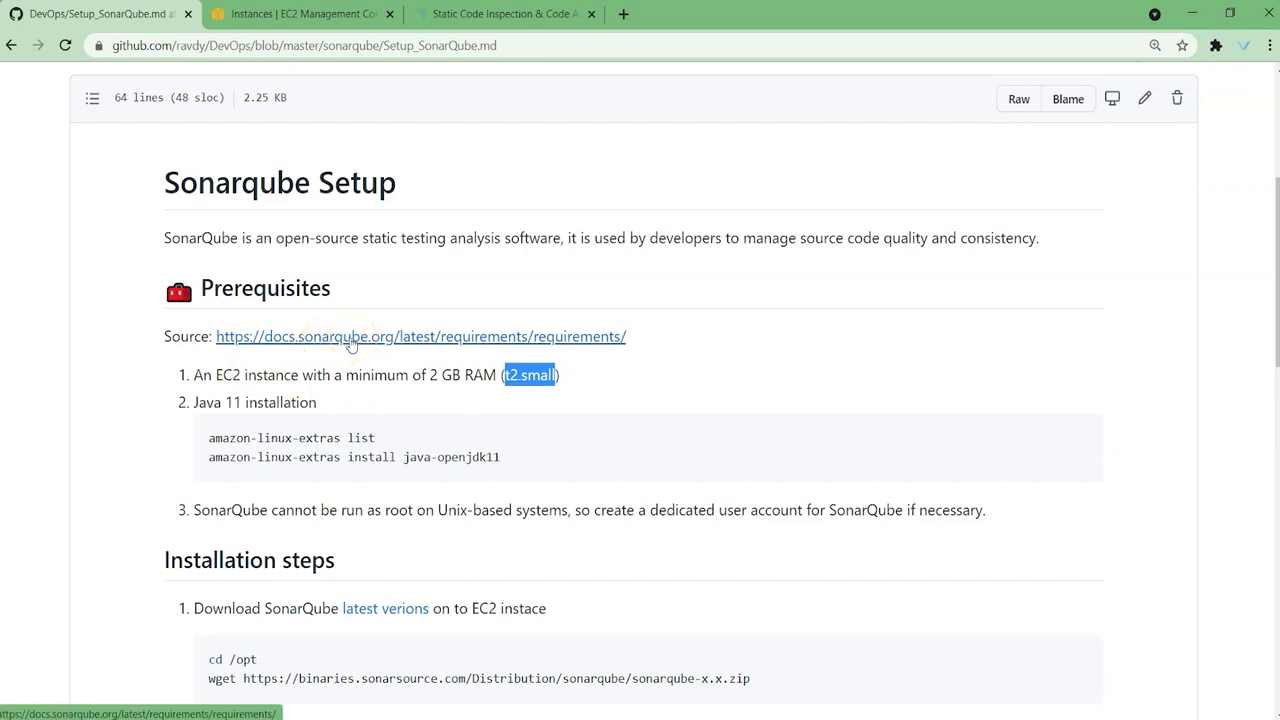
# Step: Open the docs.sonarqube.org requirements link under Prerequisites in a new background tab
pyautogui.keyDown('ctrl'); pyautogui.click(356, 342); pyautogui.keyUp('ctrl')
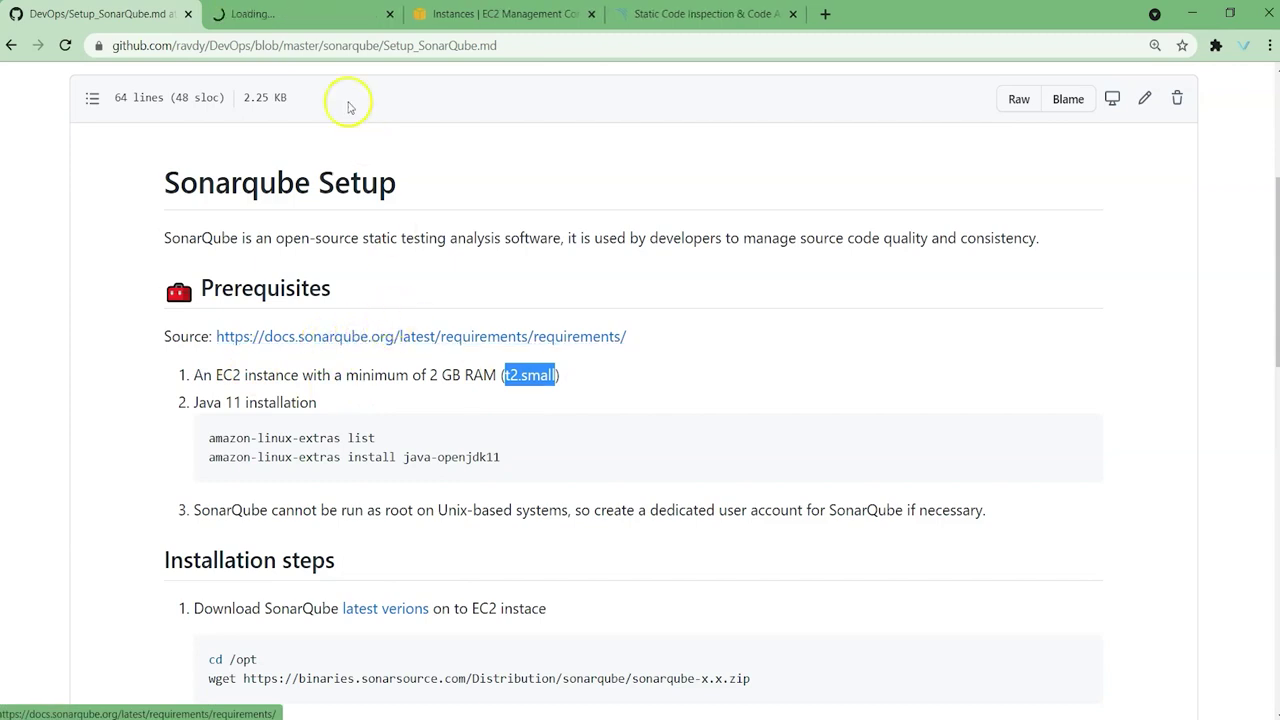
pyautogui.hotkey('ctrl', 'Tab')
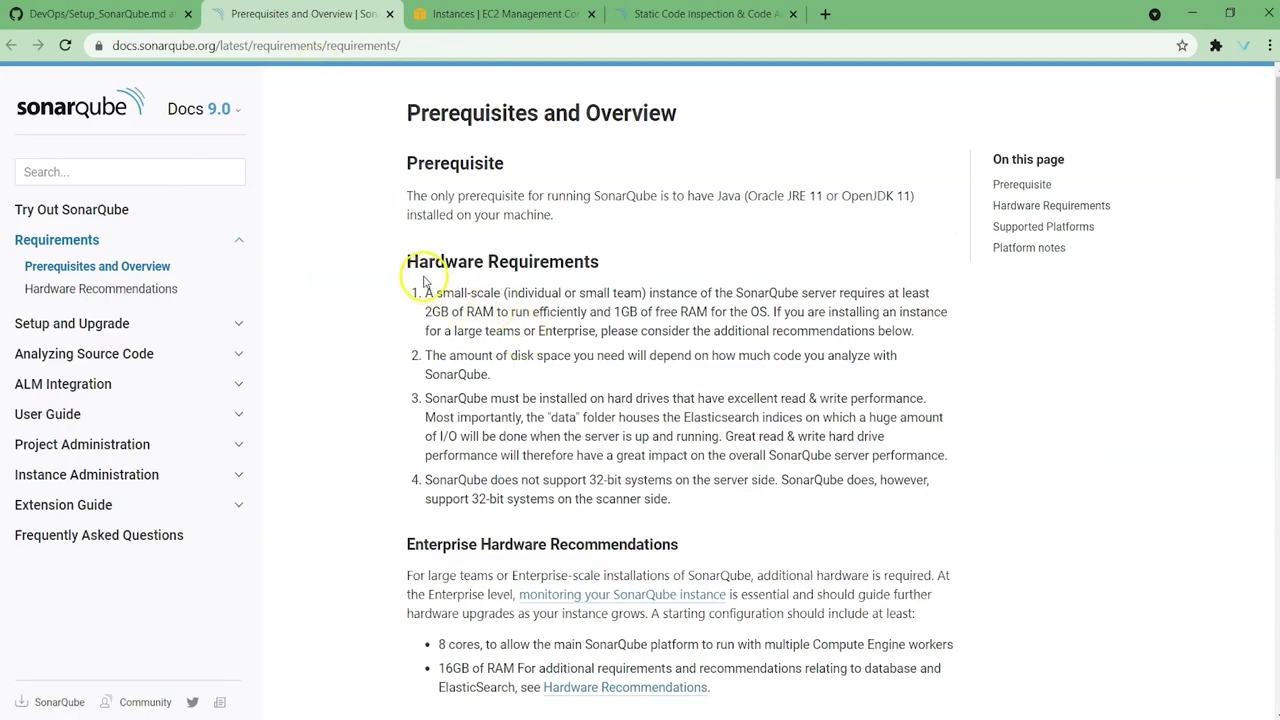
pyautogui.moveTo(407, 264); pyautogui.dragTo(602, 266)
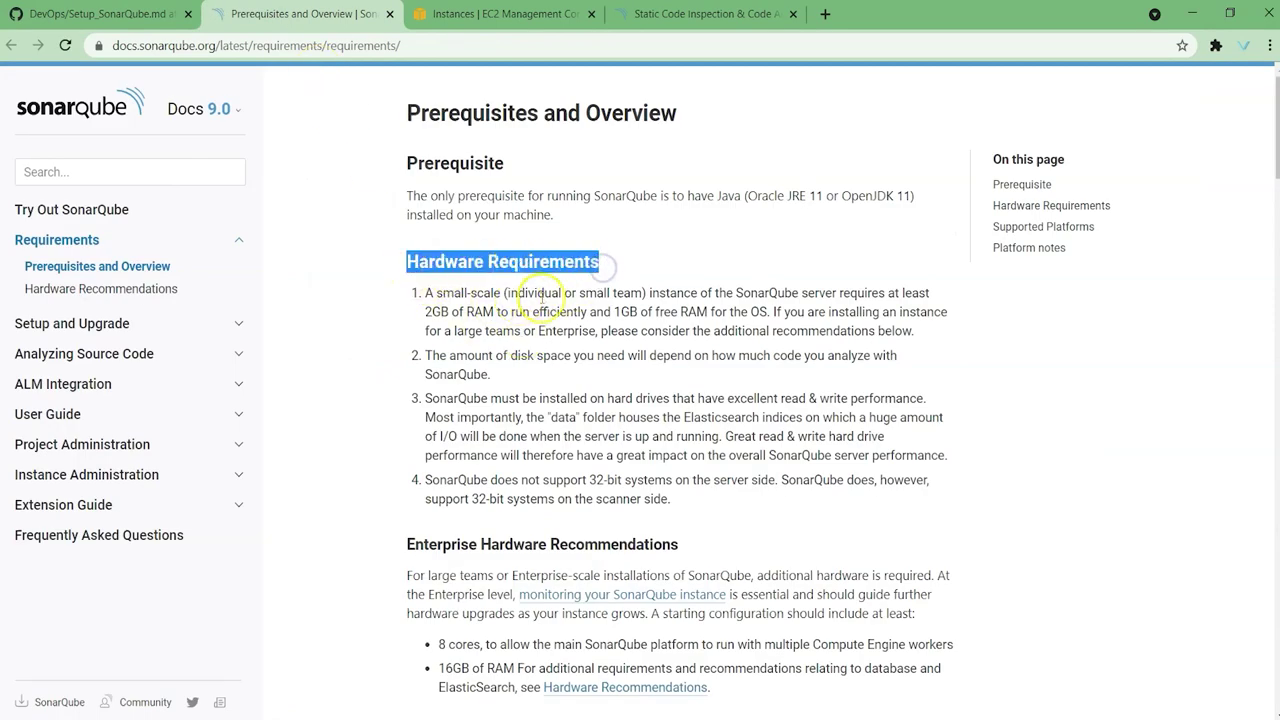
pyautogui.moveTo(737, 293); pyautogui.dragTo(815, 293)
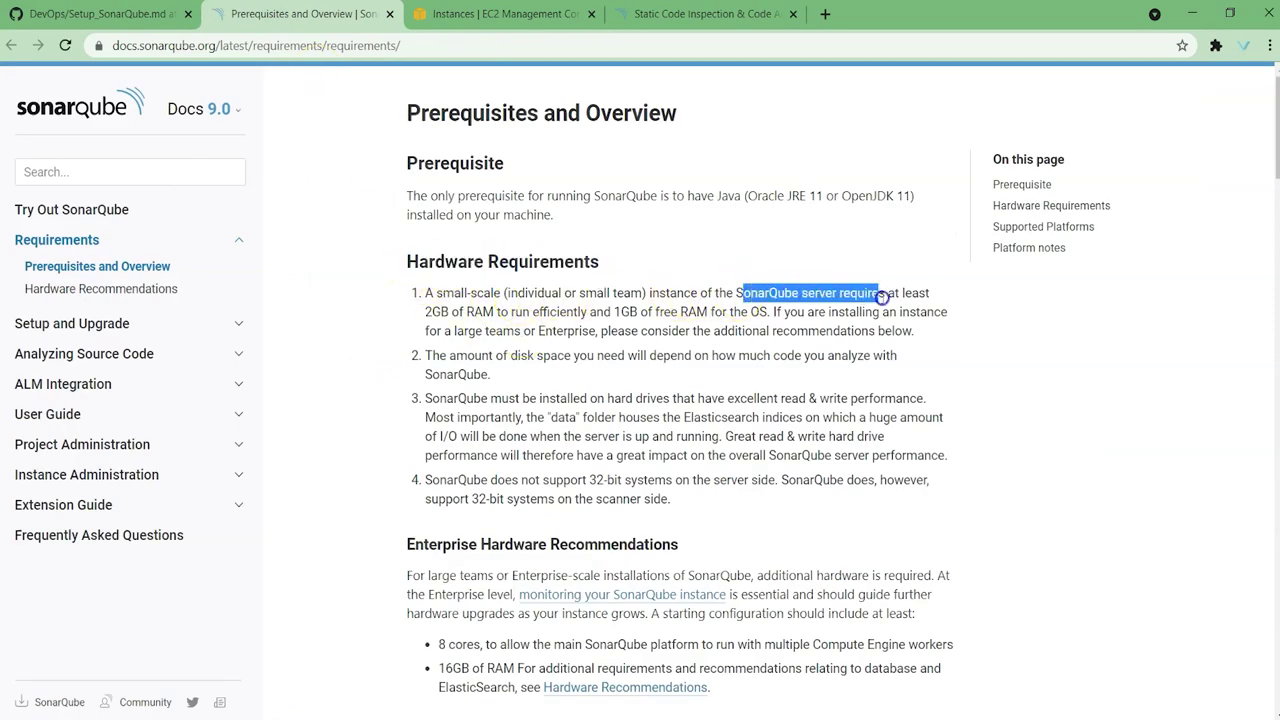
pyautogui.moveTo(918, 296); pyautogui.dragTo(508, 311)
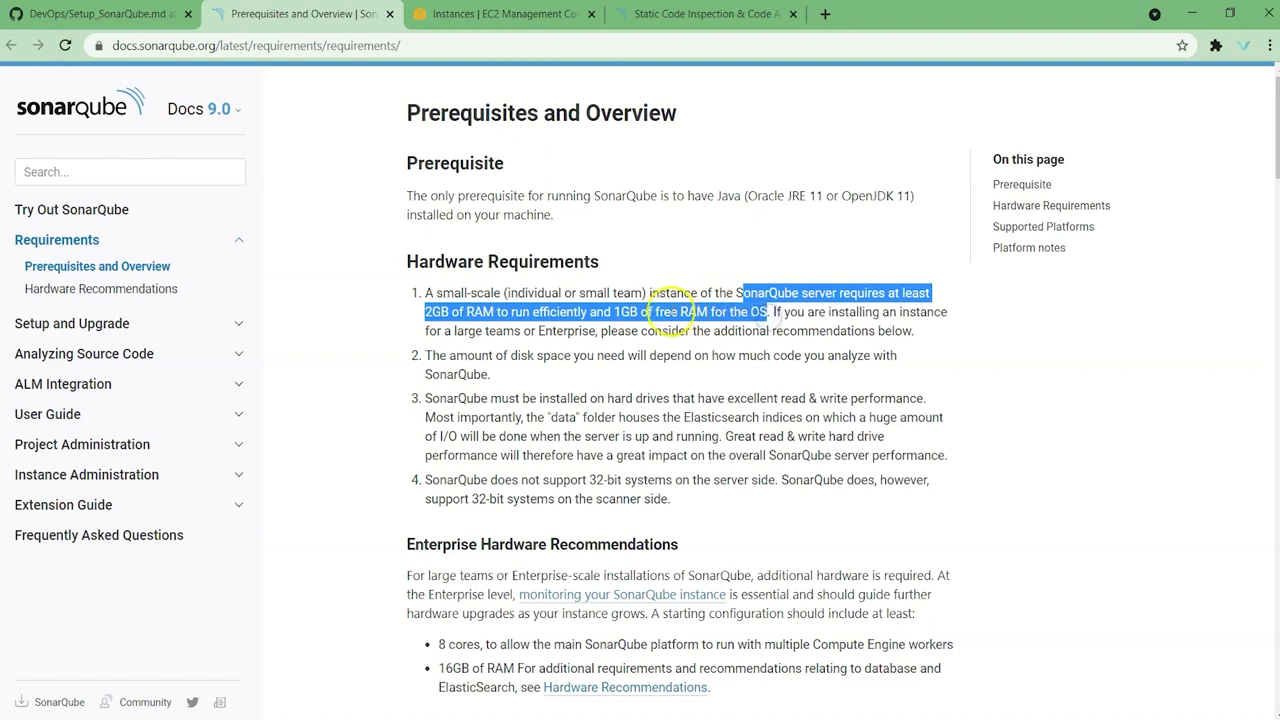
pyautogui.click(433, 313)
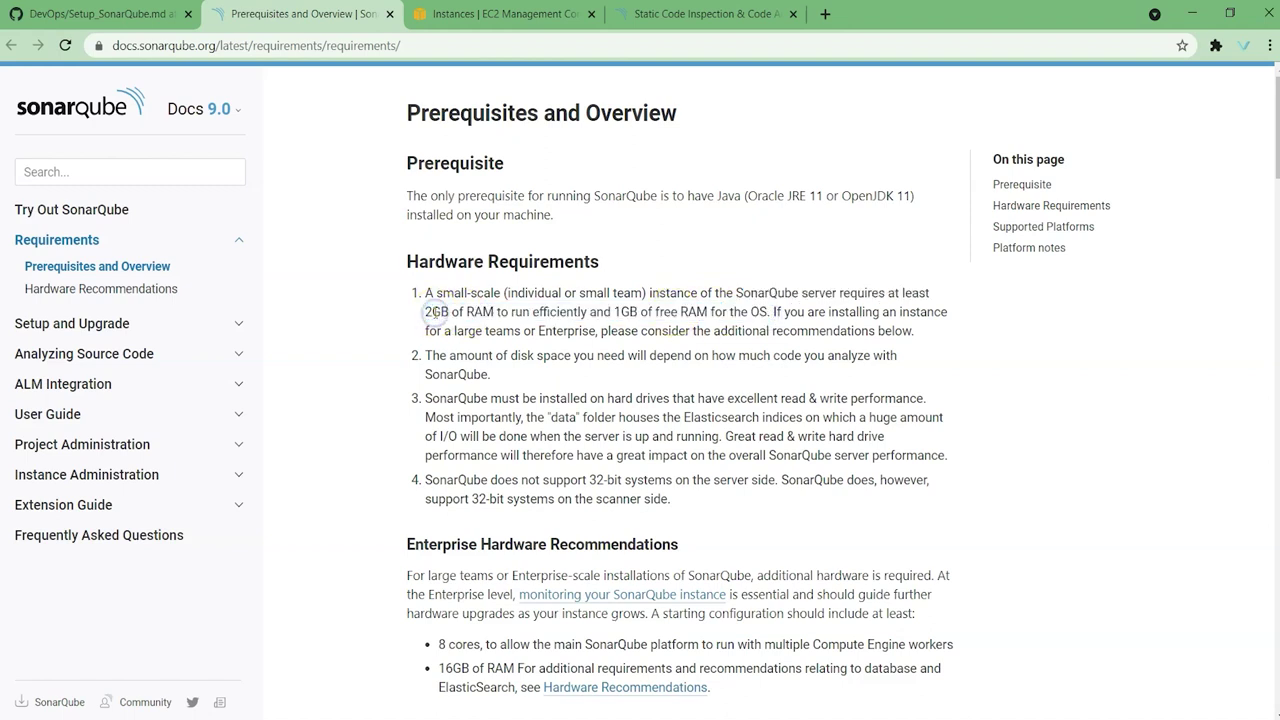
pyautogui.click(410, 261)
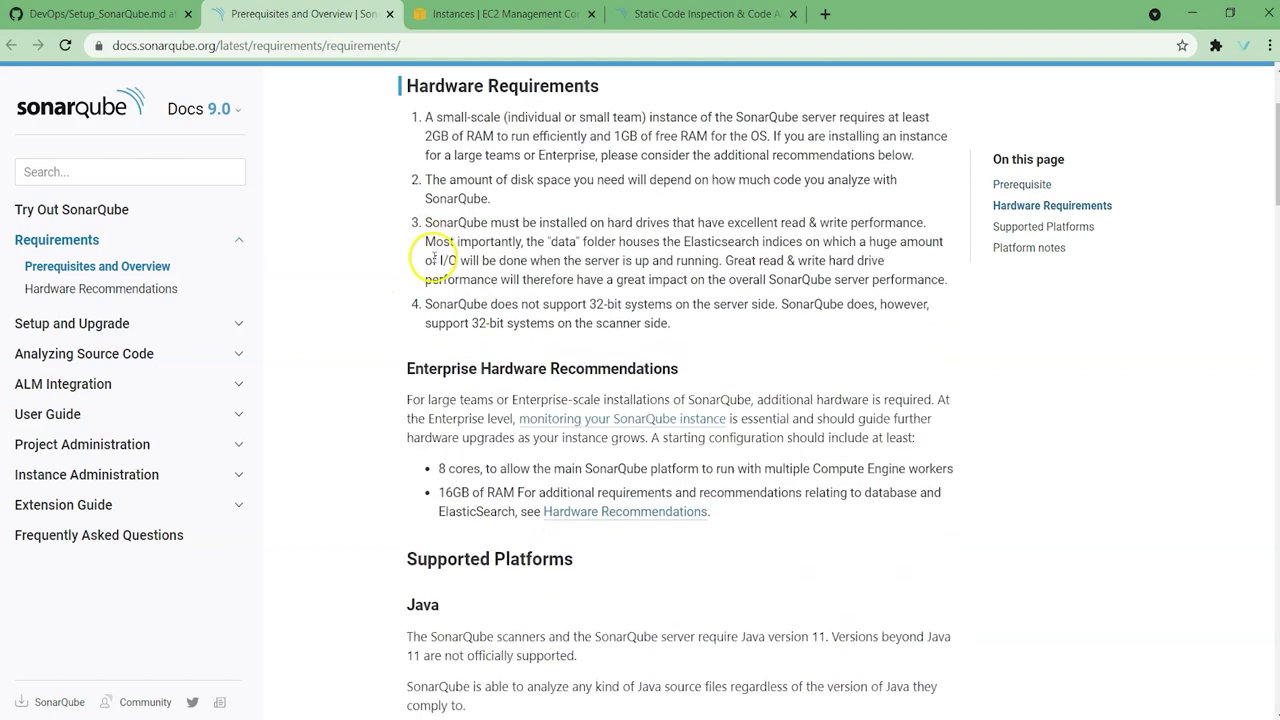
pyautogui.scroll(-3, 433, 260)
pyautogui.scroll(-1, 520, 340)
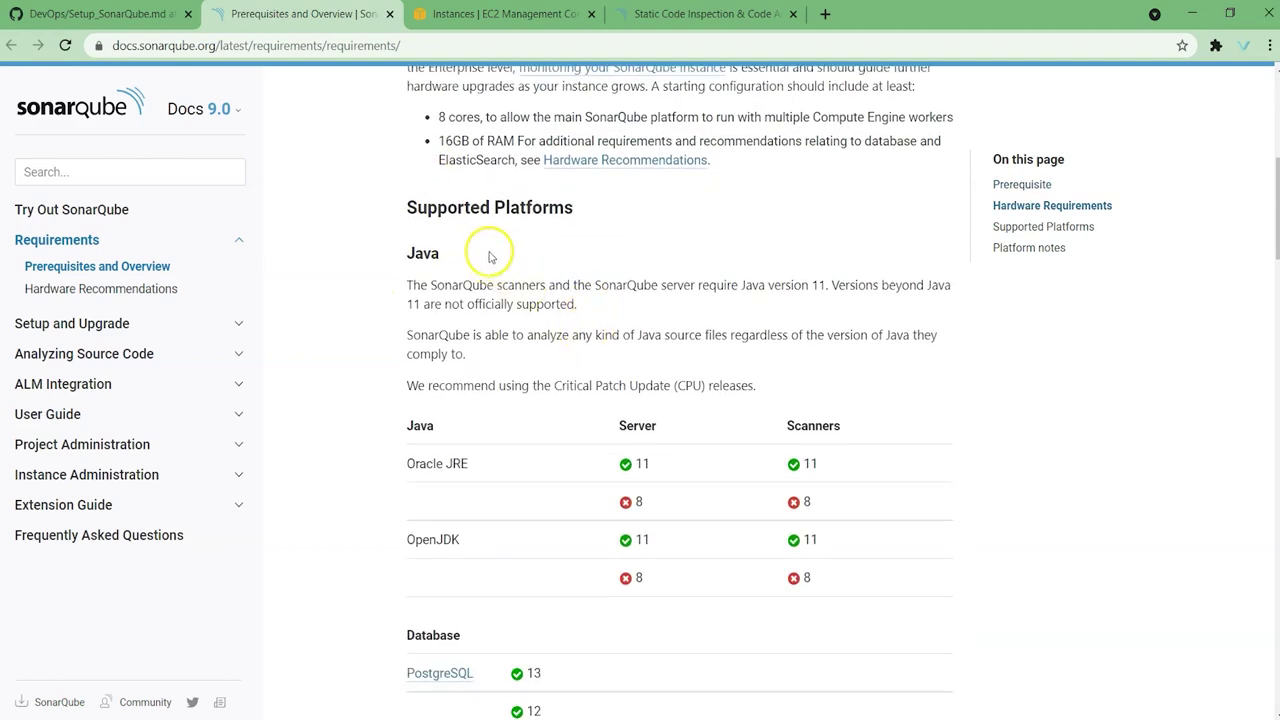
pyautogui.scroll(-2, 428, 349)
pyautogui.doubleClick(420, 251)
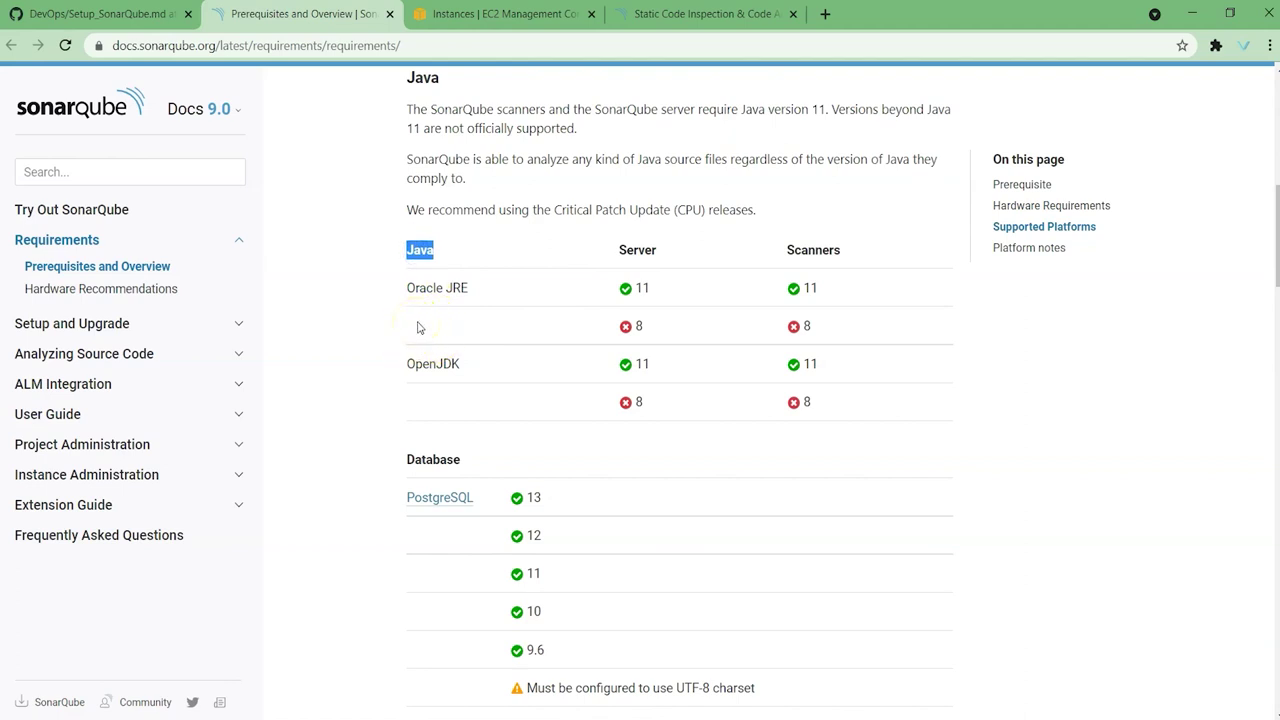
pyautogui.moveTo(408, 289); pyautogui.dragTo(469, 294)
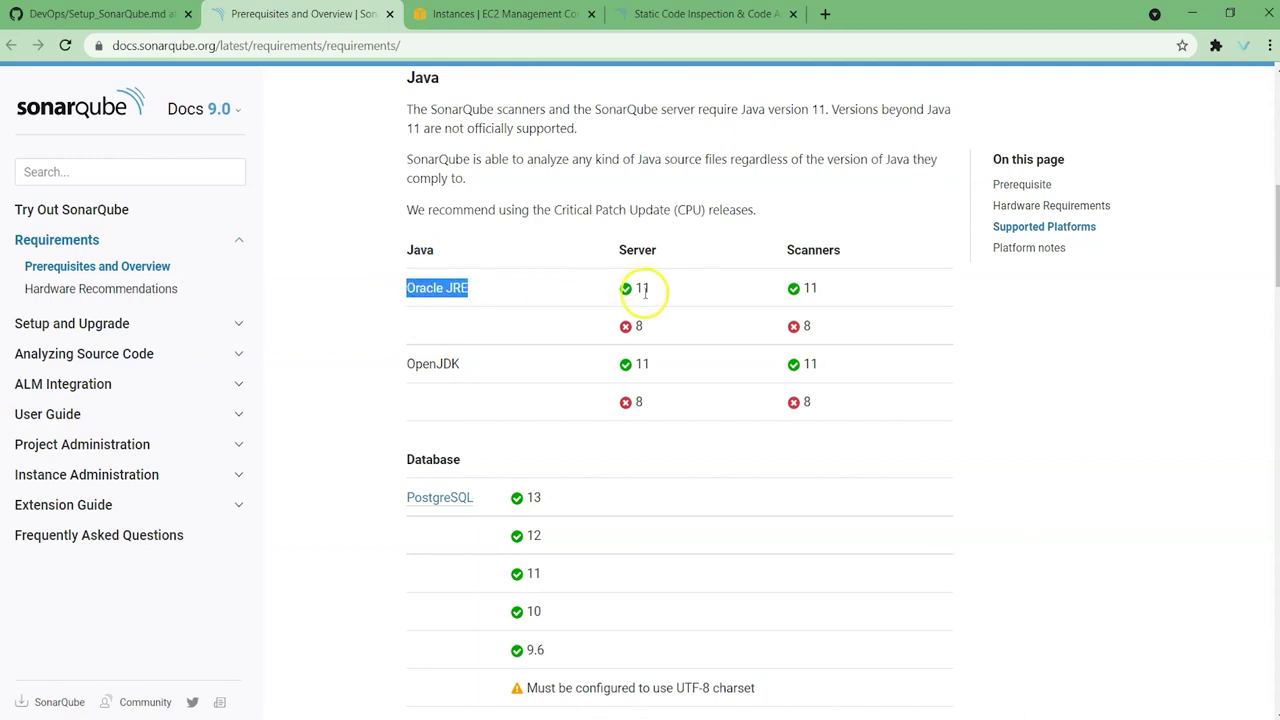
pyautogui.moveTo(636, 288); pyautogui.dragTo(649, 288)
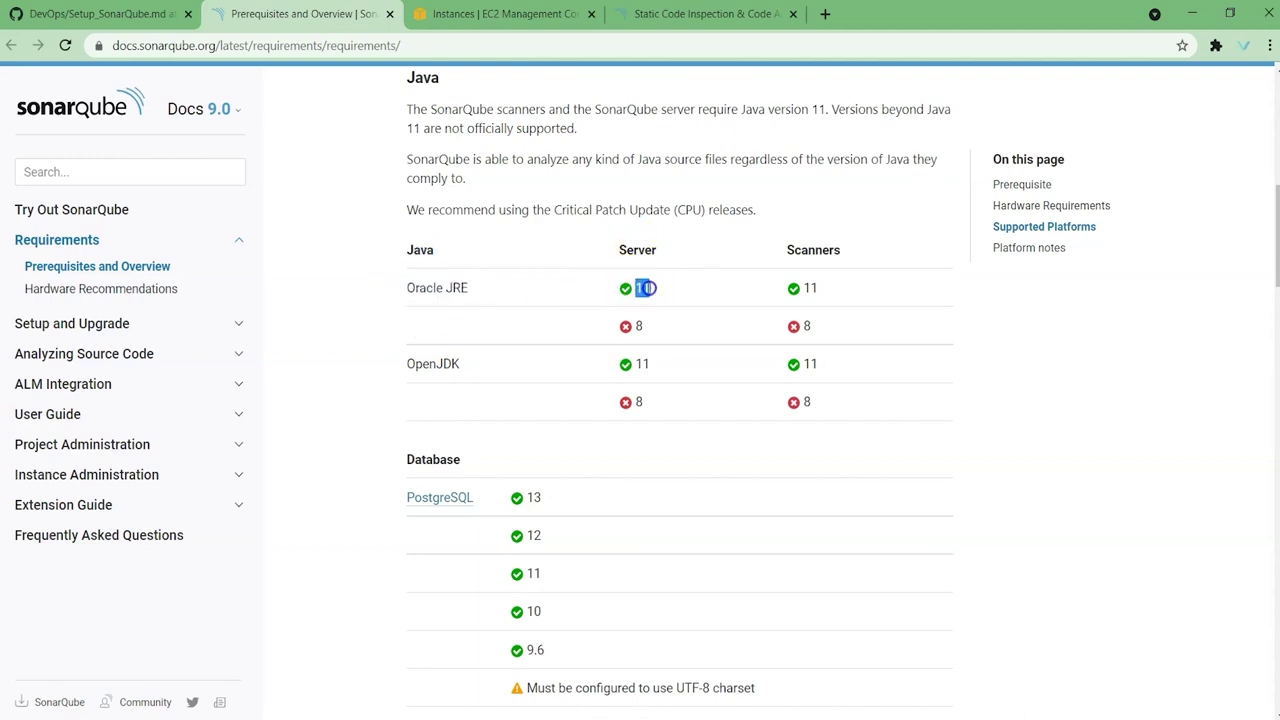
pyautogui.click(806, 287)
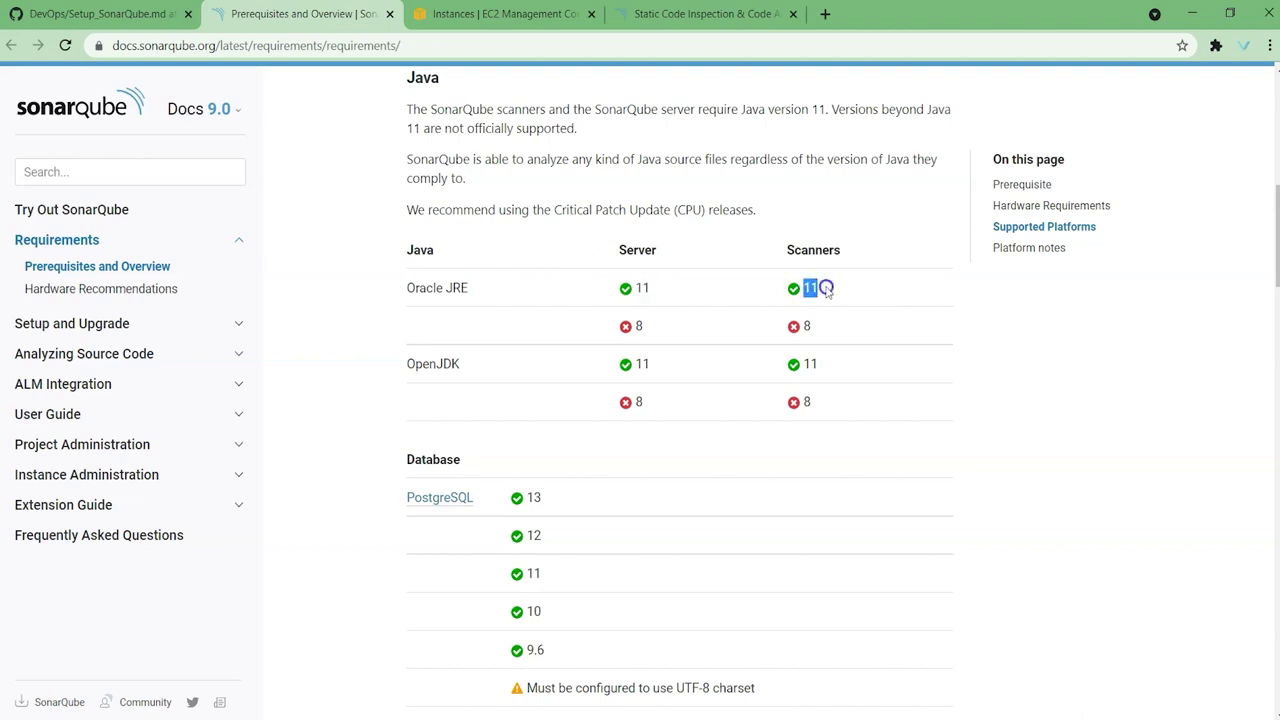
pyautogui.doubleClick(448, 365)
pyautogui.doubleClick(642, 364)
pyautogui.click(493, 365)
pyautogui.moveTo(405, 361); pyautogui.dragTo(471, 371)
pyautogui.click(474, 371)
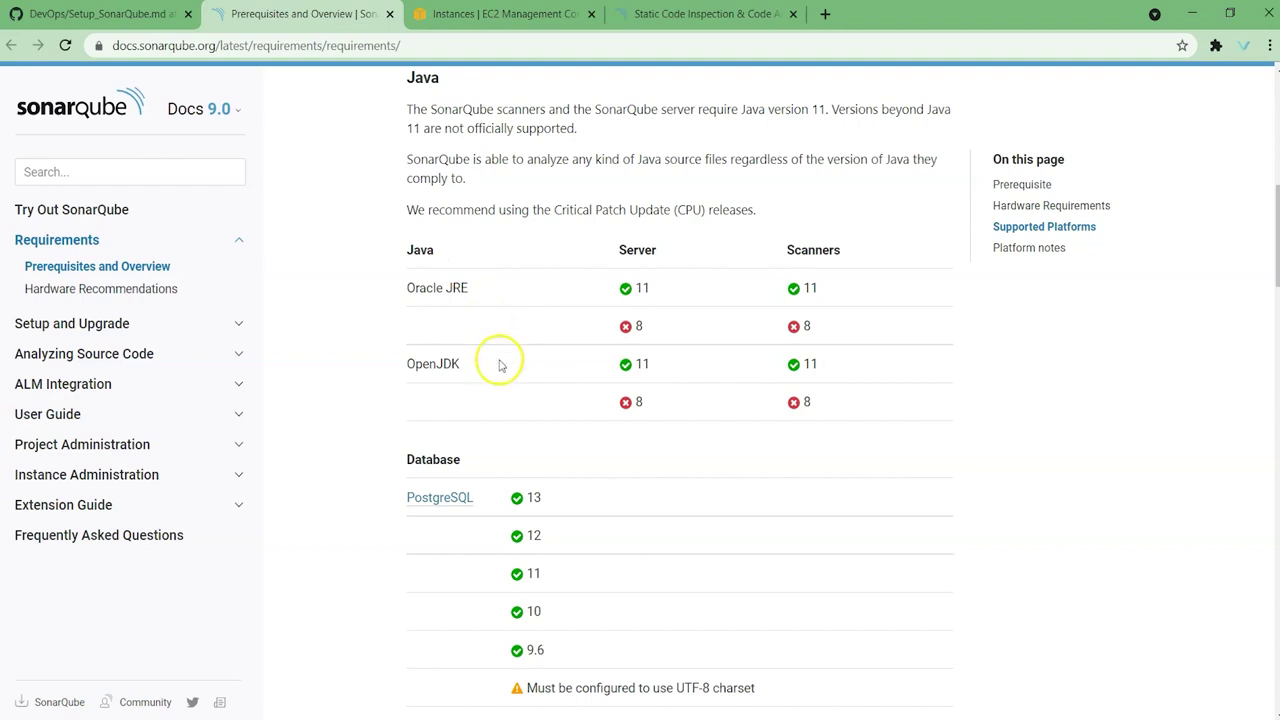
pyautogui.click(108, 16)
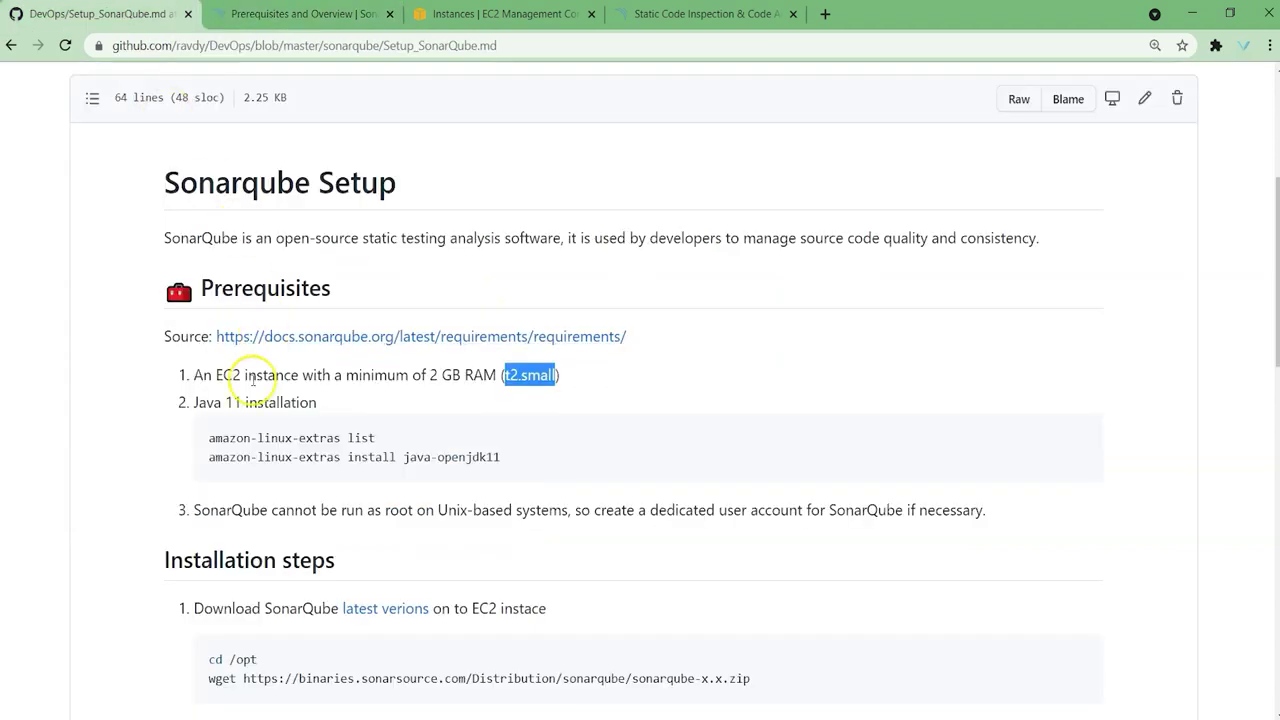
# Step: Open the 'latest verions' link from the Installation steps and view the SonarQube downloads page
pyautogui.click(324, 402)
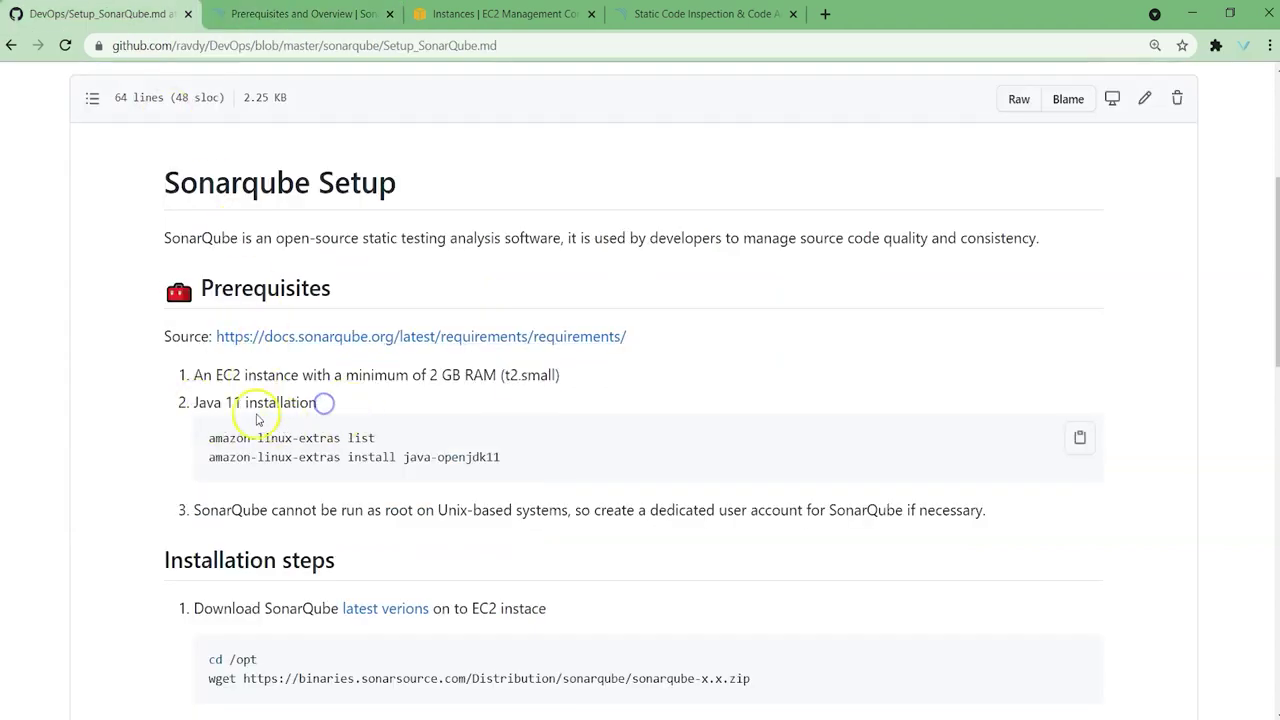
pyautogui.scroll(-3, 330, 460)
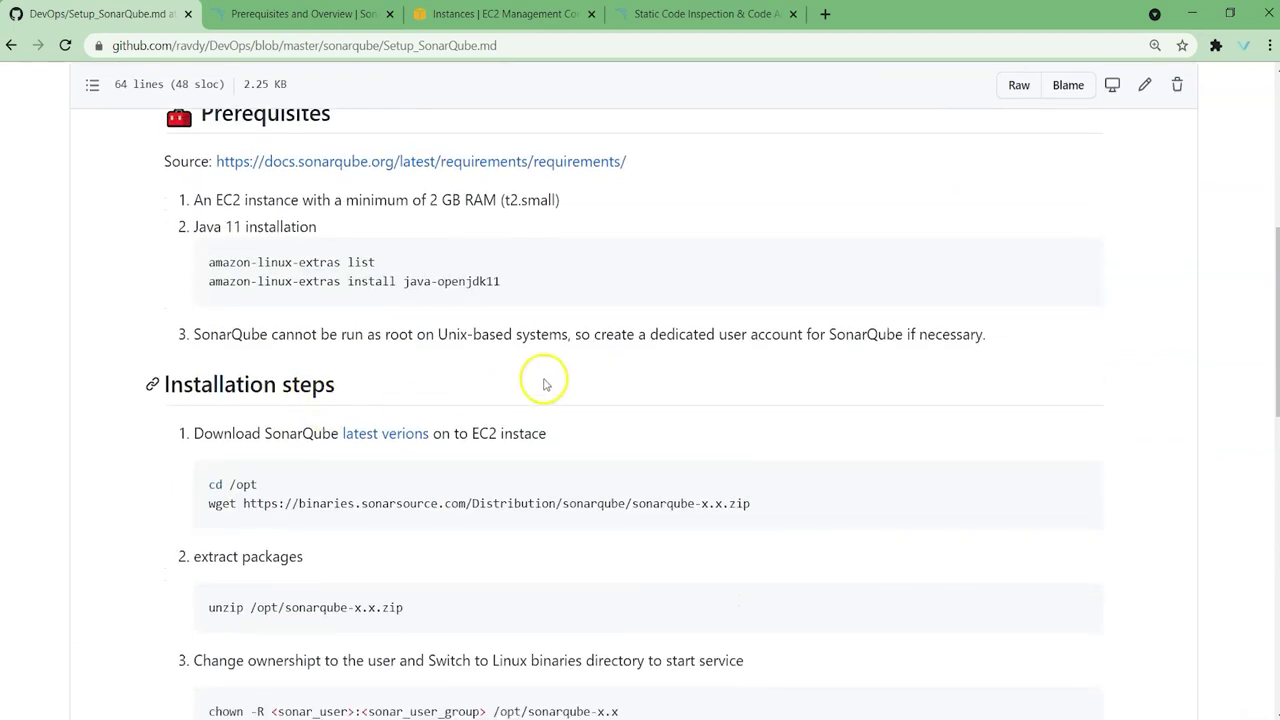
pyautogui.scroll(-2, 429, 371)
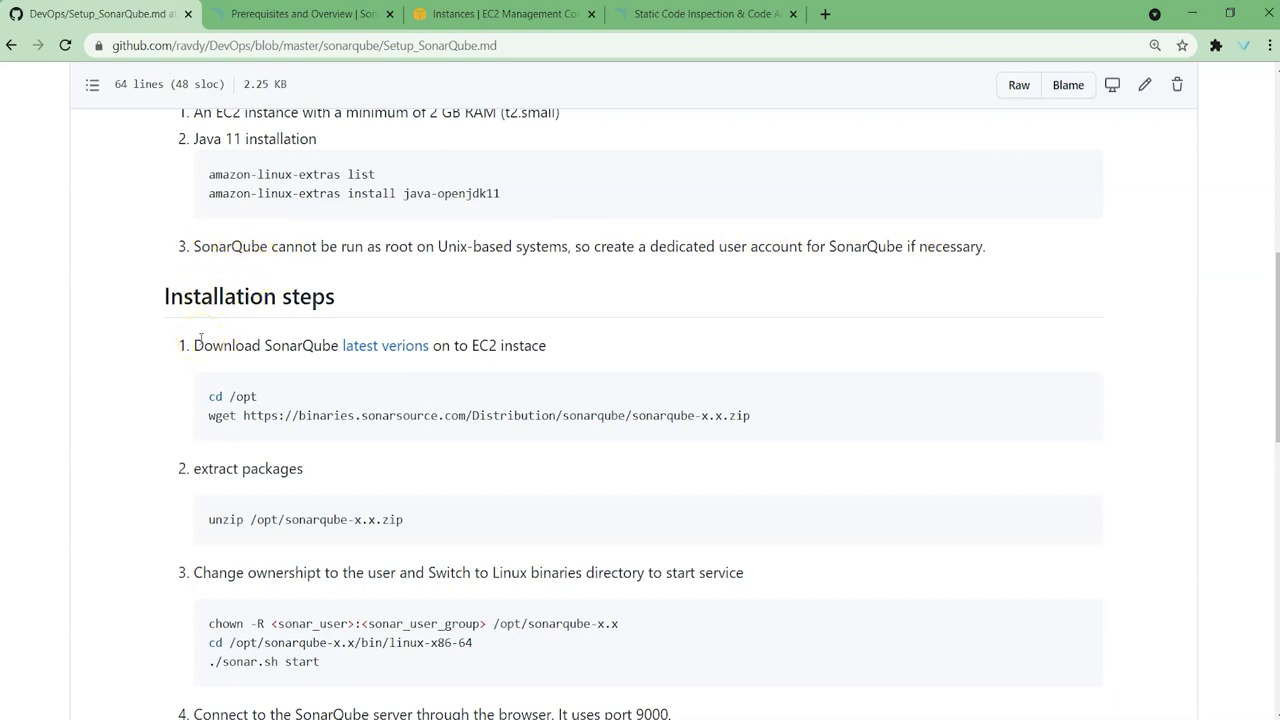
pyautogui.scroll(-1, 125, 335)
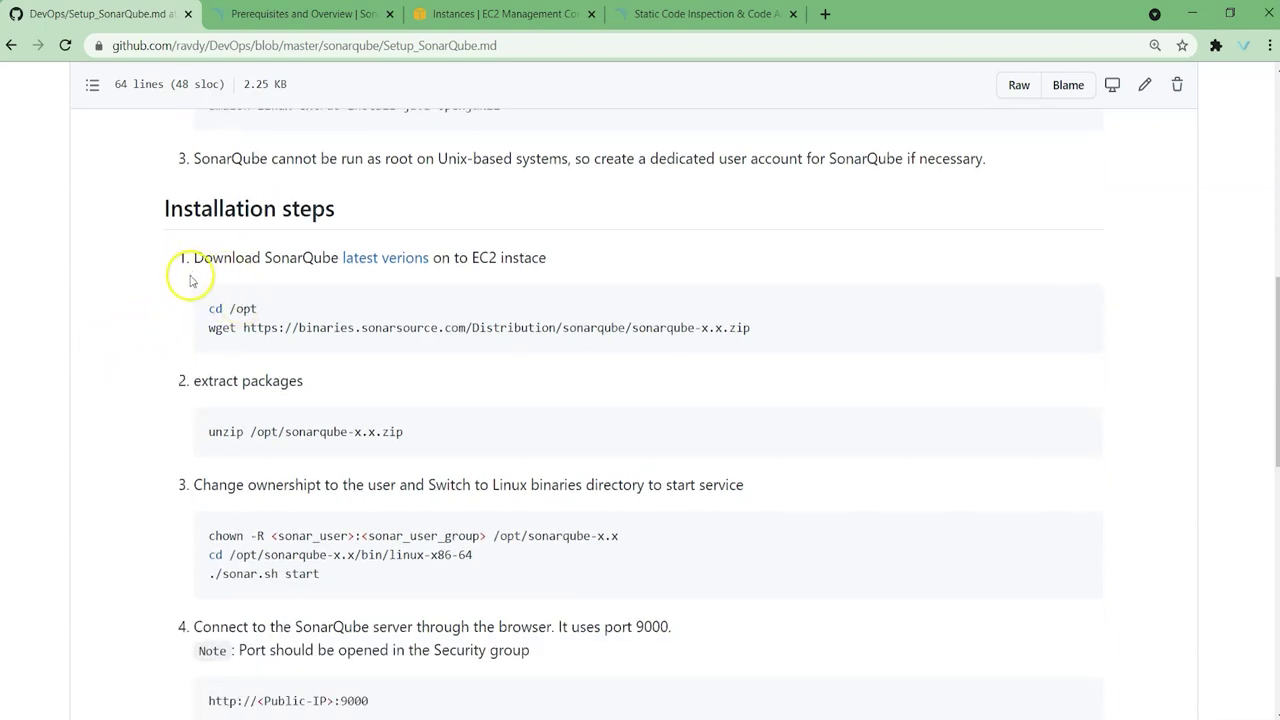
pyautogui.keyDown('ctrl'); pyautogui.click(390, 266); pyautogui.keyUp('ctrl')
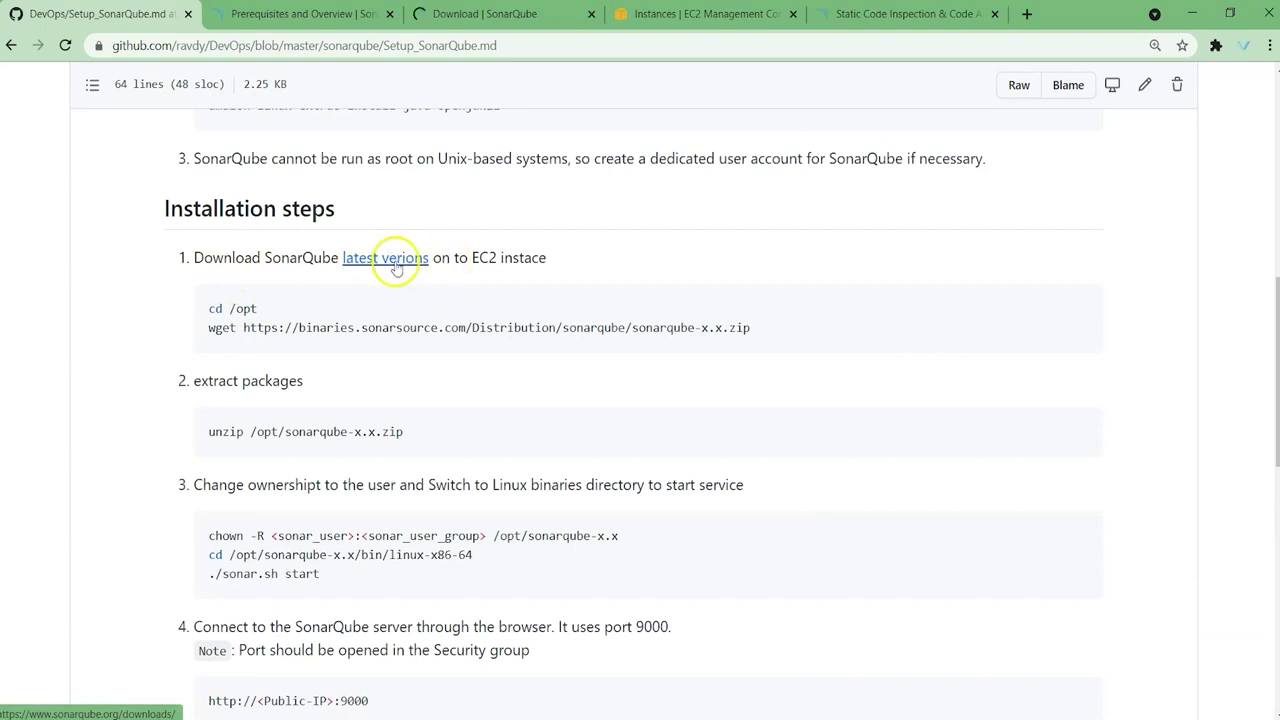
pyautogui.click(481, 13)
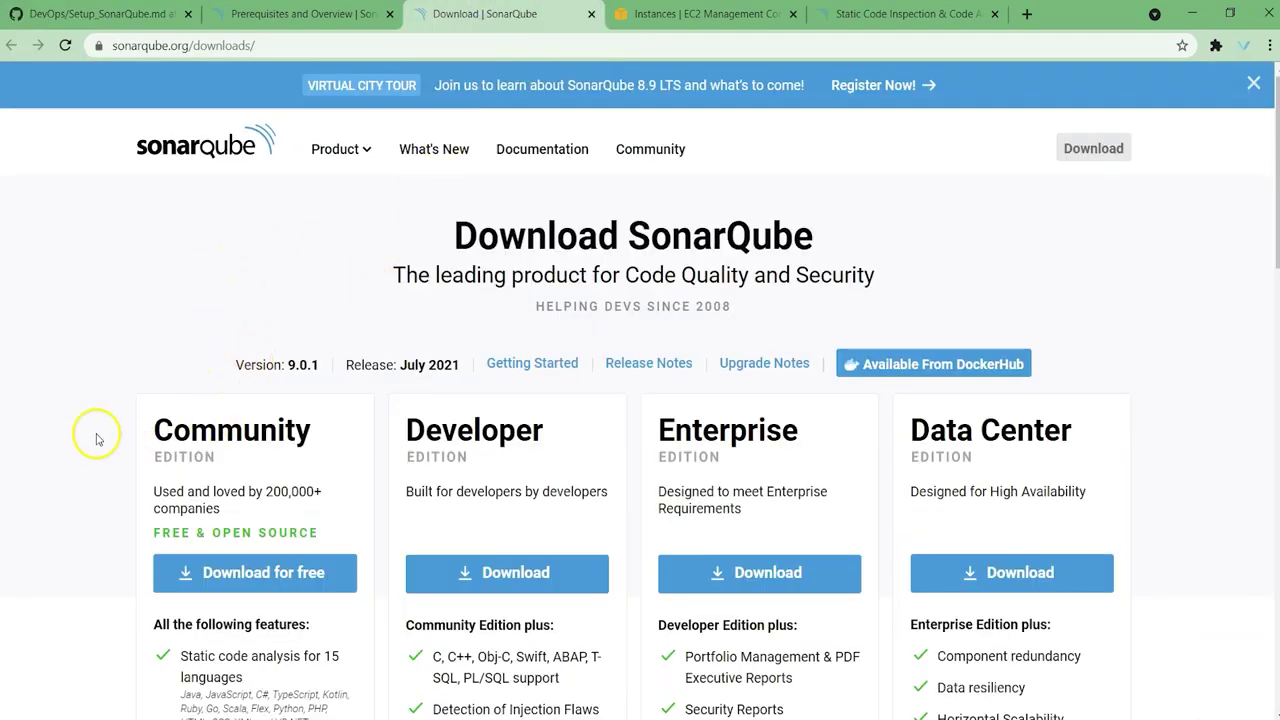
# Step: Trim the address to sonarqube.org and go to its Download page
pyautogui.click(224, 46)
pyautogui.moveTo(193, 46); pyautogui.dragTo(400, 48)
pyautogui.press('BackSpace')
pyautogui.press('Return')
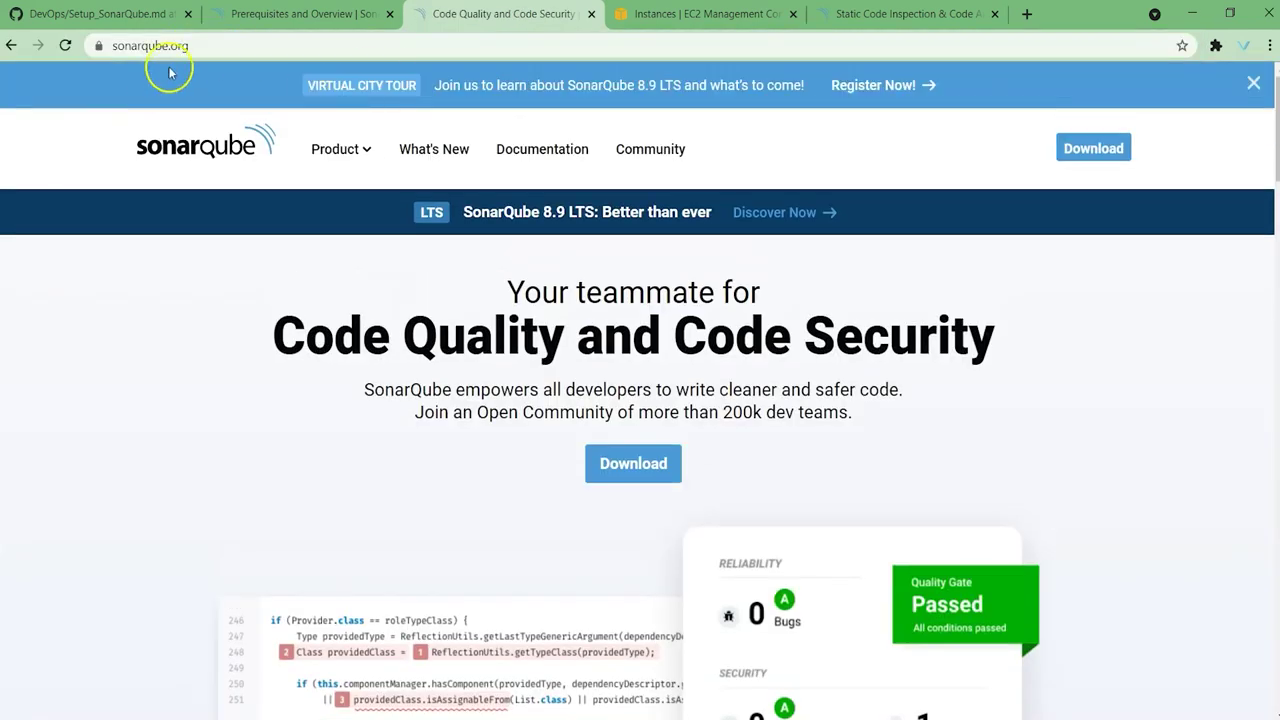
pyautogui.click(1090, 148)
# Step: Browse the download editions and the 8.9.2 LTS release, then return to the GitHub guide
pyautogui.scroll(-2, 202, 292)
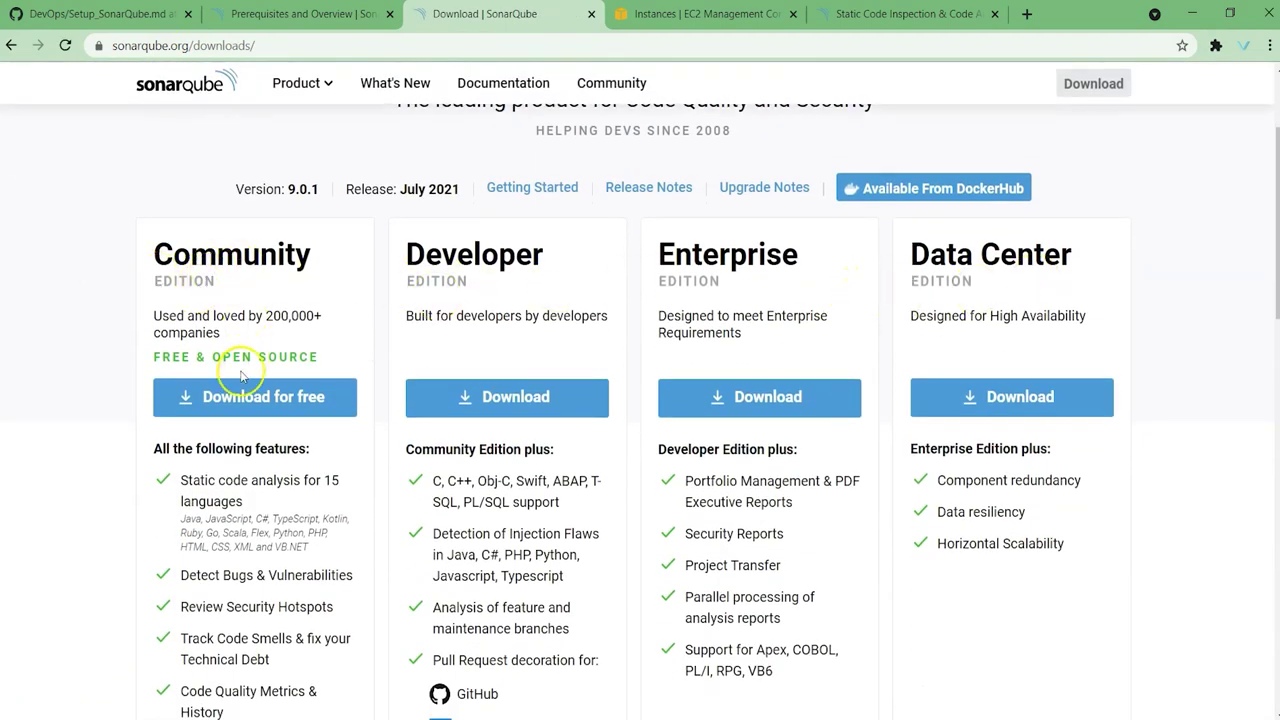
pyautogui.scroll(-1, 290, 365)
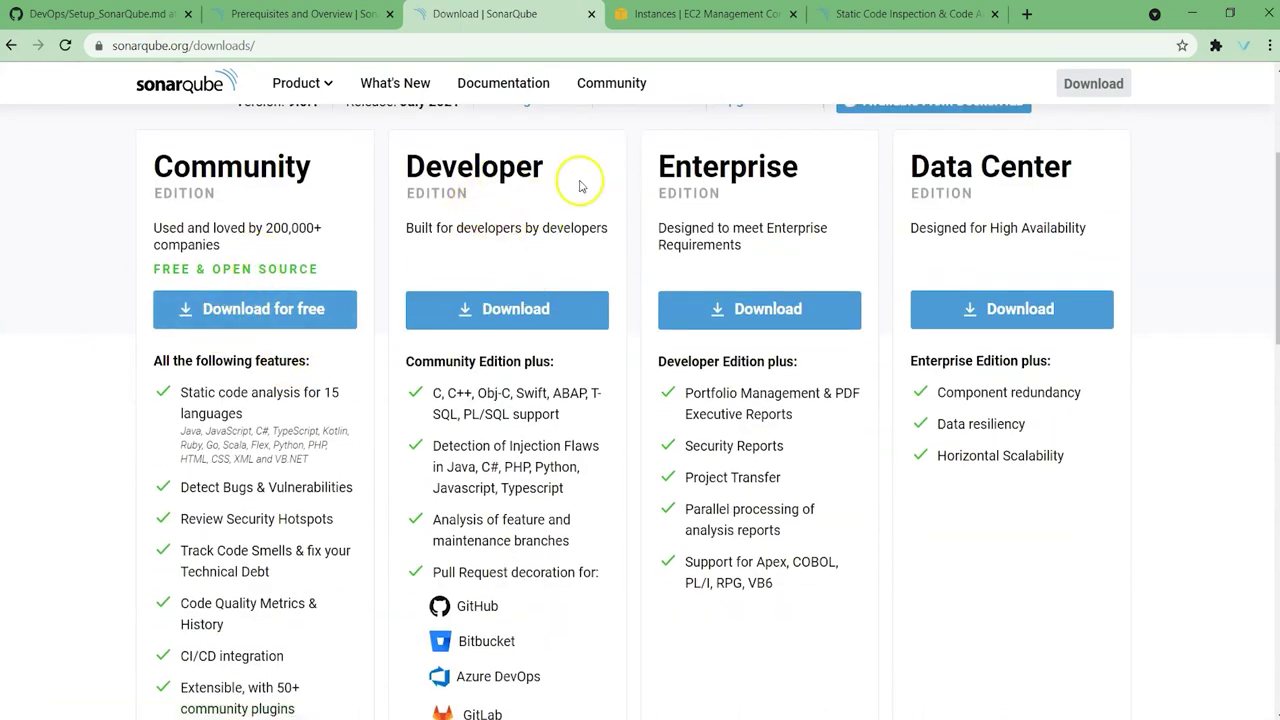
pyautogui.scroll(-4, 450, 265)
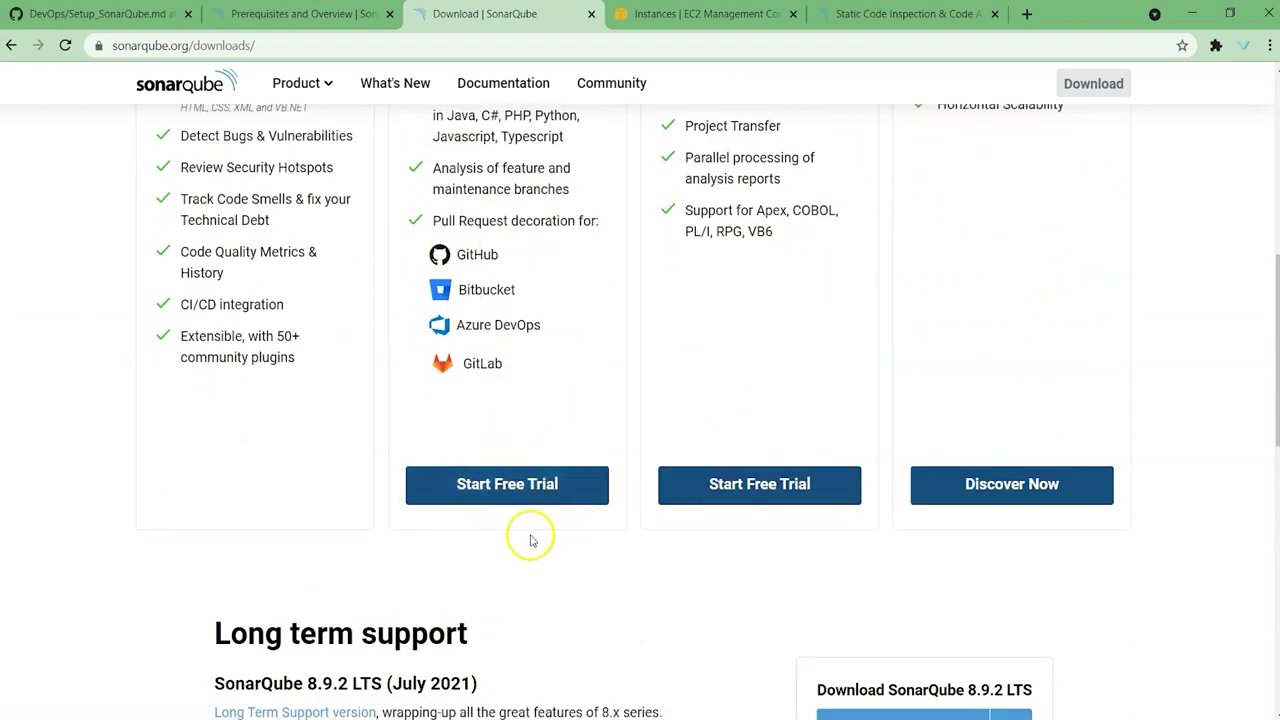
pyautogui.scroll(2, 389, 486)
pyautogui.scroll(2, 310, 290)
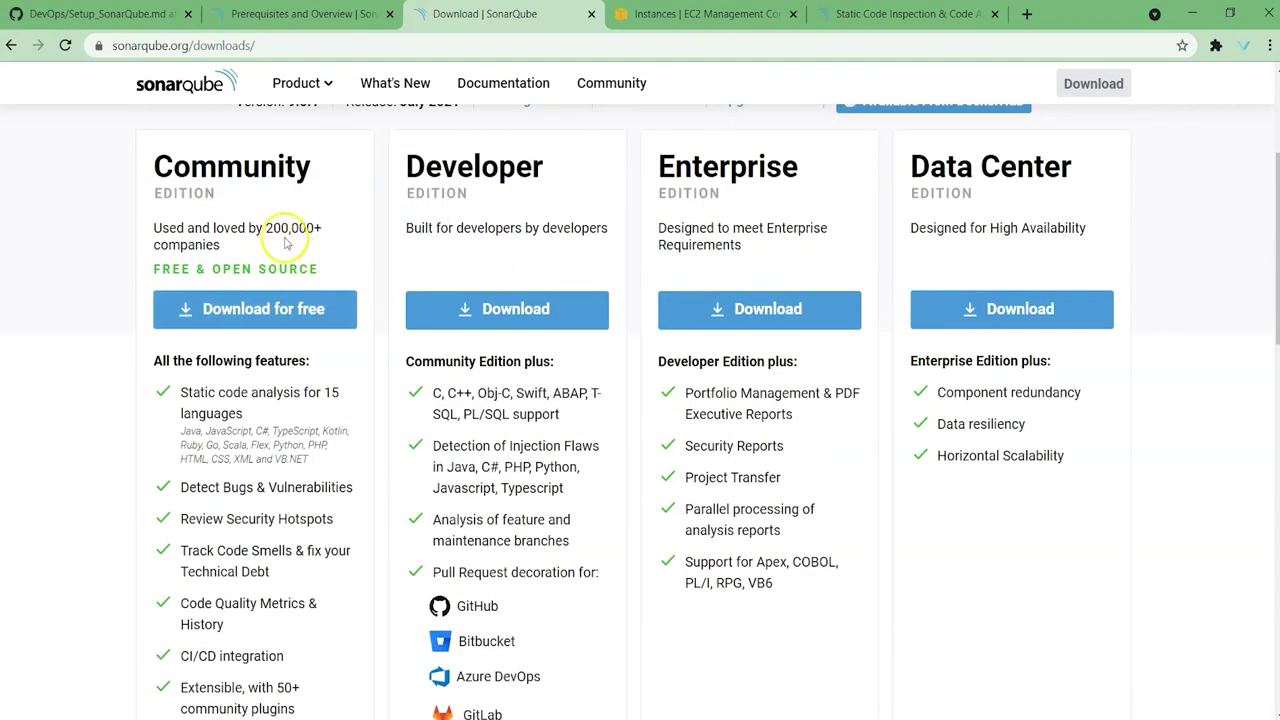
pyautogui.scroll(3, 257, 300)
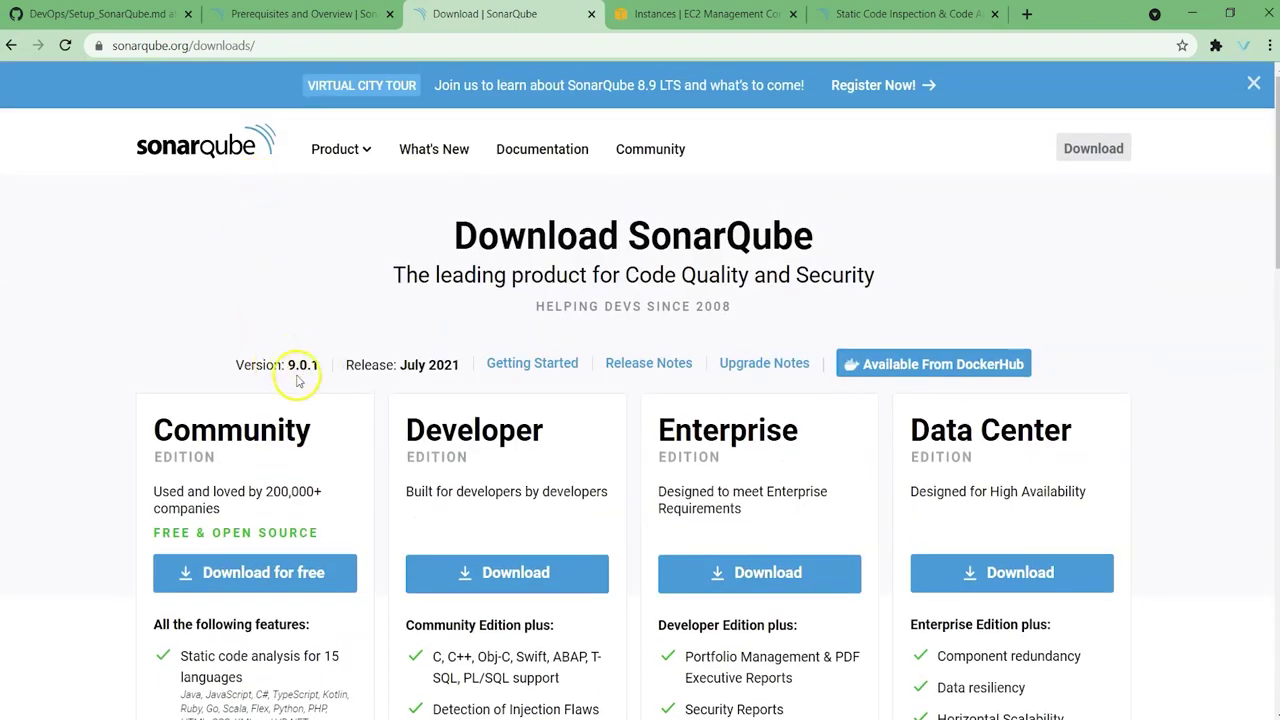
pyautogui.scroll(-9, 290, 378)
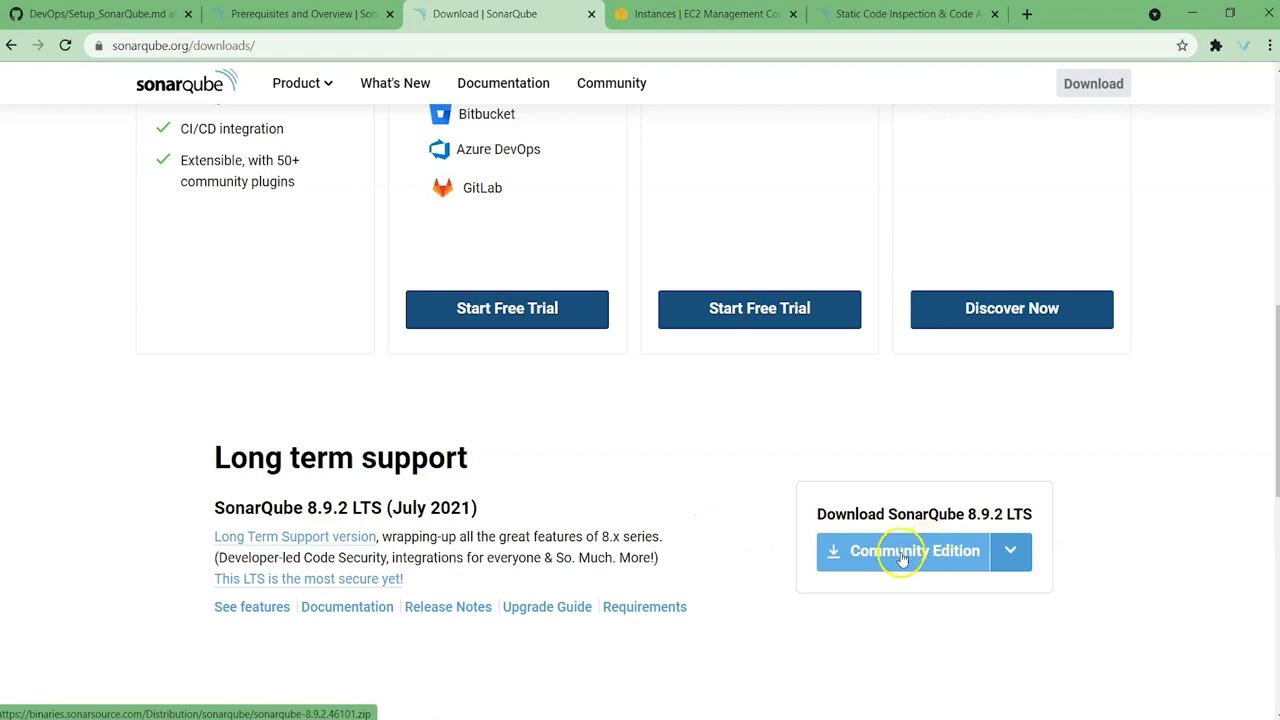
pyautogui.click(100, 14)
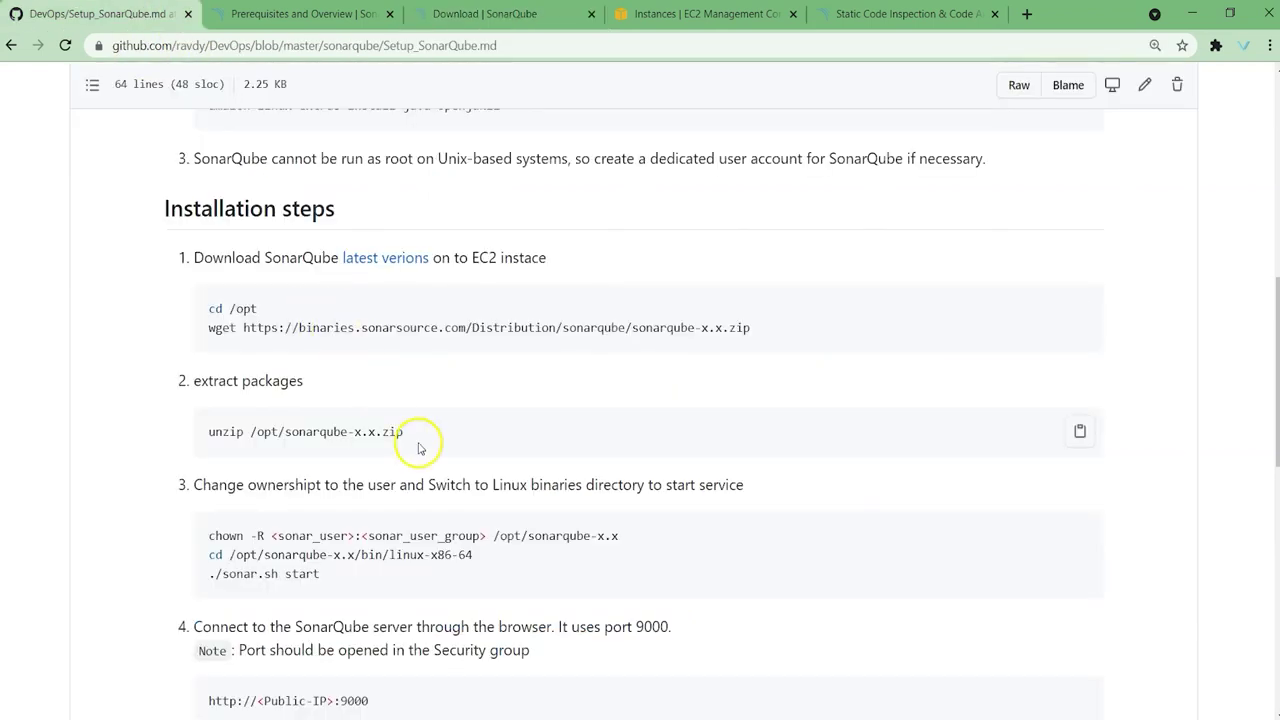
# Step: Highlight the chown ownership command and its SonarQube path in the installation steps
pyautogui.scroll(-1, 419, 448)
pyautogui.moveTo(214, 345); pyautogui.dragTo(375, 348)
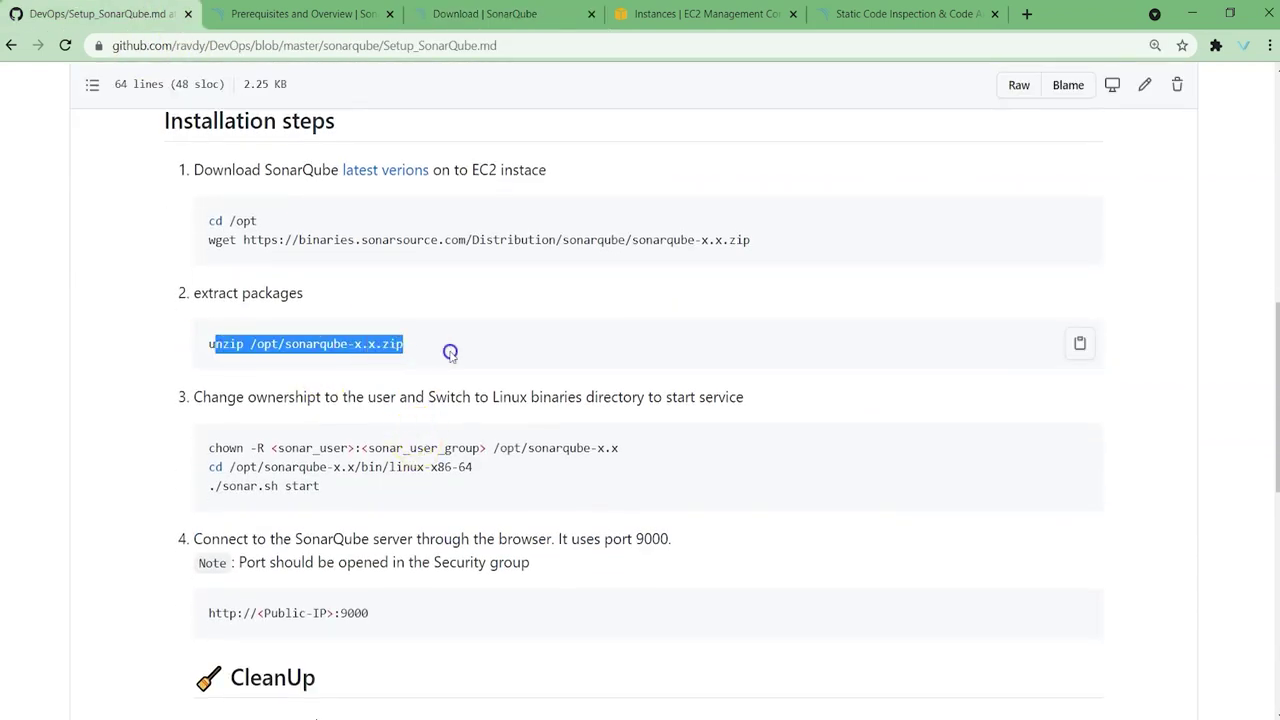
pyautogui.moveTo(211, 447); pyautogui.dragTo(629, 442)
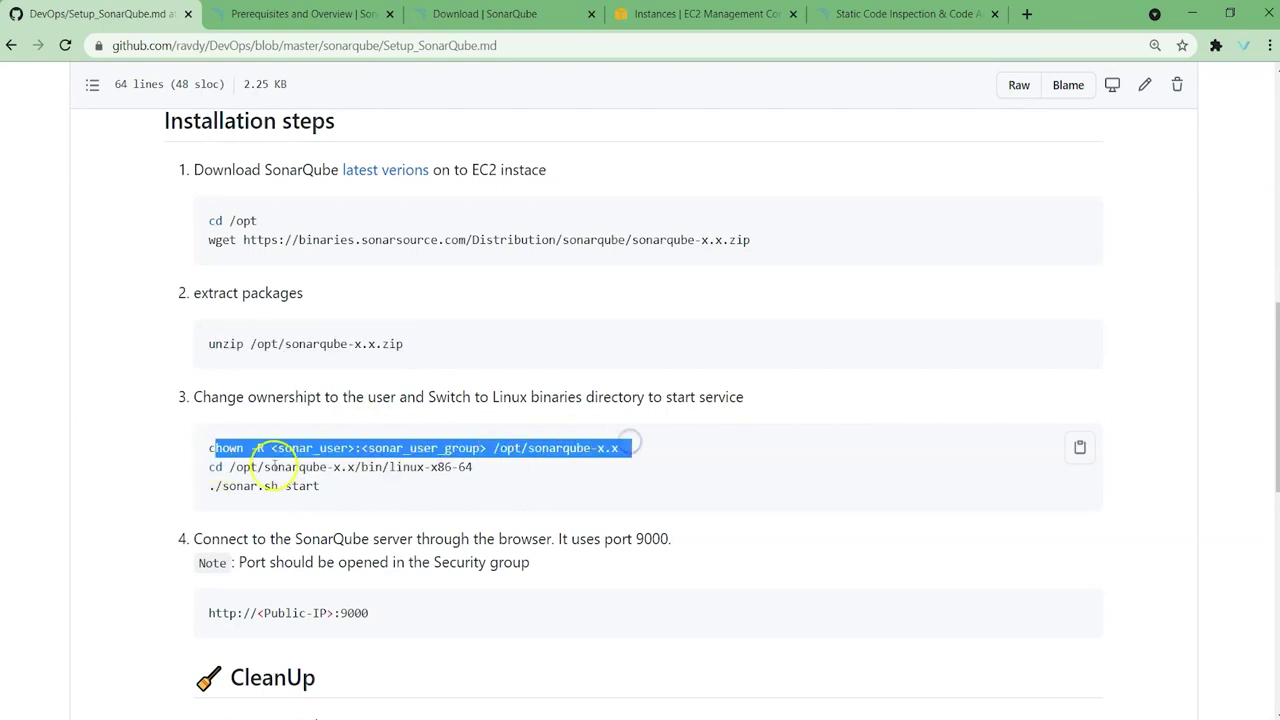
pyautogui.click(560, 477)
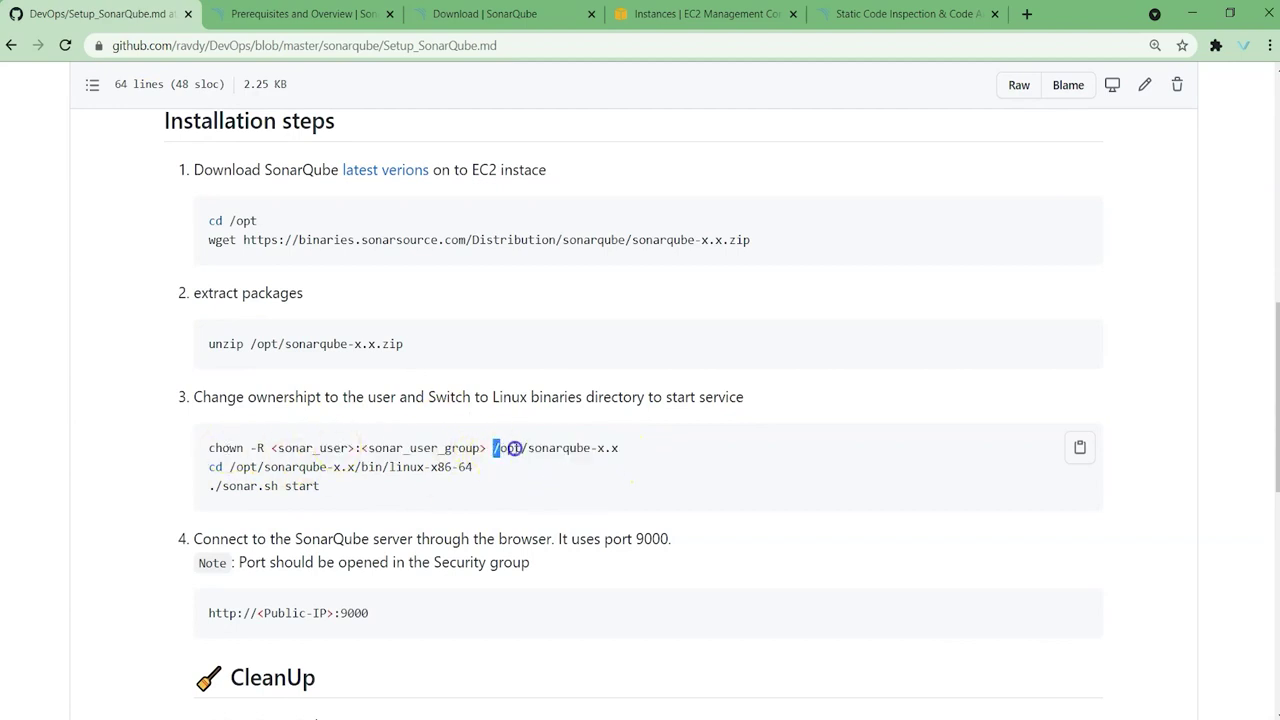
pyautogui.moveTo(512, 448); pyautogui.dragTo(605, 448)
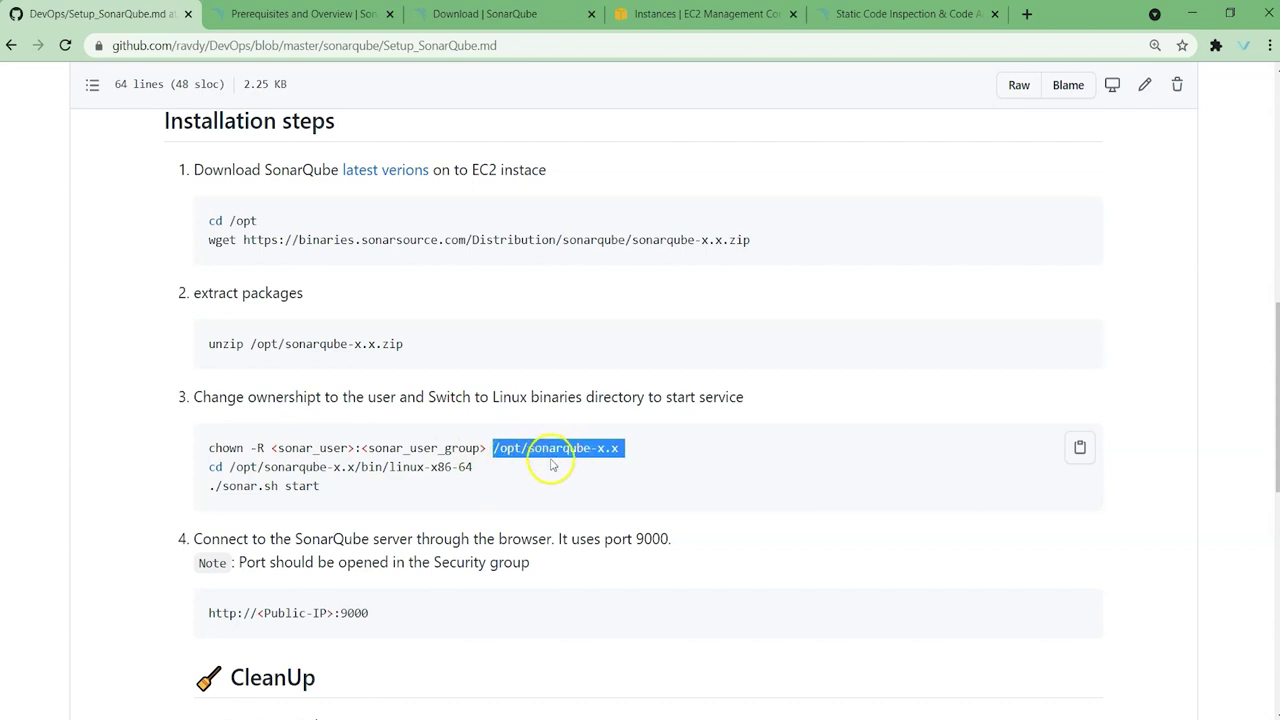
pyautogui.moveTo(210, 486); pyautogui.dragTo(340, 490)
pyautogui.scroll(-1, 500, 463)
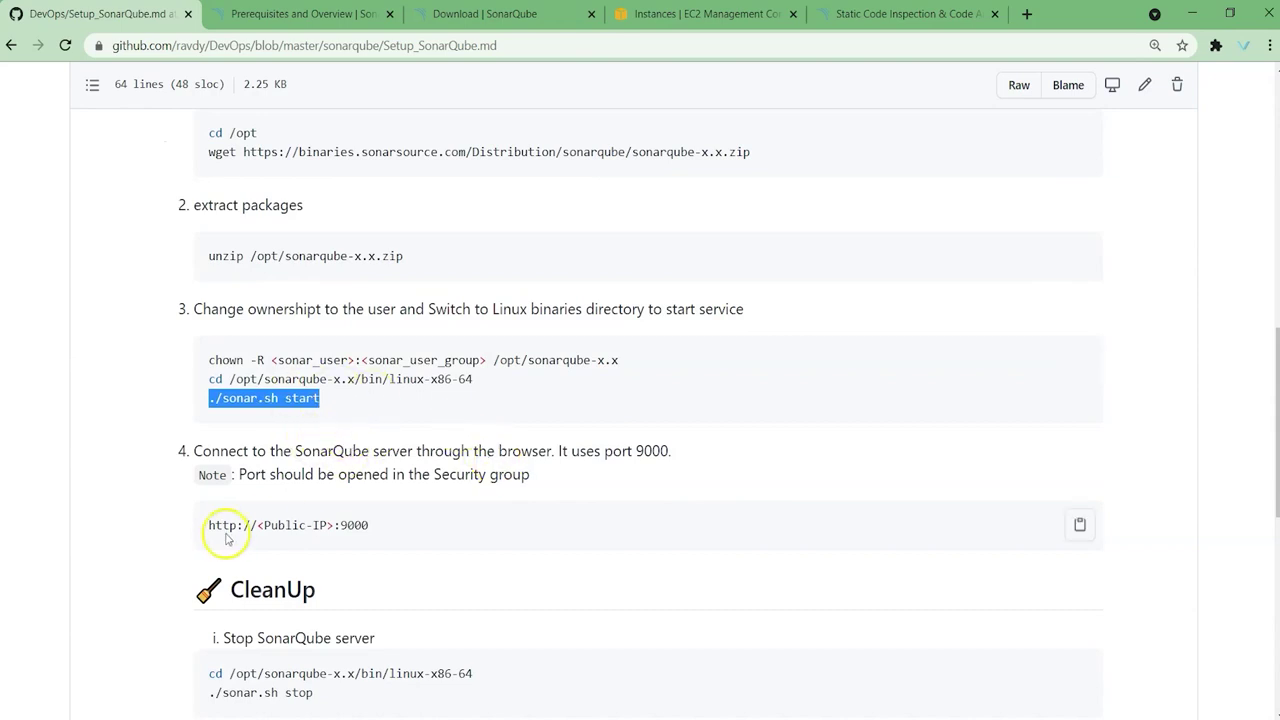
pyautogui.moveTo(209, 525); pyautogui.dragTo(353, 525)
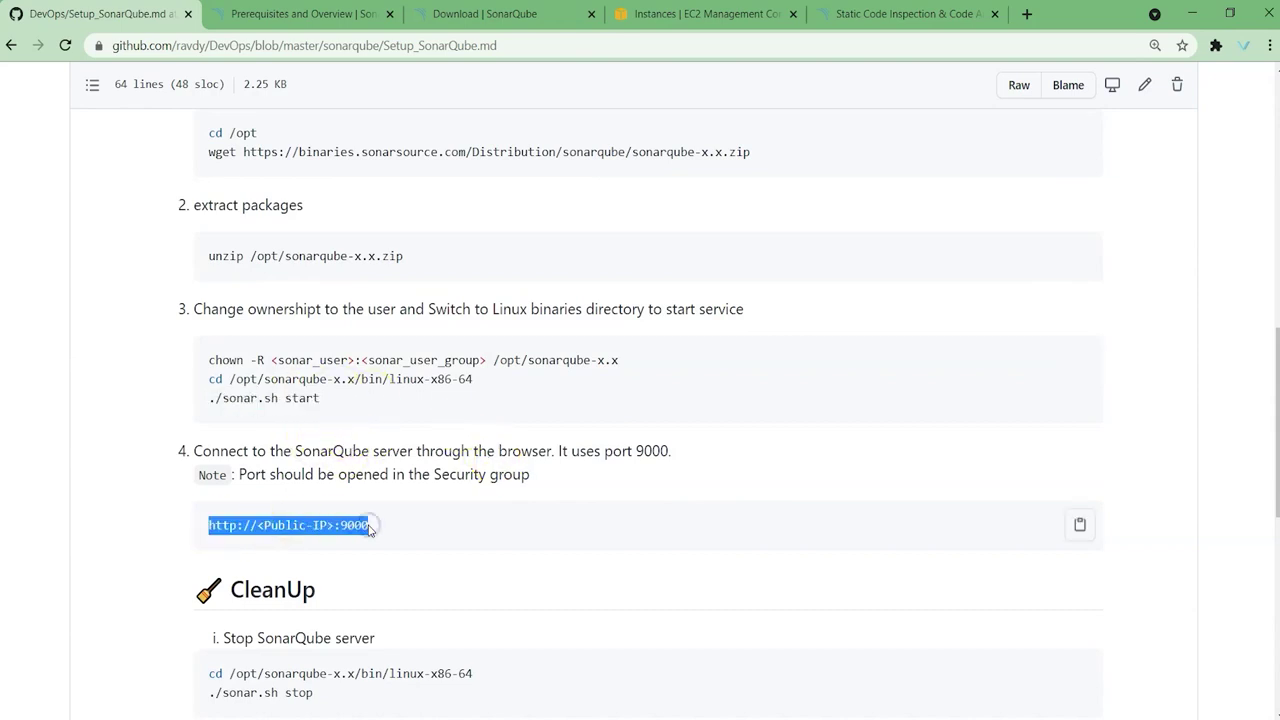
pyautogui.scroll(6, 320, 440)
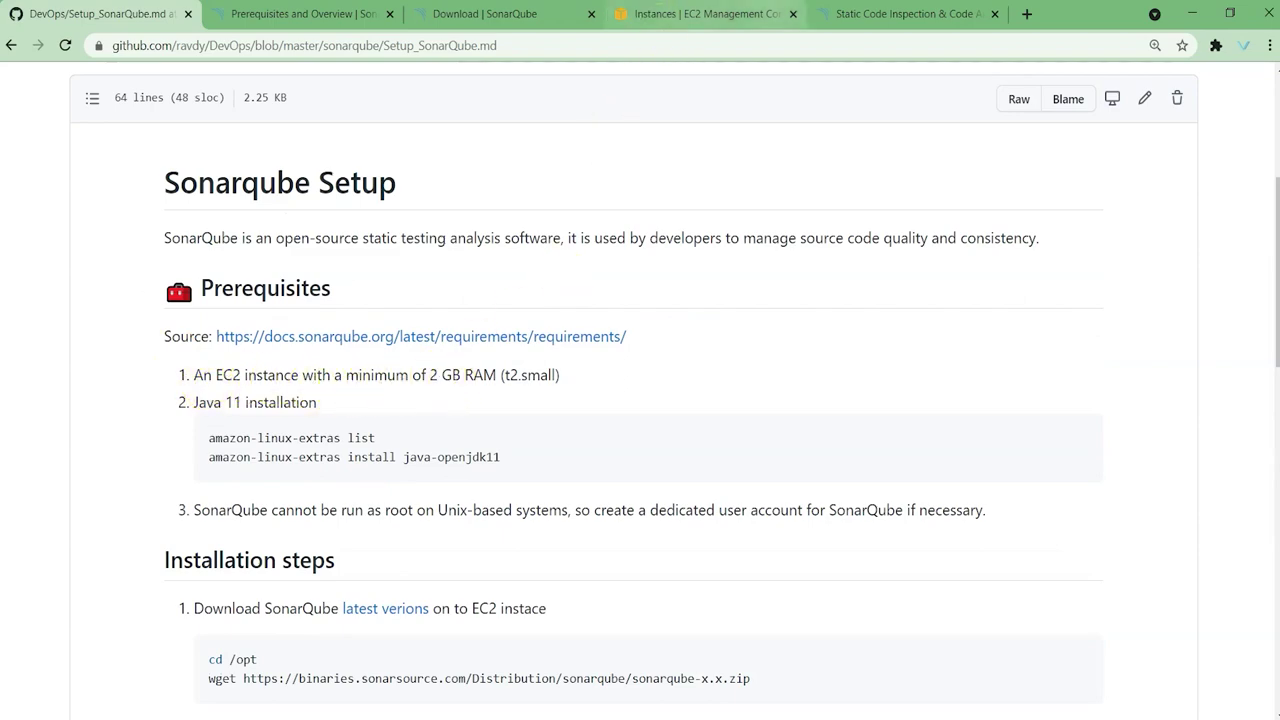
pyautogui.click(705, 14)
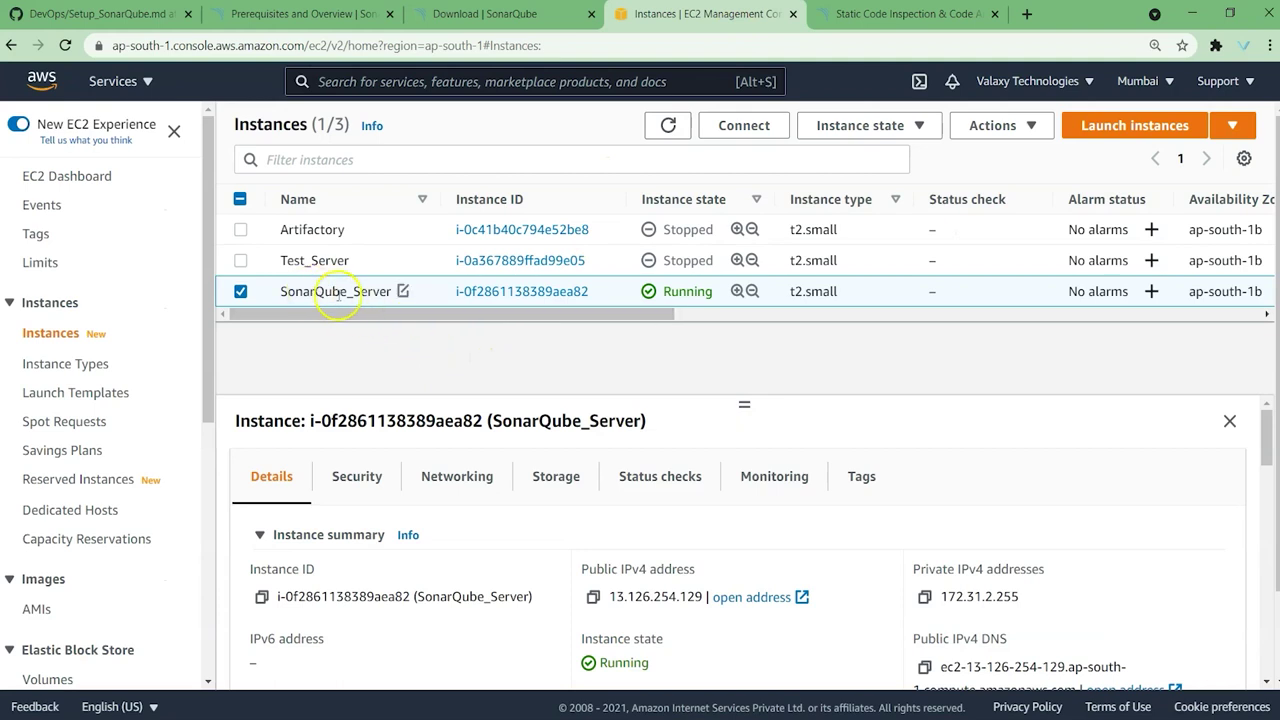
# Step: Check SonarQube_Server's security rules for inbound port 9000, then return to its Details
pyautogui.scroll(-1, 670, 526)
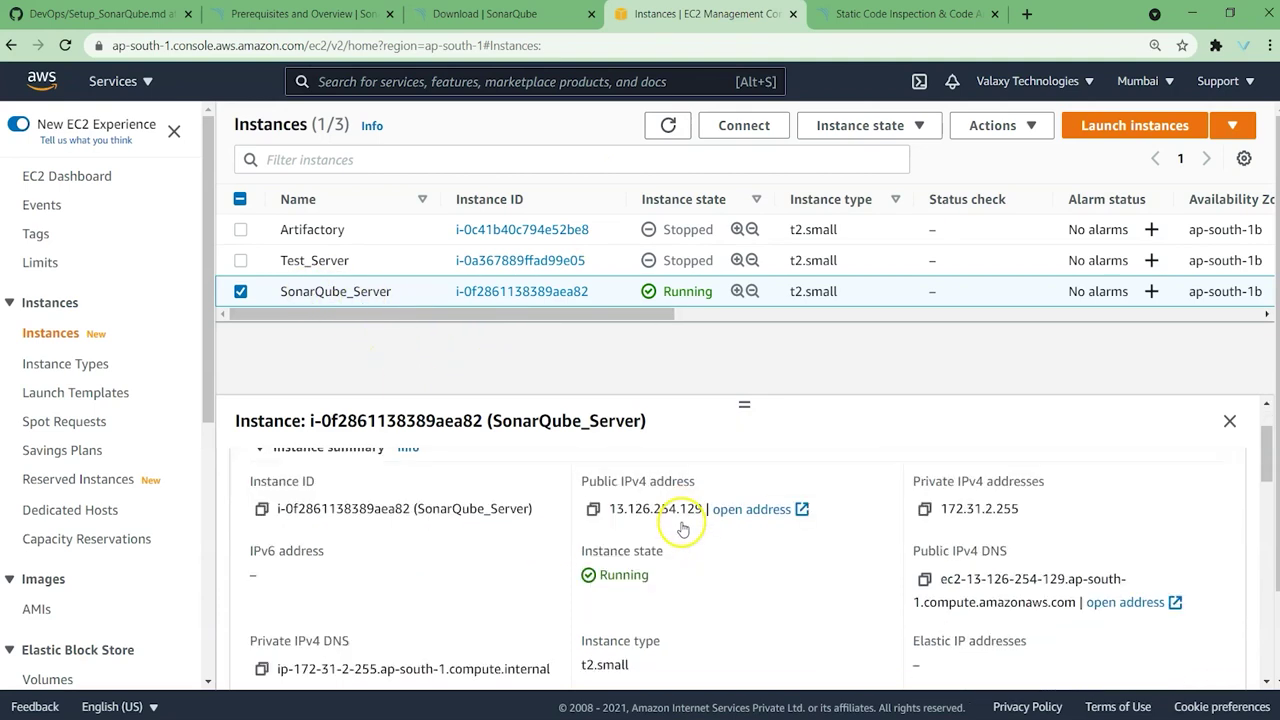
pyautogui.scroll(1, 430, 523)
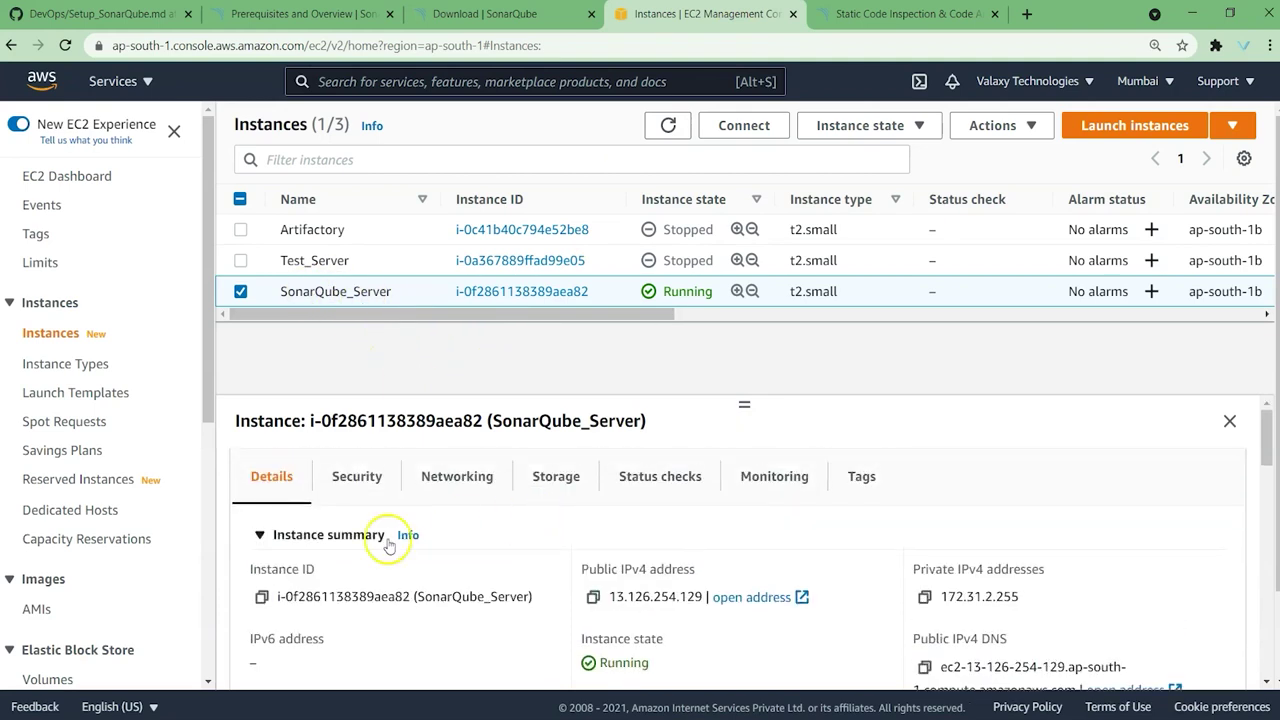
pyautogui.click(358, 484)
pyautogui.scroll(-4, 620, 489)
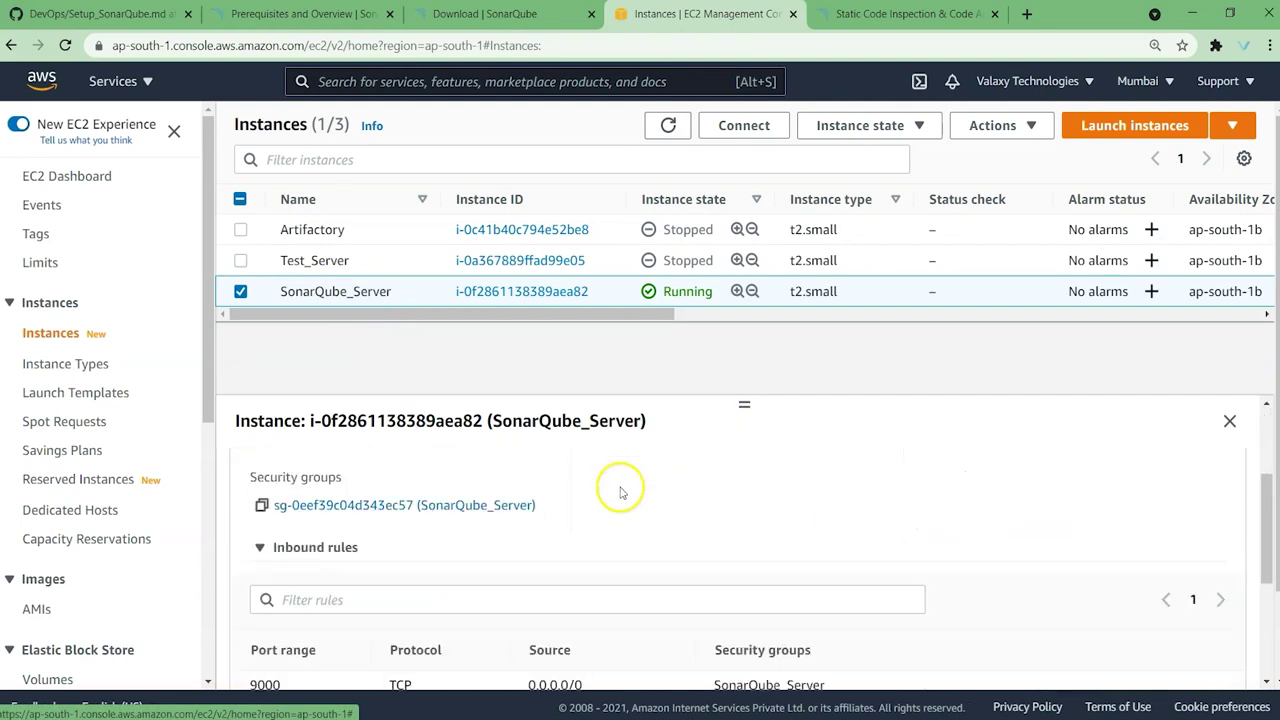
pyautogui.moveTo(250, 508); pyautogui.dragTo(284, 510)
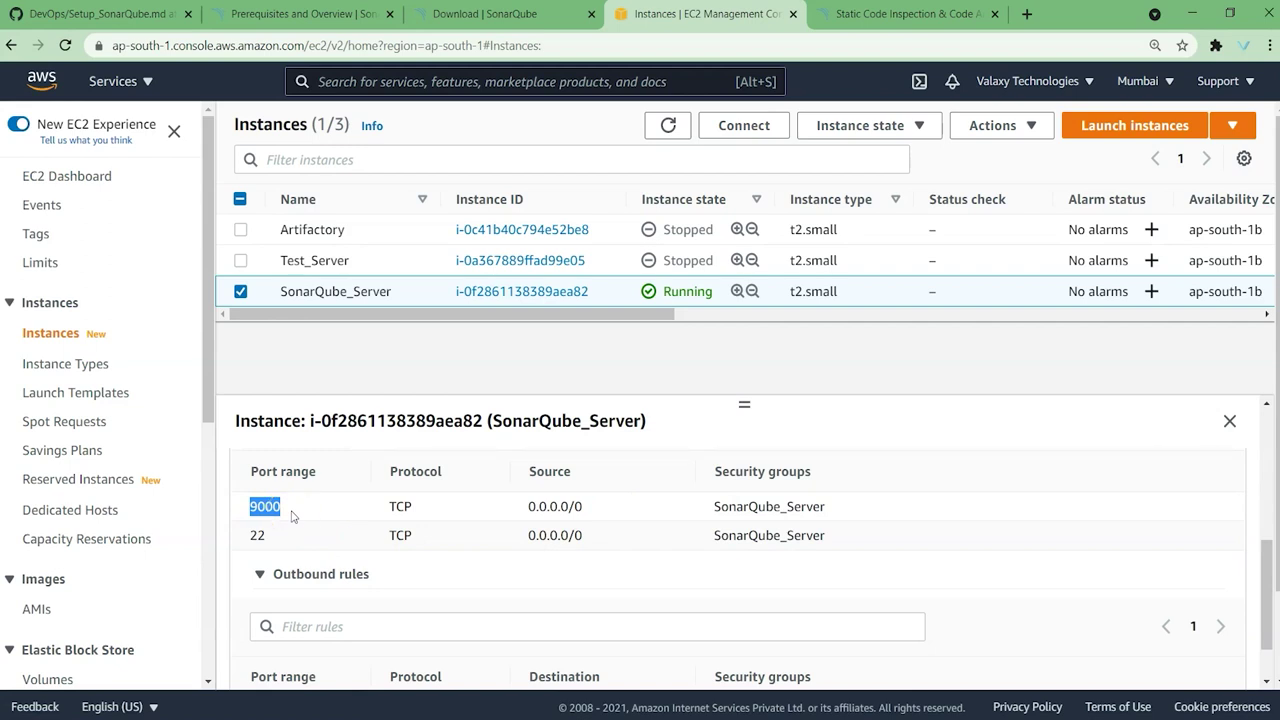
pyautogui.scroll(4, 297, 508)
pyautogui.click(280, 478)
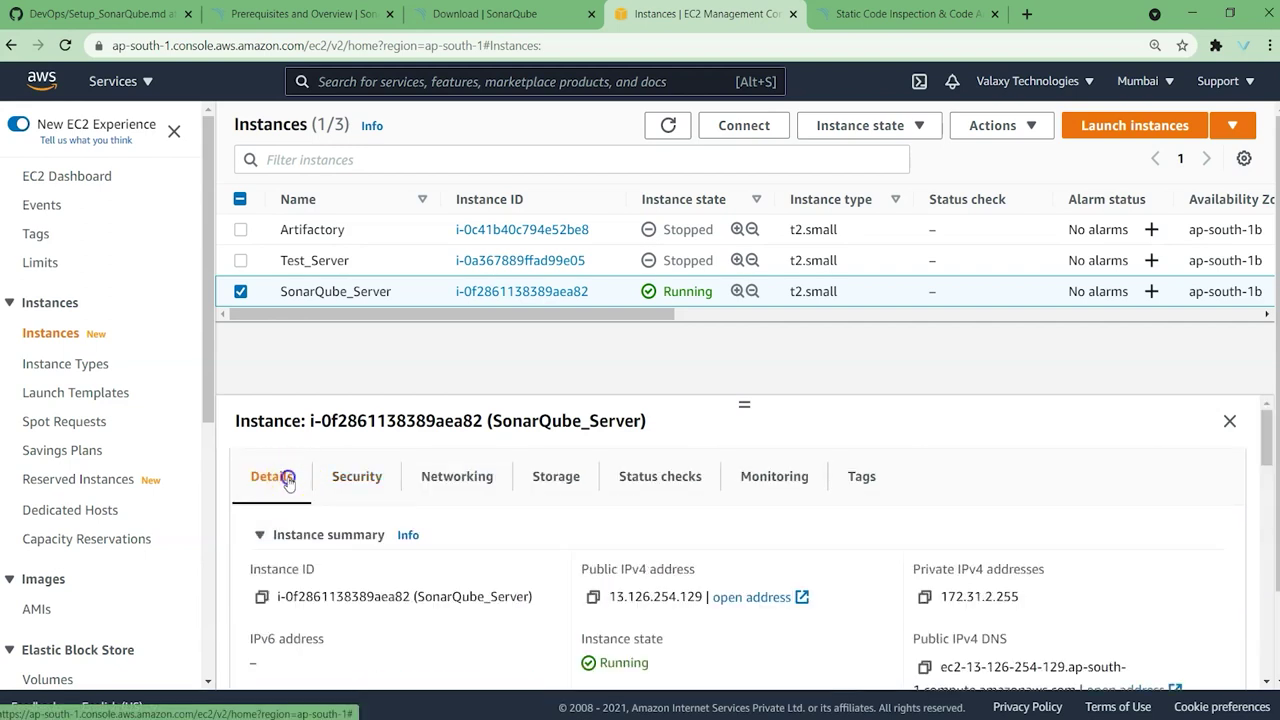
# Step: Copy the public IP 13.126.254.129 and start an SSH session with it as remote host
pyautogui.click(593, 598)
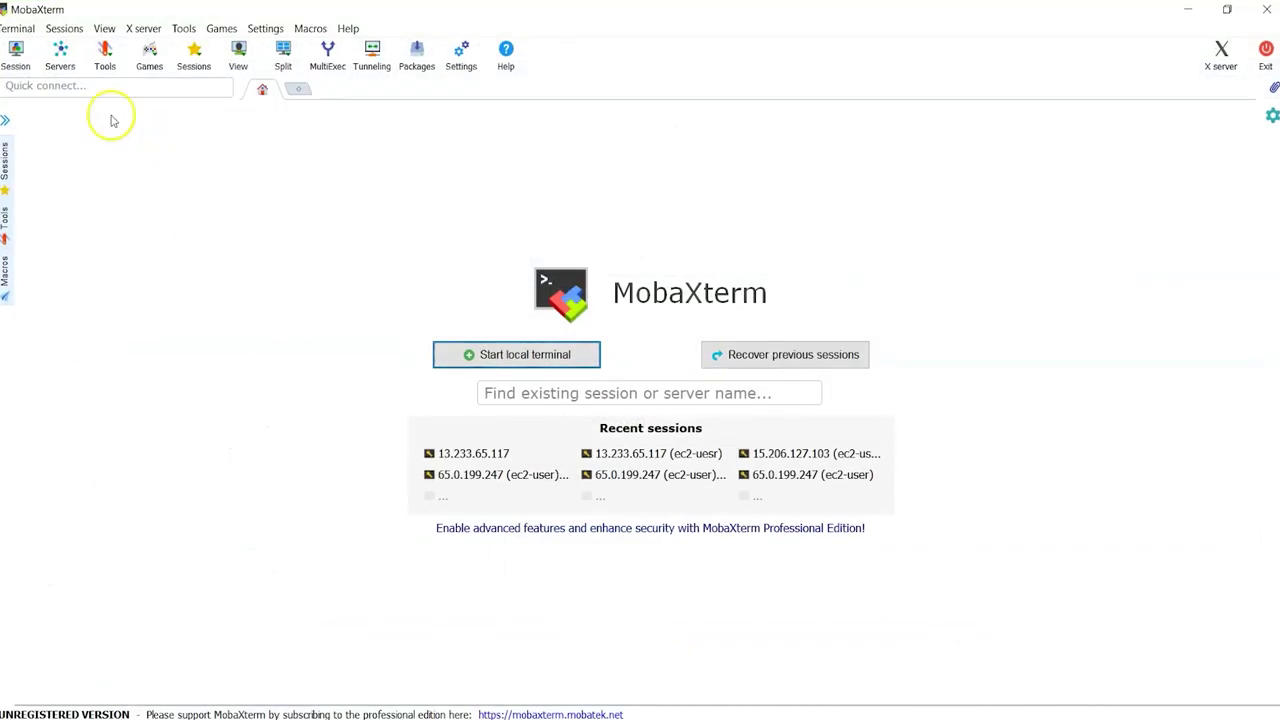
pyautogui.click(15, 55)
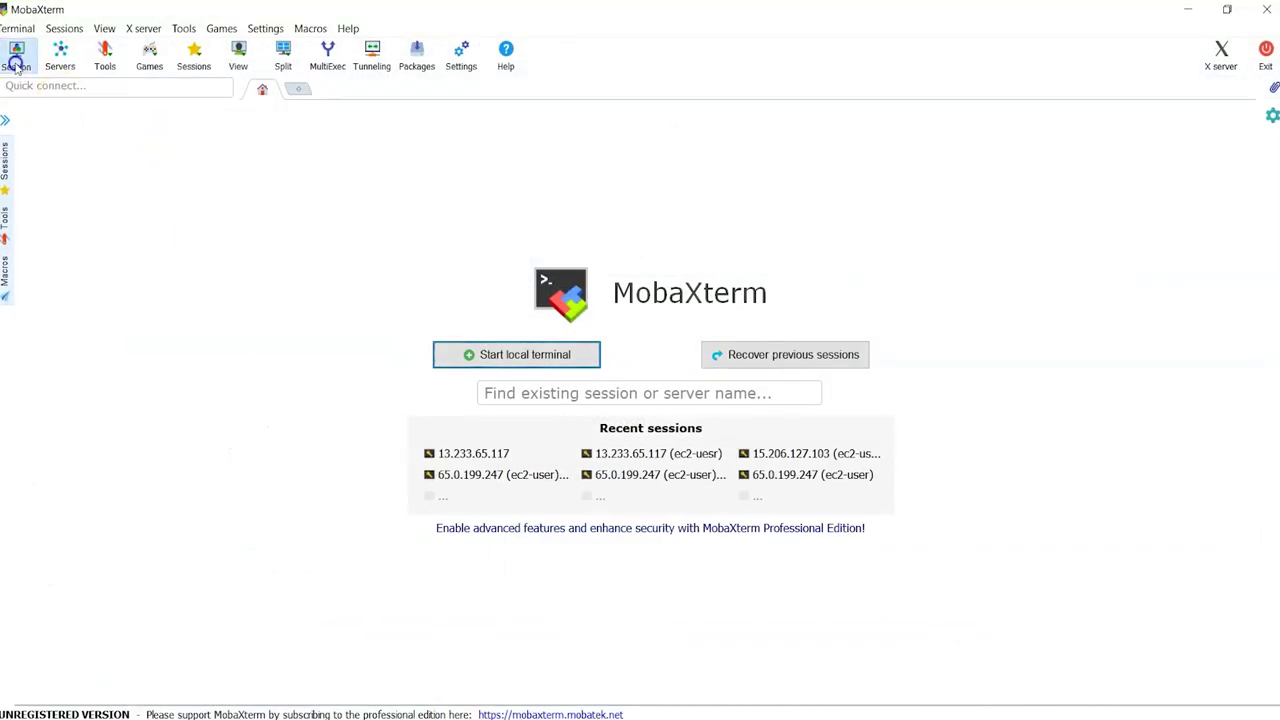
pyautogui.click(334, 200)
pyautogui.hotkey('ctrl', 'v')
# Step: Use the devops_key private key and username ec2-user, then connect
pyautogui.click(381, 349)
pyautogui.click(401, 493)
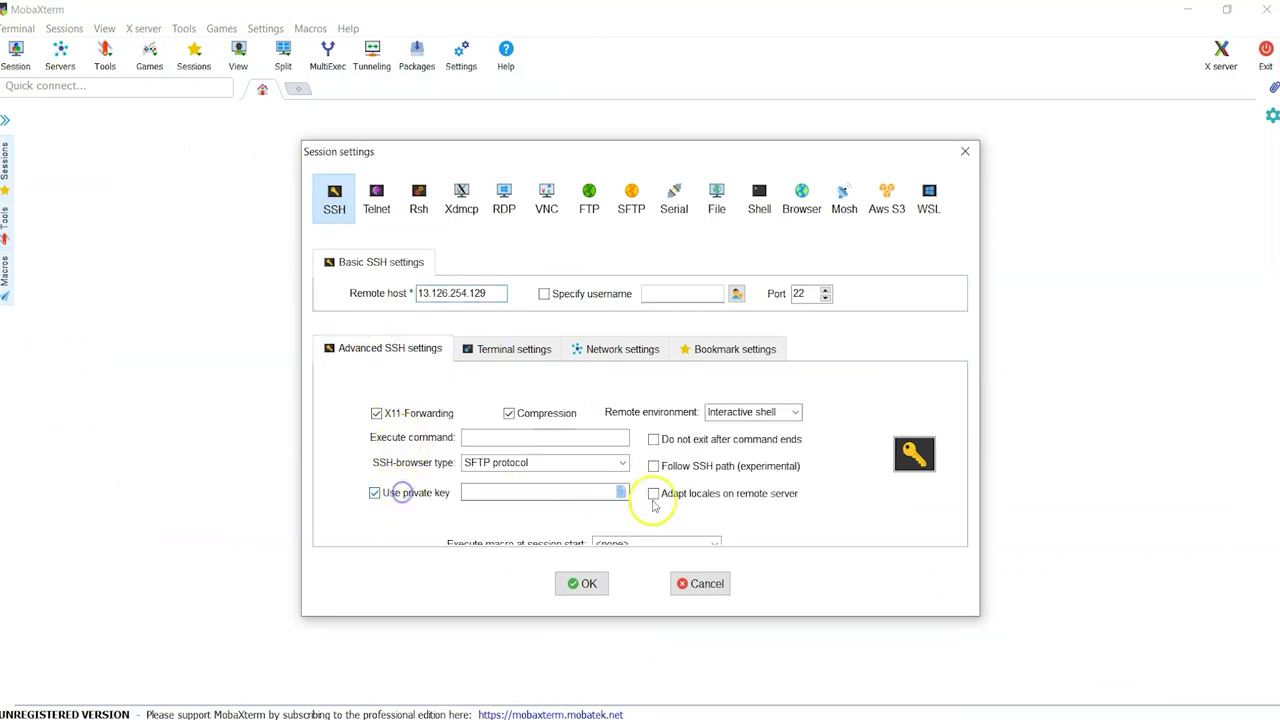
pyautogui.click(620, 492)
pyautogui.click(582, 340)
pyautogui.doubleClick(582, 340)
pyautogui.click(544, 293)
pyautogui.write('ec2-user')
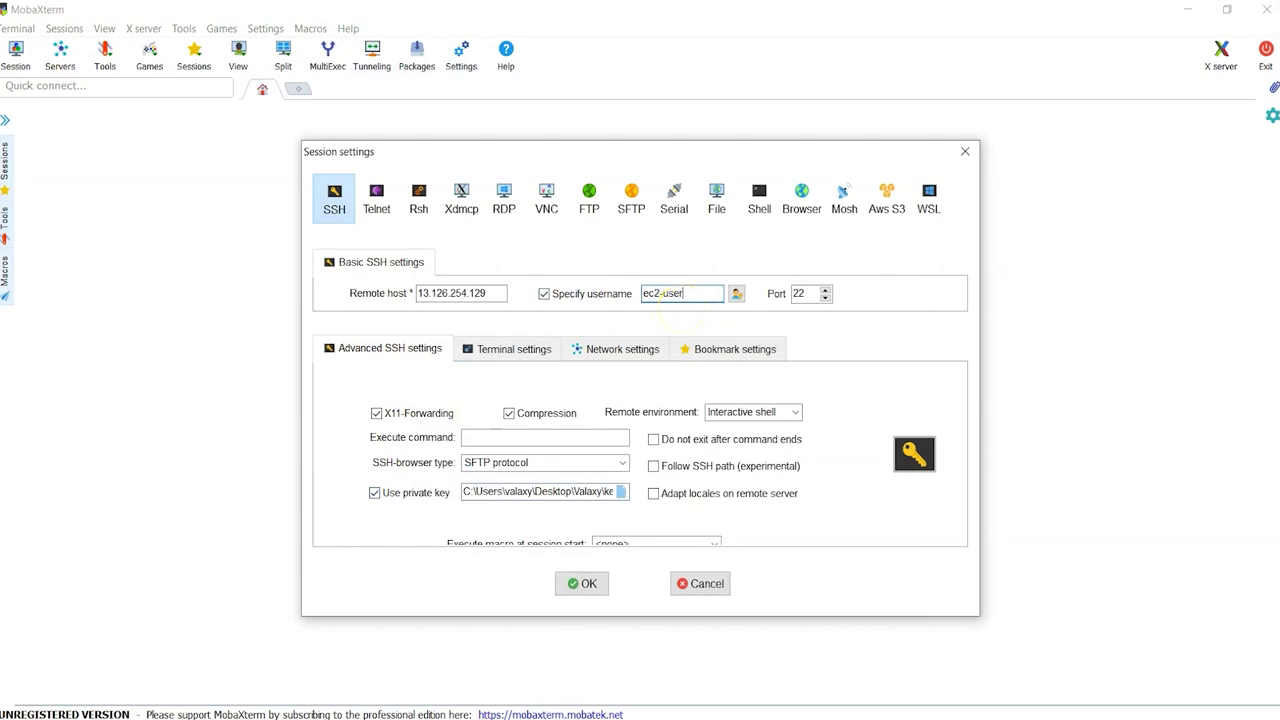
pyautogui.press('Return')
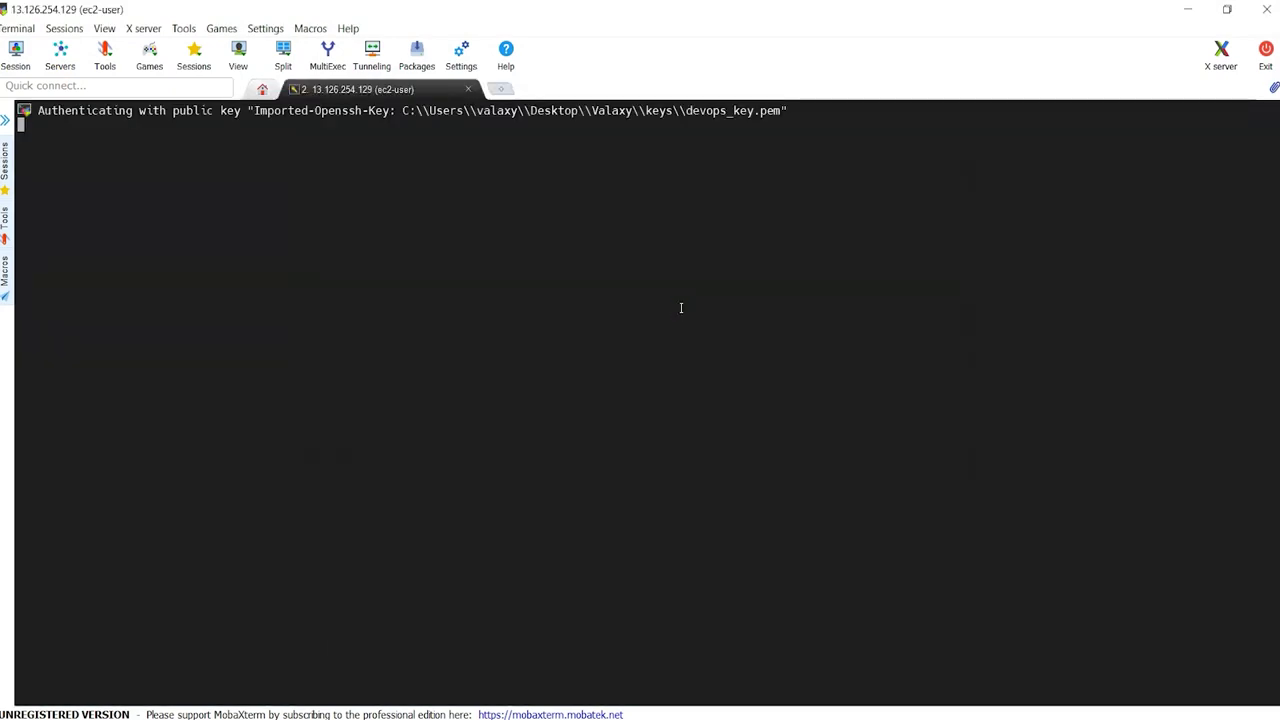
# Step: Enlarge the terminal font, collapse the SFTP sidebar, become root with 'sudo su -' and clear
pyautogui.keyDown('ctrl'); pyautogui.scroll(1, 774, 512); pyautogui.keyUp('ctrl')
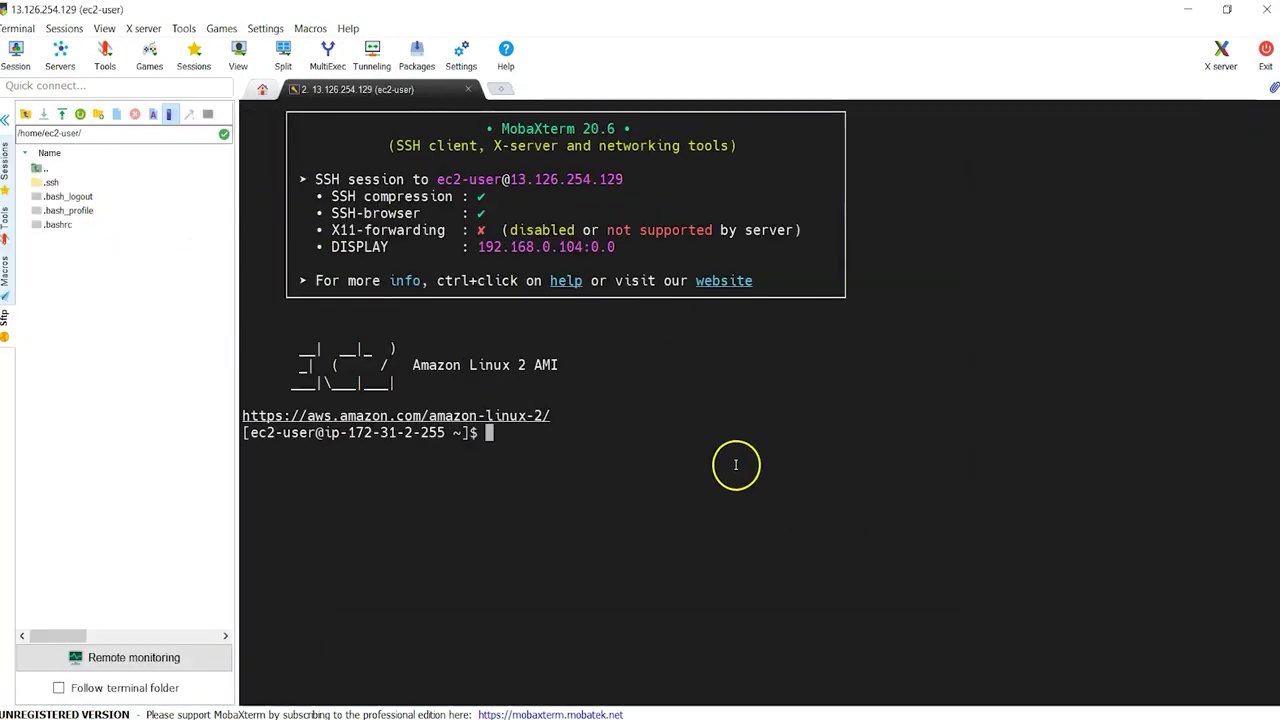
pyautogui.keyDown('ctrl'); pyautogui.scroll(1, 733, 459); pyautogui.keyUp('ctrl')
pyautogui.click(5, 119)
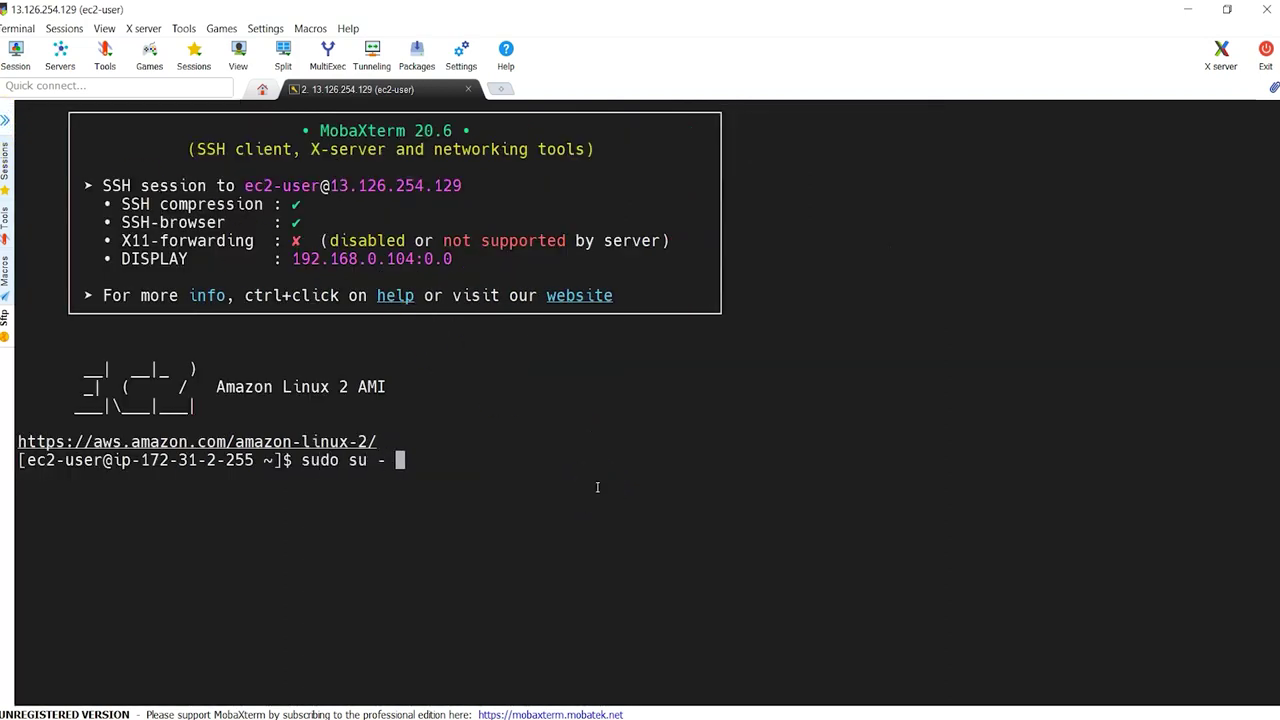
pyautogui.press('Return')
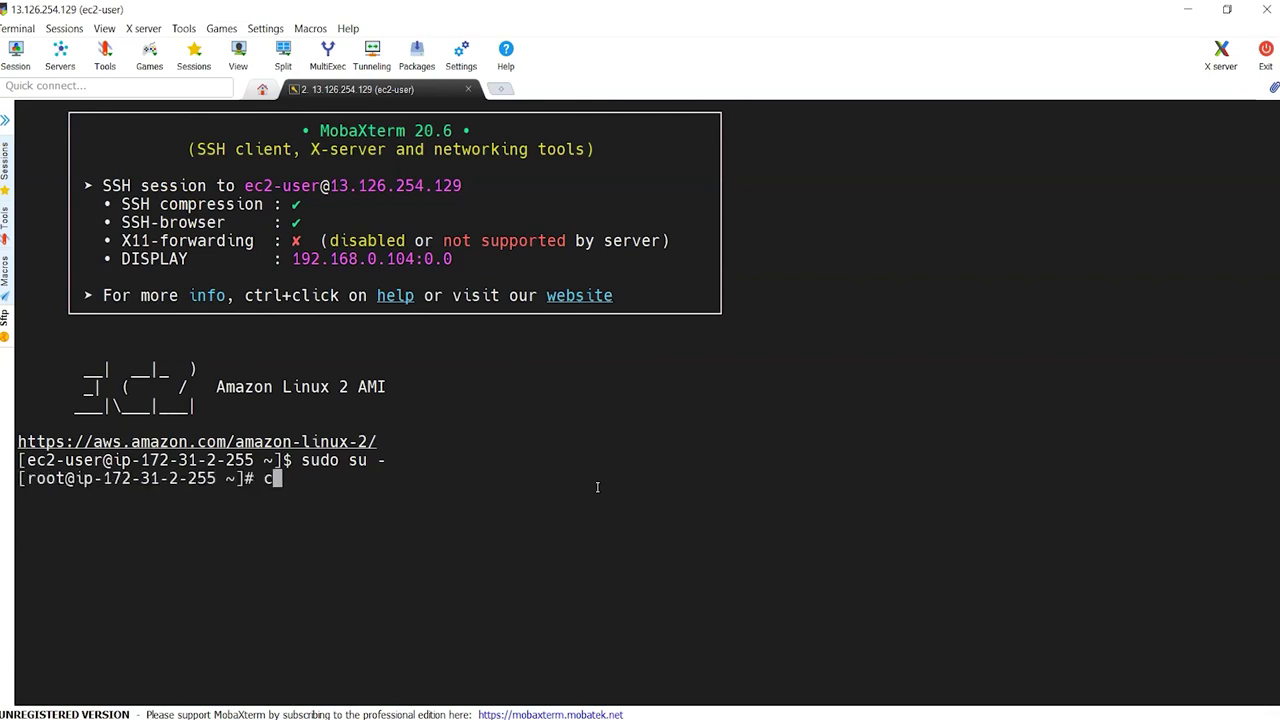
pyautogui.write('clear')
pyautogui.press('Return')
pyautogui.press('Return')
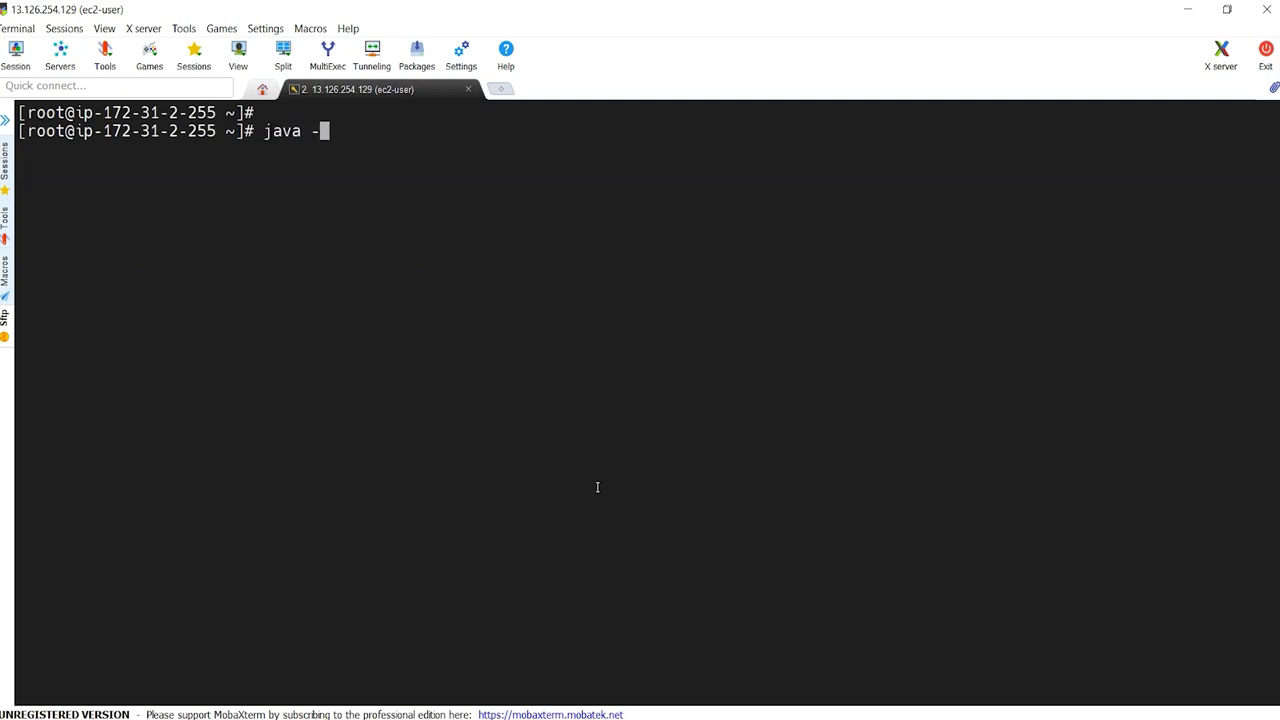
# Step: Run 'java -version', finding Java missing, and begin a 'yum list | grep openjdk' query
pyautogui.write('java -version')
pyautogui.press('Return')
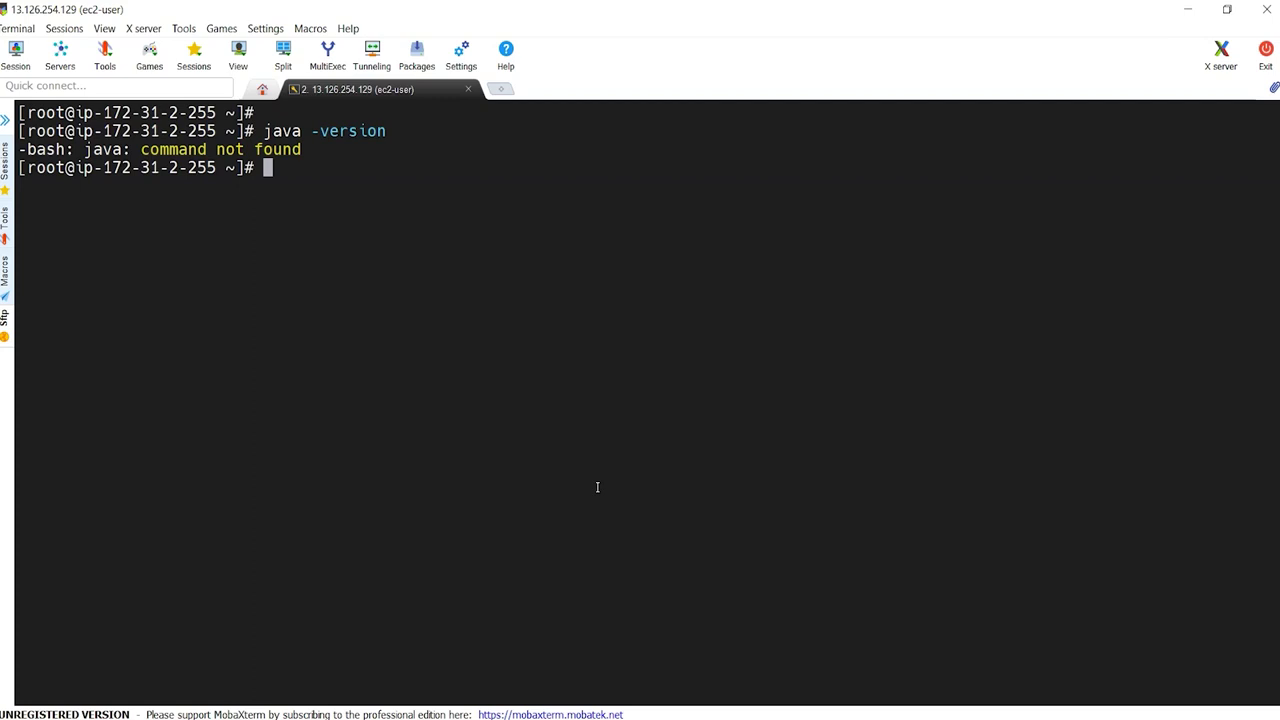
pyautogui.write('ist | grep ')
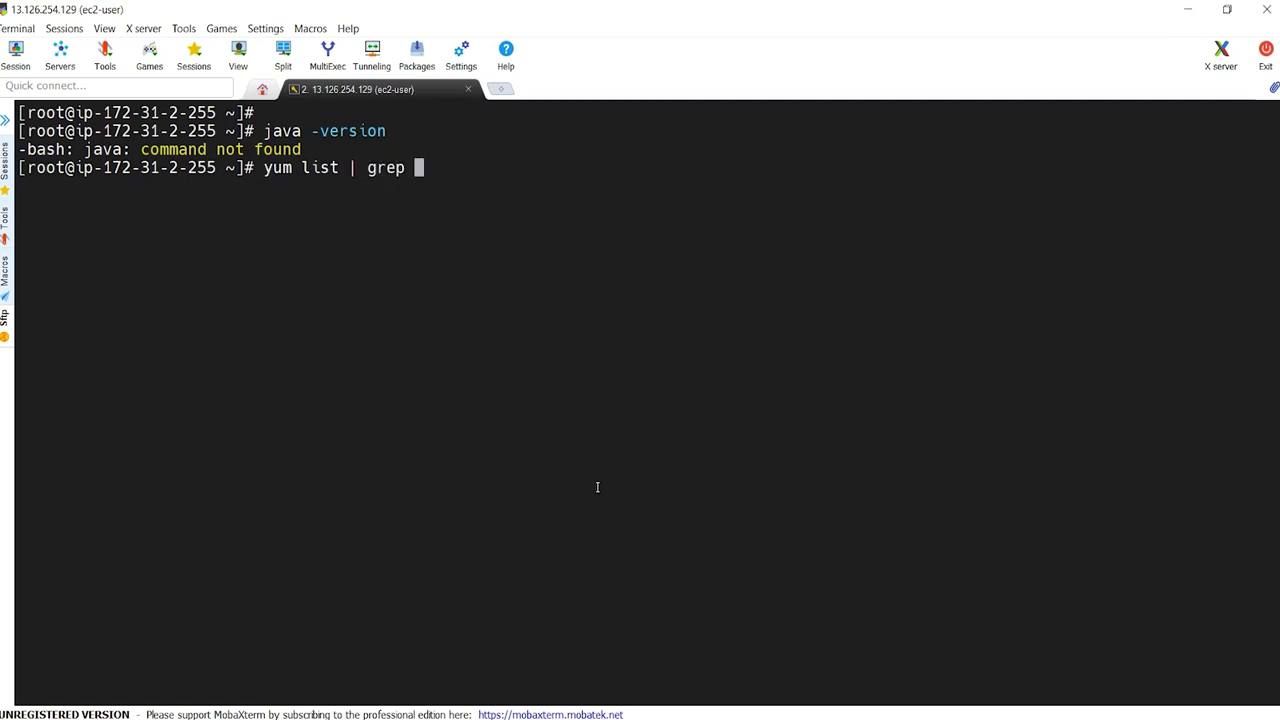
pyautogui.write('openjdk')
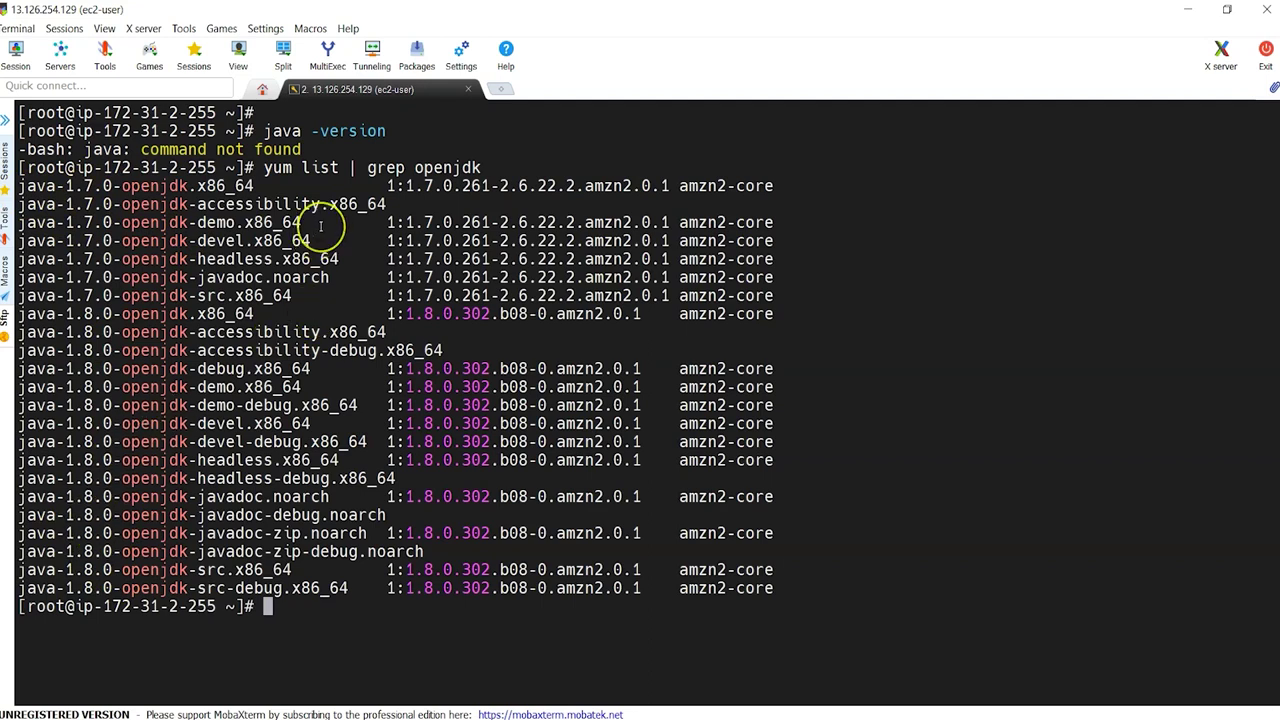
# Step: List amazon-linux-extras topics and select the java-openjdk11 topic name
pyautogui.write('ma')
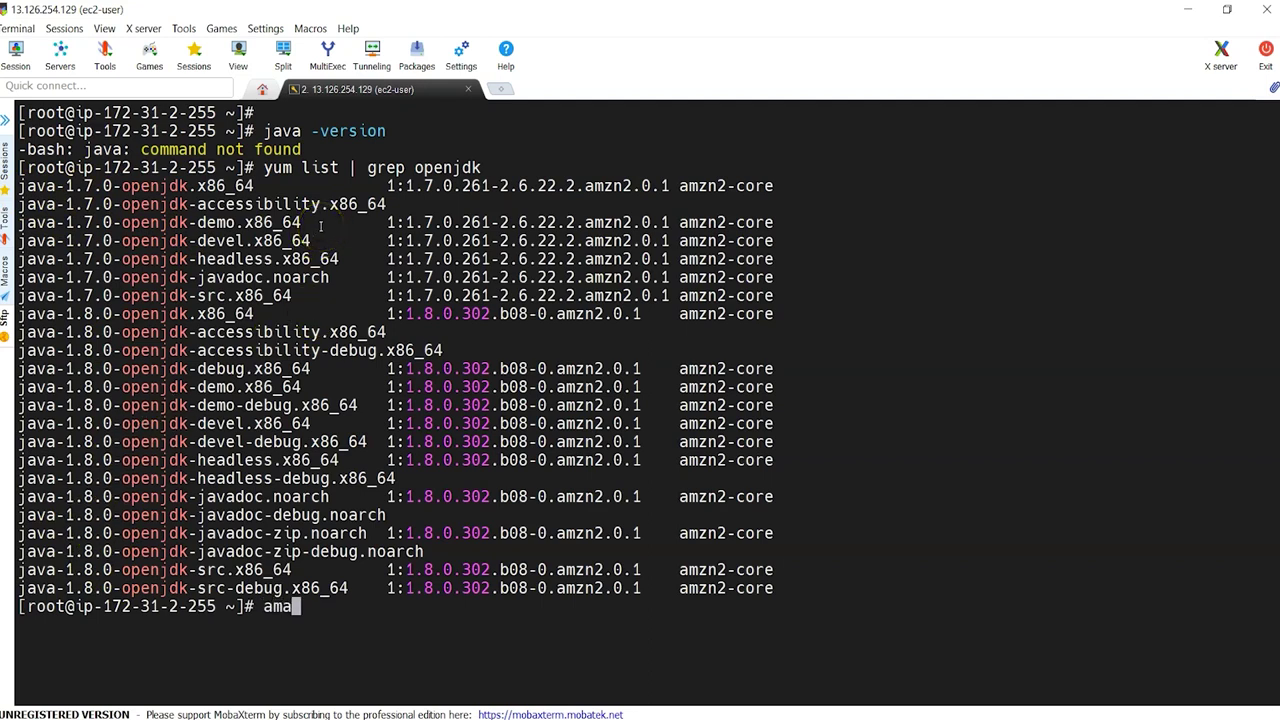
pyautogui.write('zon-linux-extras')
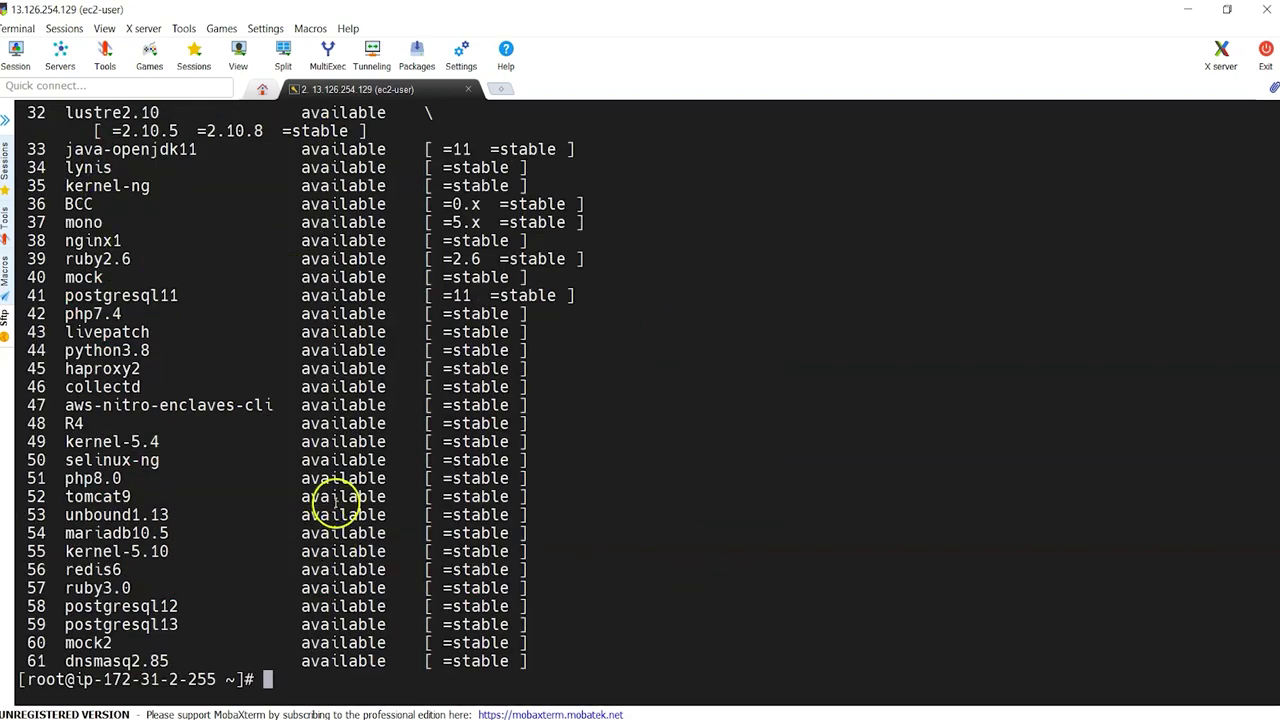
pyautogui.scroll(6, 278, 443)
pyautogui.scroll(5, 279, 443)
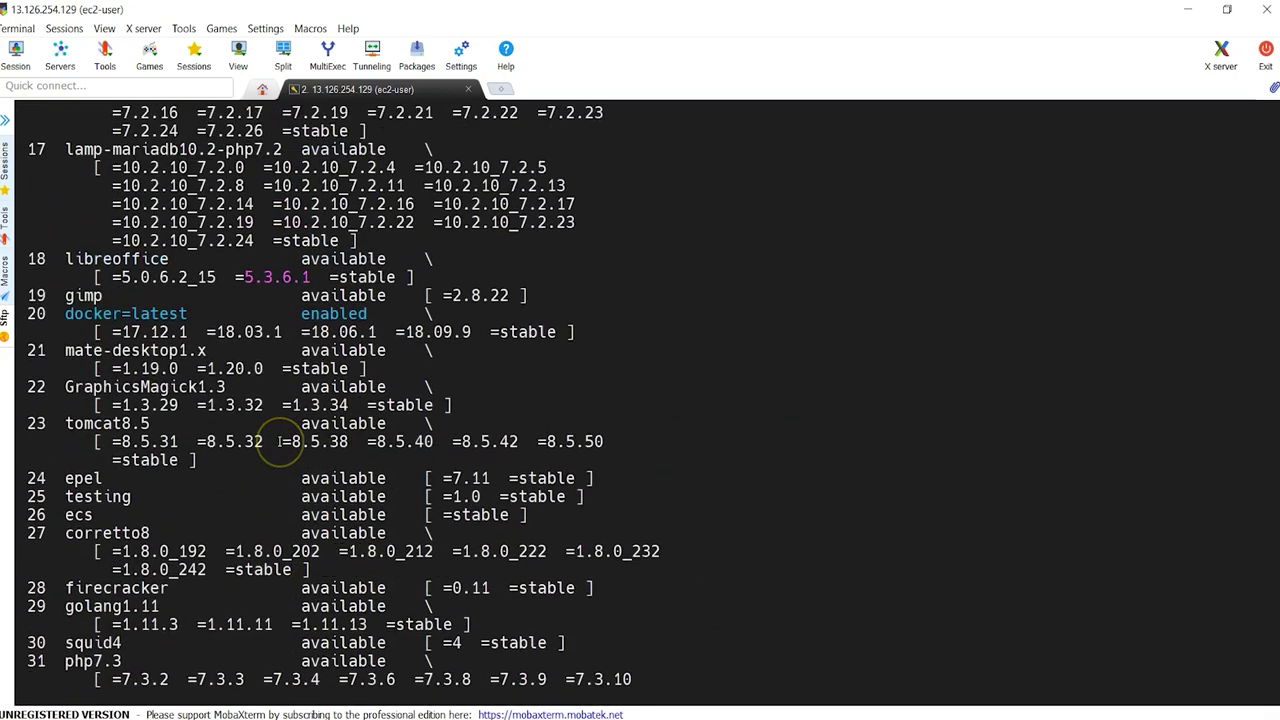
pyautogui.scroll(-11, 279, 443)
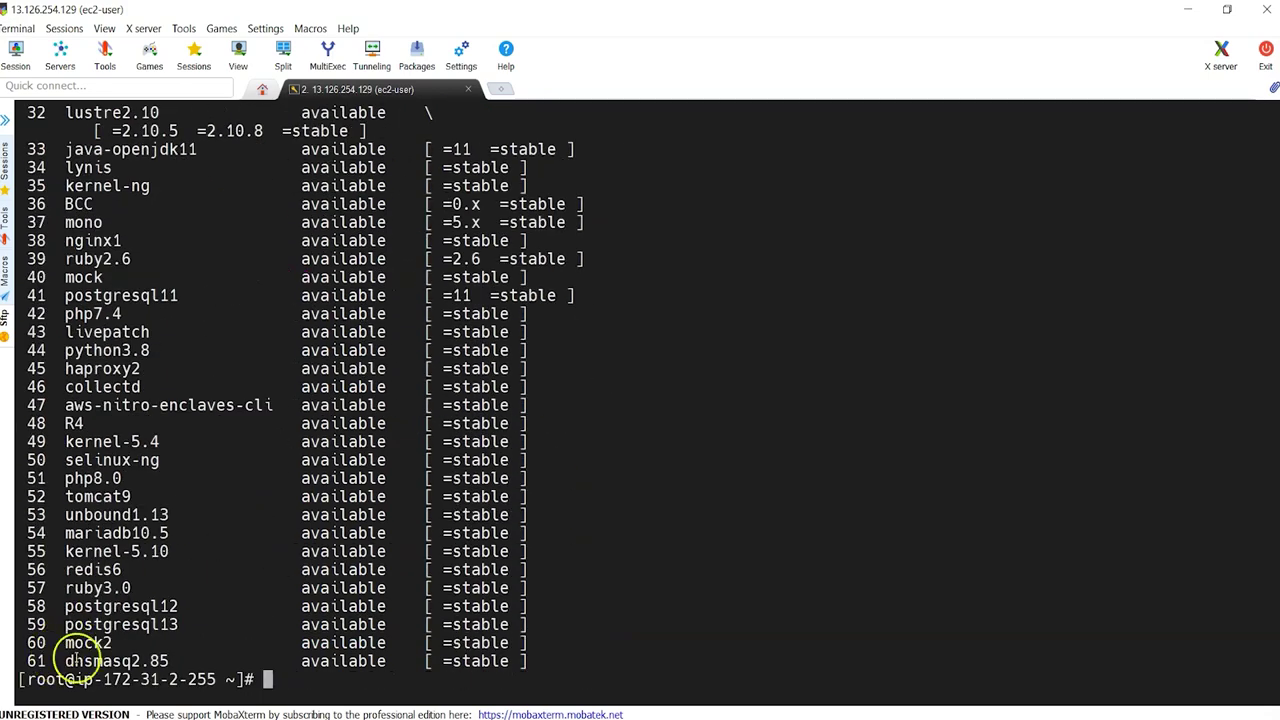
pyautogui.scroll(2, 190, 330)
pyautogui.doubleClick(128, 259)
pyautogui.hotkey('ctrl', 'c')
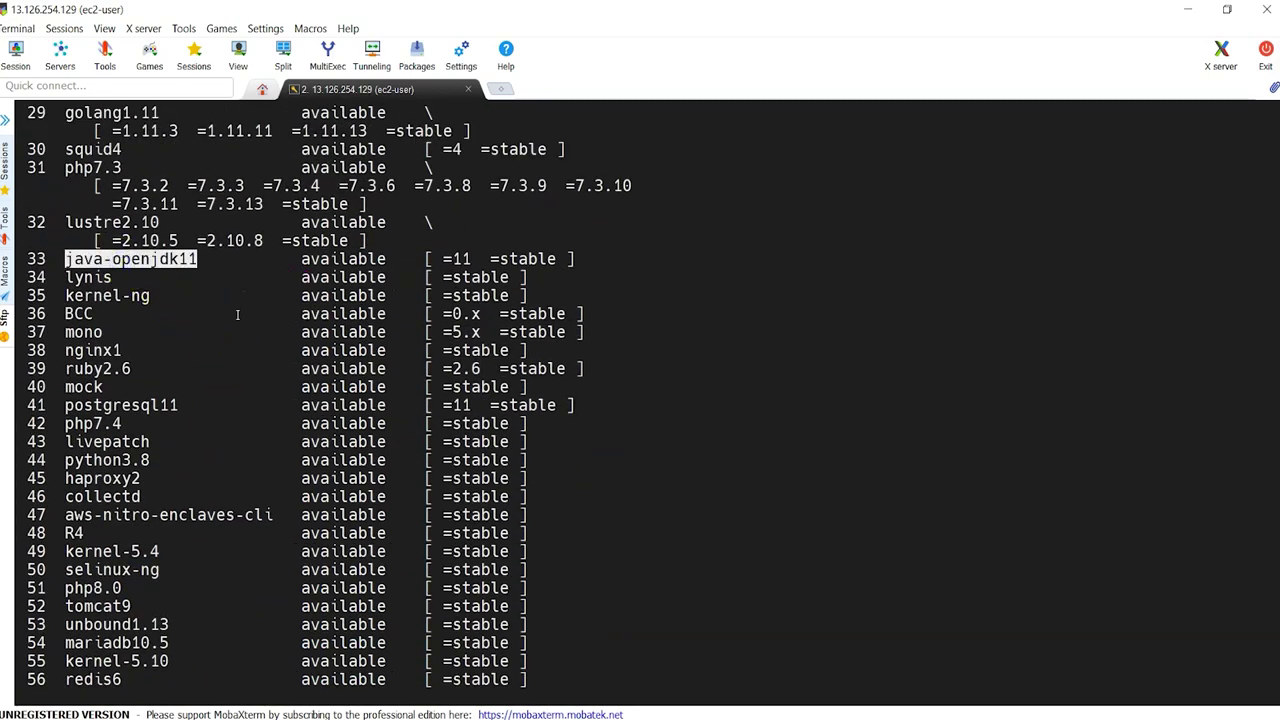
pyautogui.scroll(-2, 237, 315)
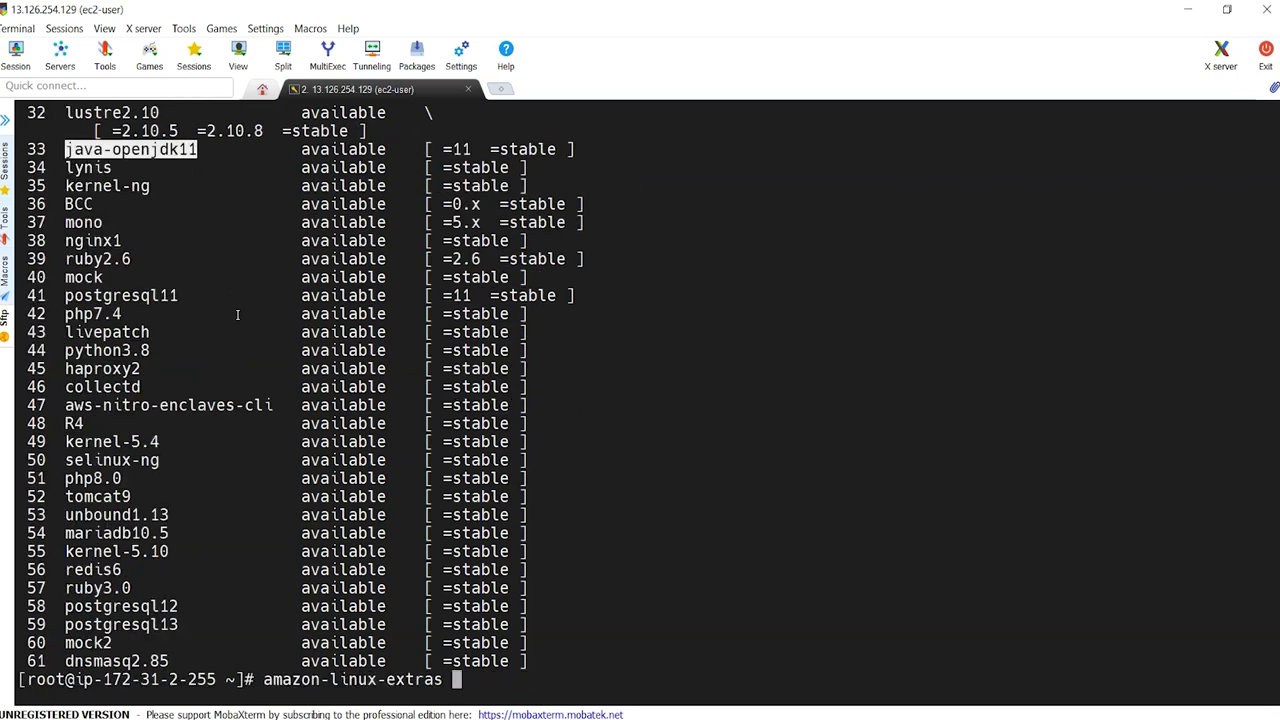
# Step: Run 'amazon-linux-extras install java-openjdk11' and confirm with y
pyautogui.write('install')
pyautogui.rightClick(583, 413)
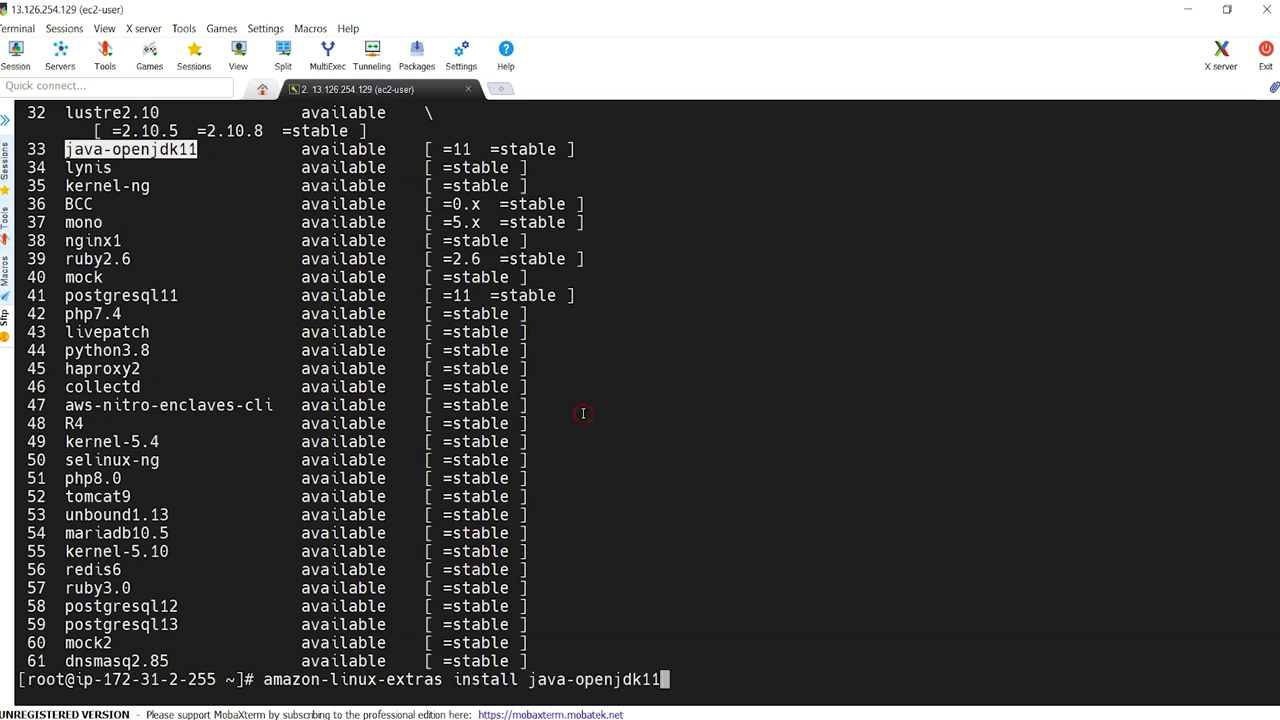
pyautogui.press('Return')
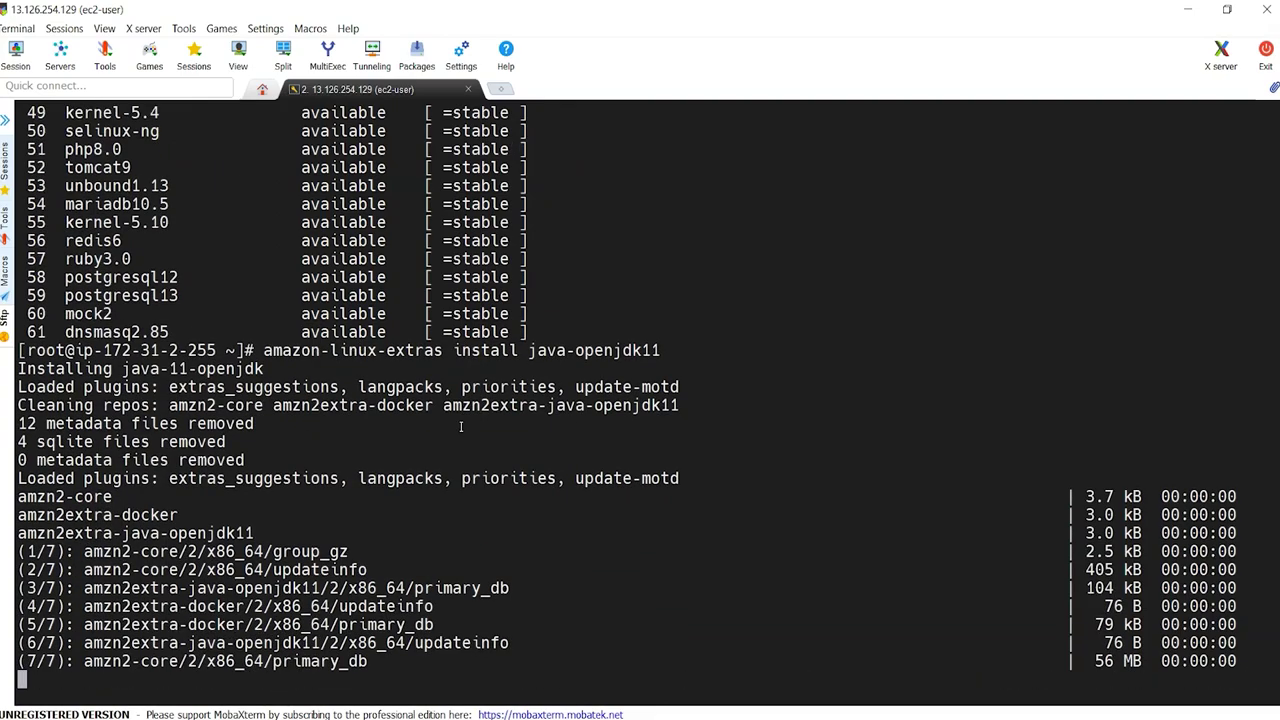
pyautogui.press('Return')
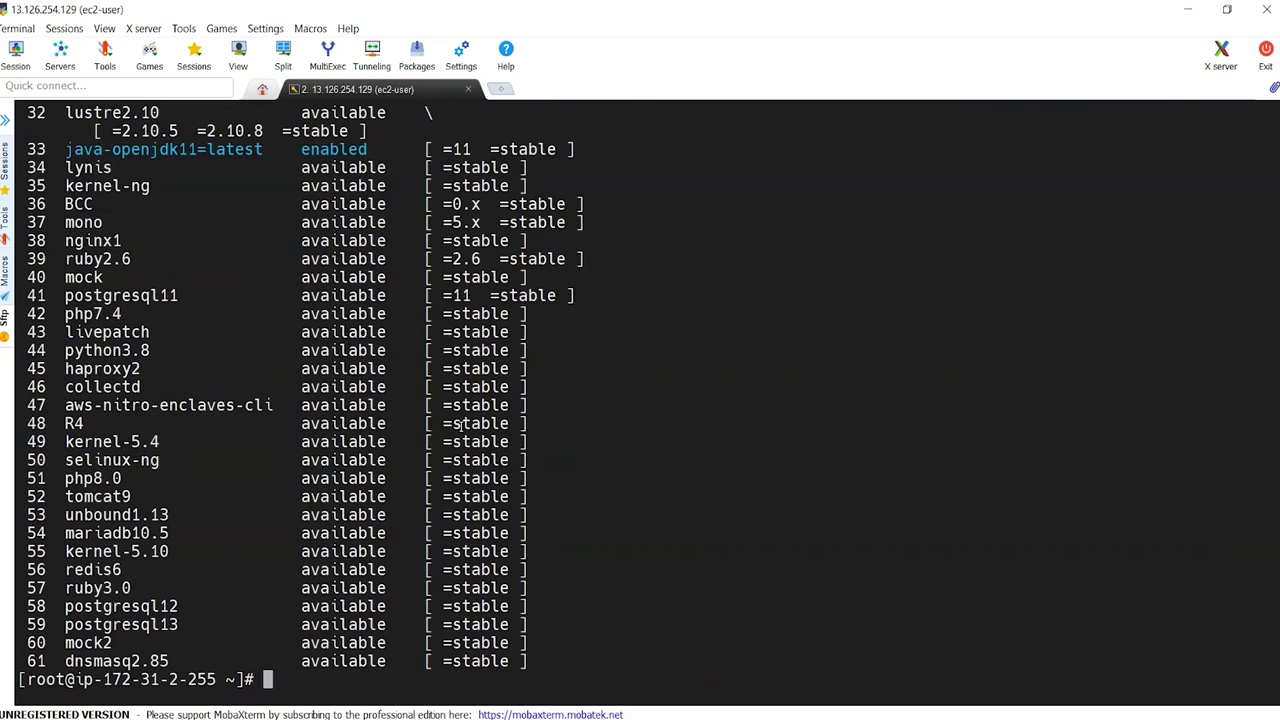
# Step: Verify 'java -version' reports OpenJDK 11.0.12, then clear the screen
pyautogui.write('java -version')
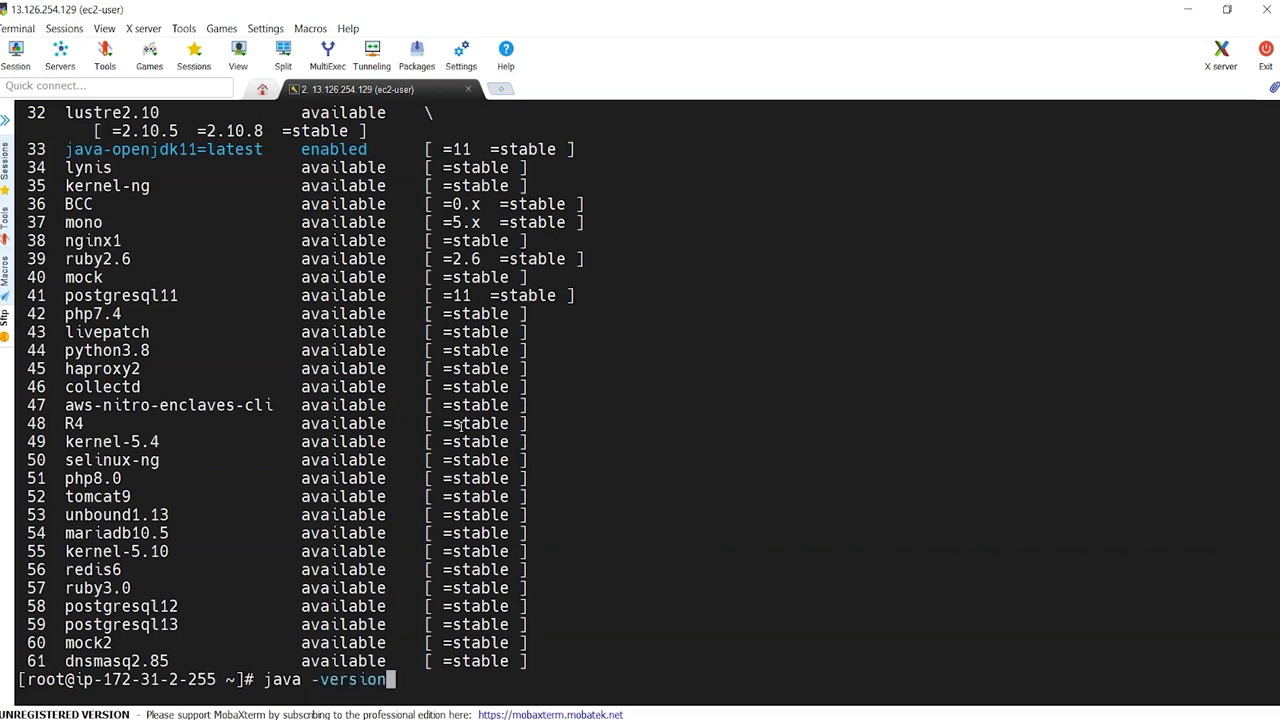
pyautogui.press('Return')
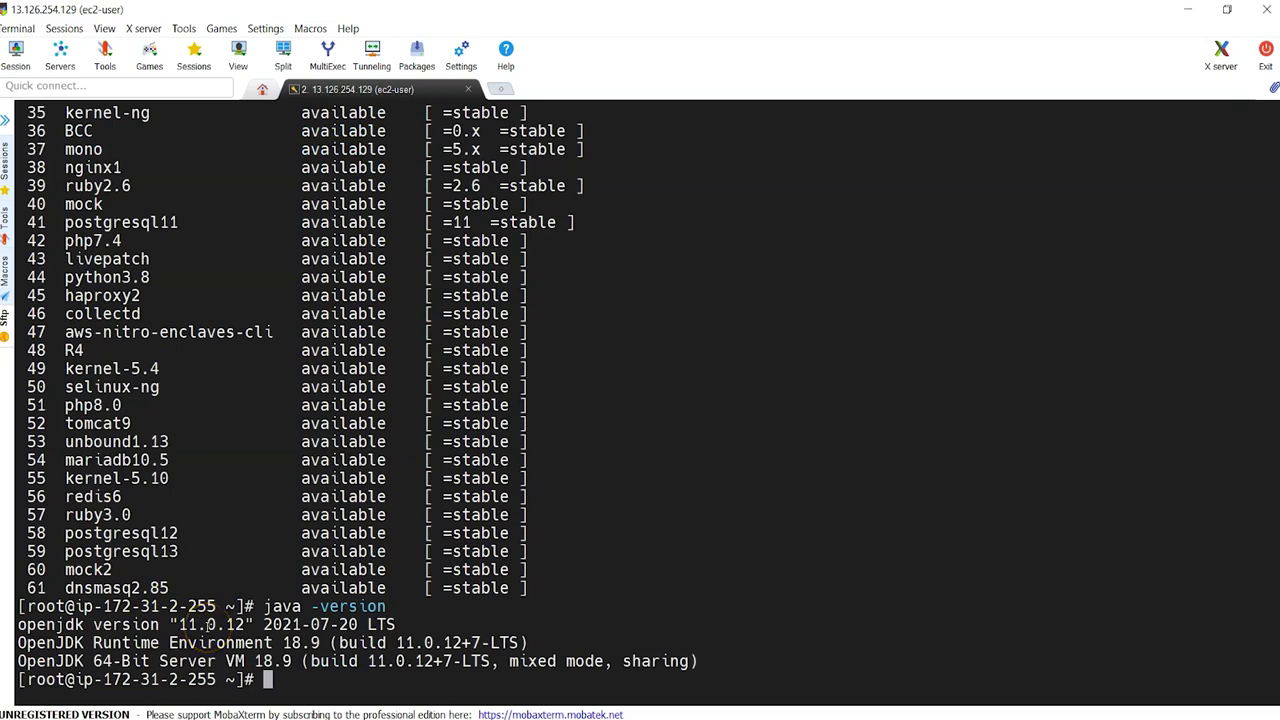
pyautogui.write('clear')
pyautogui.press('Return')
pyautogui.press('Return')
# Step: Change to /opt, list its aws and rh folders, and begin a wget command
pyautogui.write('cd /opt')
pyautogui.press('Return')
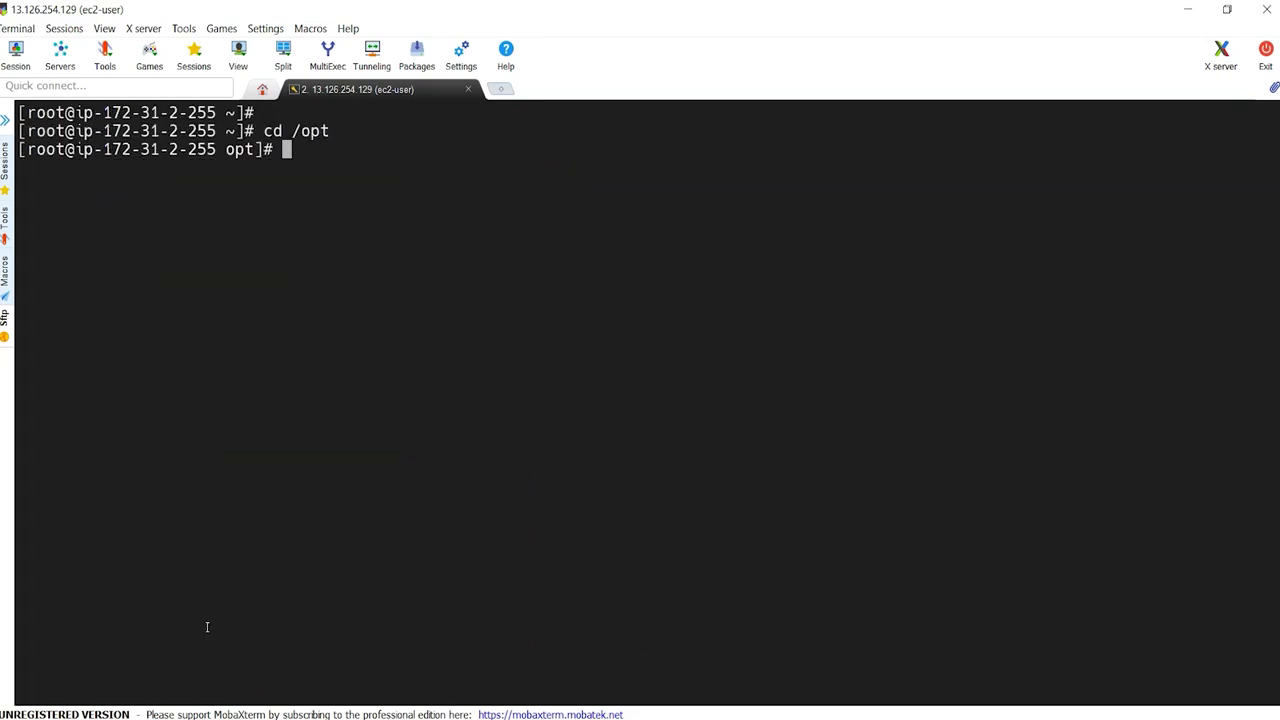
pyautogui.write('ll')
pyautogui.press('Return')
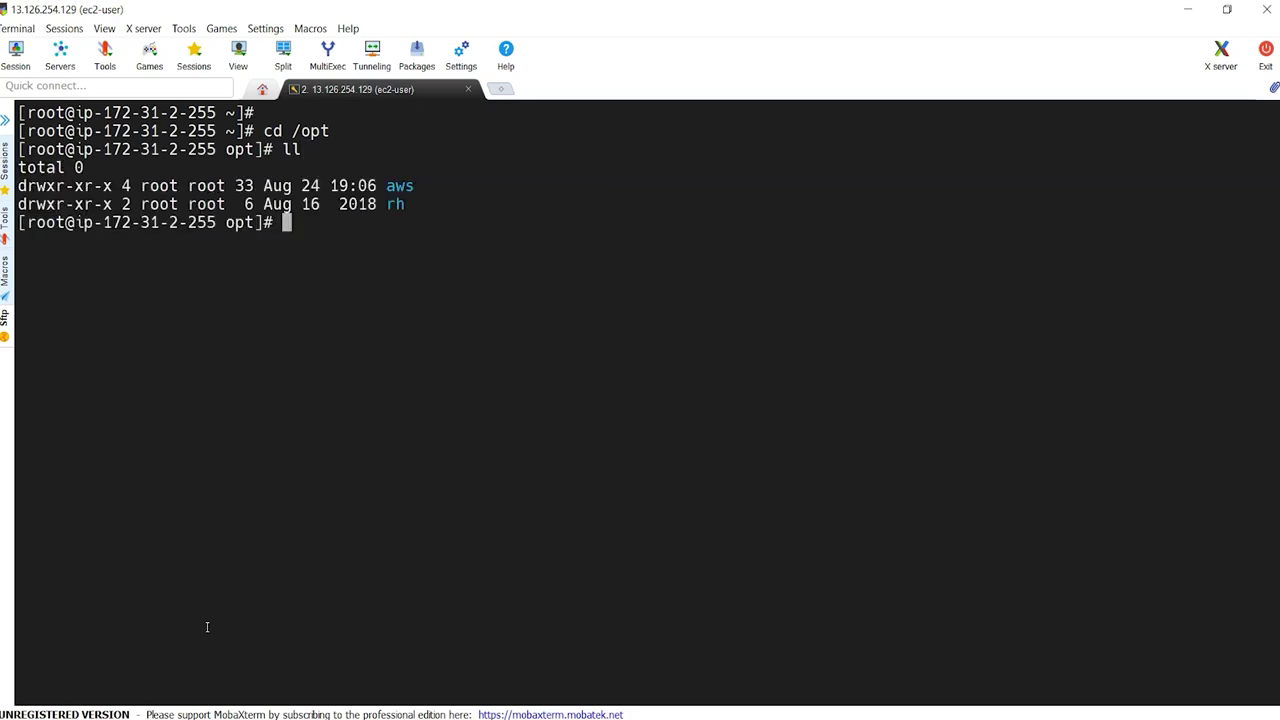
pyautogui.write('wget')
pyautogui.click(640, 718)
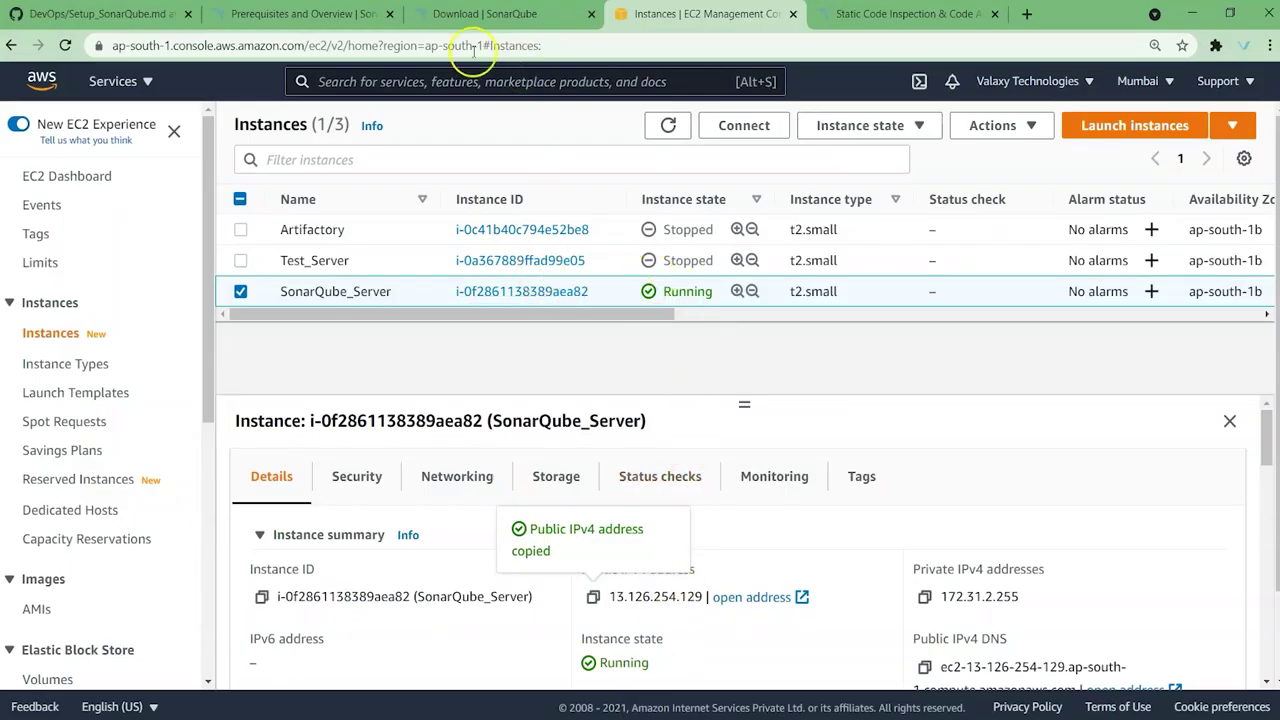
# Step: Copy the SonarQube 8.9.2 Community Edition download link and paste it after wget
pyautogui.click(150, 14)
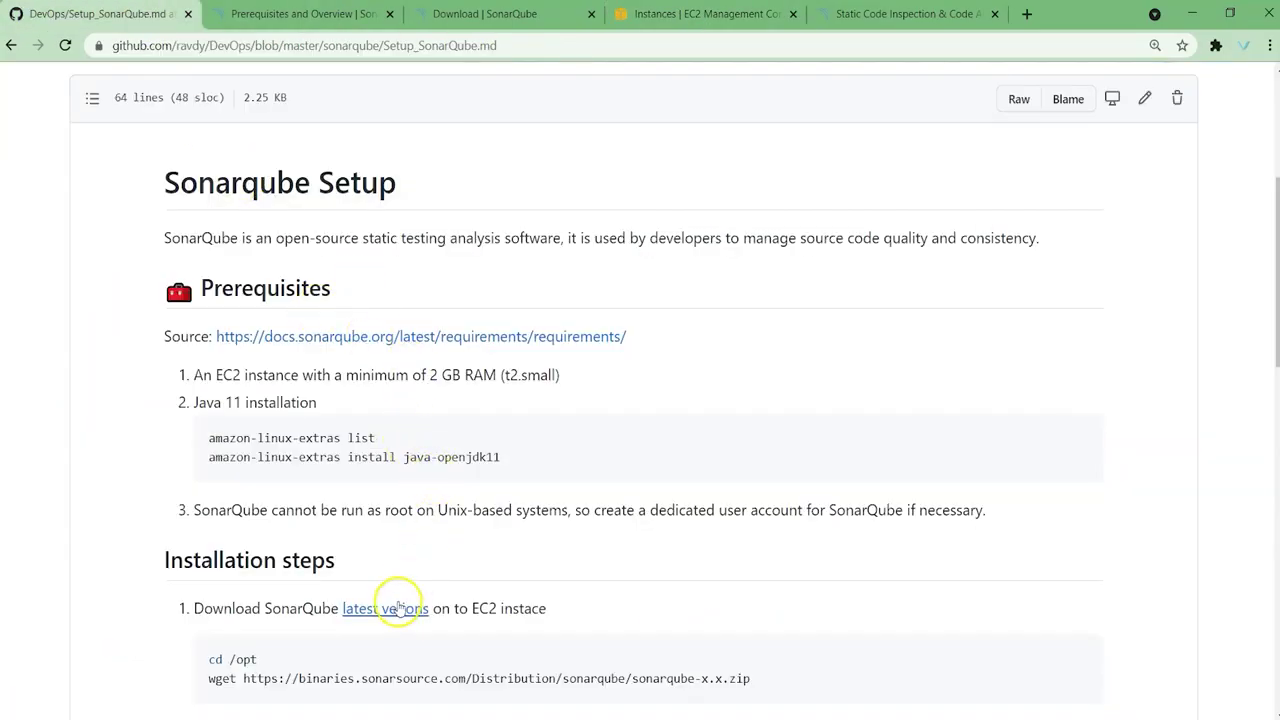
pyautogui.click(895, 14)
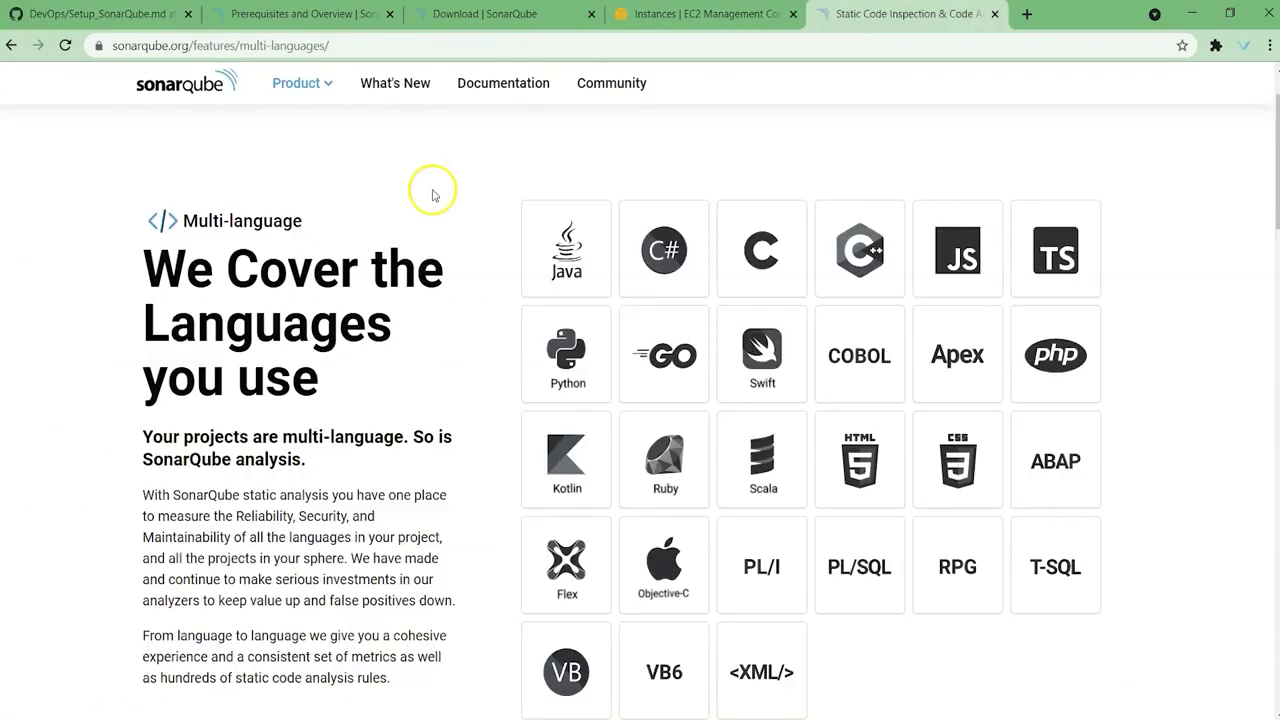
pyautogui.click(484, 14)
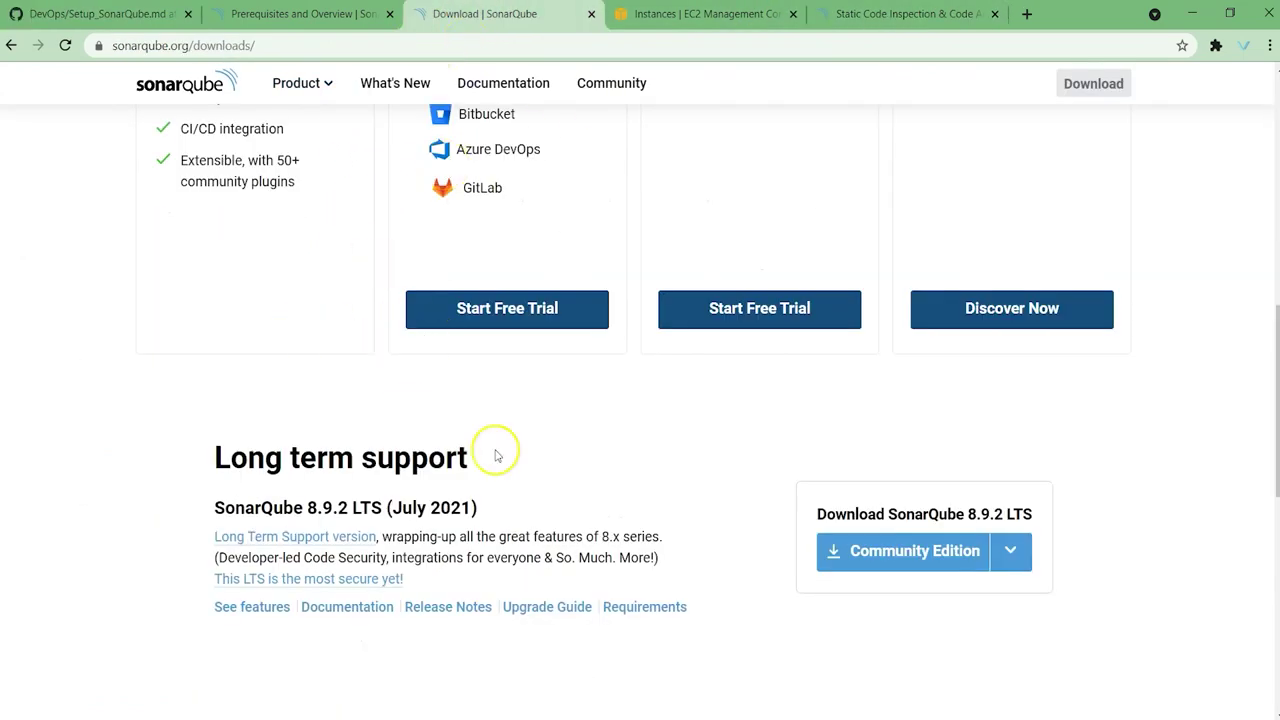
pyautogui.rightClick(917, 560)
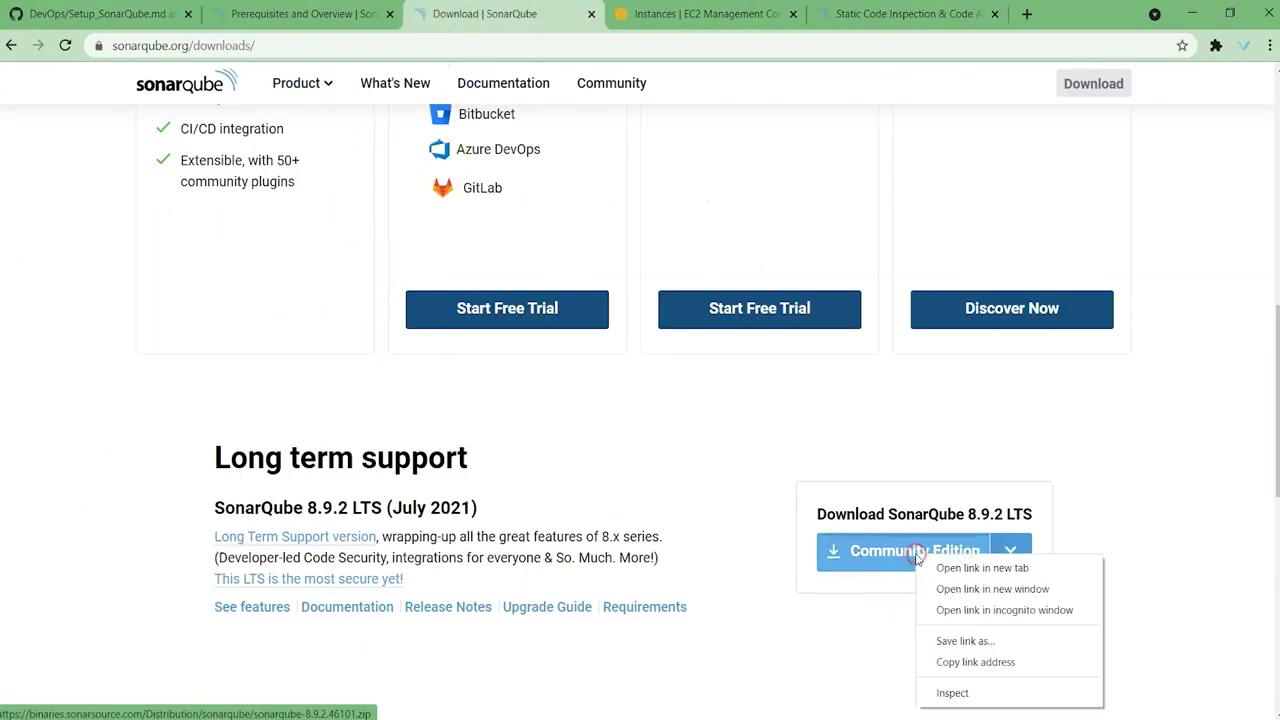
pyautogui.click(980, 662)
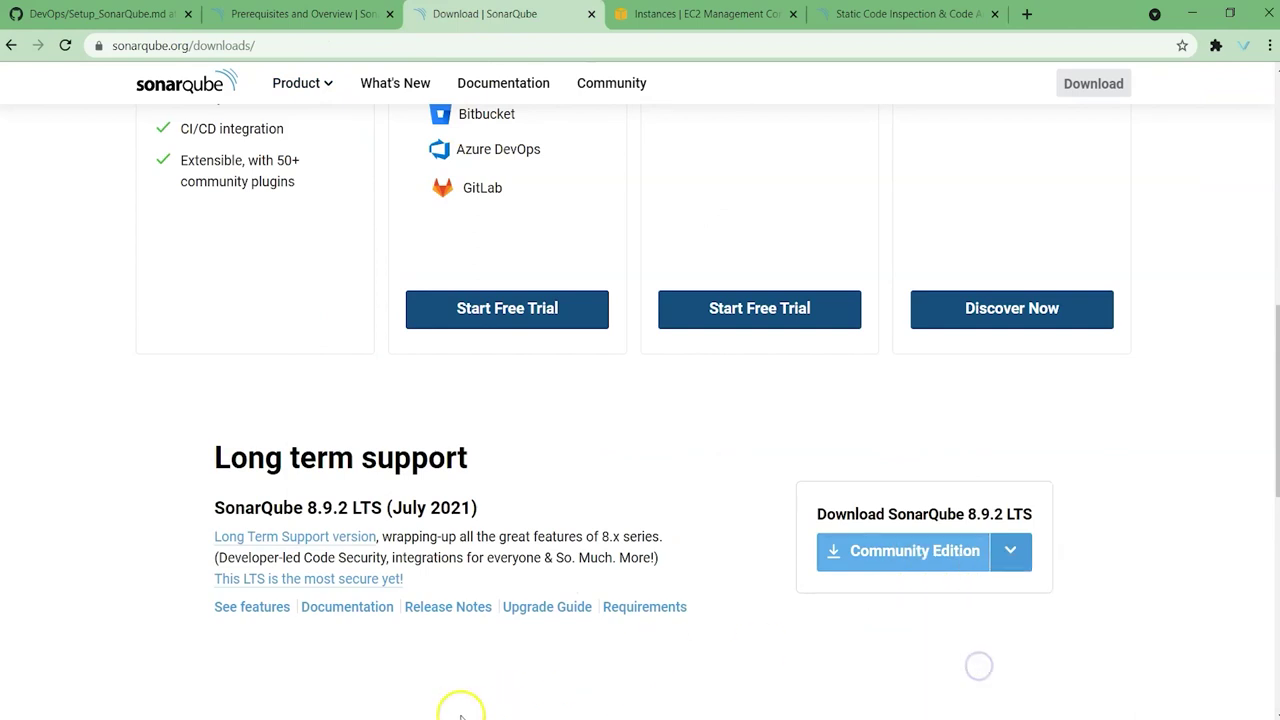
pyautogui.hotkey('alt', 'Tab')
pyautogui.rightClick(569, 391)
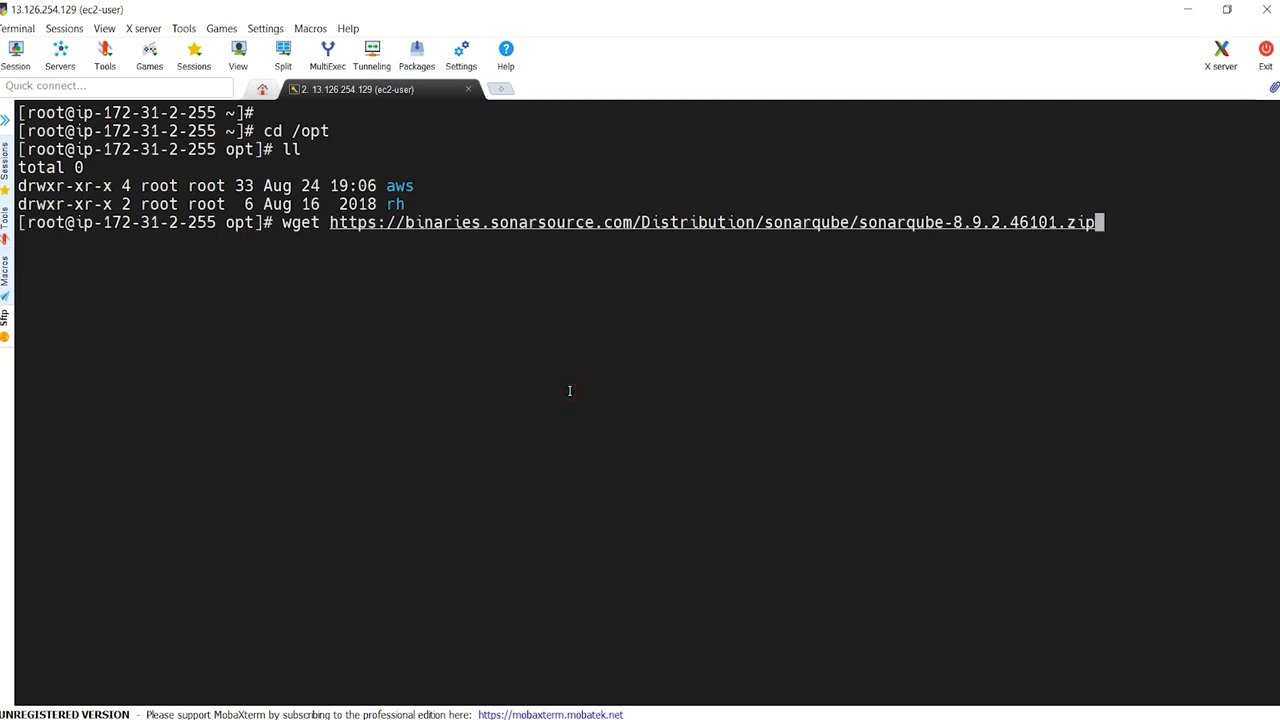
# Step: Download sonarqube-8.9.2.46101.zip into /opt with wget, list it, and copy its file name
pyautogui.press('Return')
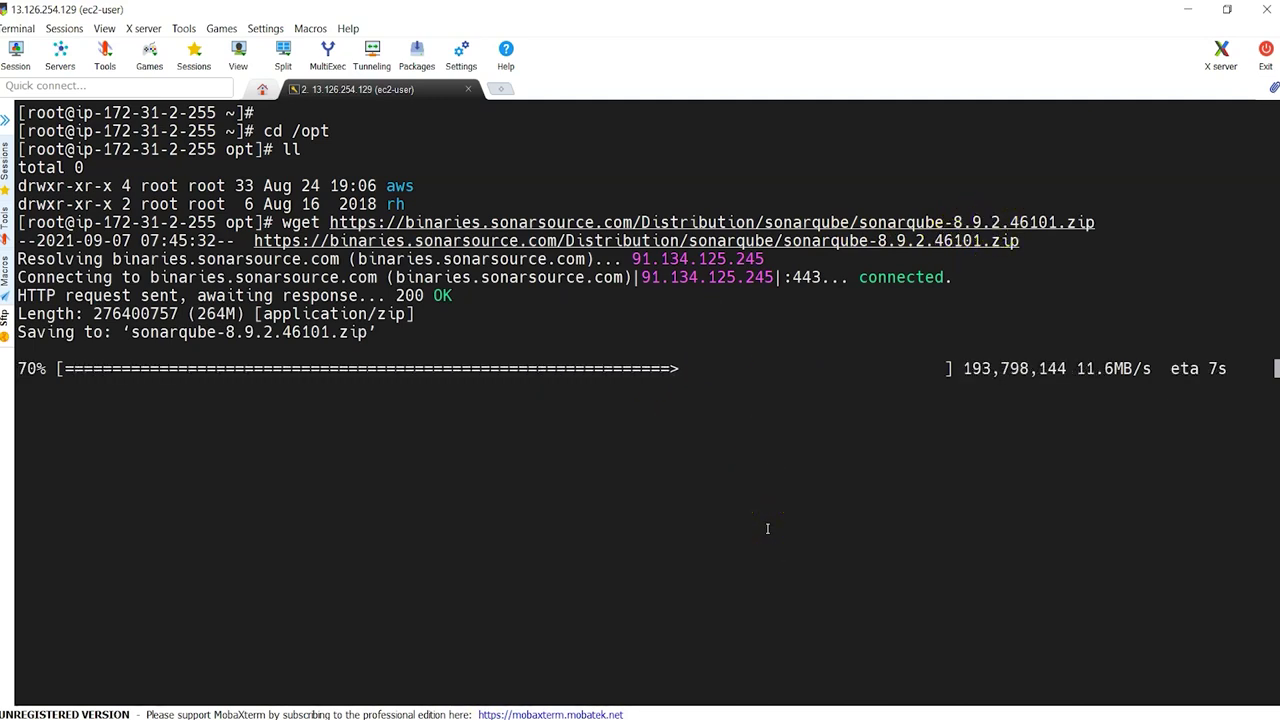
pyautogui.write('ll')
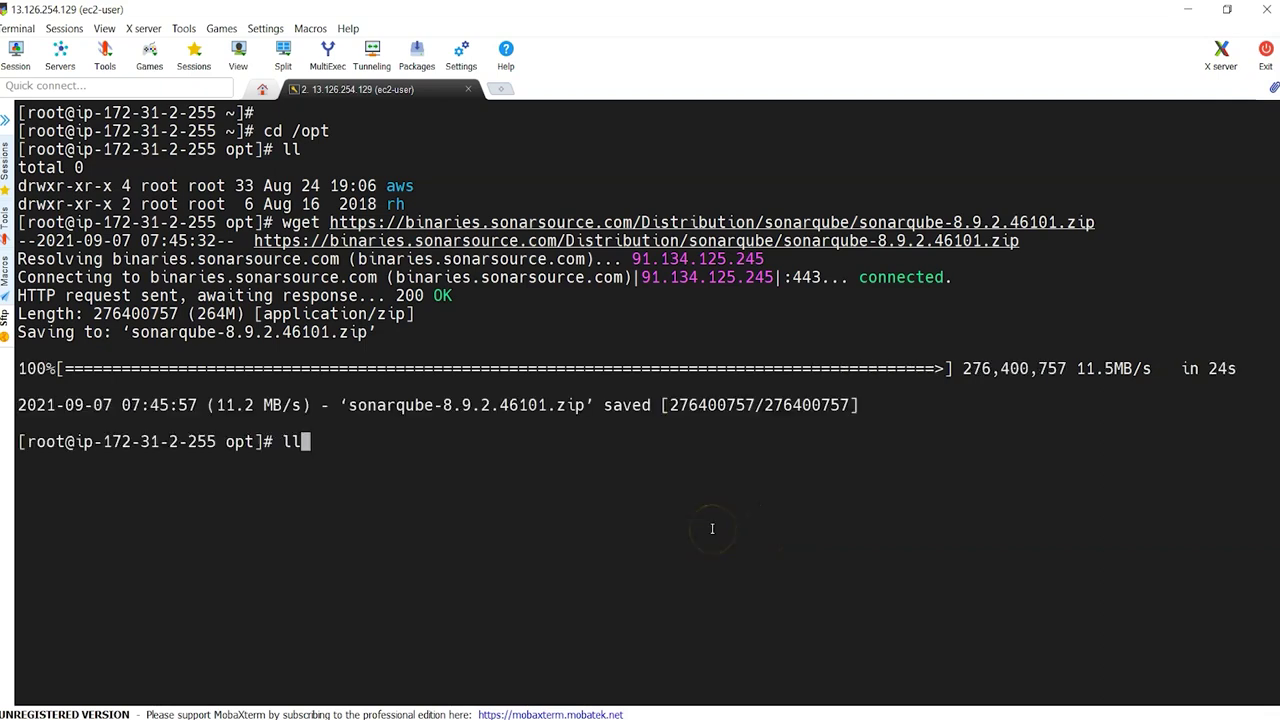
pyautogui.press('Return')
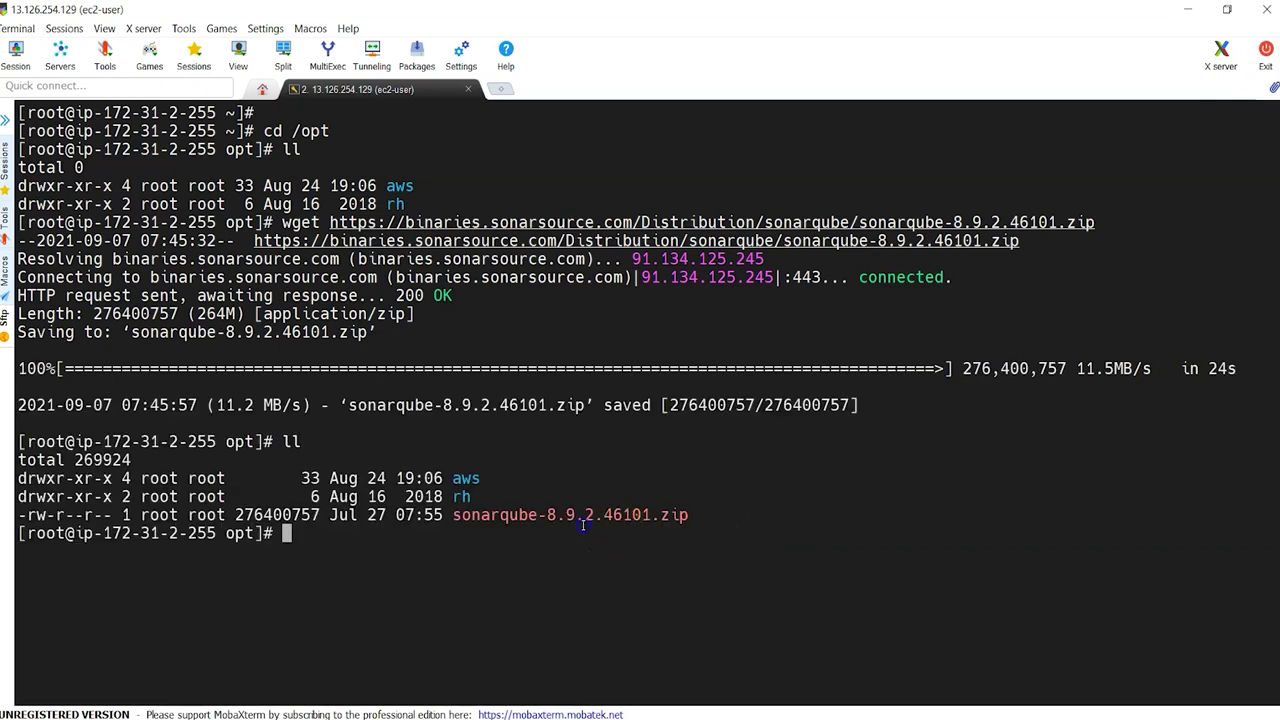
pyautogui.doubleClick(609, 514)
pyautogui.doubleClick(610, 514)
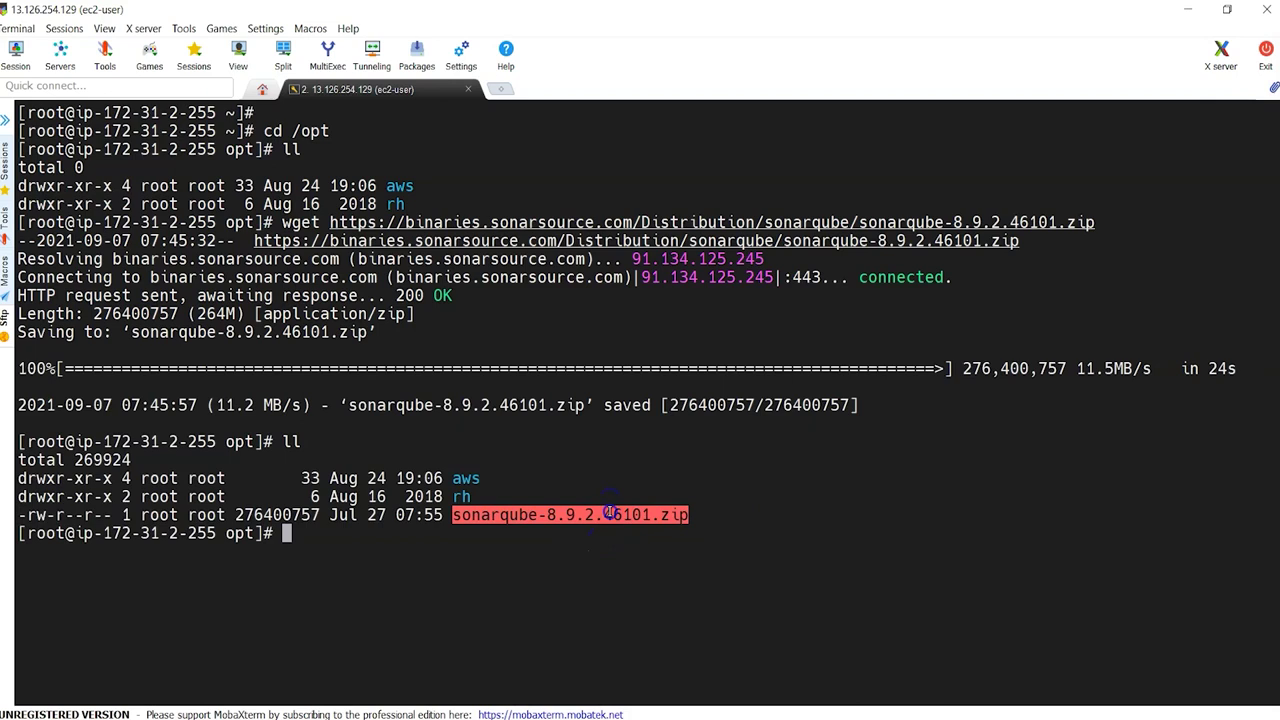
# Step: Unzip sonarqube-8.9.2.46101.zip in /opt and list the extracted folder
pyautogui.write('ta')
pyautogui.write('unzi')
pyautogui.write('p')
pyautogui.rightClick(609, 514)
pyautogui.press('Return')
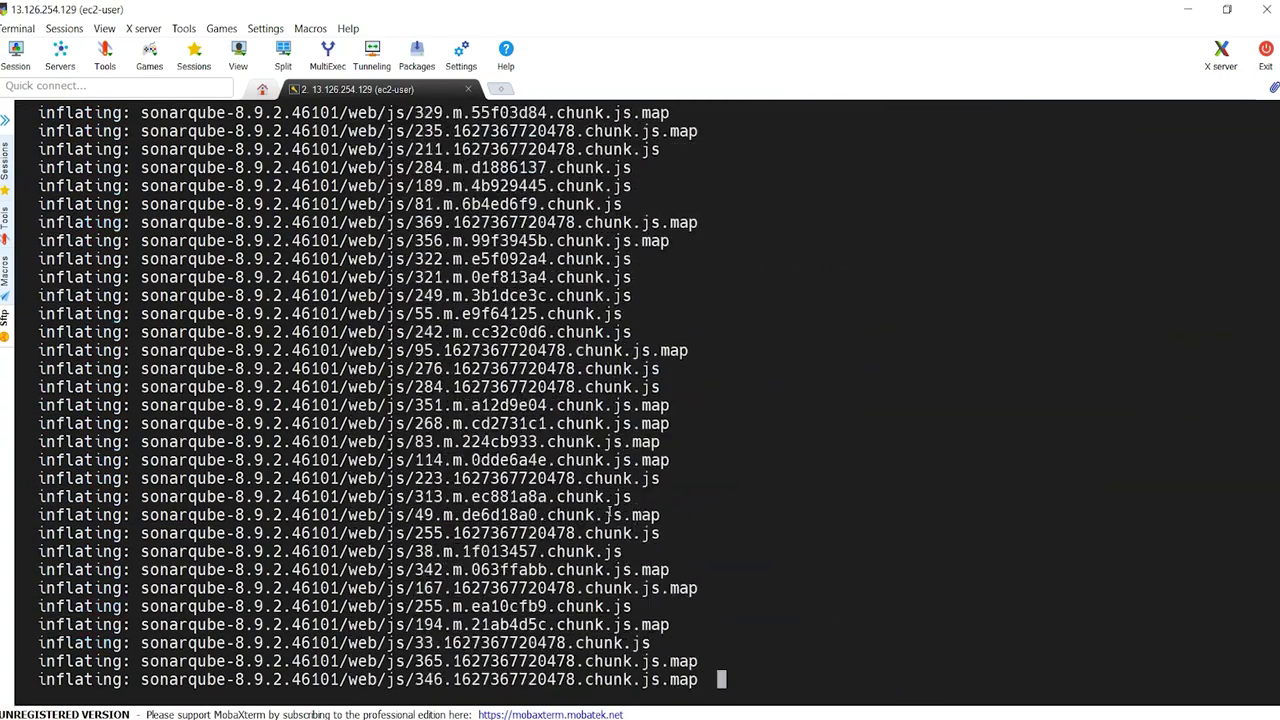
pyautogui.write('ll')
pyautogui.press('Return')
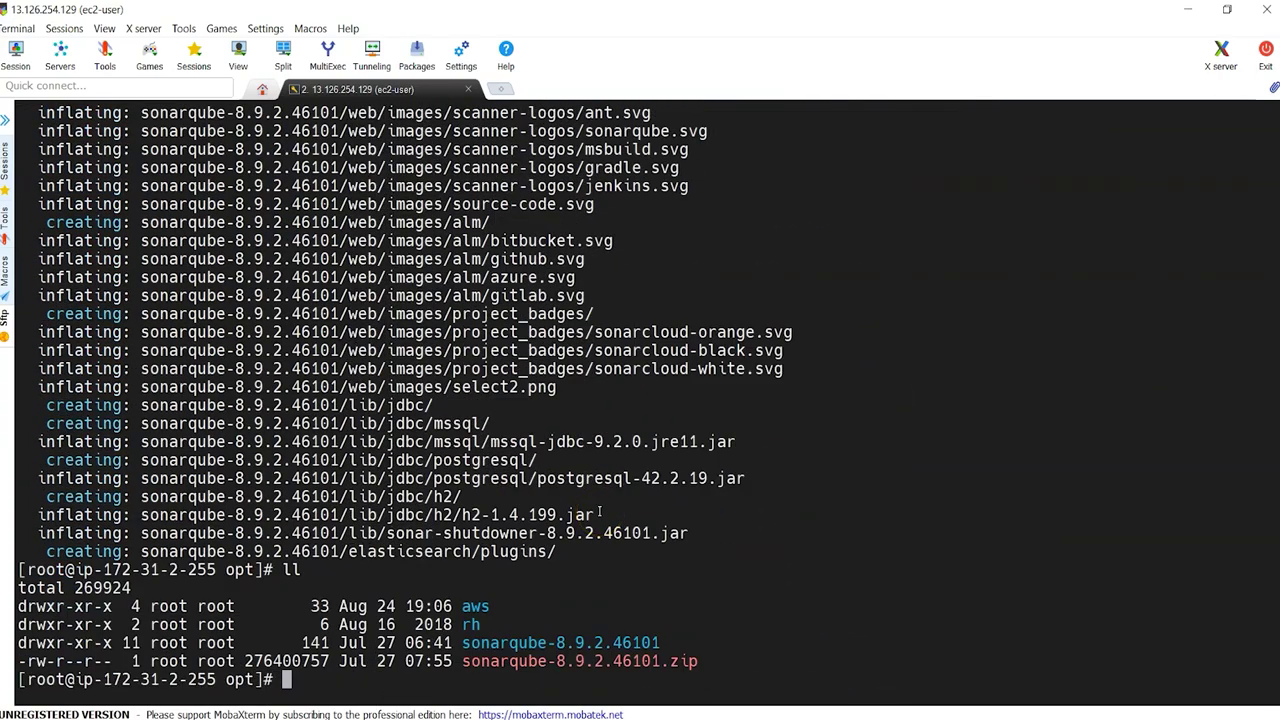
# Step: Enter the sonarqube-8.9.2.46101 folder and list its contents
pyautogui.write('cd s')
pyautogui.press('Tab')
pyautogui.write('/')
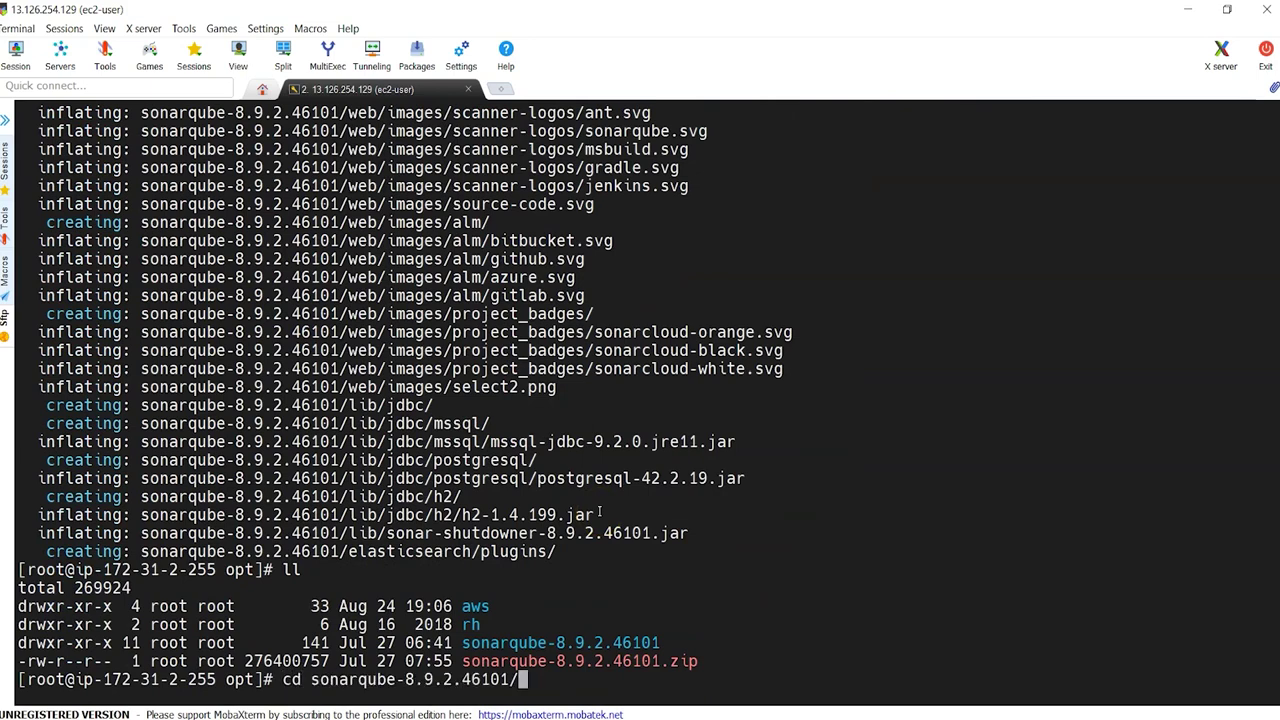
pyautogui.press('Return')
pyautogui.write('ll')
pyautogui.press('Return')
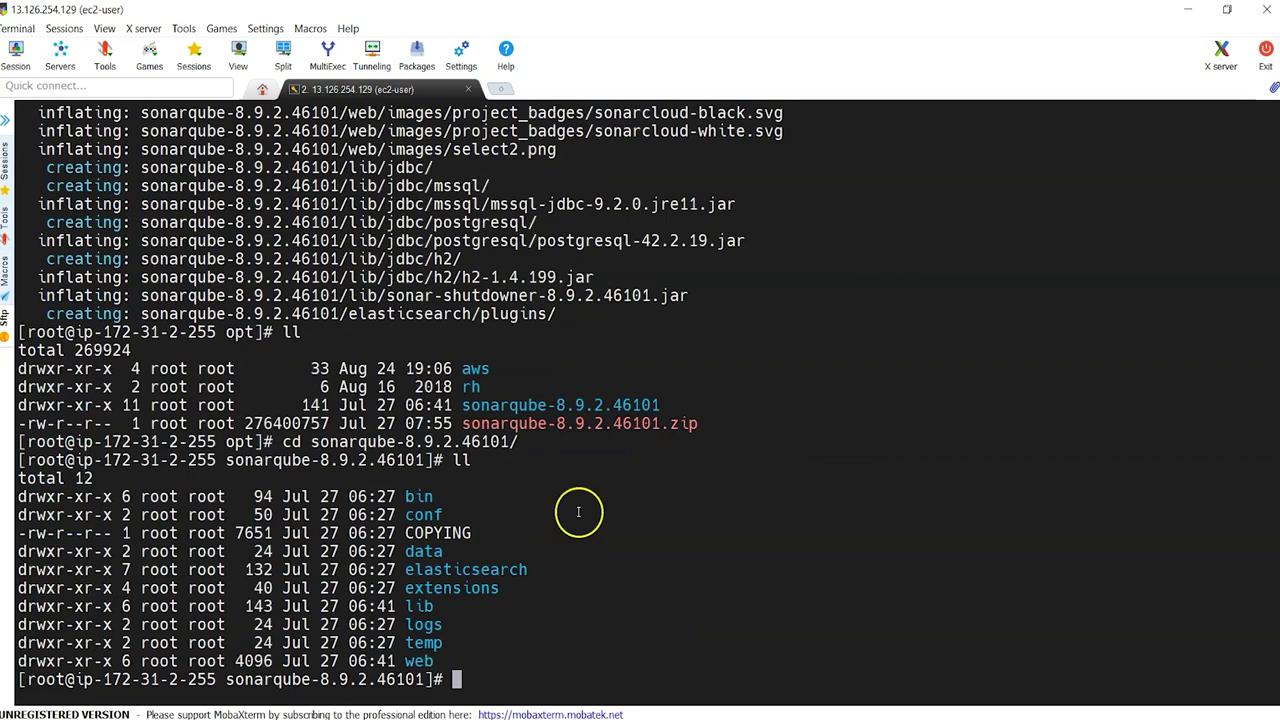
# Step: Change into the conf folder and list sonar.properties and wrapper.conf
pyautogui.doubleClick(424, 514)
pyautogui.write('cd conf')
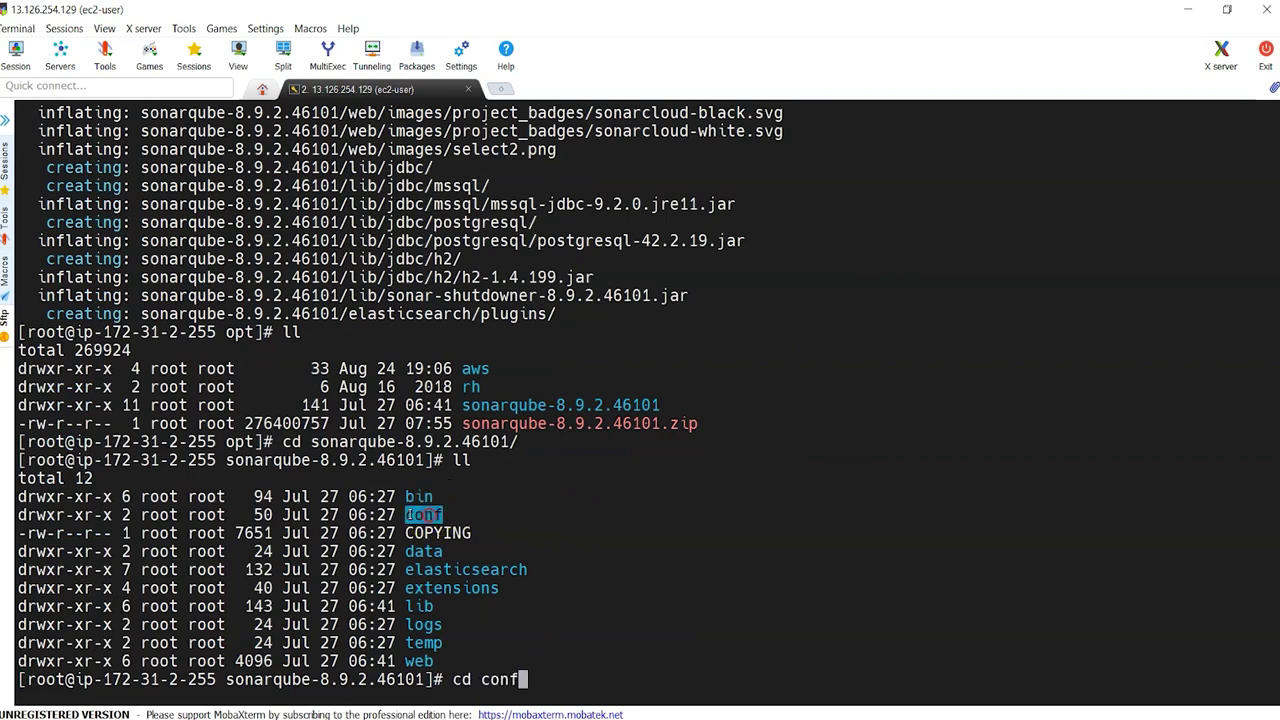
pyautogui.rightClick(416, 514)
pyautogui.press('Return')
pyautogui.write('l')
pyautogui.press('Return')
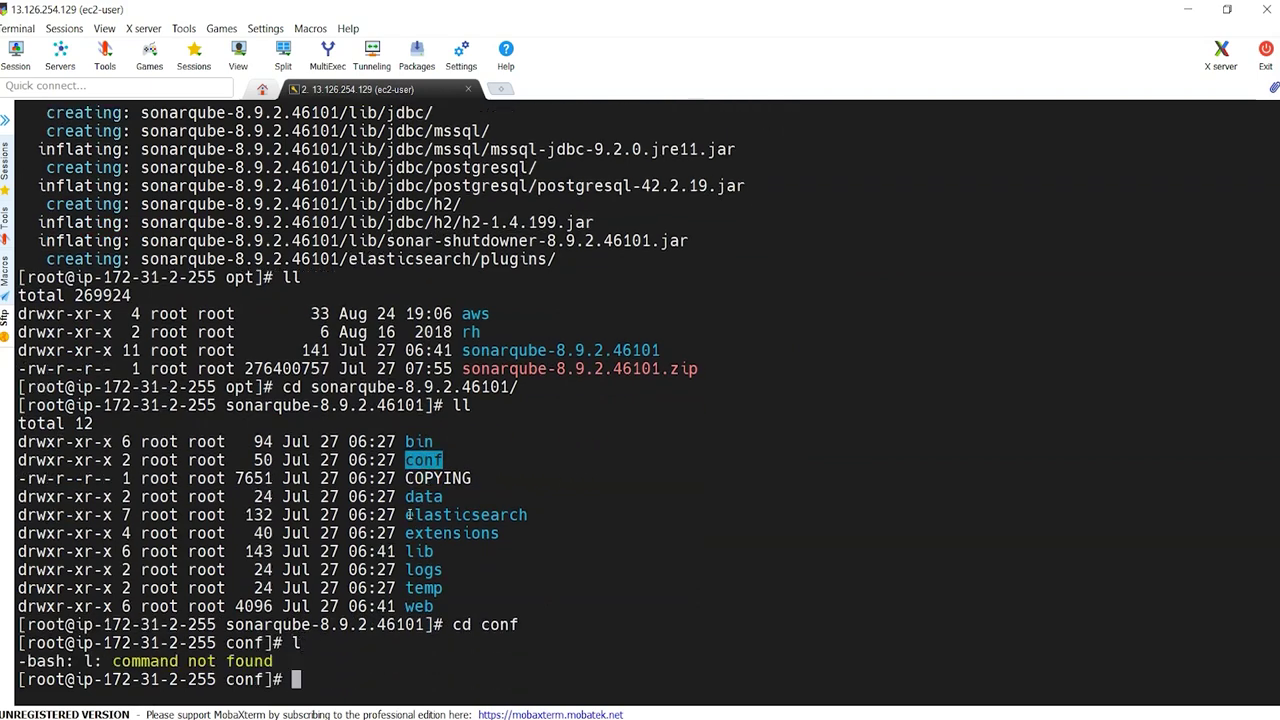
pyautogui.write('ll')
pyautogui.press('Return')
pyautogui.write('cat')
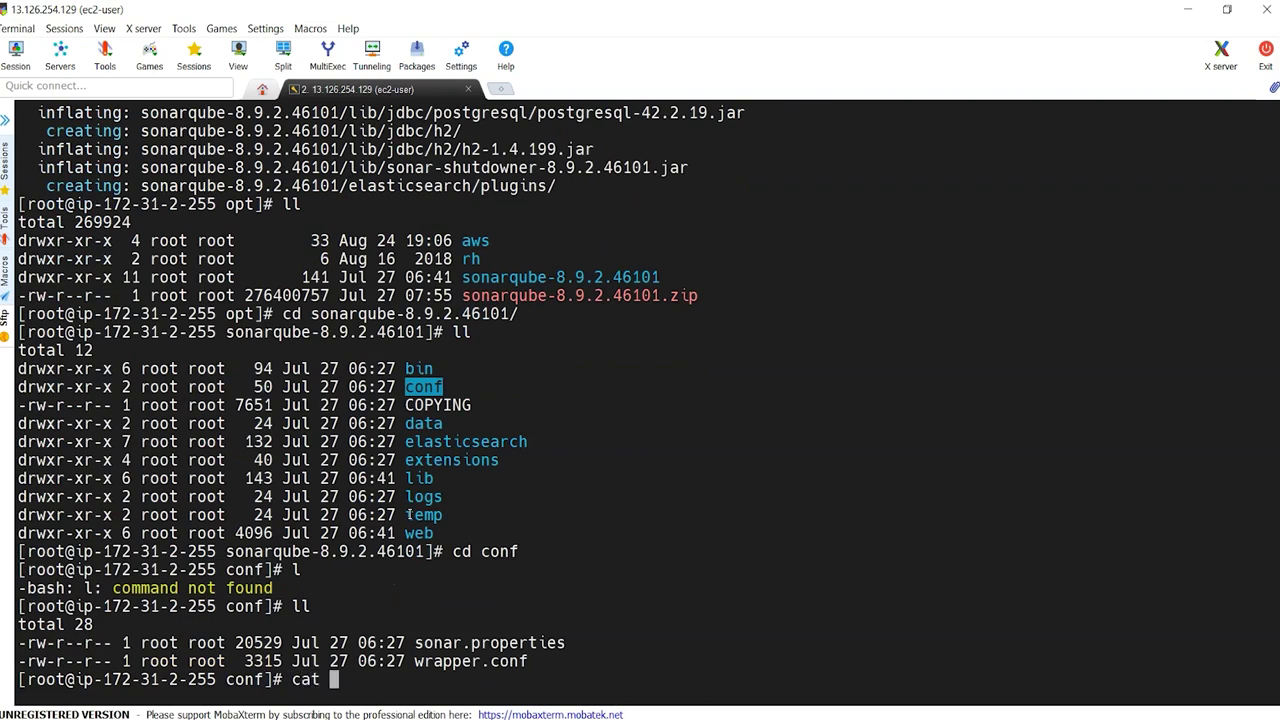
# Step: Open sonar.properties page by page with more
pyautogui.doubleClick(503, 642)
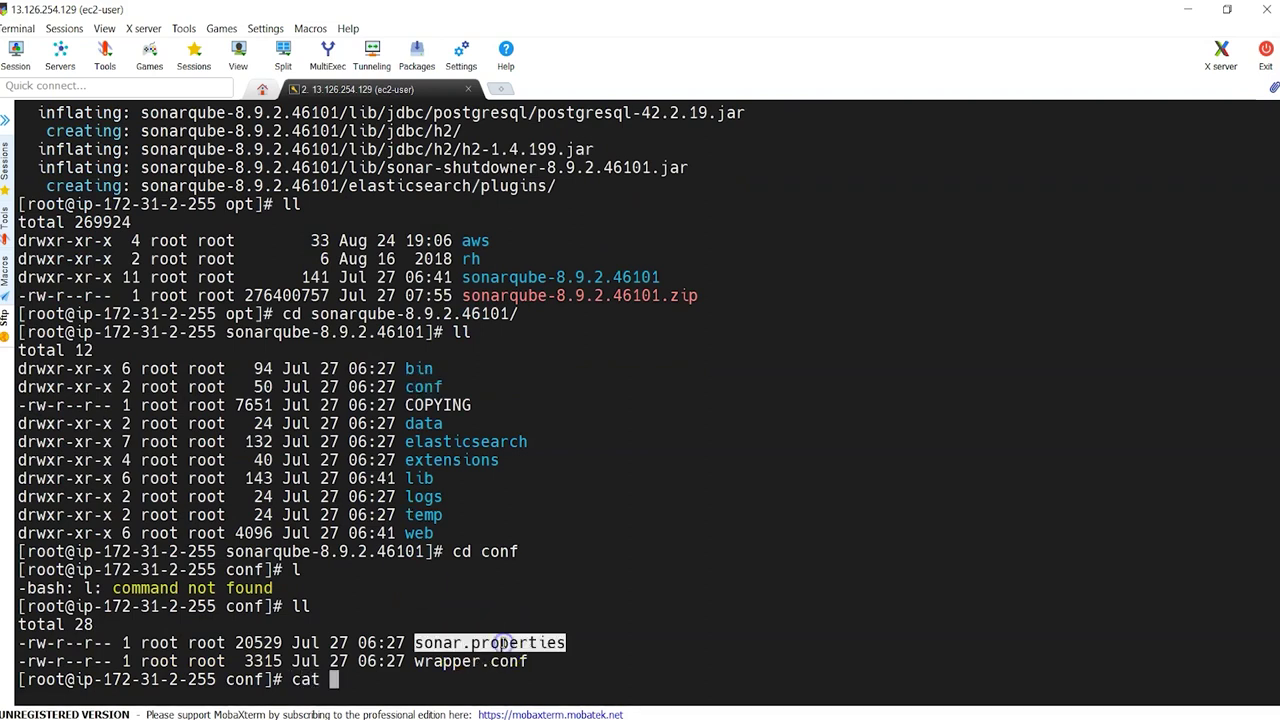
pyautogui.rightClick(503, 642)
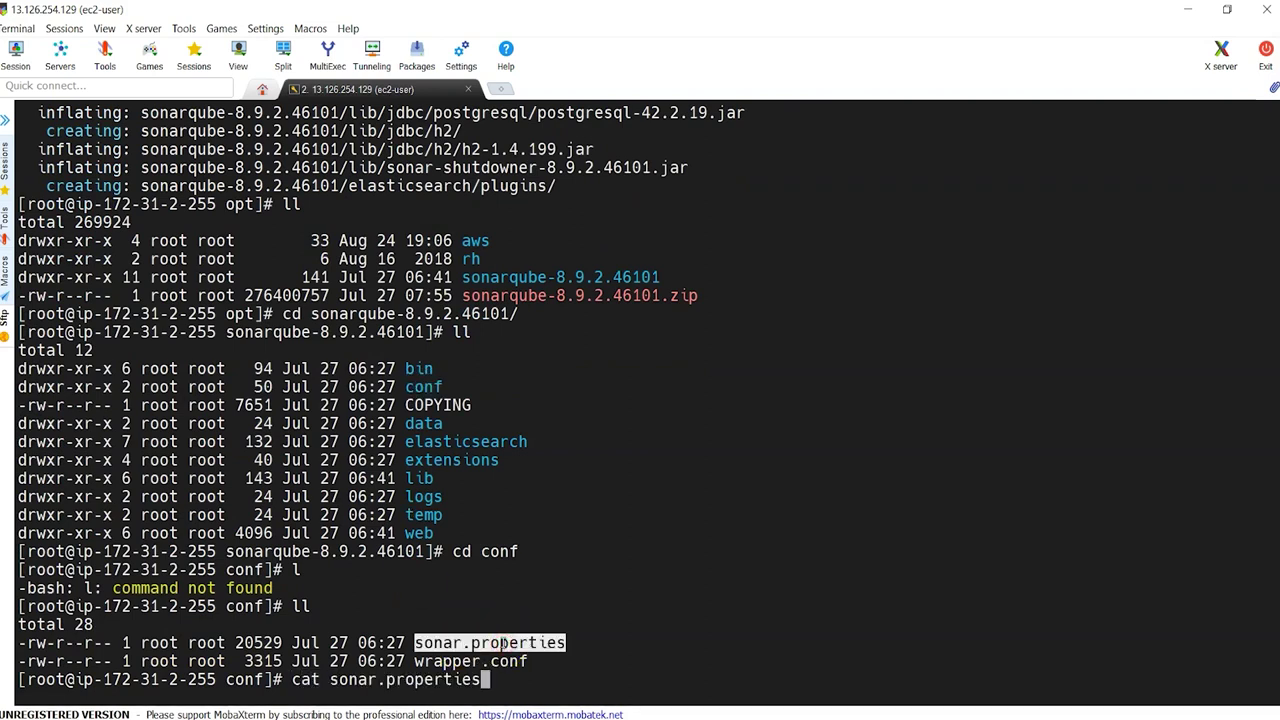
pyautogui.press('BackSpace')
pyautogui.press('BackSpace')
pyautogui.press('BackSpace')
pyautogui.press('BackSpace')
pyautogui.press('BackSpace')
pyautogui.press('BackSpace')
pyautogui.press('BackSpace')
pyautogui.press('BackSpace')
pyautogui.press('BackSpace')
pyautogui.press('BackSpace')
pyautogui.press('BackSpace')
pyautogui.press('BackSpace')
pyautogui.press('BackSpace')
pyautogui.press('BackSpace')
pyautogui.press('BackSpace')
pyautogui.press('BackSpace')
pyautogui.press('BackSpace')
pyautogui.press('BackSpace')
pyautogui.press('BackSpace')
pyautogui.write('more')
pyautogui.rightClick(503, 642)
pyautogui.press('Return')
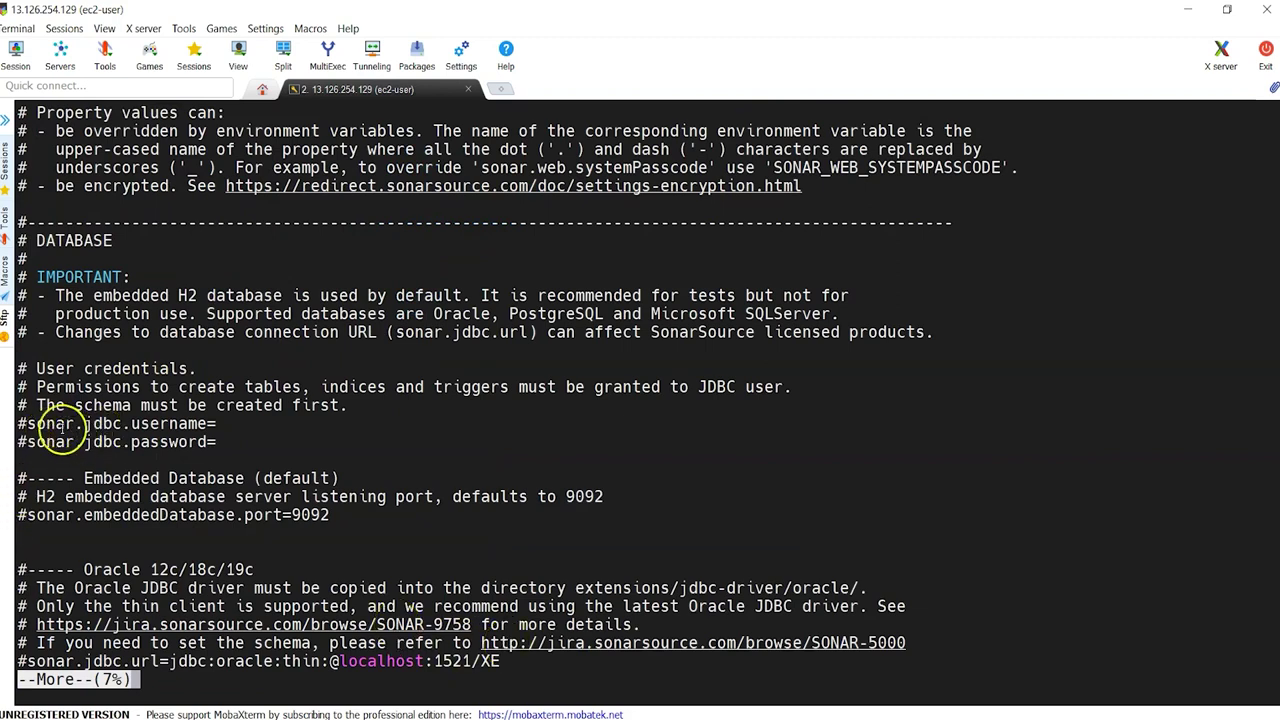
# Step: Highlight the sonar.jdbc.username and sonar.jdbc.password settings and the Oracle section
pyautogui.moveTo(31, 423); pyautogui.dragTo(190, 421)
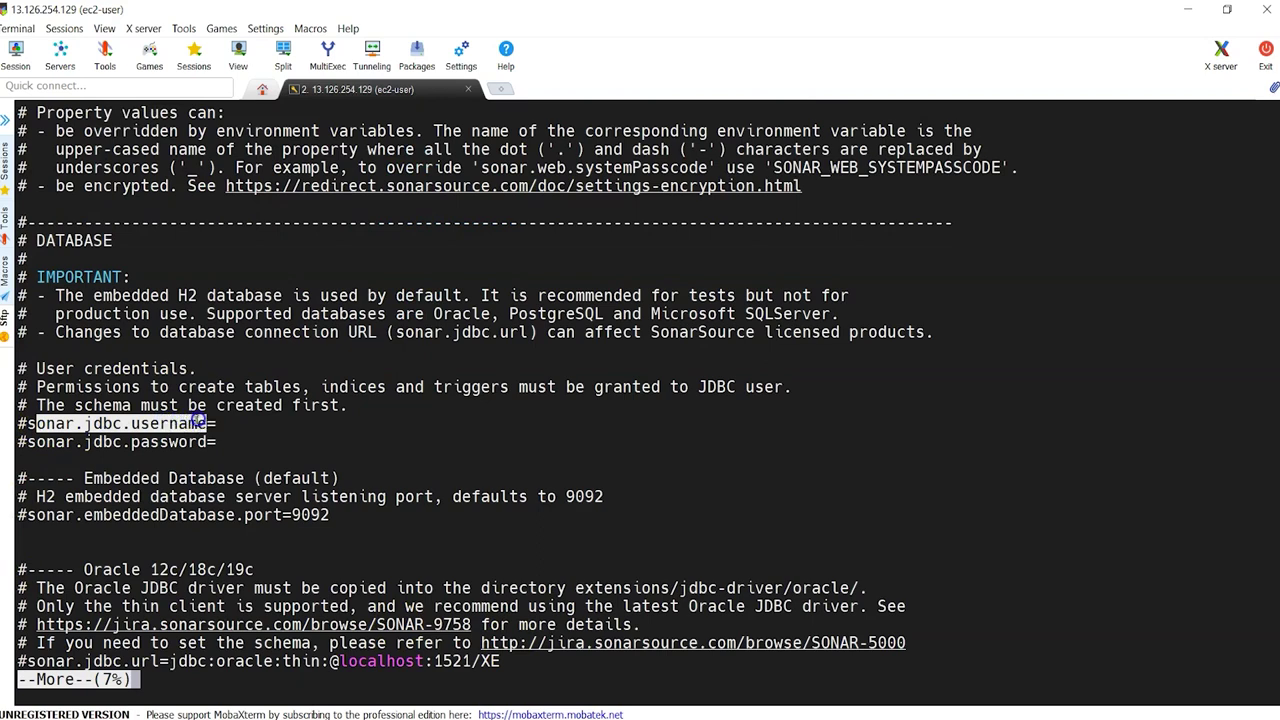
pyautogui.doubleClick(104, 443)
pyautogui.doubleClick(128, 423)
pyautogui.doubleClick(137, 441)
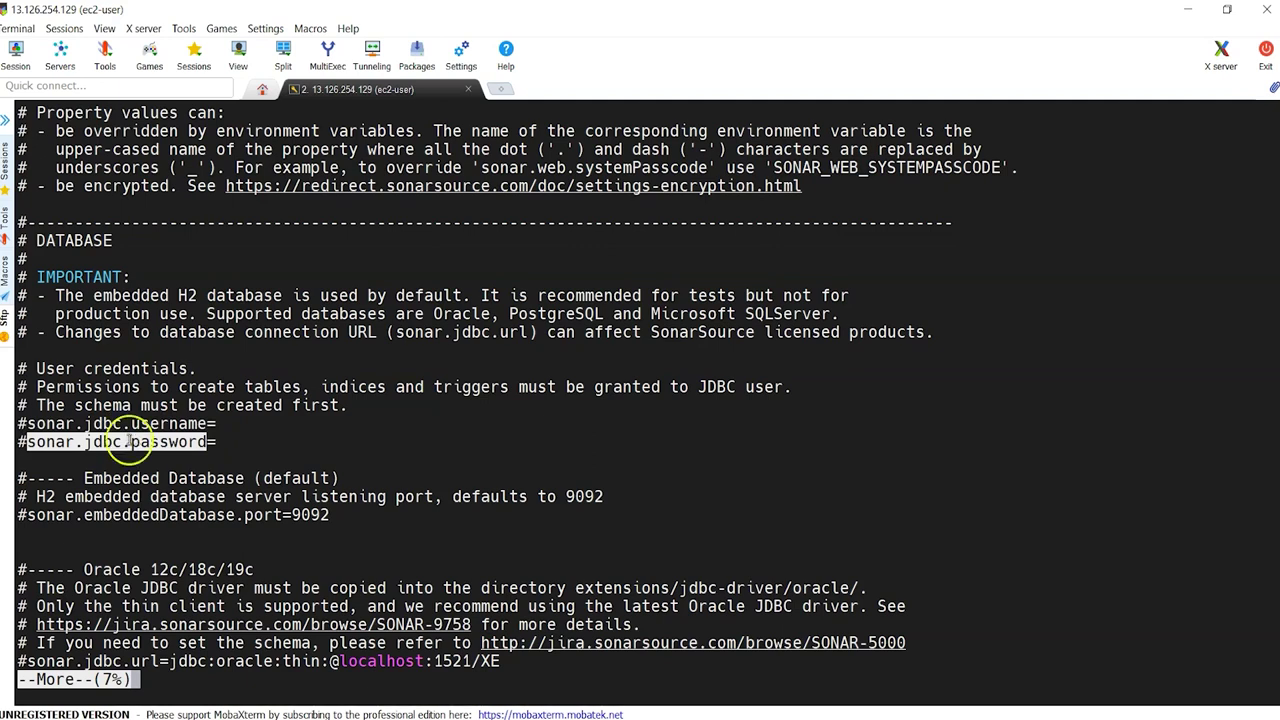
pyautogui.doubleClick(132, 569)
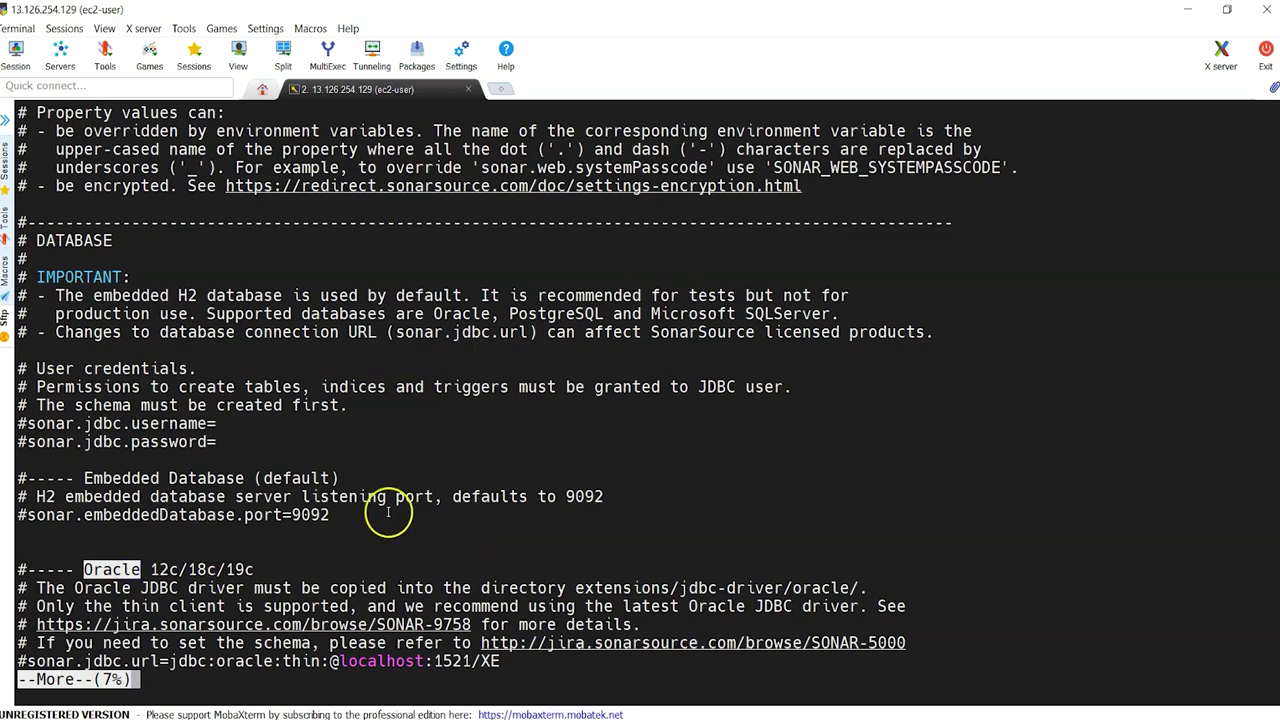
# Step: Page on to highlight the PostgreSQL jdbc url and Microsoft SQLServer sections
pyautogui.press('space')
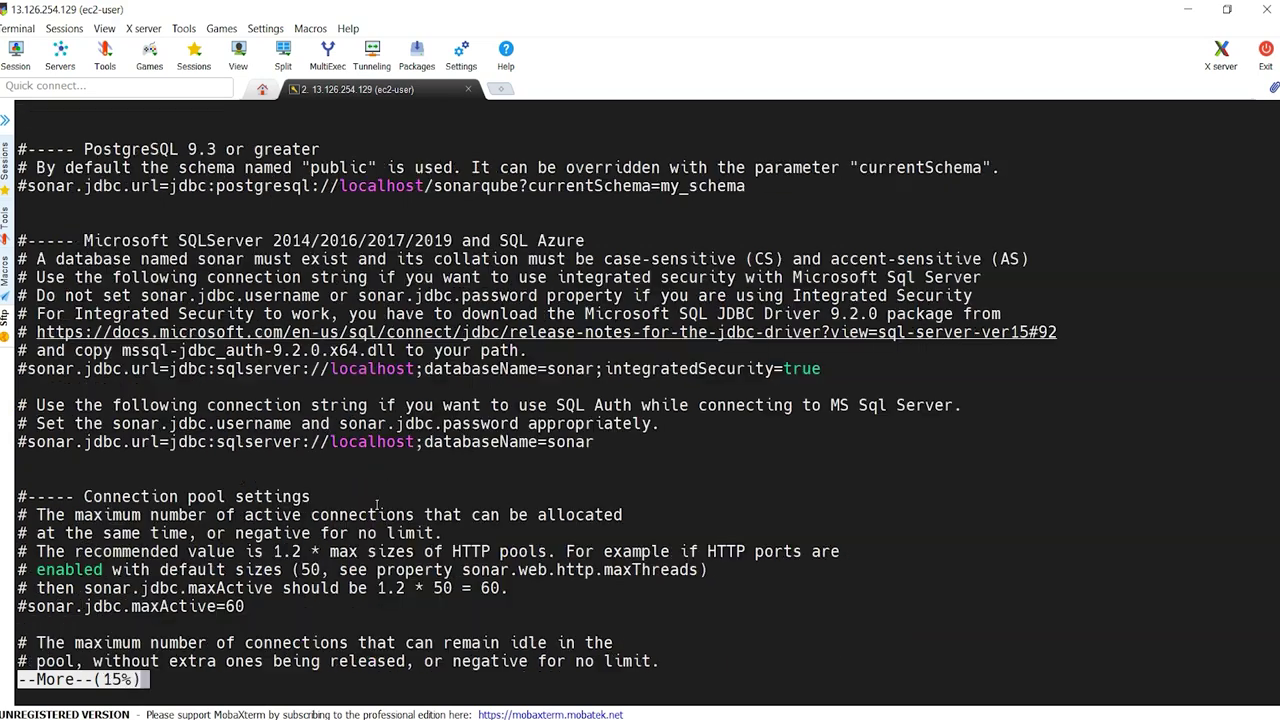
pyautogui.click(377, 502)
pyautogui.doubleClick(120, 148)
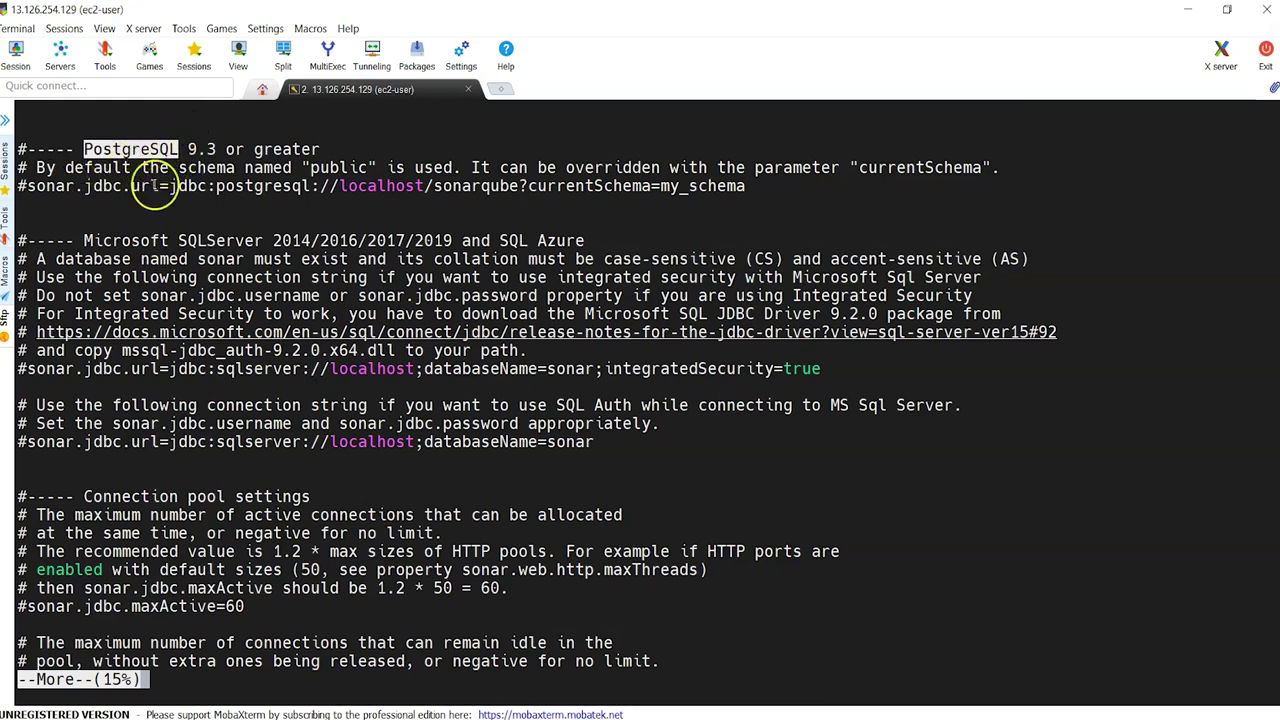
pyautogui.moveTo(94, 186); pyautogui.dragTo(679, 186)
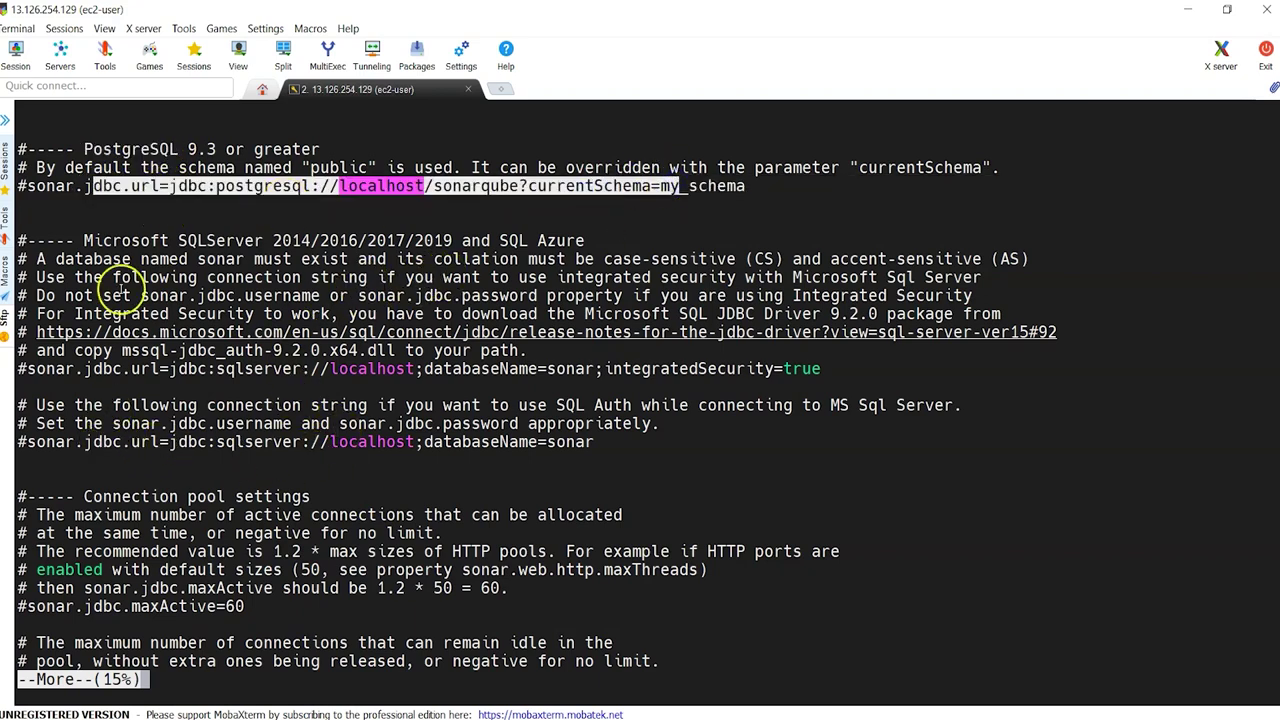
pyautogui.doubleClick(133, 241)
pyautogui.doubleClick(240, 240)
# Step: Page on to highlight sonar.web.port with default 9000 and sonar.web.host
pyautogui.press('space')
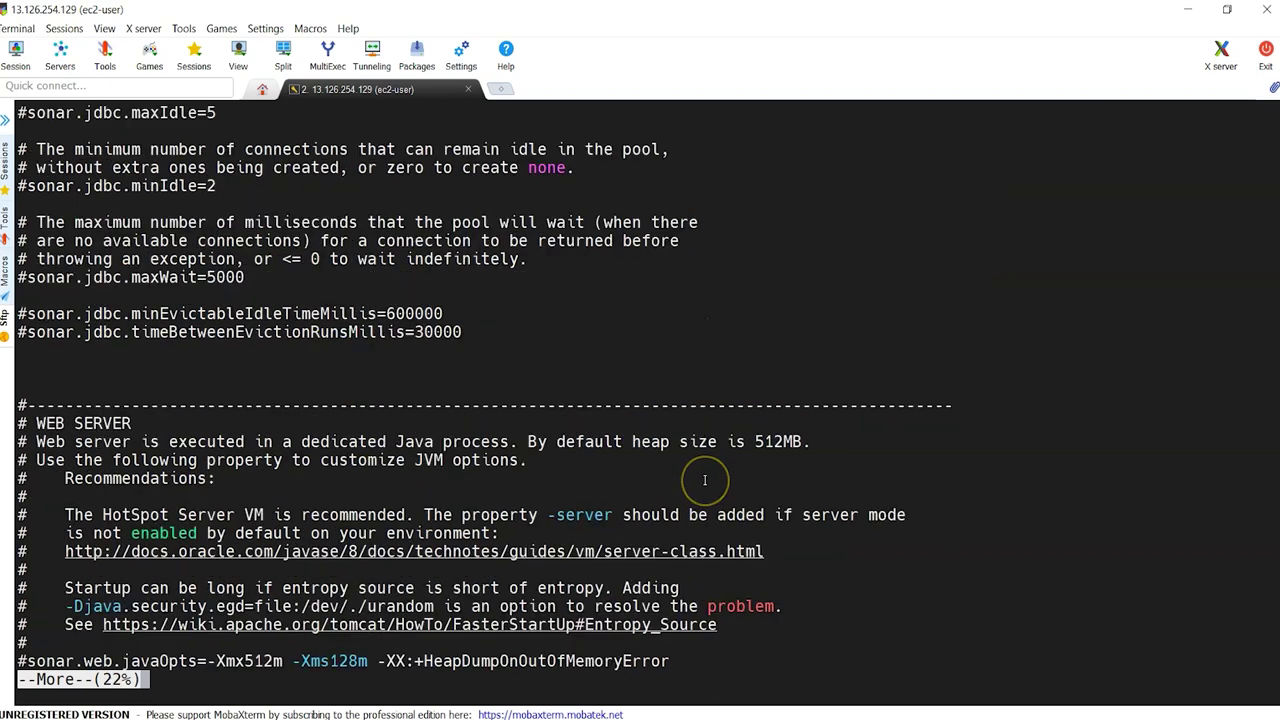
pyautogui.press('space')
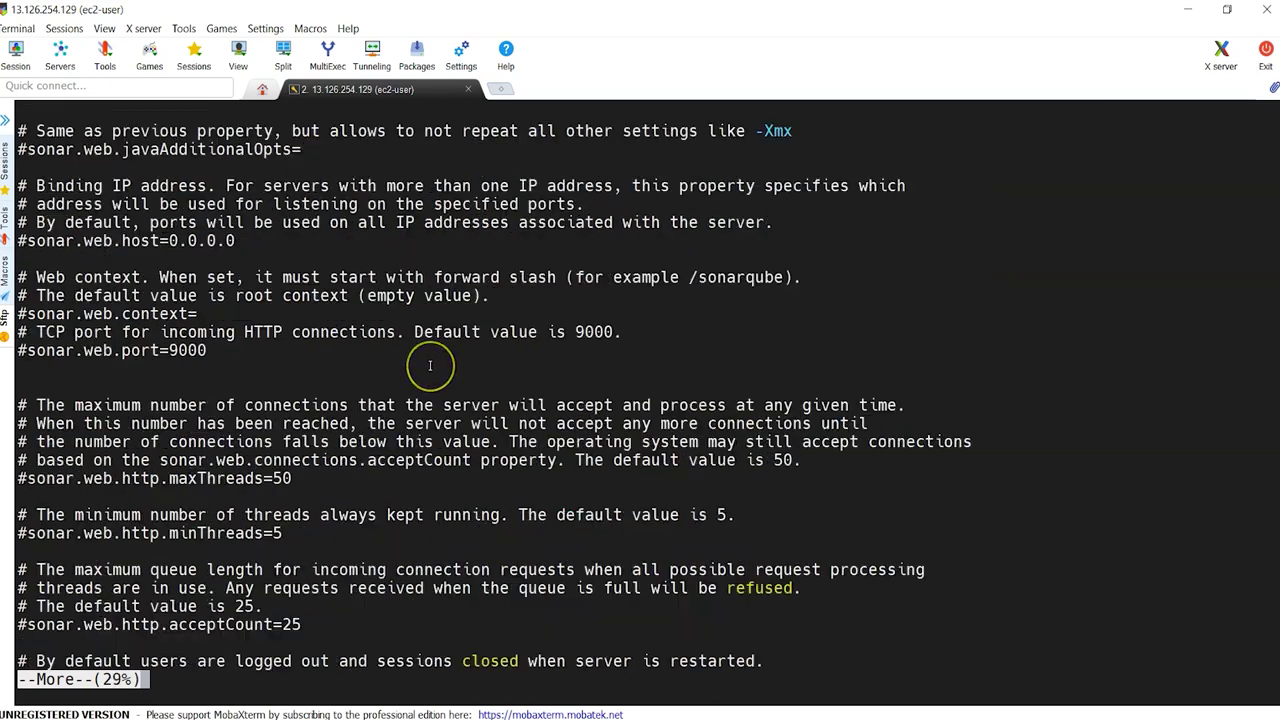
pyautogui.doubleClick(80, 352)
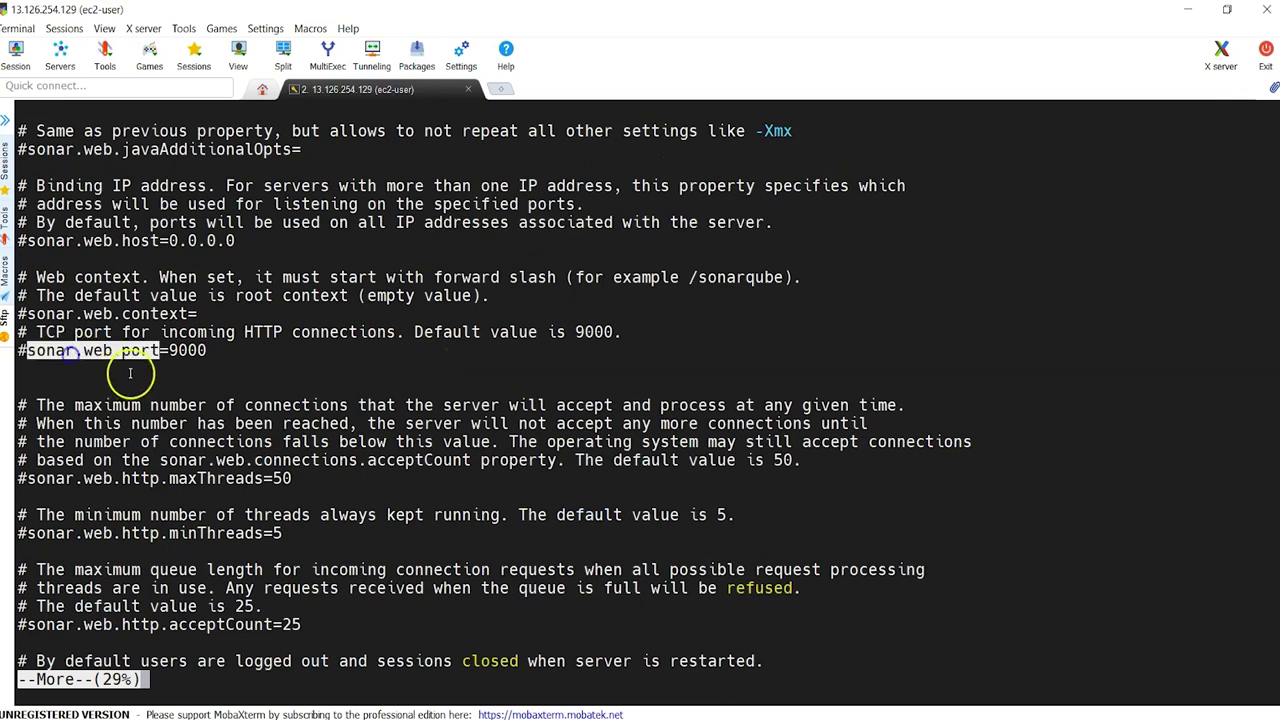
pyautogui.doubleClick(187, 350)
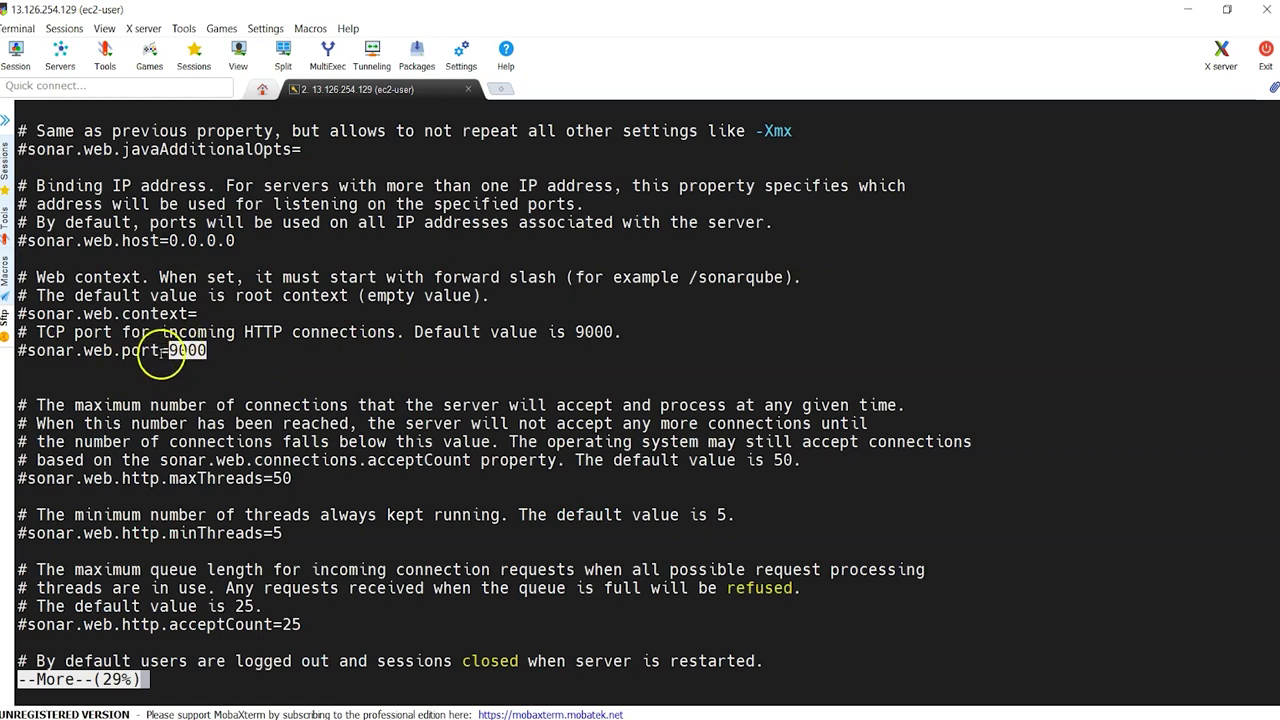
pyautogui.doubleClick(126, 241)
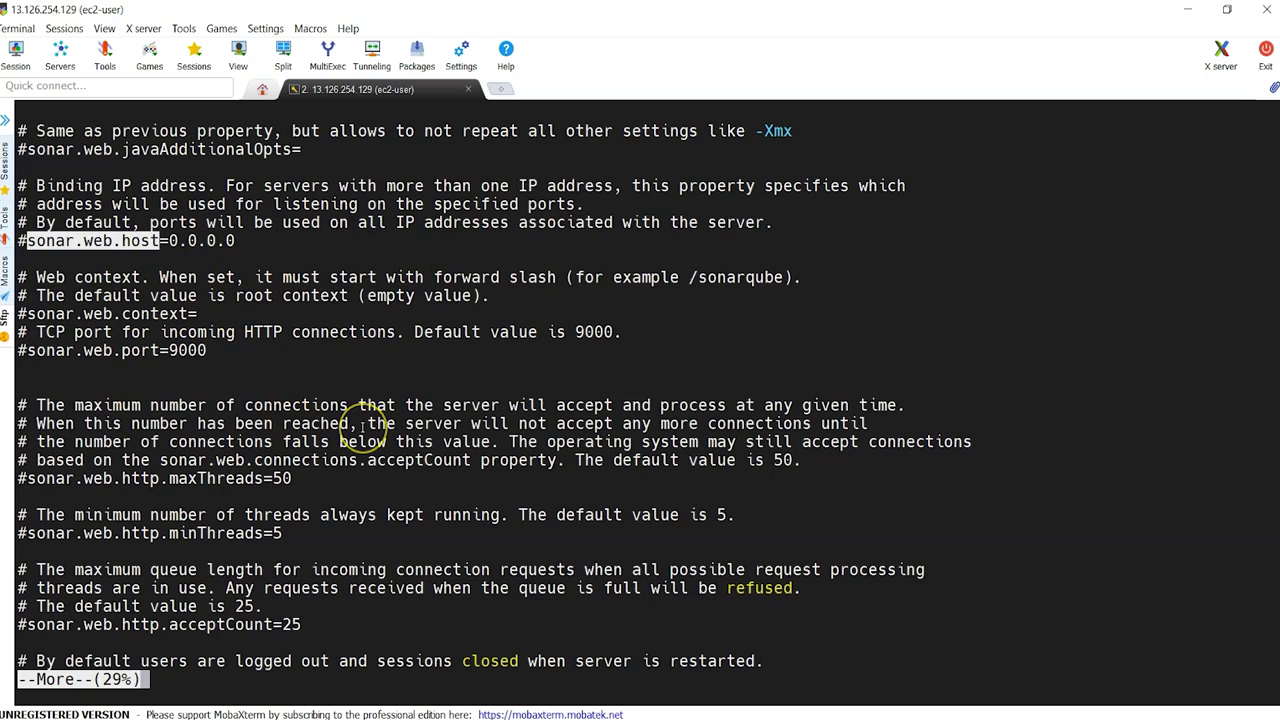
# Step: Page through the SSO and LDAP settings, then quit the pager
pyautogui.press('space')
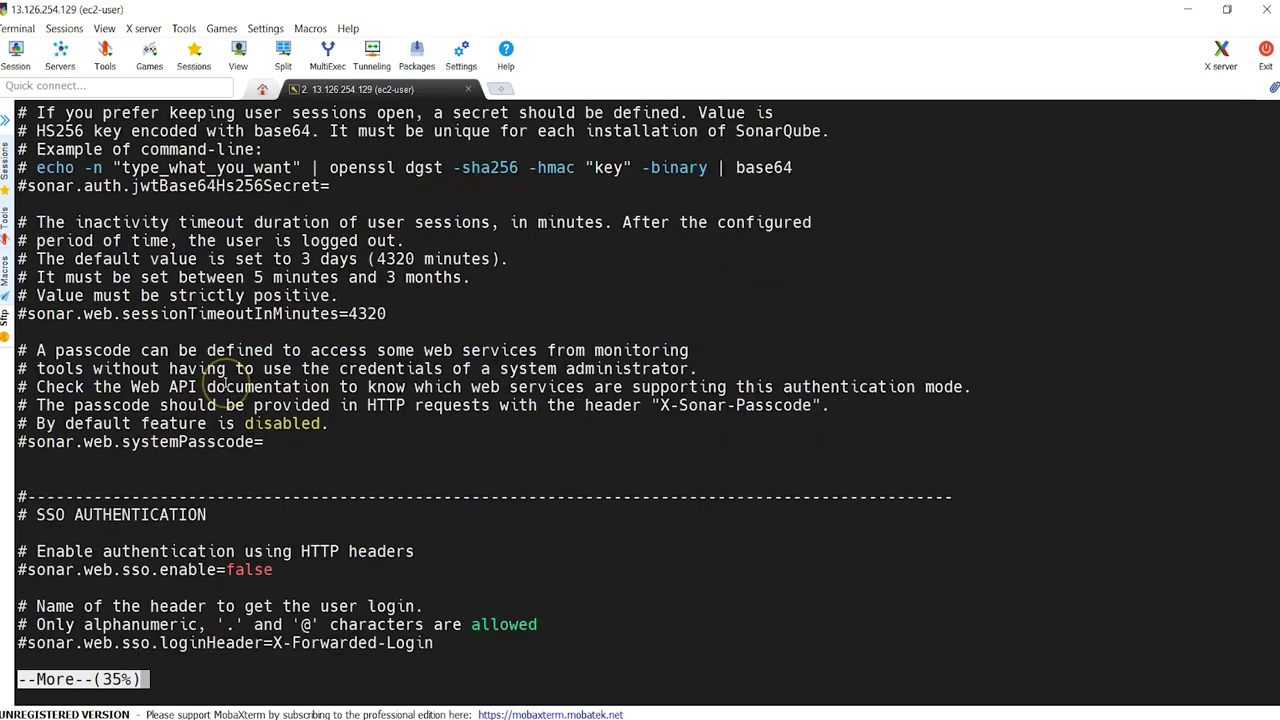
pyautogui.press('space')
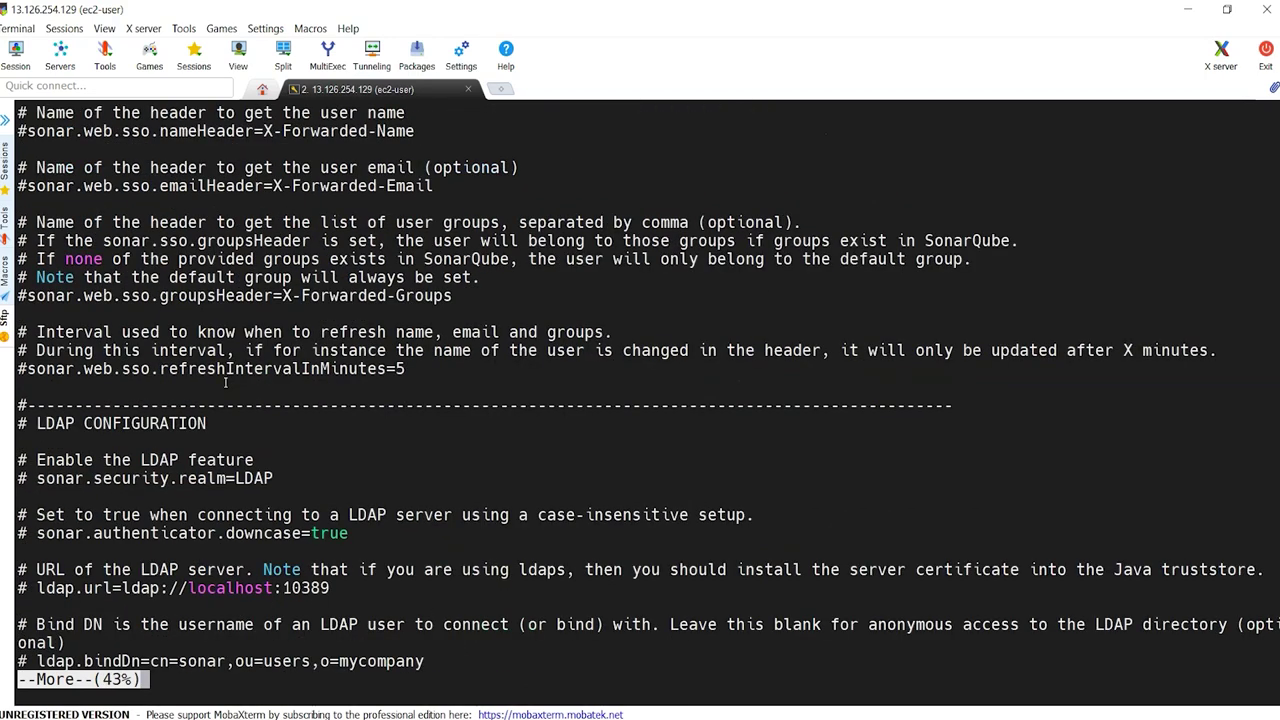
pyautogui.press('space')
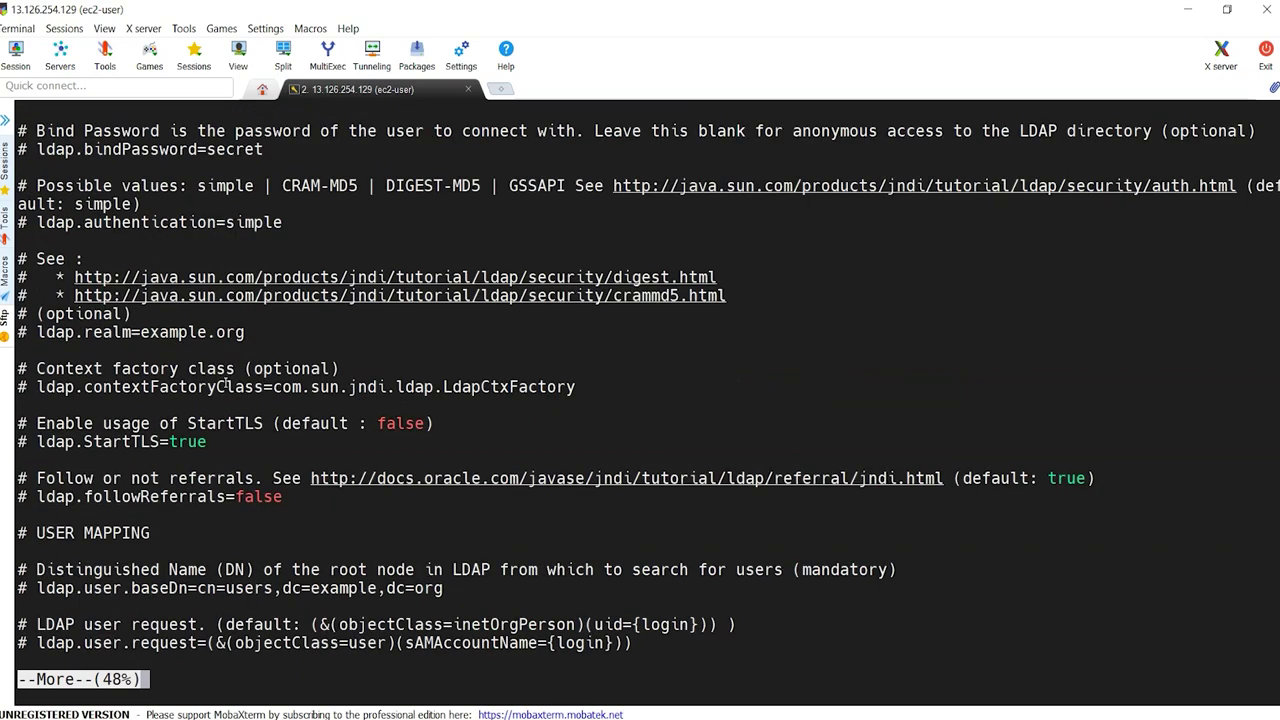
pyautogui.press('space')
pyautogui.press('space')
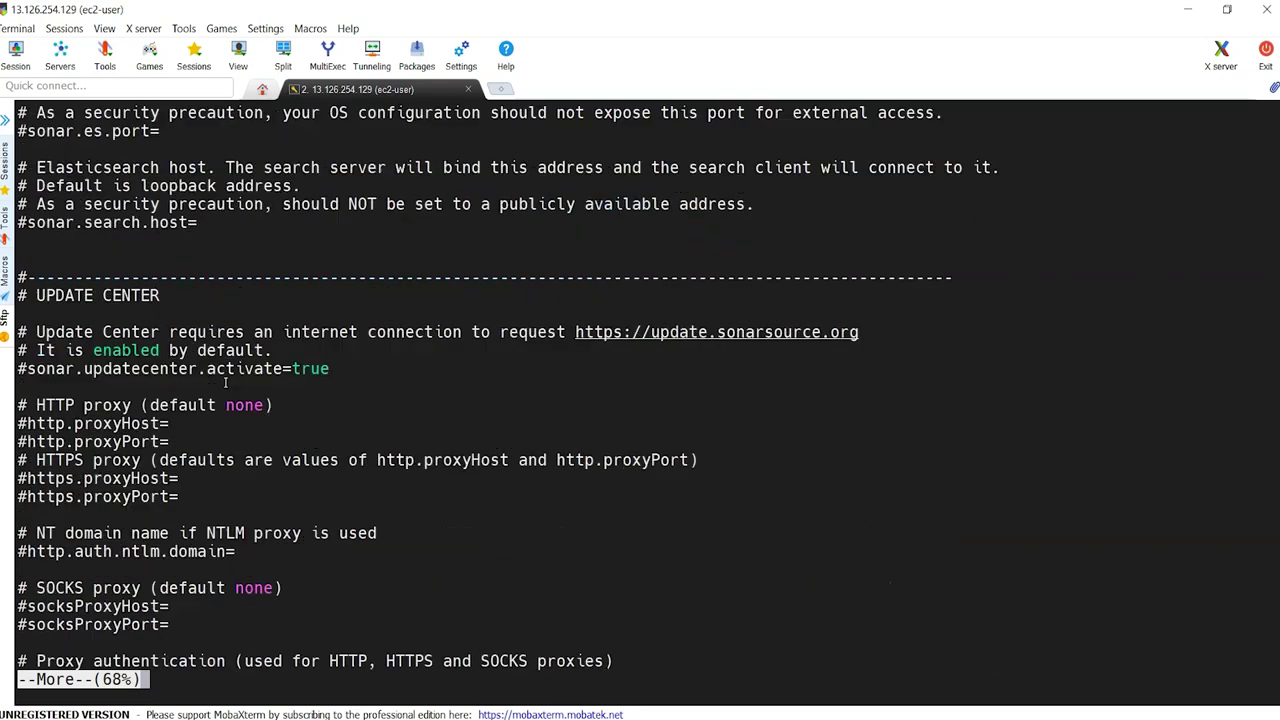
pyautogui.press('q')
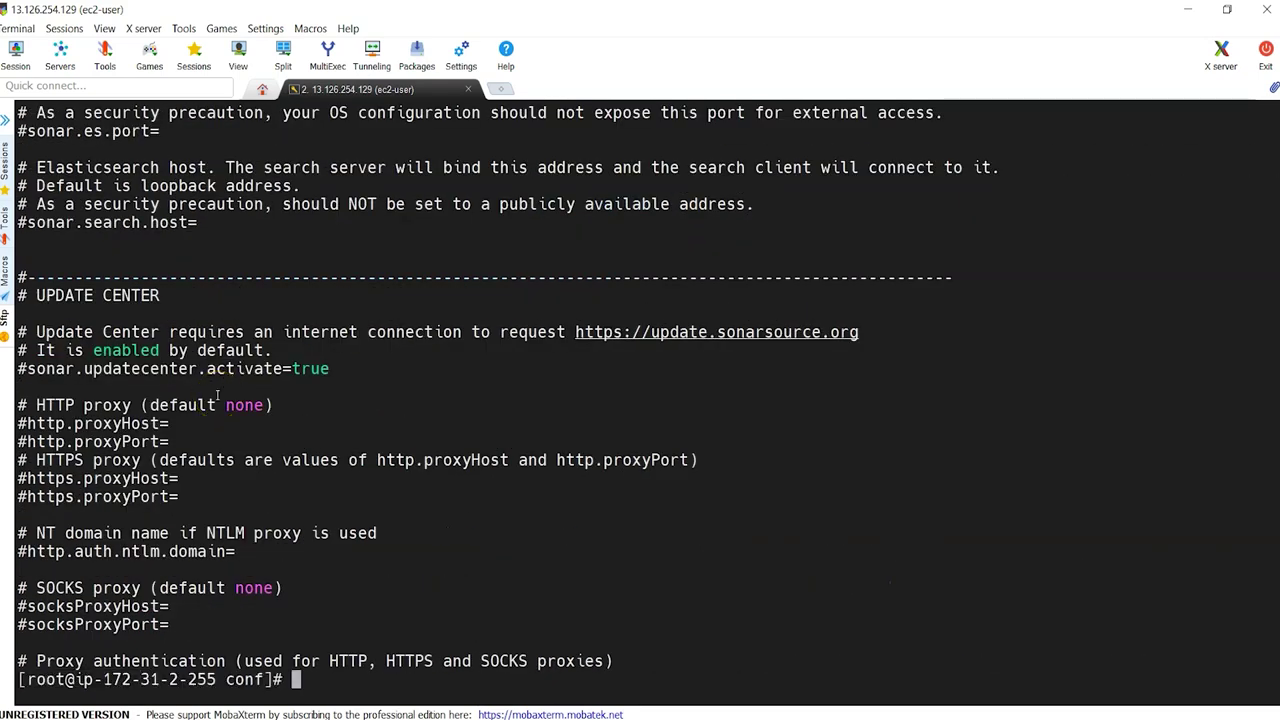
# Step: Go up to the SonarQube install folder and list the bin folder's contents
pyautogui.write('cd ..')
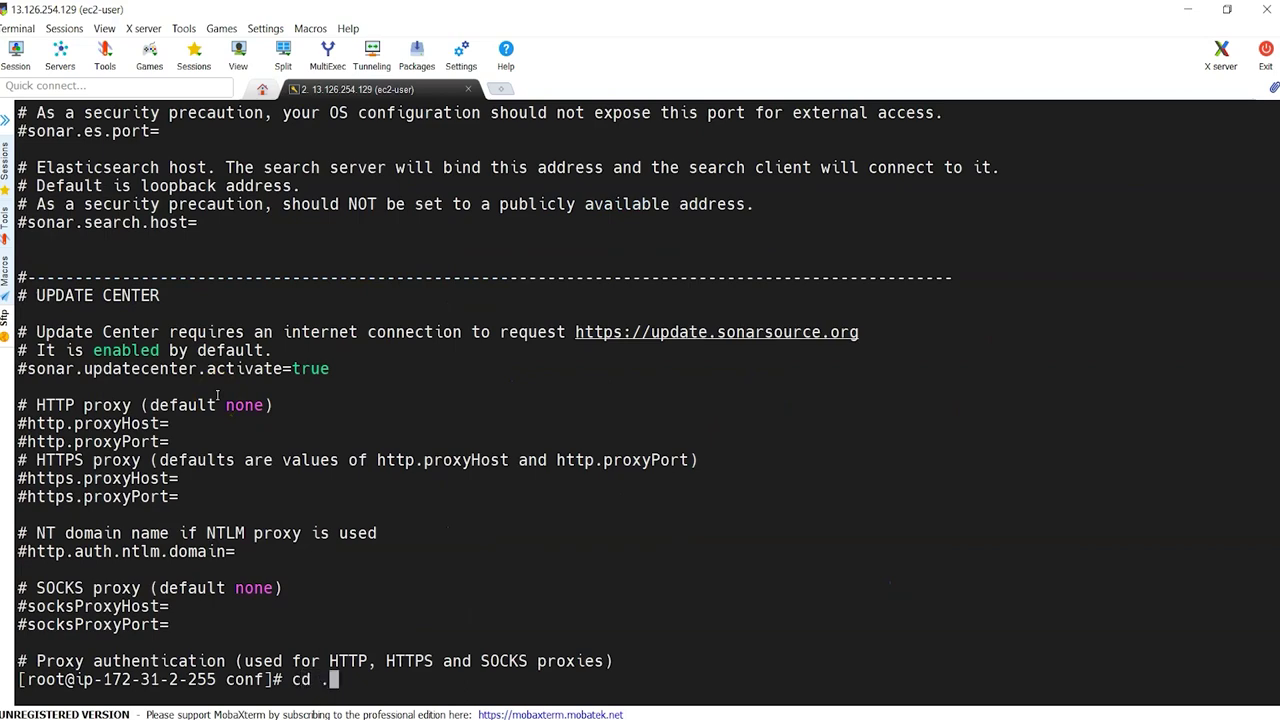
pyautogui.press('Return')
pyautogui.write('ll')
pyautogui.press('Return')
pyautogui.write('cd bi')
pyautogui.write('ll')
pyautogui.press('Return')
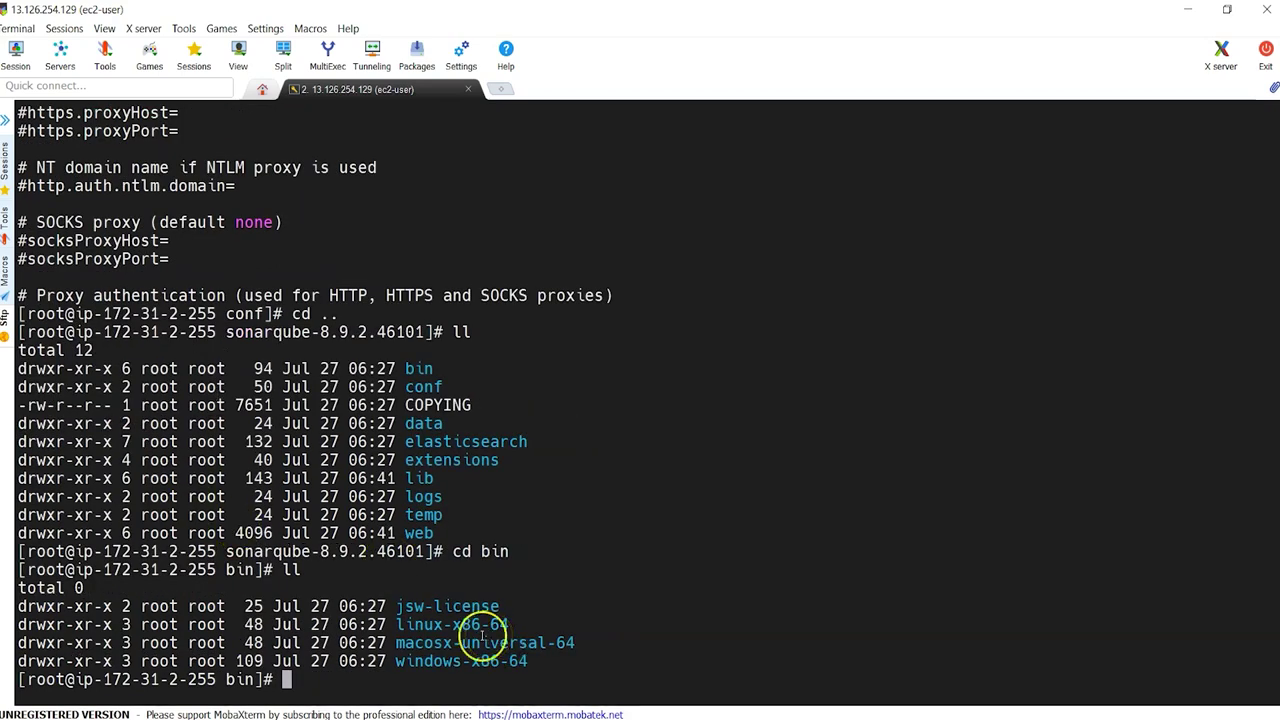
# Step: Highlight the macosx and windows folders, then enter linux-x86-64 and list it
pyautogui.doubleClick(446, 643)
pyautogui.doubleClick(443, 661)
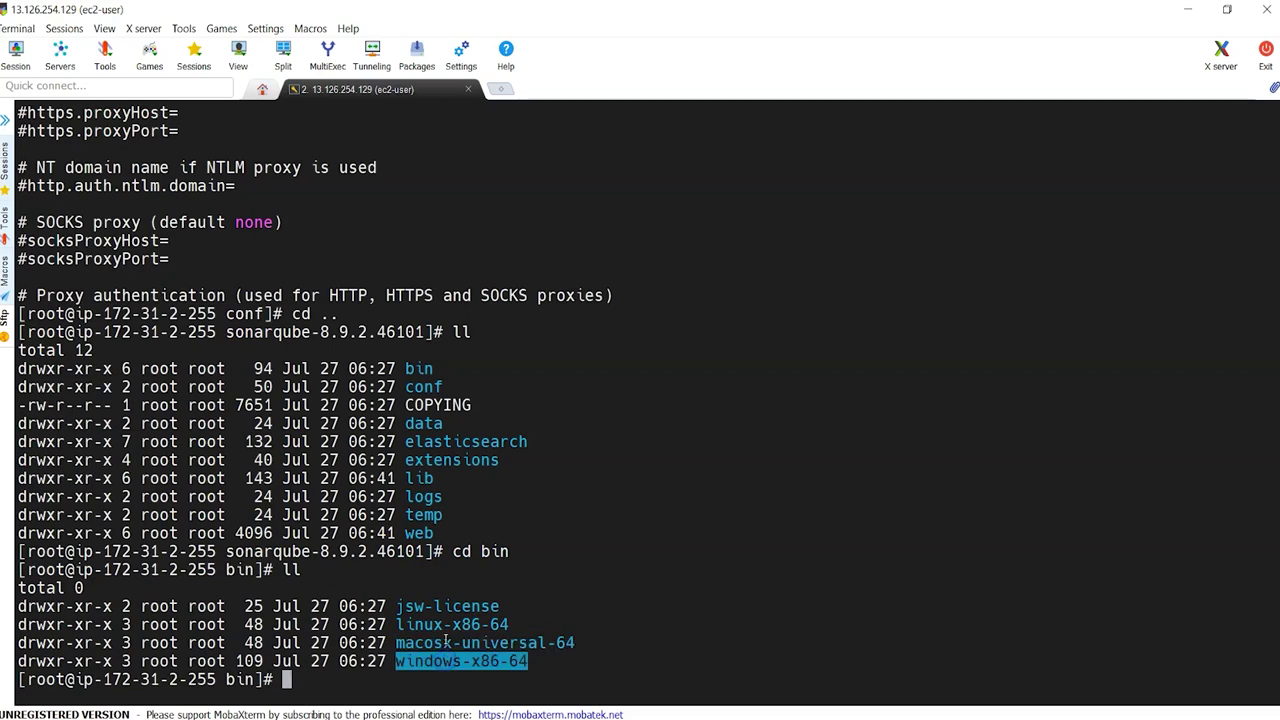
pyautogui.doubleClick(451, 625)
pyautogui.hotkey('ctrl', 'c')
pyautogui.write('cd')
pyautogui.rightClick(451, 628)
pyautogui.press('Return')
pyautogui.write('ll')
pyautogui.press('Return')
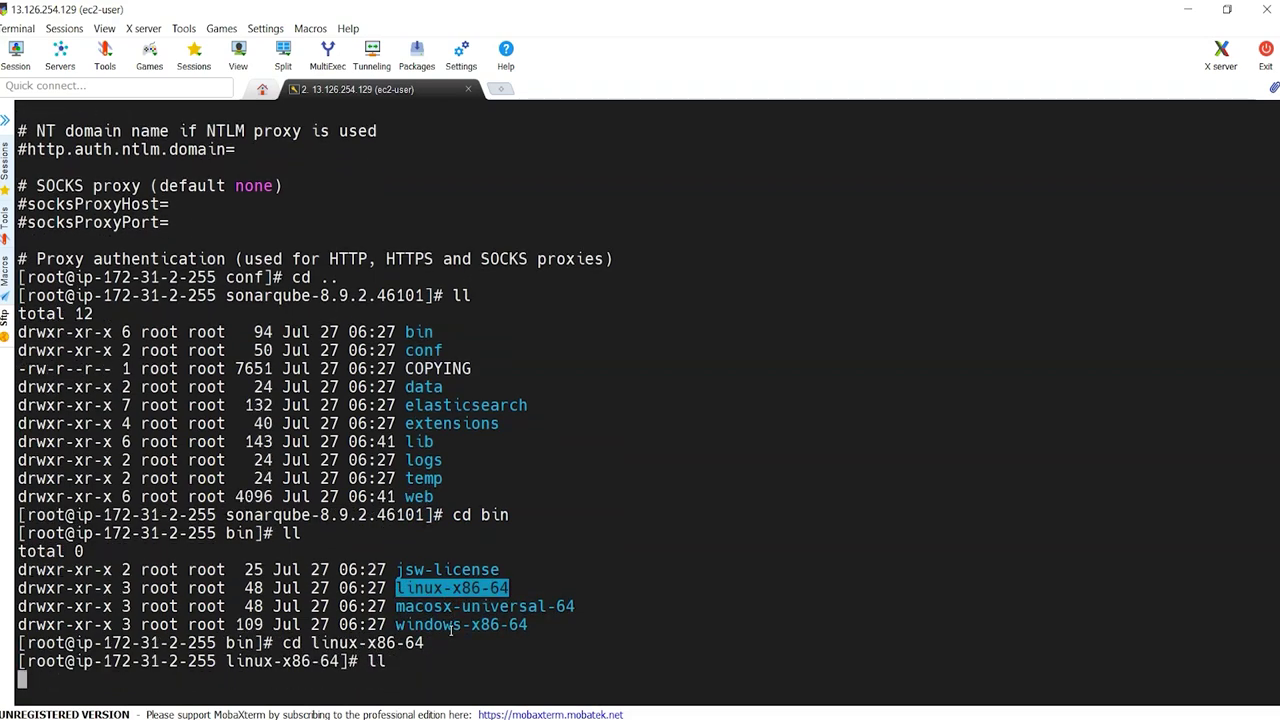
# Step: Run ./sonar.sh to display its usage options
pyautogui.doubleClick(471, 643)
pyautogui.hotkey('ctrl', 'c')
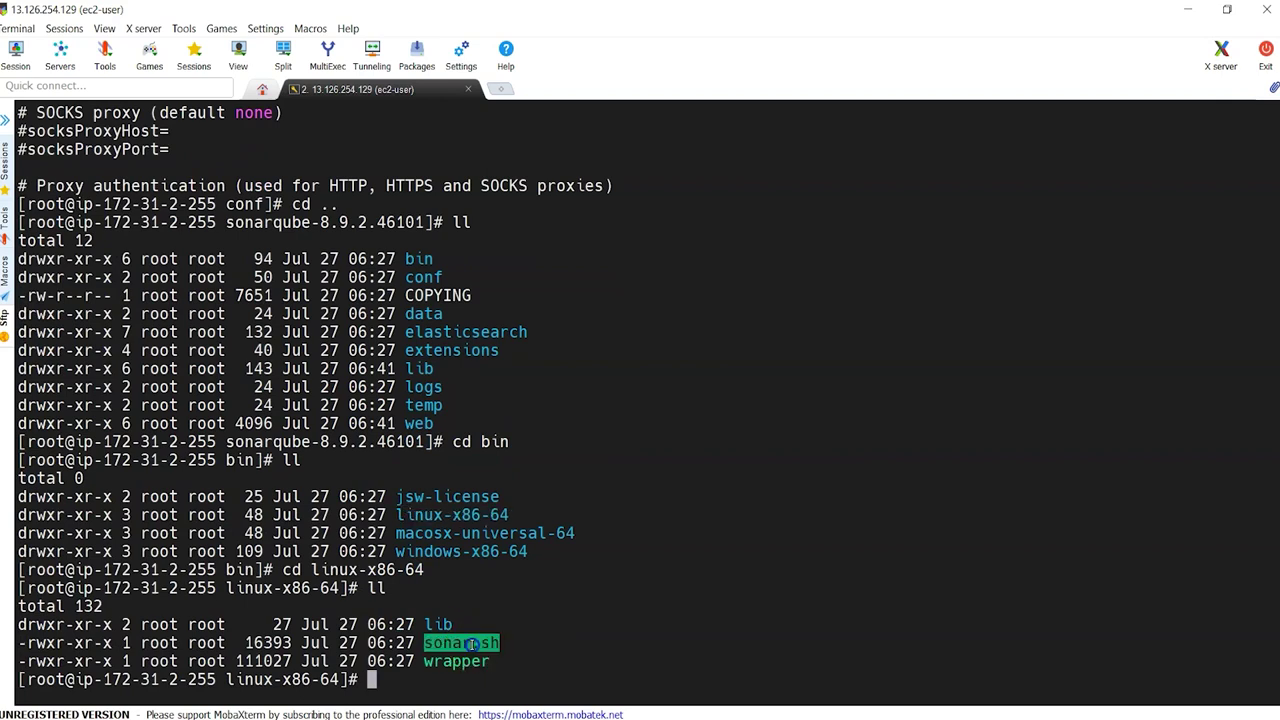
pyautogui.write('./')
pyautogui.press('BackSpace')
pyautogui.rightClick(472, 645)
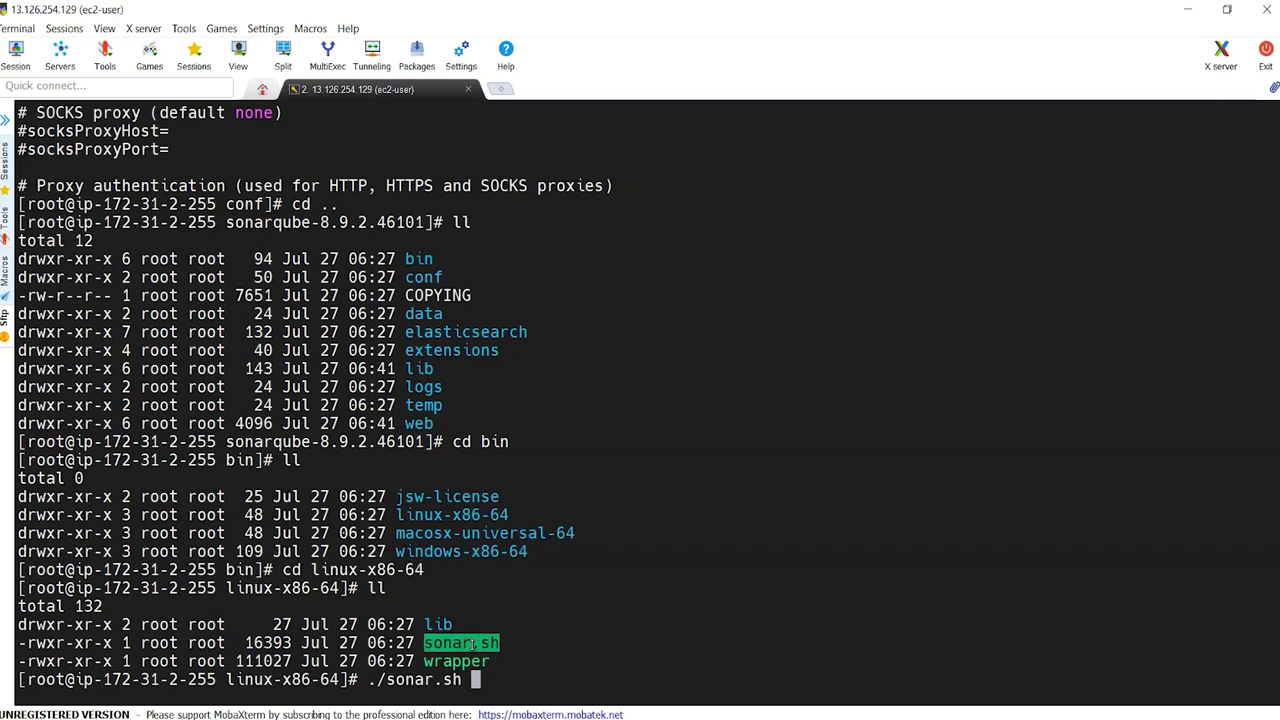
pyautogui.press('Return')
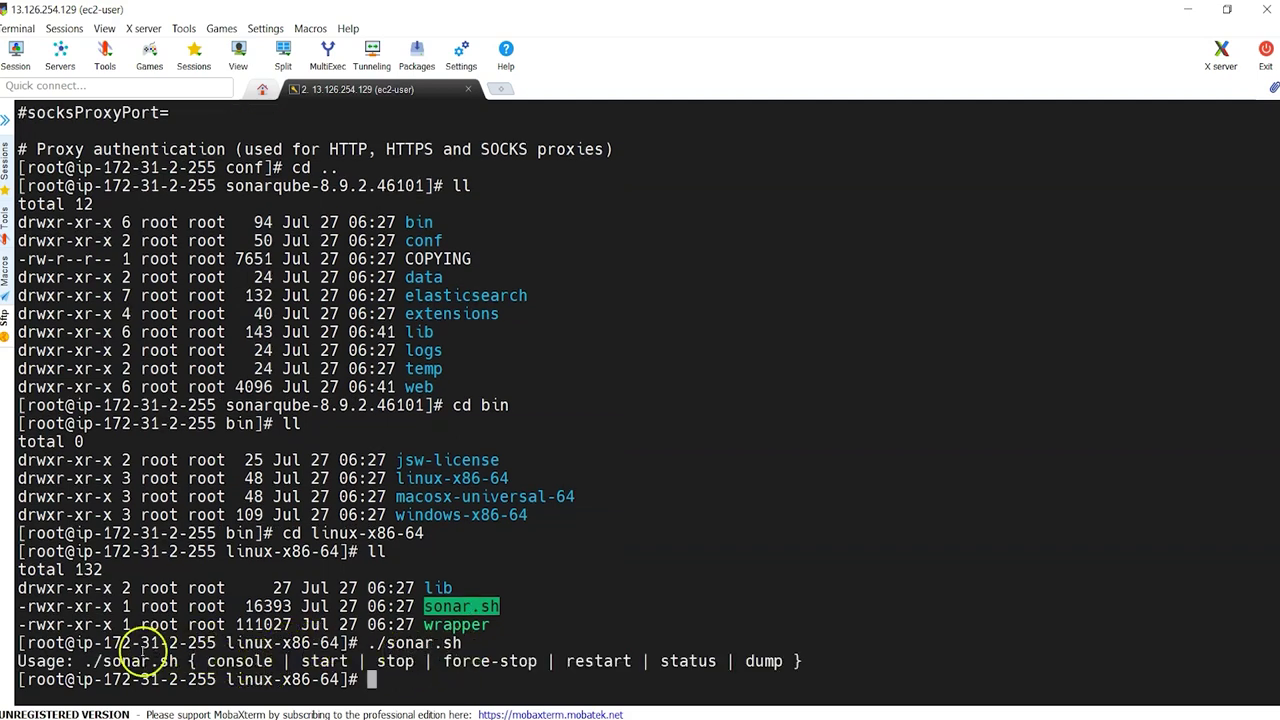
pyautogui.click(48, 641)
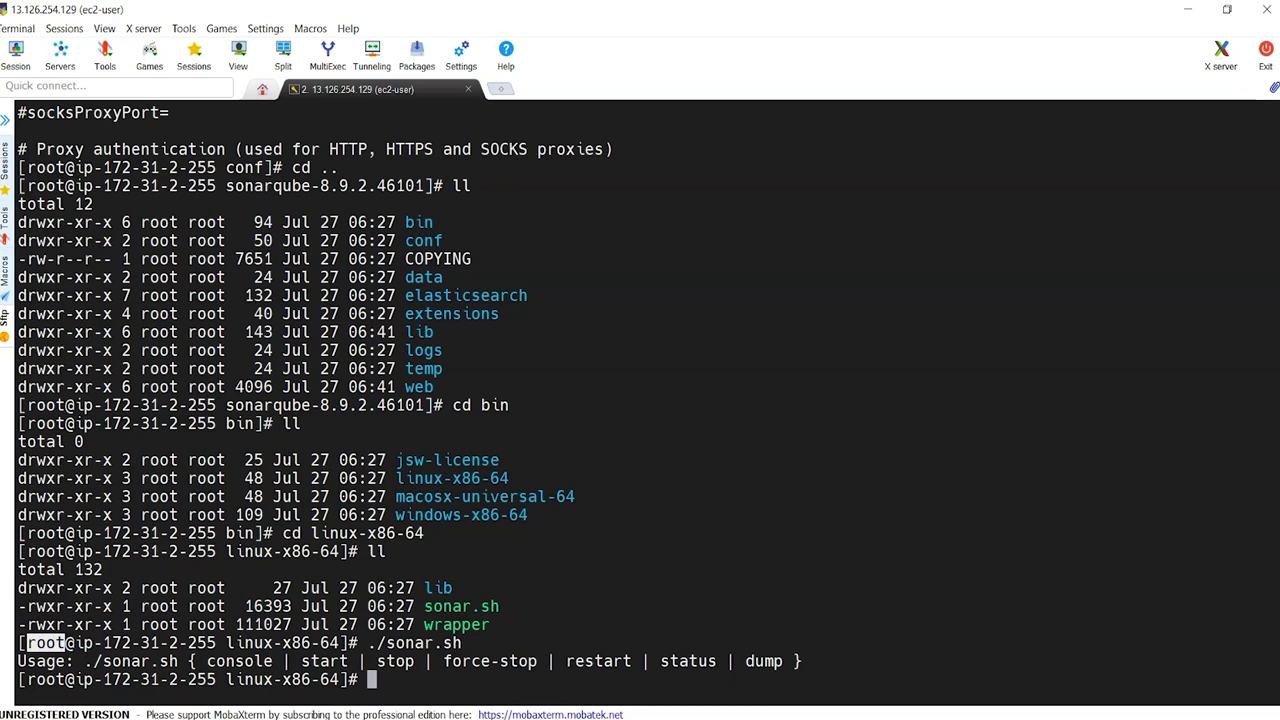
# Step: Start SonarQube with ./sonar.sh start
pyautogui.write('./so')
pyautogui.press('Tab')
pyautogui.write('start')
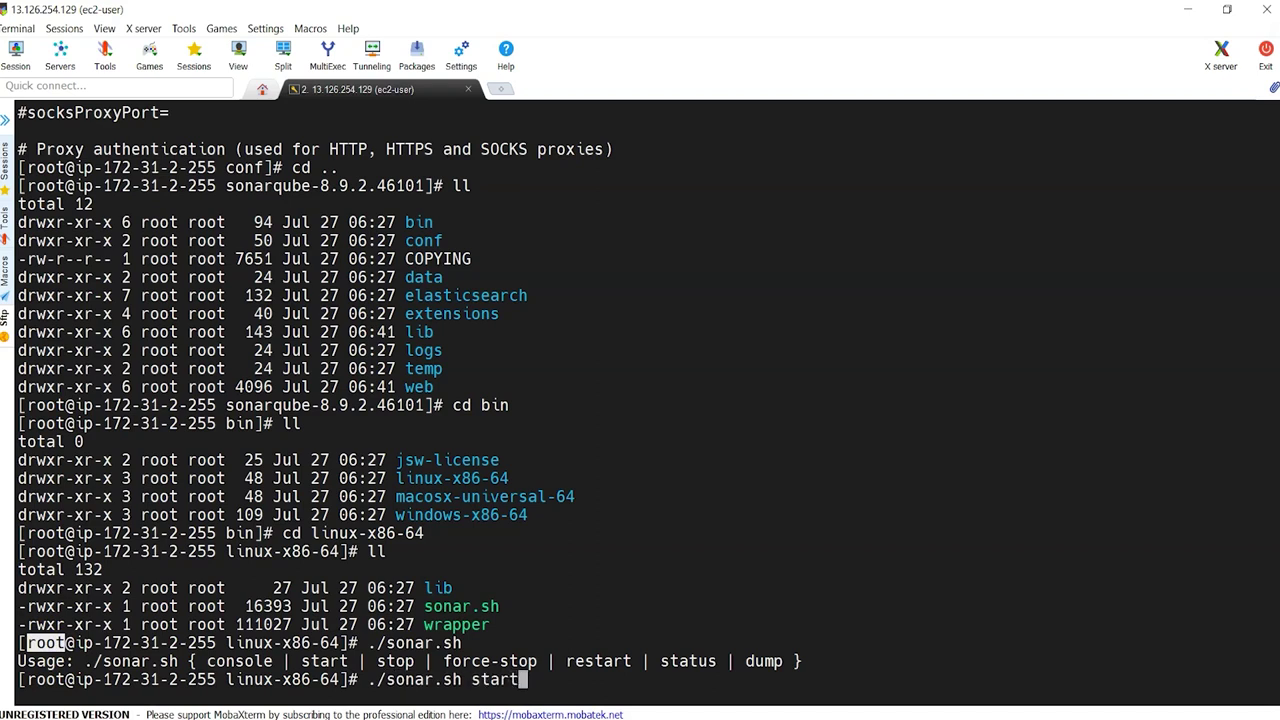
pyautogui.press('Return')
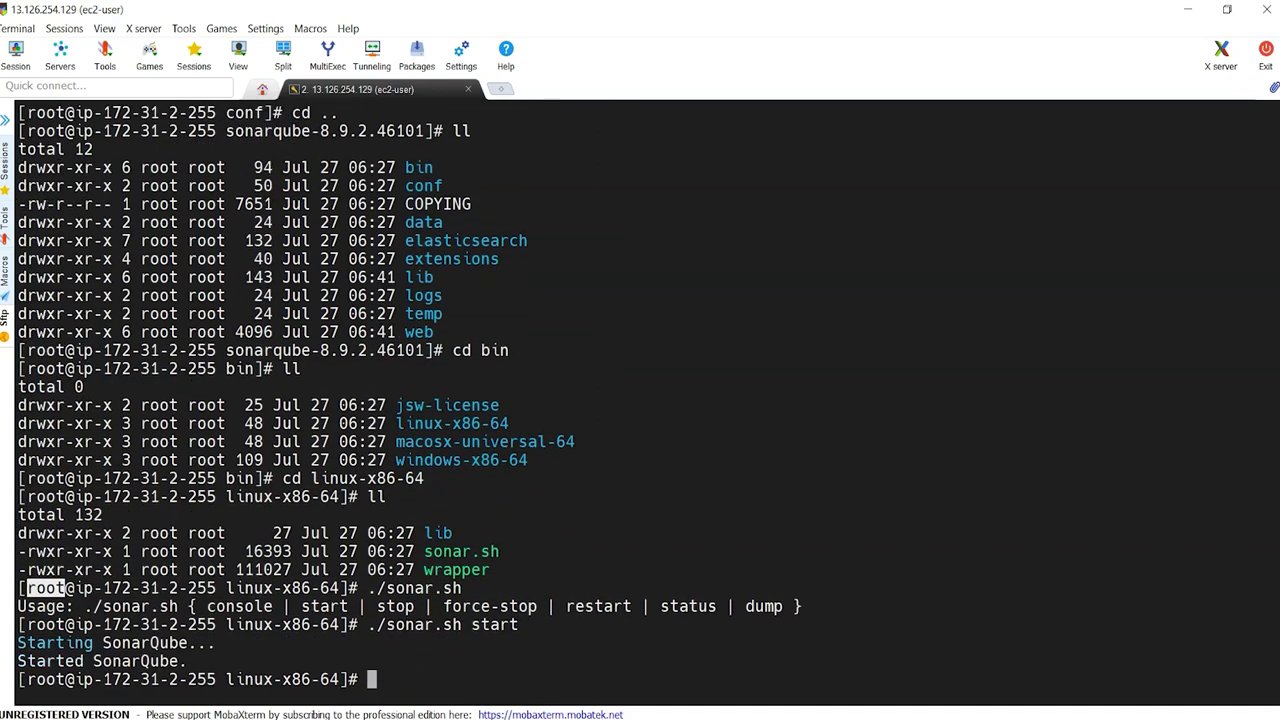
# Step: Run ./sonar.sh status twice: running (3605) first, then not running
pyautogui.press('Up')
pyautogui.press('BackSpace')
pyautogui.press('BackSpace')
pyautogui.press('BackSpace')
pyautogui.write('atus')
pyautogui.press('Return')
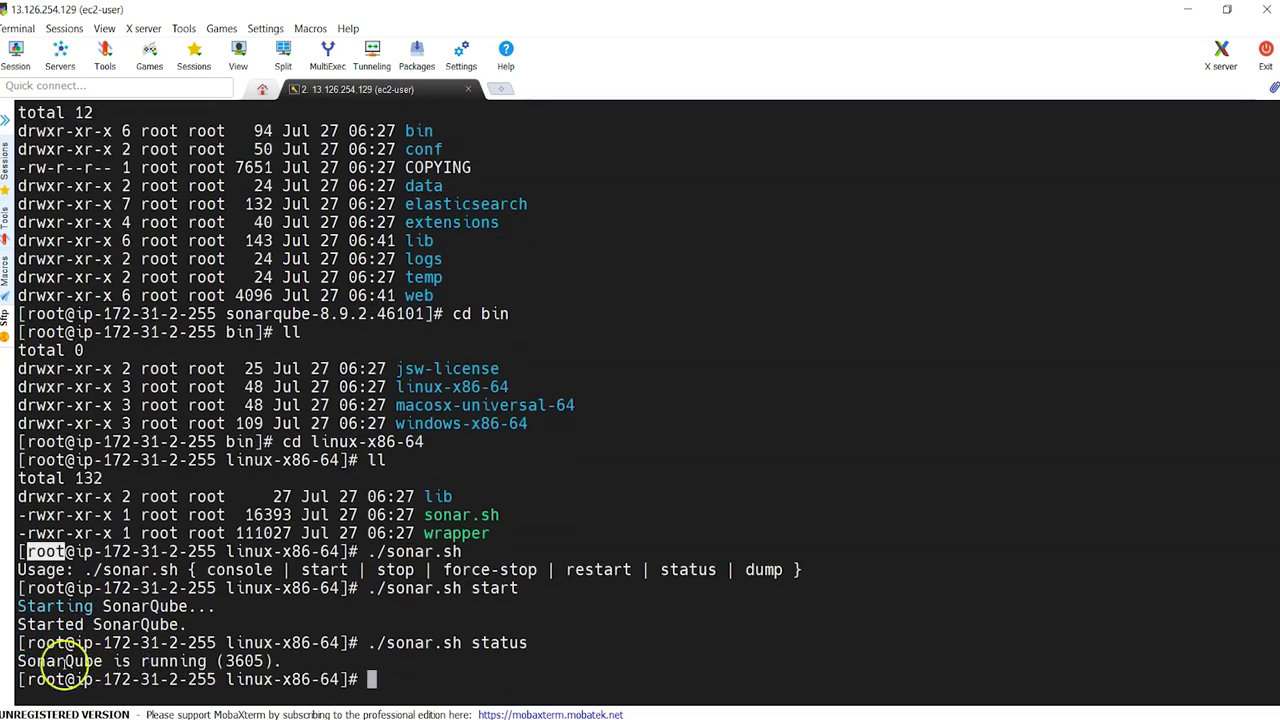
pyautogui.press('Up')
pyautogui.press('Return')
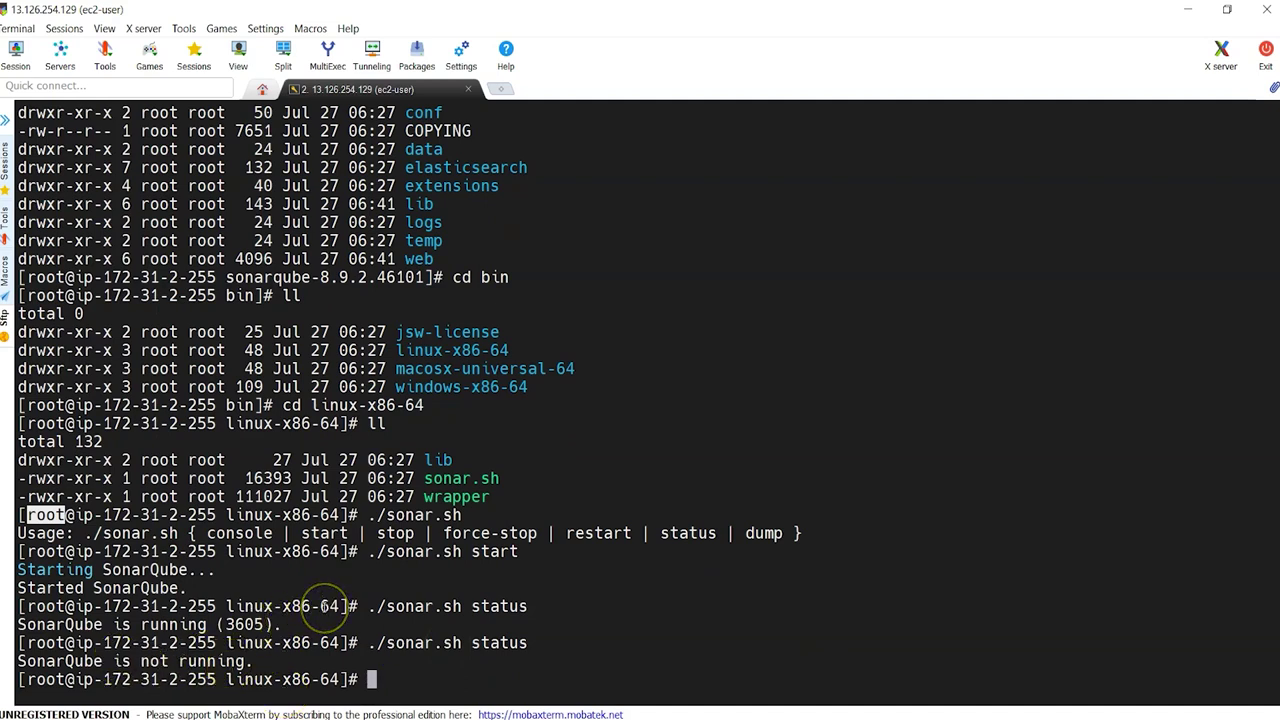
# Step: Go back up to /opt/sonarqube-8.9.2.46101, confirming the path with pwd and listing it
pyautogui.write('ll')
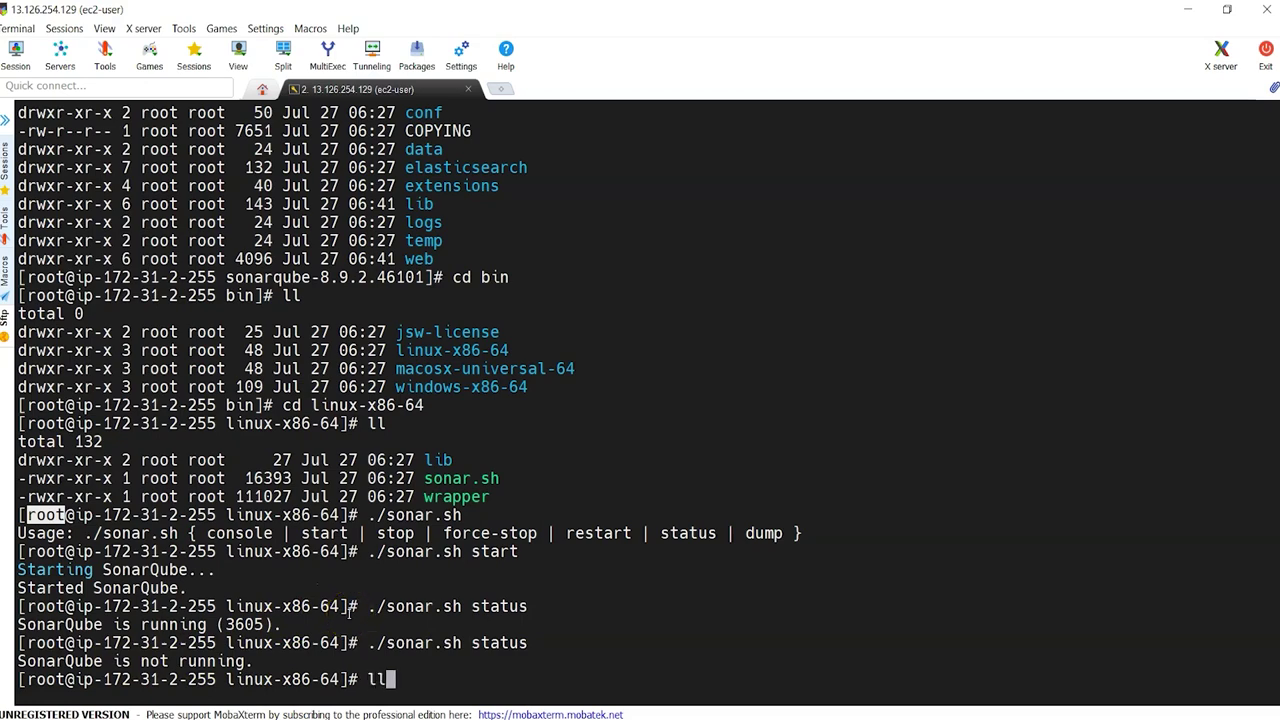
pyautogui.press('Return')
pyautogui.write('cd ..')
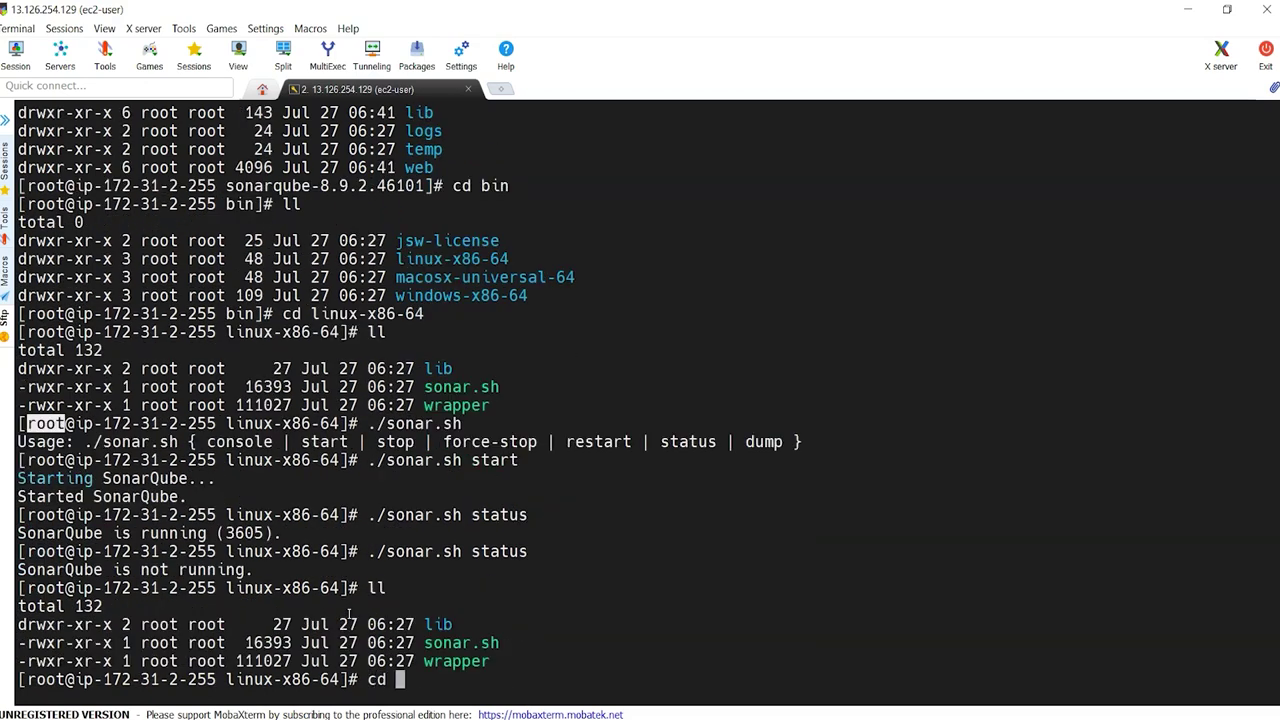
pyautogui.press('Return')
pyautogui.write('ll')
pyautogui.press('Return')
pyautogui.write('cd ..')
pyautogui.press('Return')
pyautogui.write('pwd')
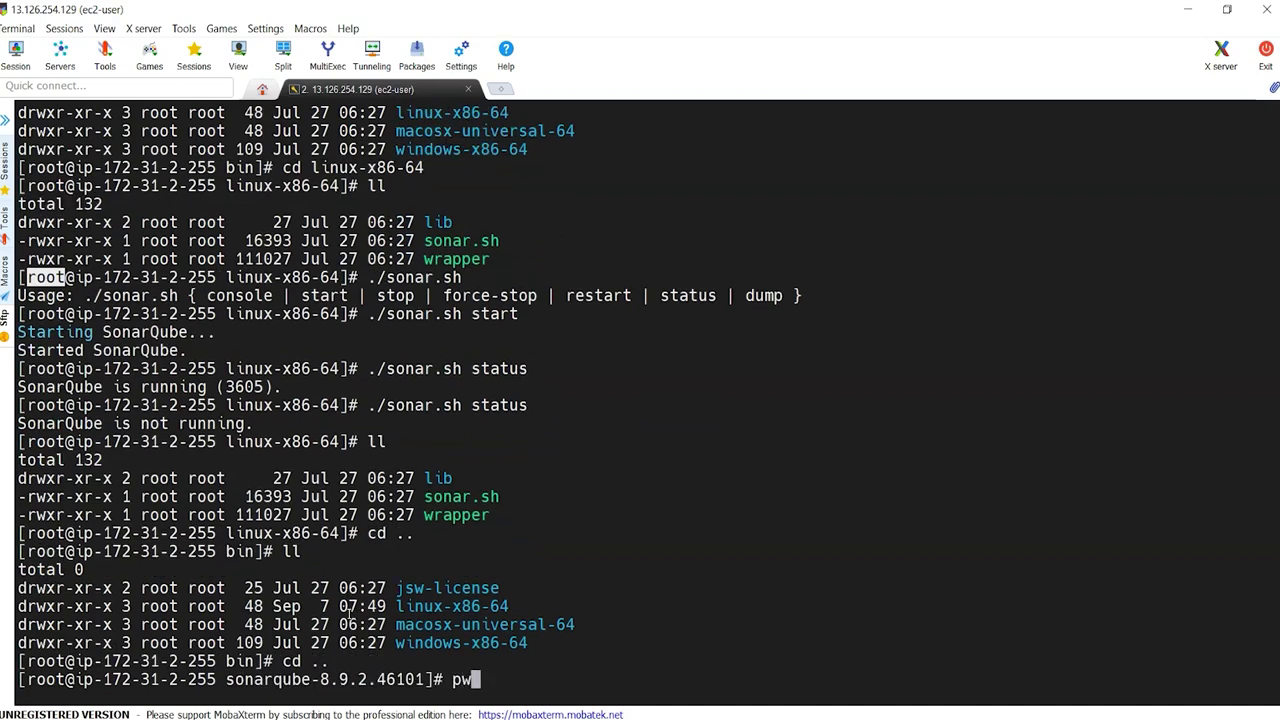
pyautogui.press('Return')
pyautogui.write('ll')
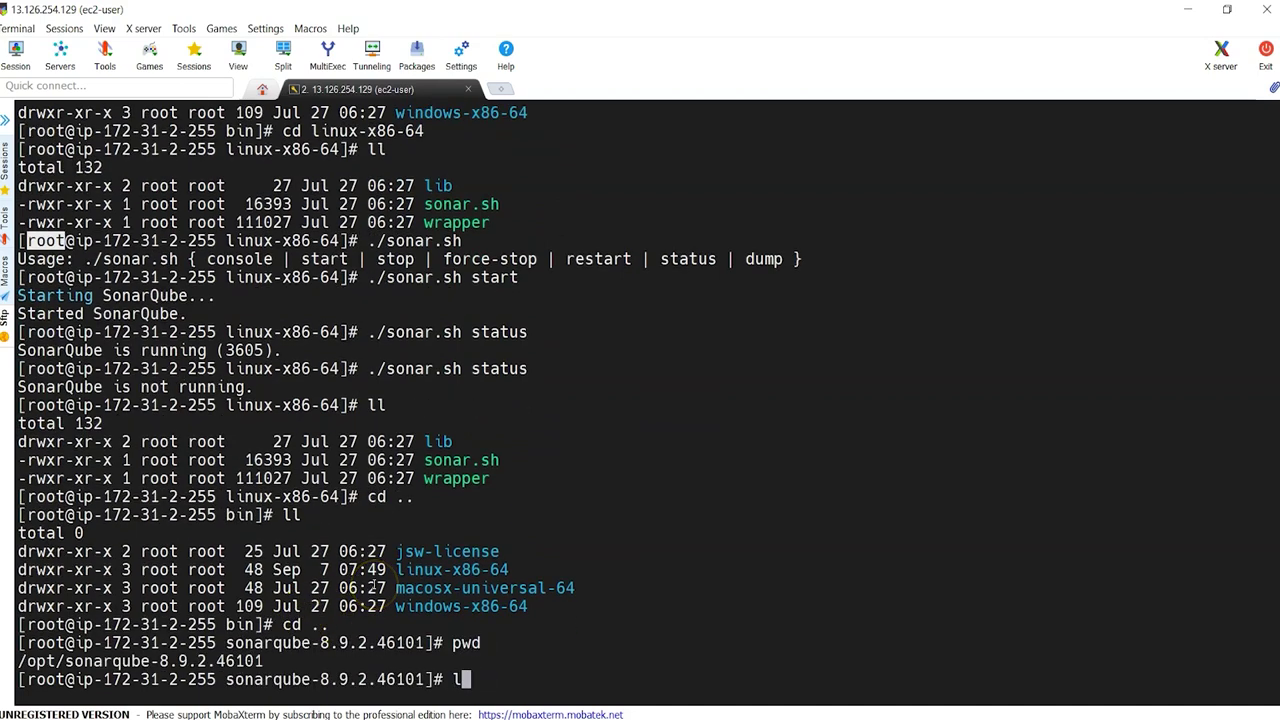
pyautogui.press('Return')
# Step: Enter the logs folder and display sonar.20210907.log with more
pyautogui.write('cd logs')
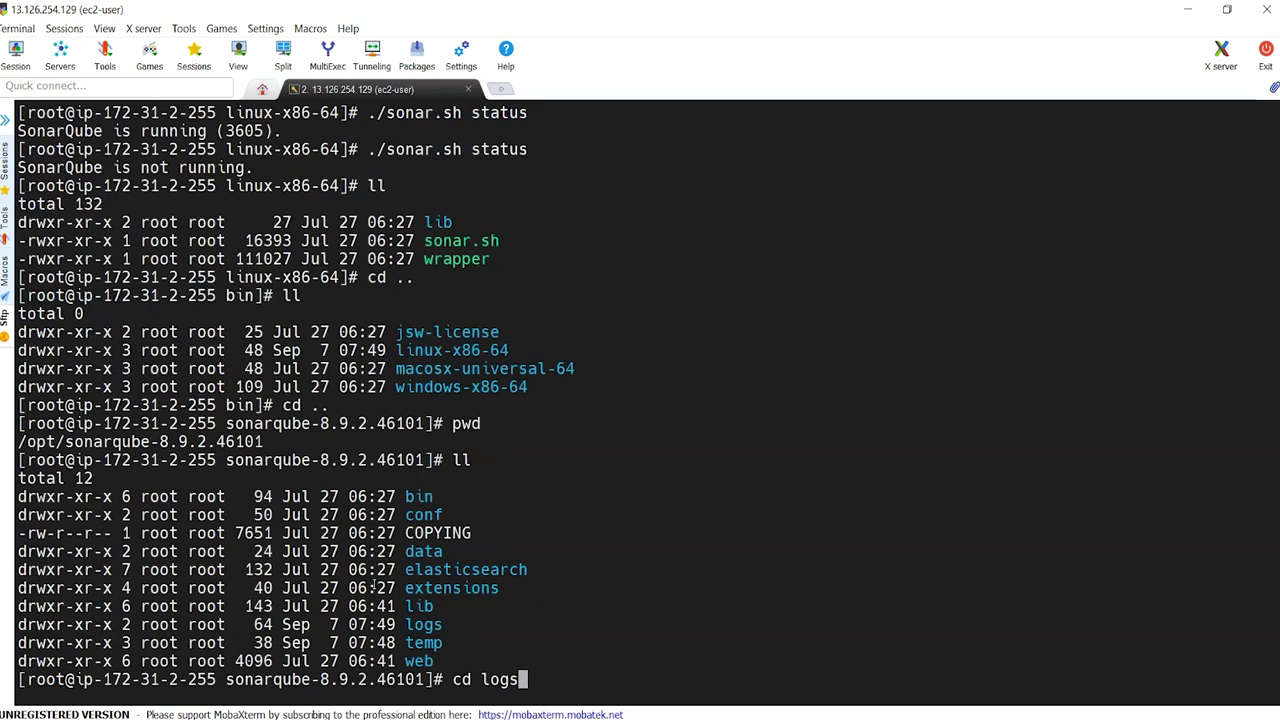
pyautogui.press('Return')
pyautogui.write('ll')
pyautogui.press('Return')
pyautogui.write('ca')
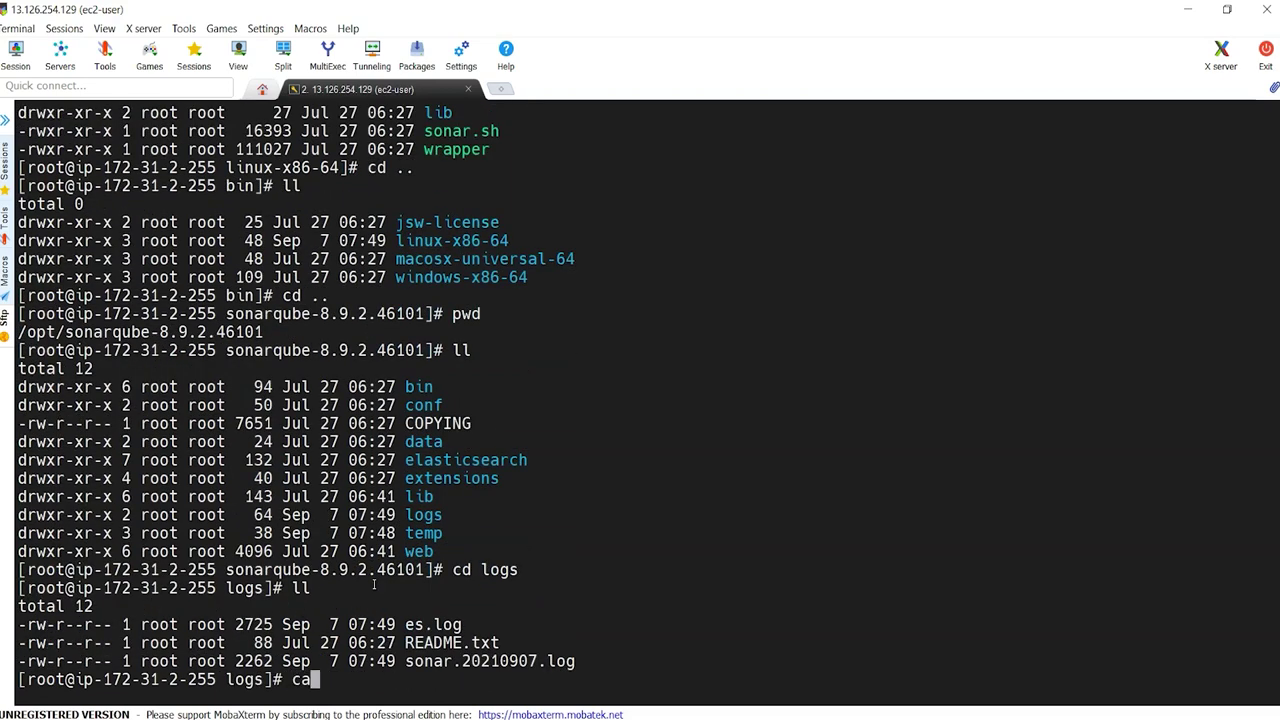
pyautogui.press('BackSpace')
pyautogui.press('BackSpace')
pyautogui.write('more')
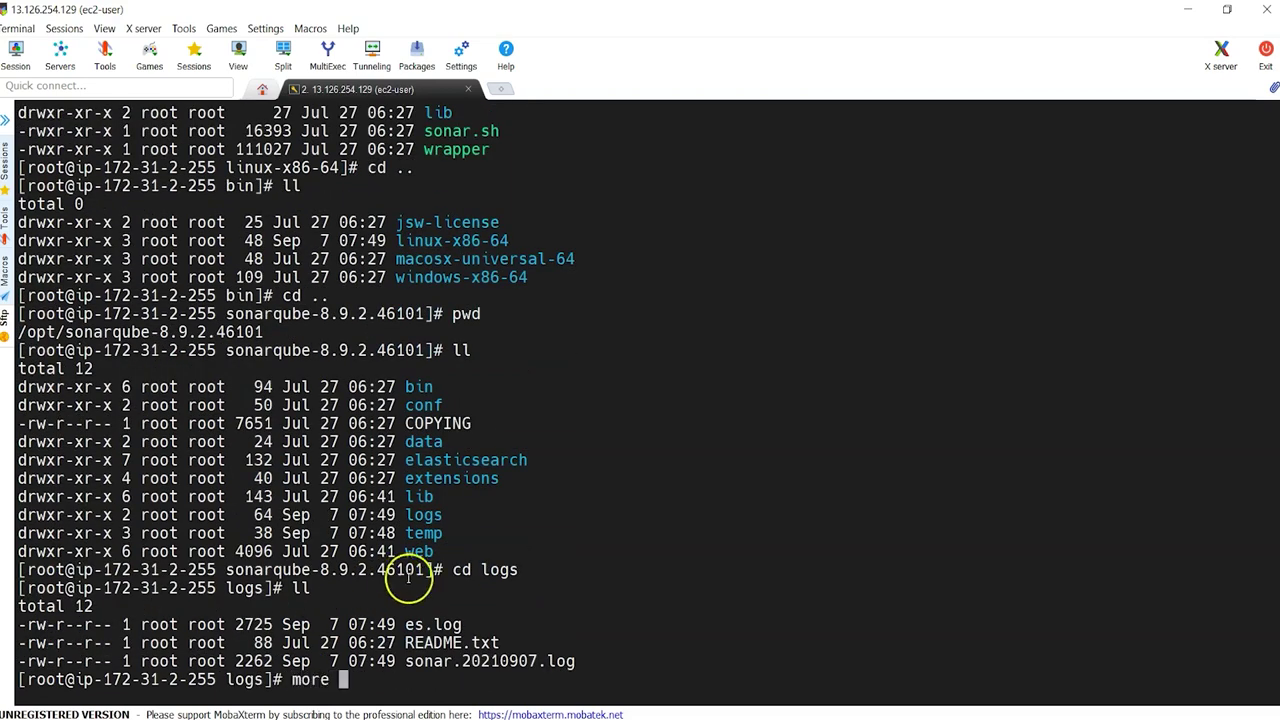
pyautogui.doubleClick(484, 662)
pyautogui.rightClick(486, 665)
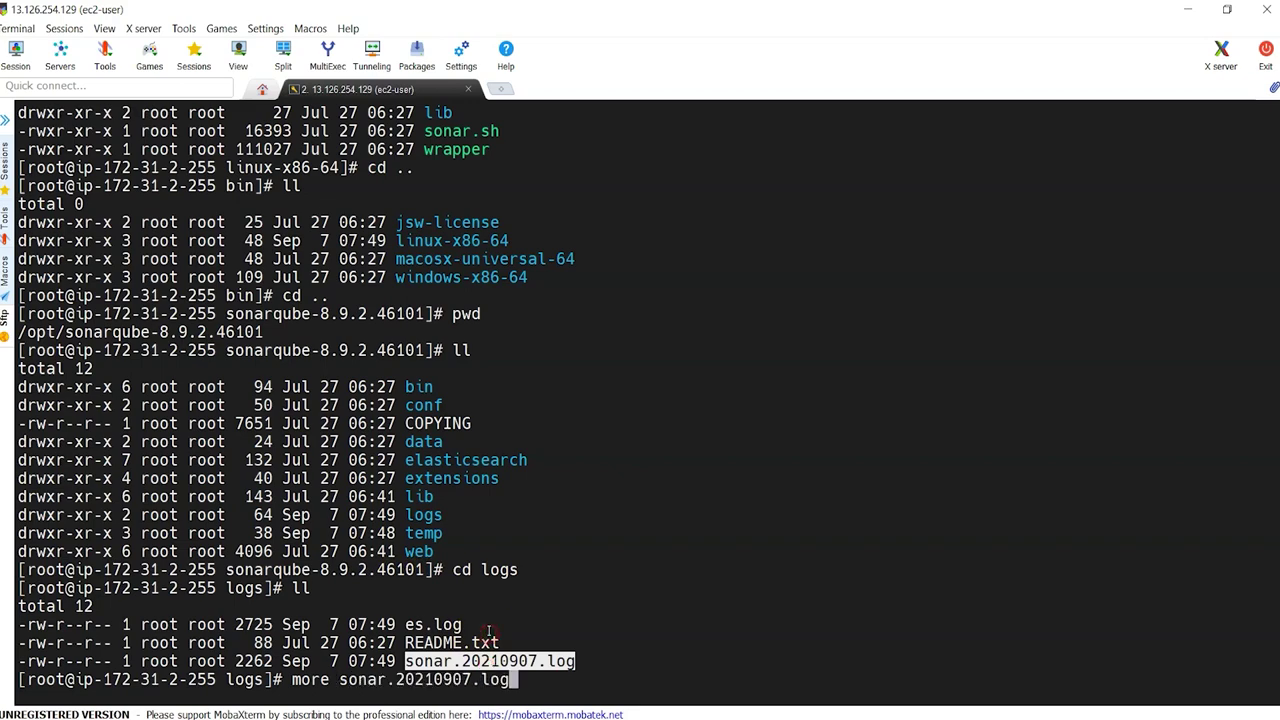
pyautogui.press('Return')
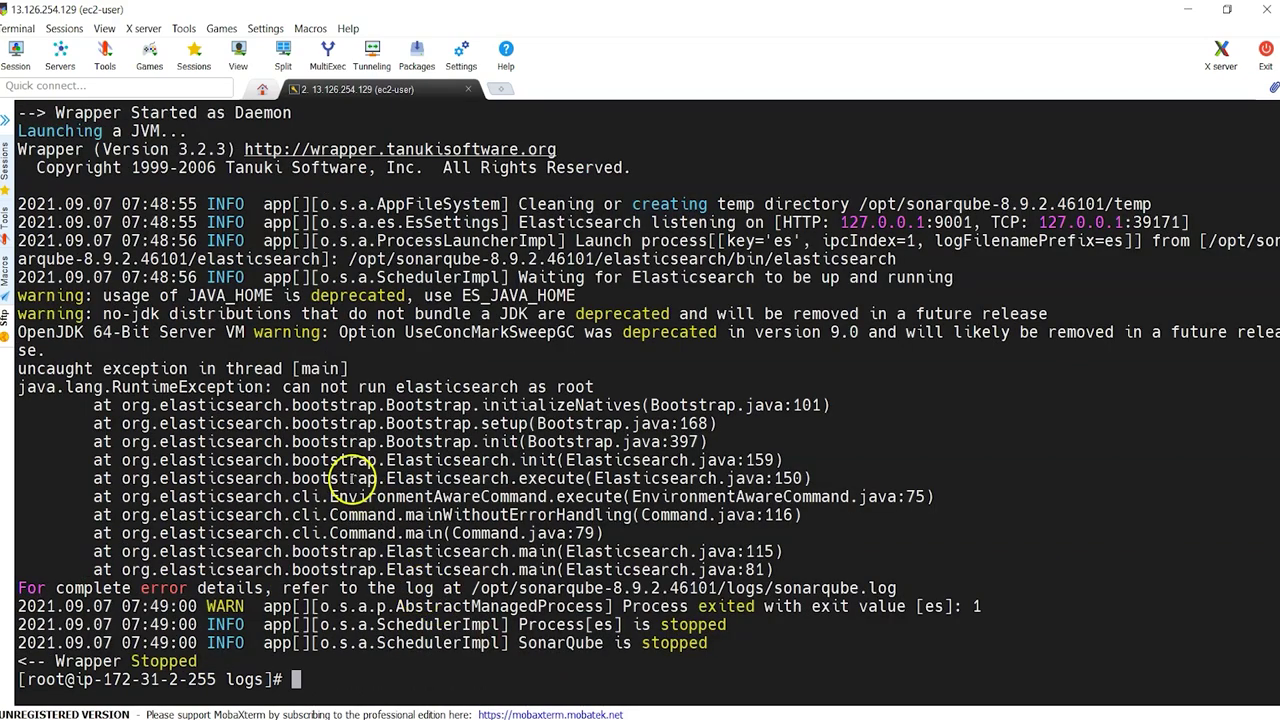
# Step: Highlight the Elasticsearch-as-root error and create the sonaradmin user
pyautogui.moveTo(274, 387); pyautogui.dragTo(580, 395)
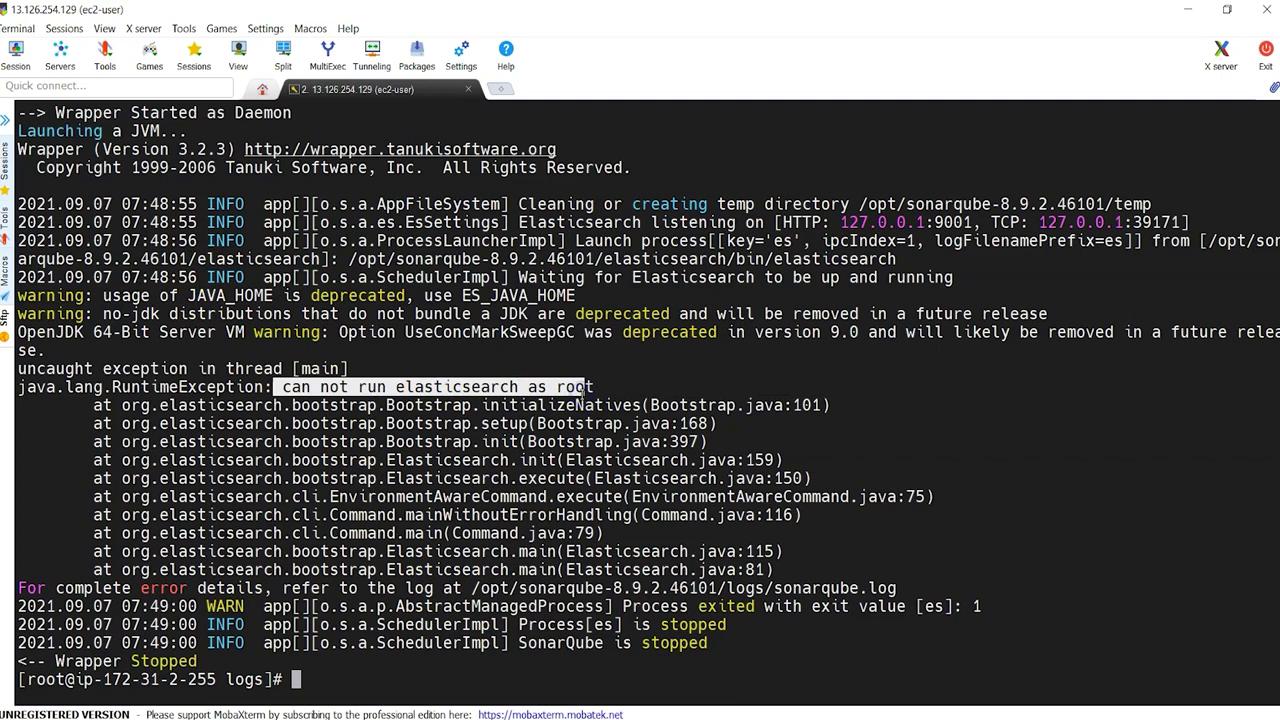
pyautogui.click(580, 395)
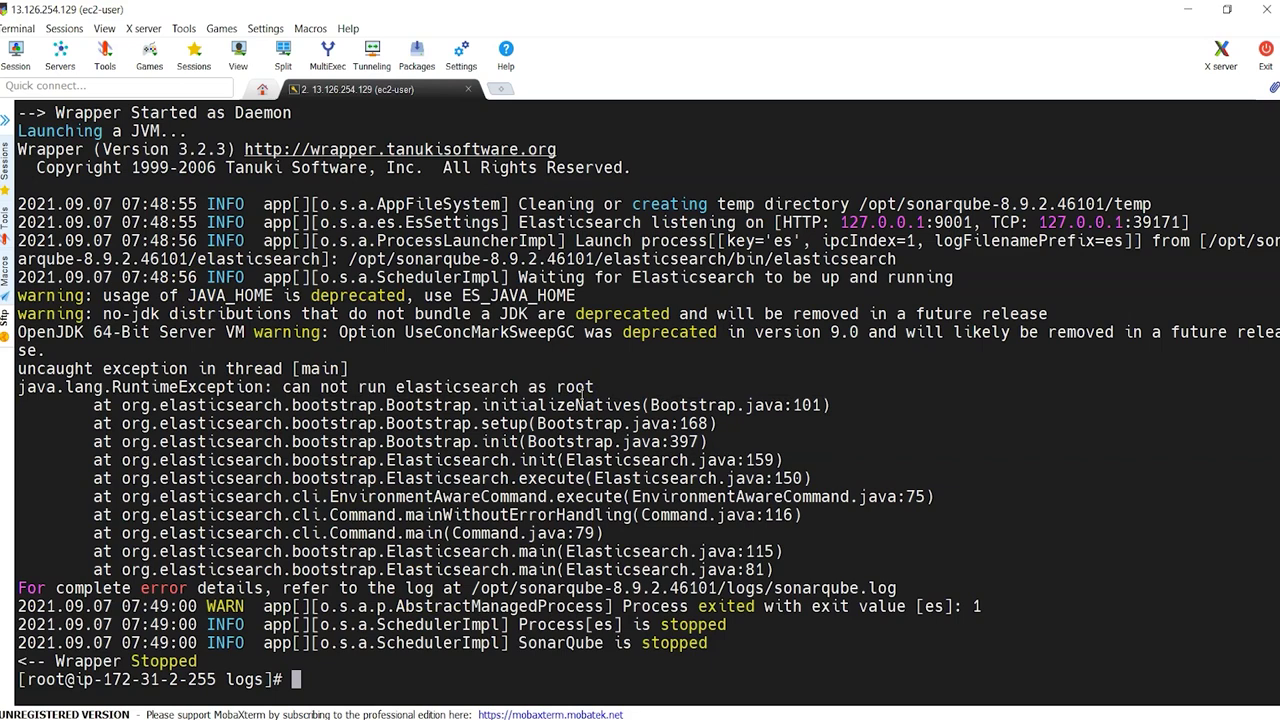
pyautogui.write('useradd sona')
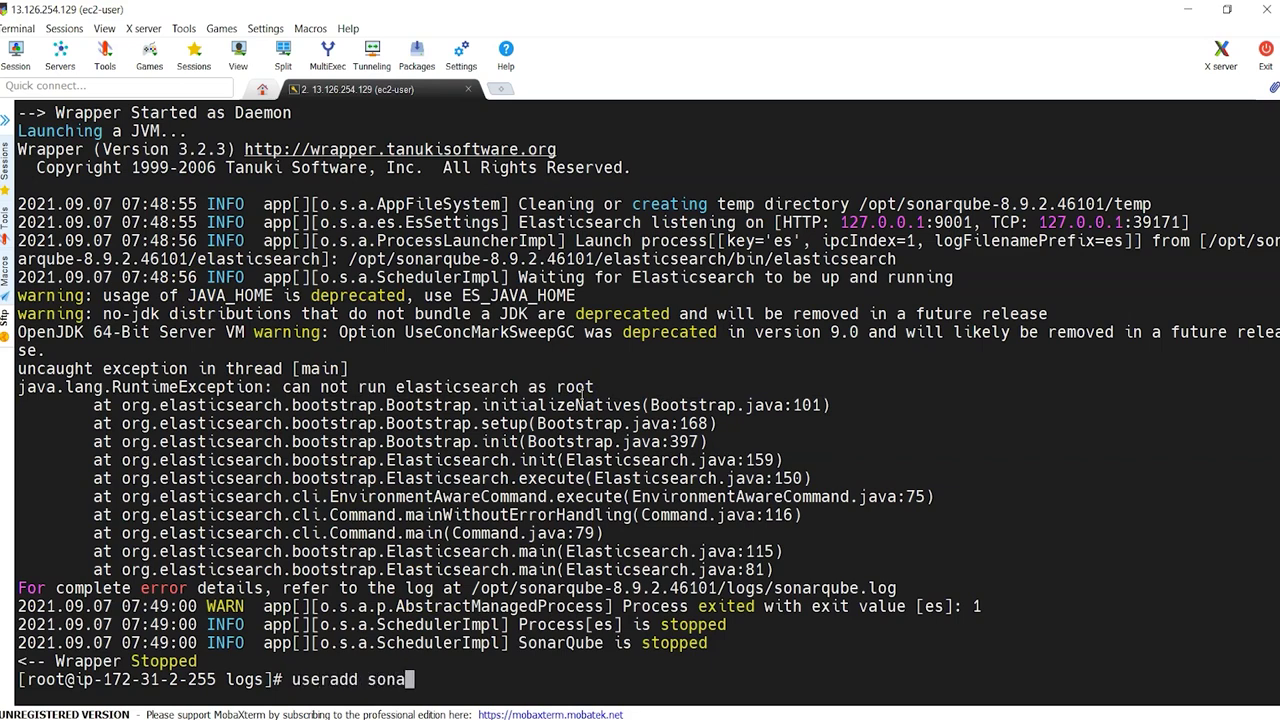
pyautogui.write('radmin')
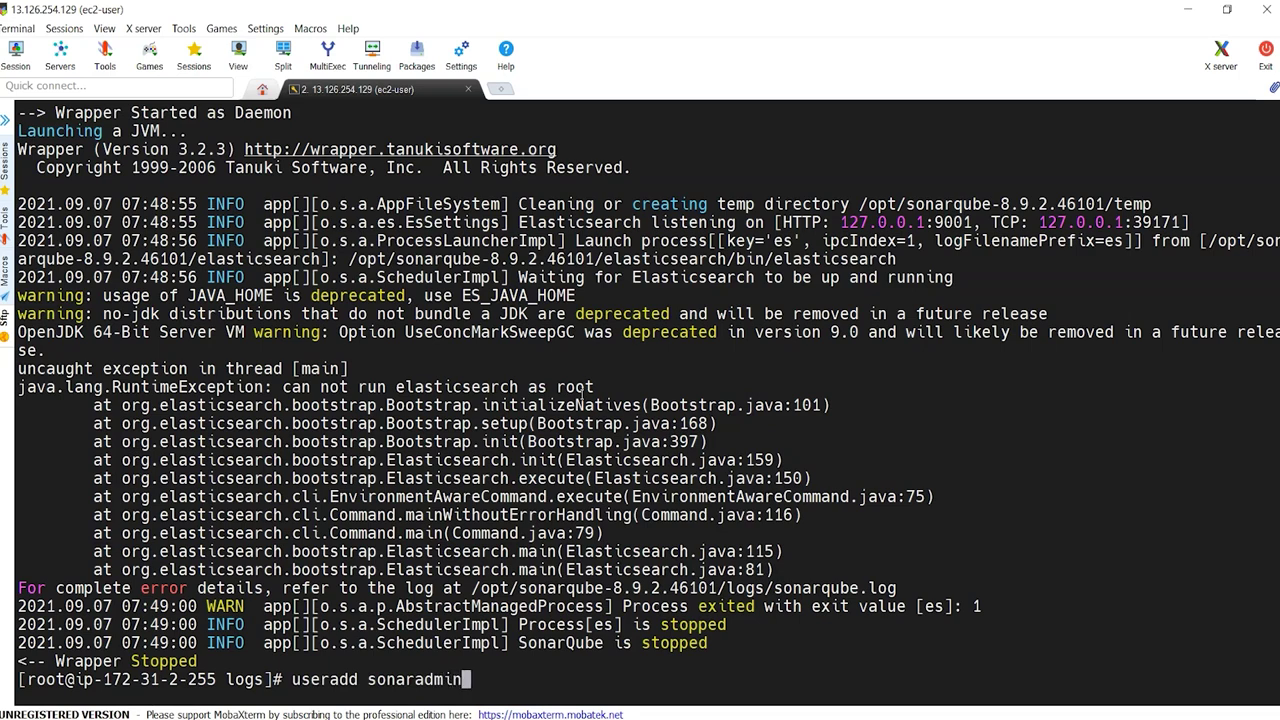
pyautogui.press('Return')
# Step: Run chown -R sonaradmin:sonaradmin on /opt/sonarqube-8.9.2.46101
pyautogui.click(513, 392)
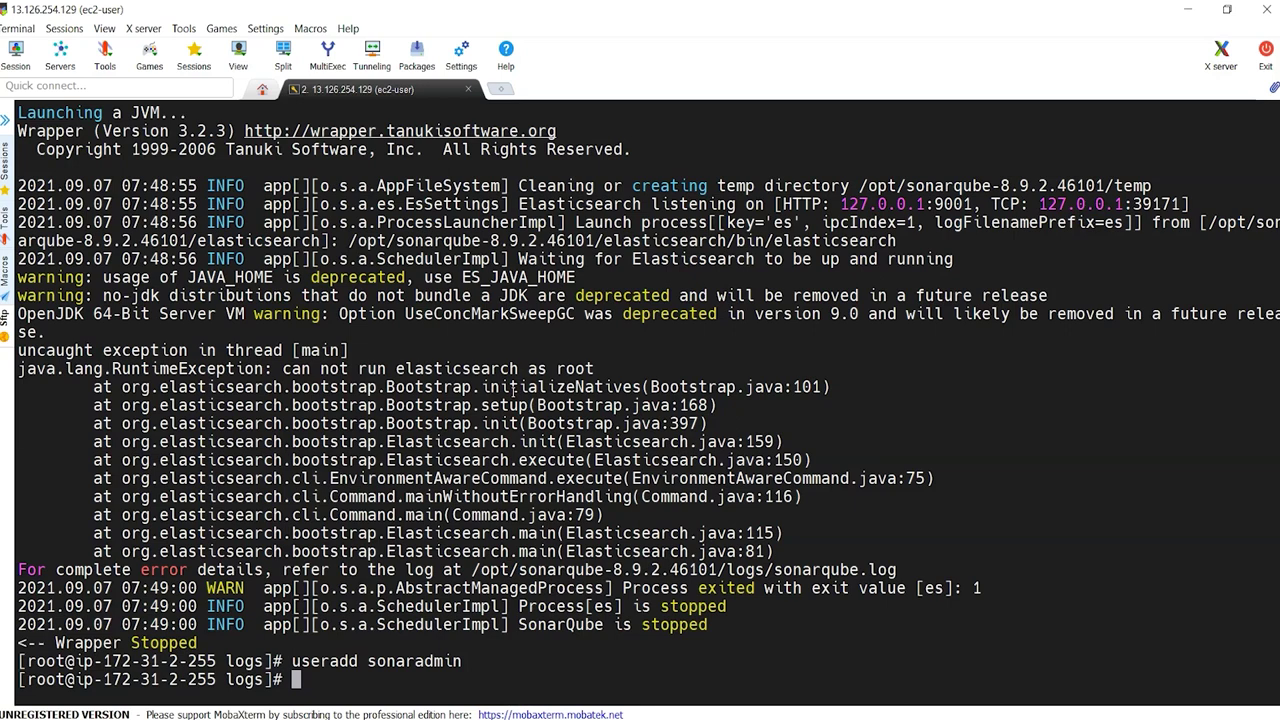
pyautogui.write('ll')
pyautogui.press('BackSpace')
pyautogui.write('chown -R sonaradmin')
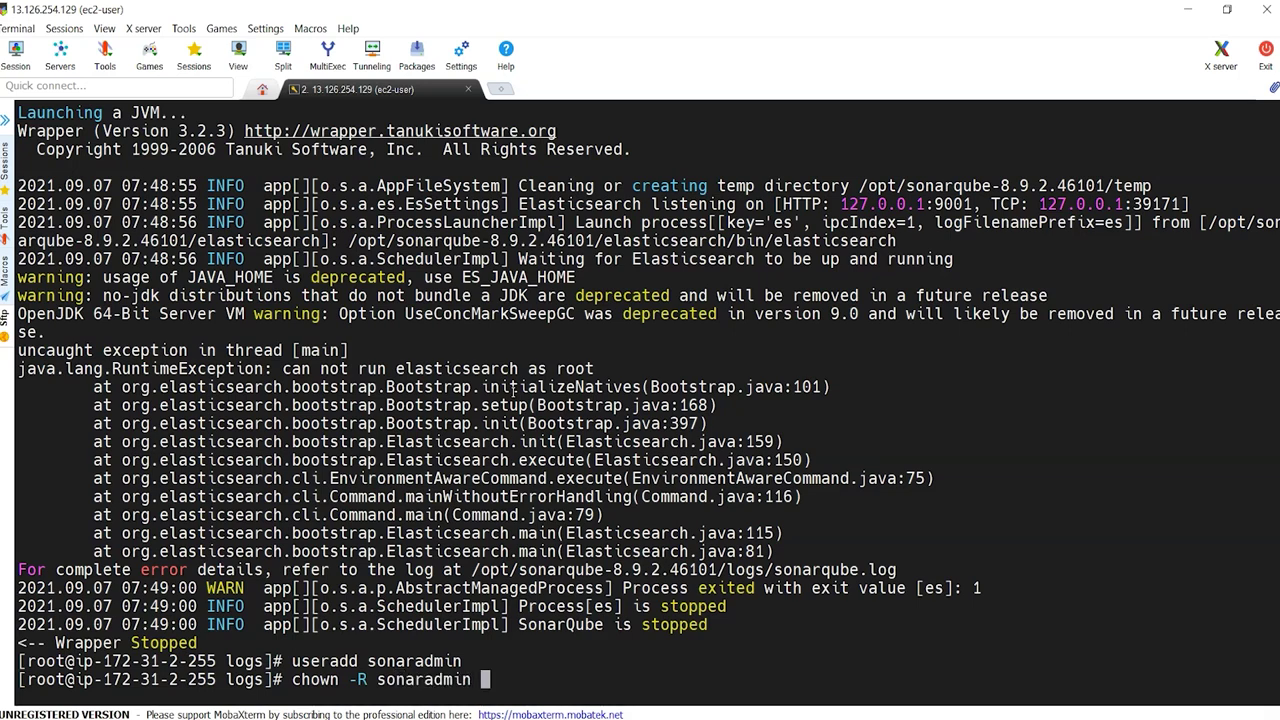
pyautogui.press('BackSpace')
pyautogui.write(':s')
pyautogui.press('Tab')
pyautogui.write('/opt/so')
pyautogui.press('Tab')
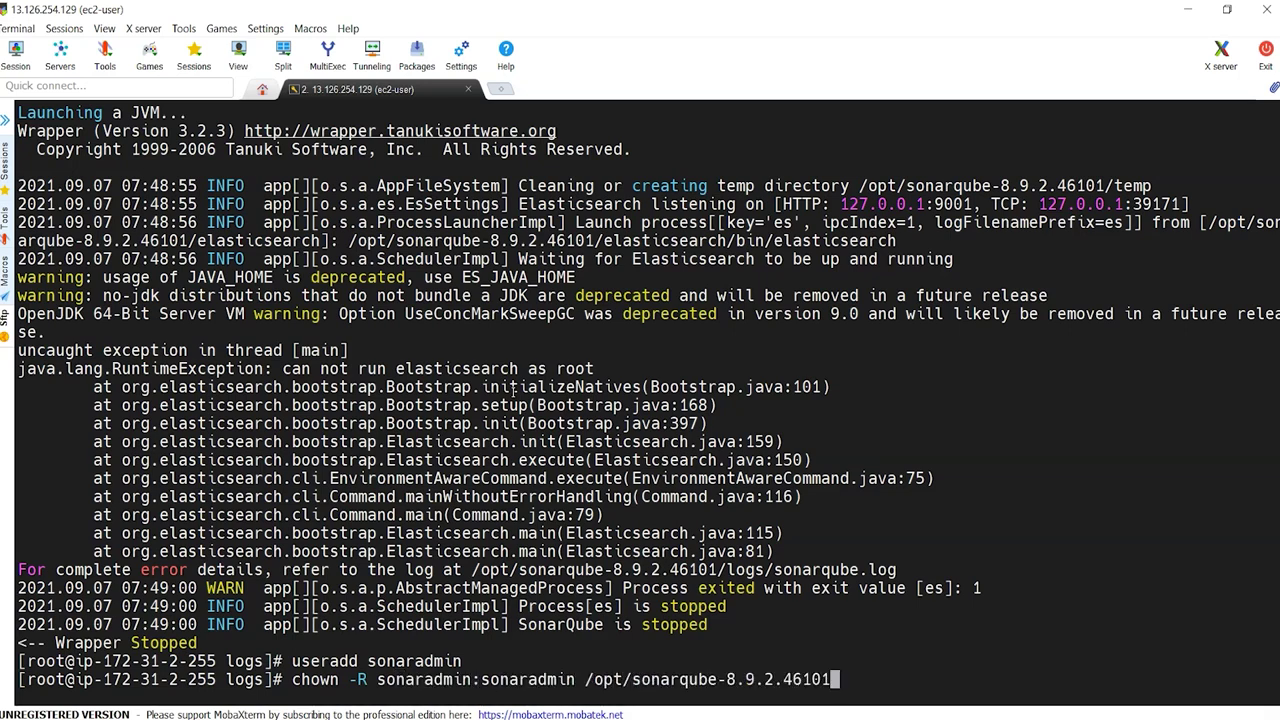
pyautogui.press('Return')
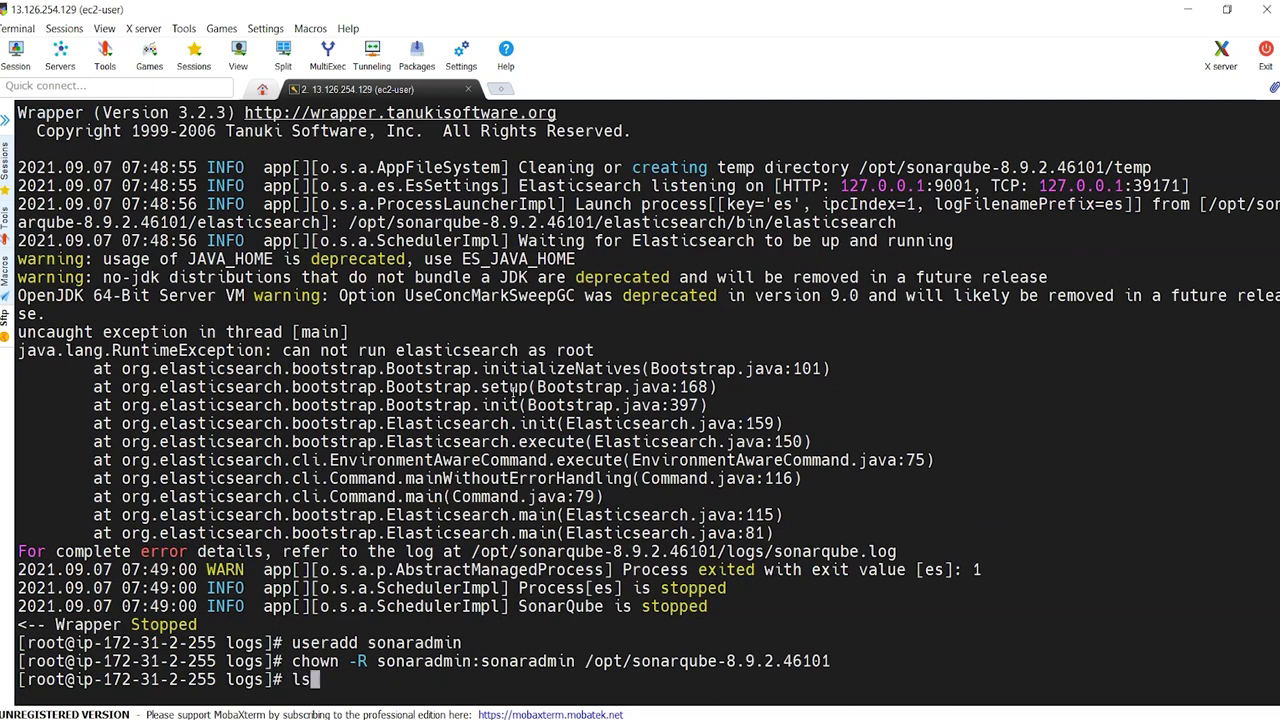
# Step: List the install folder to confirm sonaradmin ownership versus the earlier root-owned listing
pyautogui.write('cd ..')
pyautogui.press('BackSpace')
pyautogui.press('BackSpace')
pyautogui.press('BackSpace')
pyautogui.press('BackSpace')
pyautogui.press('BackSpace')
pyautogui.write('pwd')
pyautogui.press('Return')
pyautogui.write('cd ..')
pyautogui.press('Return')
pyautogui.write('ll')
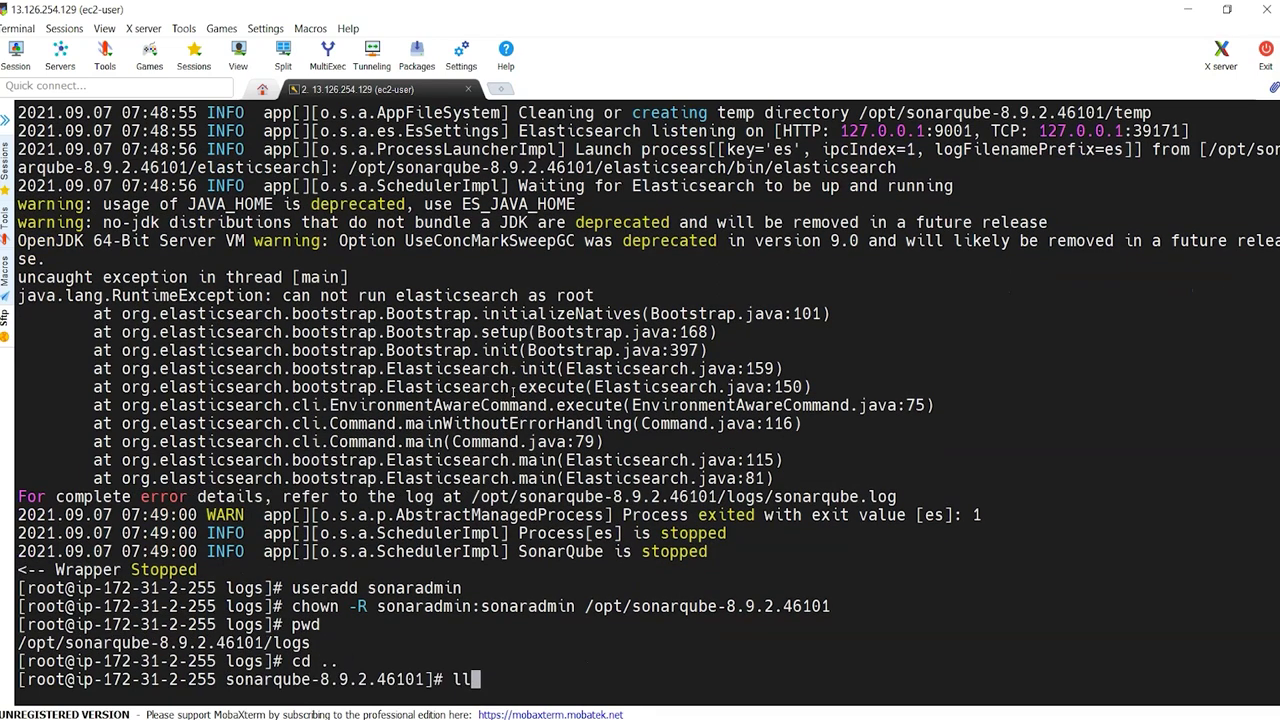
pyautogui.press('Return')
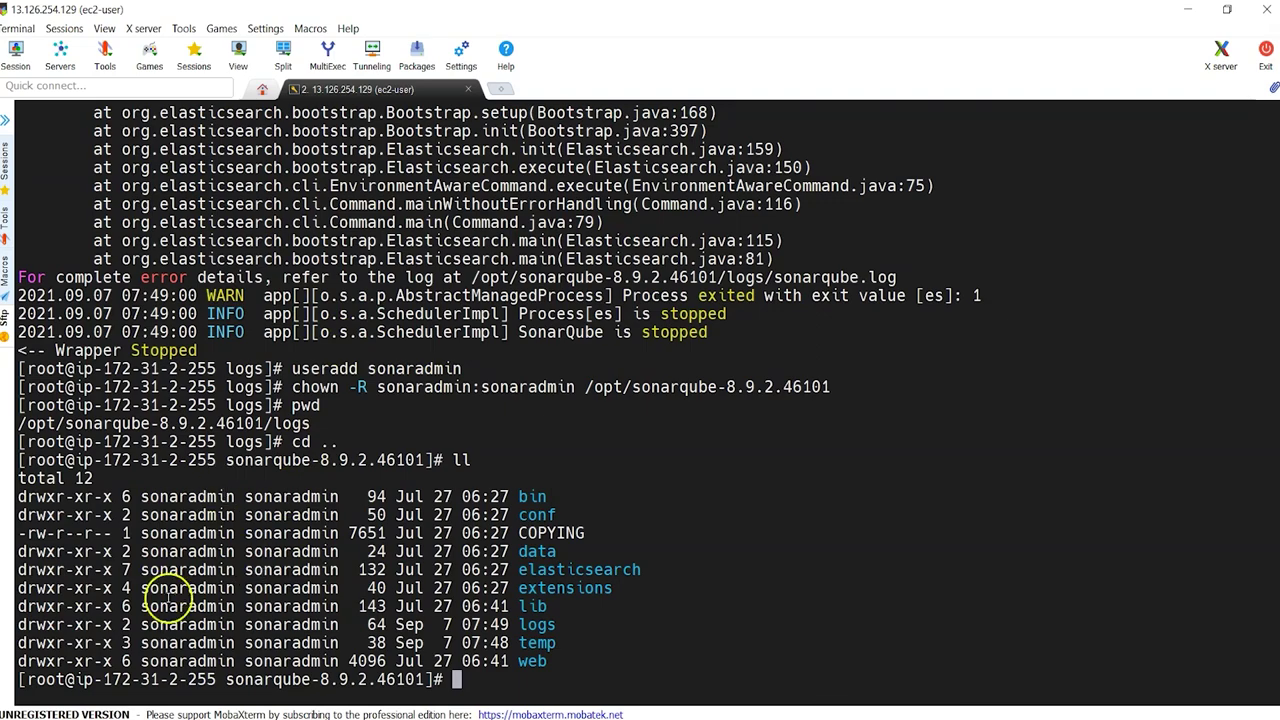
pyautogui.scroll(20, 343, 586)
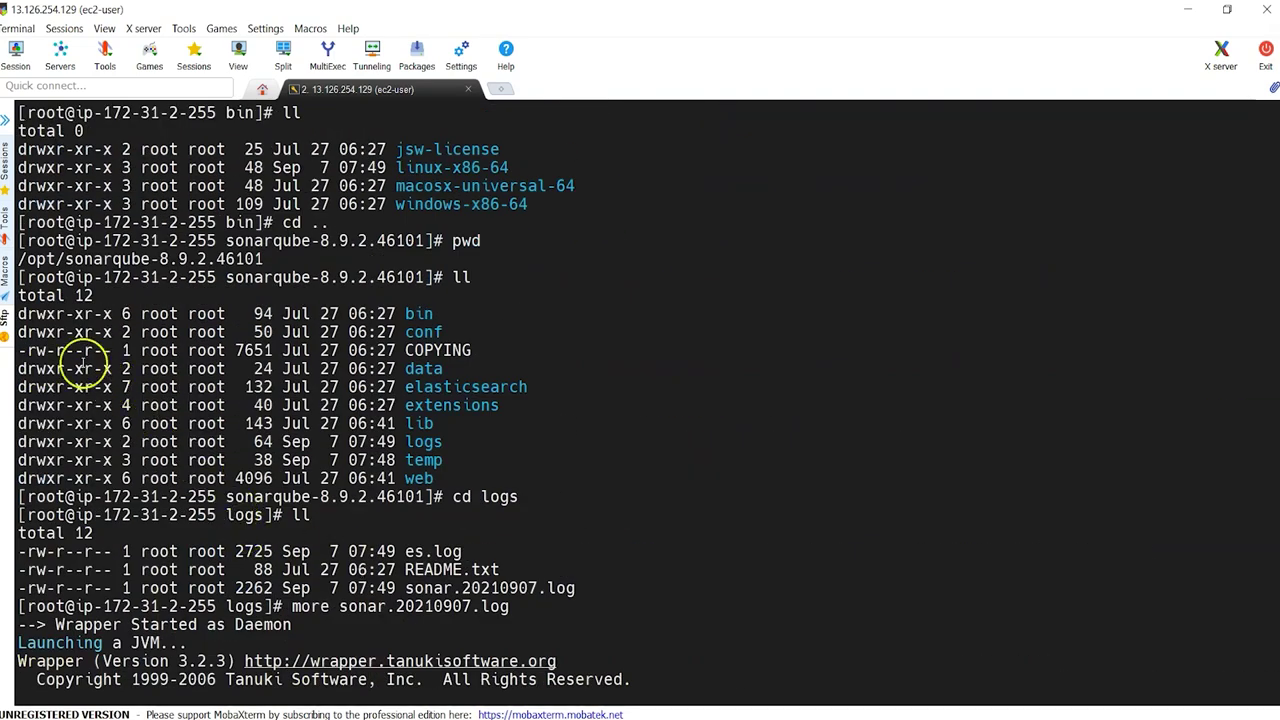
pyautogui.moveTo(55, 313); pyautogui.dragTo(447, 417)
pyautogui.scroll(-20, 458, 500)
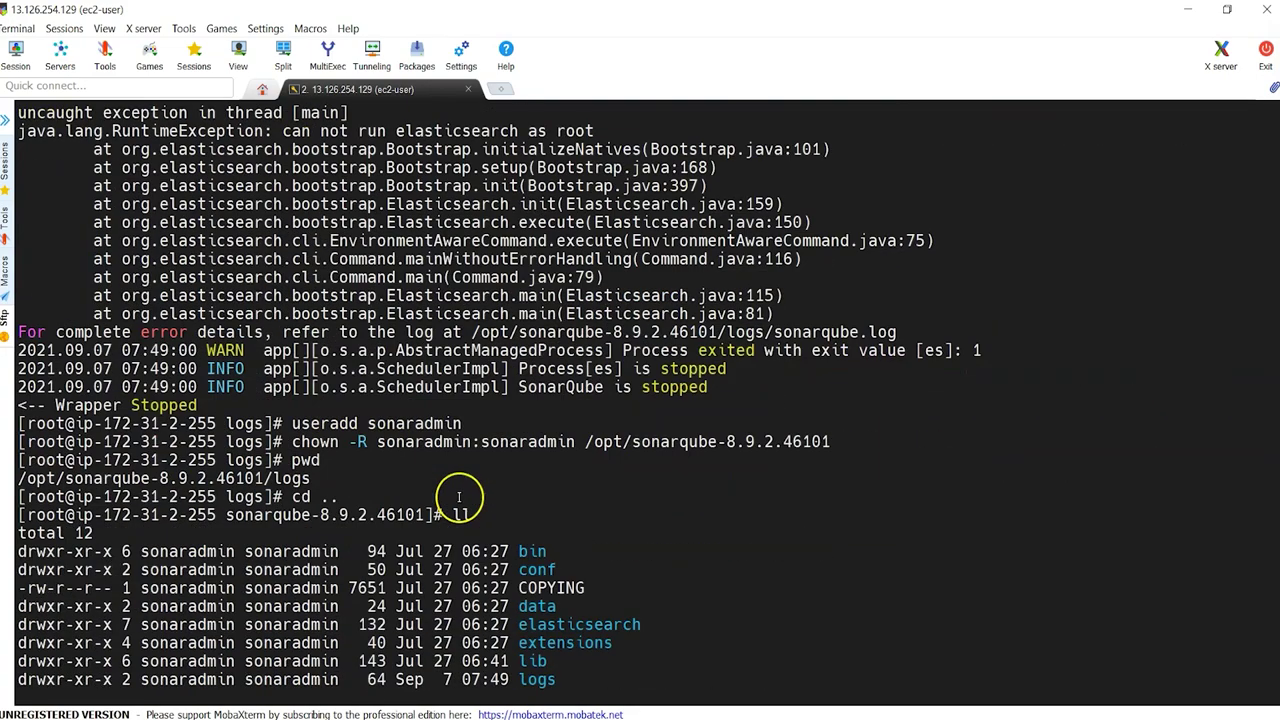
# Step: Switch to the sonaradmin user and list the /opt/sonarqube installation folder
pyautogui.write('sudo')
pyautogui.press('BackSpace')
pyautogui.press('BackSpace')
pyautogui.write('- sonarq')
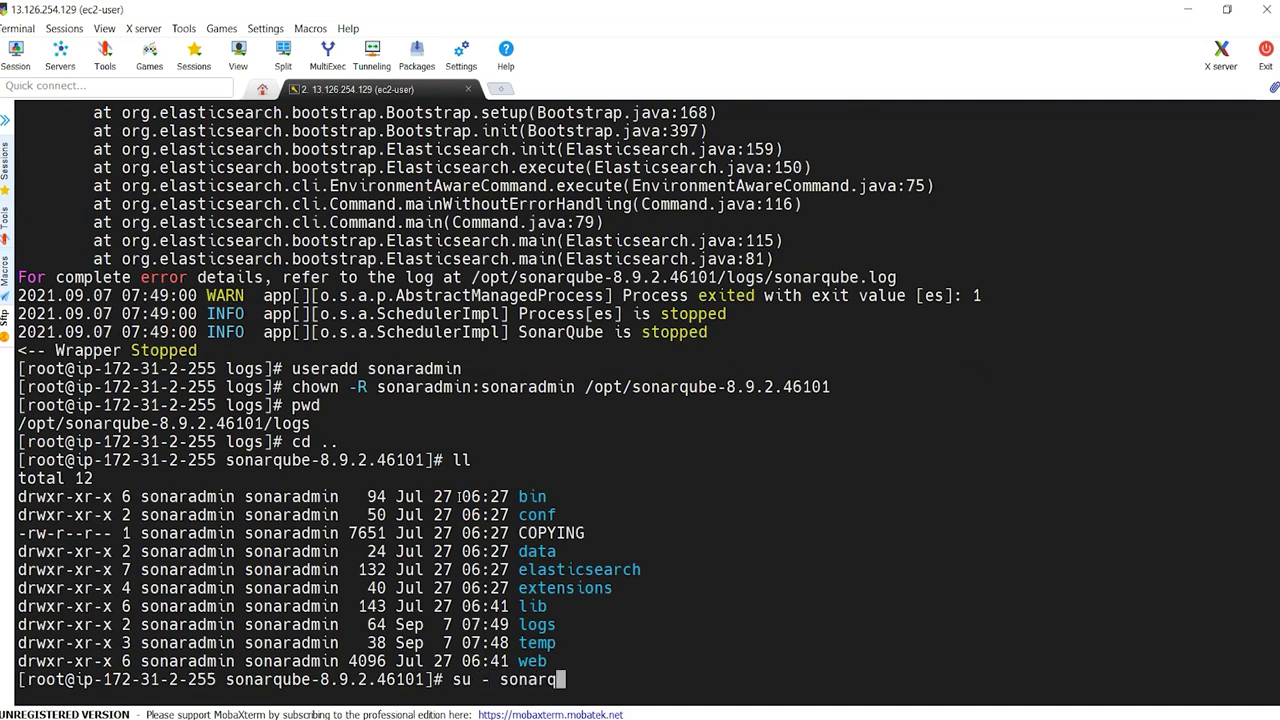
pyautogui.write('dmin')
pyautogui.press('Return')
pyautogui.write('cd /opt/so')
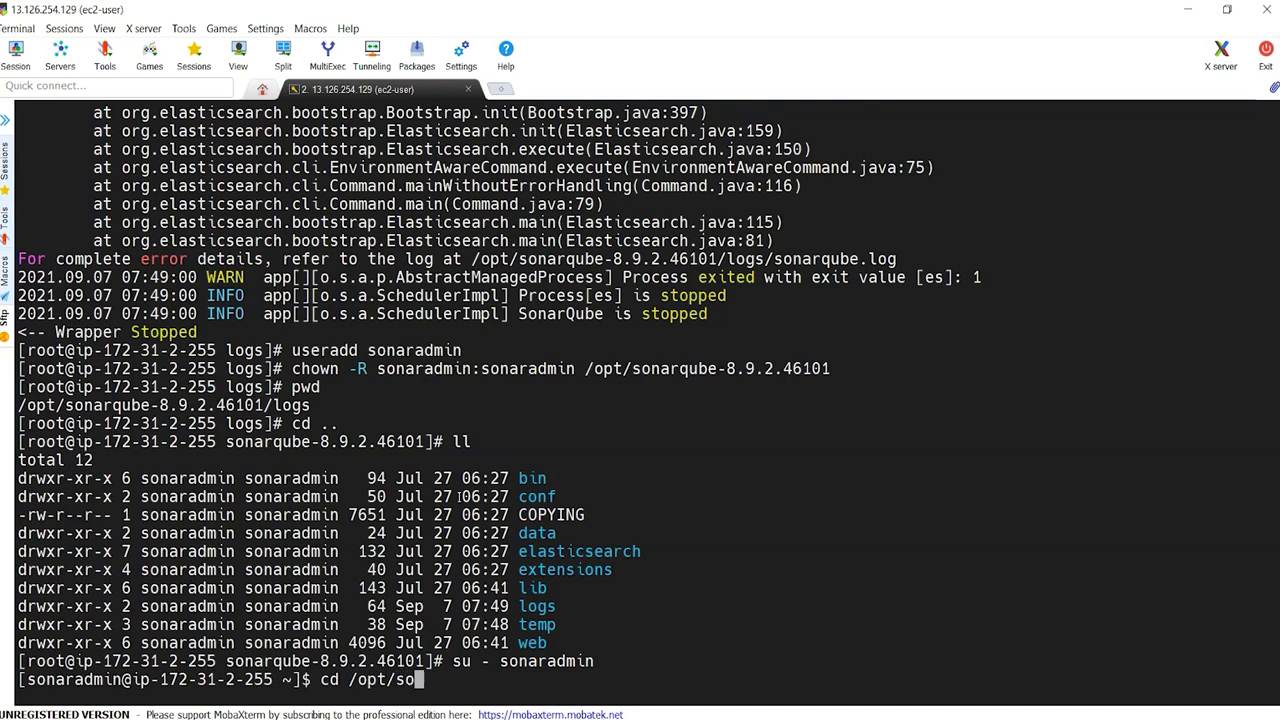
pyautogui.write('narqube-8.9.2.46101/')
pyautogui.press('Tab')
pyautogui.press('Return')
pyautogui.write('ll')
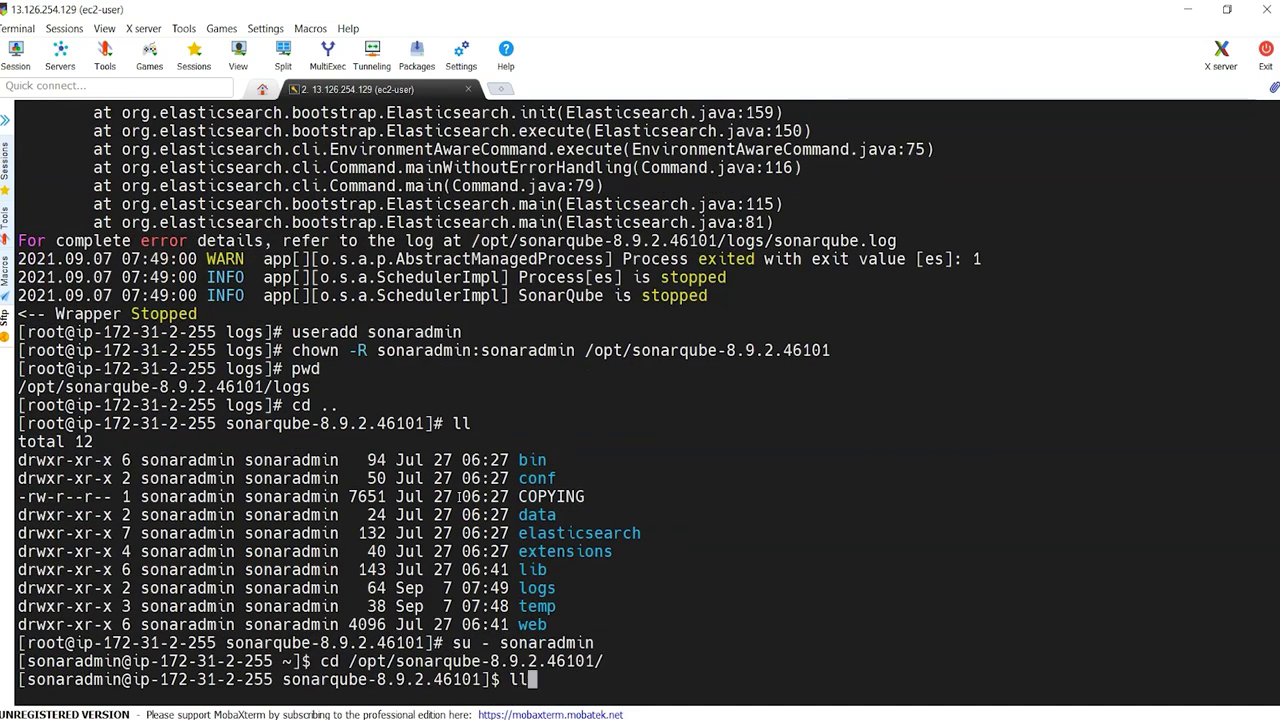
pyautogui.press('Return')
# Step: Move into bin/linux-x86-64 and list its startup scripts
pyautogui.write('cd bin/l')
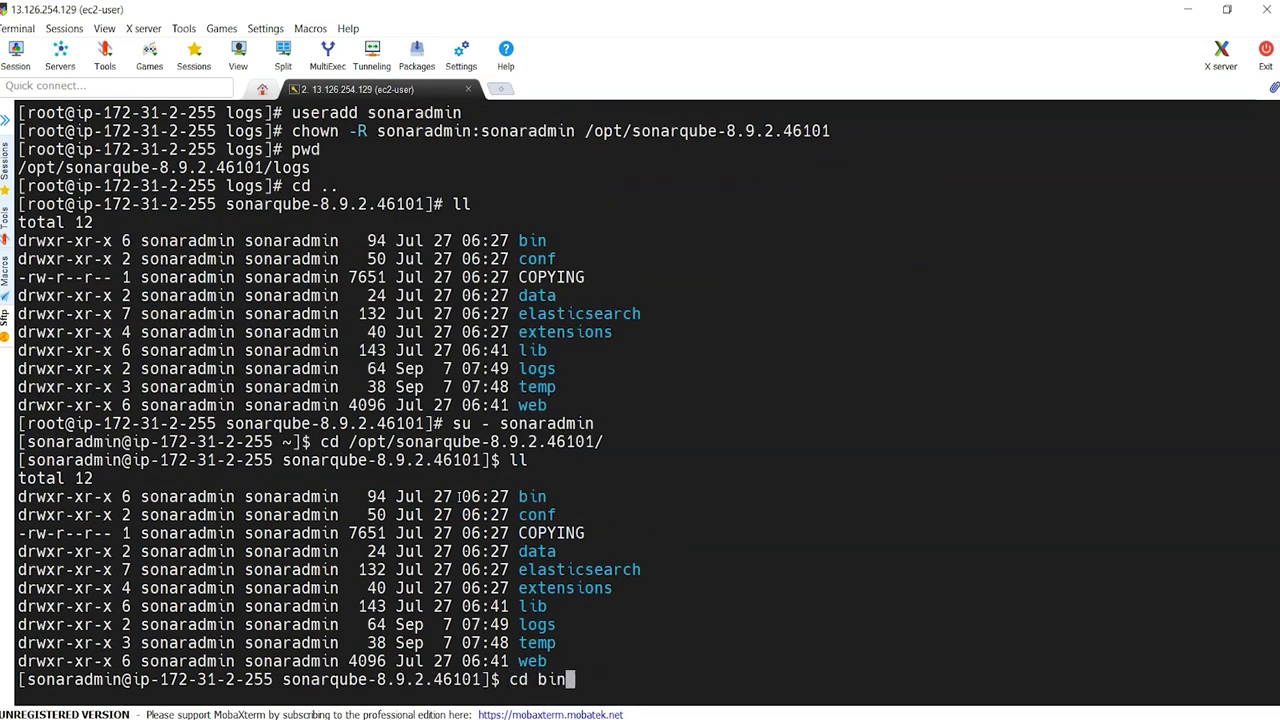
pyautogui.press('Tab')
pyautogui.press('Return')
pyautogui.write('ll')
pyautogui.press('Return')
# Step: Start SonarQube with ./sonar.sh start and confirm it is running with ./sonar.sh status
pyautogui.write('./s')
pyautogui.press('Tab')
pyautogui.write('start')
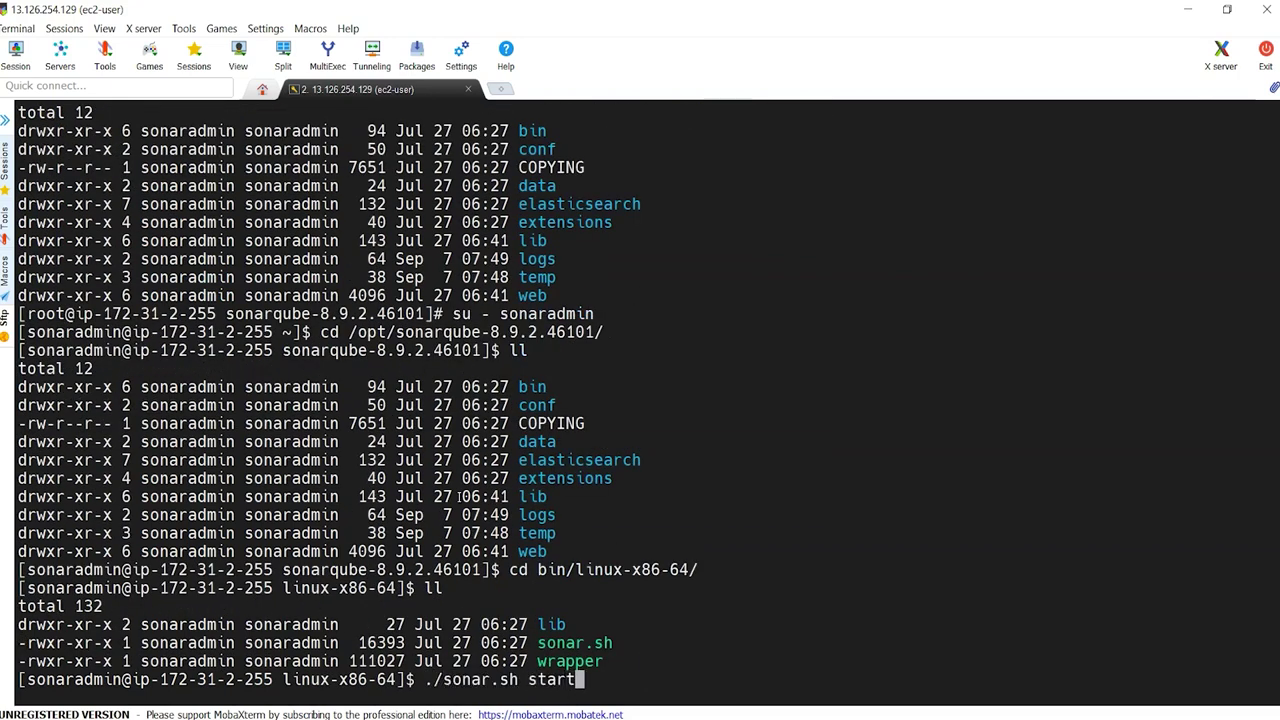
pyautogui.press('Return')
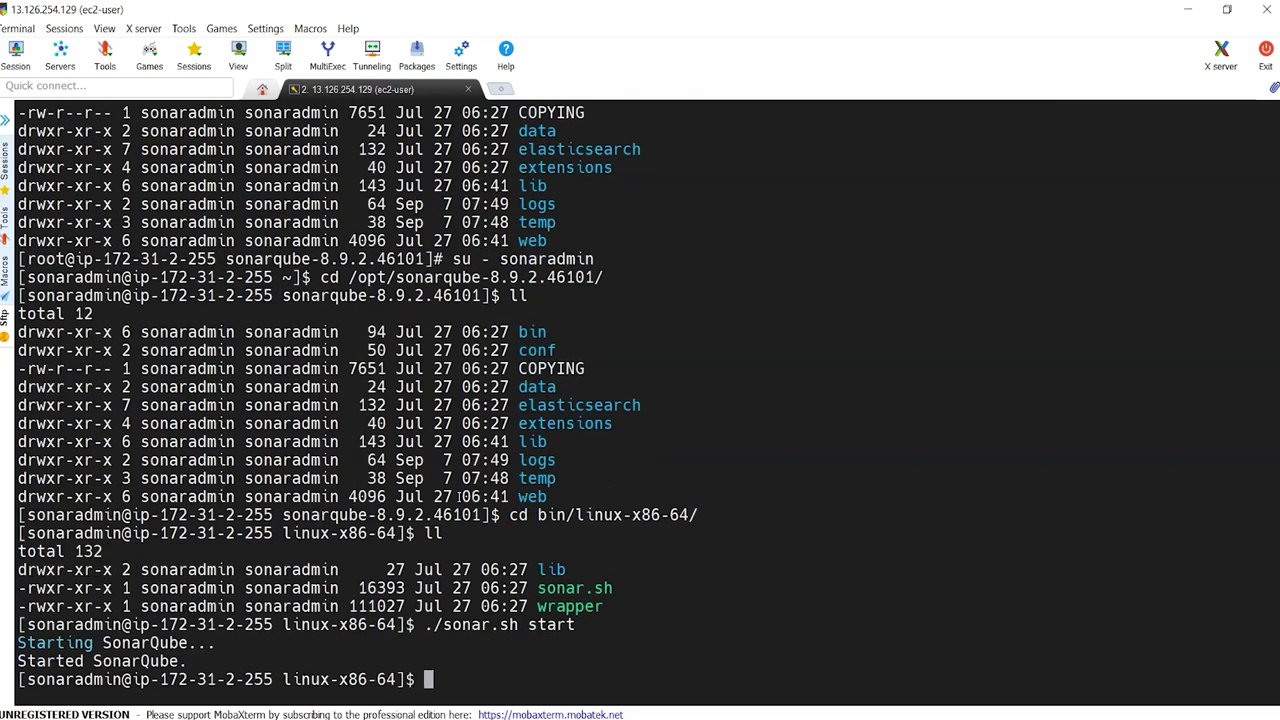
pyautogui.press('Up')
pyautogui.press('BackSpace')
pyautogui.press('BackSpace')
pyautogui.press('BackSpace')
pyautogui.press('BackSpace')
pyautogui.write('tatus')
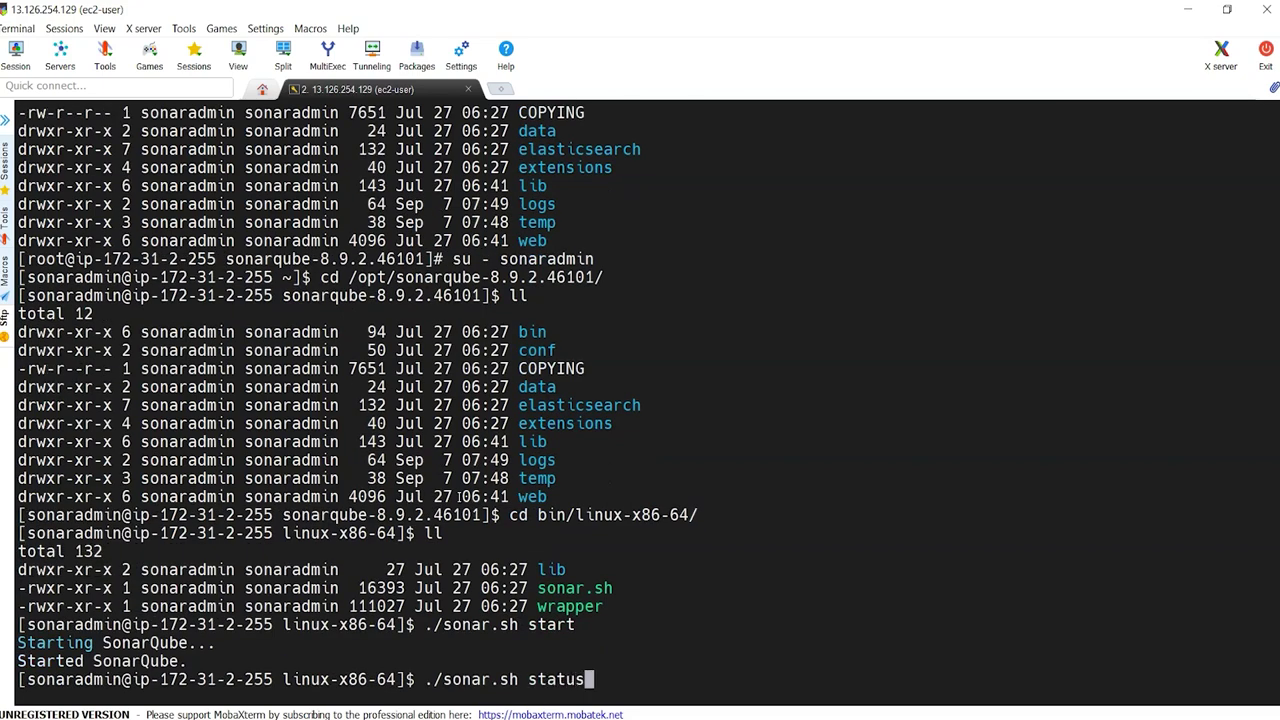
pyautogui.press('Return')
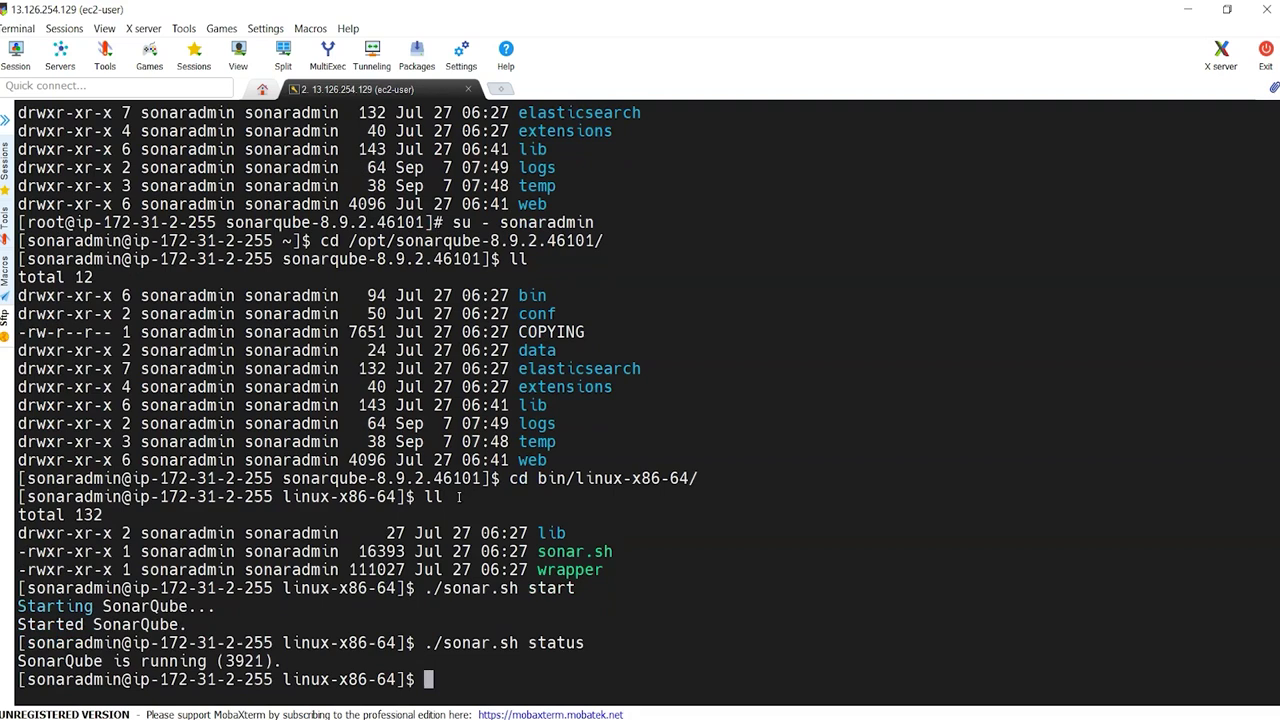
# Step: Run netstat -tulpn and highlight the java listener on port 9000
pyautogui.write('netsat')
pyautogui.press('BackSpace')
pyautogui.press('BackSpace')
pyautogui.press('BackSpace')
pyautogui.press('BackSpace')
pyautogui.write('stat - tulp')
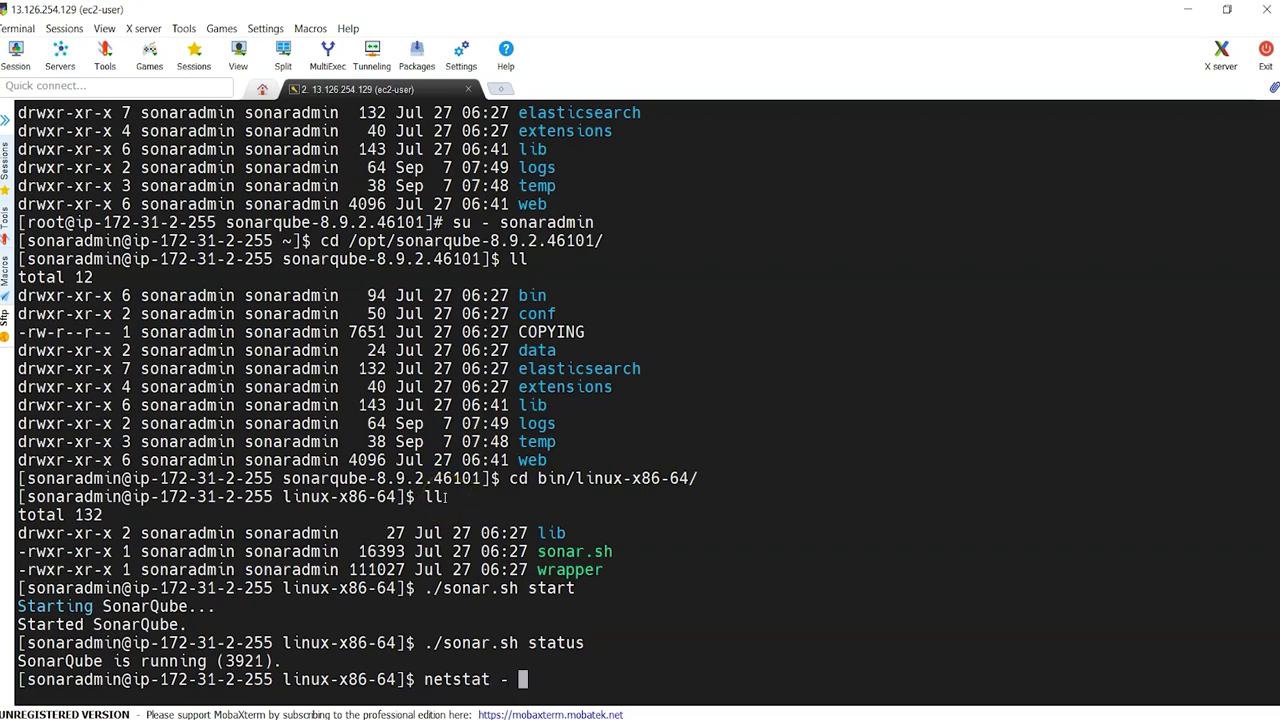
pyautogui.press('Return')
pyautogui.write('netstat -tulpn')
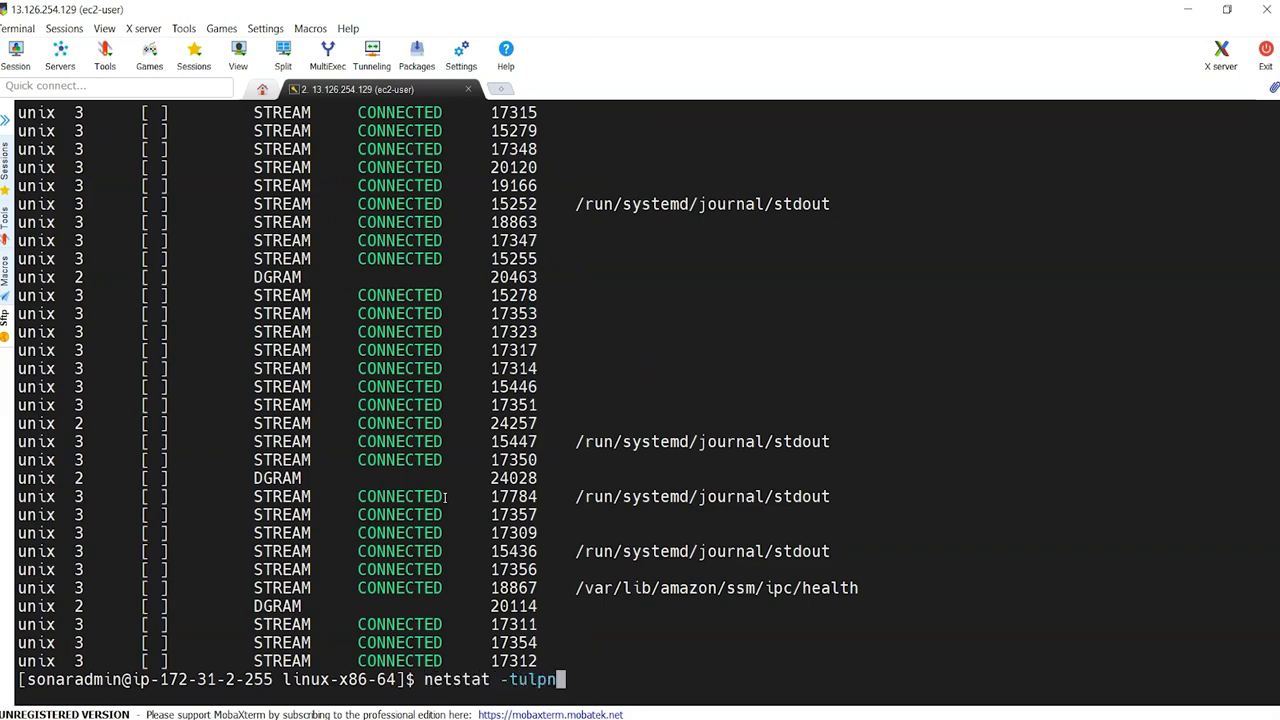
pyautogui.press('Return')
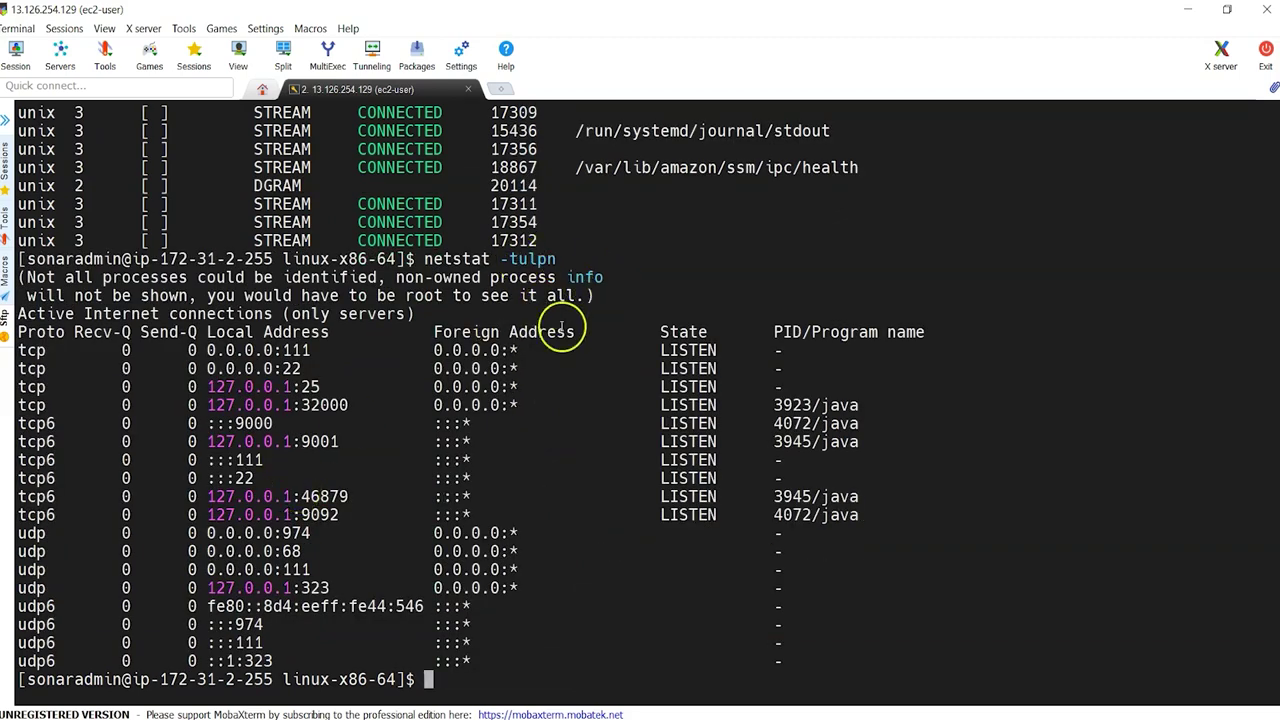
pyautogui.moveTo(203, 424); pyautogui.dragTo(876, 438)
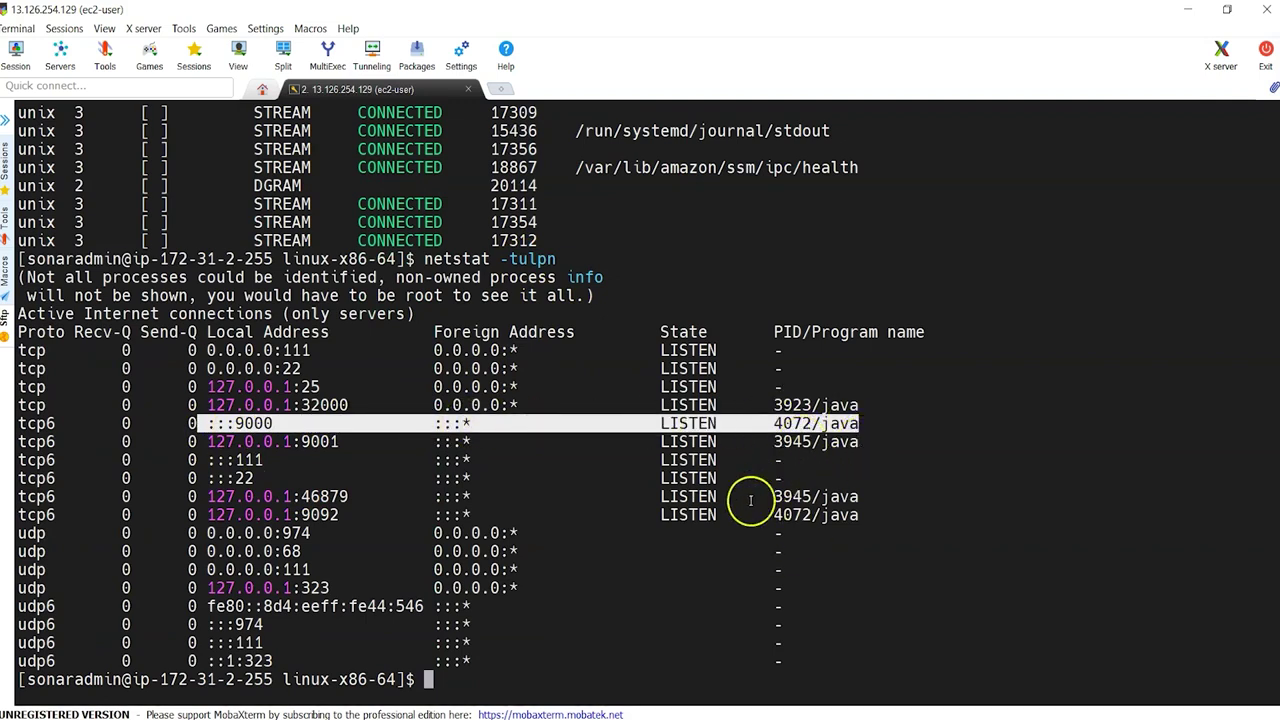
# Step: Copy the server's public IP from EC2 and browse to 13.126.254.129:9000
pyautogui.click(653, 710)
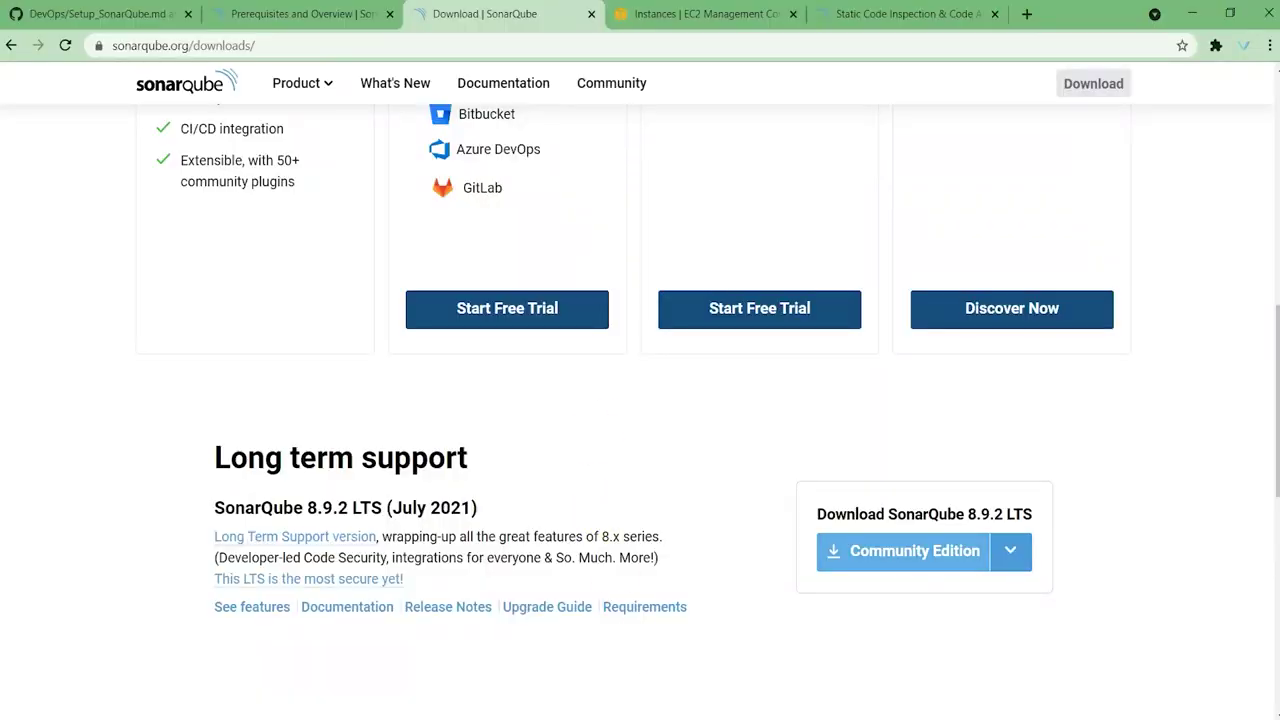
pyautogui.click(700, 14)
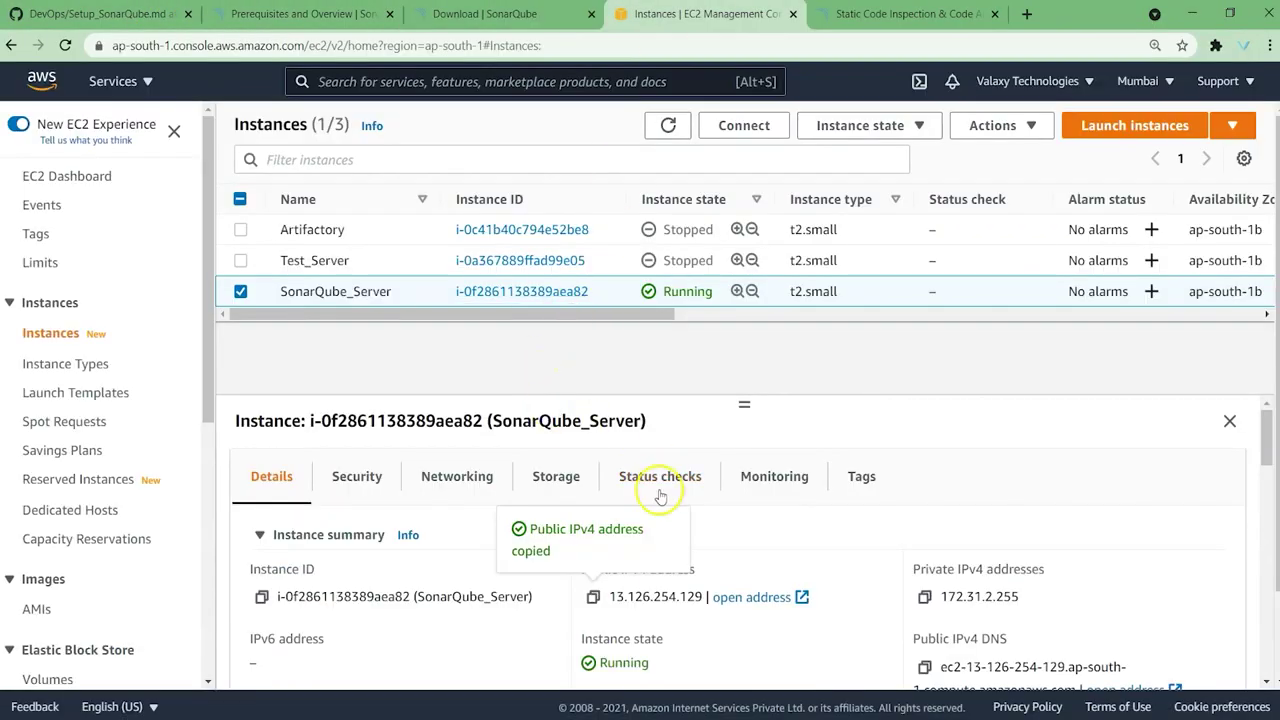
pyautogui.click(913, 14)
pyautogui.click(823, 50)
pyautogui.write('13.126.254.129')
pyautogui.write(':900')
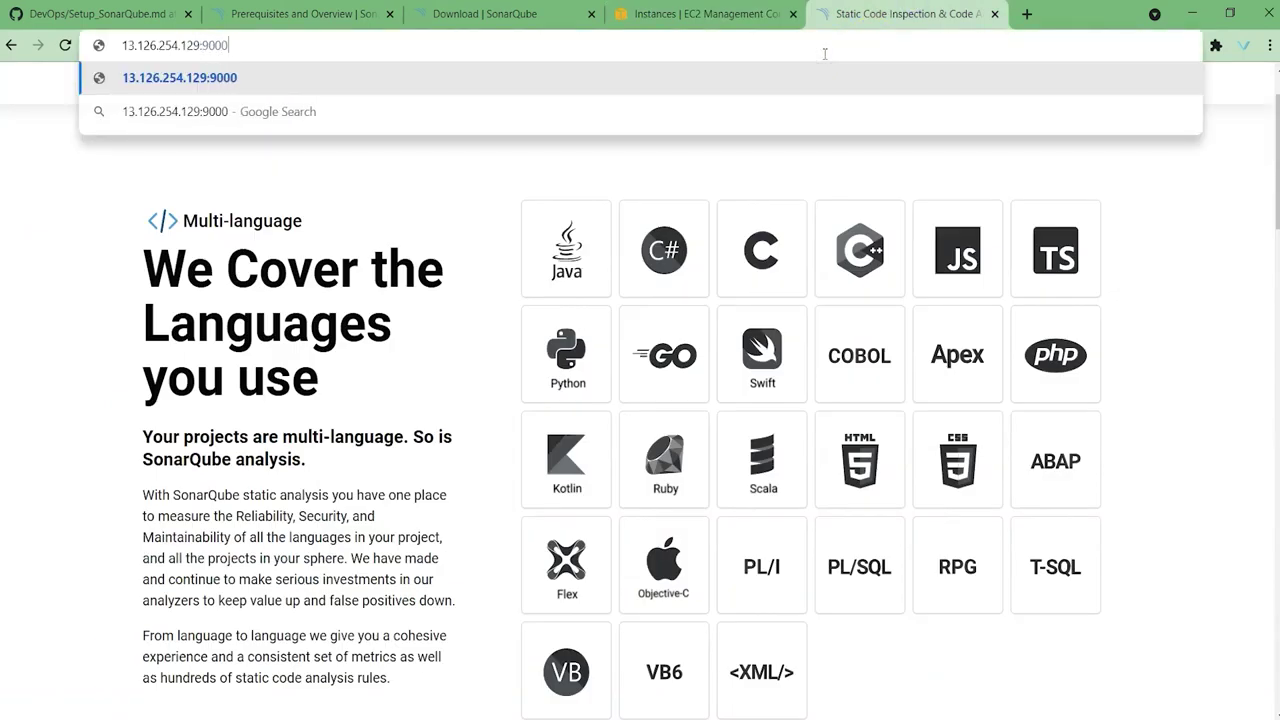
pyautogui.write('0')
pyautogui.press('Return')
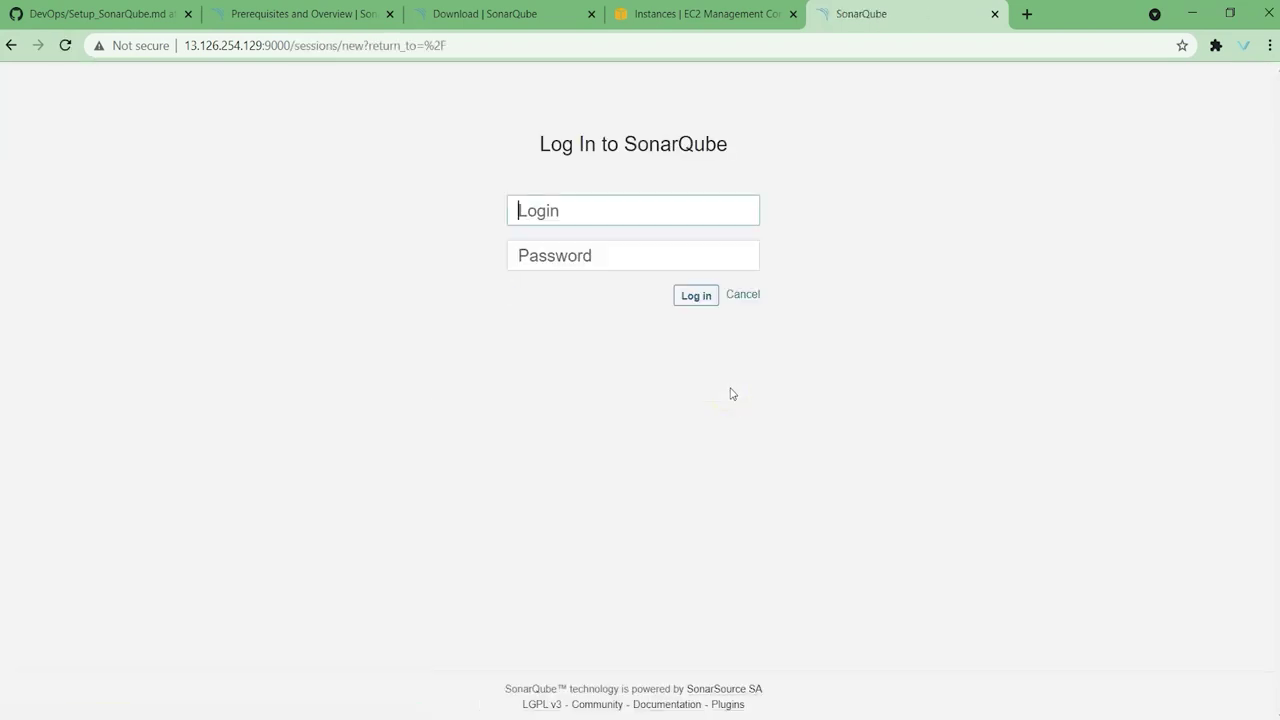
# Step: Log into SonarQube with the default administrator credentials
pyautogui.write('admin')
pyautogui.press('Tab')
pyautogui.write('admin')
pyautogui.press('Return')
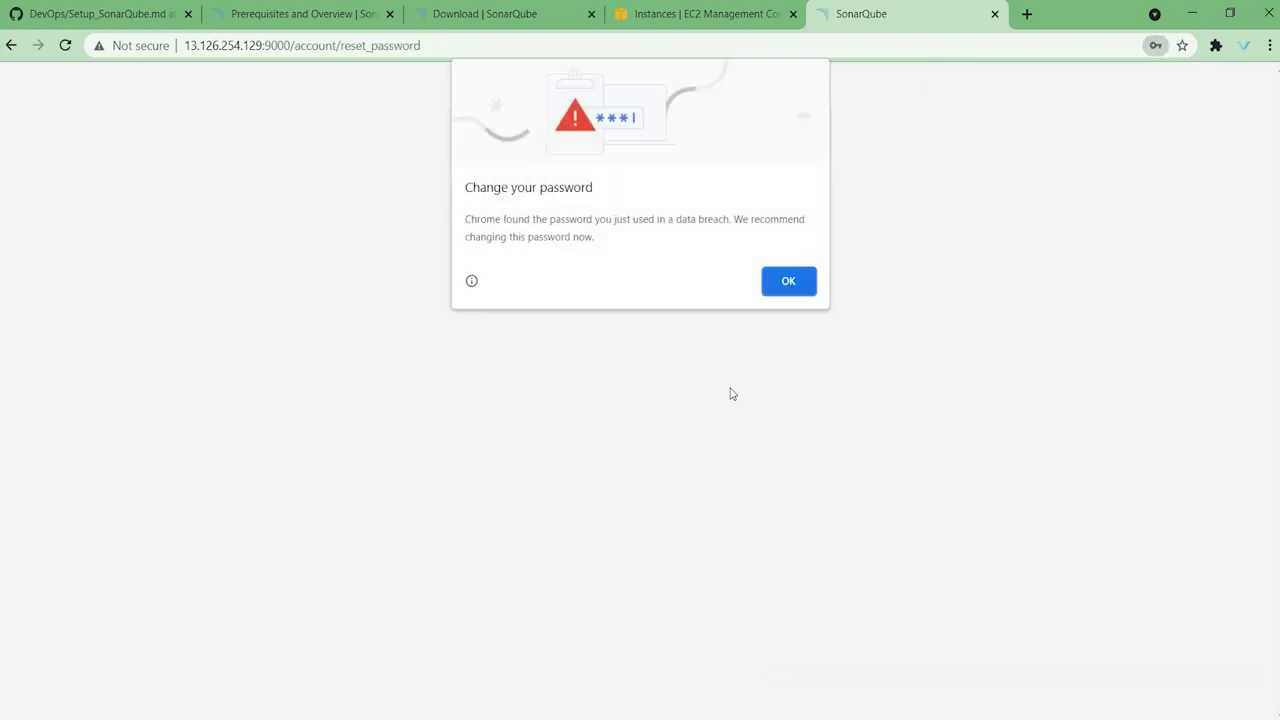
# Step: Replace the default admin password with a new one, declining the browser's save prompts
pyautogui.click(788, 281)
pyautogui.click(588, 381)
pyautogui.write('admi')
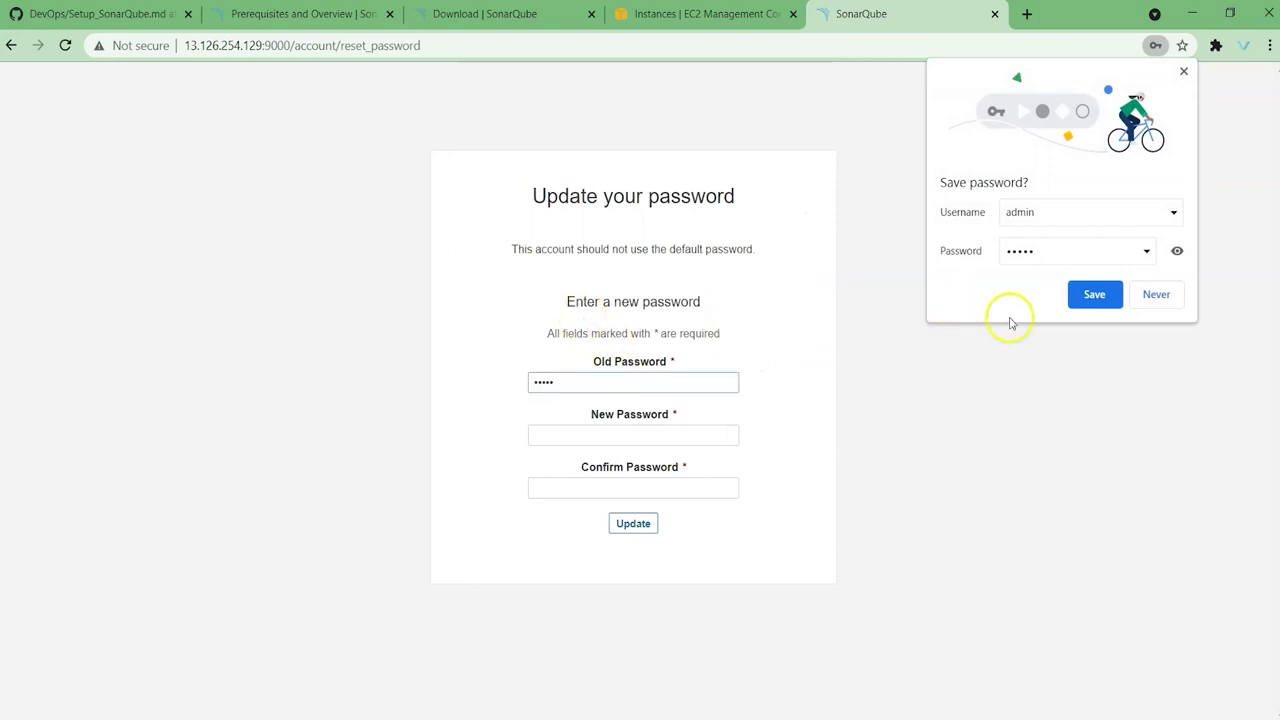
pyautogui.click(1162, 290)
pyautogui.click(603, 429)
pyautogui.write('•••••••••')
pyautogui.press('Tab')
pyautogui.write('•••••••••')
pyautogui.press('Return')
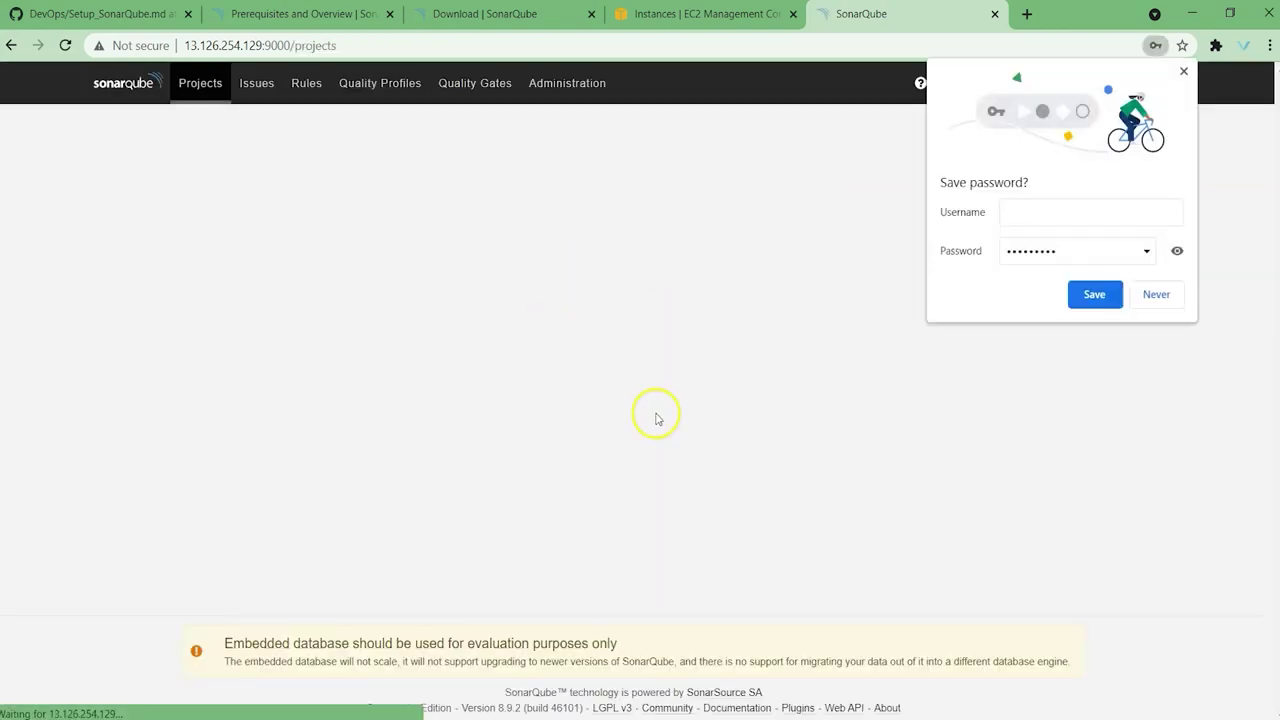
pyautogui.click(1184, 73)
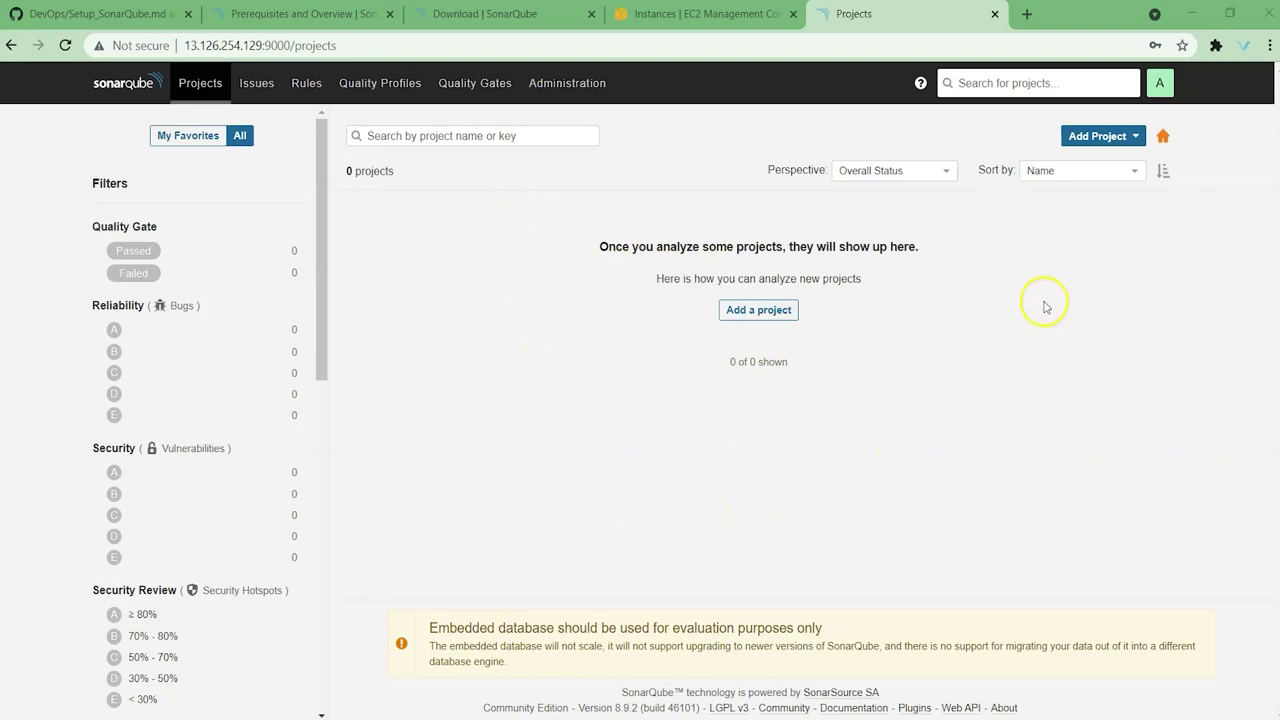
# Step: Manually create a project with the key maven-project and set it up
pyautogui.click(758, 310)
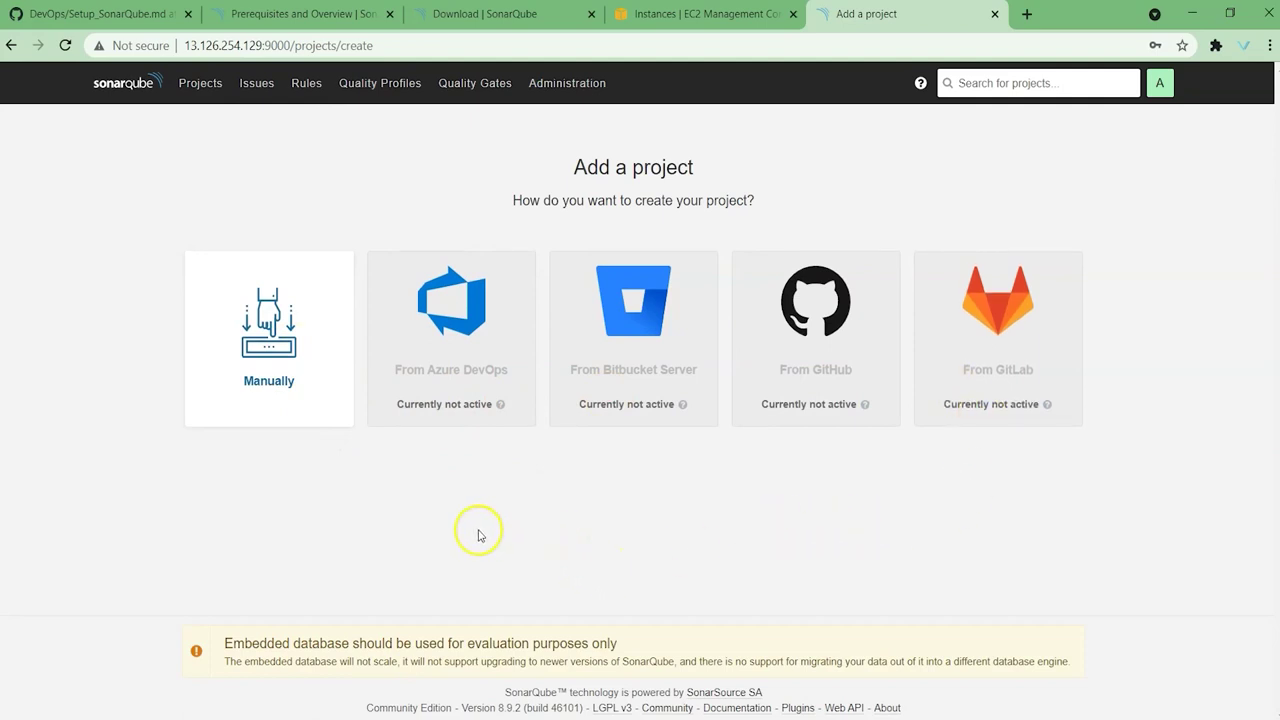
pyautogui.click(285, 377)
pyautogui.click(138, 235)
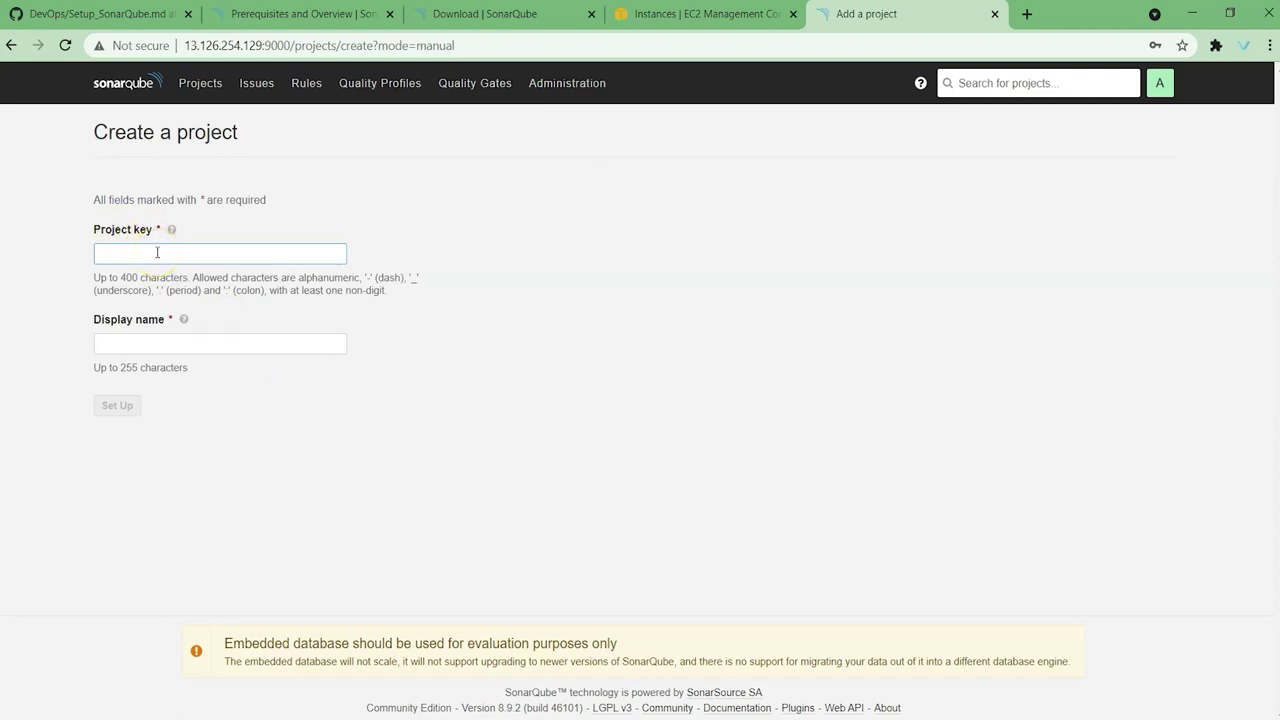
pyautogui.write('mavne')
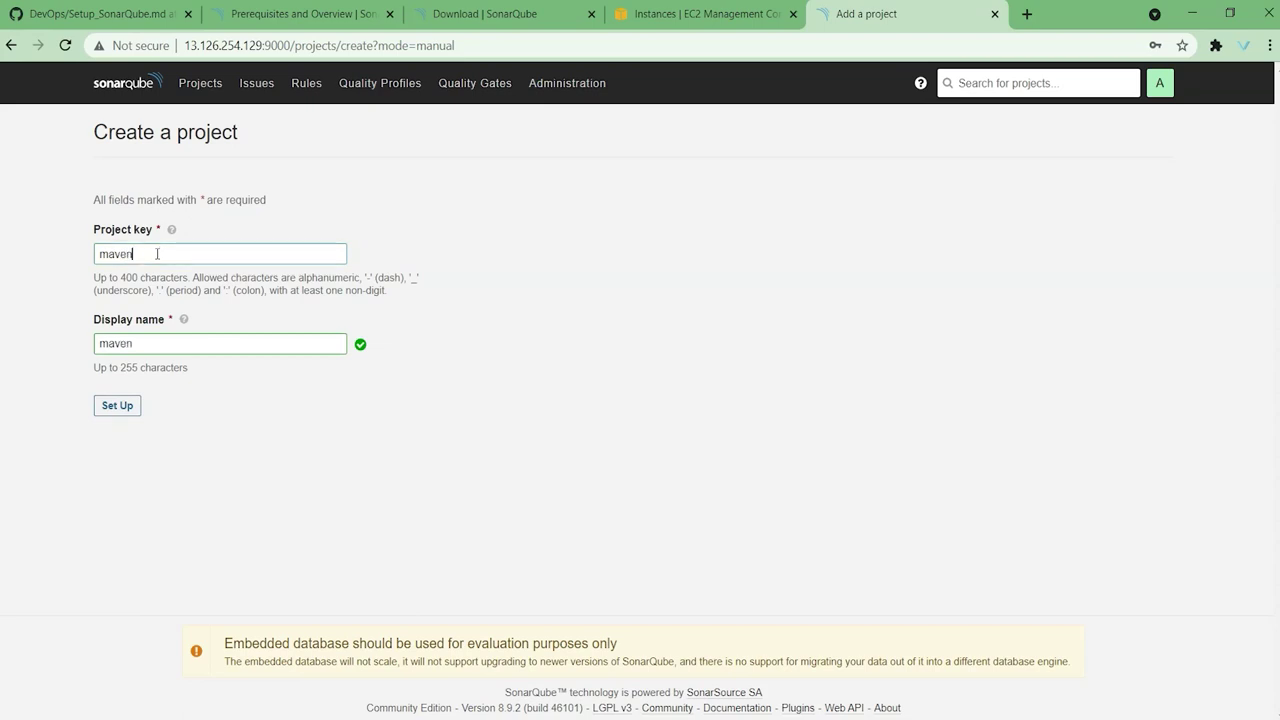
pyautogui.write('-project')
pyautogui.click(117, 406)
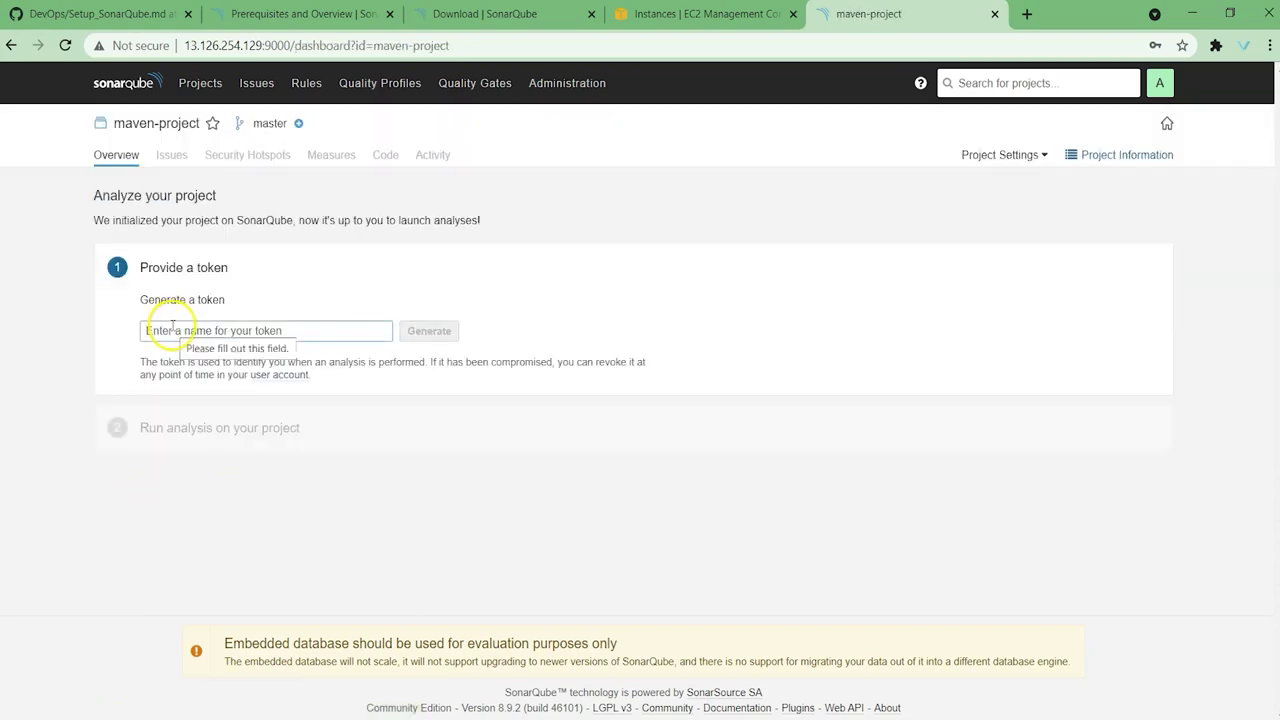
# Step: Generate a maven-project analysis token, select its value, and continue
pyautogui.click(185, 336)
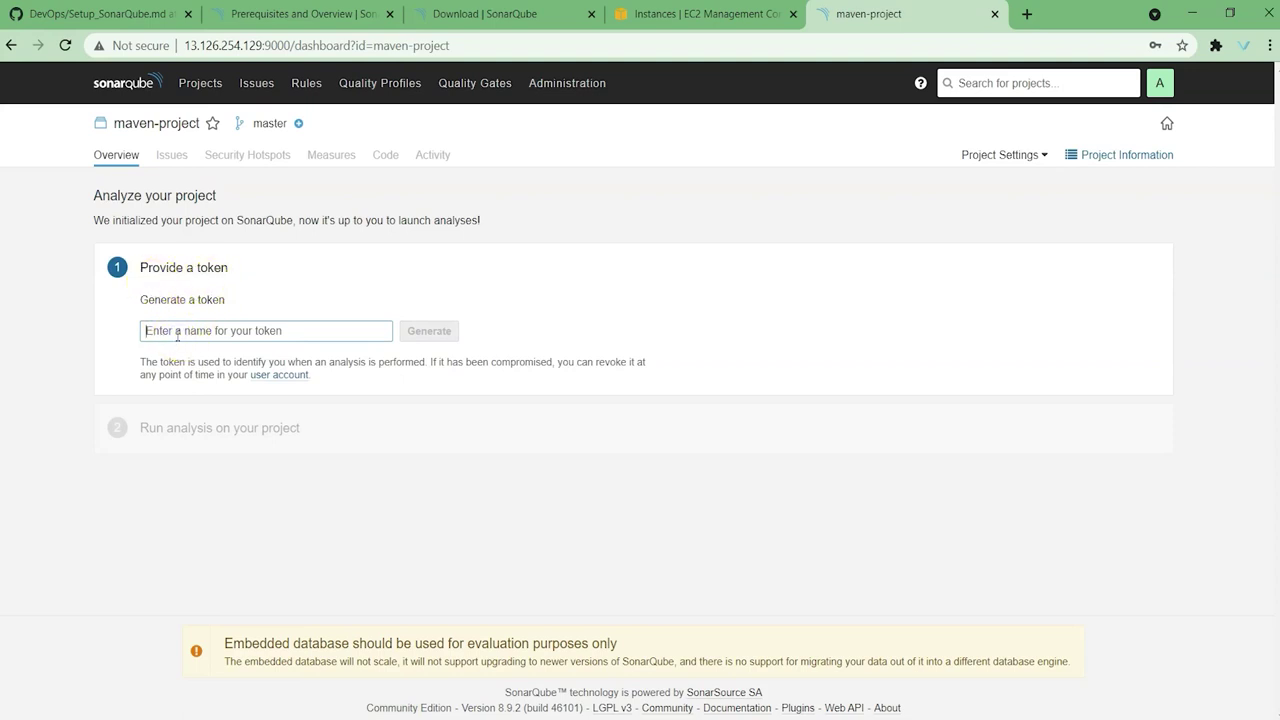
pyautogui.write('maven-project')
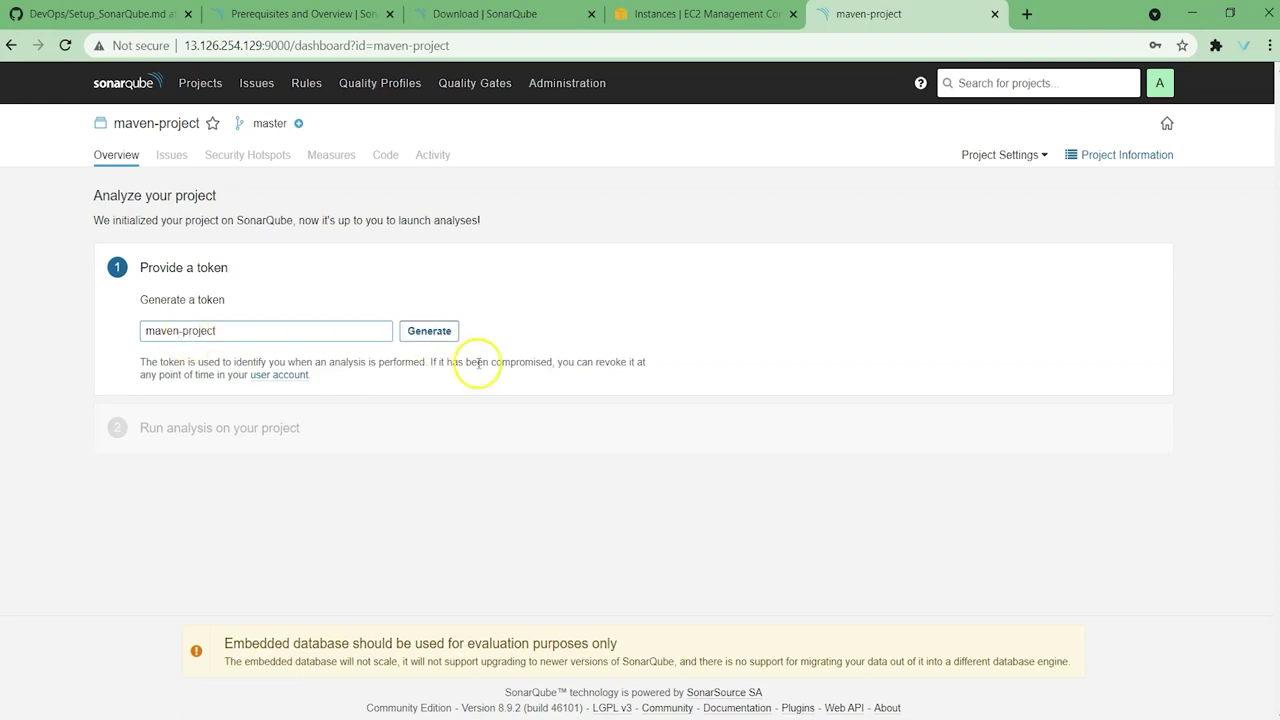
pyautogui.click(429, 330)
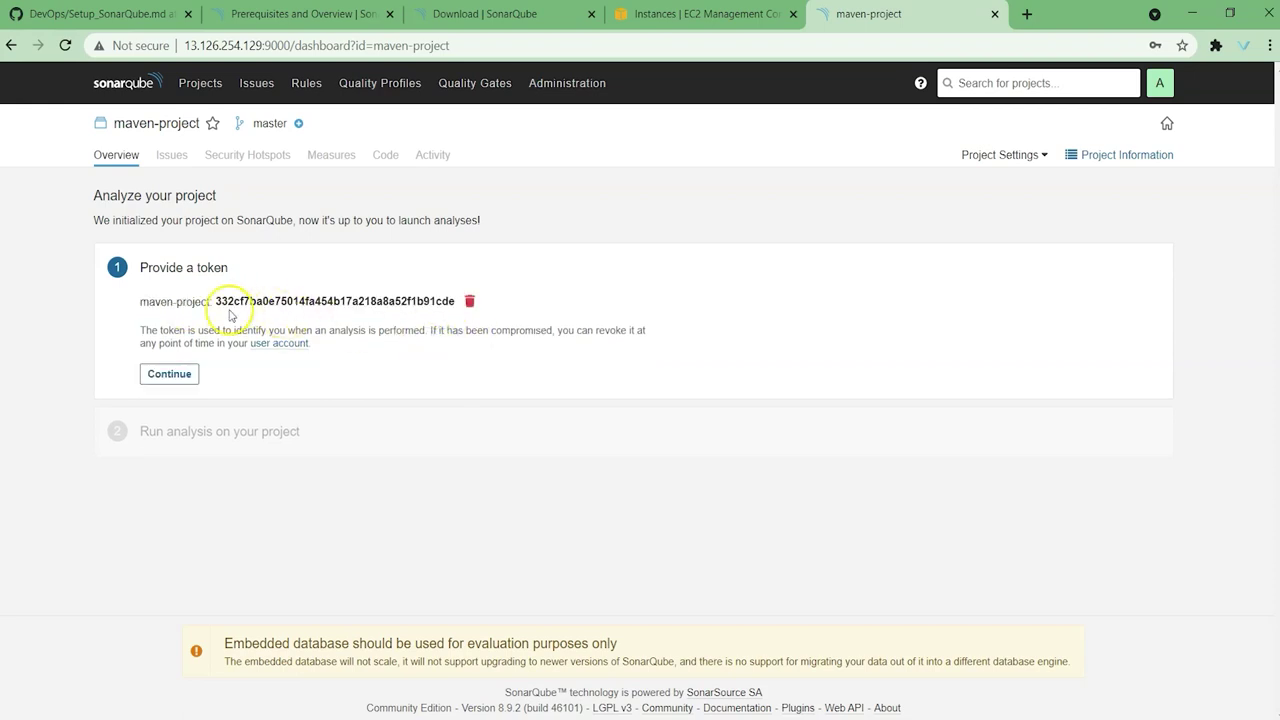
pyautogui.moveTo(211, 302); pyautogui.dragTo(447, 304)
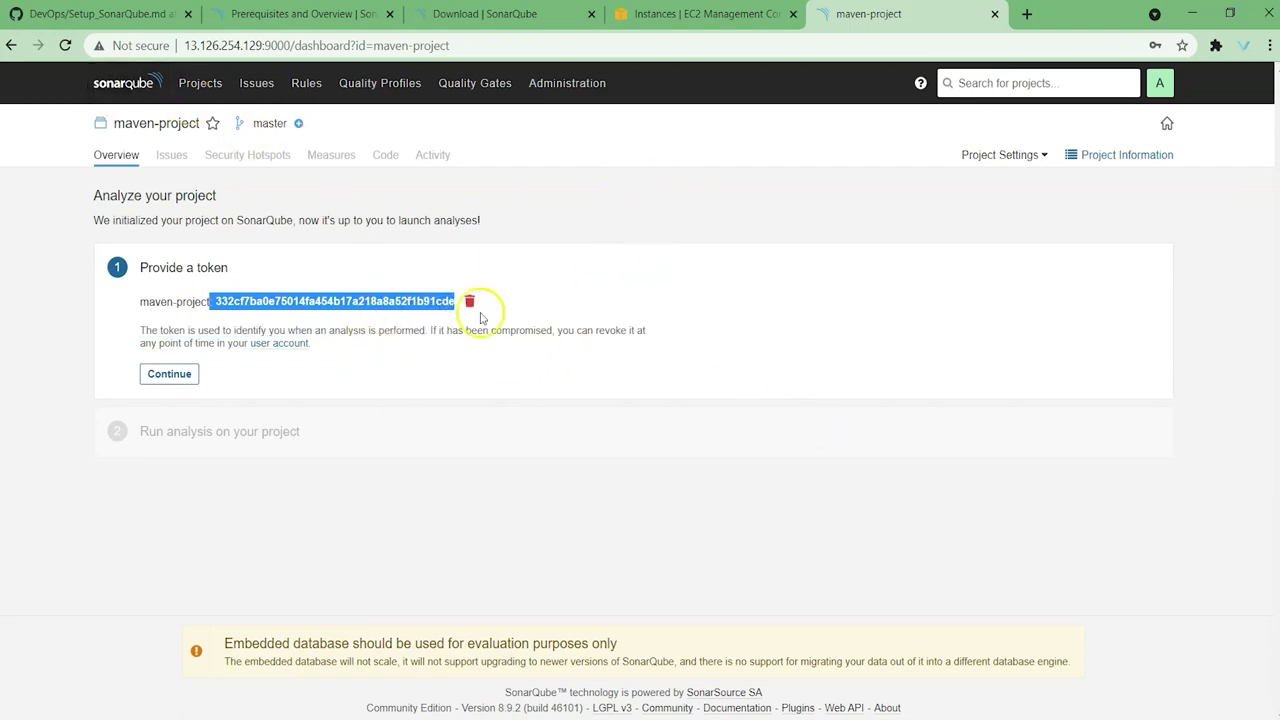
pyautogui.doubleClick(330, 299)
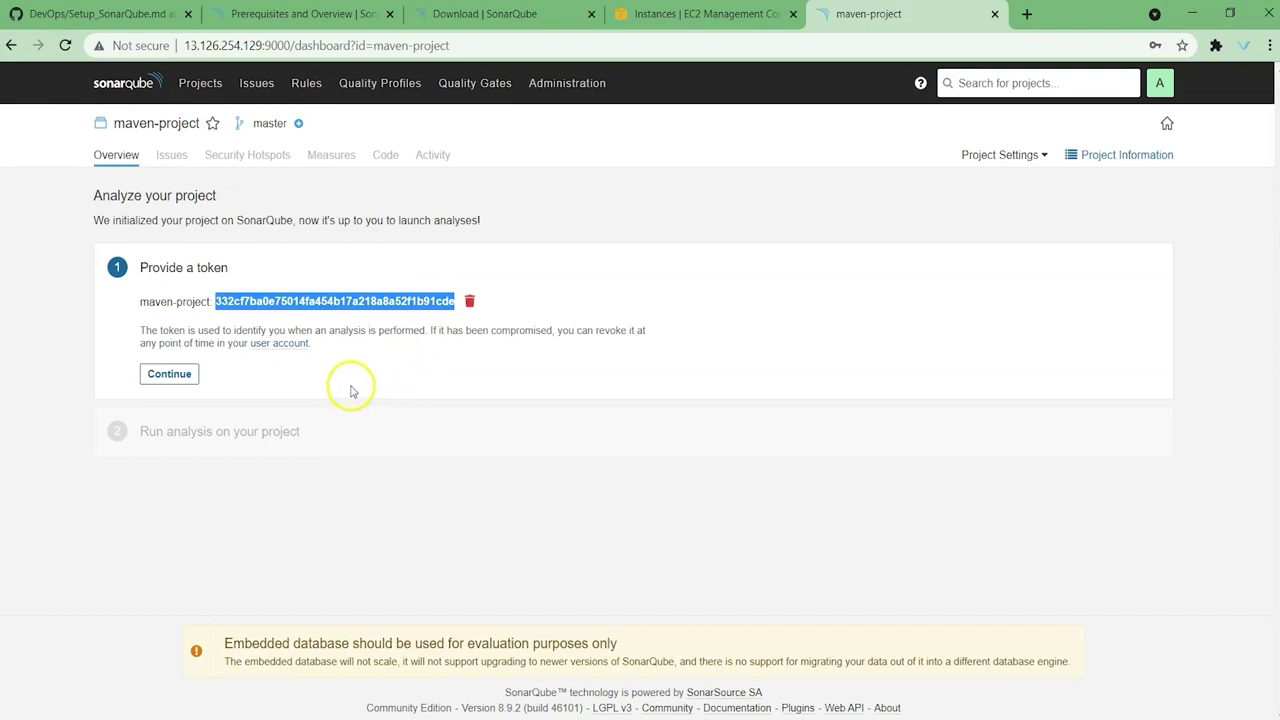
pyautogui.click(167, 375)
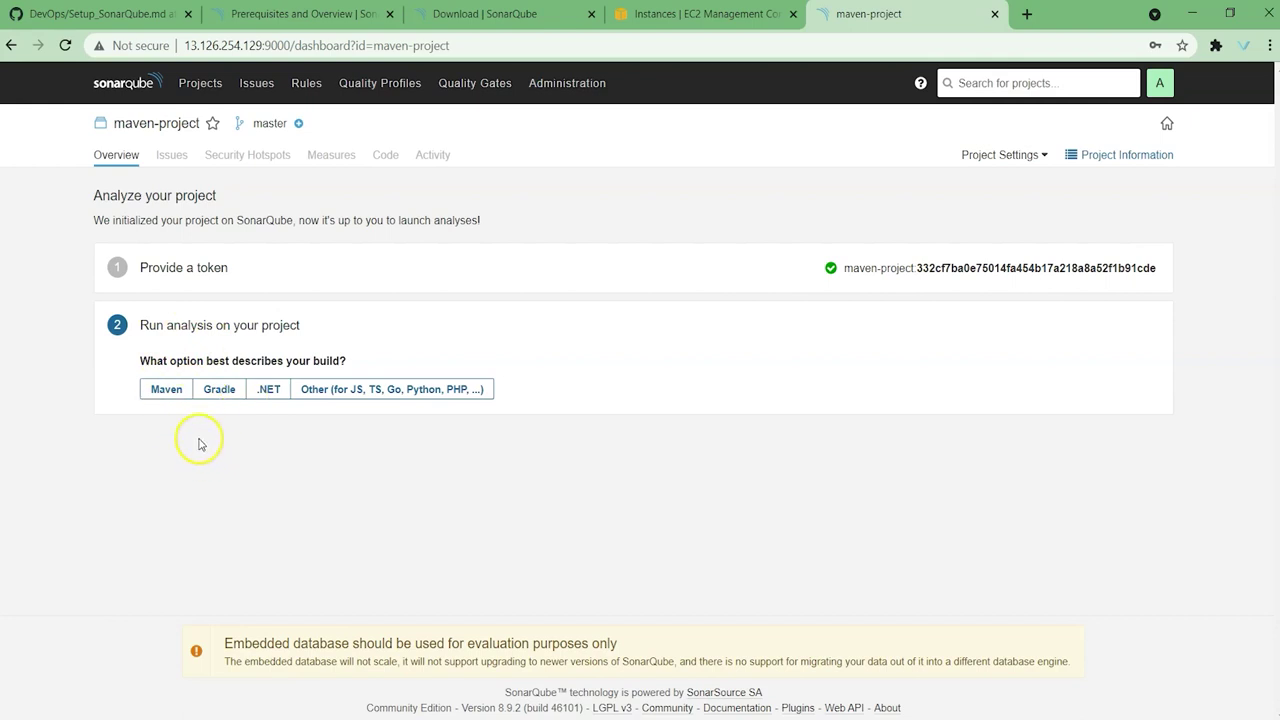
# Step: Choose Maven and highlight the mvn sonar:sonar command's host URL and login token
pyautogui.click(170, 392)
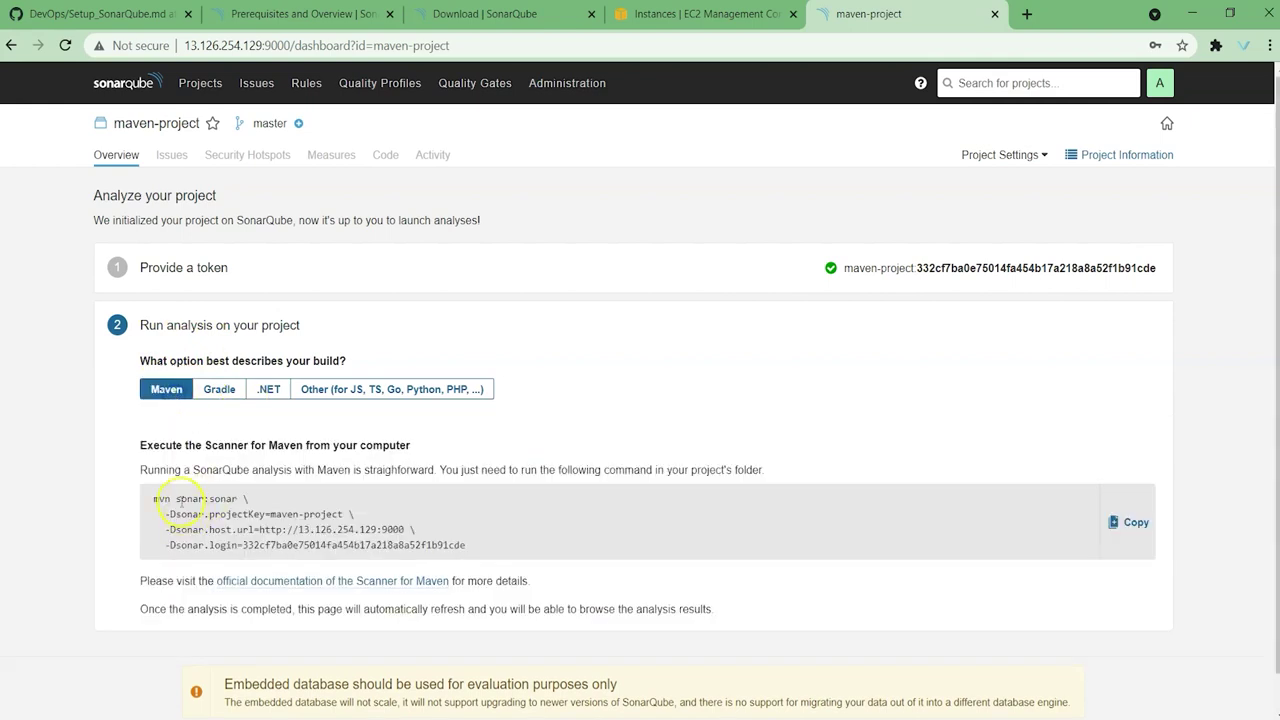
pyautogui.moveTo(158, 499); pyautogui.dragTo(451, 545)
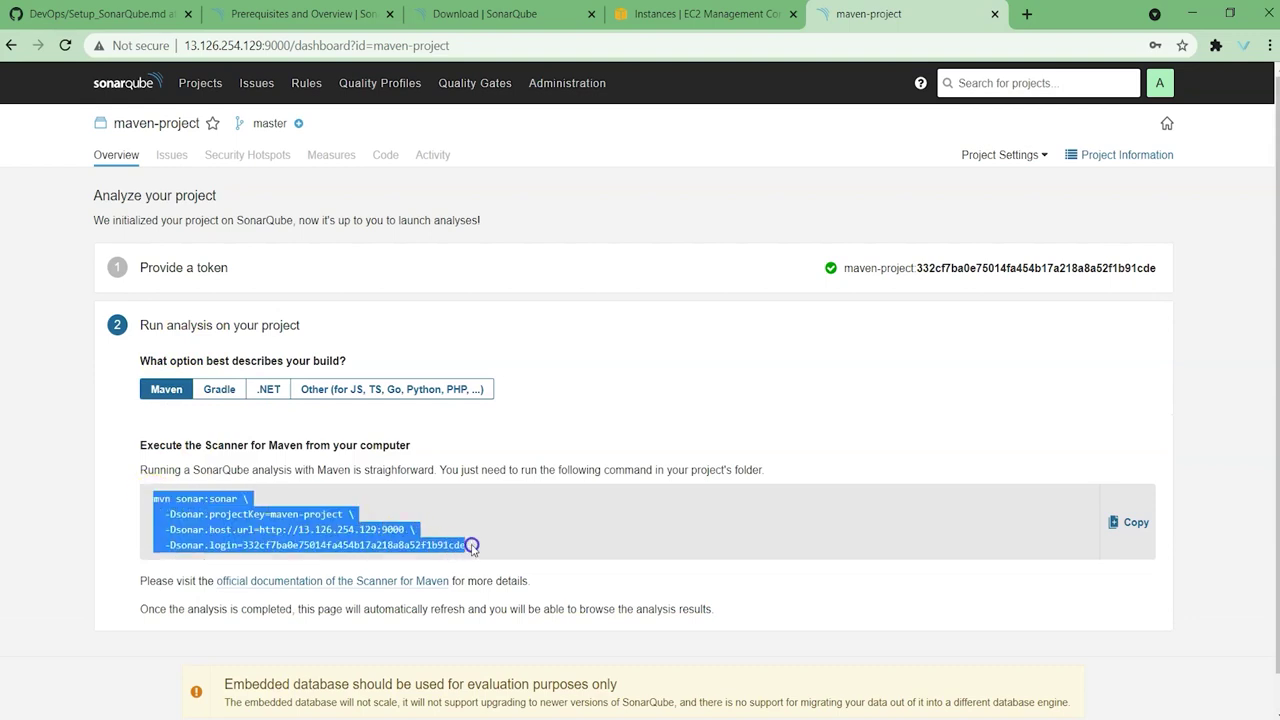
pyautogui.click(173, 494)
pyautogui.moveTo(151, 502); pyautogui.dragTo(488, 543)
pyautogui.click(240, 520)
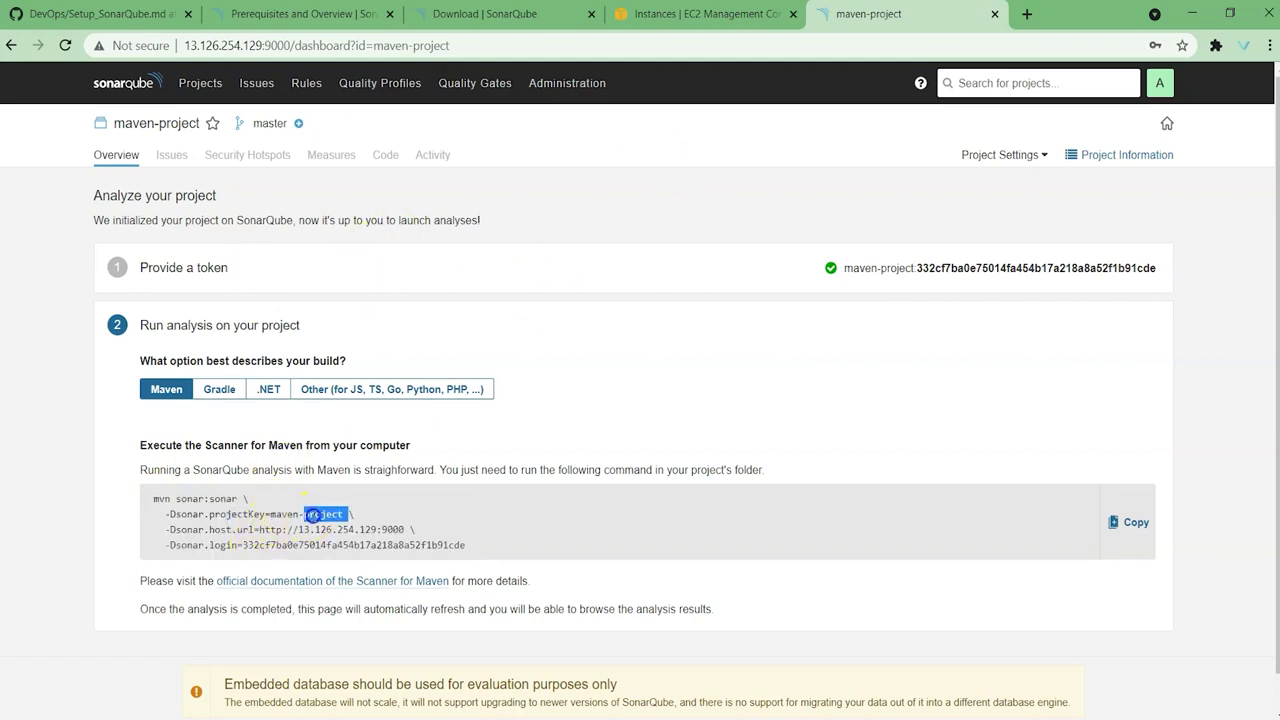
pyautogui.moveTo(252, 530); pyautogui.dragTo(388, 530)
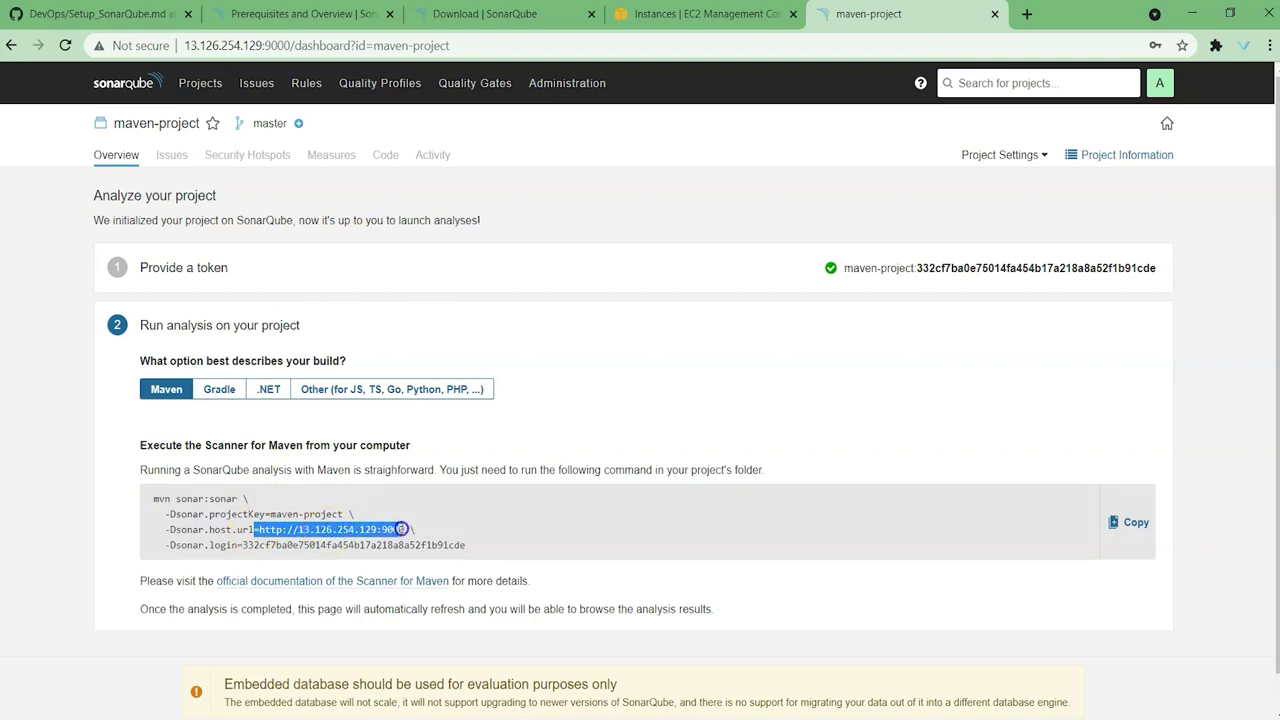
pyautogui.moveTo(242, 545); pyautogui.dragTo(444, 544)
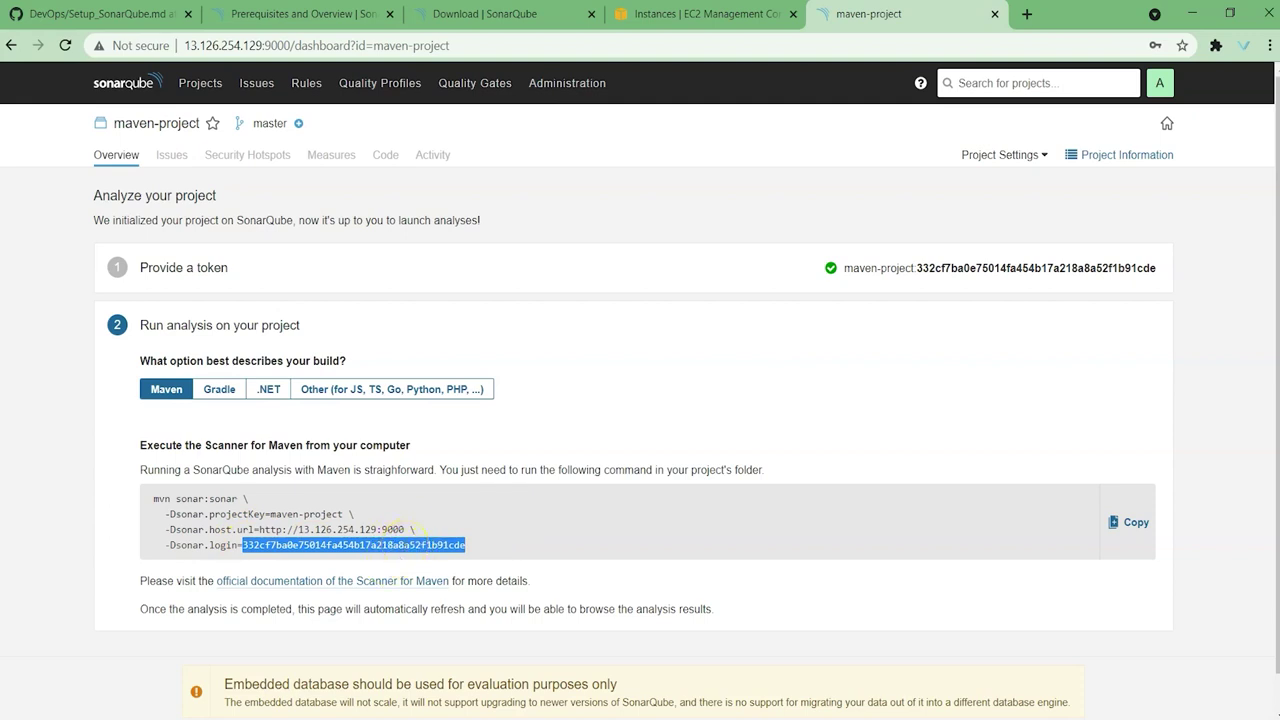
# Step: Visit Projects and Issues, then open the Rules page showing 2,492 rules
pyautogui.click(221, 88)
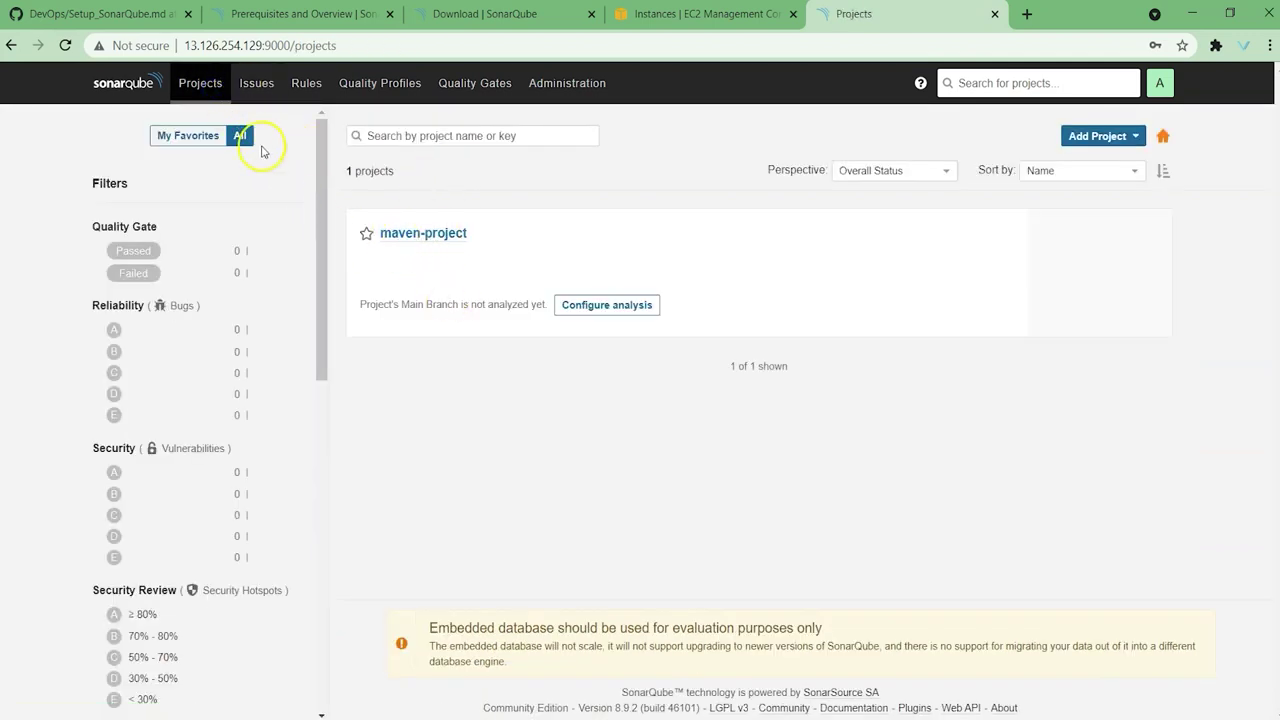
pyautogui.click(264, 92)
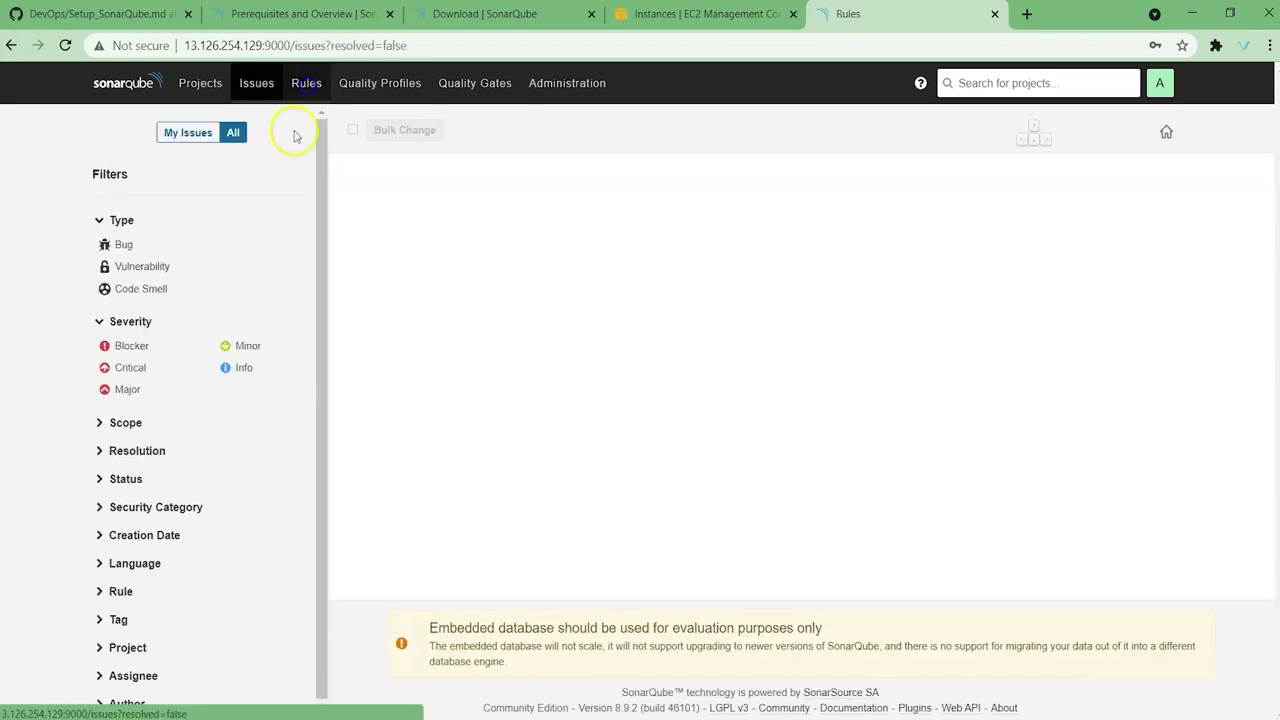
pyautogui.click(306, 90)
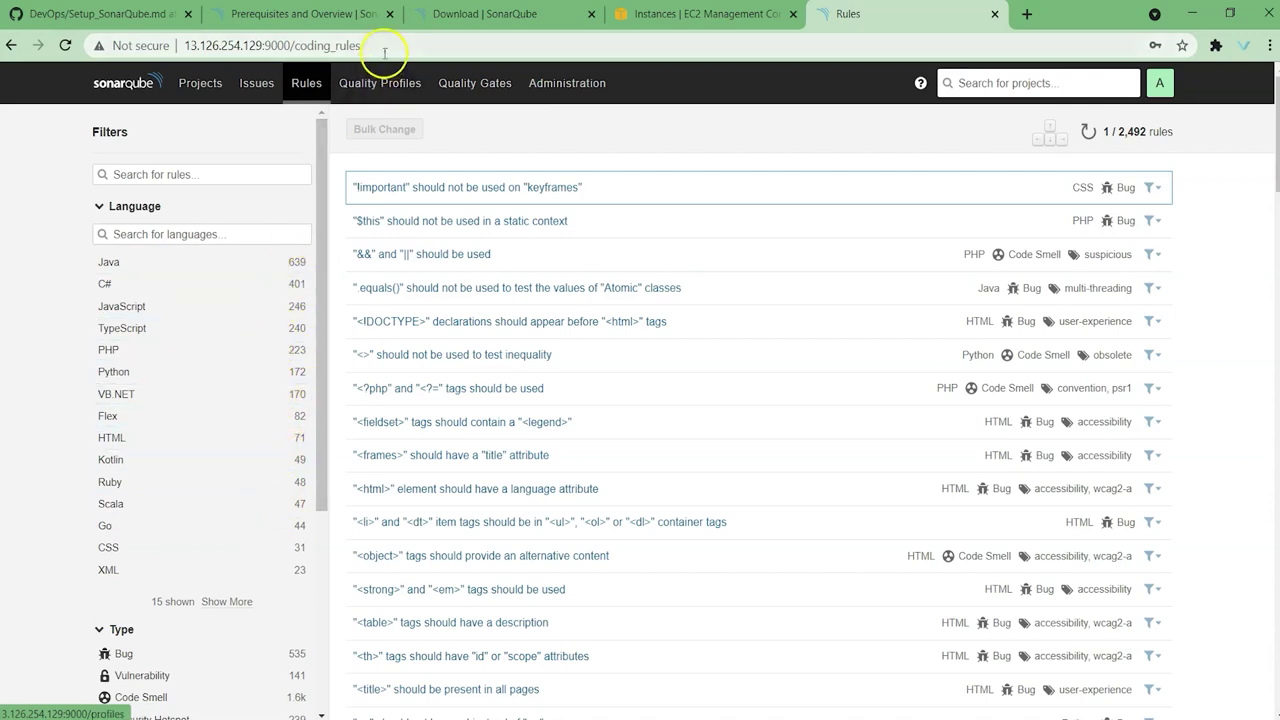
# Step: Open Quality Profiles and scroll through the built-in Sonar way profiles per language
pyautogui.click(387, 94)
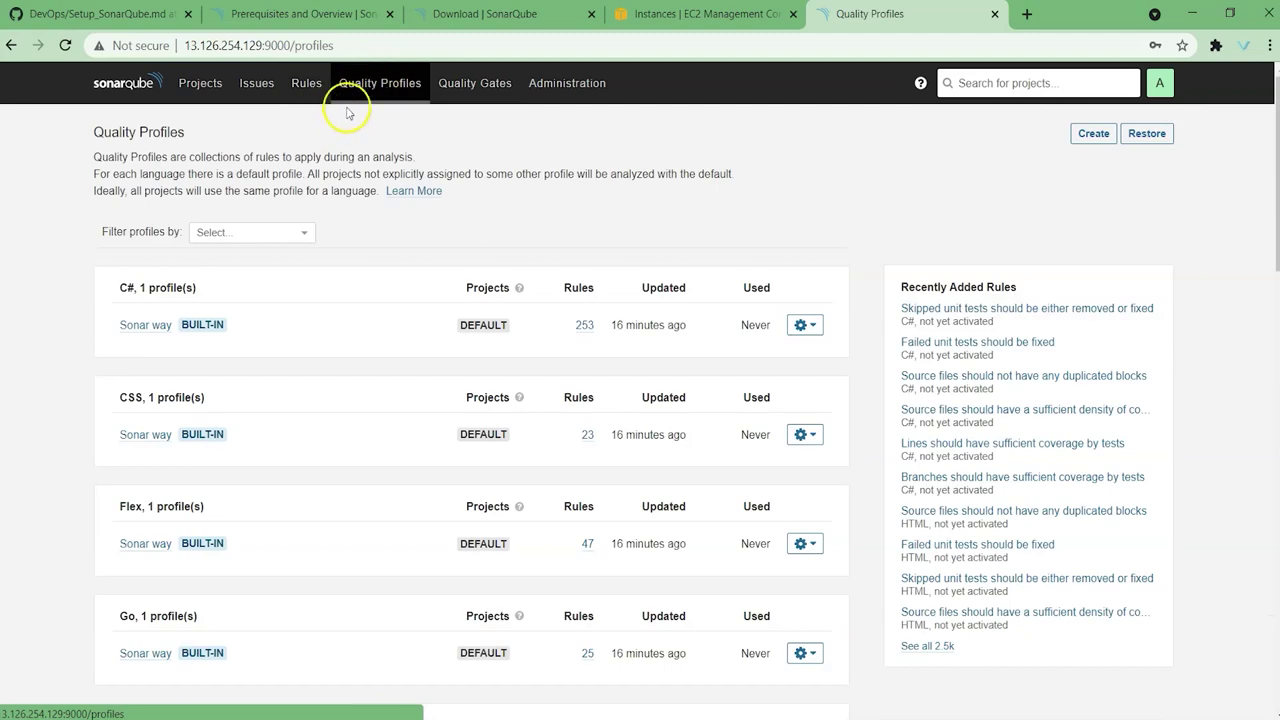
pyautogui.click(306, 84)
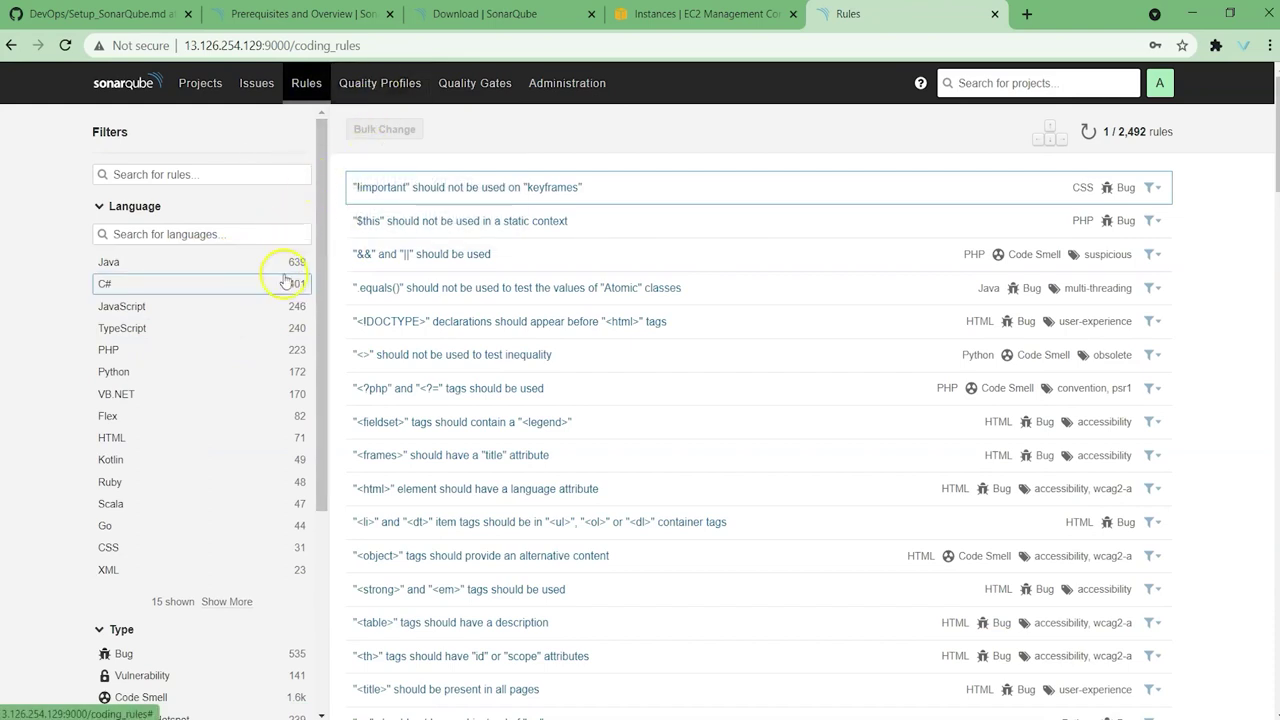
pyautogui.click(370, 85)
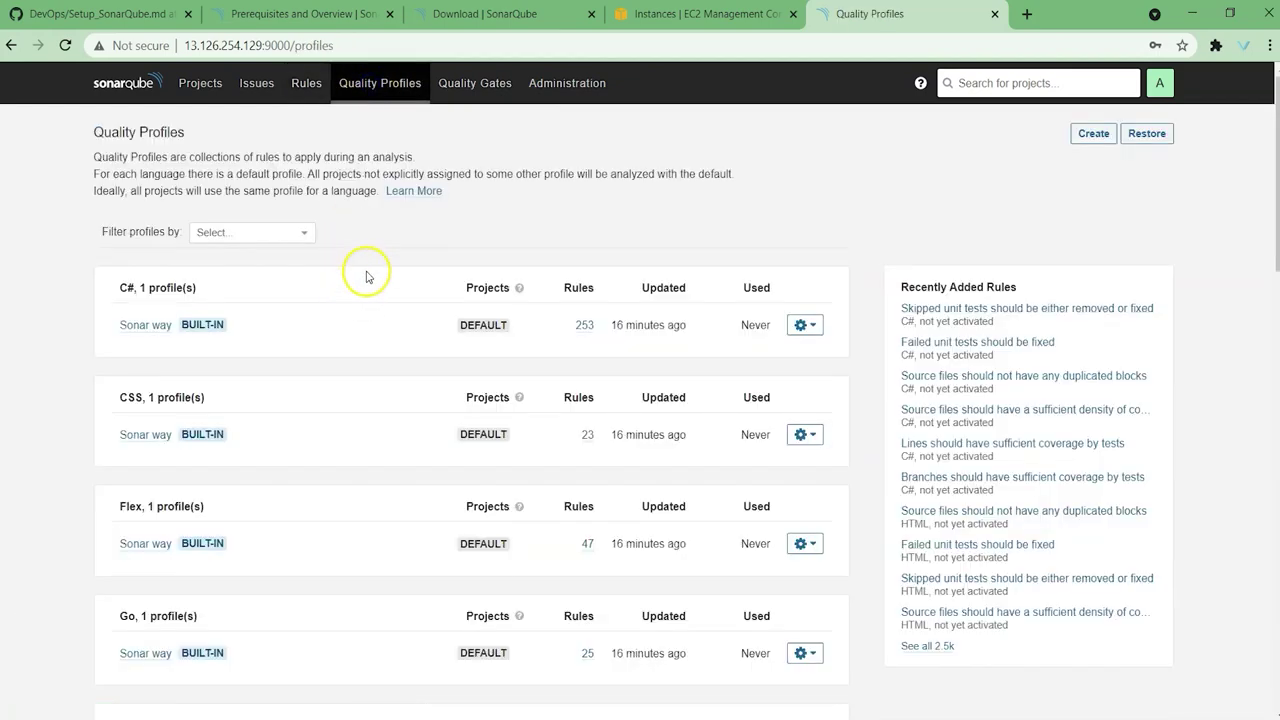
pyautogui.scroll(-1, 366, 272)
pyautogui.scroll(1, 366, 266)
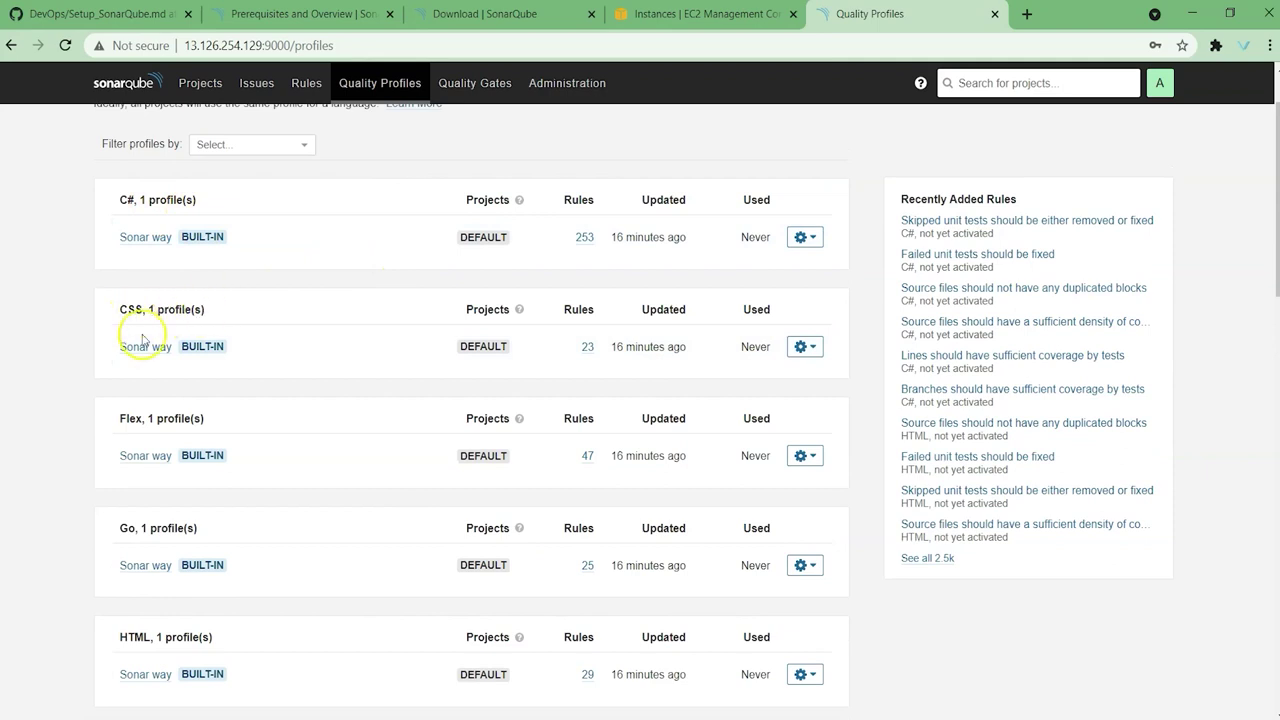
pyautogui.scroll(-2, 172, 598)
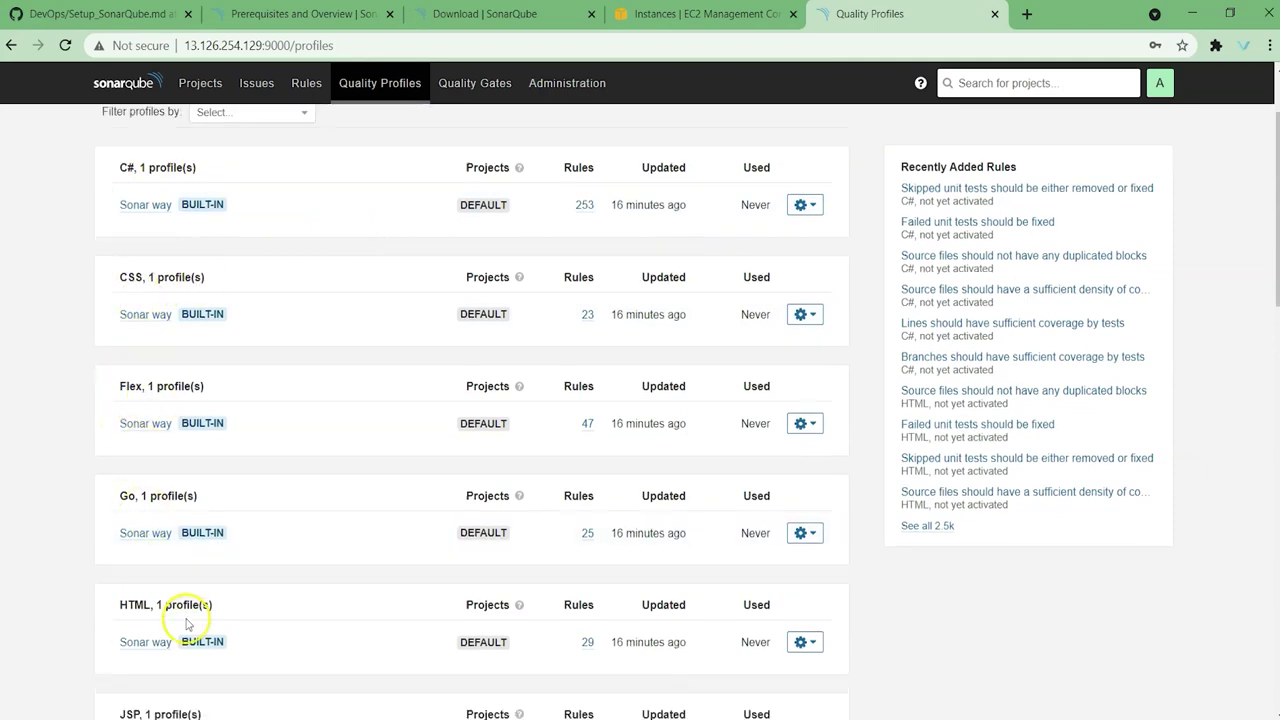
pyautogui.scroll(-2, 141, 538)
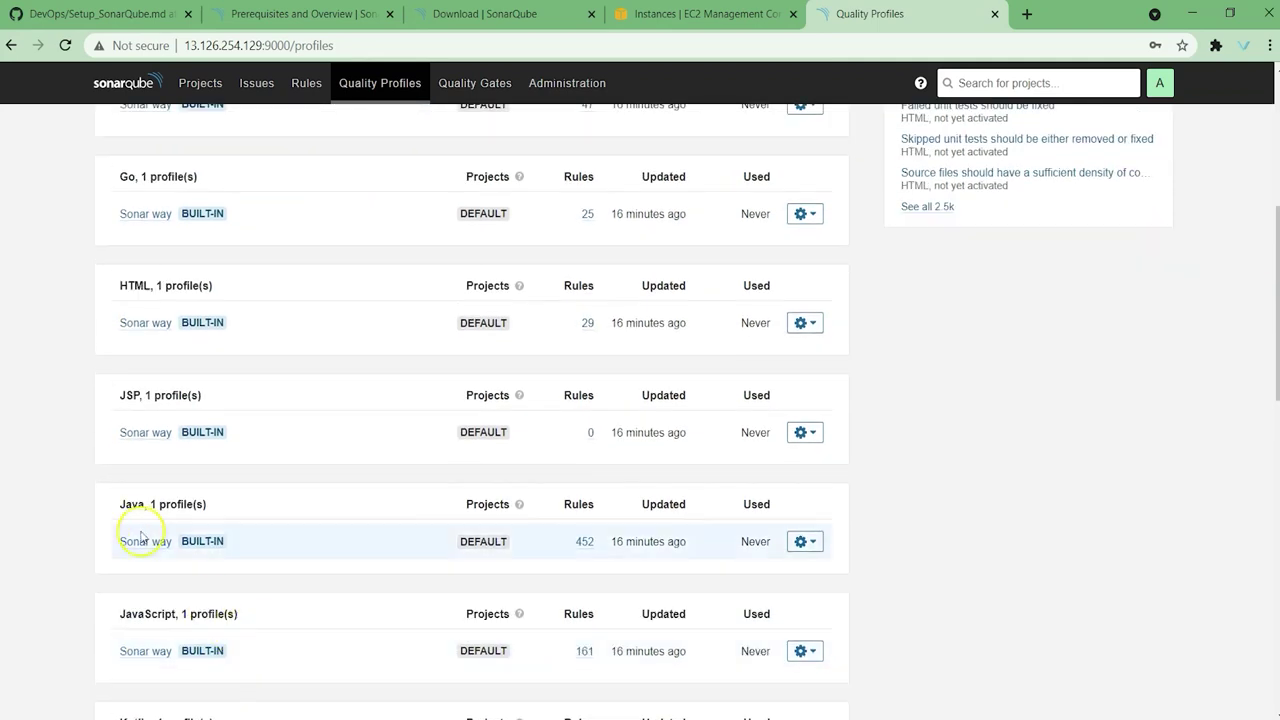
pyautogui.scroll(5, 214, 520)
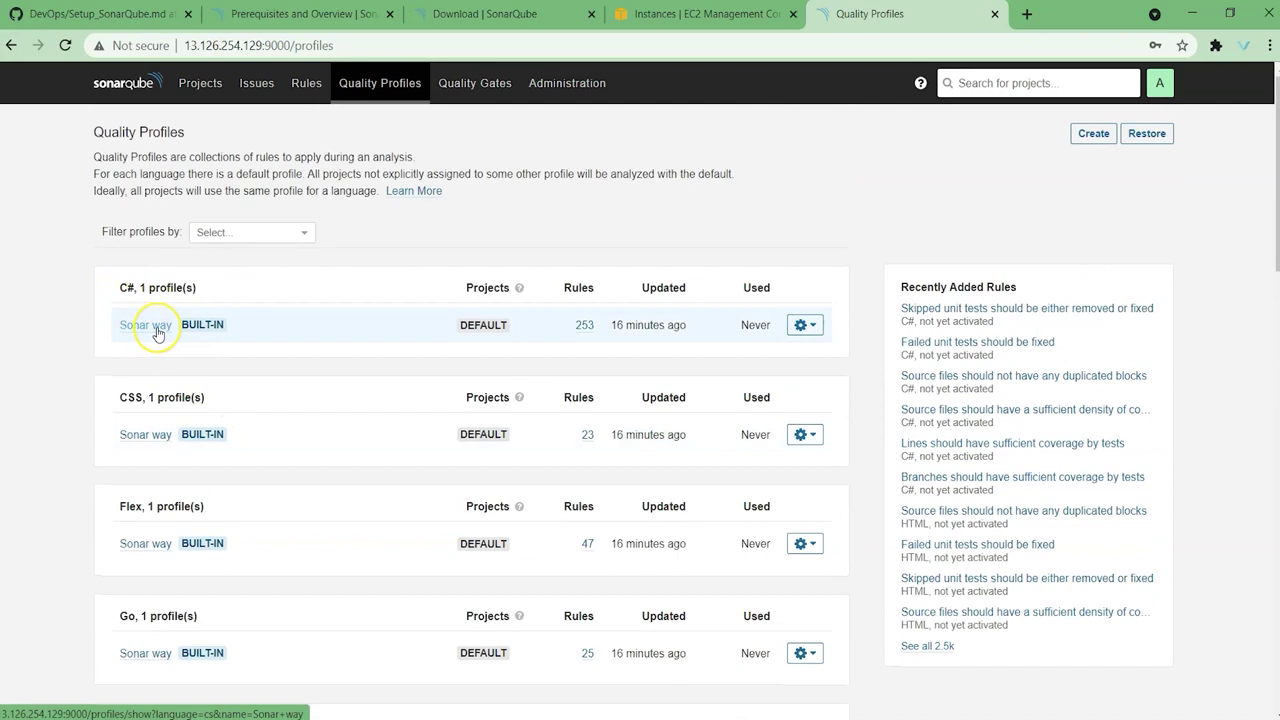
pyautogui.moveTo(484, 326)
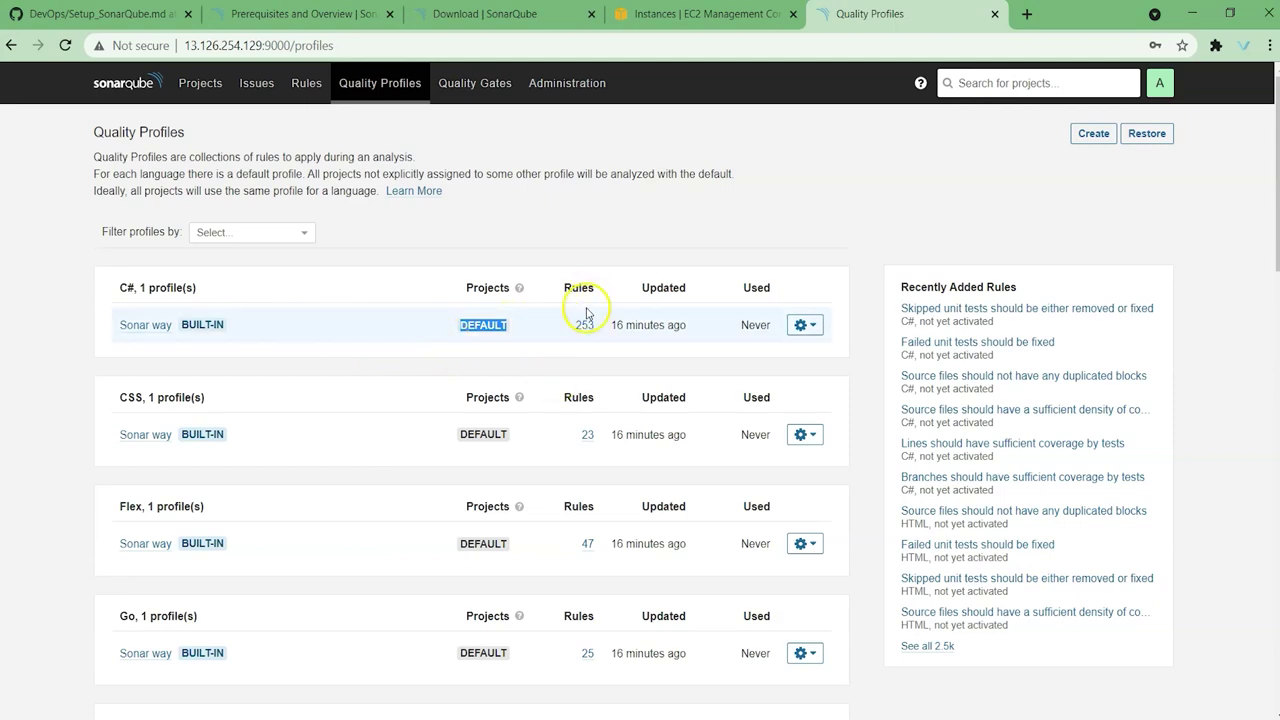
# Step: Return from Rules to Quality Profiles and scroll to Java's Sonar way profile with 452 rules
pyautogui.click(306, 83)
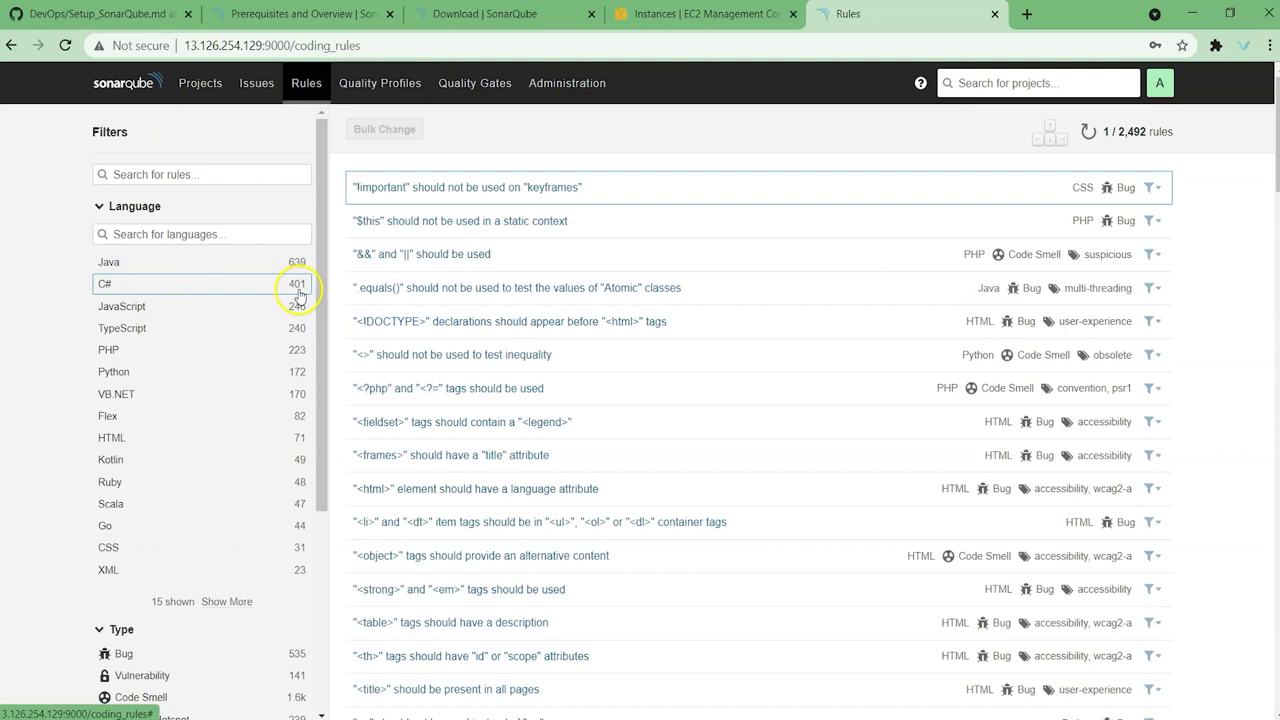
pyautogui.click(372, 88)
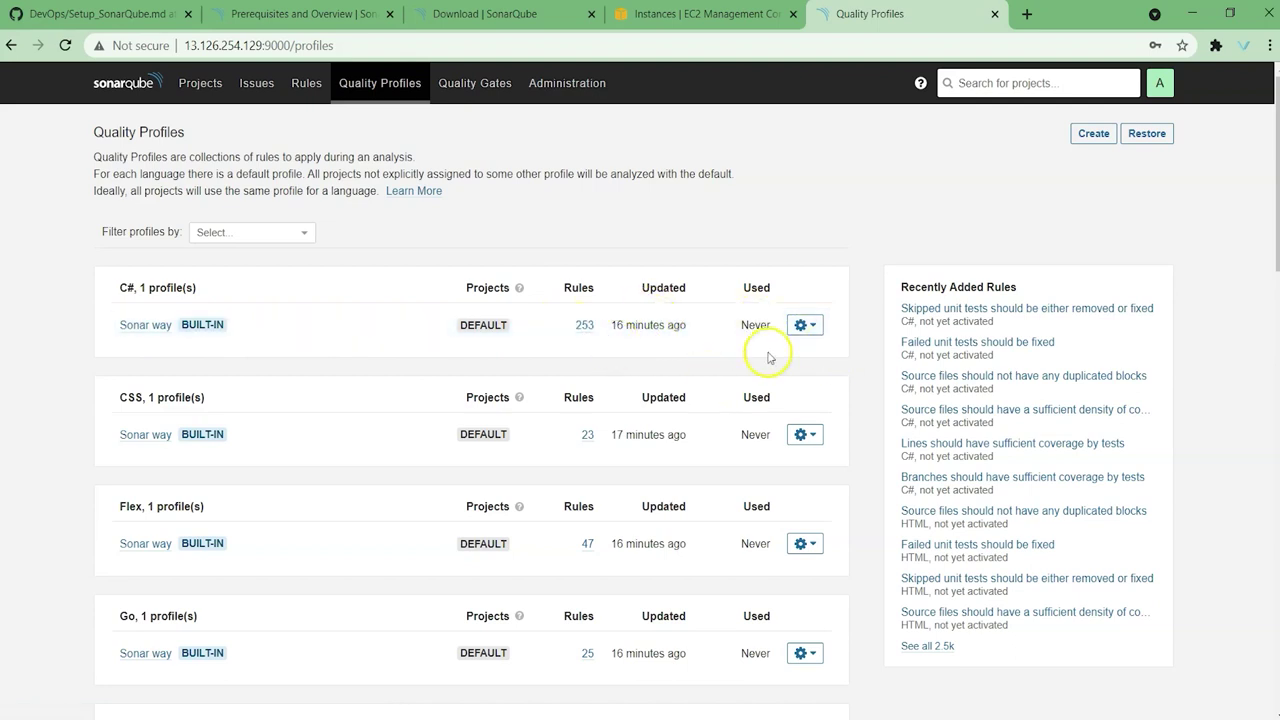
pyautogui.scroll(-5, 270, 357)
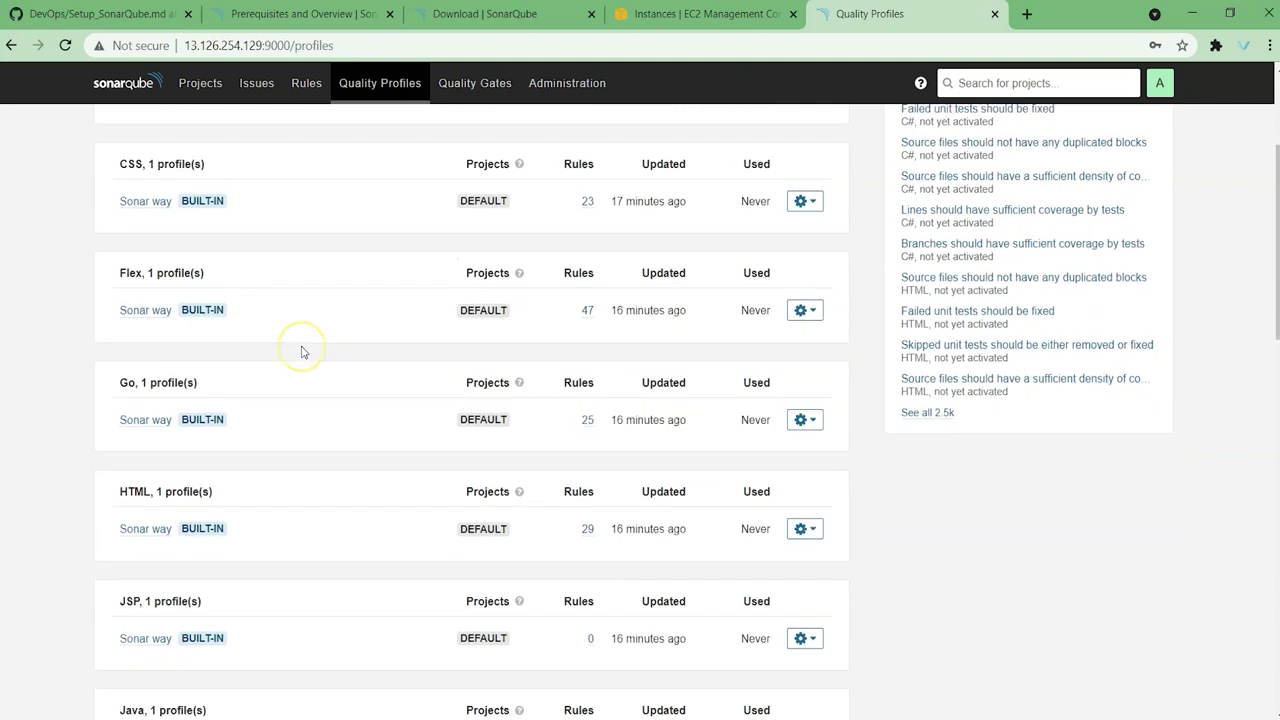
pyautogui.scroll(-1, 273, 450)
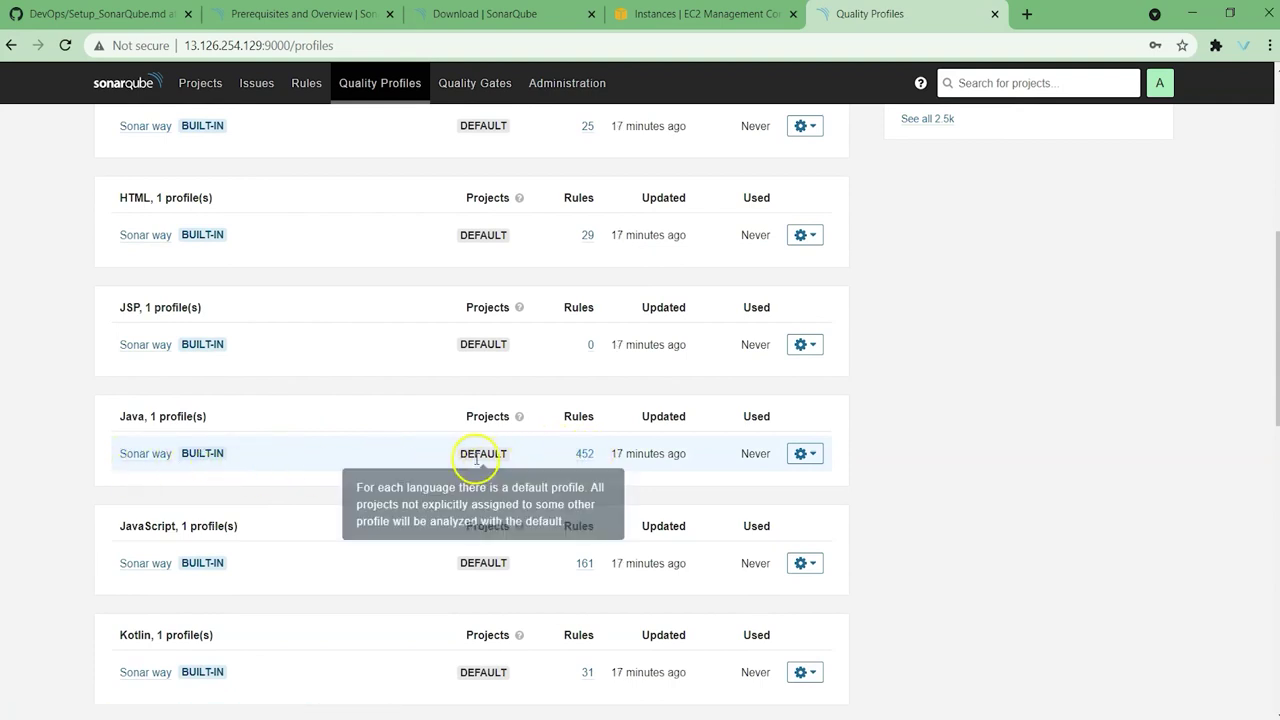
pyautogui.scroll(-3, 507, 440)
pyautogui.scroll(-1, 543, 383)
pyautogui.scroll(10, 540, 391)
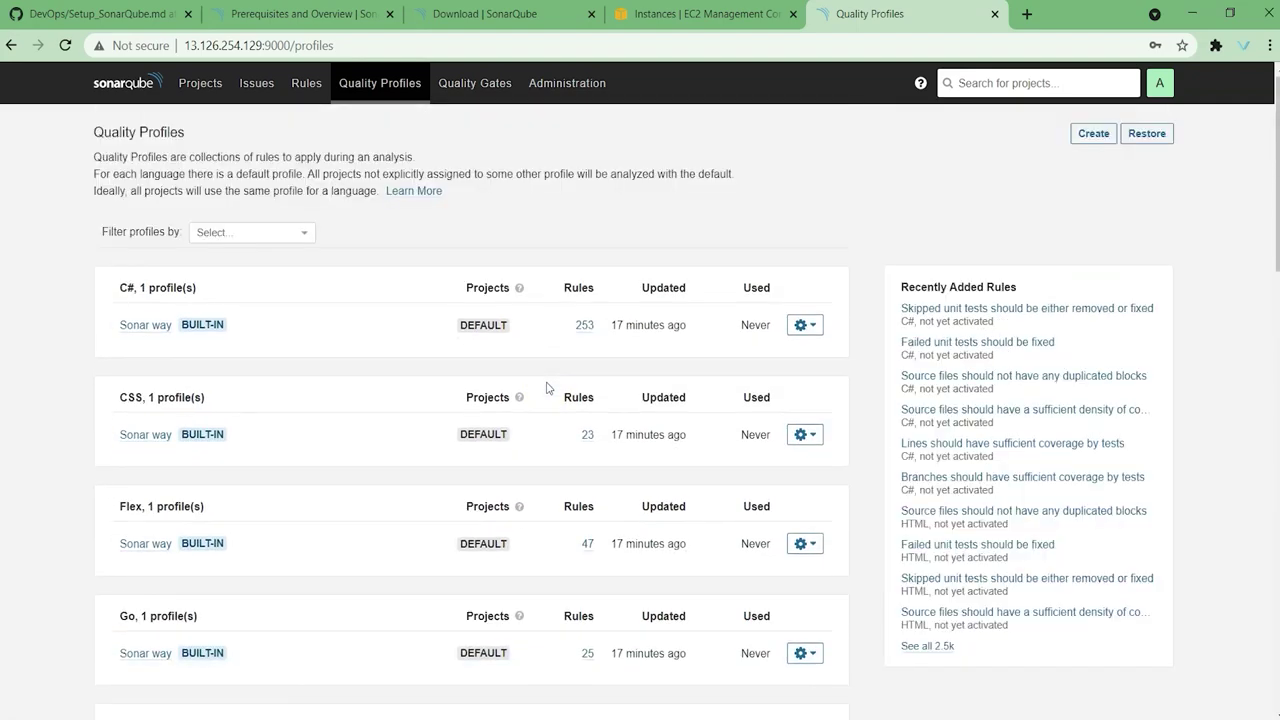
# Step: Create a new Java quality profile named maven-profile
pyautogui.click(1092, 134)
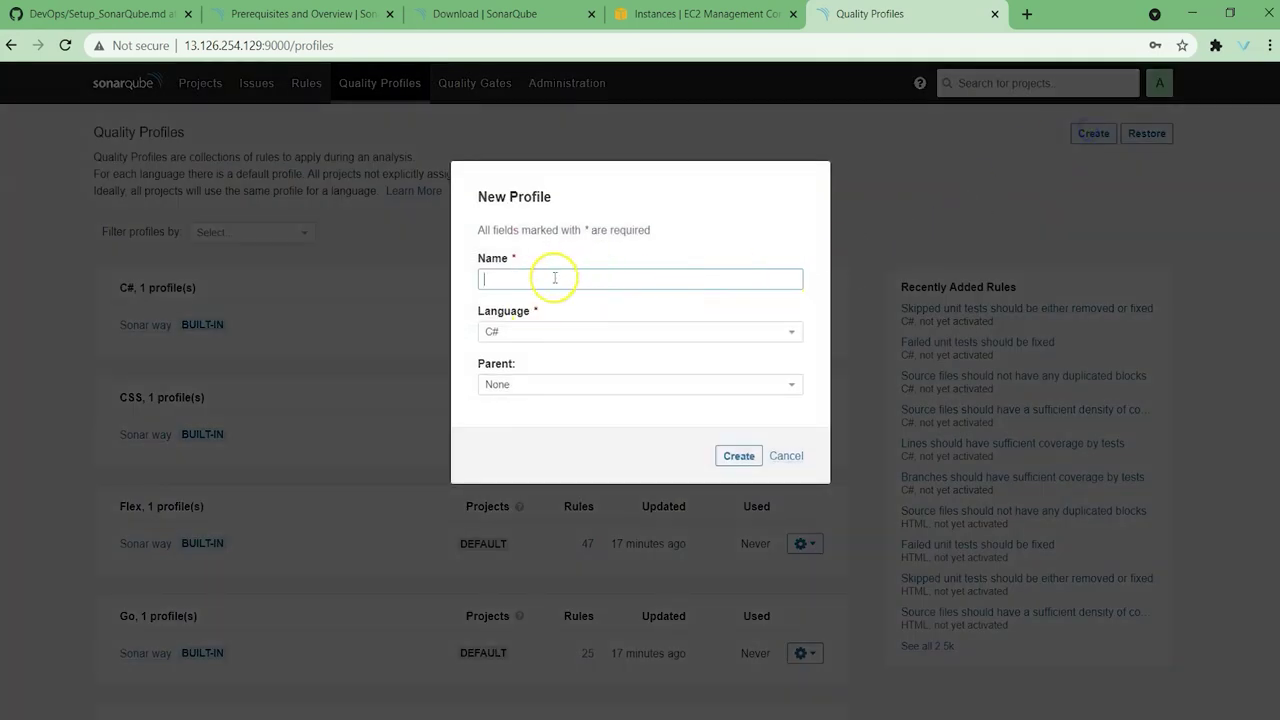
pyautogui.write('maven-')
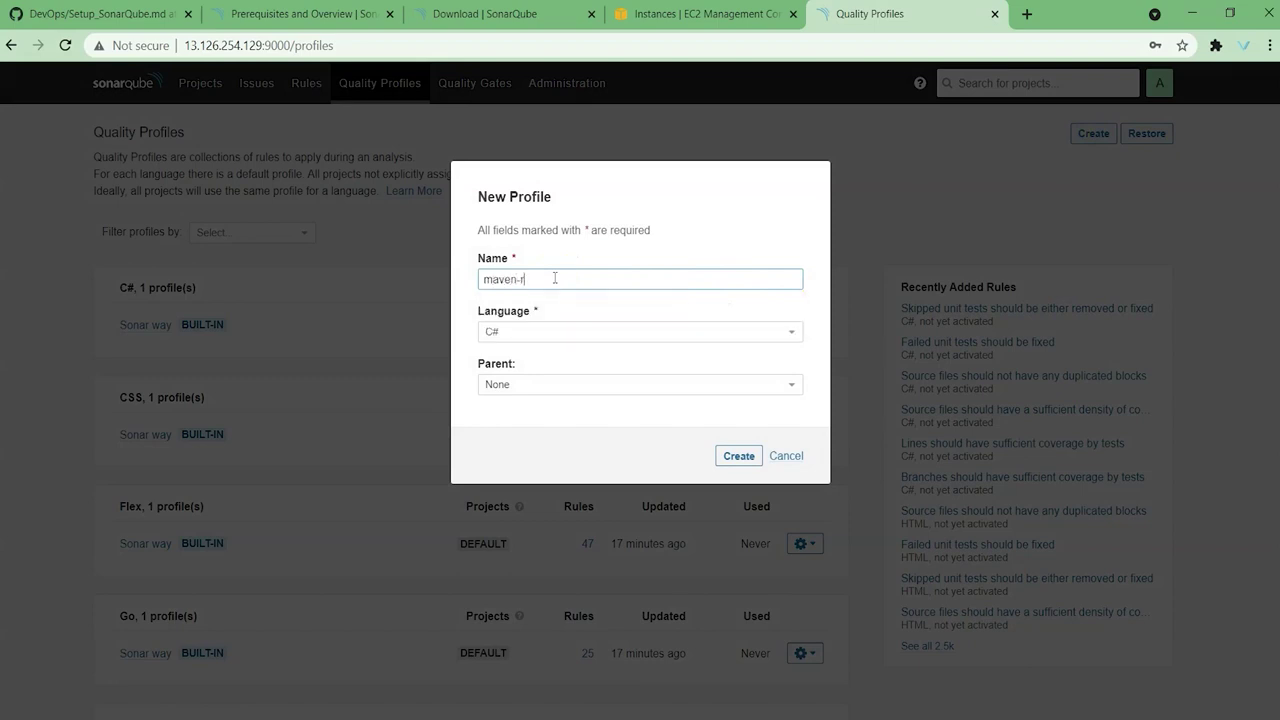
pyautogui.write('profile')
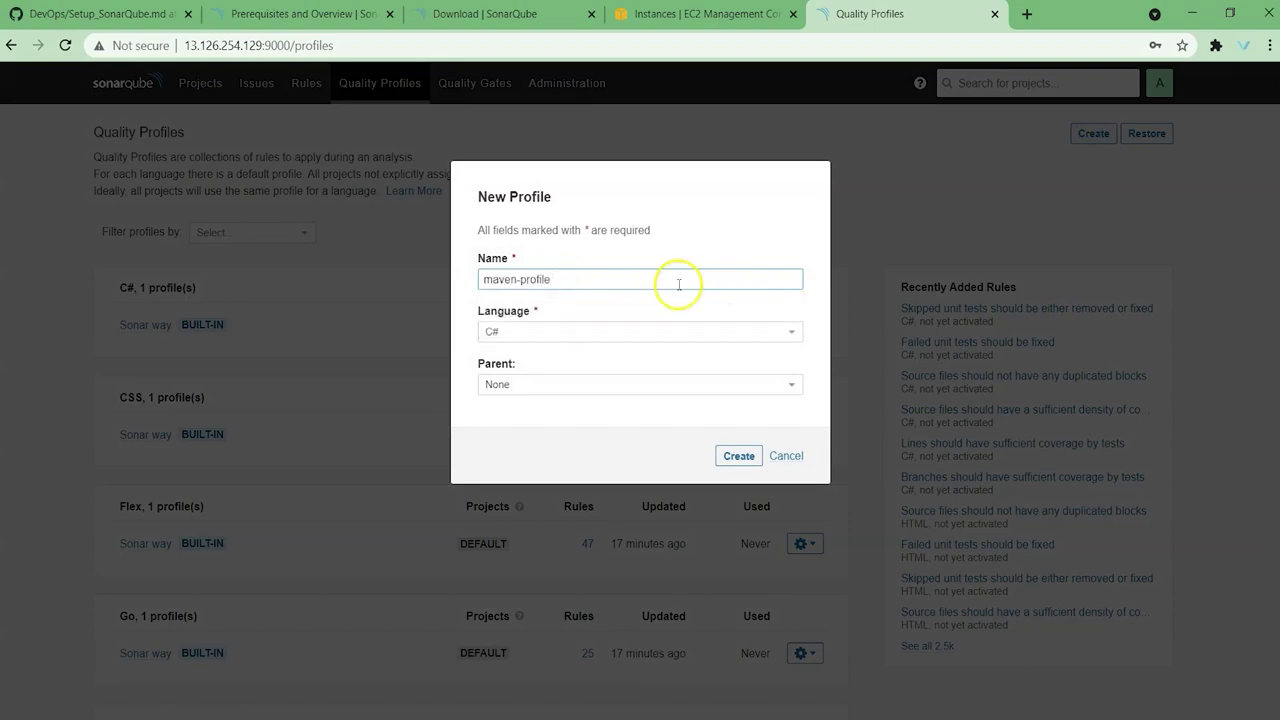
pyautogui.click(673, 335)
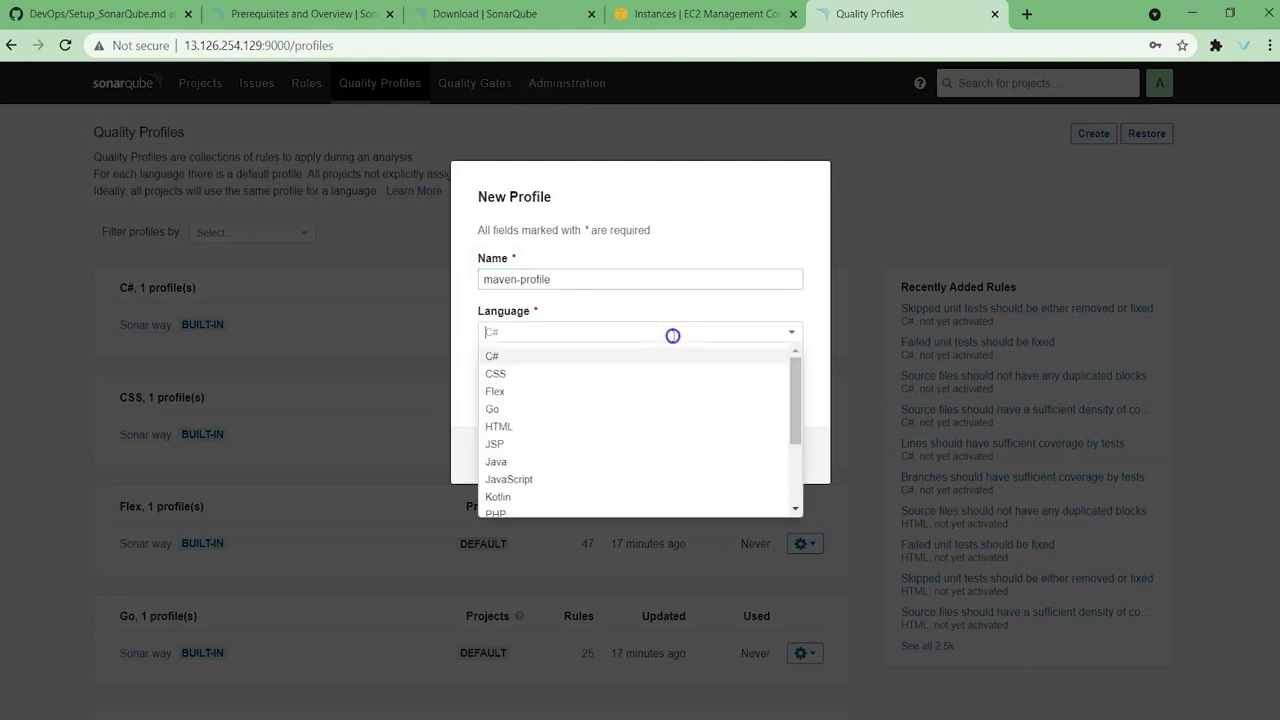
pyautogui.click(547, 460)
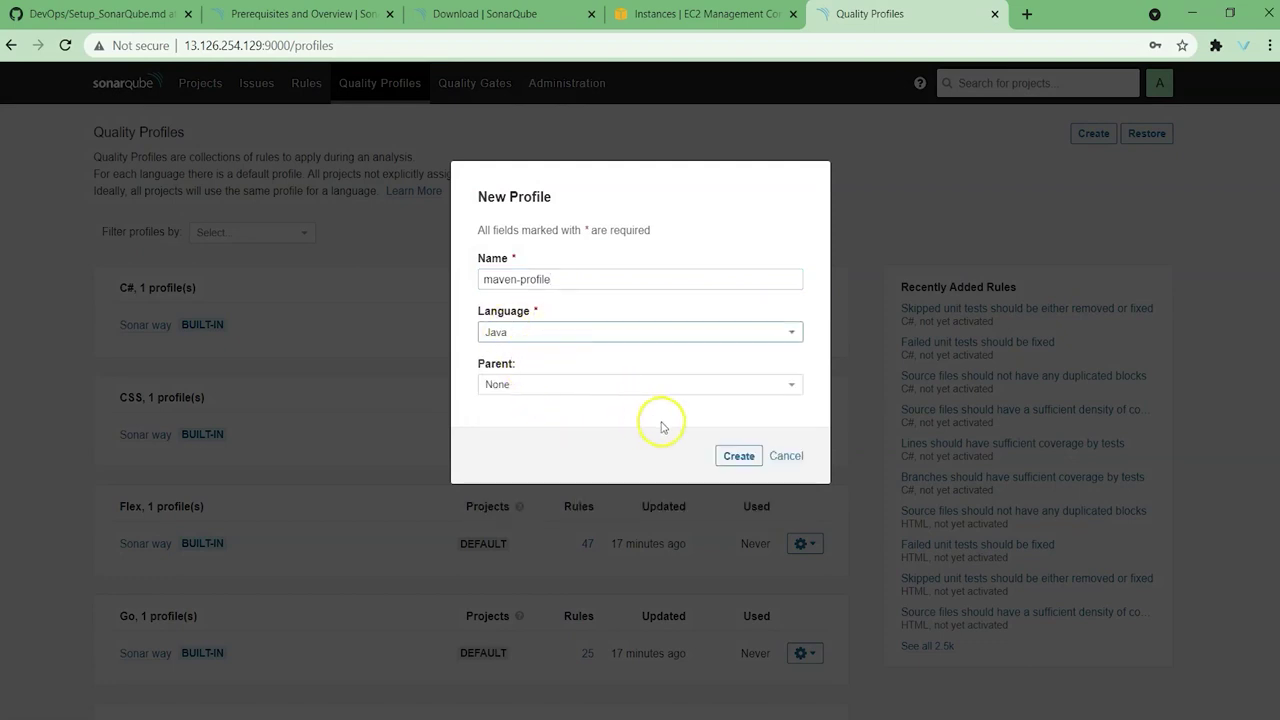
pyautogui.click(749, 456)
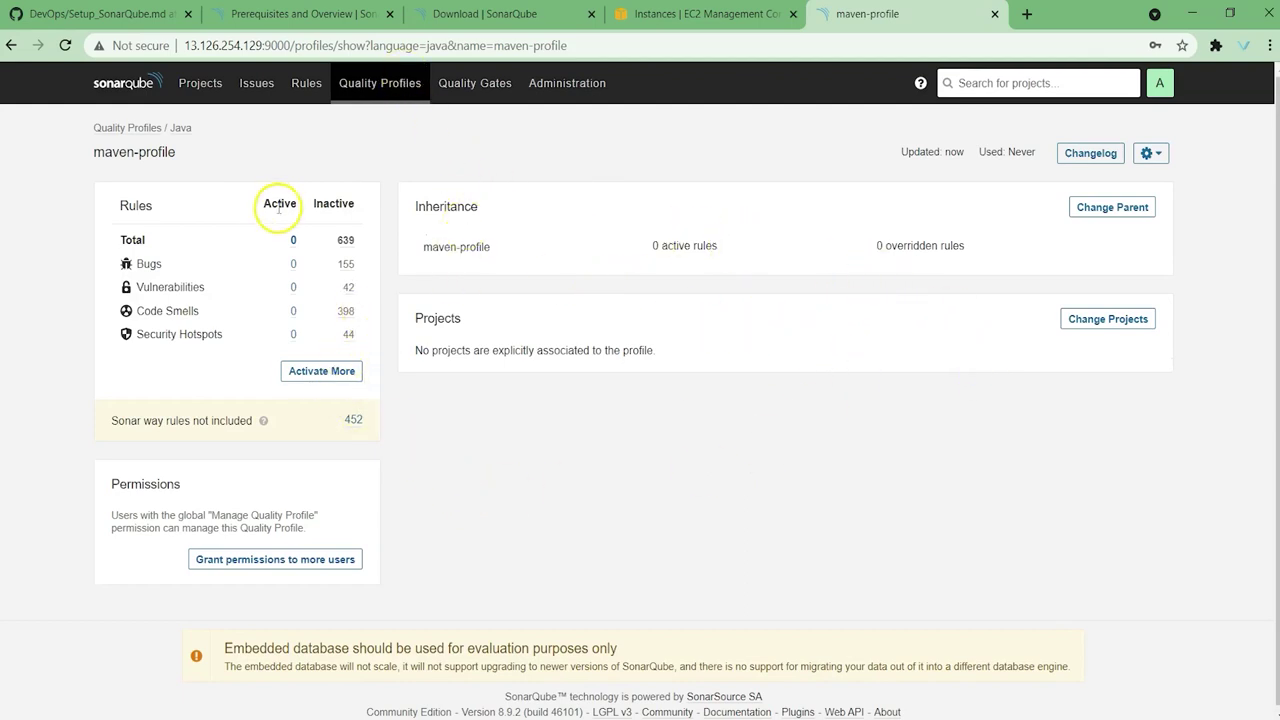
# Step: Review maven-profile's active and inactive rule counts, then list its 639 inactive Java rules
pyautogui.doubleClick(148, 264)
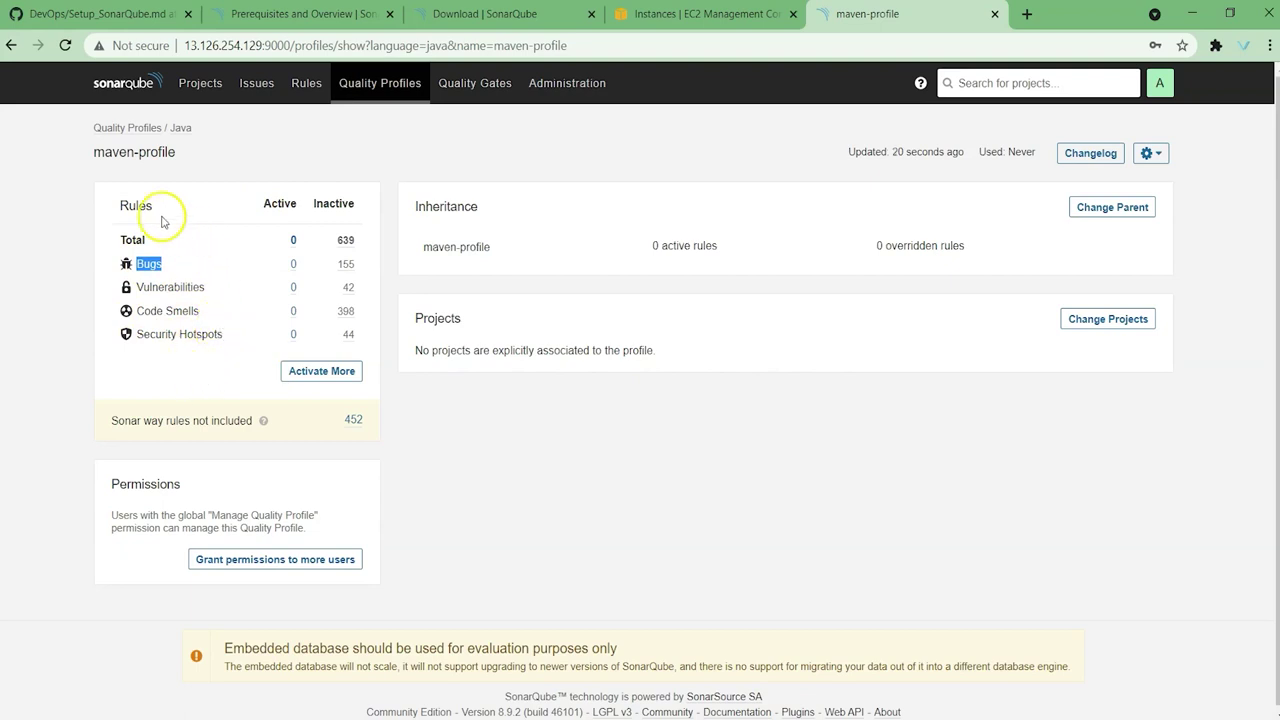
pyautogui.doubleClick(279, 203)
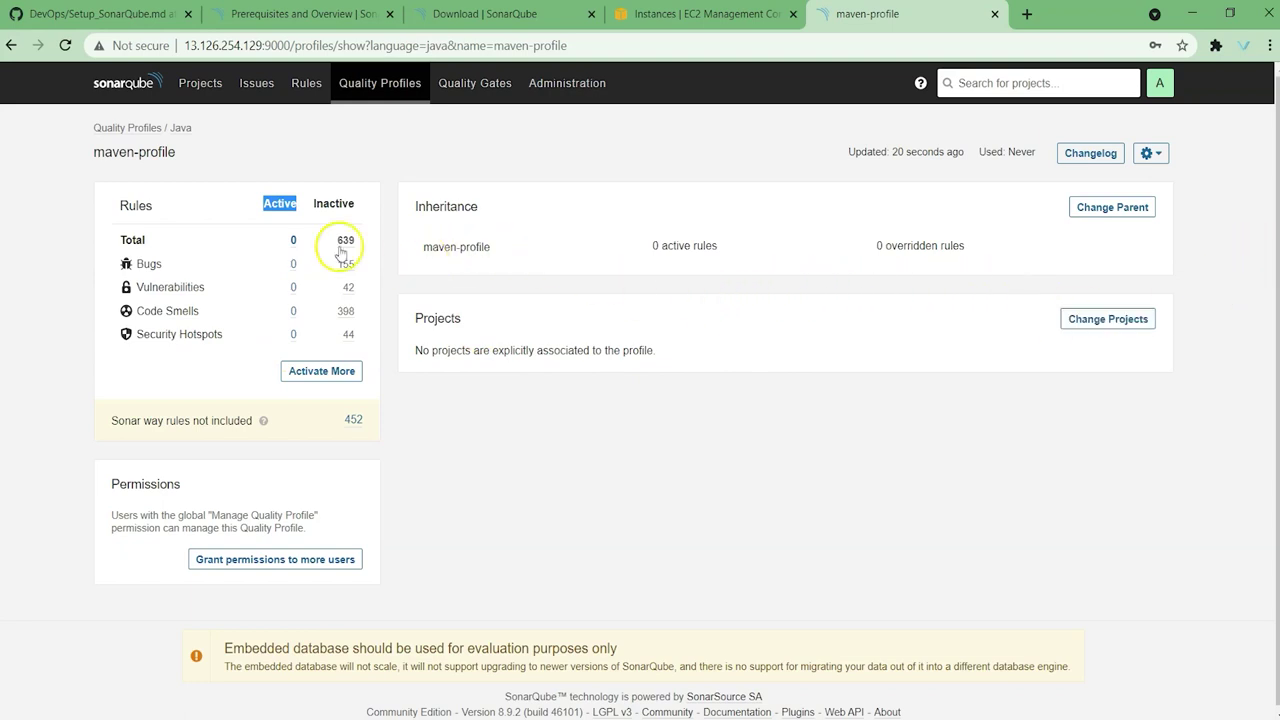
pyautogui.click(324, 204)
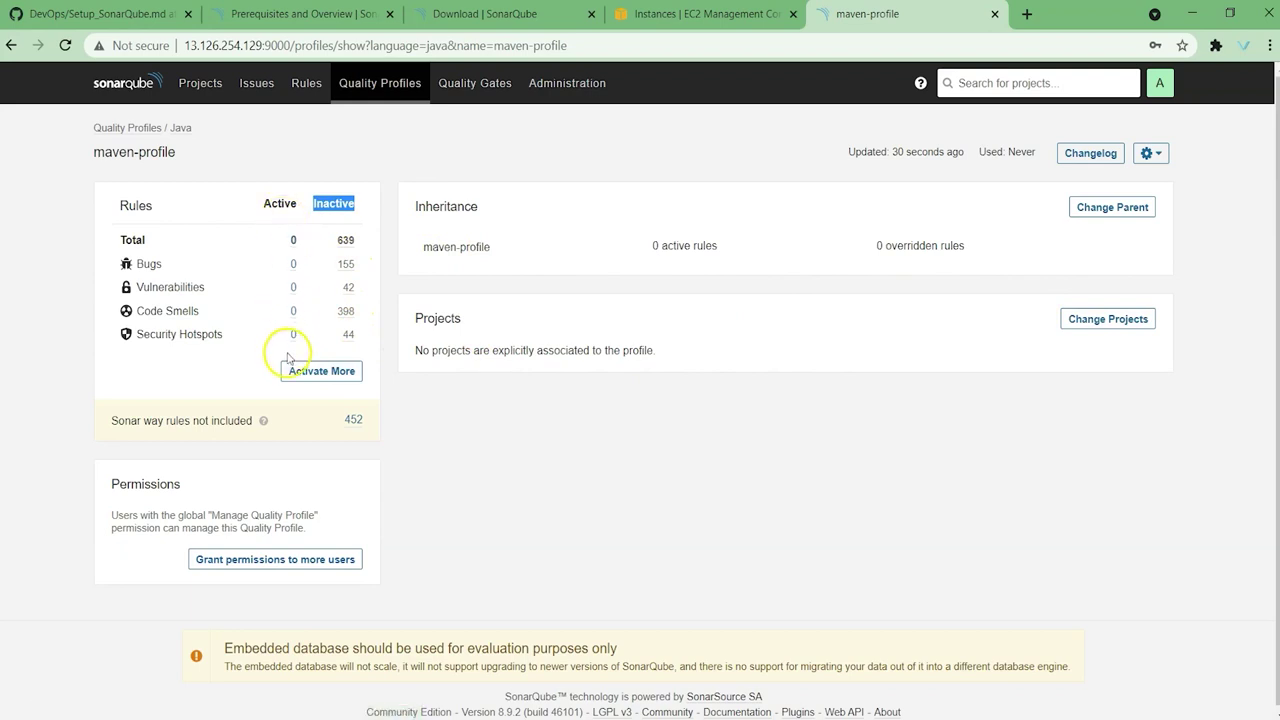
pyautogui.click(320, 372)
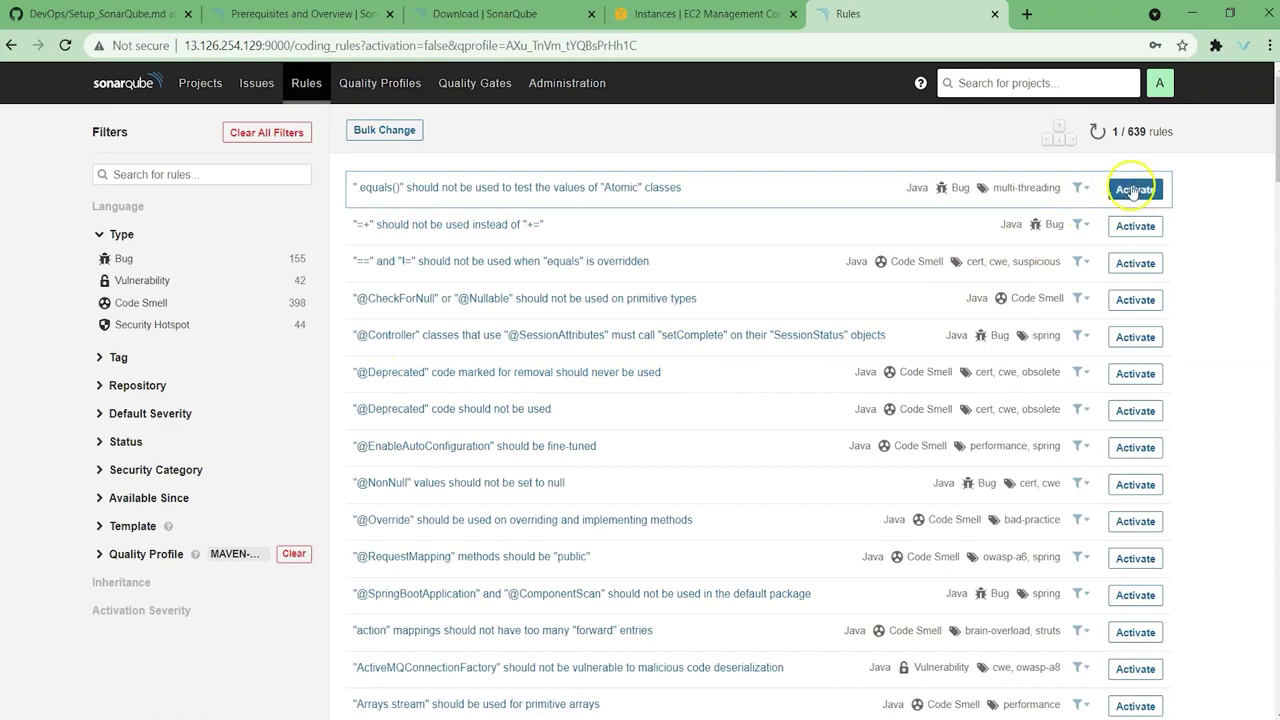
# Step: Activate the first Java bug rule, then activate the second at Minor severity
pyautogui.click(1138, 193)
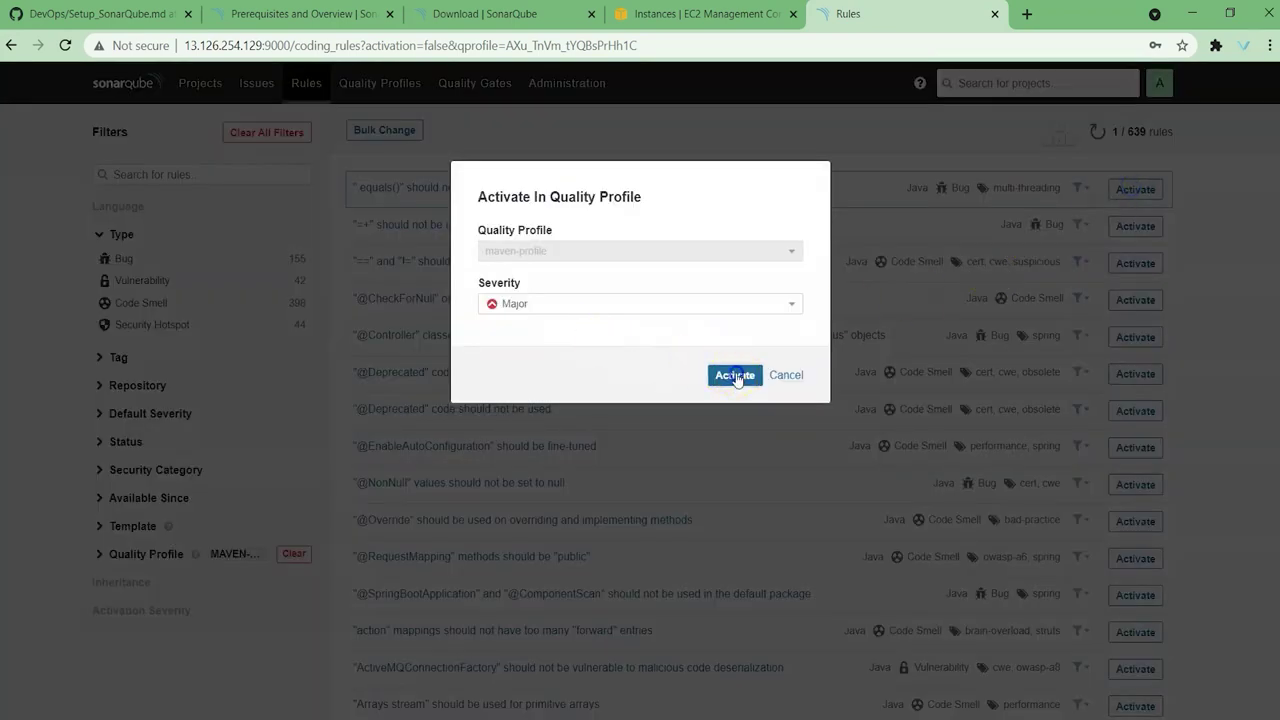
pyautogui.click(735, 377)
pyautogui.click(1136, 230)
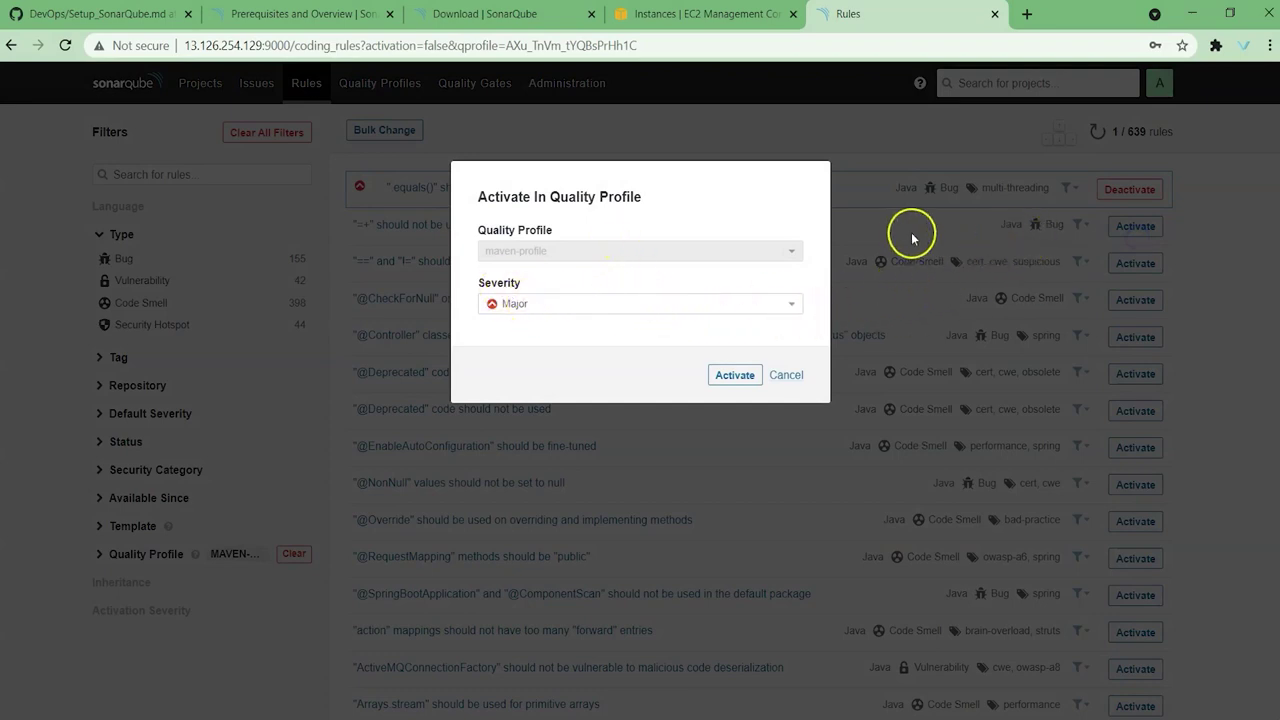
pyautogui.click(672, 305)
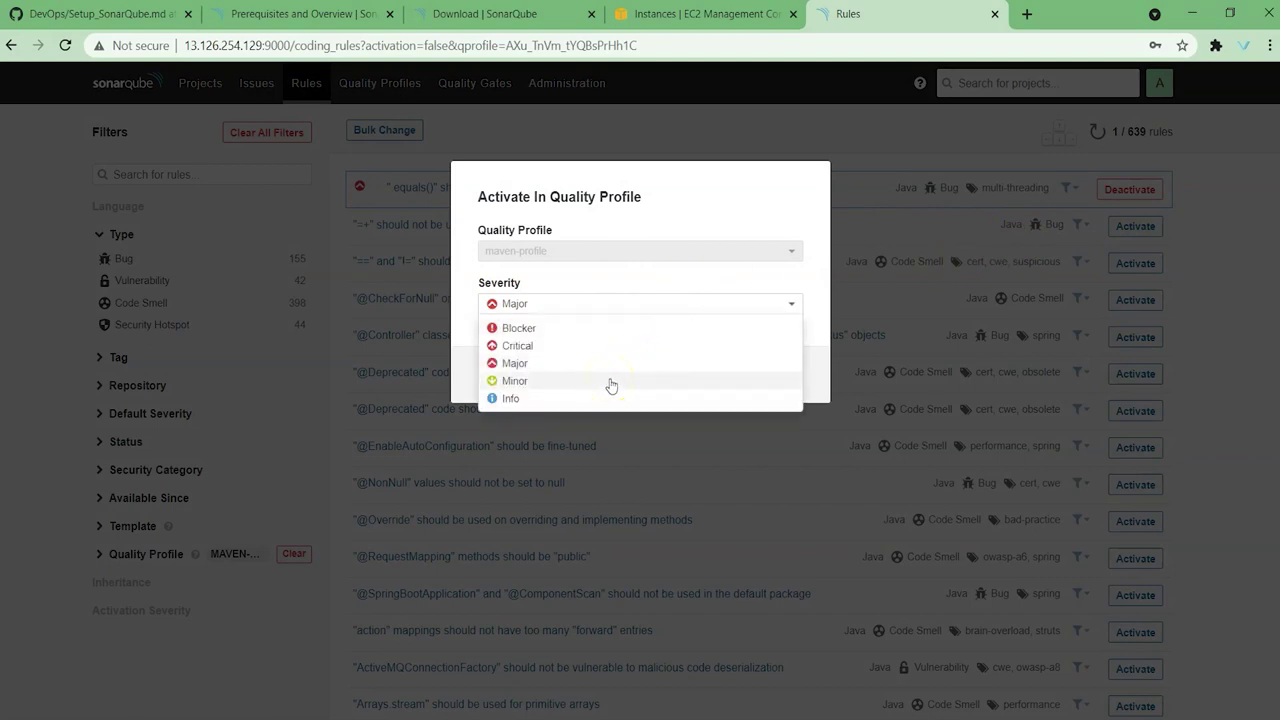
pyautogui.click(612, 386)
pyautogui.click(745, 378)
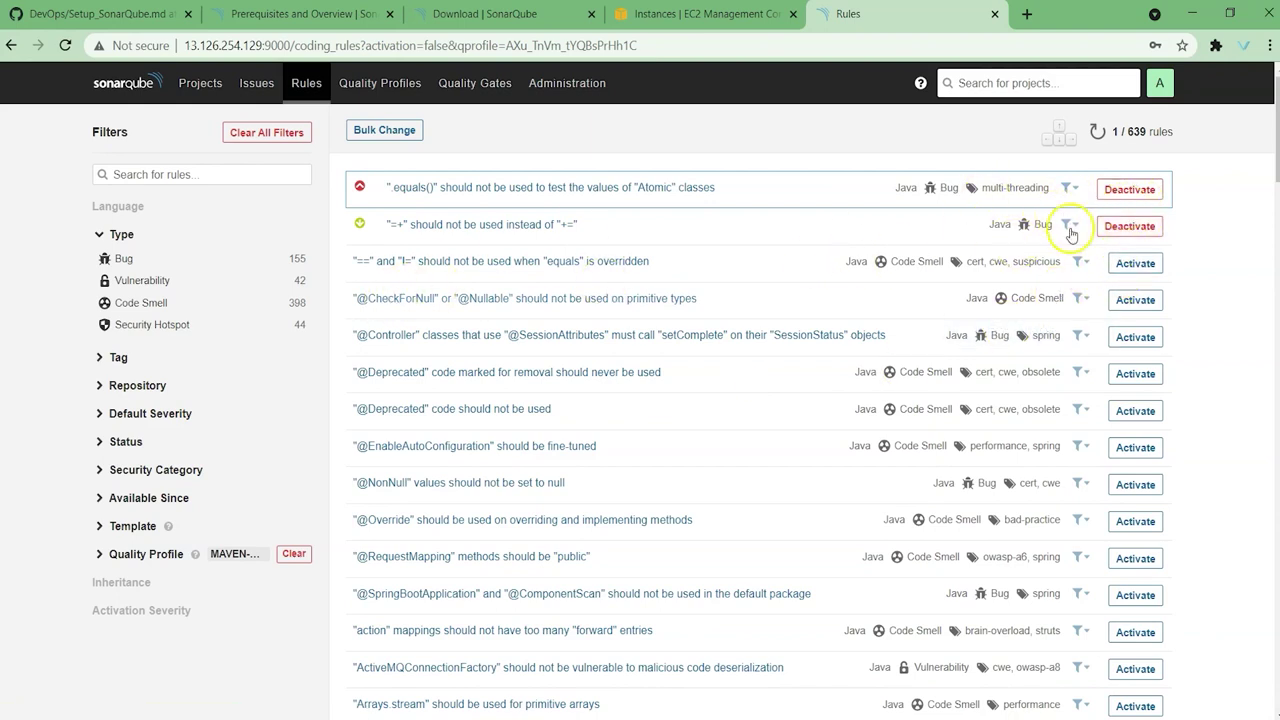
# Step: Reopen maven-profile from Quality Profiles, now showing 2 active and 637 inactive rules
pyautogui.click(374, 84)
pyautogui.scroll(-3, 302, 390)
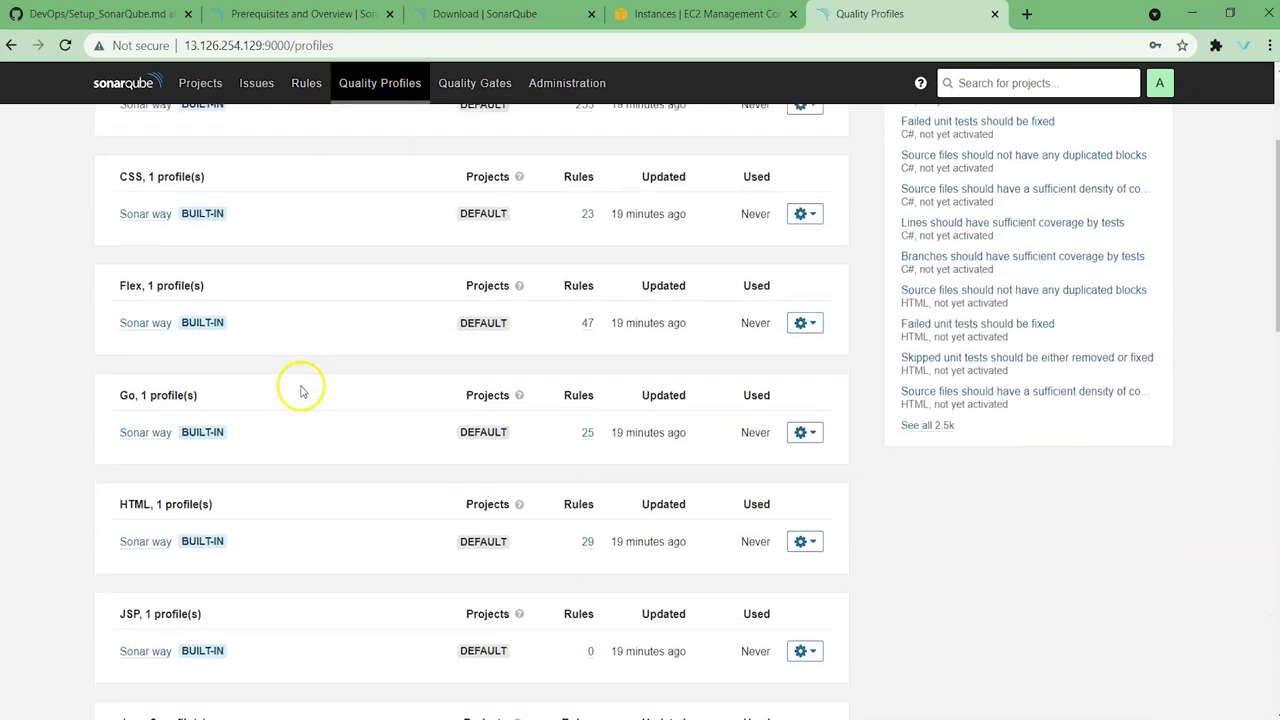
pyautogui.scroll(-2, 305, 400)
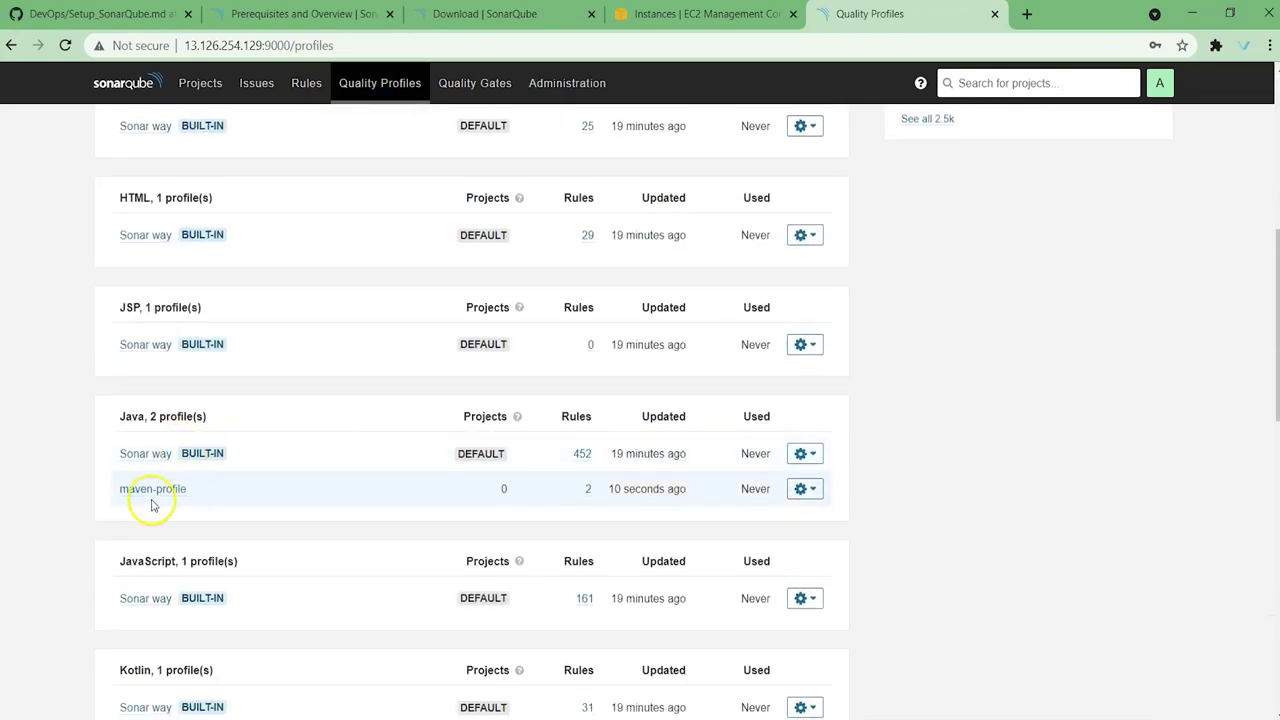
pyautogui.click(590, 491)
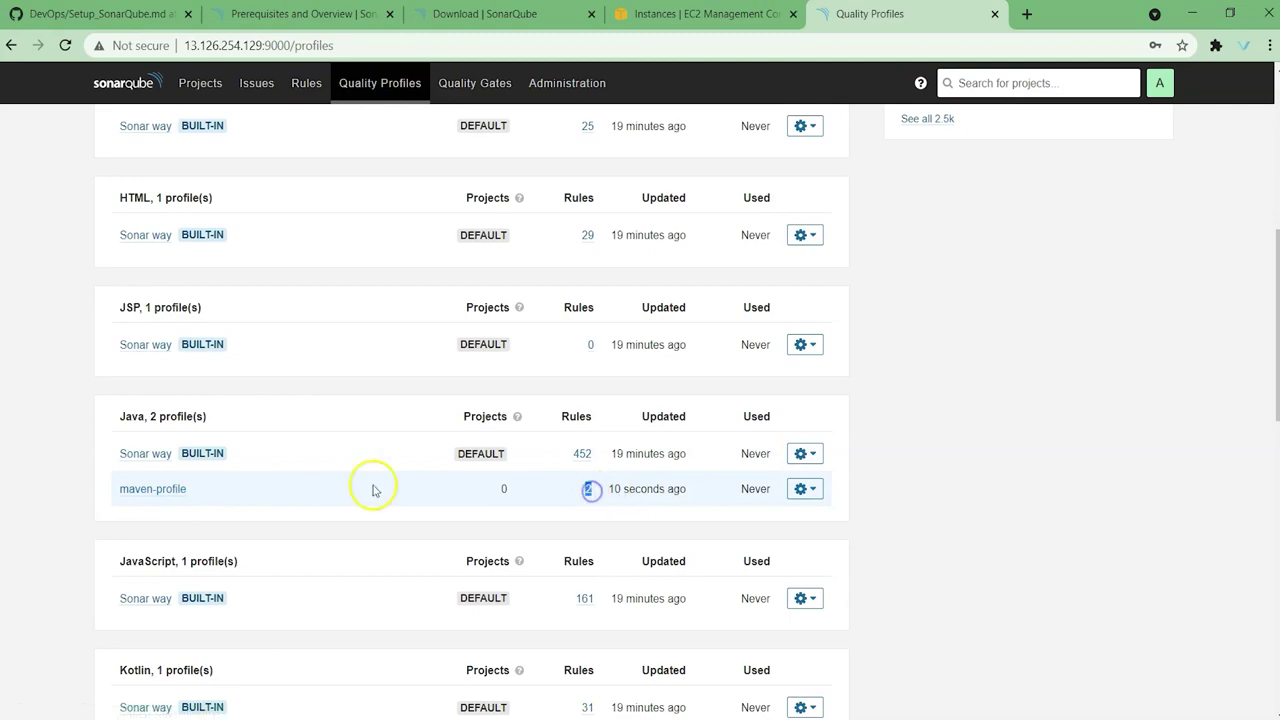
pyautogui.click(150, 489)
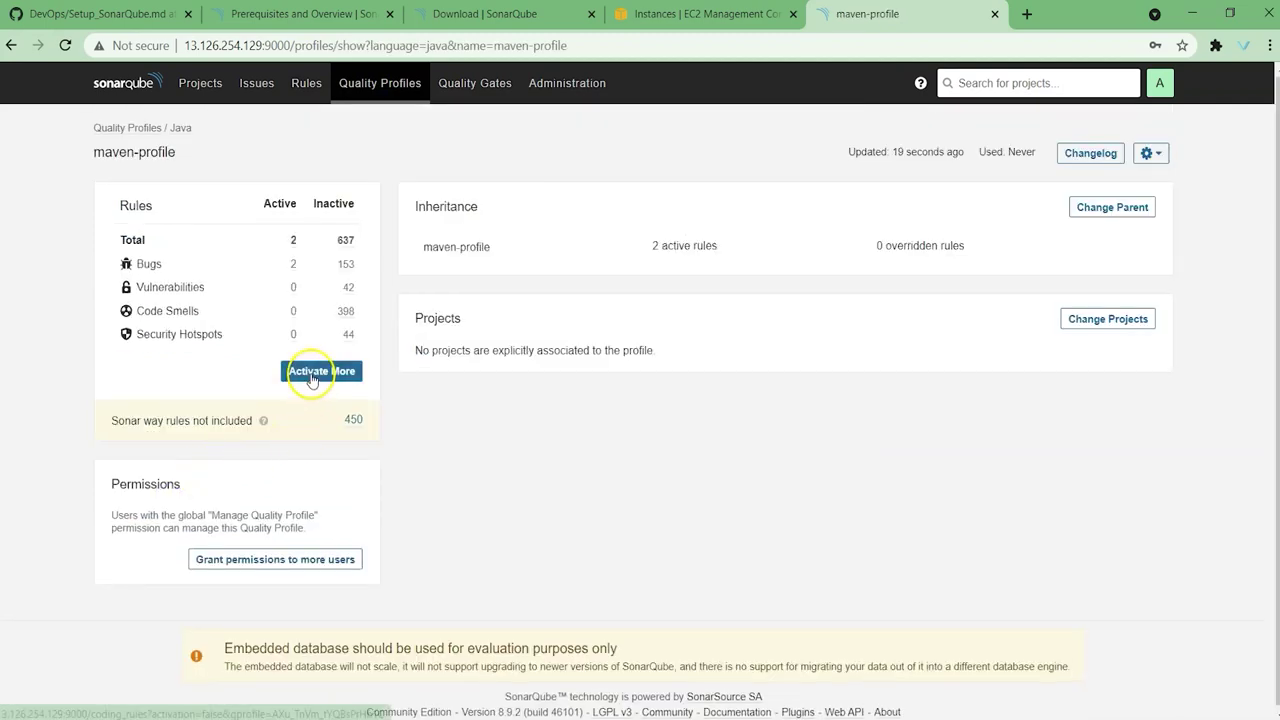
# Step: Bulk-activate all remaining listed Java rules in maven-profile
pyautogui.click(311, 376)
pyautogui.click(404, 136)
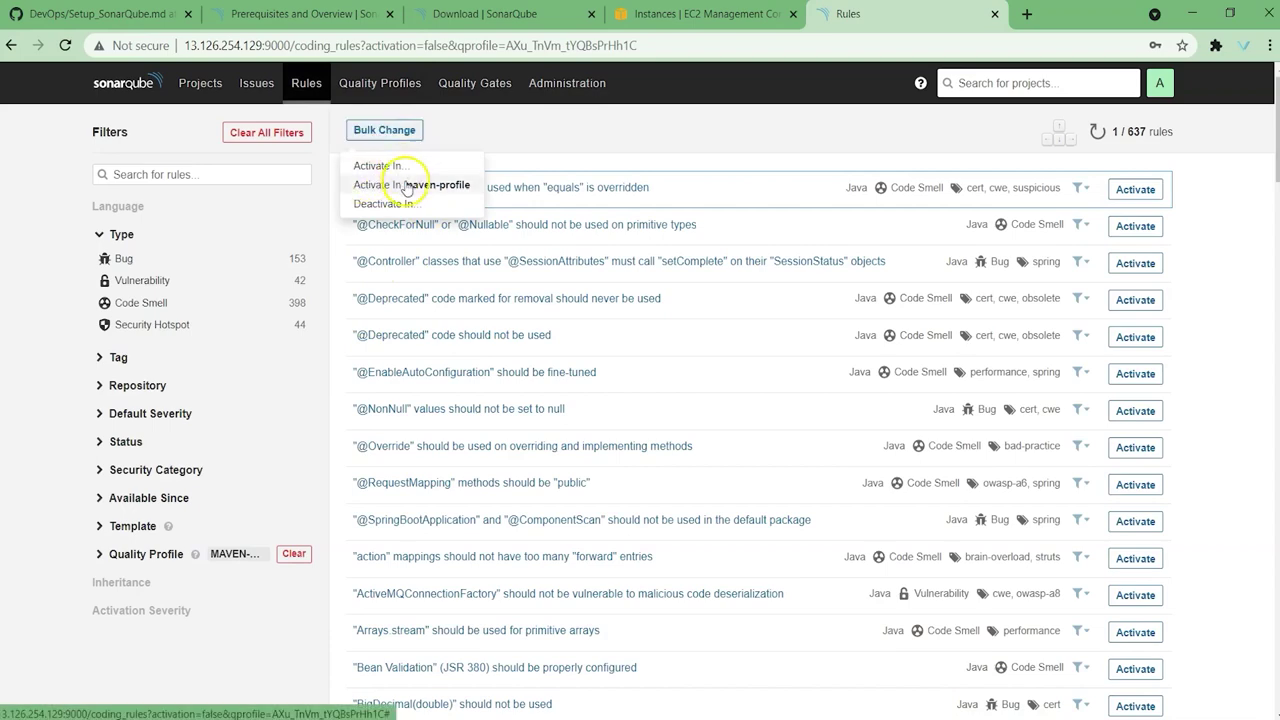
pyautogui.click(408, 187)
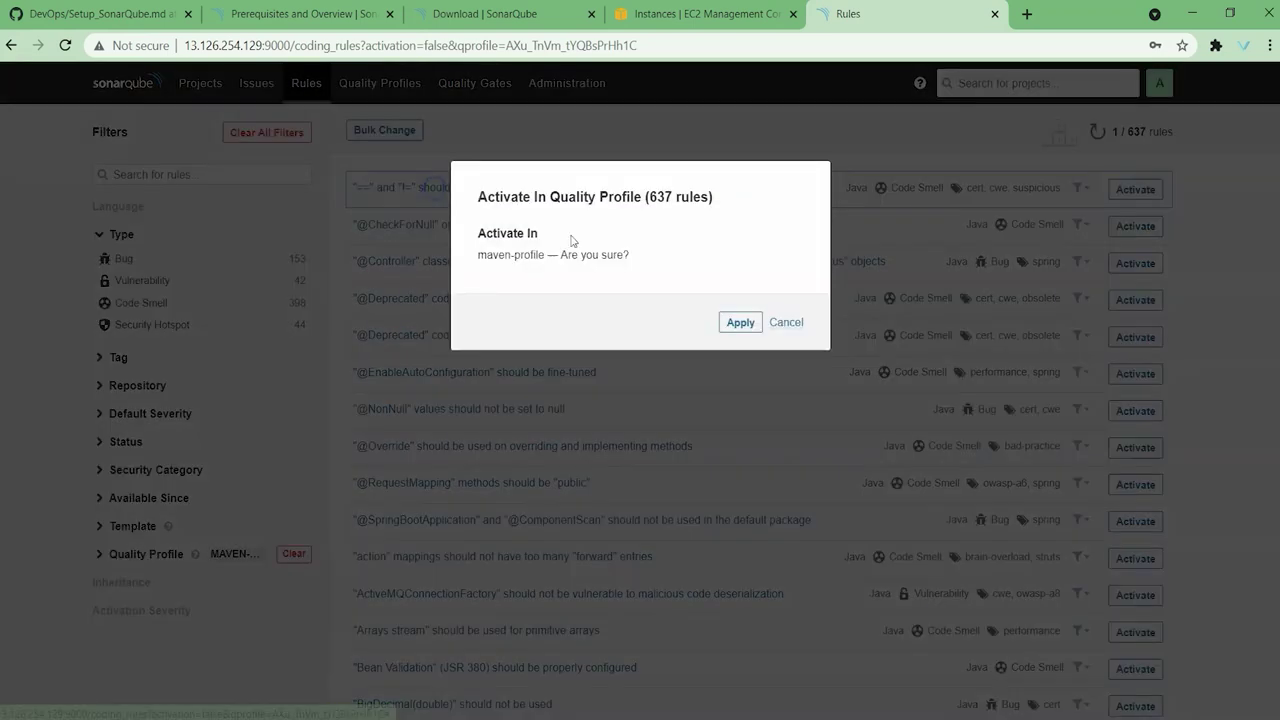
pyautogui.click(740, 323)
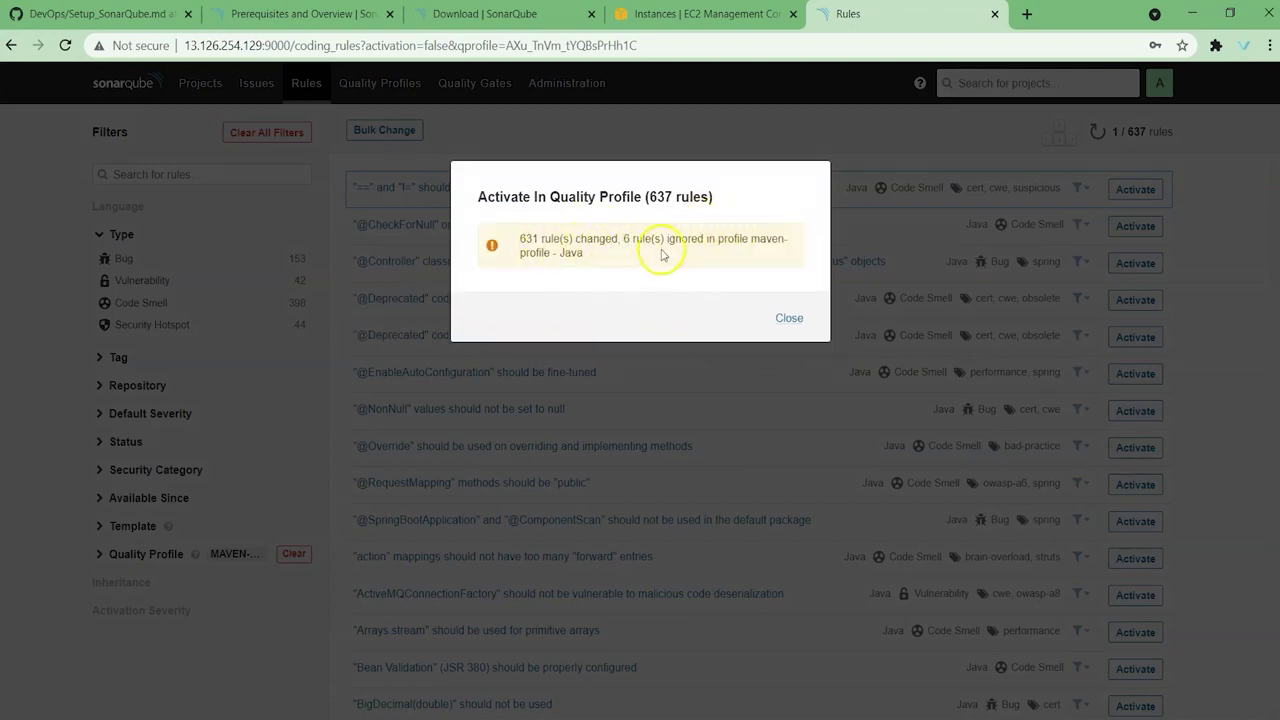
pyautogui.click(789, 318)
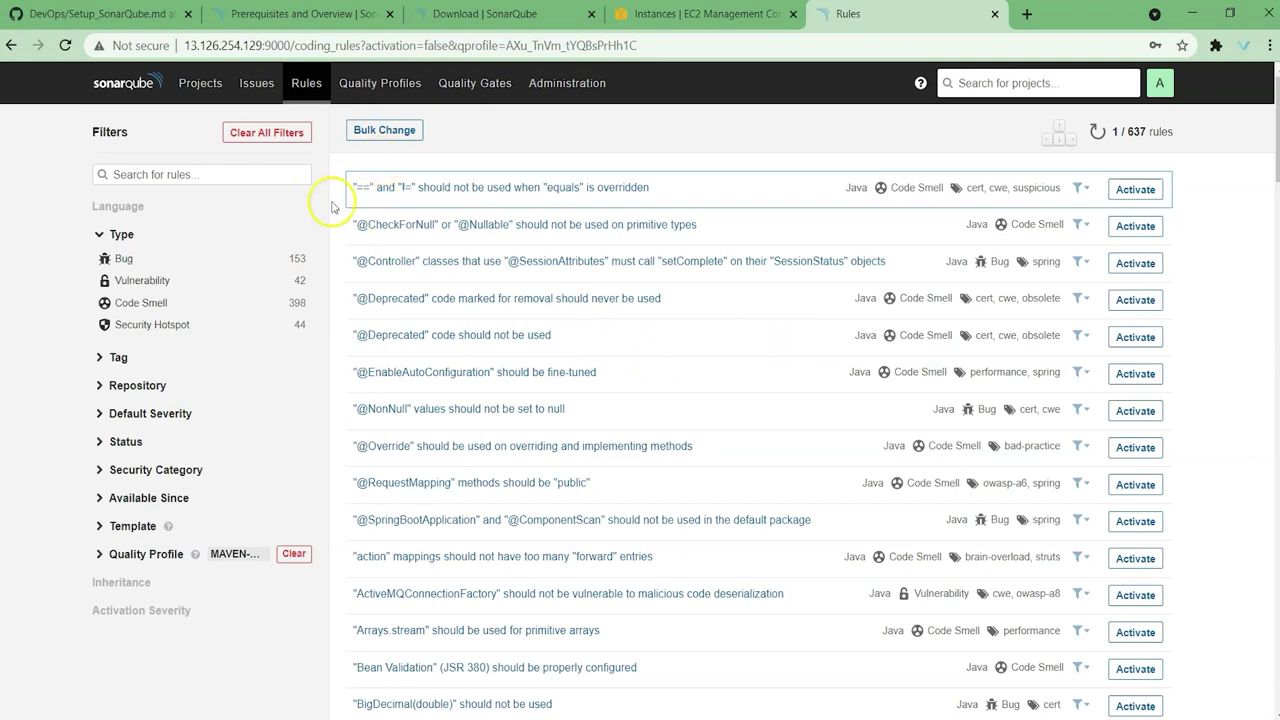
# Step: Return to Quality Profiles and review maven-profile, now listing 633 active rules
pyautogui.click(378, 83)
pyautogui.scroll(-3, 330, 465)
pyautogui.scroll(-3, 335, 460)
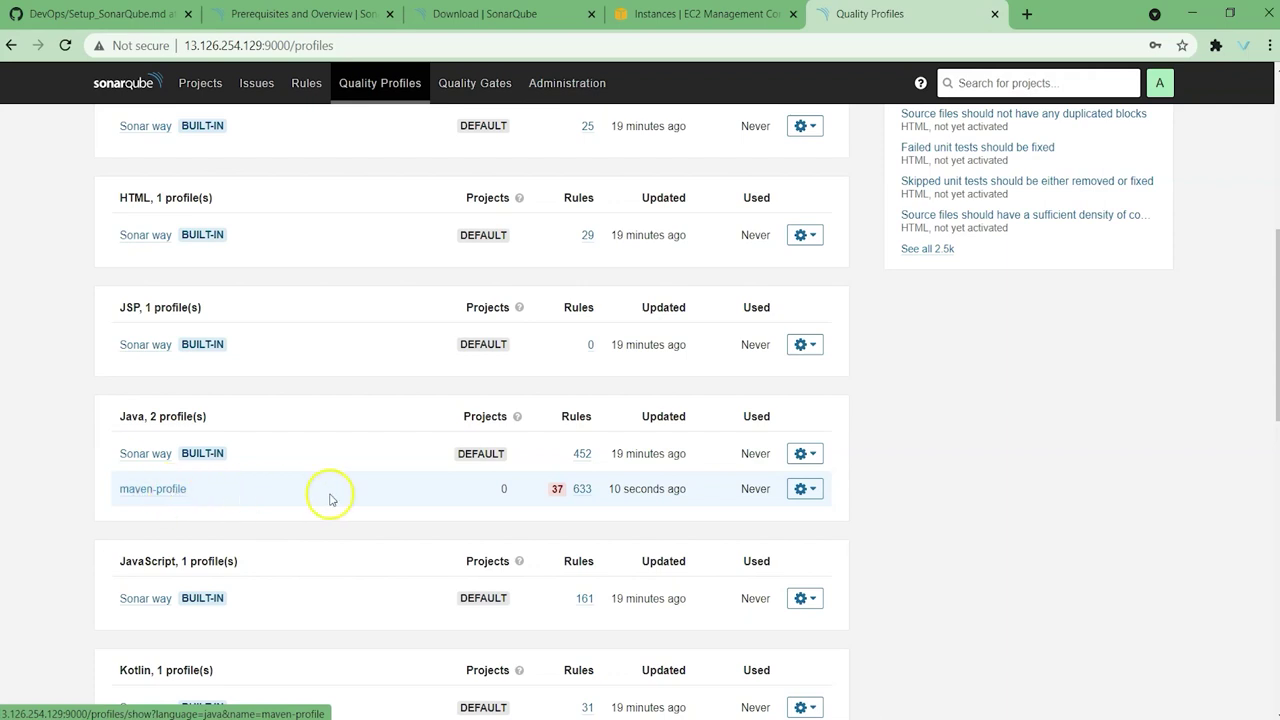
pyautogui.click(808, 490)
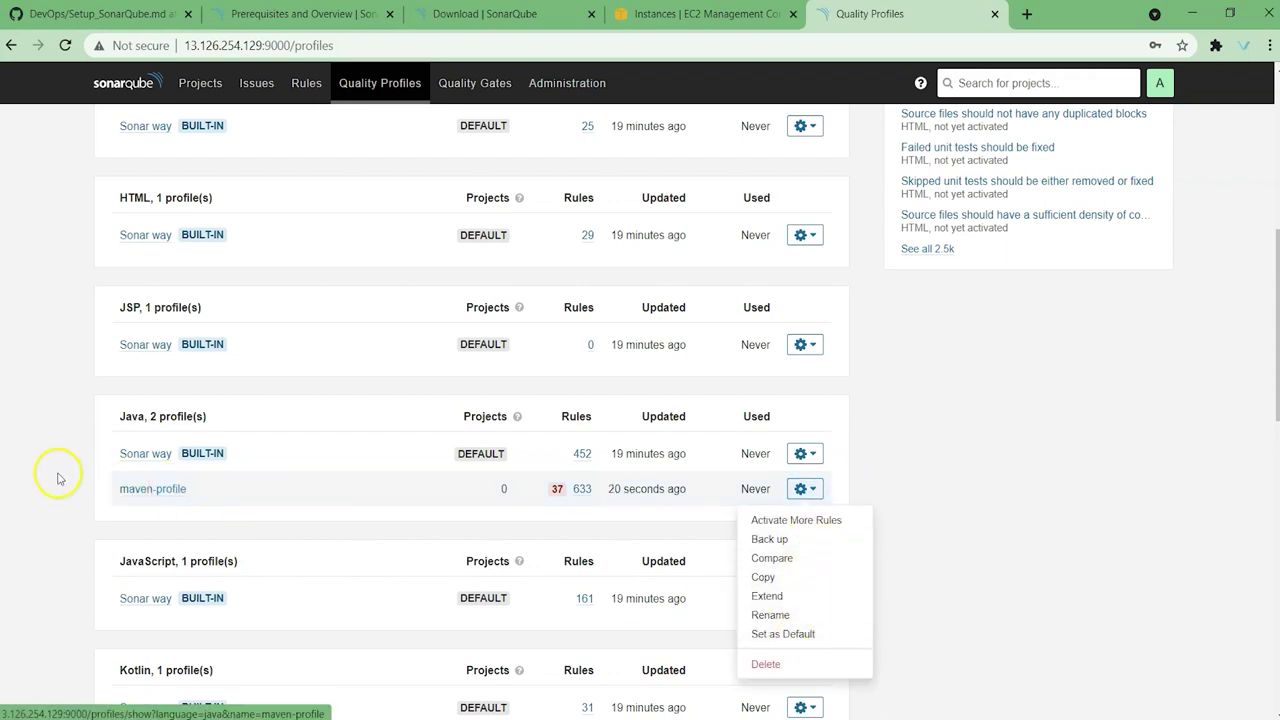
pyautogui.moveTo(112, 494); pyautogui.dragTo(191, 493)
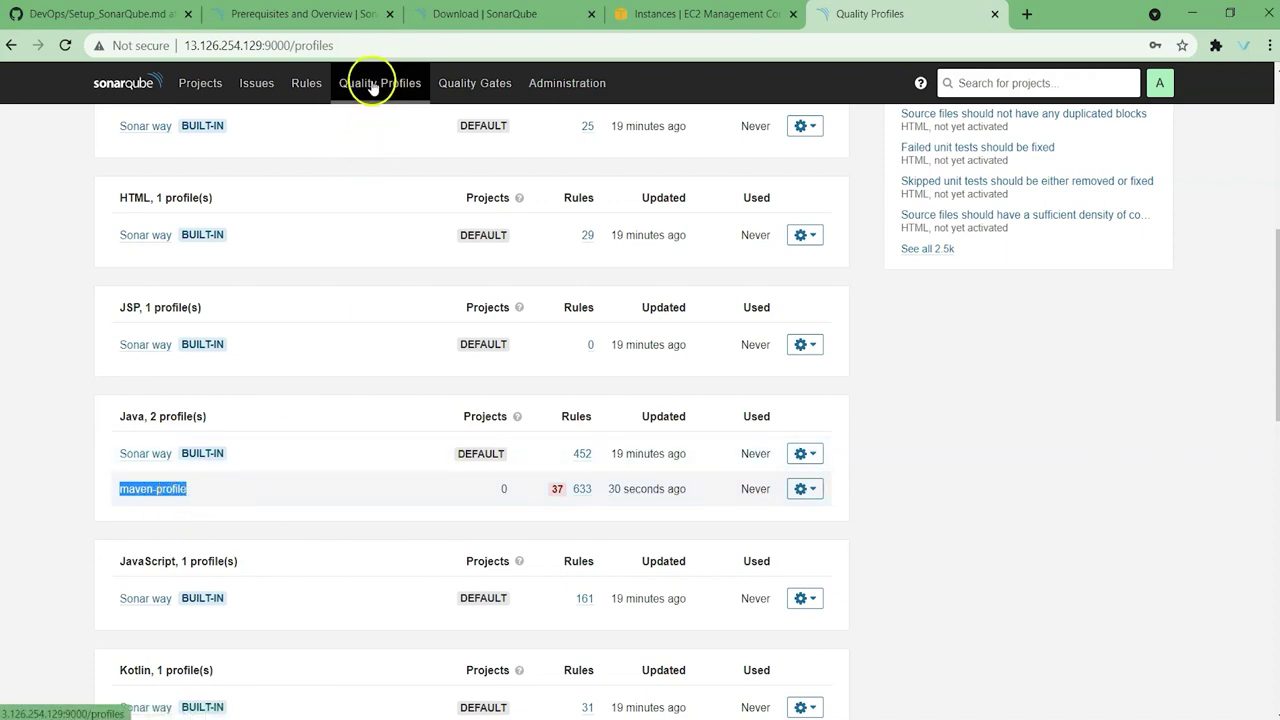
pyautogui.click(474, 83)
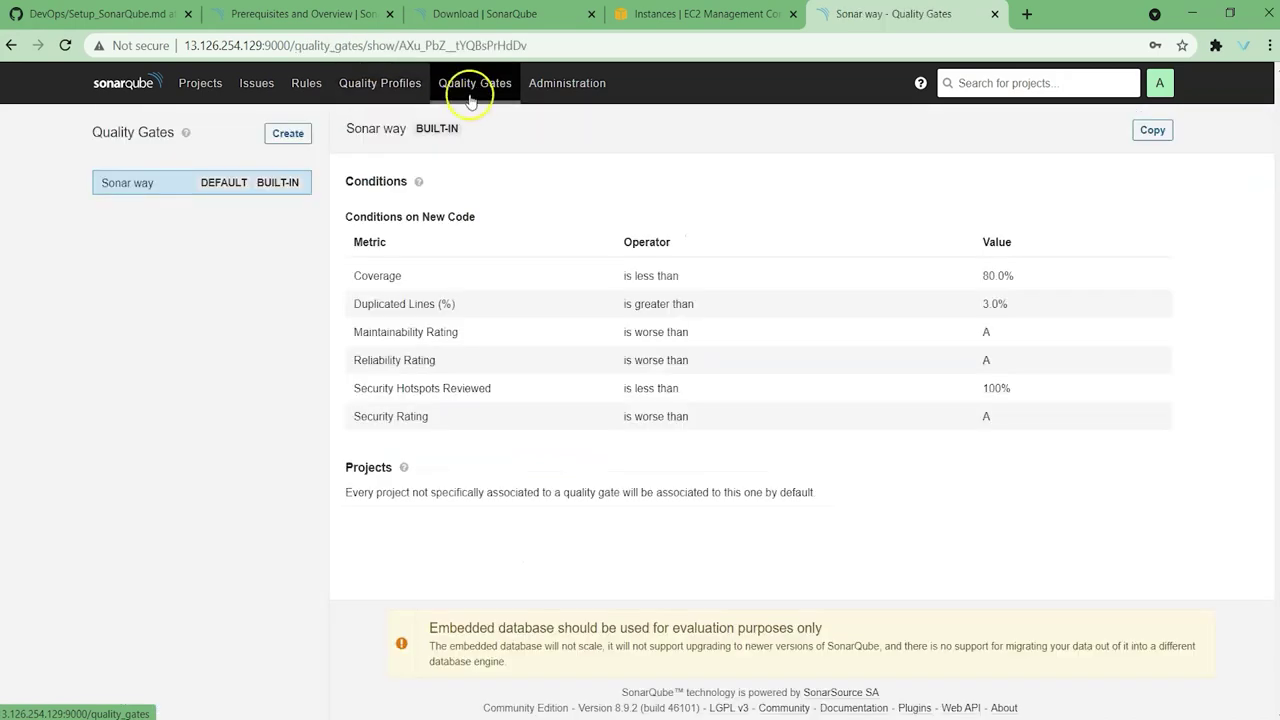
pyautogui.click(380, 83)
pyautogui.scroll(-4, 280, 478)
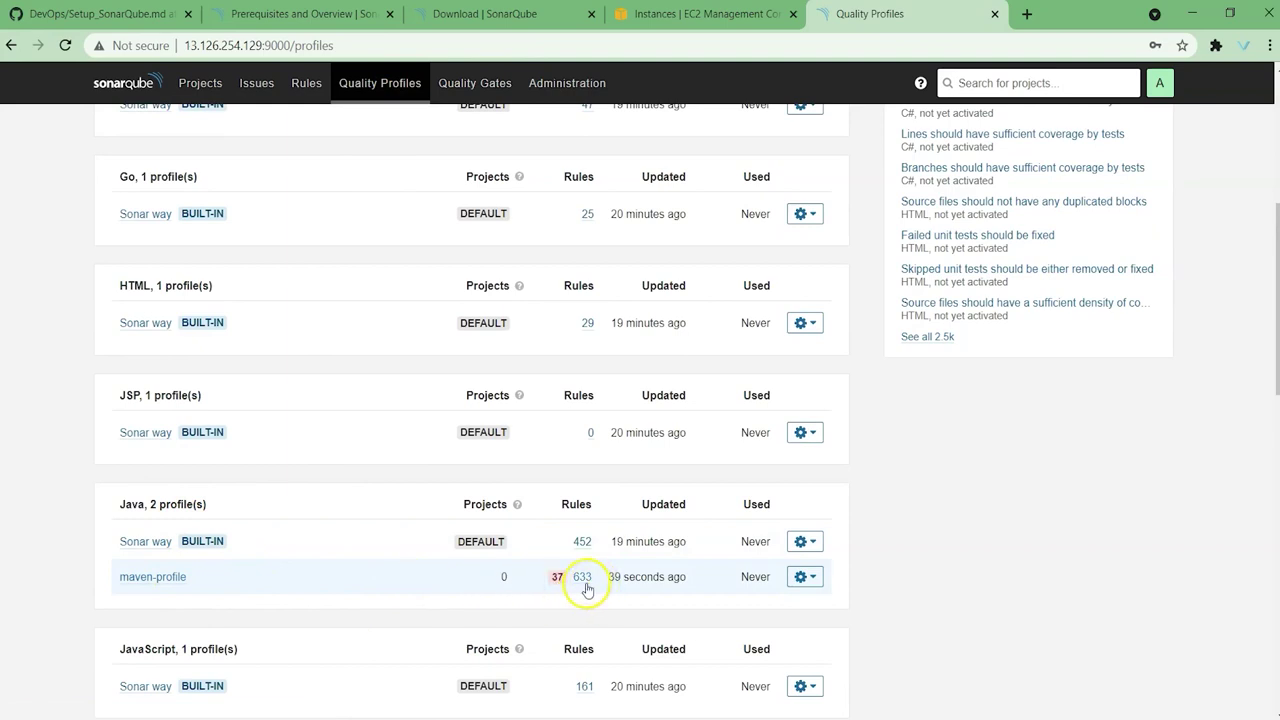
# Step: Show the Quality Gates page with Sonar way's conditions, such as Coverage below 80.0%
pyautogui.click(486, 95)
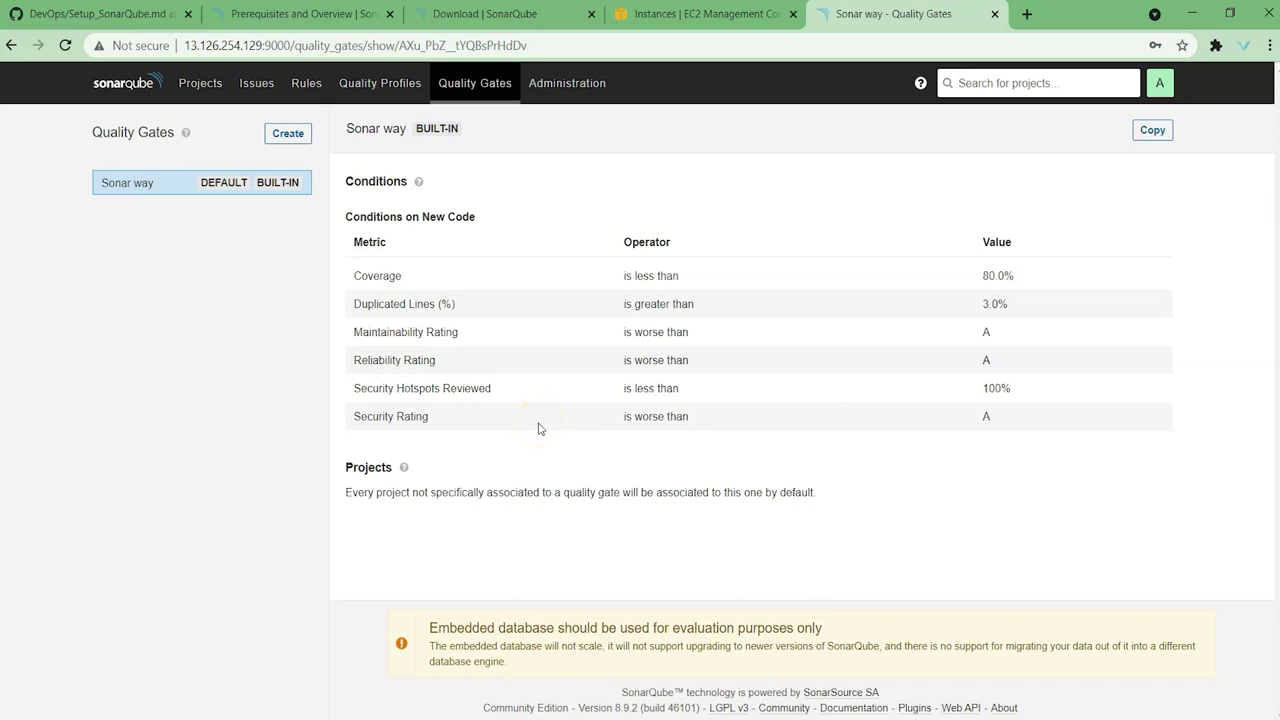
# Step: Review Sonar way's Coverage 80.0% and Duplicated Lines 3.0% thresholds, then start a new gate
pyautogui.doubleClick(379, 274)
pyautogui.moveTo(621, 276); pyautogui.dragTo(680, 276)
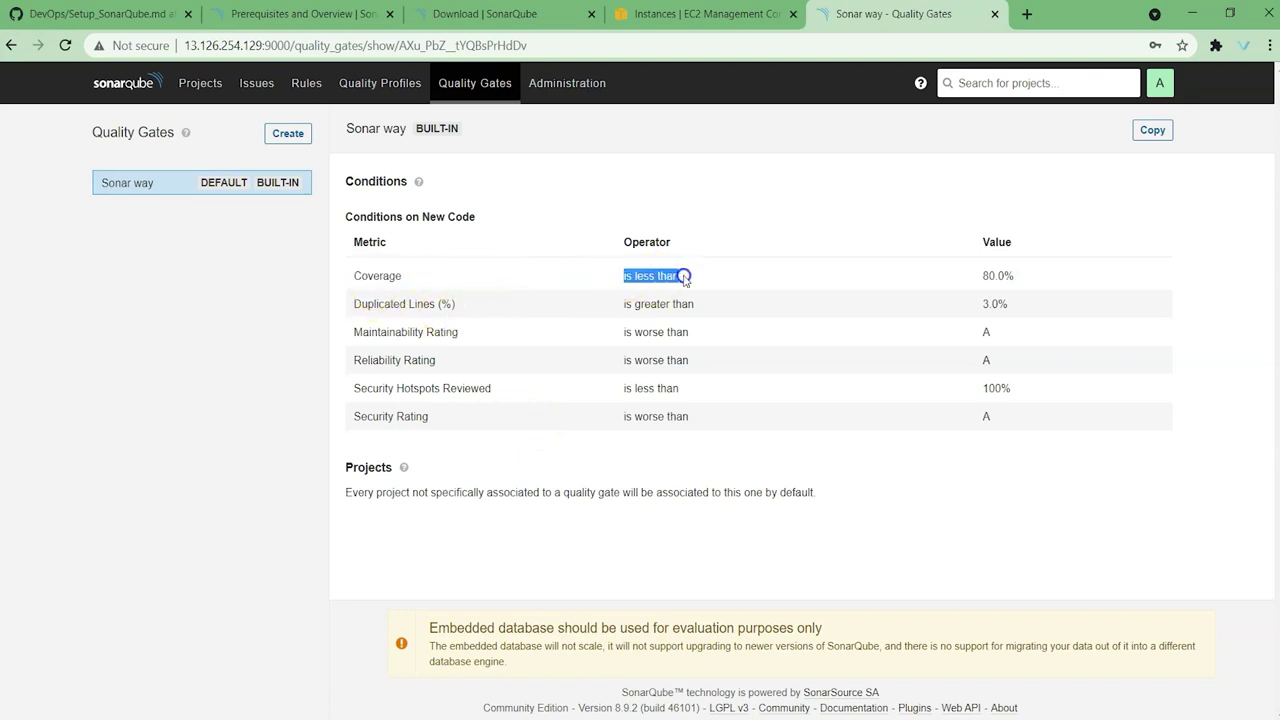
pyautogui.tripleClick(1014, 275)
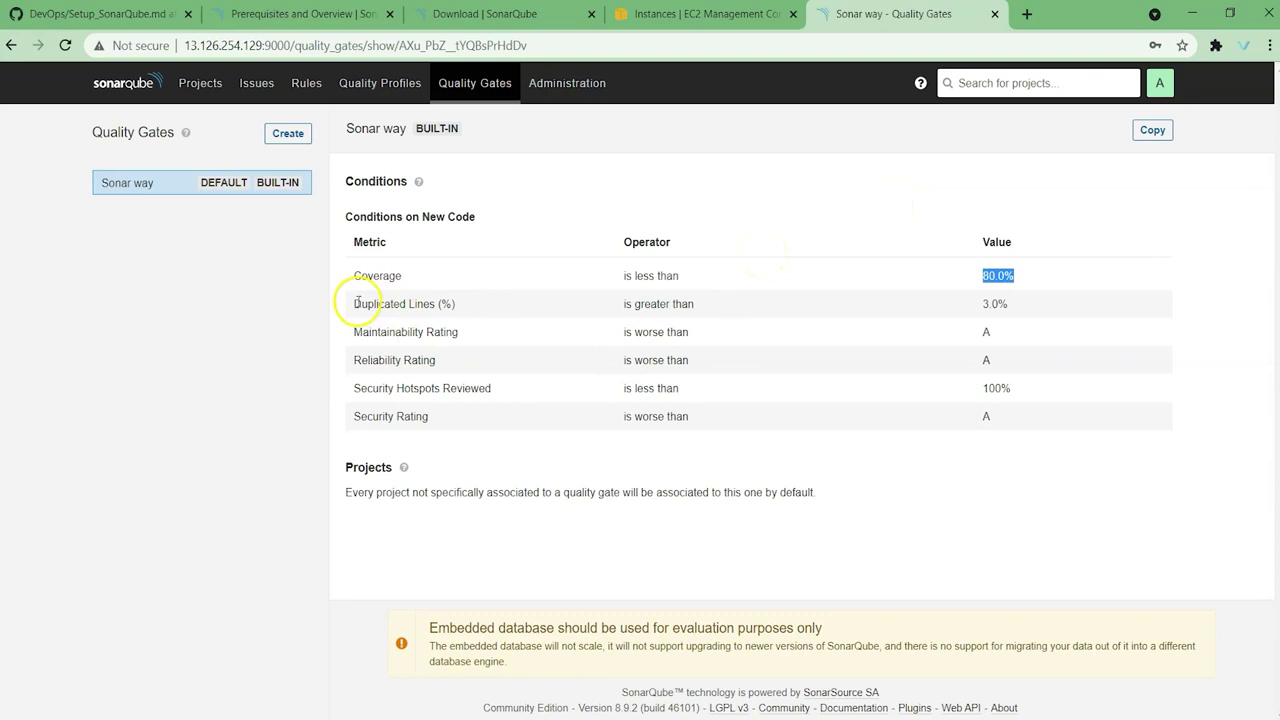
pyautogui.click(987, 304)
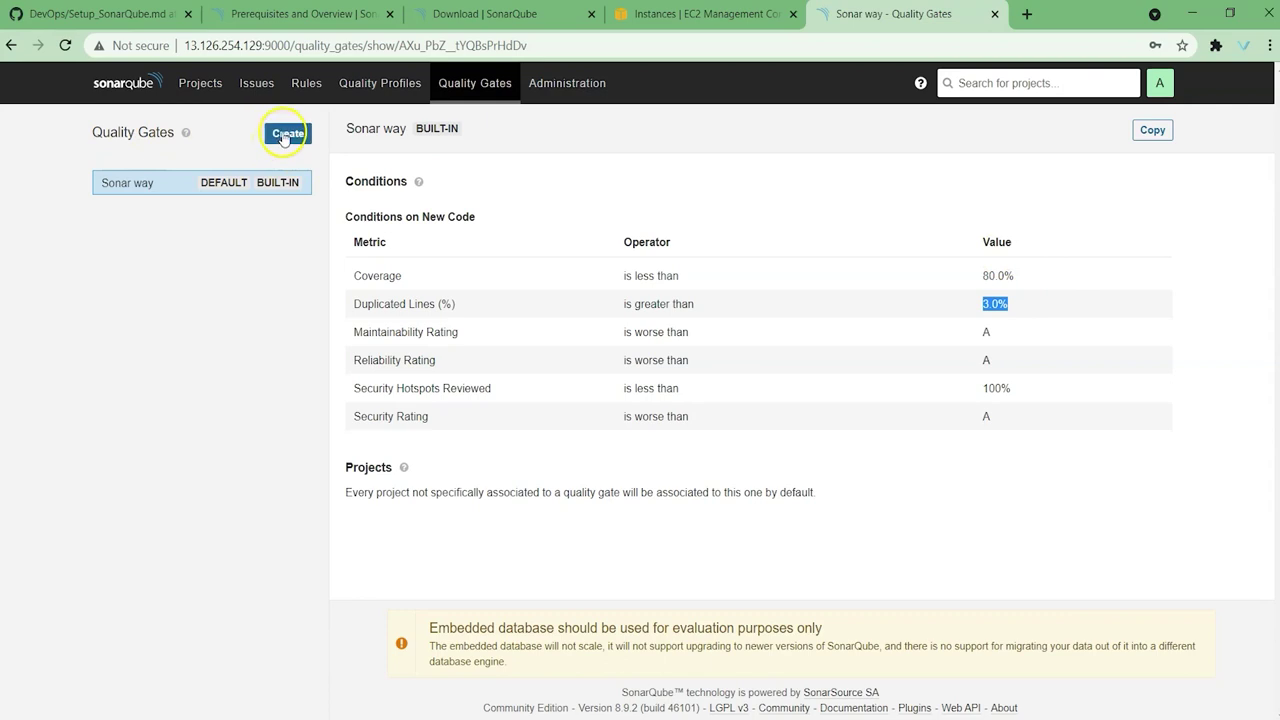
pyautogui.click(285, 136)
# Step: Create a new quality gate named 'demoproject'
pyautogui.click(520, 279)
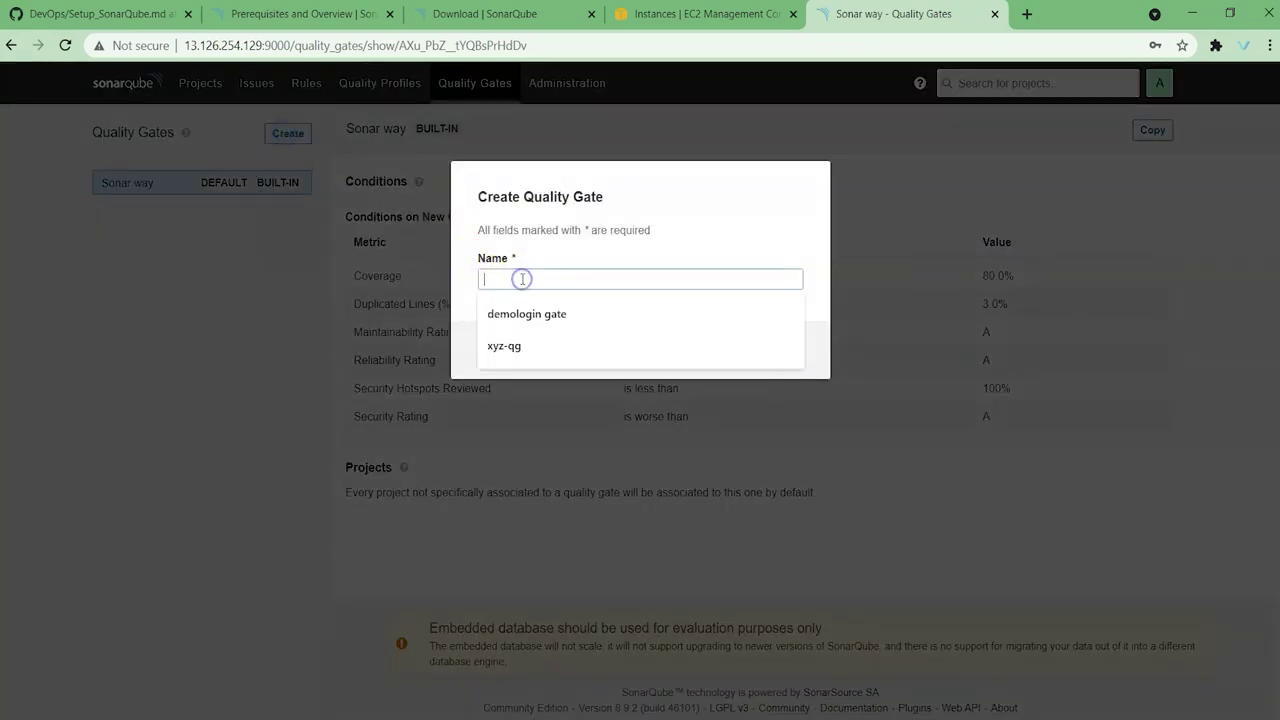
pyautogui.write('demoproject')
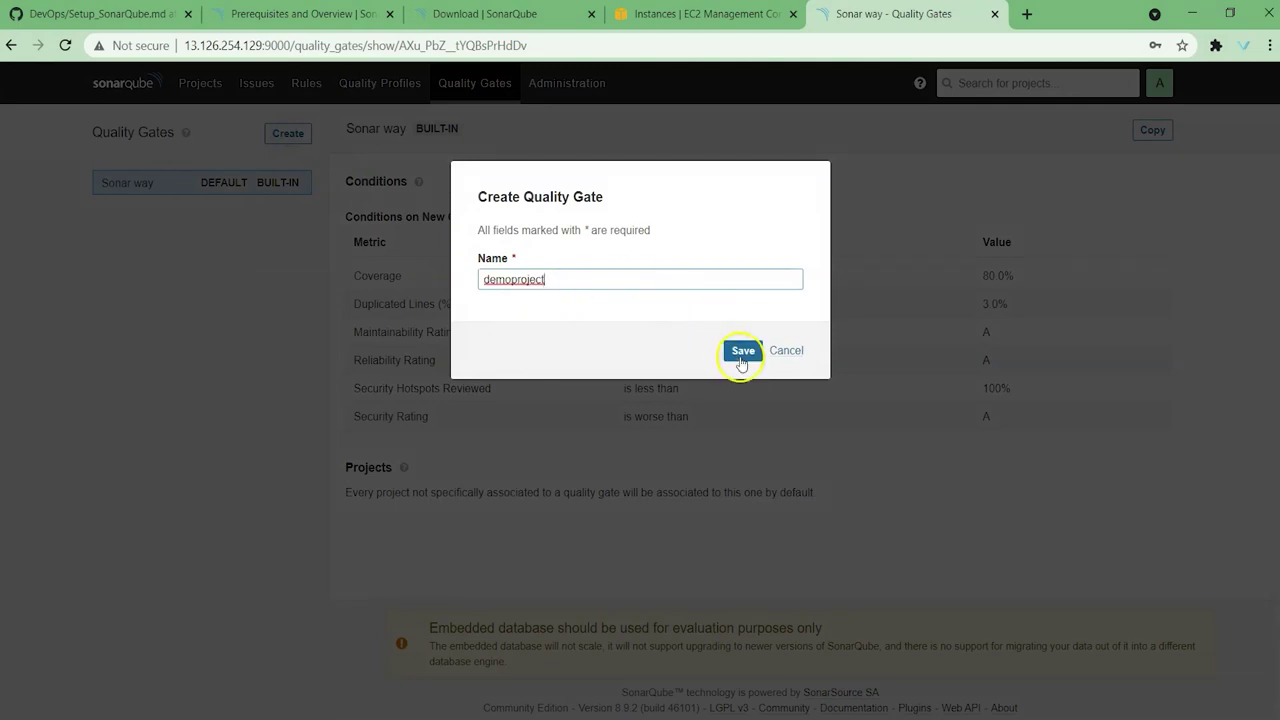
pyautogui.click(742, 358)
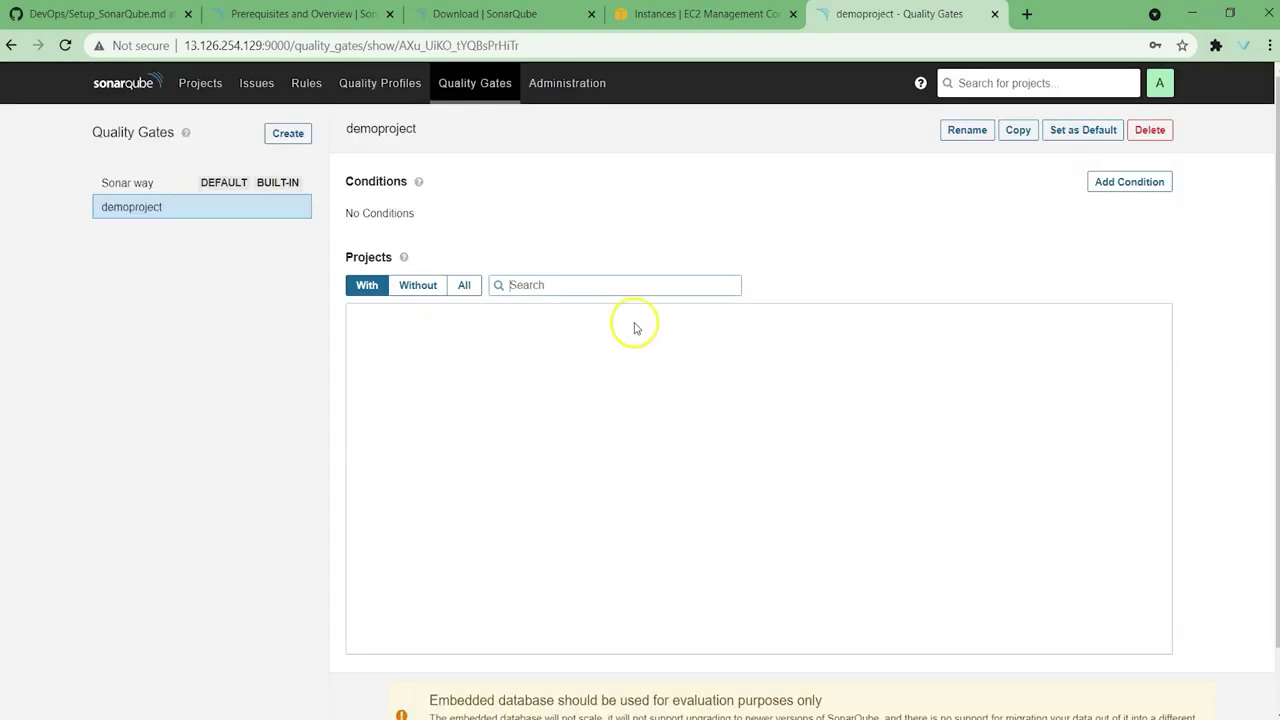
# Step: Add a new-code condition failing when Condition Coverage is below 90
pyautogui.click(1145, 184)
pyautogui.click(597, 280)
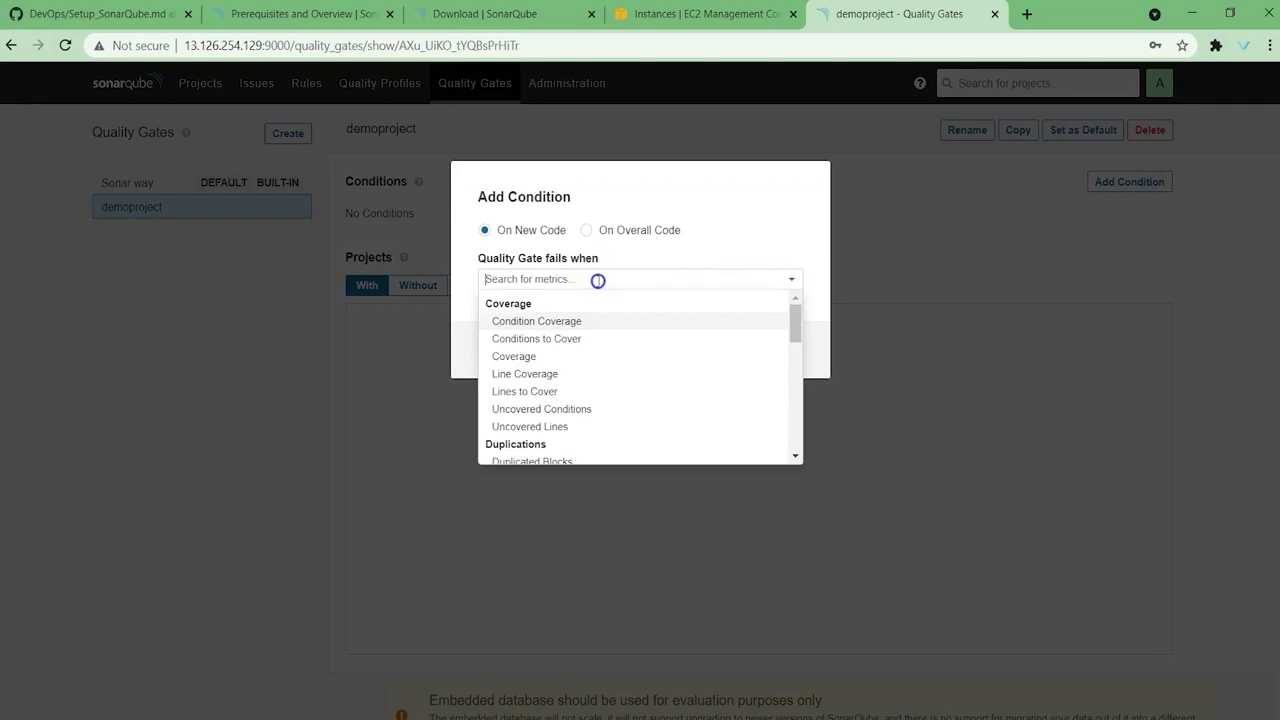
pyautogui.click(572, 321)
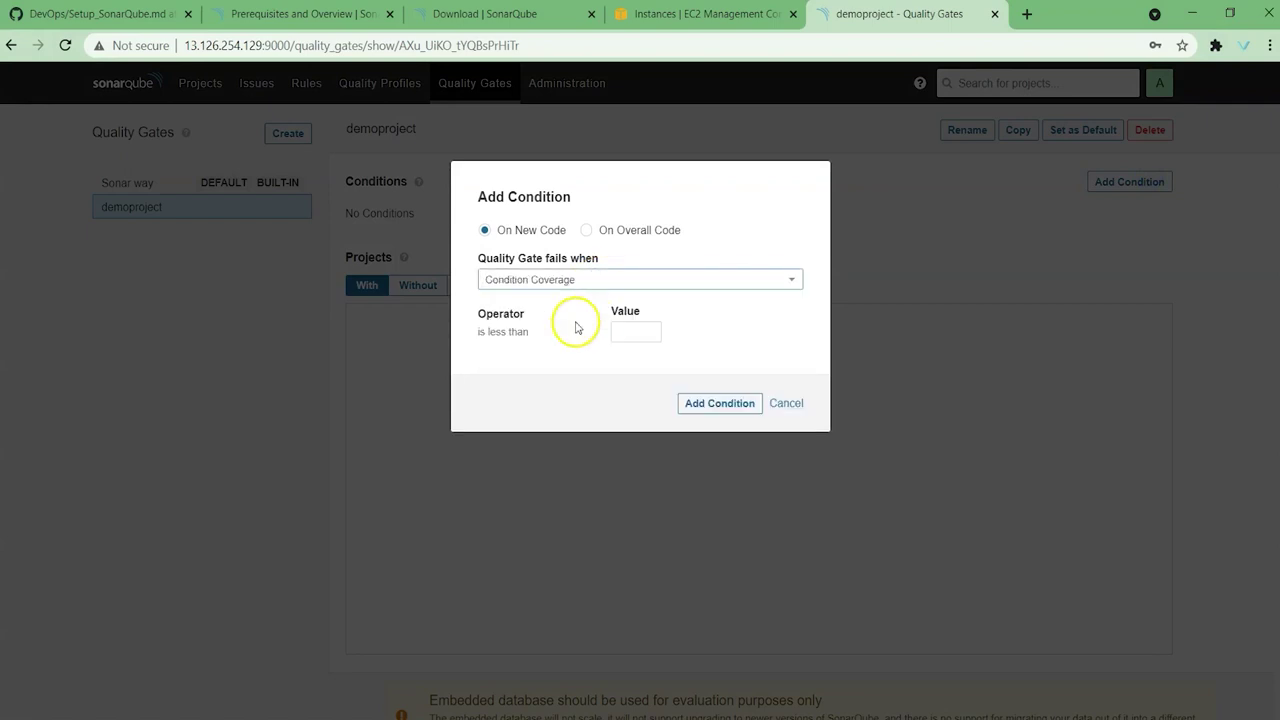
pyautogui.click(644, 334)
pyautogui.write('90')
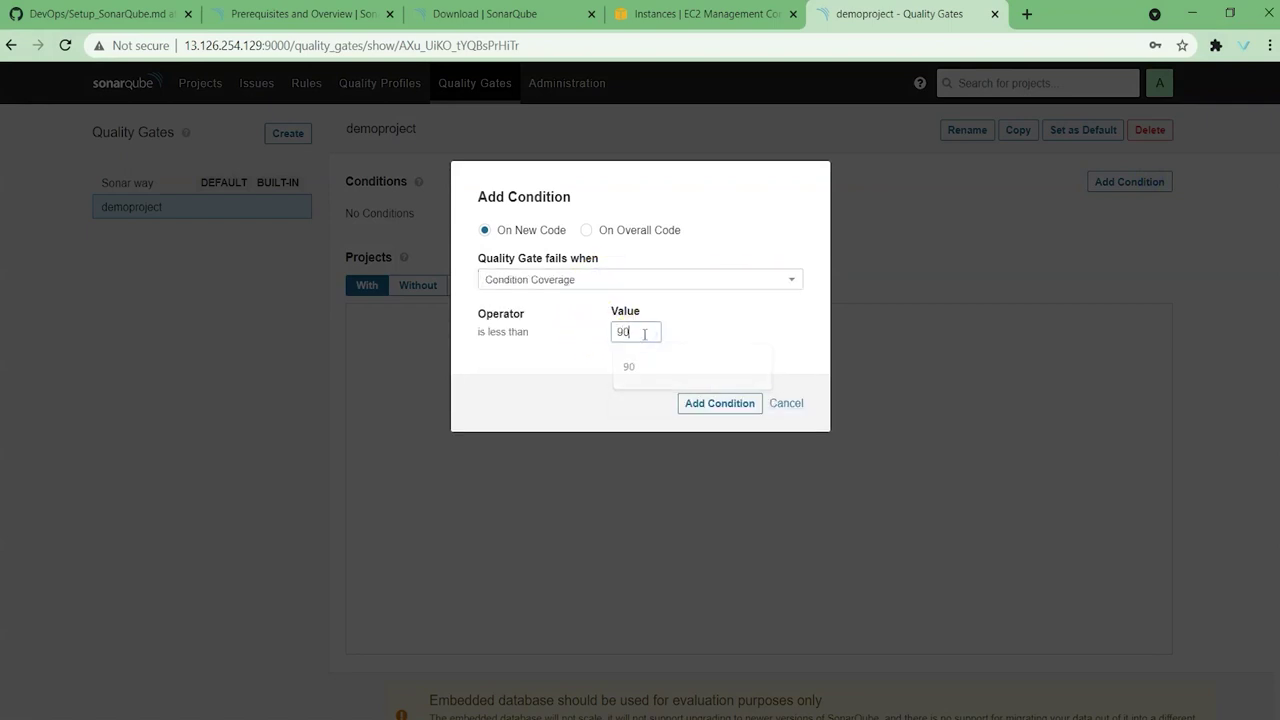
pyautogui.click(714, 403)
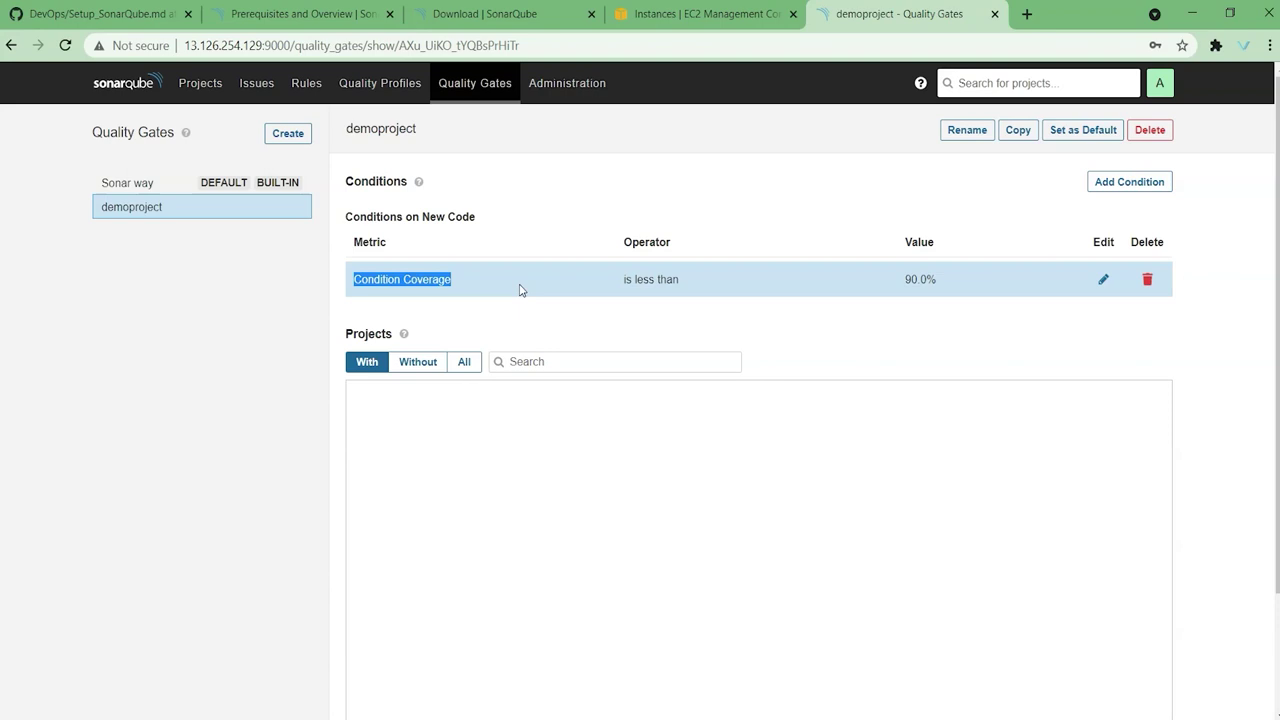
pyautogui.click(1145, 184)
# Step: Add a demoproject new-code condition: Critical Issues greater than 10
pyautogui.click(613, 285)
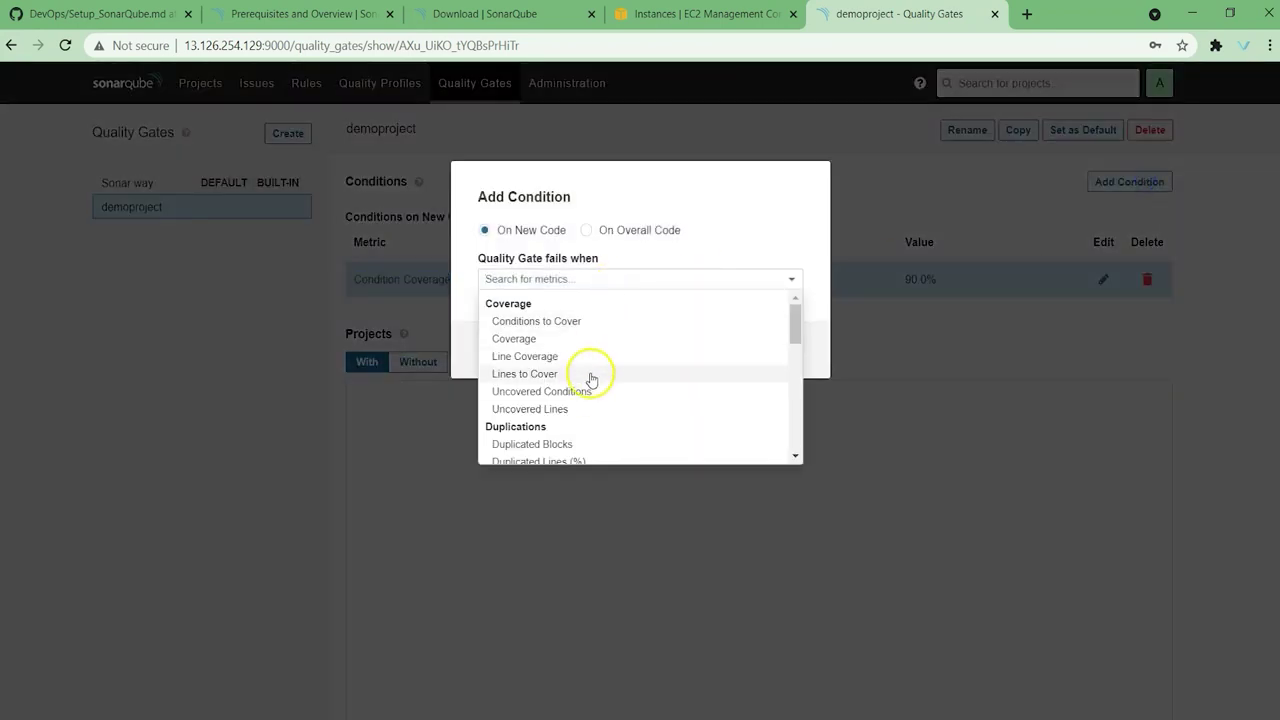
pyautogui.scroll(-3, 621, 399)
pyautogui.scroll(2, 609, 386)
pyautogui.scroll(-2, 570, 340)
pyautogui.click(541, 356)
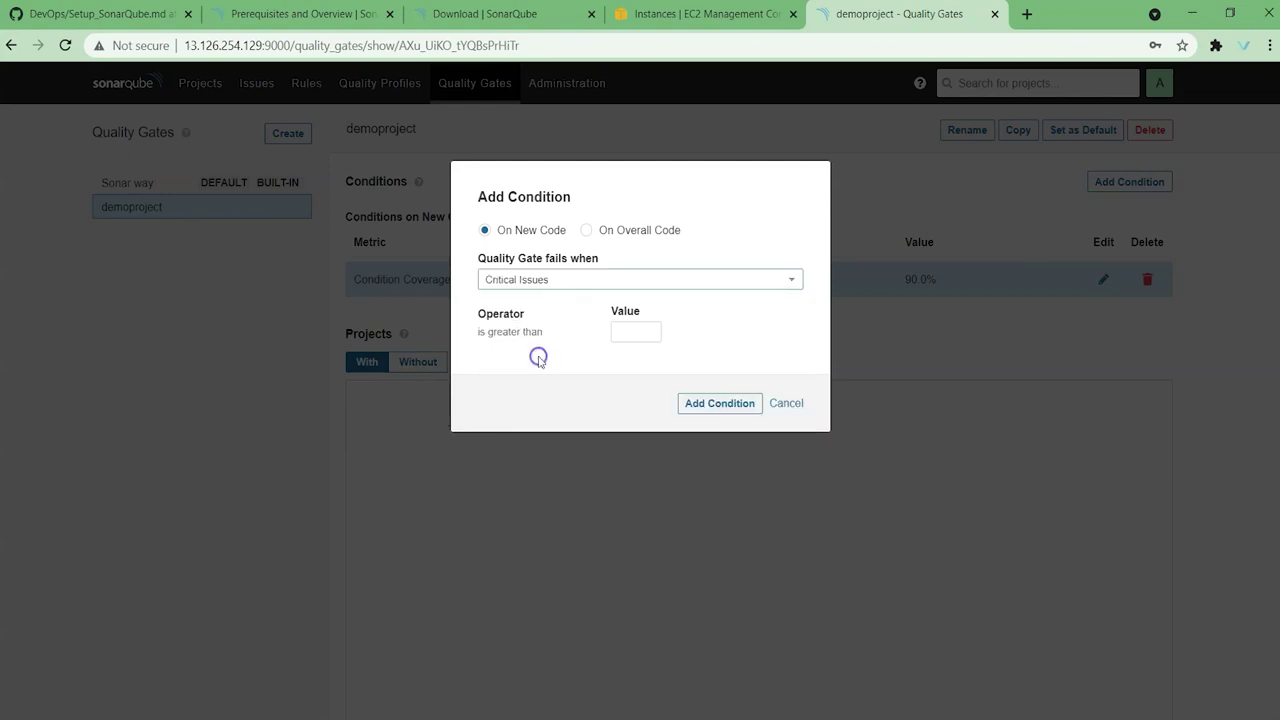
pyautogui.click(621, 335)
pyautogui.write('10')
pyautogui.click(730, 408)
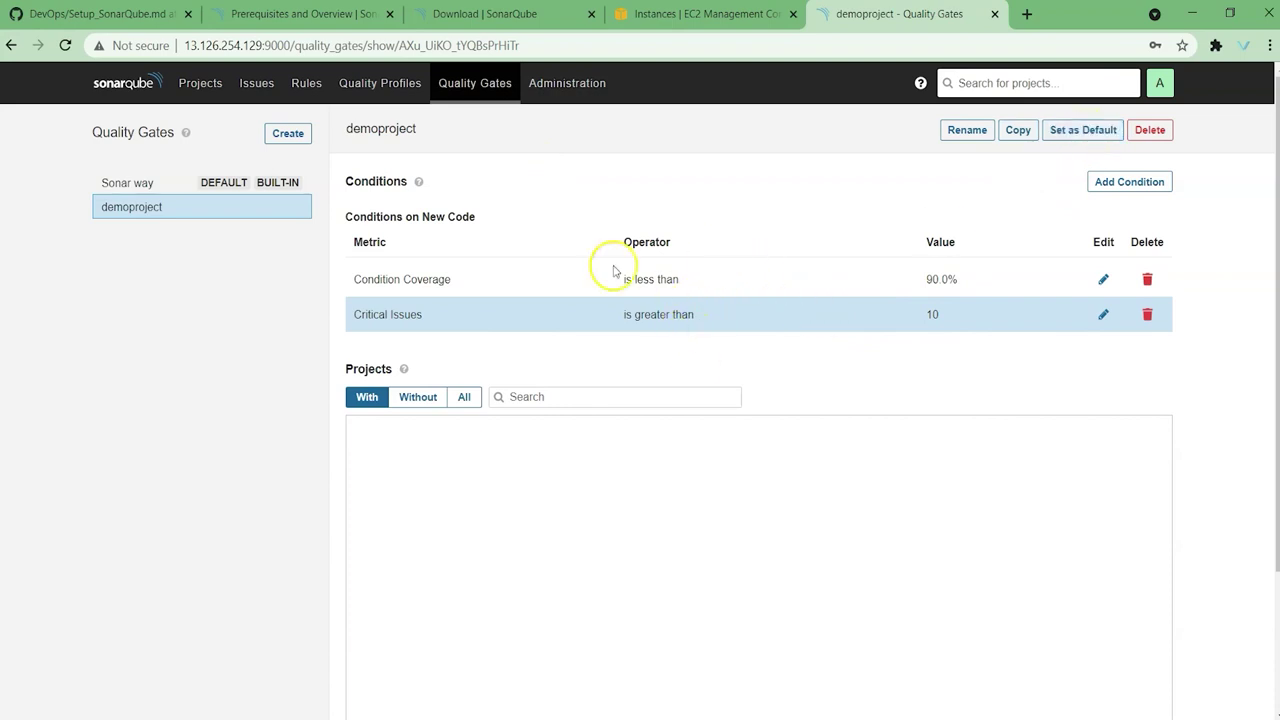
pyautogui.click(572, 86)
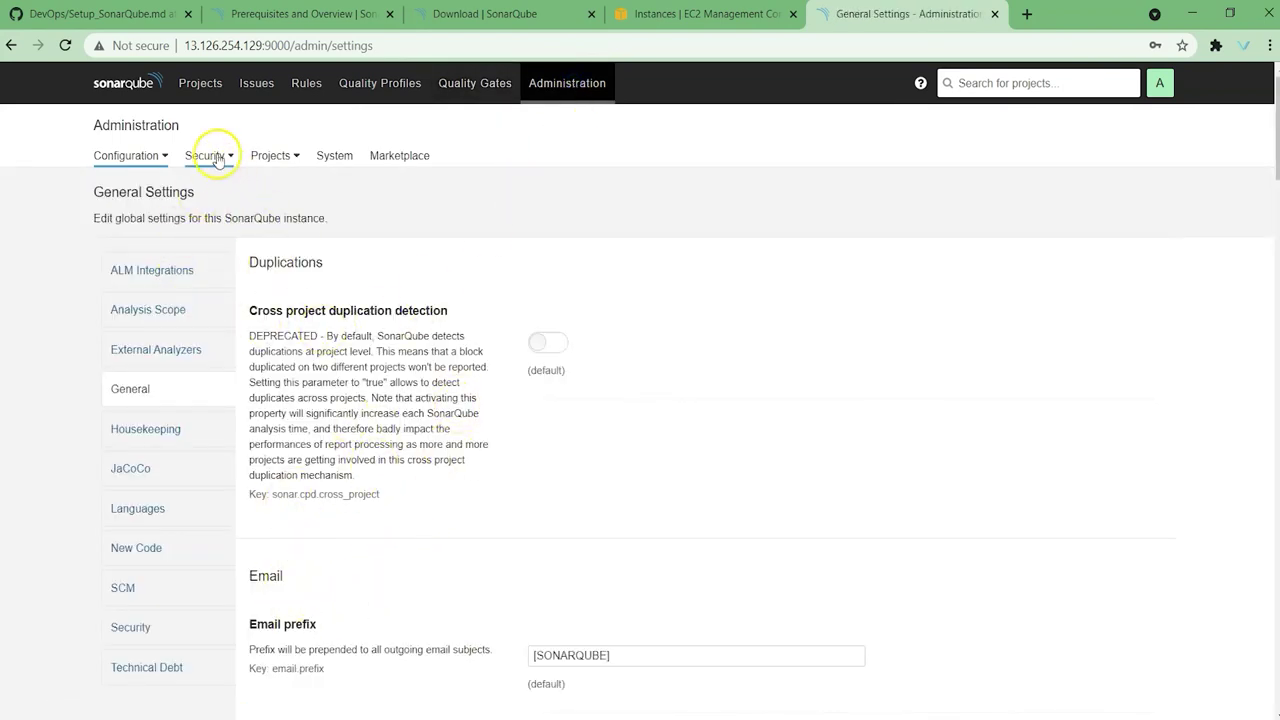
# Step: Check the Users and Projects Management admin pages, then return to the Projects list with maven-project
pyautogui.click(214, 157)
pyautogui.click(165, 190)
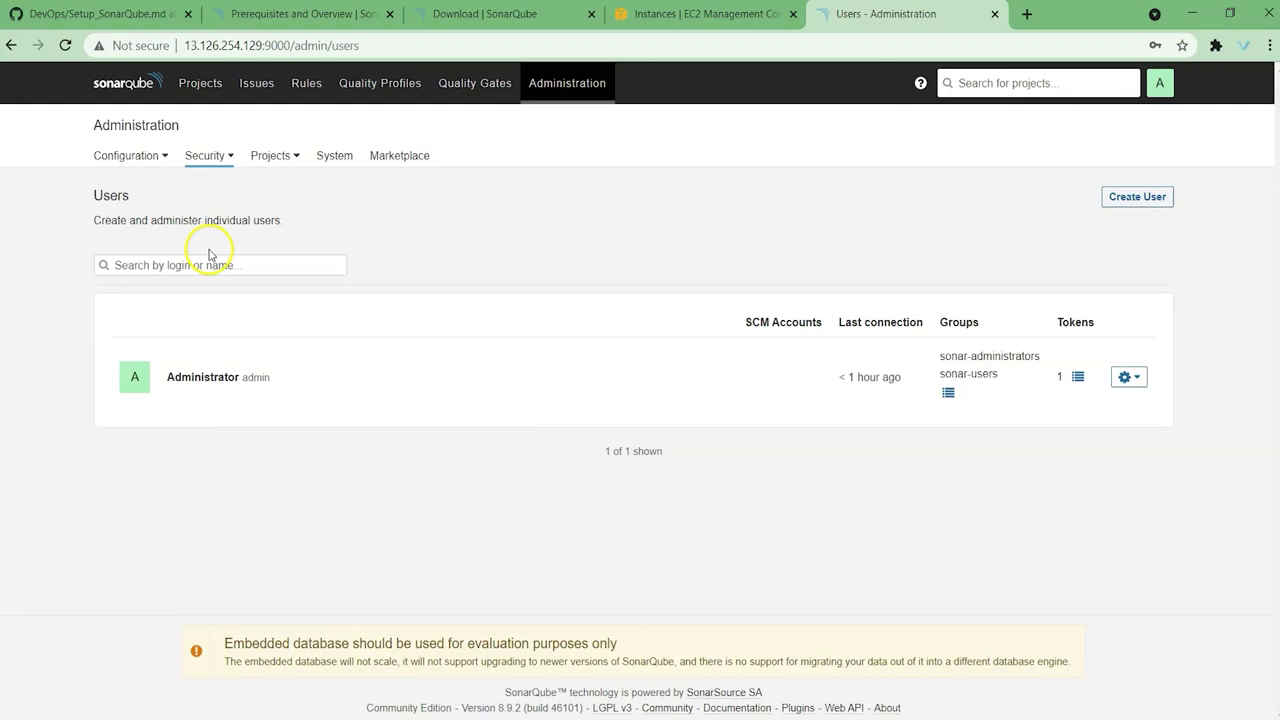
pyautogui.click(280, 157)
pyautogui.click(272, 187)
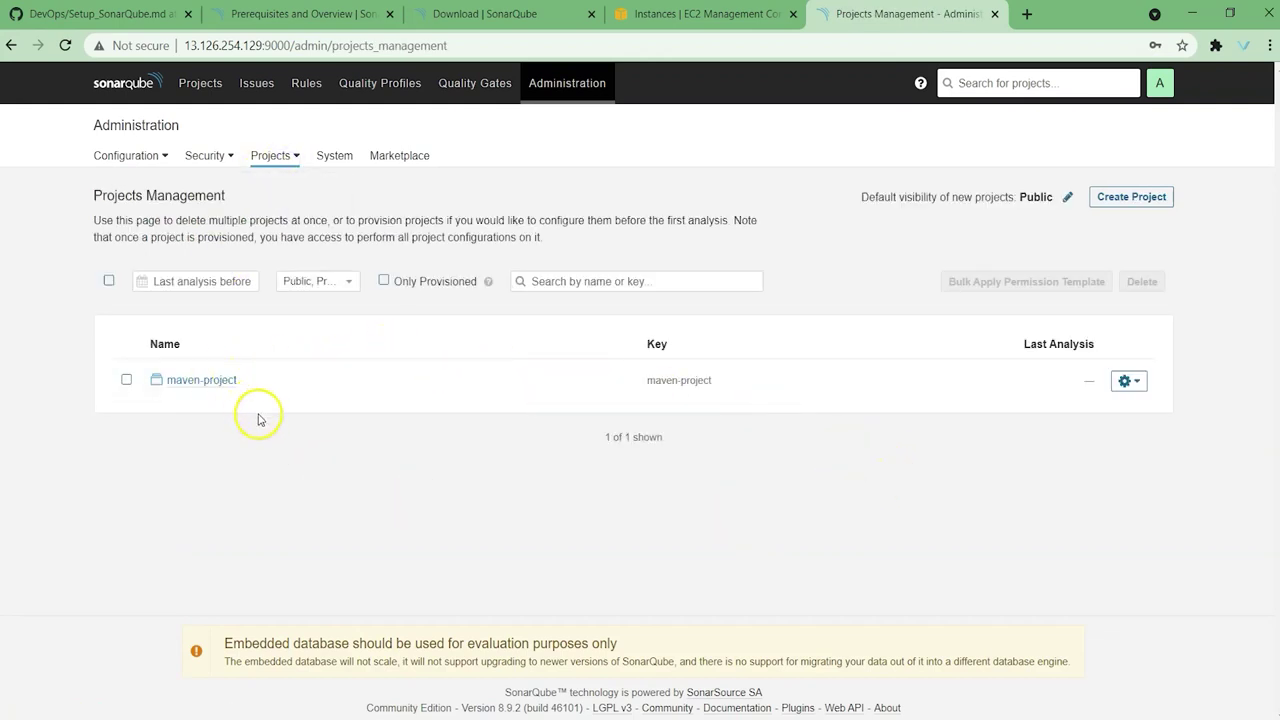
pyautogui.click(138, 160)
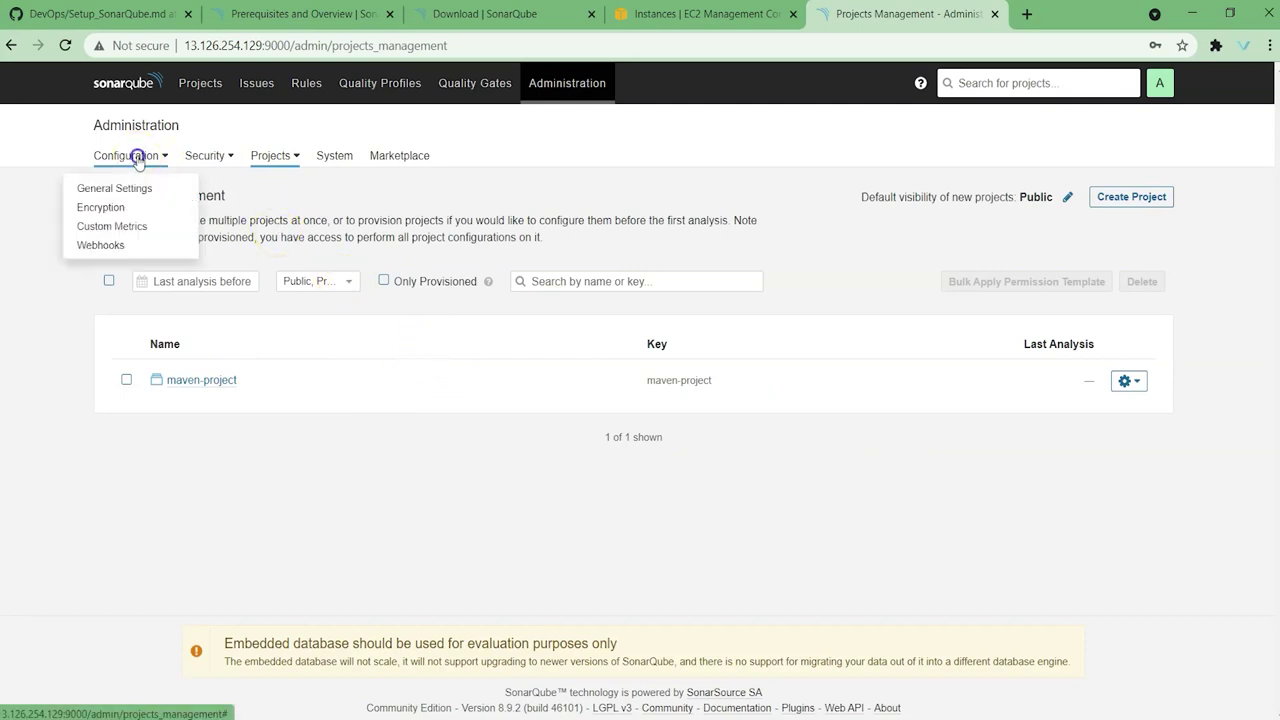
pyautogui.click(203, 88)
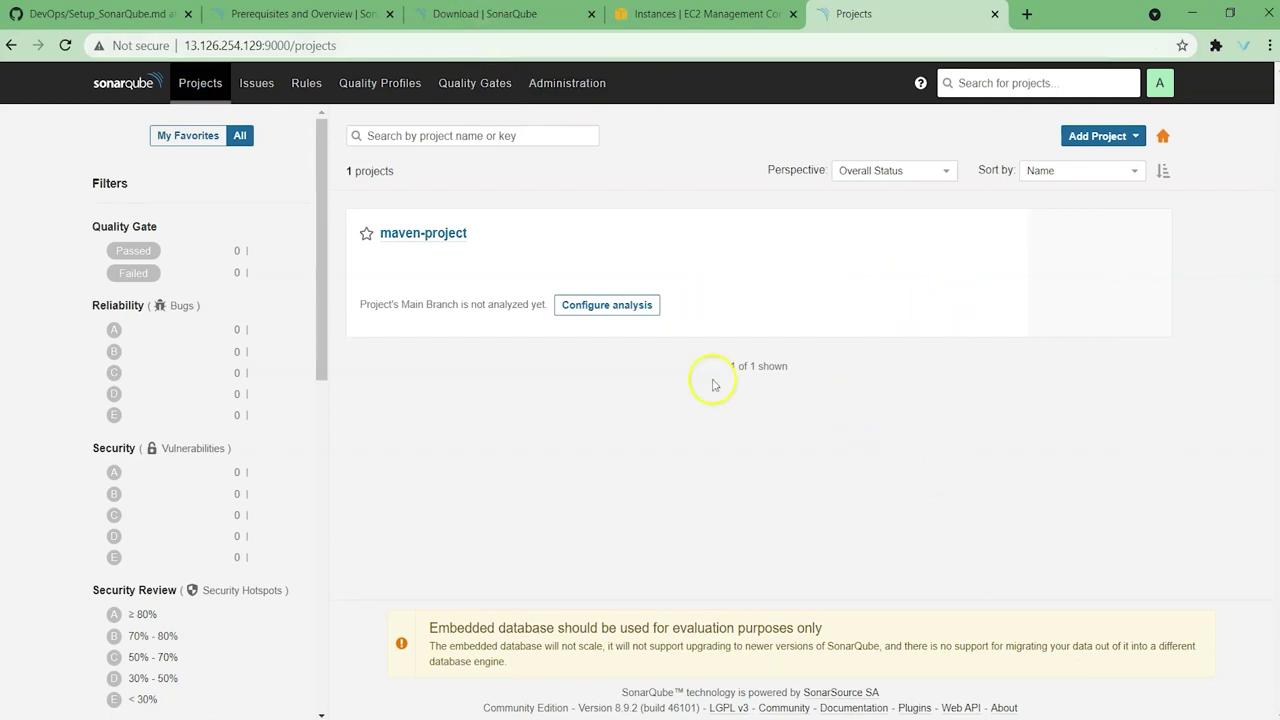
# Step: On the Maven server, change into /opt and confirm mvn -version reports Maven 3.8.2
pyautogui.hotkey('alt', 'Tab')
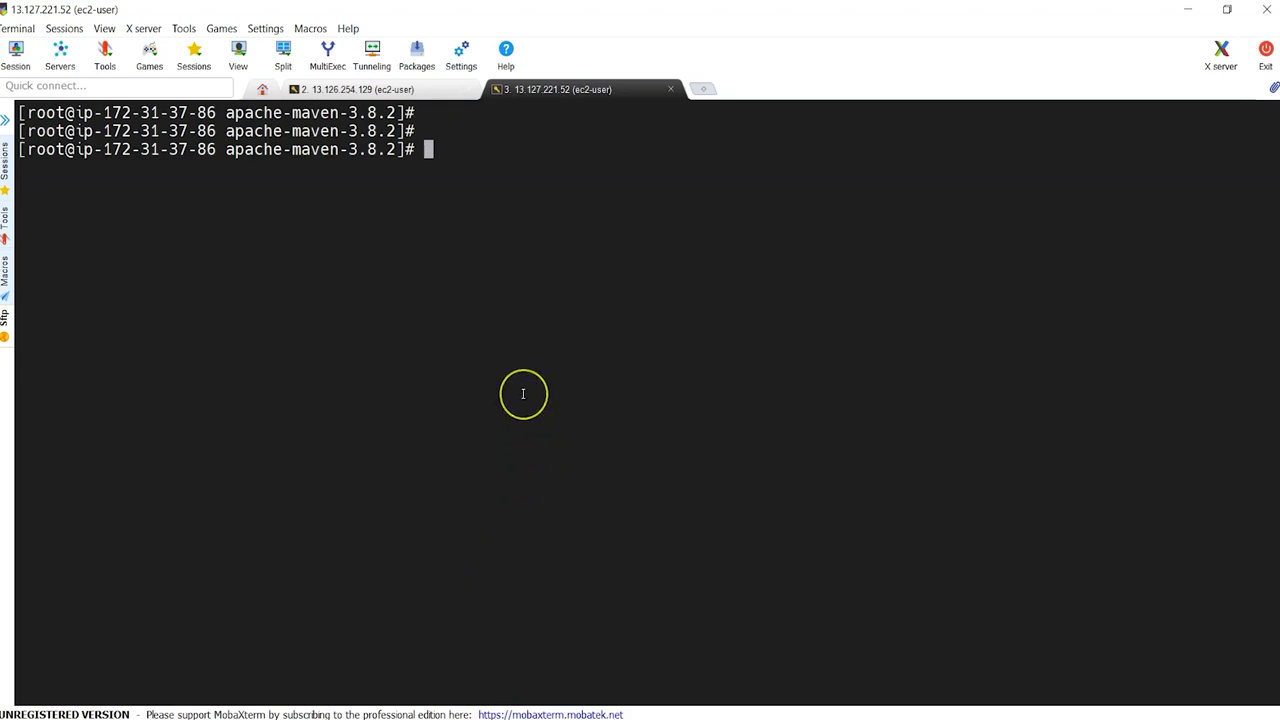
pyautogui.press('Return')
pyautogui.press('Return')
pyautogui.write('cd /opt')
pyautogui.press('Return')
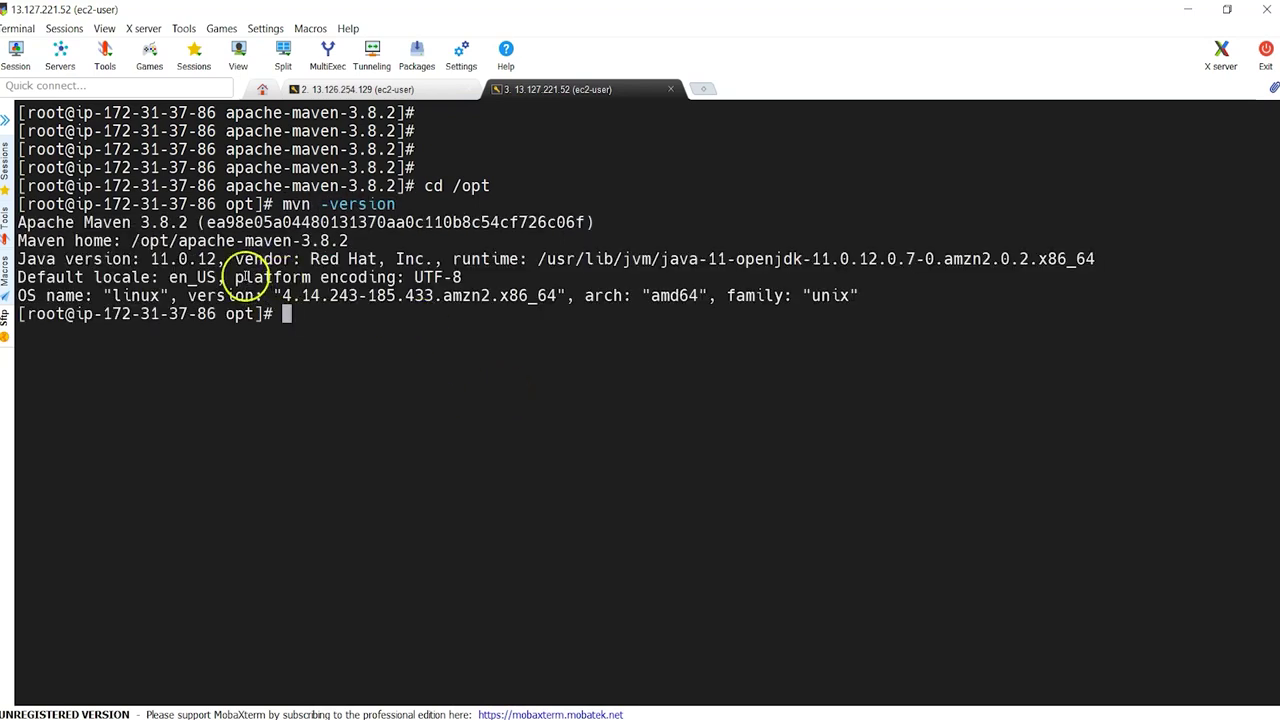
pyautogui.moveTo(131, 222); pyautogui.dragTo(188, 222)
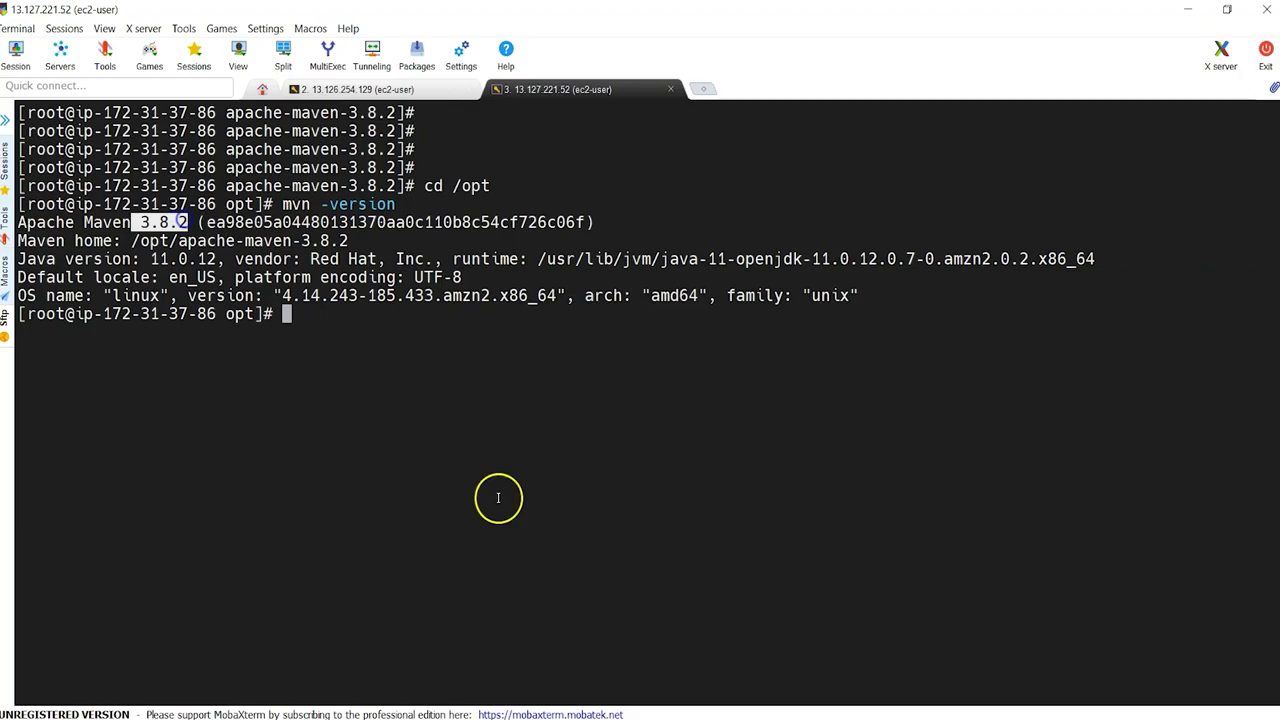
pyautogui.hotkey('alt', 'Tab')
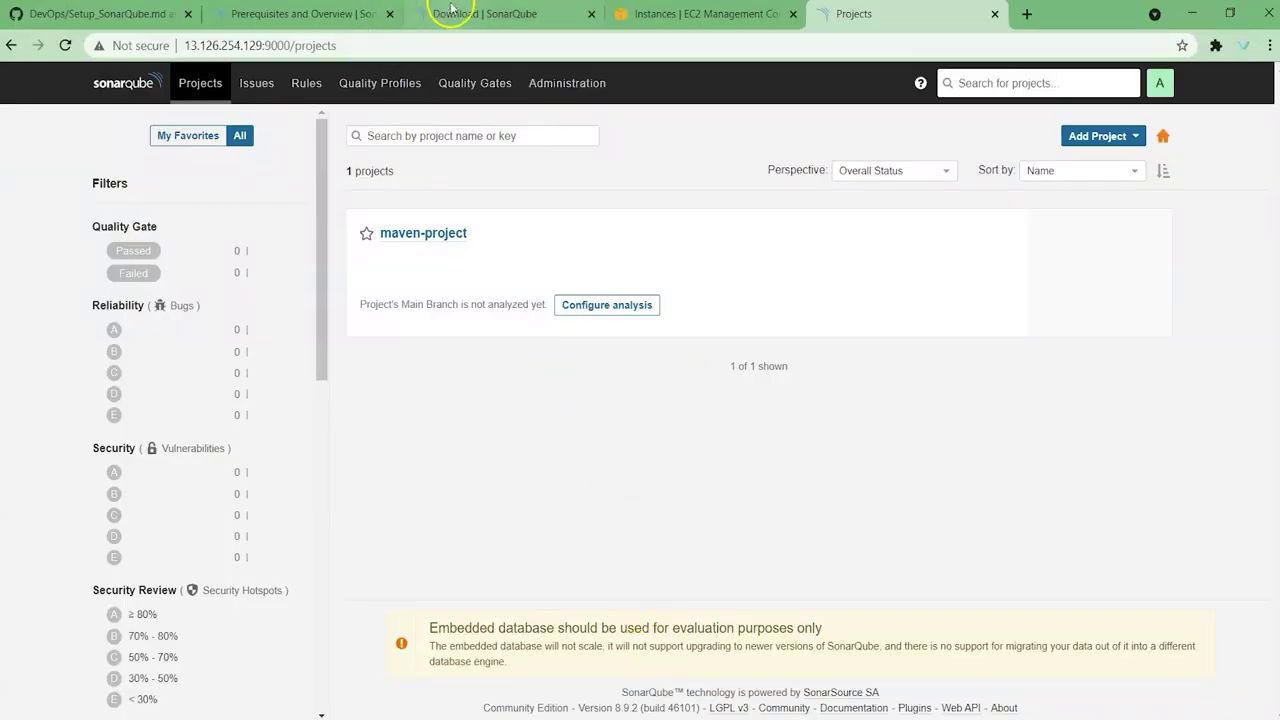
# Step: Check the Maven_Server instance details in the EC2 Instances console
pyautogui.click(655, 13)
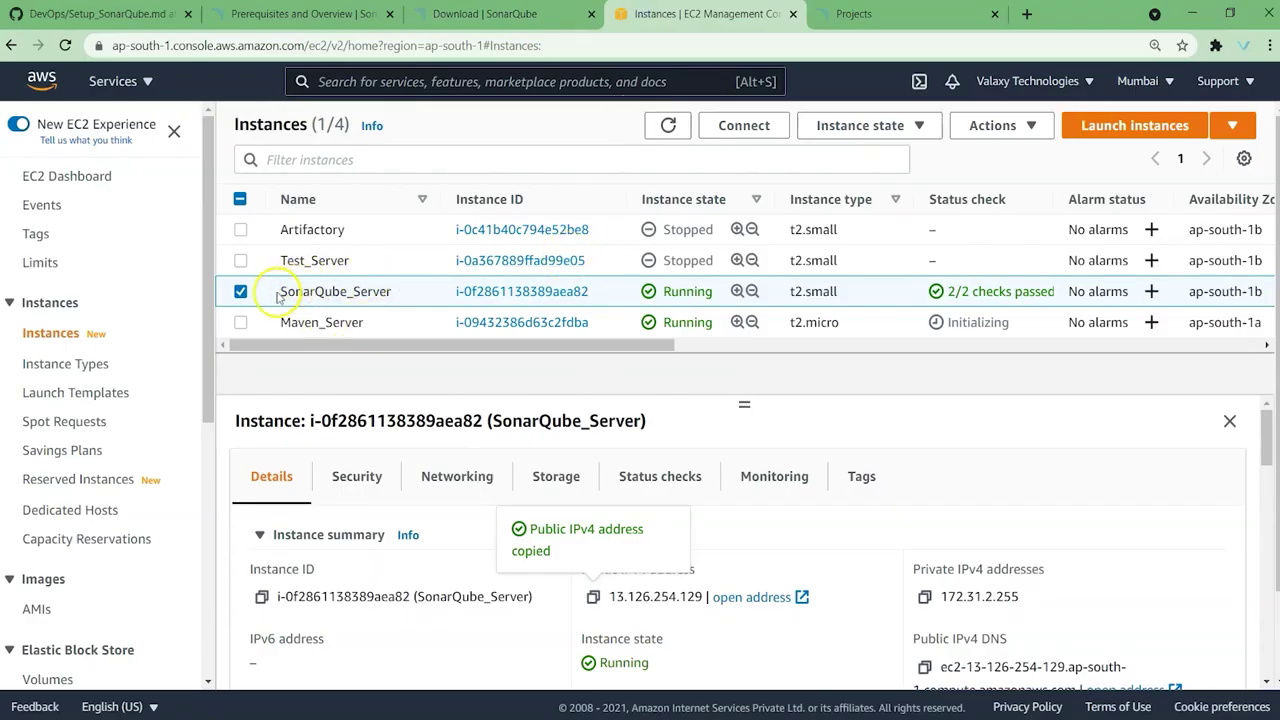
pyautogui.click(348, 322)
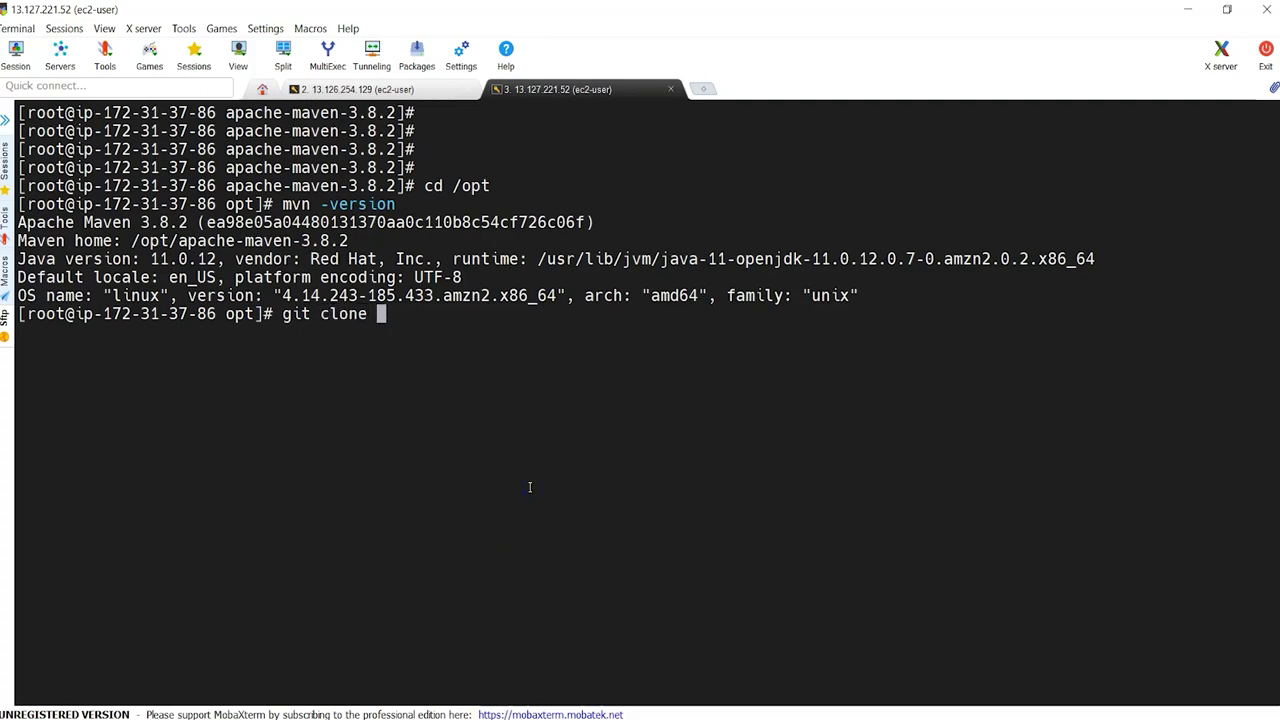
pyautogui.click(636, 705)
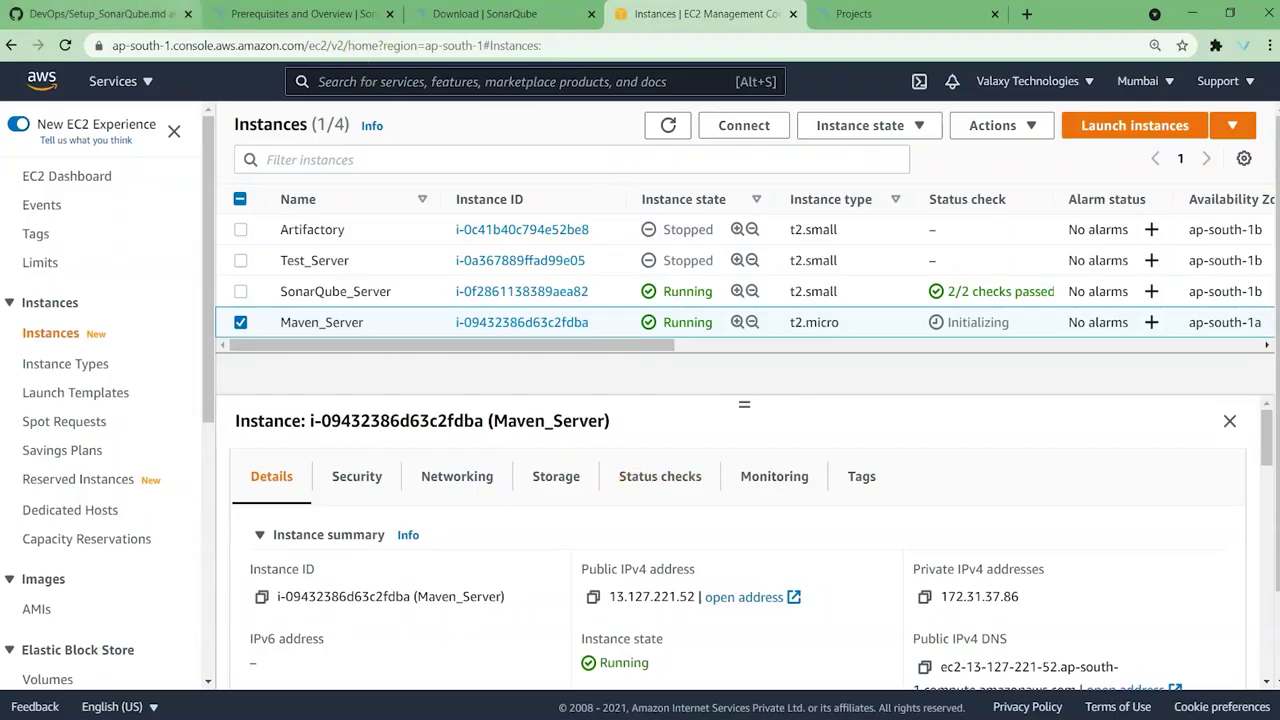
# Step: Open the owner's hello-world repository on GitHub and copy its HTTPS clone URL
pyautogui.click(140, 14)
pyautogui.scroll(4, 150, 134)
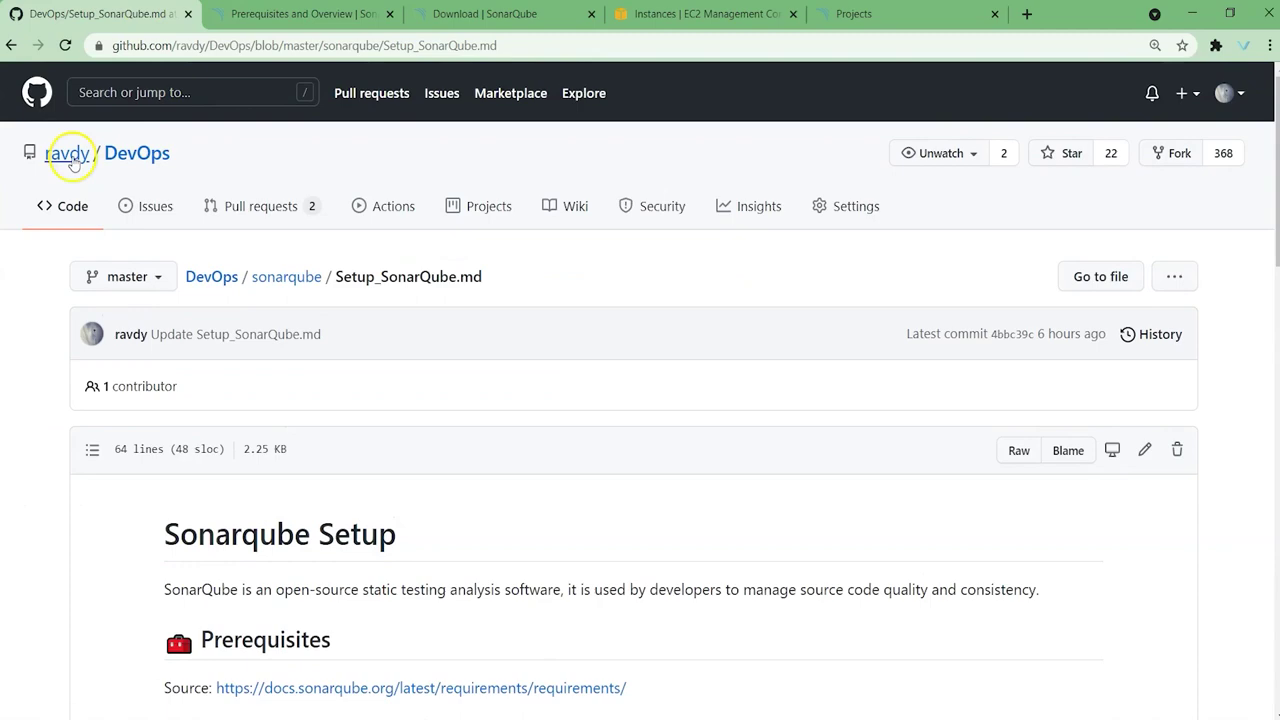
pyautogui.click(68, 155)
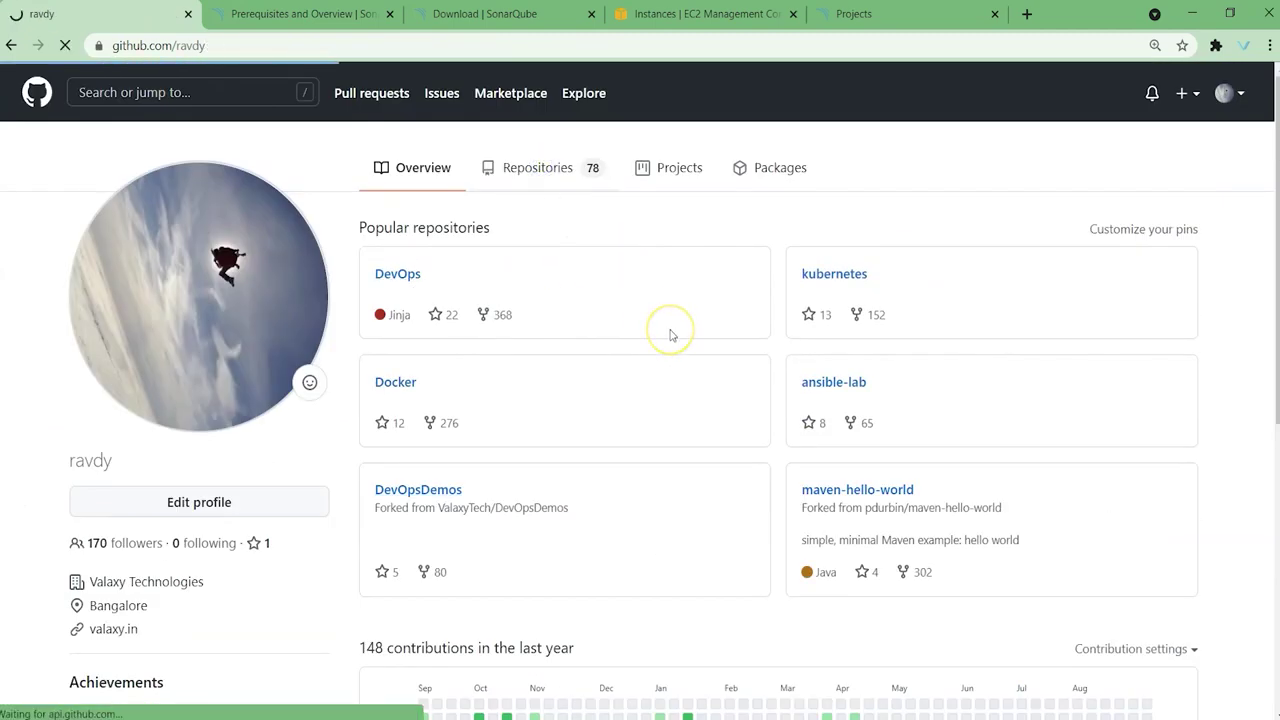
pyautogui.scroll(-1, 530, 340)
pyautogui.click(403, 351)
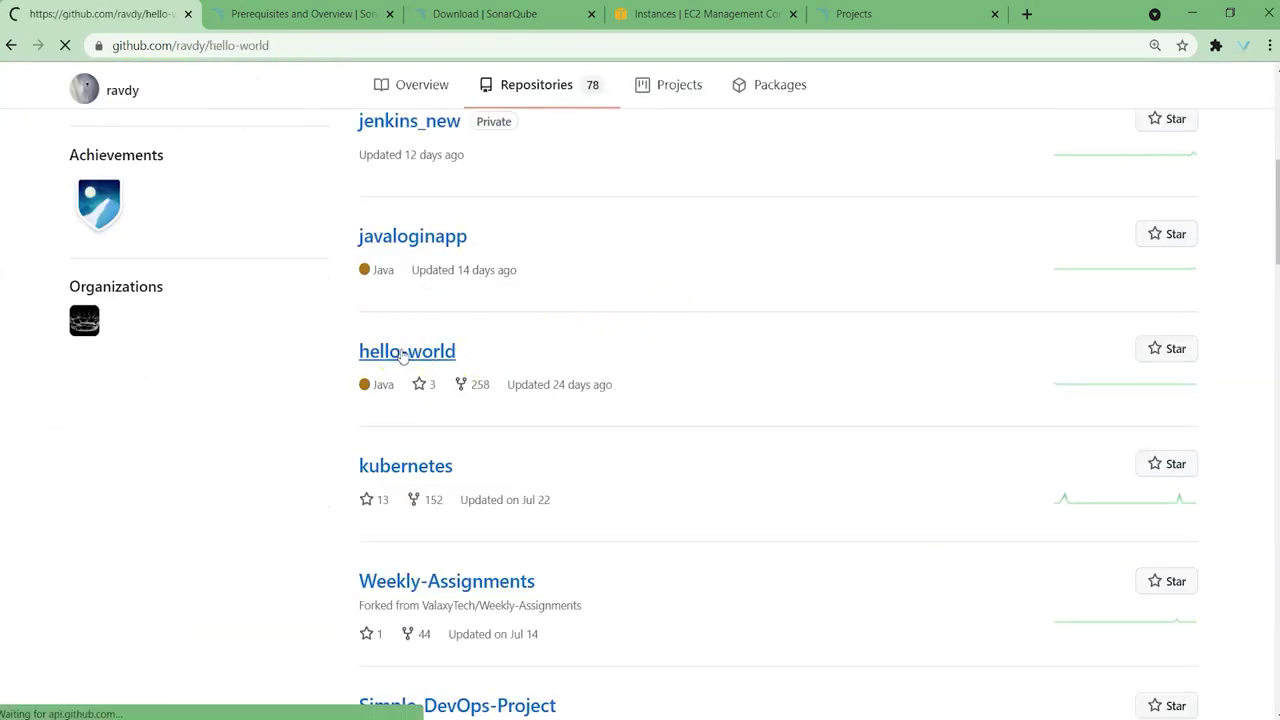
pyautogui.click(875, 276)
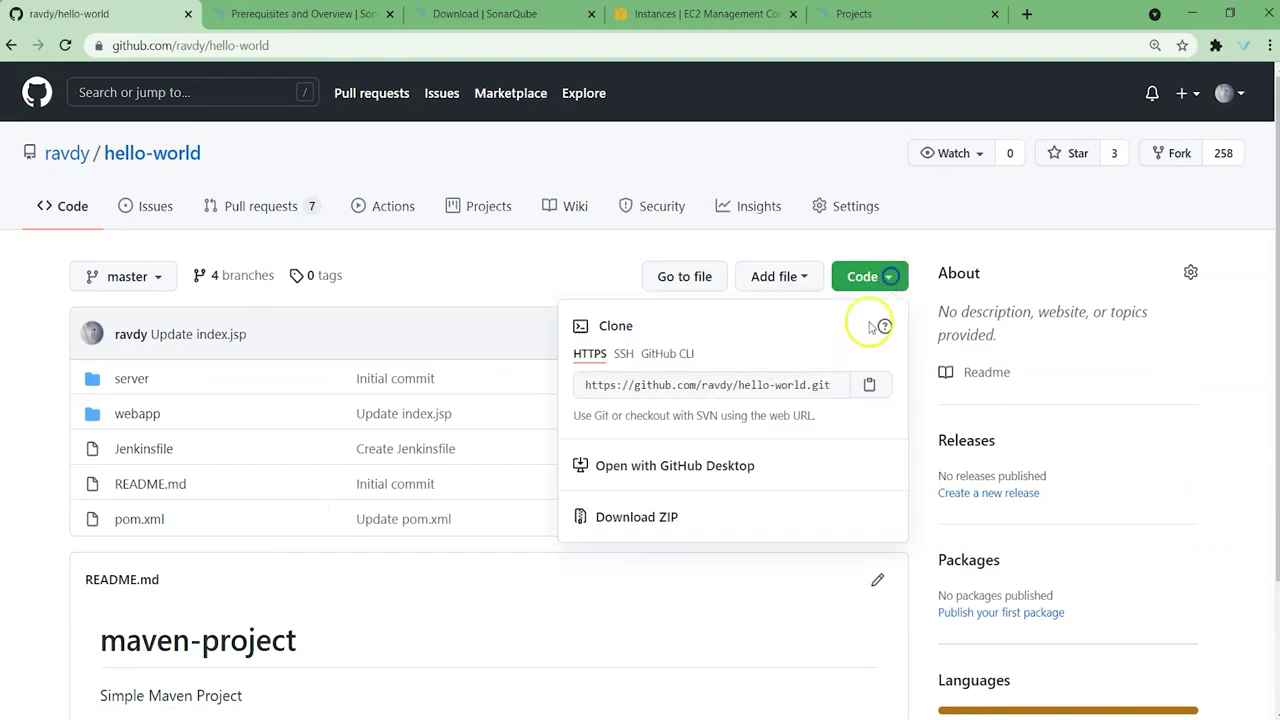
pyautogui.click(869, 385)
# Step: After a failed clone attempt, install git on the Maven server with yum install git
pyautogui.hotkey('alt', 'Tab')
pyautogui.rightClick(529, 451)
pyautogui.press('Return')
pyautogui.write('git')
pyautogui.press('BackSpace')
pyautogui.press('BackSpace')
pyautogui.press('BackSpace')
pyautogui.write('yum install git')
pyautogui.press('Return')
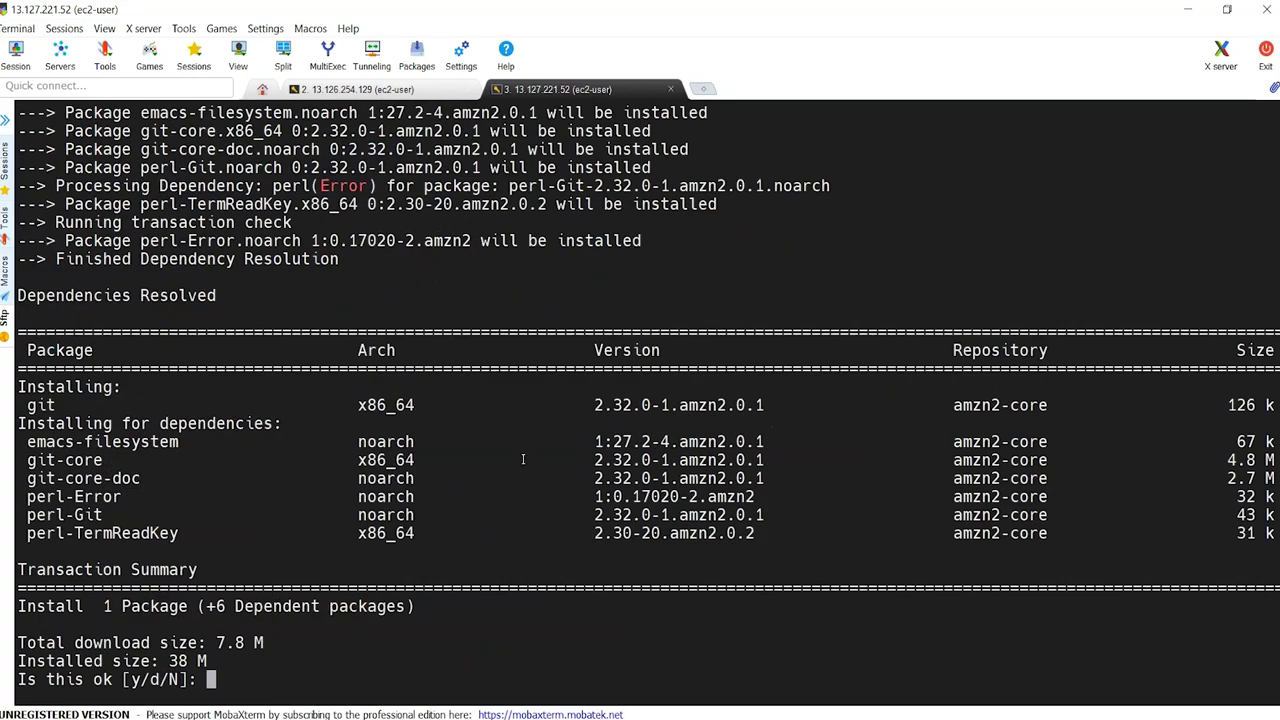
pyautogui.write('y')
pyautogui.press('Return')
# Step: Clone hello-world into /opt with git clone, list /opt, and cd into hello-world
pyautogui.write('git clone')
pyautogui.rightClick(522, 459)
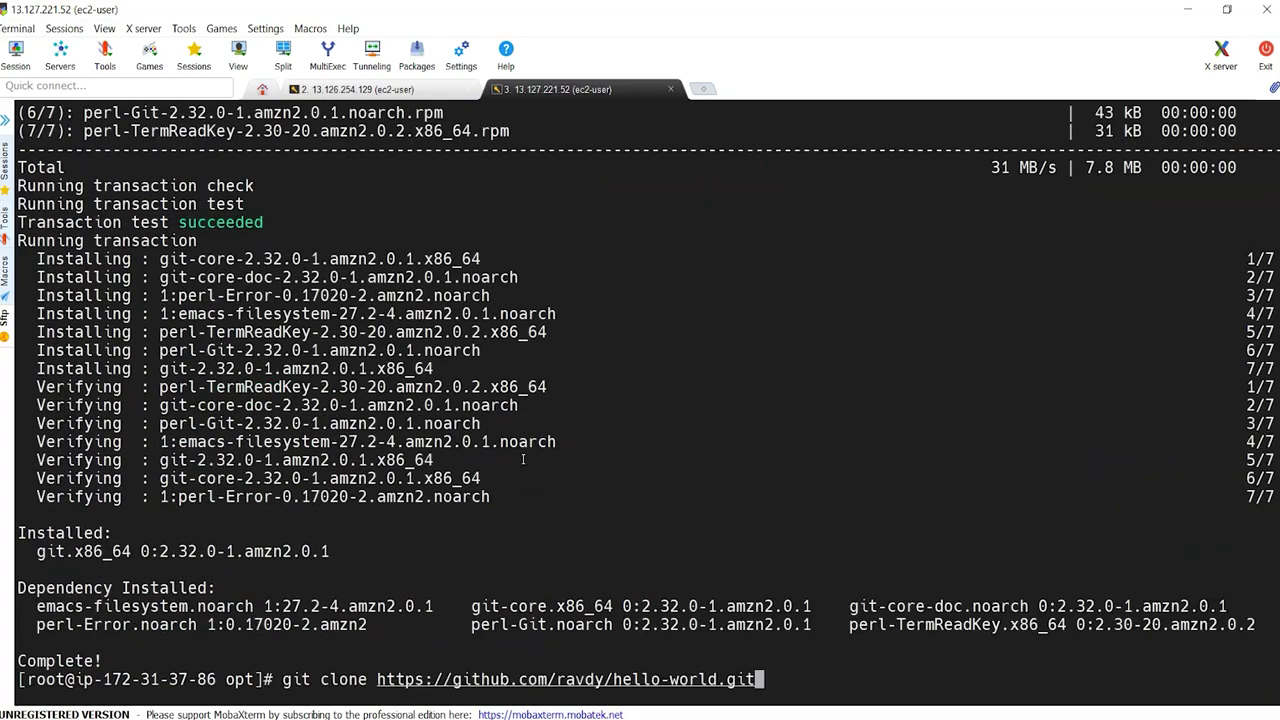
pyautogui.press('Return')
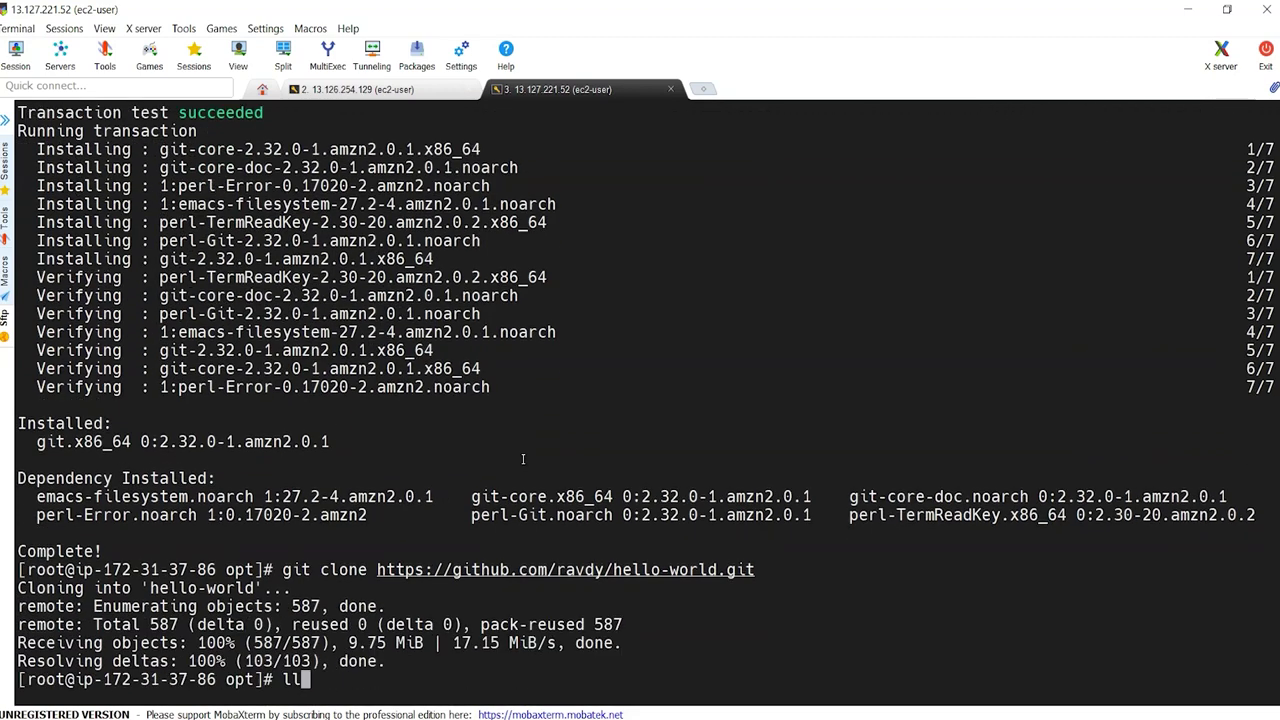
pyautogui.write('ll')
pyautogui.press('Return')
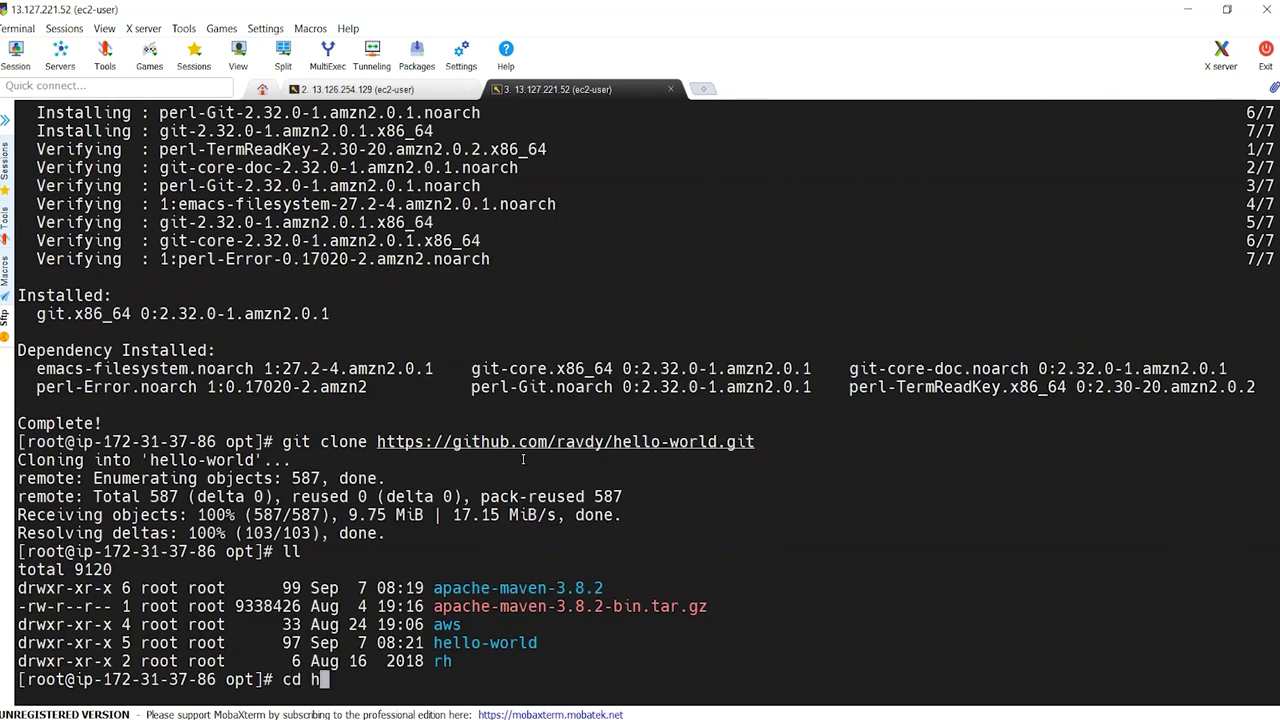
pyautogui.write('cd he')
pyautogui.press('Tab')
pyautogui.press('Return')
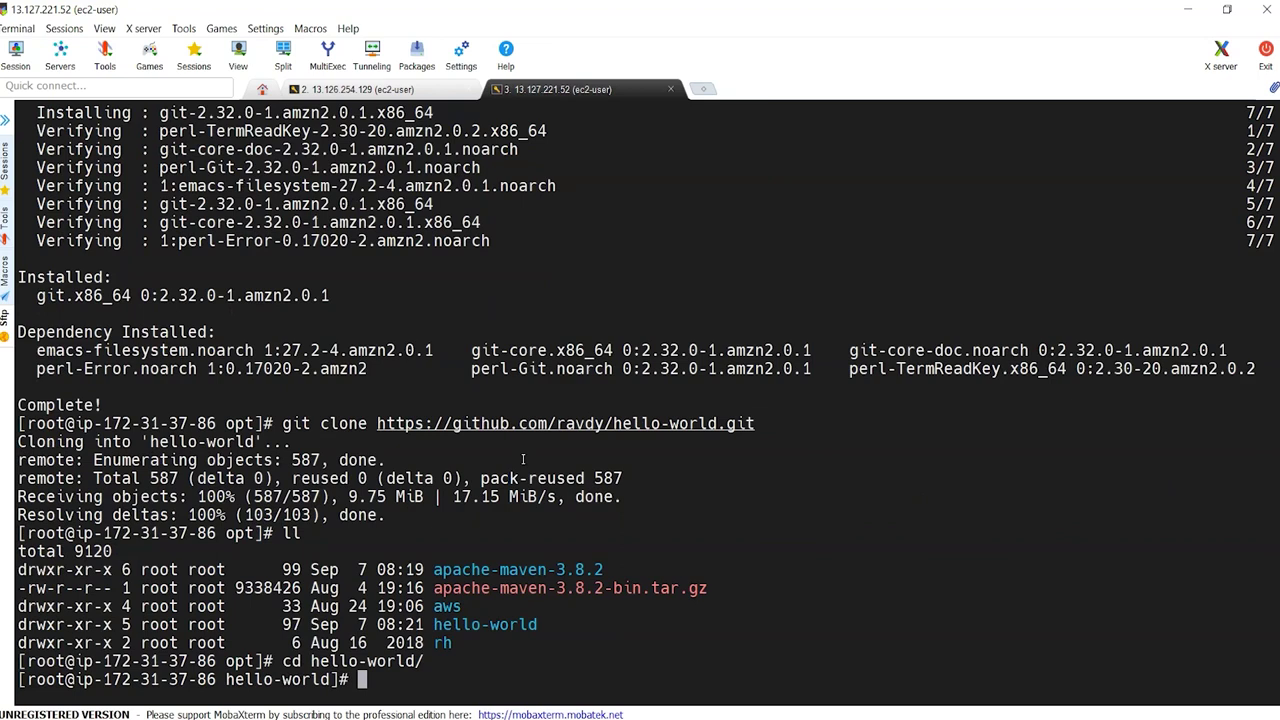
pyautogui.doubleClick(398, 662)
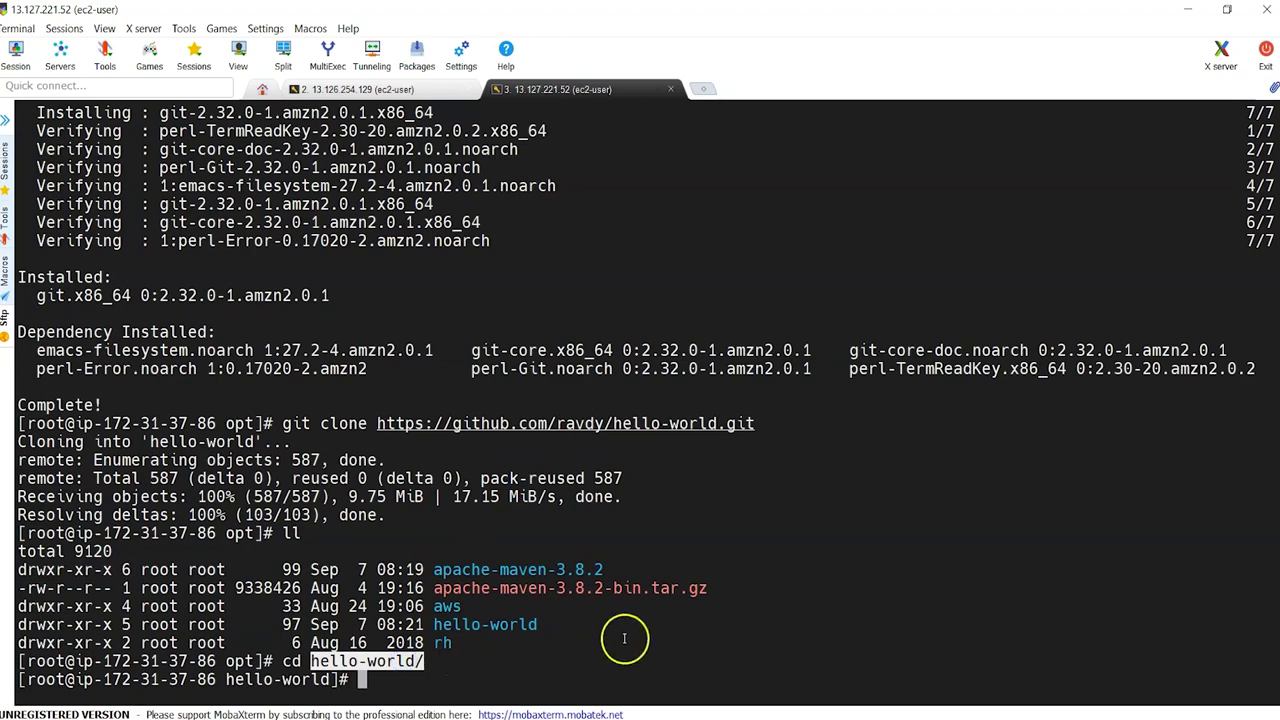
pyautogui.moveTo(716, 706)
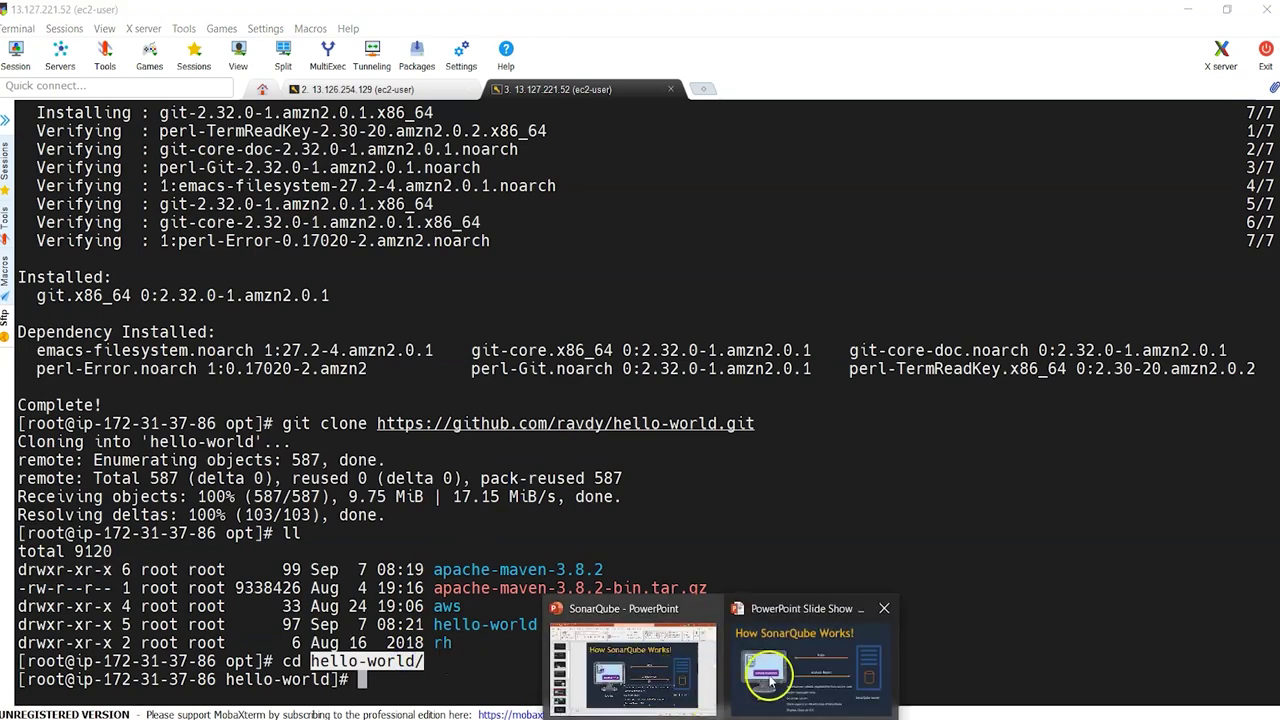
pyautogui.click(770, 675)
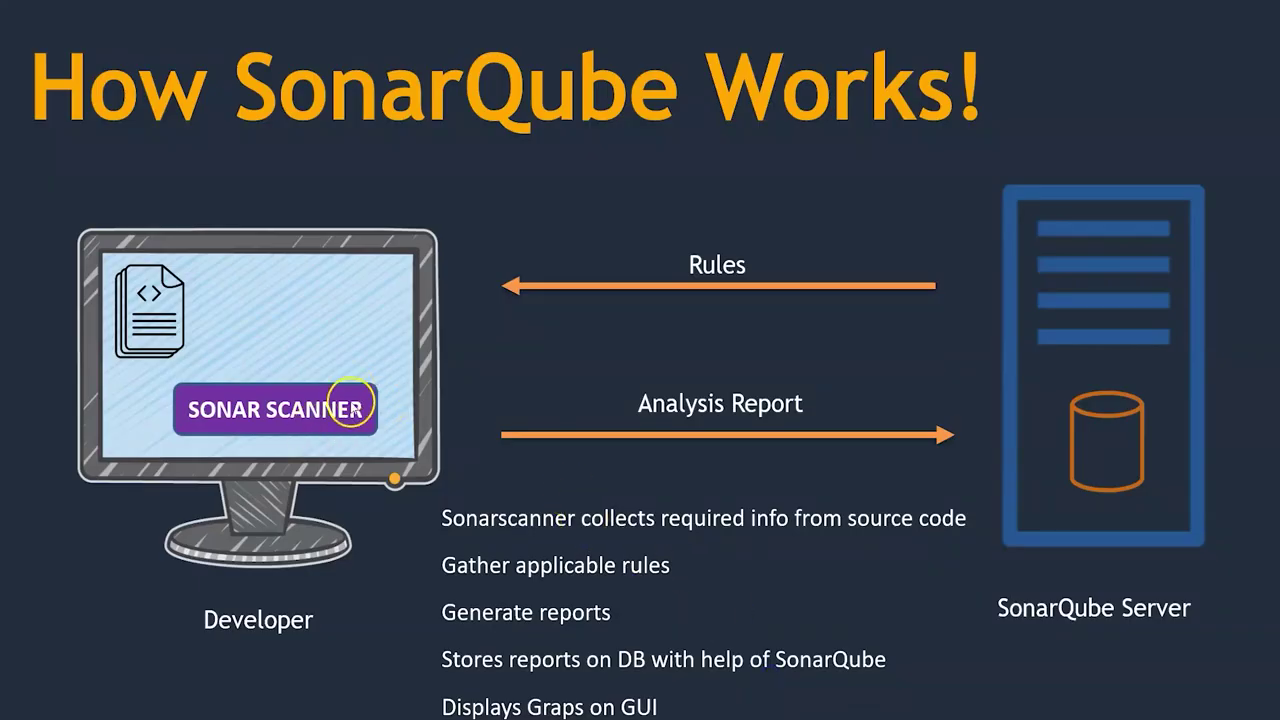
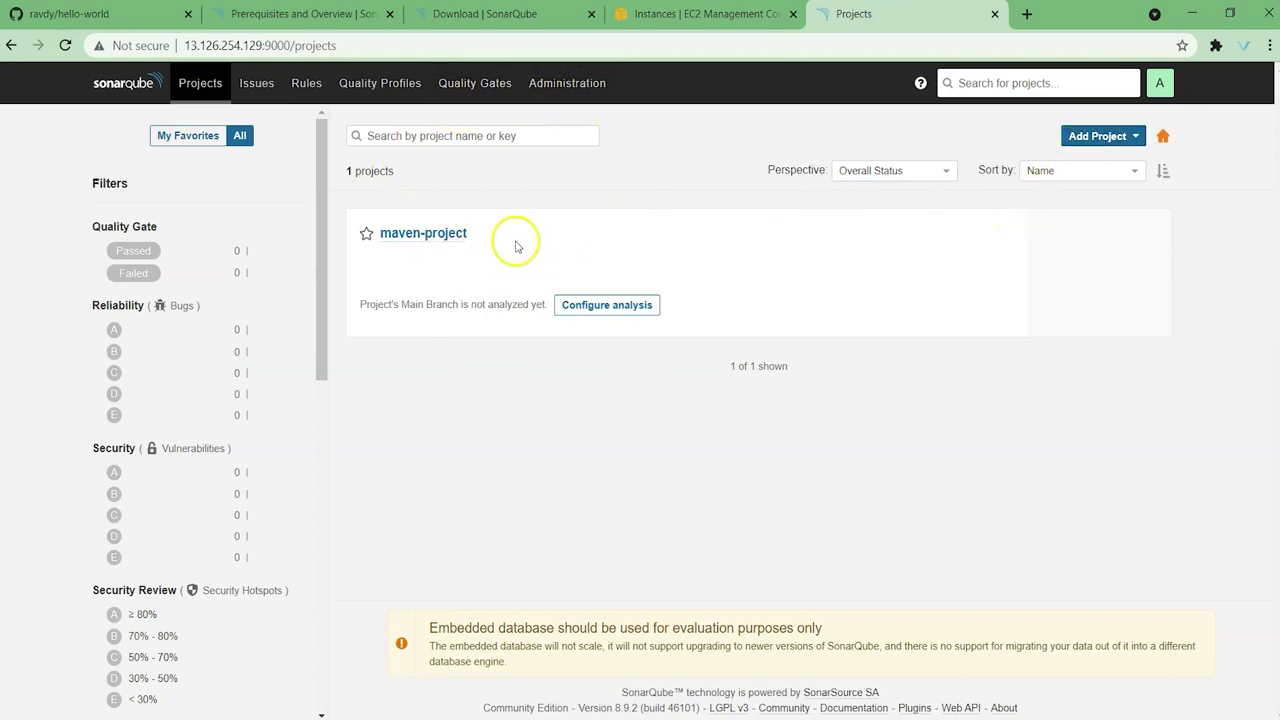
# Step: Go to the Projects Management page under SonarQube Administration
pyautogui.click(540, 88)
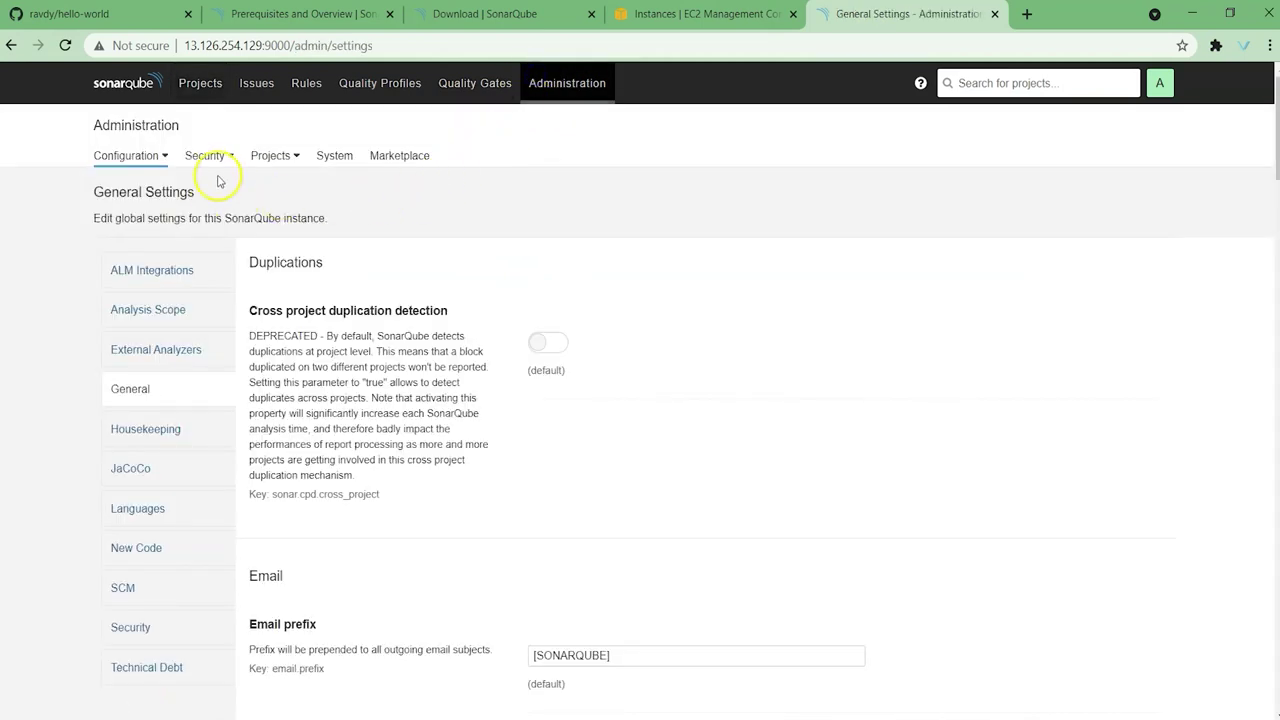
pyautogui.click(214, 158)
pyautogui.click(275, 157)
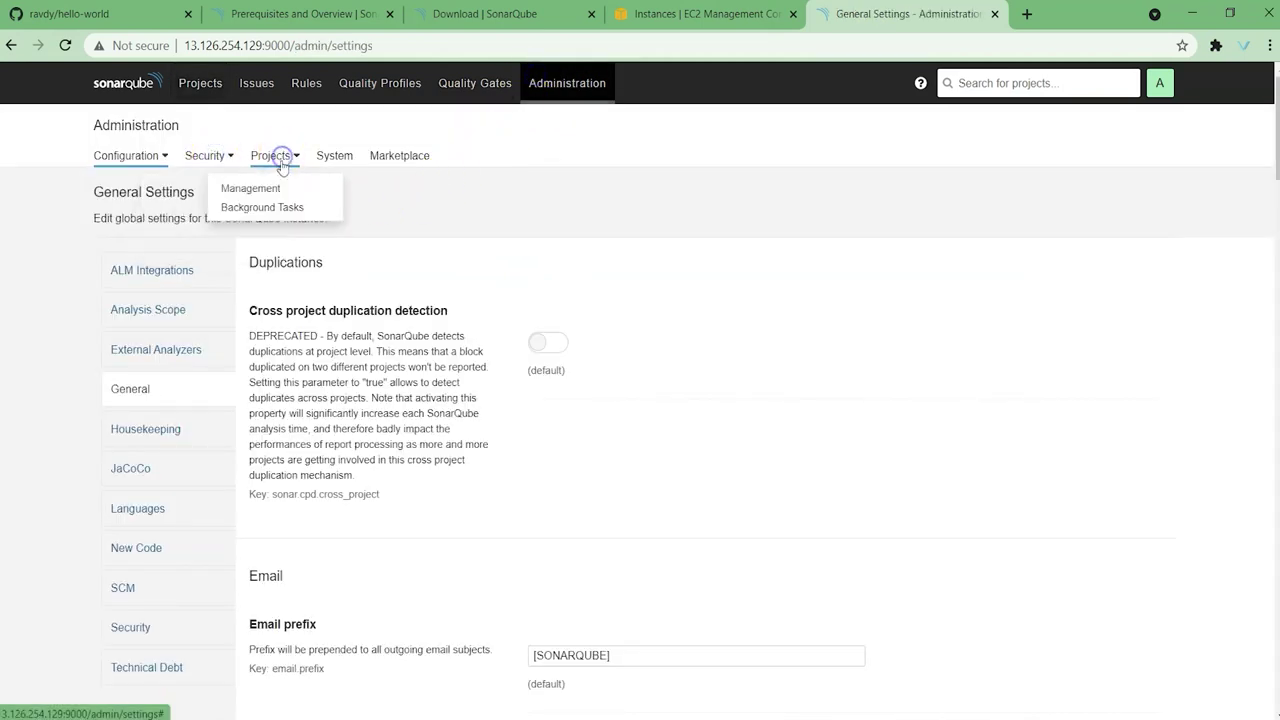
pyautogui.click(265, 192)
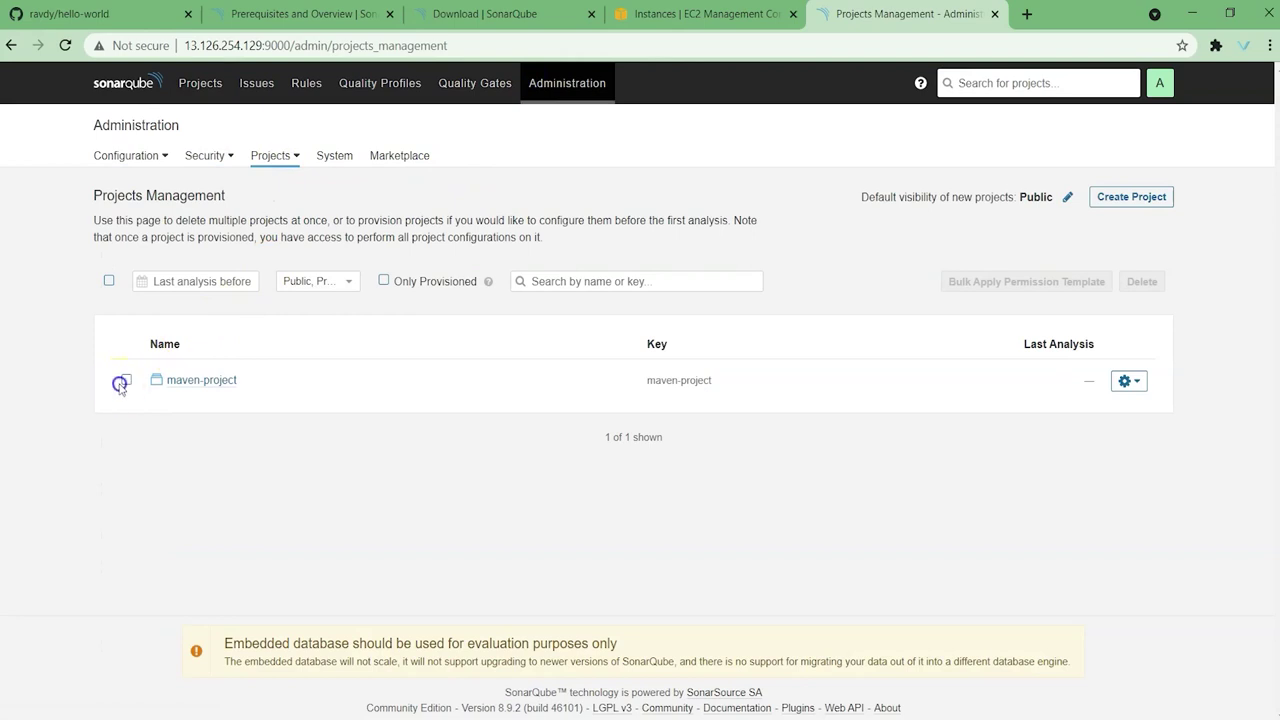
# Step: Delete maven-project so the server lists 0 projects, then return to the overview
pyautogui.click(129, 382)
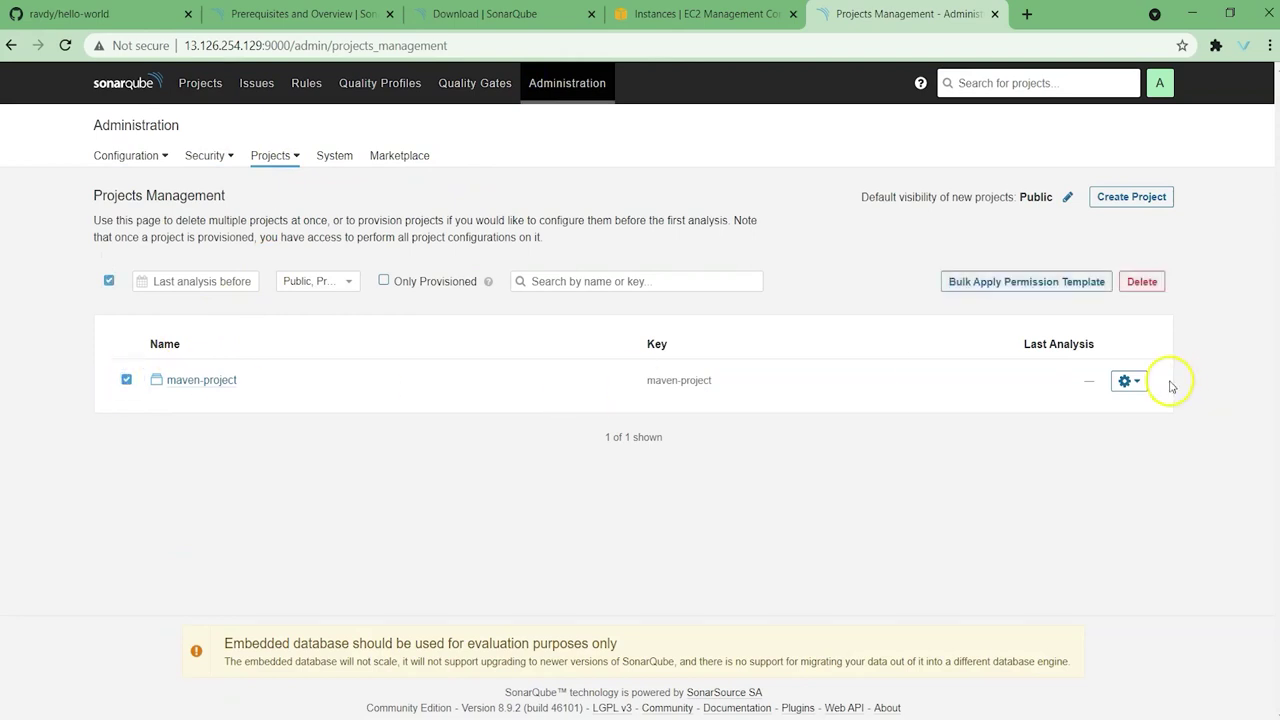
pyautogui.click(1128, 381)
pyautogui.click(1143, 286)
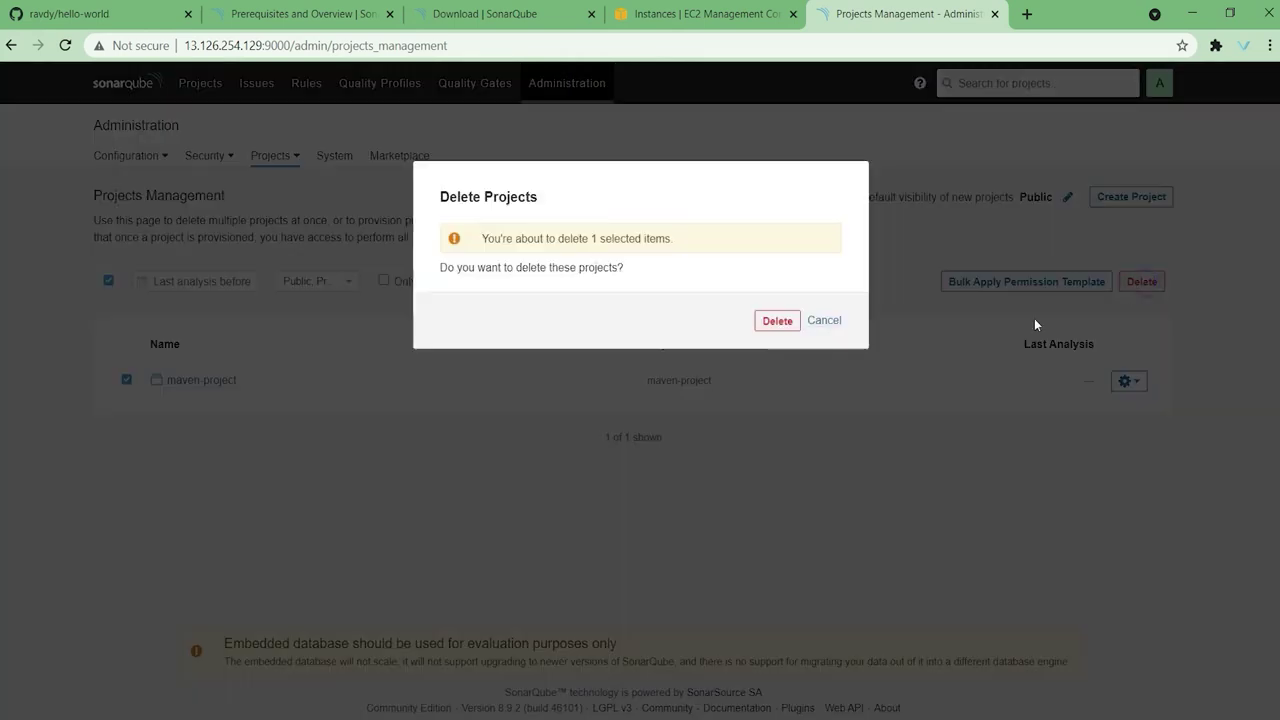
pyautogui.click(776, 318)
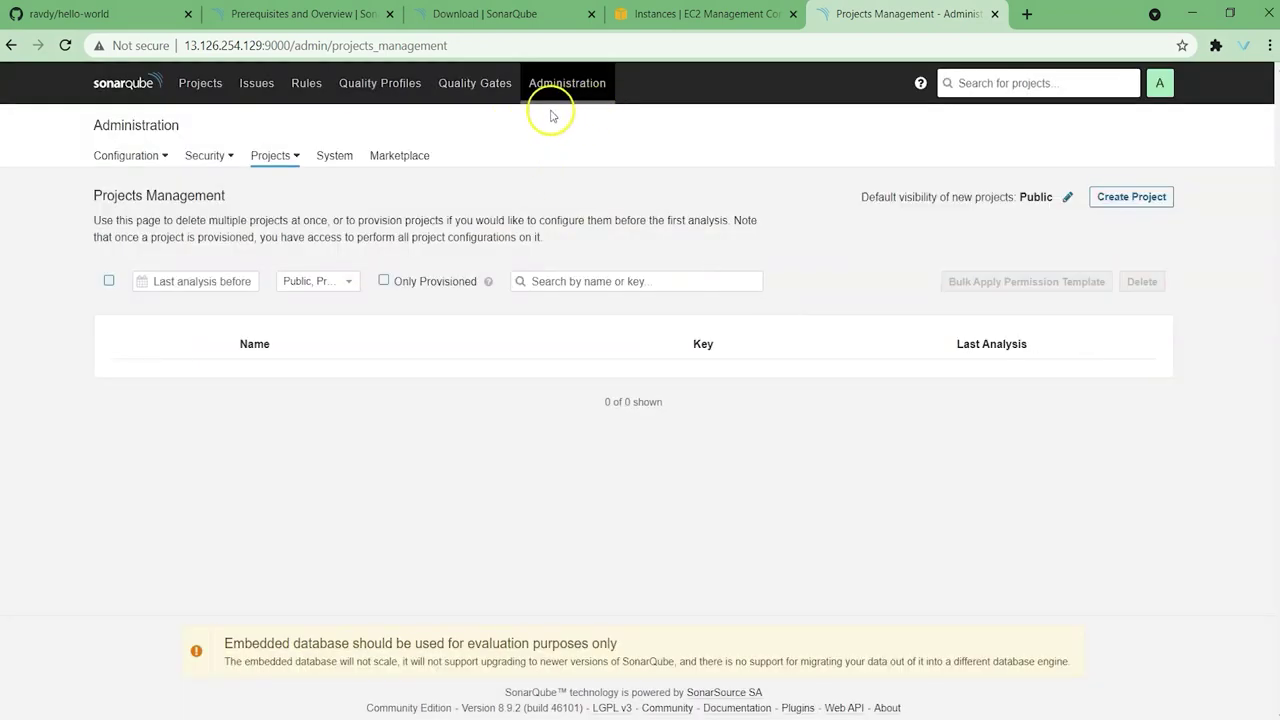
pyautogui.click(128, 82)
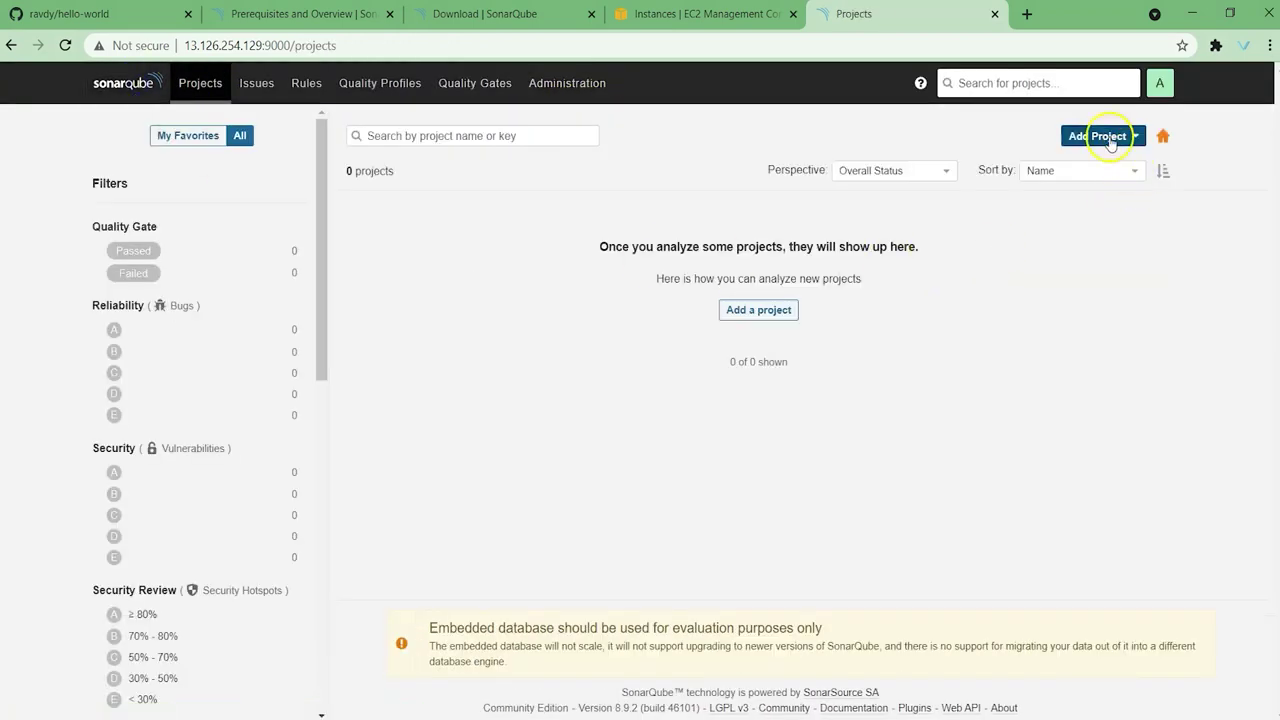
# Step: Manually create a project with the key helloworld-project
pyautogui.click(758, 309)
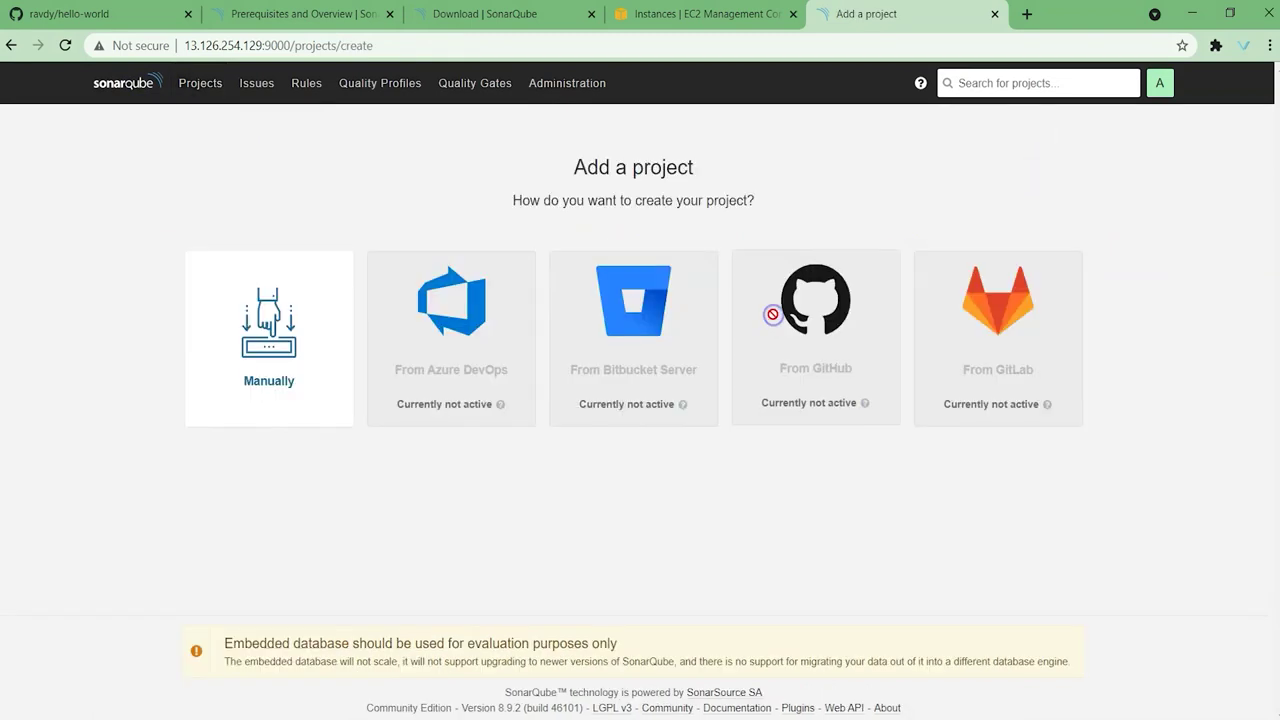
pyautogui.click(298, 326)
pyautogui.click(245, 252)
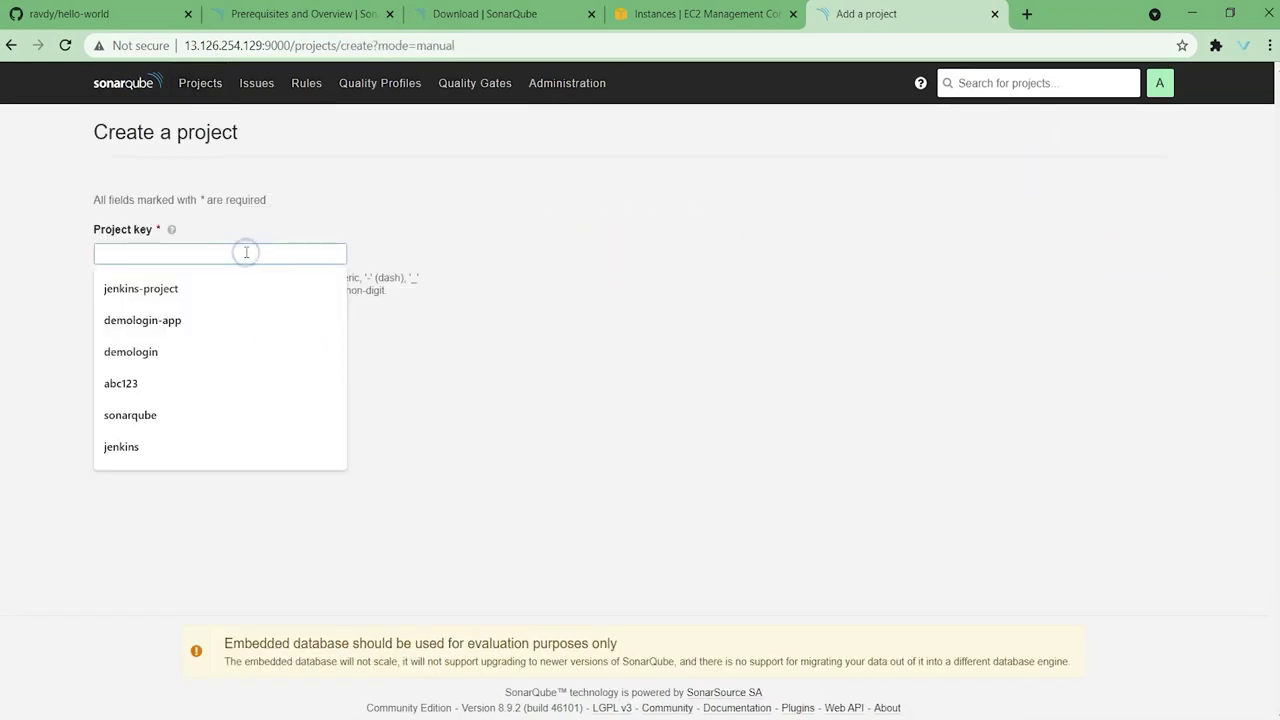
pyautogui.write('heloloworld-project')
pyautogui.click(203, 257)
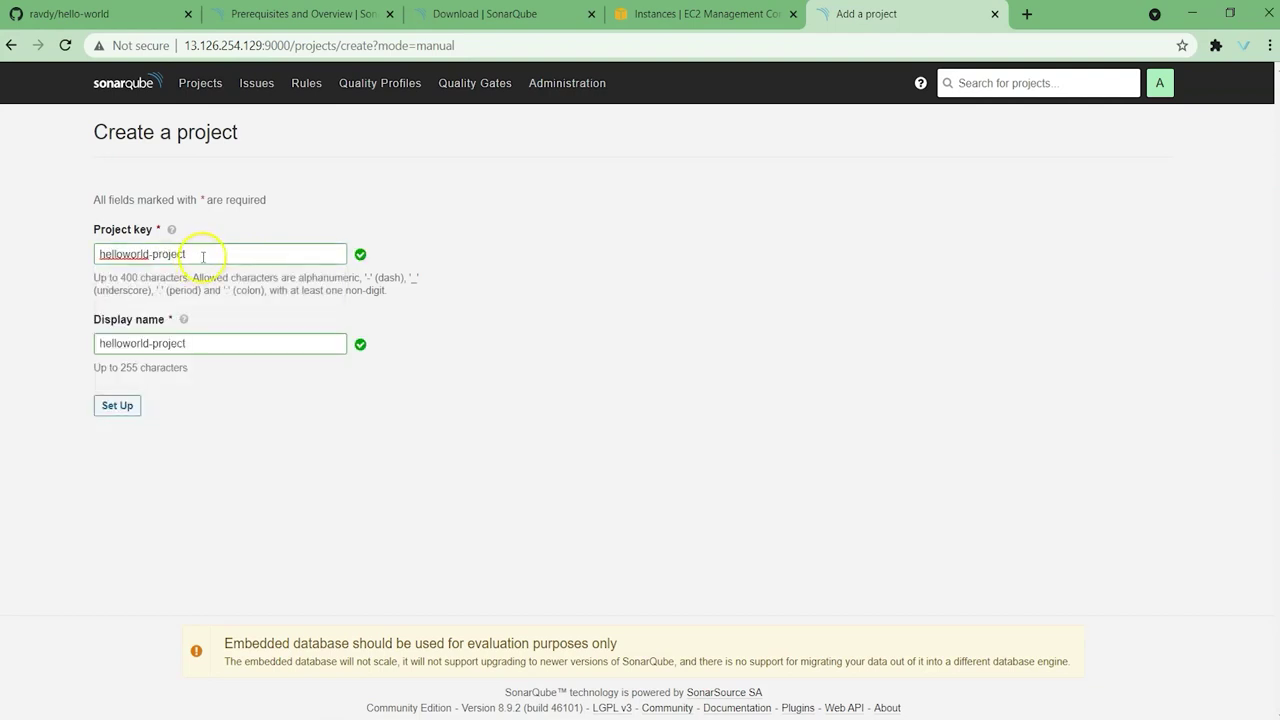
pyautogui.click(122, 405)
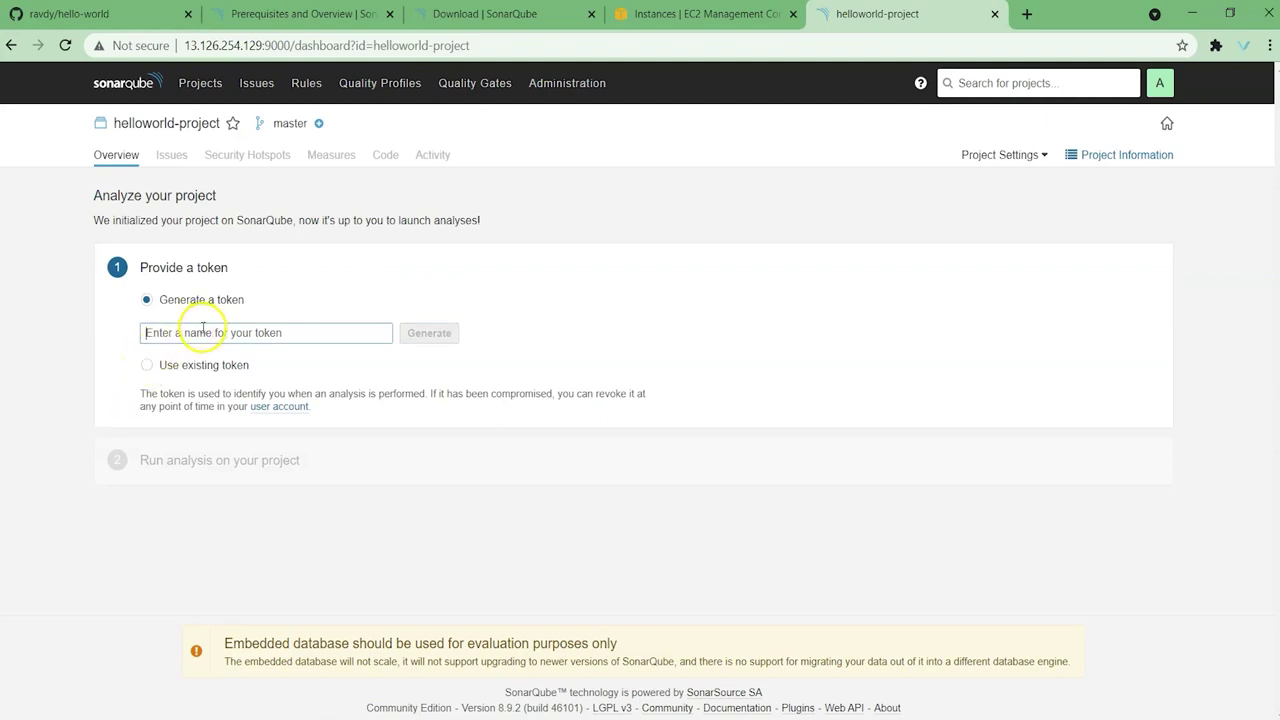
# Step: Generate a helloworld-project token, choose Maven, and copy the mvn sonar:sonar command
pyautogui.write('elloworld')
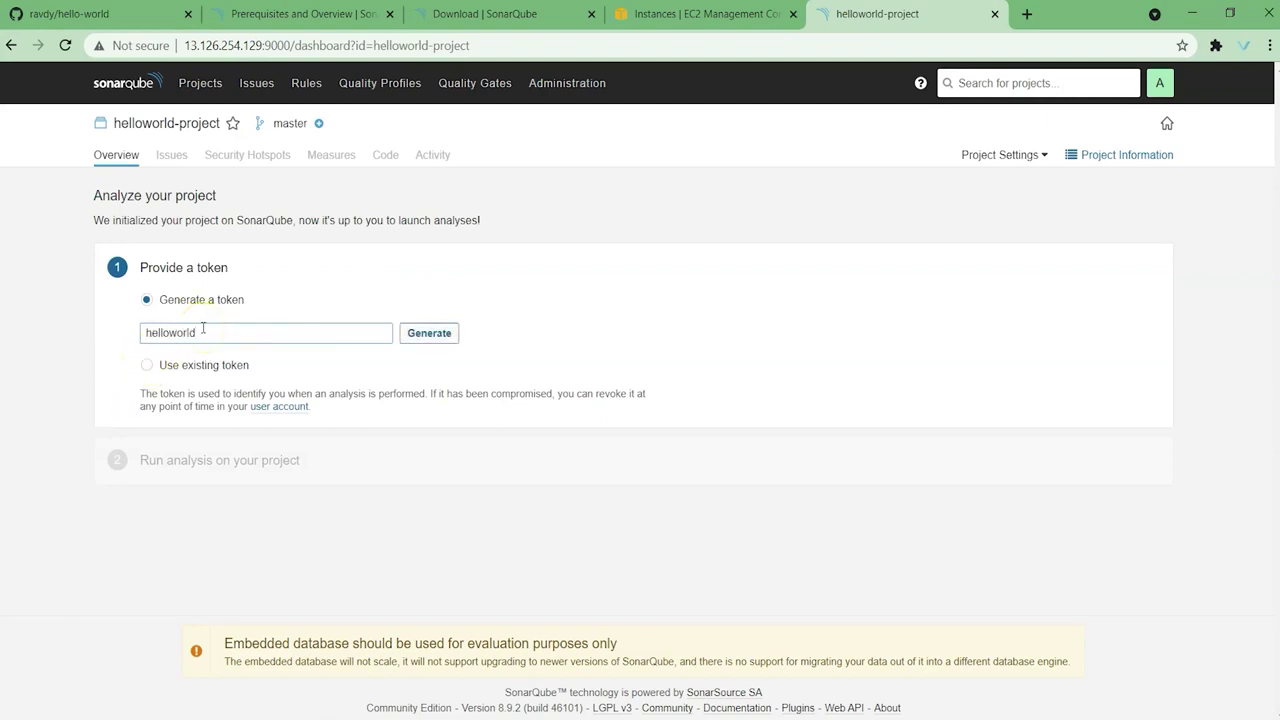
pyautogui.write('elloworld-project')
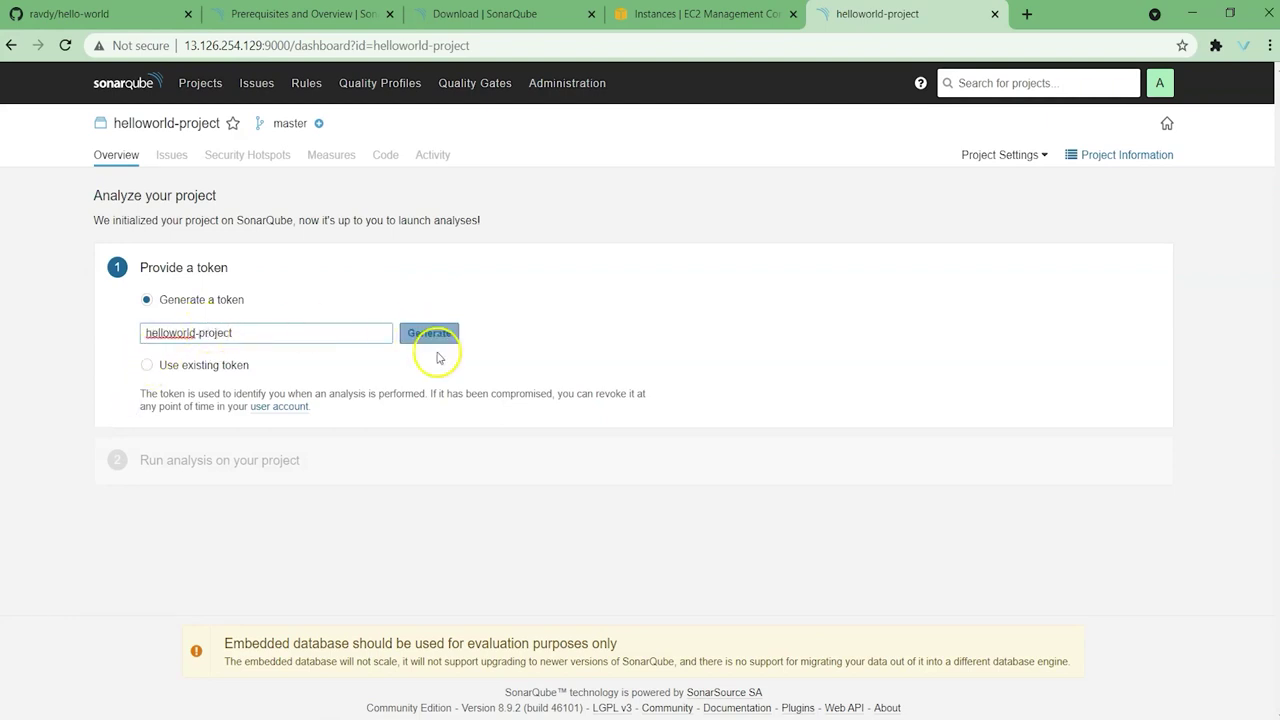
pyautogui.click(430, 336)
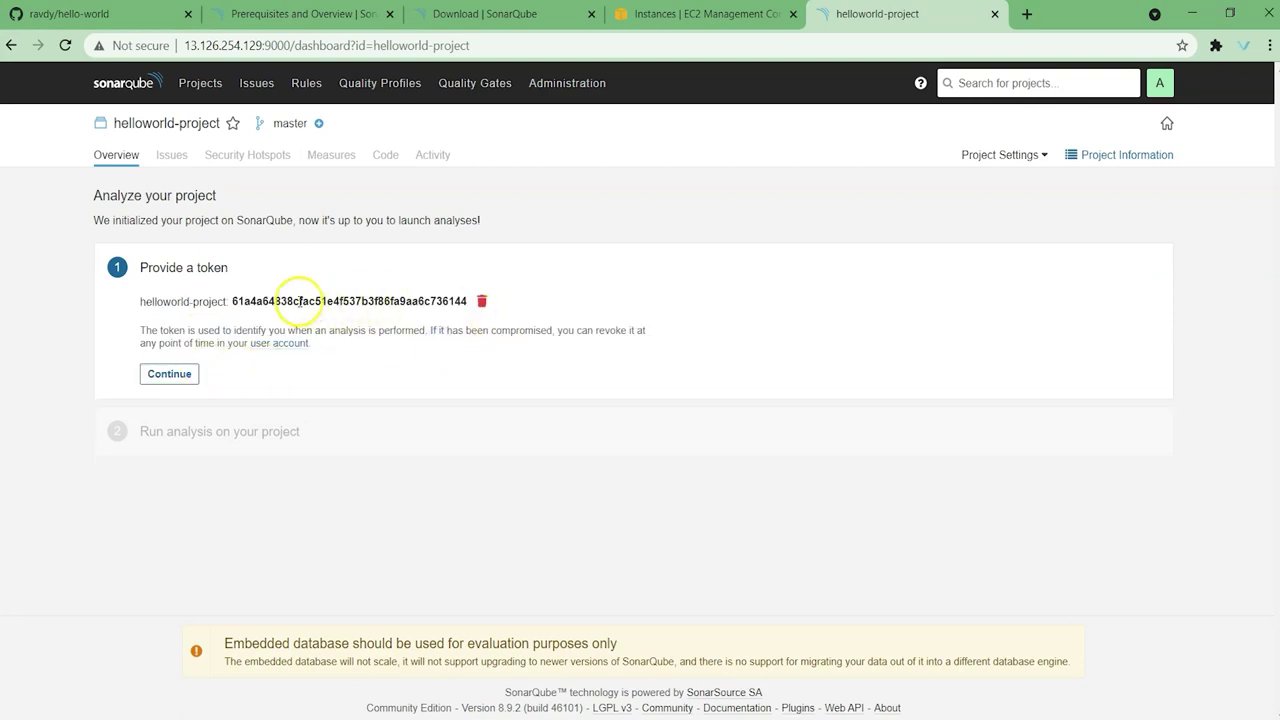
pyautogui.click(170, 376)
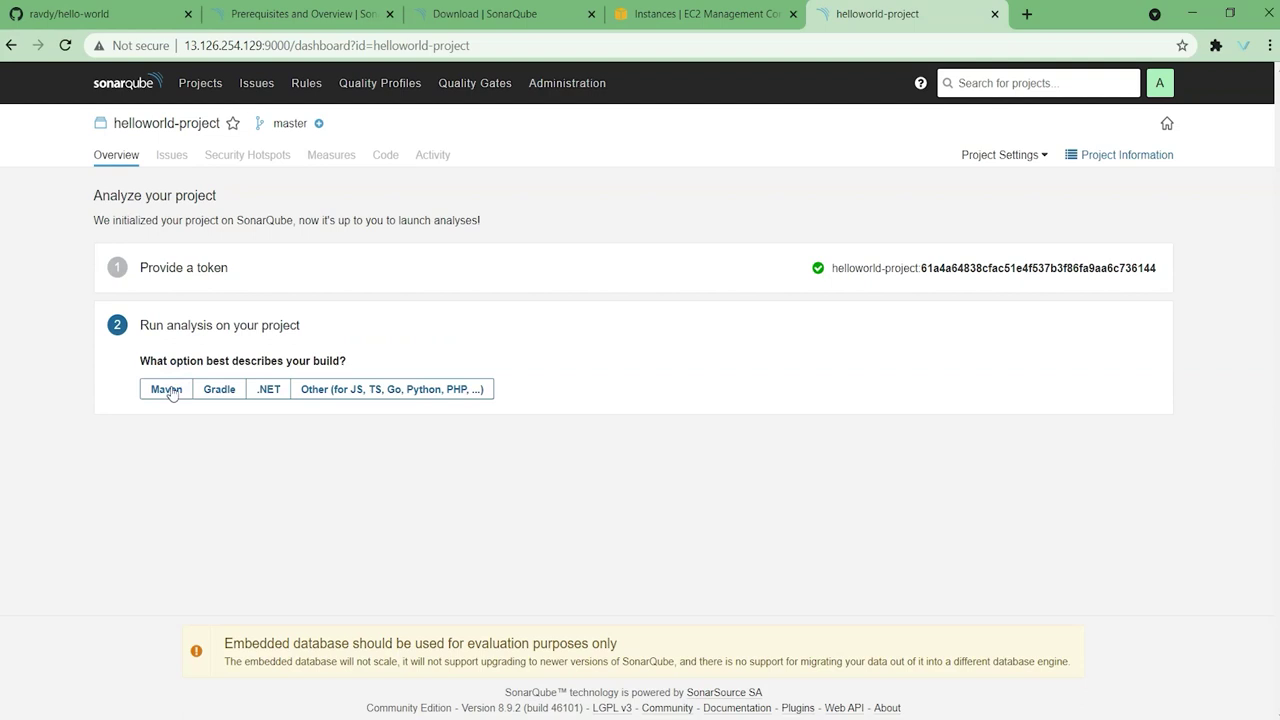
pyautogui.click(167, 390)
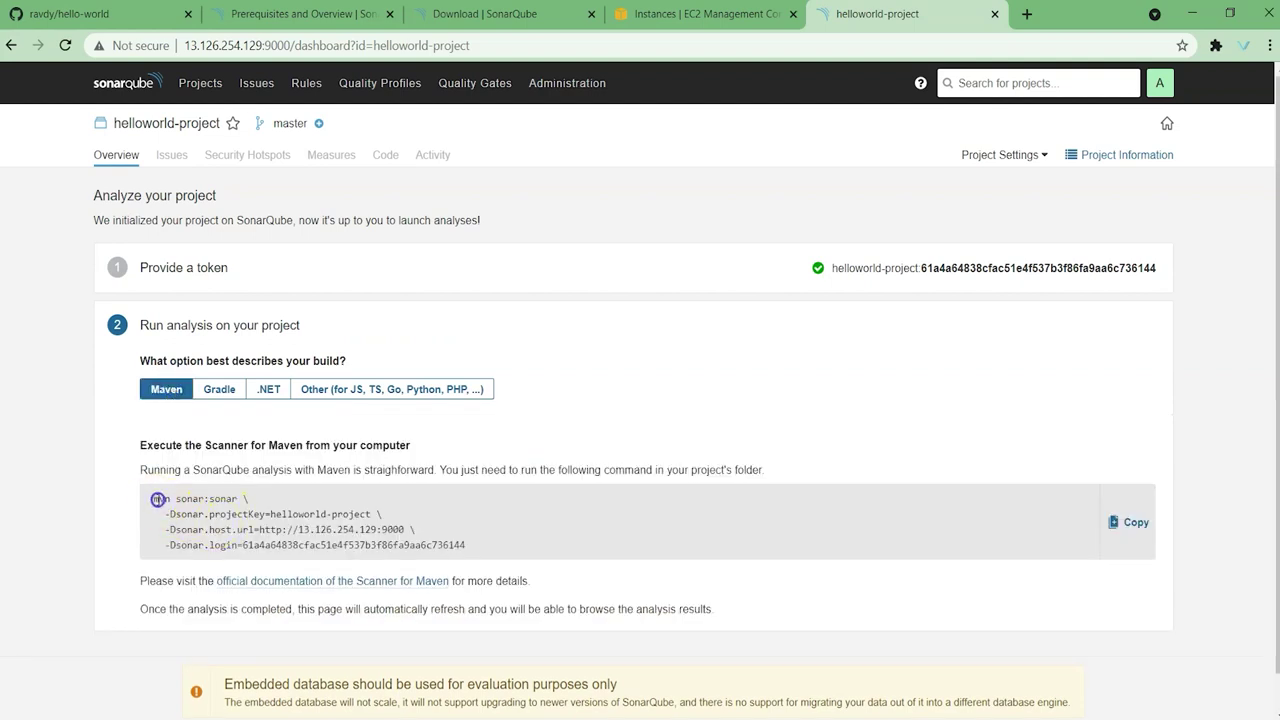
pyautogui.moveTo(158, 499); pyautogui.dragTo(431, 548)
pyautogui.hotkey('ctrl', 'c')
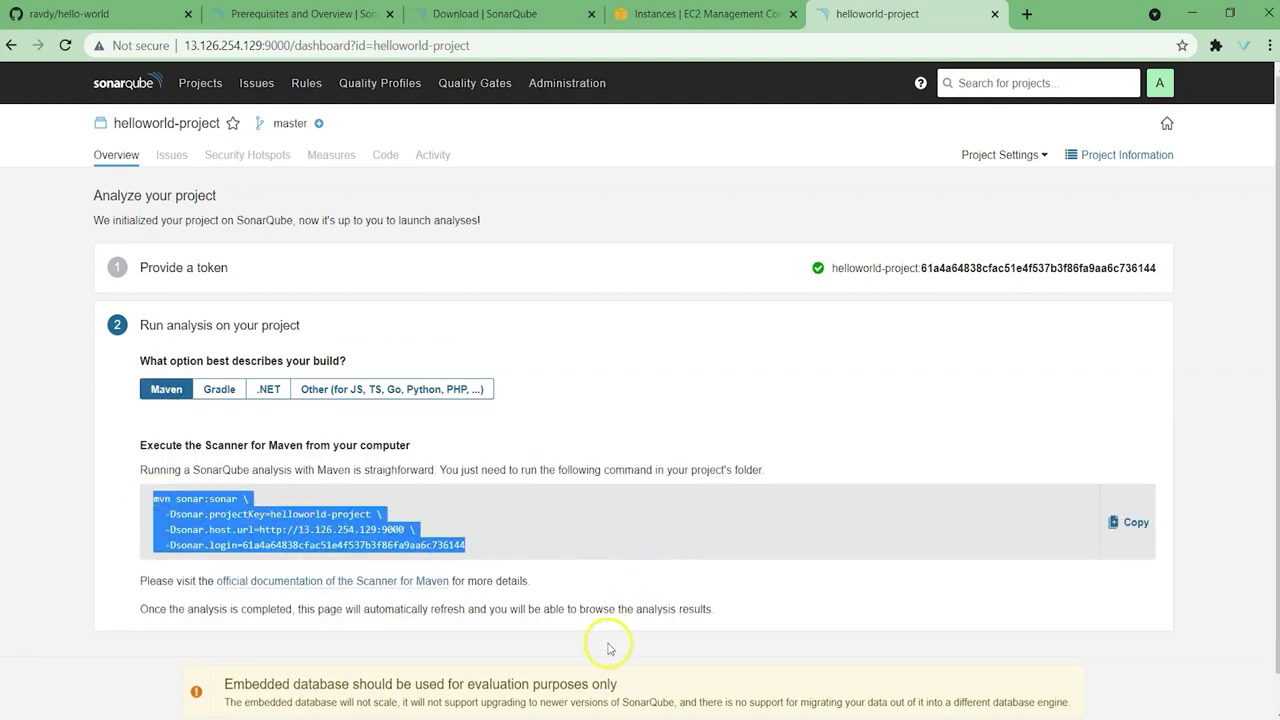
pyautogui.hotkey('alt', 'Tab')
# Step: In /opt/hello-world, run pwd and ll, then paste and run the mvn sonar:sonar command
pyautogui.write('pwd')
pyautogui.press('Return')
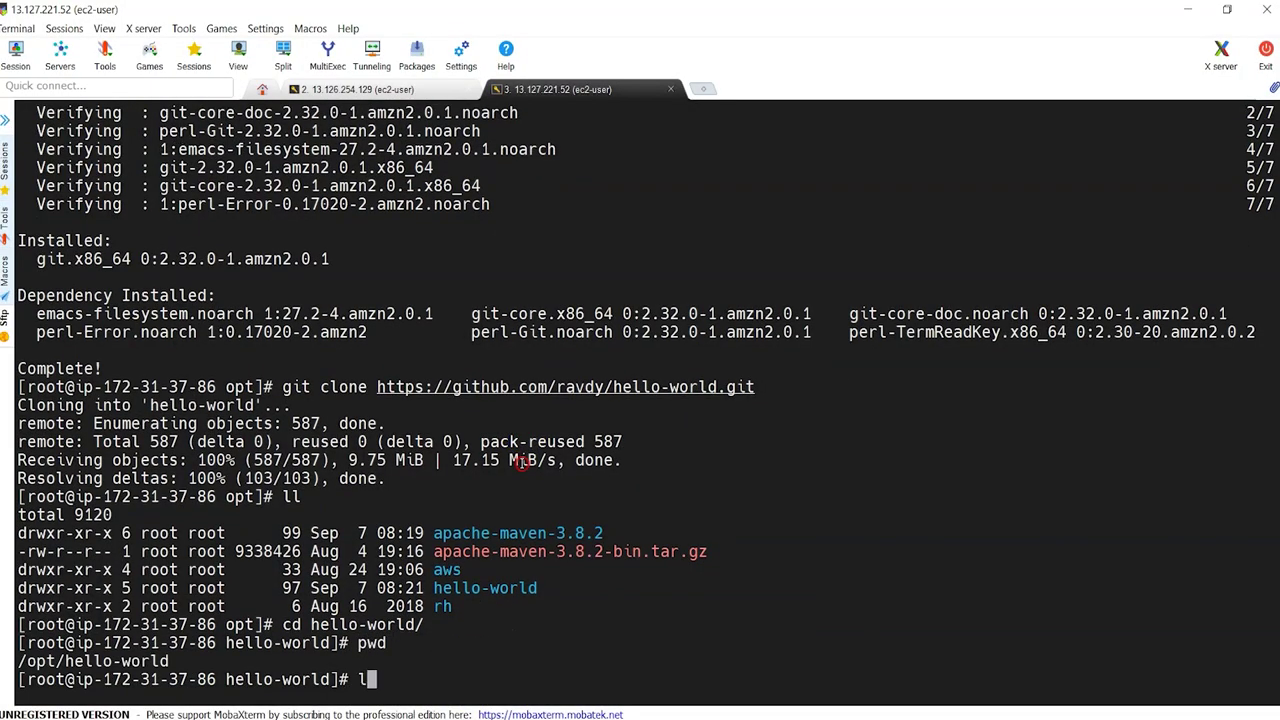
pyautogui.press('Return')
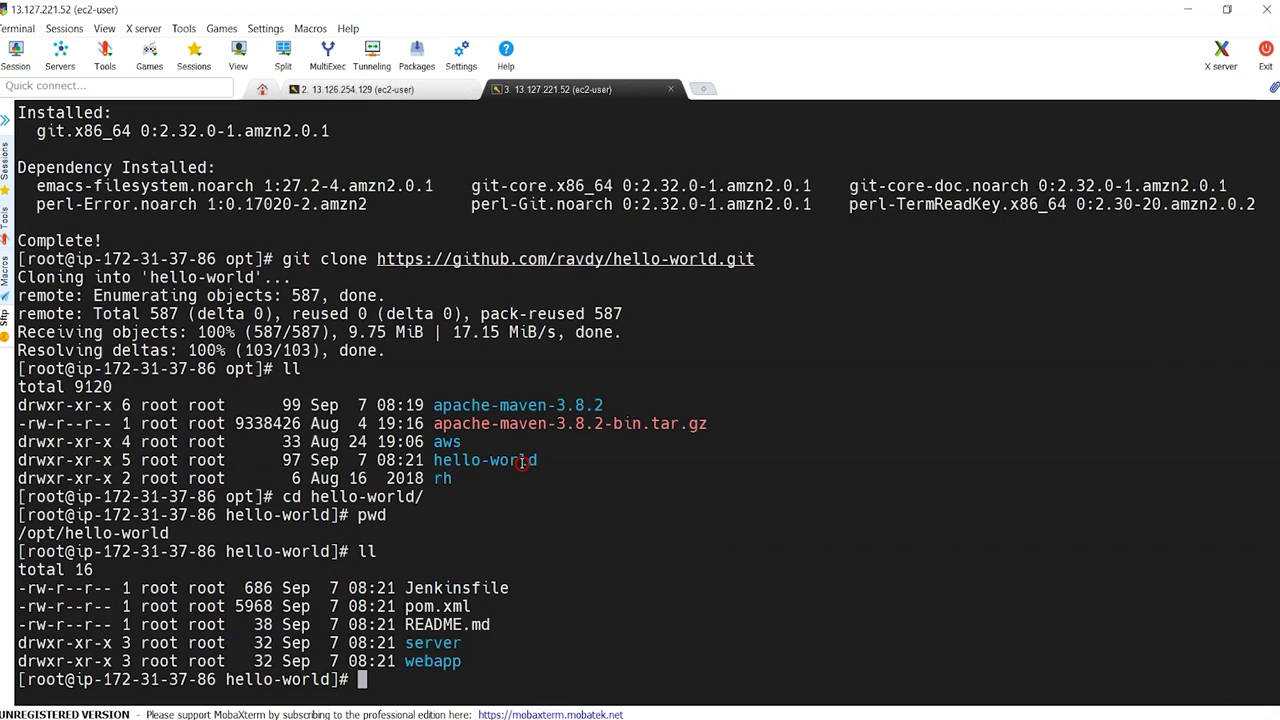
pyautogui.rightClick(521, 462)
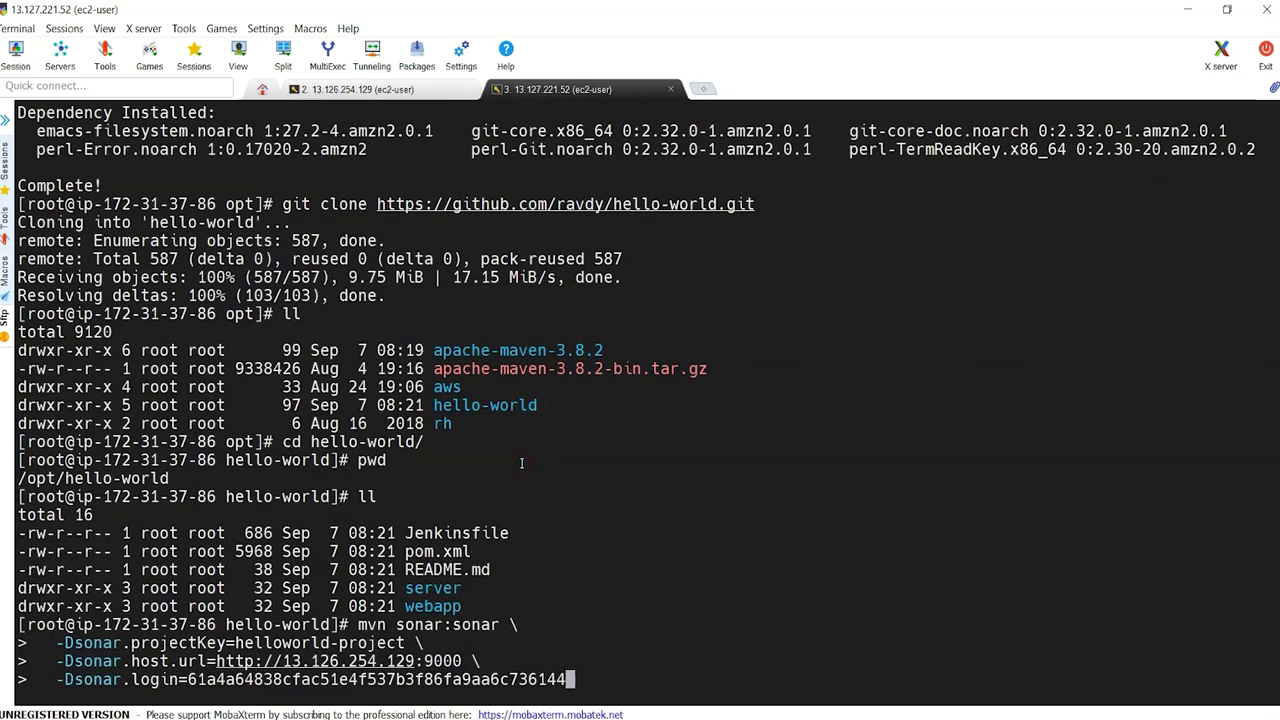
pyautogui.press('Return')
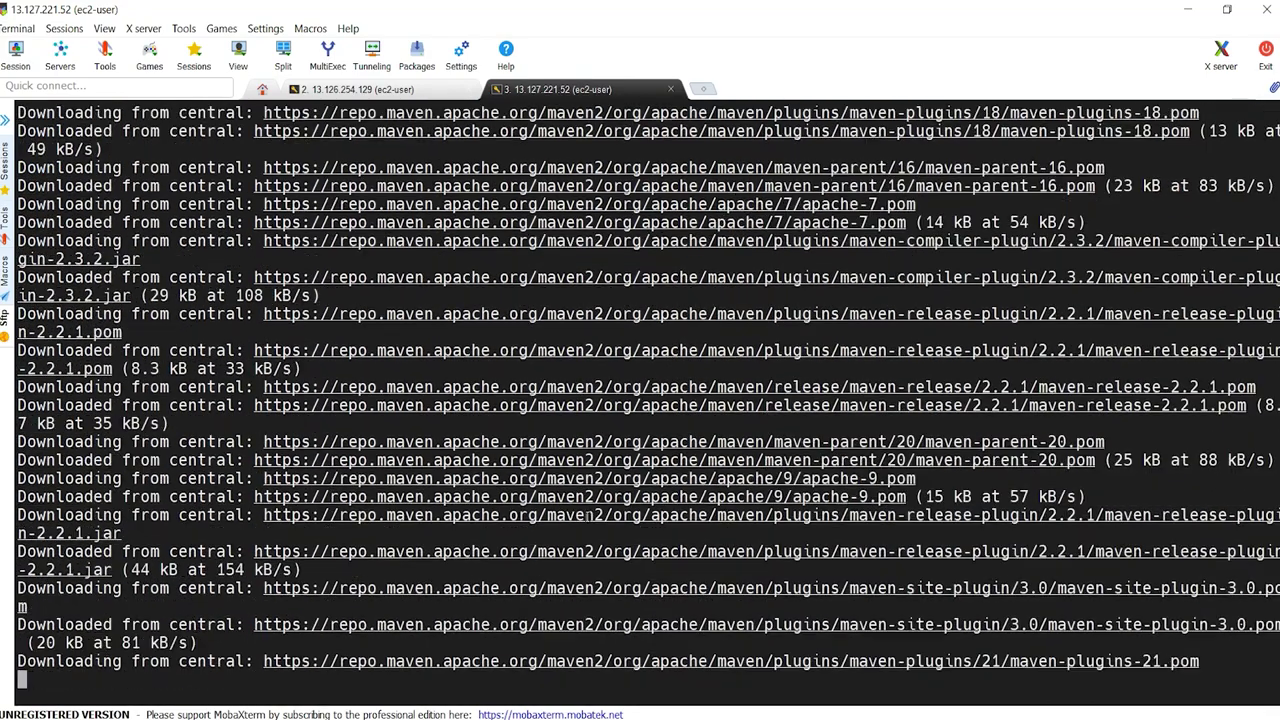
pyautogui.hotkey('alt', 'Tab')
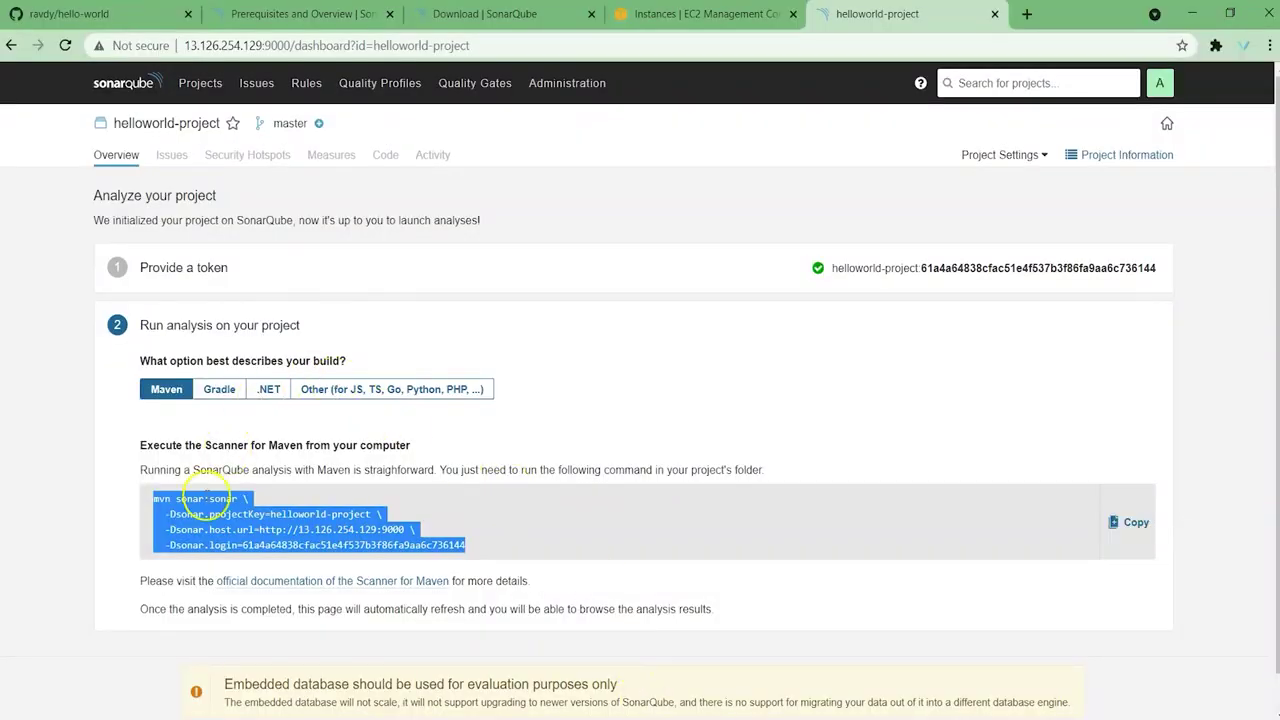
pyautogui.click(196, 497)
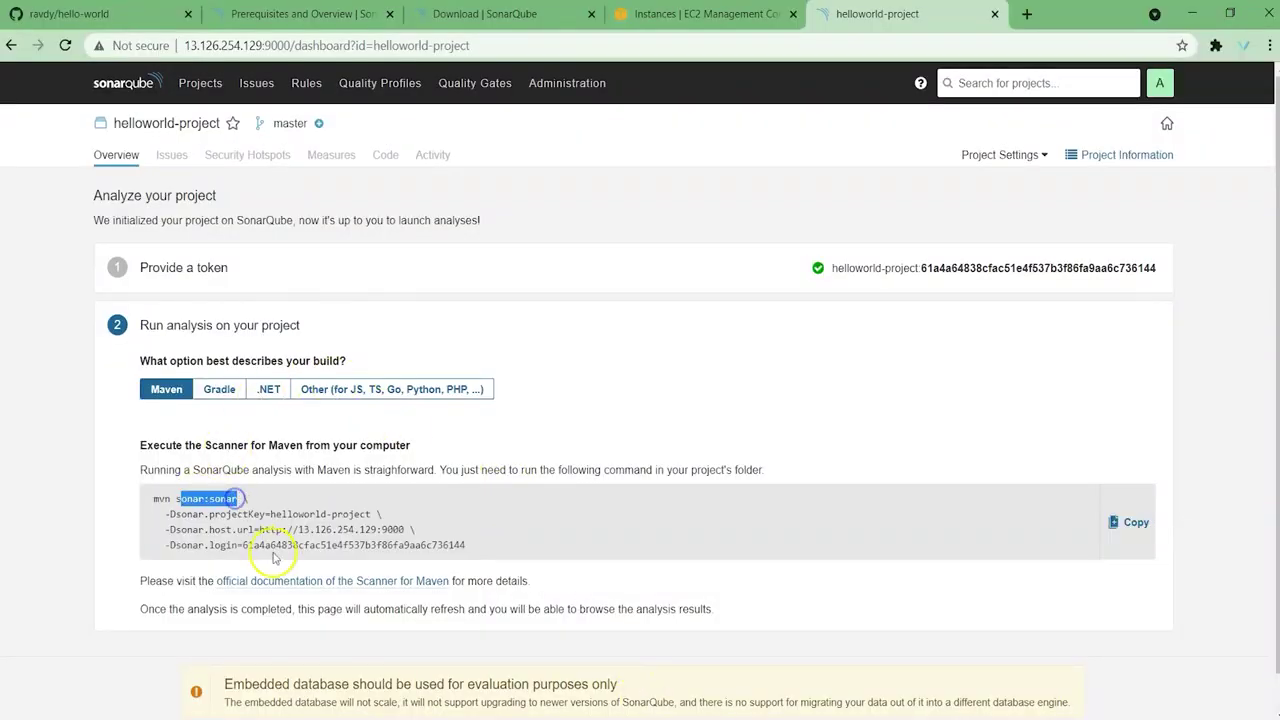
pyautogui.hotkey('alt', 'Tab')
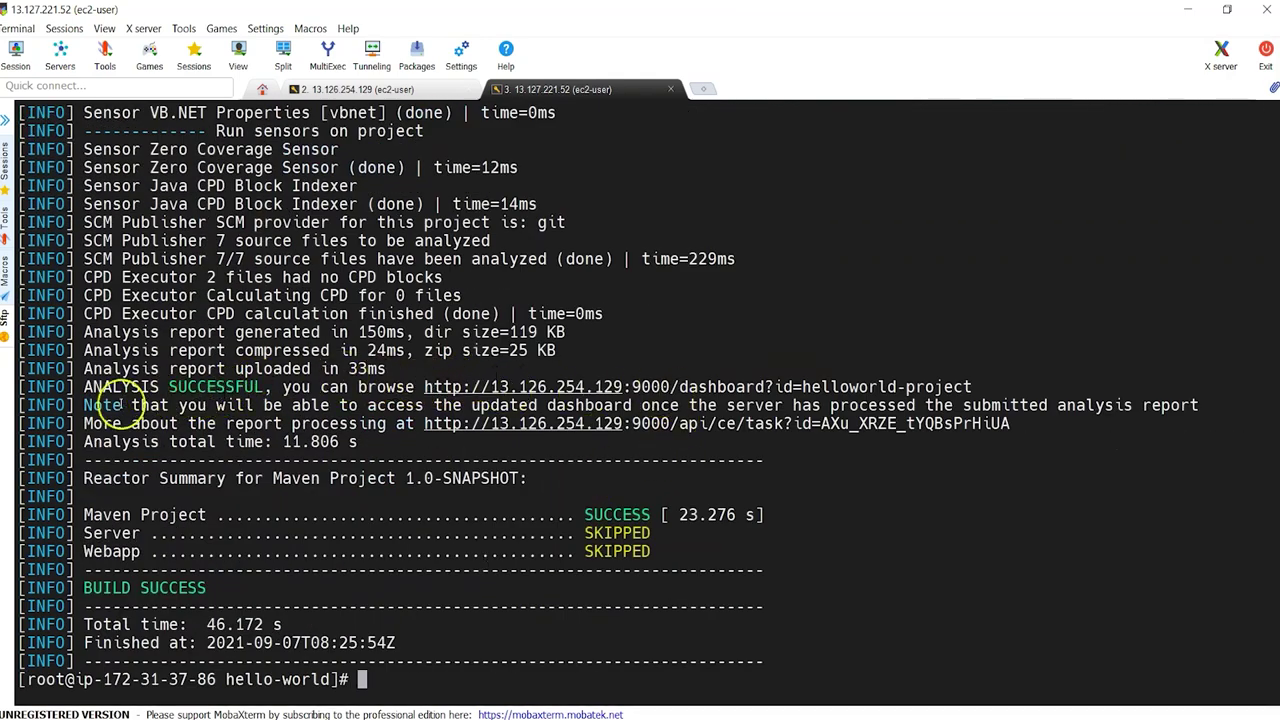
# Step: Check the build log's java, jsp and xml quality profile lines, then view the project dashboard
pyautogui.doubleClick(121, 390)
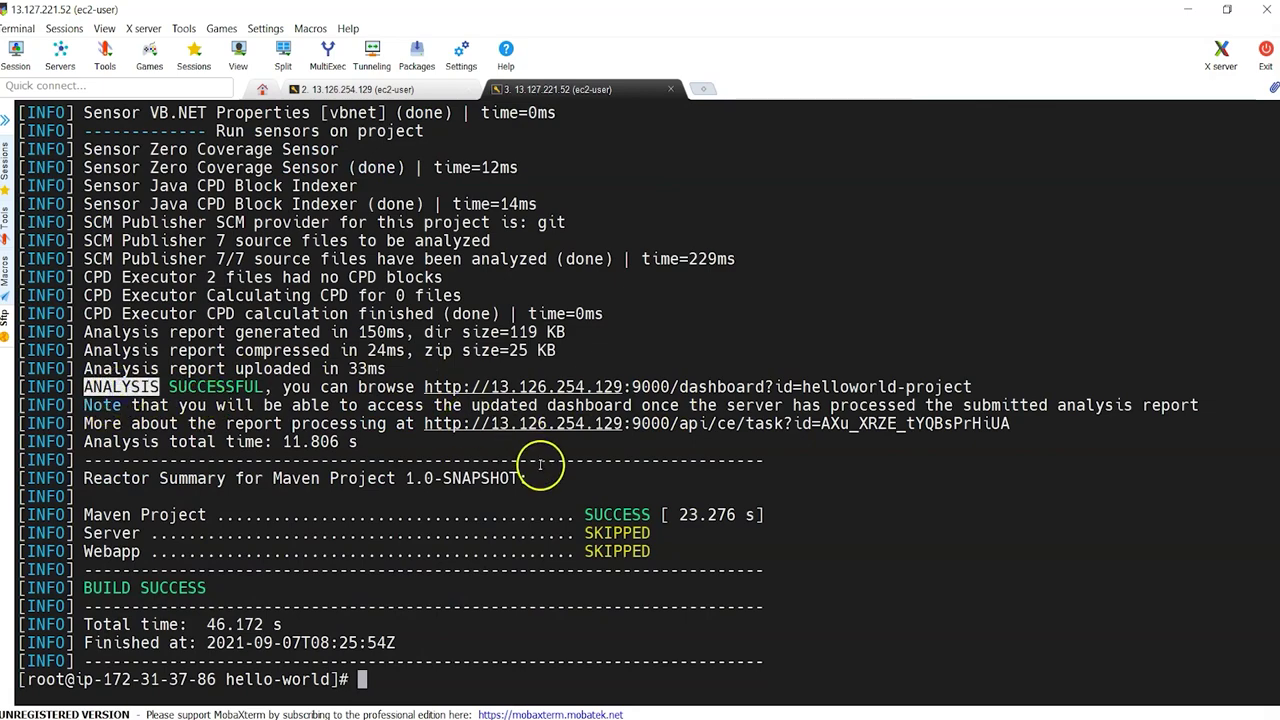
pyautogui.scroll(5, 540, 464)
pyautogui.scroll(7, 540, 464)
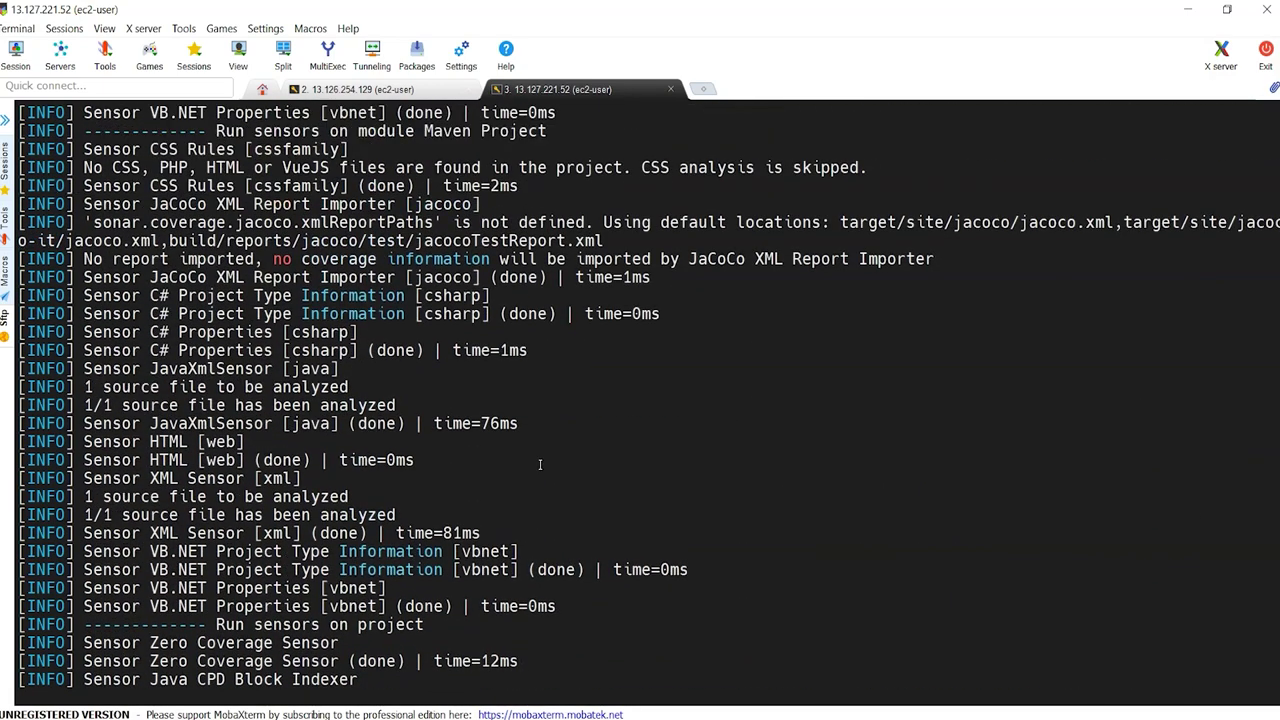
pyautogui.scroll(10, 540, 464)
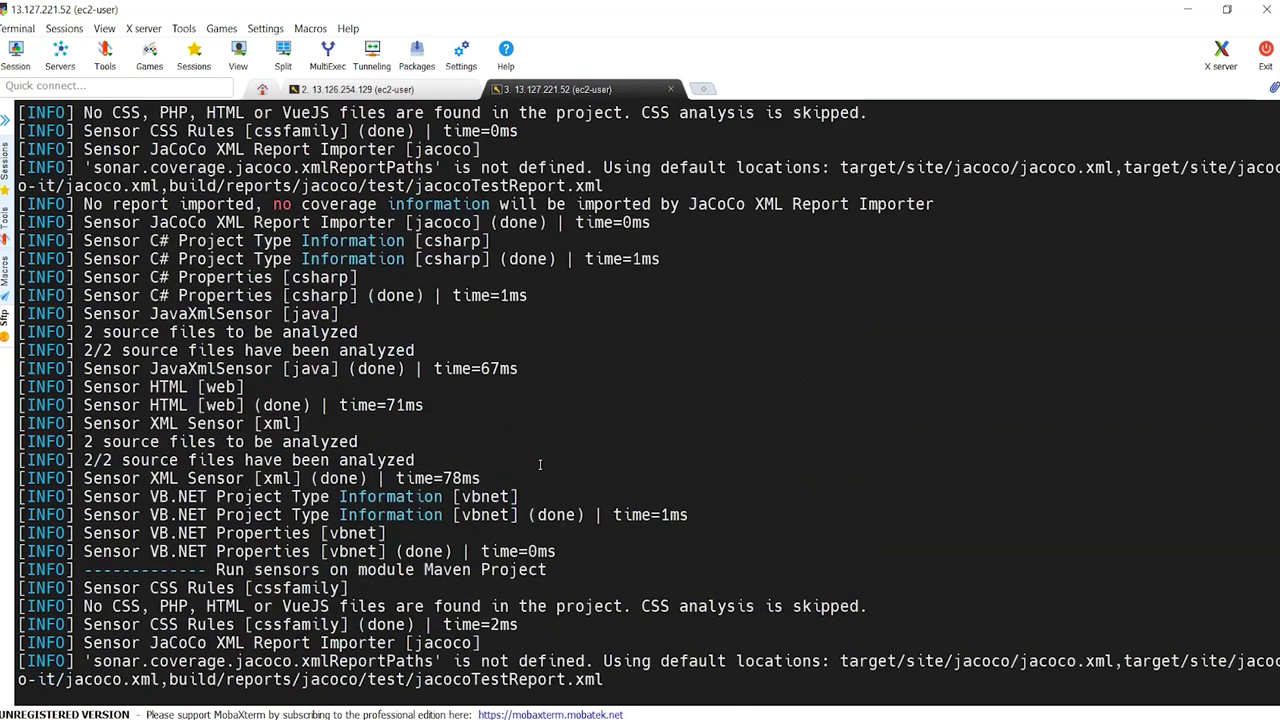
pyautogui.moveTo(86, 260); pyautogui.dragTo(410, 260)
pyautogui.moveTo(84, 278); pyautogui.dragTo(388, 278)
pyautogui.moveTo(86, 296); pyautogui.dragTo(406, 297)
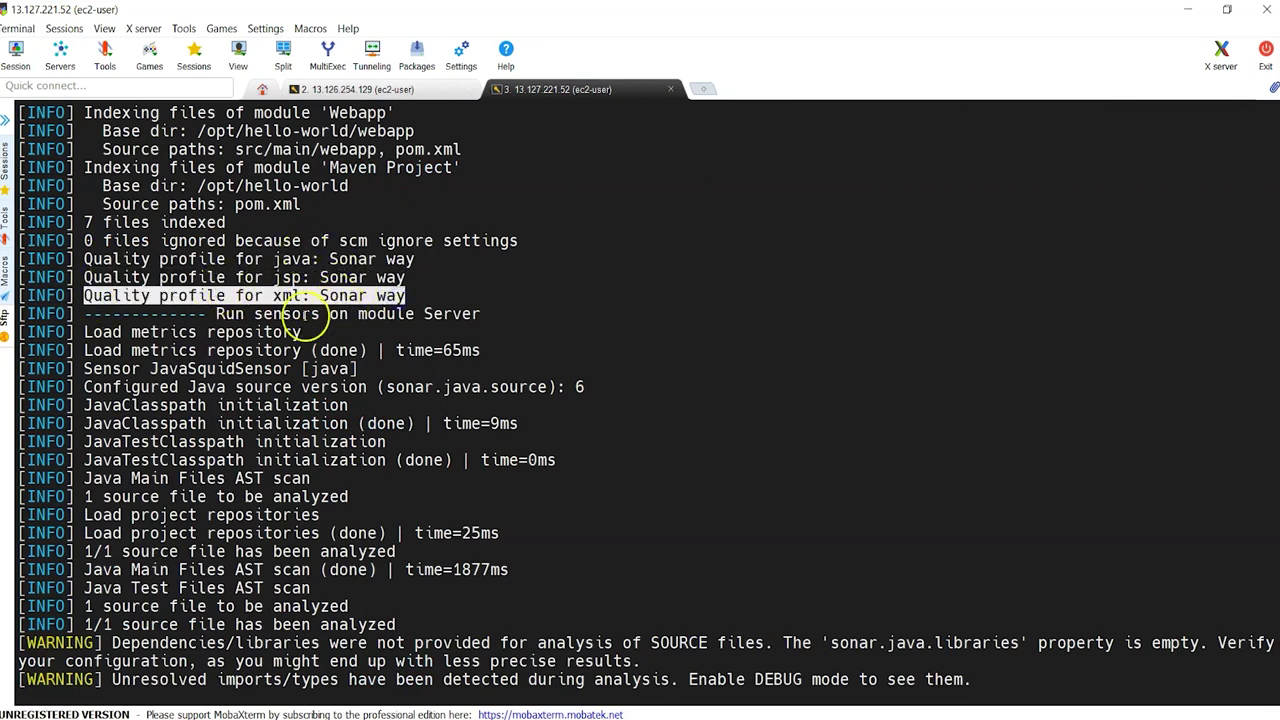
pyautogui.moveTo(320, 259); pyautogui.dragTo(405, 262)
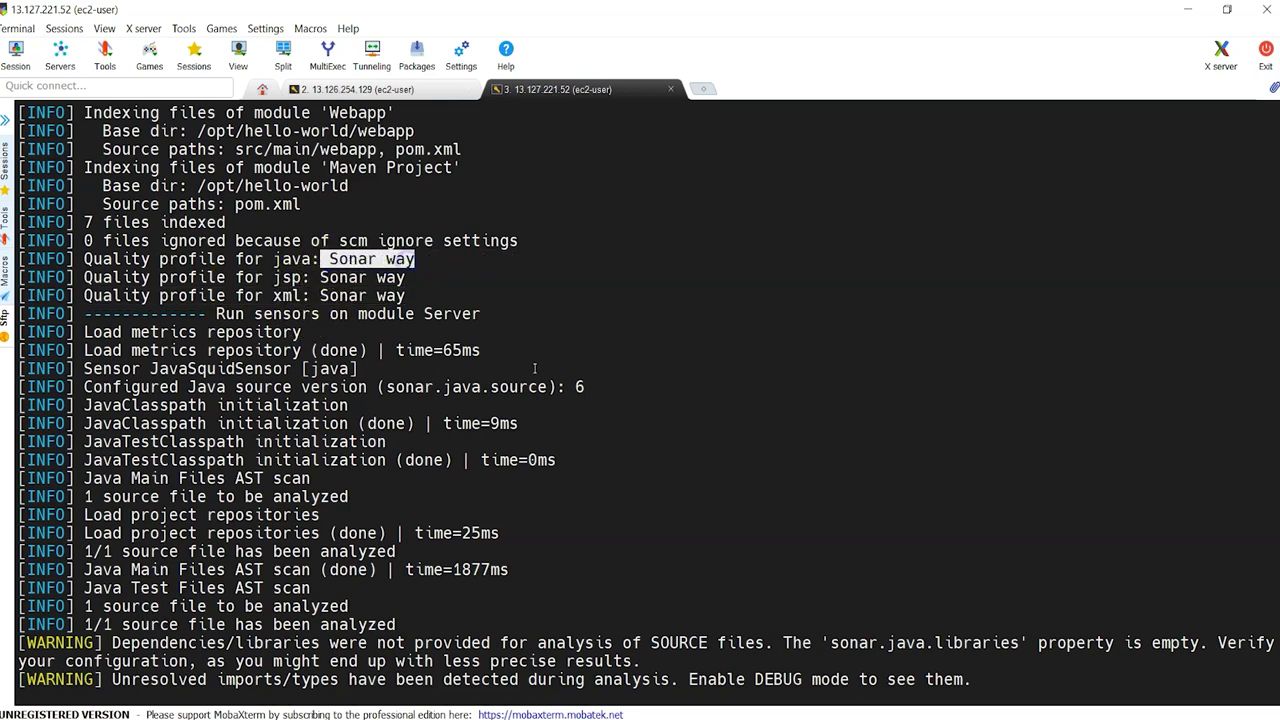
pyautogui.click(680, 719)
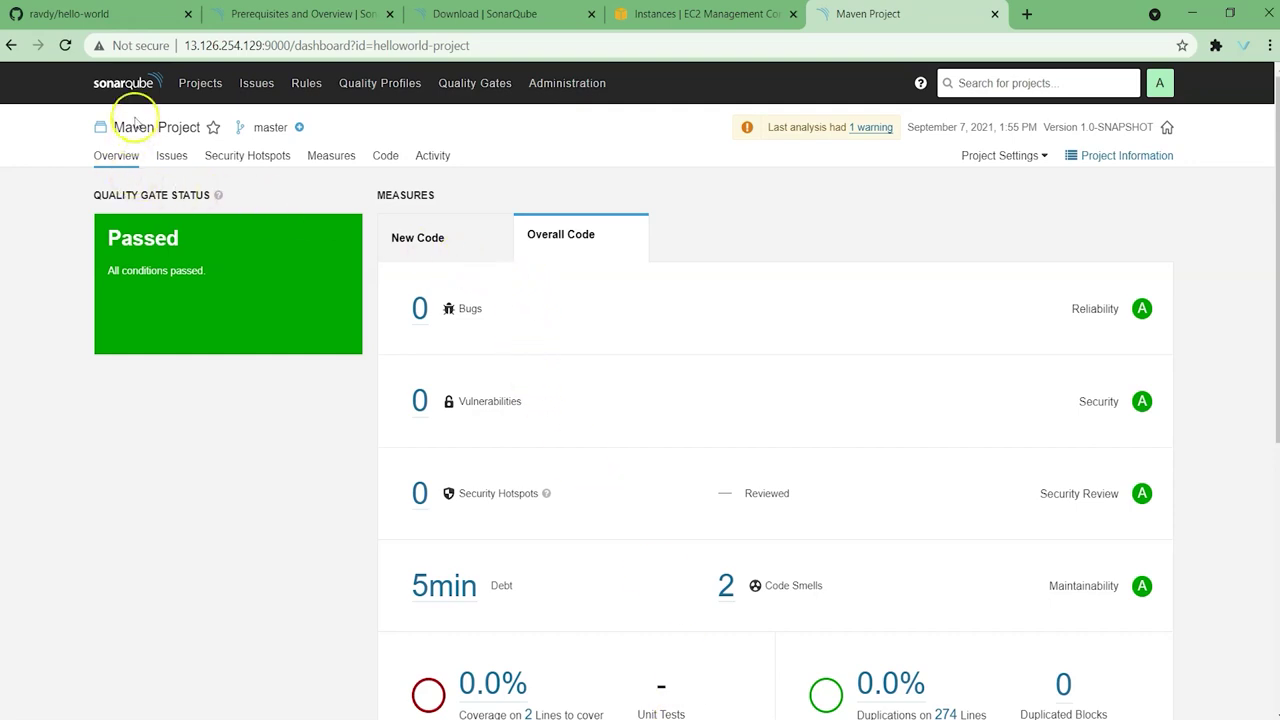
# Step: From Maven Project's Quality Profiles page, set maven-profile as the Java default, replacing Sonar way
pyautogui.click(123, 83)
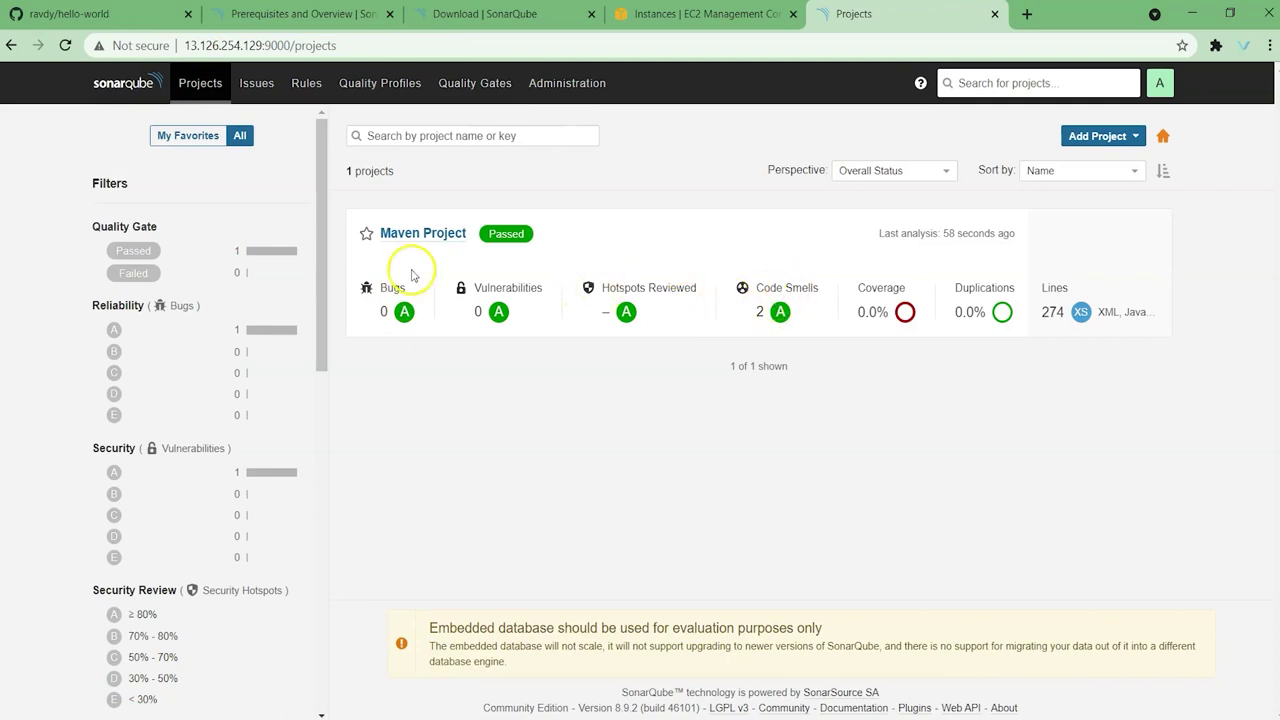
pyautogui.click(420, 240)
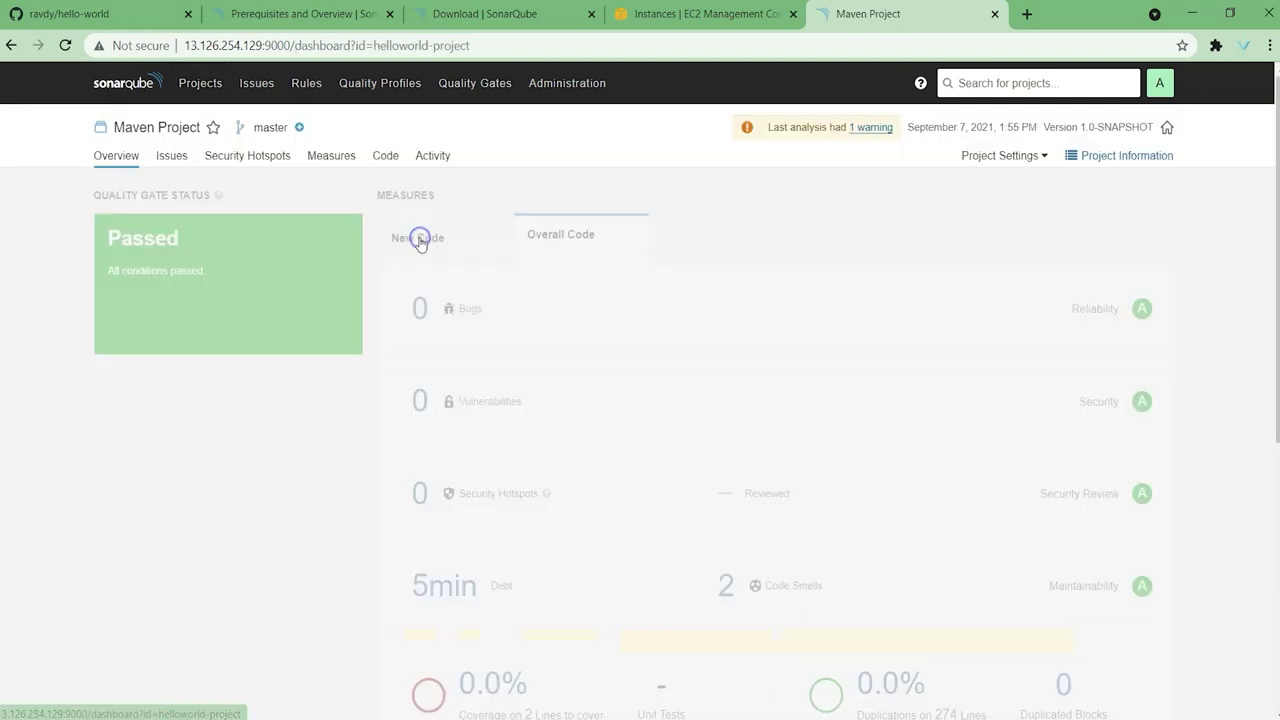
pyautogui.scroll(-3, 714, 334)
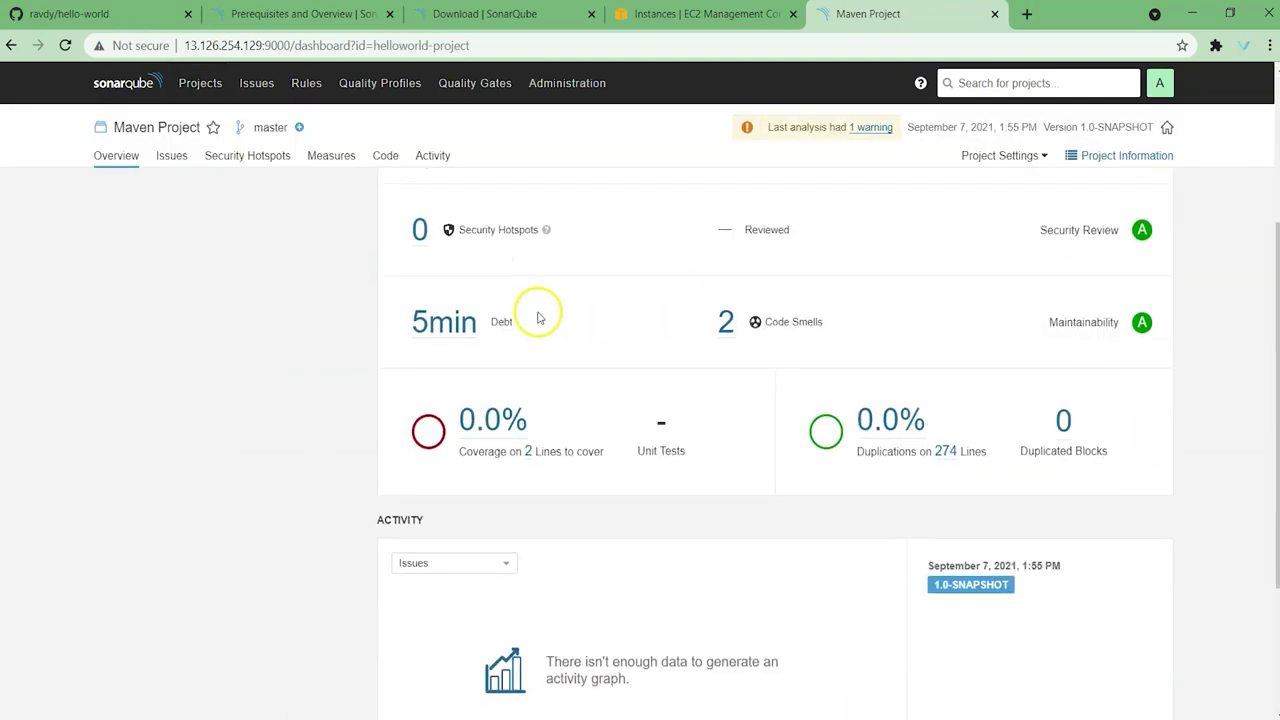
pyautogui.scroll(-3, 880, 352)
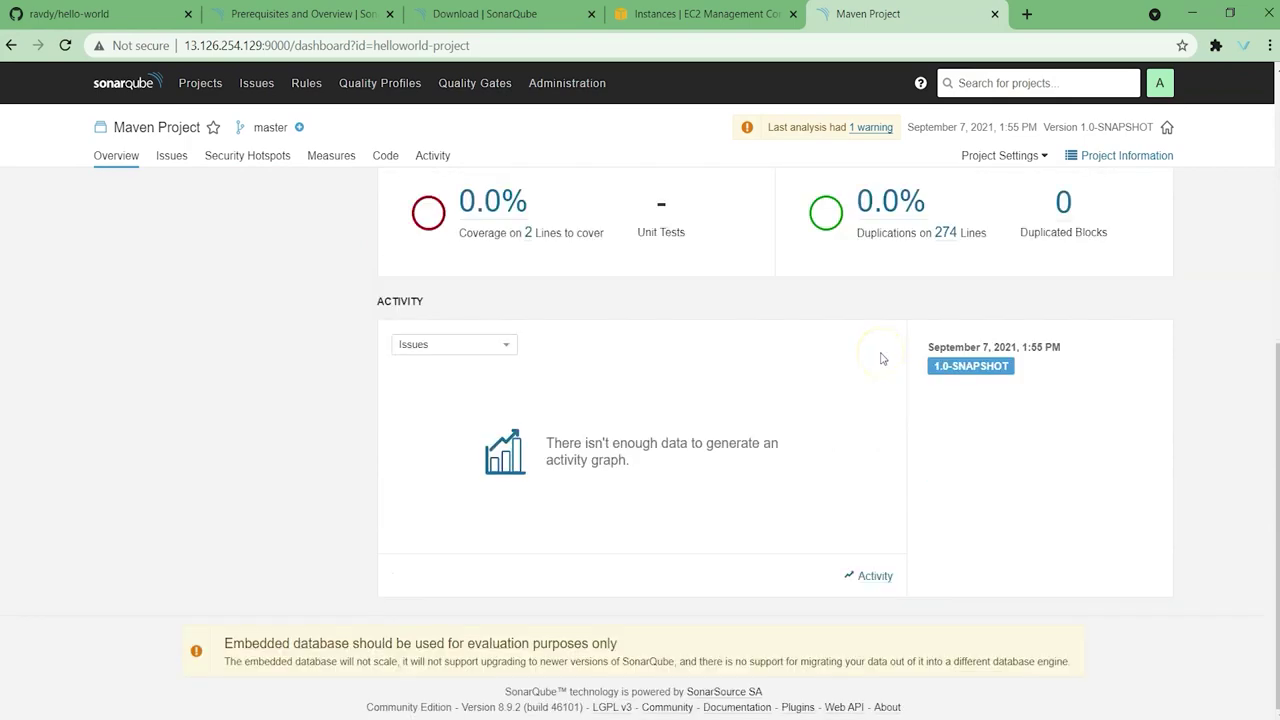
pyautogui.scroll(6, 877, 349)
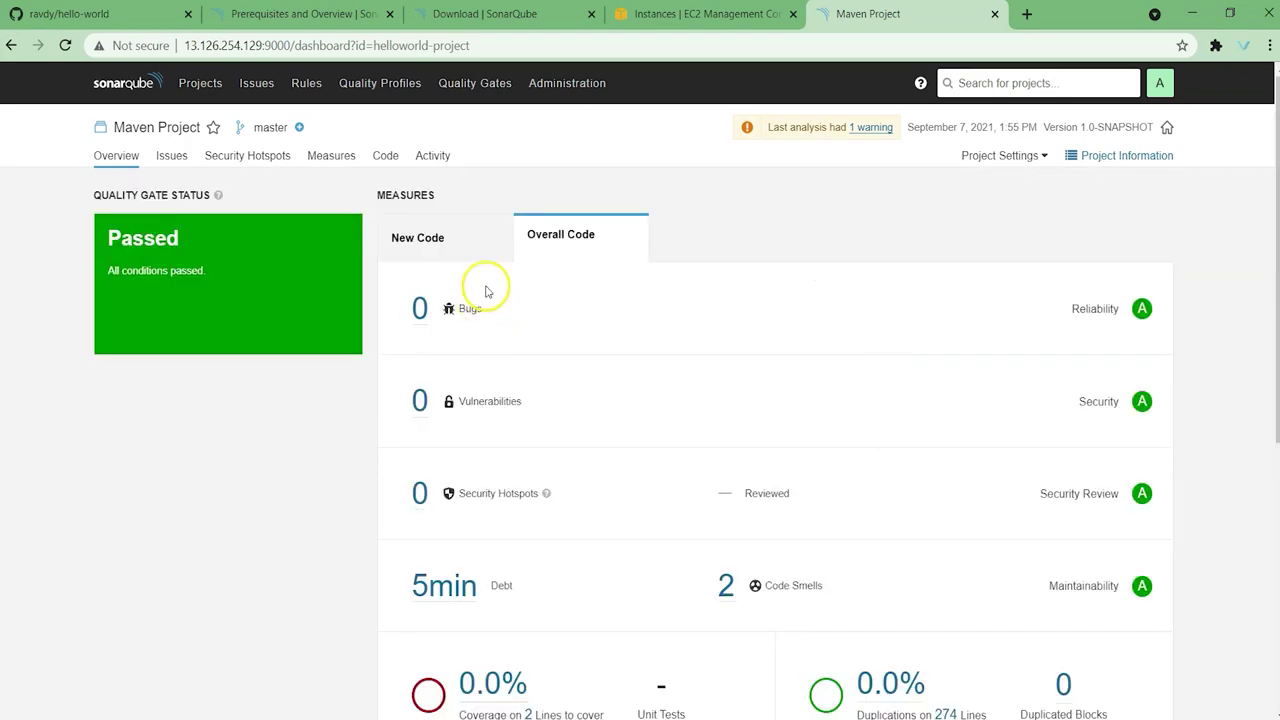
pyautogui.click(398, 95)
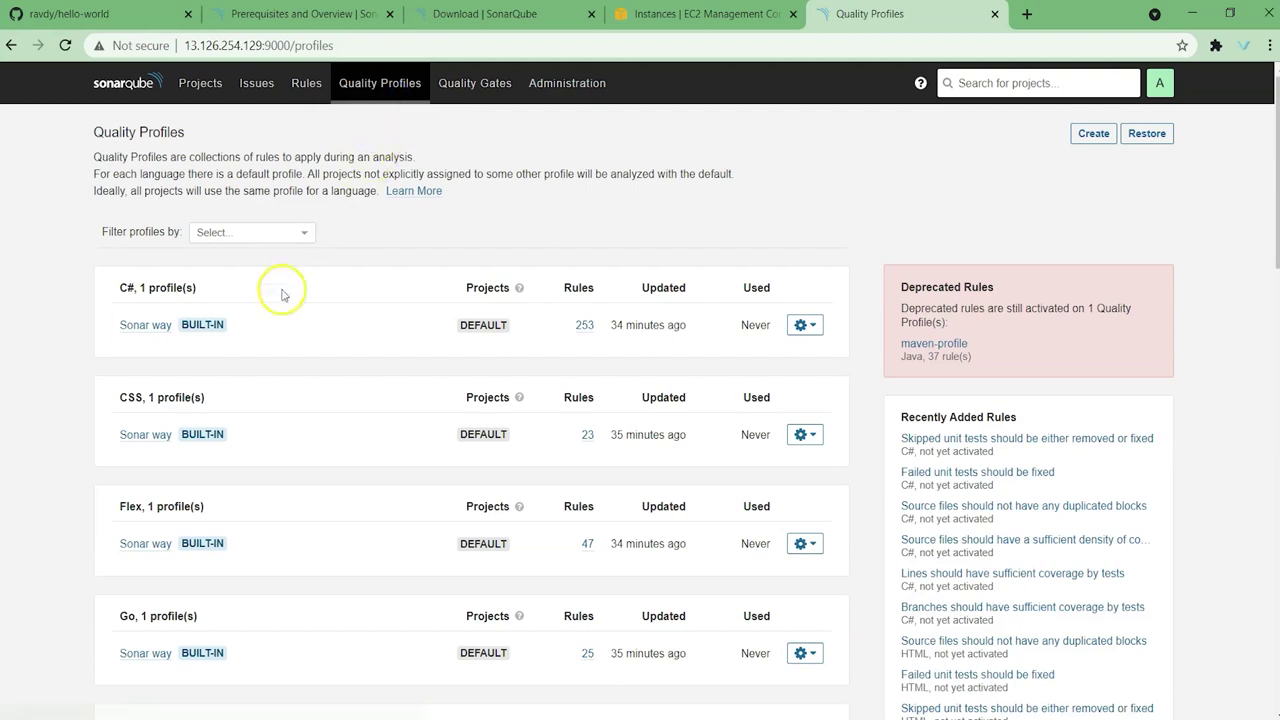
pyautogui.scroll(-3, 280, 372)
pyautogui.scroll(-3, 280, 400)
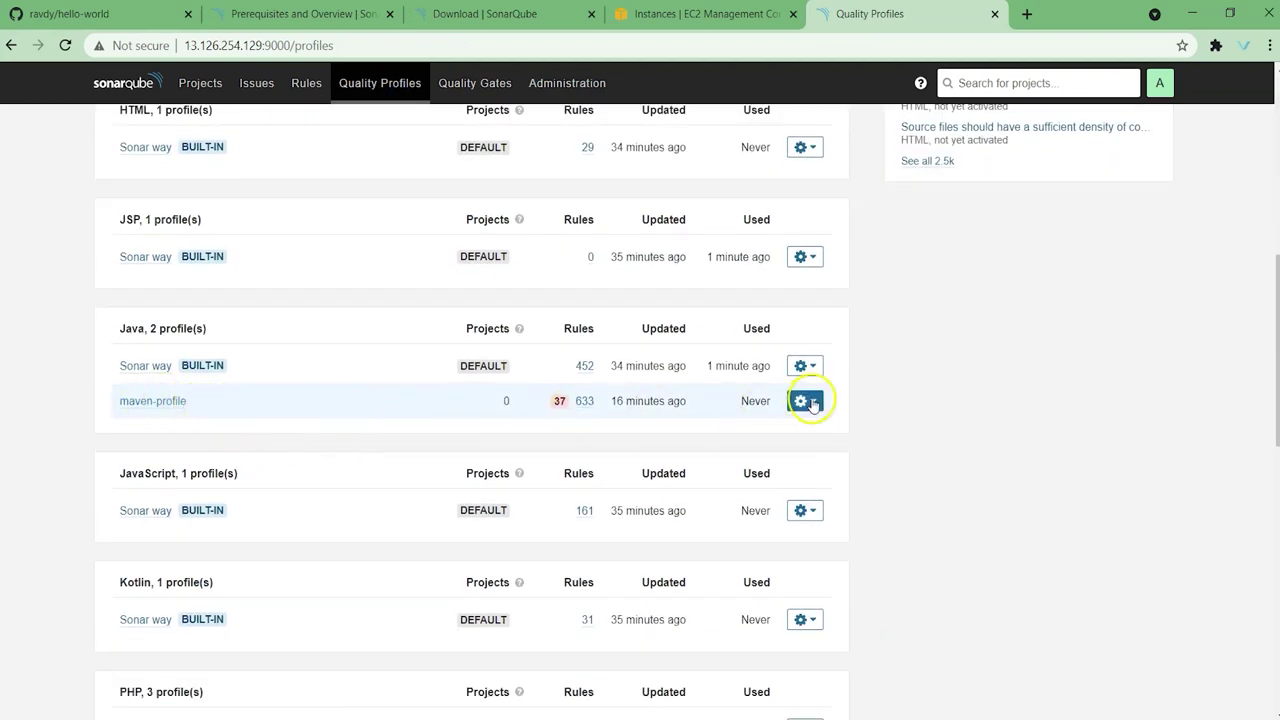
pyautogui.click(806, 401)
pyautogui.click(808, 544)
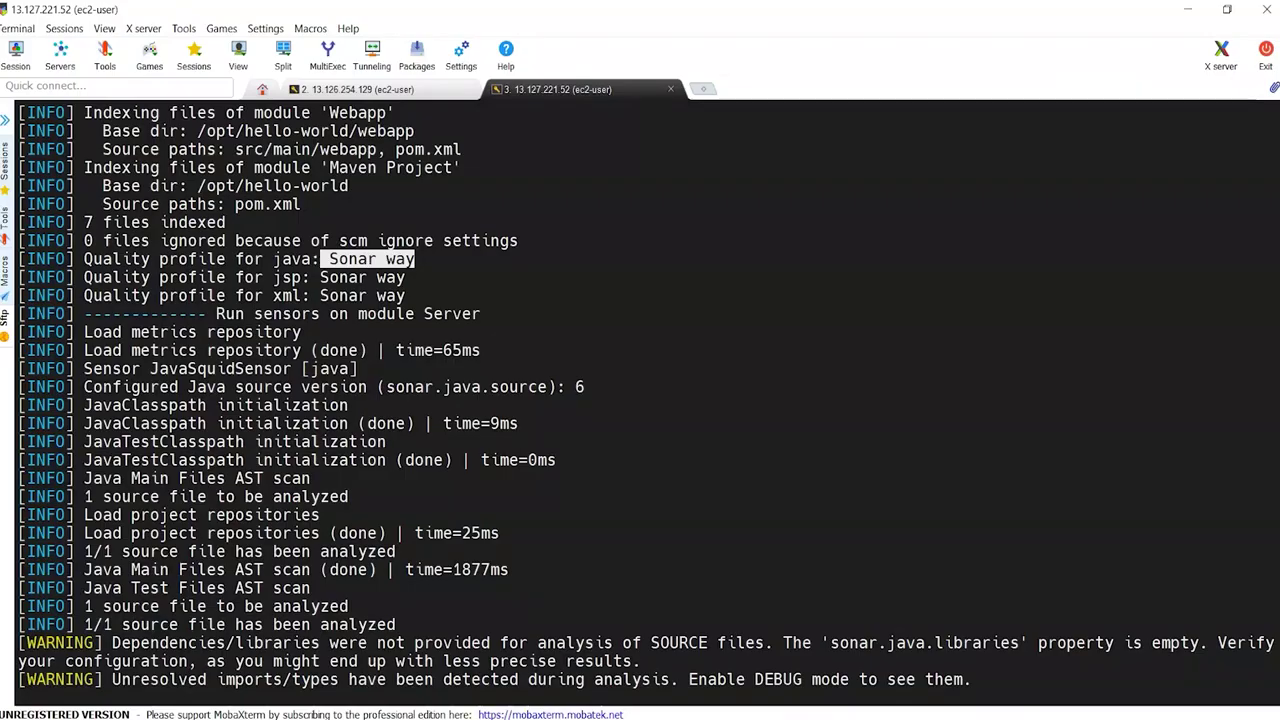
pyautogui.click(537, 457)
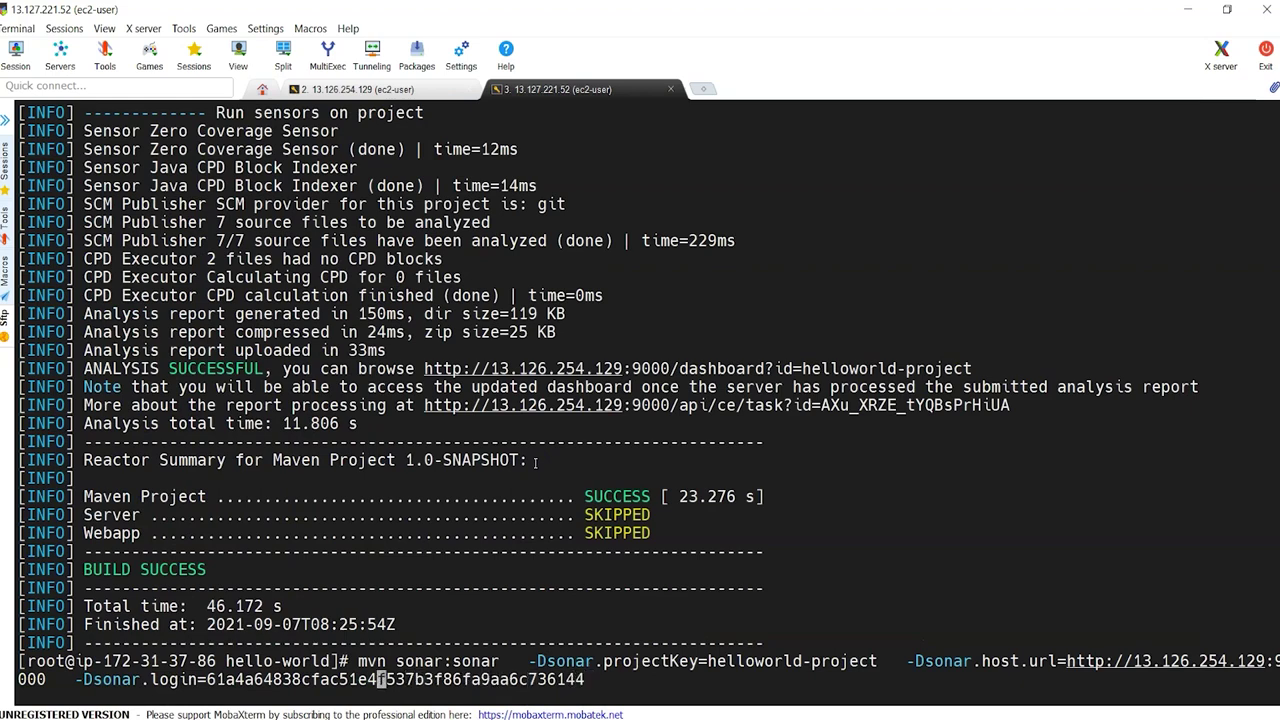
# Step: Change the scan command to mvn clean package sonar:sonar and run it
pyautogui.press('Left')
pyautogui.press('Left')
pyautogui.press('Left')
pyautogui.press('Left')
pyautogui.press('Left')
pyautogui.press('Left')
pyautogui.press('Left')
pyautogui.press('Left')
pyautogui.press('Left')
pyautogui.press('Left')
pyautogui.press('Left')
pyautogui.press('Left')
pyautogui.press('Left')
pyautogui.press('Left')
pyautogui.press('Left')
pyautogui.press('Left')
pyautogui.press('Left')
pyautogui.press('Left')
pyautogui.press('Left')
pyautogui.press('Left')
pyautogui.write('package')
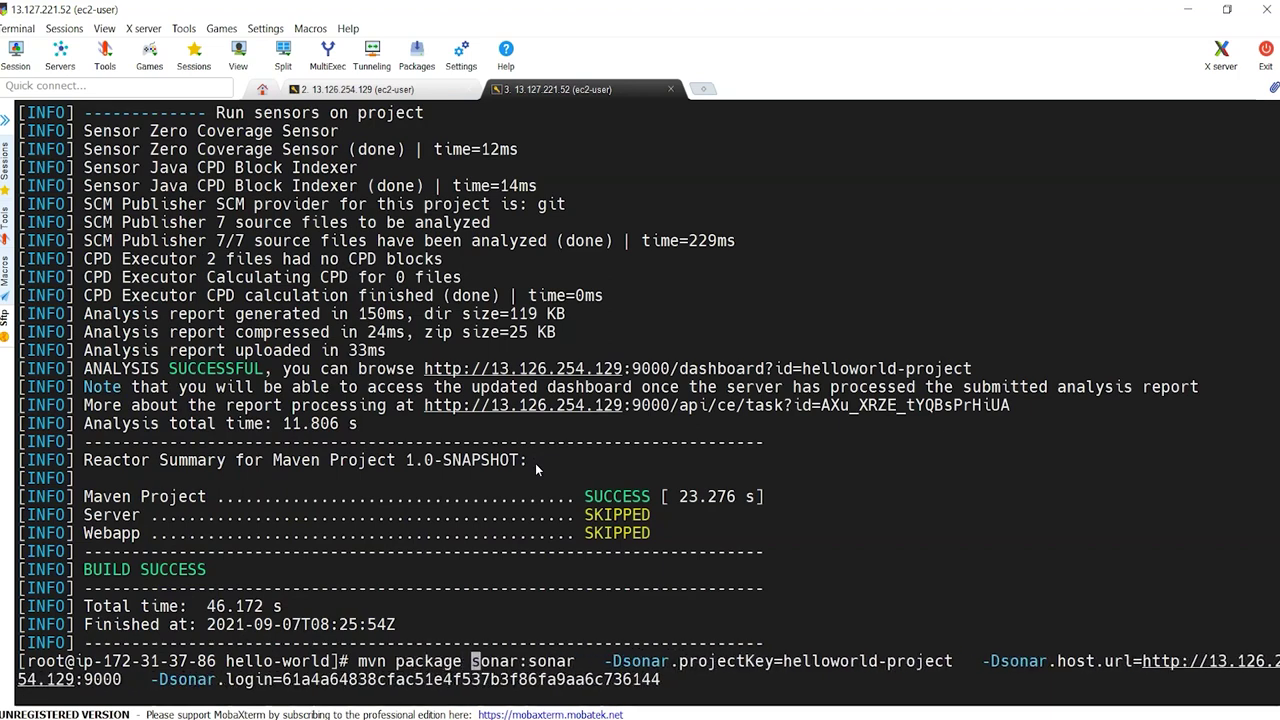
pyautogui.press('Left')
pyautogui.write('clean')
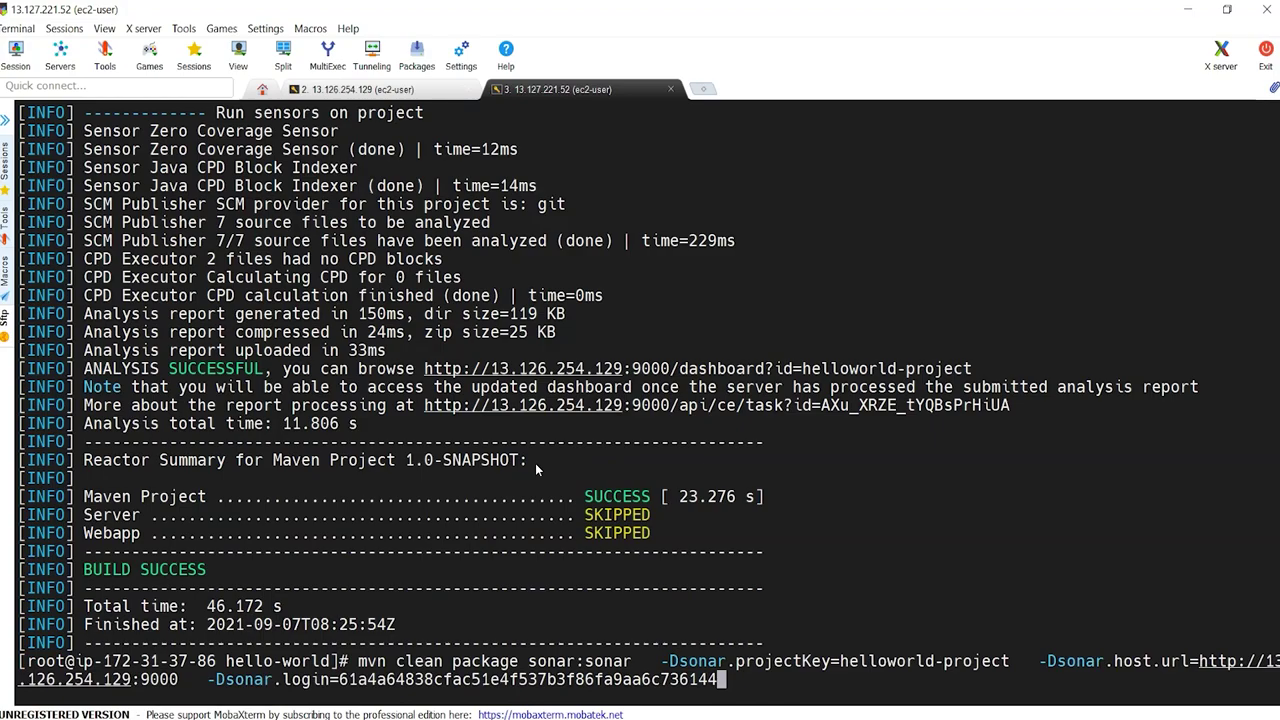
pyautogui.press('Return')
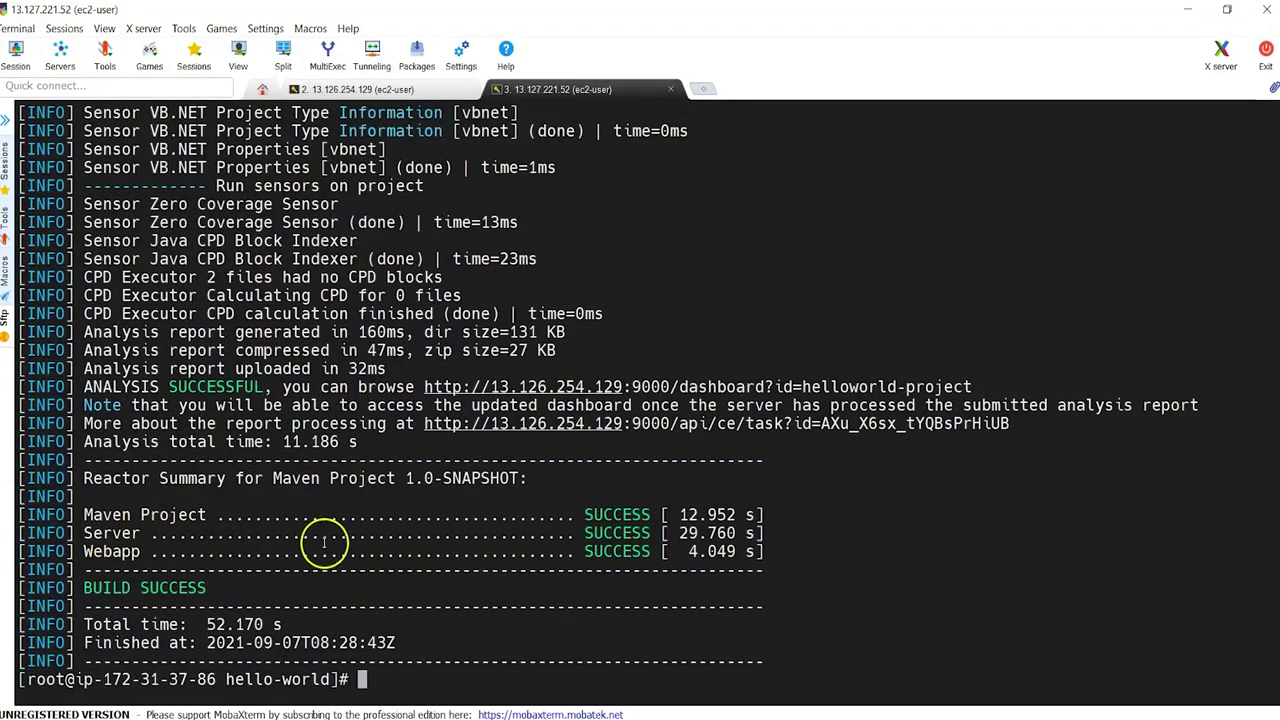
# Step: Confirm the log shows maven-profile as the Java quality profile
pyautogui.scroll(20, 300, 548)
pyautogui.scroll(15, 325, 540)
pyautogui.scroll(9, 325, 540)
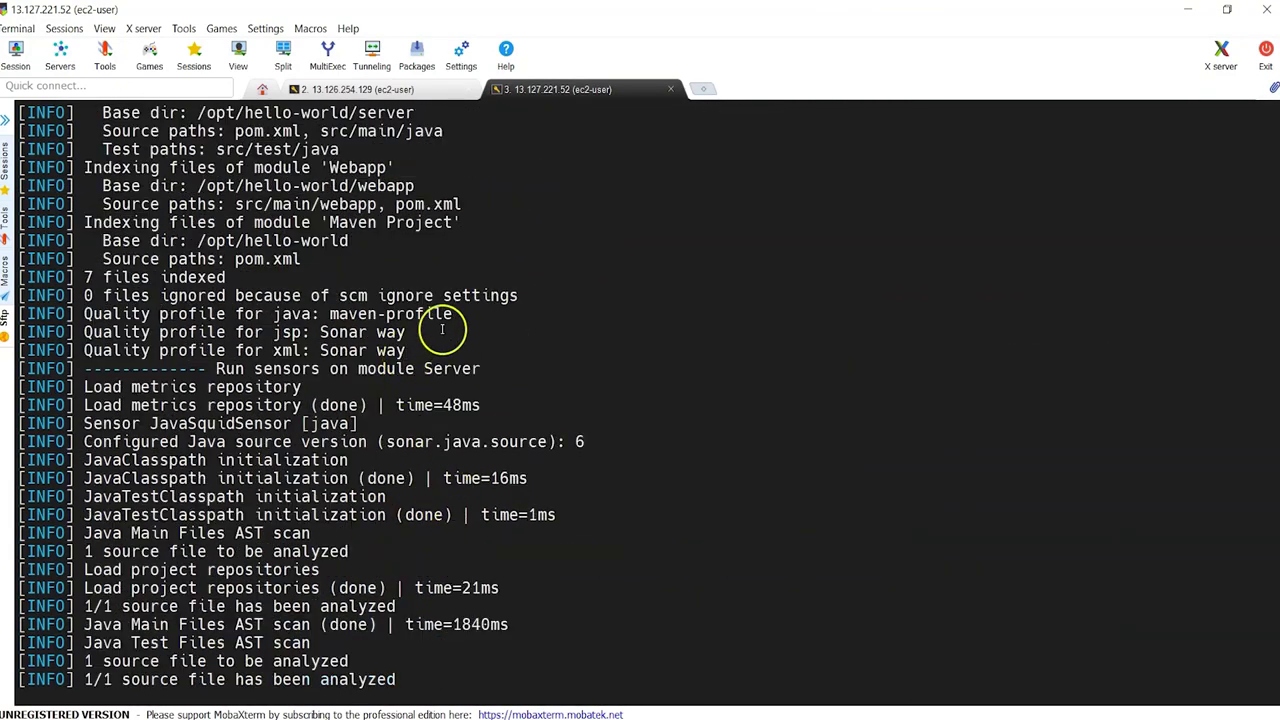
pyautogui.moveTo(441, 314); pyautogui.dragTo(92, 313)
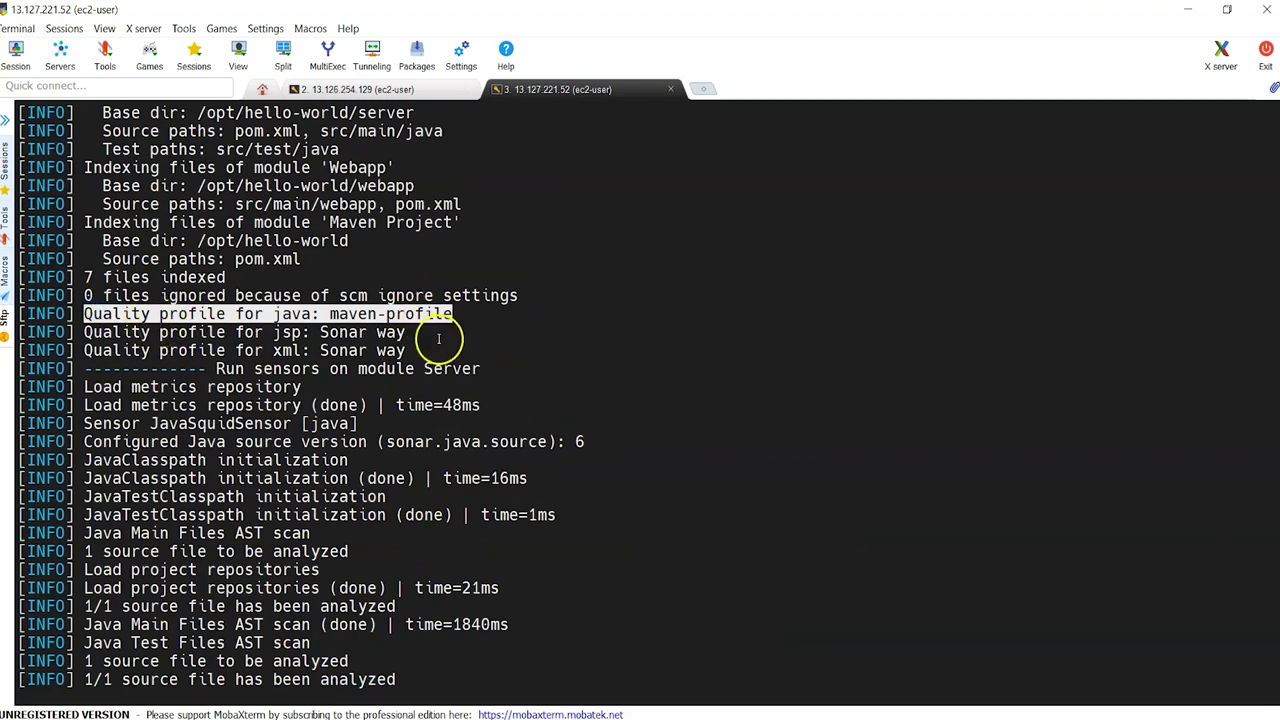
pyautogui.click(625, 715)
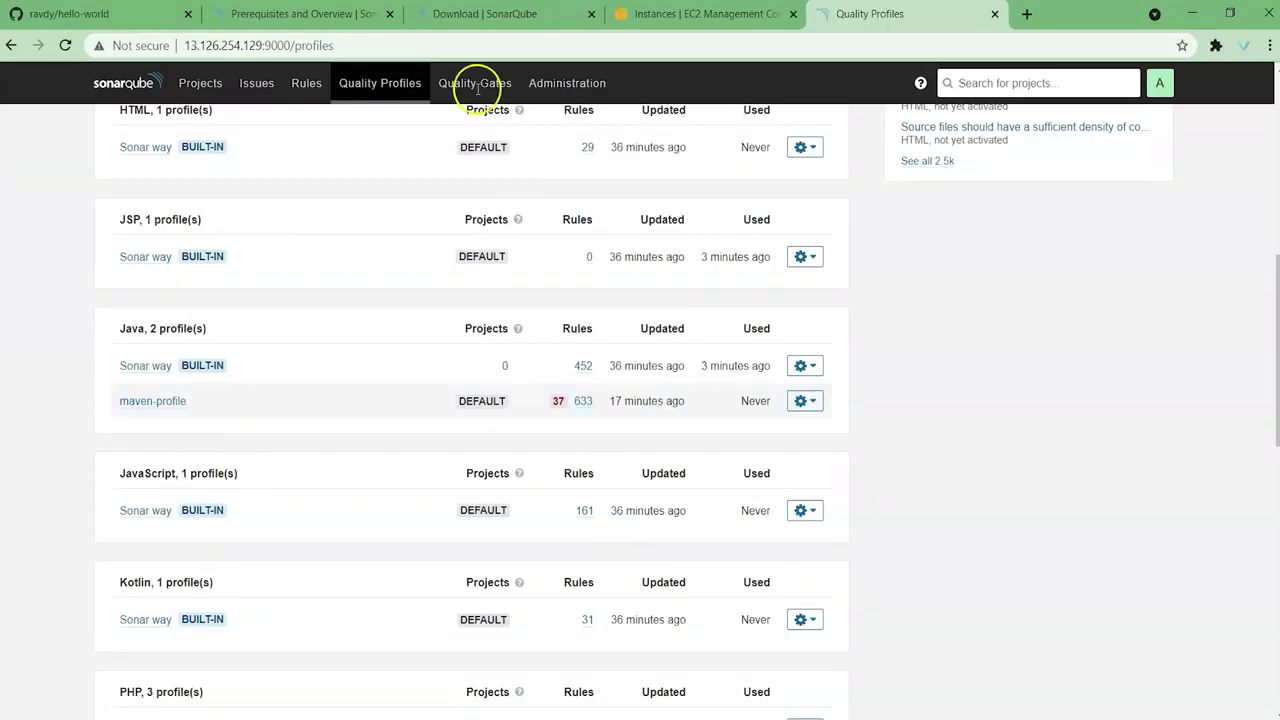
# Step: Review the Maven Project's Overall Code measures, then return to the projects list
pyautogui.scroll(5, 97, 166)
pyautogui.click(137, 83)
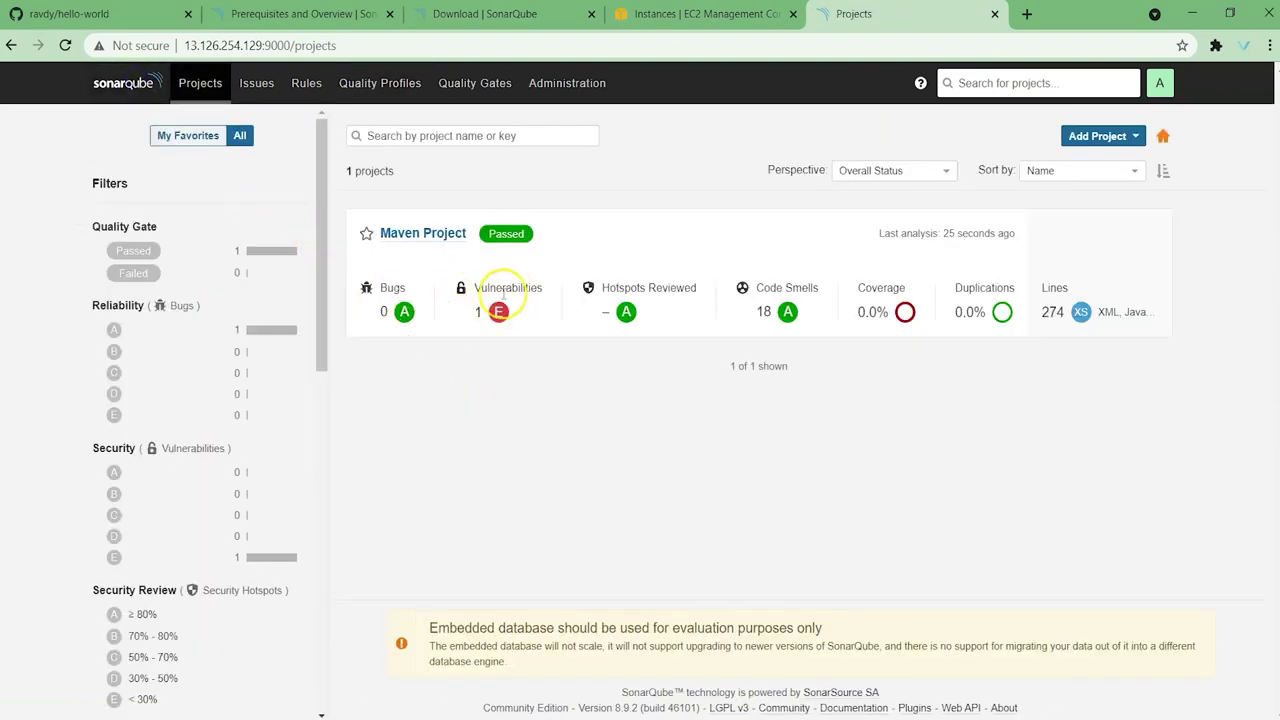
pyautogui.click(439, 233)
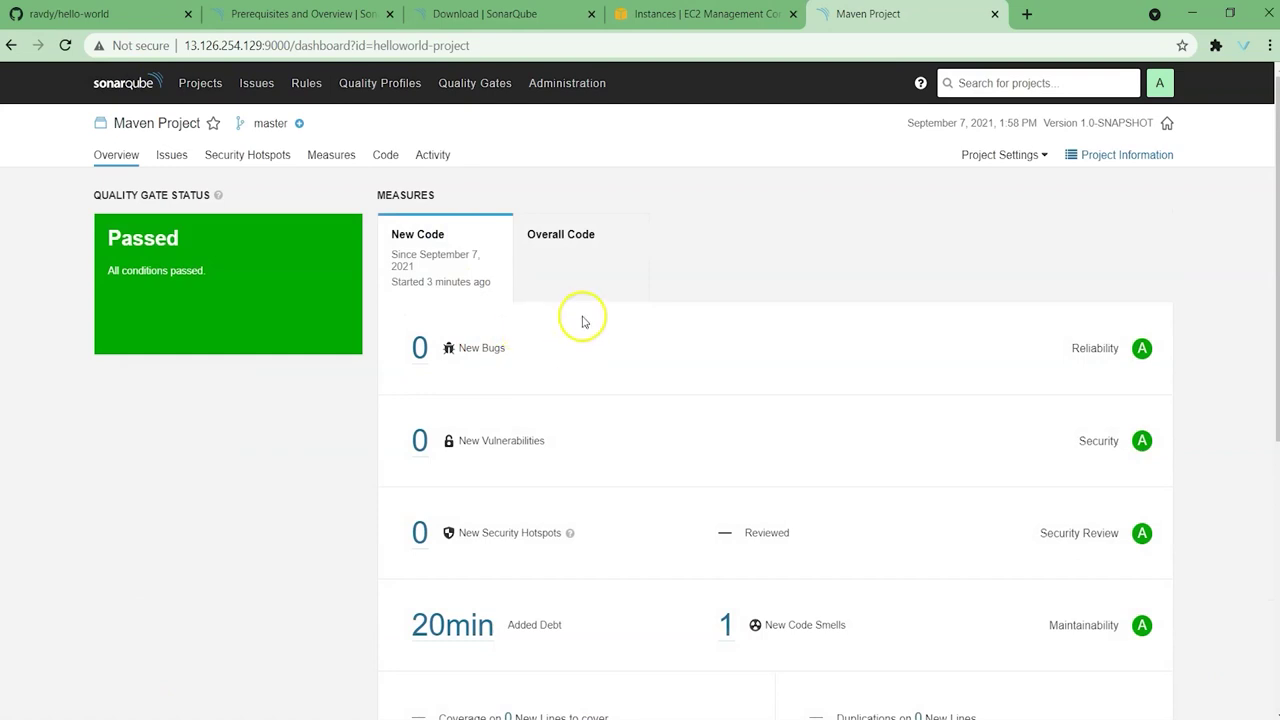
pyautogui.click(567, 238)
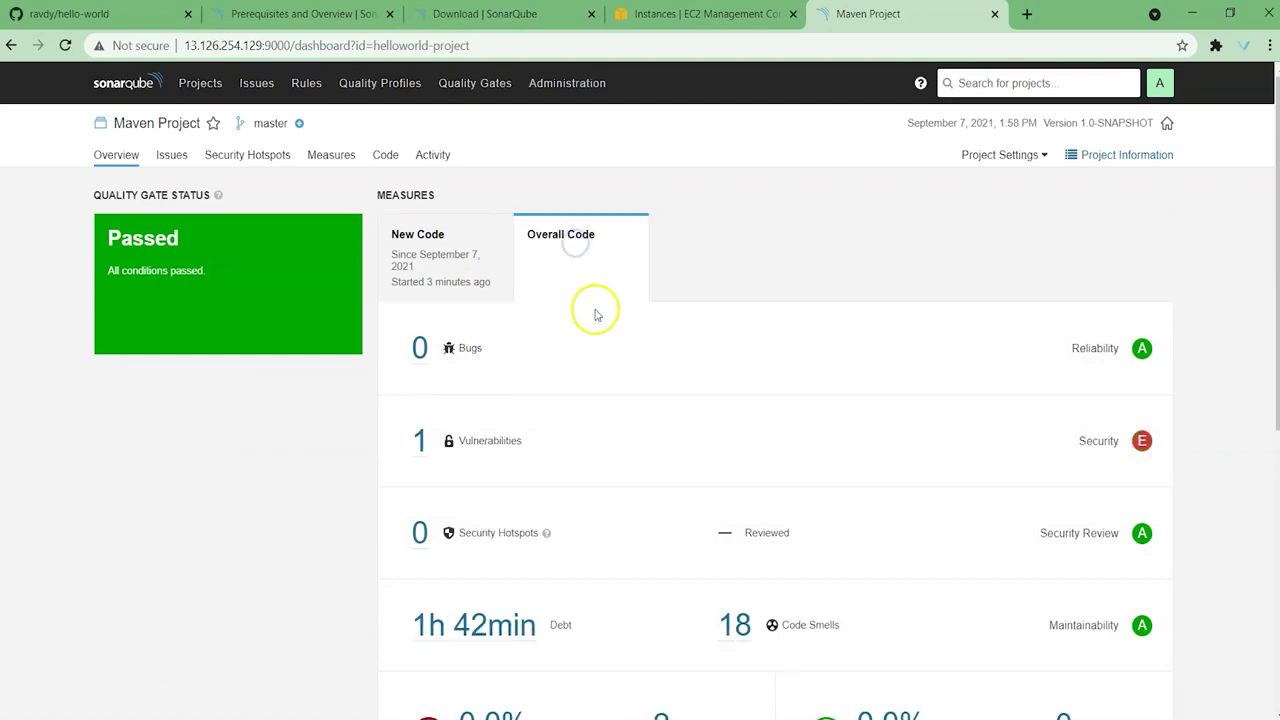
pyautogui.scroll(-1, 613, 319)
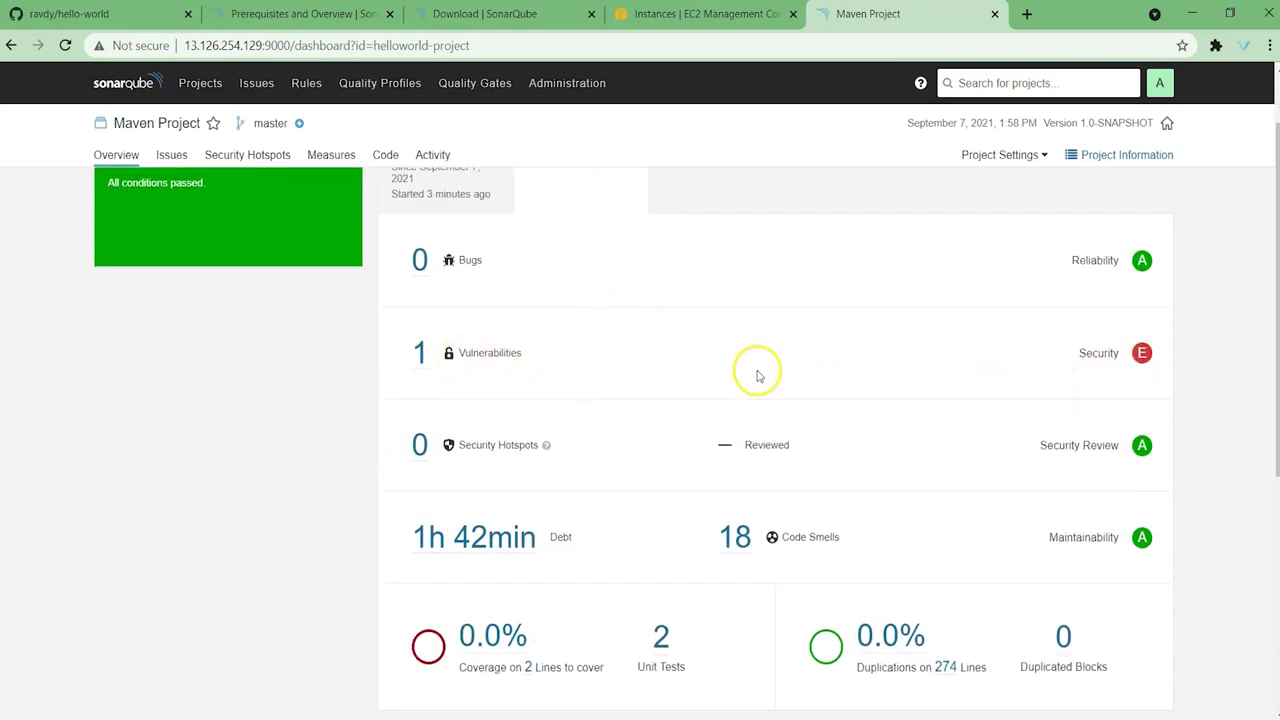
pyautogui.scroll(-2, 757, 372)
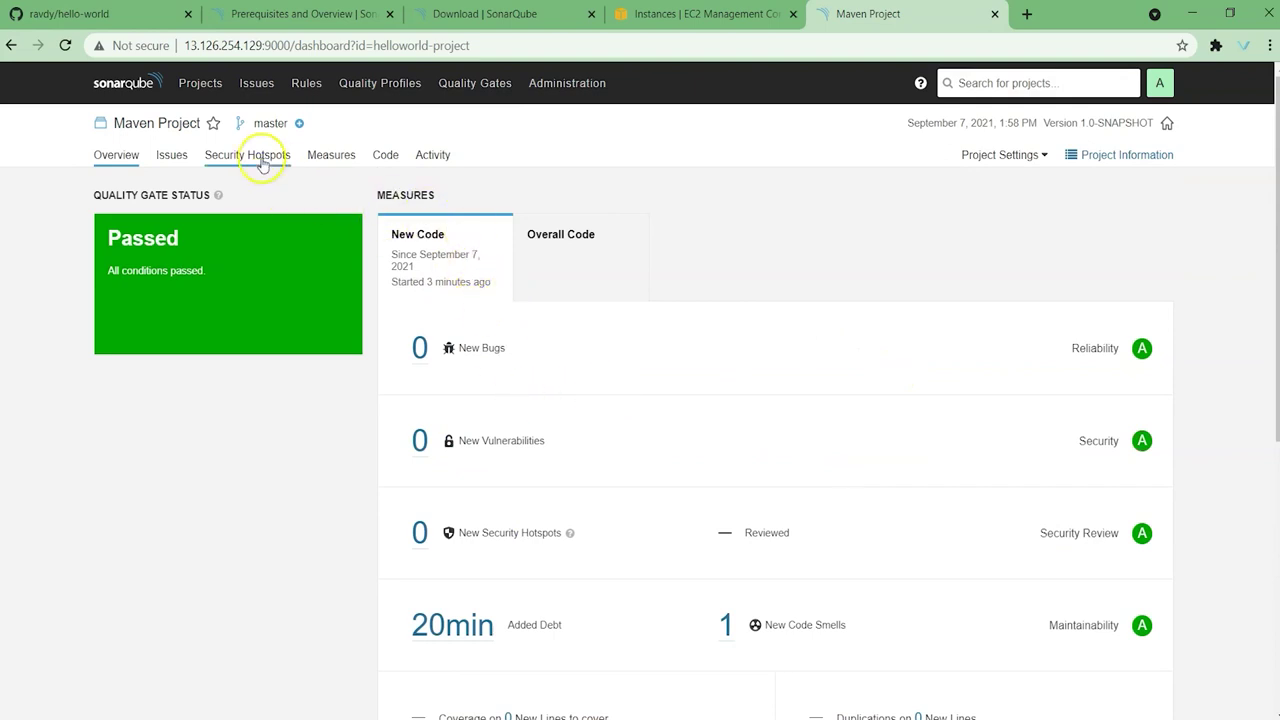
pyautogui.click(140, 88)
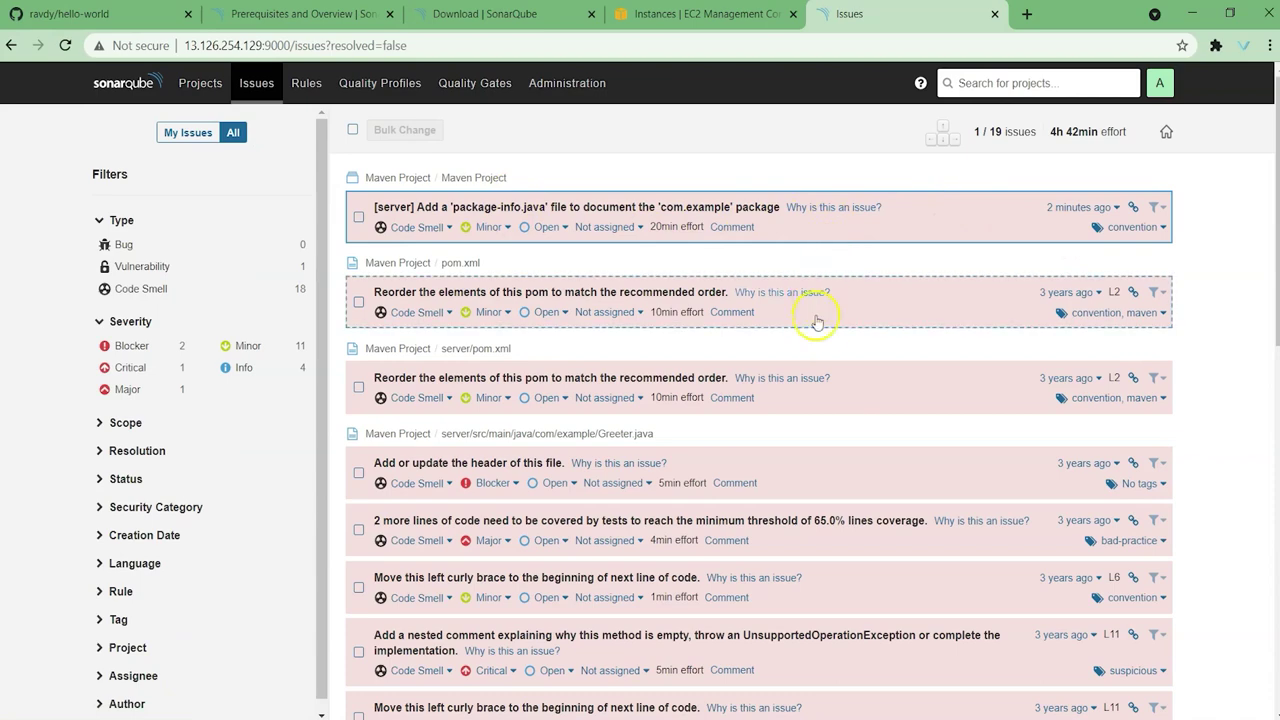
# Step: Scroll through Maven Project's TestGreeter.java code smell issues to the end of the list
pyautogui.scroll(-3, 817, 320)
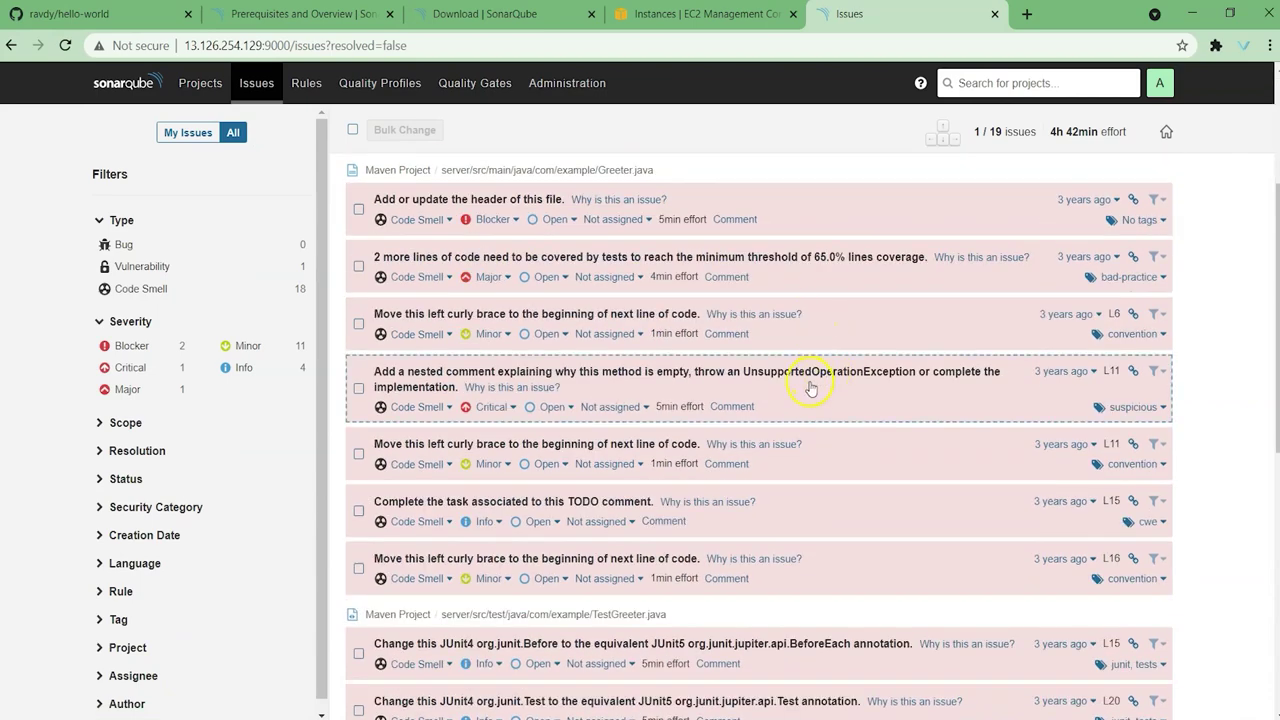
pyautogui.scroll(-4, 814, 400)
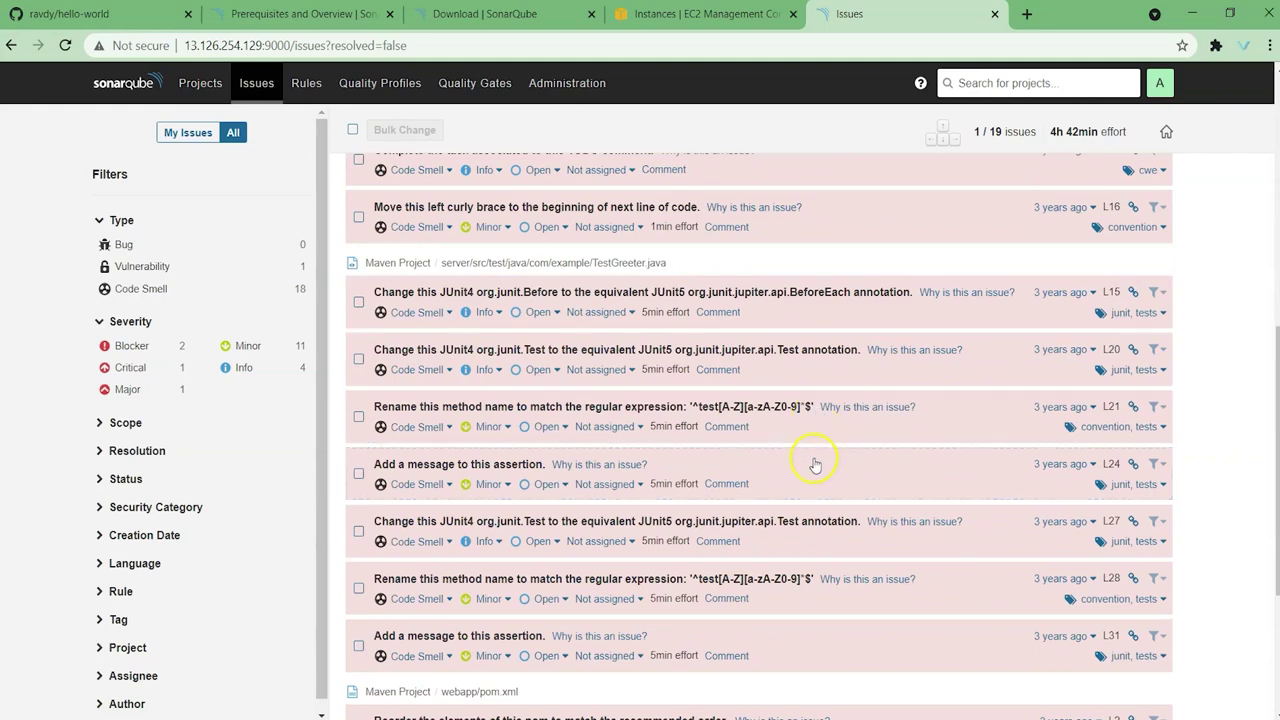
pyautogui.scroll(-3, 815, 464)
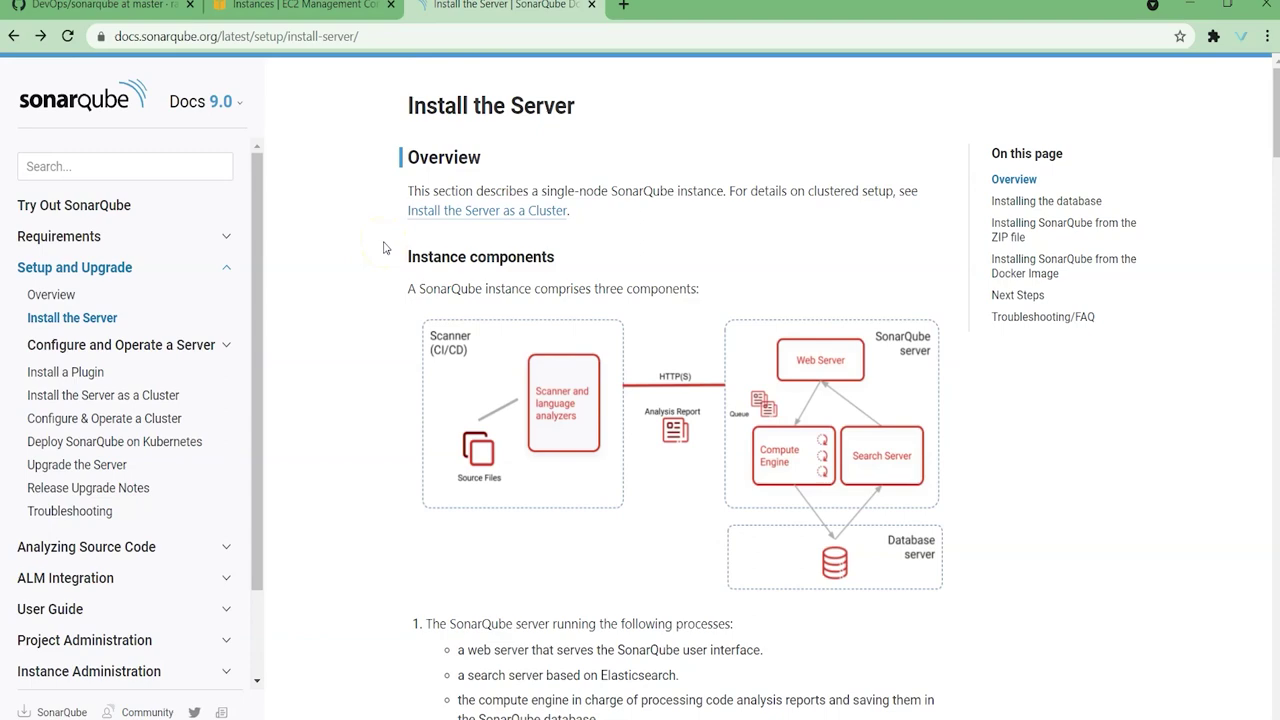
pyautogui.scroll(-5, 383, 247)
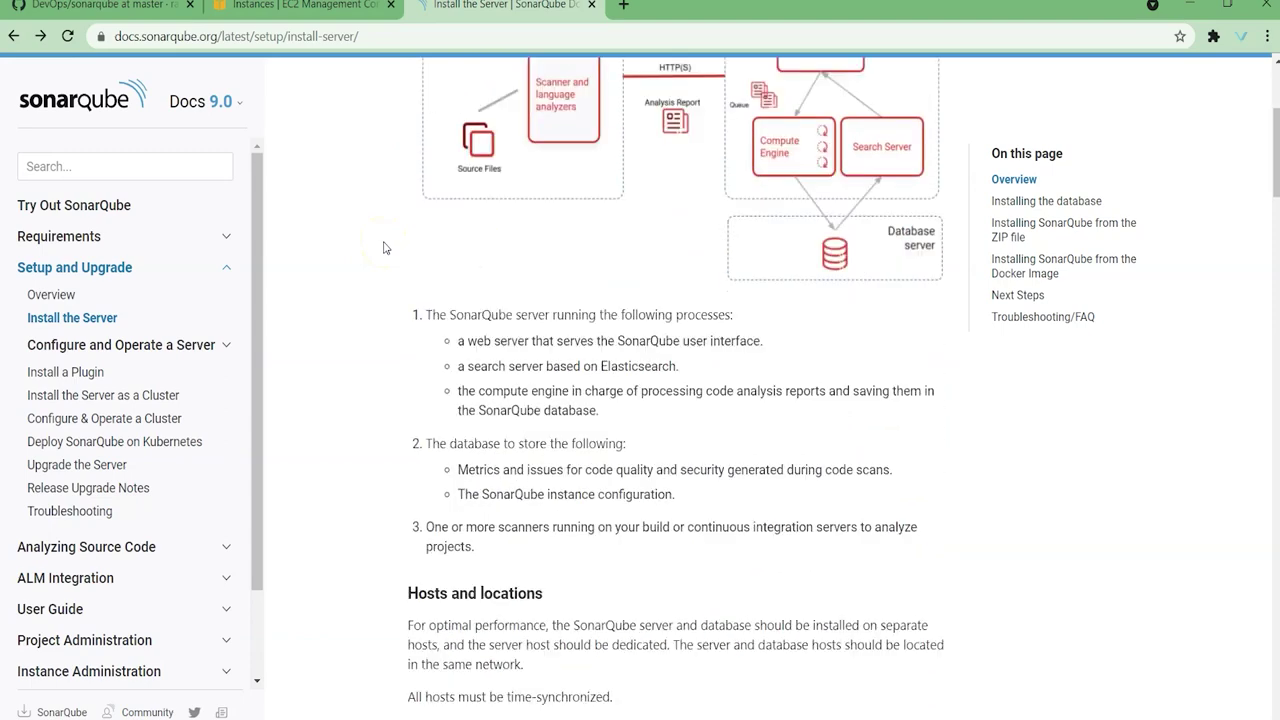
pyautogui.scroll(-4, 383, 247)
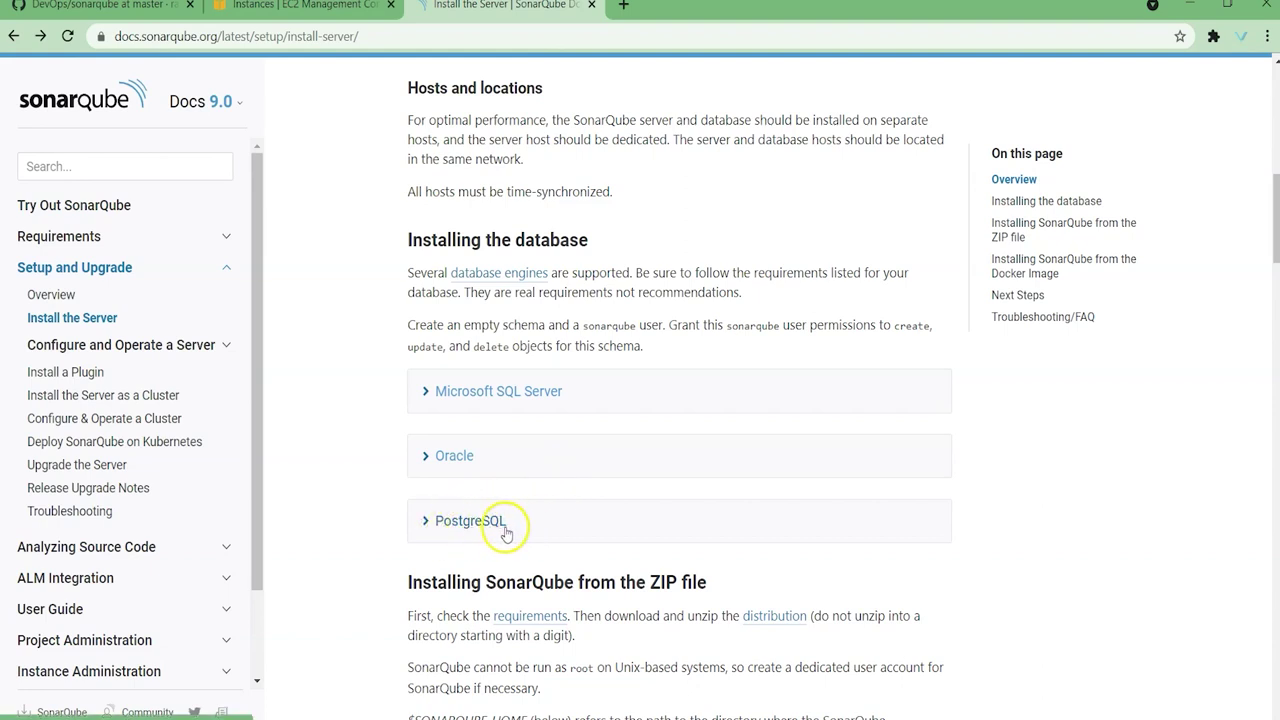
pyautogui.scroll(8, 558, 533)
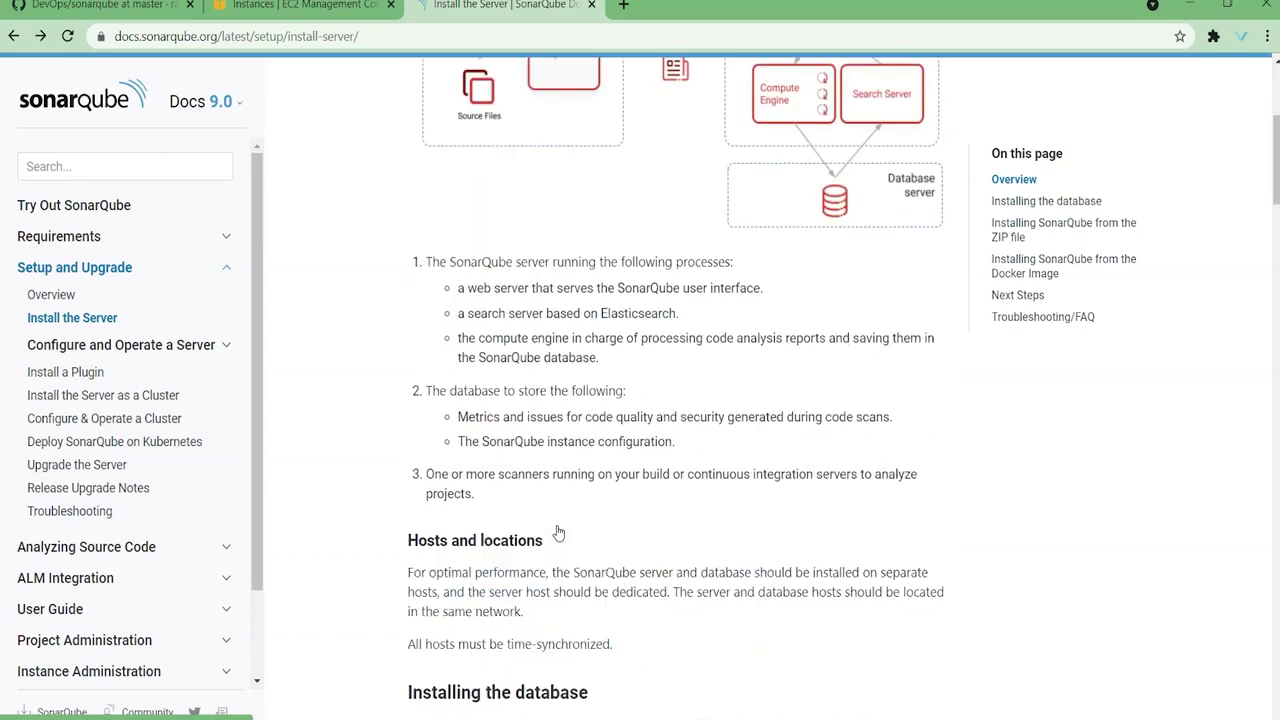
pyautogui.scroll(1, 645, 555)
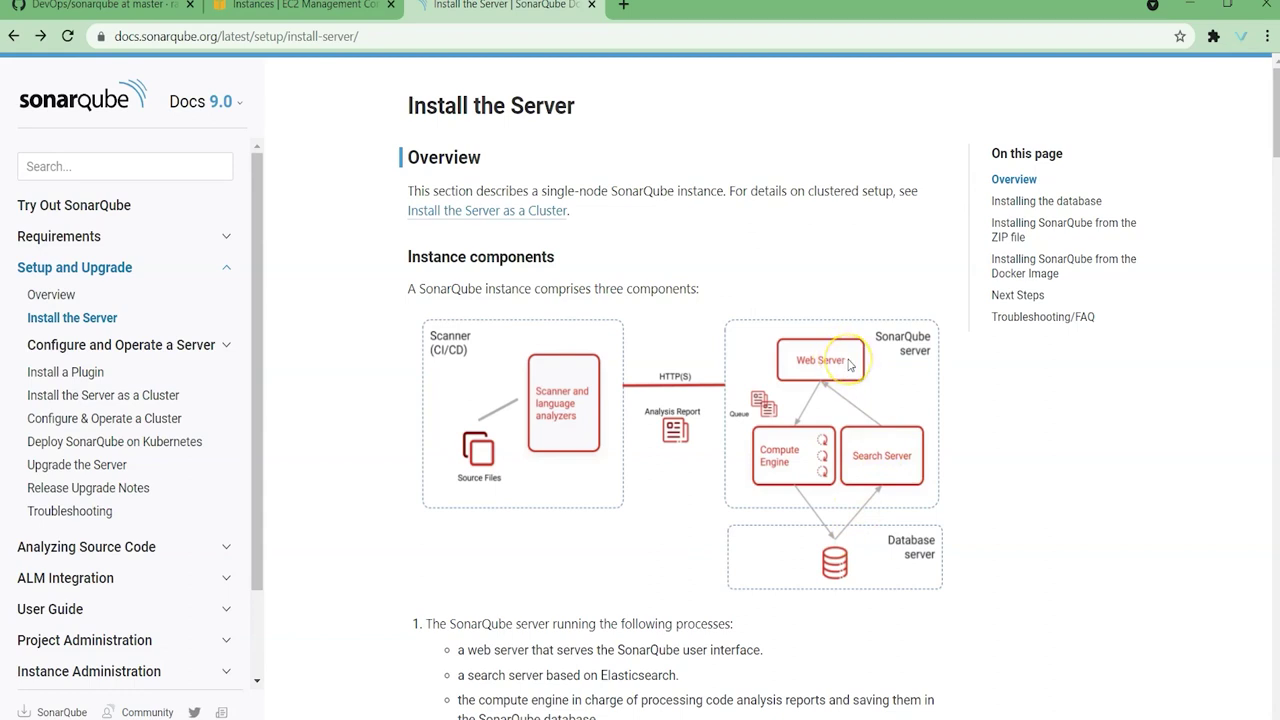
pyautogui.scroll(-3, 660, 505)
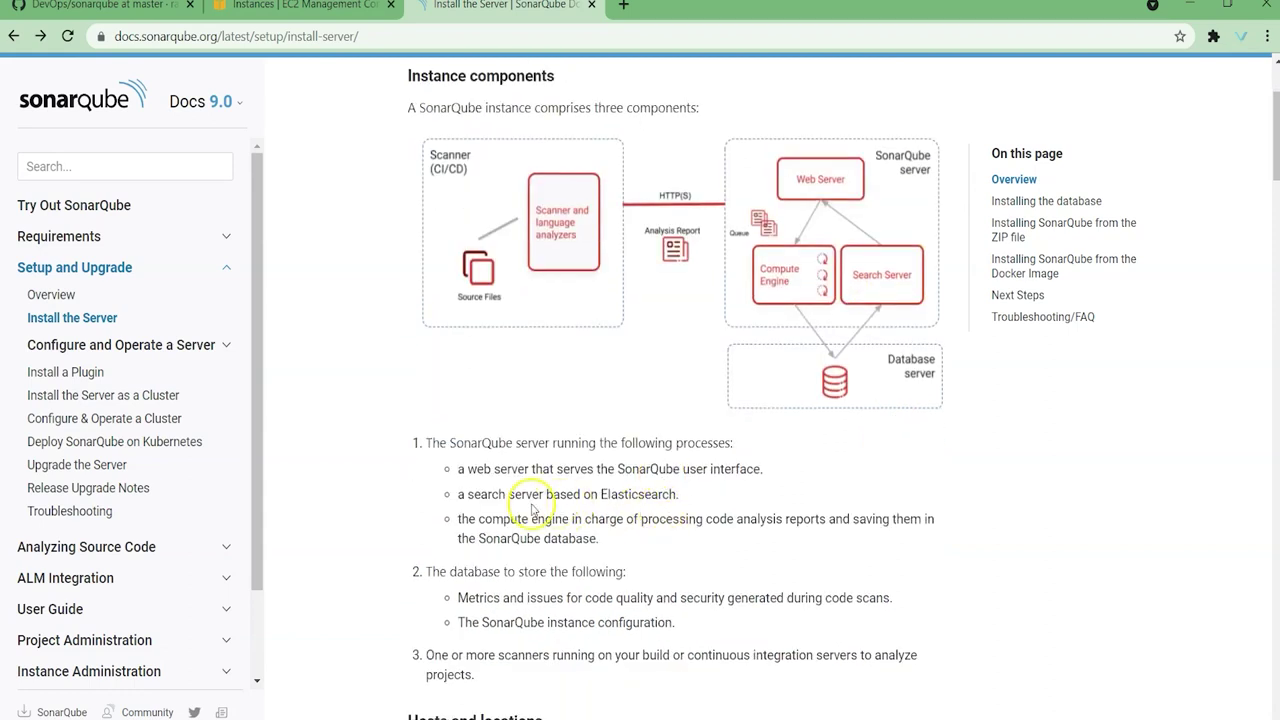
pyautogui.moveTo(467, 468); pyautogui.dragTo(527, 470)
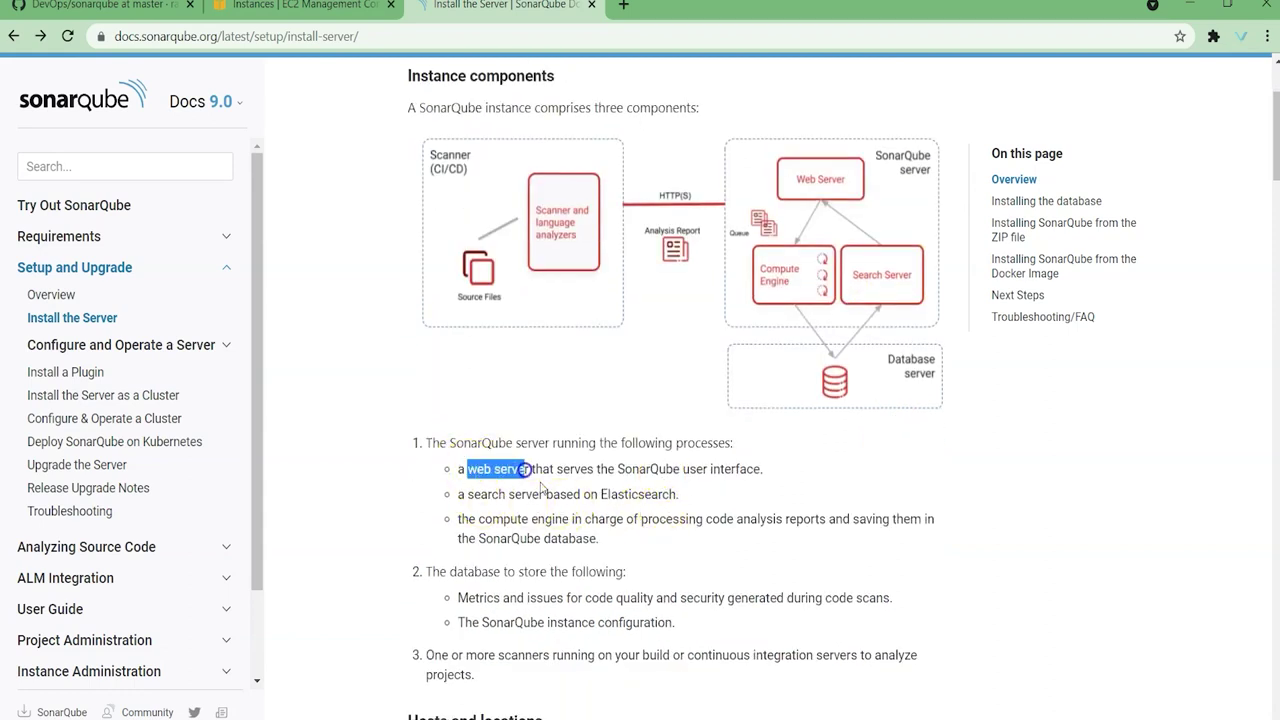
pyautogui.doubleClick(620, 496)
pyautogui.doubleClick(546, 538)
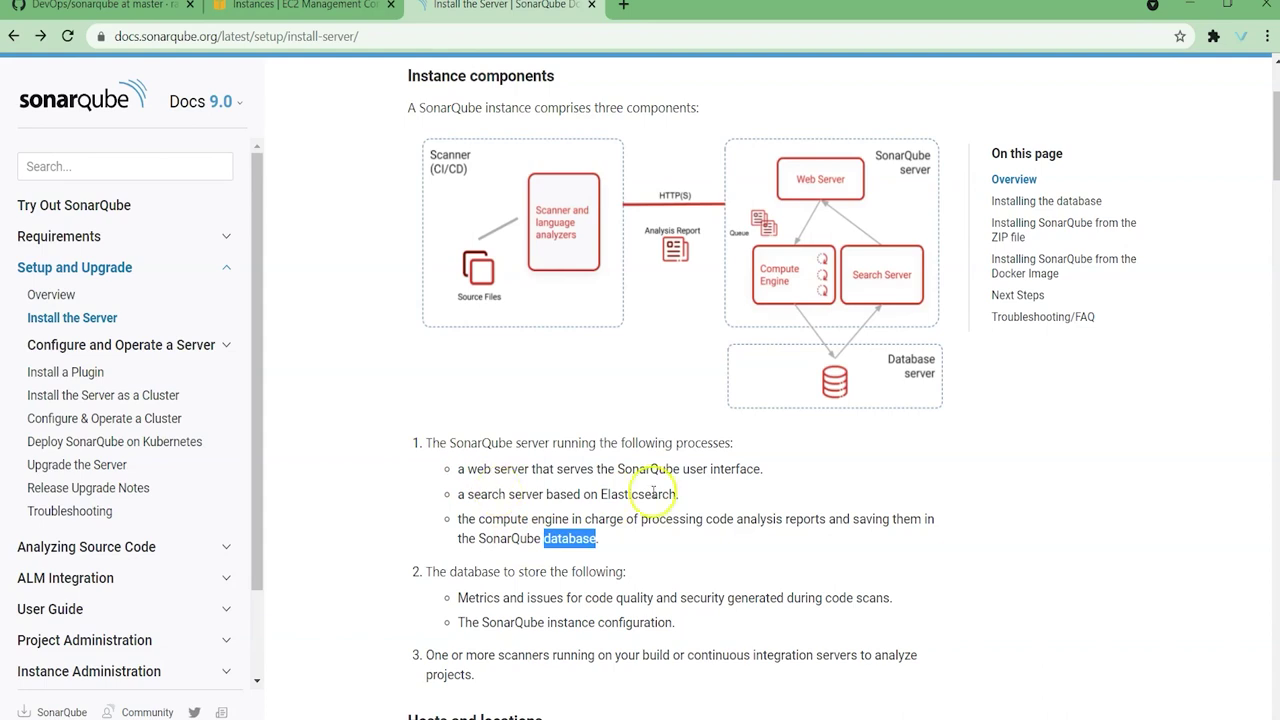
pyautogui.moveTo(458, 468); pyautogui.dragTo(720, 497)
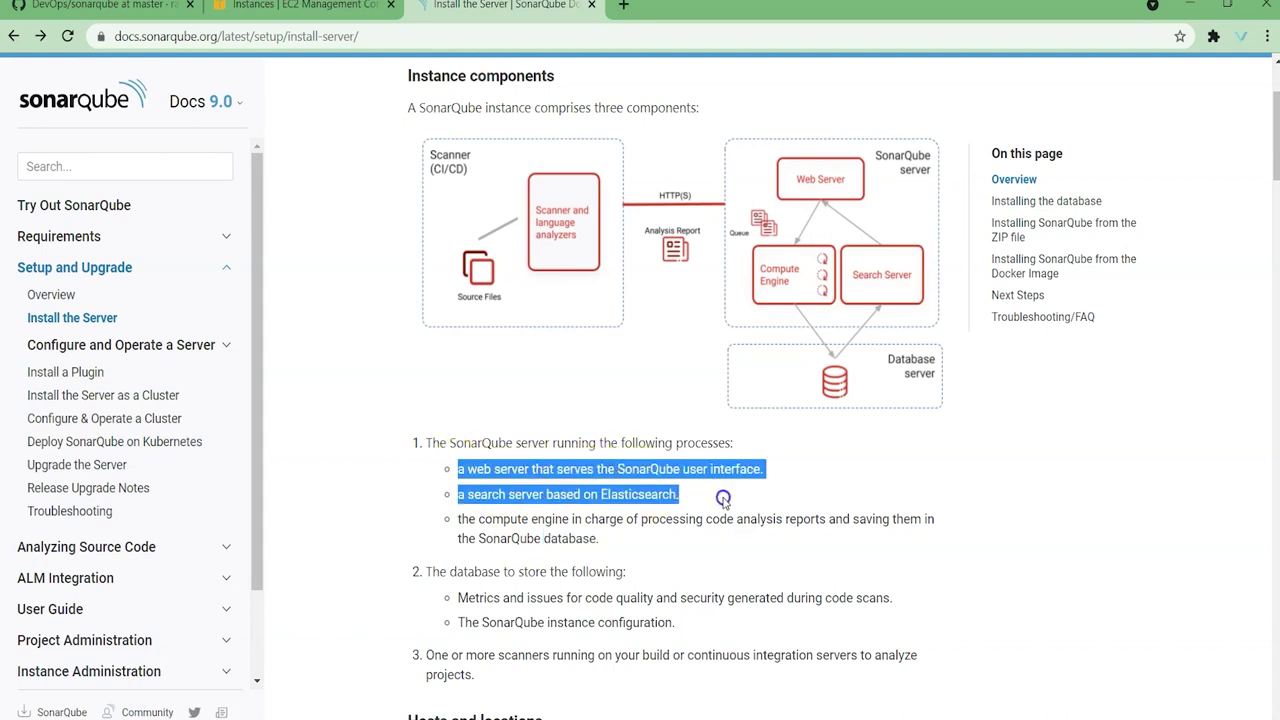
pyautogui.click(690, 478)
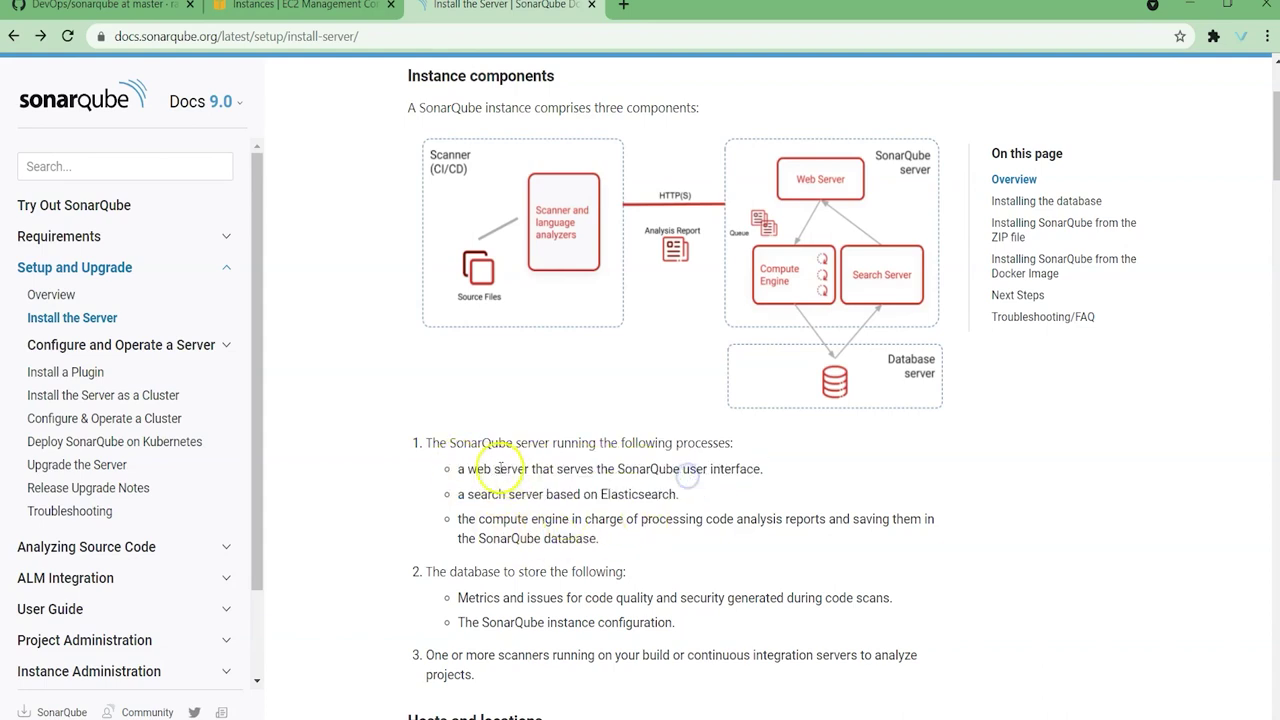
pyautogui.moveTo(458, 468); pyautogui.dragTo(714, 494)
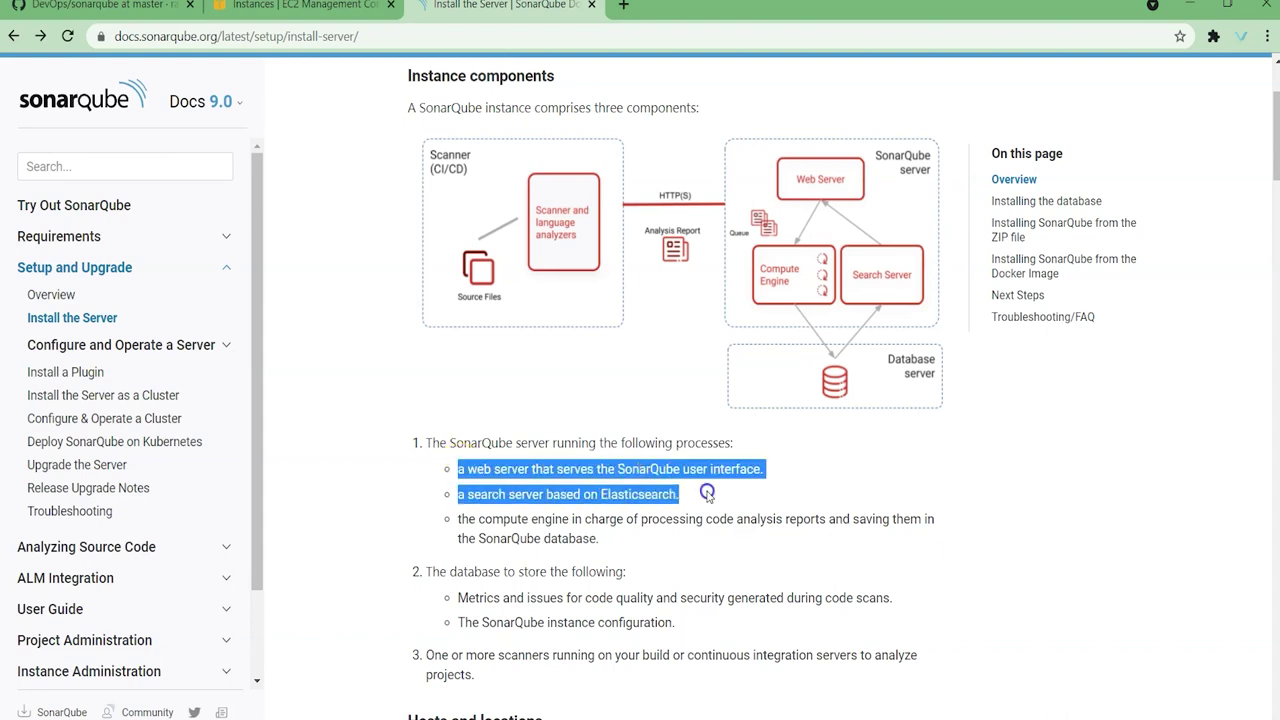
pyautogui.moveTo(455, 518); pyautogui.dragTo(629, 546)
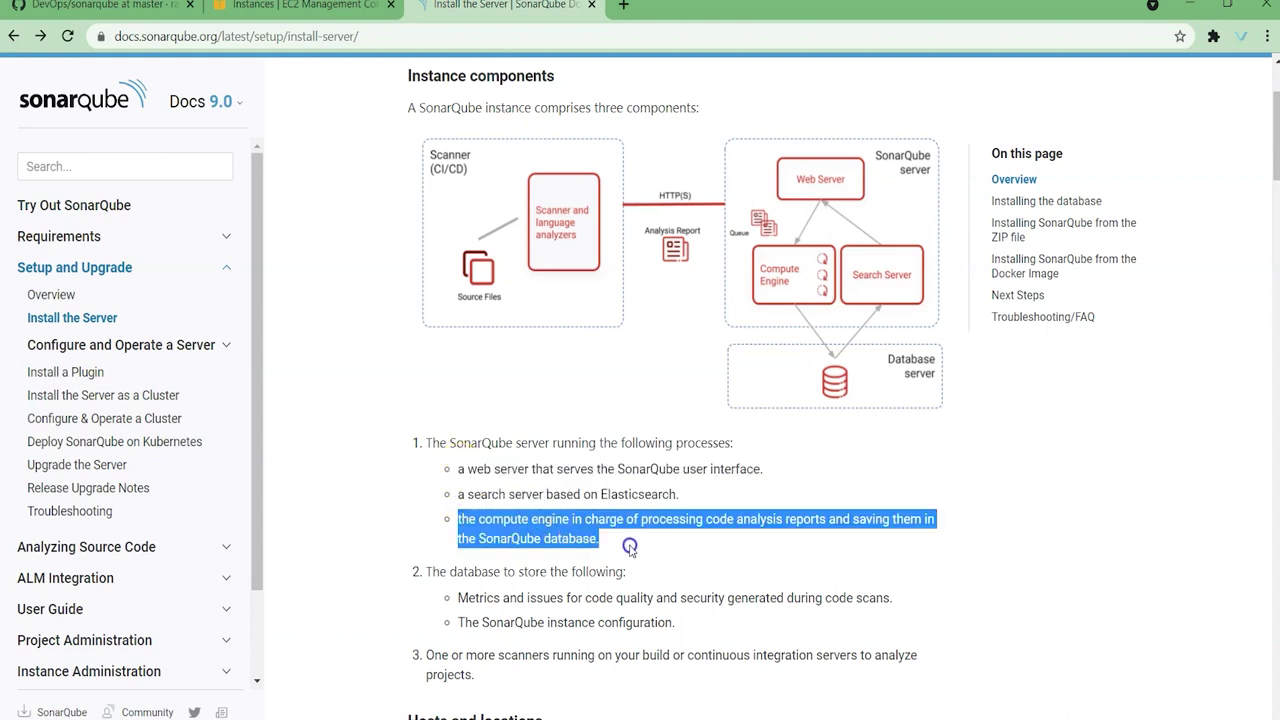
pyautogui.click(603, 545)
pyautogui.moveTo(462, 519); pyautogui.dragTo(607, 537)
pyautogui.click(655, 550)
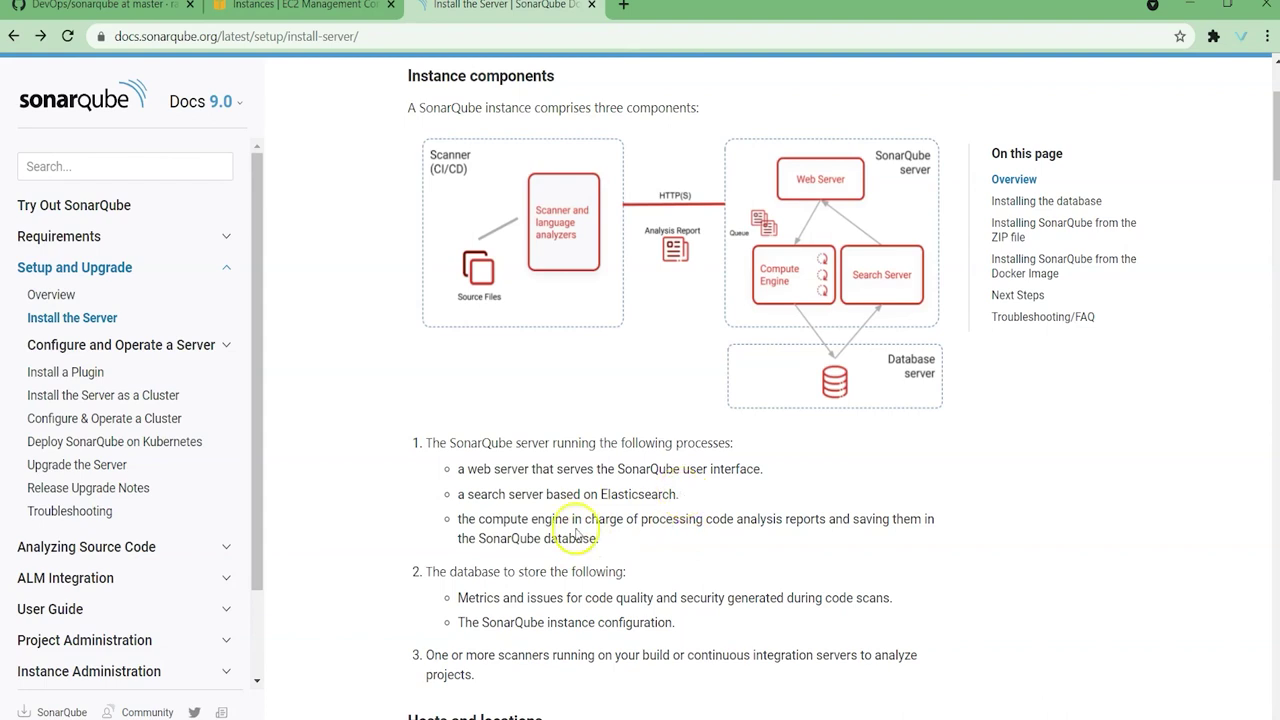
pyautogui.moveTo(604, 540); pyautogui.dragTo(452, 540)
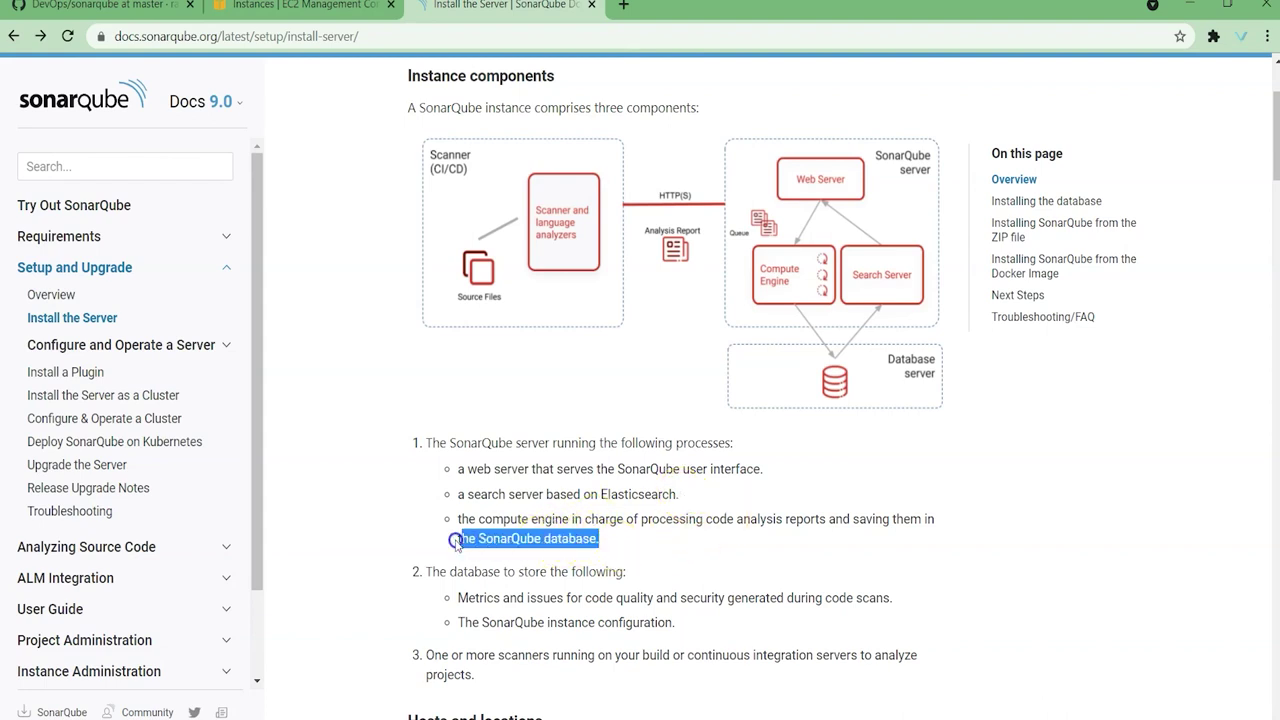
pyautogui.moveTo(680, 494); pyautogui.dragTo(405, 462)
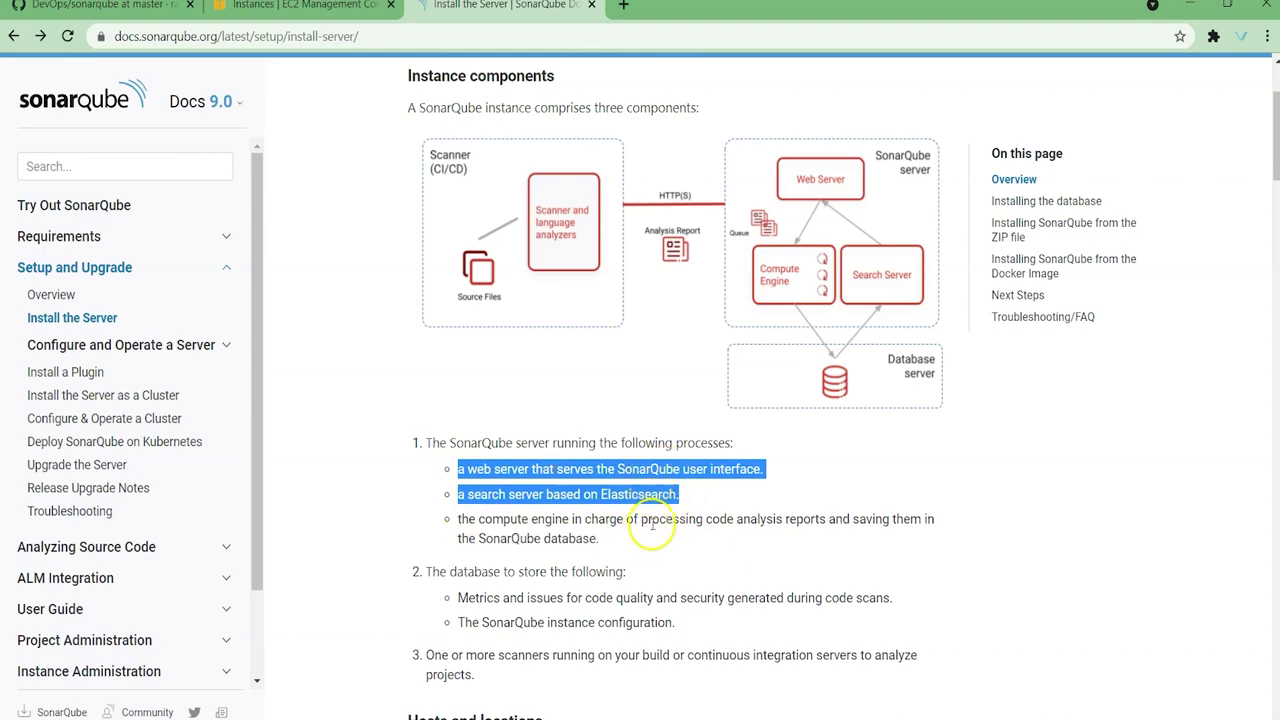
pyautogui.scroll(-1, 652, 522)
pyautogui.scroll(-2, 652, 522)
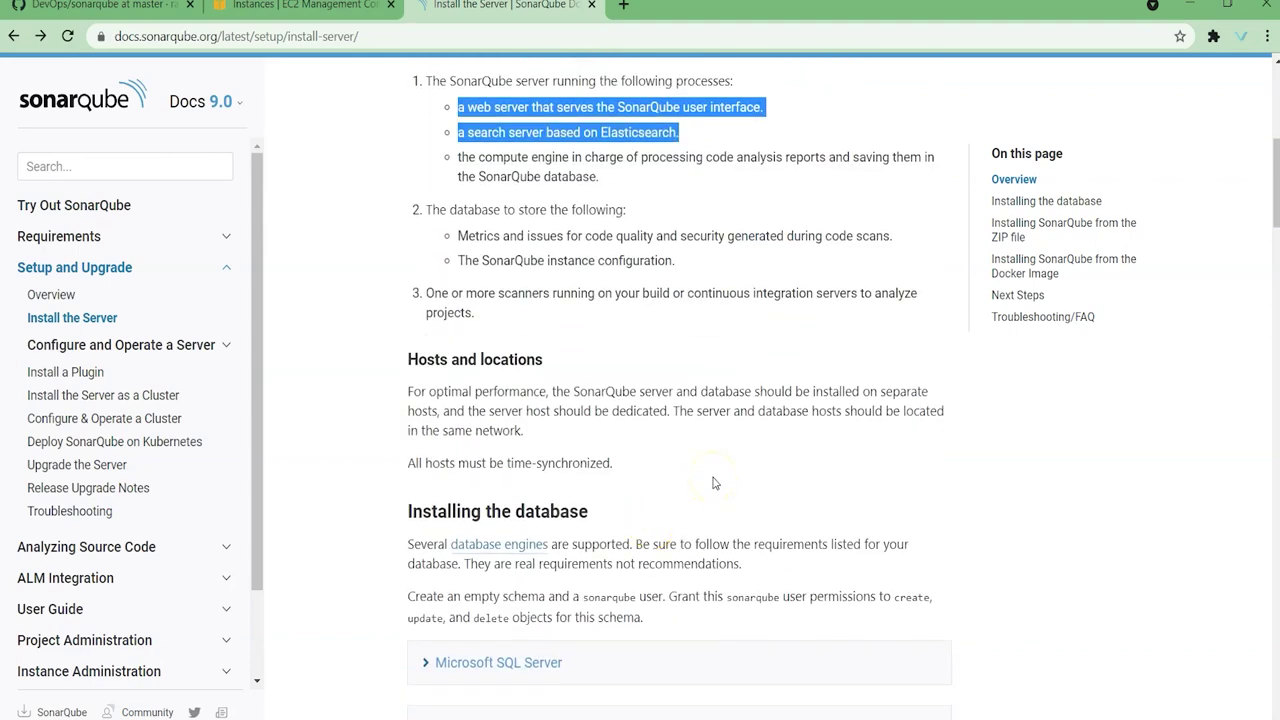
pyautogui.scroll(-2, 714, 484)
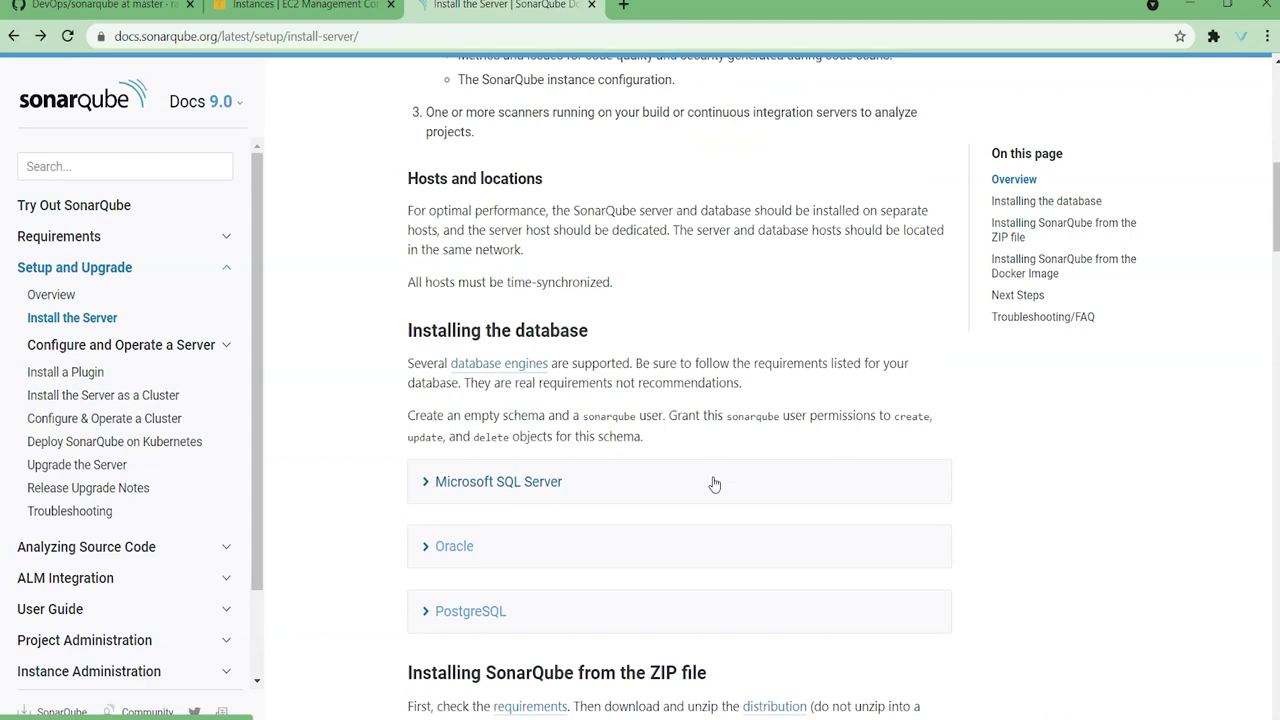
pyautogui.scroll(-5, 703, 386)
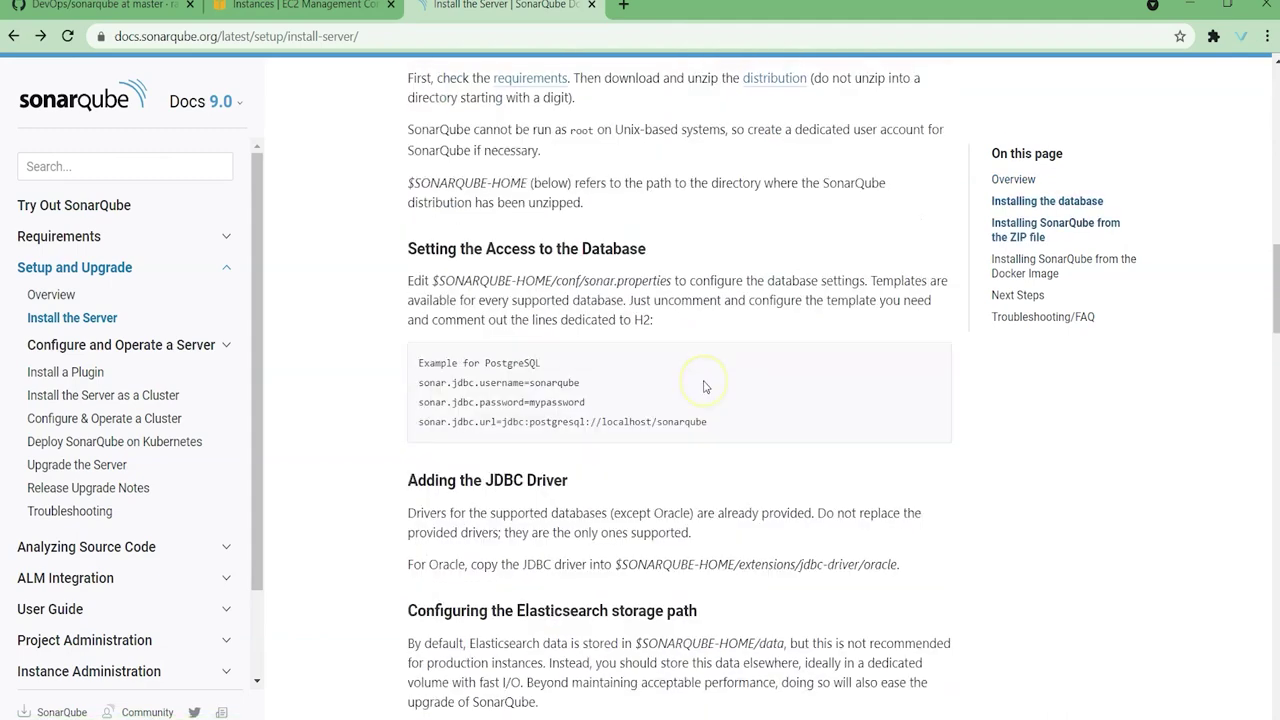
pyautogui.scroll(-2, 703, 386)
pyautogui.scroll(4, 703, 386)
pyautogui.scroll(-10, 703, 386)
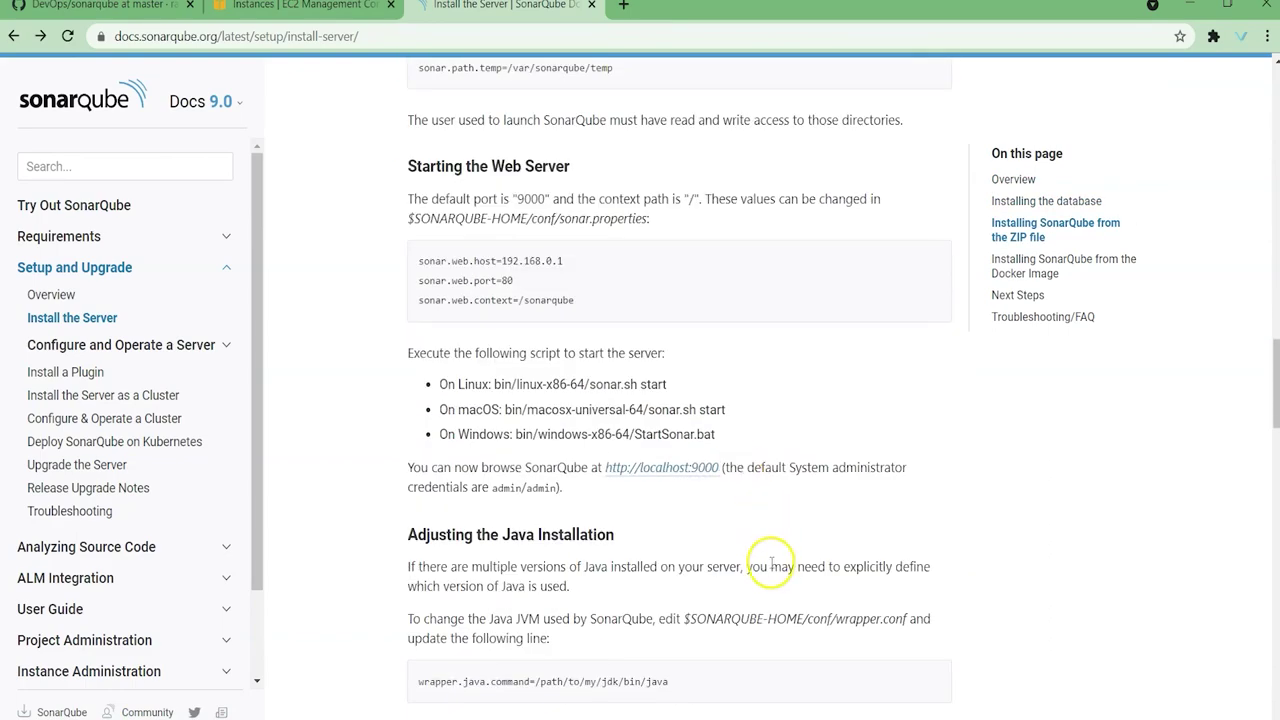
# Step: Open Sonarqube_with_database.md from the DevOps repository's sonarqube folder on GitHub
pyautogui.click(122, 8)
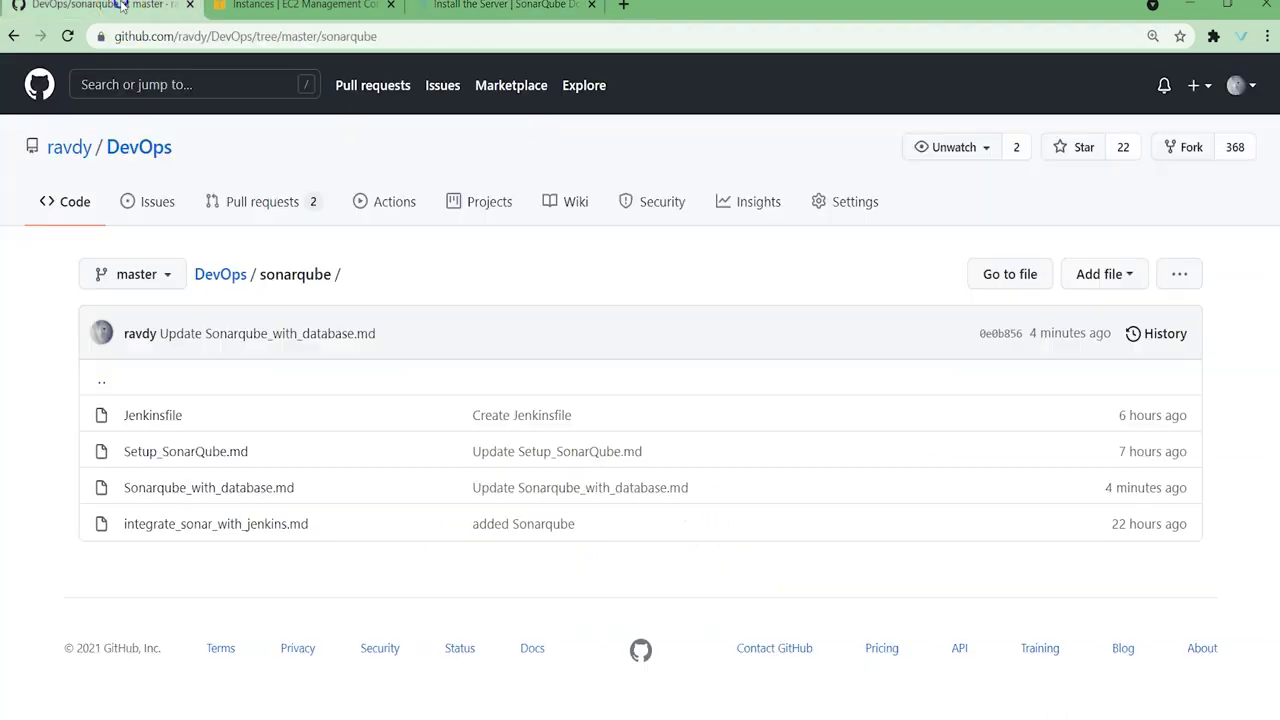
pyautogui.click(146, 152)
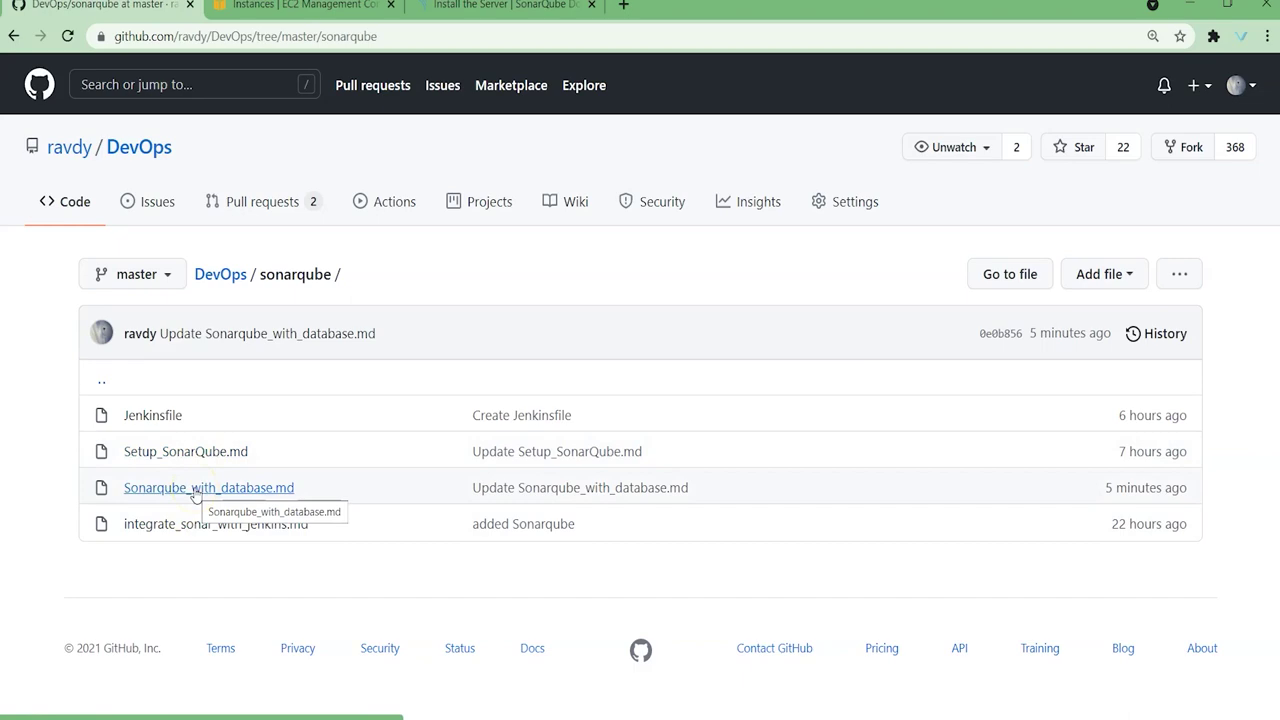
pyautogui.click(195, 490)
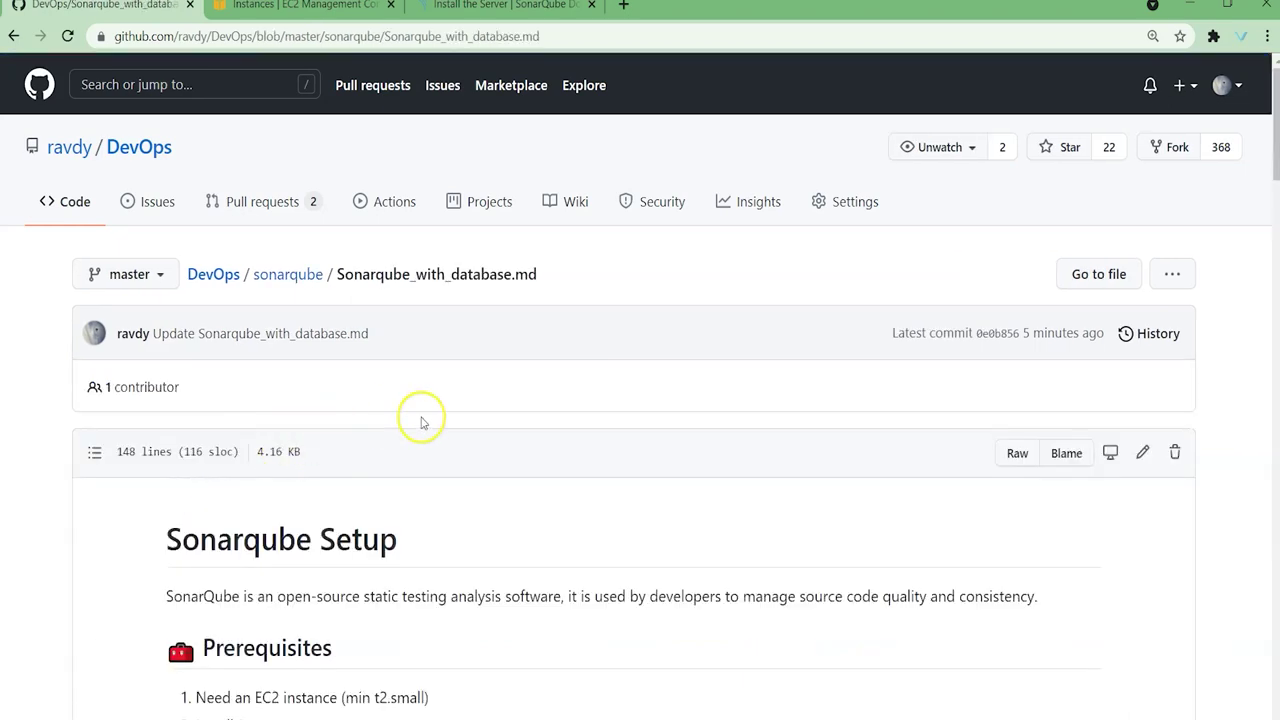
# Step: Highlight the Java-11 install commands: apt-get update, the openjdk-11 search and the openjdk-11-jdk install
pyautogui.scroll(-3, 421, 422)
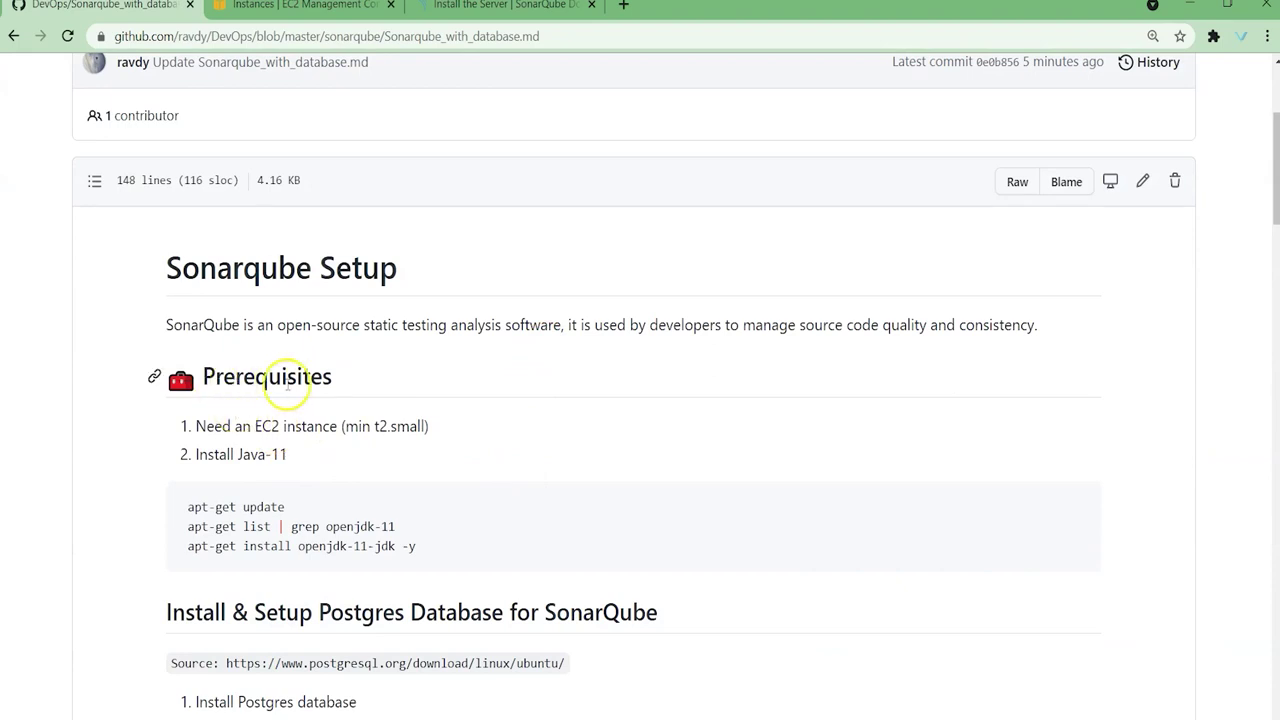
pyautogui.scroll(-1, 422, 408)
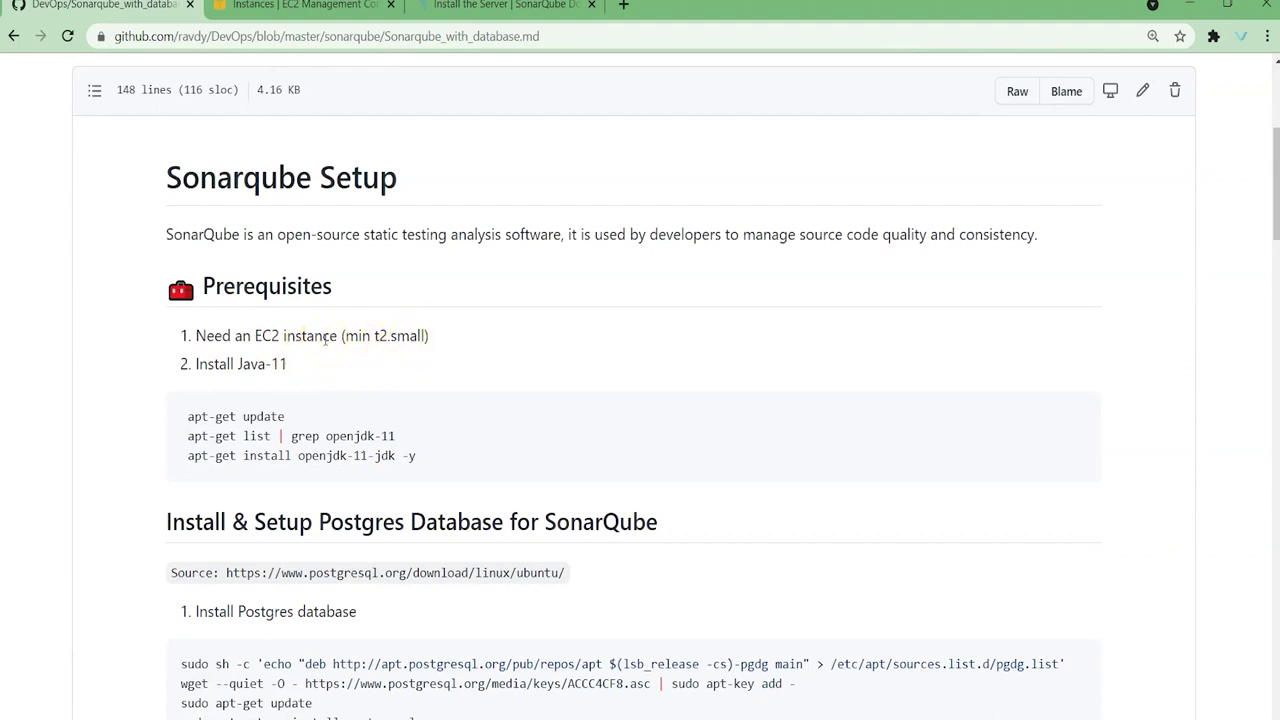
pyautogui.moveTo(188, 365); pyautogui.dragTo(297, 367)
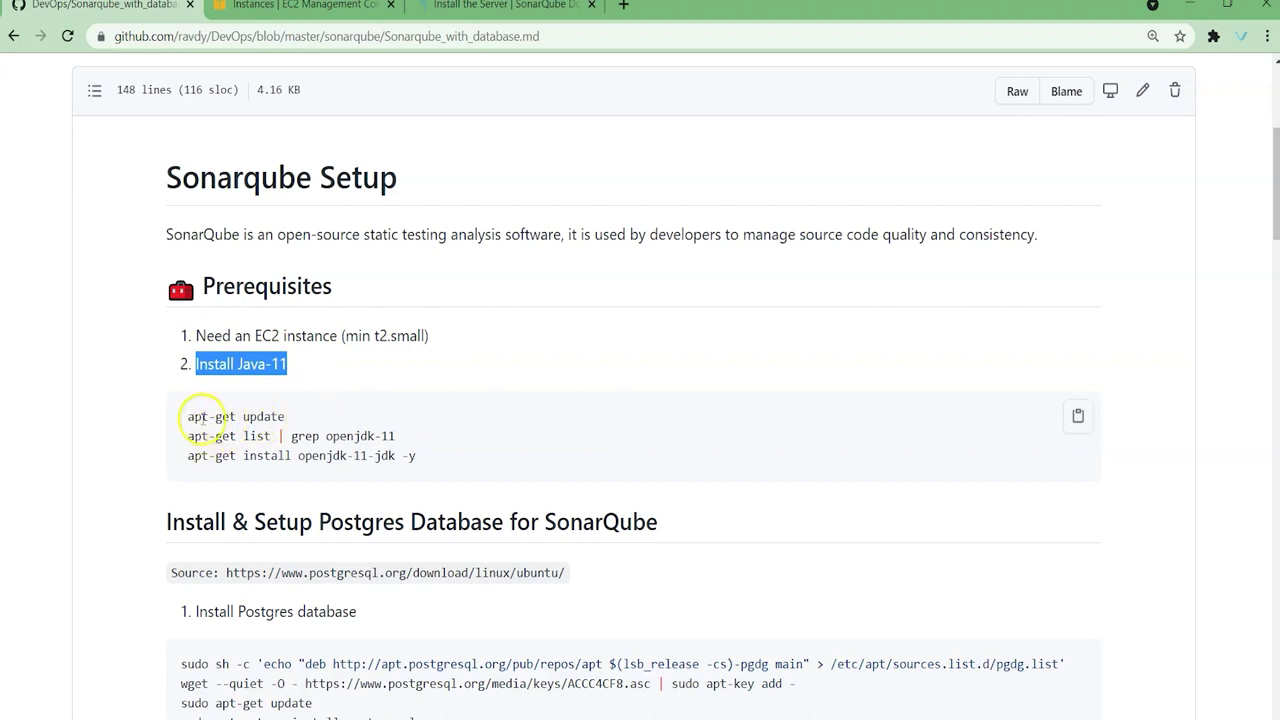
pyautogui.moveTo(193, 417); pyautogui.dragTo(288, 417)
pyautogui.scroll(-2, 203, 479)
pyautogui.moveTo(193, 255); pyautogui.dragTo(408, 260)
pyautogui.moveTo(190, 274); pyautogui.dragTo(440, 286)
pyautogui.scroll(-2, 440, 289)
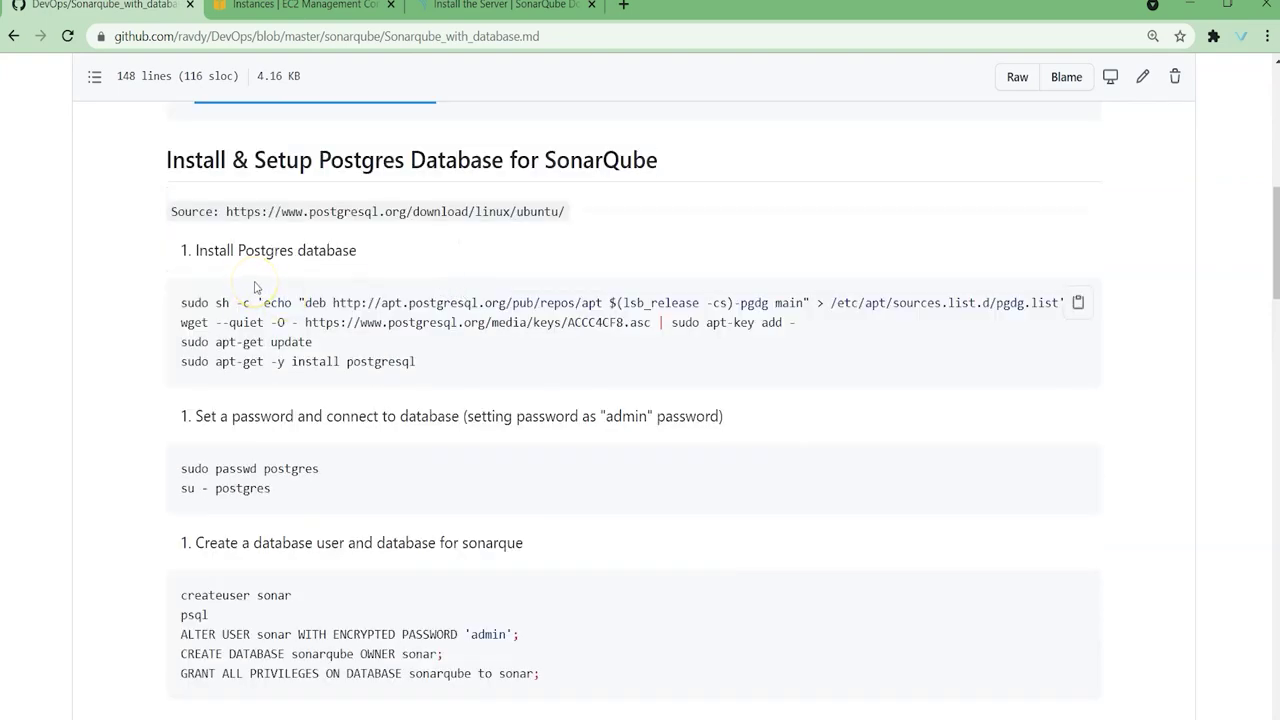
pyautogui.scroll(3, 255, 288)
pyautogui.click(180, 310)
pyautogui.moveTo(185, 325); pyautogui.dragTo(285, 325)
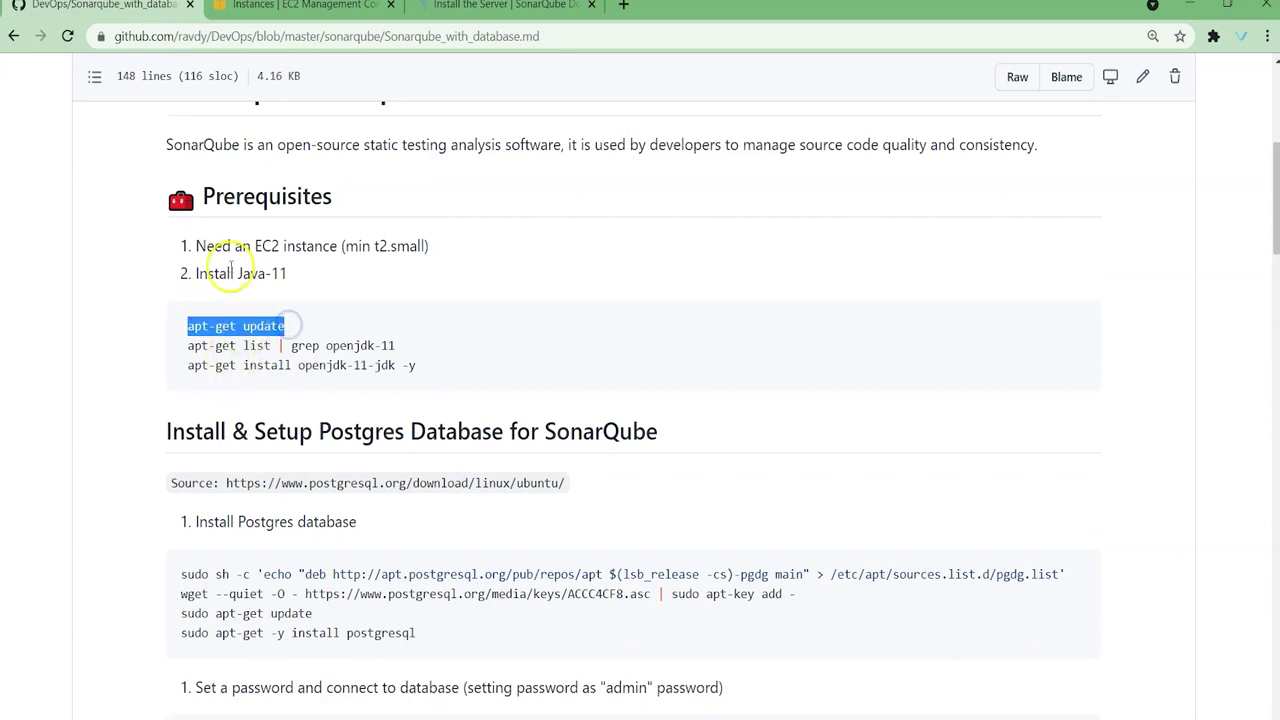
pyautogui.moveTo(188, 345); pyautogui.dragTo(397, 345)
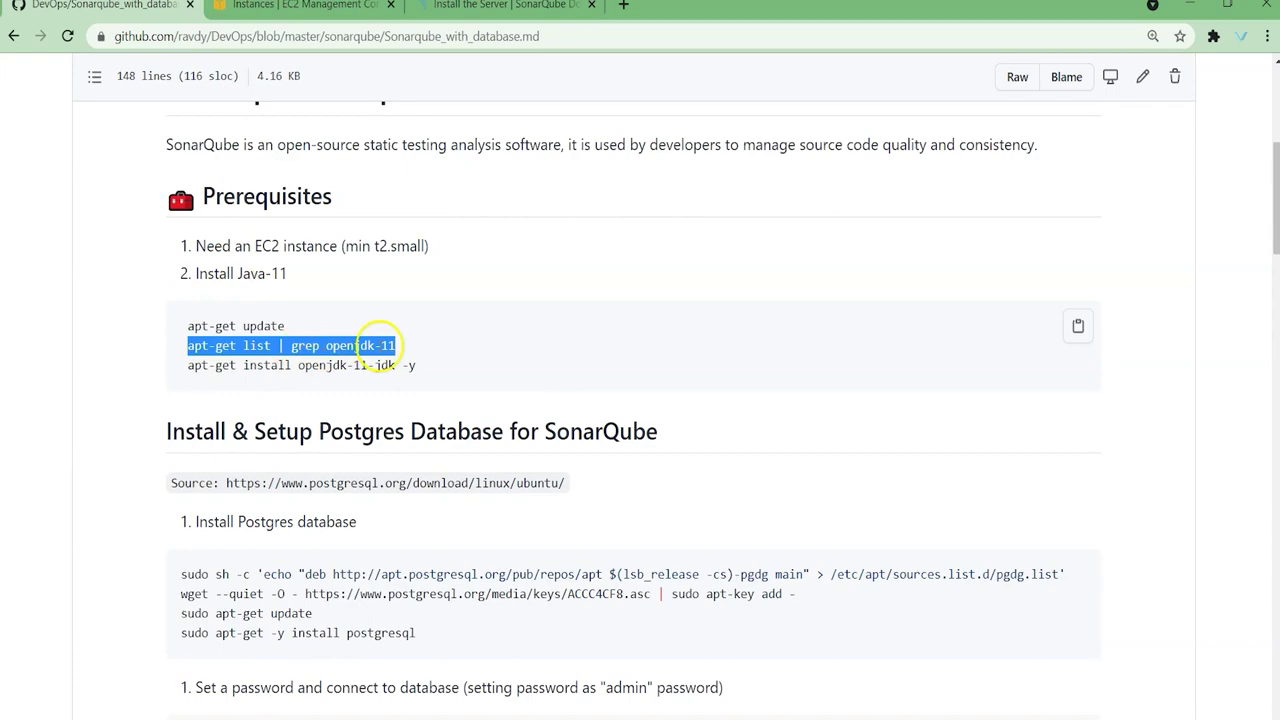
pyautogui.moveTo(187, 364); pyautogui.dragTo(458, 366)
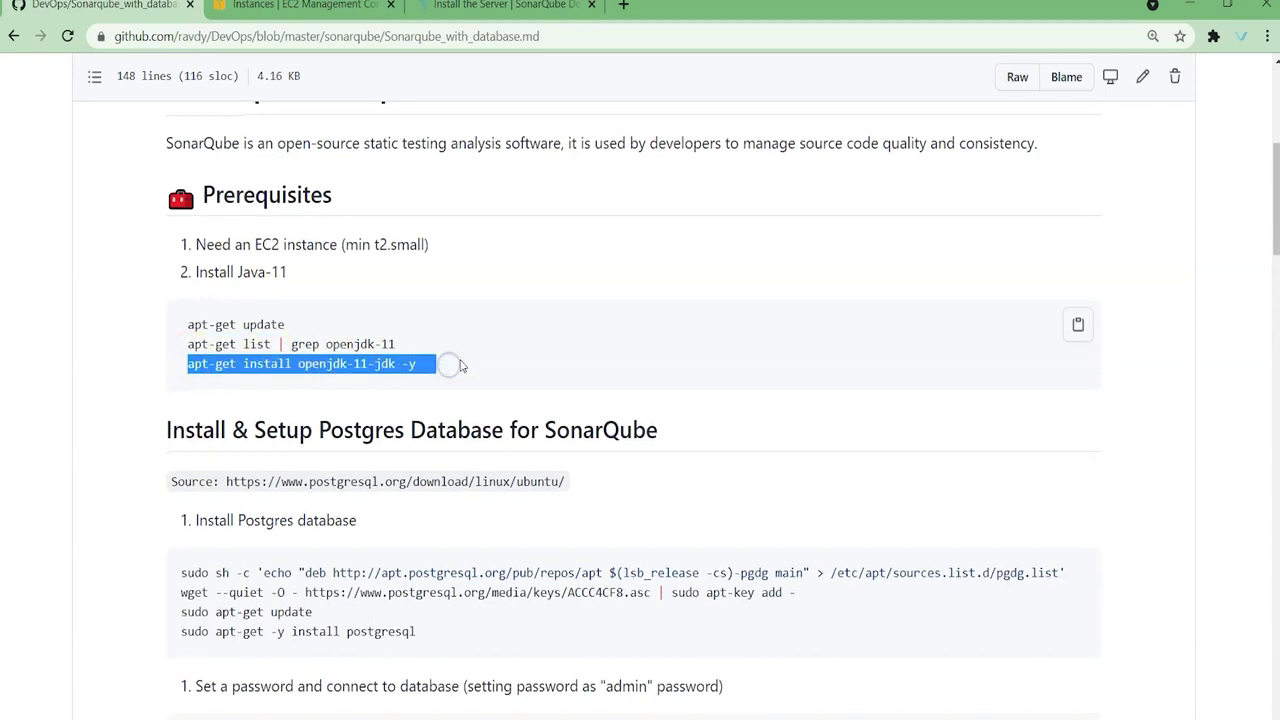
# Step: Highlight the Postgres install commands and the postgres user password command
pyautogui.scroll(-3, 458, 366)
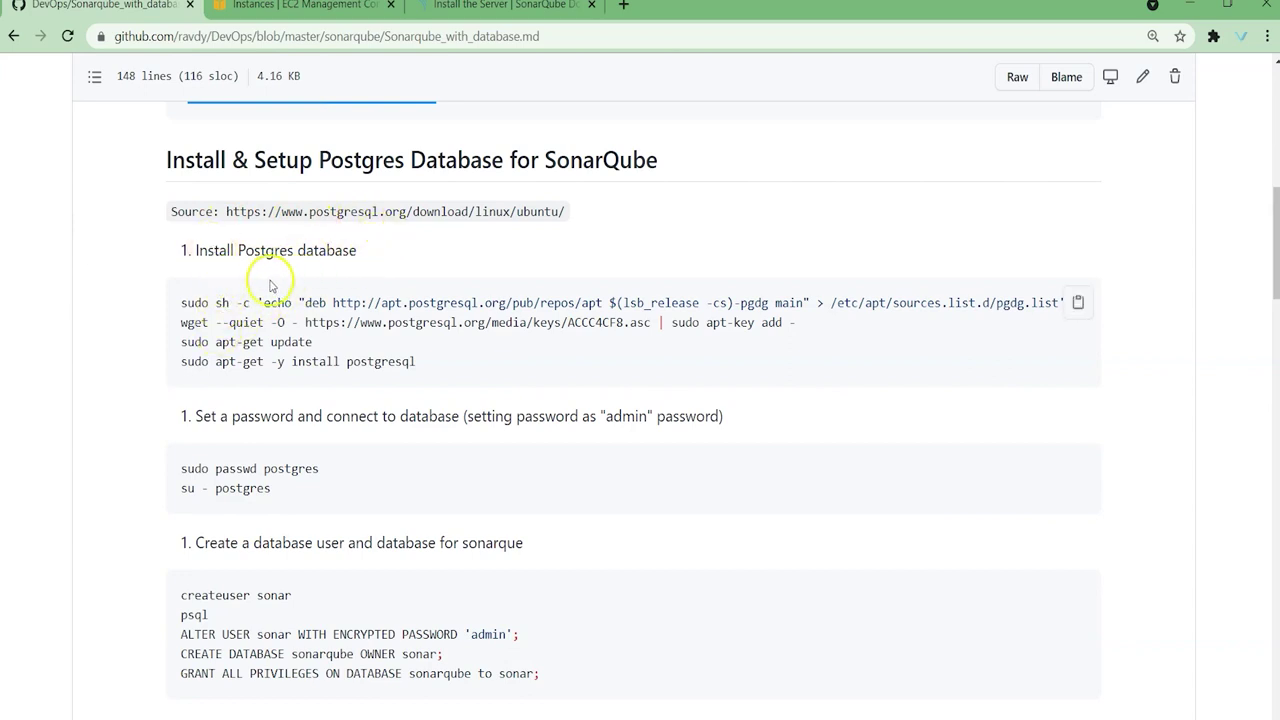
pyautogui.moveTo(181, 300); pyautogui.dragTo(765, 365)
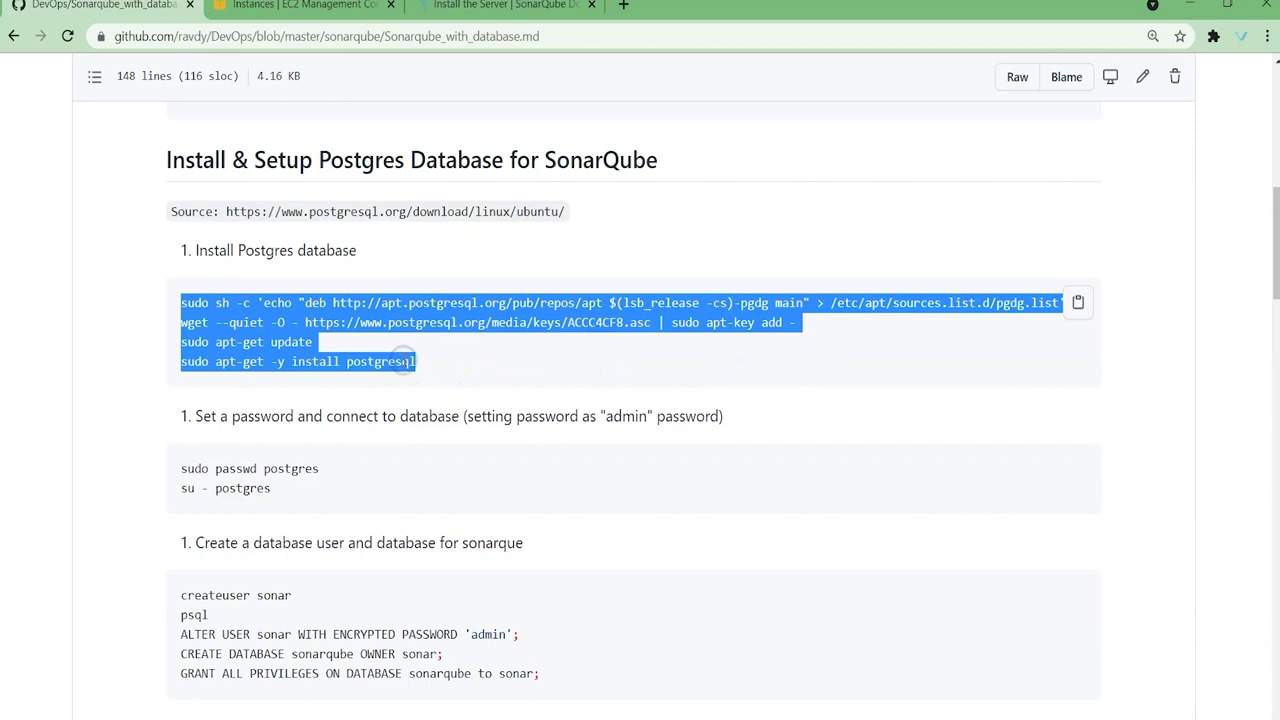
pyautogui.scroll(-2, 551, 357)
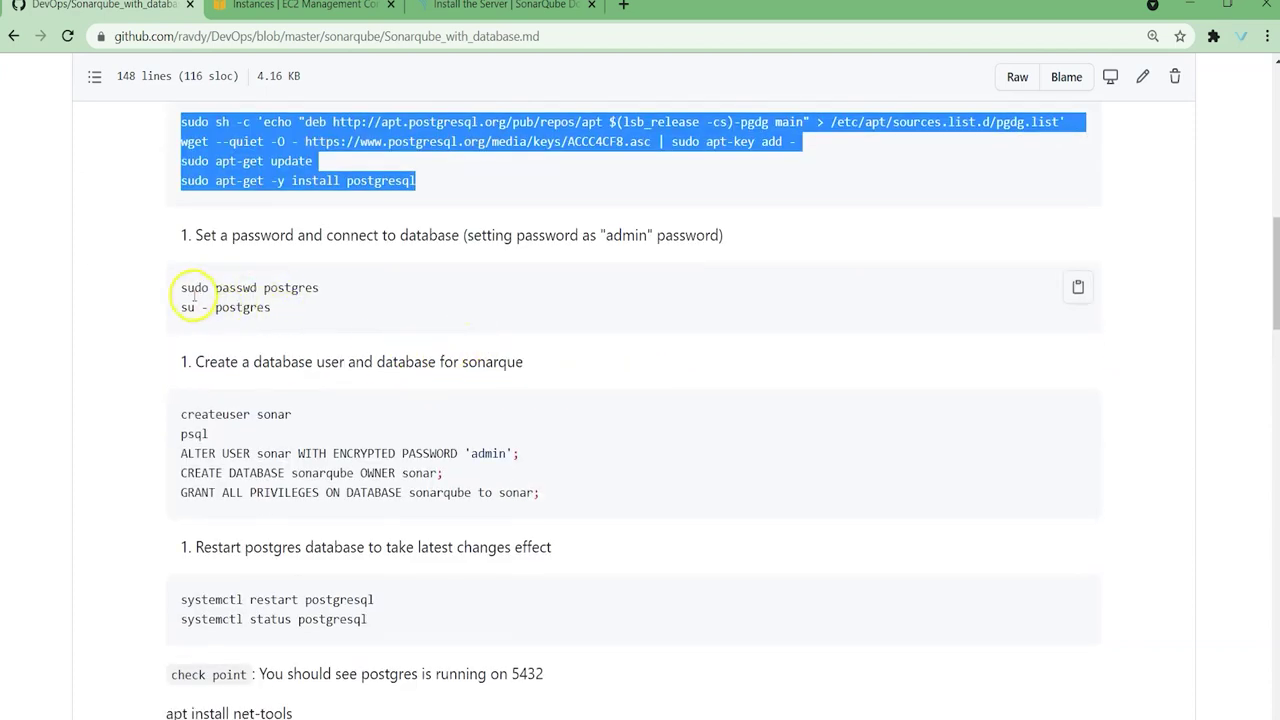
pyautogui.moveTo(187, 288); pyautogui.dragTo(298, 288)
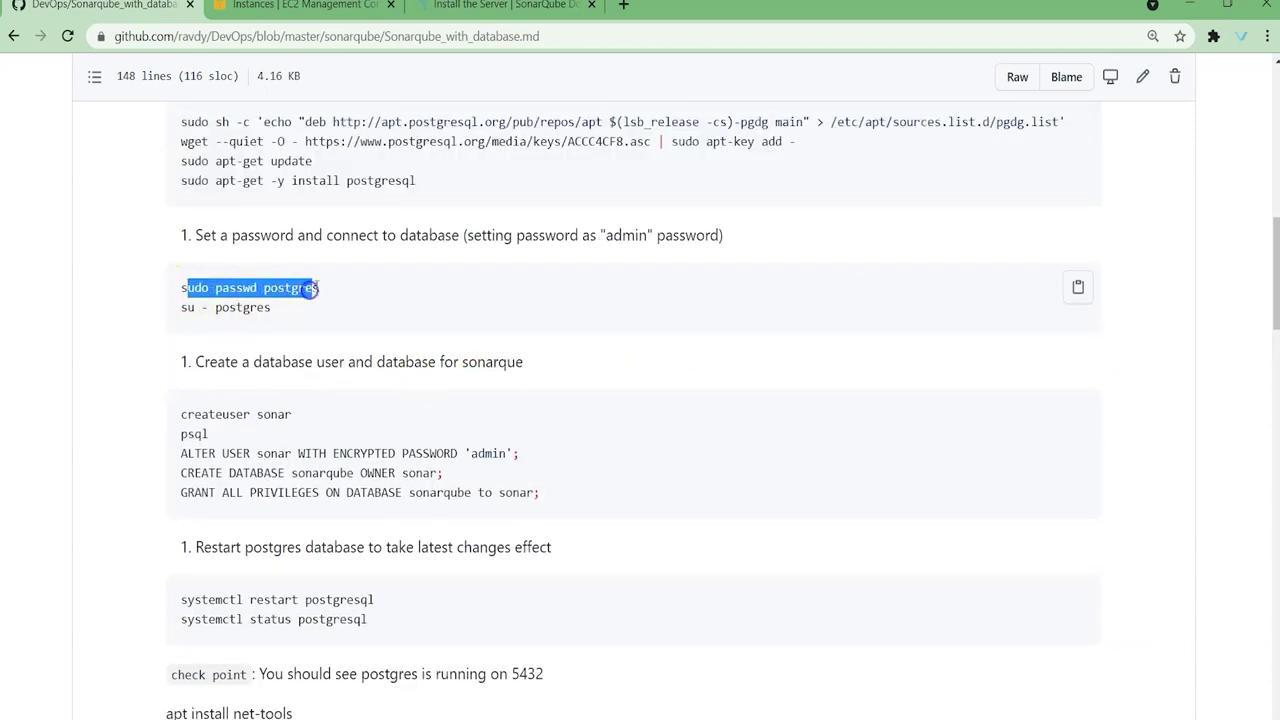
pyautogui.doubleClick(364, 180)
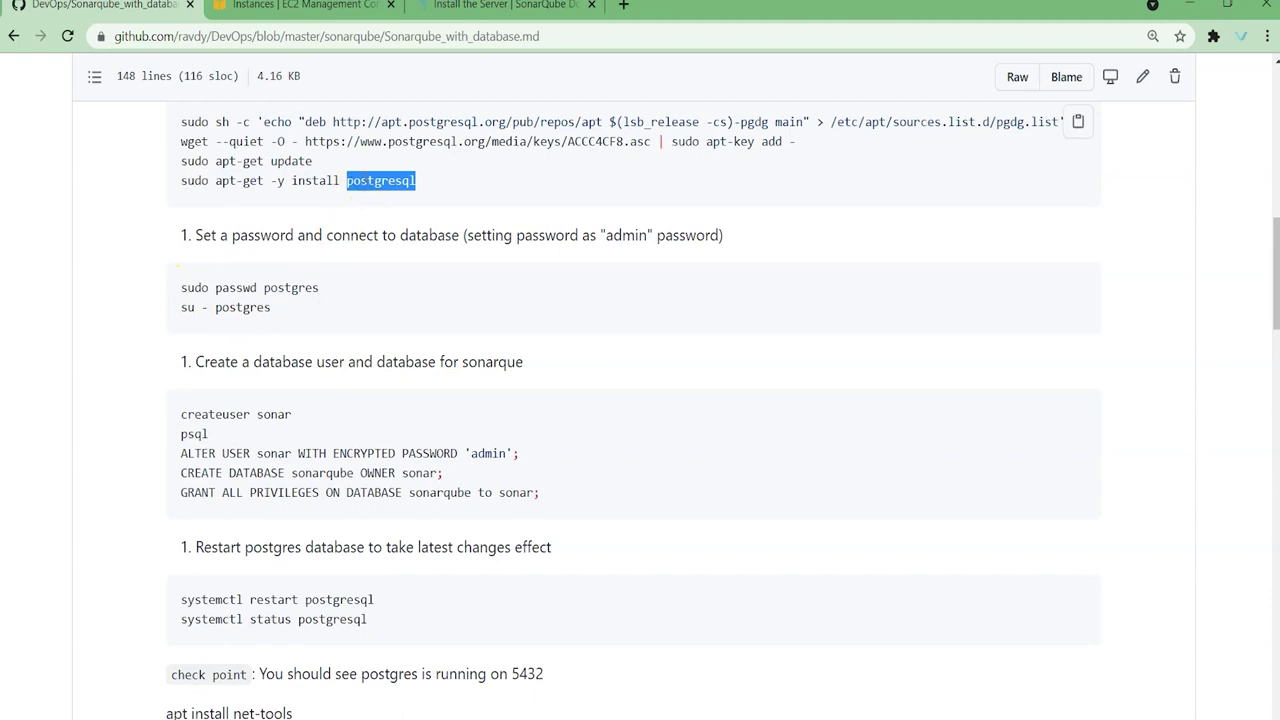
pyautogui.doubleClick(295, 288)
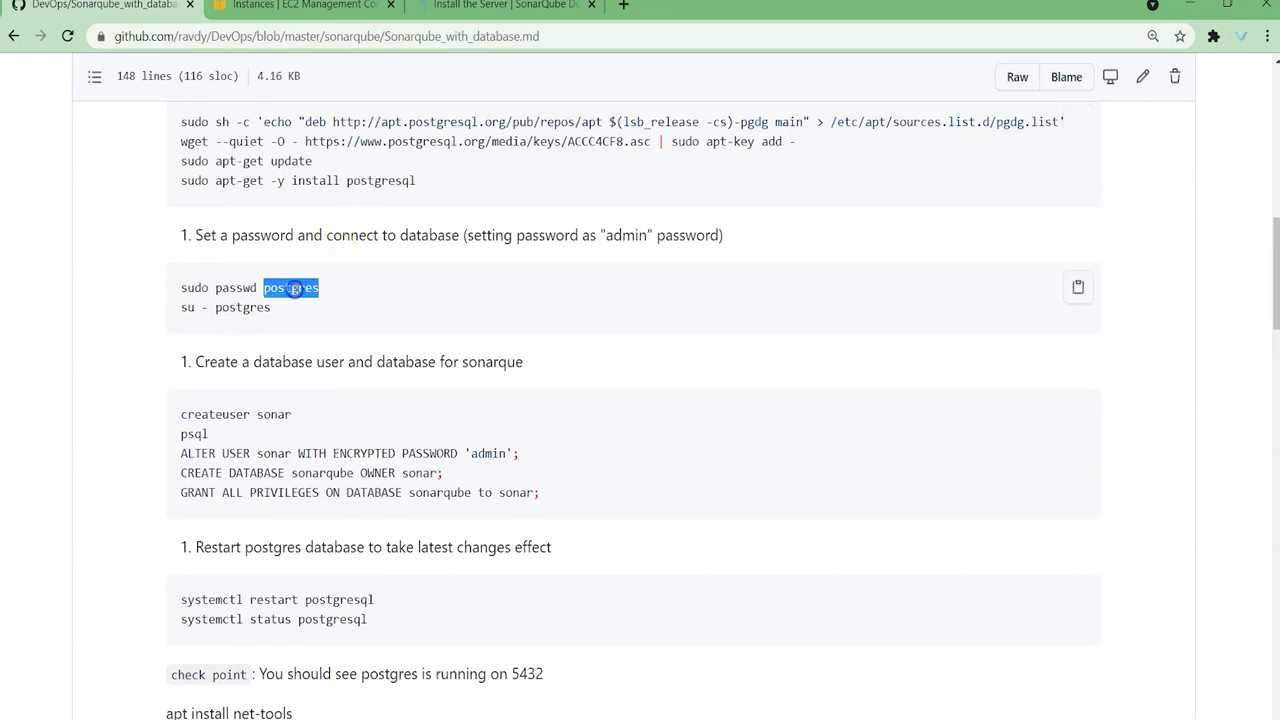
# Step: Pick out the database user sonar, database name sonarqube and owner sonar
pyautogui.scroll(-2, 300, 320)
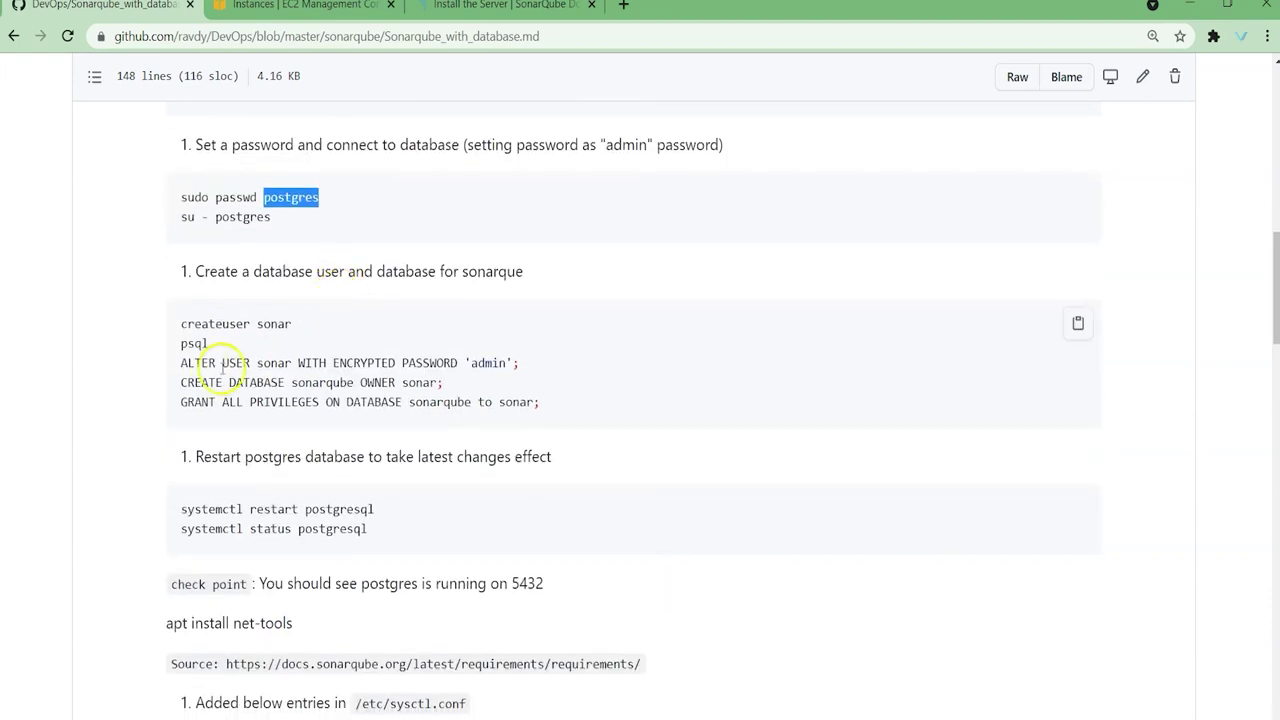
pyautogui.scroll(-1, 245, 340)
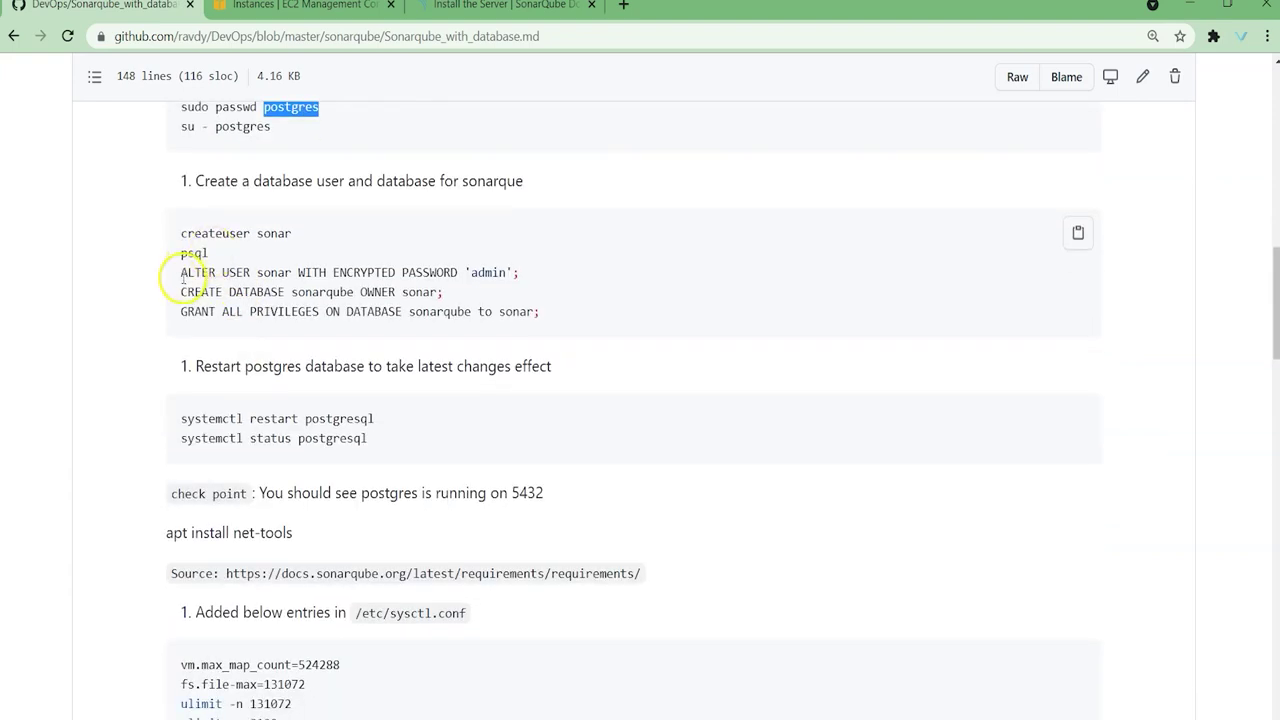
pyautogui.doubleClick(273, 233)
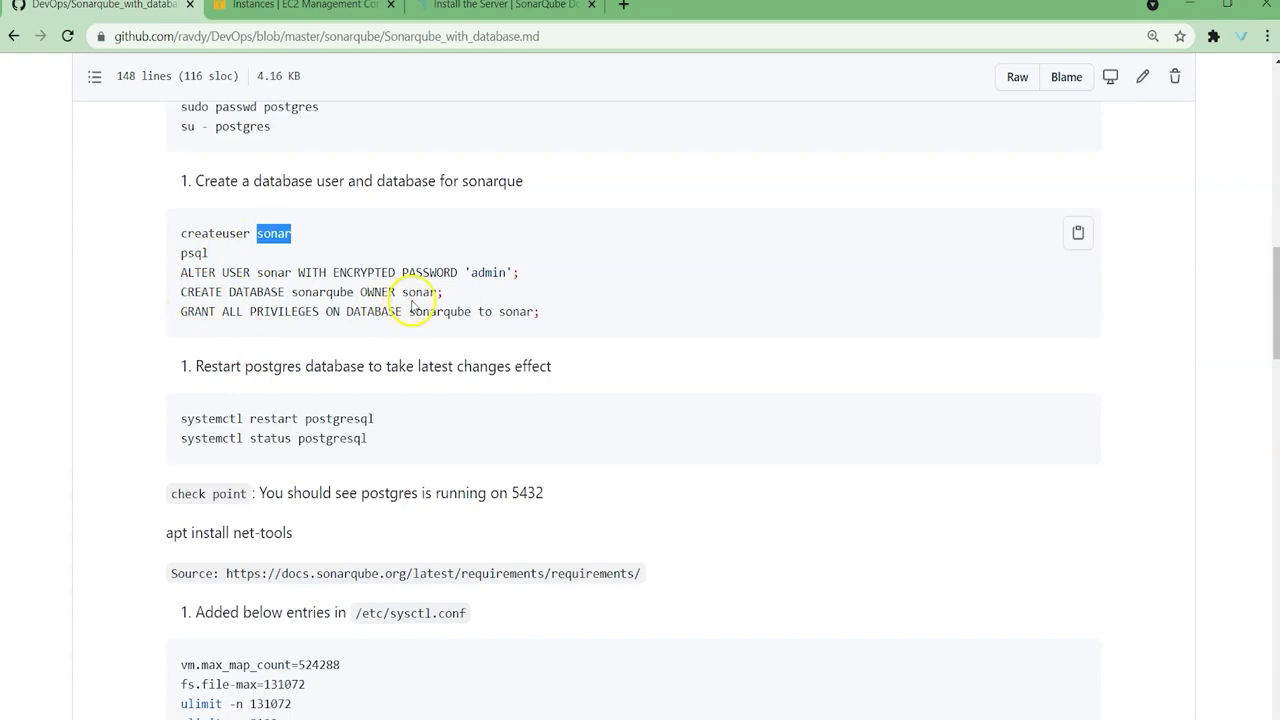
pyautogui.doubleClick(322, 291)
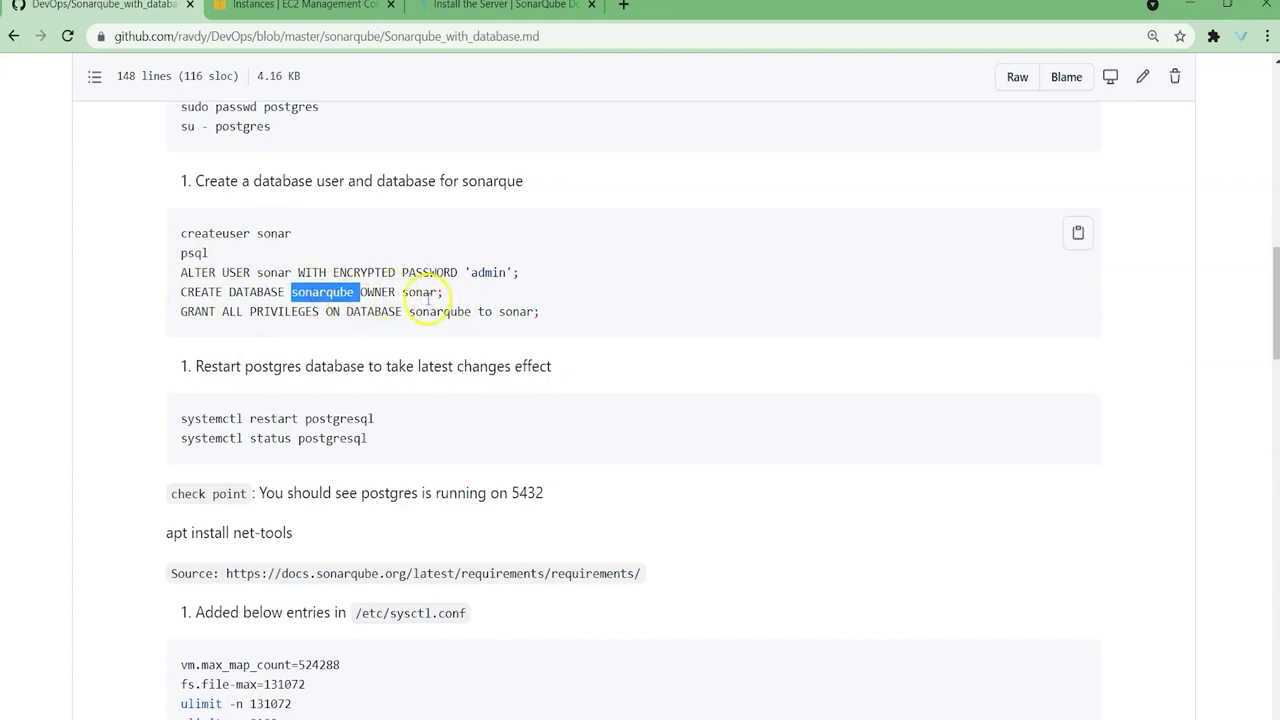
pyautogui.click(408, 292)
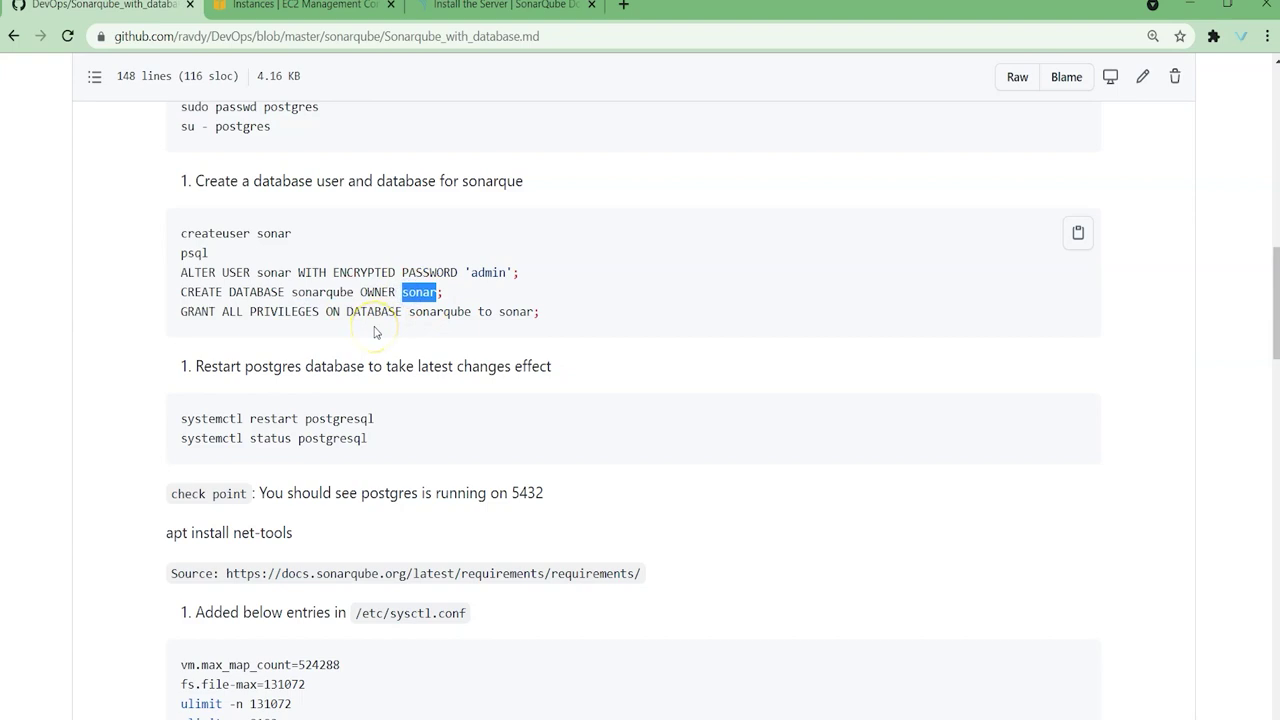
# Step: Highlight the expected Postgres port 5432 and the apt install net-tools step
pyautogui.scroll(-3, 389, 333)
pyautogui.moveTo(186, 148); pyautogui.dragTo(385, 151)
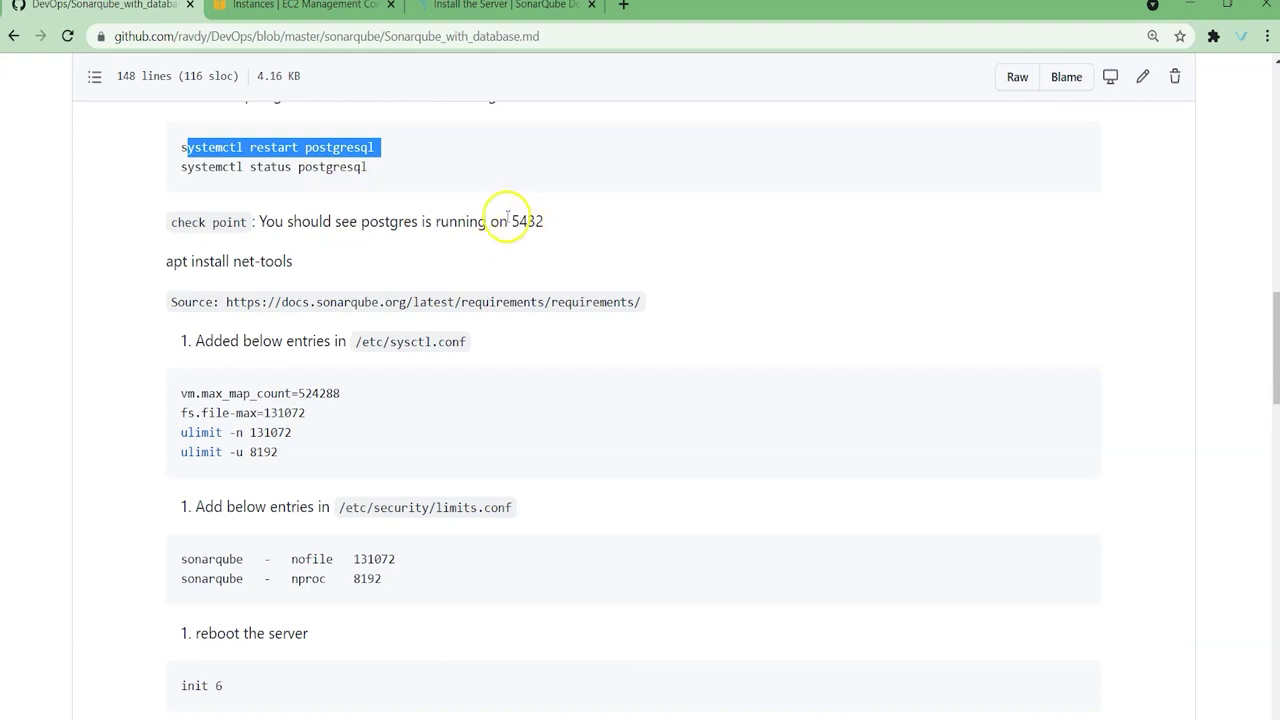
pyautogui.moveTo(509, 221); pyautogui.dragTo(549, 222)
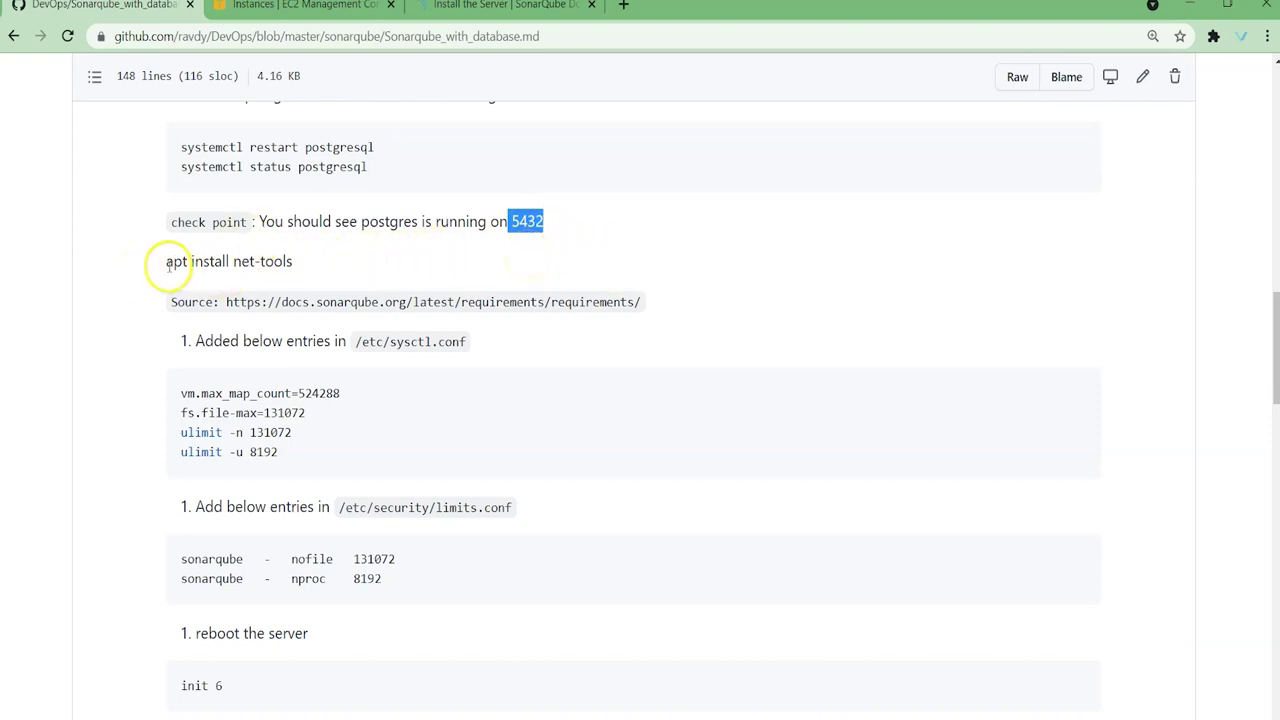
pyautogui.moveTo(166, 261); pyautogui.dragTo(283, 259)
pyautogui.click(550, 248)
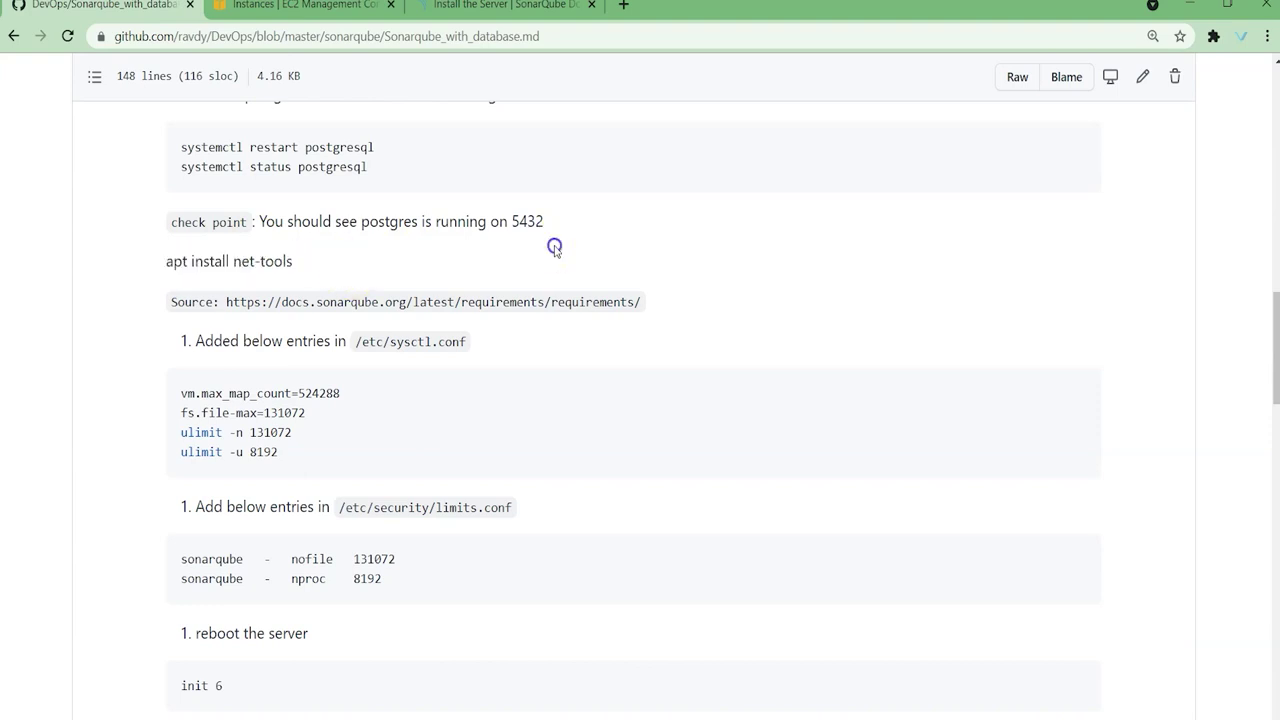
pyautogui.moveTo(166, 261); pyautogui.dragTo(309, 260)
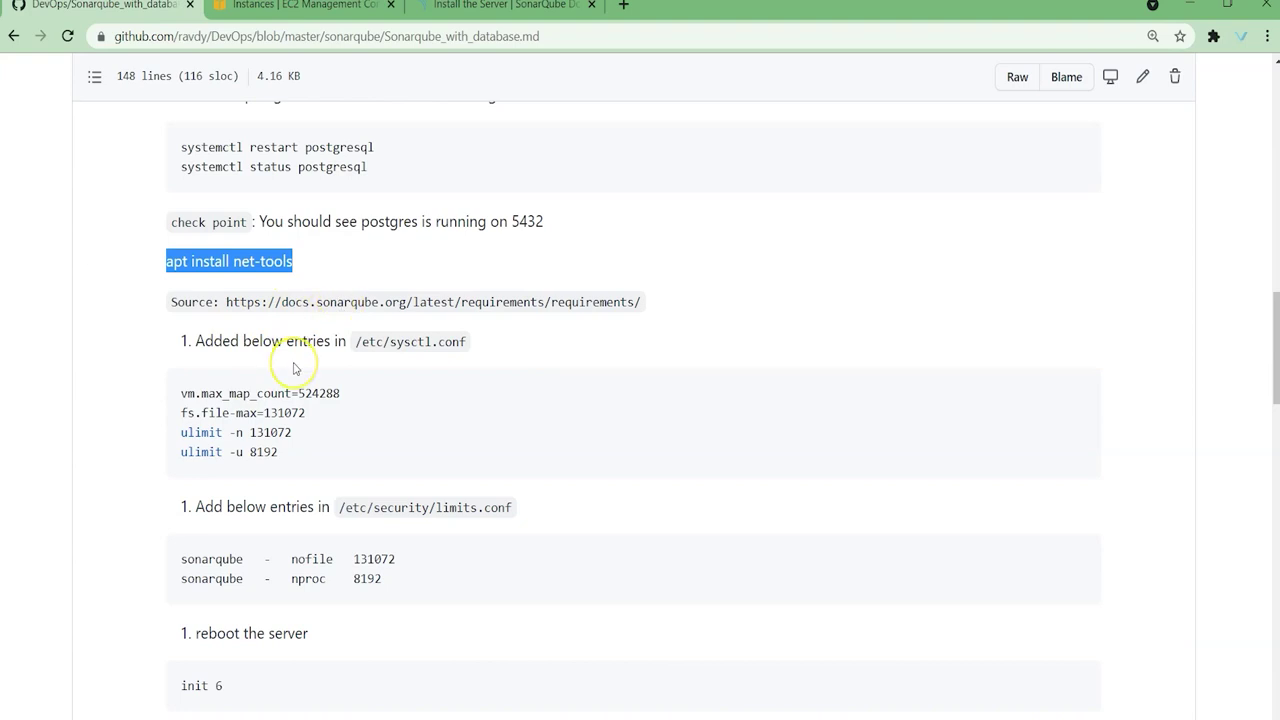
# Step: Highlight the four sysctl.conf entries, the two limits.conf entries and the init 6 reboot
pyautogui.scroll(-1, 299, 375)
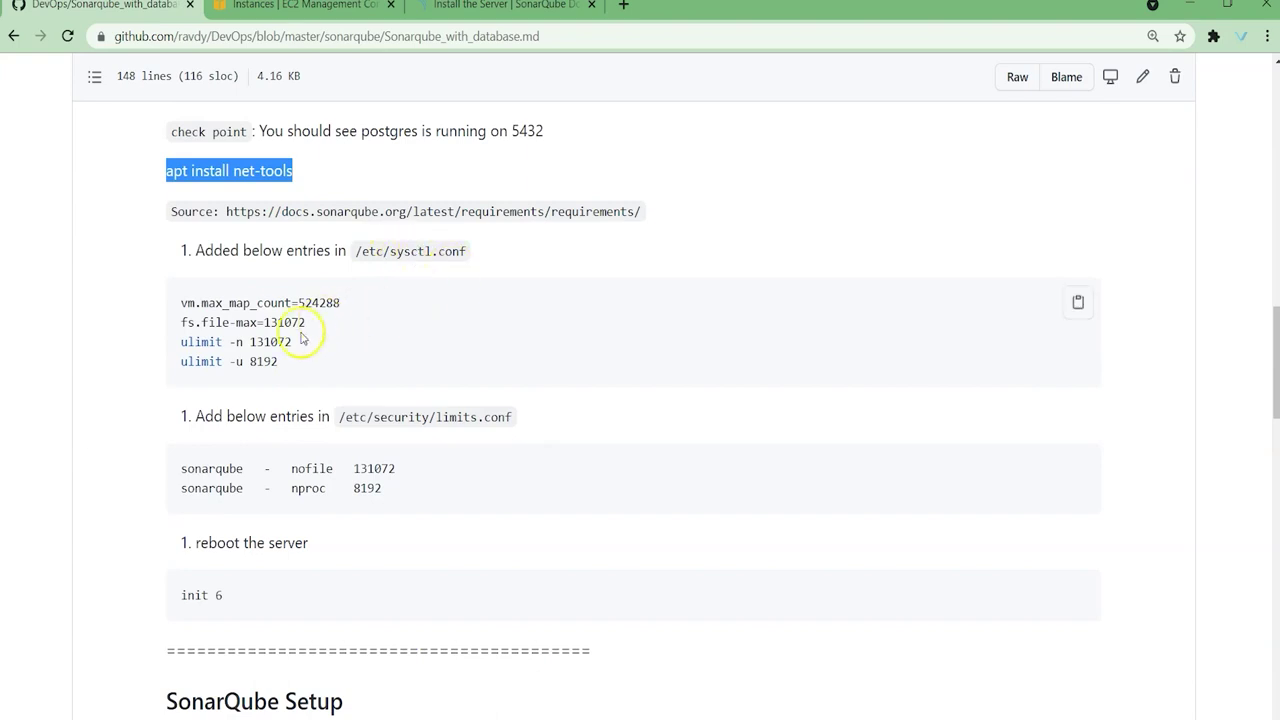
pyautogui.moveTo(178, 301); pyautogui.dragTo(351, 363)
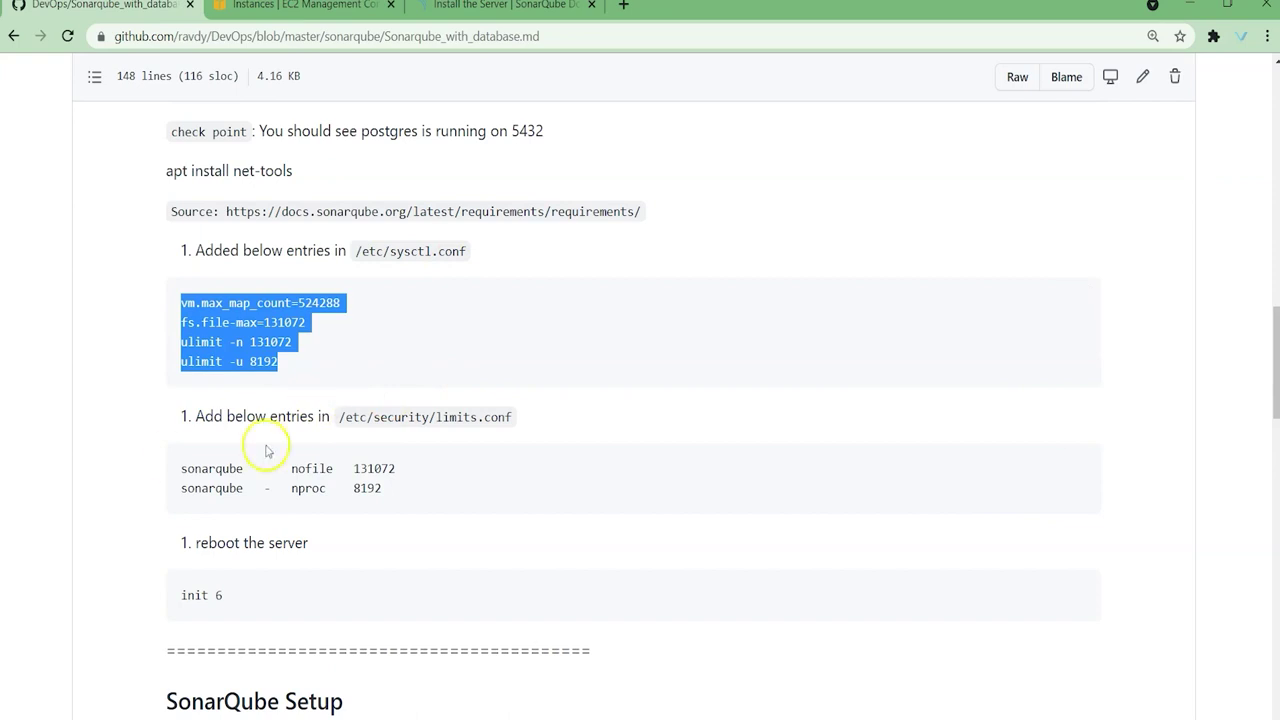
pyautogui.scroll(-1, 266, 449)
pyautogui.moveTo(194, 378); pyautogui.dragTo(398, 410)
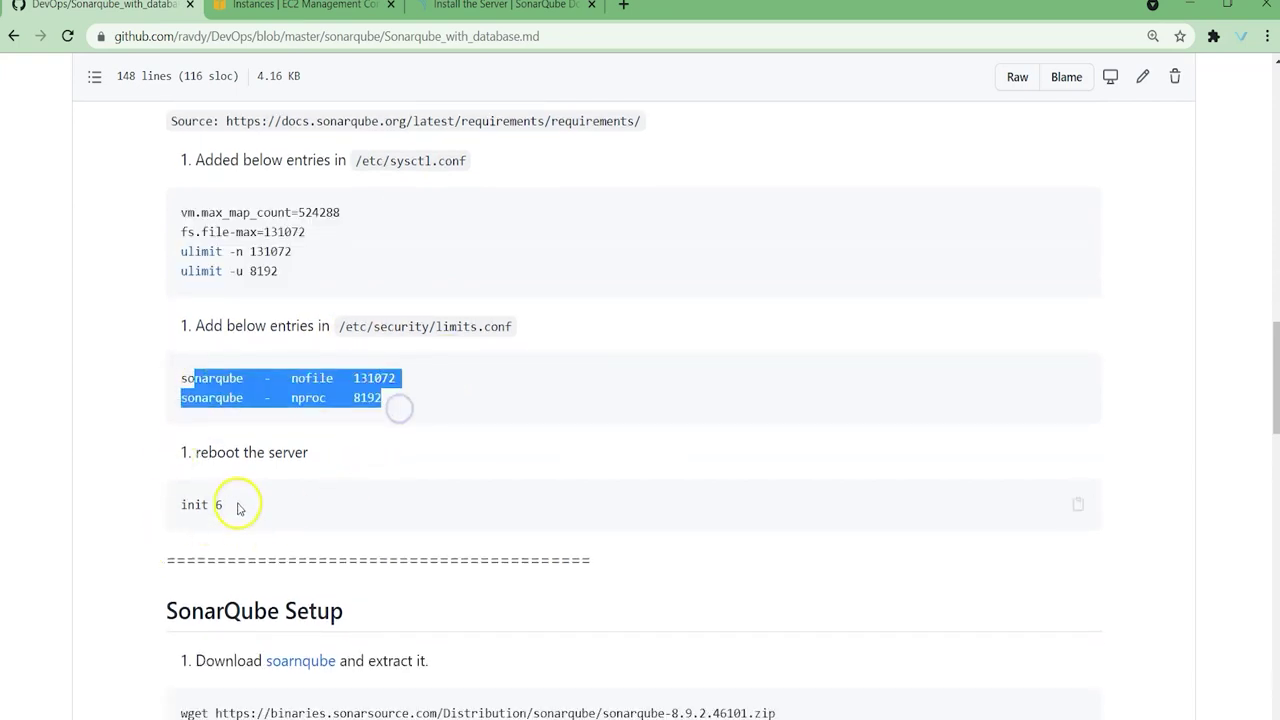
pyautogui.moveTo(237, 503); pyautogui.dragTo(149, 506)
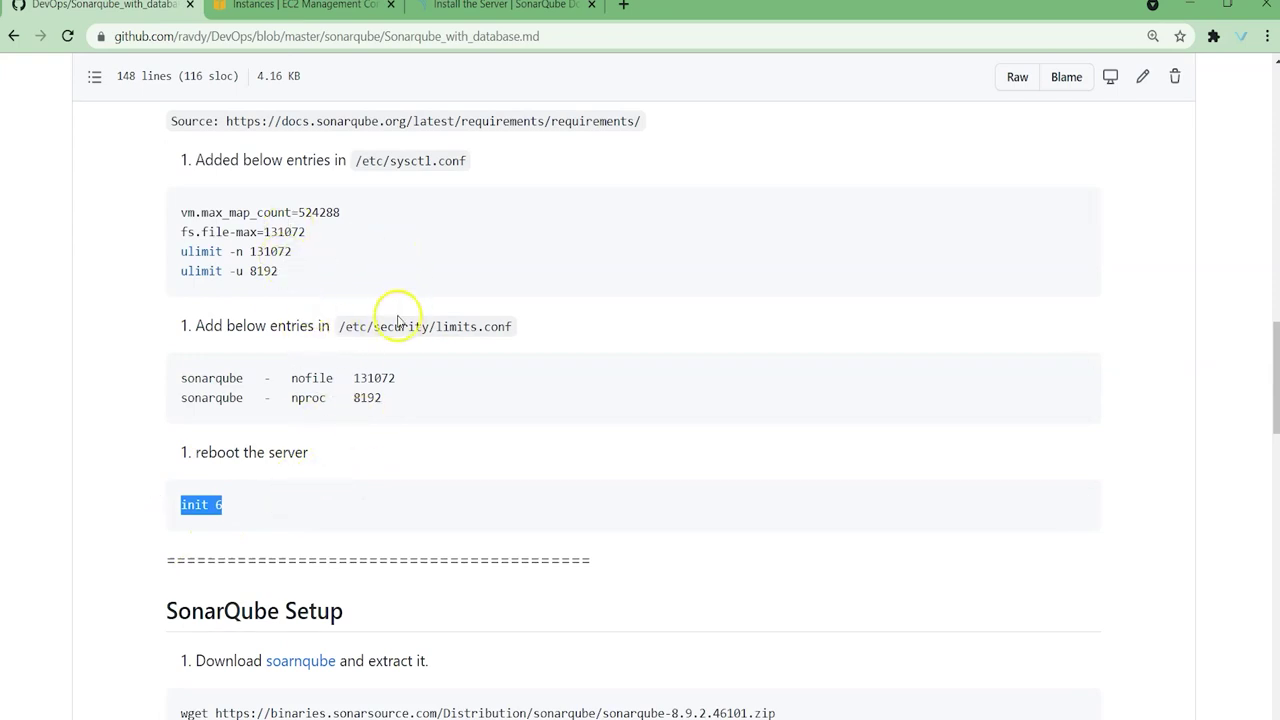
pyautogui.scroll(-4, 400, 380)
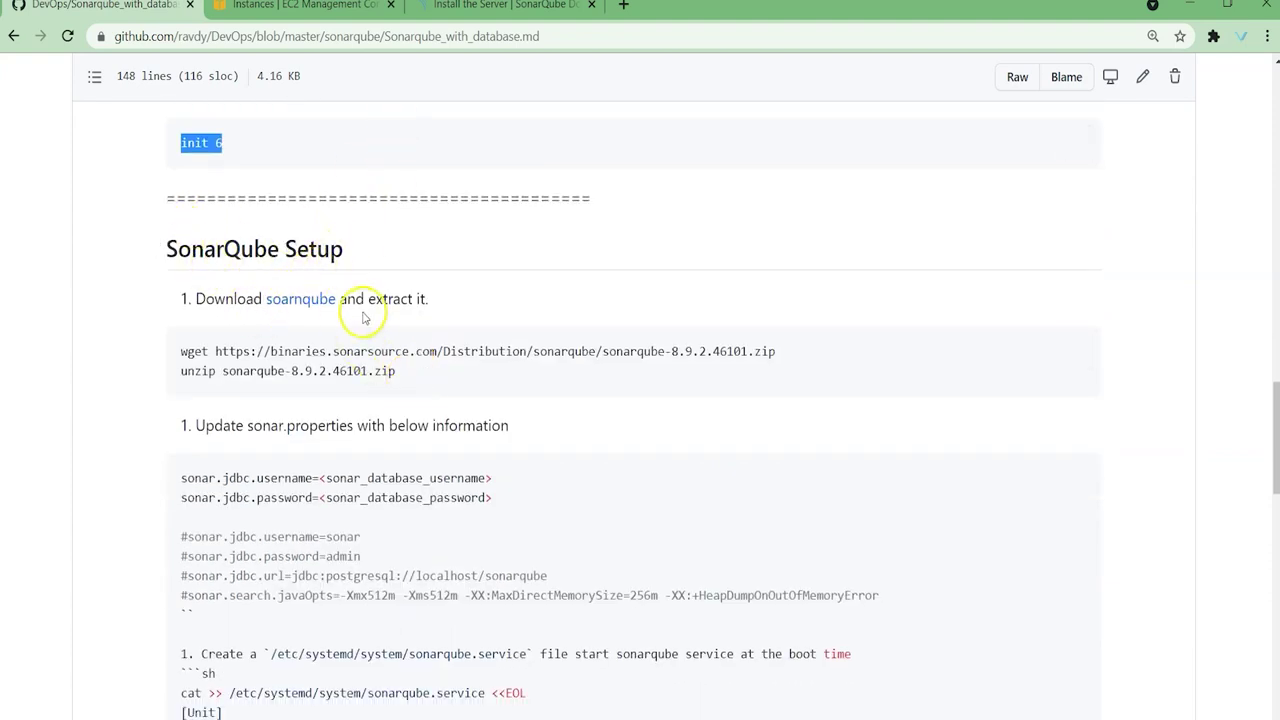
# Step: Highlight the wget/unzip commands, sonar.properties, the jdbc.url line and localhost, then scroll to the service file
pyautogui.moveTo(181, 352); pyautogui.dragTo(412, 386)
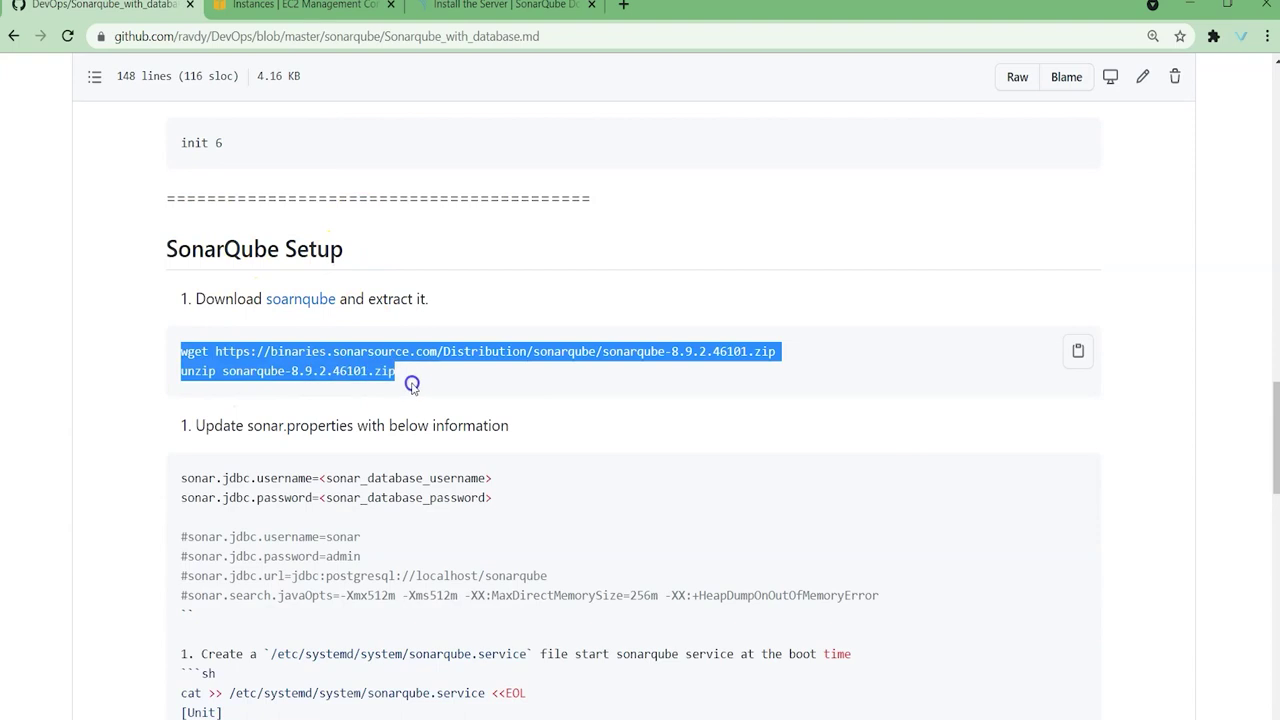
pyautogui.scroll(-2, 300, 476)
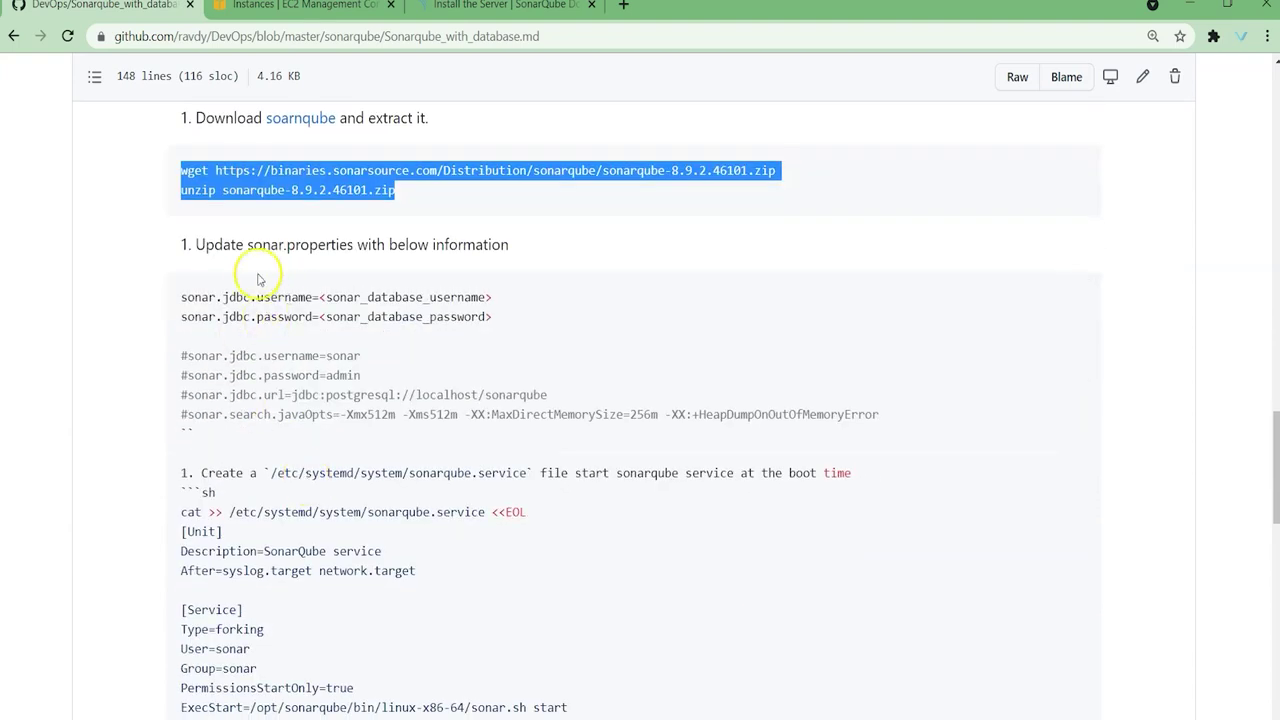
pyautogui.moveTo(247, 250); pyautogui.dragTo(339, 251)
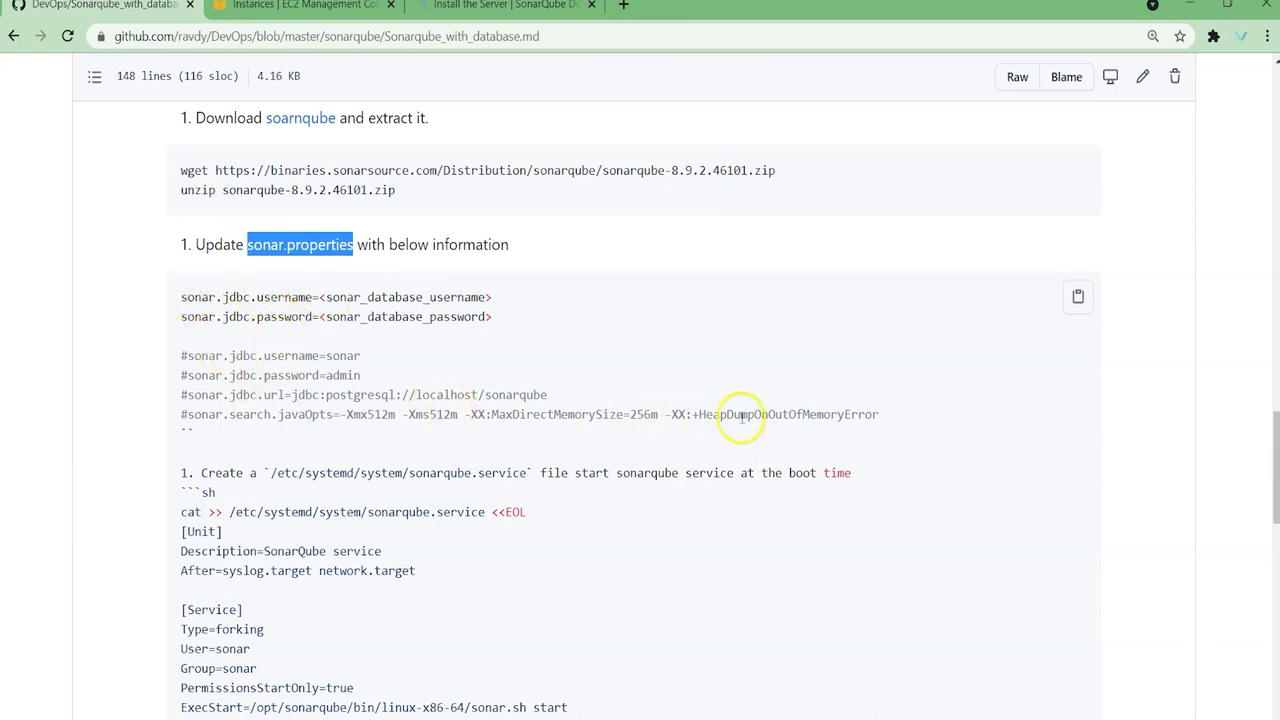
pyautogui.moveTo(194, 395); pyautogui.dragTo(547, 391)
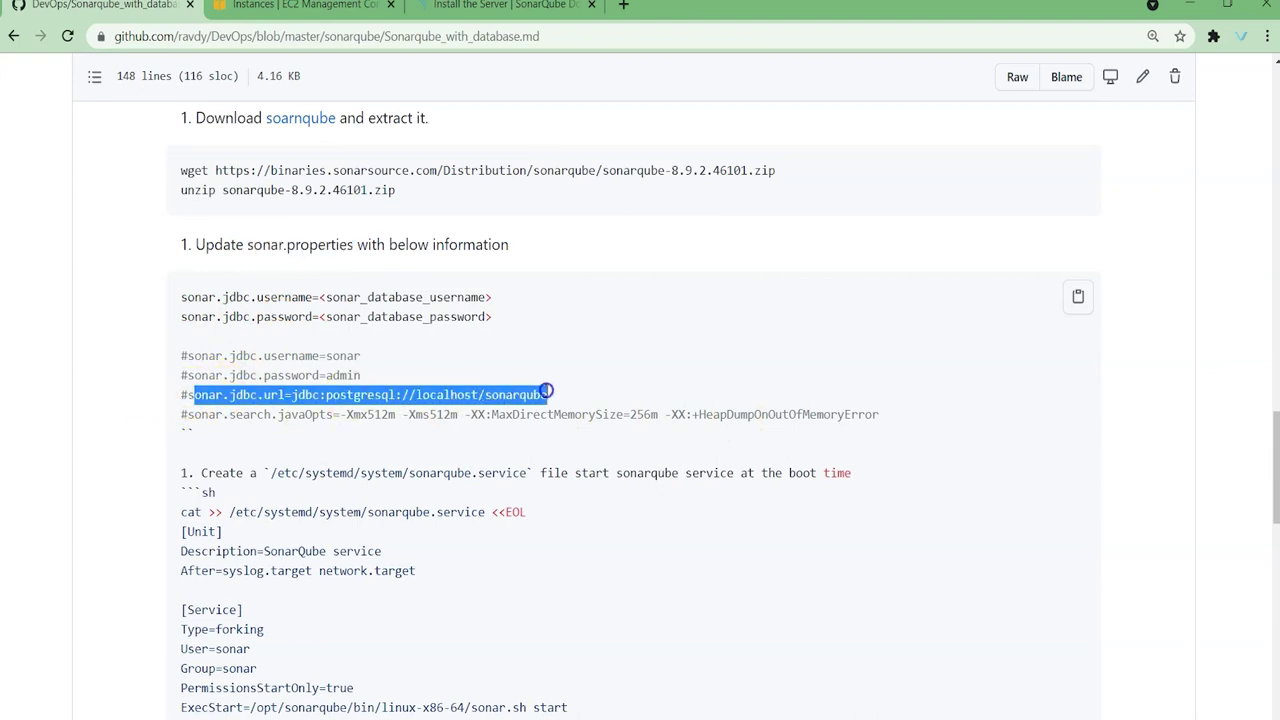
pyautogui.doubleClick(444, 395)
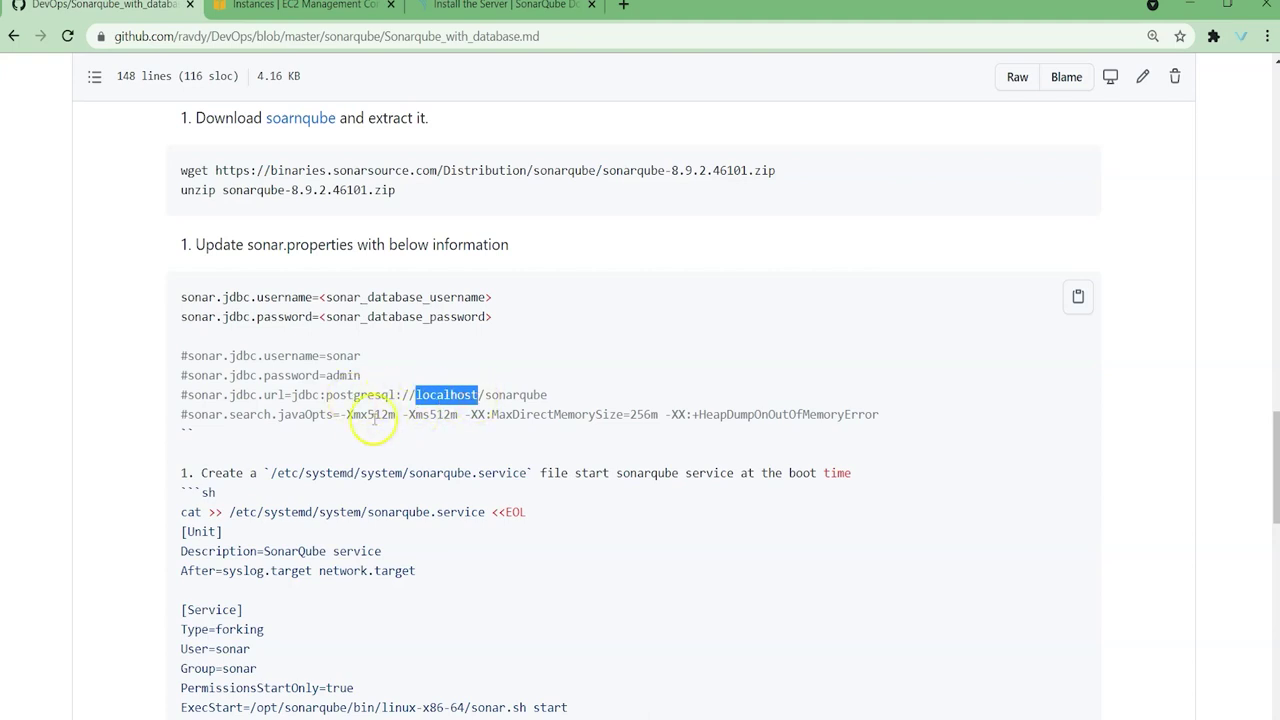
pyautogui.scroll(-1, 350, 400)
pyautogui.scroll(-2, 372, 312)
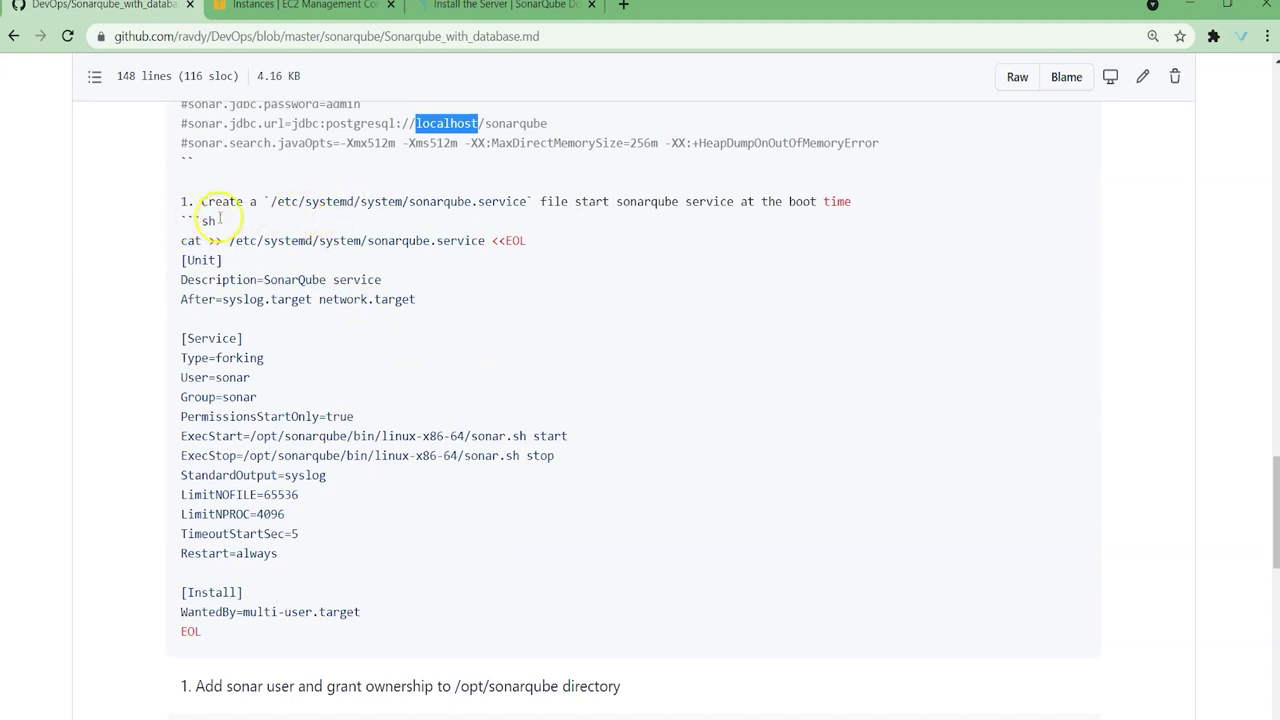
# Step: Highlight the sonarqube.service file step and its ExecStart/ExecStop lines with the sonar.sh path
pyautogui.moveTo(178, 201); pyautogui.dragTo(395, 630)
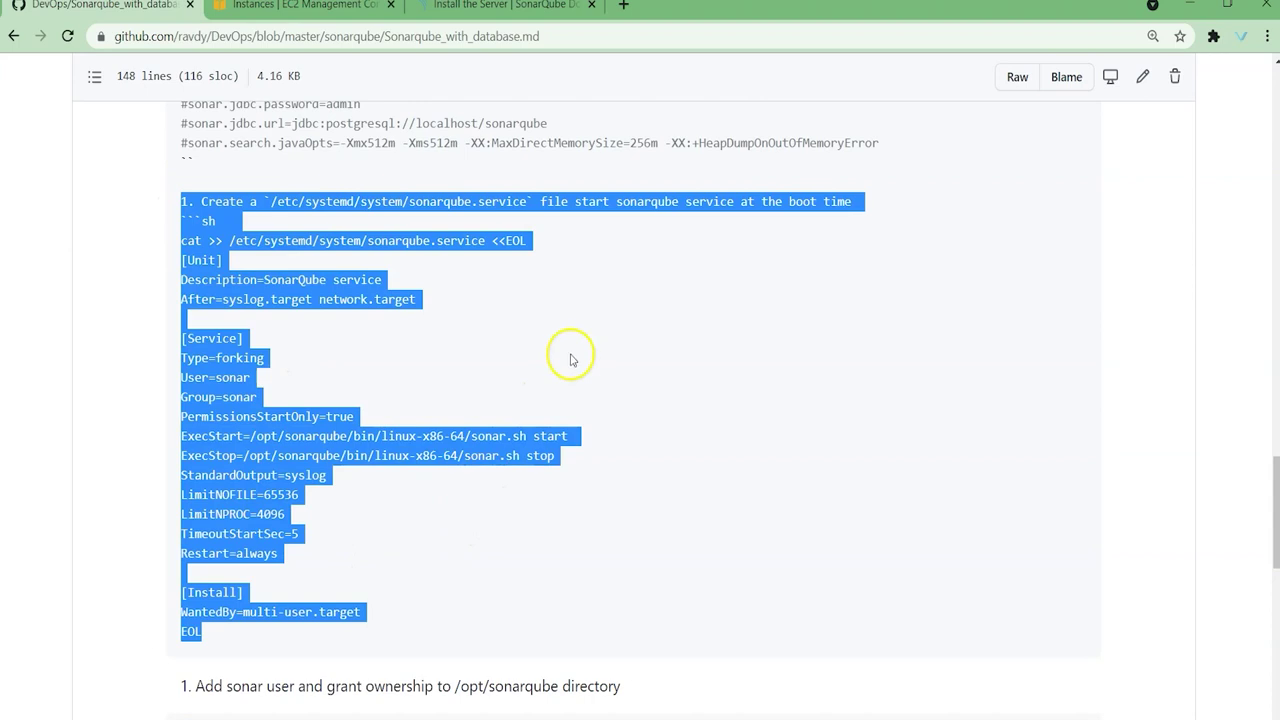
pyautogui.click(500, 436)
pyautogui.moveTo(471, 436); pyautogui.dragTo(522, 436)
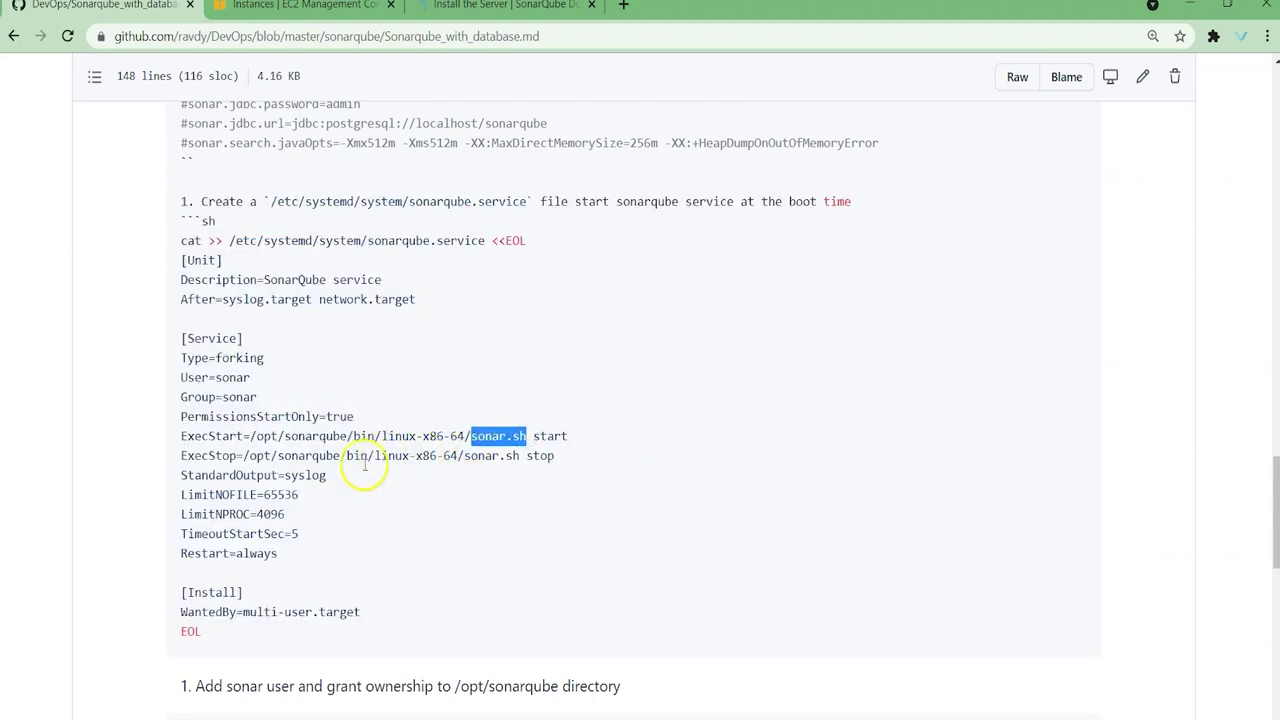
pyautogui.doubleClick(300, 436)
pyautogui.click(292, 436)
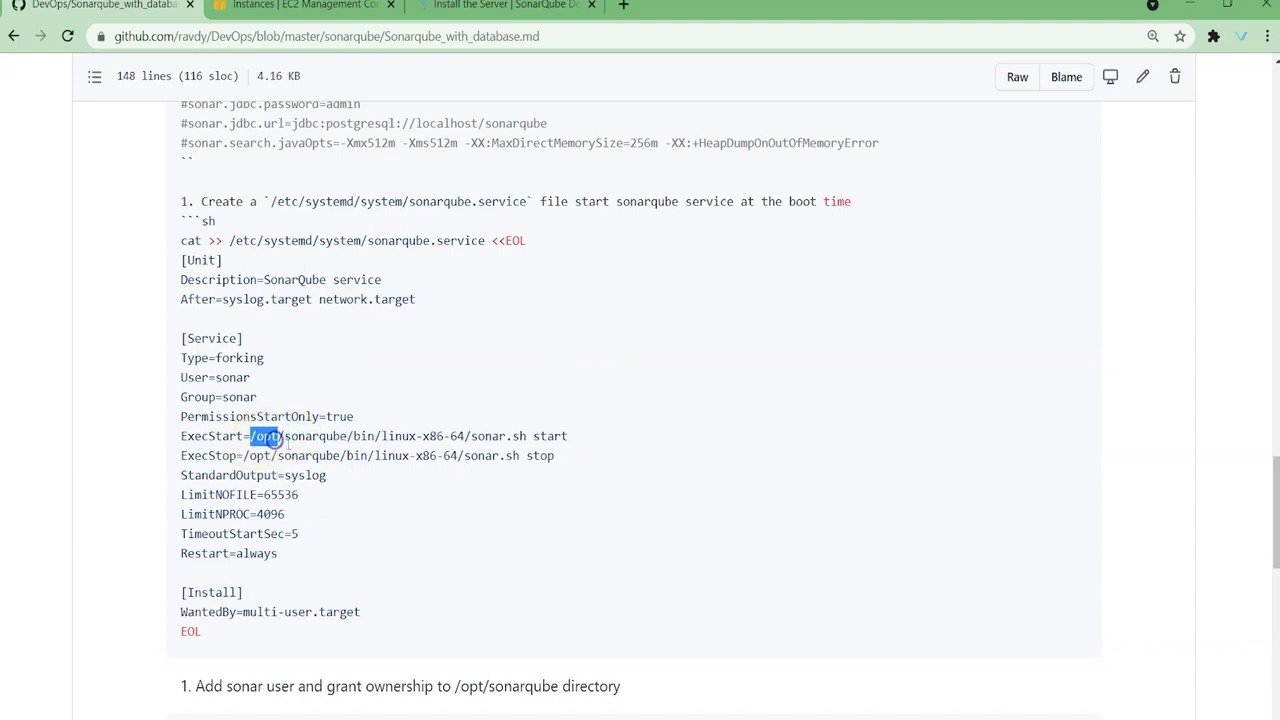
pyautogui.moveTo(287, 439); pyautogui.dragTo(340, 433)
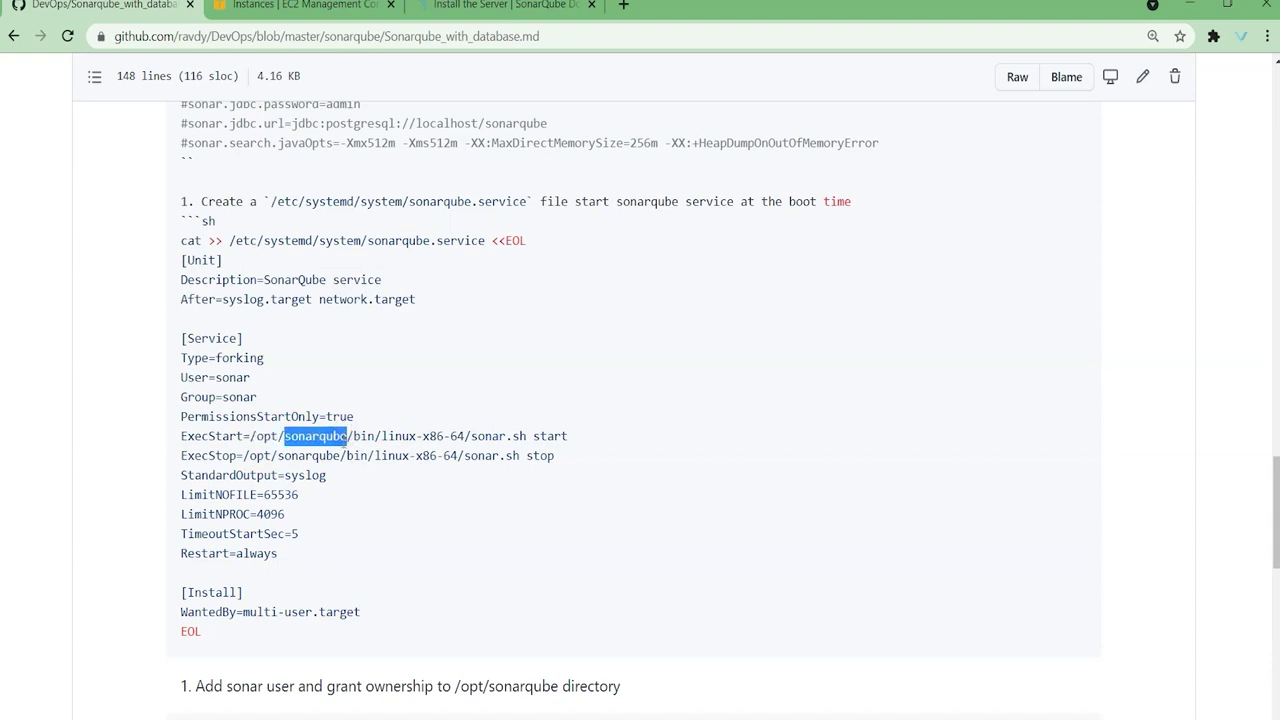
pyautogui.moveTo(186, 437); pyautogui.dragTo(583, 452)
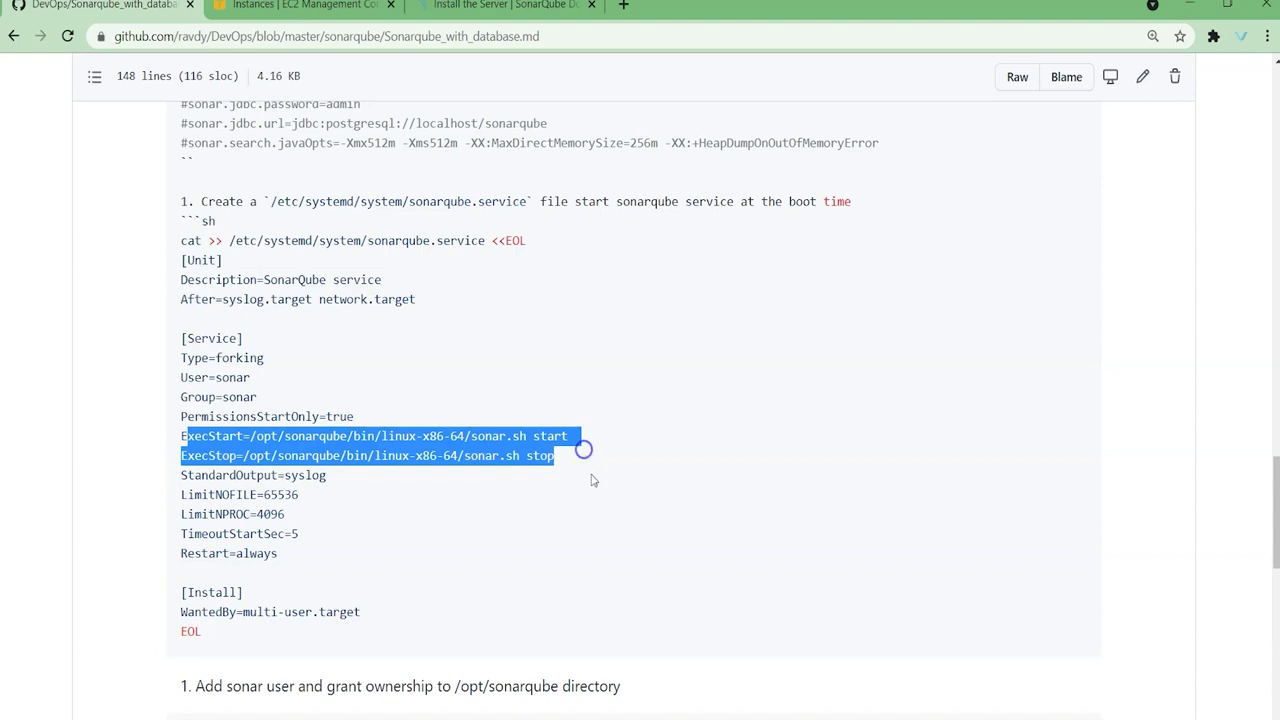
# Step: Highlight the useradd, chown sonar:sonar and systemctl commands, then return to the EC2 instances list
pyautogui.scroll(-3, 591, 480)
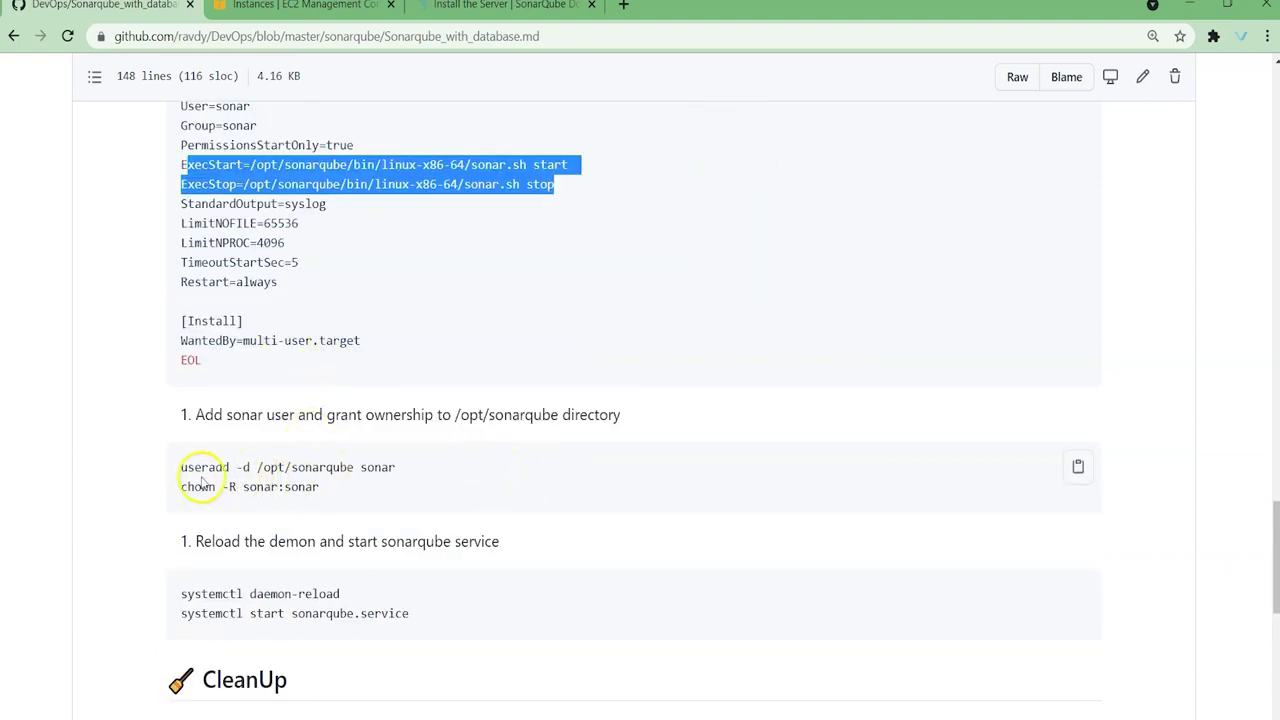
pyautogui.moveTo(187, 467); pyautogui.dragTo(410, 470)
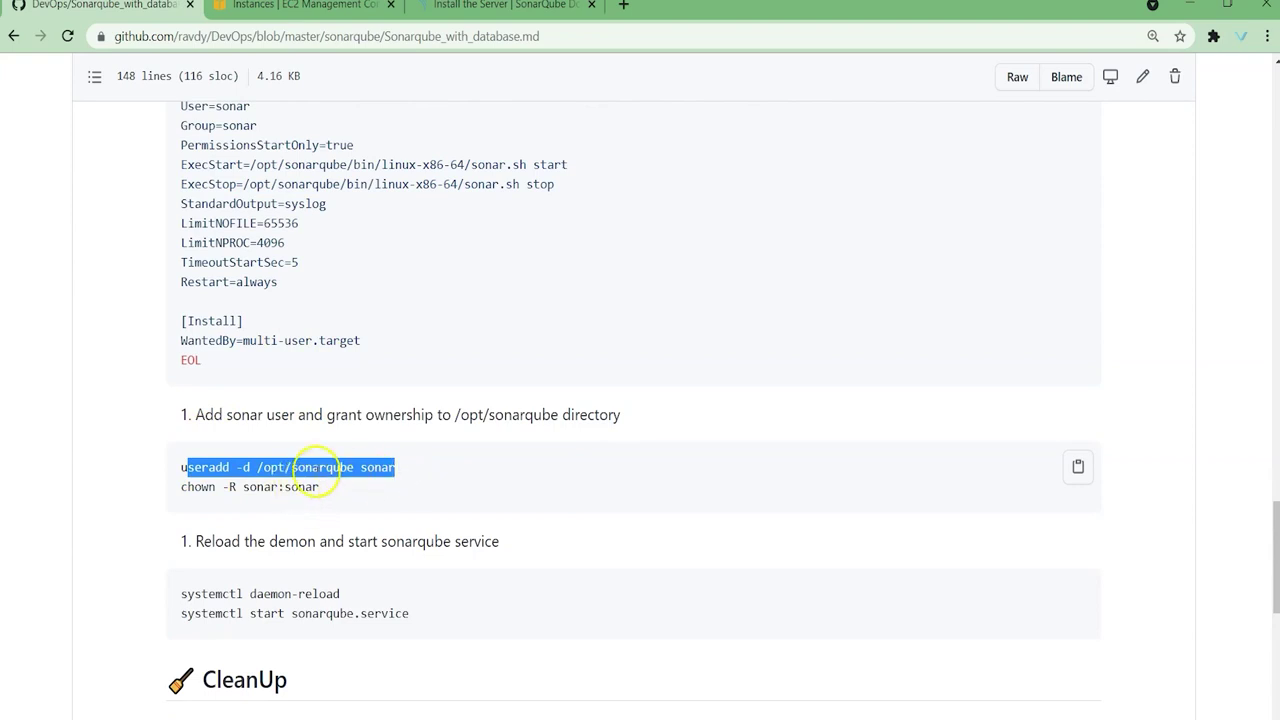
pyautogui.doubleClick(277, 486)
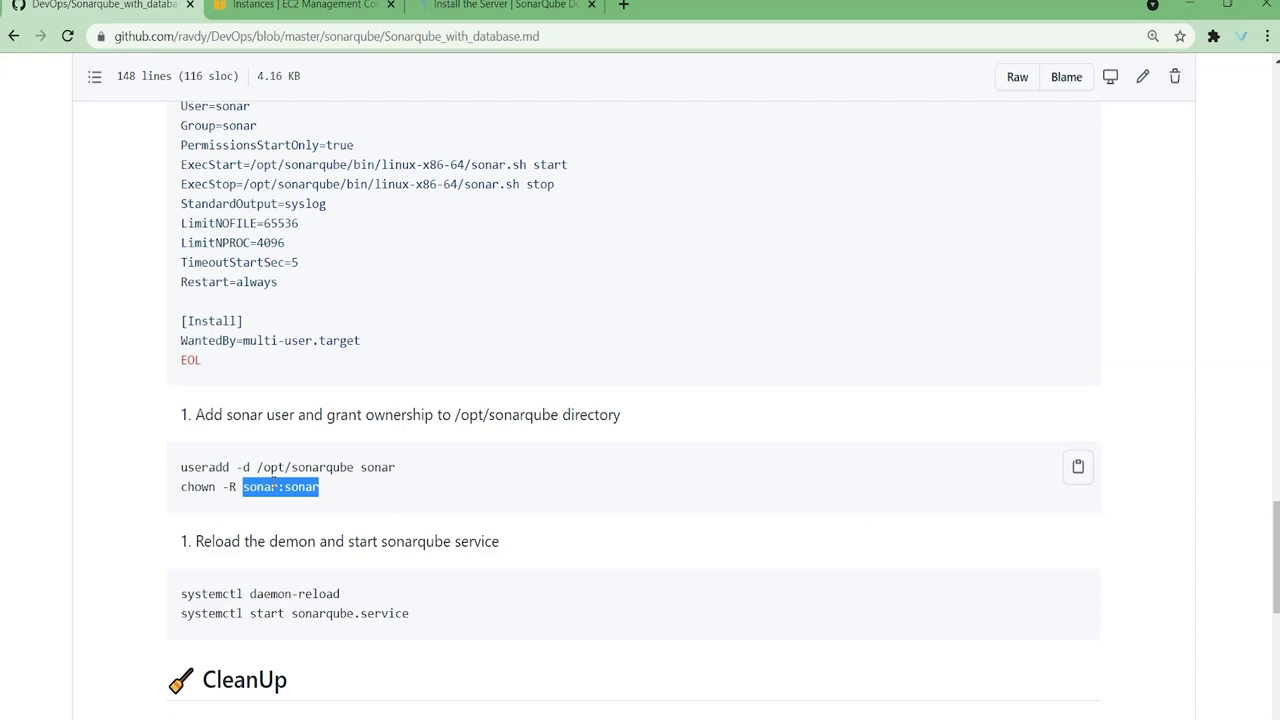
pyautogui.moveTo(178, 591); pyautogui.dragTo(404, 606)
pyautogui.click(382, 587)
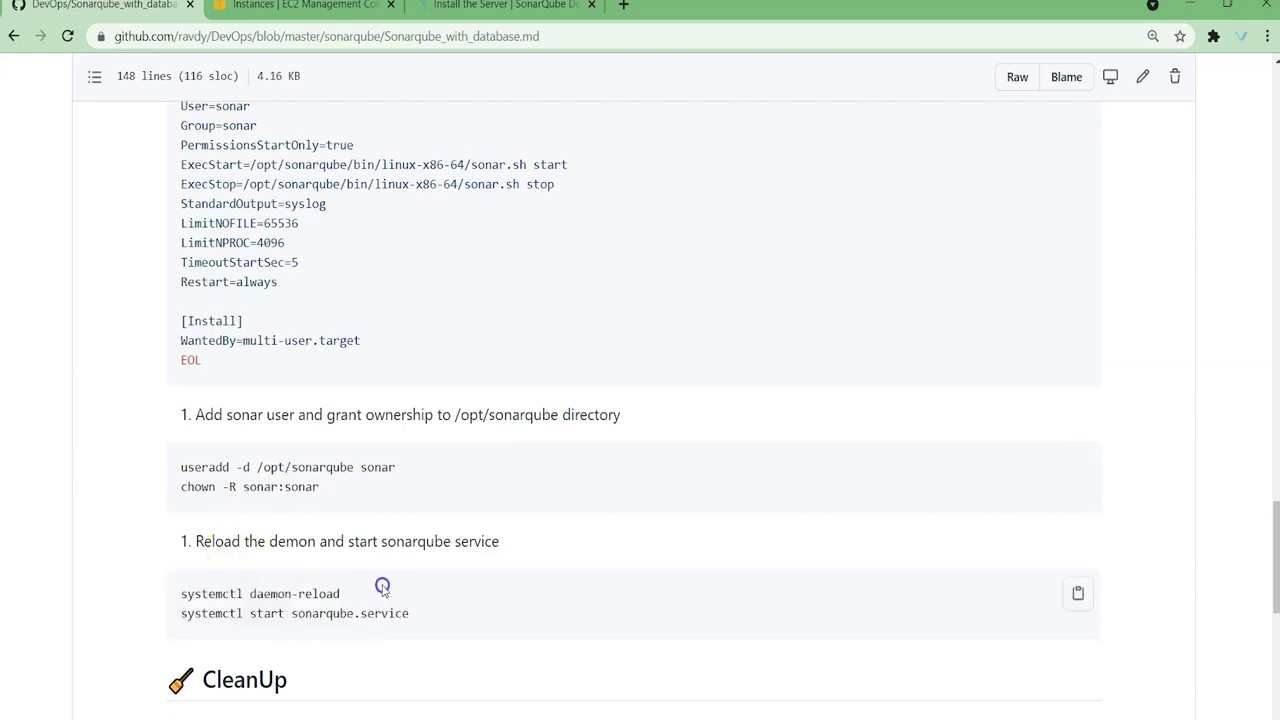
pyautogui.moveTo(179, 592); pyautogui.dragTo(418, 613)
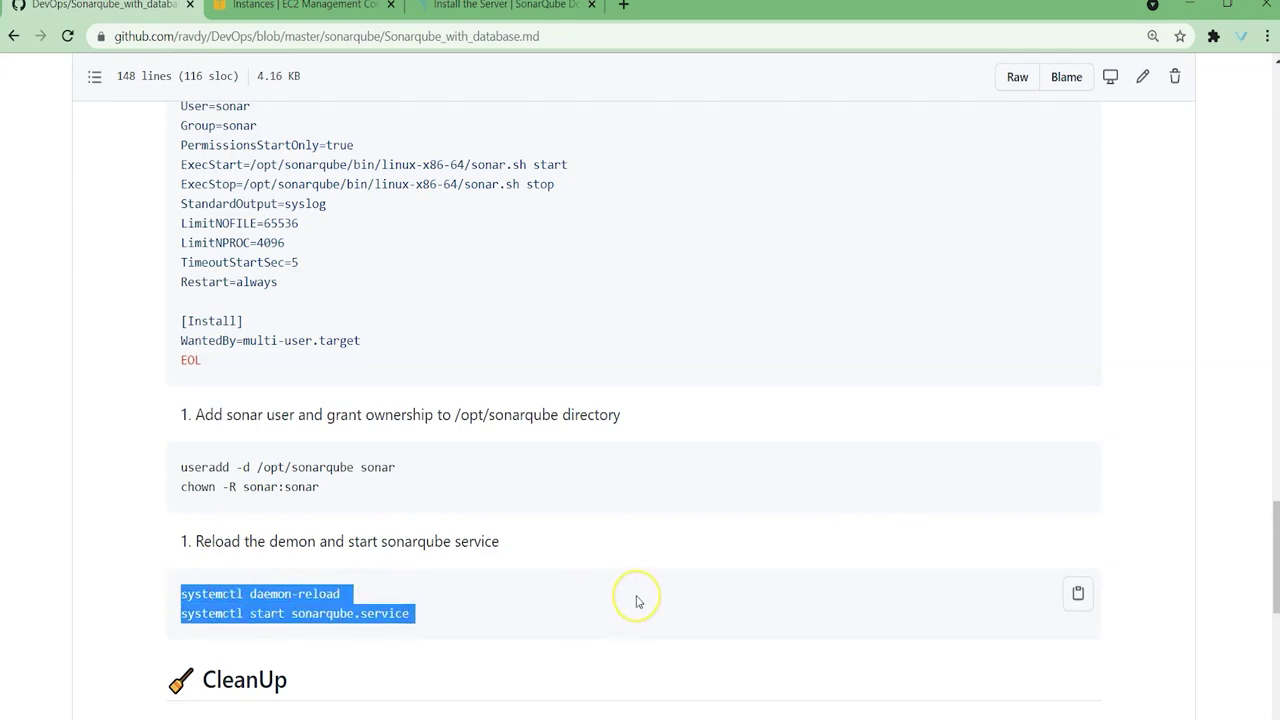
pyautogui.scroll(20, 637, 601)
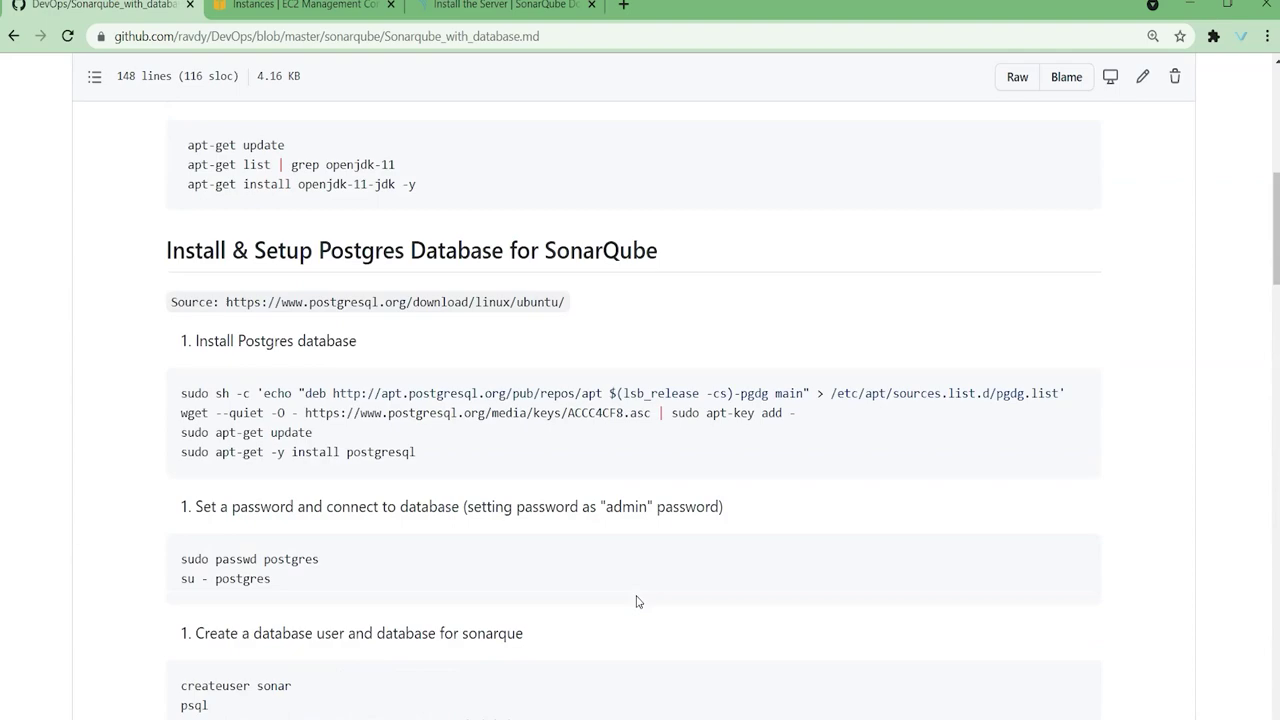
pyautogui.scroll(2, 637, 601)
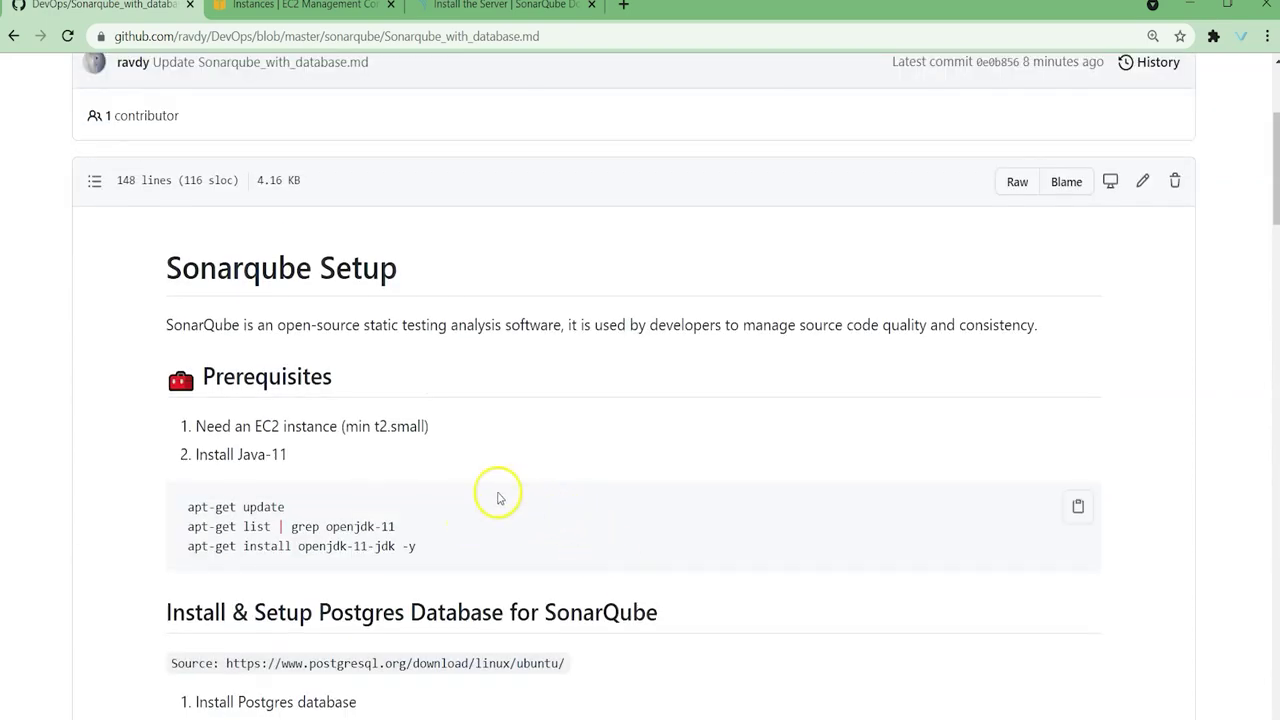
pyautogui.scroll(-3, 520, 485)
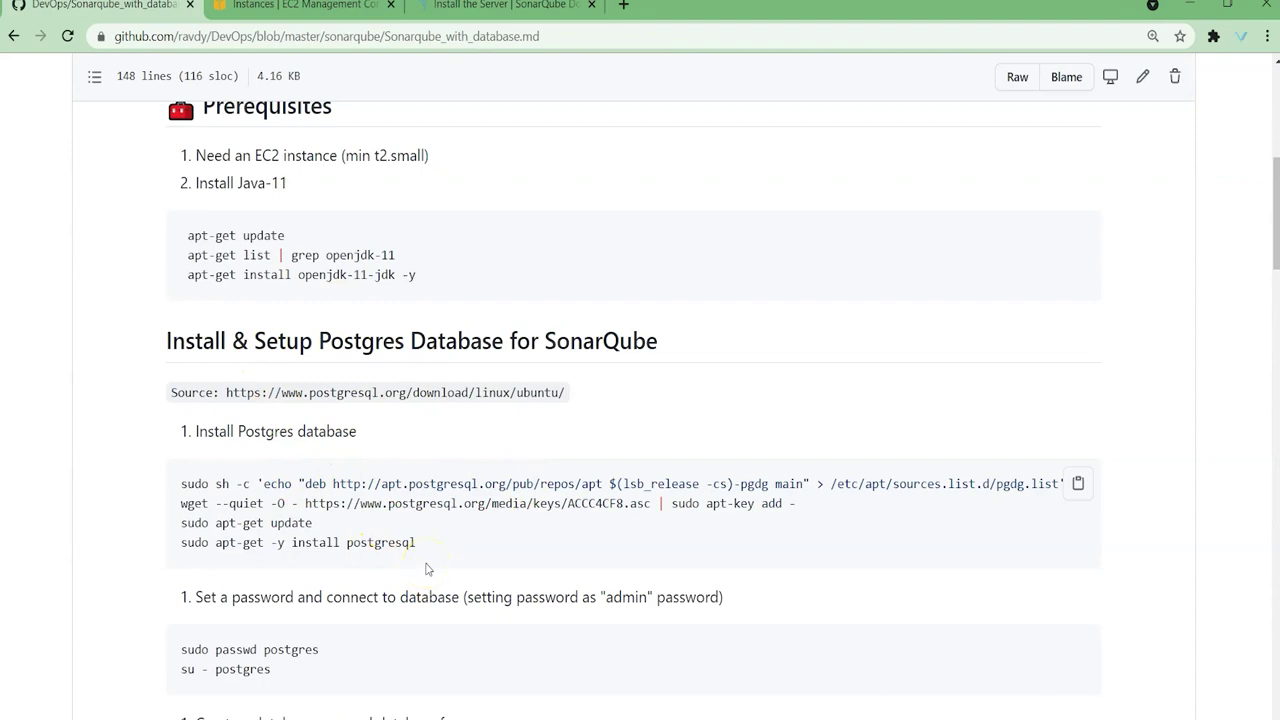
pyautogui.click(280, 18)
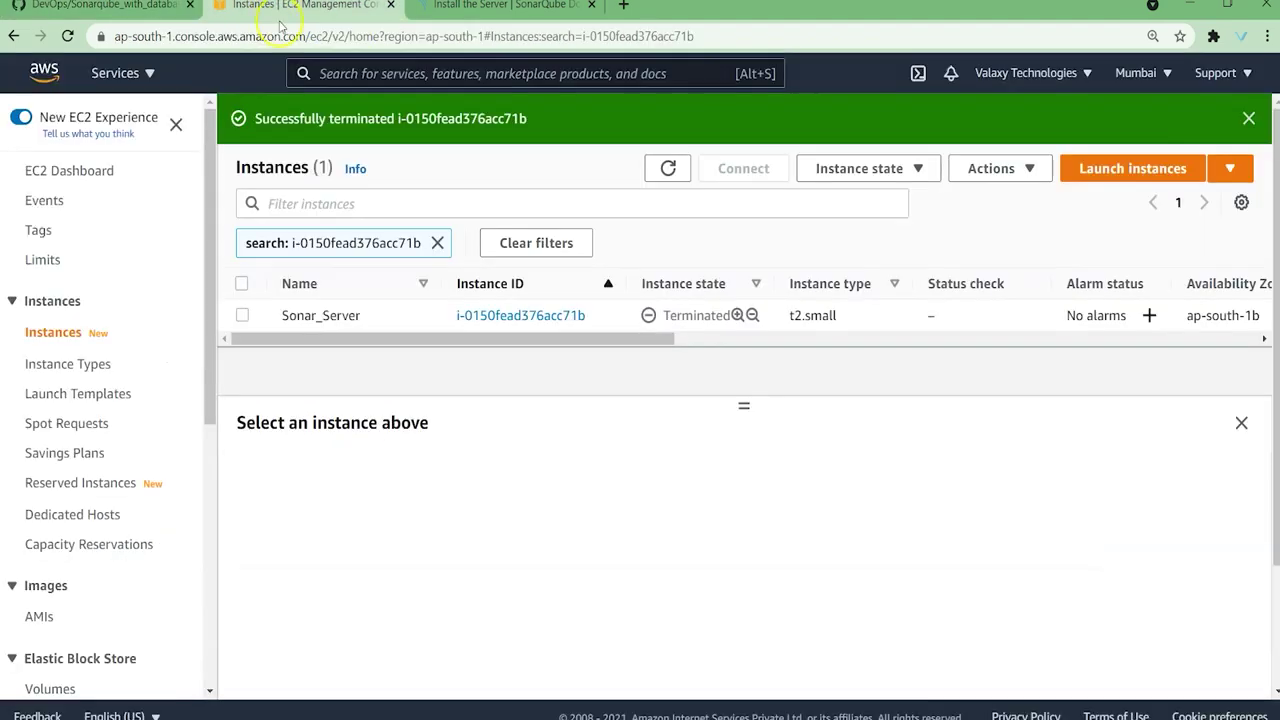
# Step: Start a new Ubuntu Server 20.04 LTS t2.small instance with default details and storage
pyautogui.click(1135, 168)
pyautogui.scroll(-4, 894, 489)
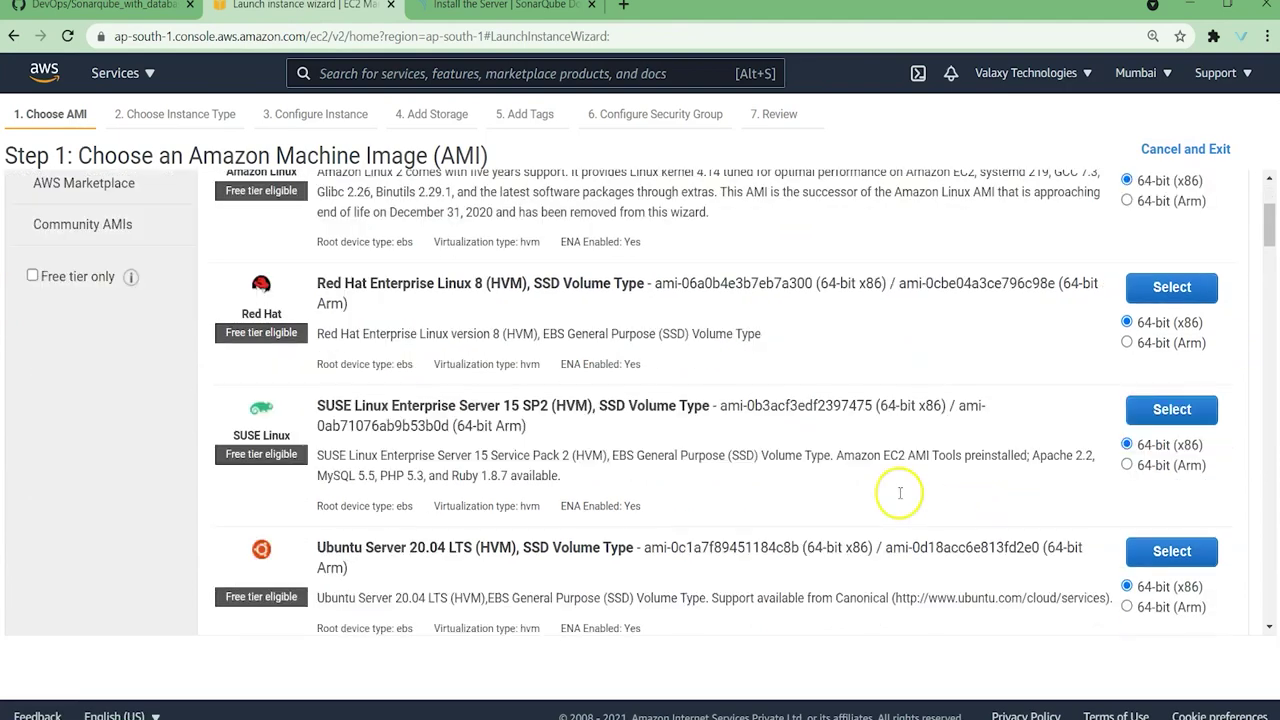
pyautogui.click(1170, 401)
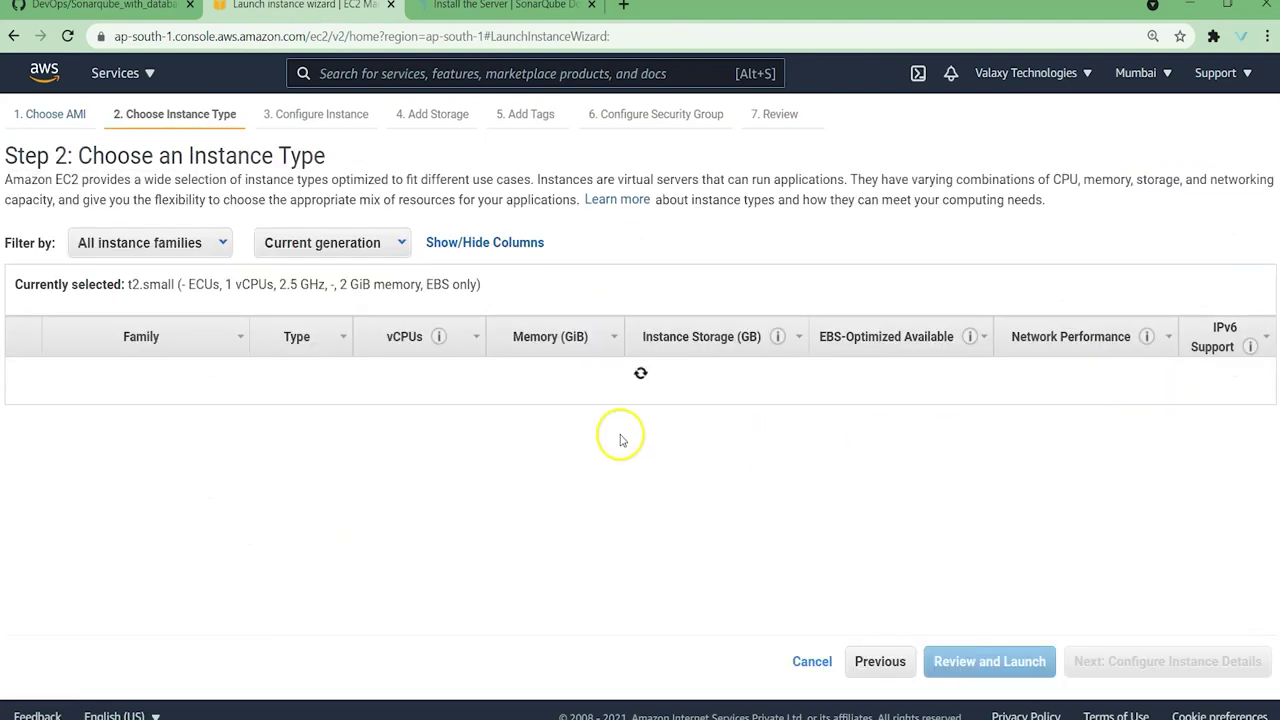
pyautogui.click(168, 467)
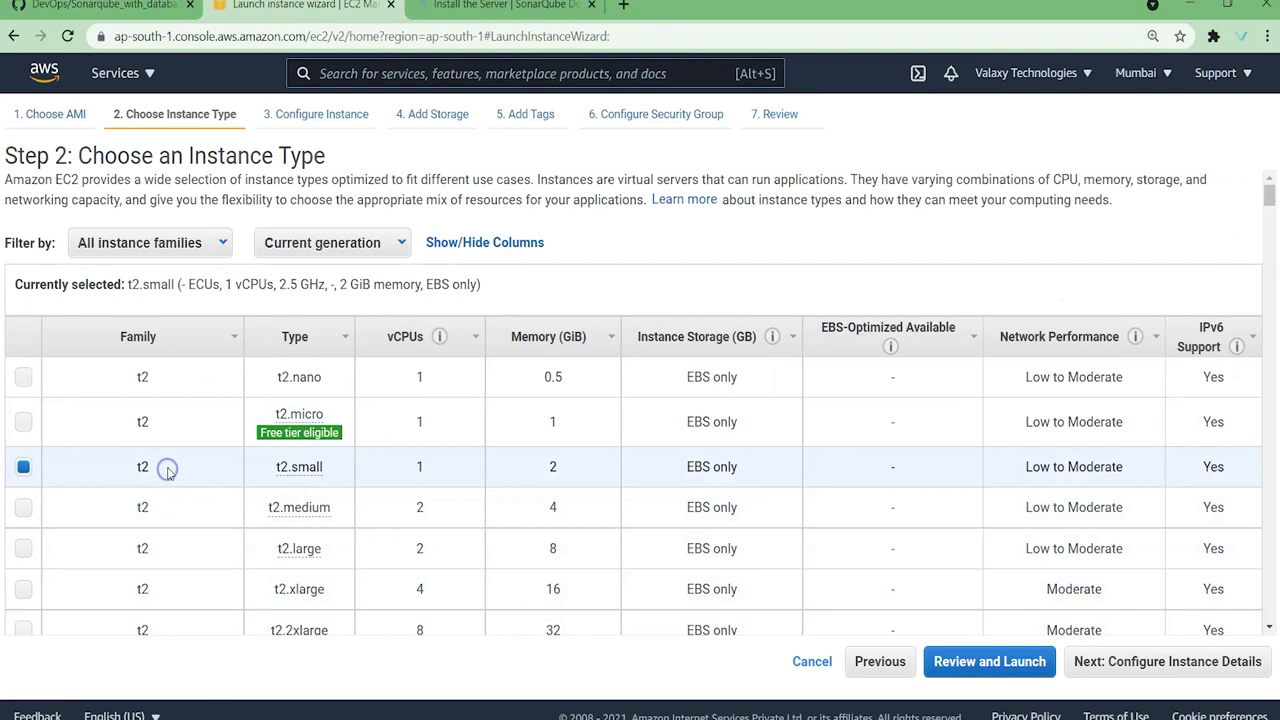
pyautogui.click(1153, 665)
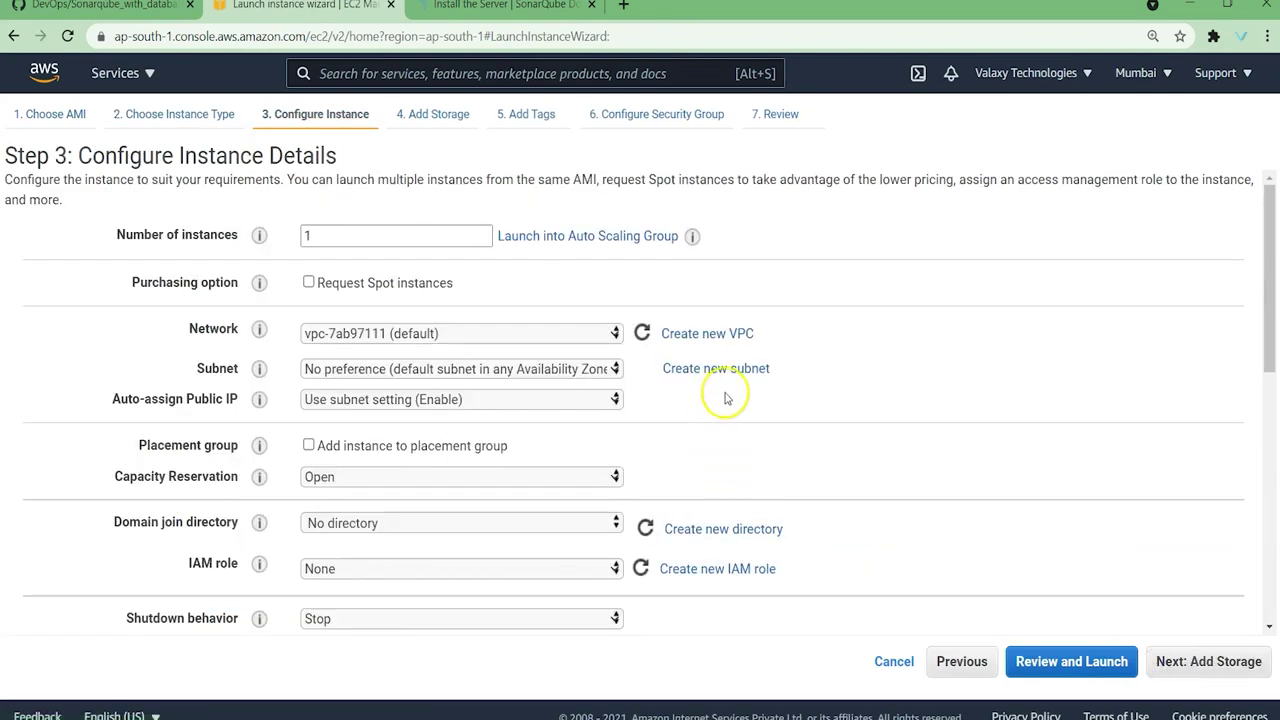
pyautogui.scroll(-3, 723, 400)
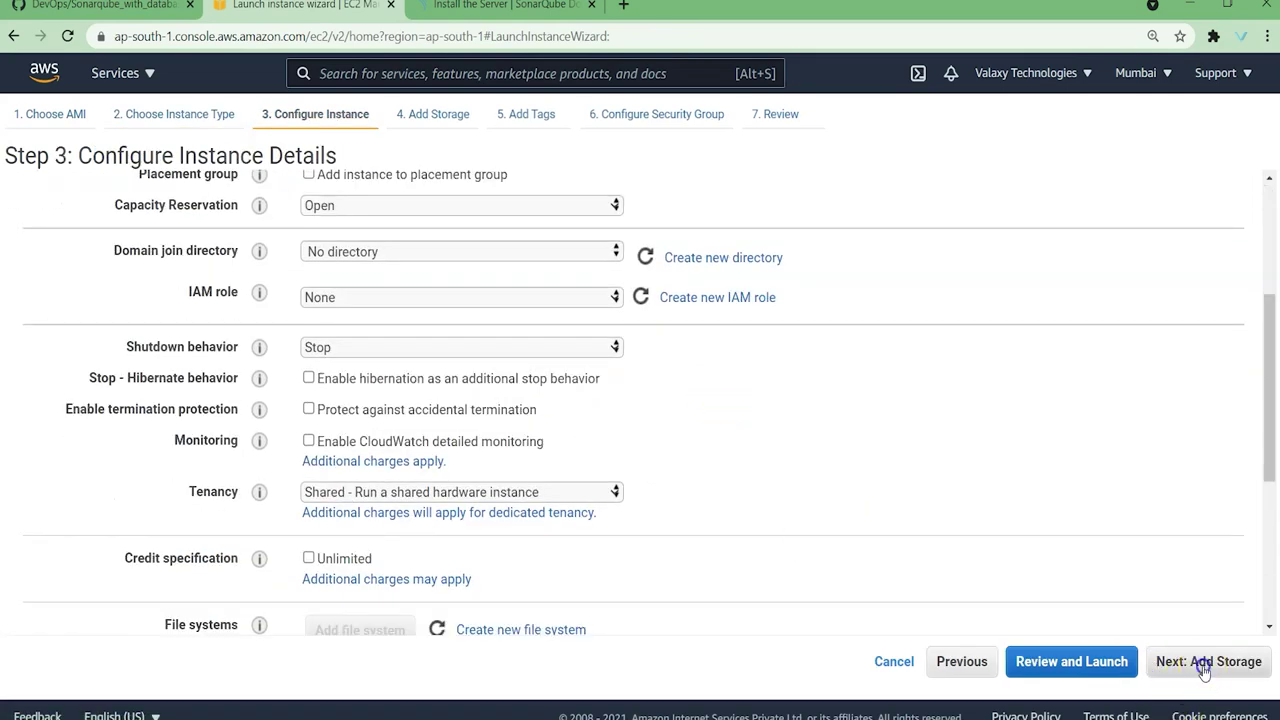
pyautogui.click(1205, 661)
pyautogui.click(1235, 661)
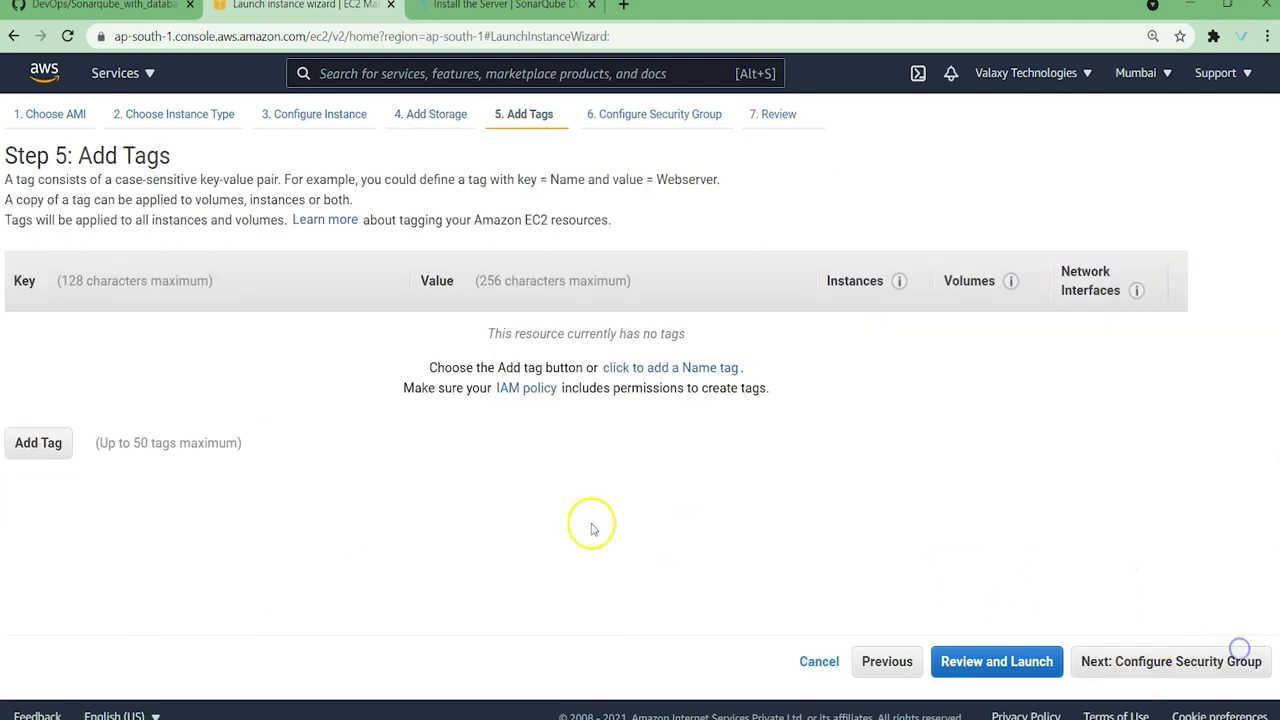
# Step: Tag the instance Name = SonarQube
pyautogui.click(55, 444)
pyautogui.click(184, 339)
pyautogui.write('Name')
pyautogui.press('Tab')
pyautogui.write('Sonar')
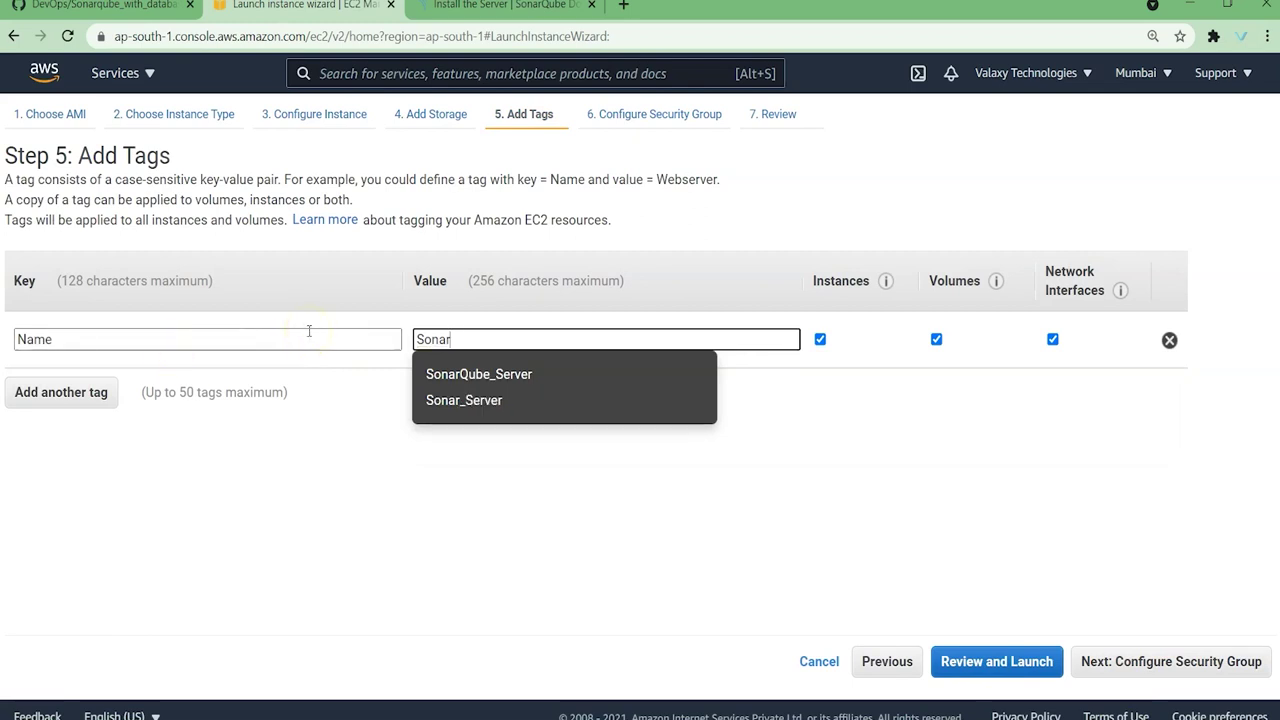
pyautogui.write('qQube')
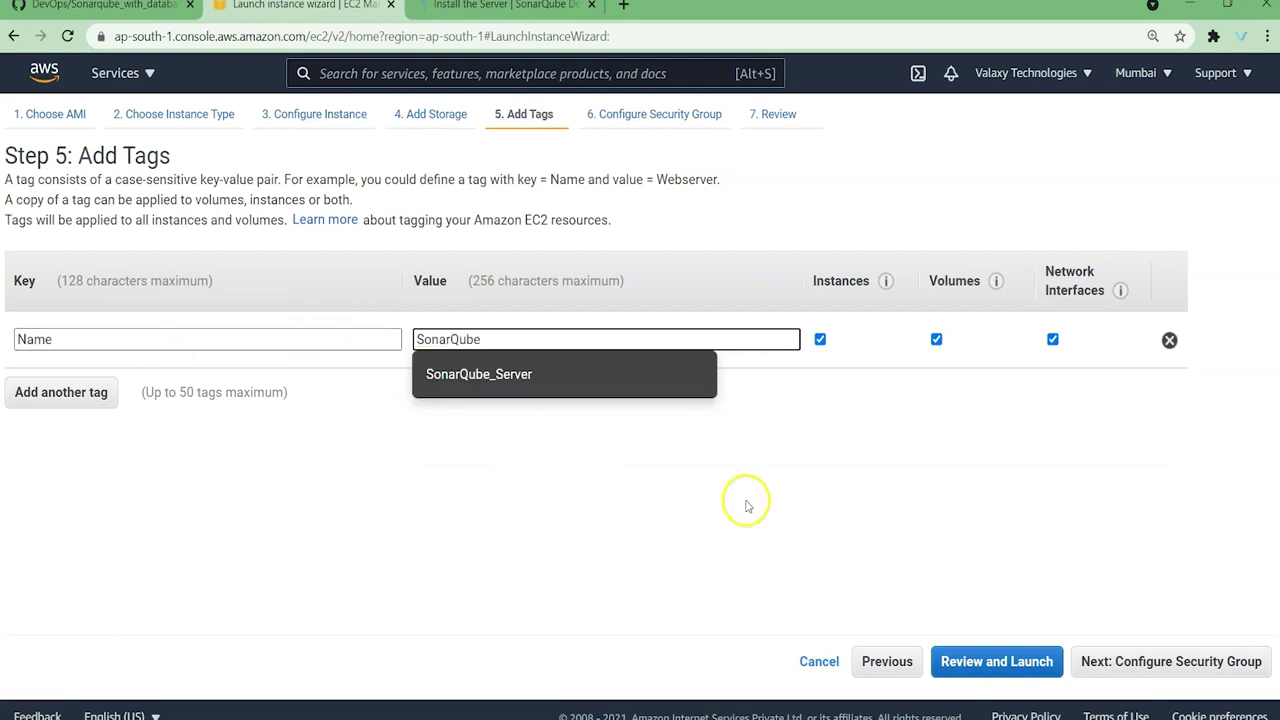
pyautogui.click(747, 501)
# Step: Assign the existing SonarQube_Server security group and launch with the devops_key key pair
pyautogui.click(1247, 677)
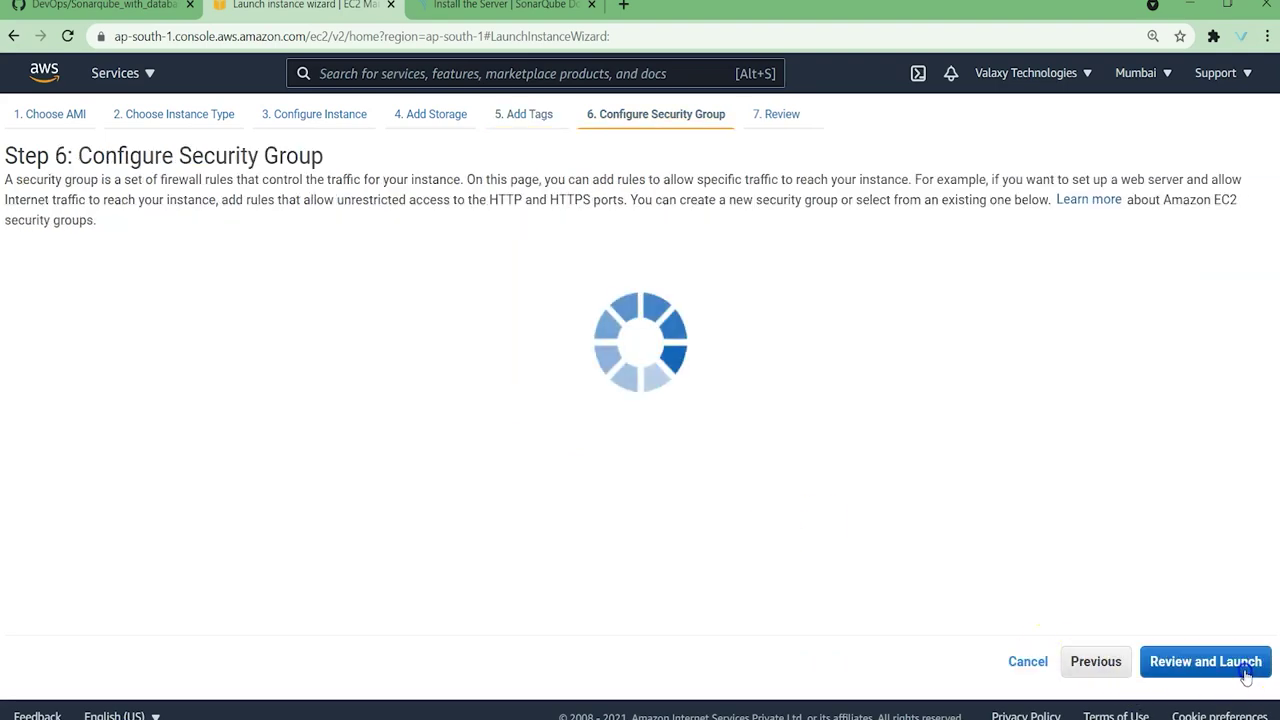
pyautogui.click(354, 280)
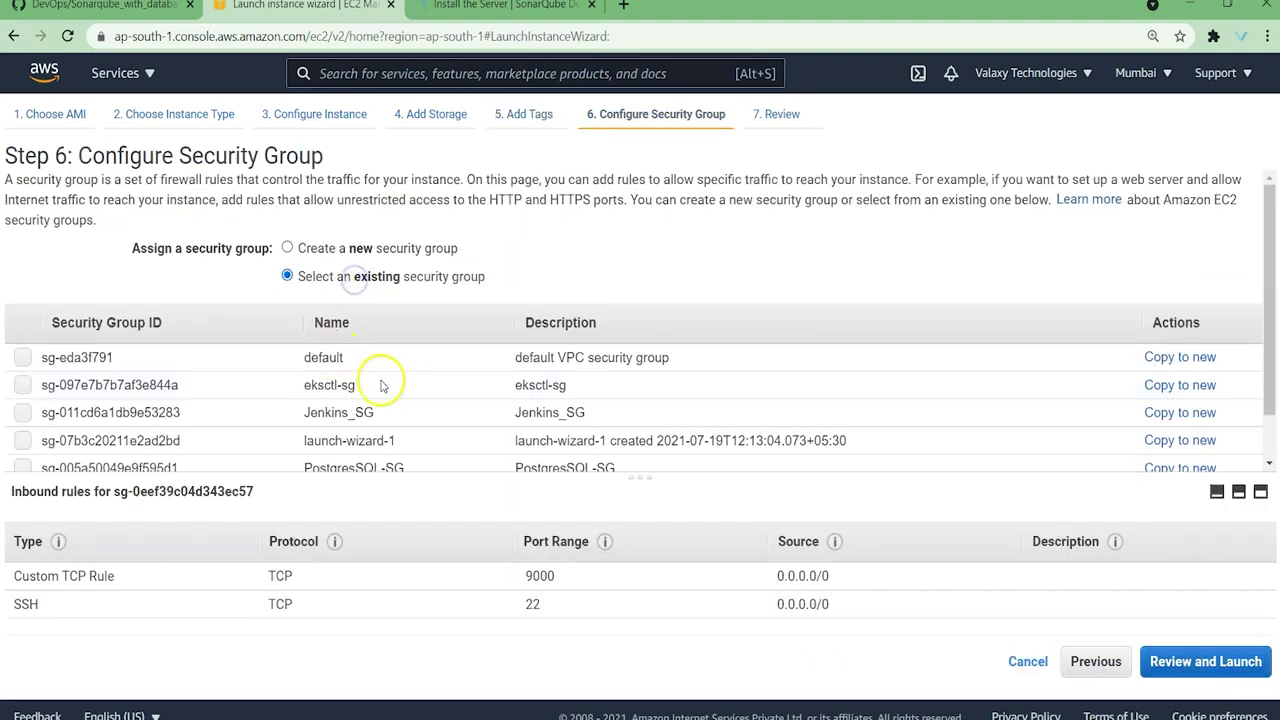
pyautogui.scroll(-1, 389, 378)
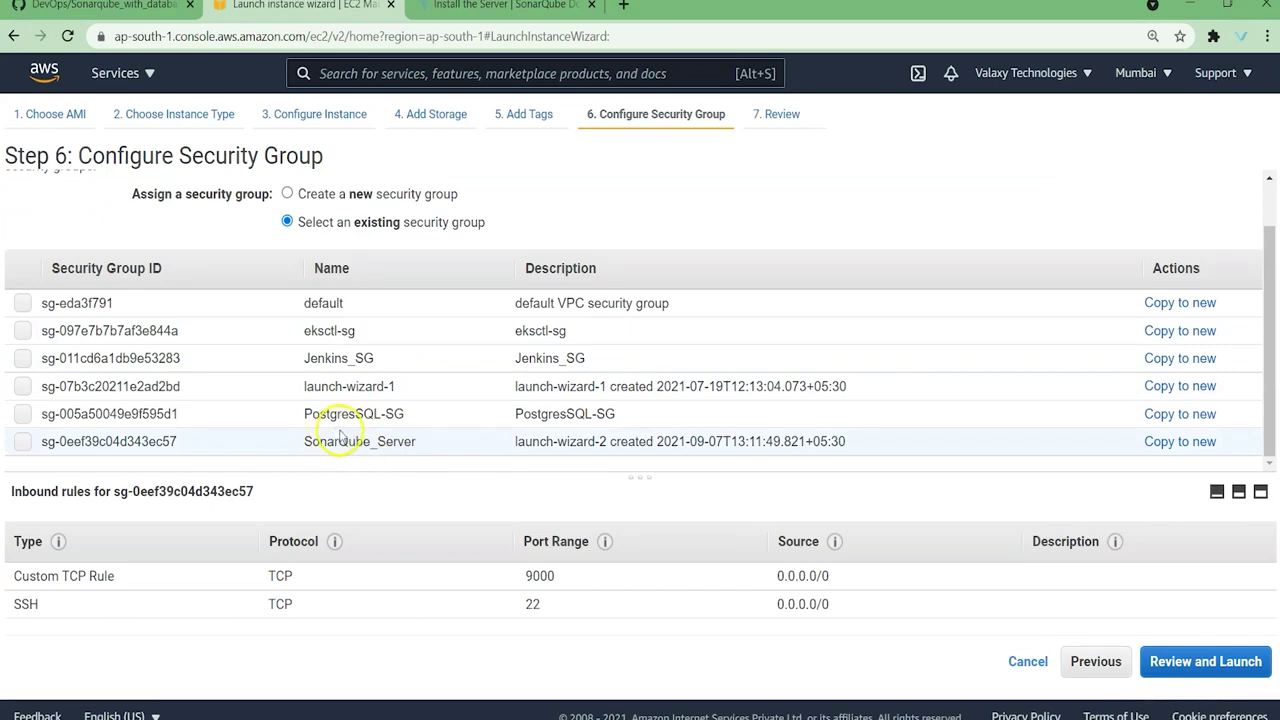
pyautogui.click(358, 416)
pyautogui.click(355, 437)
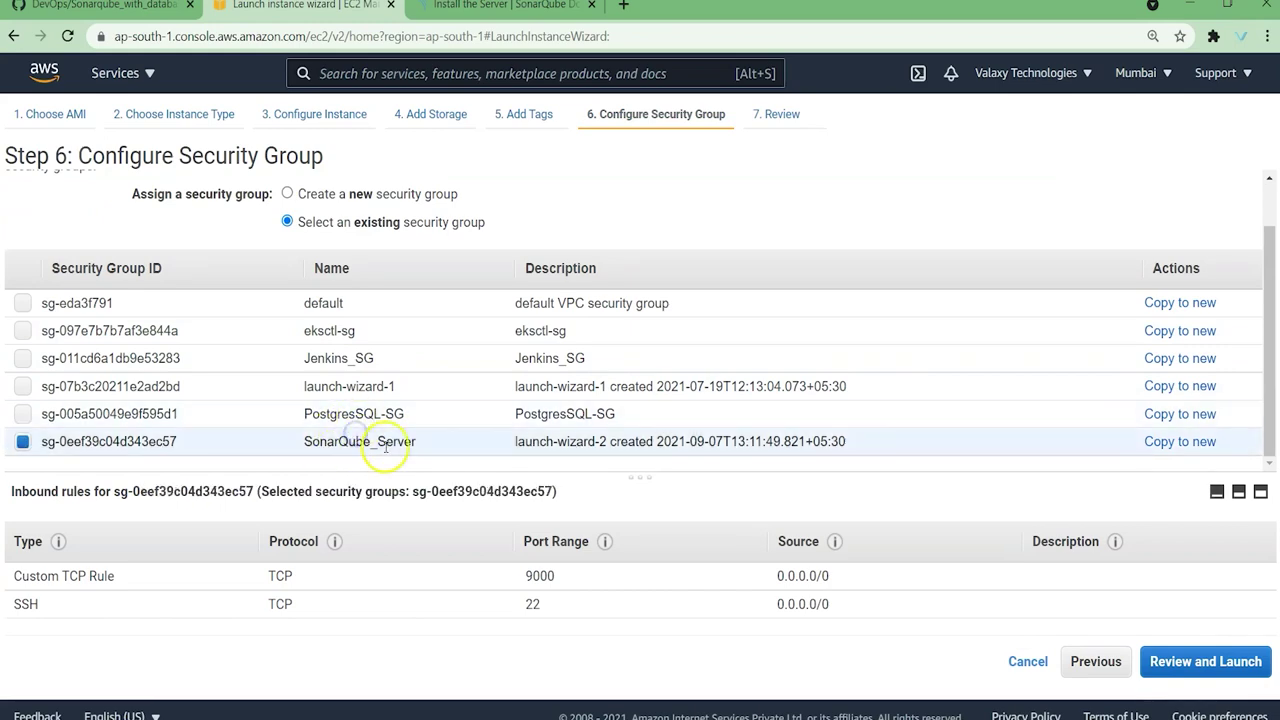
pyautogui.click(1240, 664)
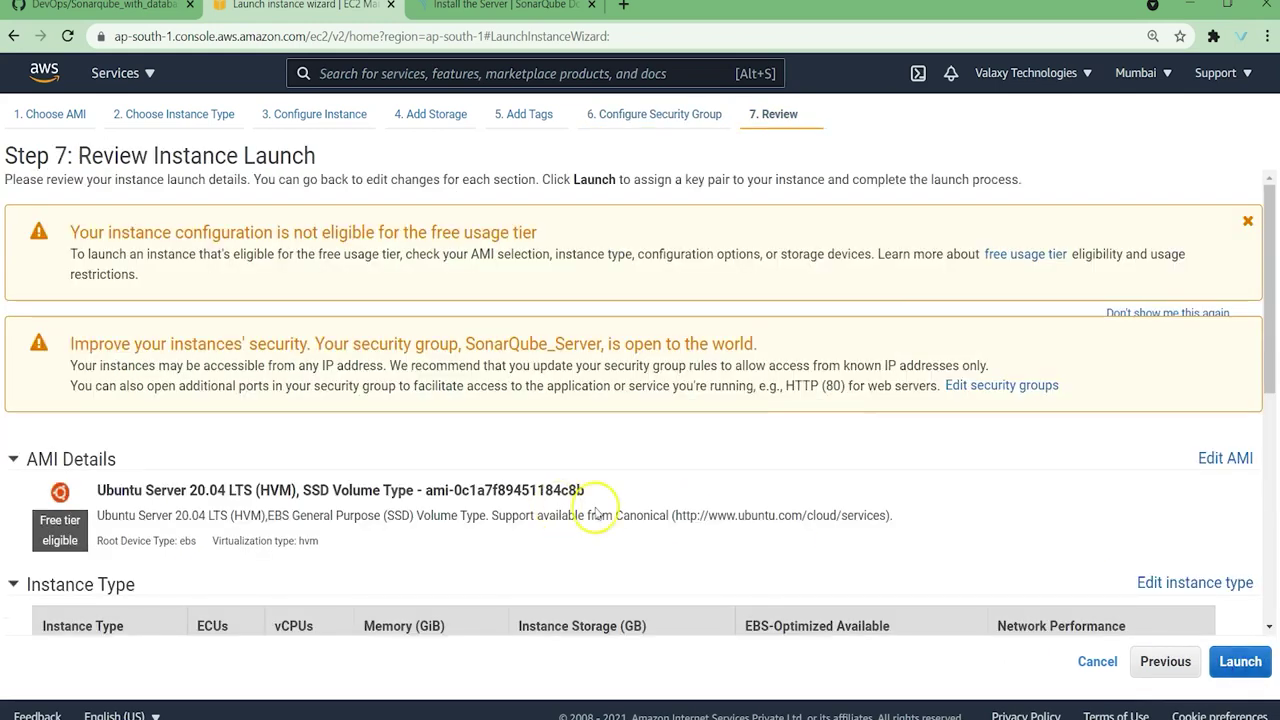
pyautogui.scroll(-5, 586, 508)
pyautogui.click(1241, 659)
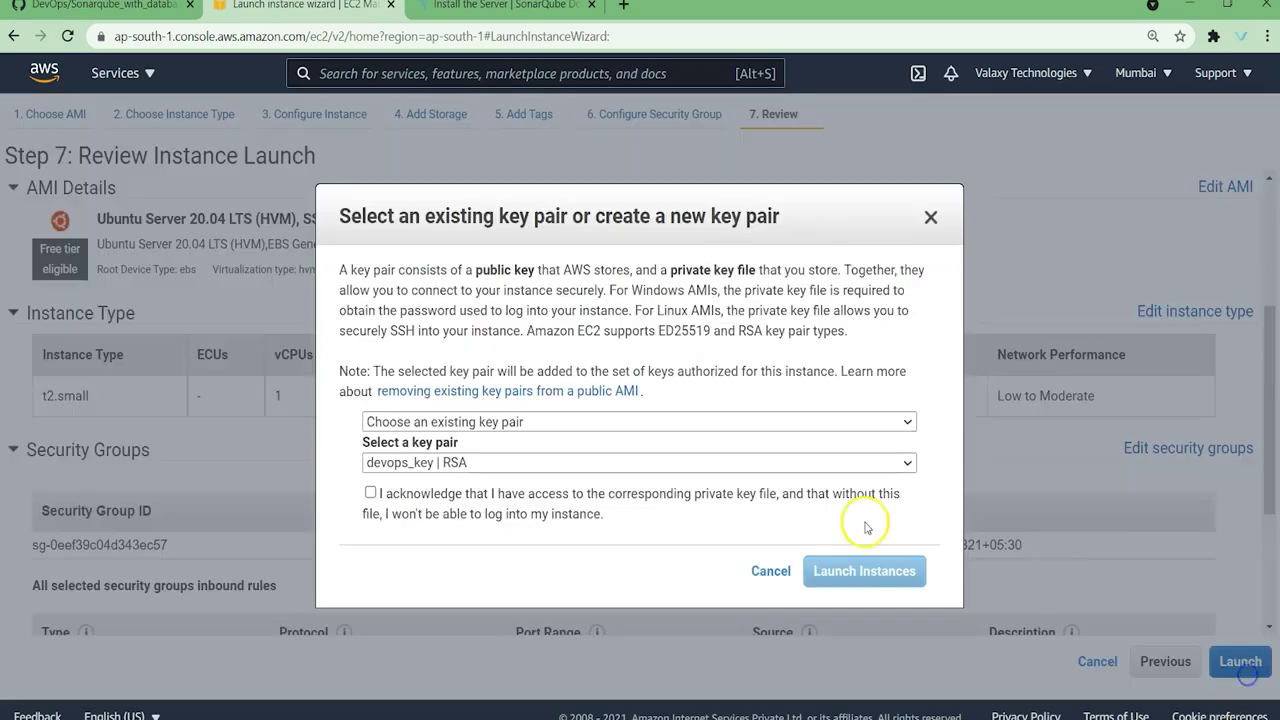
pyautogui.click(443, 493)
pyautogui.click(830, 571)
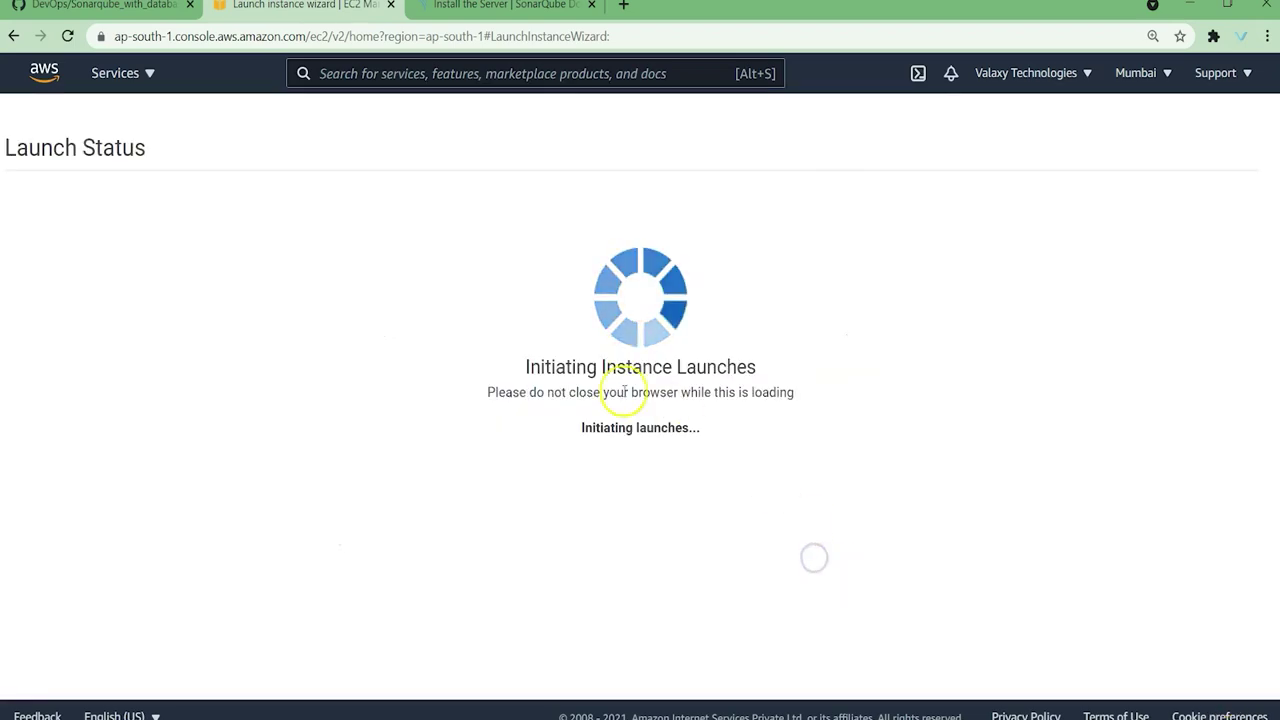
pyautogui.click(122, 8)
# Step: Highlight the troubleshooting tips: port 9000, the sonar user, database credentials and RAM
pyautogui.scroll(-10, 441, 350)
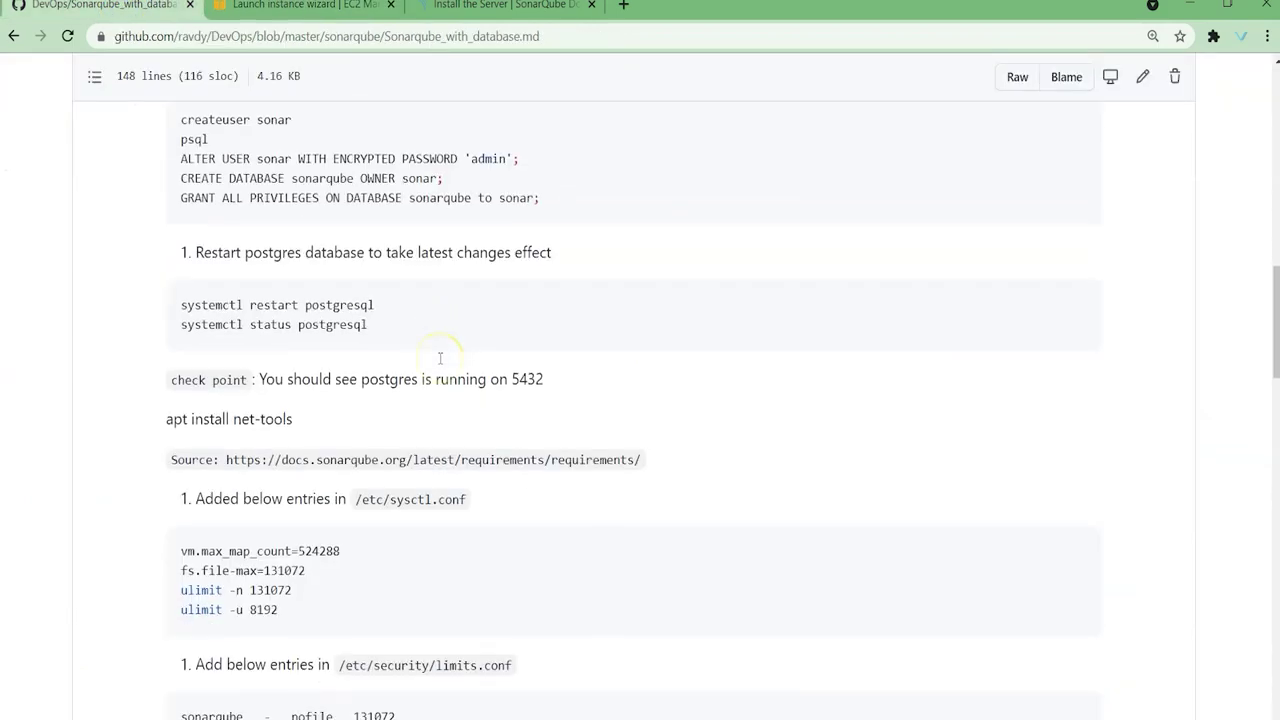
pyautogui.scroll(-15, 440, 358)
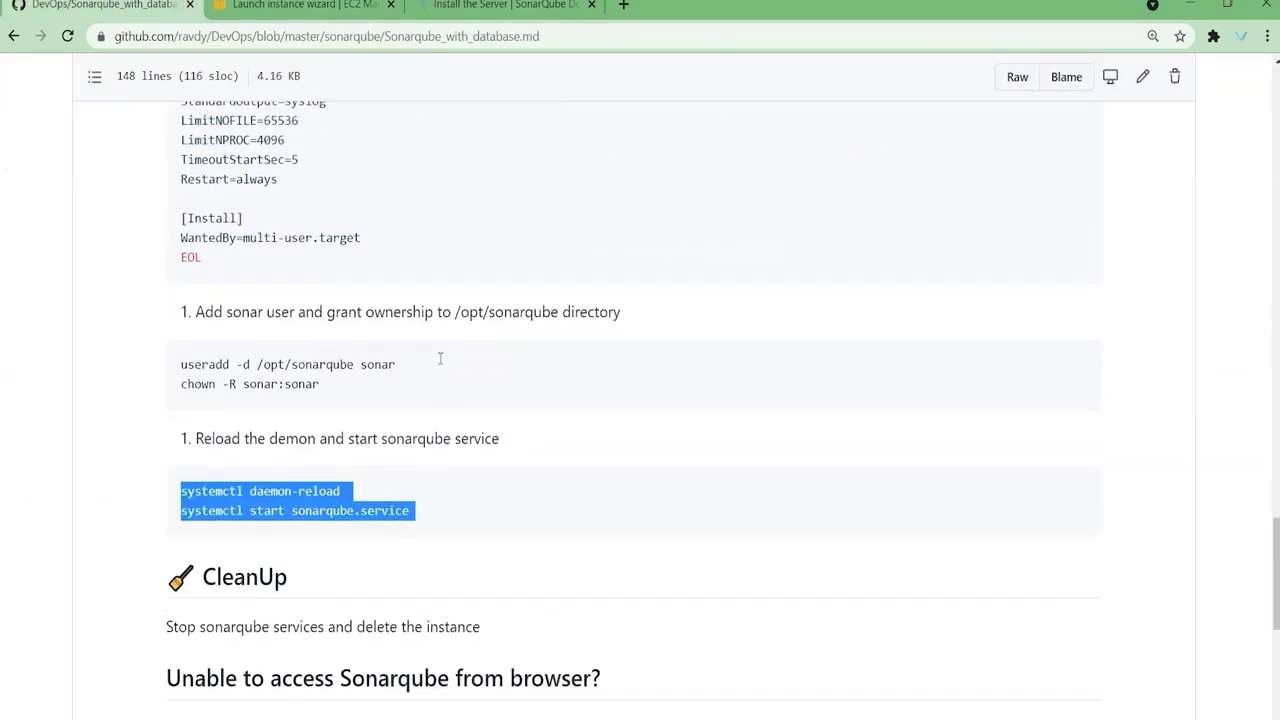
pyautogui.scroll(-2, 440, 358)
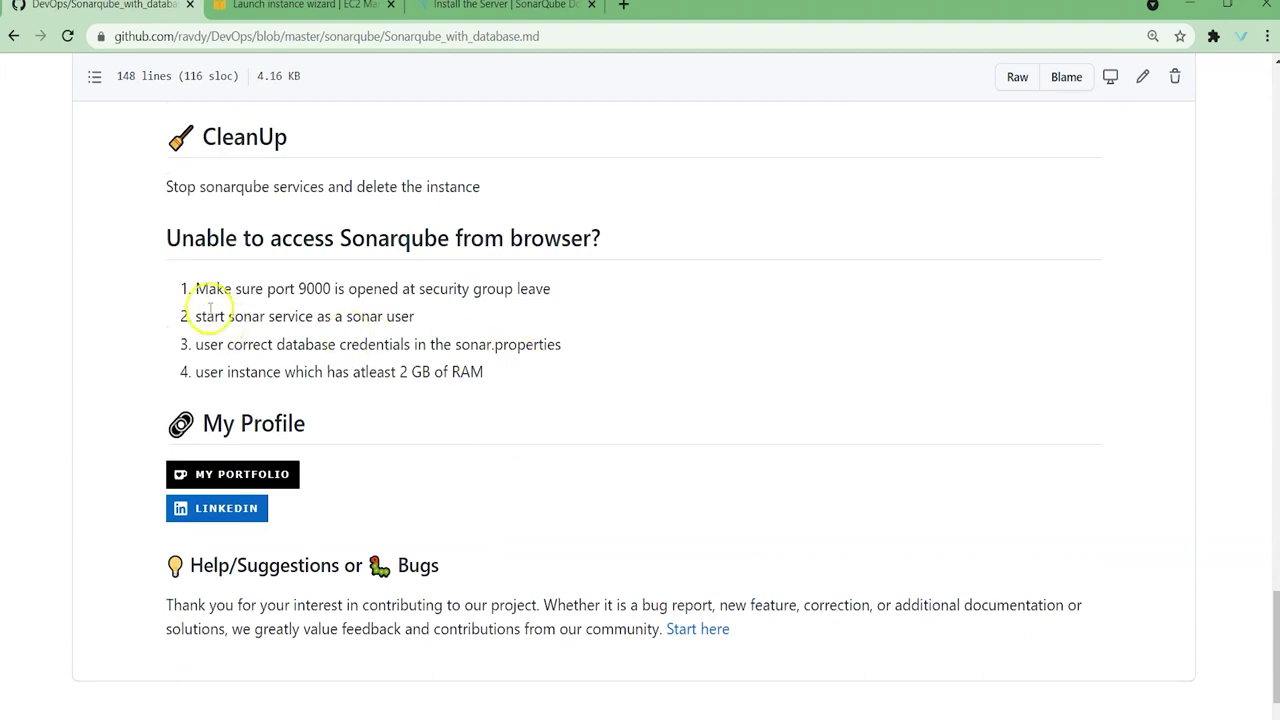
pyautogui.moveTo(194, 288); pyautogui.dragTo(496, 372)
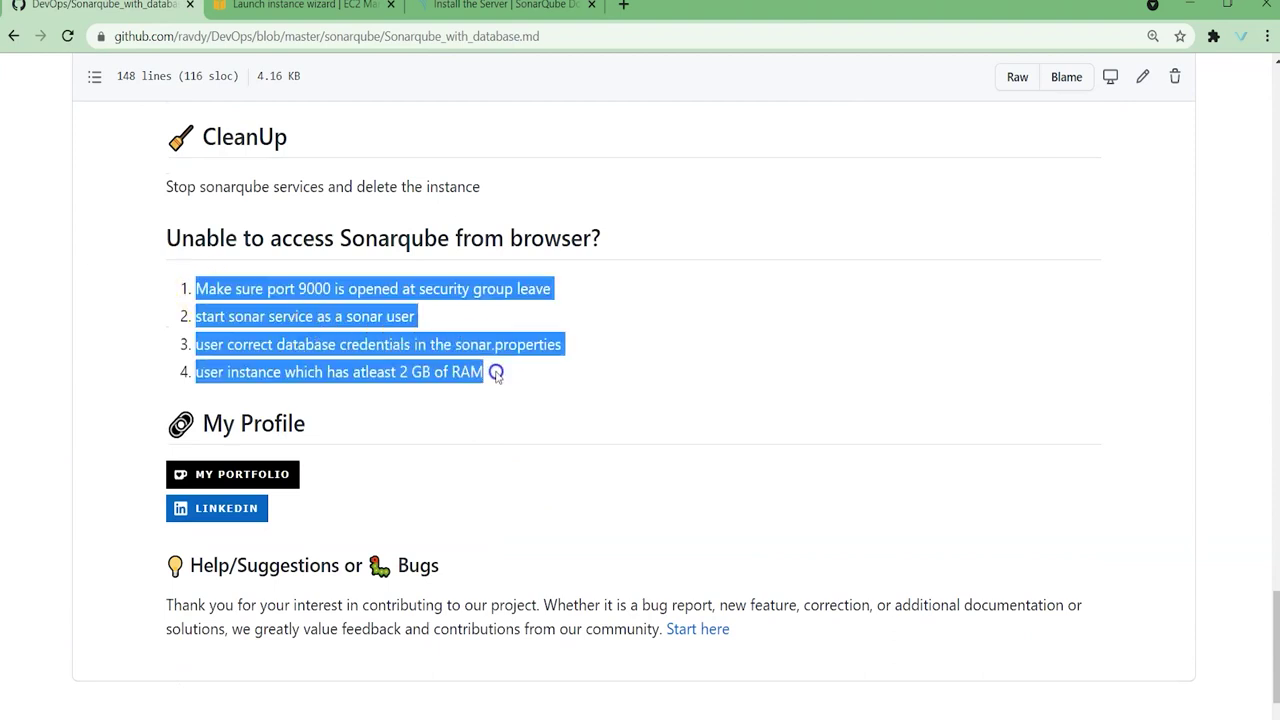
pyautogui.click(251, 289)
pyautogui.doubleClick(312, 289)
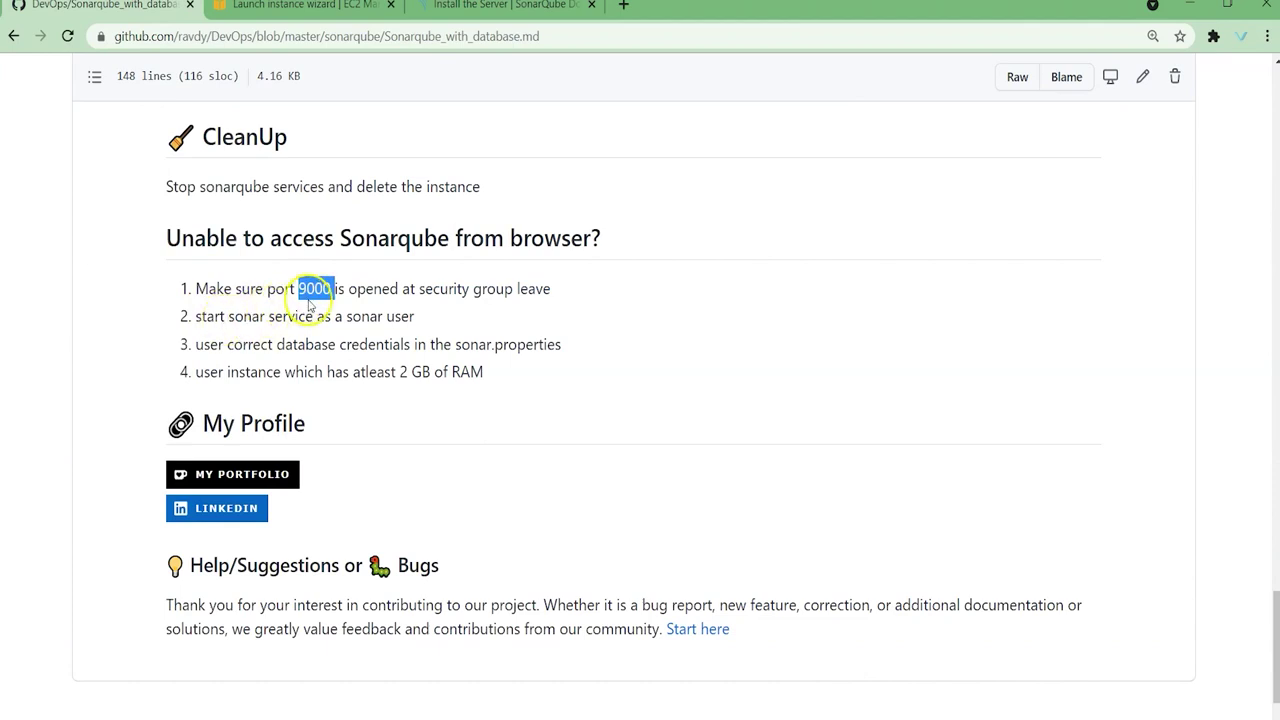
pyautogui.moveTo(201, 318); pyautogui.dragTo(417, 317)
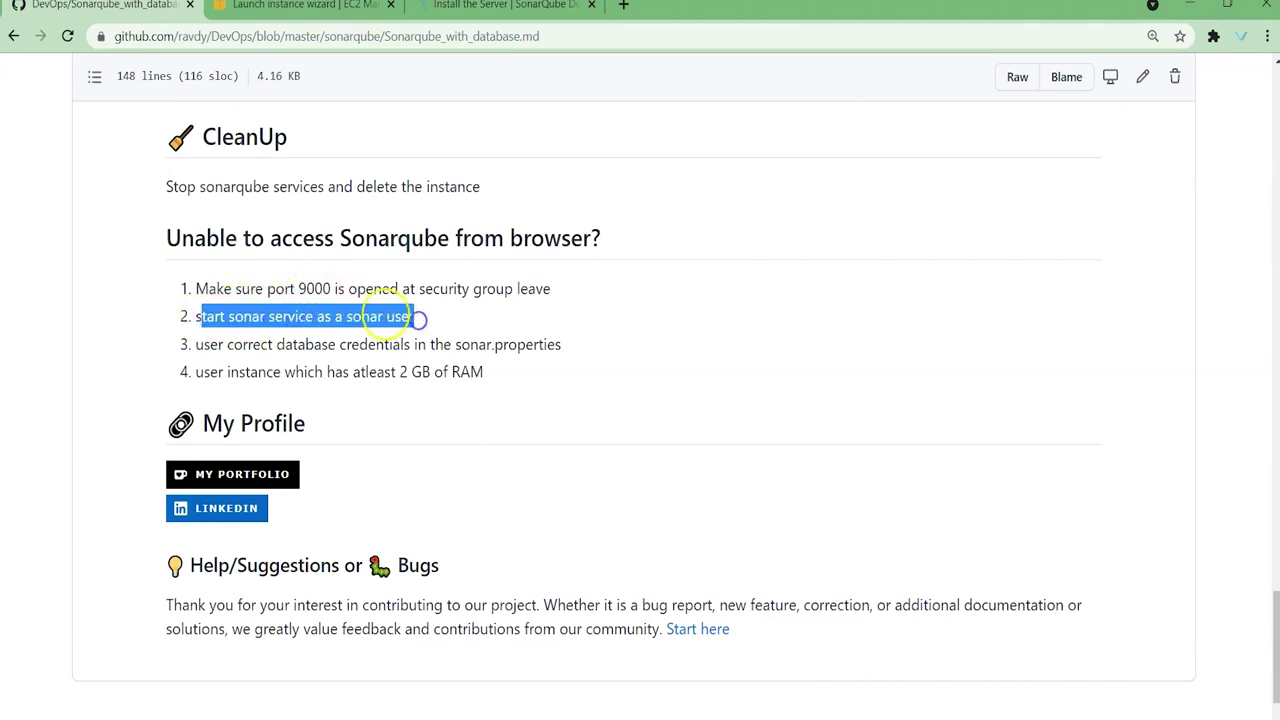
pyautogui.doubleClick(360, 317)
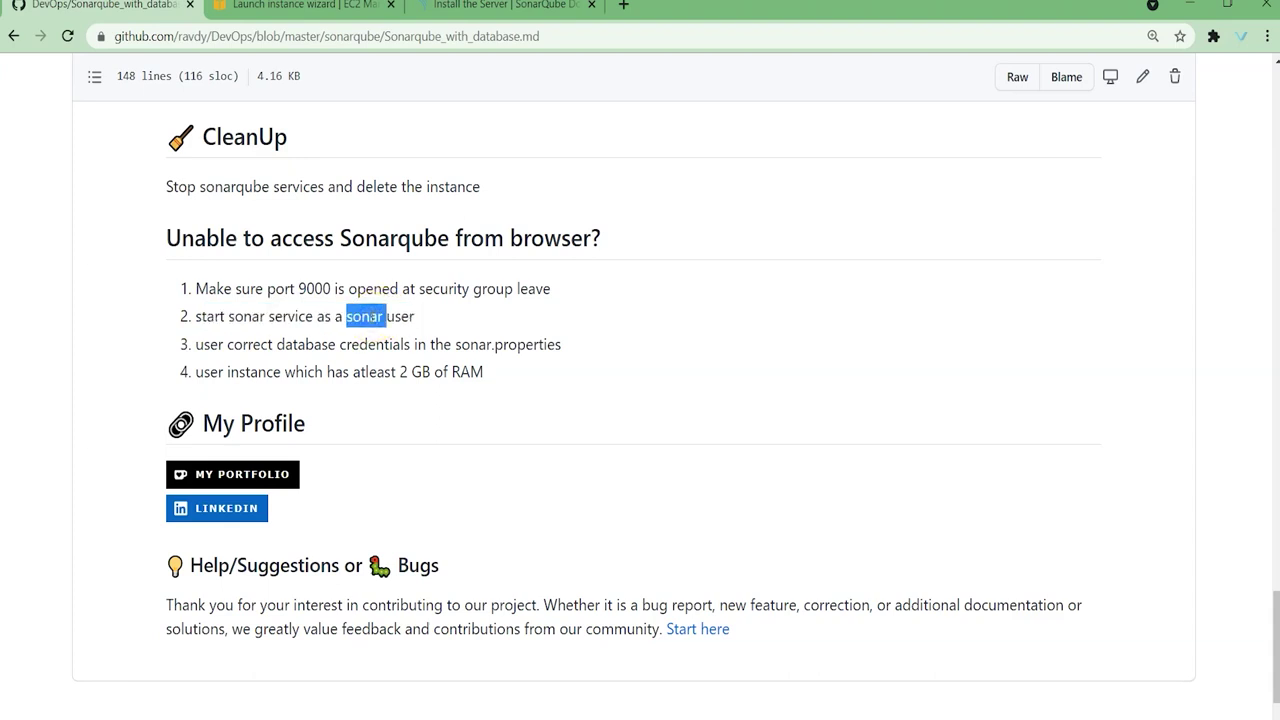
pyautogui.moveTo(195, 345); pyautogui.dragTo(569, 351)
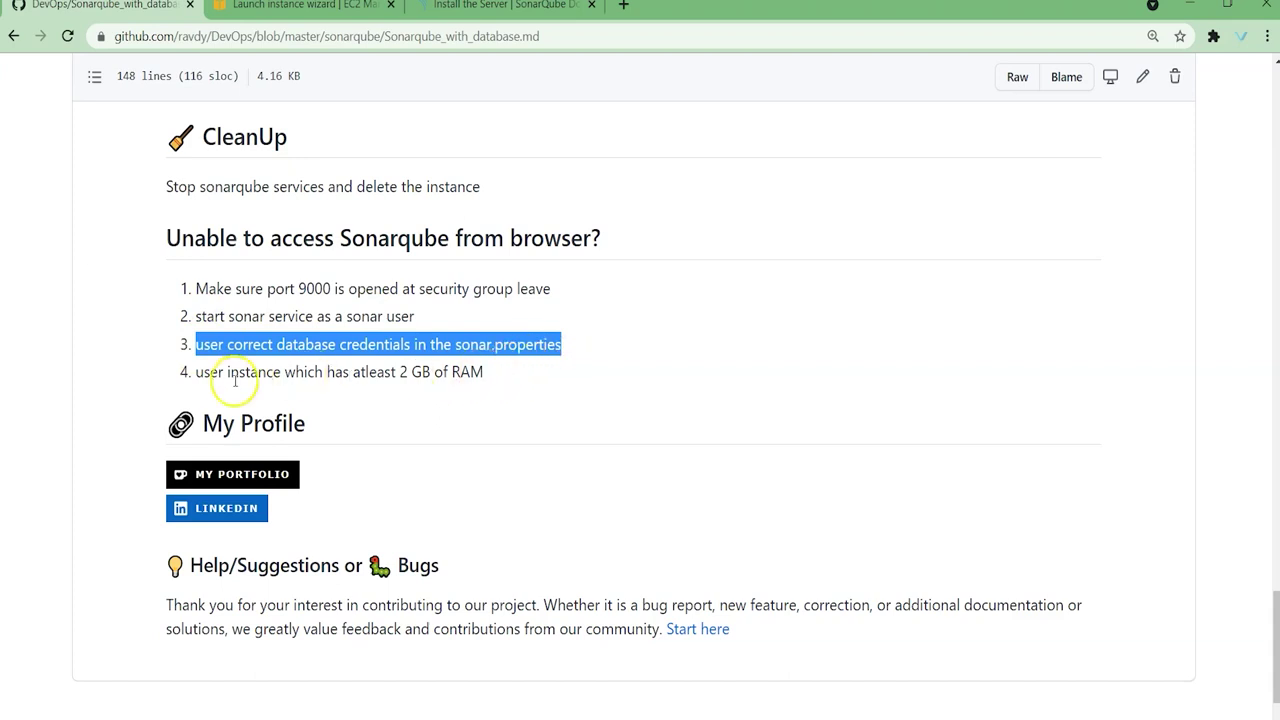
pyautogui.moveTo(196, 372); pyautogui.dragTo(272, 372)
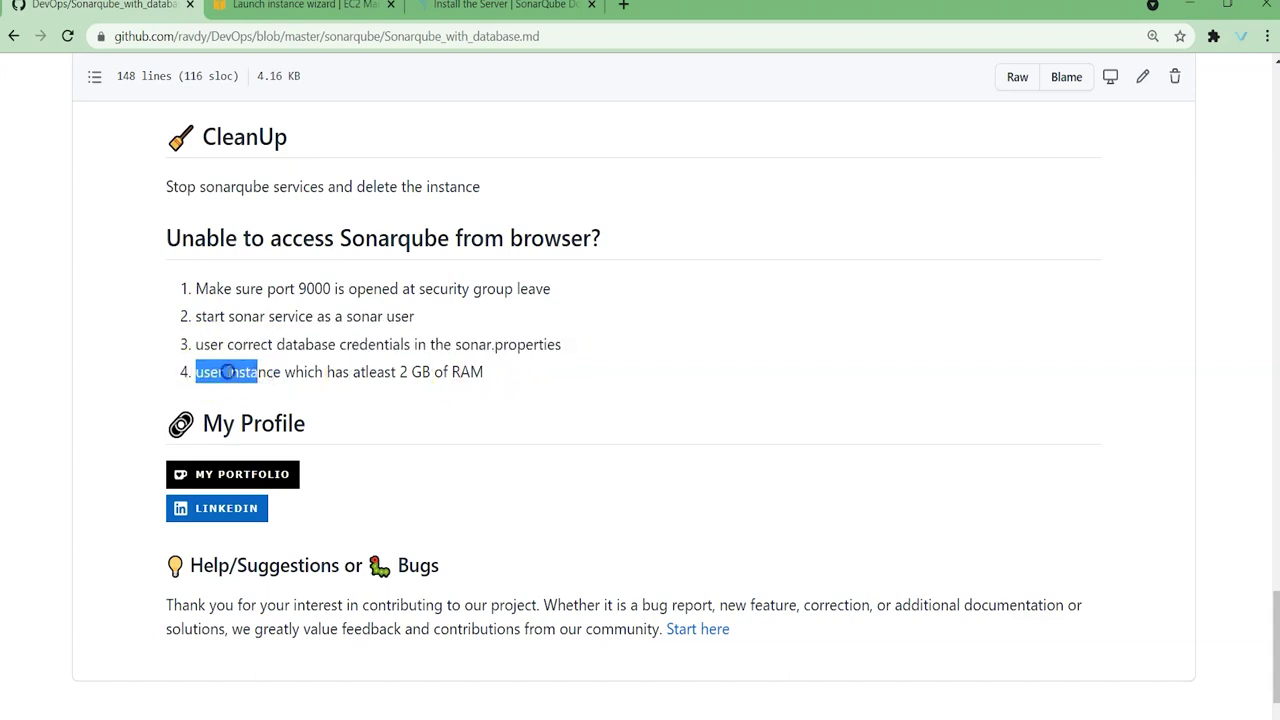
pyautogui.click(228, 372)
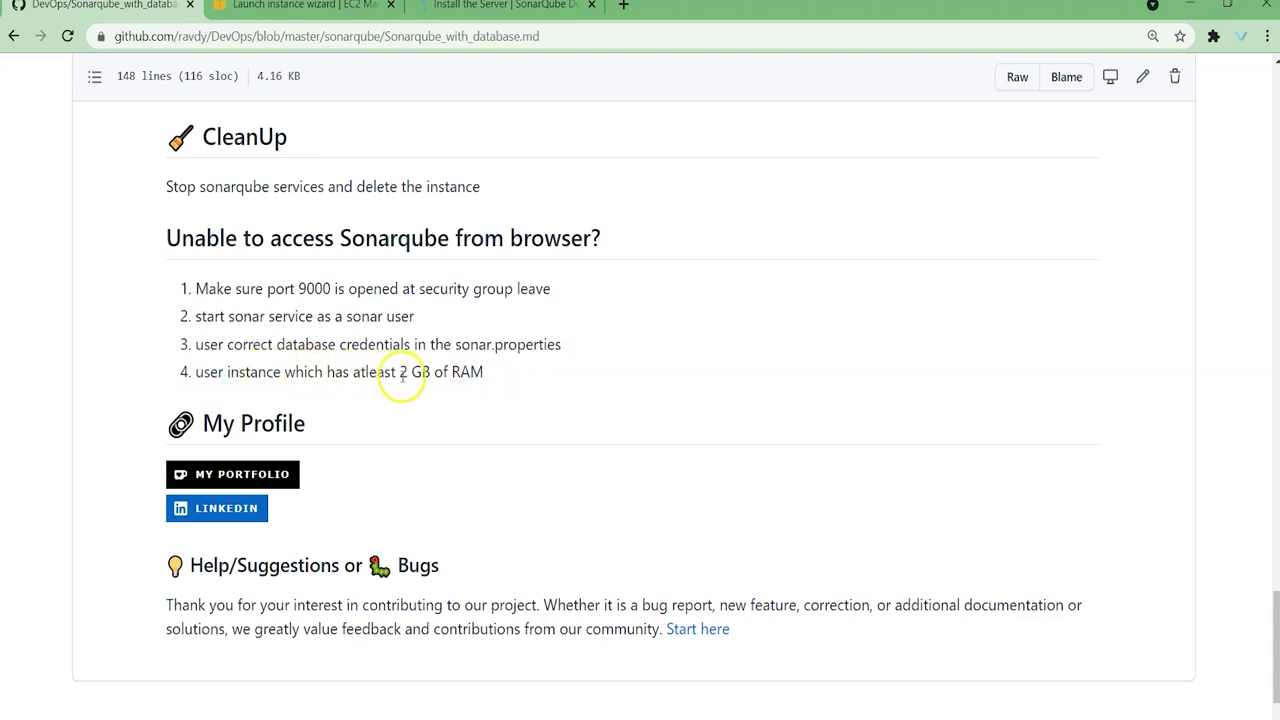
# Step: Open the new SonarQube instance's details and copy its public IPv4 address 65.1.248.2
pyautogui.click(305, 5)
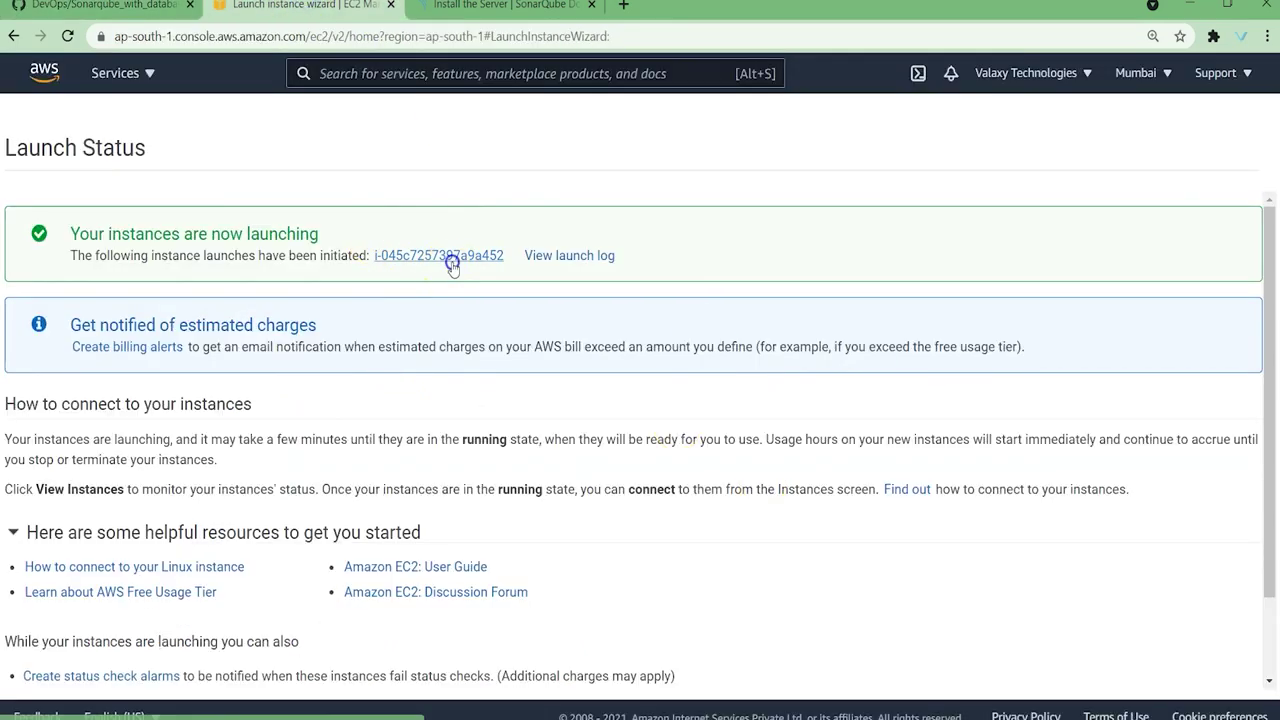
pyautogui.click(450, 260)
pyautogui.click(367, 266)
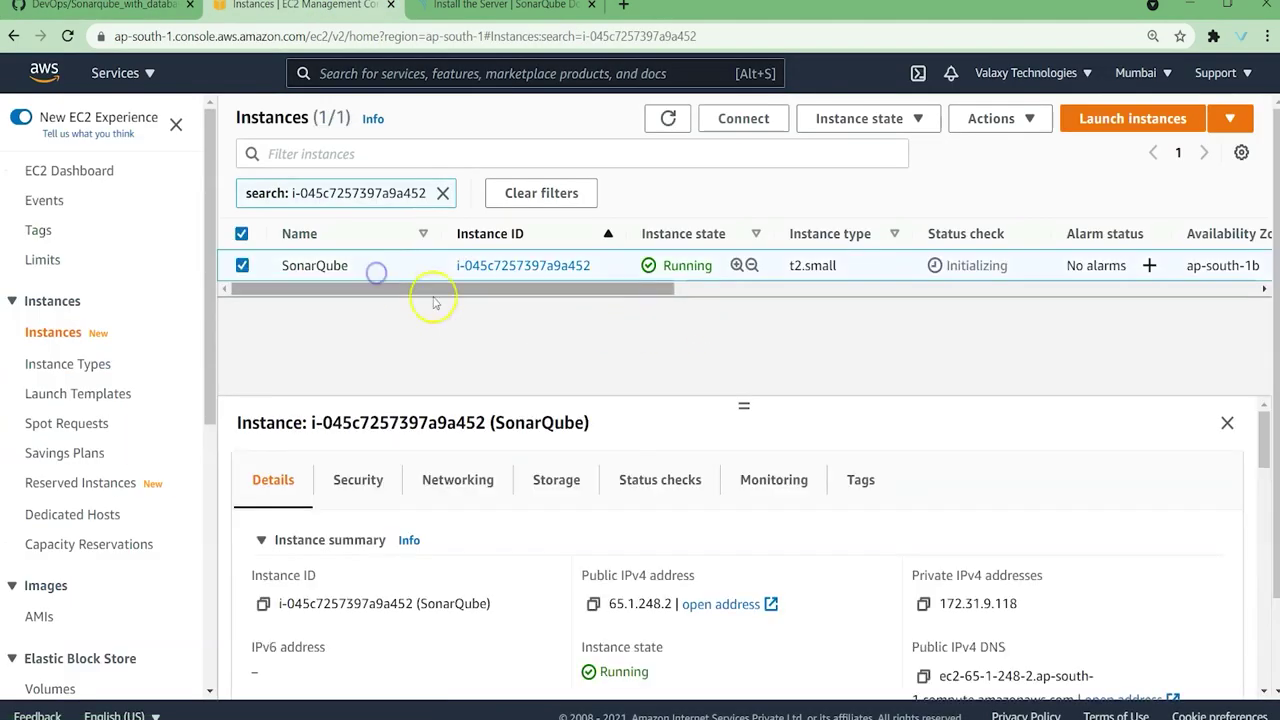
pyautogui.click(593, 604)
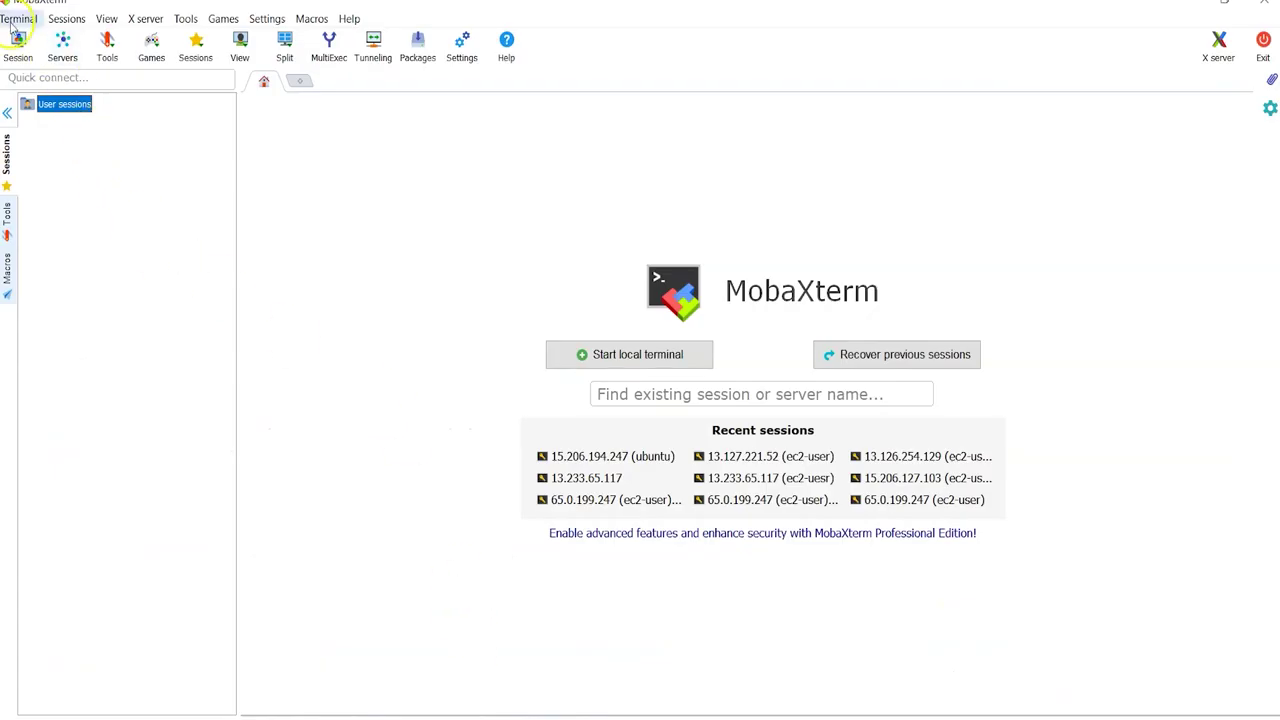
# Step: Create an SSH session to 65.1.248.2 using the devops_key private key and a login username
pyautogui.click(18, 45)
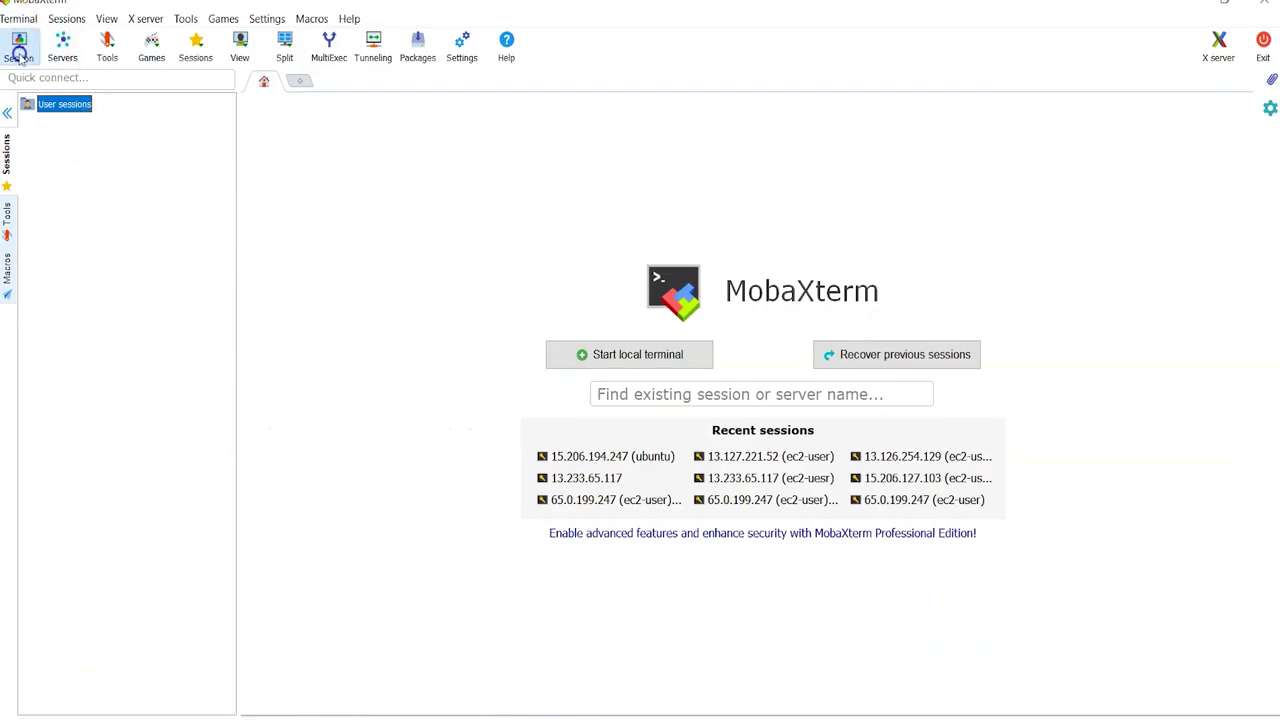
pyautogui.click(336, 193)
pyautogui.hotkey('ctrl', 'v')
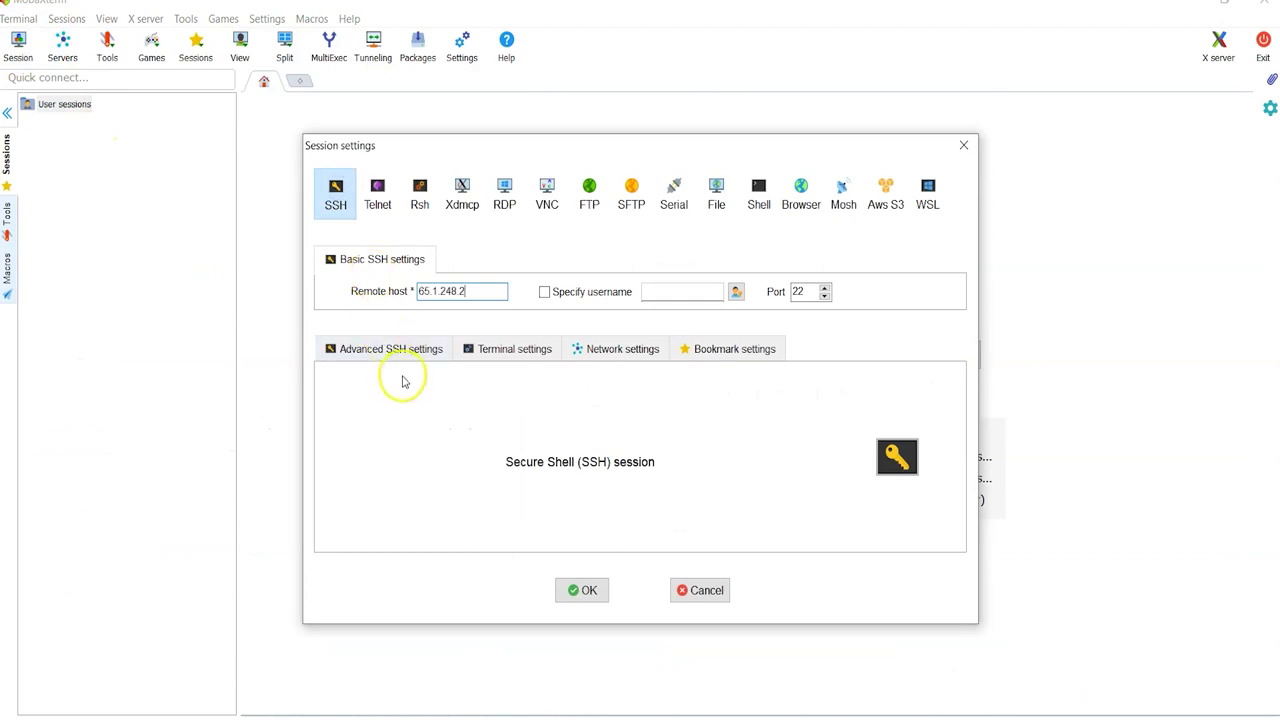
pyautogui.click(387, 350)
pyautogui.click(421, 497)
pyautogui.click(621, 496)
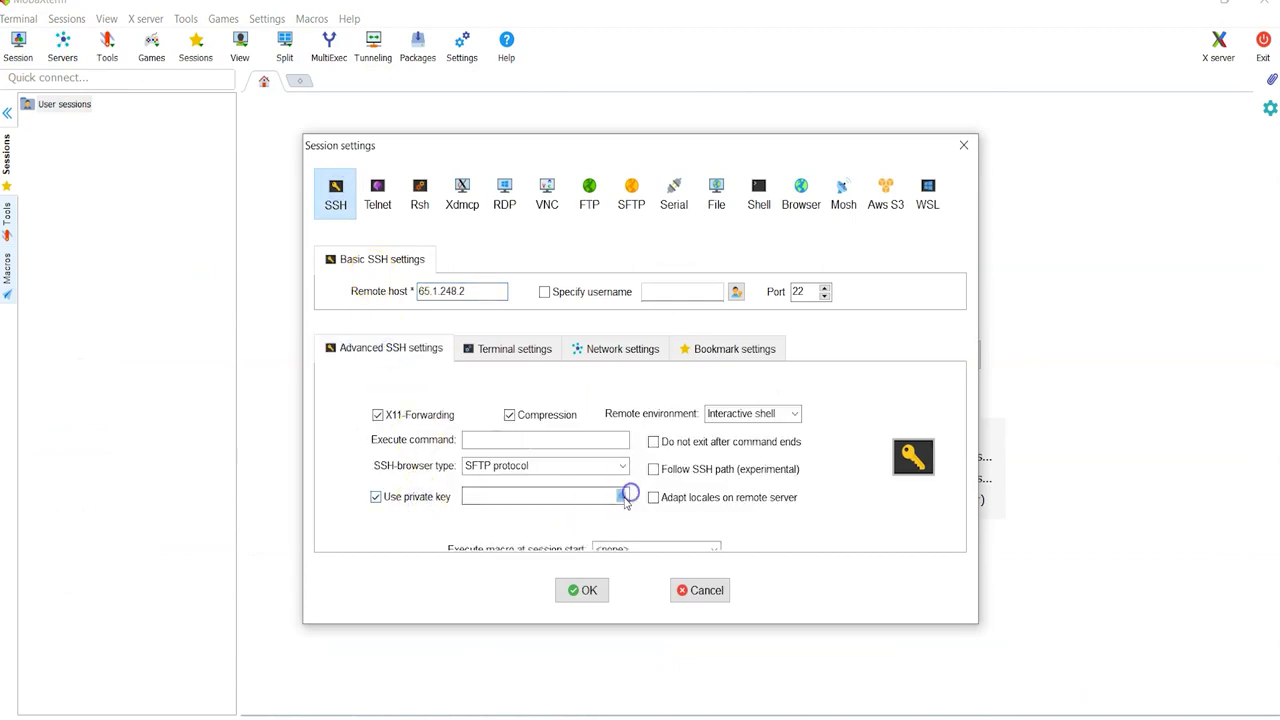
pyautogui.doubleClick(566, 341)
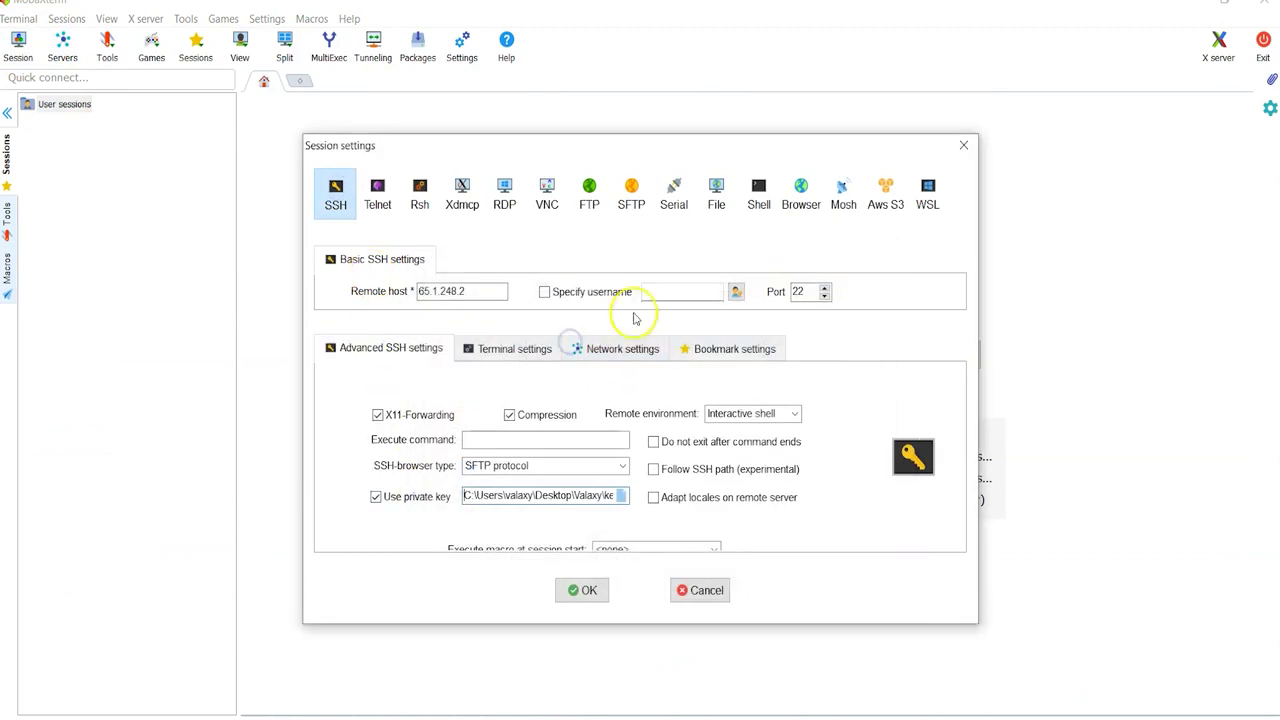
pyautogui.click(597, 293)
pyautogui.write('ubuntu')
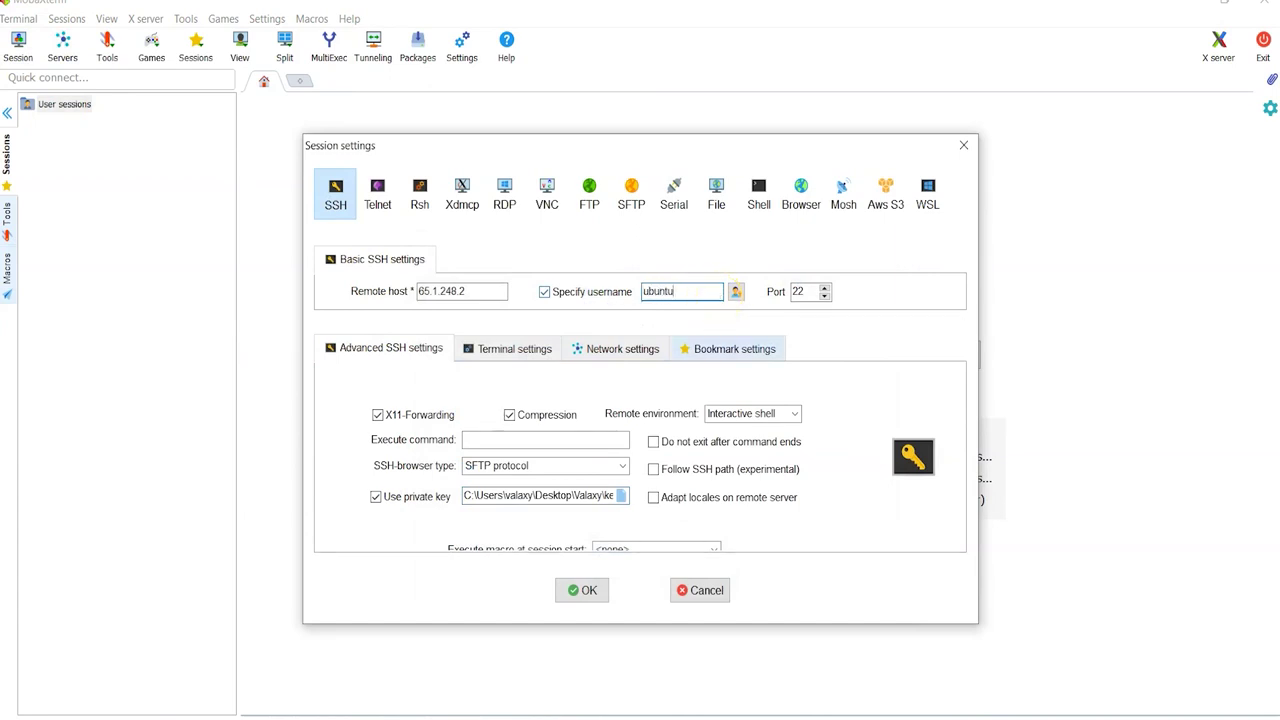
pyautogui.click(583, 590)
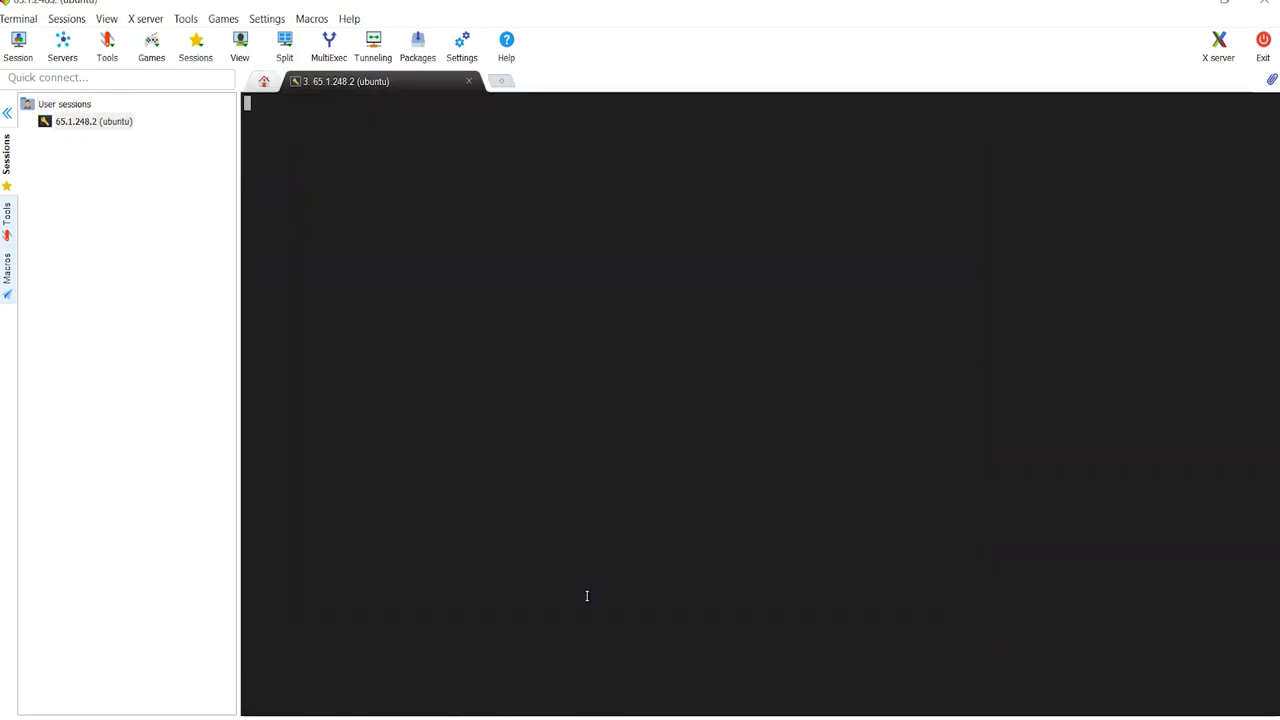
# Step: Clear the terminal and switch to a root shell with sudo su -
pyautogui.click(7, 114)
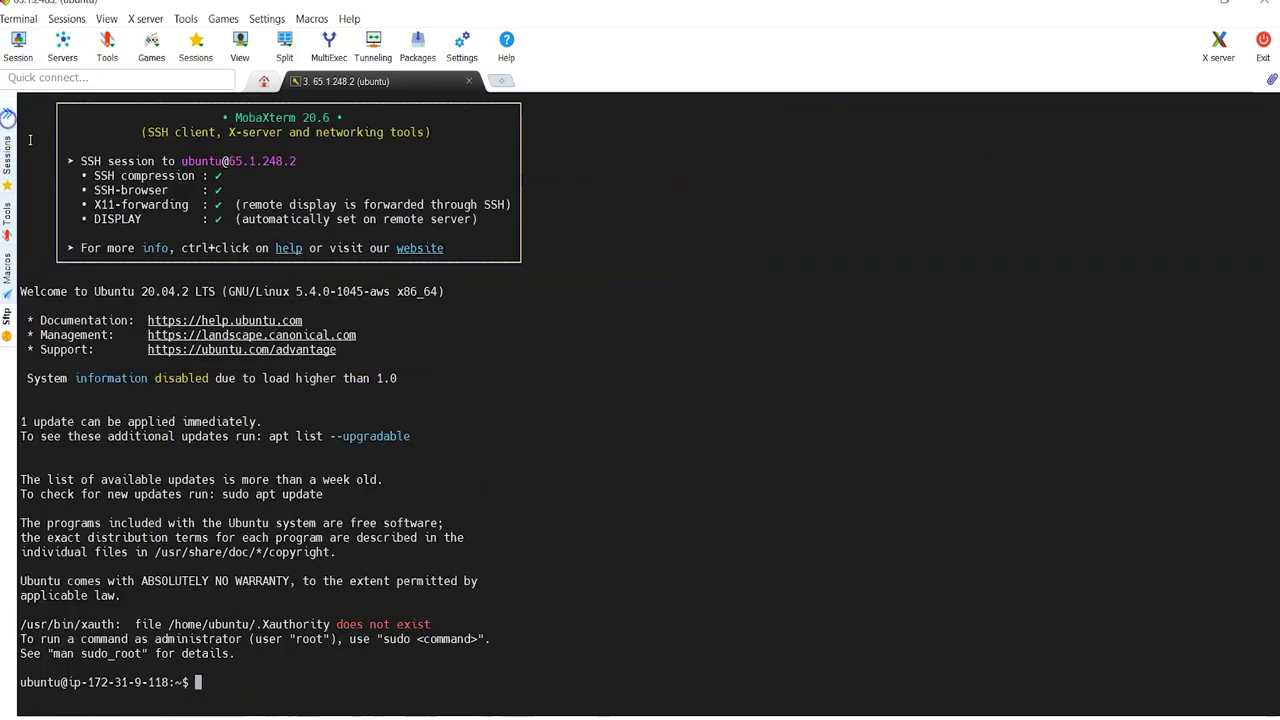
pyautogui.scroll(2, 582, 519)
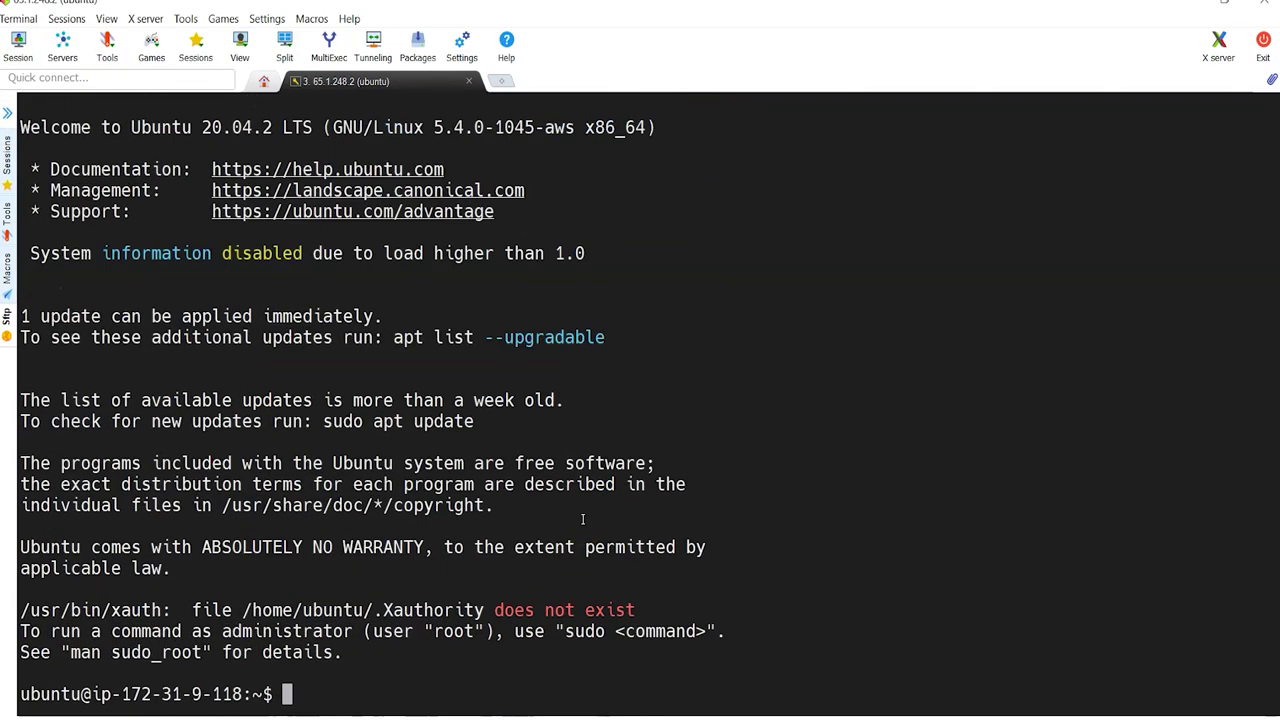
pyautogui.write('ear')
pyautogui.press('Return')
pyautogui.press('Return')
pyautogui.write('sudo s')
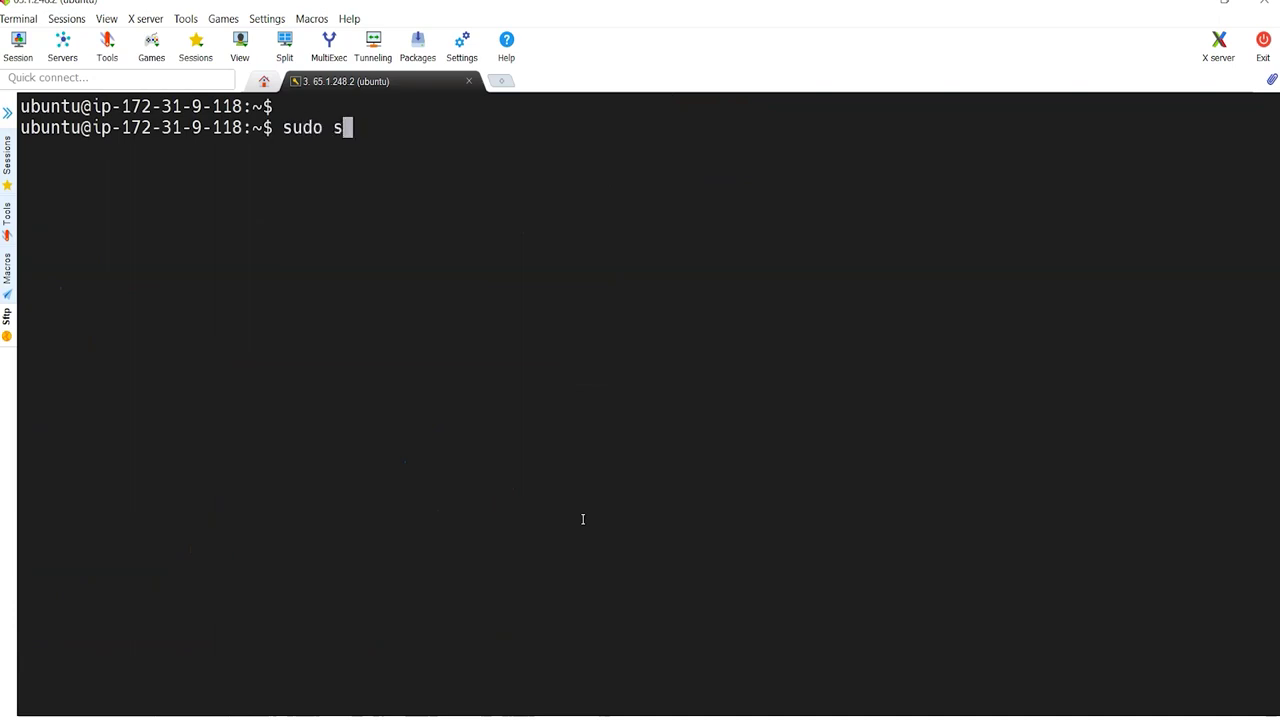
pyautogui.write('u -')
pyautogui.press('Return')
pyautogui.click(555, 500)
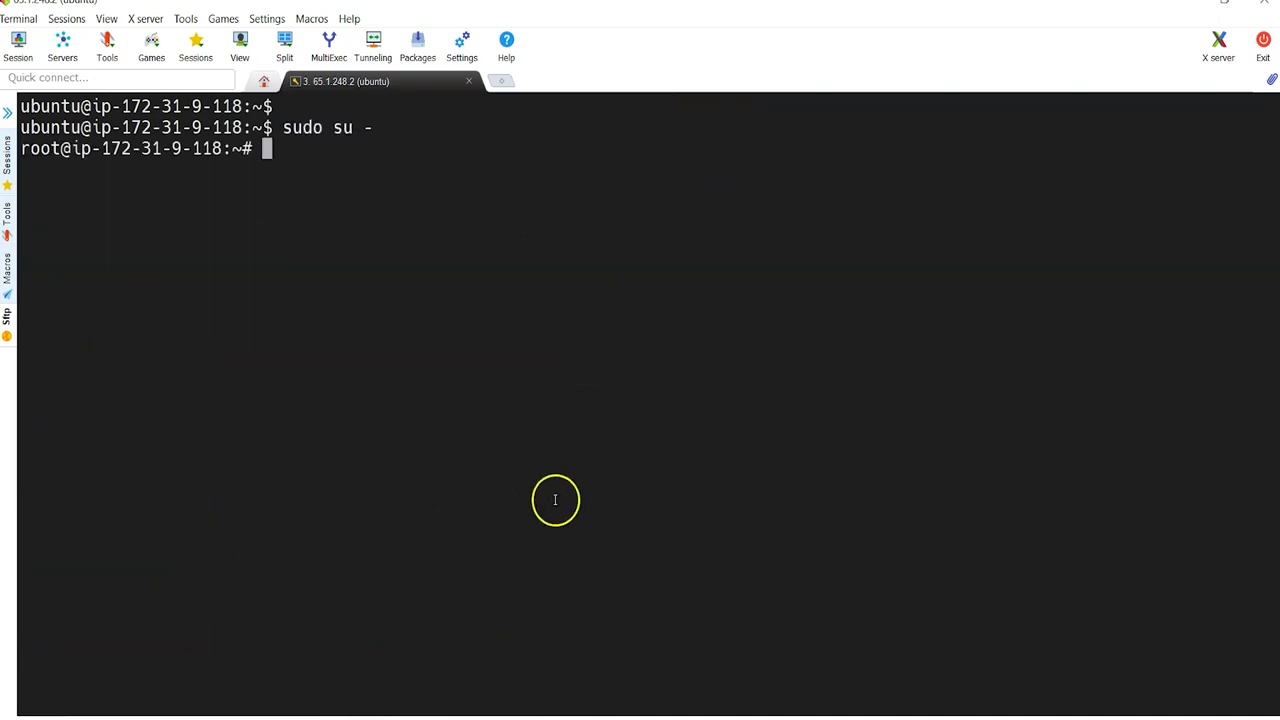
# Step: Back in the README, select the apt-get update command under Prerequisites
pyautogui.click(620, 690)
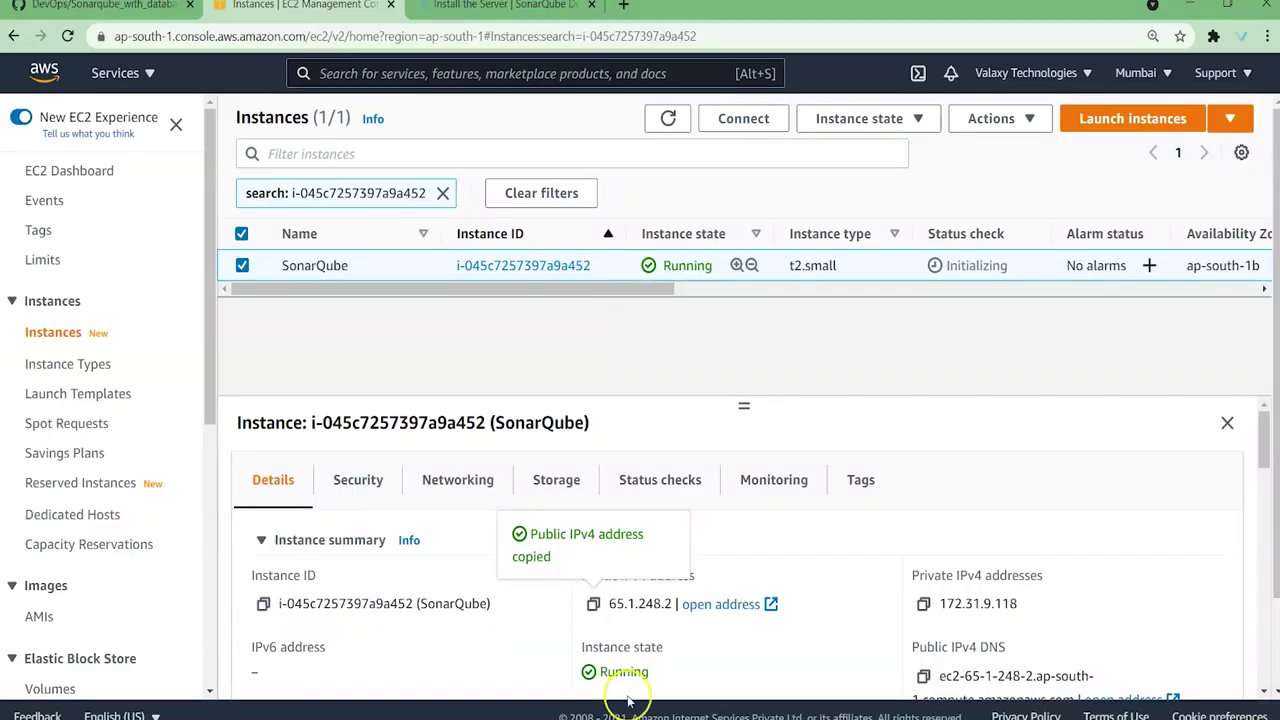
pyautogui.hotkey('ctrl', '1')
pyautogui.scroll(15, 243, 294)
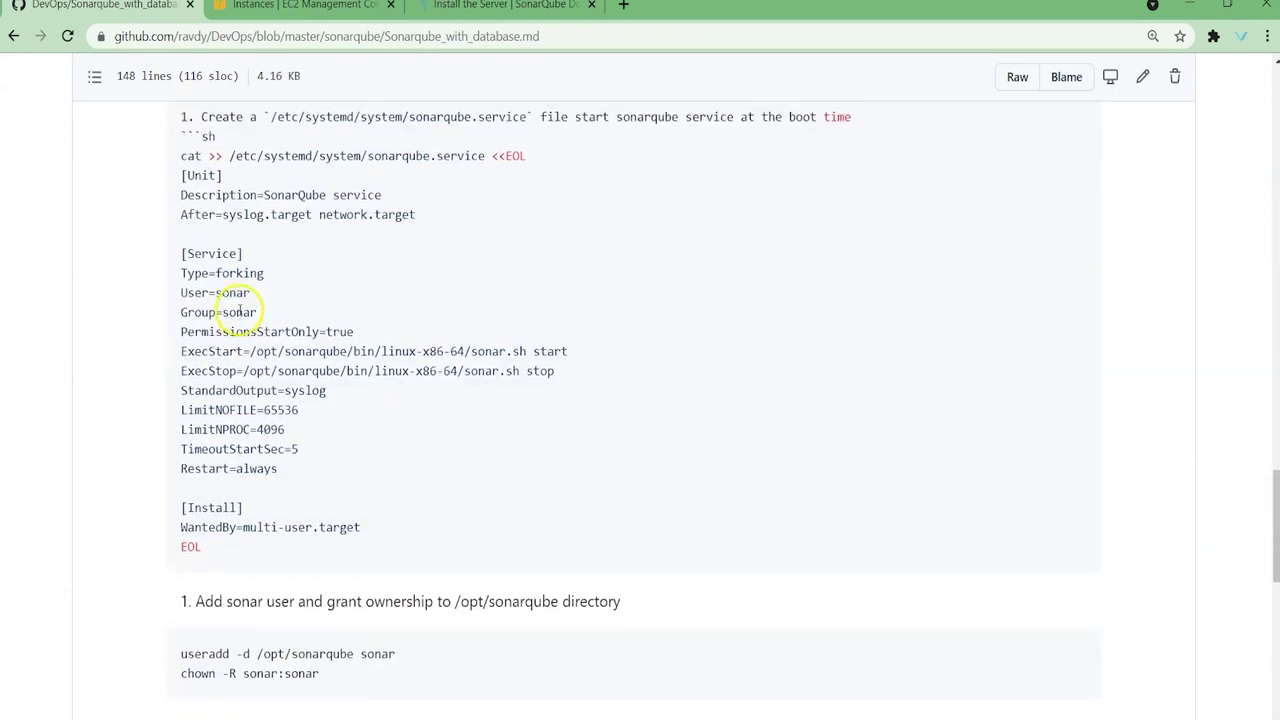
pyautogui.scroll(10, 240, 310)
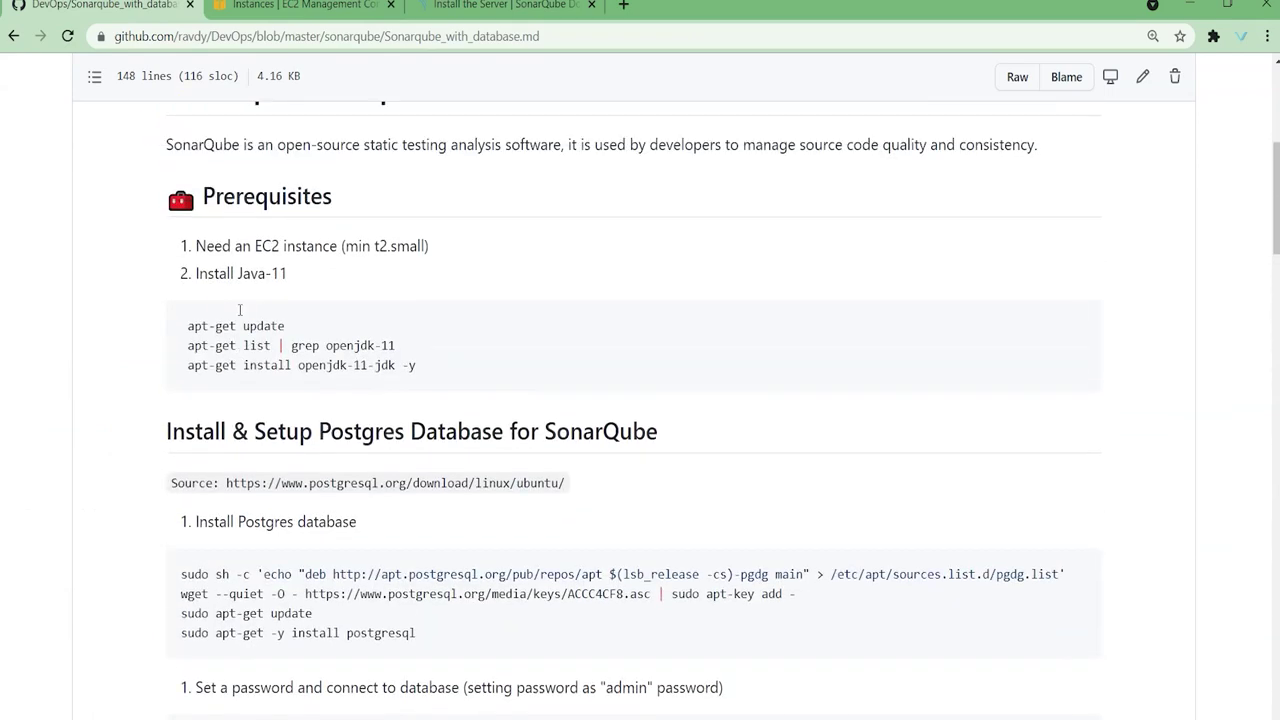
pyautogui.moveTo(184, 326); pyautogui.dragTo(306, 325)
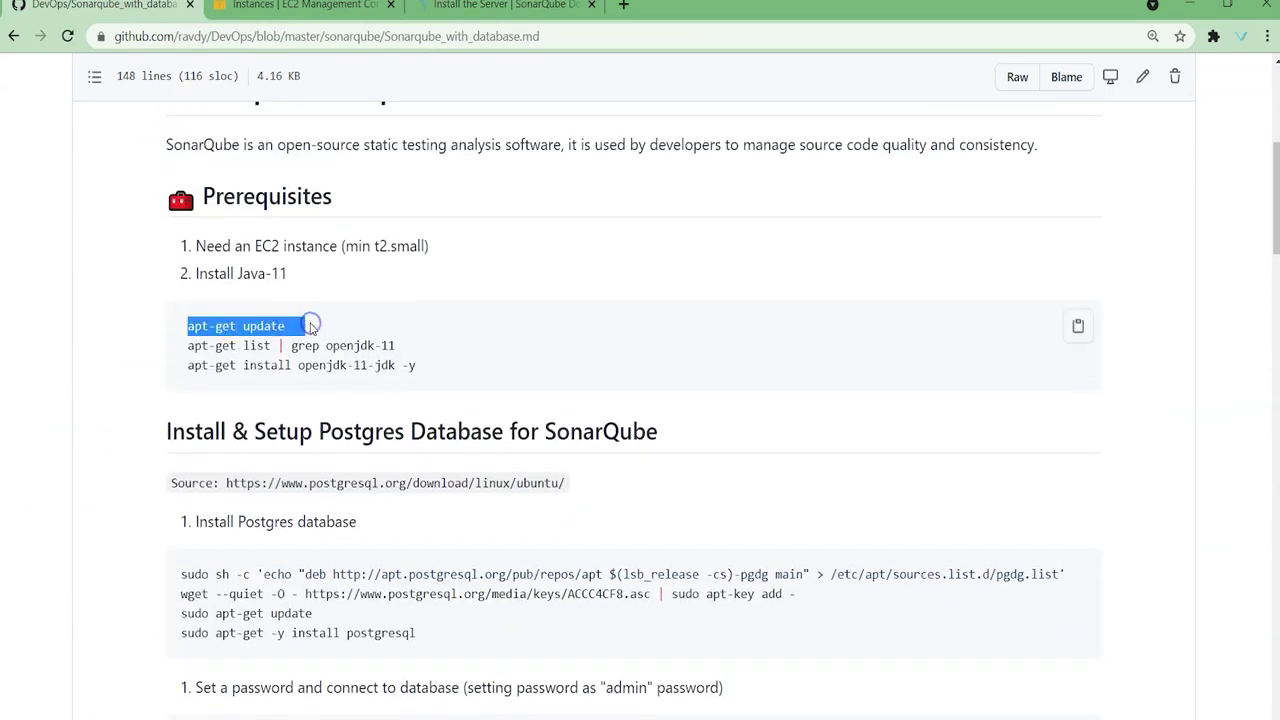
# Step: Run apt-get update and search the package list for openjdk-11 packages
pyautogui.hotkey('alt', 'Tab')
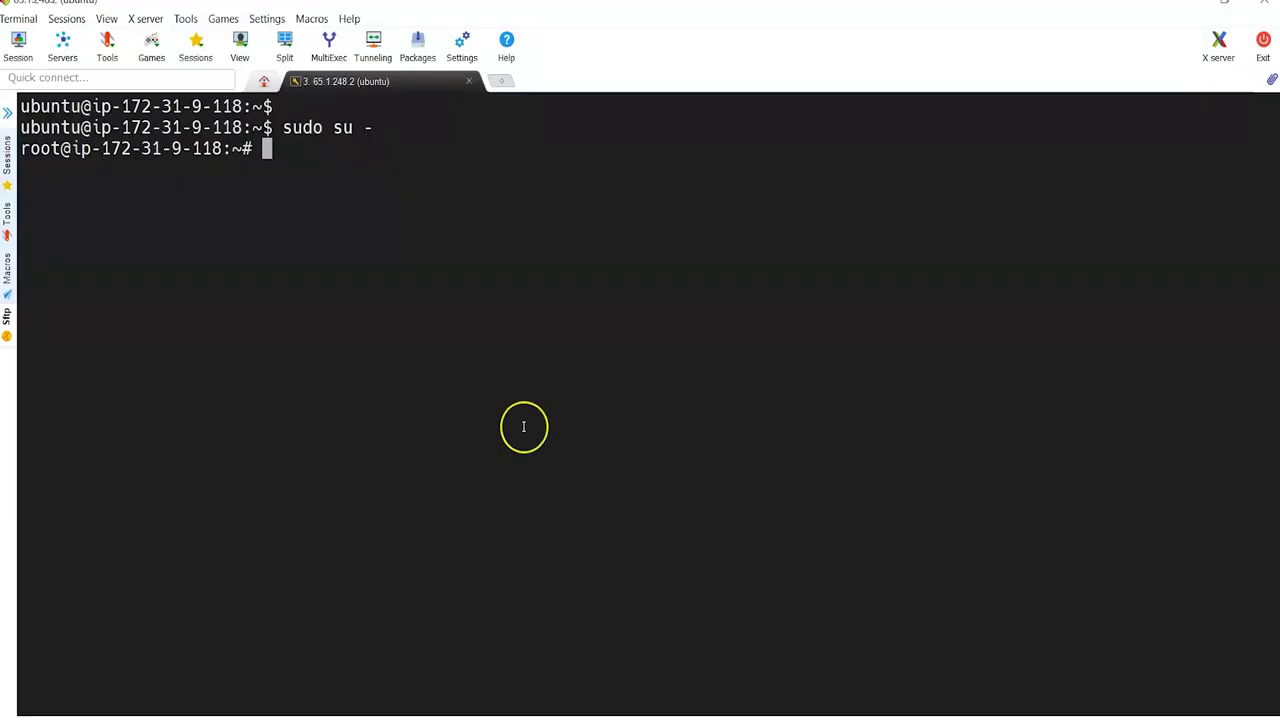
pyautogui.rightClick(523, 427)
pyautogui.press('Return')
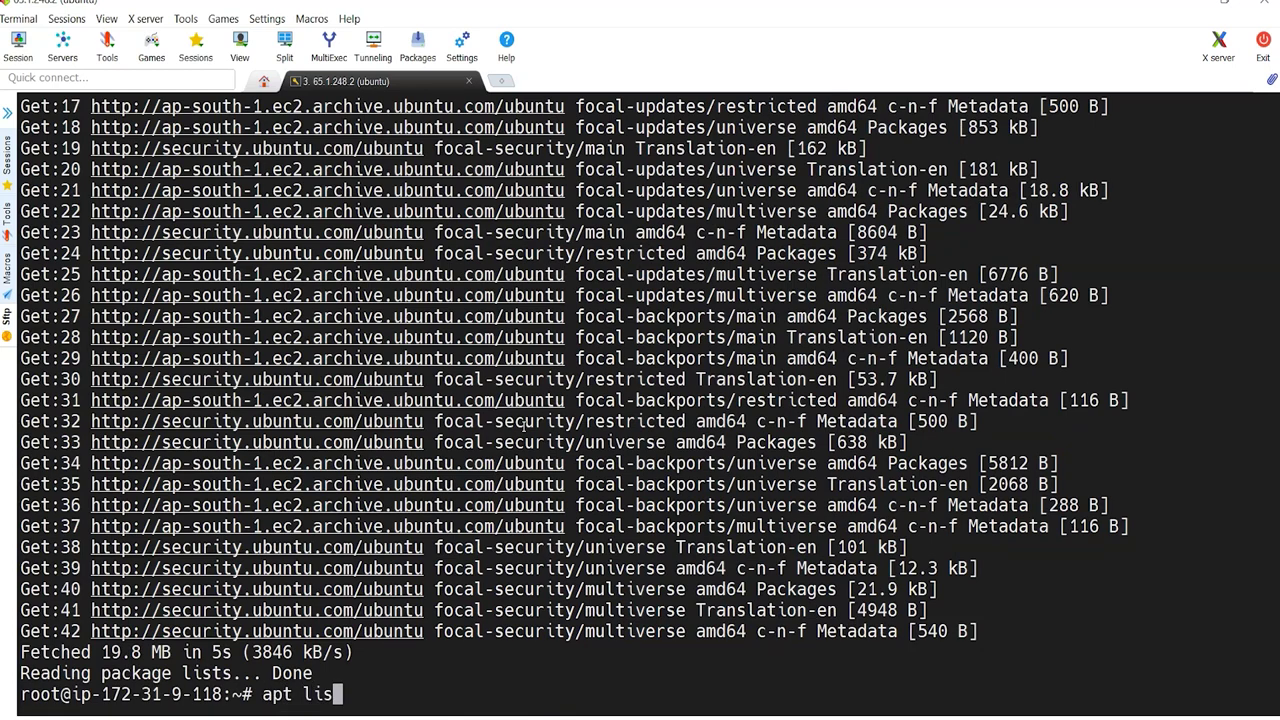
pyautogui.press('Return')
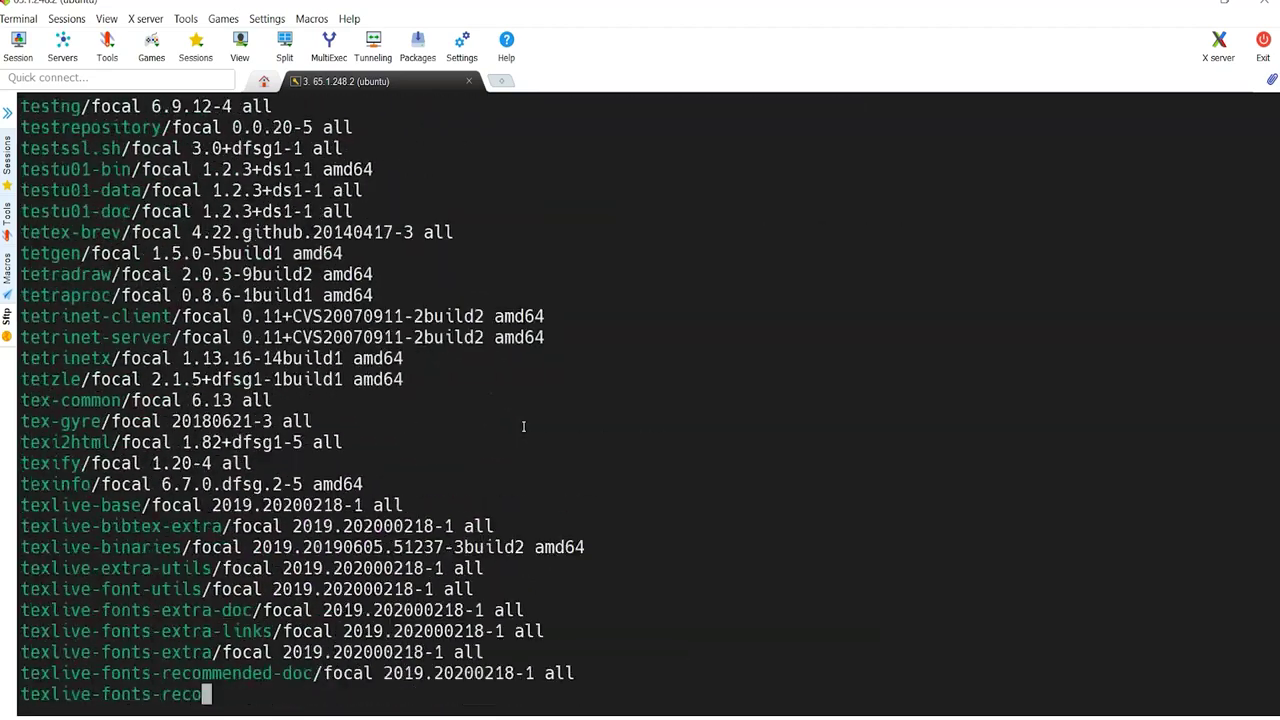
pyautogui.press('Up')
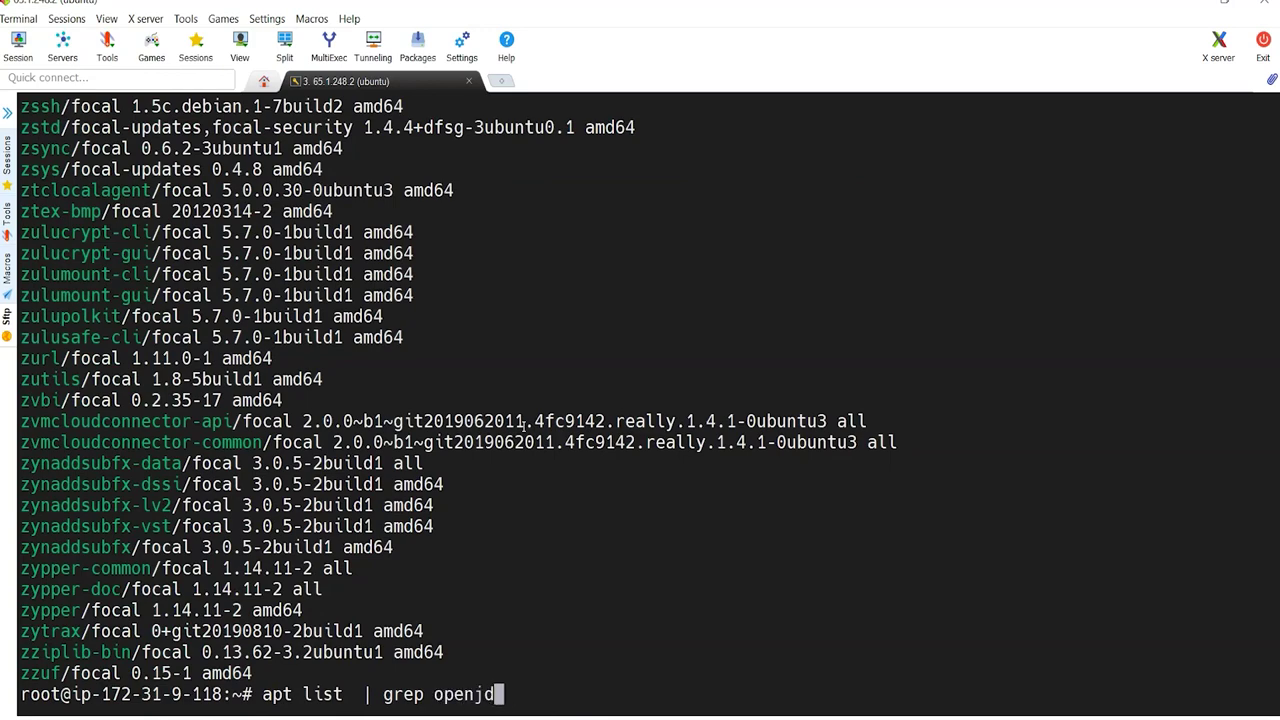
pyautogui.write('1')
pyautogui.press('Return')
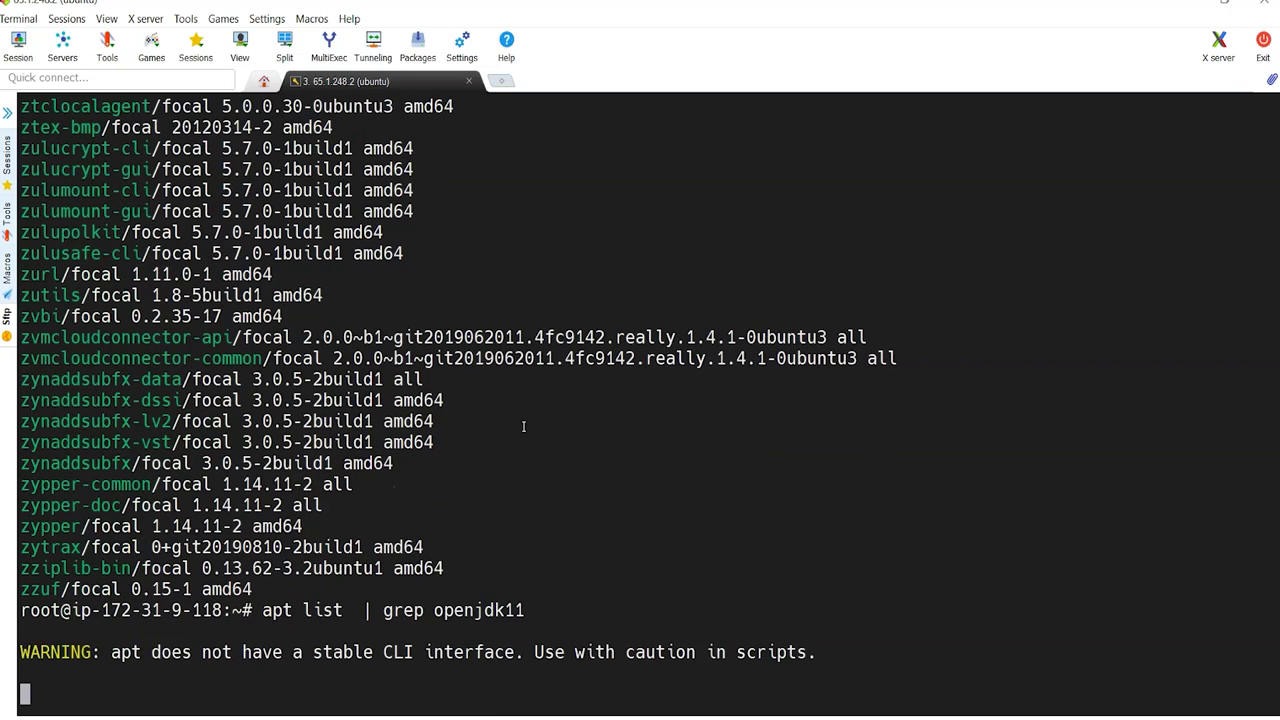
pyautogui.press('Up')
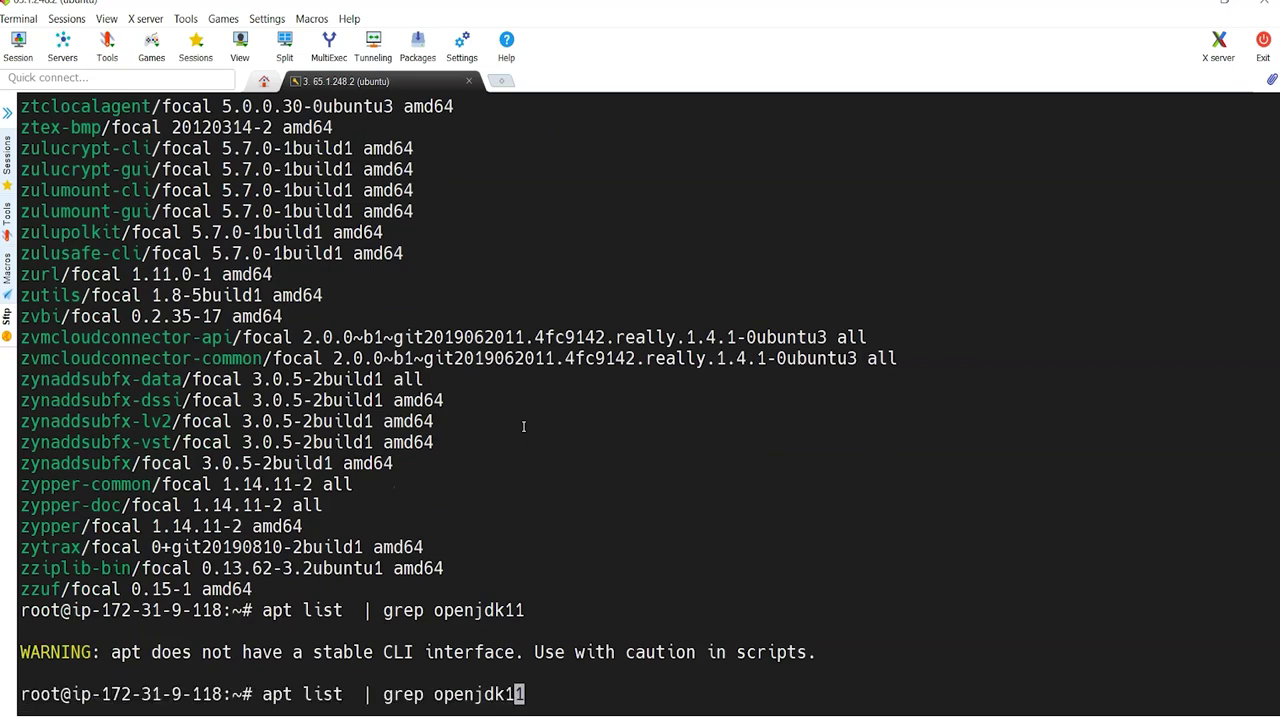
pyautogui.press('Return')
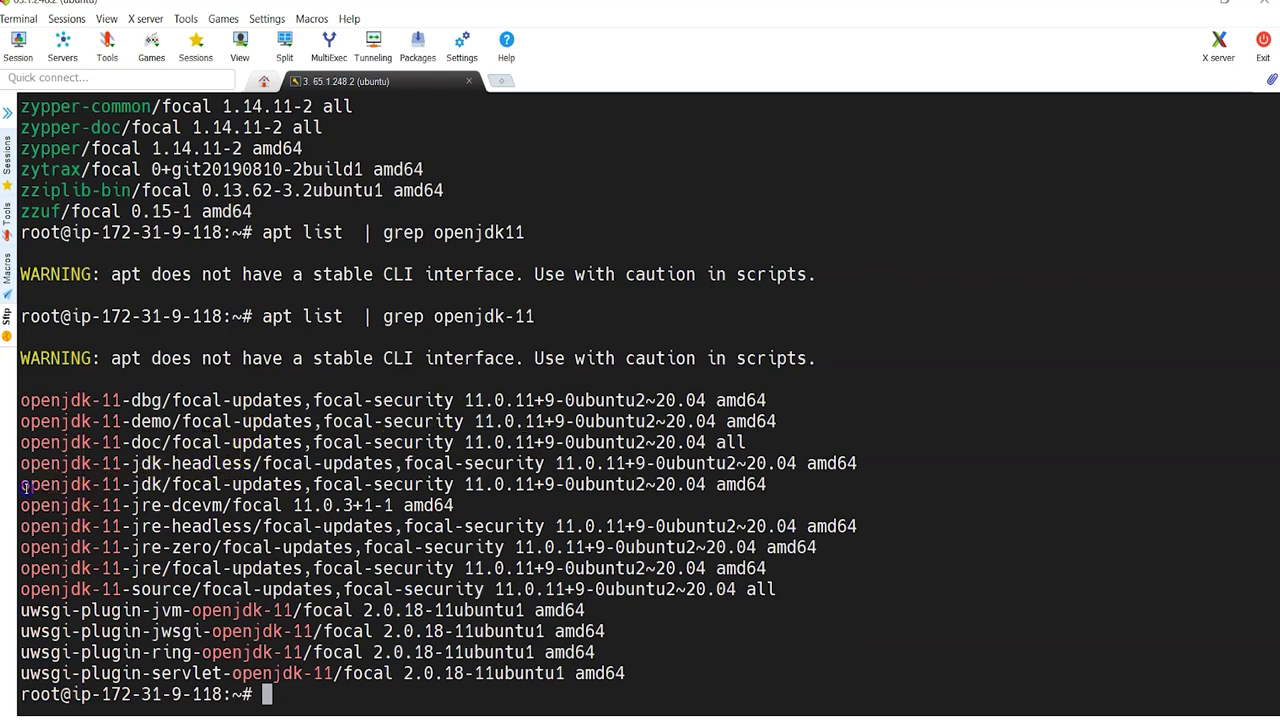
# Step: Install openjdk-11-jdk with apt install, confirming with y
pyautogui.moveTo(22, 485); pyautogui.dragTo(127, 485)
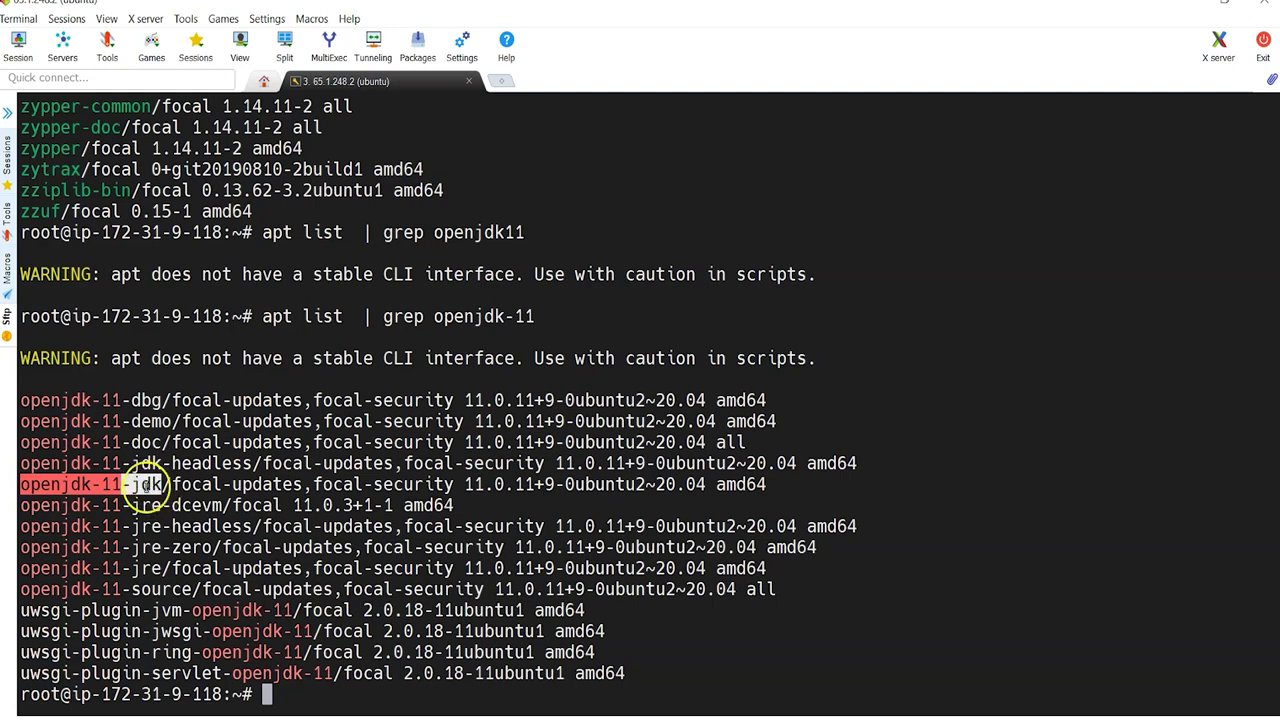
pyautogui.click(147, 484)
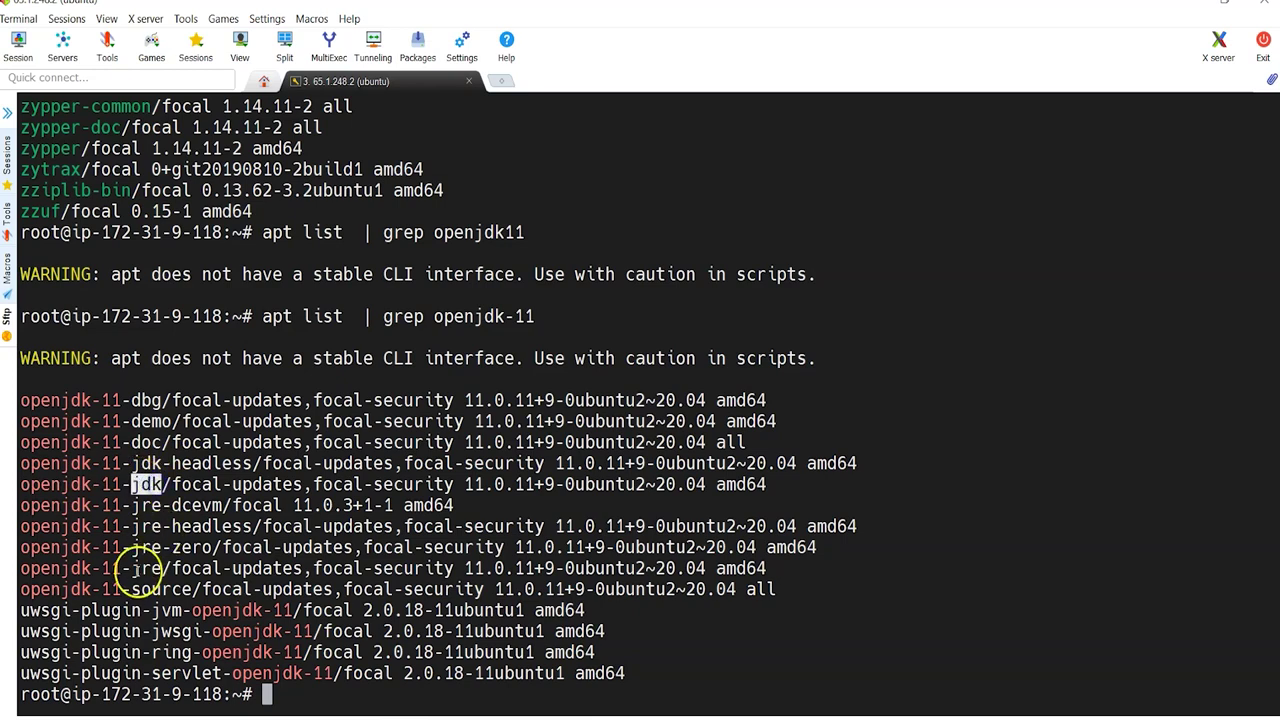
pyautogui.moveTo(22, 484); pyautogui.dragTo(143, 484)
pyautogui.write('apt')
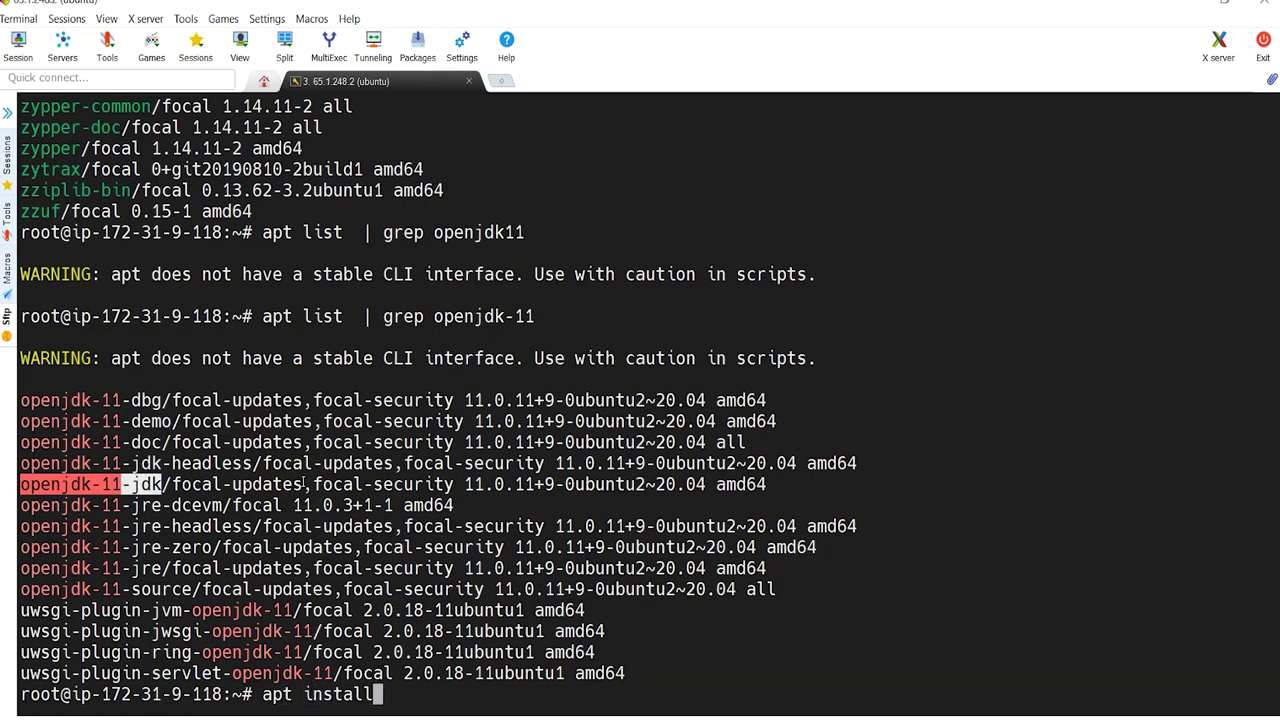
pyautogui.write(' install')
pyautogui.rightClick(303, 484)
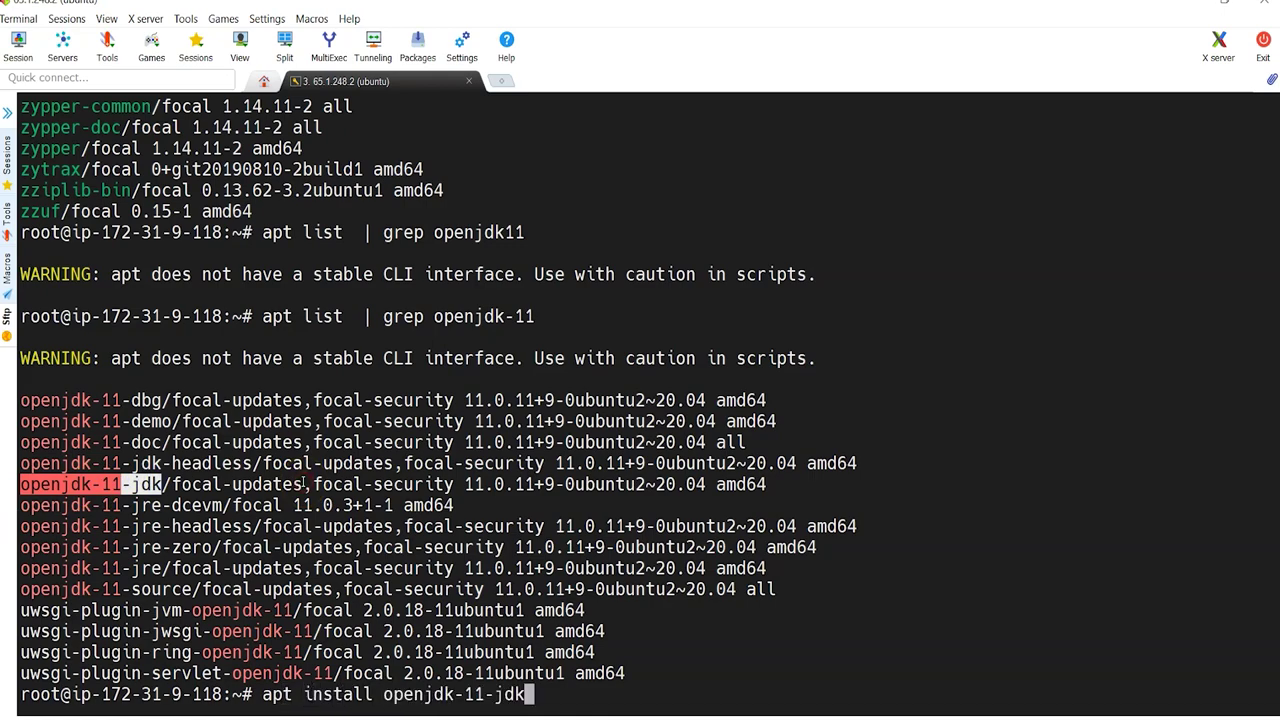
pyautogui.press('Return')
pyautogui.write('y')
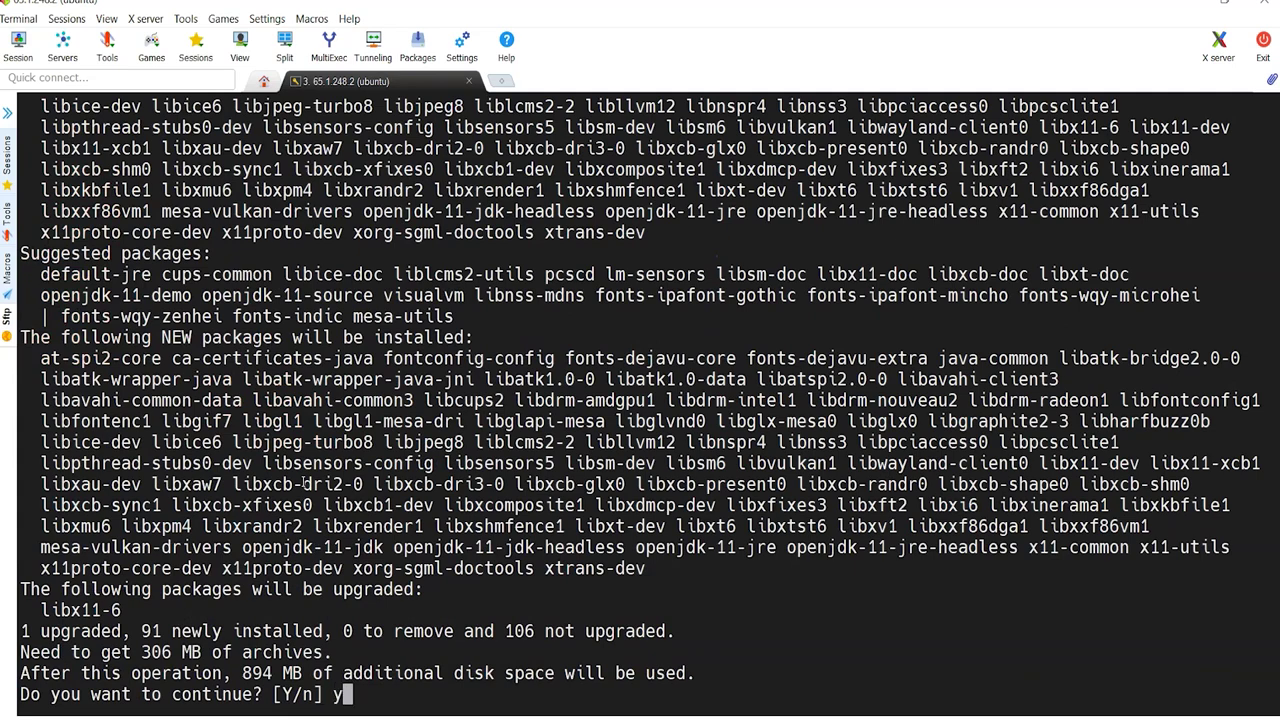
pyautogui.press('Return')
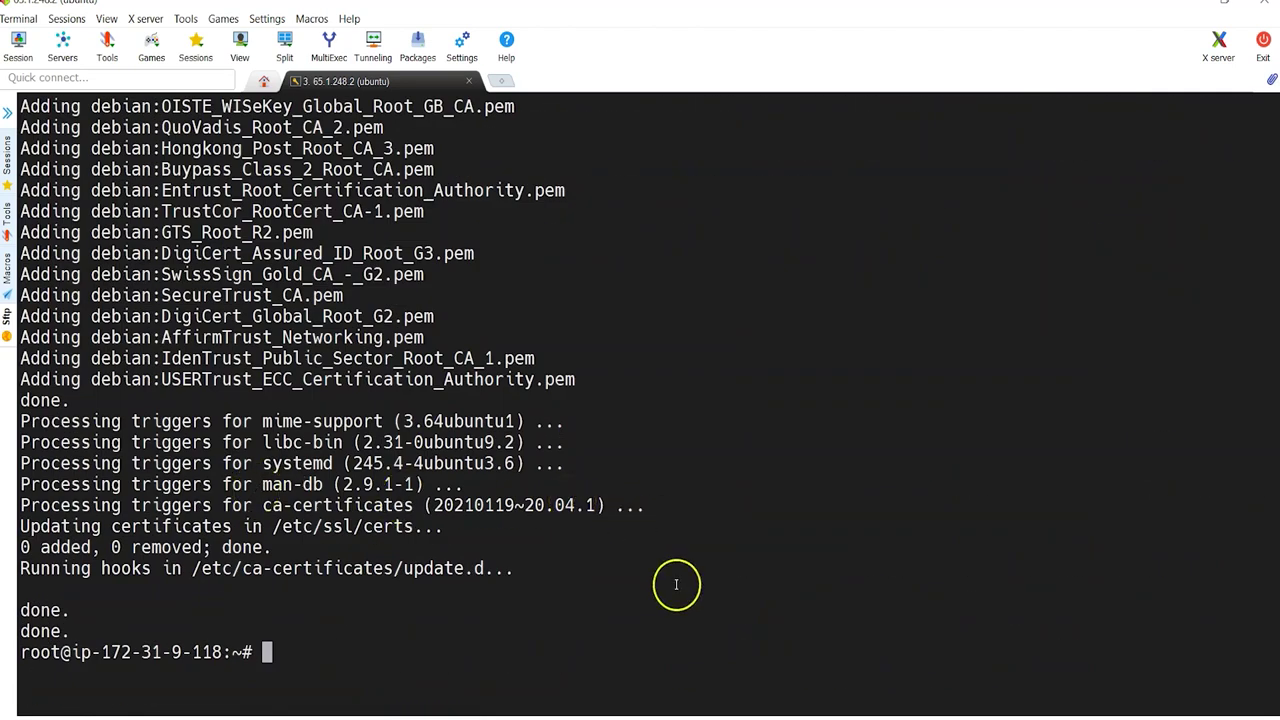
pyautogui.hotkey('alt', 'Tab')
# Step: Copy the four Install Postgres database commands and paste them into the server terminal
pyautogui.scroll(-1, 224, 393)
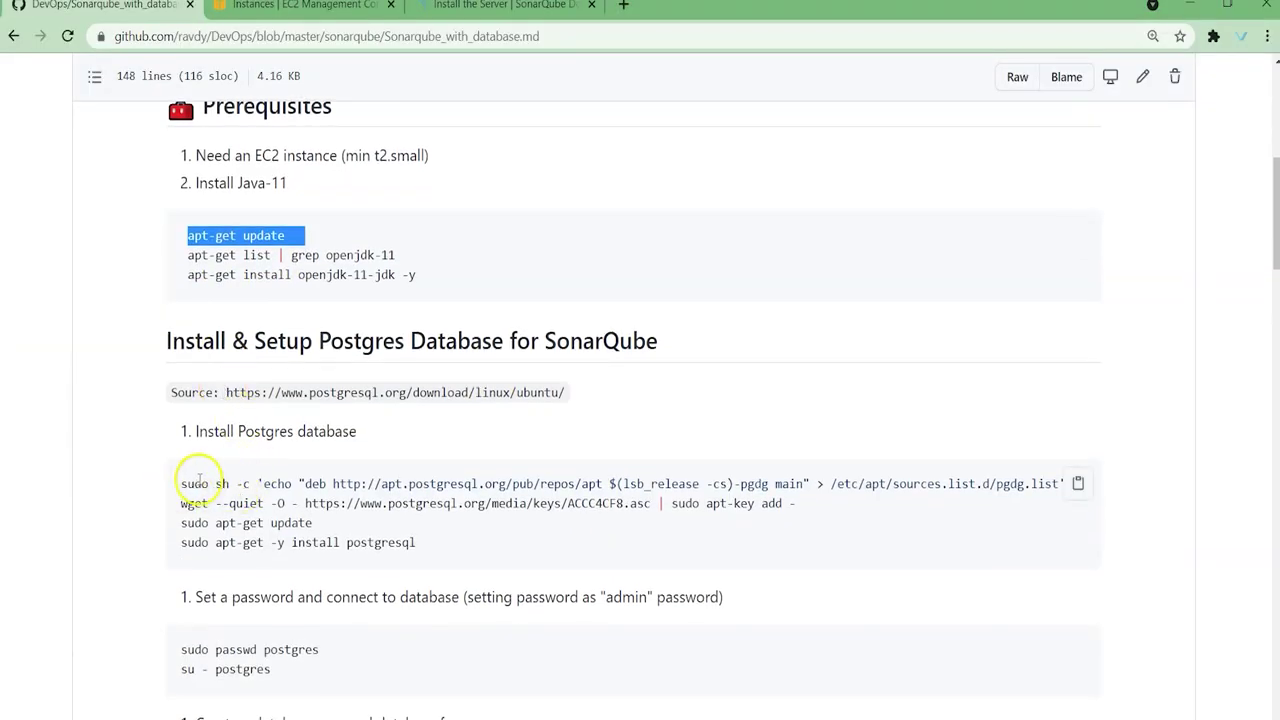
pyautogui.moveTo(180, 484); pyautogui.dragTo(1040, 483)
pyautogui.moveTo(189, 503); pyautogui.dragTo(752, 503)
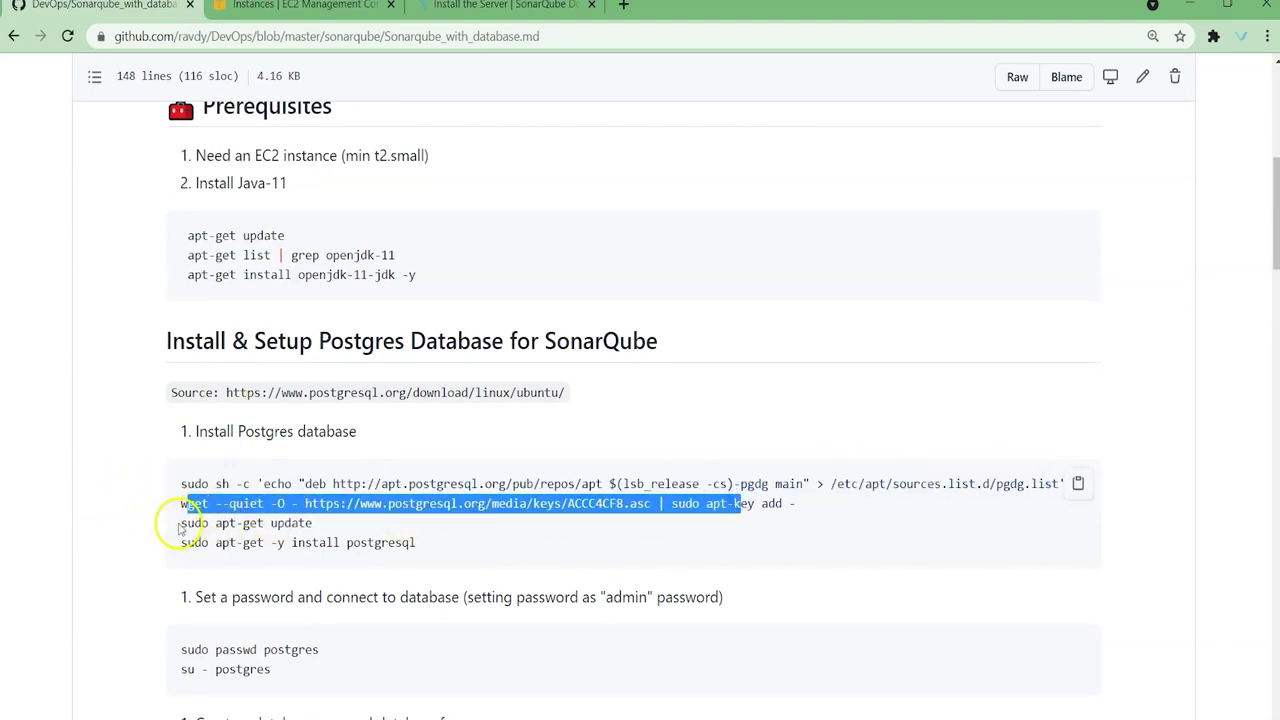
pyautogui.moveTo(179, 523); pyautogui.dragTo(297, 523)
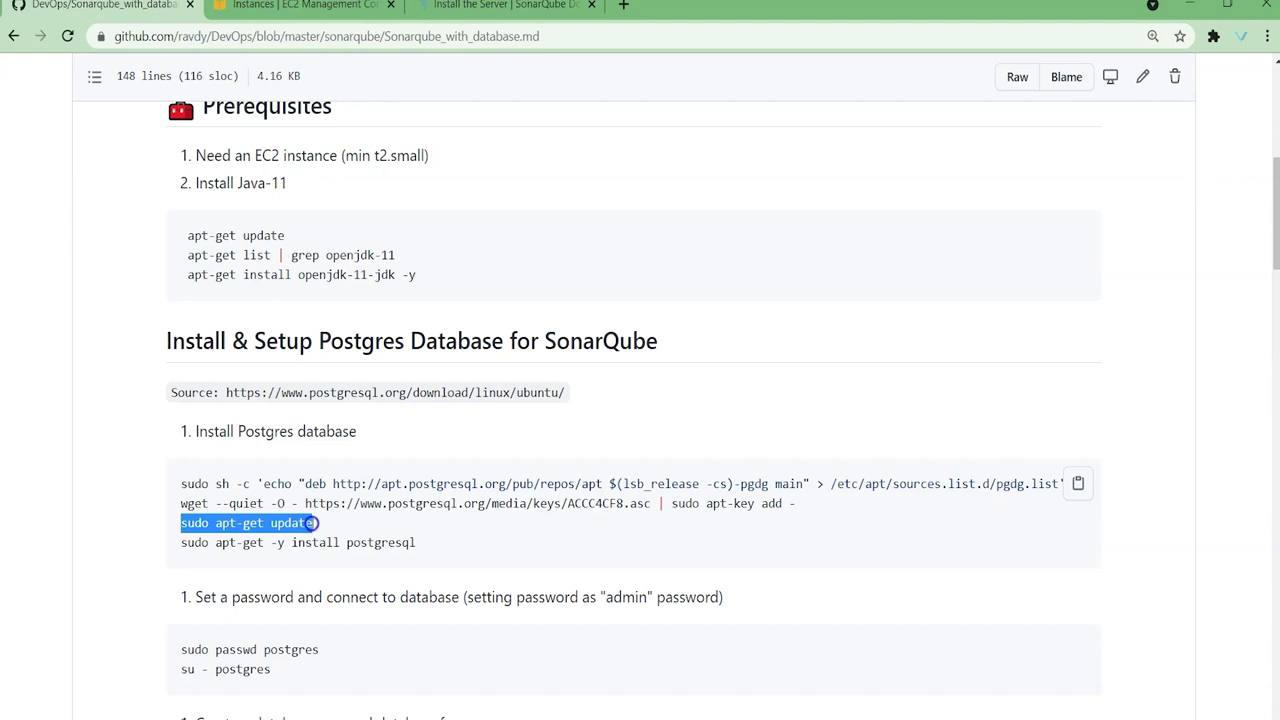
pyautogui.click(300, 523)
pyautogui.moveTo(165, 528); pyautogui.dragTo(329, 520)
pyautogui.click(410, 543)
pyautogui.moveTo(410, 543); pyautogui.dragTo(180, 486)
pyautogui.click(1078, 483)
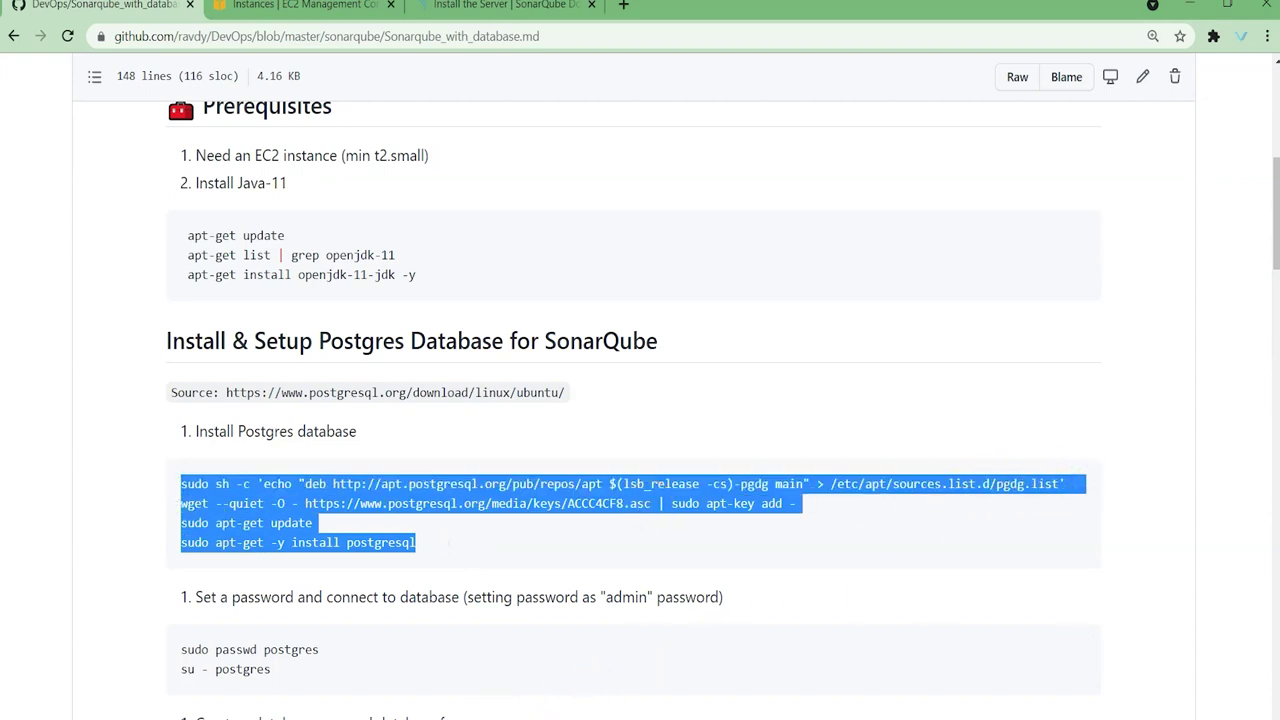
pyautogui.click(470, 712)
pyautogui.rightClick(562, 478)
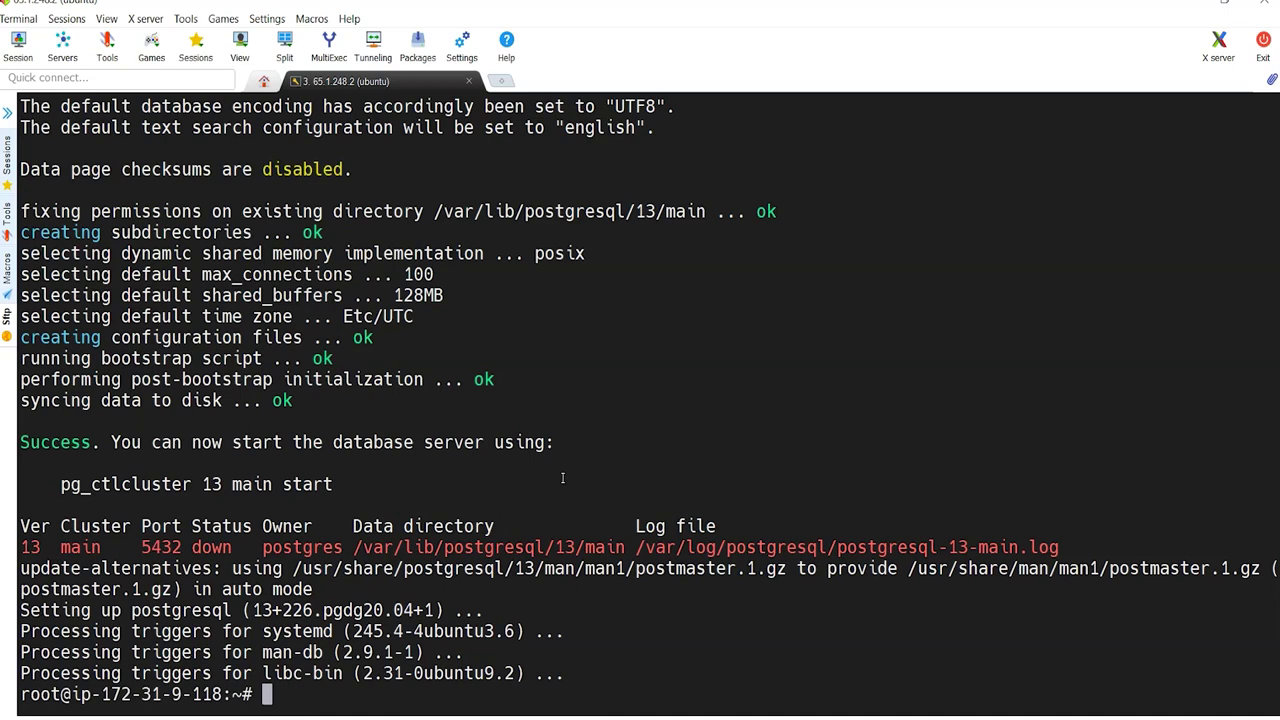
# Step: Run systemctl status postgresql to confirm the service is enabled and active
pyautogui.write('systemctl s')
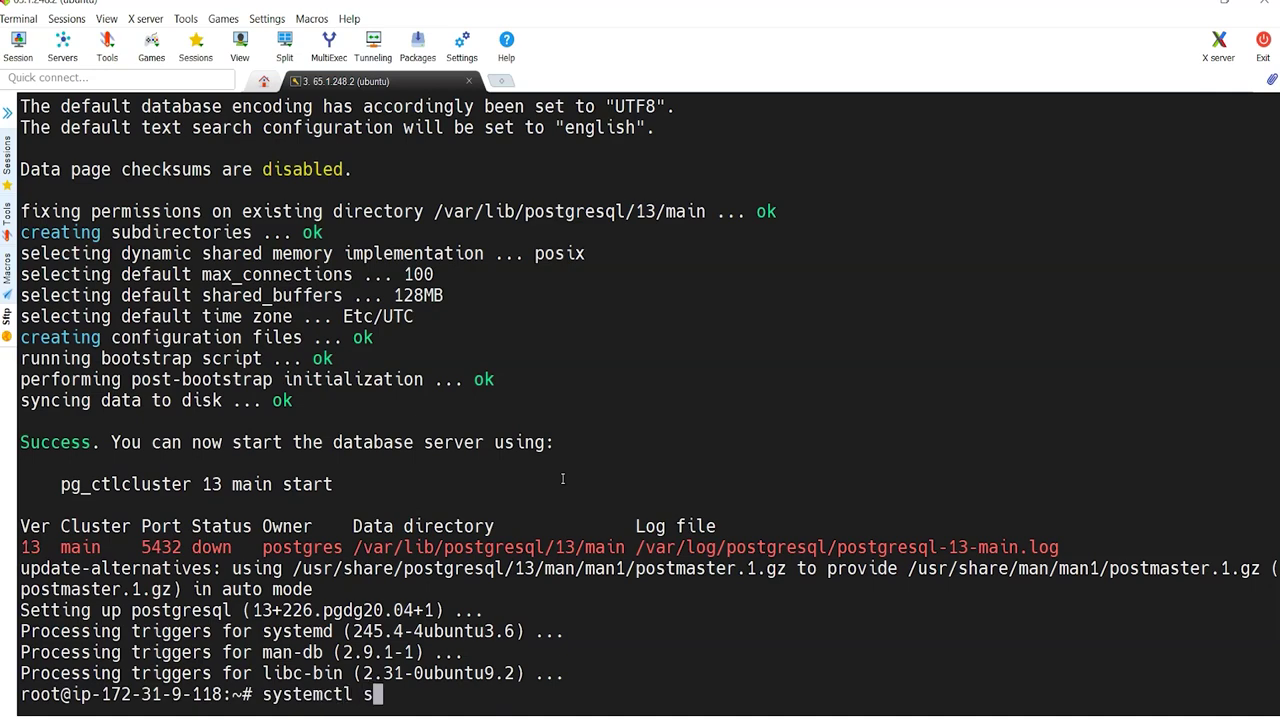
pyautogui.write('tatus postgresql')
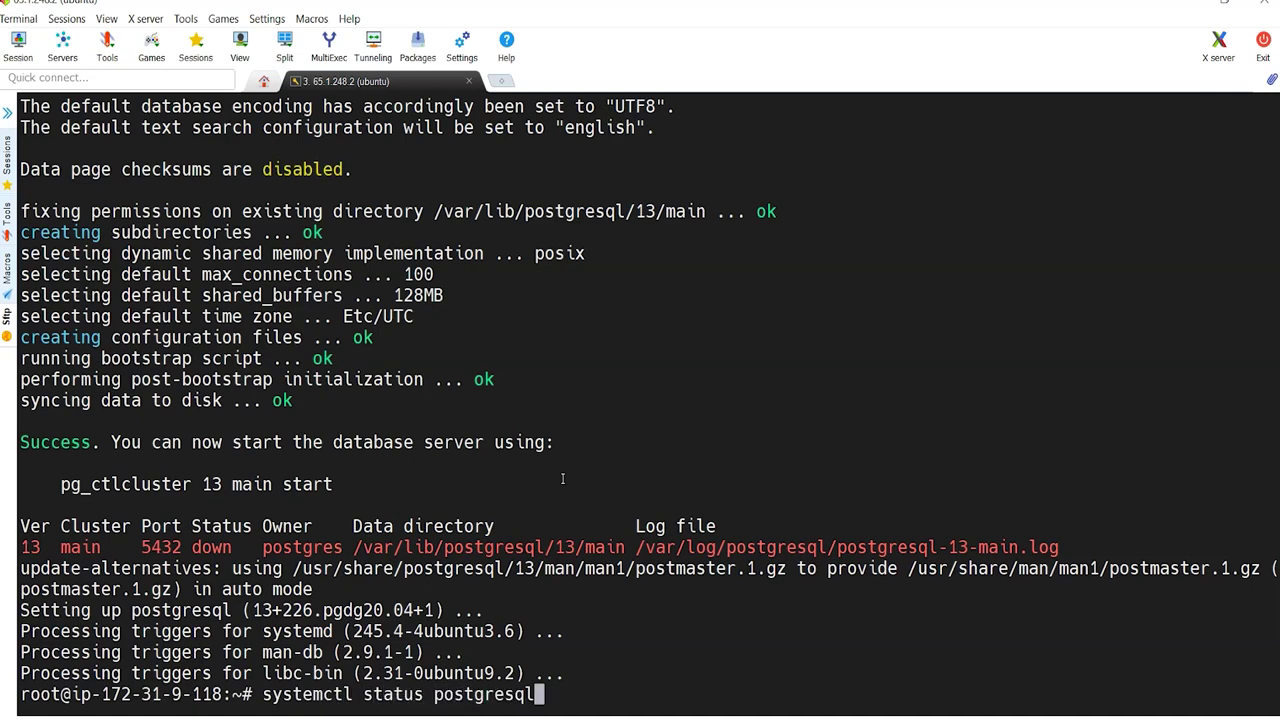
pyautogui.press('Return')
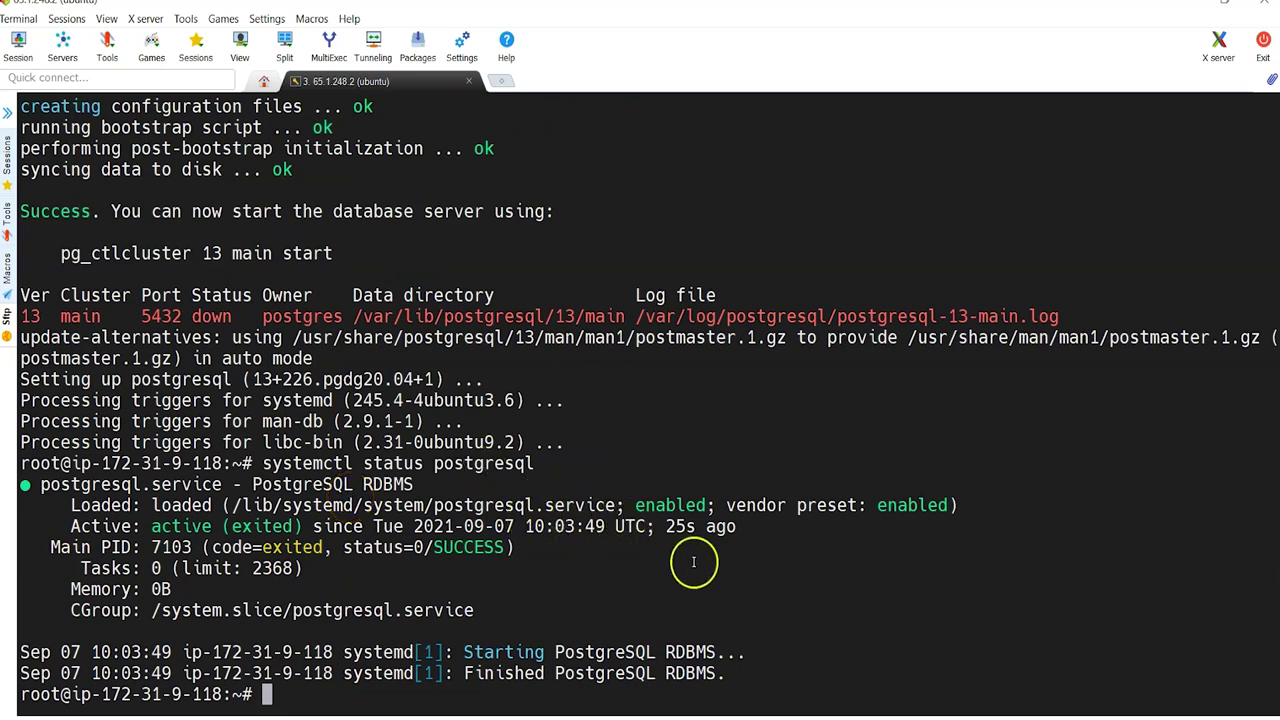
pyautogui.click(624, 716)
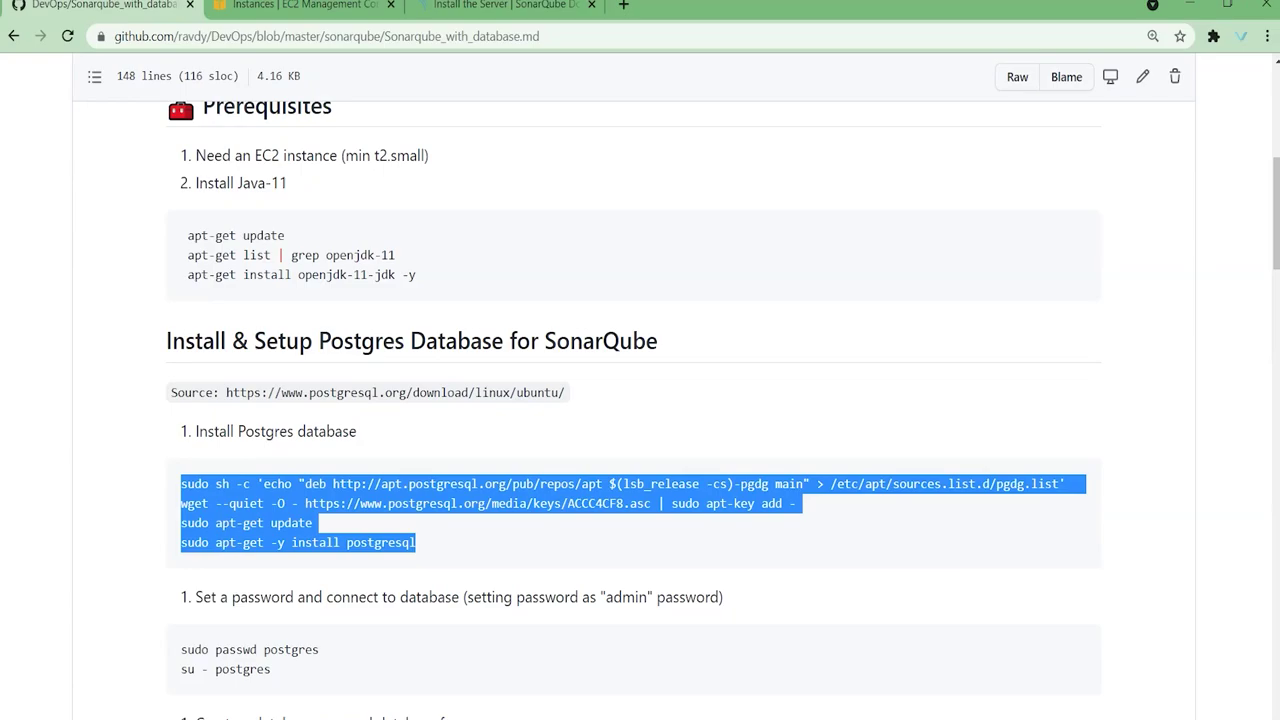
# Step: Print /etc/passwd and locate the postgres user entry
pyautogui.click(608, 716)
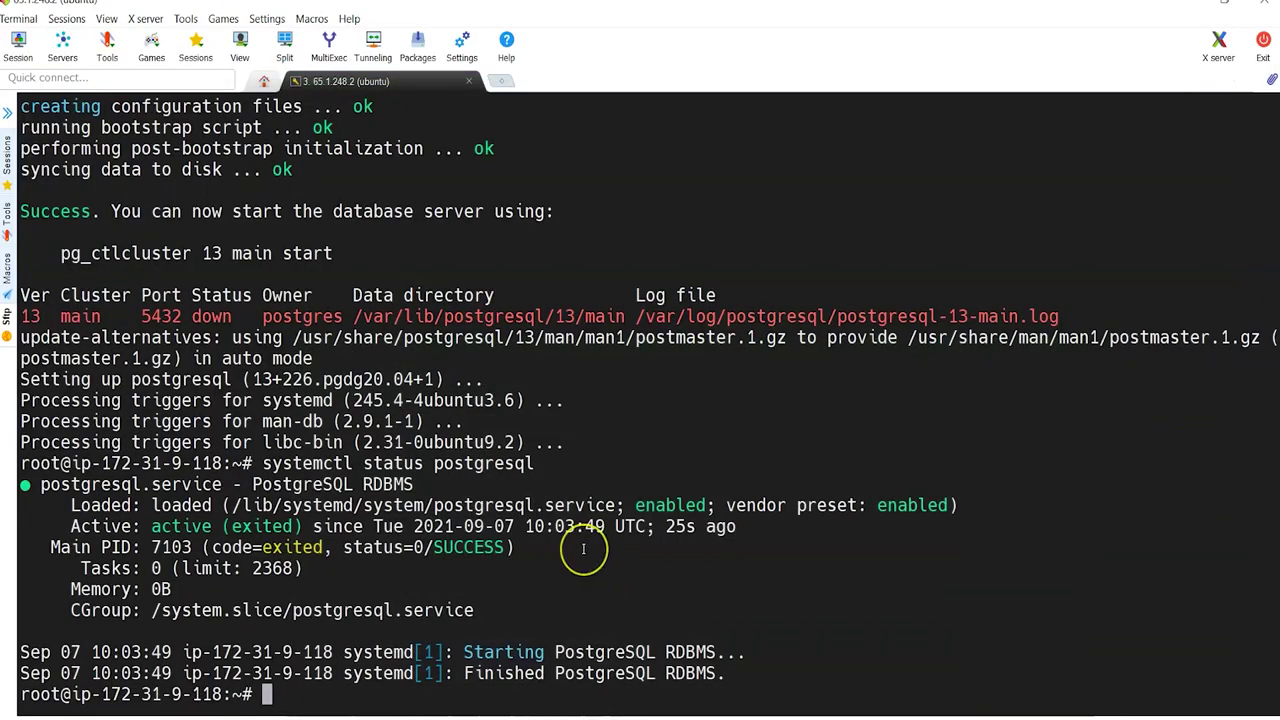
pyautogui.write('cat /etc')
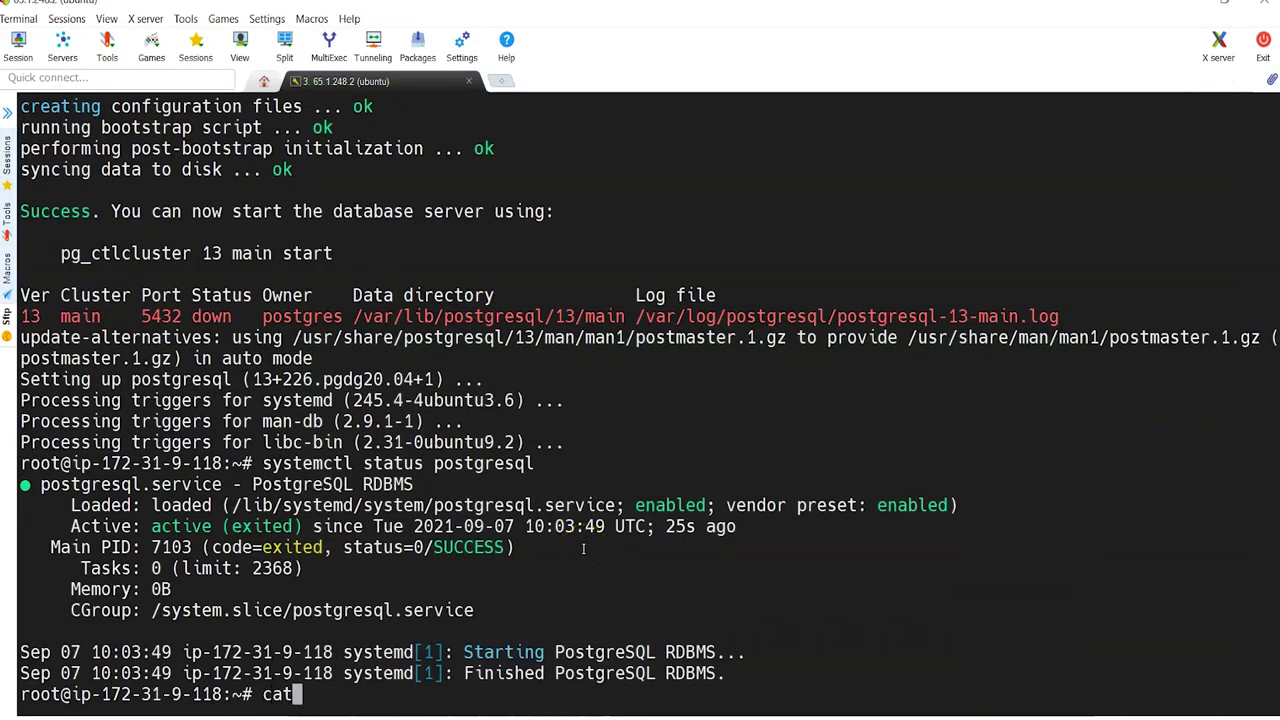
pyautogui.press('BackSpace')
pyautogui.press('BackSpace')
pyautogui.press('BackSpace')
pyautogui.press('BackSpace')
pyautogui.press('BackSpace')
pyautogui.press('BackSpace')
pyautogui.press('BackSpace')
pyautogui.press('BackSpace')
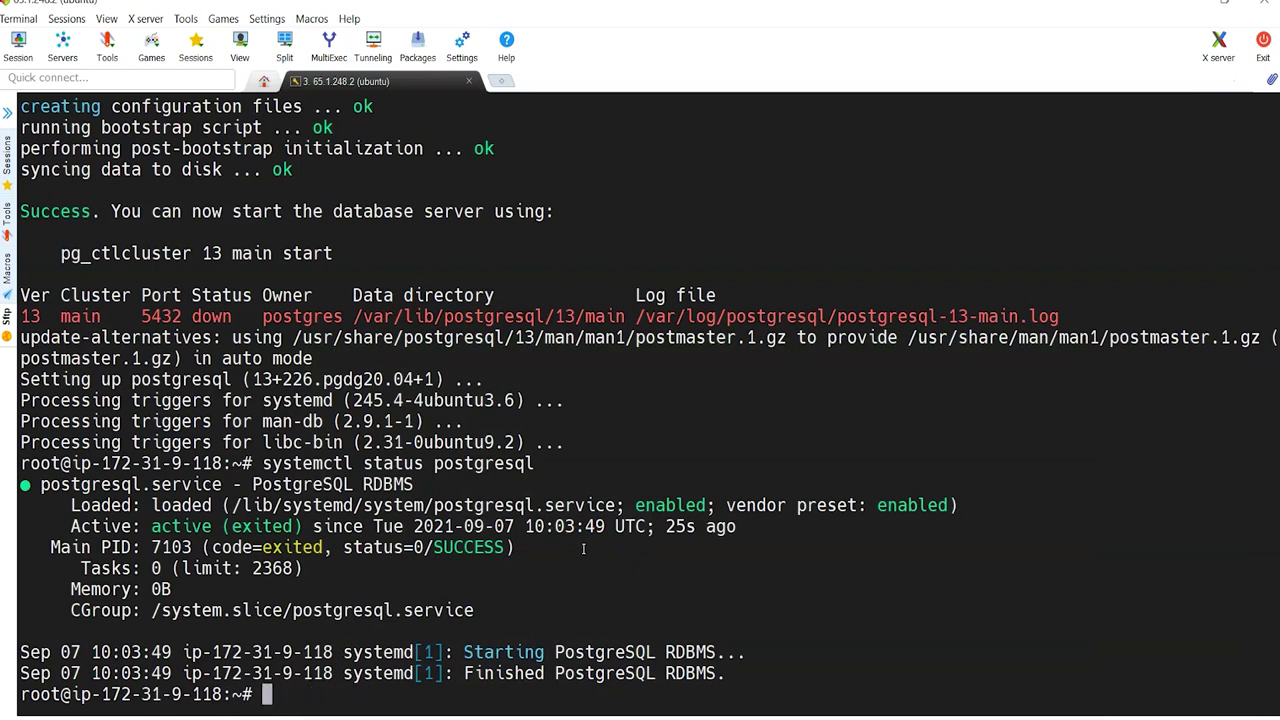
pyautogui.write('cat /etc/')
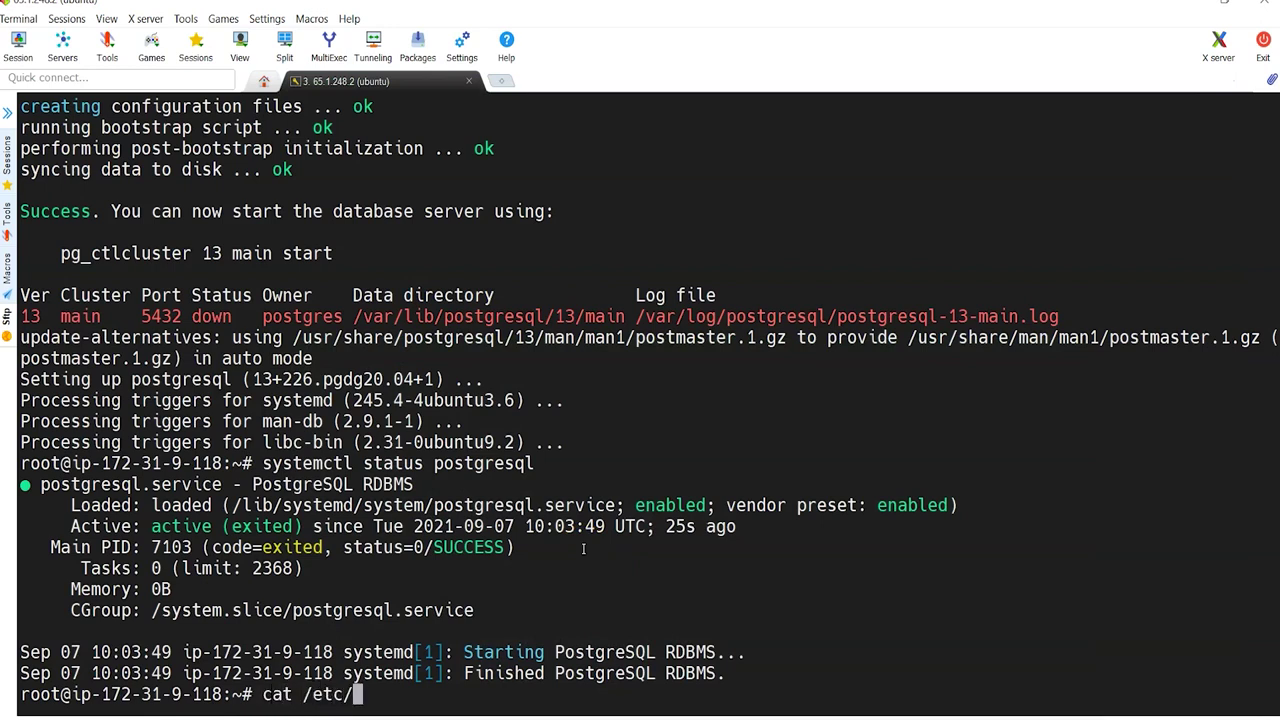
pyautogui.write('passwd')
pyautogui.press('Return')
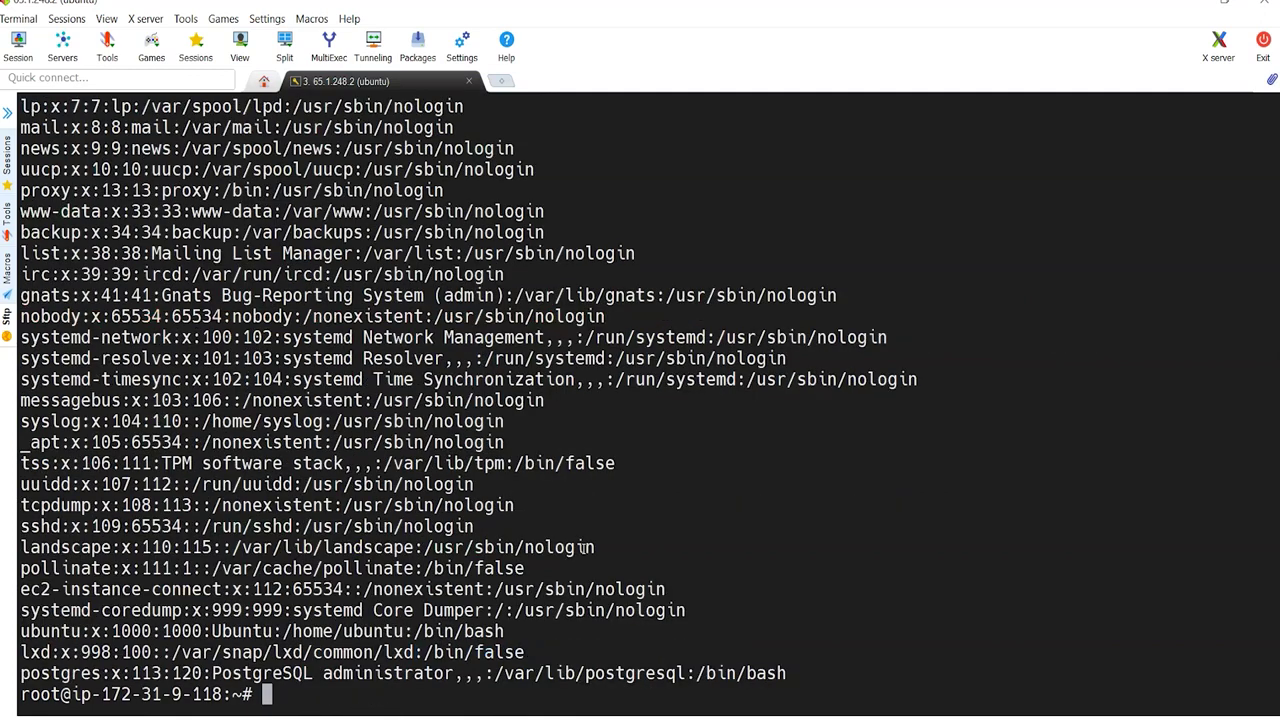
pyautogui.doubleClick(76, 676)
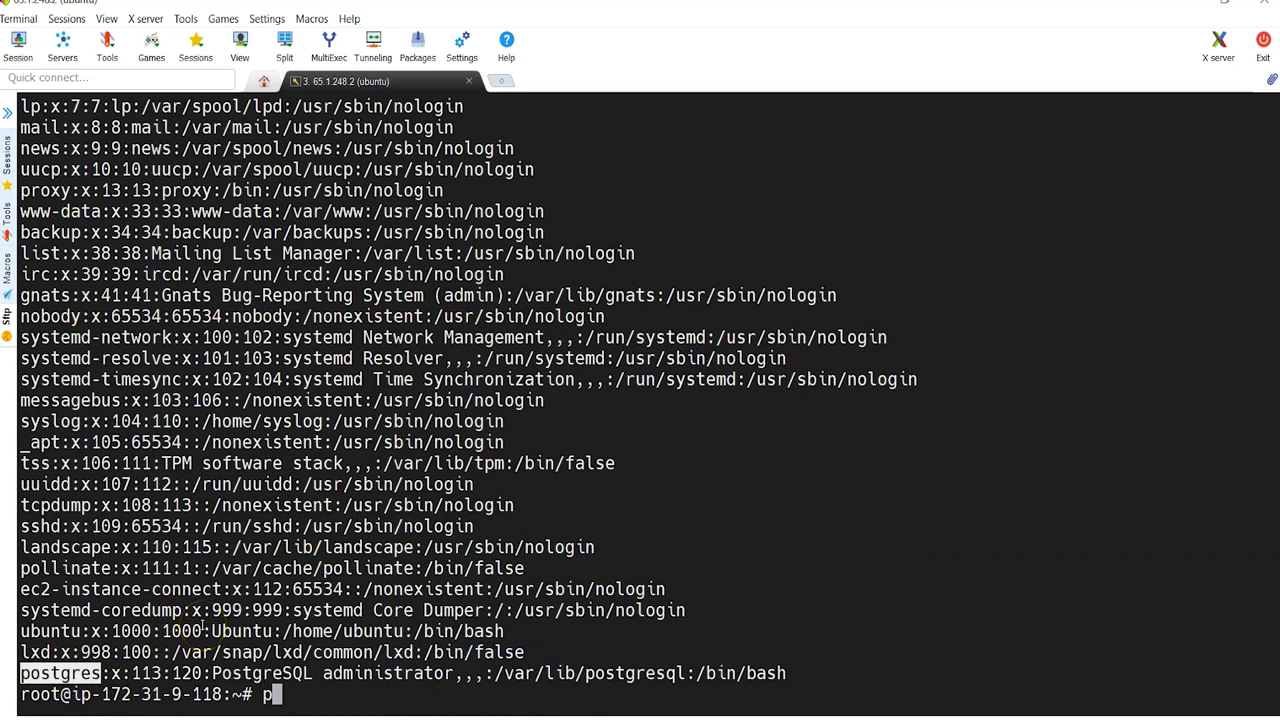
# Step: Set a new password for the postgres user with passwd postgres
pyautogui.write('passwd postgres')
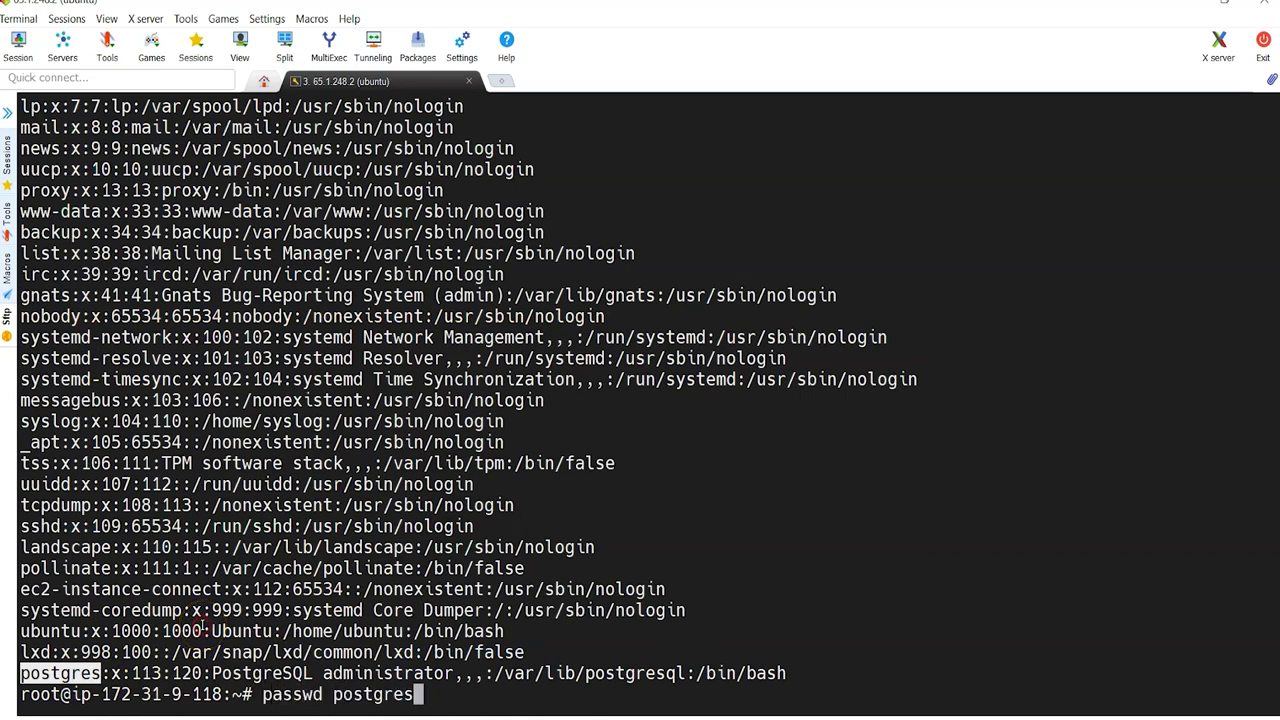
pyautogui.press('Return')
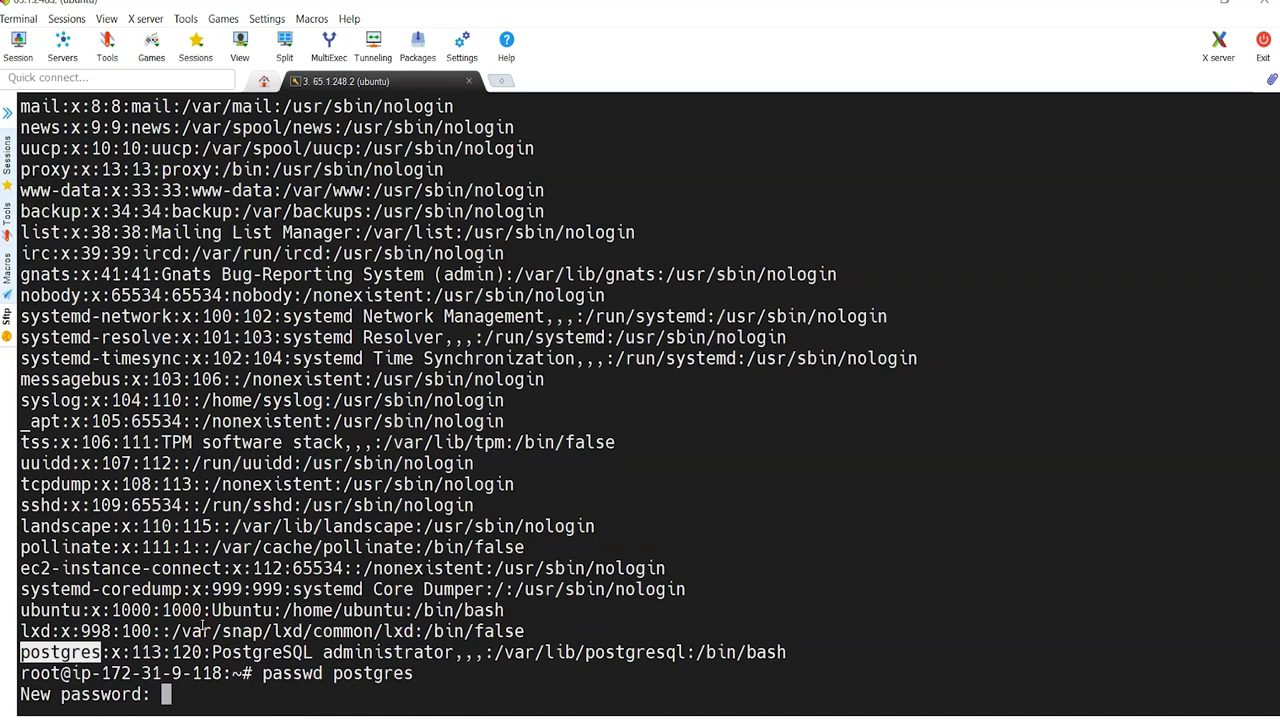
pyautogui.press('Return')
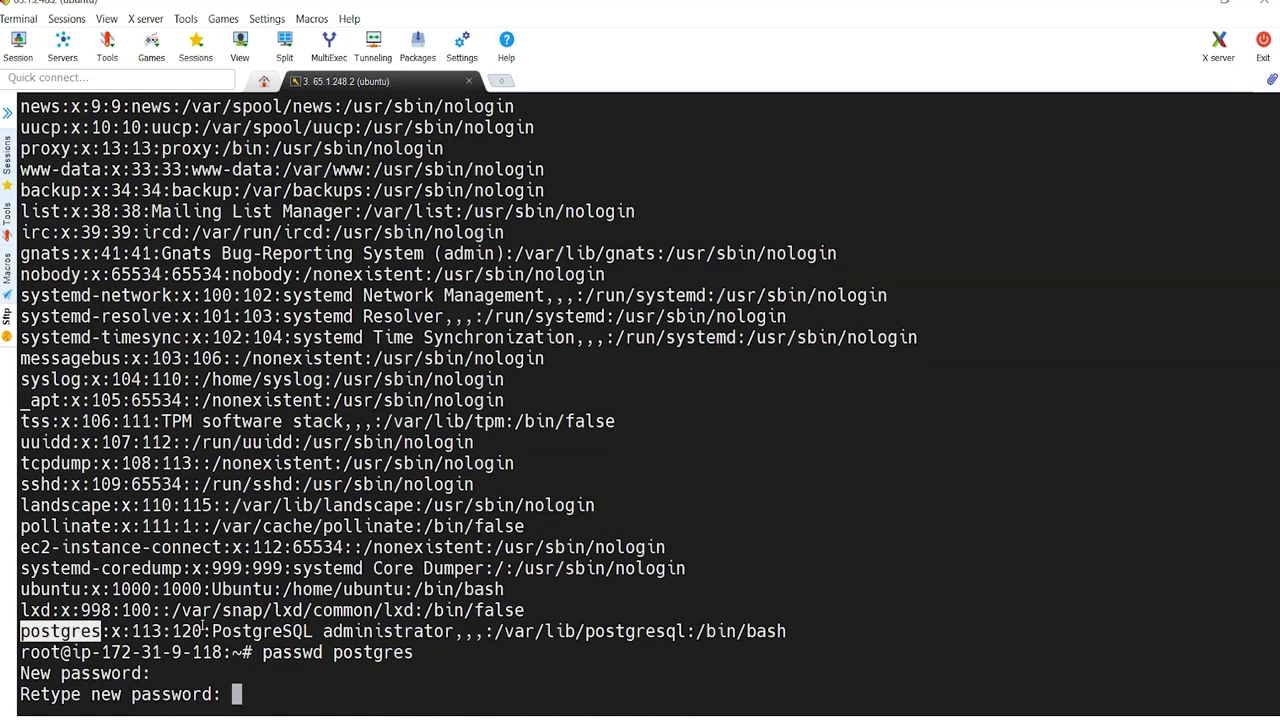
pyautogui.press('Return')
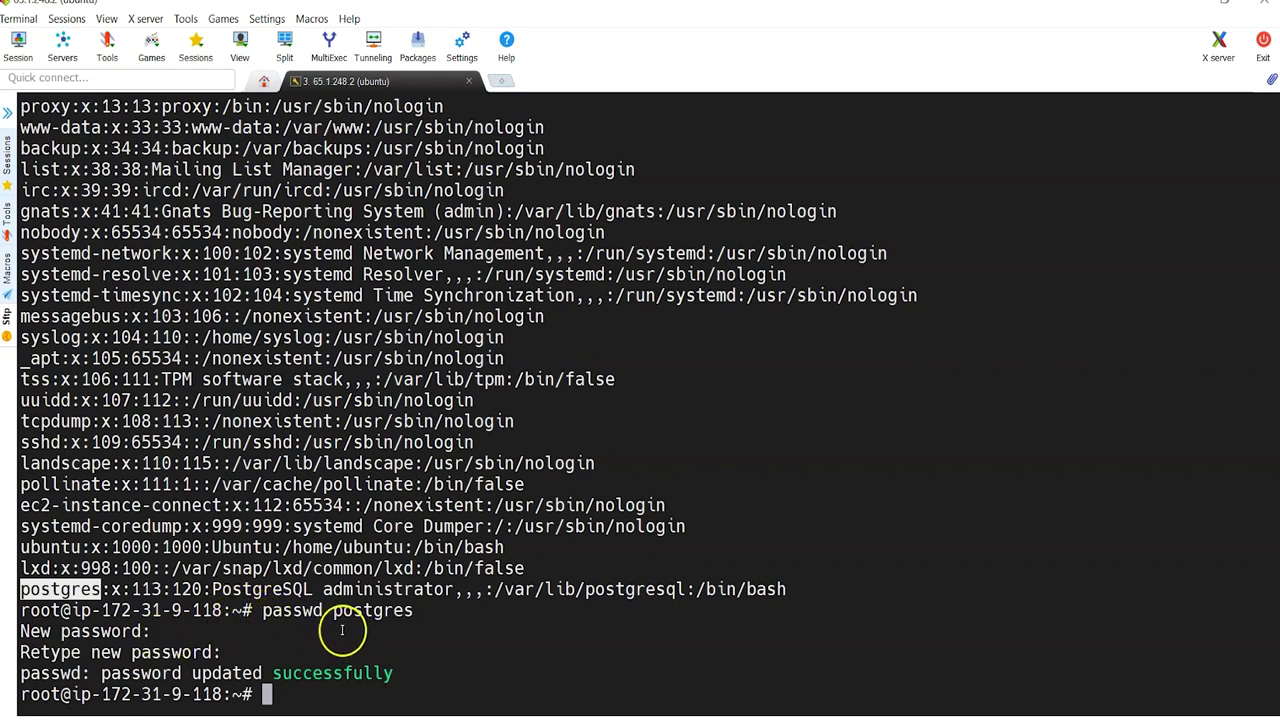
pyautogui.write('su - postgres')
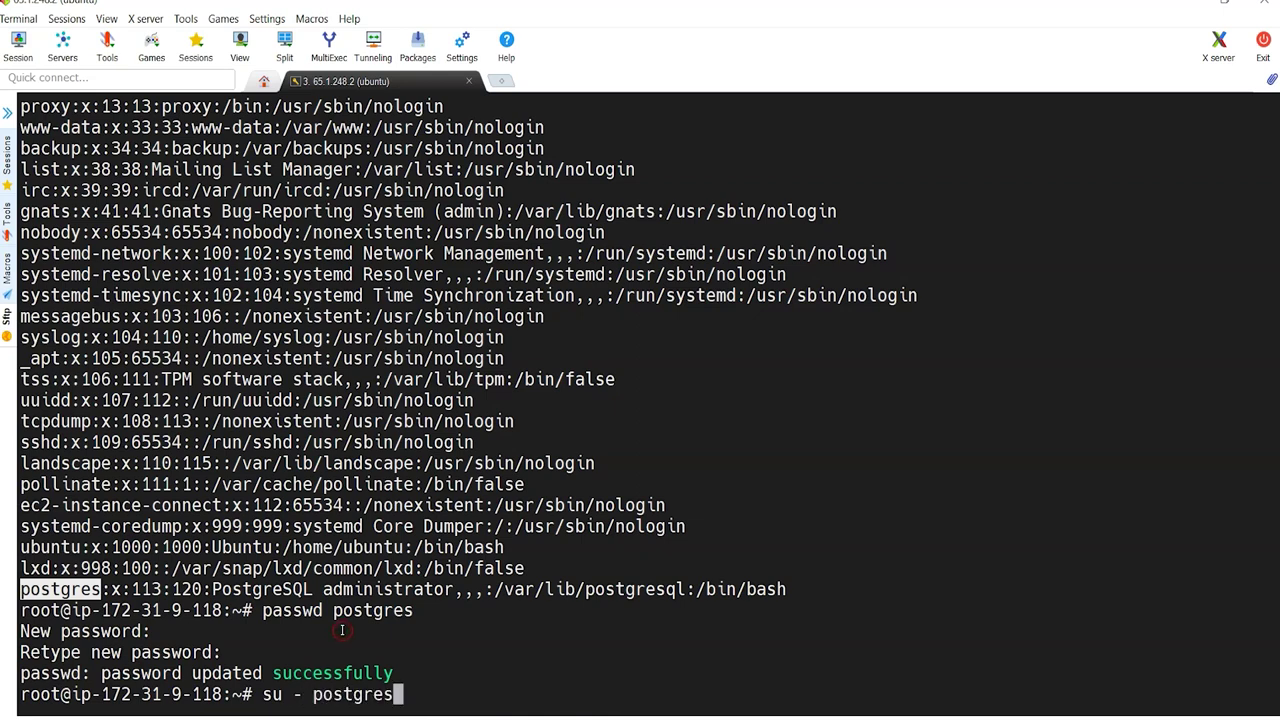
# Step: Switch to the postgres user and create the sonar database user with createuser sonar
pyautogui.press('Return')
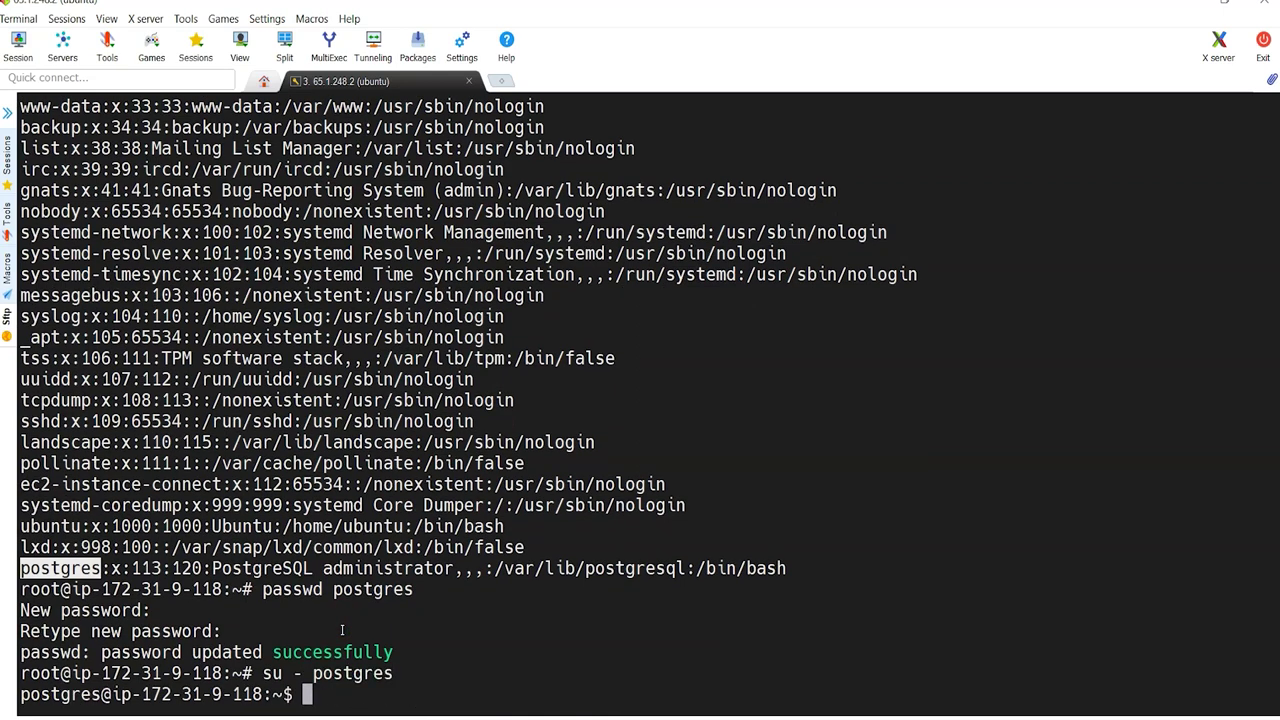
pyautogui.write('user')
pyautogui.press('BackSpace')
pyautogui.press('BackSpace')
pyautogui.press('BackSpace')
pyautogui.press('BackSpace')
pyautogui.hotkey('alt', 'Tab')
pyautogui.hotkey('alt', 'Tab')
pyautogui.hotkey('alt', 'Tab')
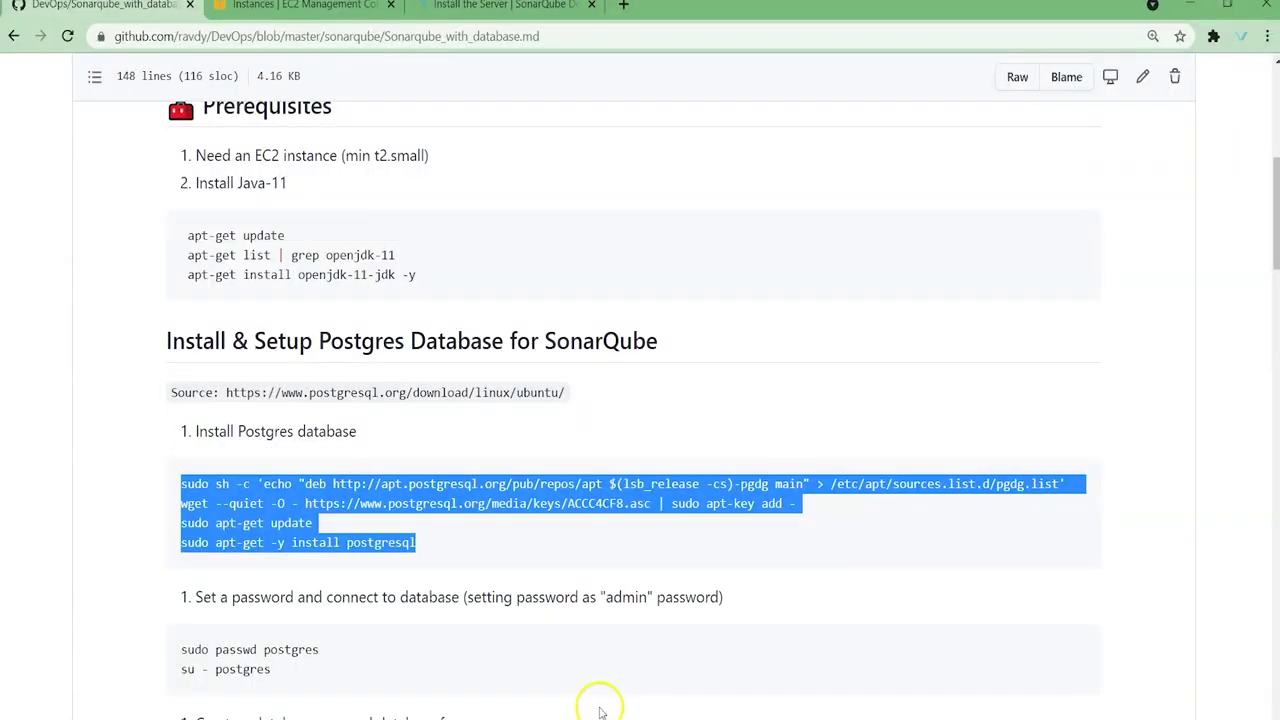
pyautogui.scroll(-3, 402, 593)
pyautogui.moveTo(178, 505); pyautogui.dragTo(306, 504)
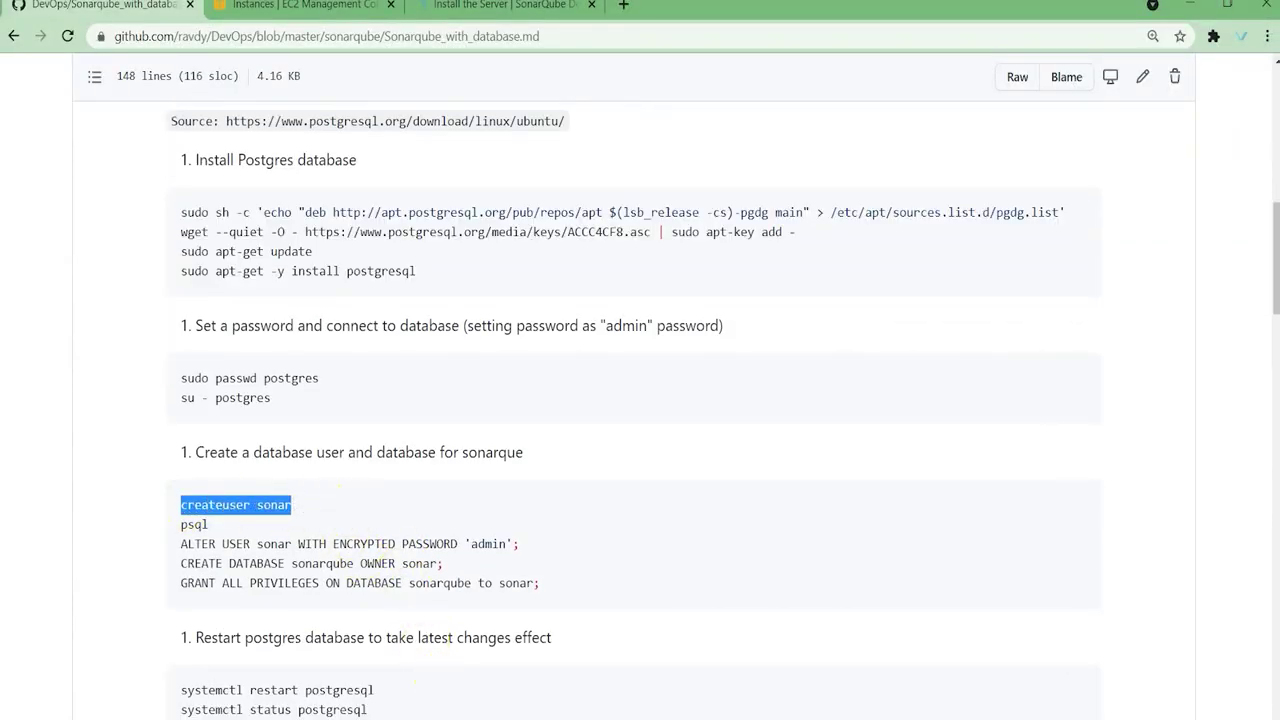
pyautogui.hotkey('alt', 'Tab')
pyautogui.rightClick(468, 548)
pyautogui.rightClick(468, 548)
pyautogui.press('BackSpace')
pyautogui.press('BackSpace')
pyautogui.press('BackSpace')
pyautogui.press('BackSpace')
pyautogui.press('BackSpace')
pyautogui.press('BackSpace')
pyautogui.press('BackSpace')
pyautogui.press('BackSpace')
pyautogui.press('BackSpace')
pyautogui.press('BackSpace')
pyautogui.press('BackSpace')
pyautogui.press('BackSpace')
pyautogui.press('BackSpace')
pyautogui.press('BackSpace')
pyautogui.press('BackSpace')
pyautogui.press('BackSpace')
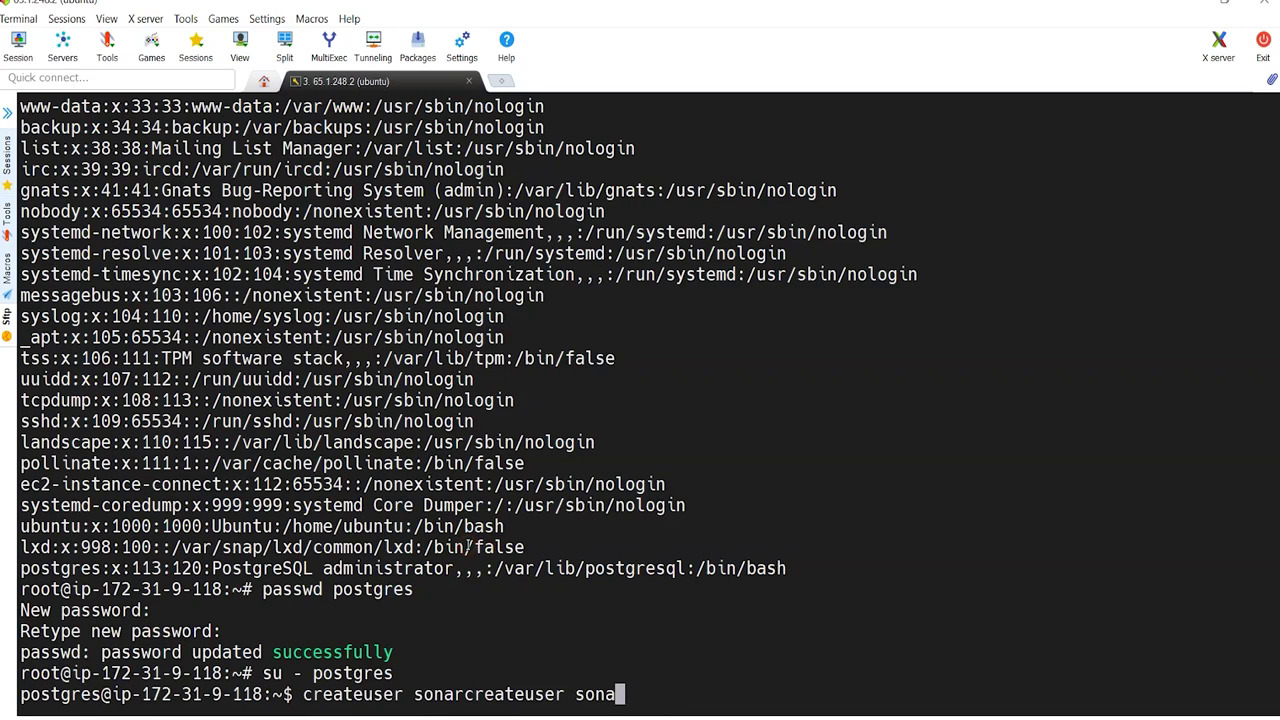
pyautogui.press('Return')
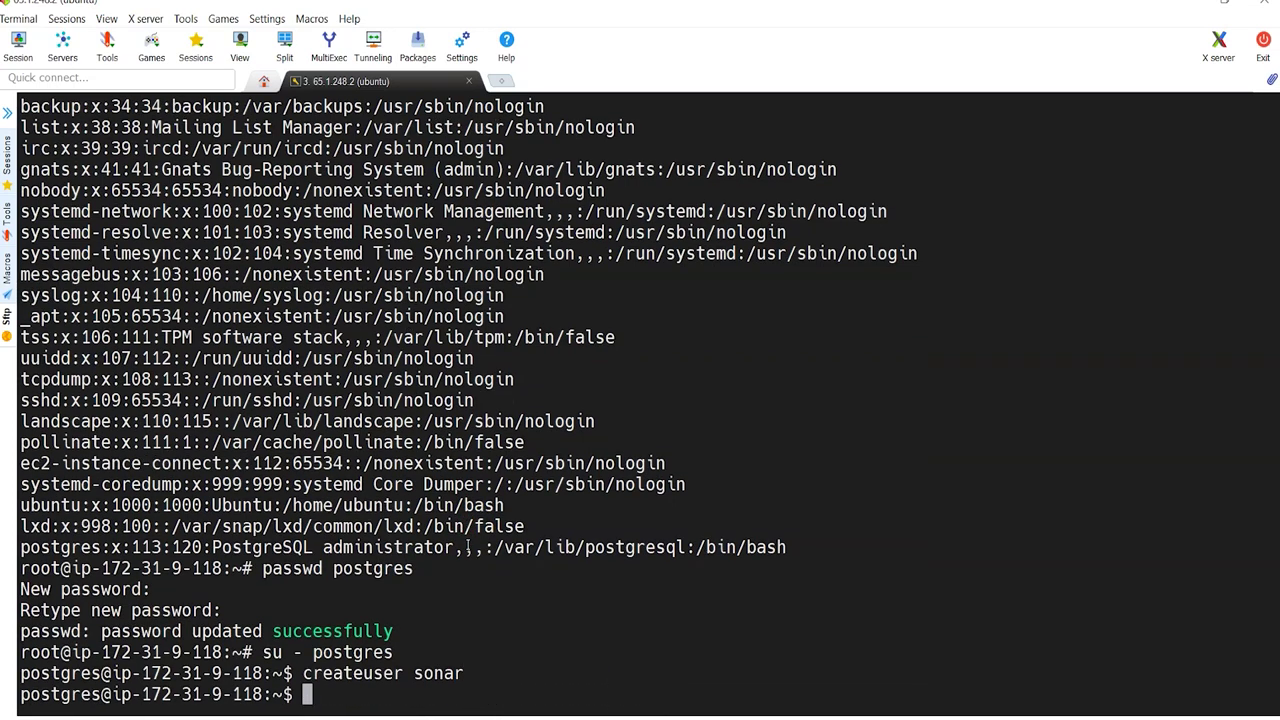
# Step: Start a psql shell as the postgres user
pyautogui.write('psql')
pyautogui.press('Return')
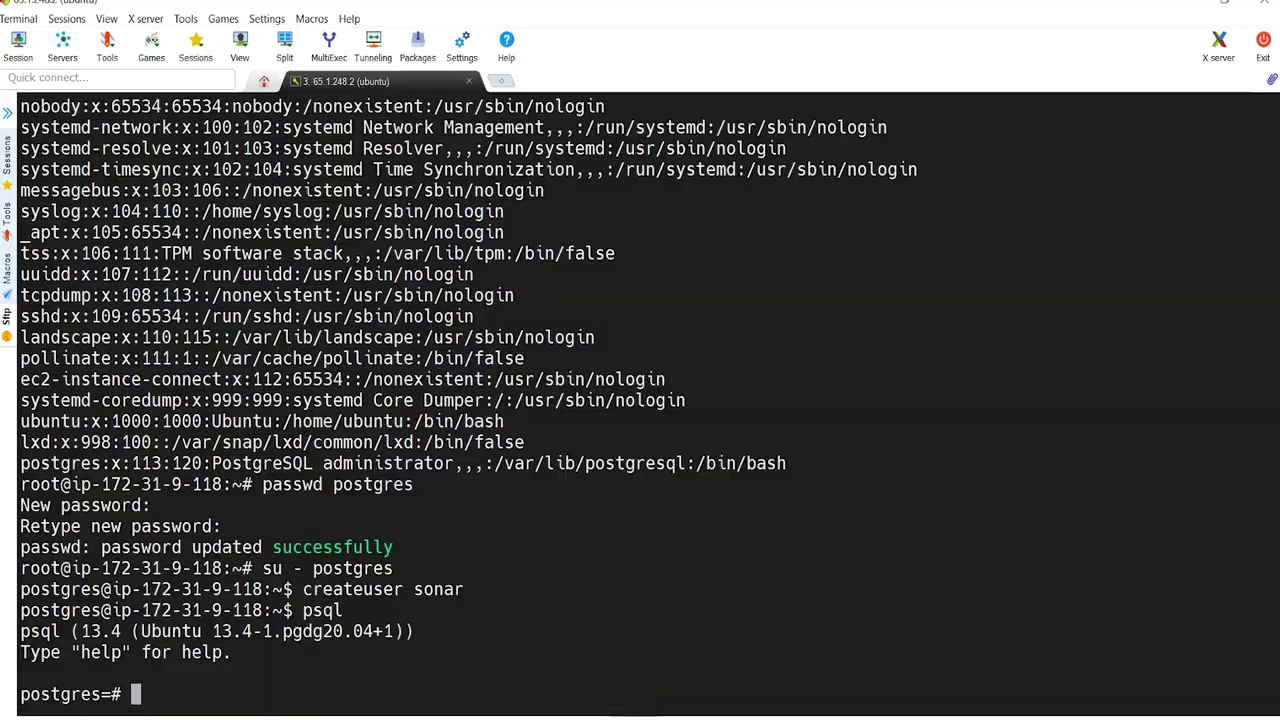
pyautogui.hotkey('alt', 'Tab')
# Step: Review the guide's ALTER USER, CREATE DATABASE and GRANT lines for user sonar and database sonarqube
pyautogui.moveTo(186, 550); pyautogui.dragTo(574, 594)
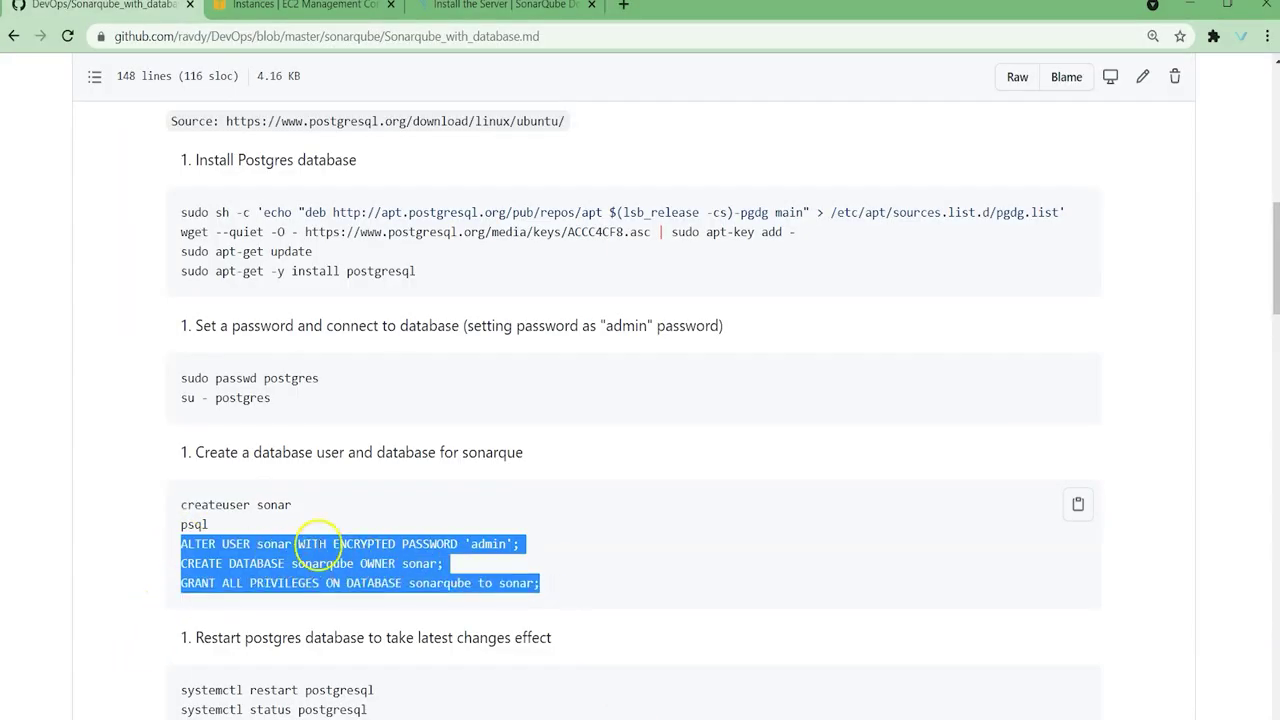
pyautogui.click(256, 545)
pyautogui.doubleClick(266, 543)
pyautogui.doubleClick(488, 543)
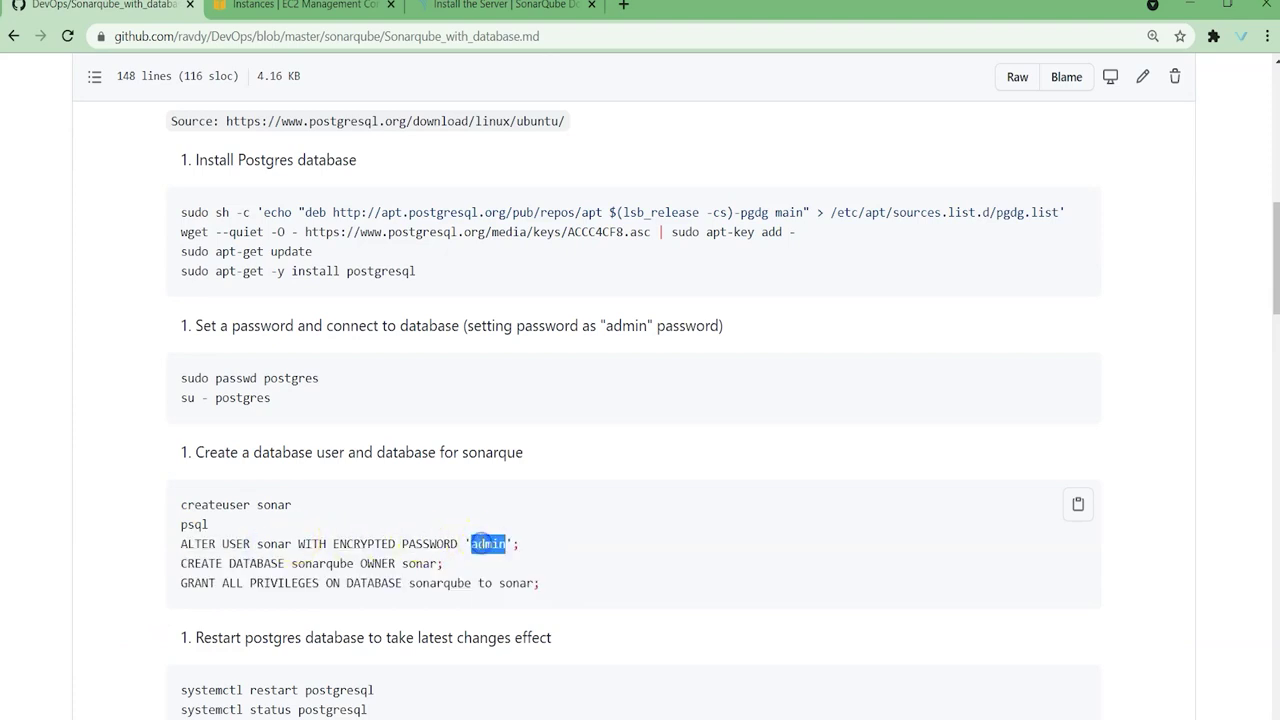
pyautogui.click(280, 553)
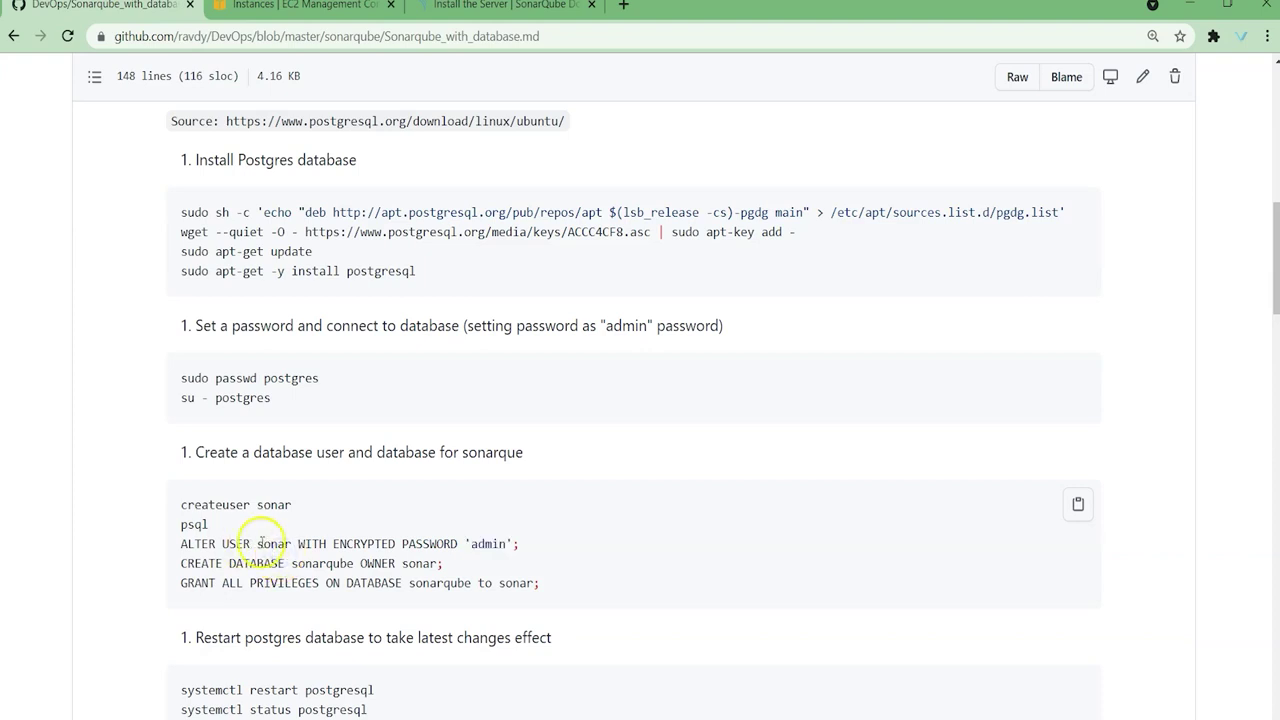
pyautogui.doubleClick(272, 544)
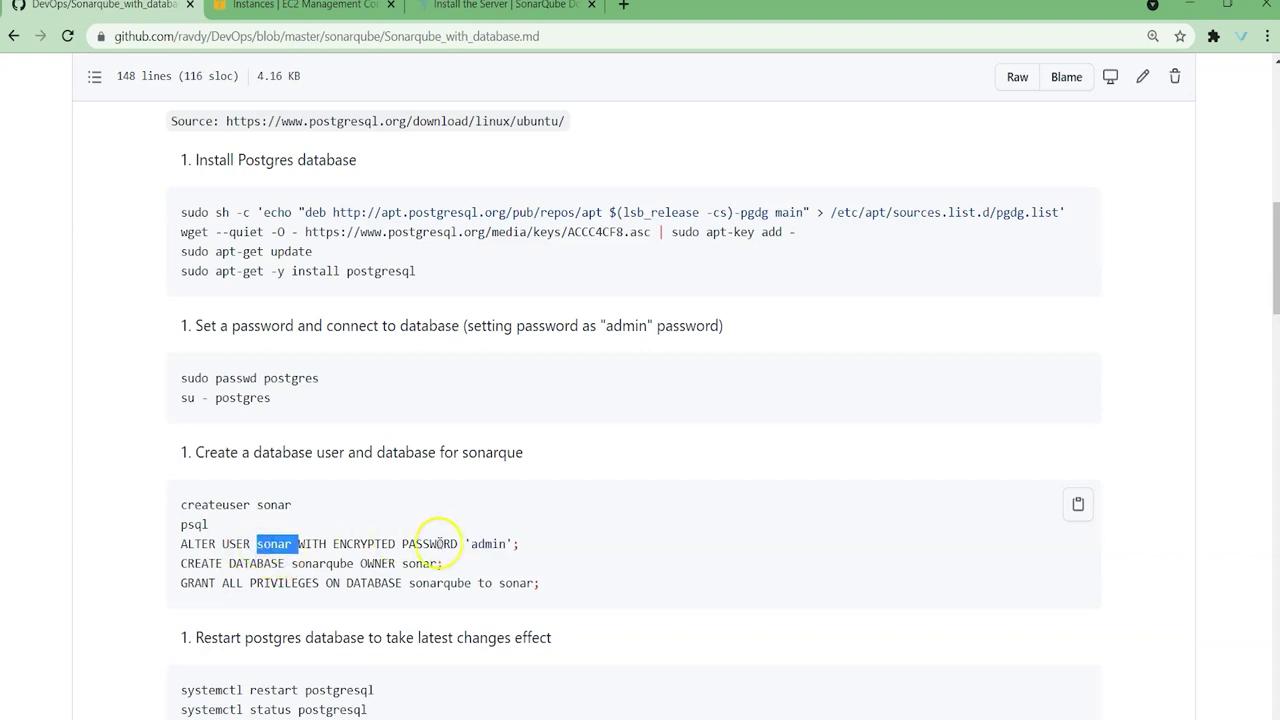
pyautogui.doubleClick(485, 544)
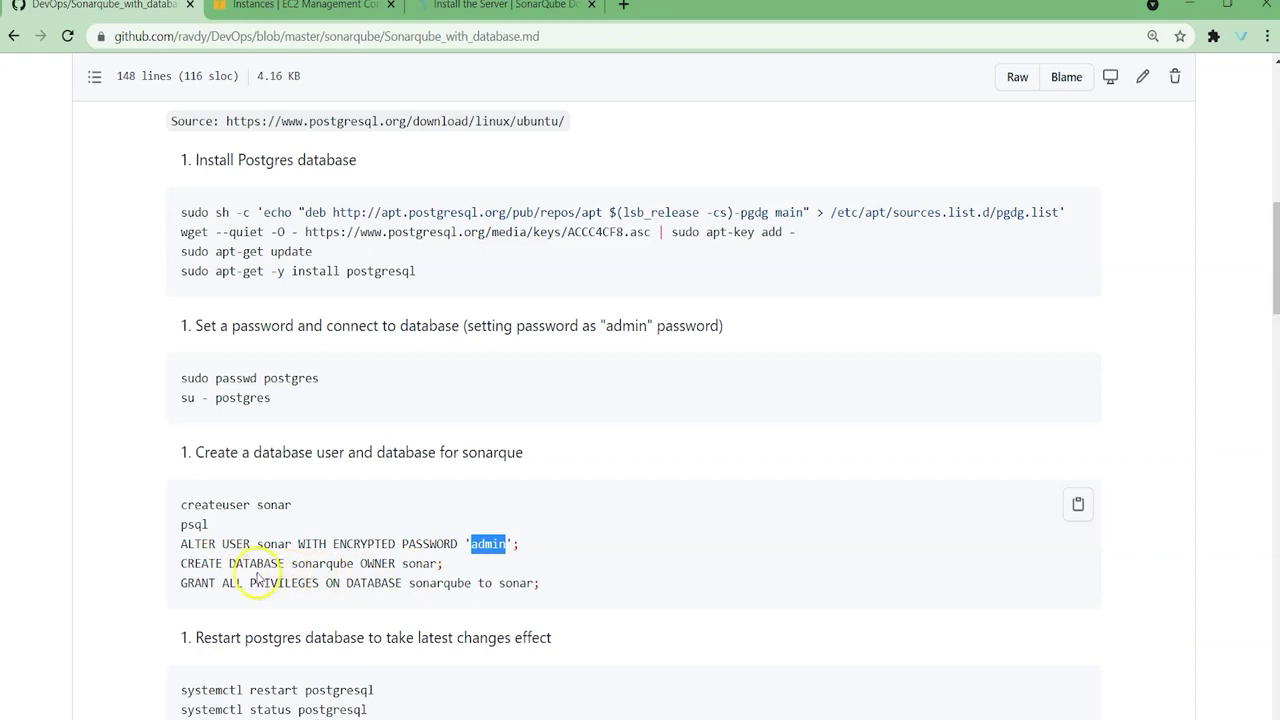
pyautogui.doubleClick(320, 564)
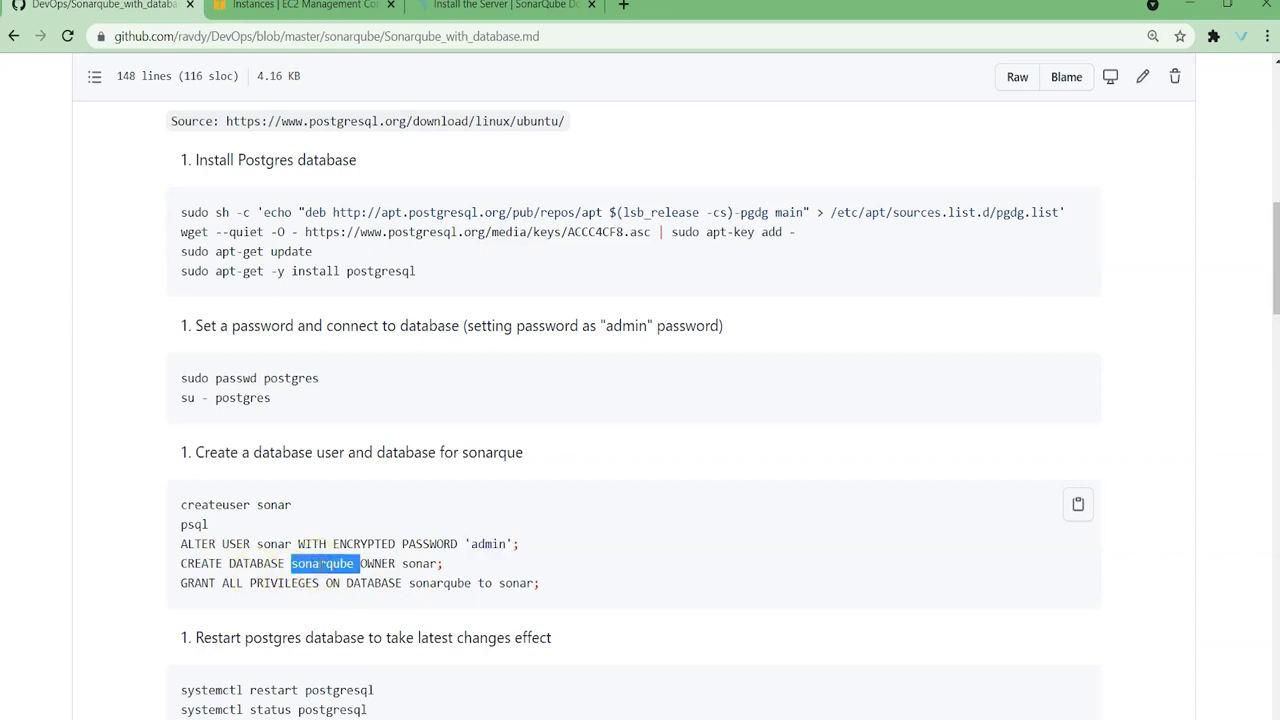
pyautogui.click(322, 565)
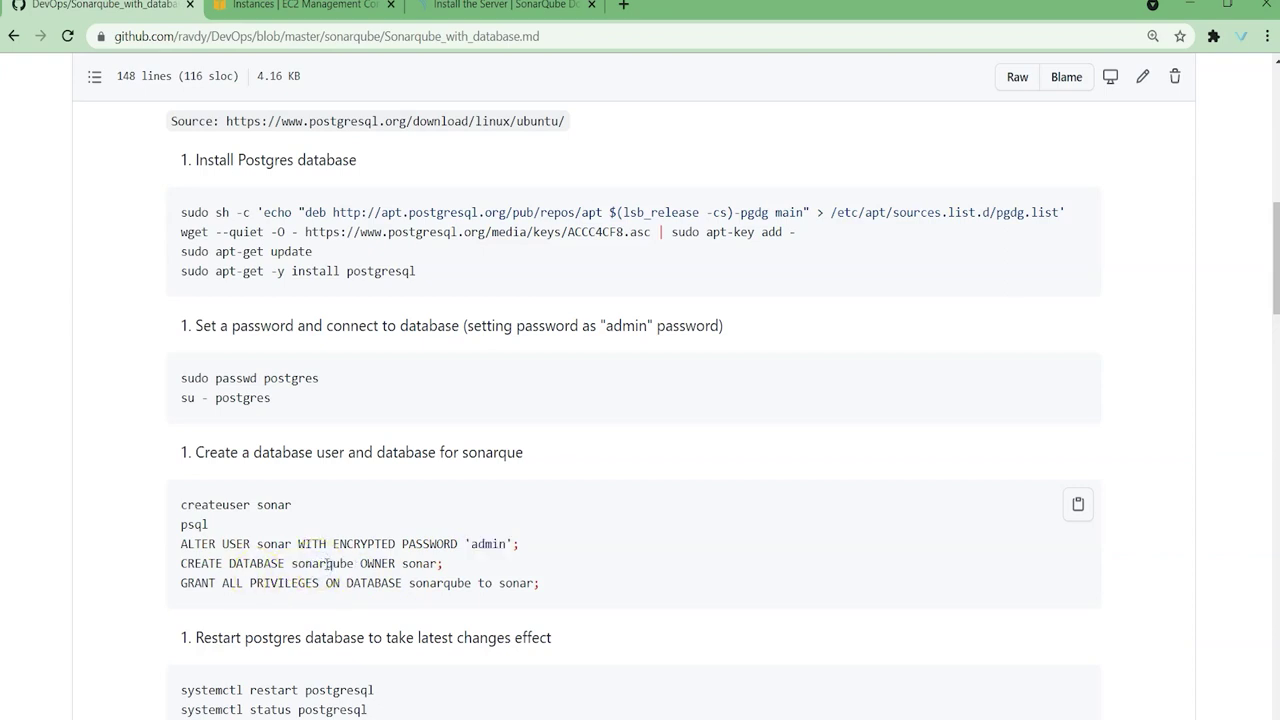
pyautogui.doubleClick(325, 564)
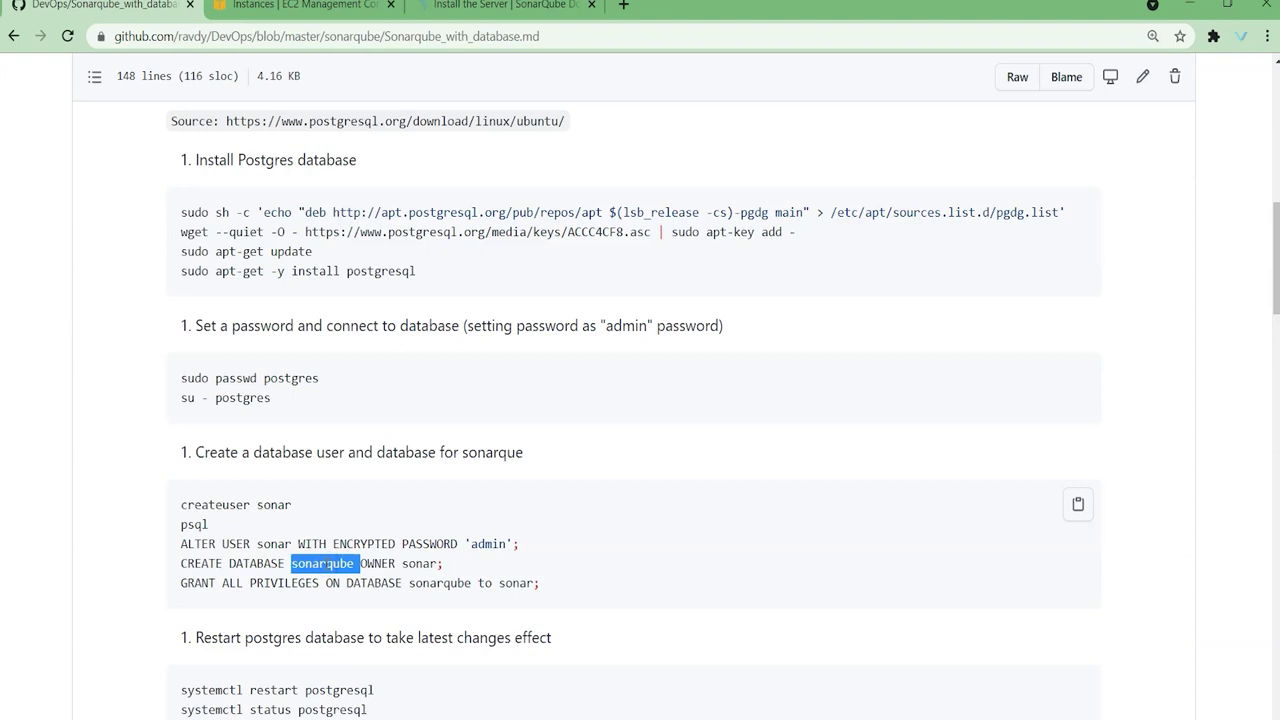
pyautogui.click(327, 565)
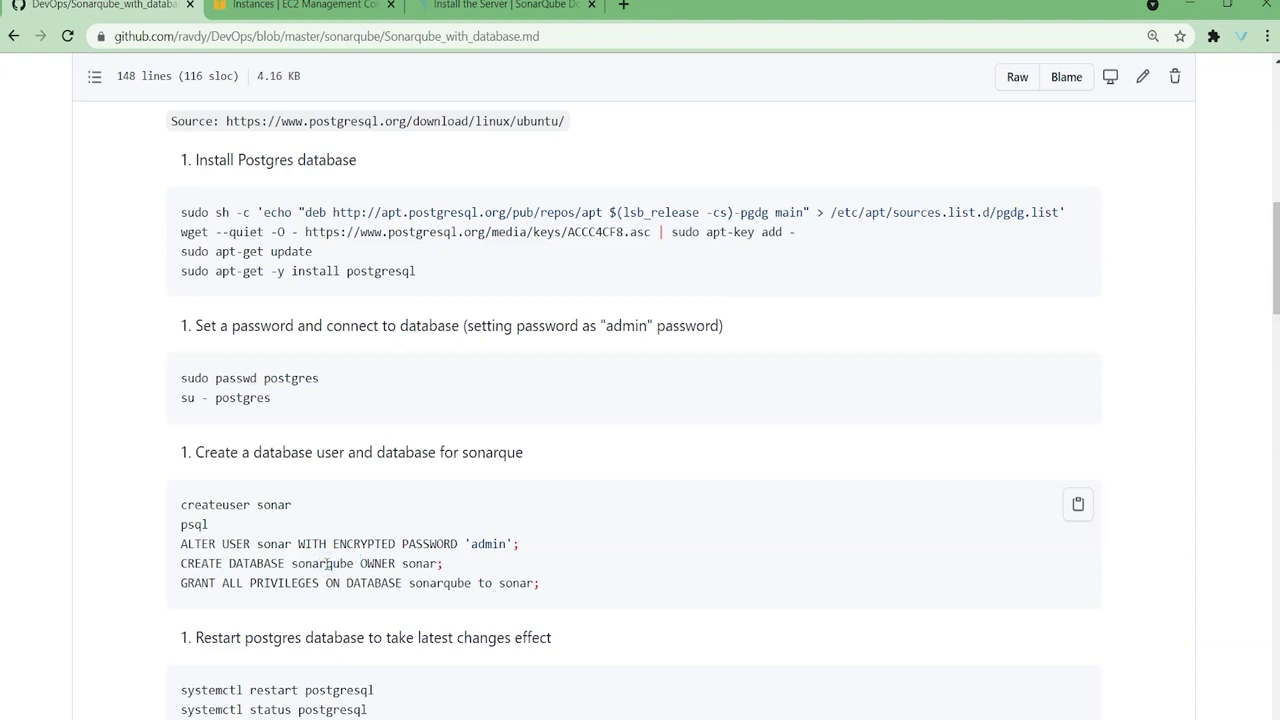
pyautogui.doubleClick(325, 564)
pyautogui.click(418, 564)
pyautogui.doubleClick(418, 564)
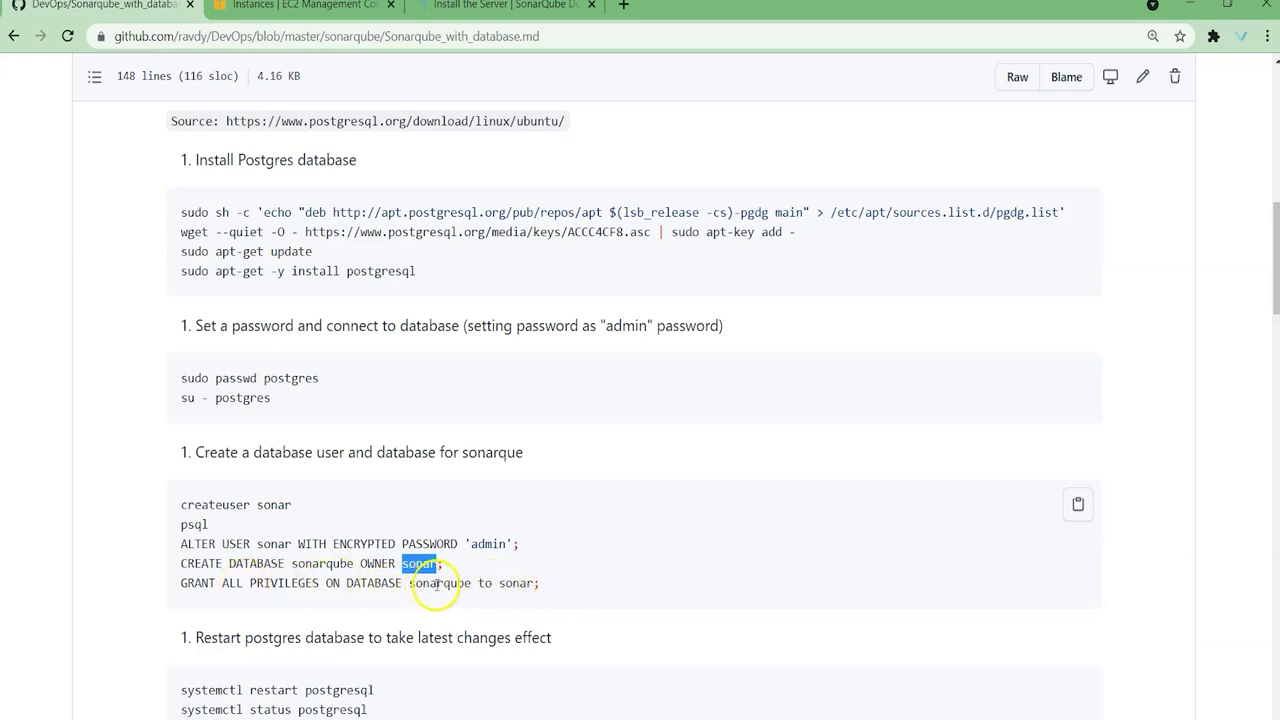
pyautogui.doubleClick(436, 585)
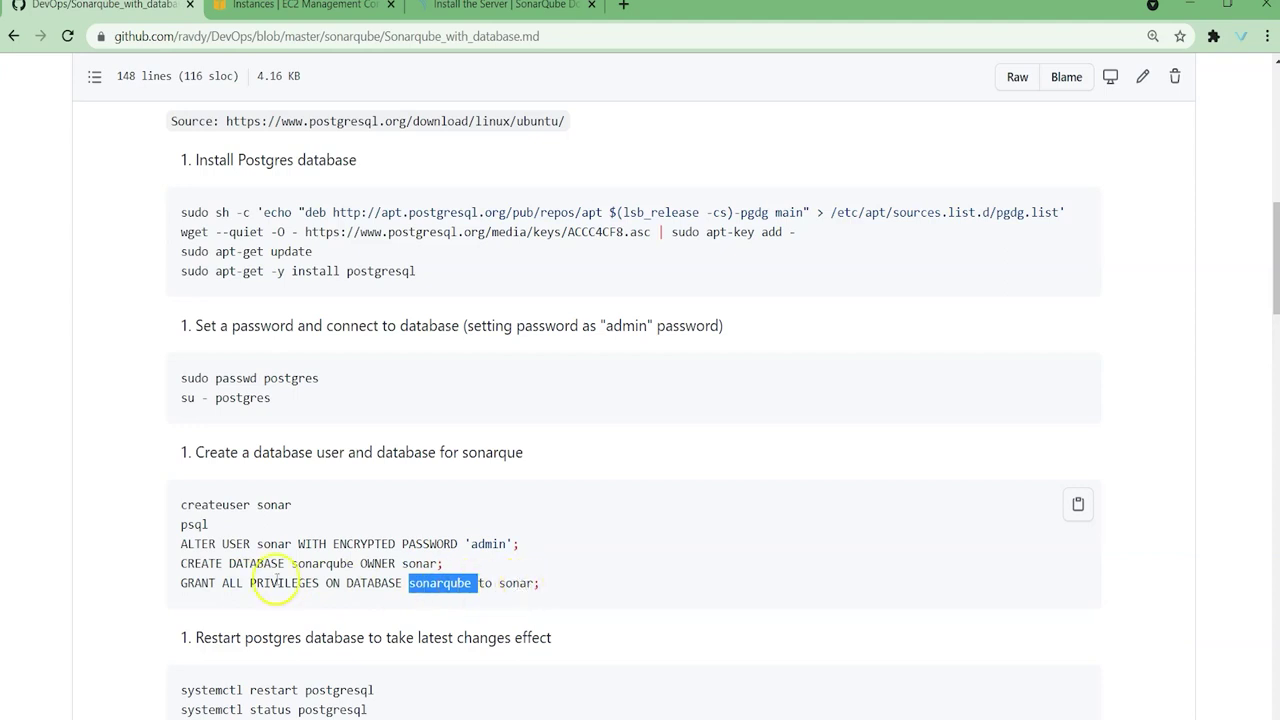
# Step: Run the SQL in psql to set sonar's password, create sonarqube owned by sonar, and grant privileges
pyautogui.moveTo(170, 543); pyautogui.dragTo(569, 578)
pyautogui.hotkey('ctrl', 'c')
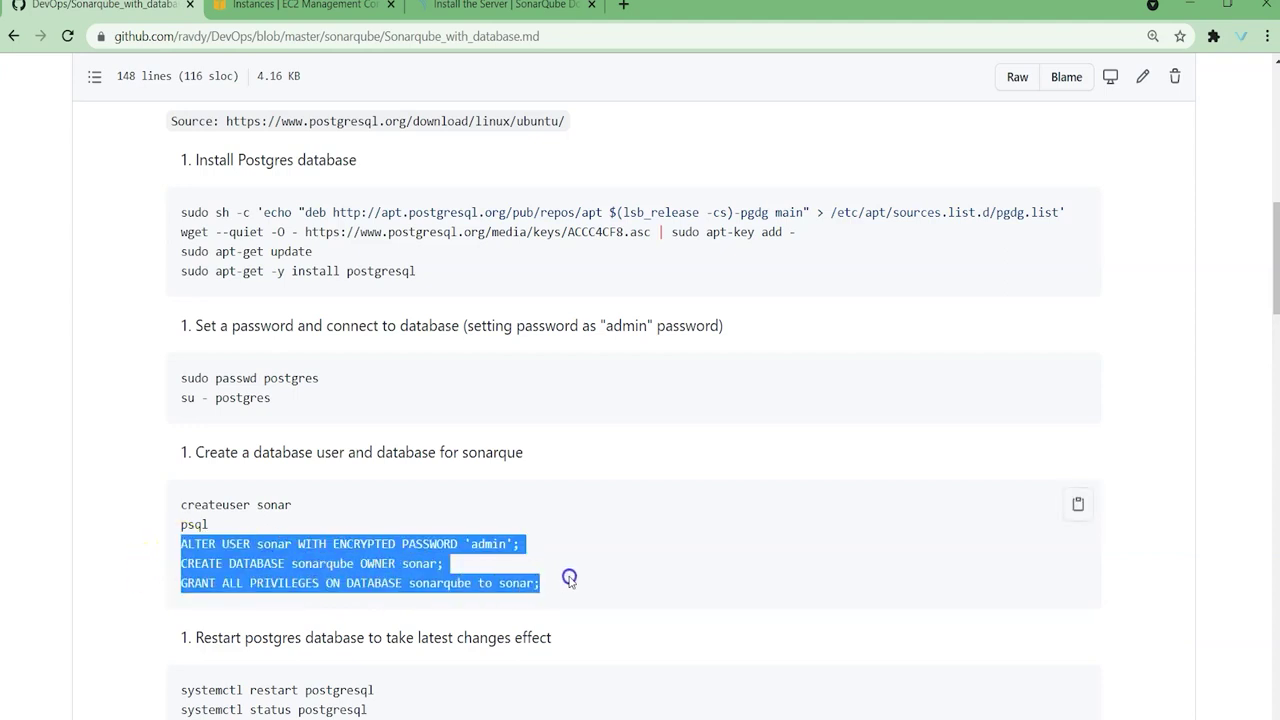
pyautogui.hotkey('alt', 'Tab')
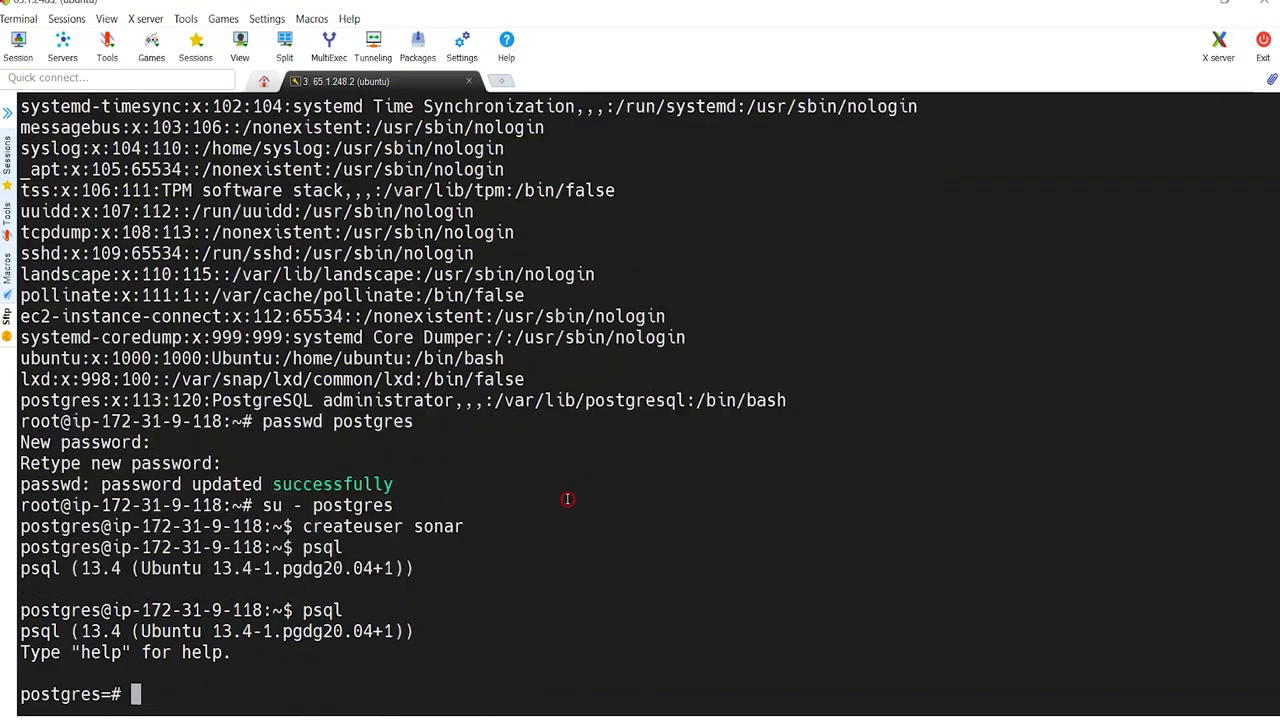
pyautogui.rightClick(567, 499)
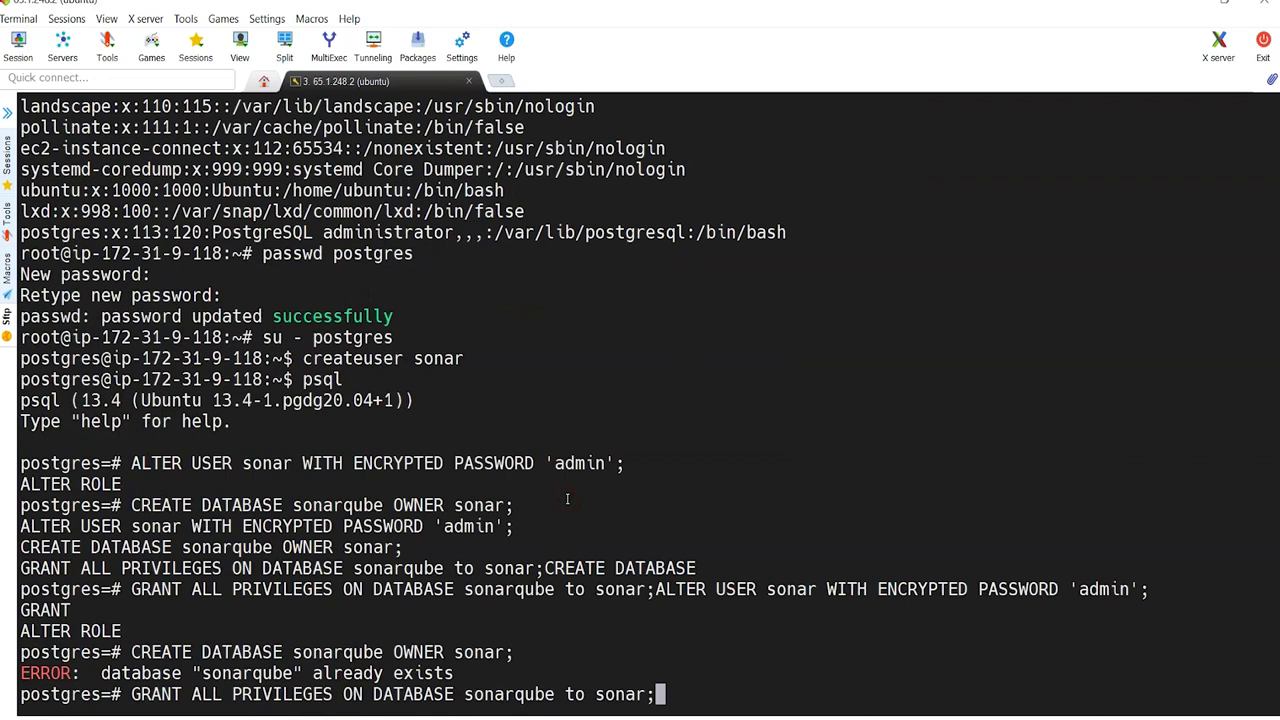
pyautogui.press('Return')
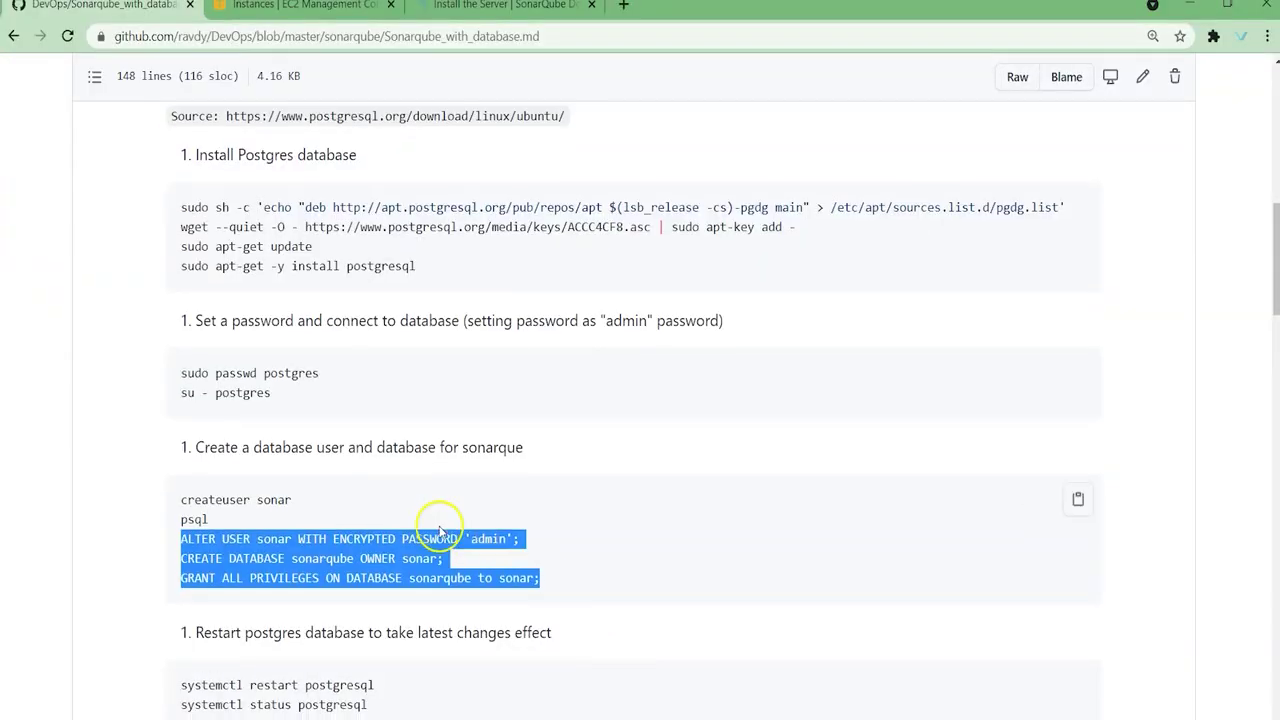
pyautogui.scroll(-3, 520, 523)
pyautogui.moveTo(180, 418); pyautogui.dragTo(420, 422)
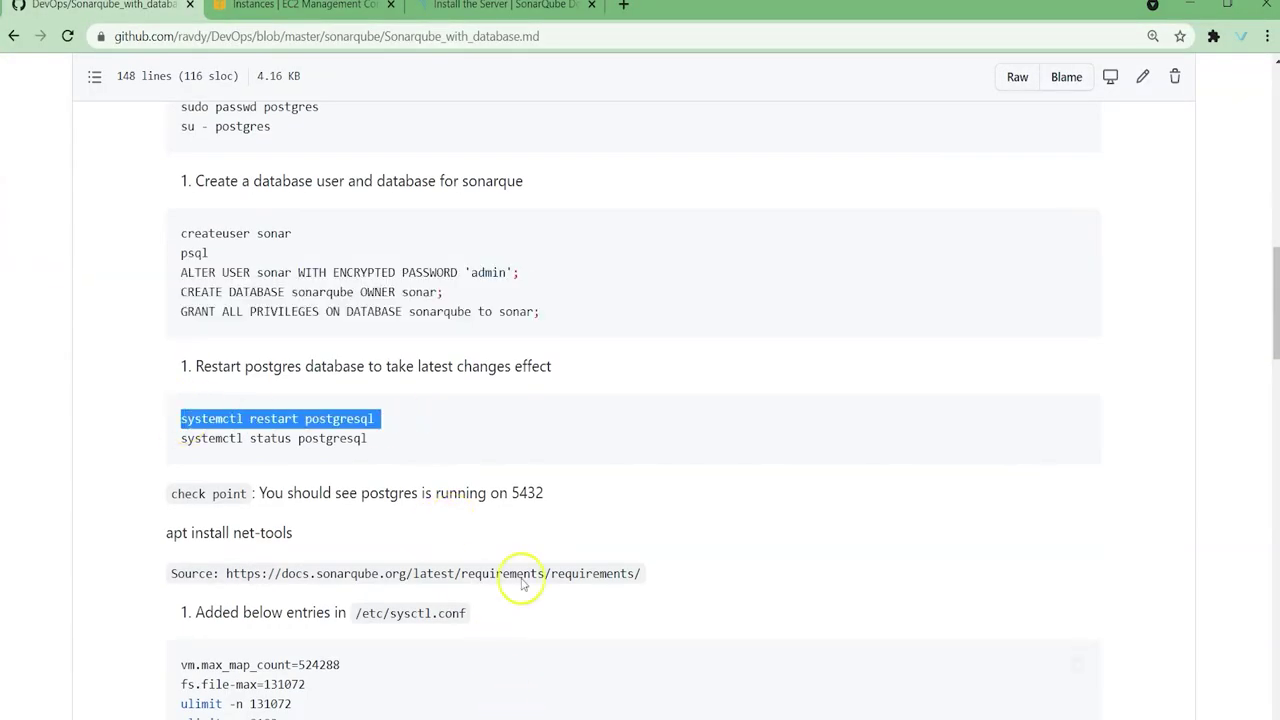
# Step: Copy the systemctl restart postgresql command and quit the psql shell
pyautogui.click(563, 356)
pyautogui.moveTo(181, 418); pyautogui.dragTo(387, 424)
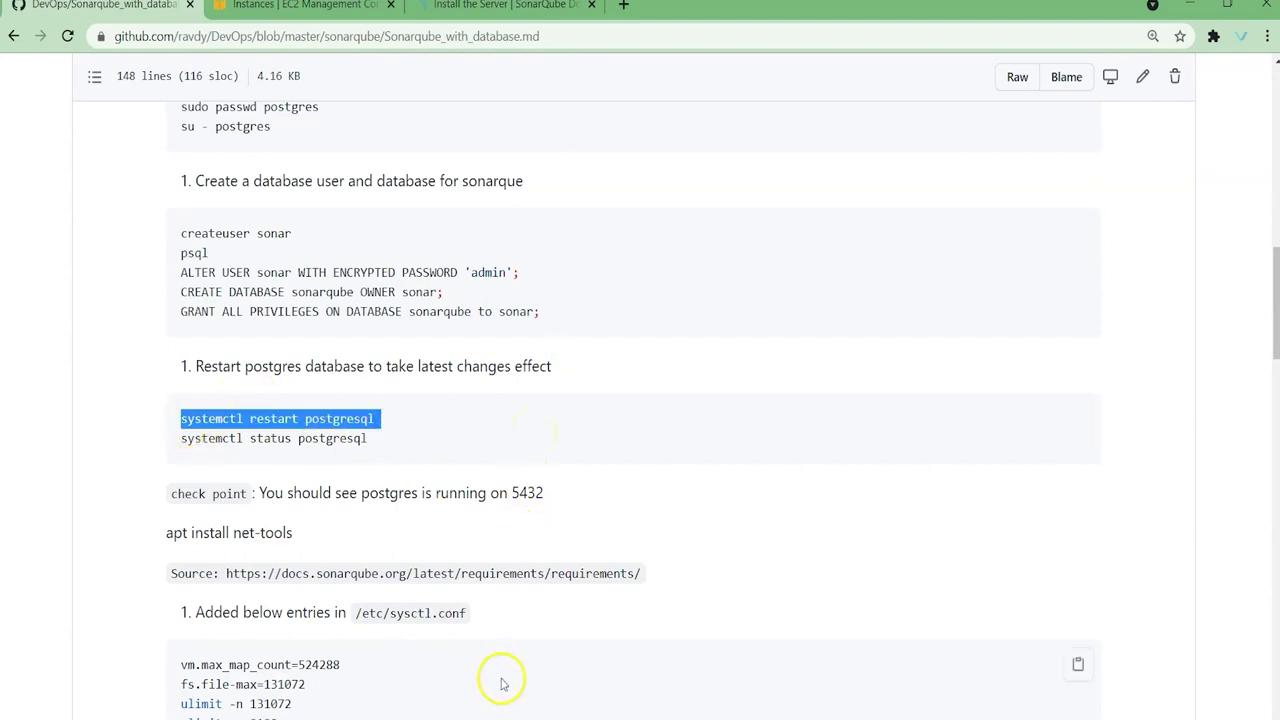
pyautogui.click(452, 421)
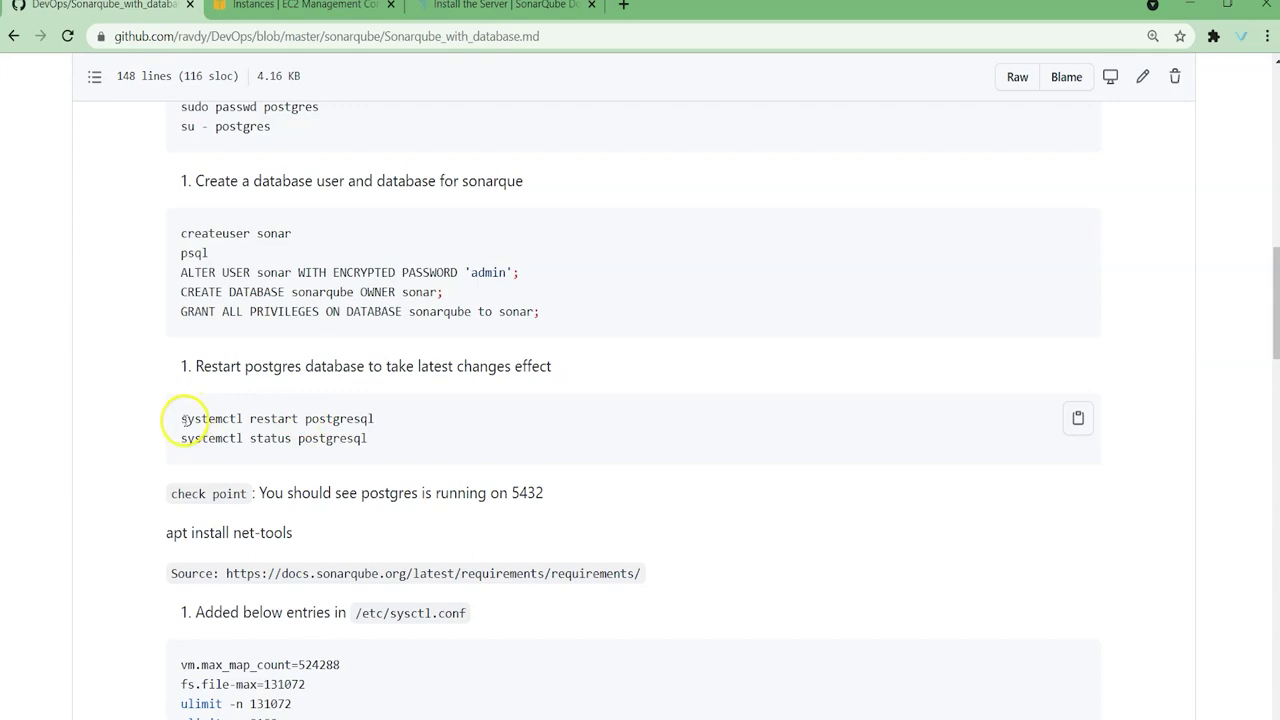
pyautogui.moveTo(182, 418); pyautogui.dragTo(407, 418)
pyautogui.hotkey('ctrl', 'c')
pyautogui.hotkey('alt', 'Tab')
pyautogui.rightClick(583, 418)
pyautogui.rightClick(583, 418)
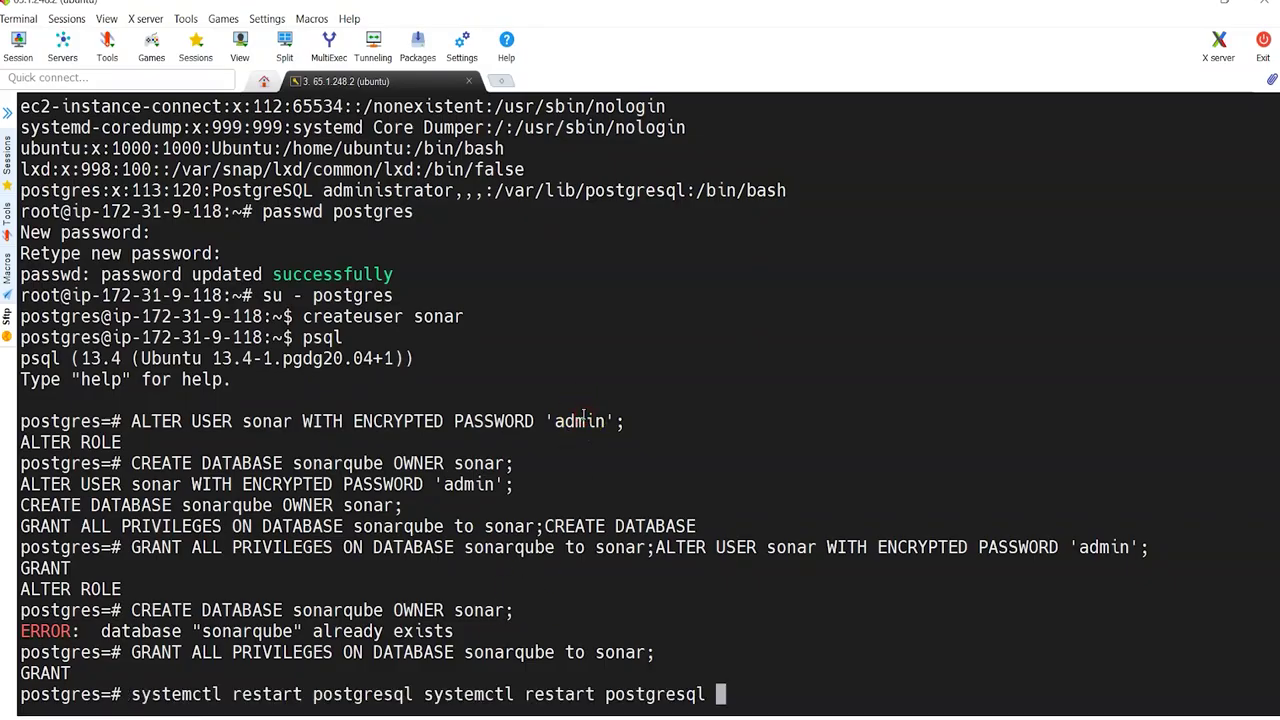
pyautogui.hotkey('ctrl', 'c')
pyautogui.rightClick(583, 414)
pyautogui.press('Return')
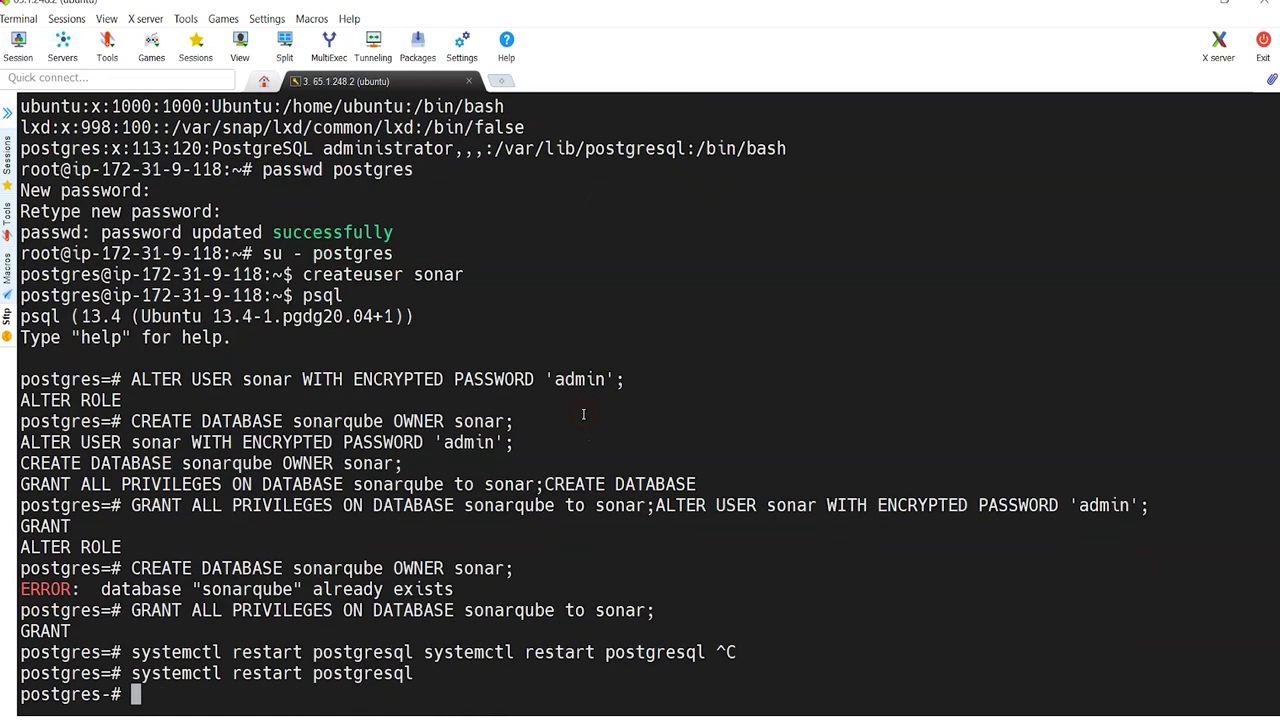
pyautogui.rightClick(583, 414)
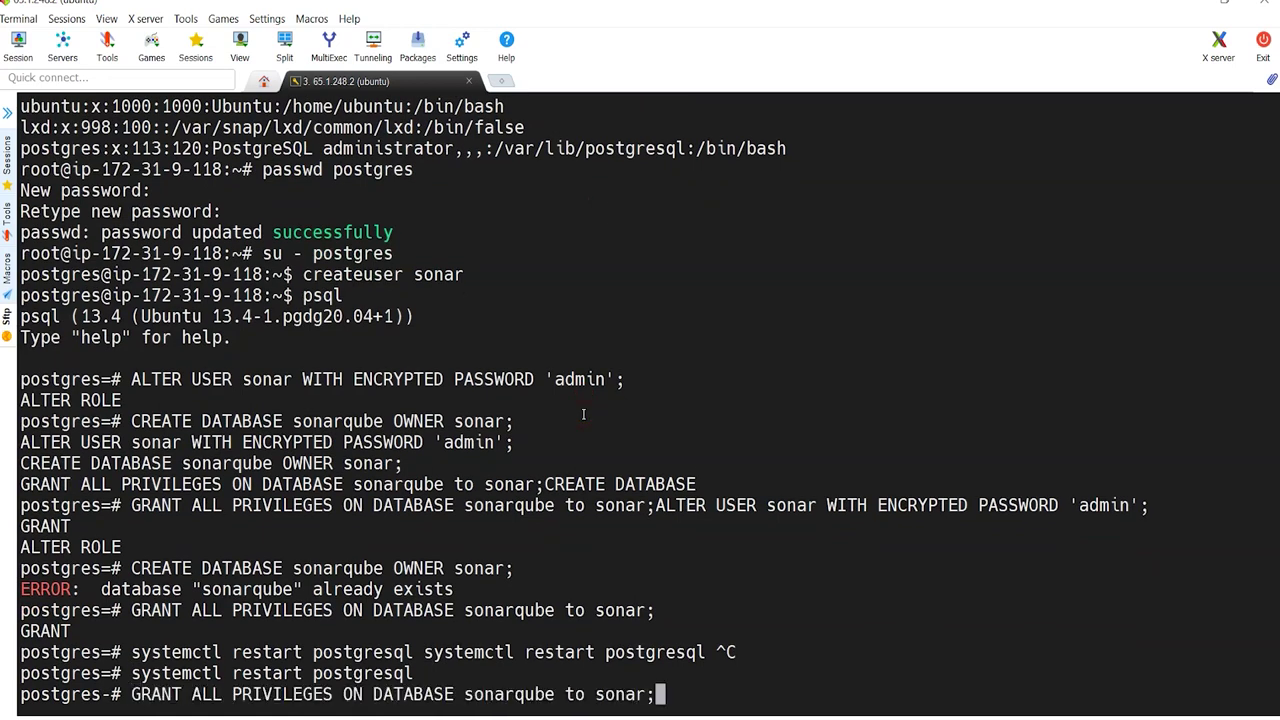
pyautogui.hotkey('ctrl', 'u')
pyautogui.hotkey('ctrl', 'c')
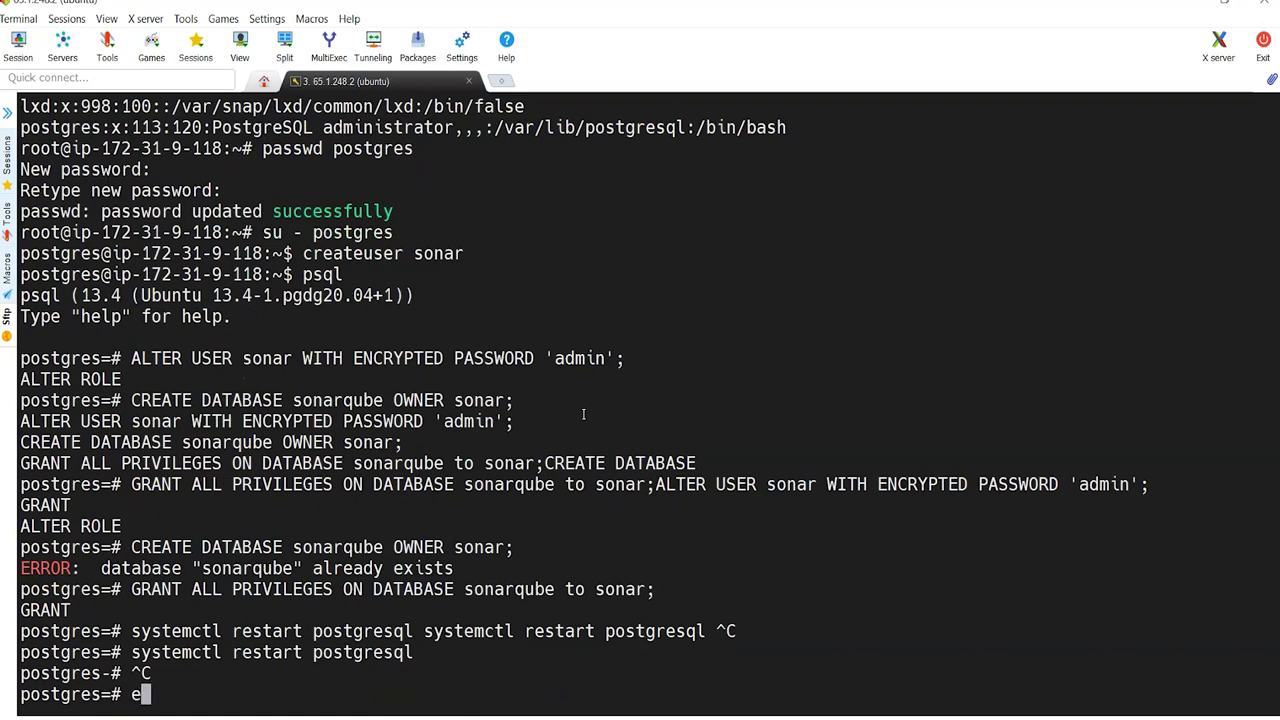
pyautogui.press('Return')
# Step: Exit back to root and restart PostgreSQL with systemctl restart postgresql
pyautogui.rightClick(584, 414)
pyautogui.press('Return')
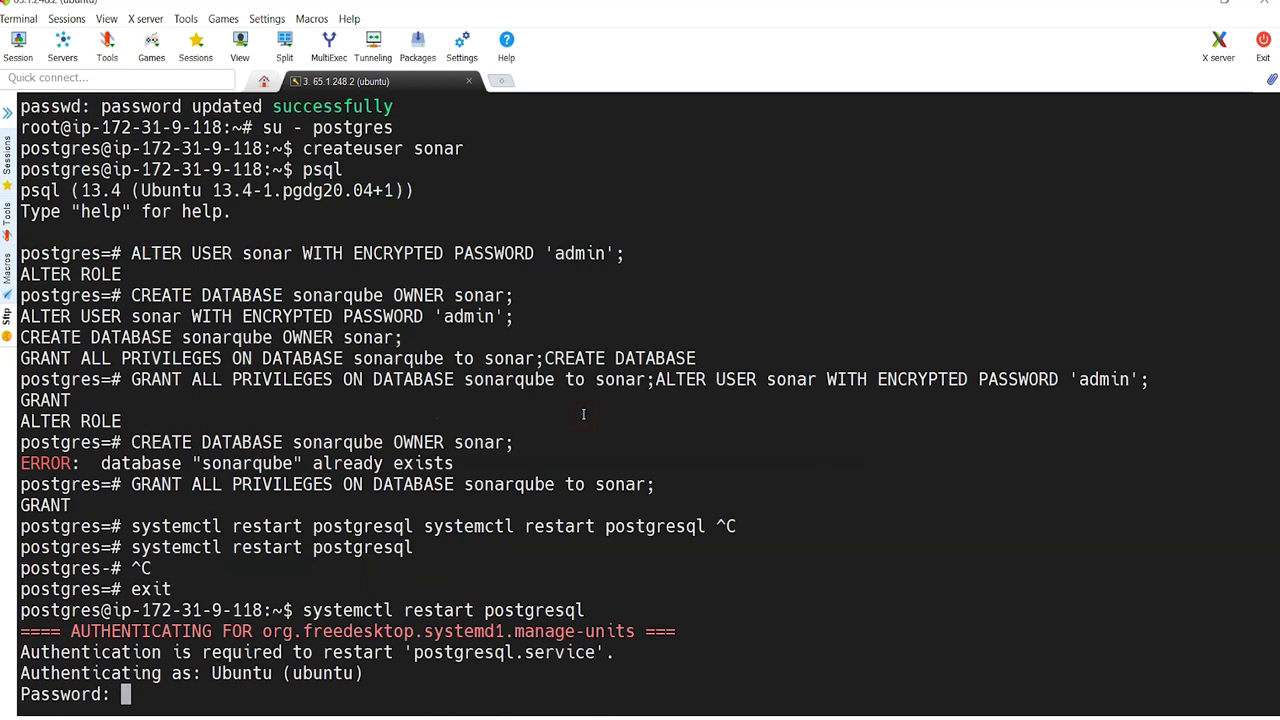
pyautogui.hotkey('ctrl', 'c')
pyautogui.write('exit')
pyautogui.press('Return')
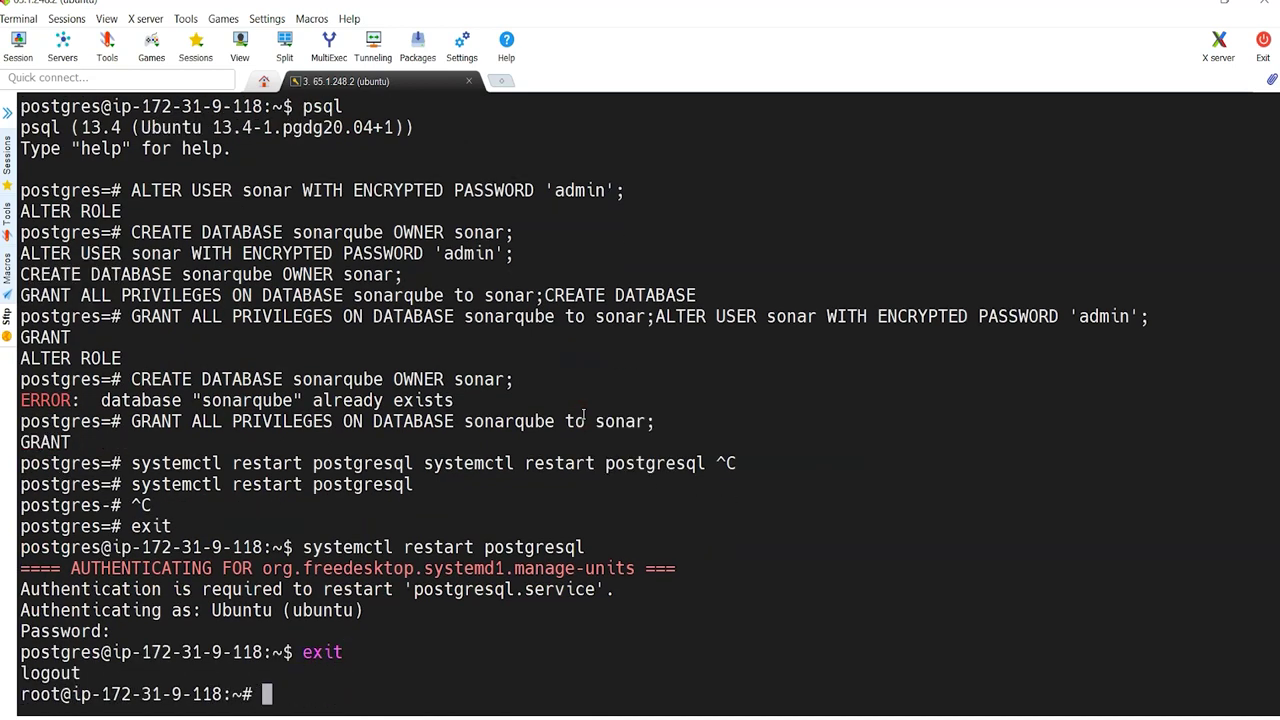
pyautogui.rightClick(584, 414)
pyautogui.press('Return')
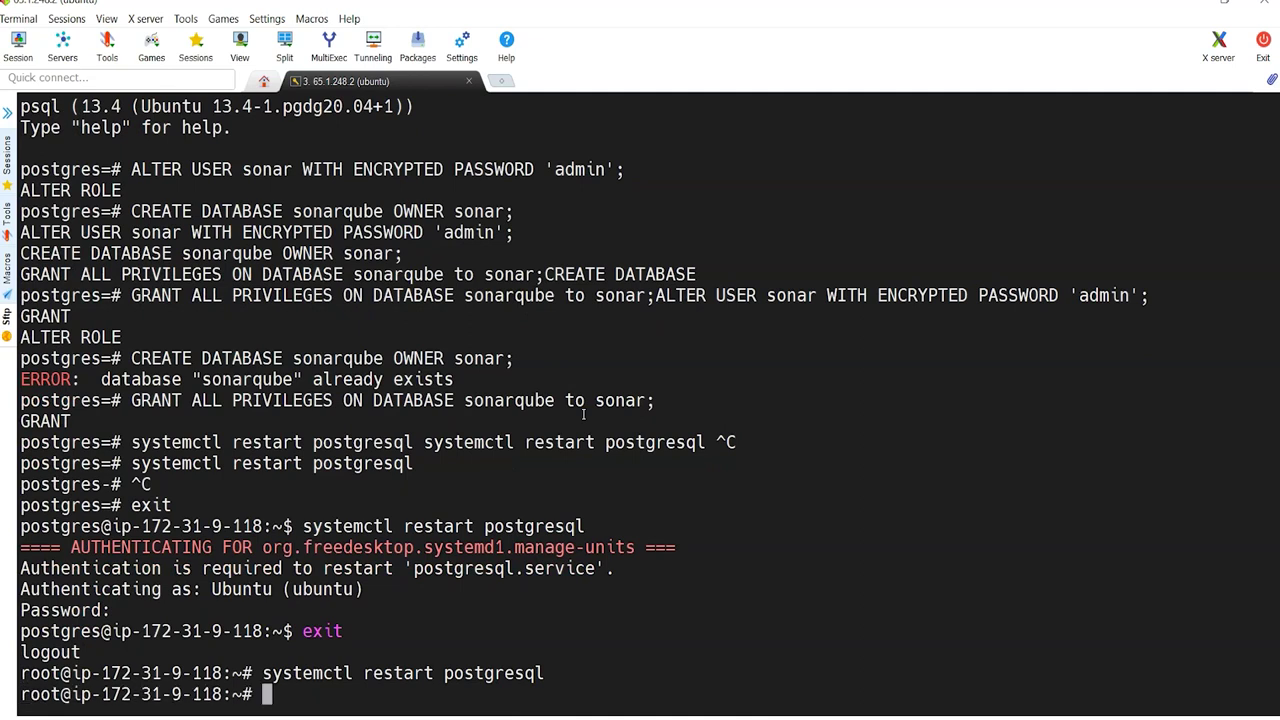
# Step: Run systemctl status postgresql and confirm the service is active
pyautogui.rightClick(584, 414)
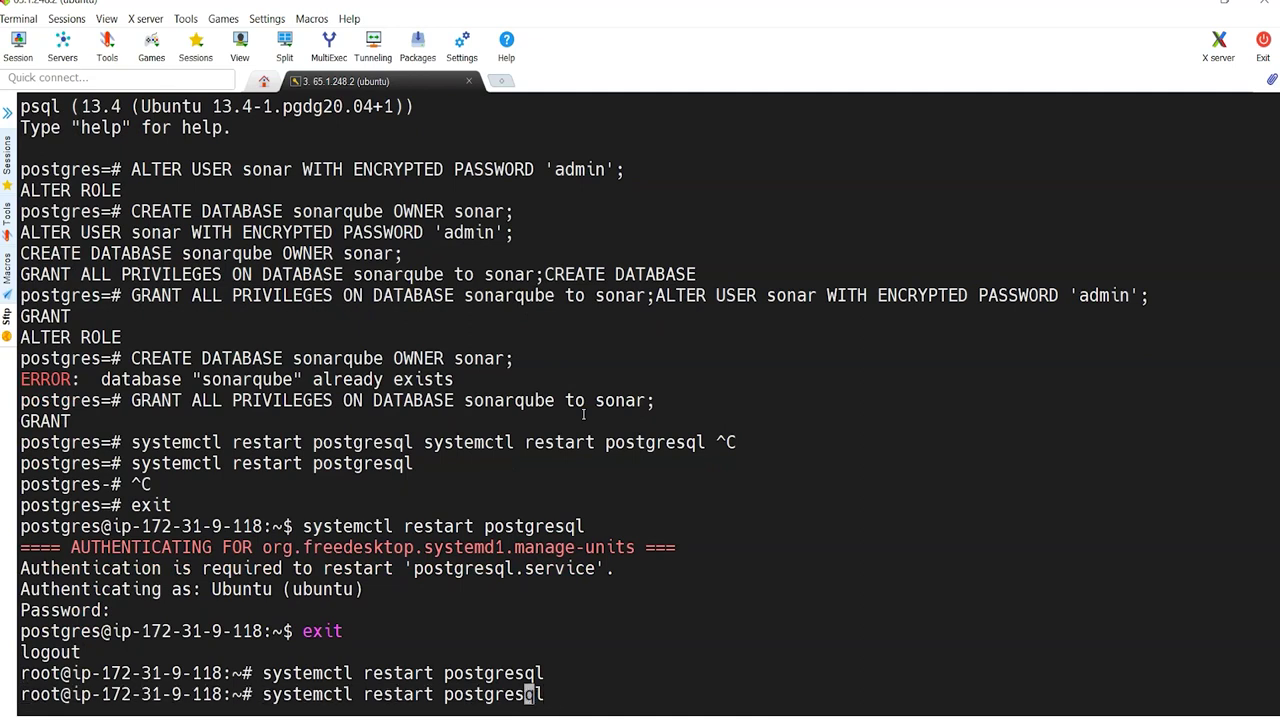
pyautogui.press('BackSpace')
pyautogui.press('BackSpace')
pyautogui.press('BackSpace')
pyautogui.press('BackSpace')
pyautogui.press('BackSpace')
pyautogui.press('BackSpace')
pyautogui.press('BackSpace')
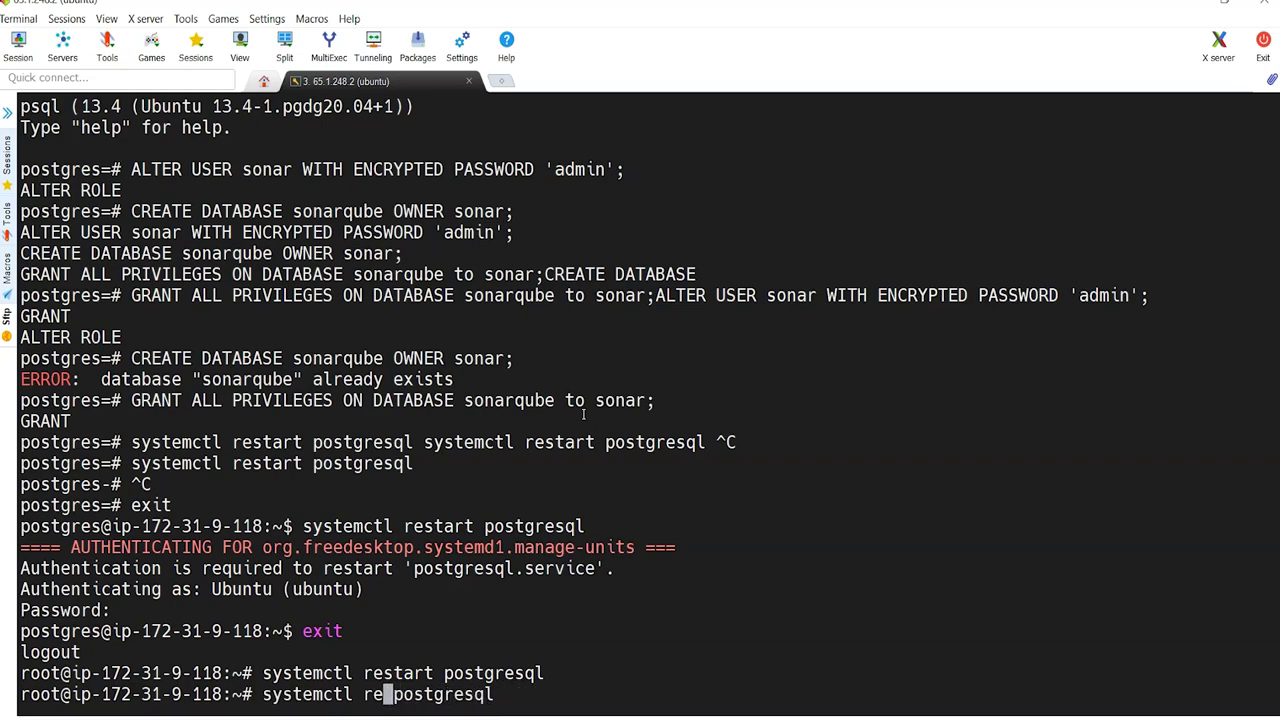
pyautogui.write('status')
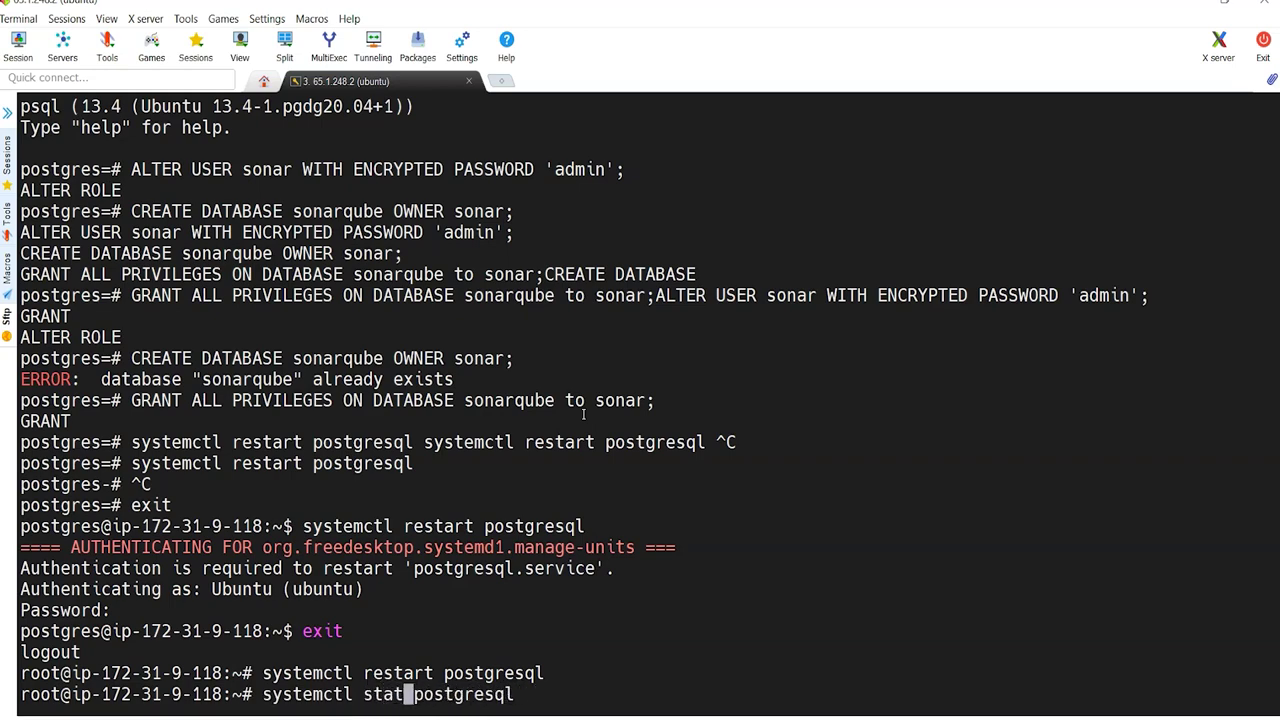
pyautogui.press('Return')
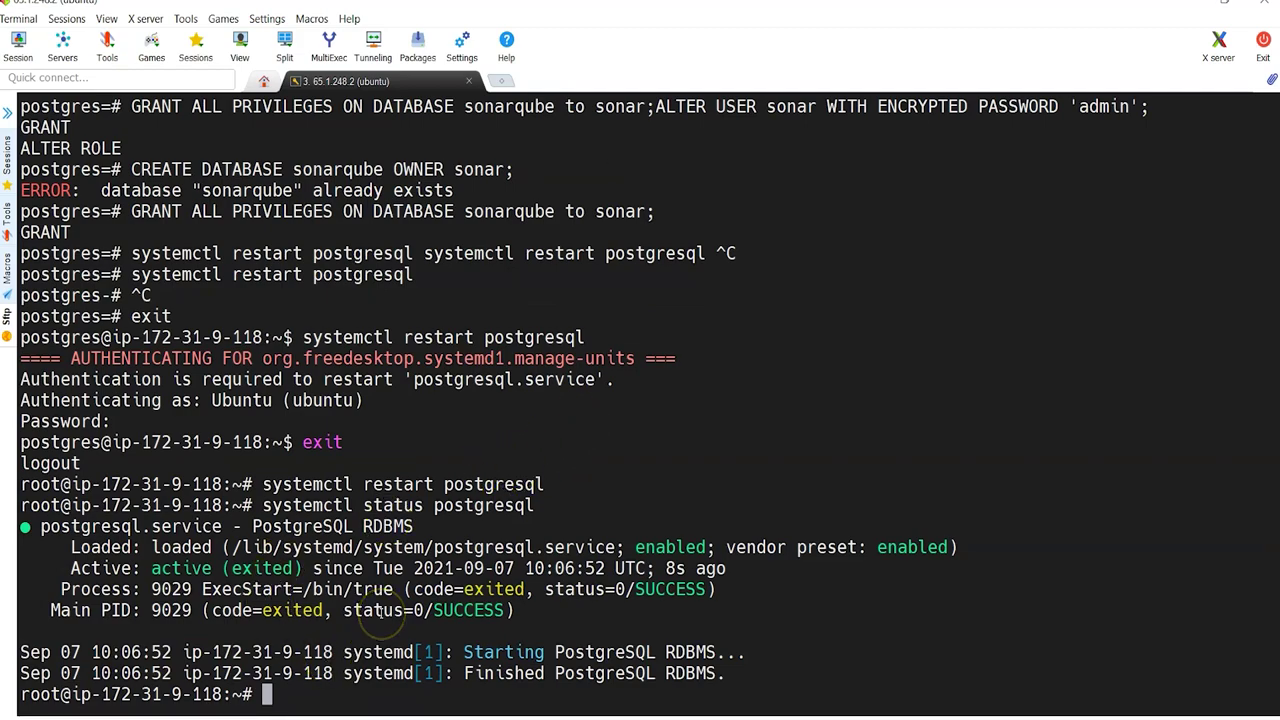
pyautogui.scroll(20, 379, 613)
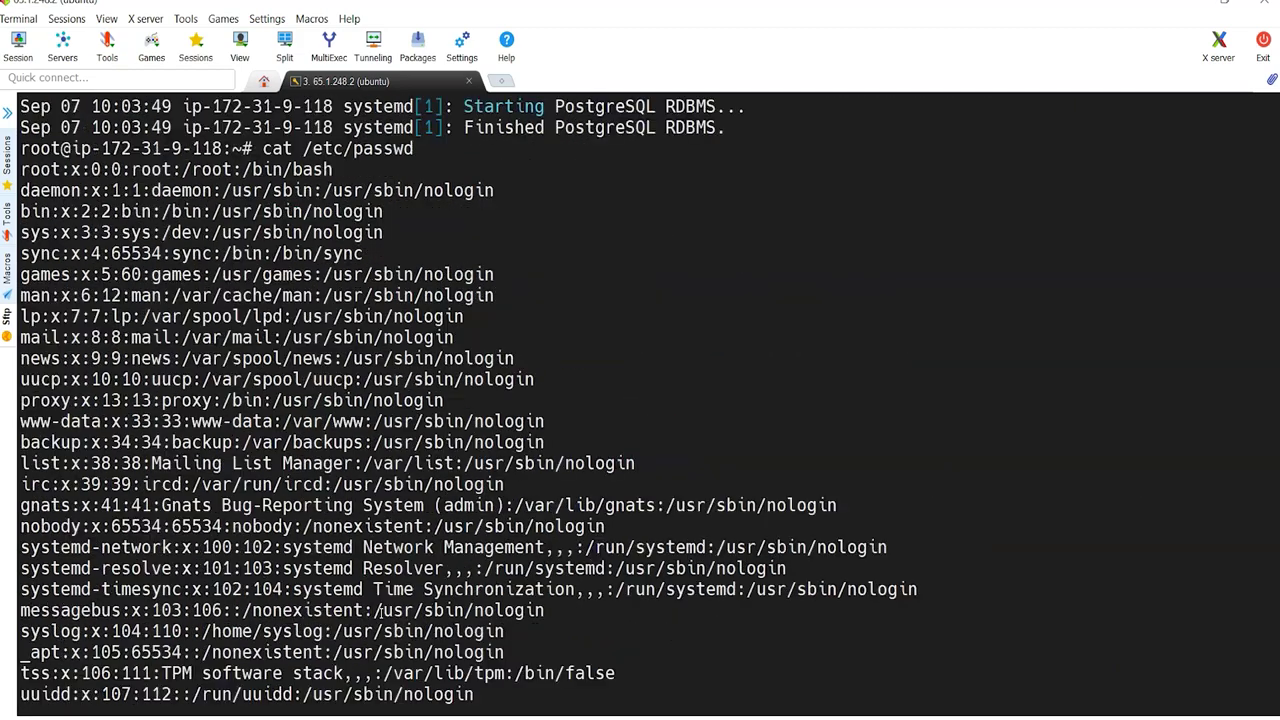
pyautogui.scroll(-20, 379, 613)
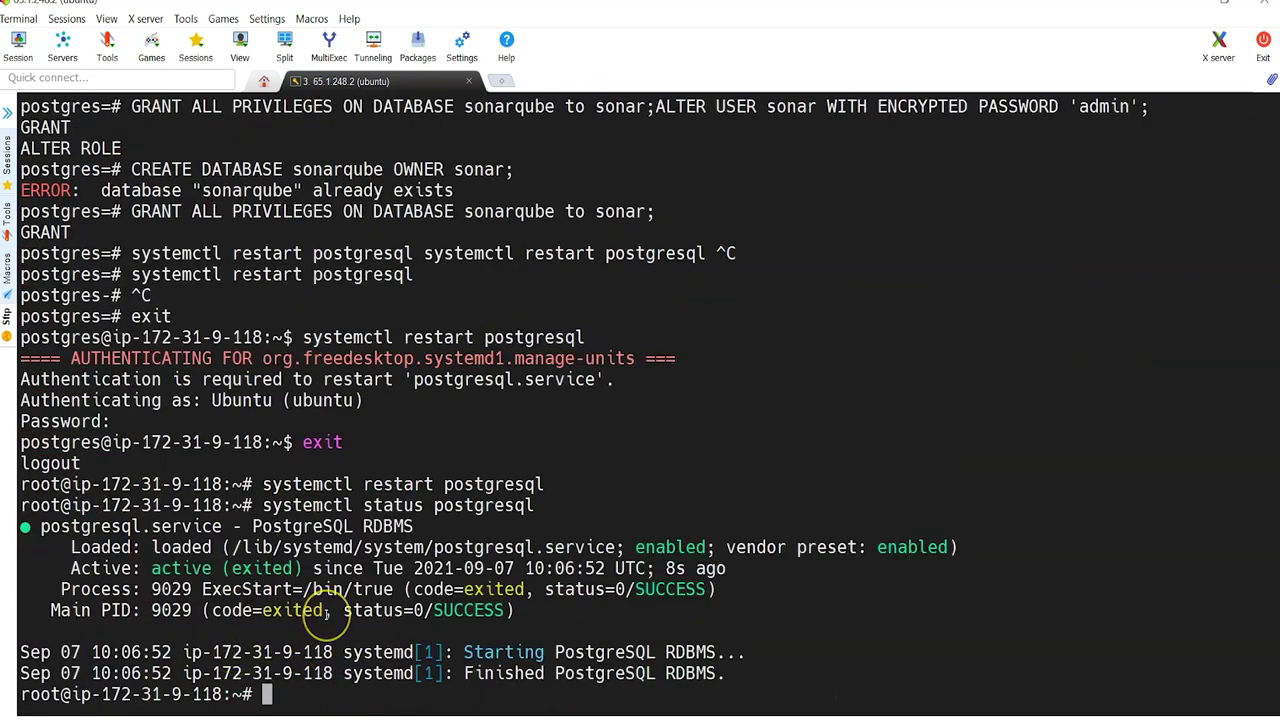
pyautogui.doubleClick(178, 570)
pyautogui.click(610, 612)
pyautogui.click(630, 715)
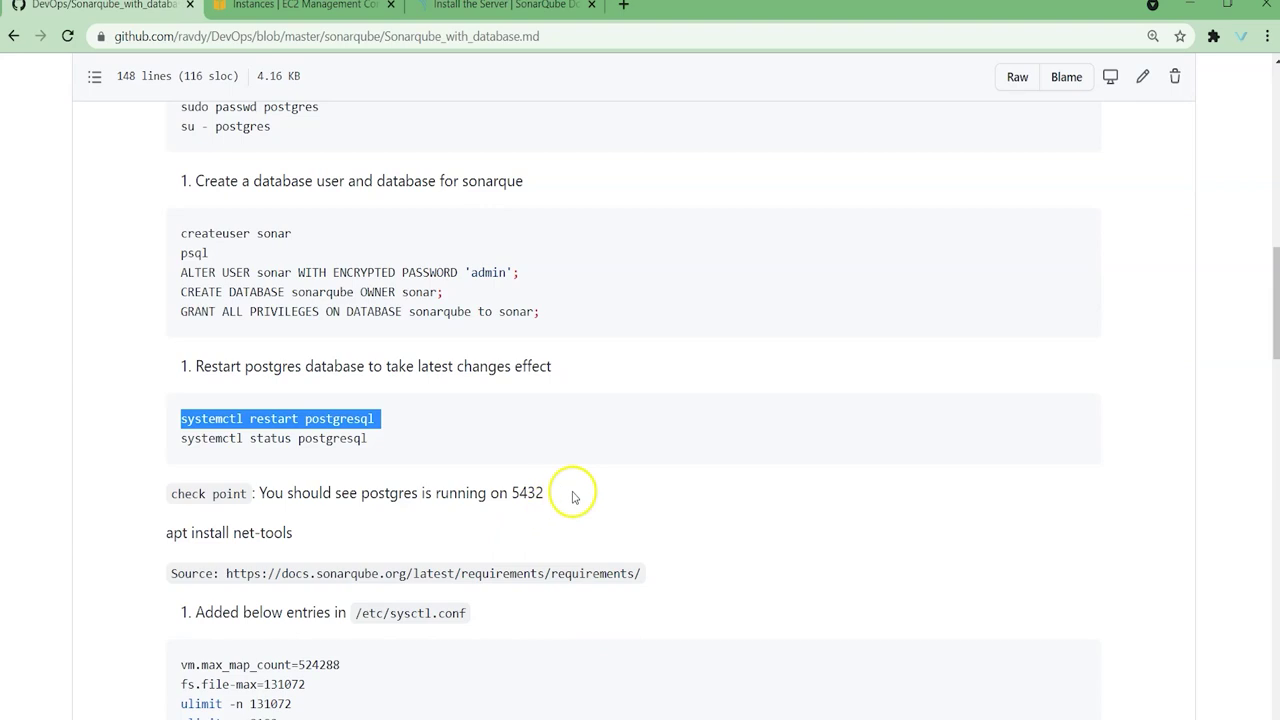
# Step: Run netstat -tulpn and install the missing net-tools package with apt
pyautogui.scroll(-4, 571, 491)
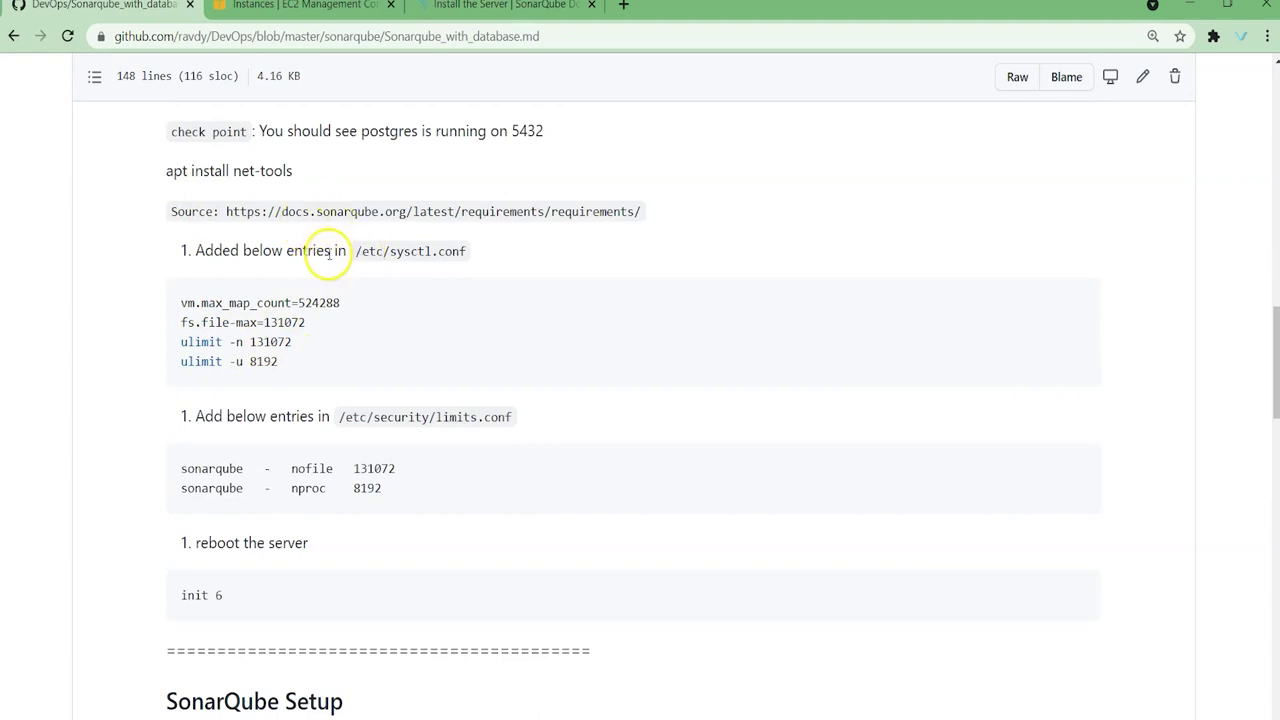
pyautogui.scroll(1, 322, 260)
pyautogui.moveTo(258, 222); pyautogui.dragTo(535, 221)
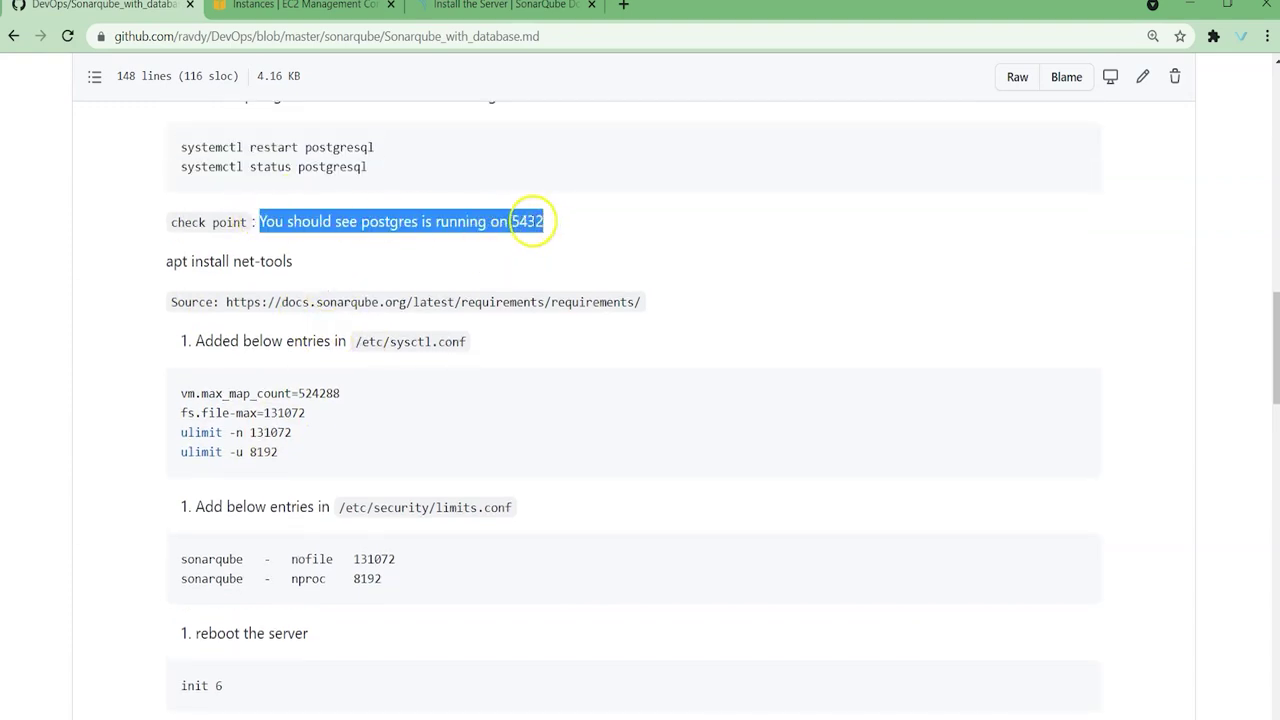
pyautogui.hotkey('alt', 'Tab')
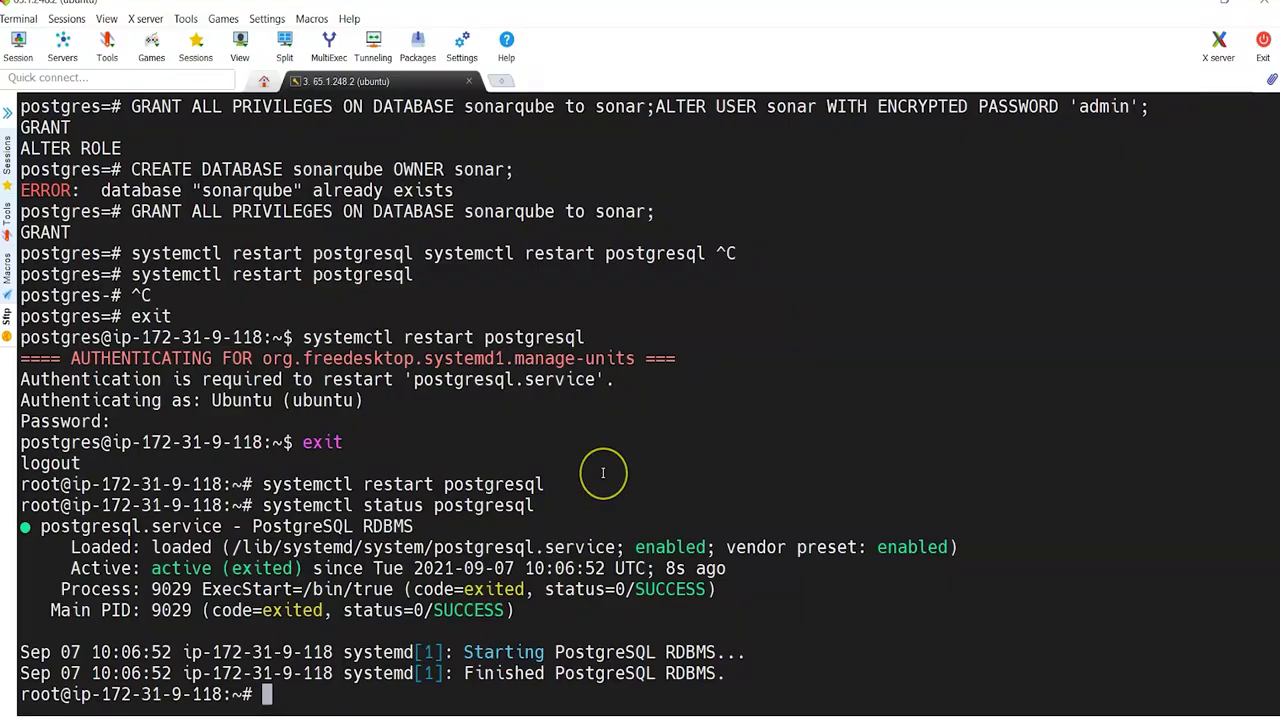
pyautogui.write('netstat')
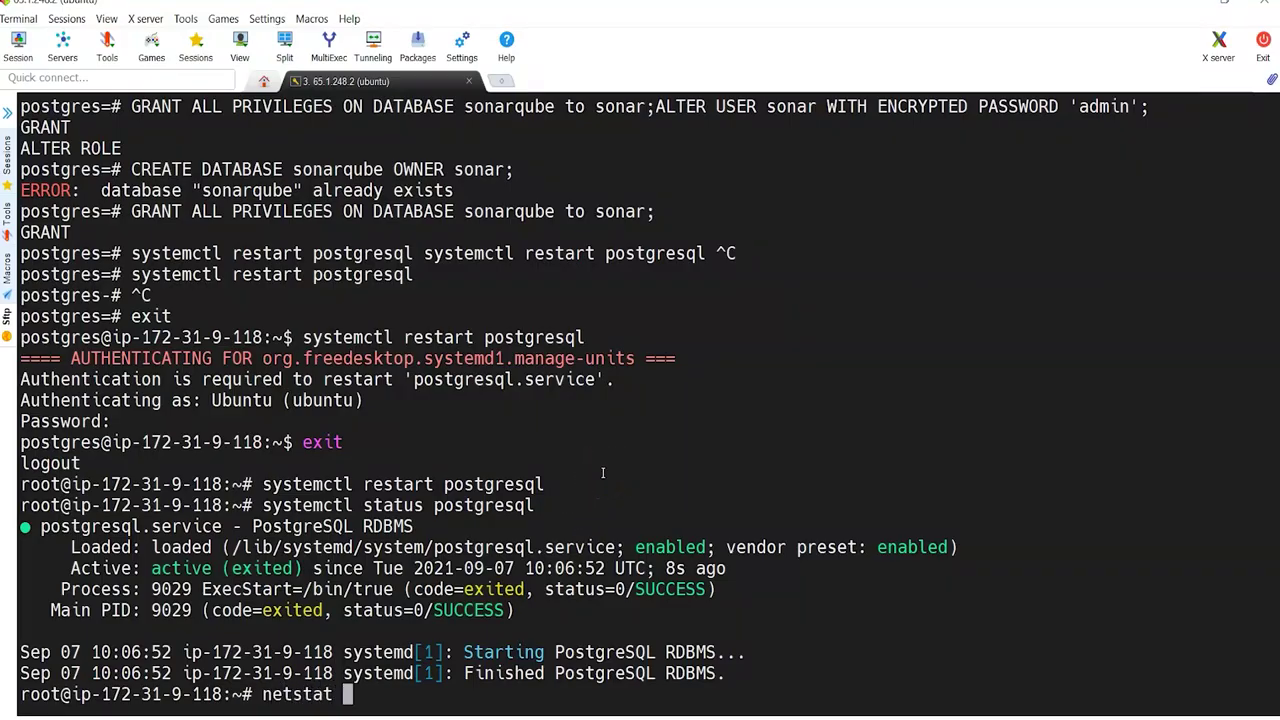
pyautogui.write(' -tulpn')
pyautogui.press('Return')
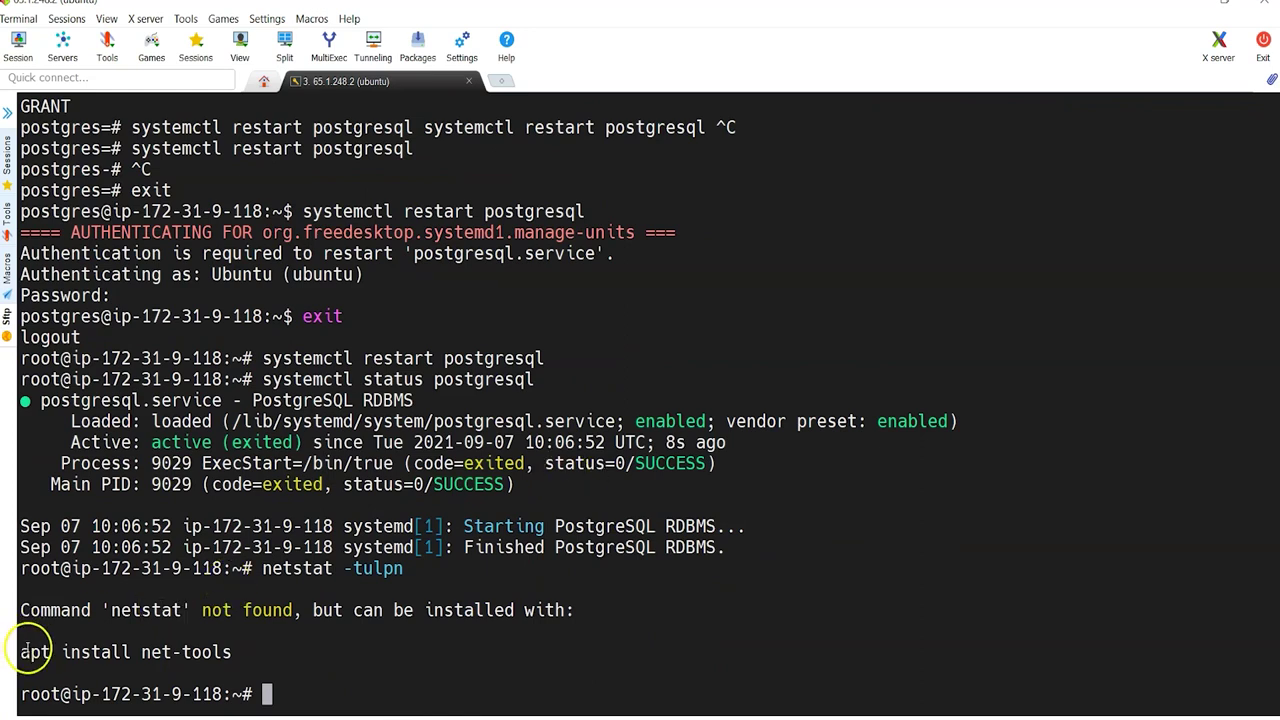
pyautogui.moveTo(22, 651); pyautogui.dragTo(230, 651)
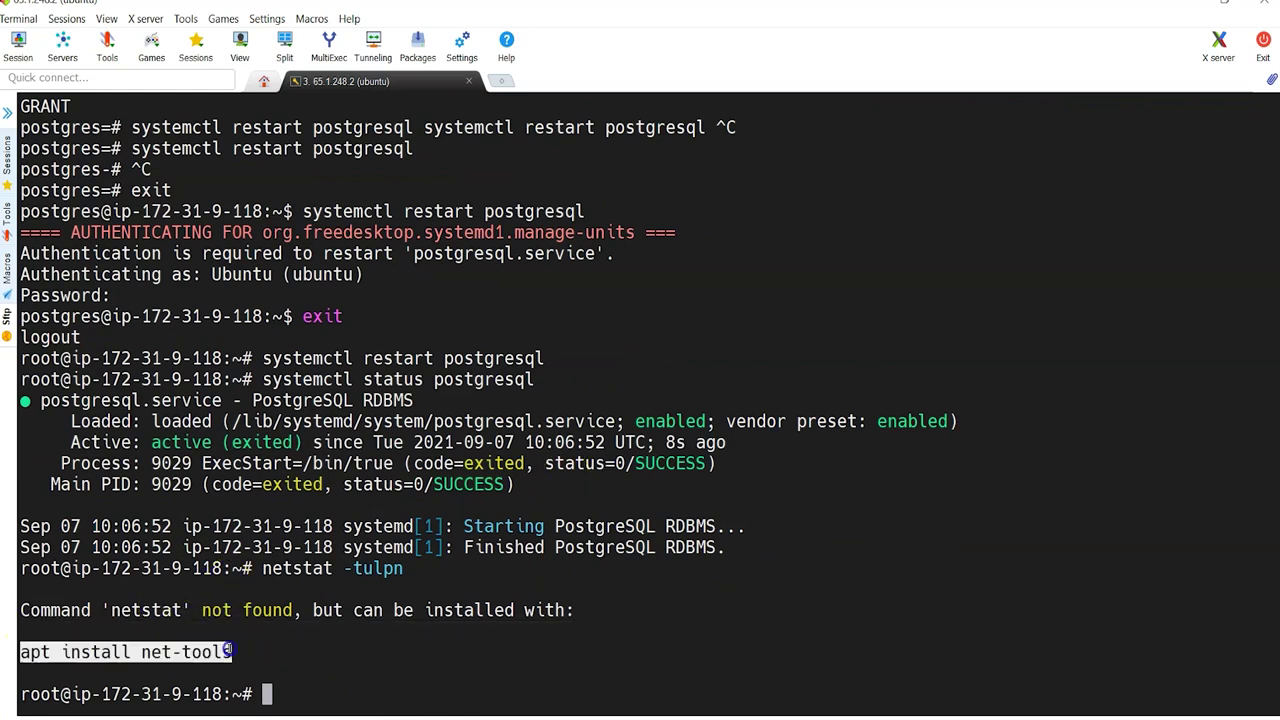
pyautogui.rightClick(228, 650)
pyautogui.press('Return')
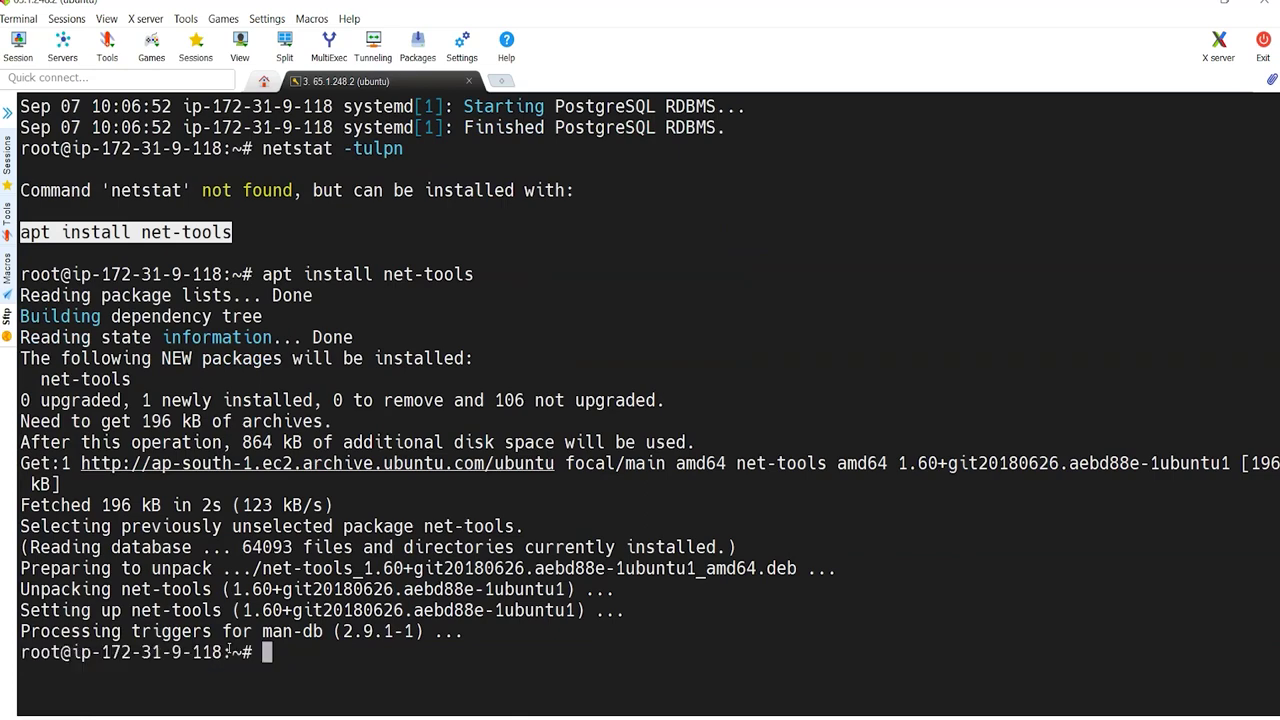
# Step: Rerun netstat -tulpn and confirm postgres is listening on 127.0.0.1:5432
pyautogui.rightClick(229, 651)
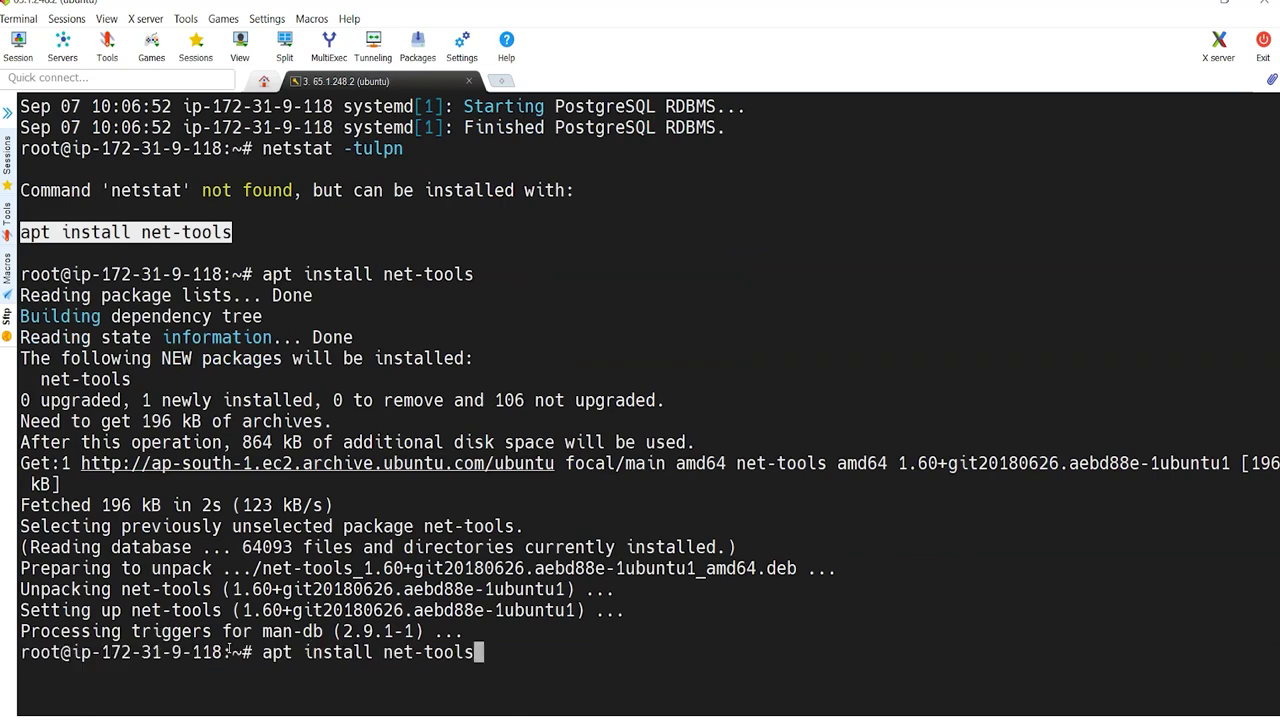
pyautogui.press('Up')
pyautogui.press('Up')
pyautogui.press('Return')
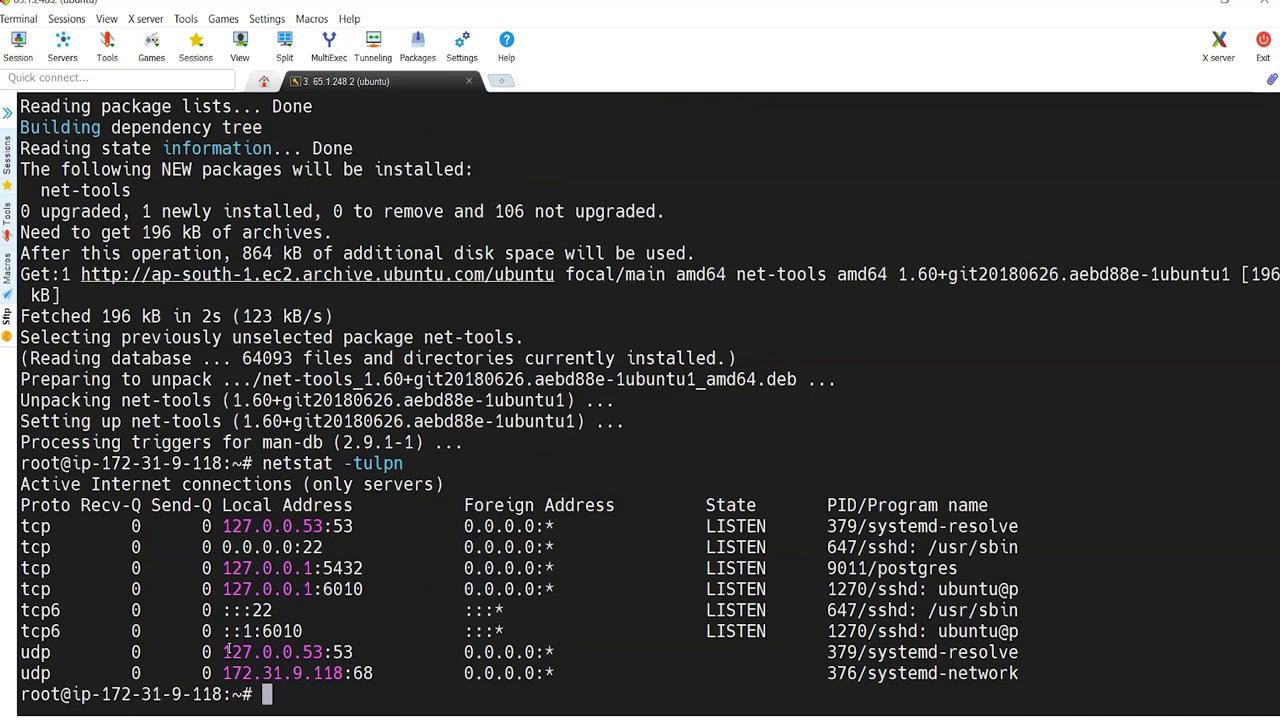
pyautogui.doubleClick(330, 568)
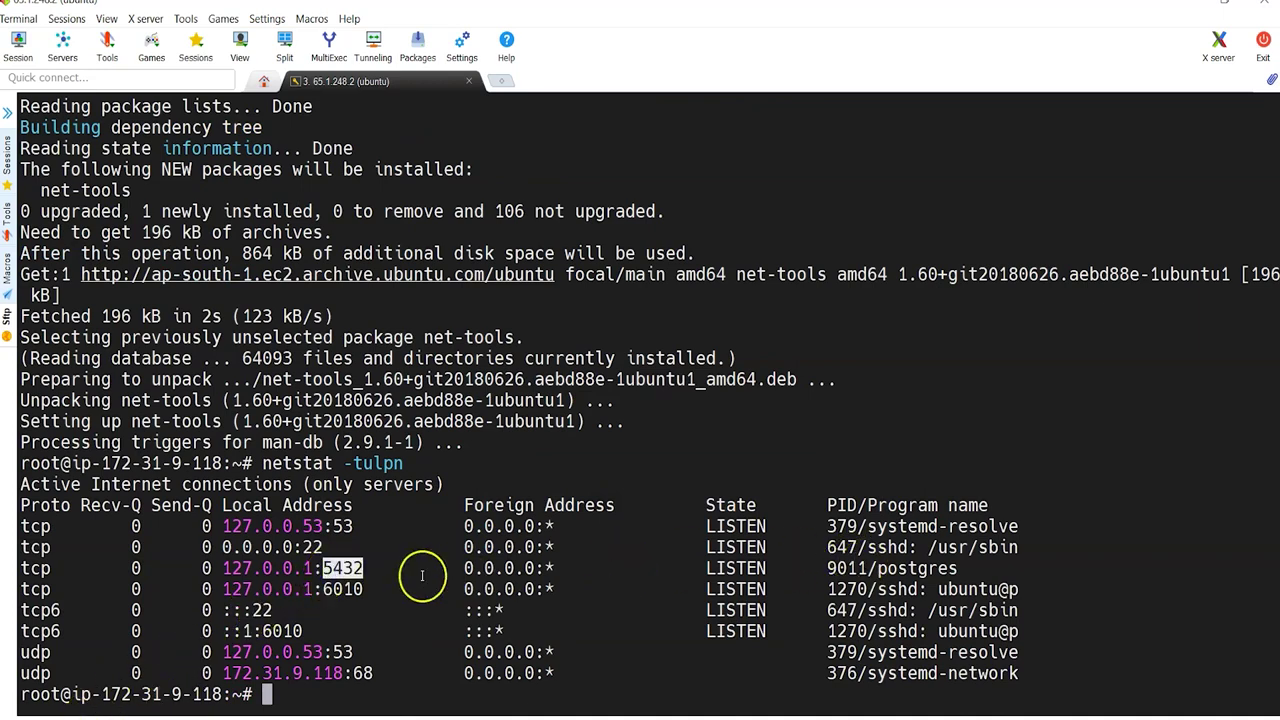
pyautogui.moveTo(960, 568); pyautogui.dragTo(242, 570)
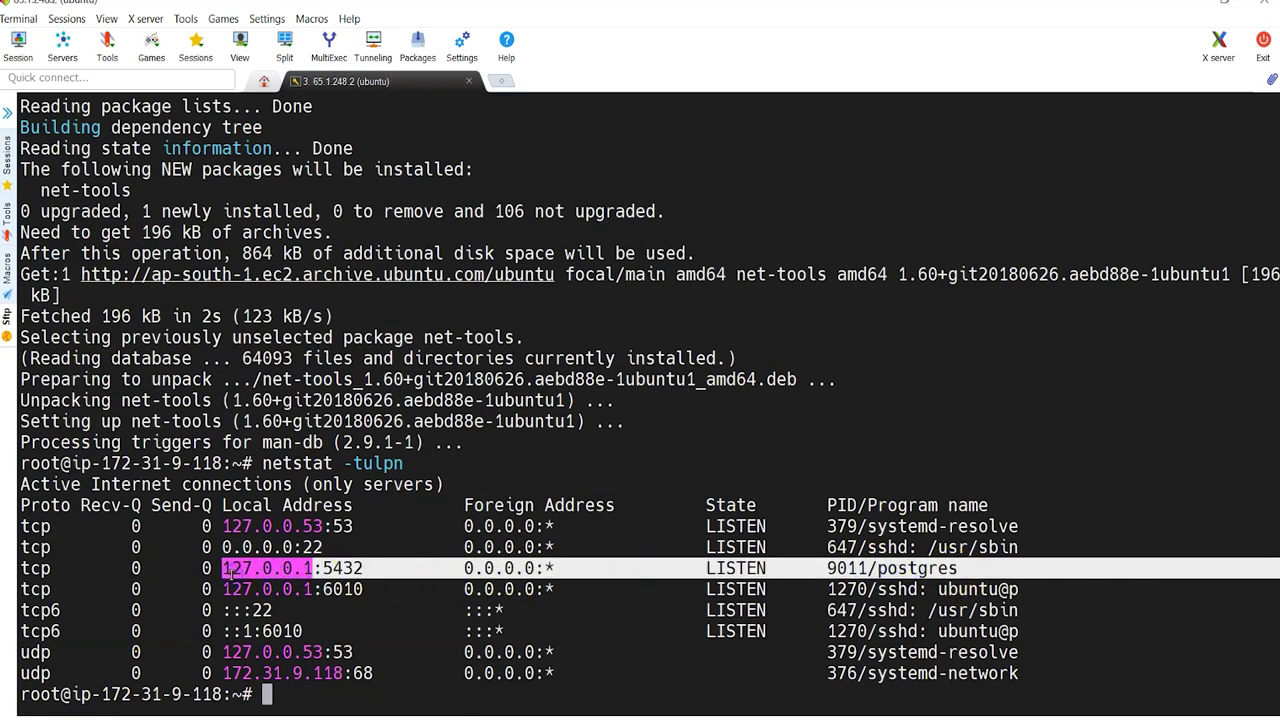
pyautogui.click(507, 568)
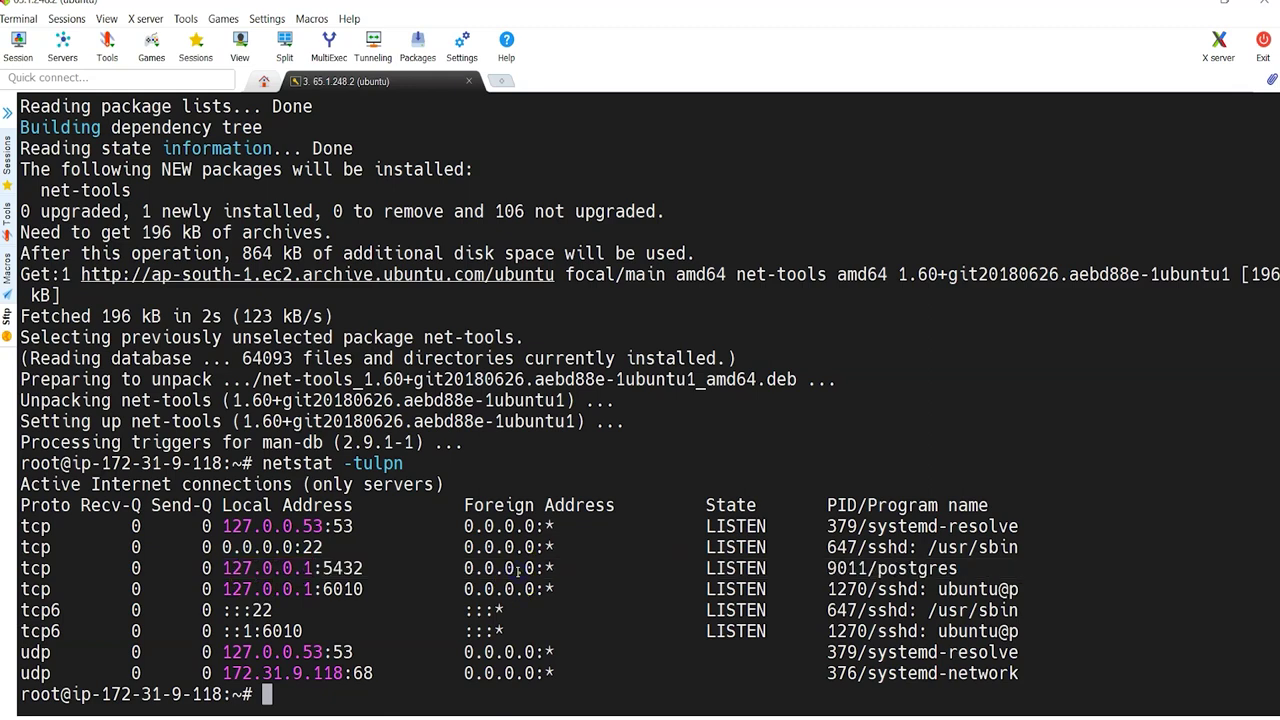
pyautogui.hotkey('alt', 'Tab')
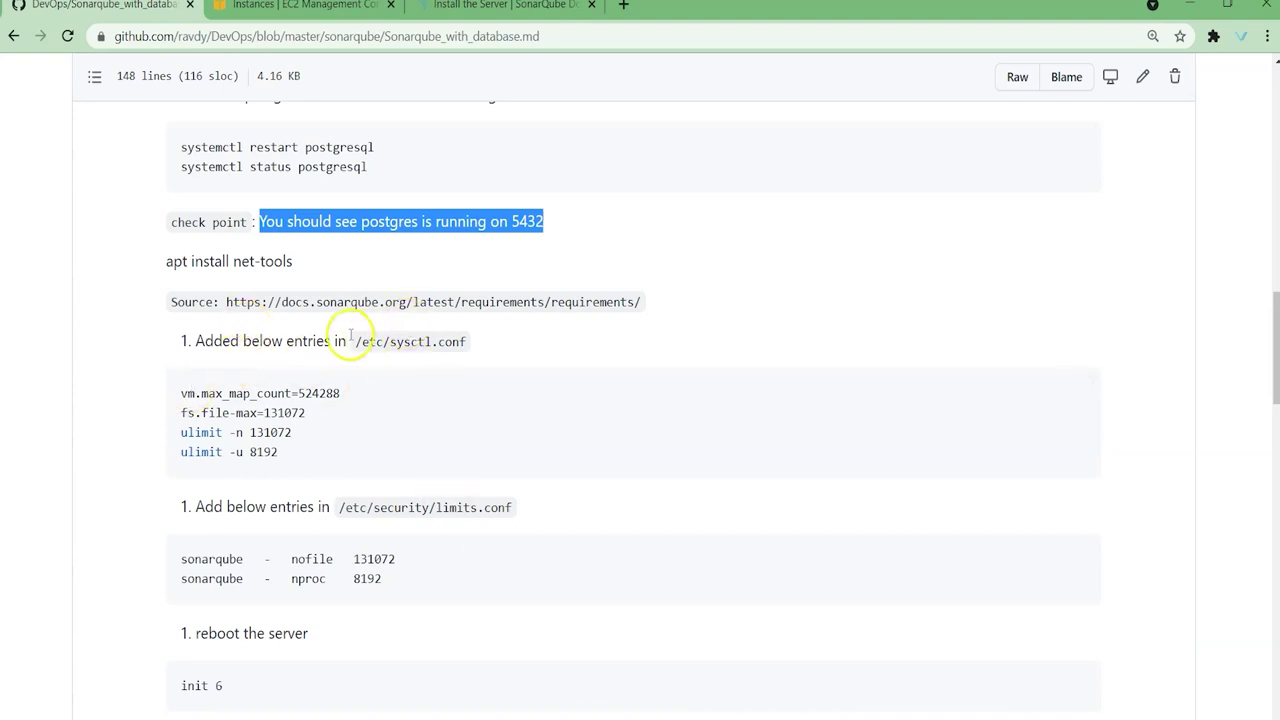
# Step: Load the guide's SonarQube requirements Source URL in a new browser tab
pyautogui.moveTo(354, 341); pyautogui.dragTo(484, 345)
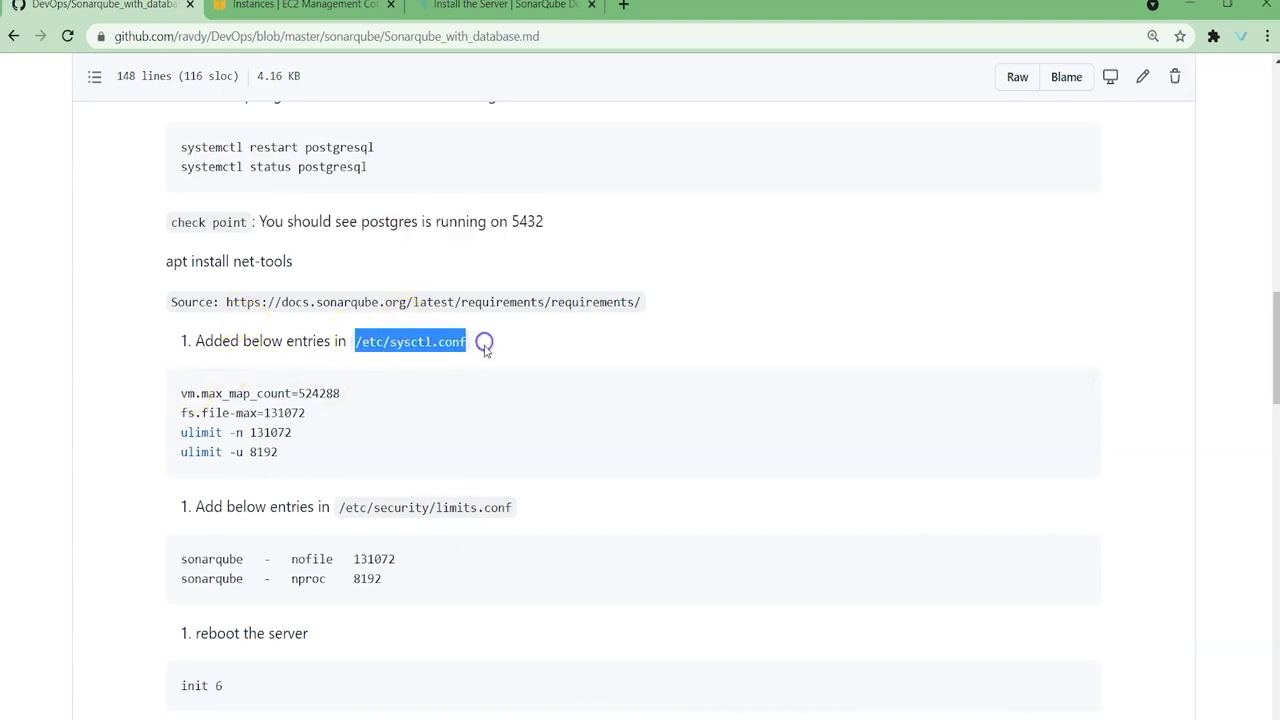
pyautogui.moveTo(222, 301); pyautogui.dragTo(693, 305)
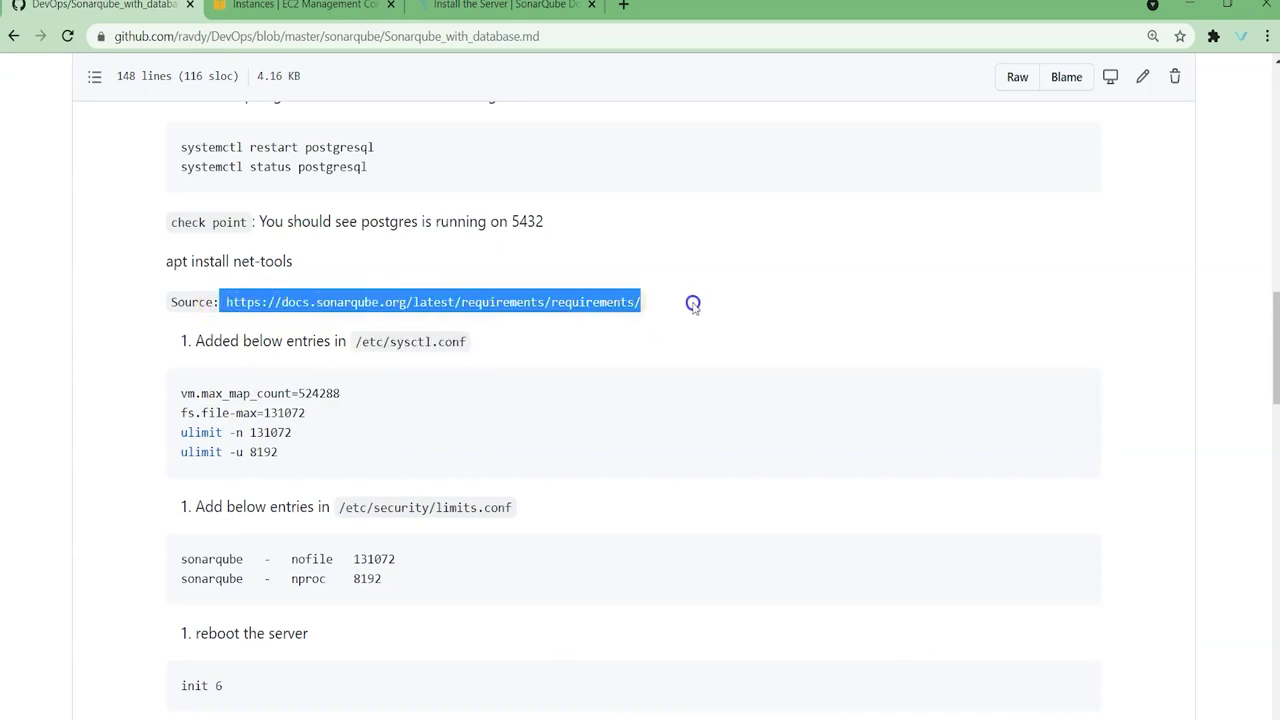
pyautogui.hotkey('ctrl', 'c')
pyautogui.click(623, 5)
pyautogui.hotkey('ctrl', 'v')
pyautogui.press('Return')
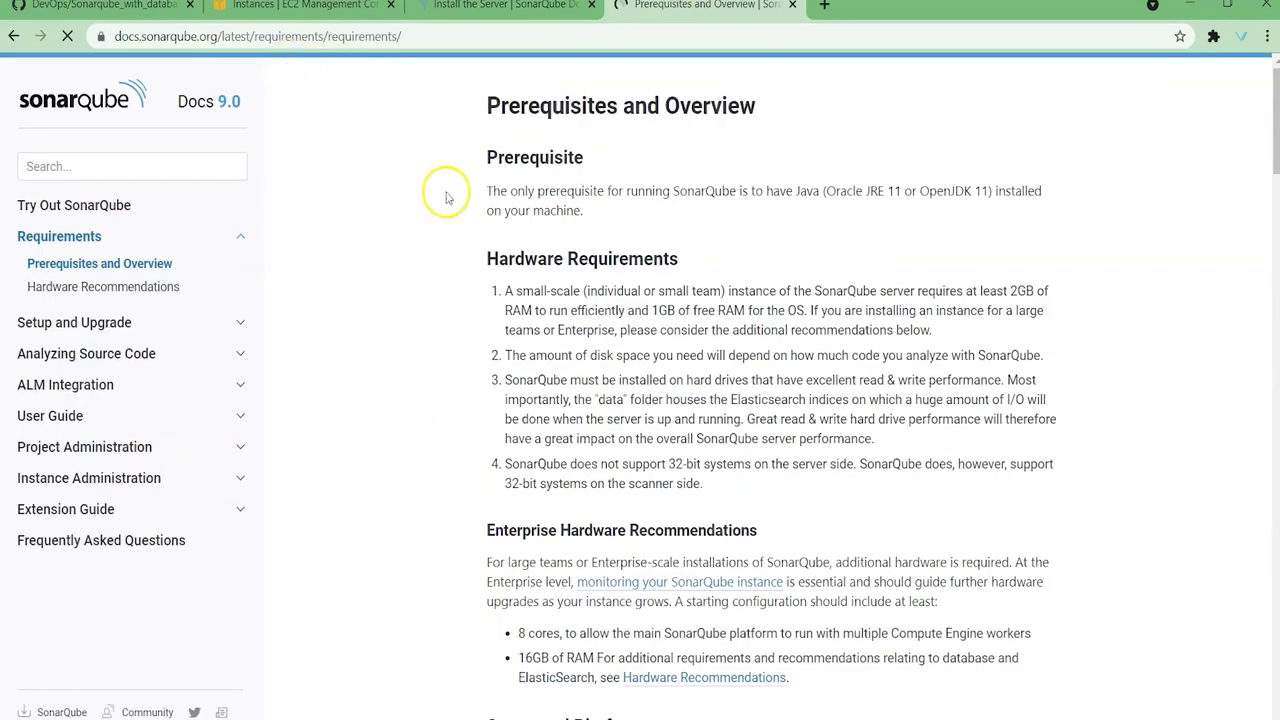
# Step: Scroll to Platform notes and select the four sysctl and ulimit kernel limit commands
pyautogui.doubleClick(445, 310)
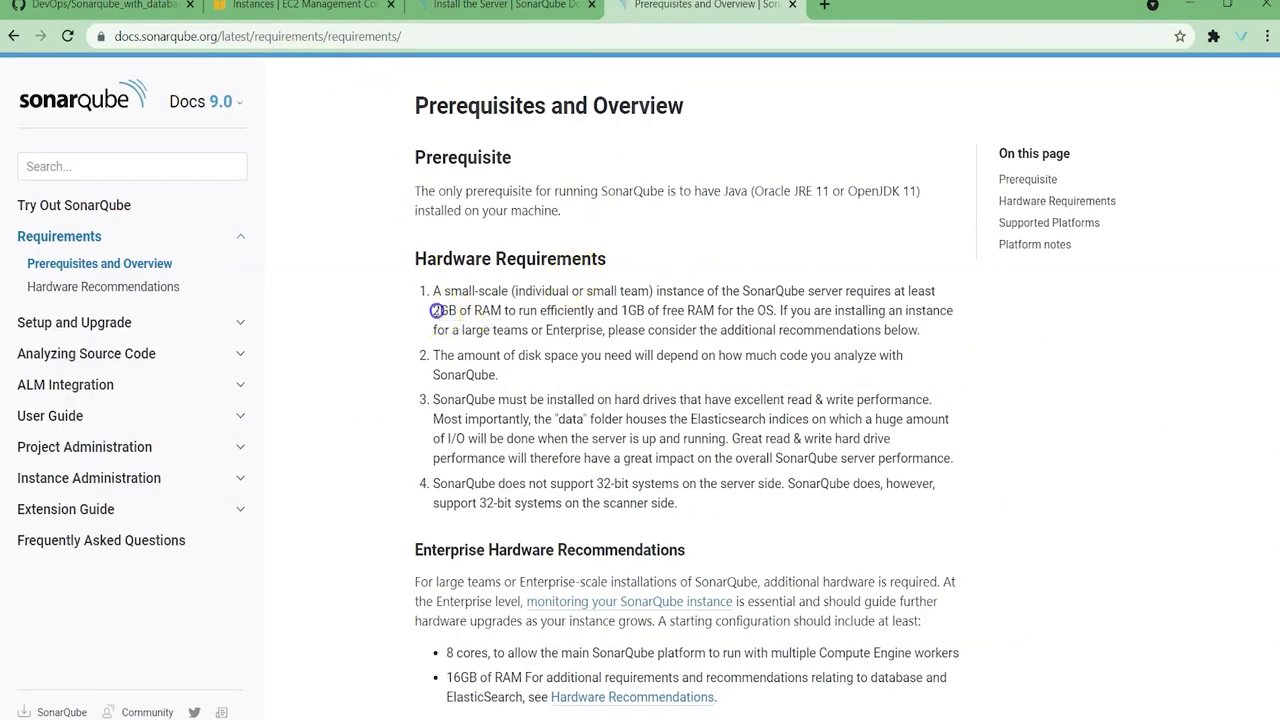
pyautogui.scroll(-9, 657, 390)
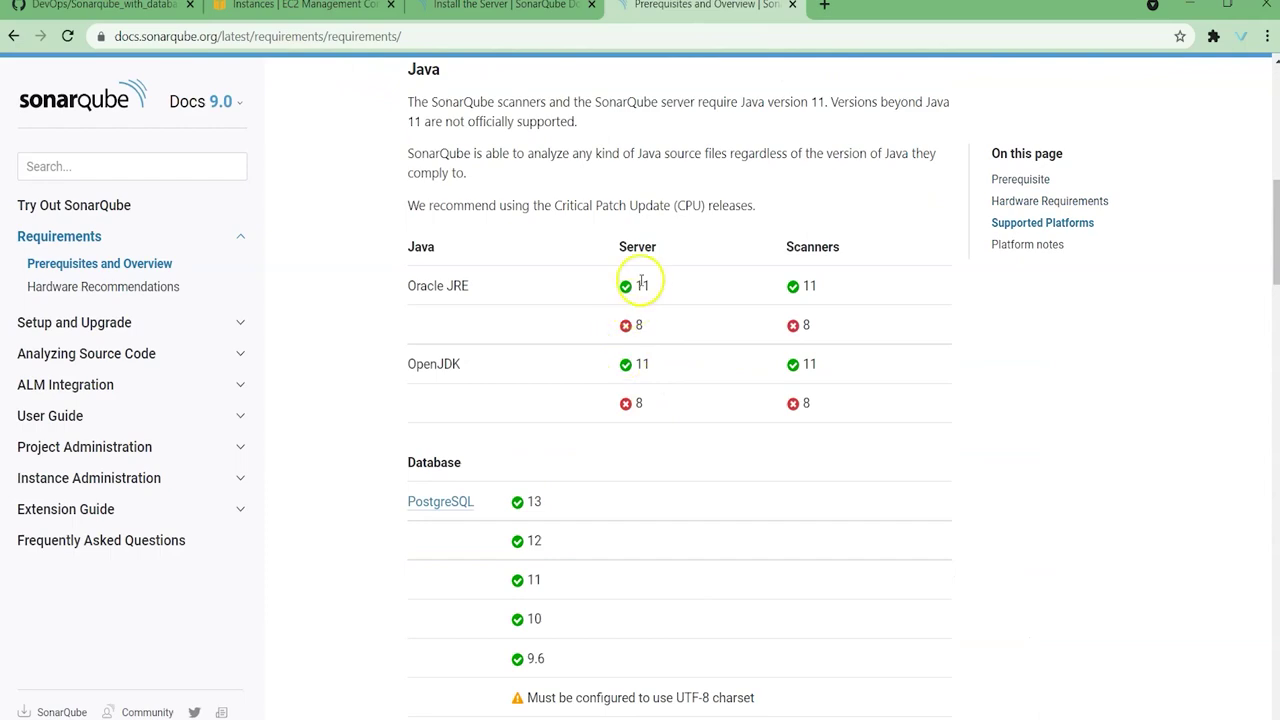
pyautogui.scroll(-5, 641, 303)
pyautogui.scroll(-15, 641, 303)
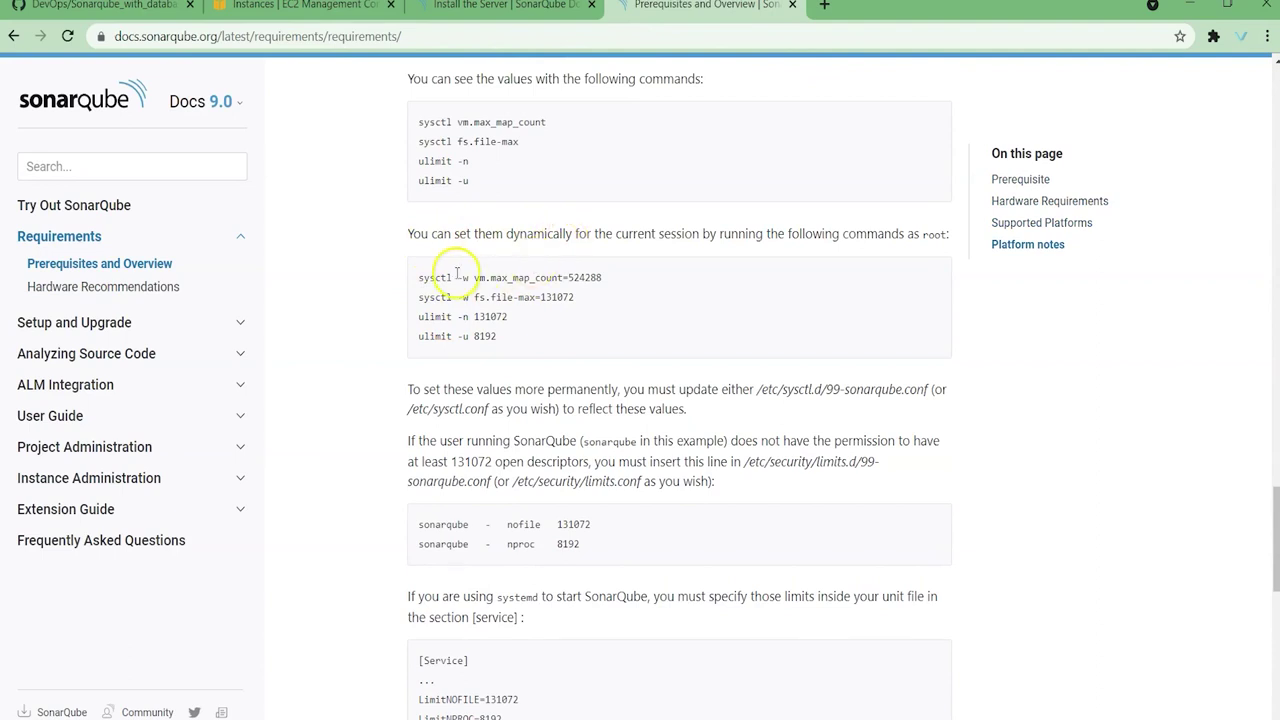
pyautogui.moveTo(412, 274); pyautogui.dragTo(511, 343)
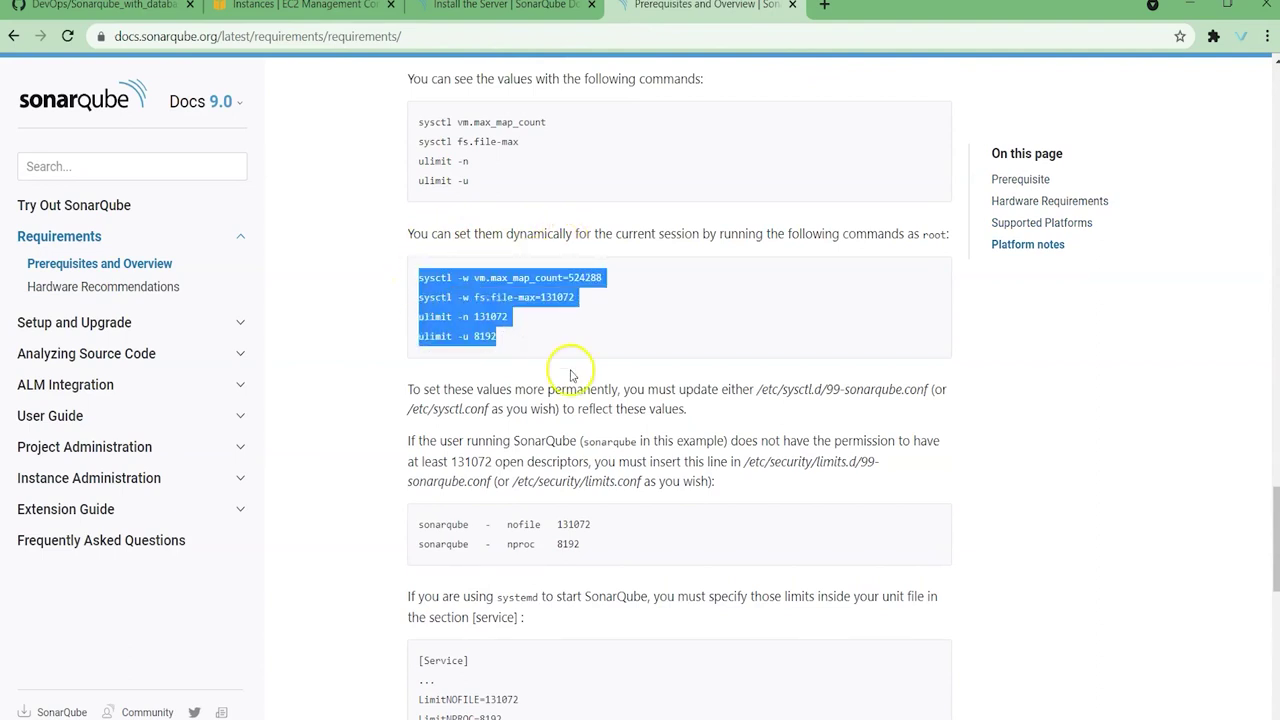
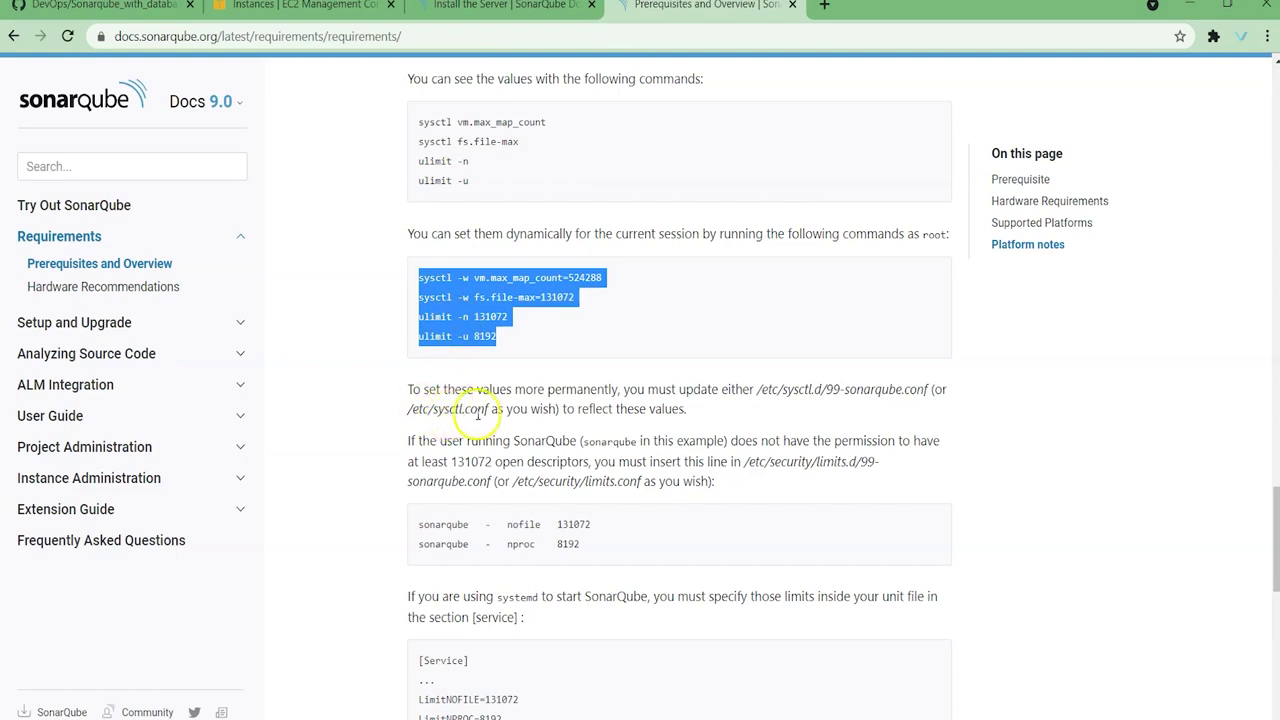
# Step: Find the /etc/security/limits.conf path in the docs and start a vi command in the server terminal
pyautogui.scroll(-1, 482, 410)
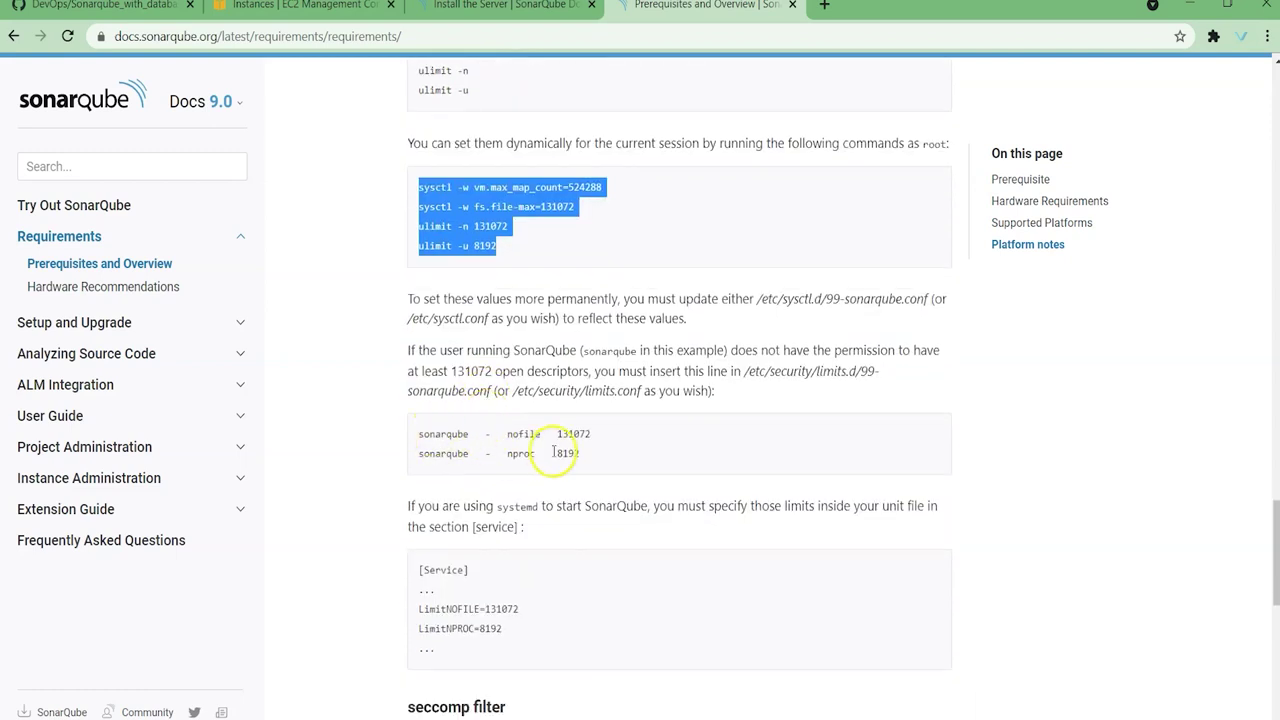
pyautogui.moveTo(513, 391); pyautogui.dragTo(633, 395)
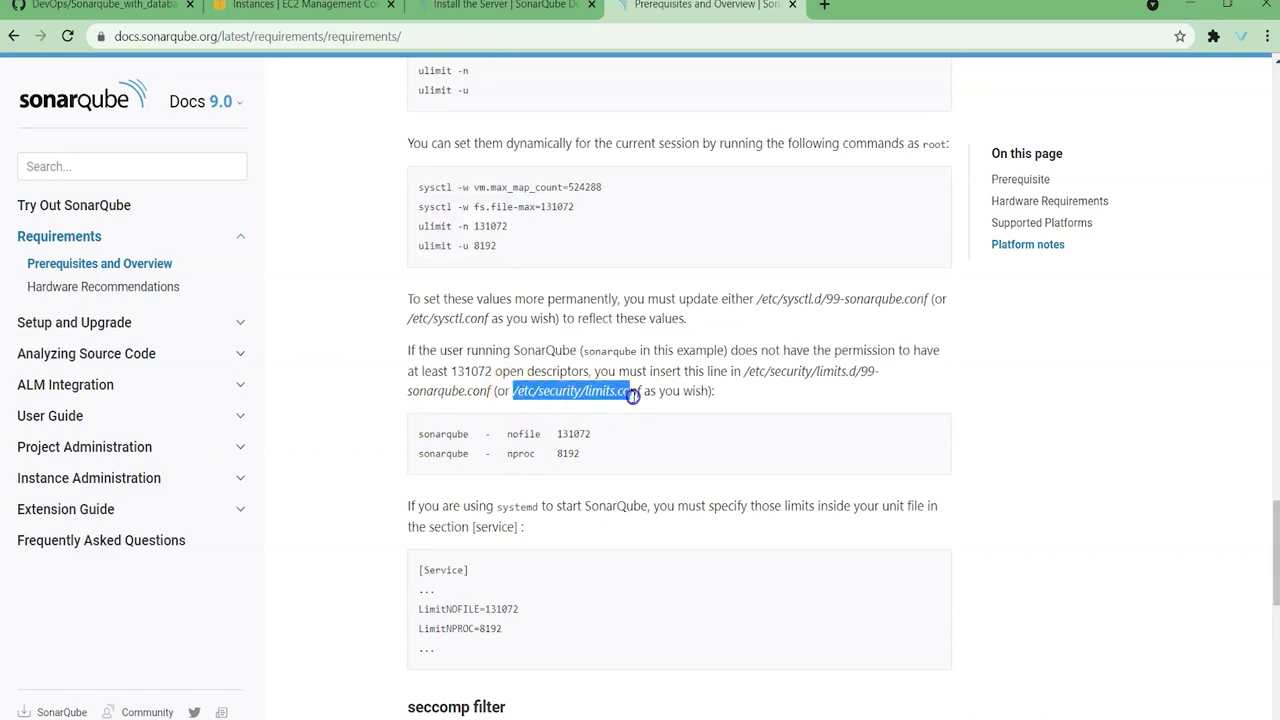
pyautogui.scroll(-4, 643, 396)
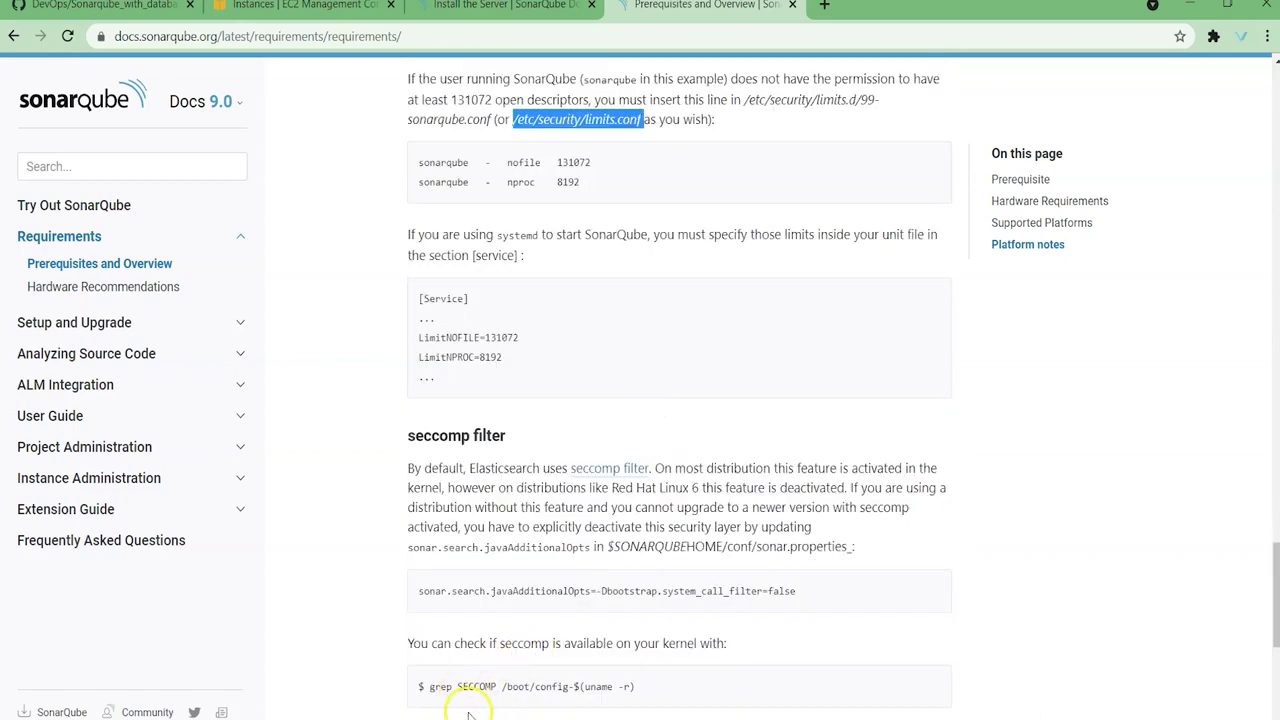
pyautogui.hotkey('alt', 'Tab')
pyautogui.write('vi')
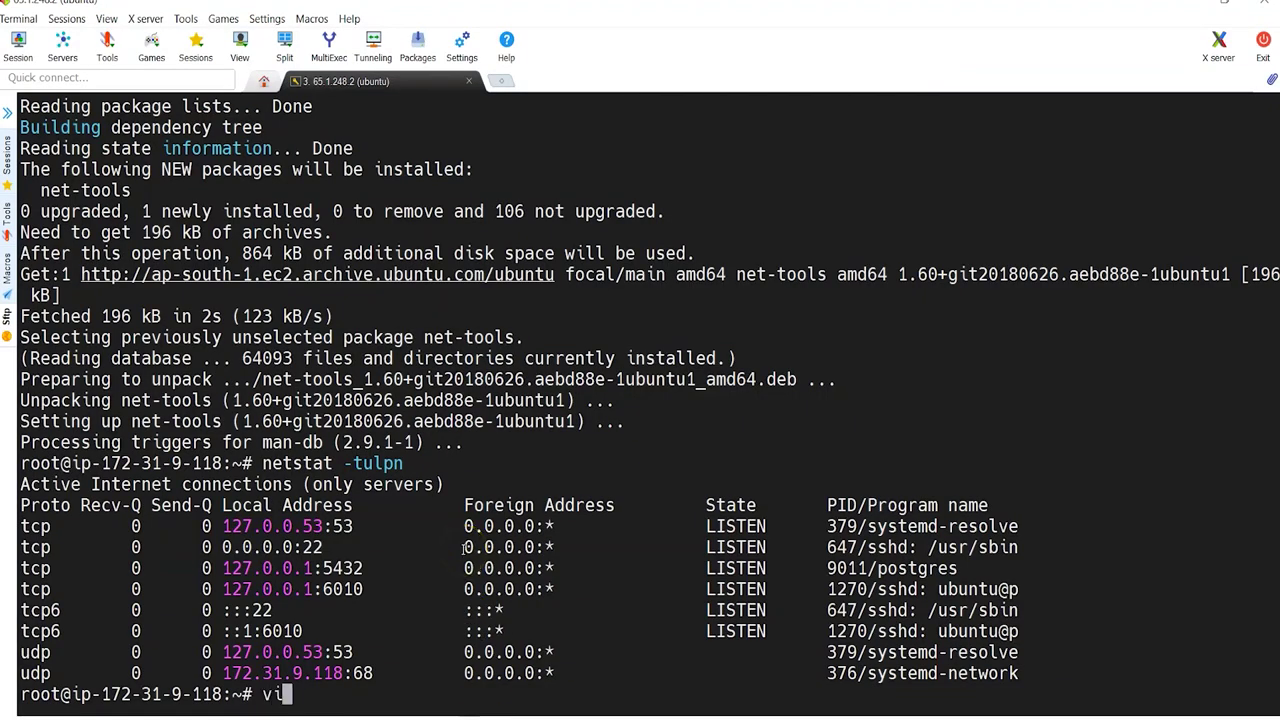
# Step: Copy the /etc/sysctl.conf path from the GitHub setup notes for the vi command
pyautogui.hotkey('alt', 'Tab')
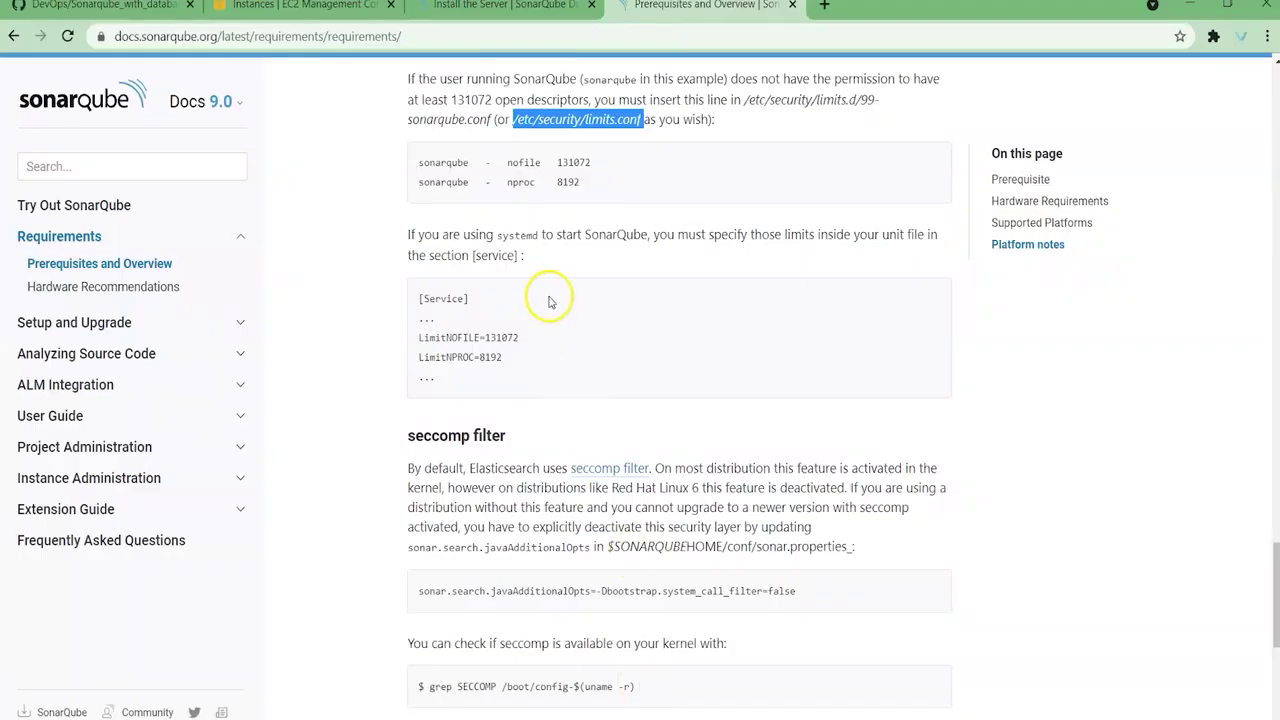
pyautogui.click(568, 8)
pyautogui.click(100, 6)
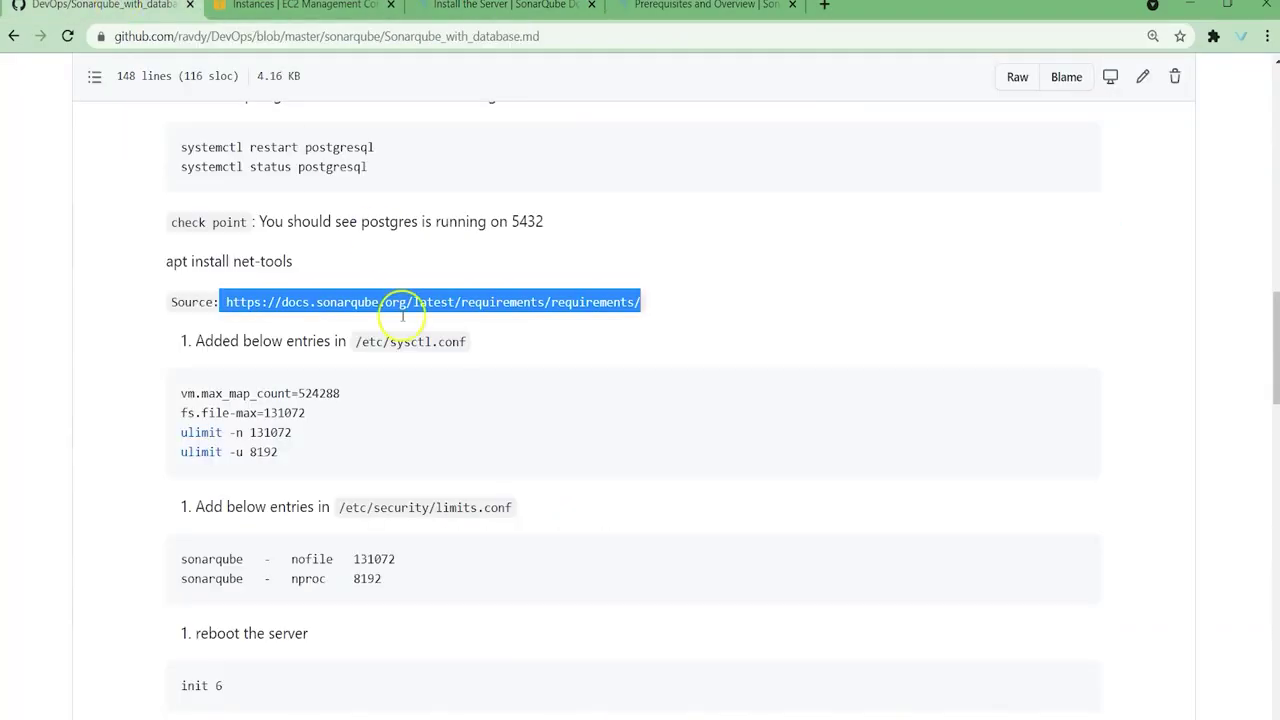
pyautogui.click(271, 346)
pyautogui.moveTo(352, 341); pyautogui.dragTo(503, 340)
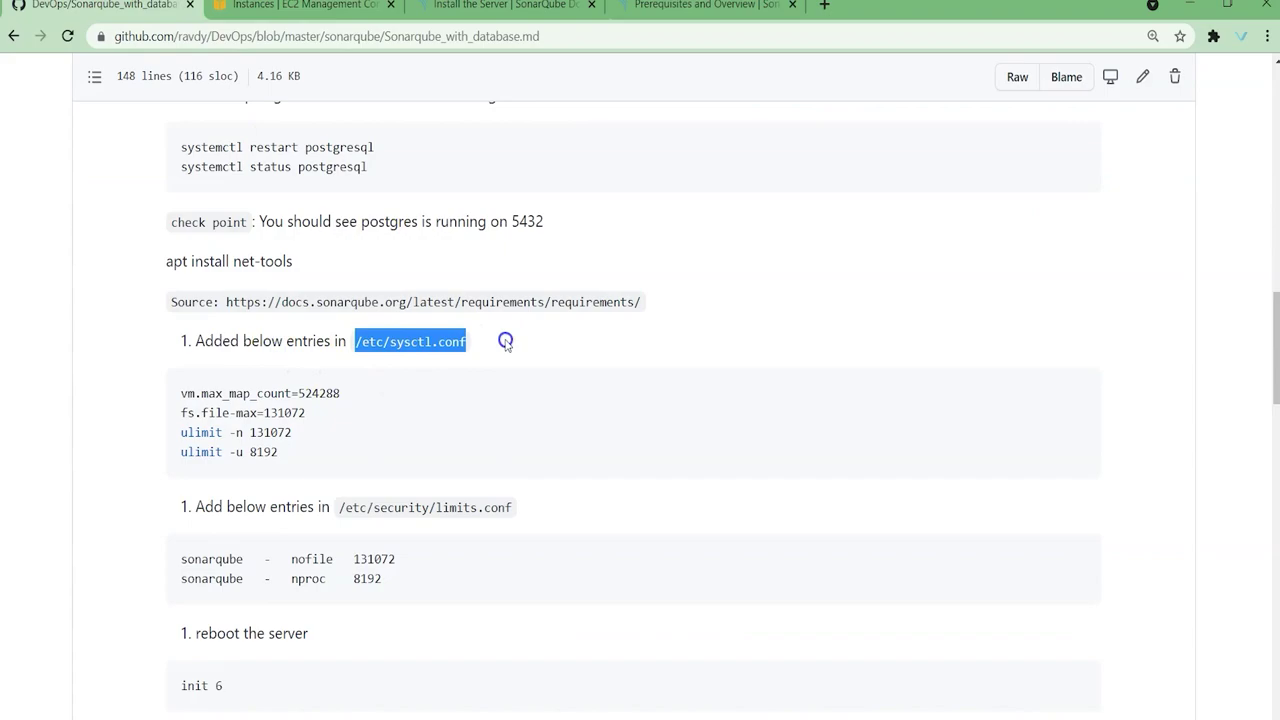
pyautogui.hotkey('ctrl', 'c')
pyautogui.hotkey('alt', 'Tab')
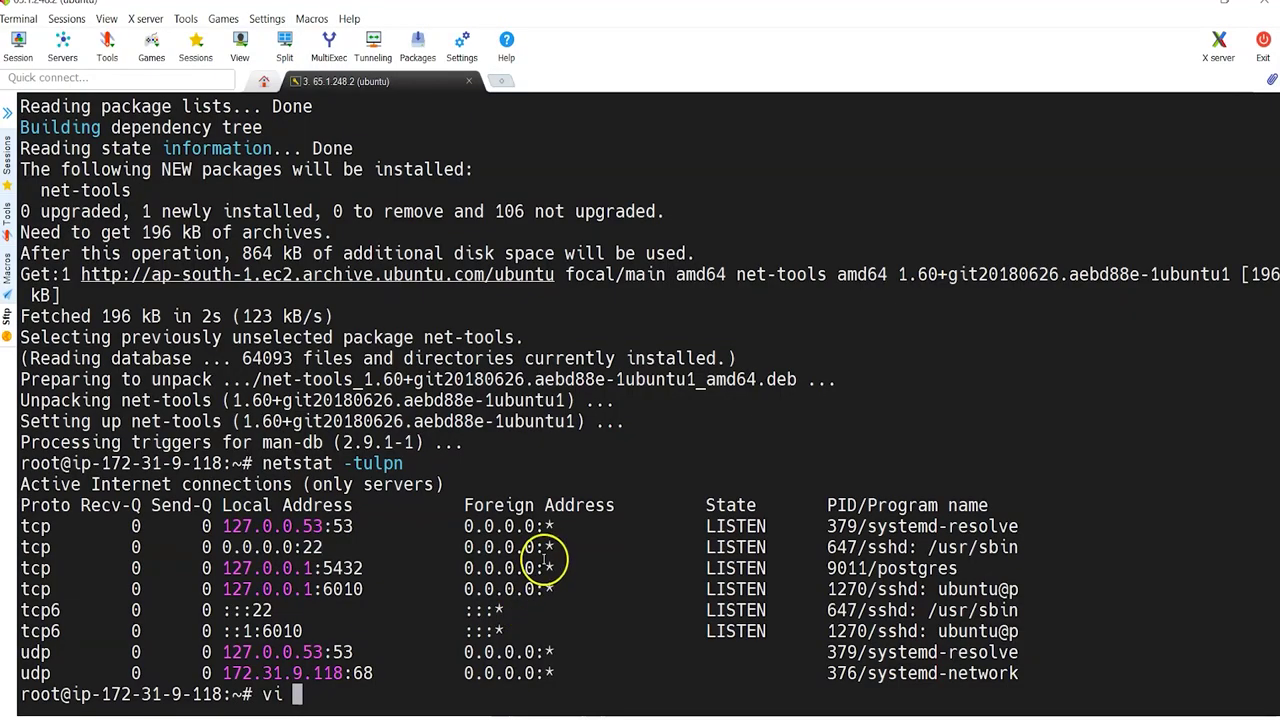
# Step: Open /etc/sysctl.conf in vi and start inserting at its last line
pyautogui.rightClick(543, 563)
pyautogui.press('Return')
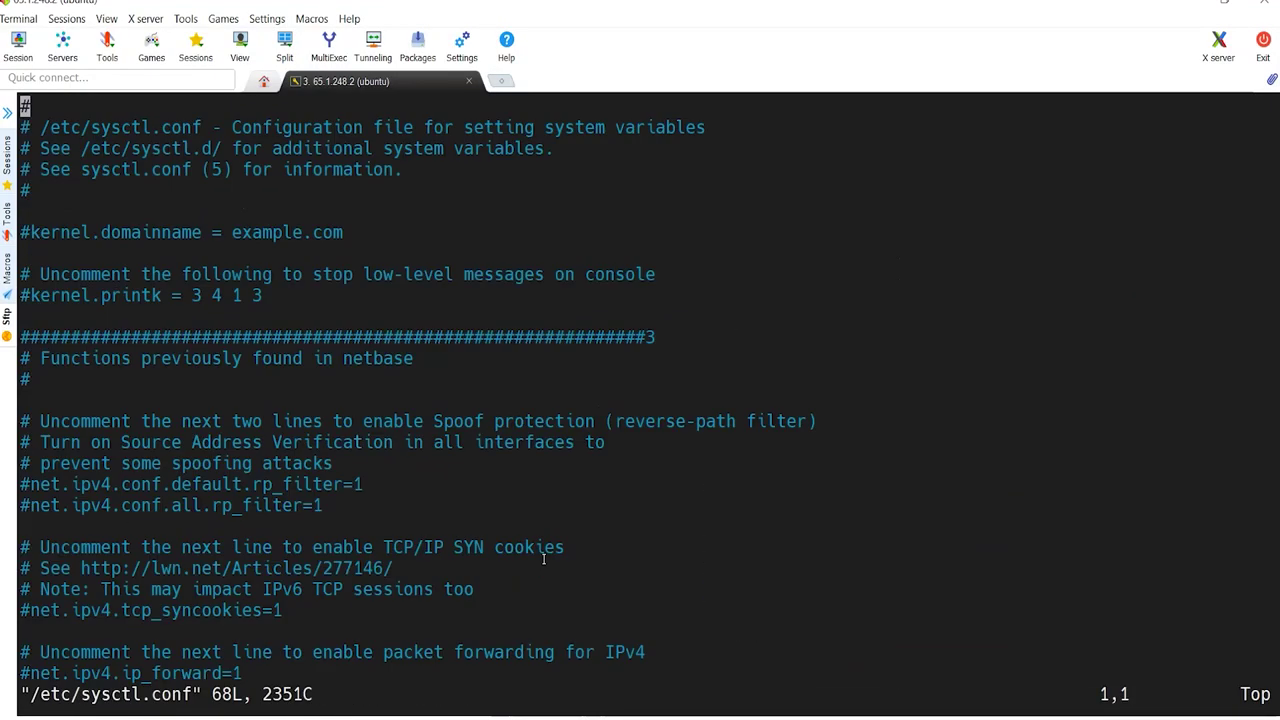
pyautogui.hotkey('shift', 'g')
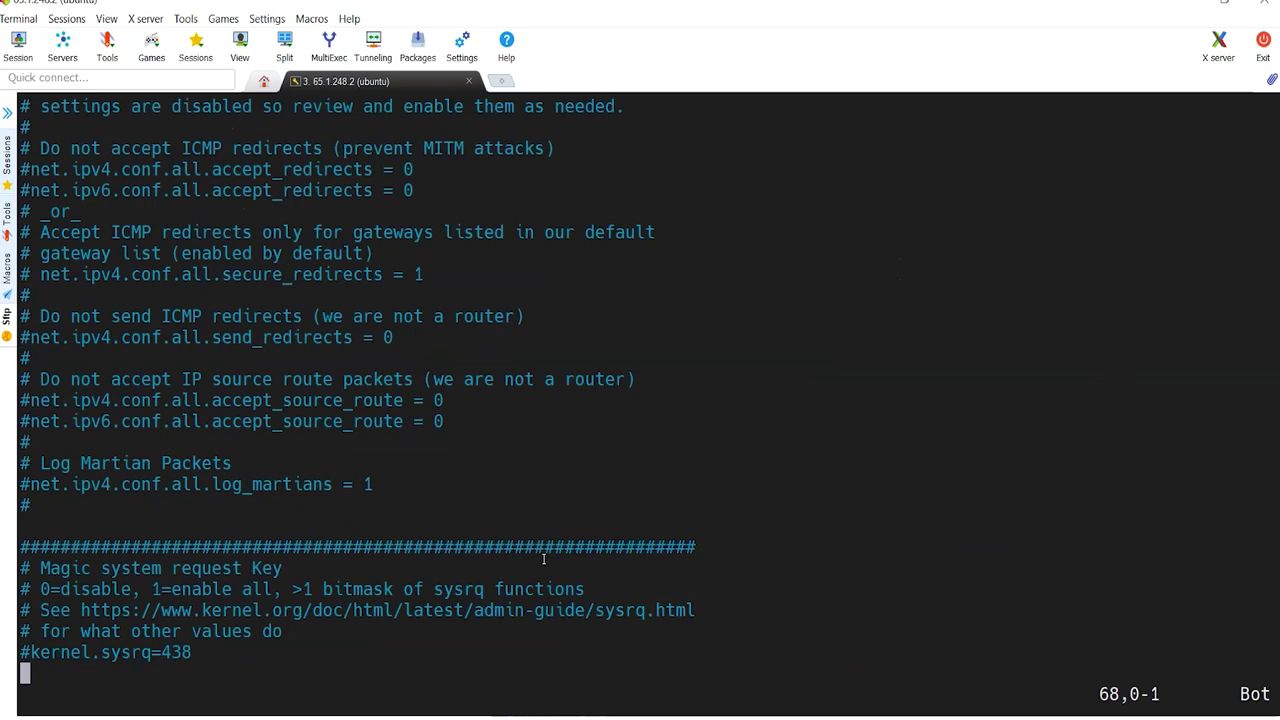
pyautogui.press('i')
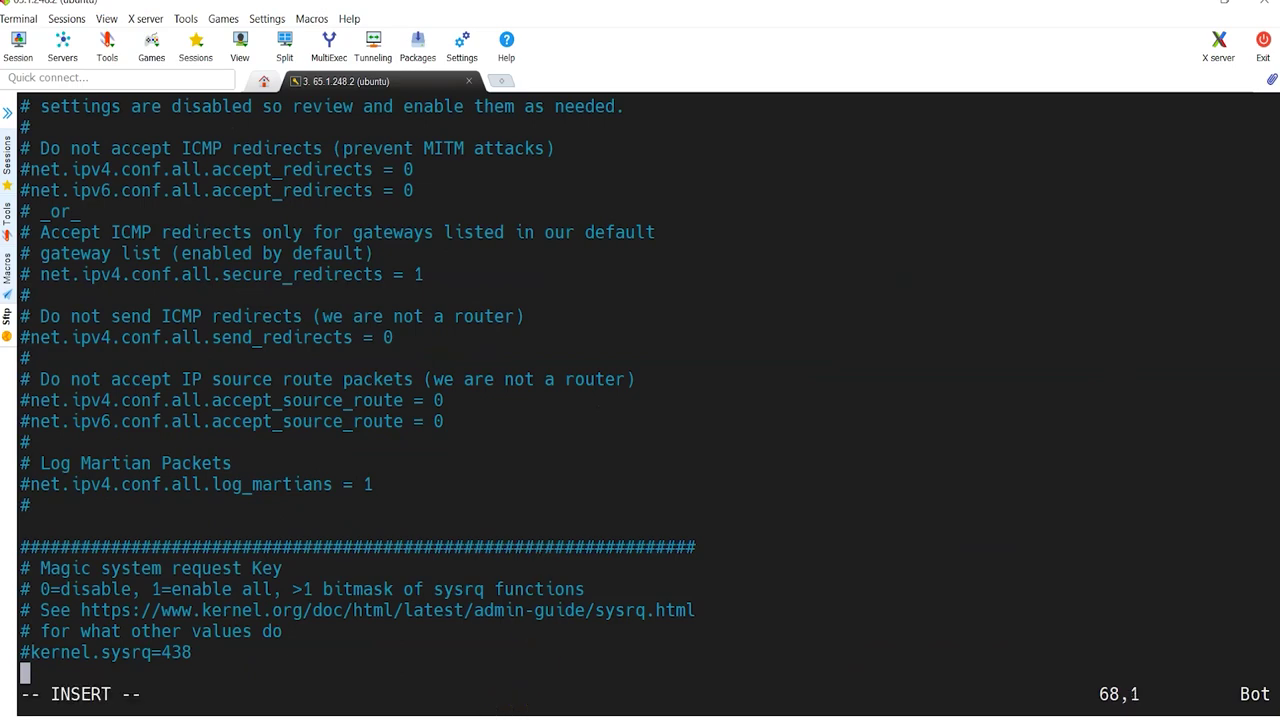
# Step: Append vm.max_map_count=524288, fs.file-max=131072, ulimit -n 131072 and ulimit -u 8192, then save with :wq
pyautogui.hotkey('alt', 'Tab')
pyautogui.moveTo(180, 392); pyautogui.dragTo(310, 460)
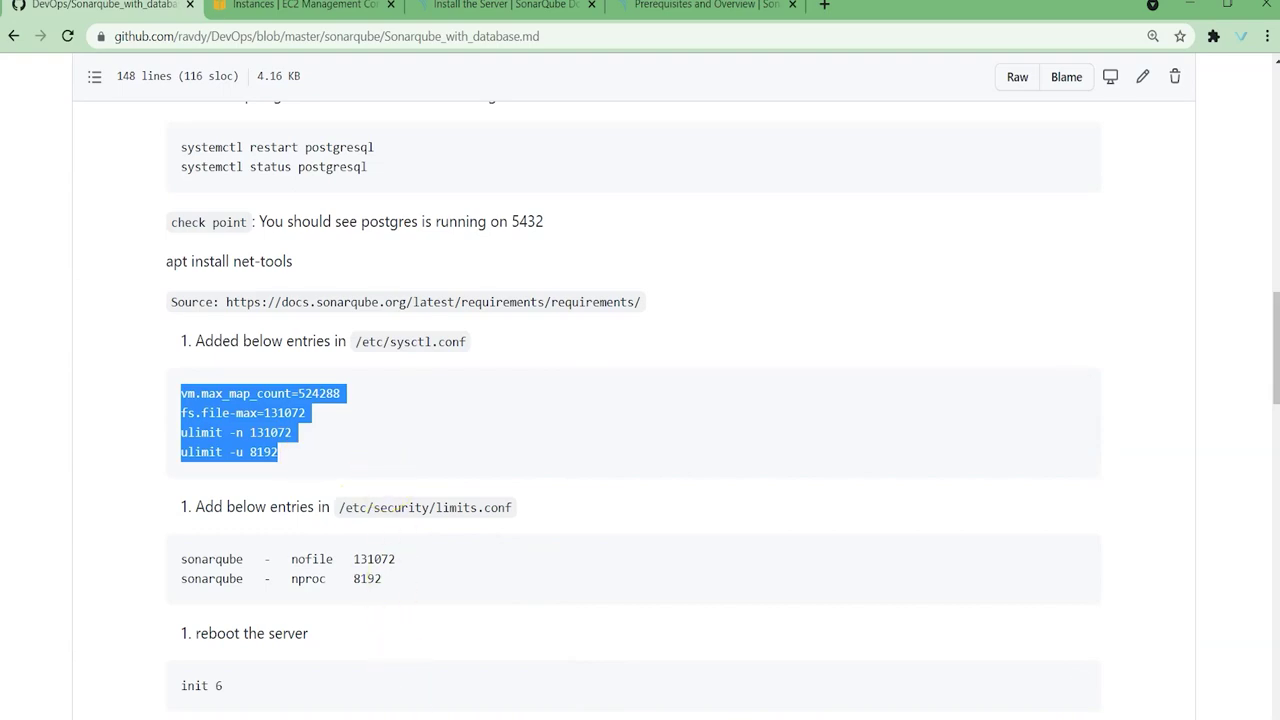
pyautogui.hotkey('alt', 'Tab')
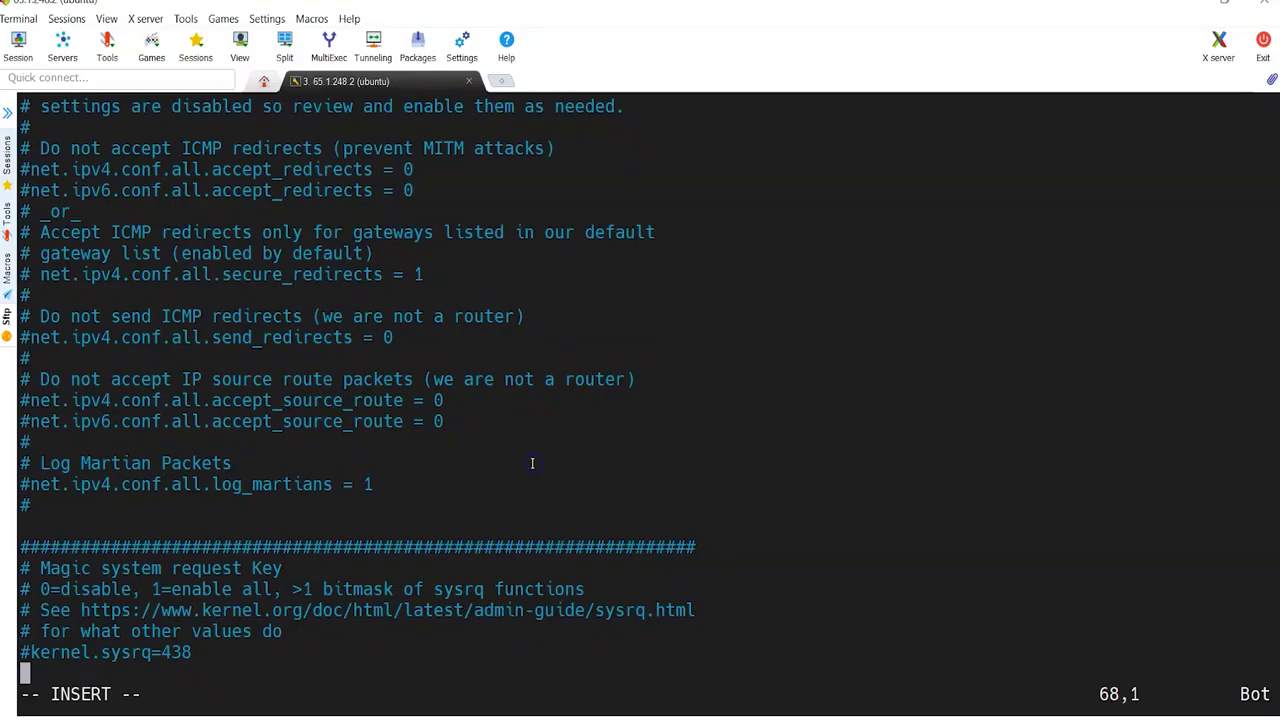
pyautogui.rightClick(532, 463)
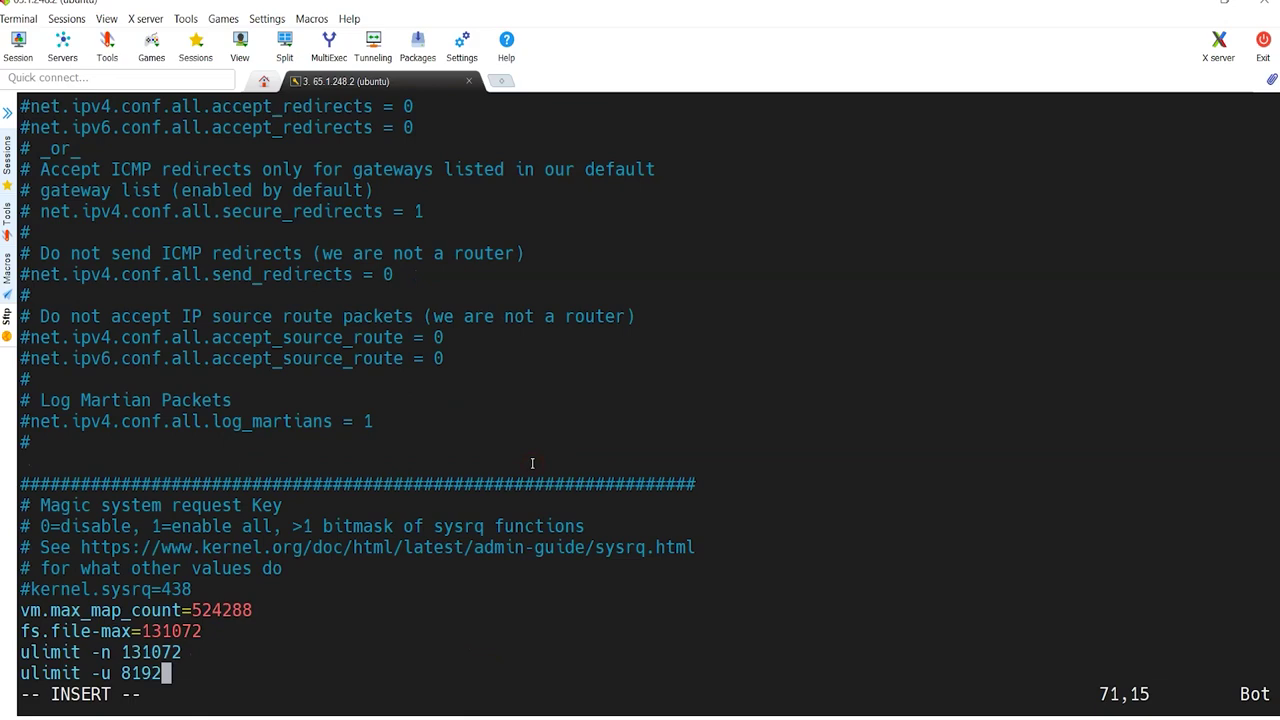
pyautogui.press('Return')
pyautogui.press('Escape')
pyautogui.write(':wq')
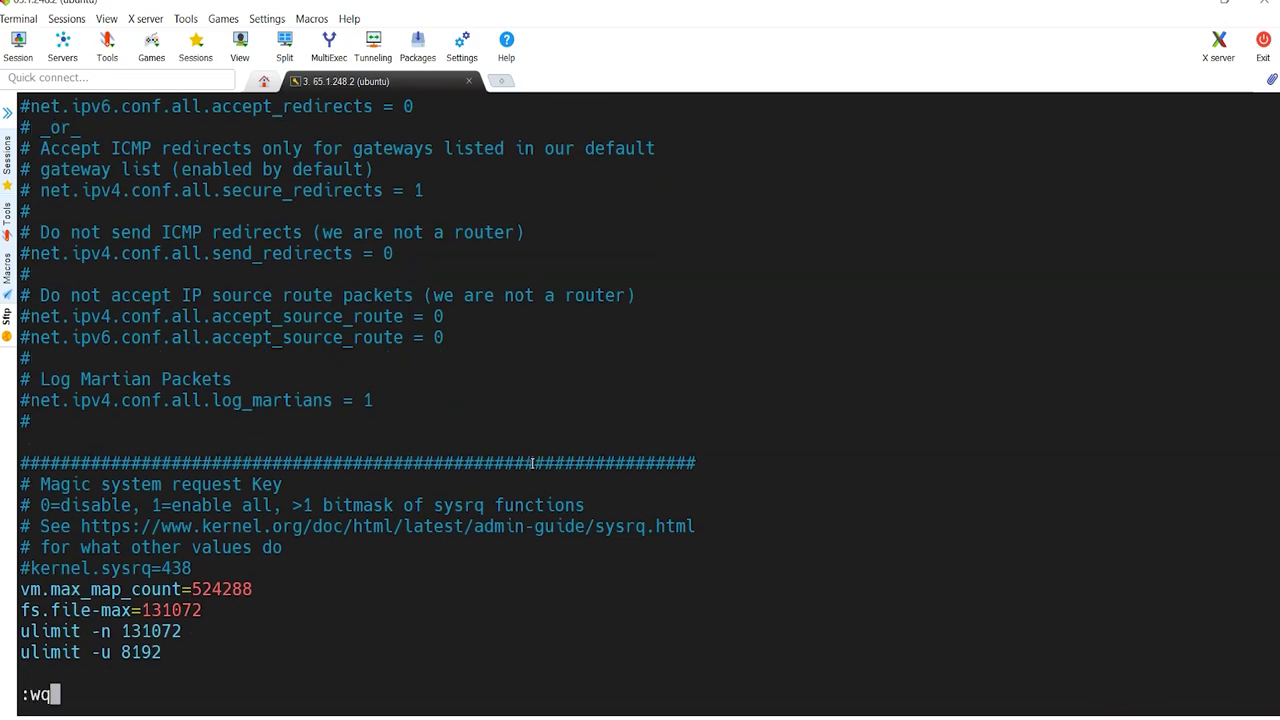
pyautogui.press('Return')
pyautogui.hotkey('alt', 'Tab')
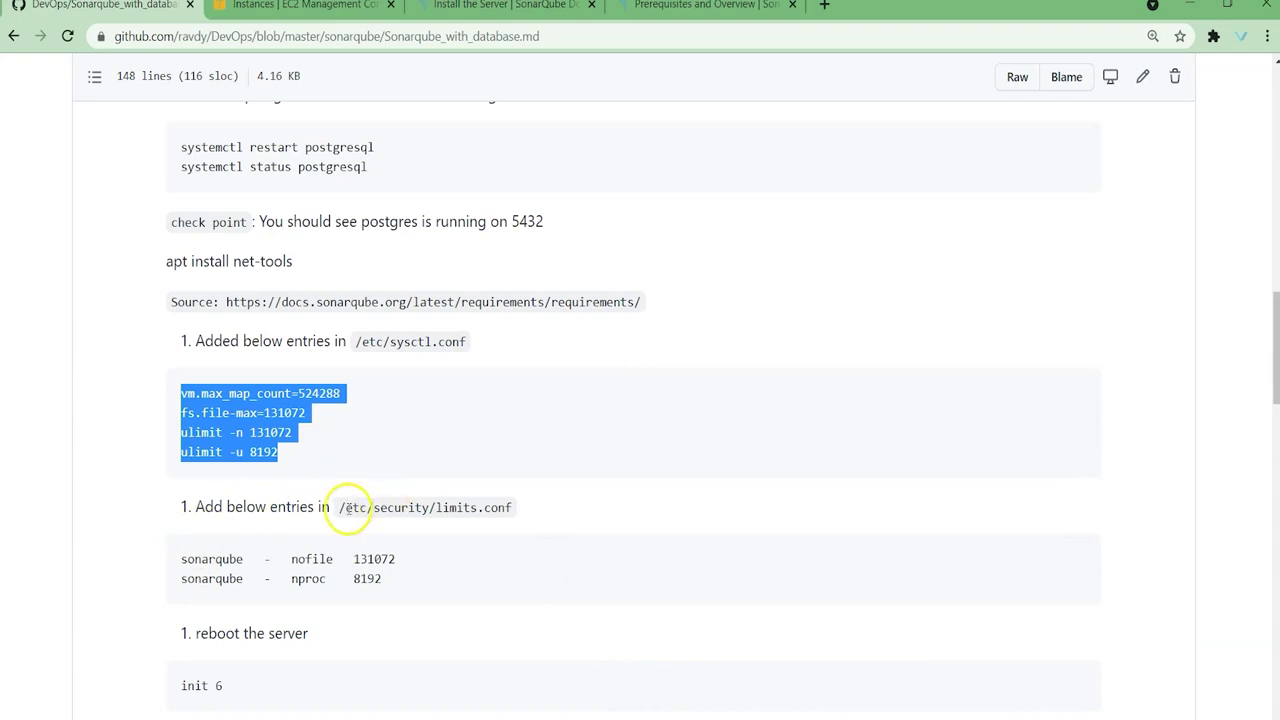
# Step: Open /etc/security/limits.conf in vi with a new line below its end
pyautogui.moveTo(338, 508); pyautogui.dragTo(552, 508)
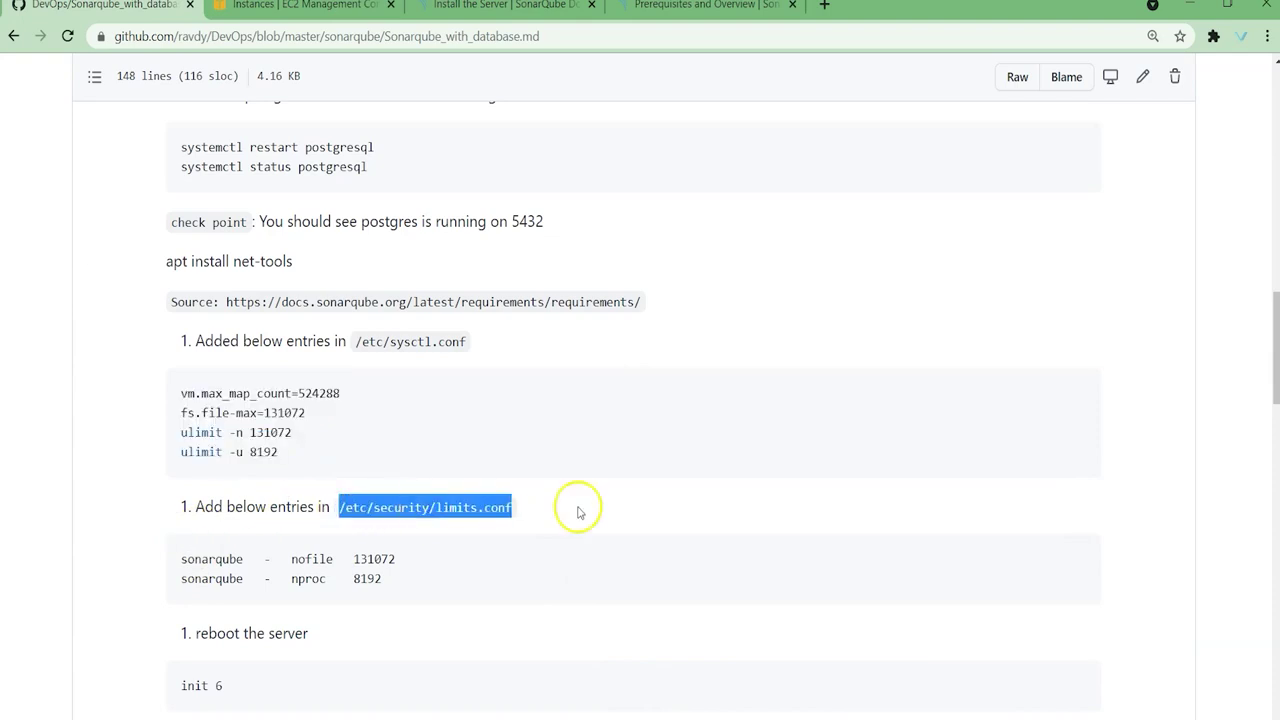
pyautogui.hotkey('alt', 'Tab')
pyautogui.write('v')
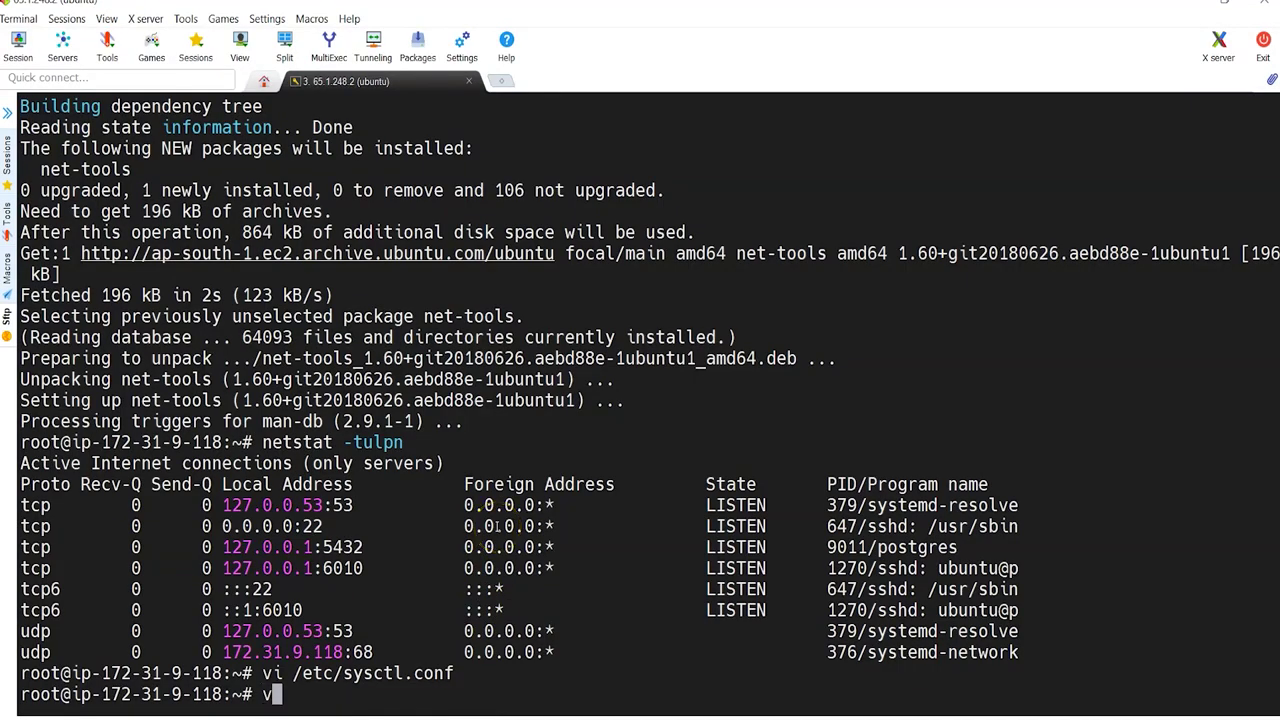
pyautogui.write('i')
pyautogui.rightClick(497, 527)
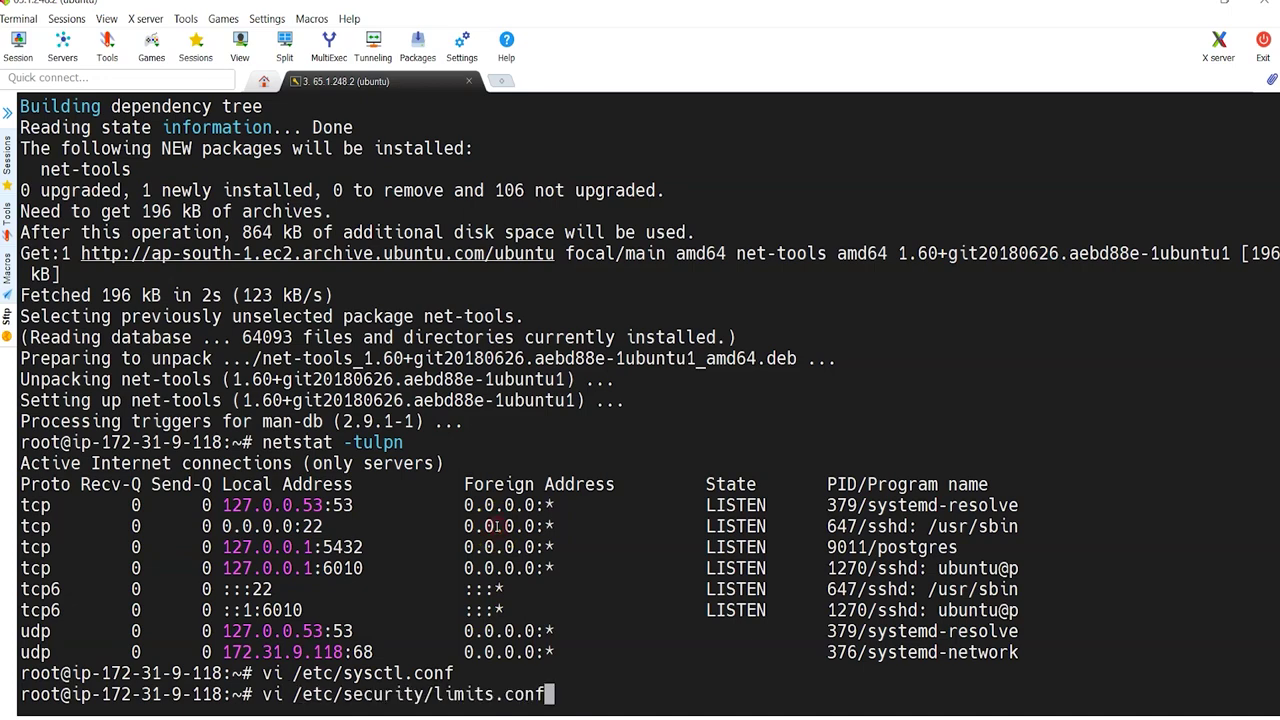
pyautogui.press('Return')
pyautogui.hotkey('shift', 'g')
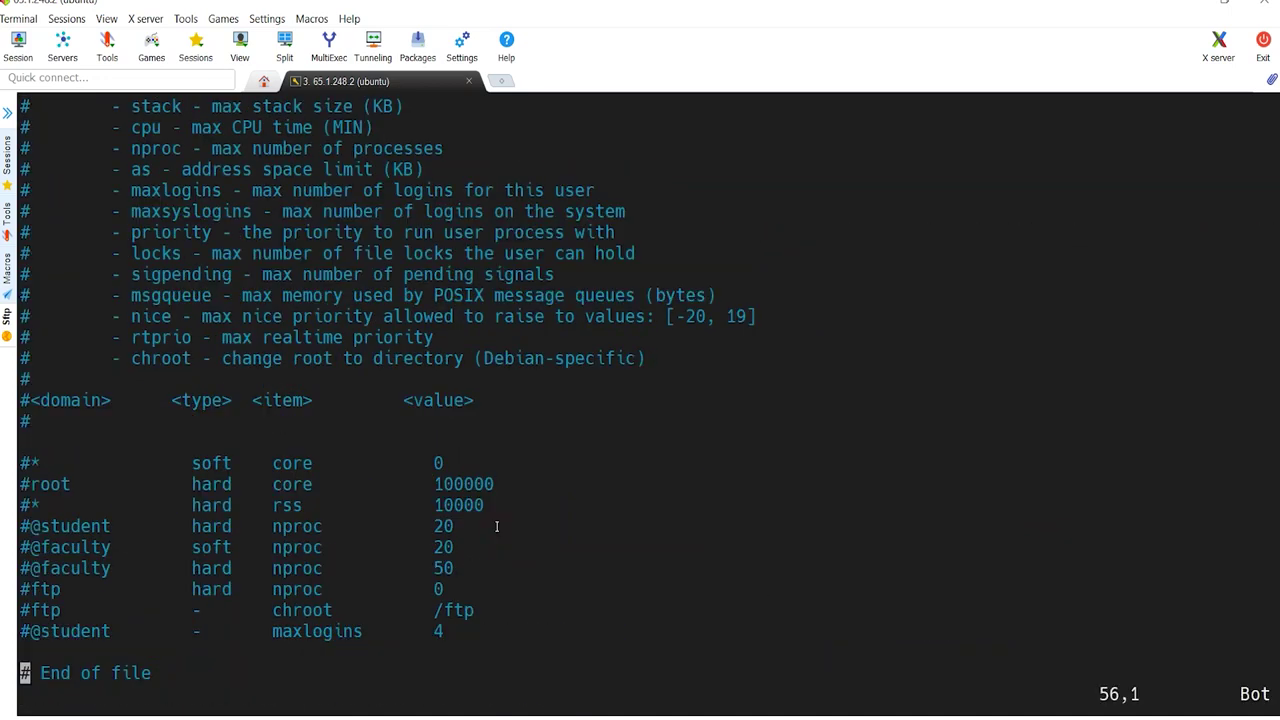
pyautogui.press('o')
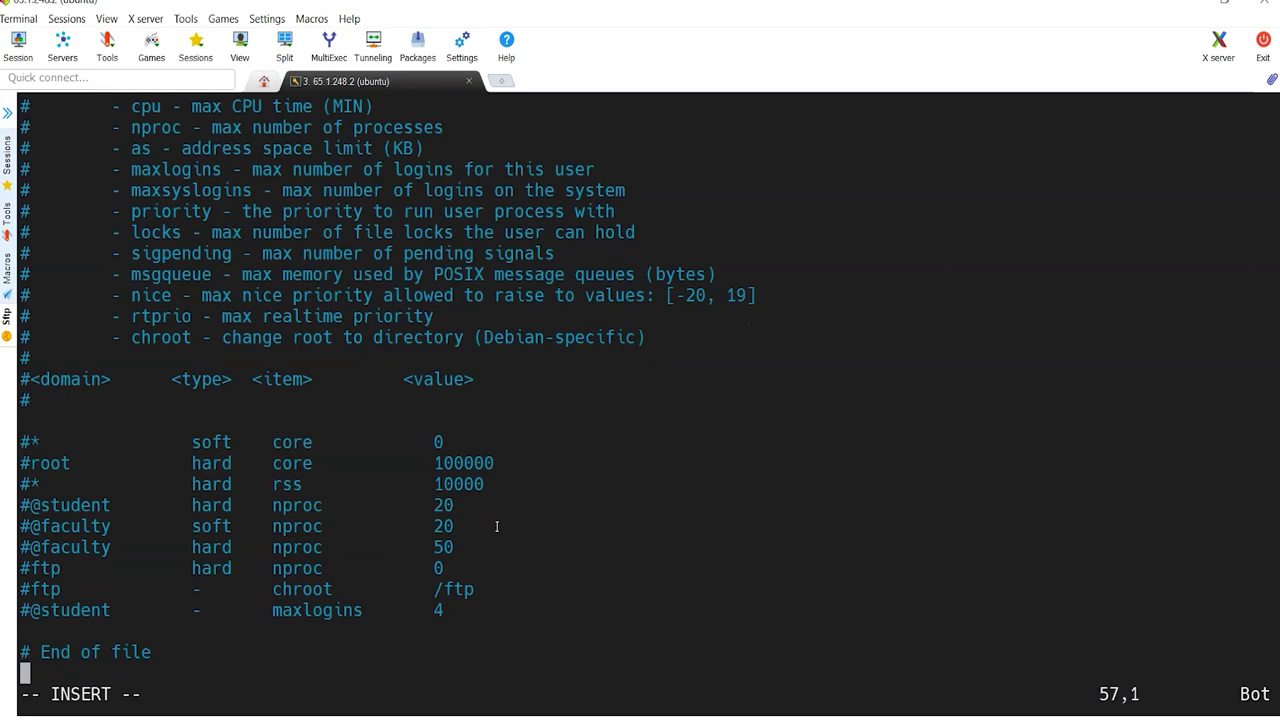
# Step: Paste the sonarqube nofile 131072 and nproc 8192 lines and save with :wq
pyautogui.hotkey('alt', 'Tab')
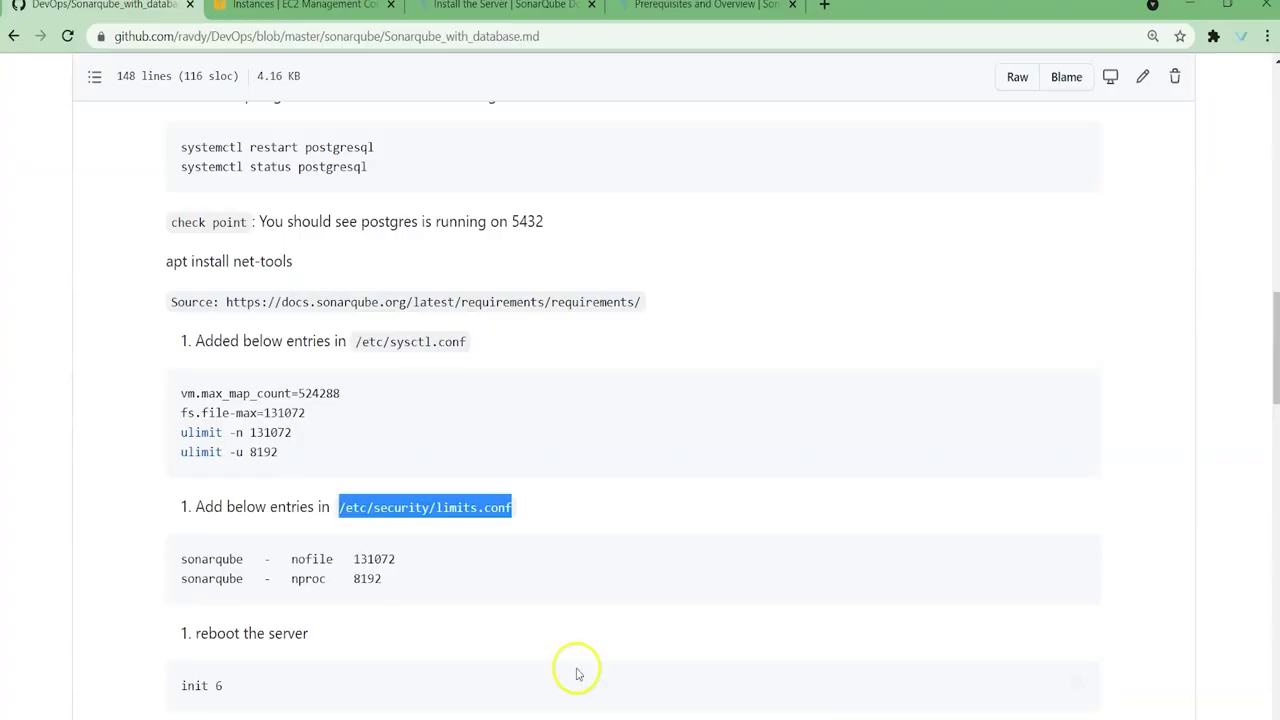
pyautogui.moveTo(178, 560); pyautogui.dragTo(398, 573)
pyautogui.hotkey('ctrl', 'c')
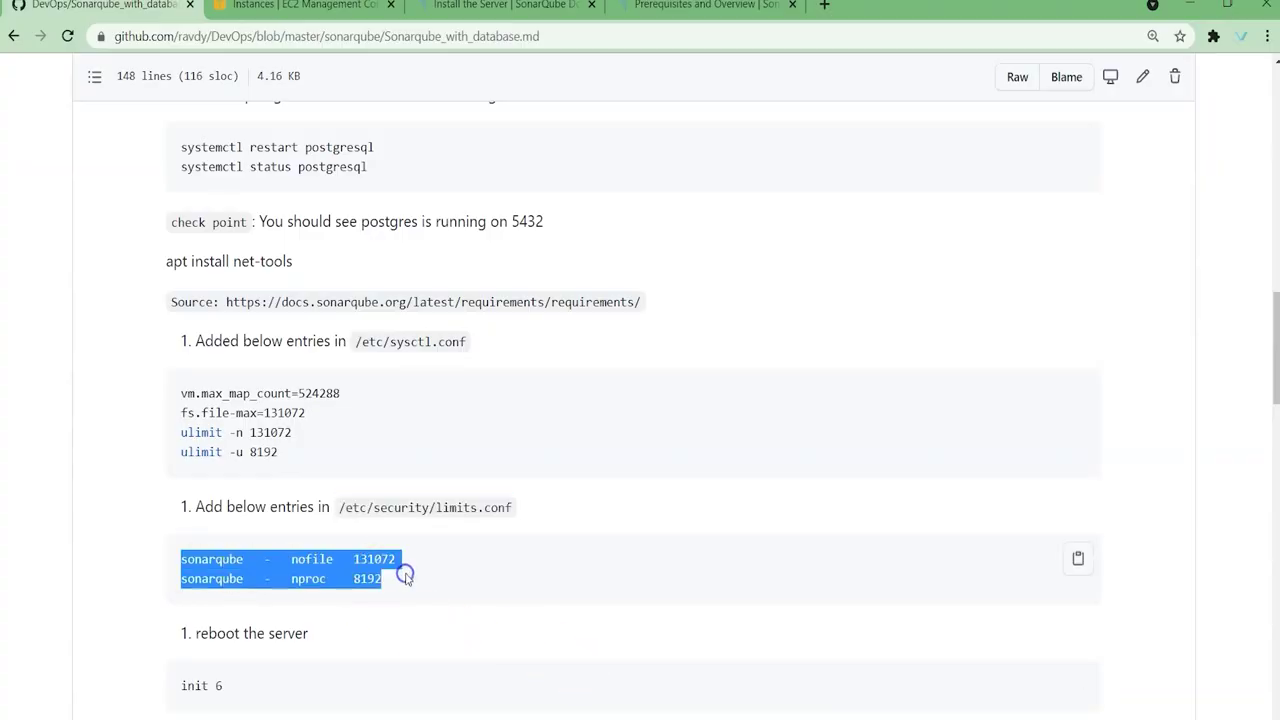
pyautogui.hotkey('alt', 'Tab')
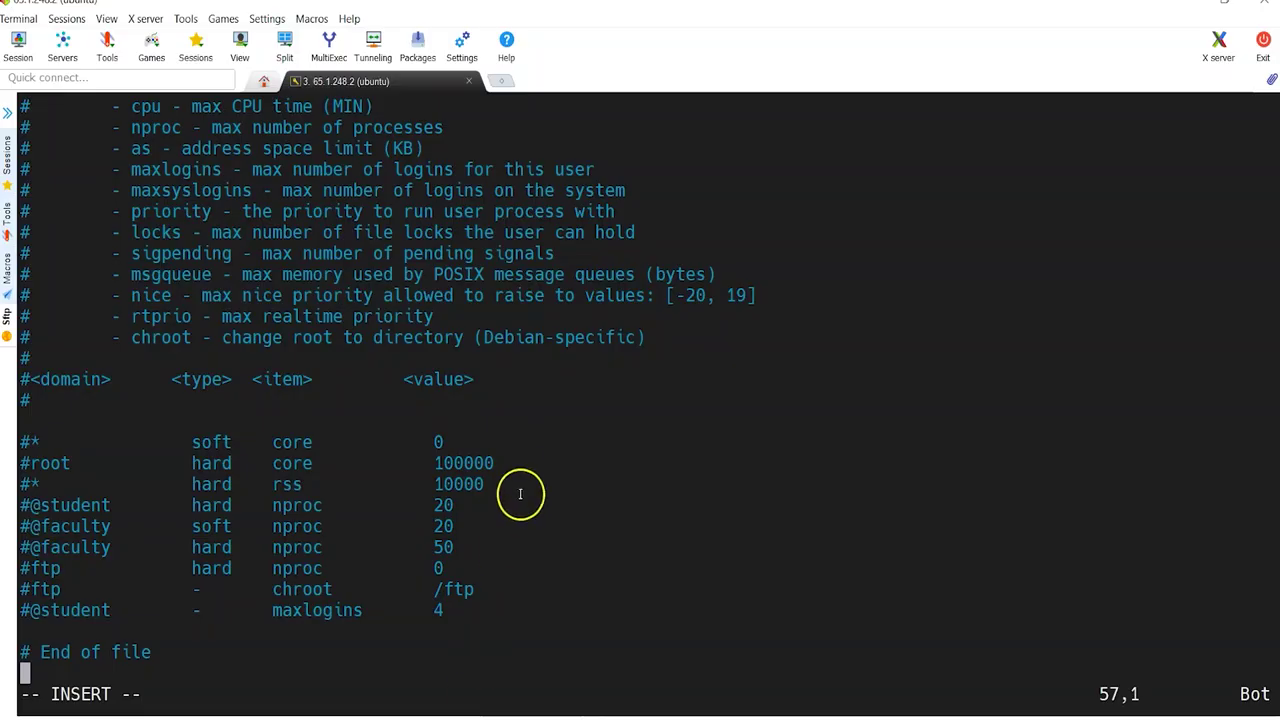
pyautogui.rightClick(522, 478)
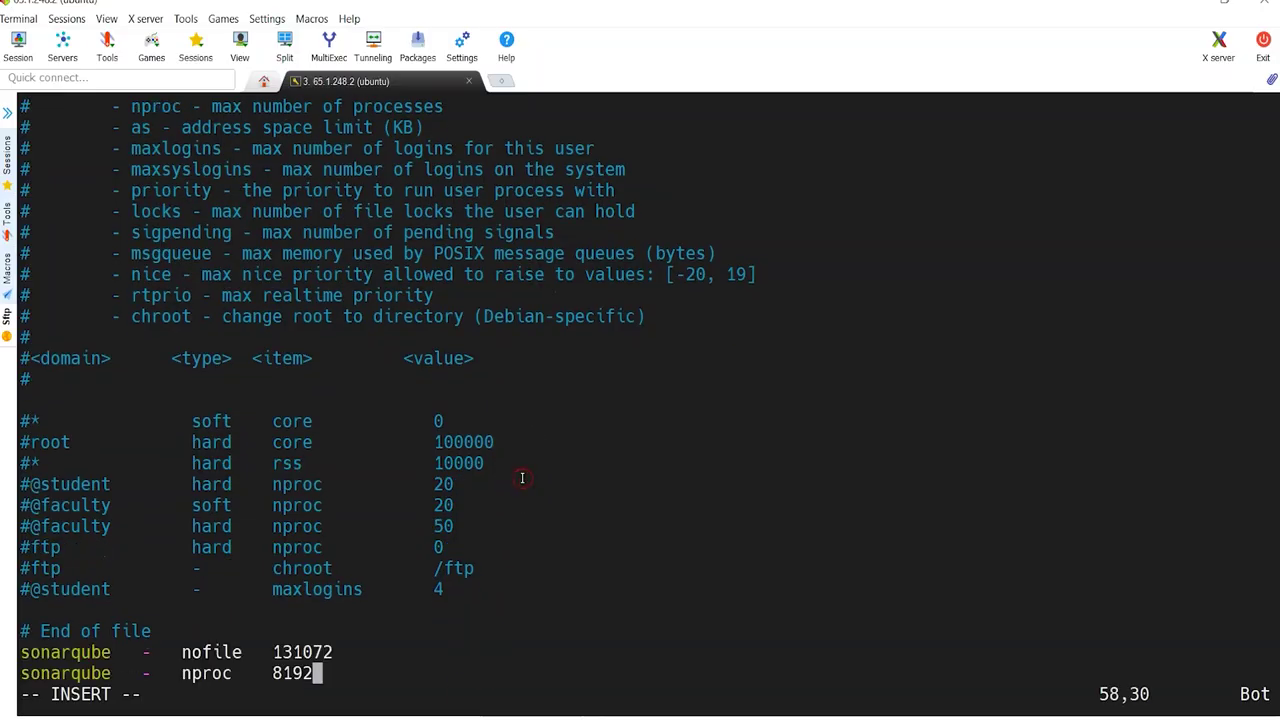
pyautogui.press('Escape')
pyautogui.write(':wq')
pyautogui.press('Return')
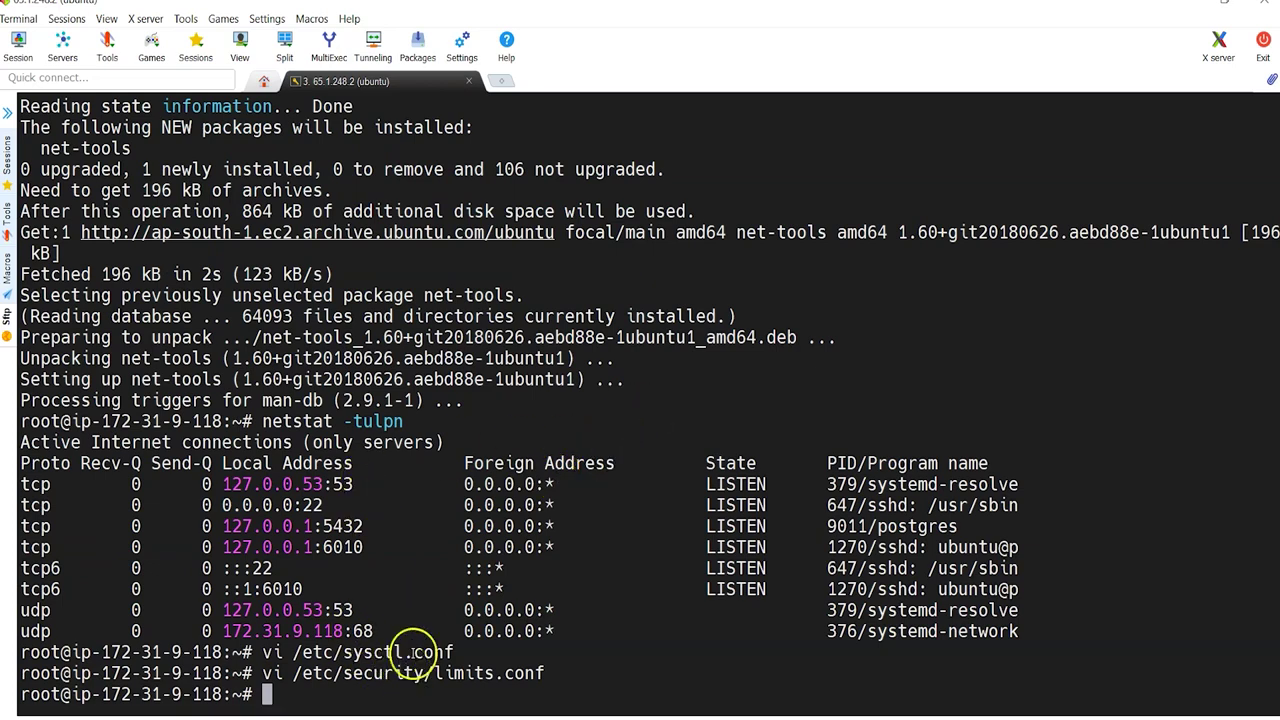
# Step: Reboot the server with init 6
pyautogui.write('init 6')
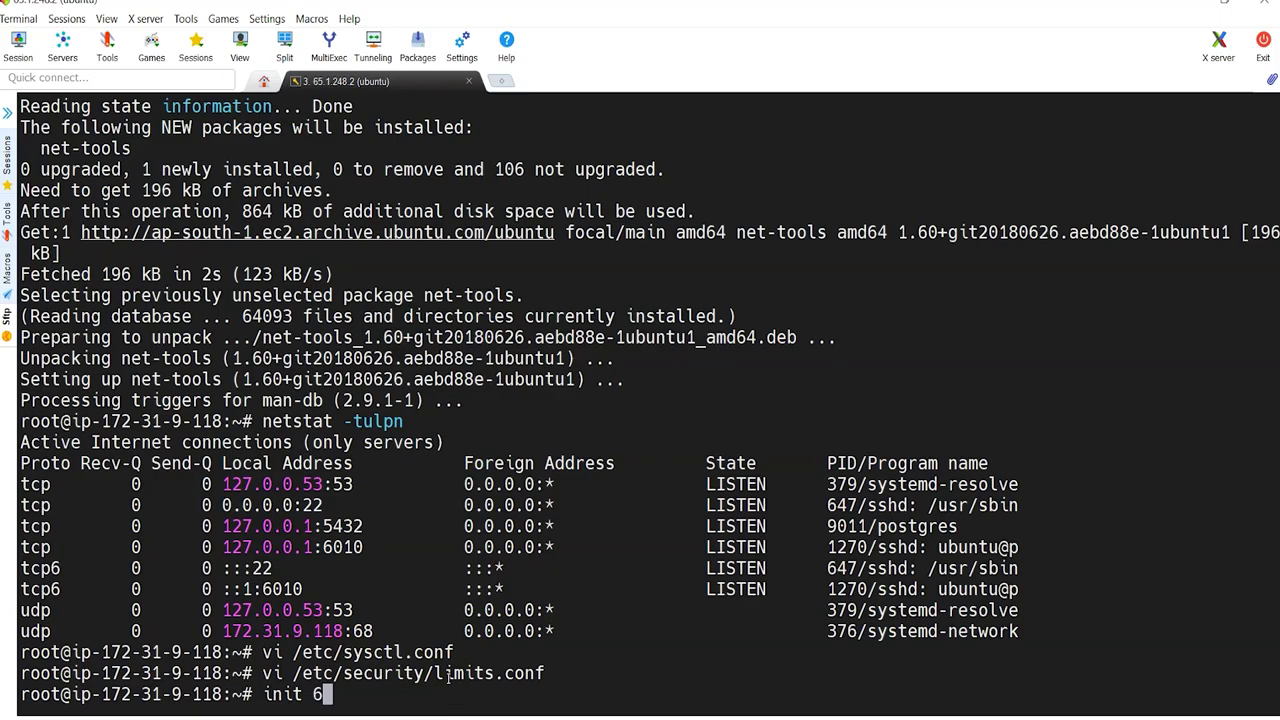
pyautogui.press('Return')
pyautogui.hotkey('alt', 'Tab')
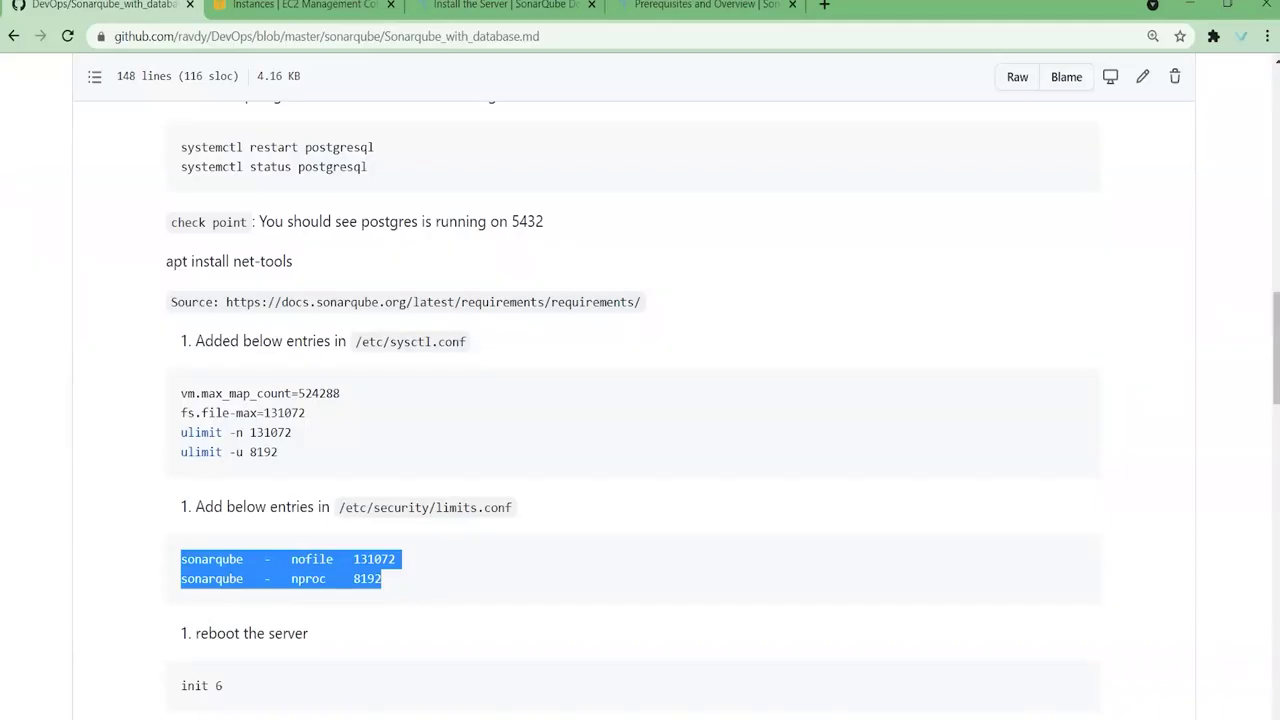
# Step: Scroll the GitHub notes down to the SonarQube Setup section with the wget and unzip steps
pyautogui.click(523, 548)
pyautogui.scroll(-3, 529, 536)
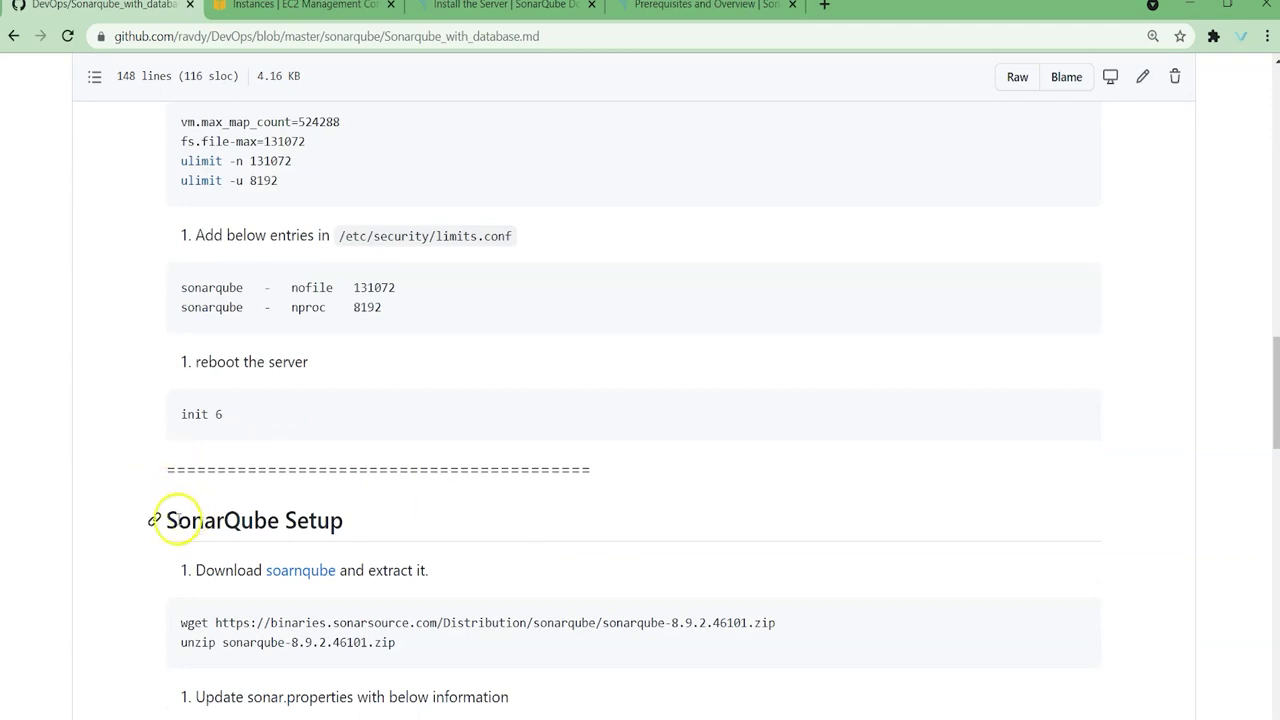
pyautogui.moveTo(177, 520); pyautogui.dragTo(477, 543)
pyautogui.scroll(-3, 637, 380)
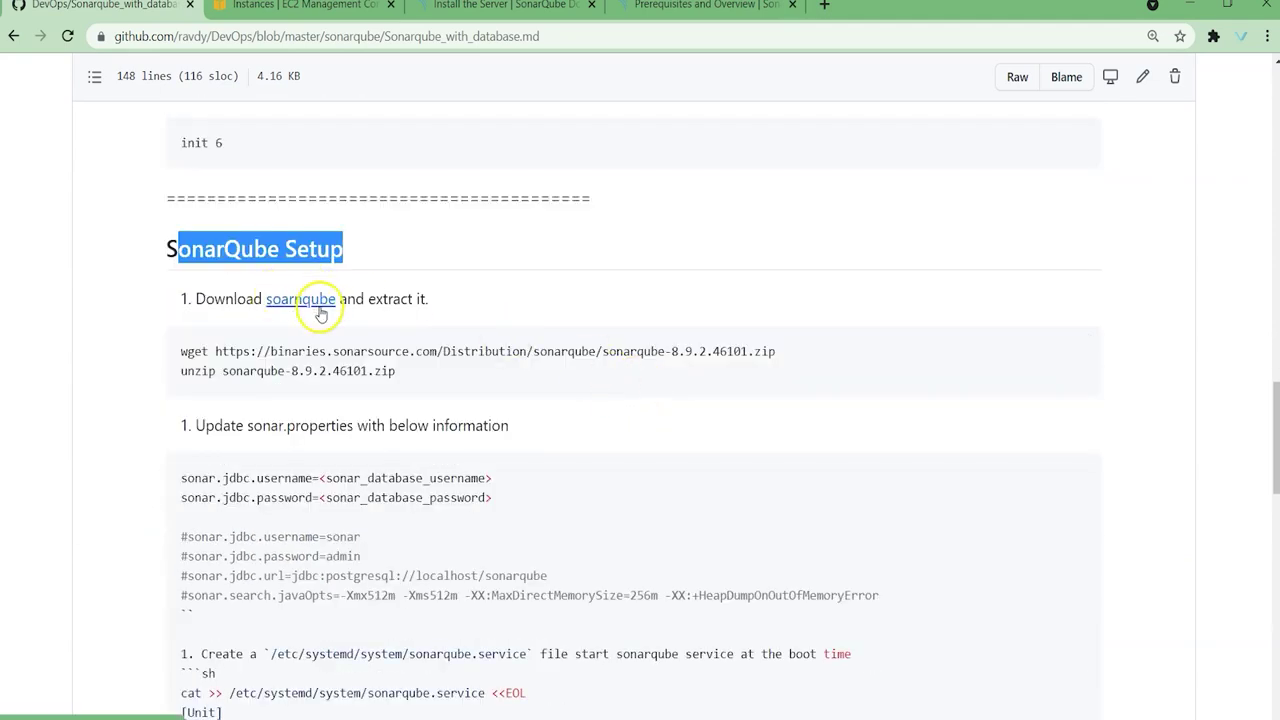
# Step: Open the SonarQube downloads page and scroll to the Long term support section
pyautogui.keyDown('ctrl'); pyautogui.click(320, 303); pyautogui.keyUp('ctrl')
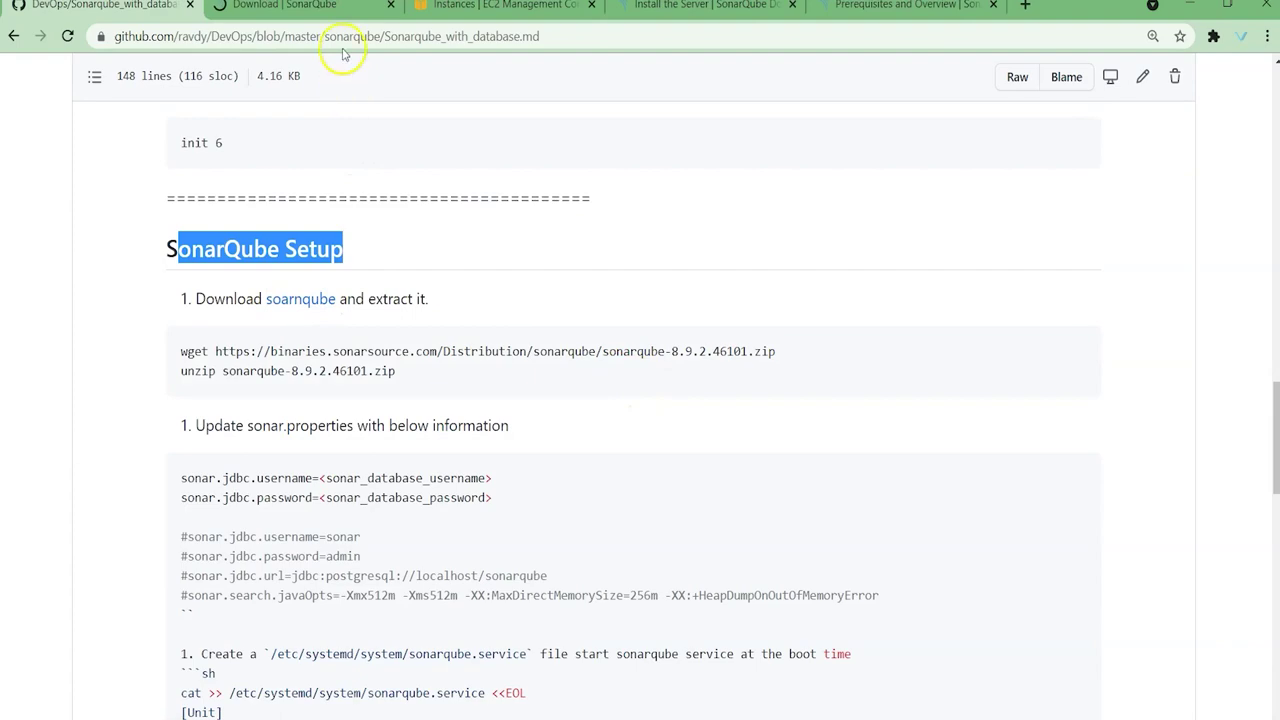
pyautogui.click(336, 6)
pyautogui.click(336, 143)
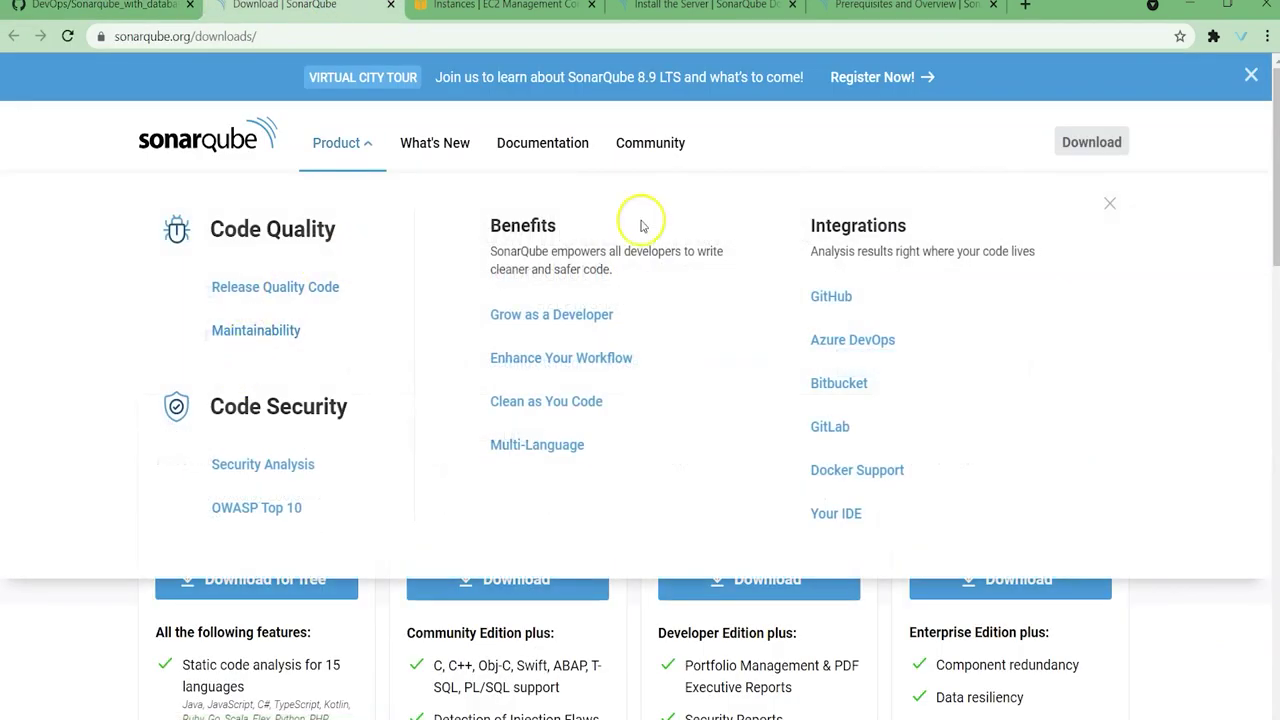
pyautogui.click(1265, 492)
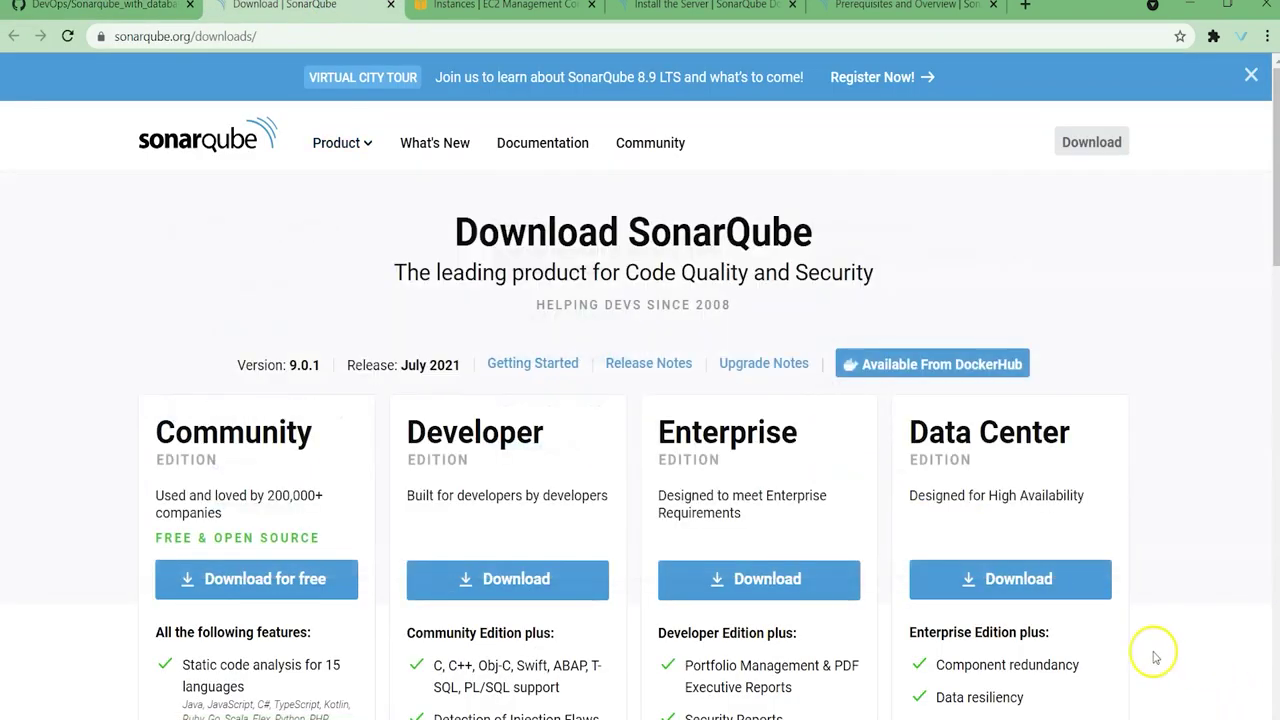
pyautogui.scroll(-2, 802, 476)
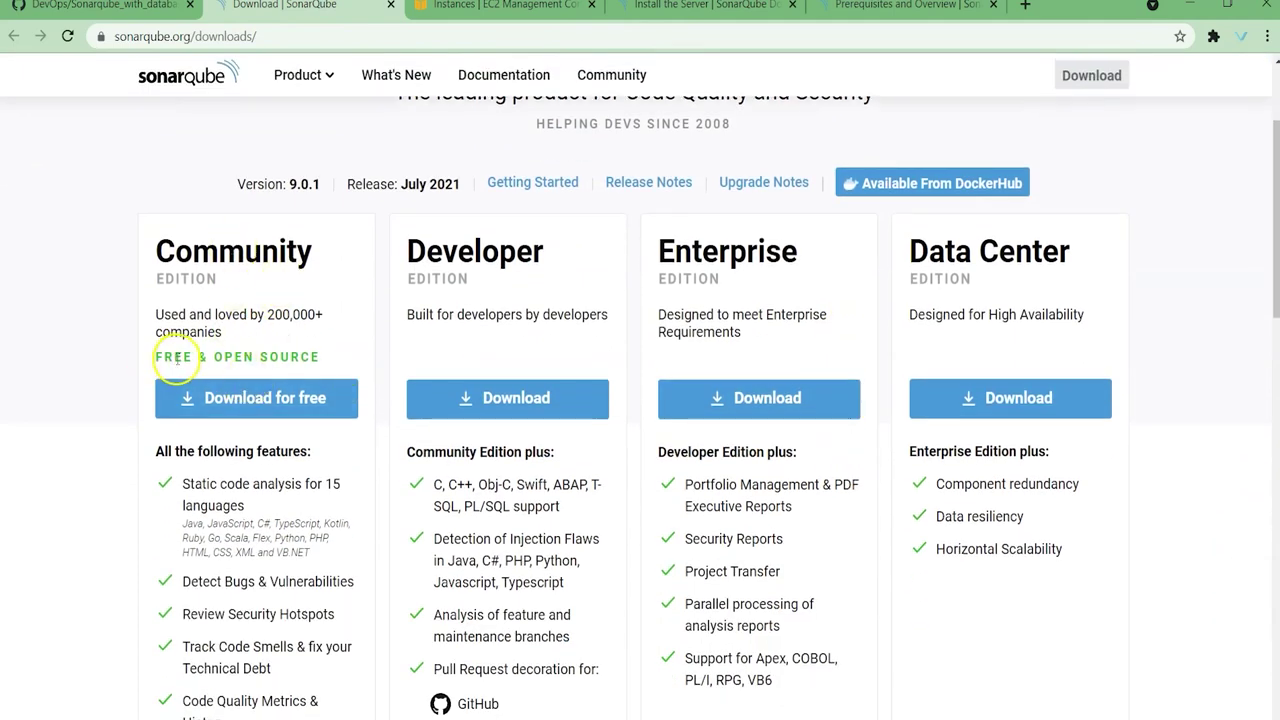
pyautogui.scroll(-5, 309, 357)
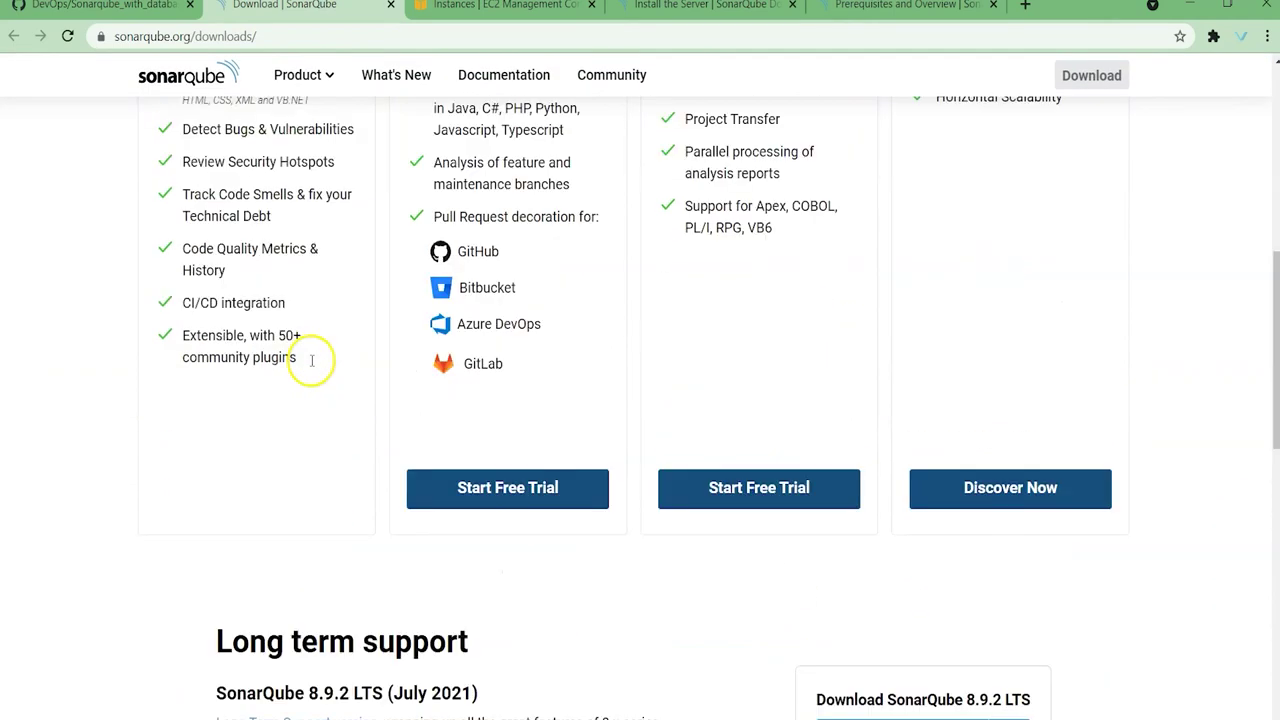
pyautogui.scroll(3, 530, 440)
pyautogui.scroll(-2, 557, 486)
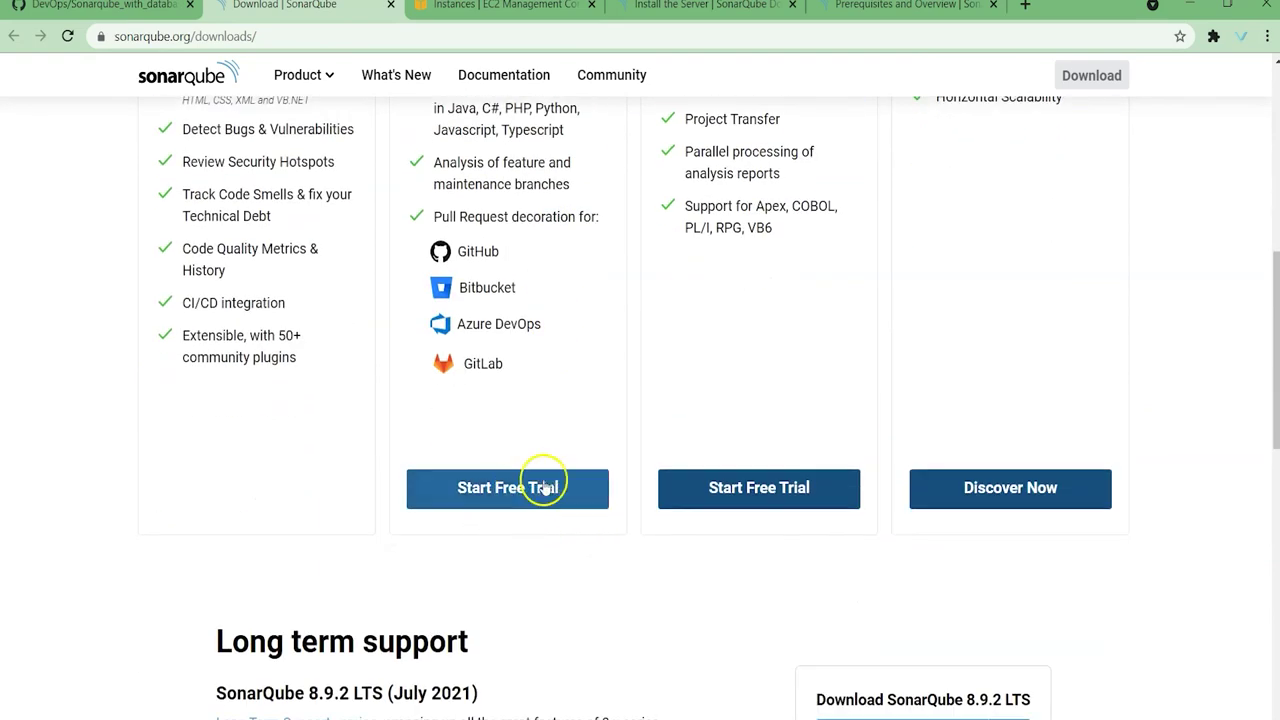
pyautogui.scroll(-2, 560, 430)
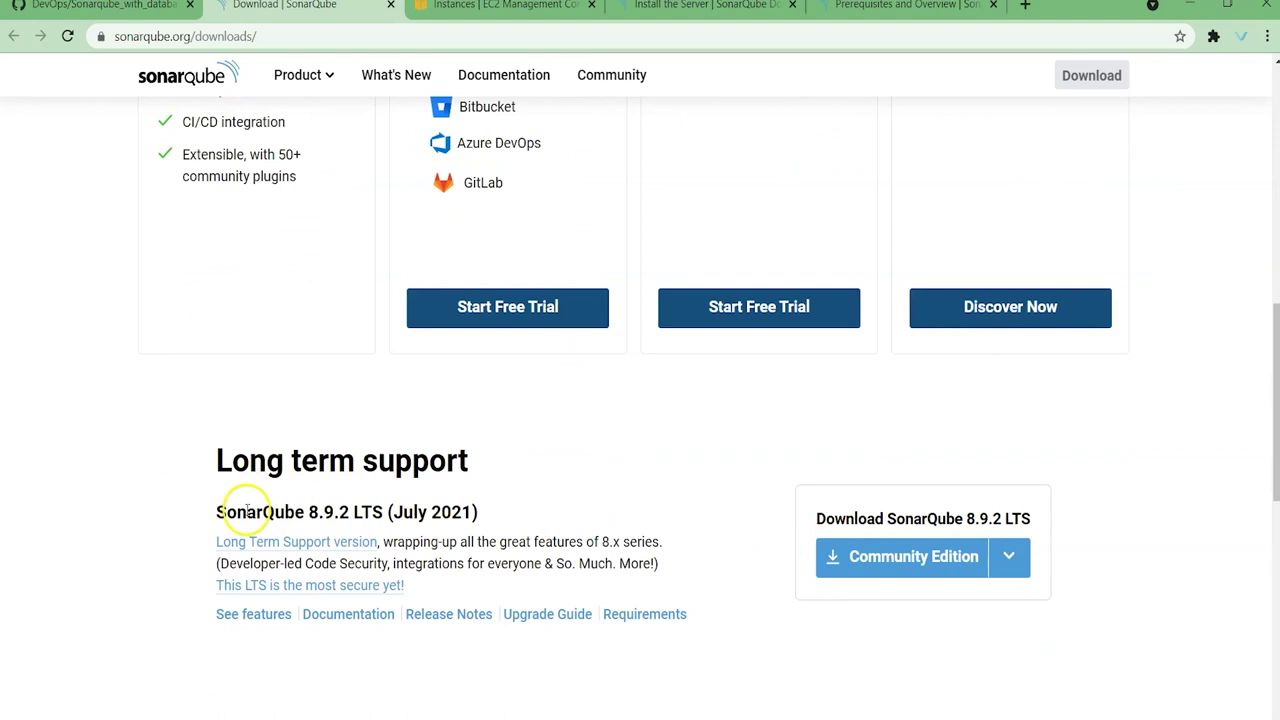
pyautogui.moveTo(213, 459); pyautogui.dragTo(591, 449)
# Step: Cancel the local 8.9.2 LTS Community Edition download and copy its download link instead
pyautogui.click(955, 565)
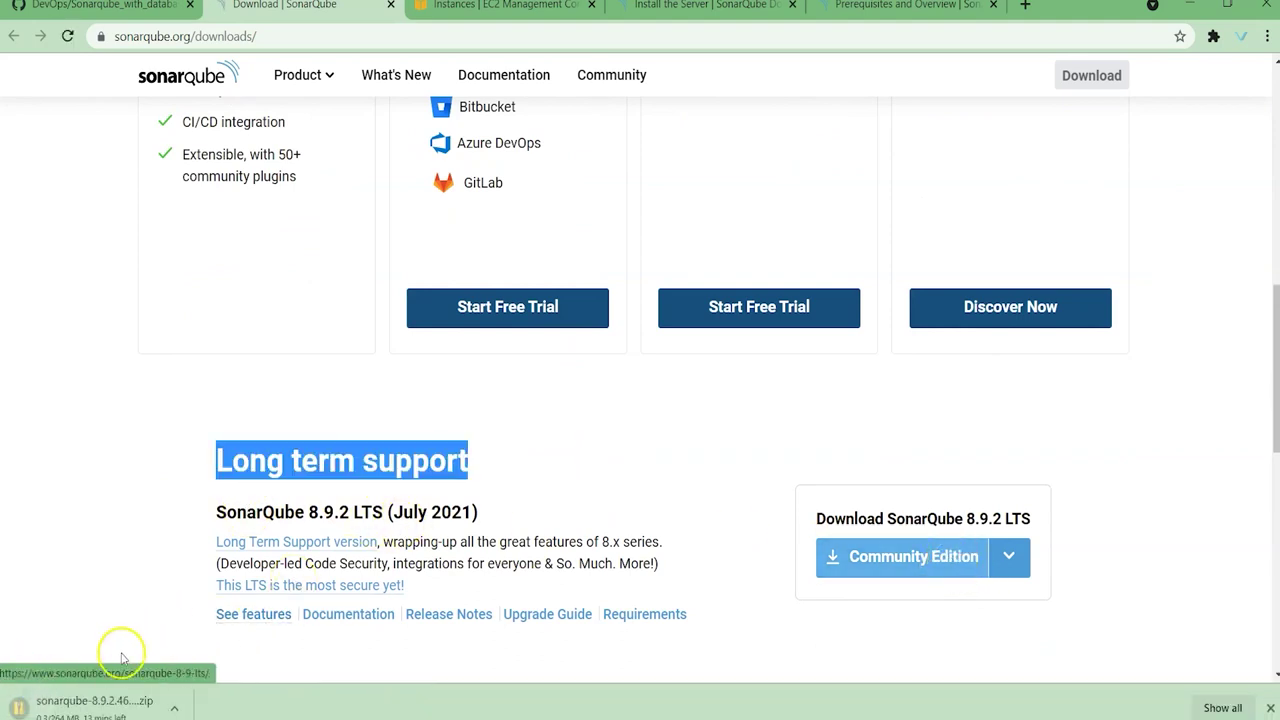
pyautogui.click(175, 705)
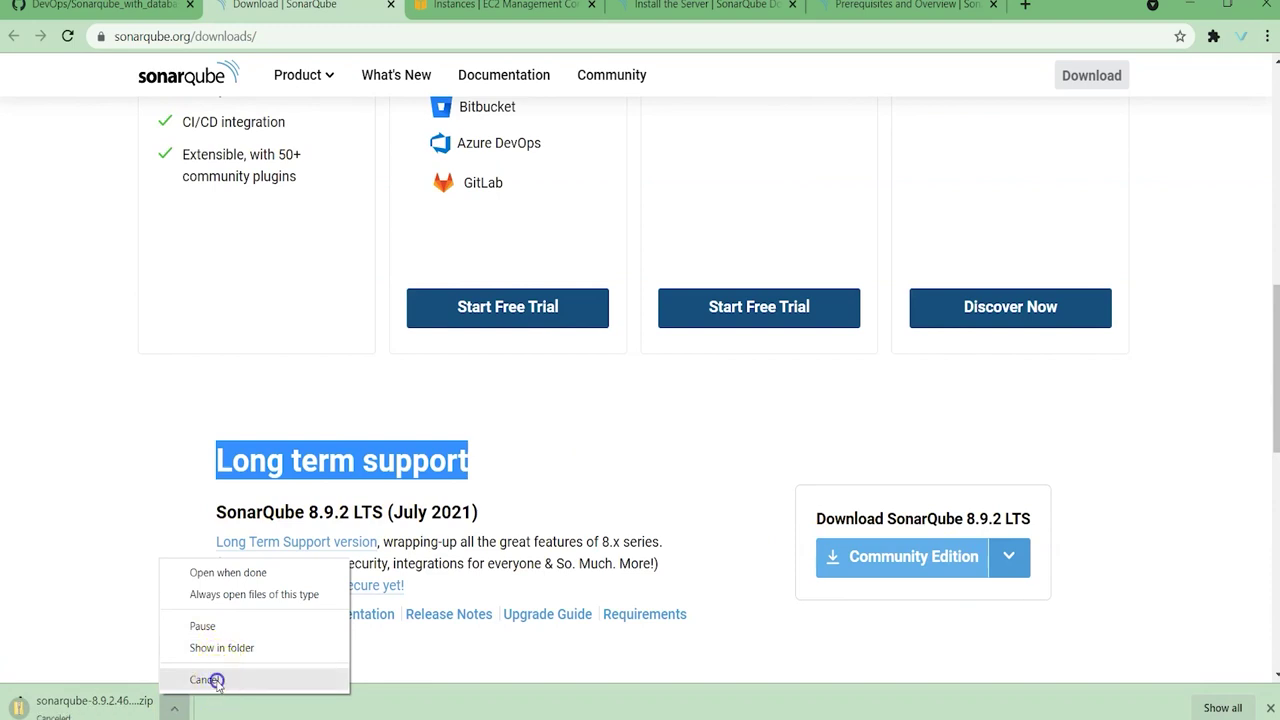
pyautogui.click(215, 679)
pyautogui.click(1270, 707)
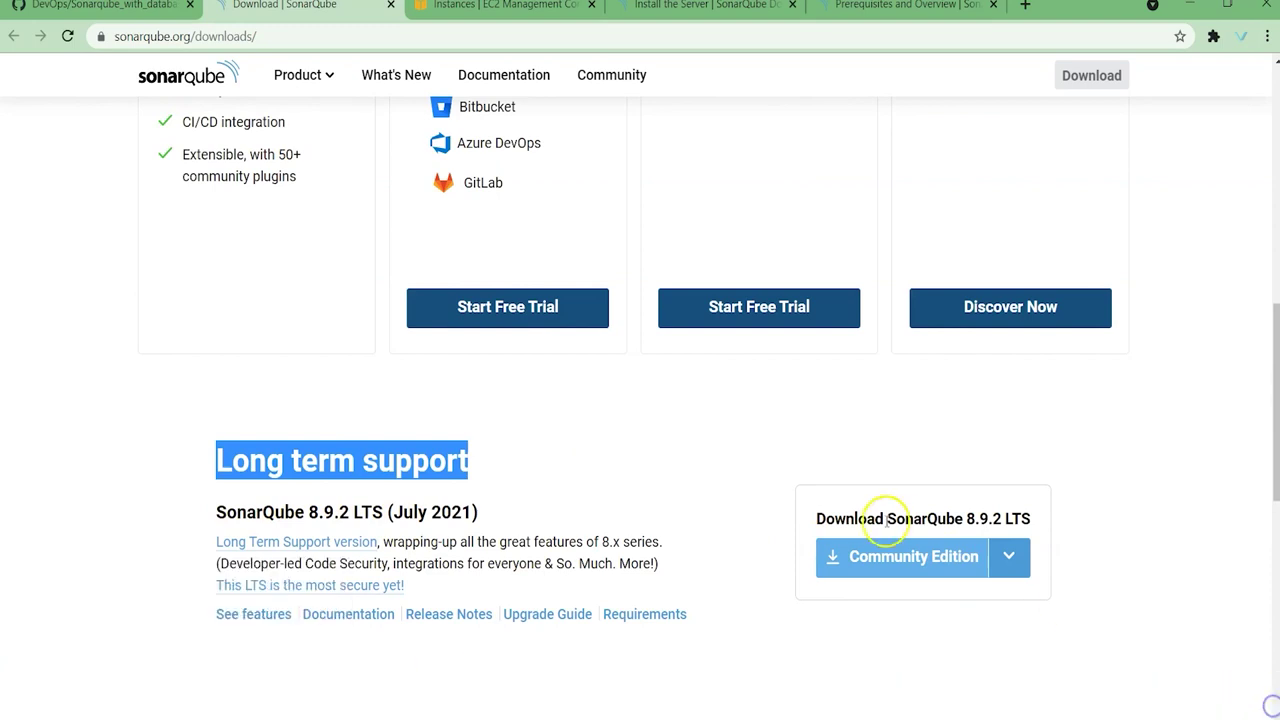
pyautogui.rightClick(897, 553)
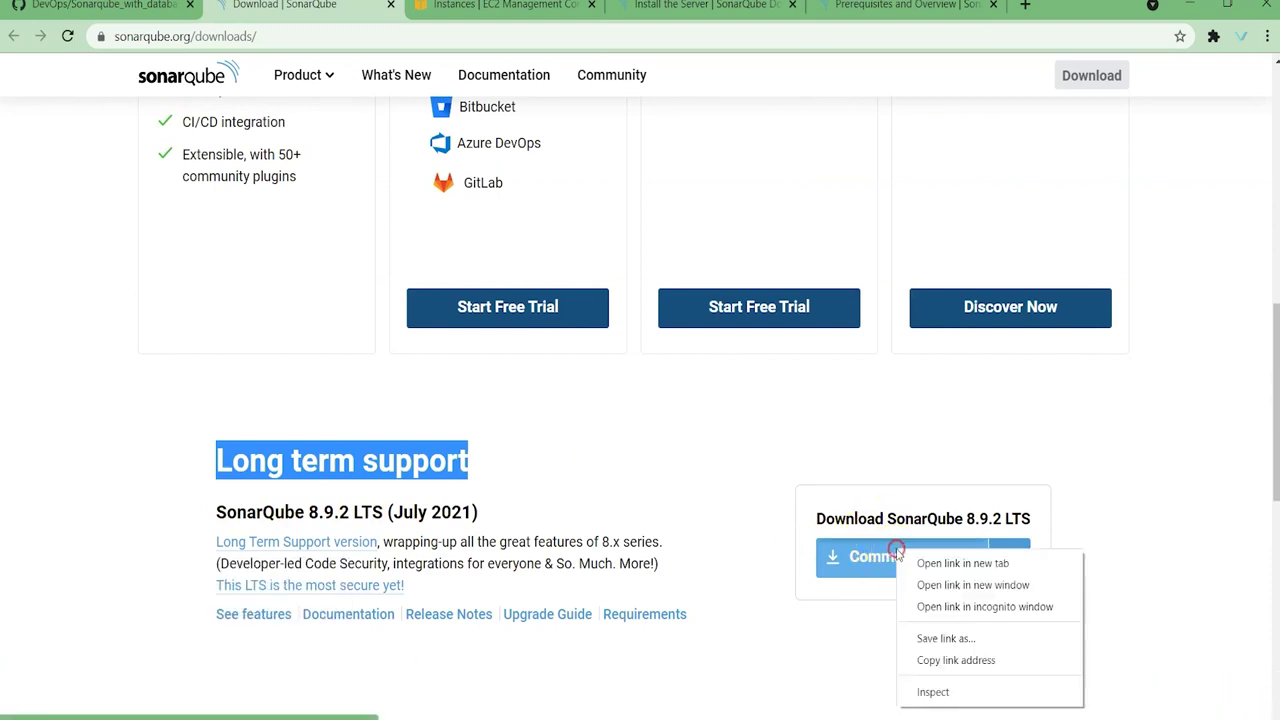
pyautogui.click(973, 662)
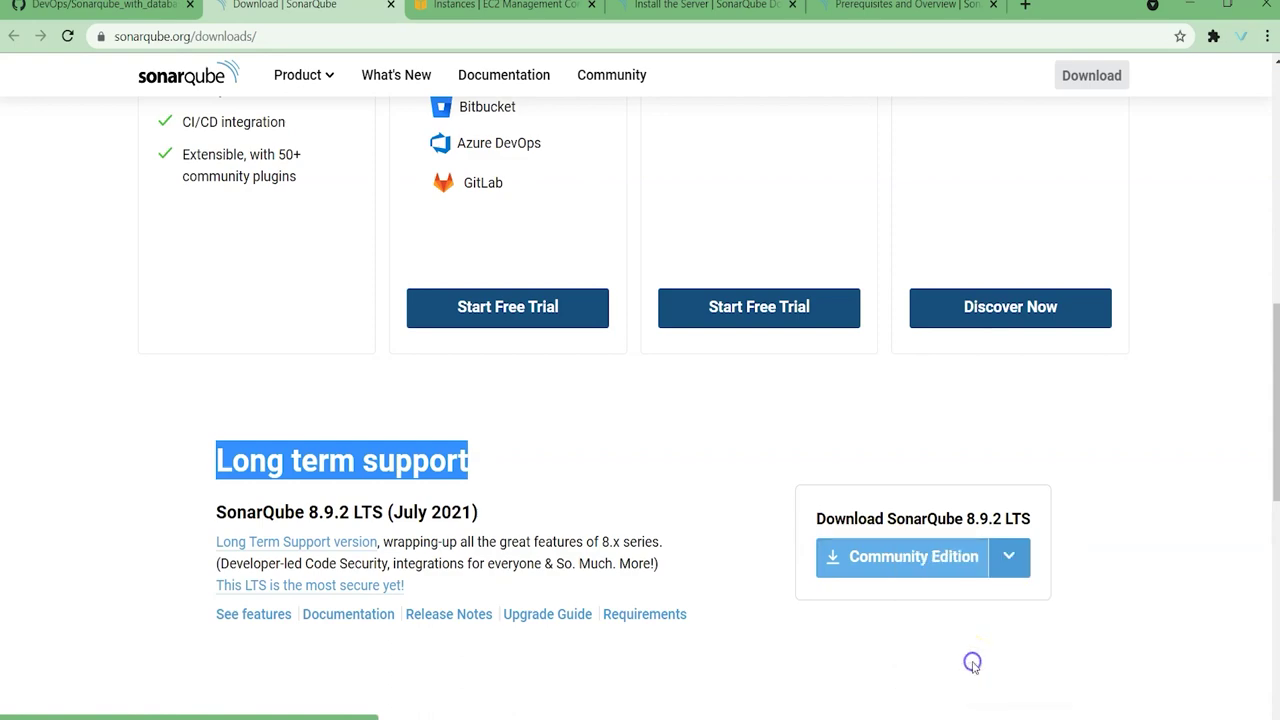
# Step: Restart the stopped SSH session with R to log back into the rebooted Ubuntu 20.04.2 server
pyautogui.hotkey('alt', 'Tab')
pyautogui.click(586, 325)
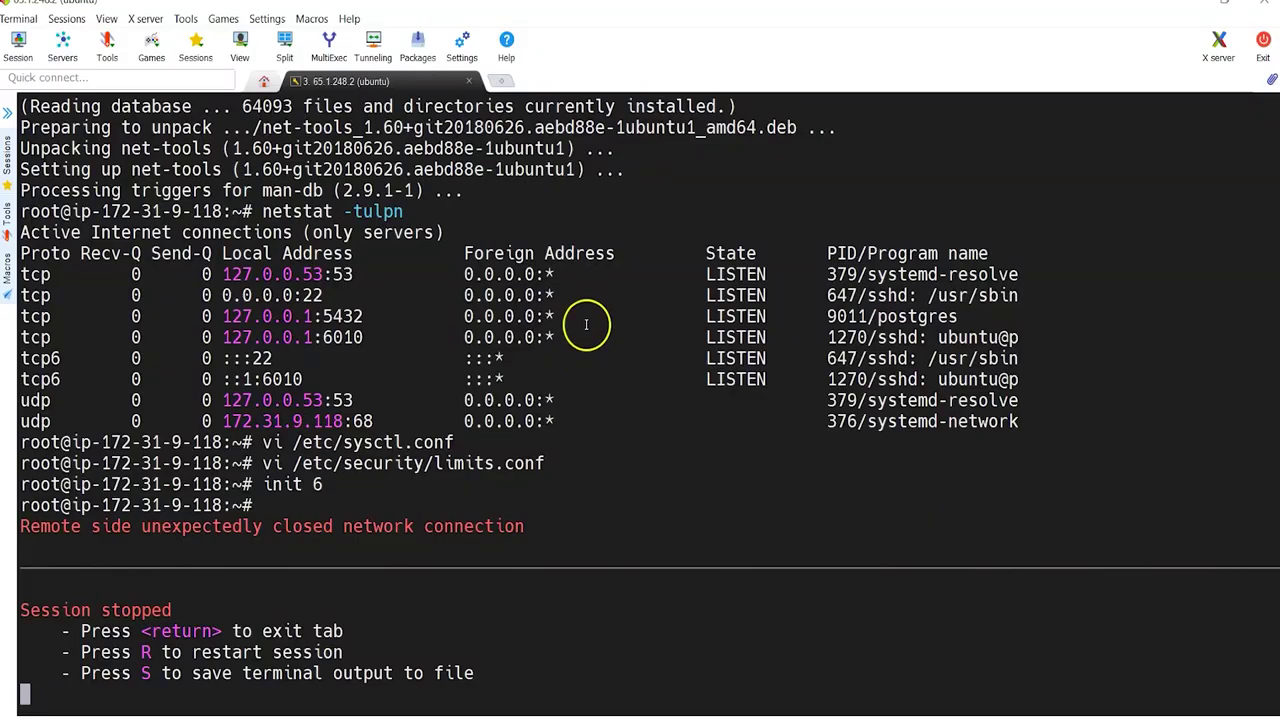
pyautogui.press('r')
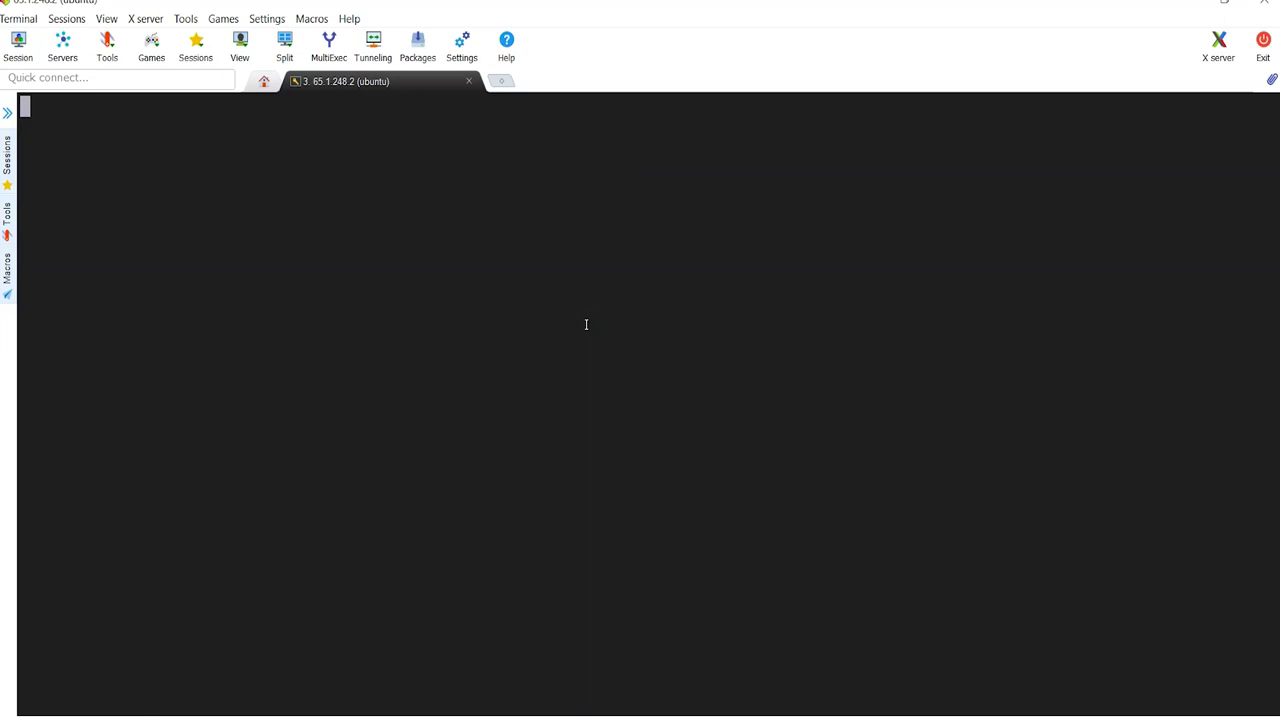
pyautogui.hotkey('alt', 'Tab')
pyautogui.click(586, 334)
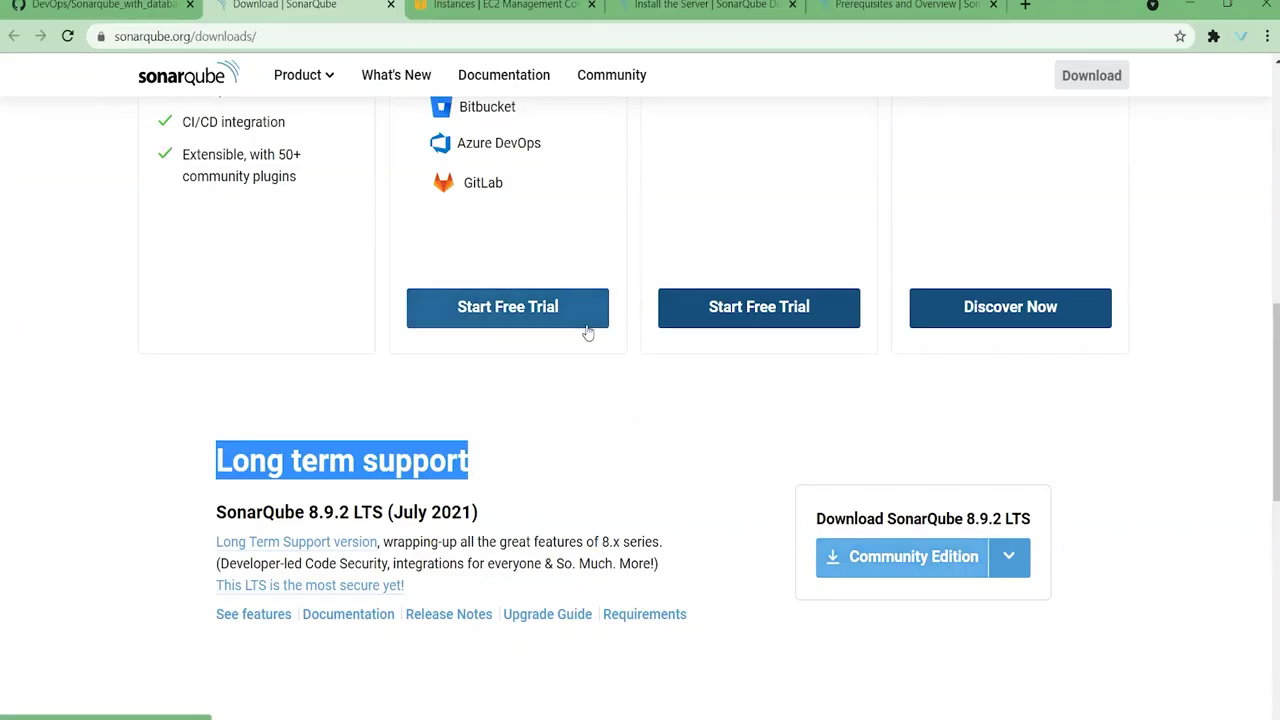
pyautogui.scroll(-5, 610, 350)
pyautogui.scroll(3, 620, 360)
pyautogui.hotkey('alt', 'Tab')
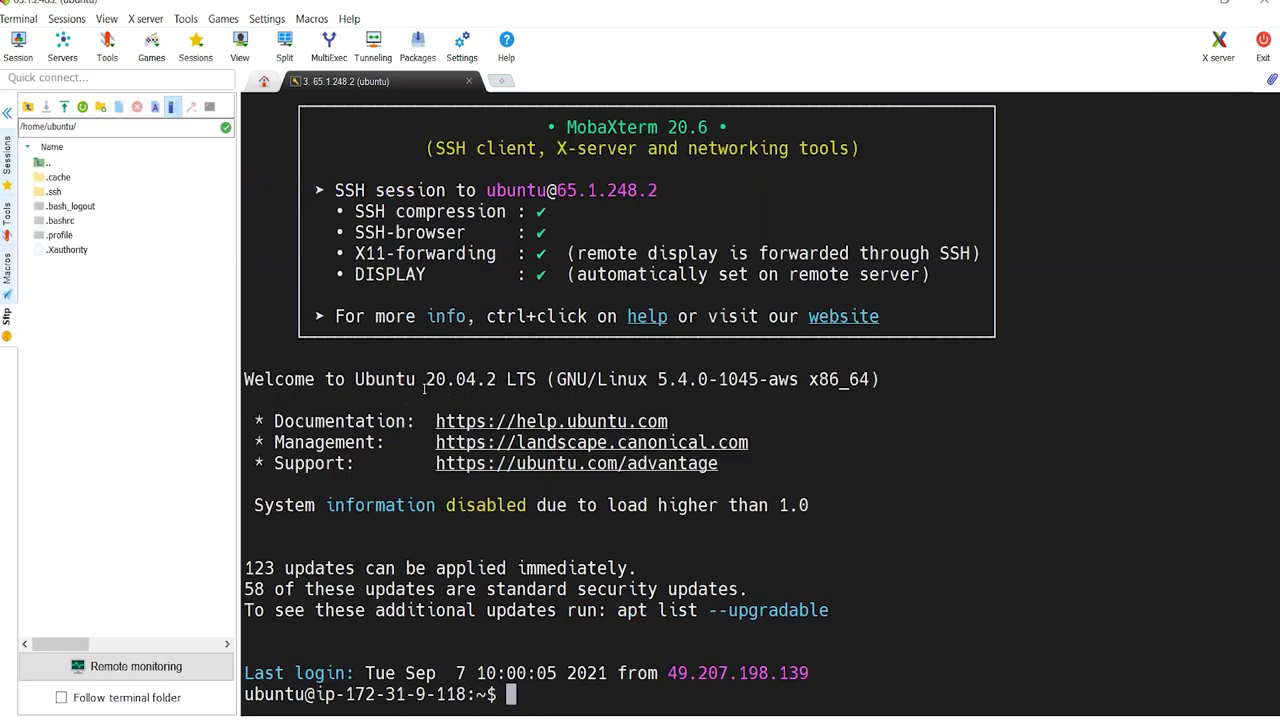
# Step: Hide the file browser, become root with sudo su -, clear, and list the /opt directory
pyautogui.click(8, 113)
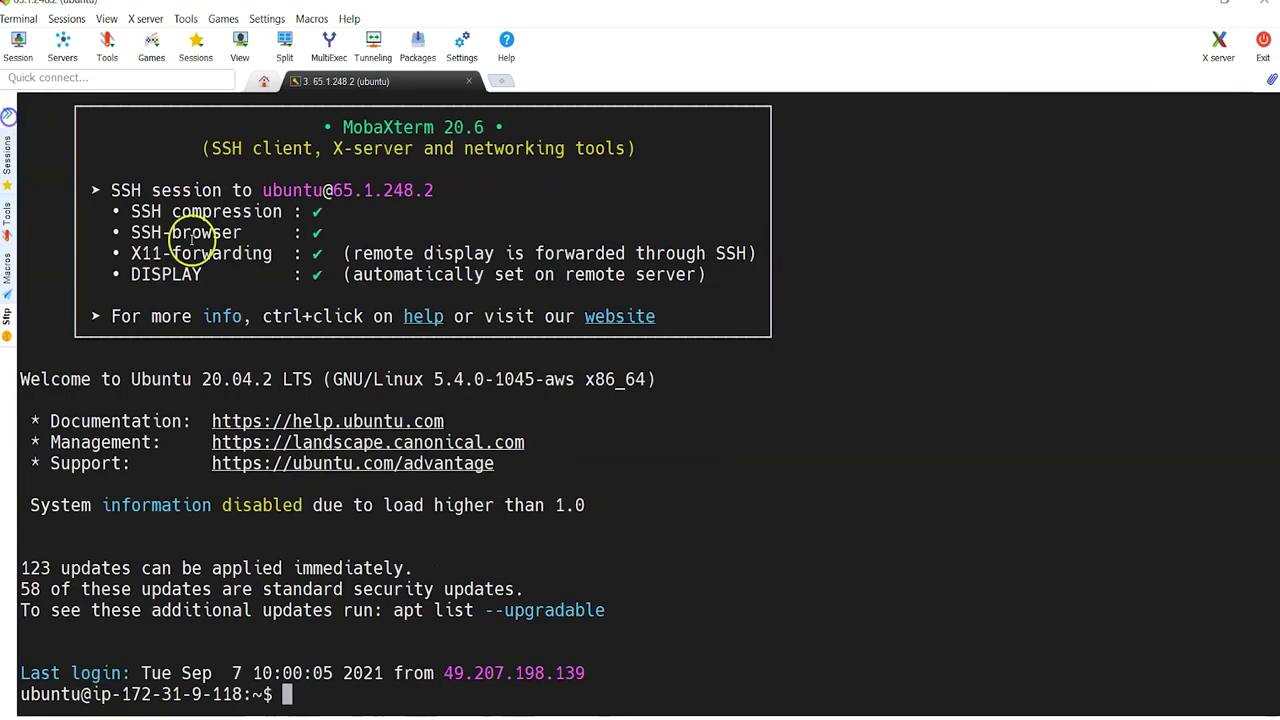
pyautogui.write('sudo su -')
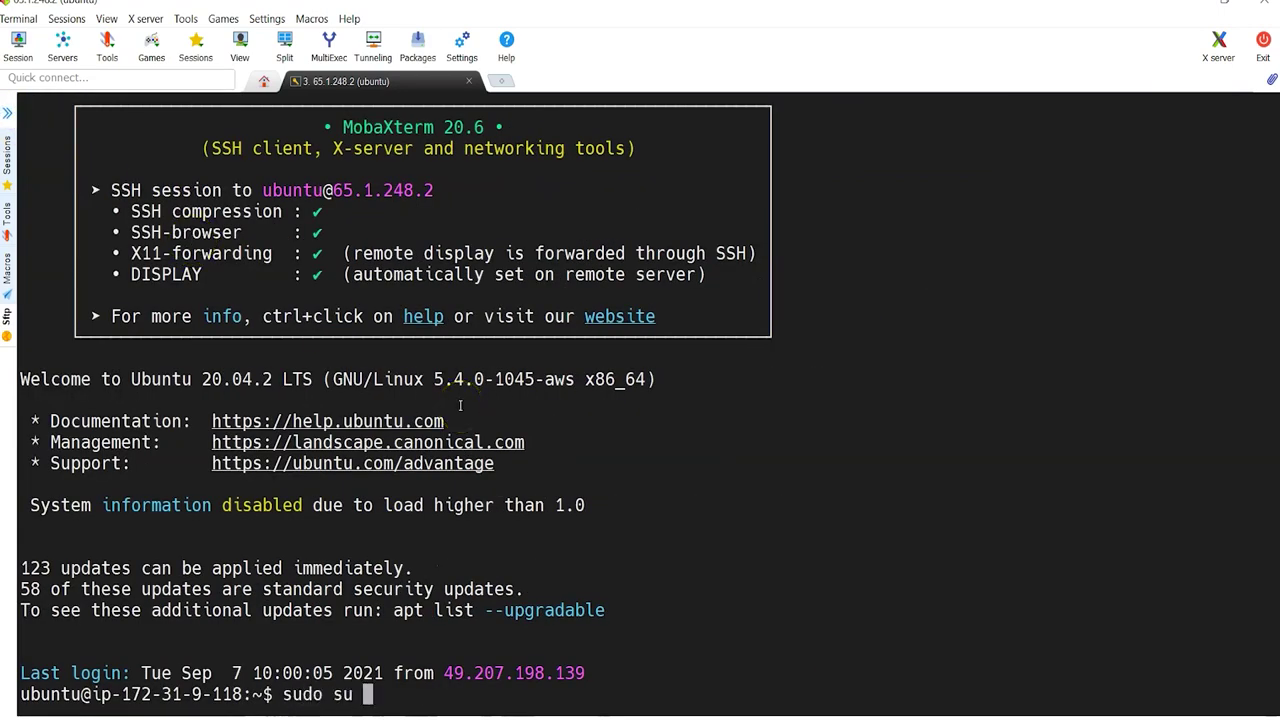
pyautogui.press('Return')
pyautogui.write('clear')
pyautogui.press('Return')
pyautogui.press('Return')
pyautogui.press('Return')
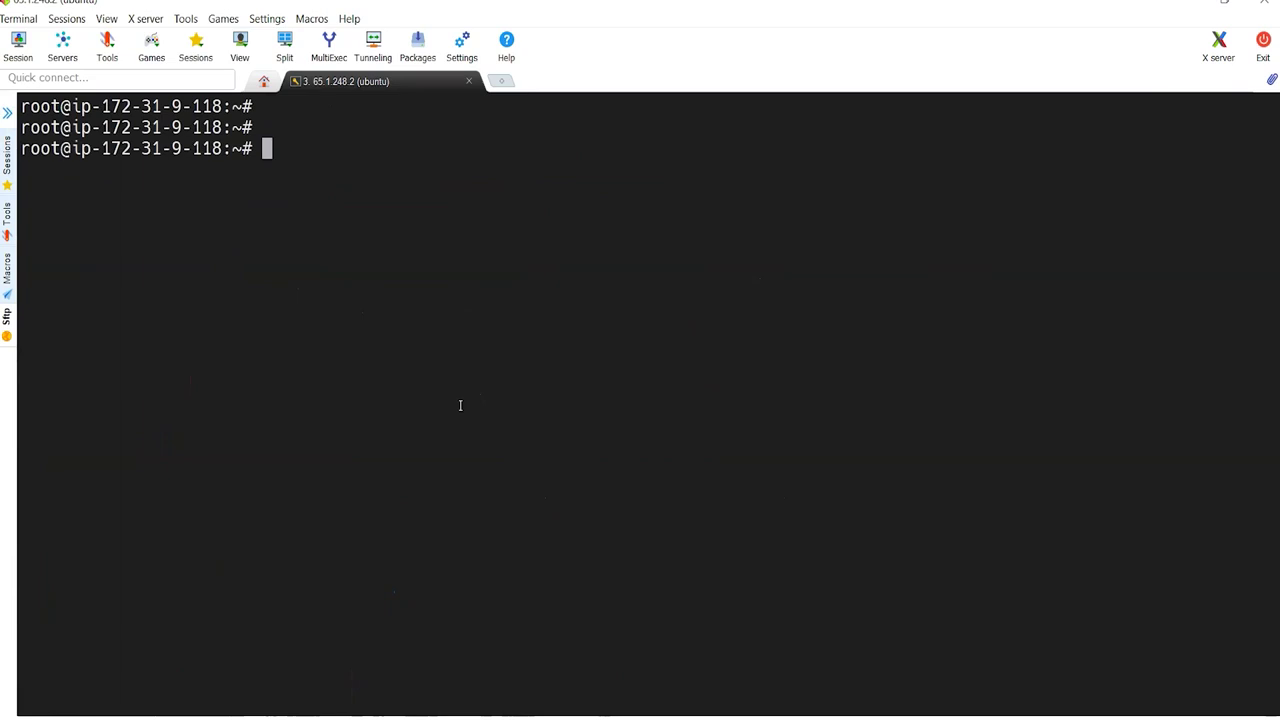
pyautogui.write('cd /opt')
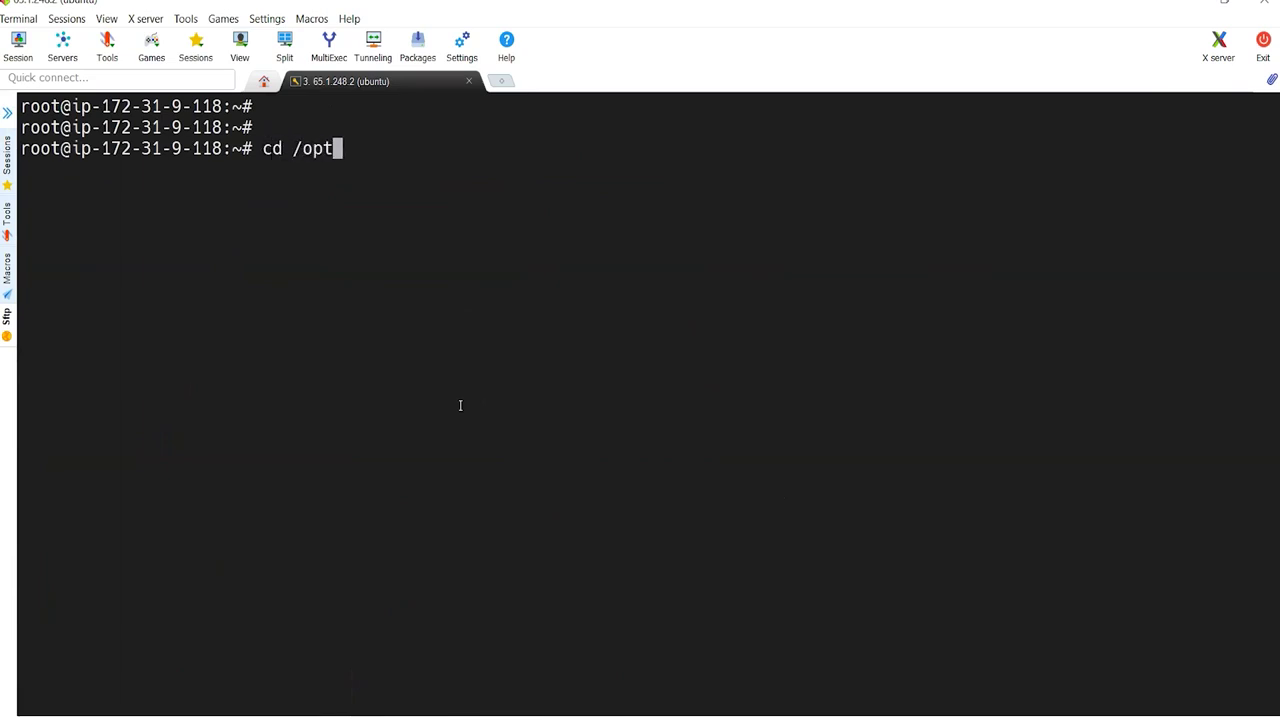
pyautogui.press('Return')
pyautogui.write('ll')
pyautogui.press('Return')
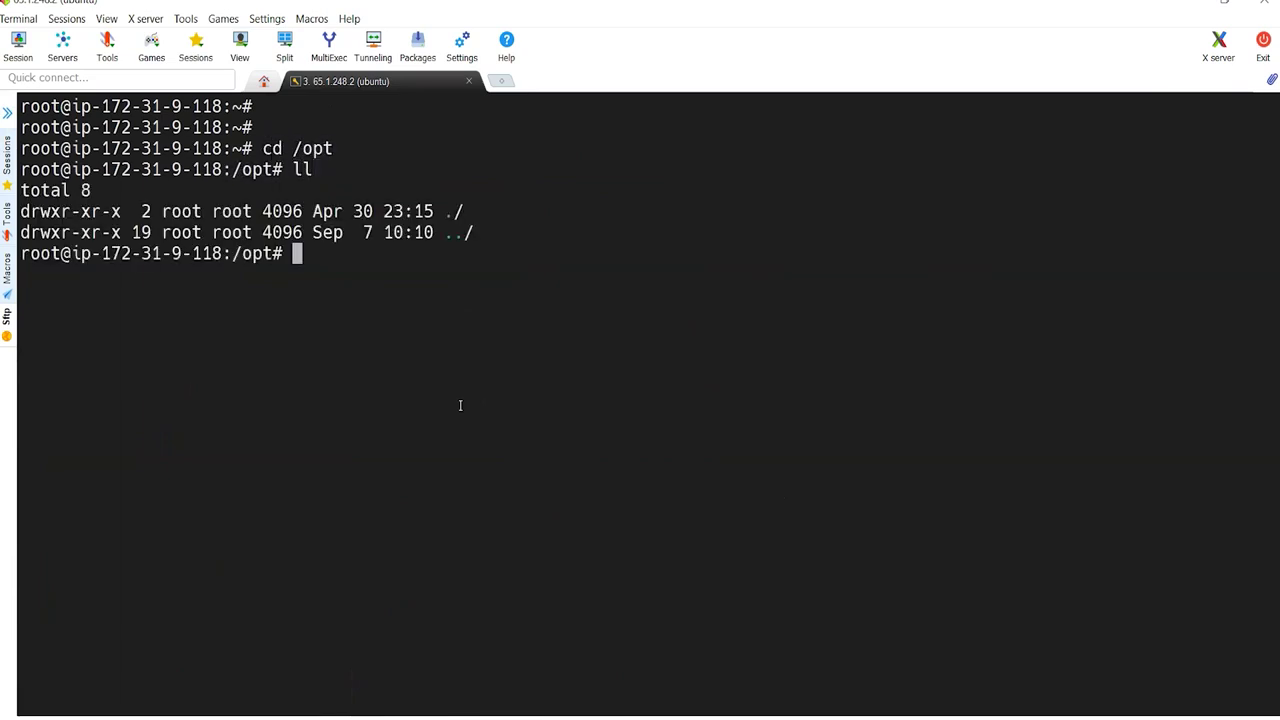
# Step: Download sonarqube-8.9.2.46101.zip into /opt with wget and the copied URL
pyautogui.write('wget')
pyautogui.rightClick(460, 405)
pyautogui.press('Return')
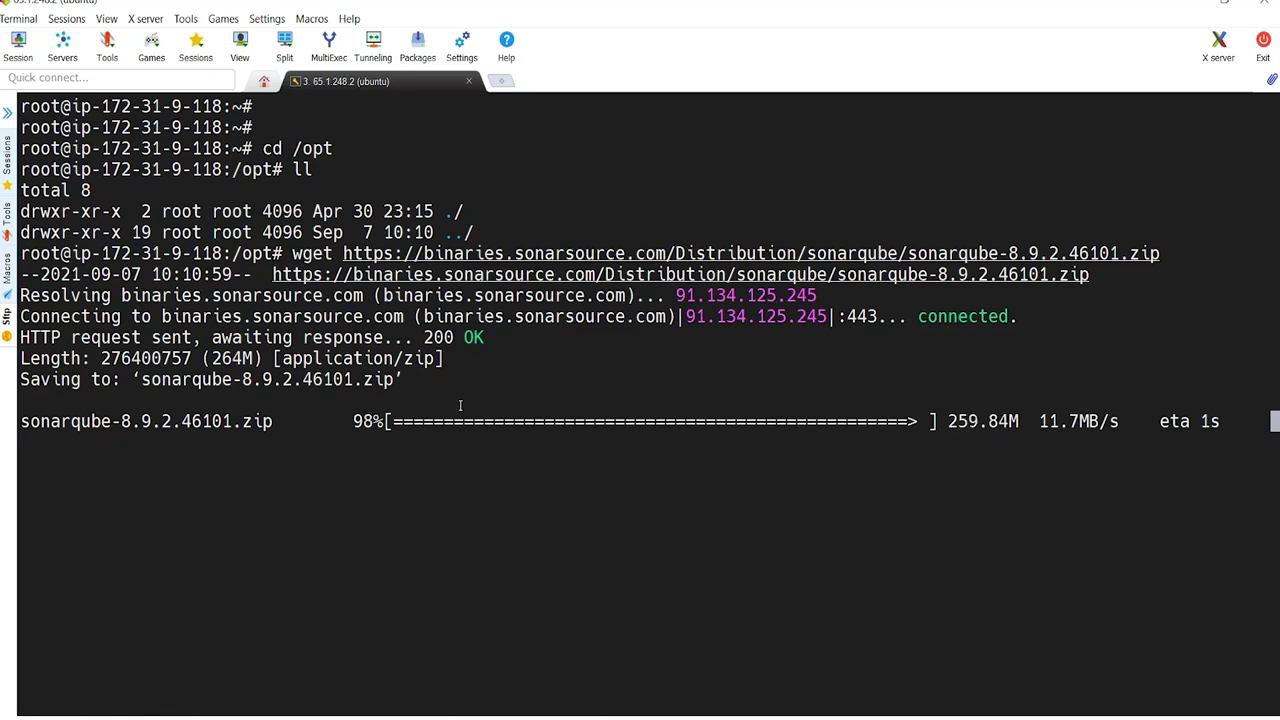
# Step: List /opt and try to extract the SonarQube zip with unzip
pyautogui.write('ll')
pyautogui.press('Return')
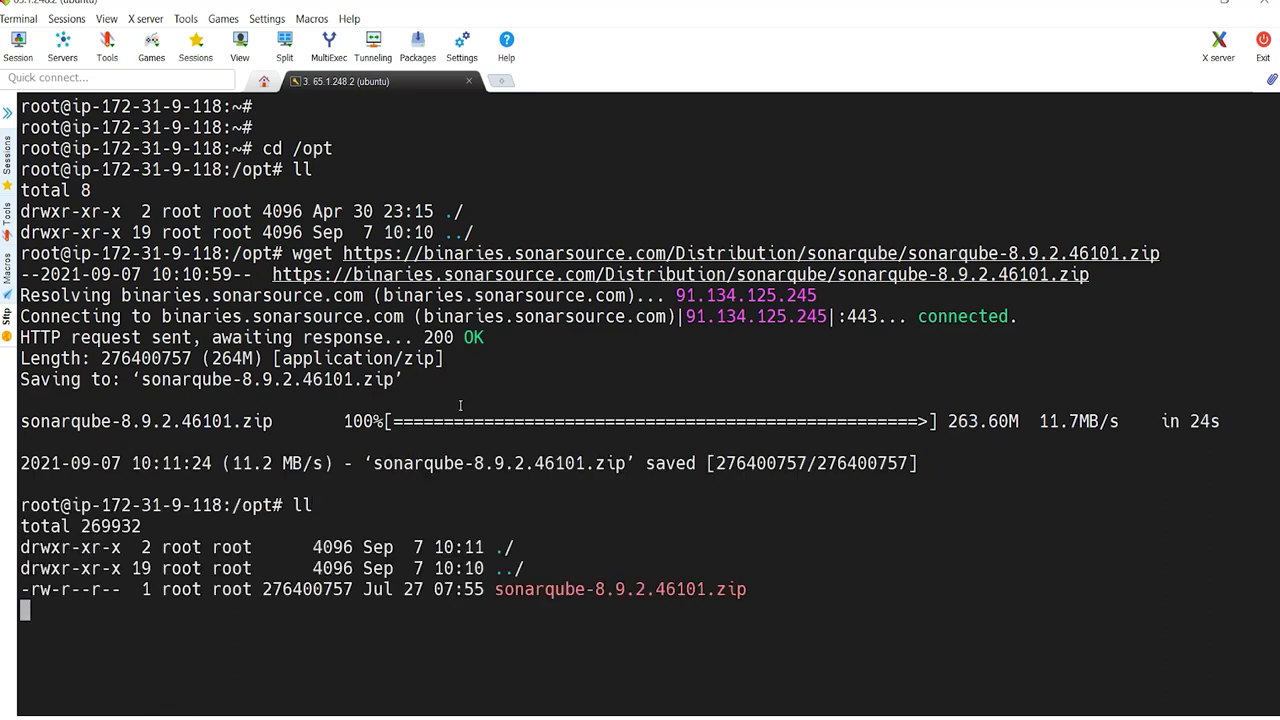
pyautogui.write('tar')
pyautogui.press('BackSpace')
pyautogui.press('BackSpace')
pyautogui.press('BackSpace')
pyautogui.write('gunzip')
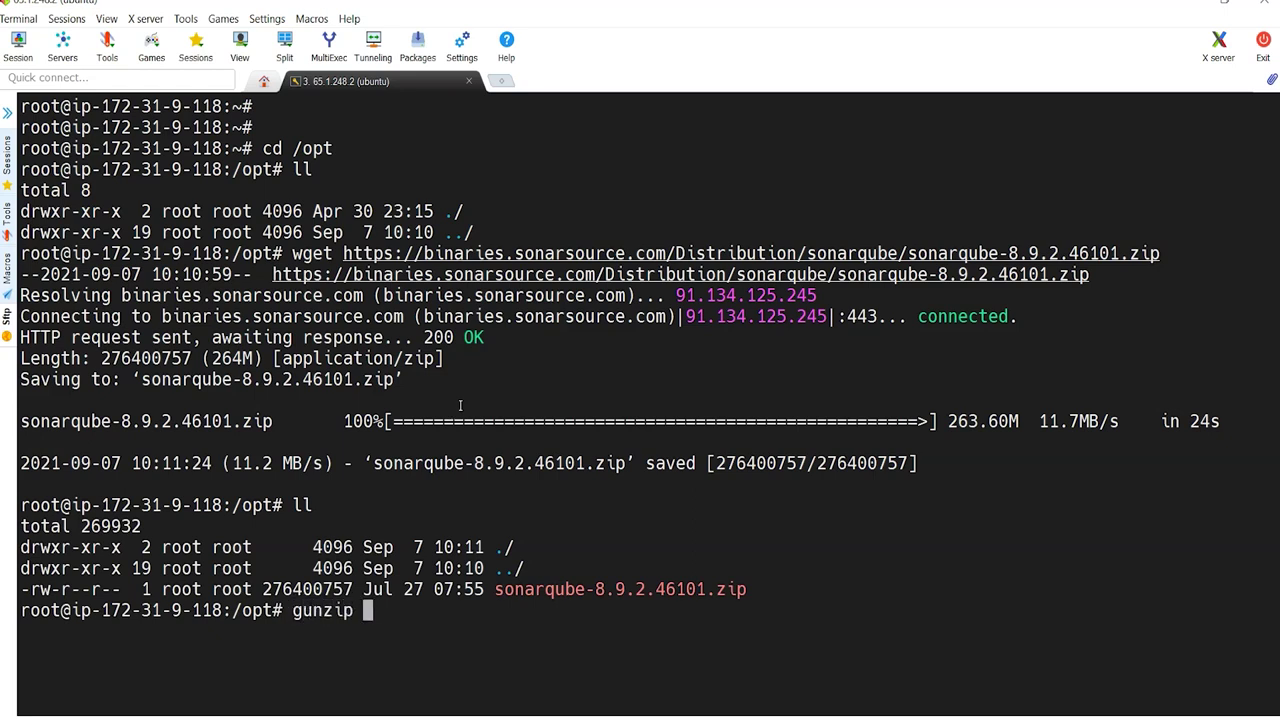
pyautogui.press('BackSpace')
pyautogui.press('BackSpace')
pyautogui.press('BackSpace')
pyautogui.press('BackSpace')
pyautogui.press('BackSpace')
pyautogui.press('BackSpace')
pyautogui.press('BackSpace')
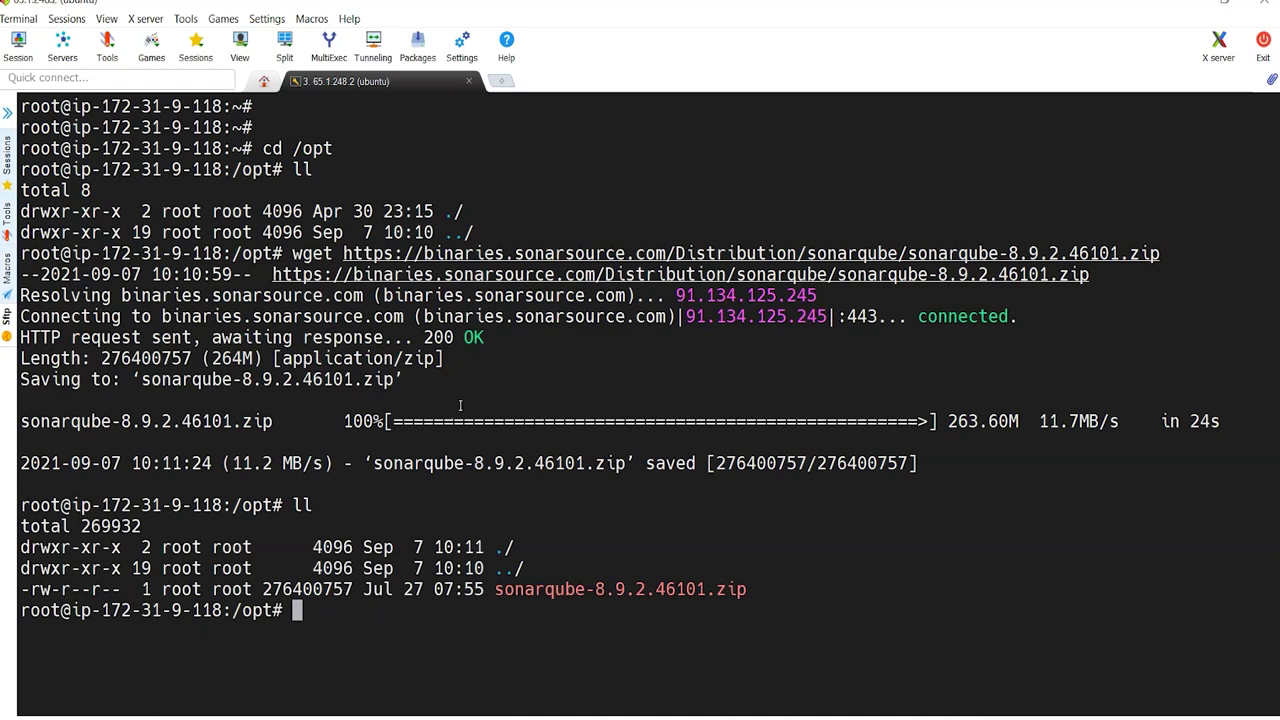
pyautogui.write('unzip -t')
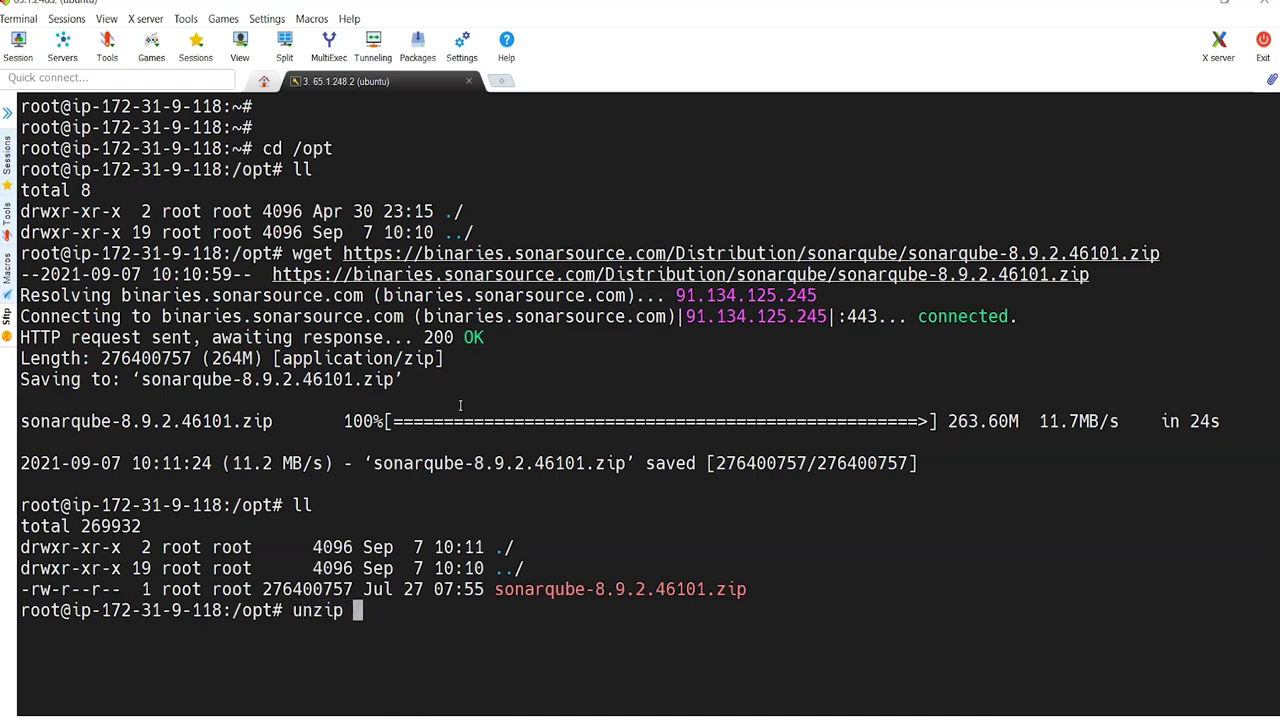
pyautogui.press('BackSpace')
pyautogui.press('BackSpace')
pyautogui.doubleClick(620, 590)
pyautogui.rightClick(630, 598)
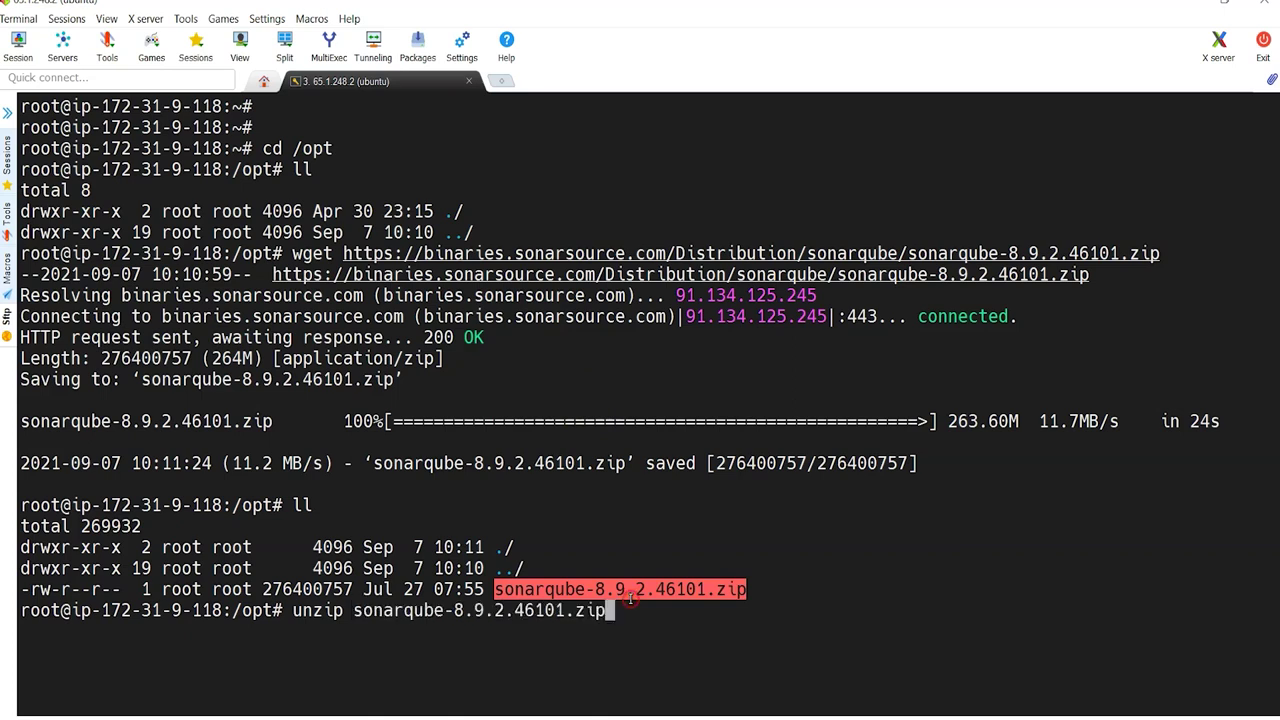
pyautogui.press('Return')
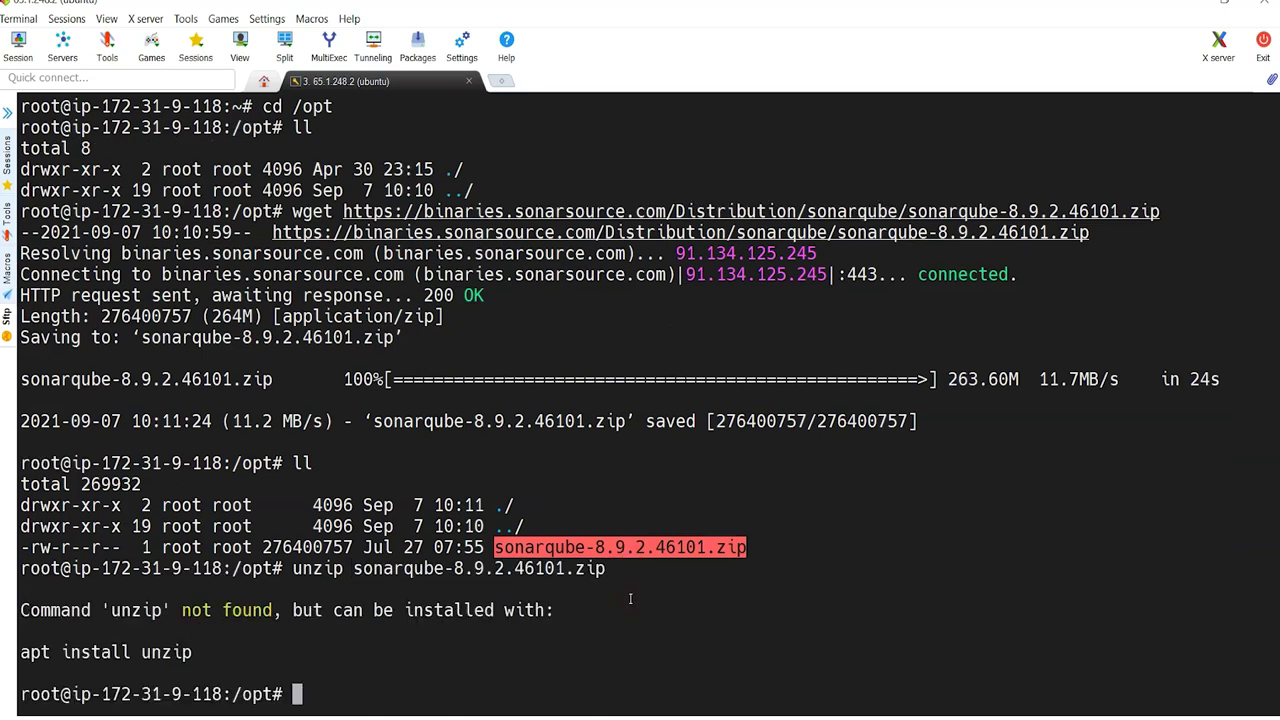
# Step: Install unzip with apt, rerun the extraction, and list the extracted folder
pyautogui.write('apt install unzip')
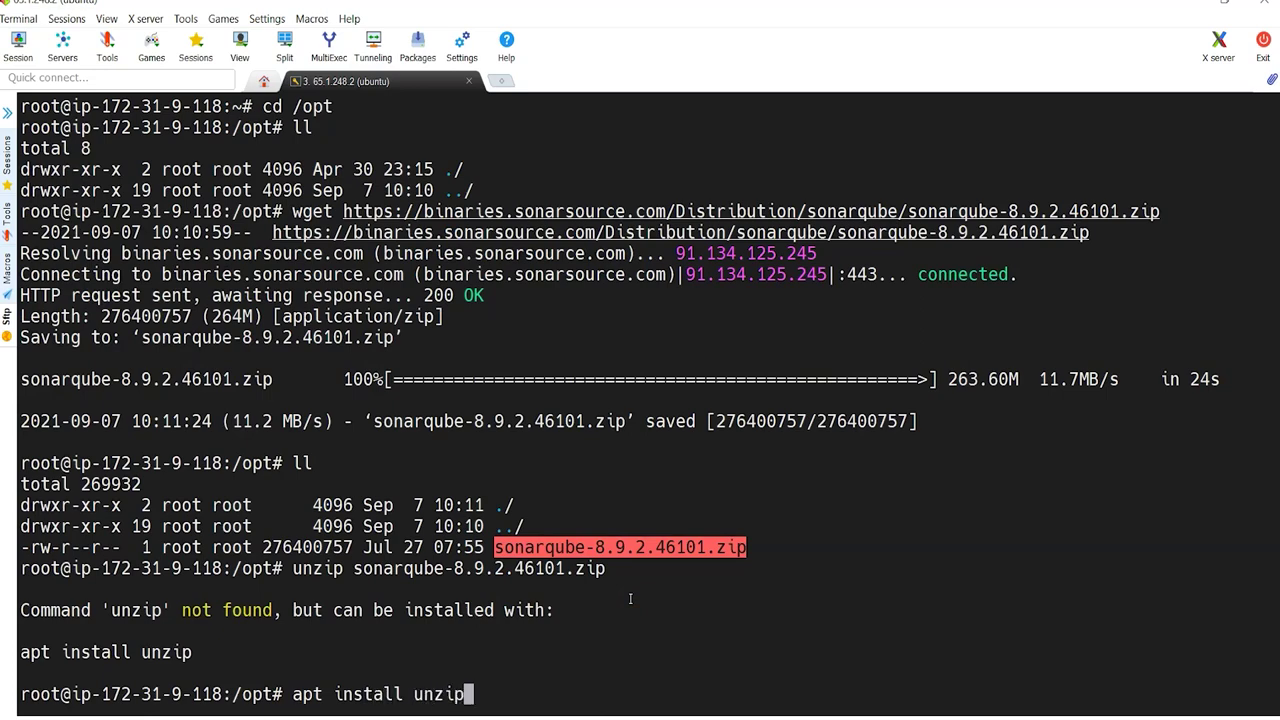
pyautogui.press('Return')
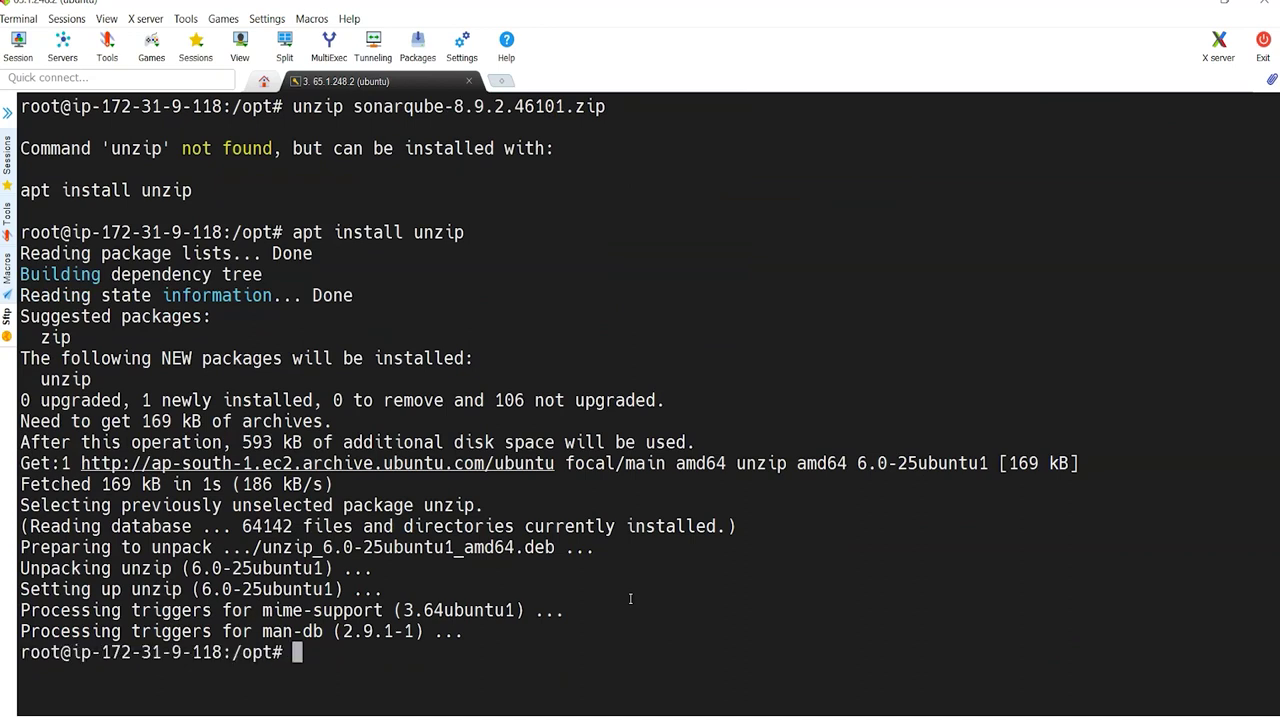
pyautogui.press('Up')
pyautogui.press('Up')
pyautogui.press('Return')
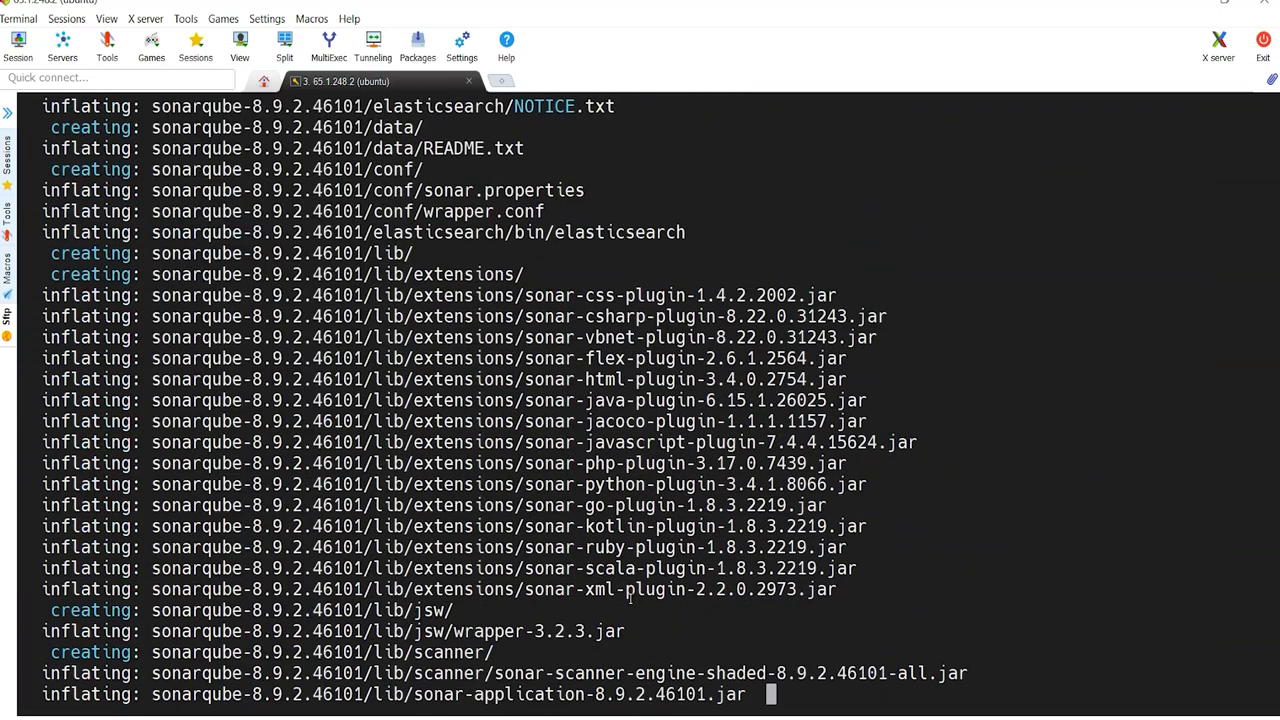
pyautogui.write('ll')
pyautogui.press('Return')
# Step: Change into the sonarqube-8.9.2.46101 folder under /opt
pyautogui.write('cd so')
pyautogui.press('BackSpace')
pyautogui.press('BackSpace')
pyautogui.press('BackSpace')
pyautogui.press('BackSpace')
pyautogui.press('BackSpace')
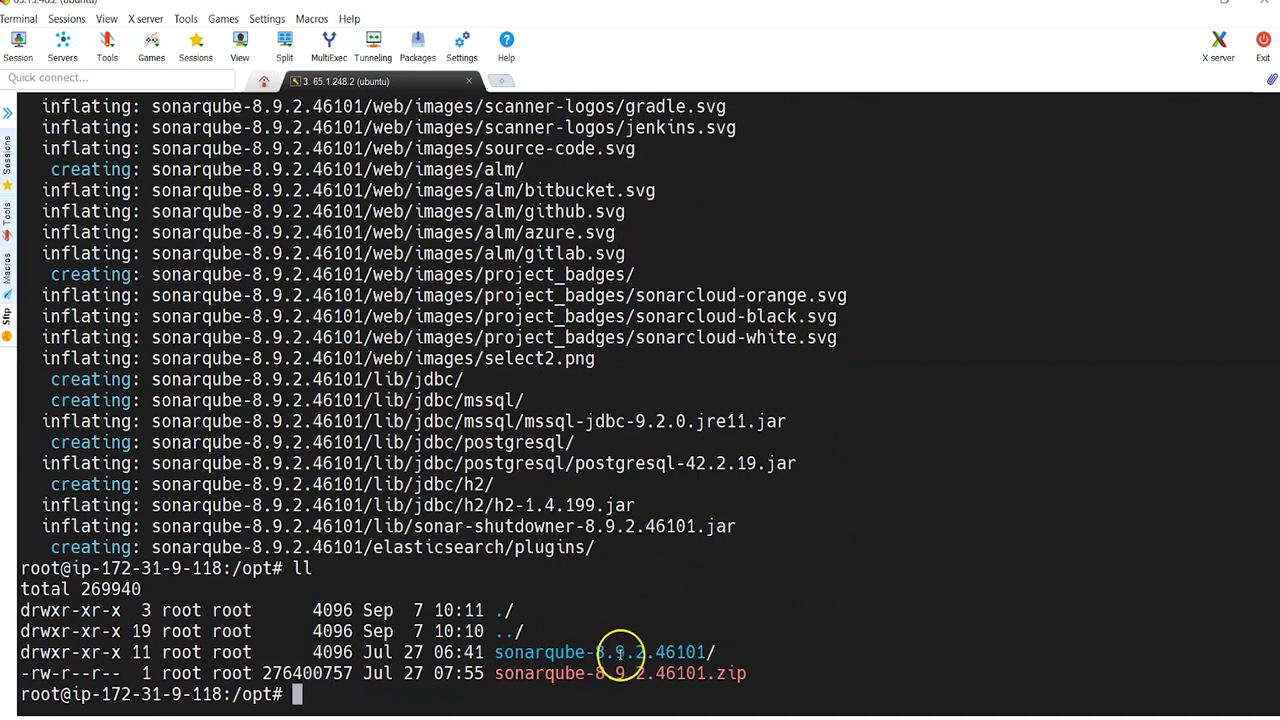
pyautogui.doubleClick(620, 652)
pyautogui.write('cd')
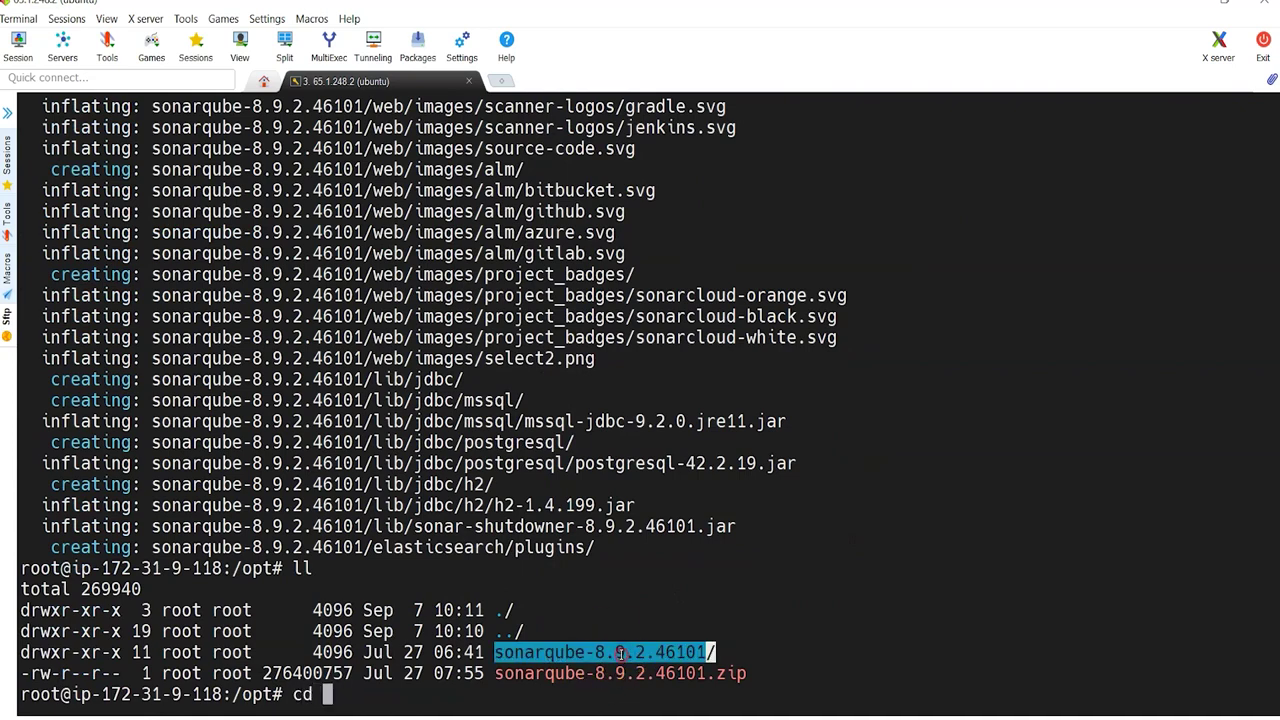
pyautogui.rightClick(620, 652)
pyautogui.press('Return')
pyautogui.write('ll')
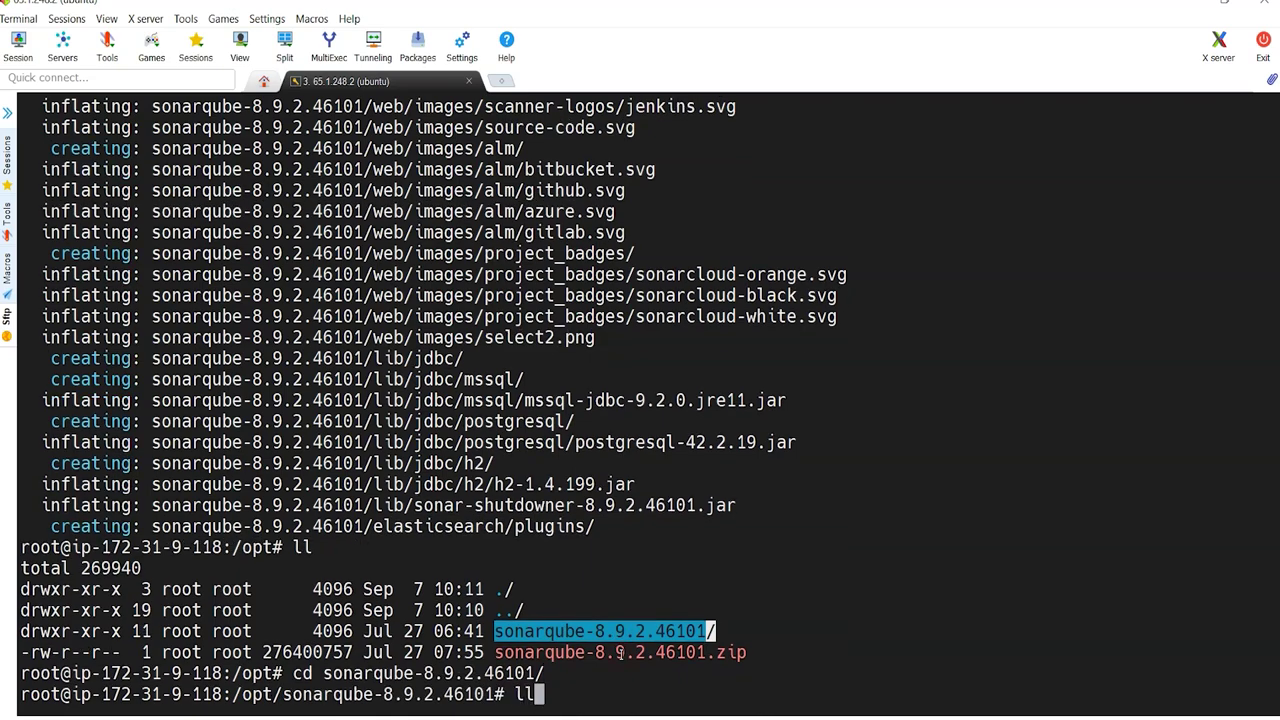
pyautogui.hotkey('alt', 'Tab')
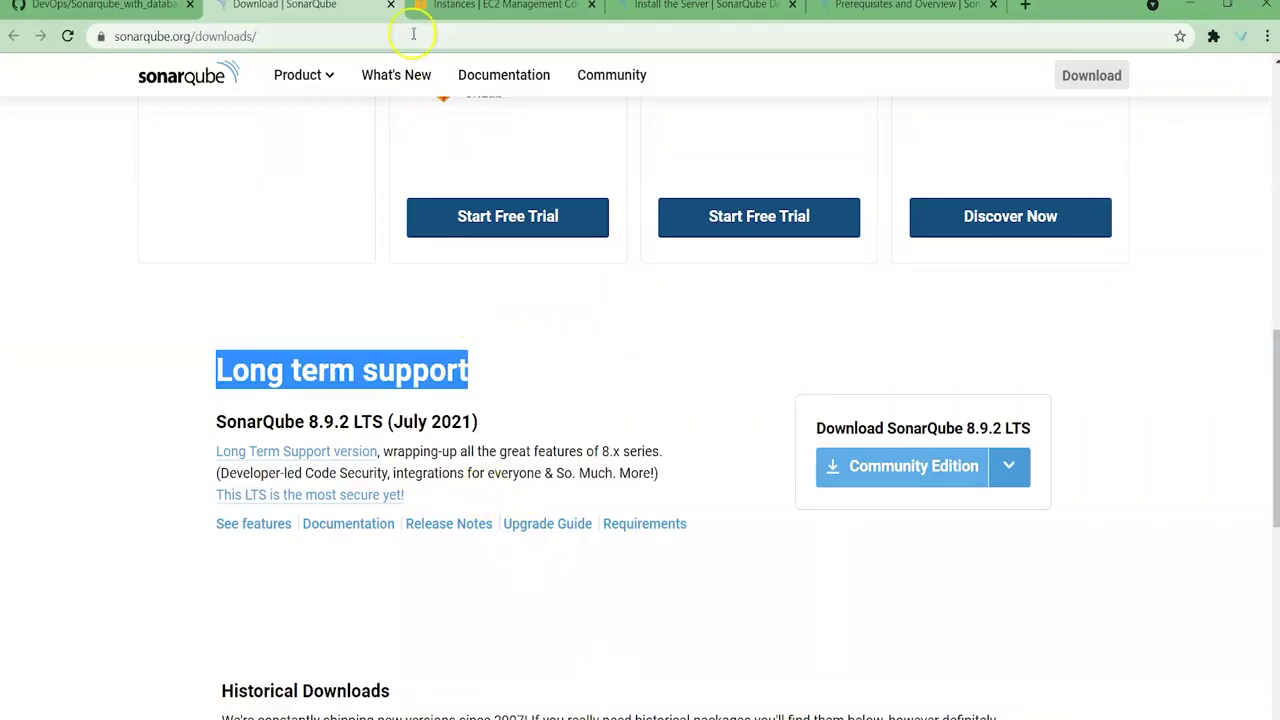
# Step: Review the sonar.jdbc database settings in the GitHub guide's SonarQube Setup section
pyautogui.click(100, 5)
pyautogui.scroll(-1, 434, 366)
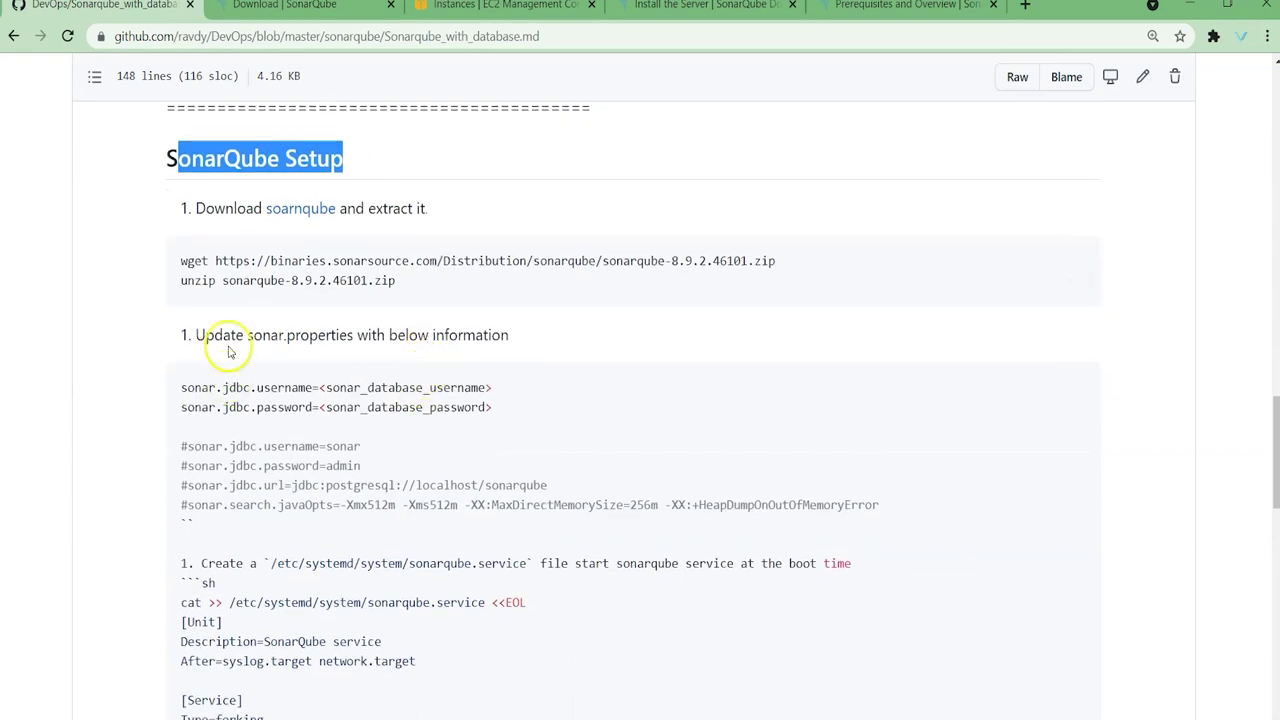
pyautogui.moveTo(179, 387); pyautogui.dragTo(294, 390)
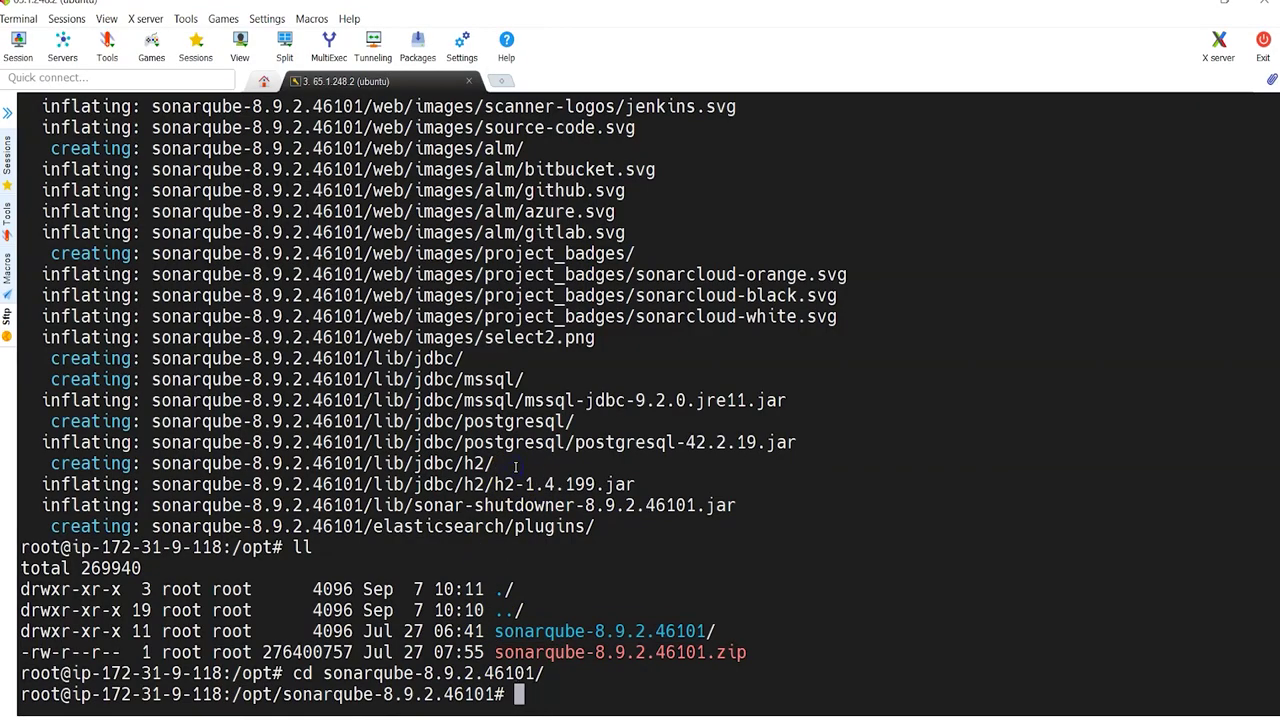
# Step: List the sonarqube-8.9.2.46101 folder showing bin, conf, data and extensions
pyautogui.write('l')
pyautogui.press('Return')
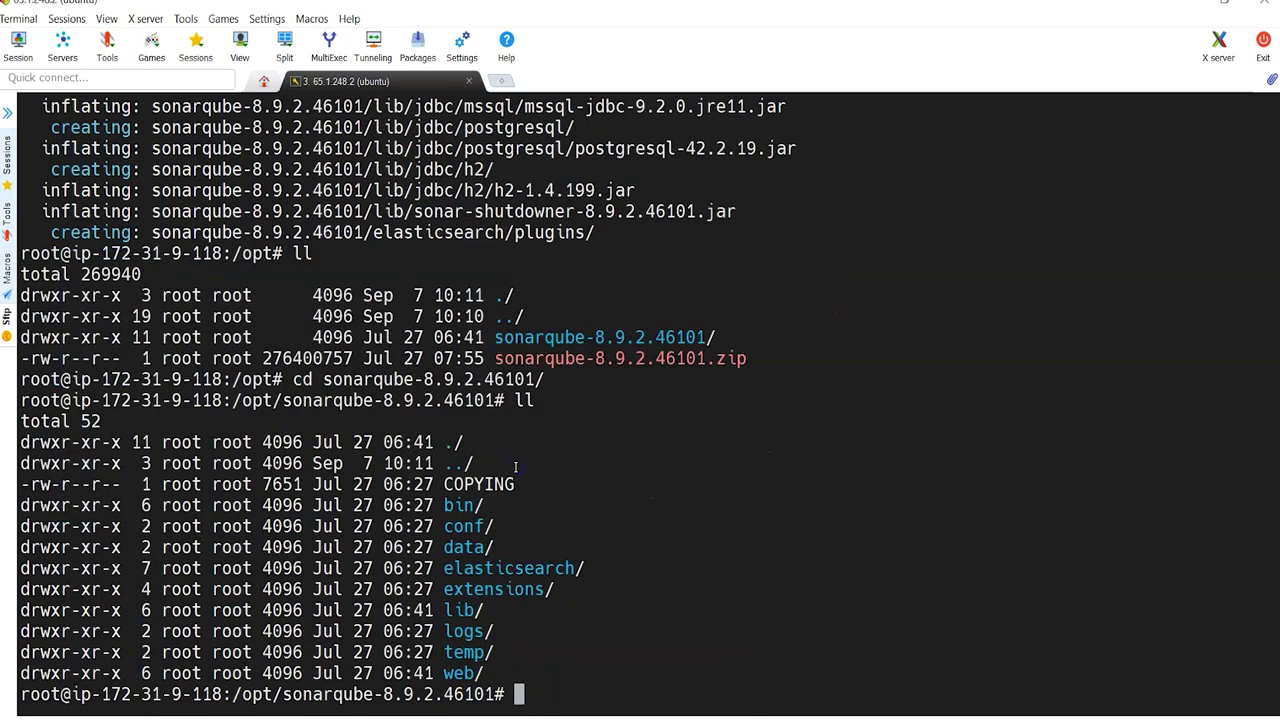
pyautogui.hotkey('alt', 'Tab')
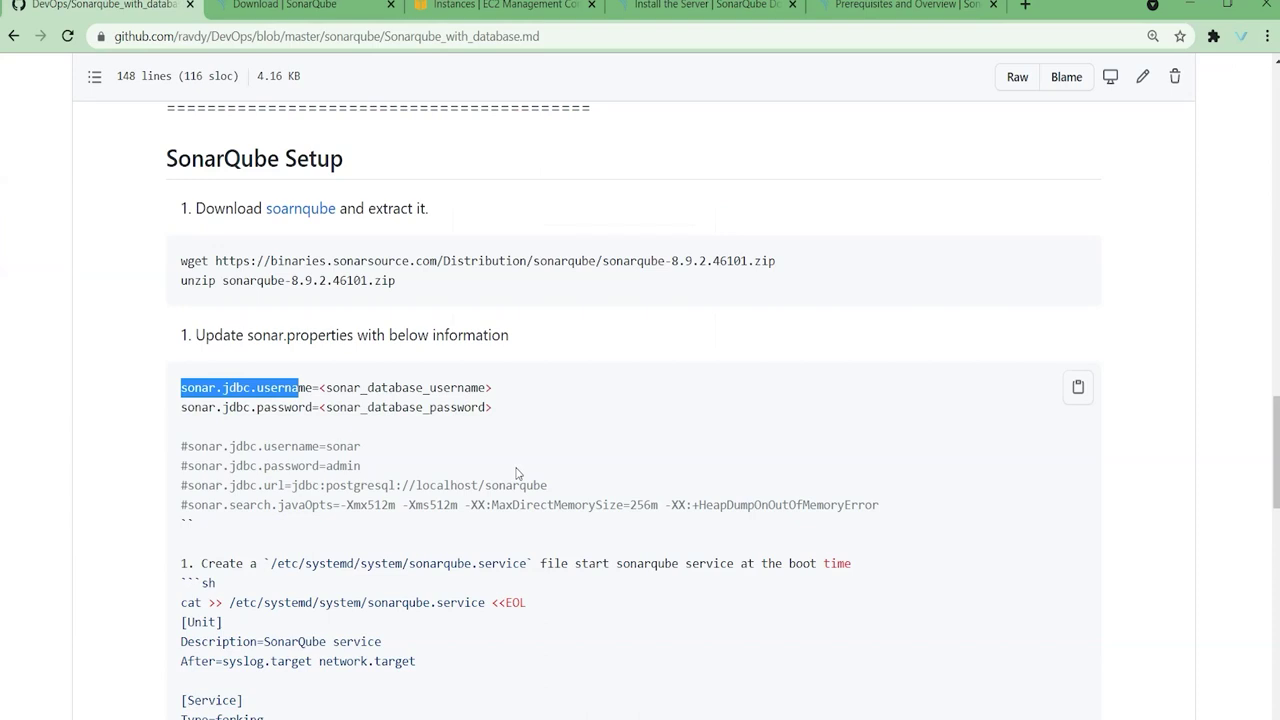
pyautogui.hotkey('alt', 'Tab')
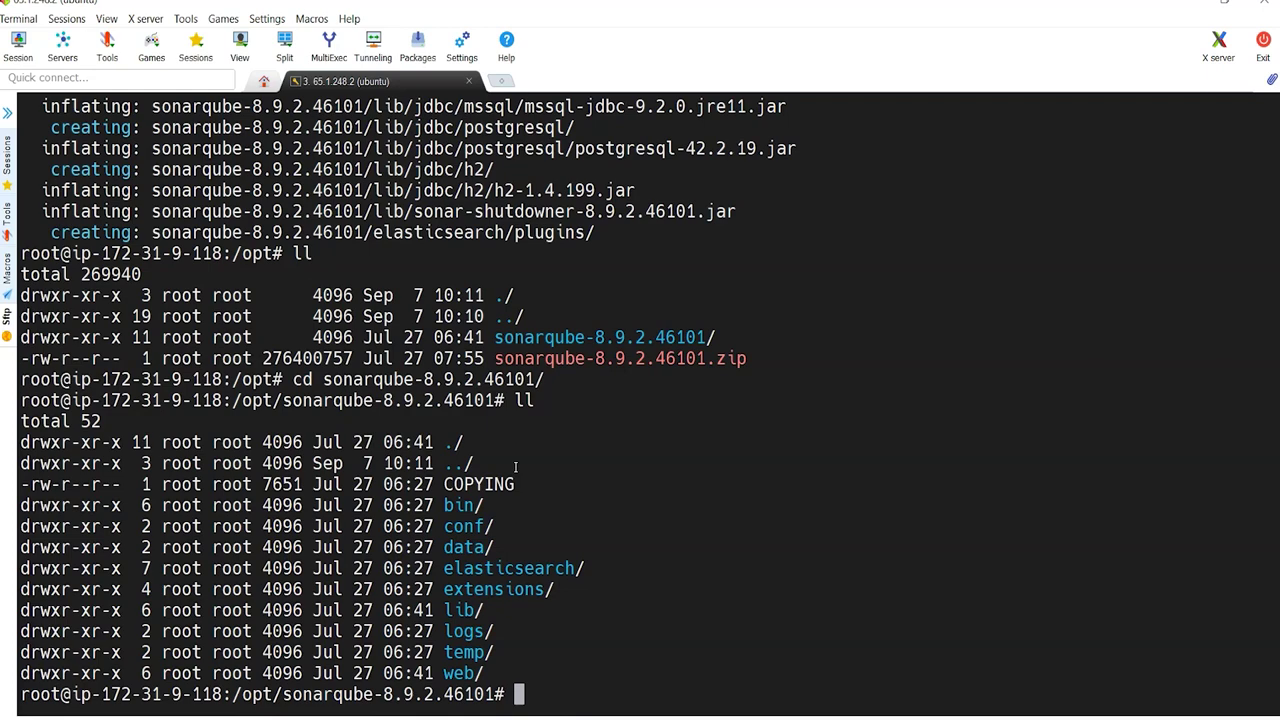
# Step: Go into the conf folder, list it, and open sonar.properties in vi
pyautogui.write('cd conf/')
pyautogui.press('Return')
pyautogui.write('ll')
pyautogui.press('Return')
pyautogui.write('vi s')
pyautogui.press('Tab')
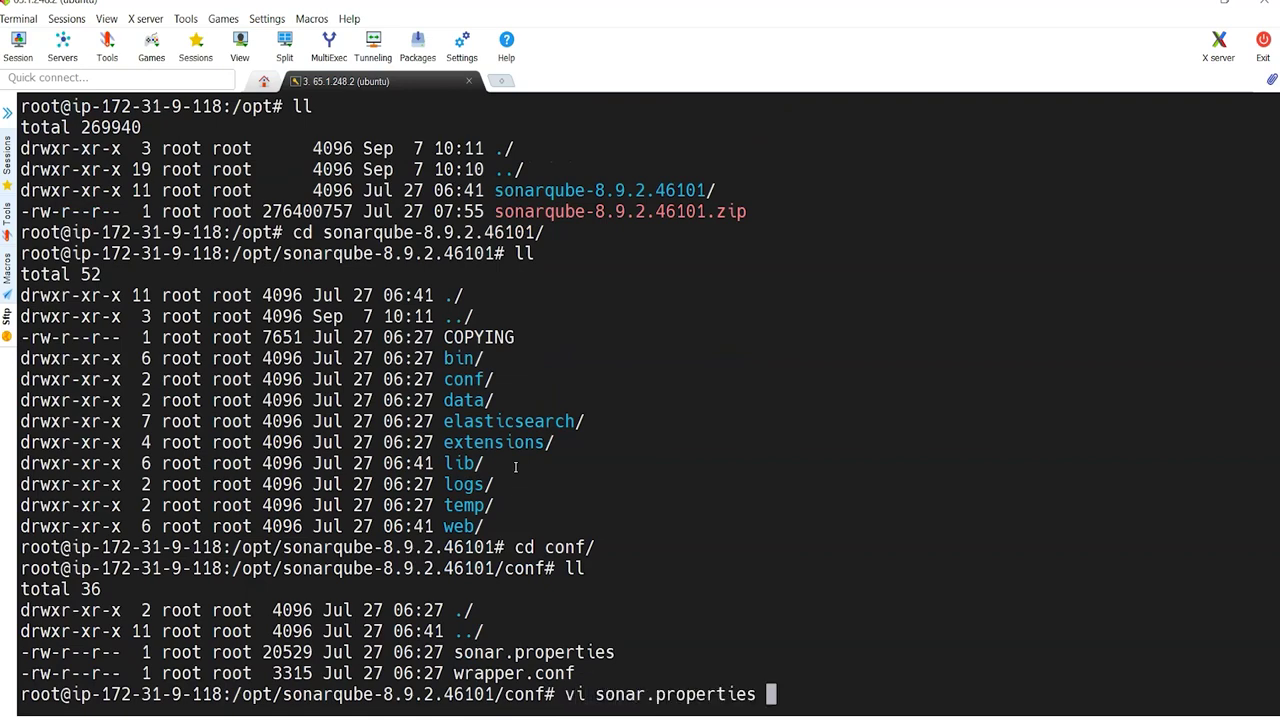
pyautogui.press('Return')
# Step: Uncomment the JDBC username and password lines, setting username to sonar and entering the database password
pyautogui.press('Down')
pyautogui.press('Down')
pyautogui.press('Down')
pyautogui.press('Down')
pyautogui.press('Down')
pyautogui.press('Down')
pyautogui.press('Down')
pyautogui.press('Down')
pyautogui.press('Down')
pyautogui.press('Down')
pyautogui.press('Down')
pyautogui.press('Down')
pyautogui.press('Down')
pyautogui.press('Down')
pyautogui.press('Down')
pyautogui.press('Down')
pyautogui.press('Down')
pyautogui.press('x')
pyautogui.press('Down')
pyautogui.press('x')
pyautogui.press('Right')
pyautogui.press('Up')
pyautogui.press('Right')
pyautogui.press('Right')
pyautogui.press('Right')
pyautogui.press('Right')
pyautogui.press('Right')
pyautogui.press('Right')
pyautogui.press('Right')
pyautogui.press('Right')
pyautogui.press('Right')
pyautogui.press('Right')
pyautogui.press('Right')
pyautogui.press('Right')
pyautogui.press('Right')
pyautogui.press('Right')
pyautogui.press('Right')
pyautogui.press('Right')
pyautogui.press('Right')
pyautogui.press('Right')
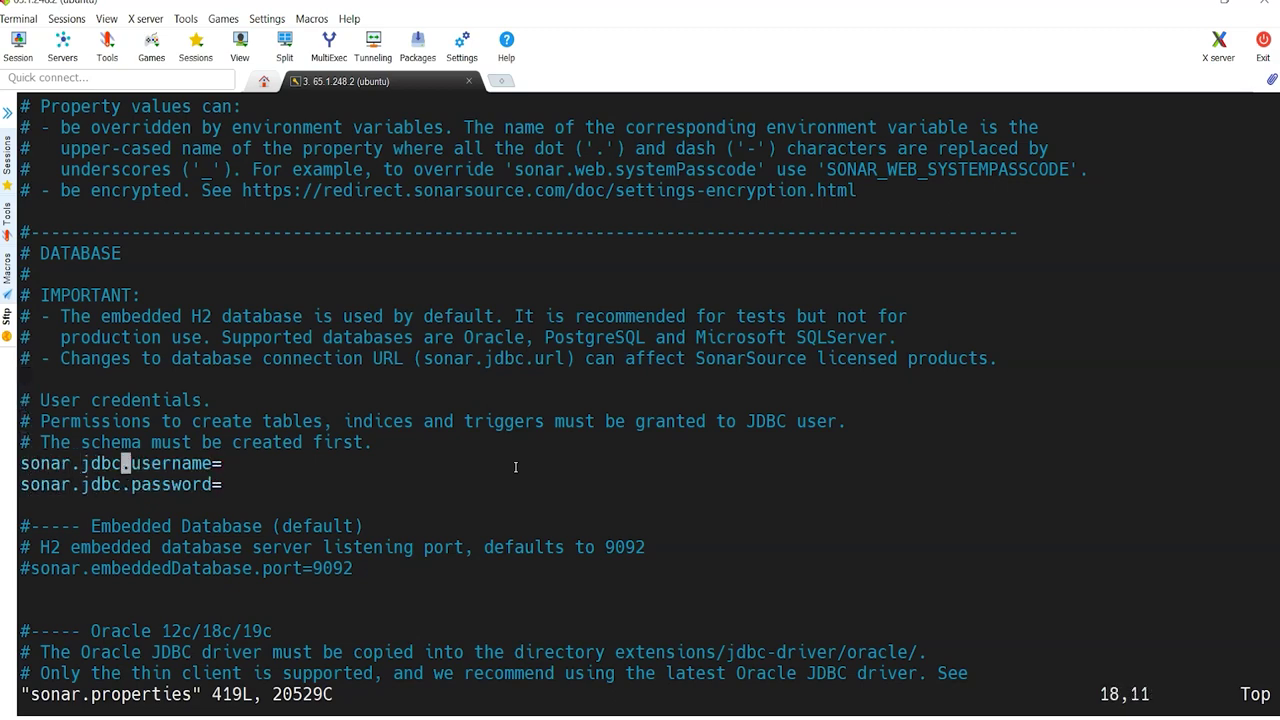
pyautogui.write('ame=sonar')
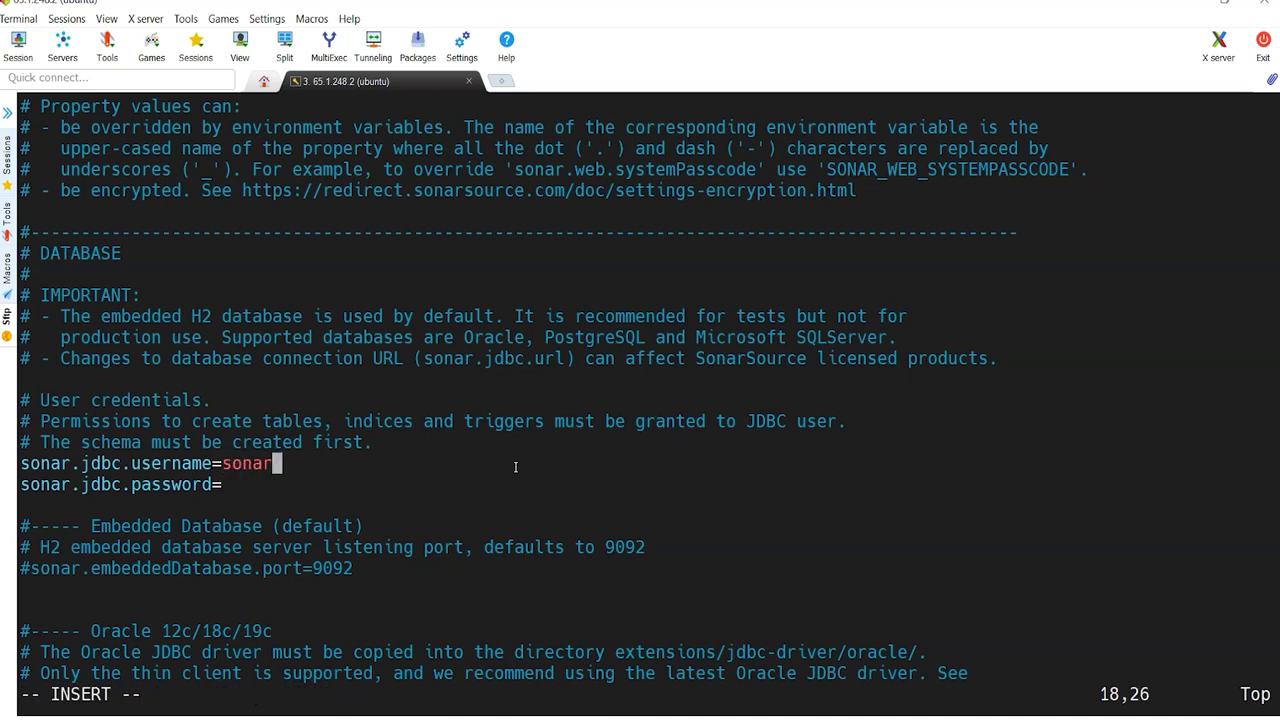
pyautogui.press('Down')
pyautogui.write('admin')
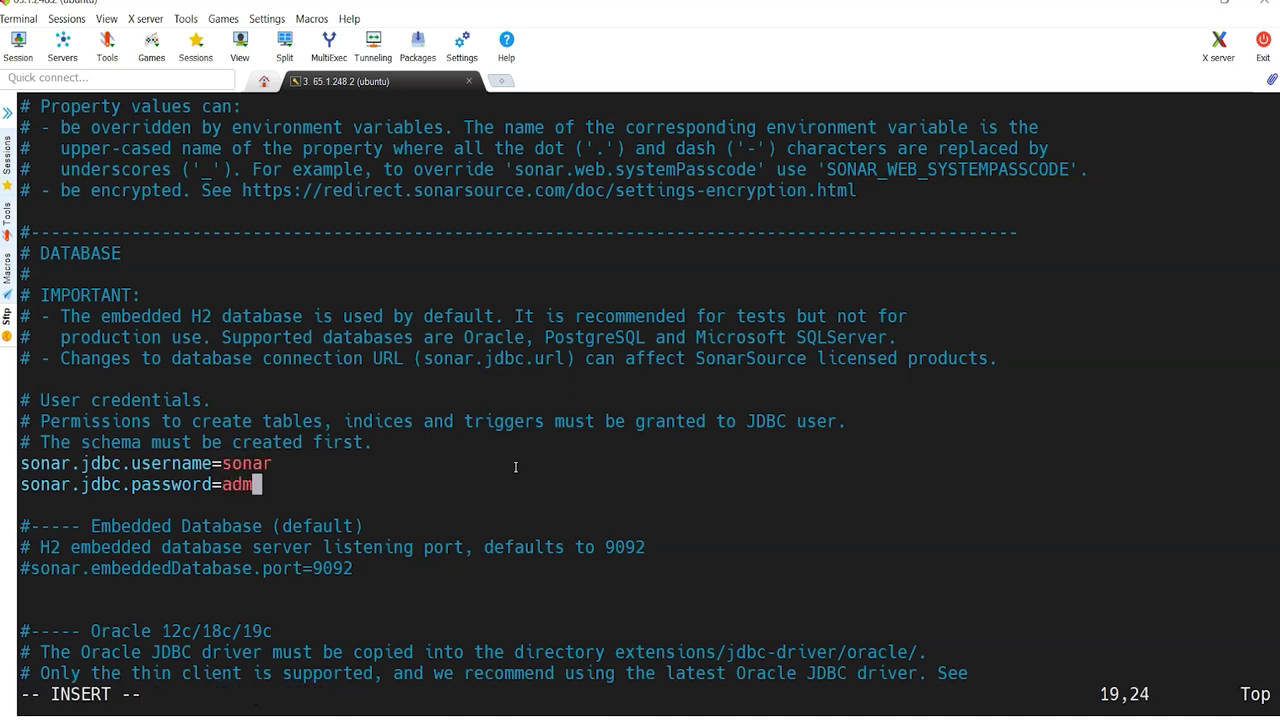
# Step: Check the database user, password and sonar.jdbc.url settings in the GitHub guide
pyautogui.click(623, 705)
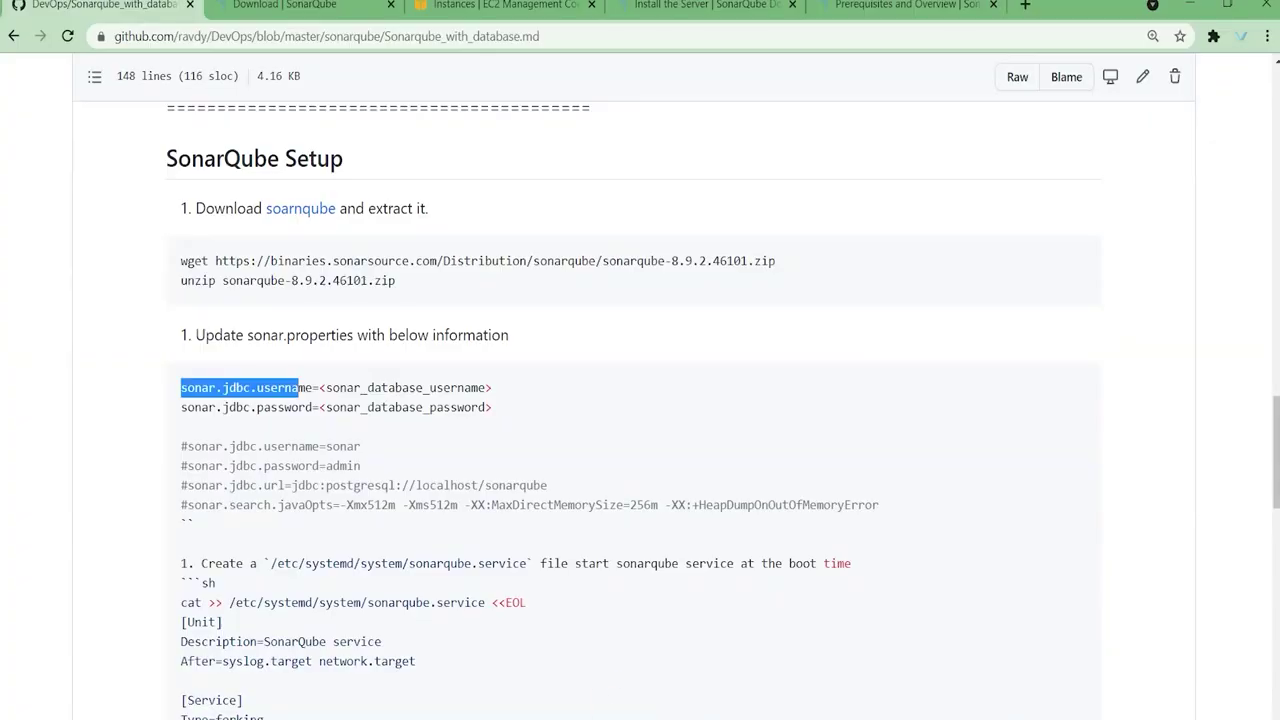
pyautogui.scroll(4, 476, 451)
pyautogui.scroll(10, 476, 451)
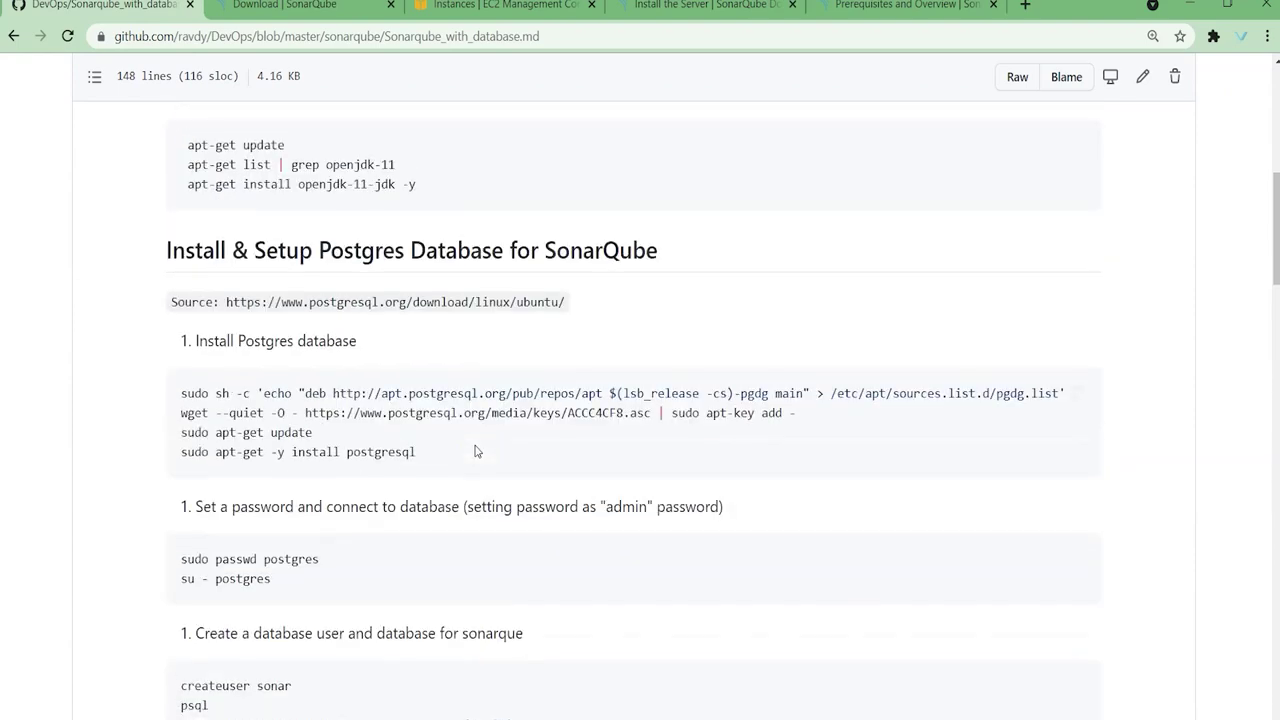
pyautogui.scroll(-2, 480, 520)
pyautogui.doubleClick(272, 505)
pyautogui.doubleClick(490, 543)
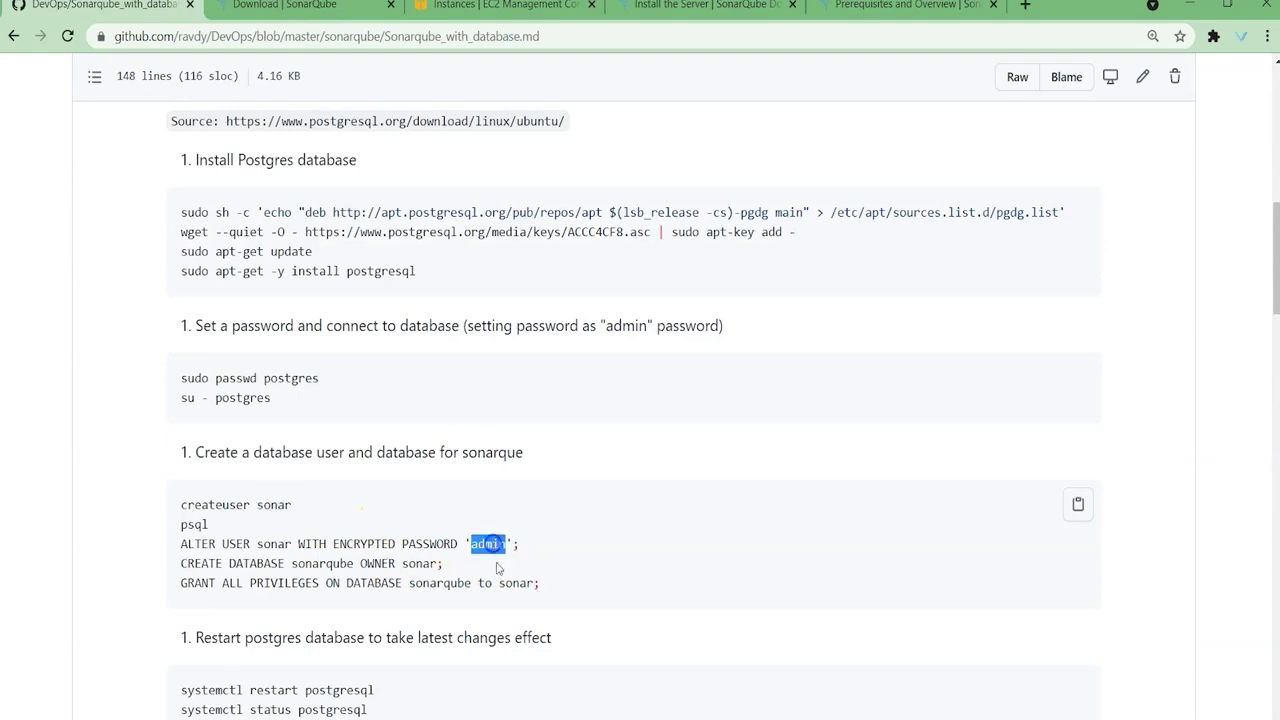
pyautogui.scroll(-5, 625, 600)
pyautogui.scroll(-6, 632, 597)
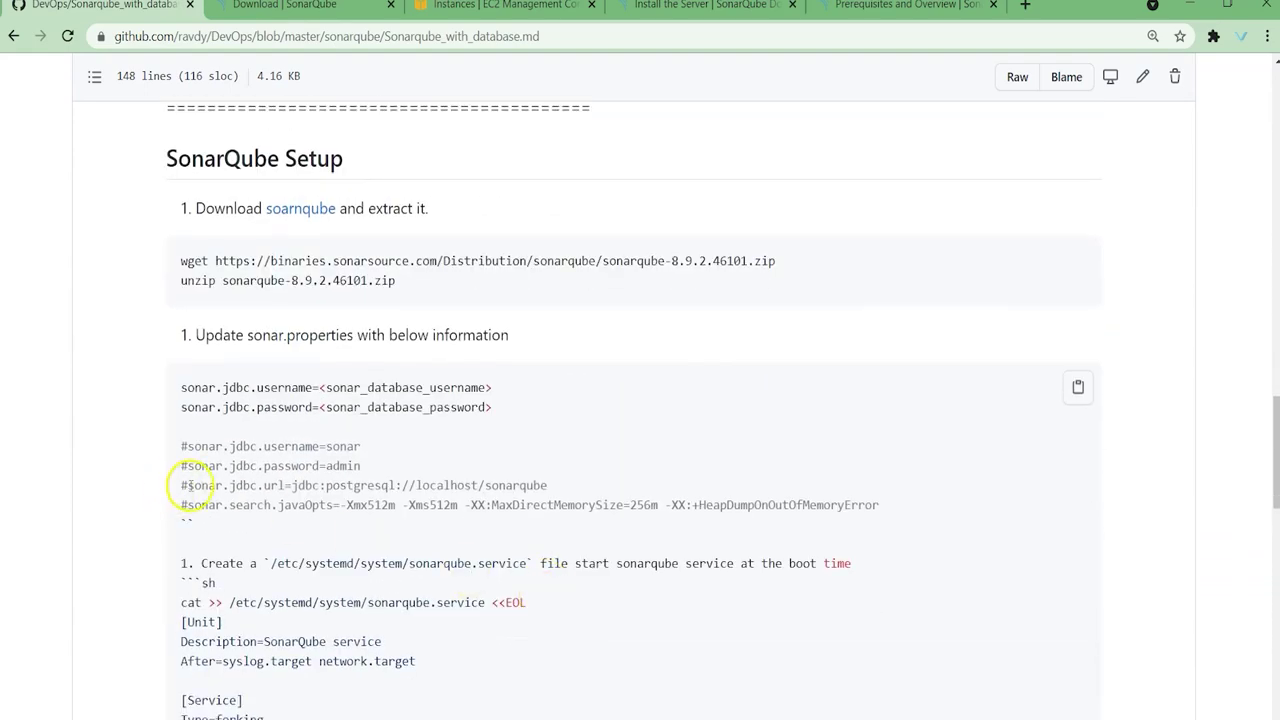
pyautogui.moveTo(188, 487); pyautogui.dragTo(295, 485)
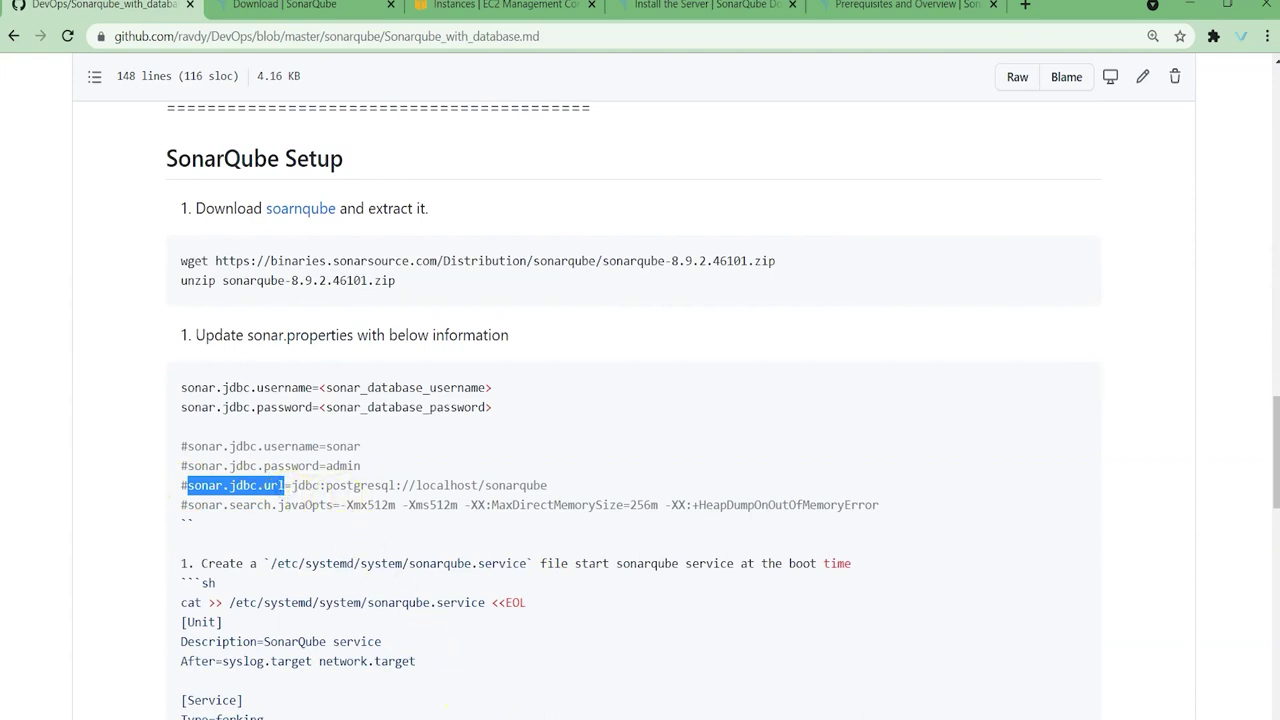
pyautogui.hotkey('alt', 'Tab')
# Step: Move to the PostgreSQL JDBC URL line and highlight the required PostgreSQL version 9.3
pyautogui.press('Down')
pyautogui.press('Down')
pyautogui.press('Down')
pyautogui.press('Down')
pyautogui.press('Down')
pyautogui.press('Down')
pyautogui.press('Down')
pyautogui.press('Down')
pyautogui.press('Down')
pyautogui.press('Down')
pyautogui.press('Down')
pyautogui.press('Down')
pyautogui.press('Down')
pyautogui.press('Down')
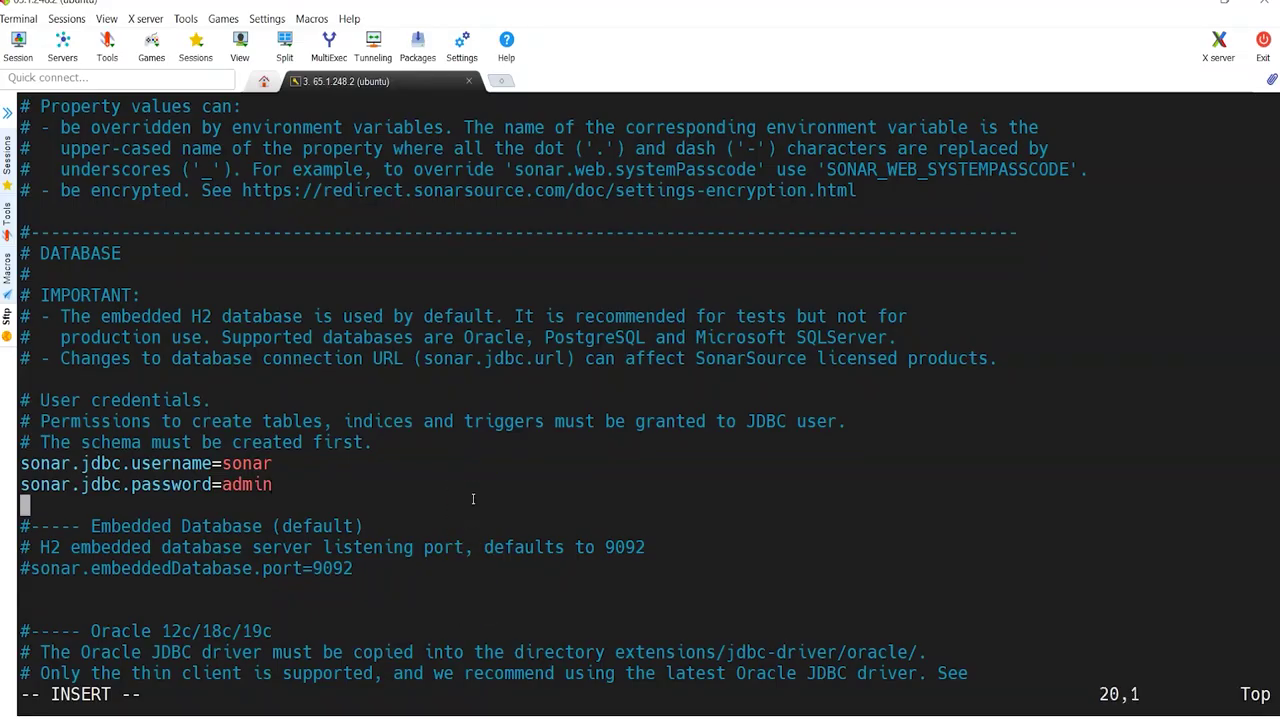
pyautogui.press('Down')
pyautogui.press('Down')
pyautogui.press('Down')
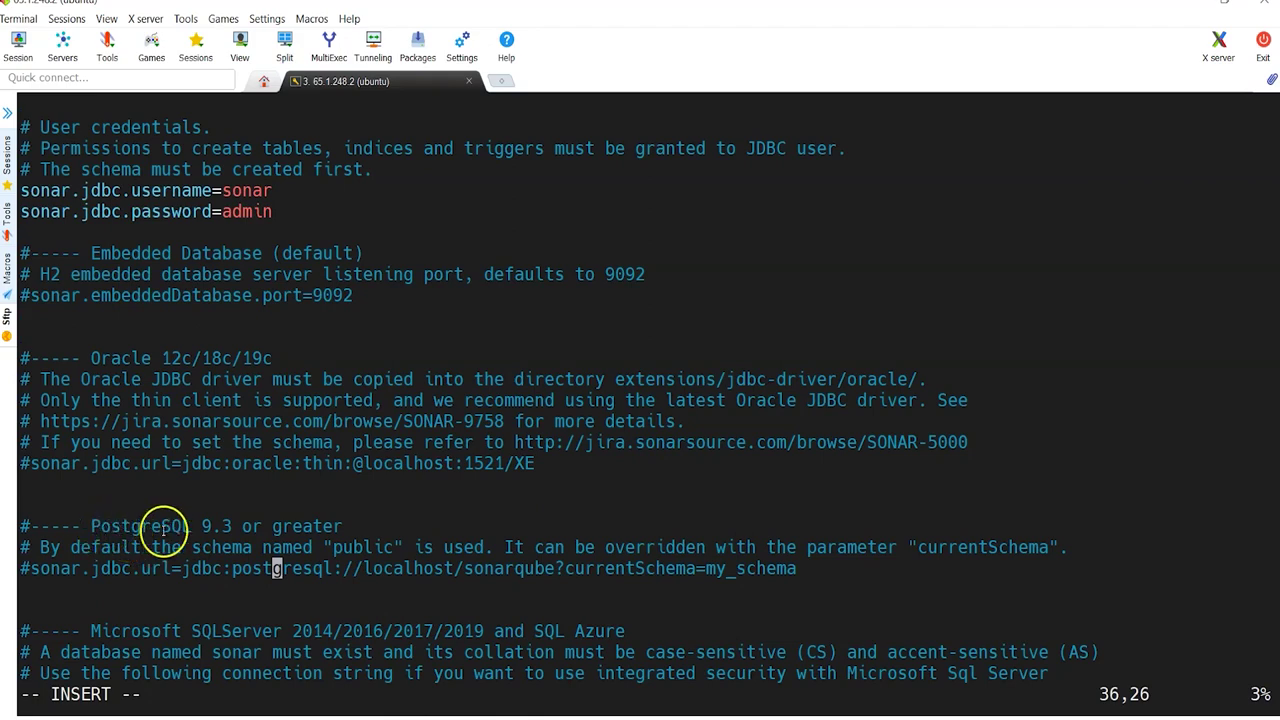
pyautogui.moveTo(201, 526); pyautogui.dragTo(238, 526)
pyautogui.click(214, 537)
pyautogui.moveTo(194, 526); pyautogui.dragTo(242, 526)
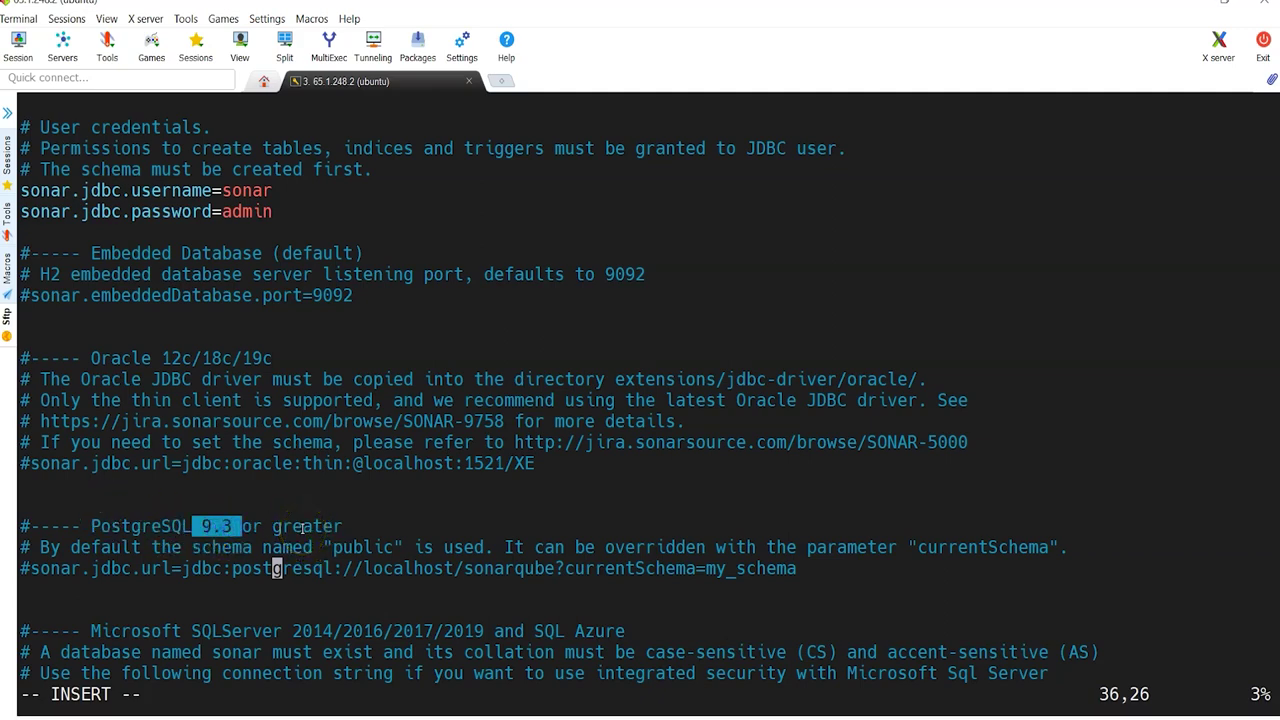
# Step: Uncomment the URL and remove ?currentSchema=my_schema, leaving jdbc:postgresql://localhost/sonarqube
pyautogui.press('Left')
pyautogui.press('Left')
pyautogui.press('Left')
pyautogui.press('Left')
pyautogui.press('Left')
pyautogui.press('Left')
pyautogui.press('Left')
pyautogui.press('Left')
pyautogui.press('Left')
pyautogui.press('Left')
pyautogui.press('Left')
pyautogui.press('Left')
pyautogui.press('Left')
pyautogui.press('Left')
pyautogui.press('Left')
pyautogui.press('Left')
pyautogui.press('Left')
pyautogui.press('Left')
pyautogui.press('Left')
pyautogui.press('Left')
pyautogui.press('Left')
pyautogui.press('Left')
pyautogui.press('Left')
pyautogui.press('Left')
pyautogui.press('Left')
pyautogui.write('x')
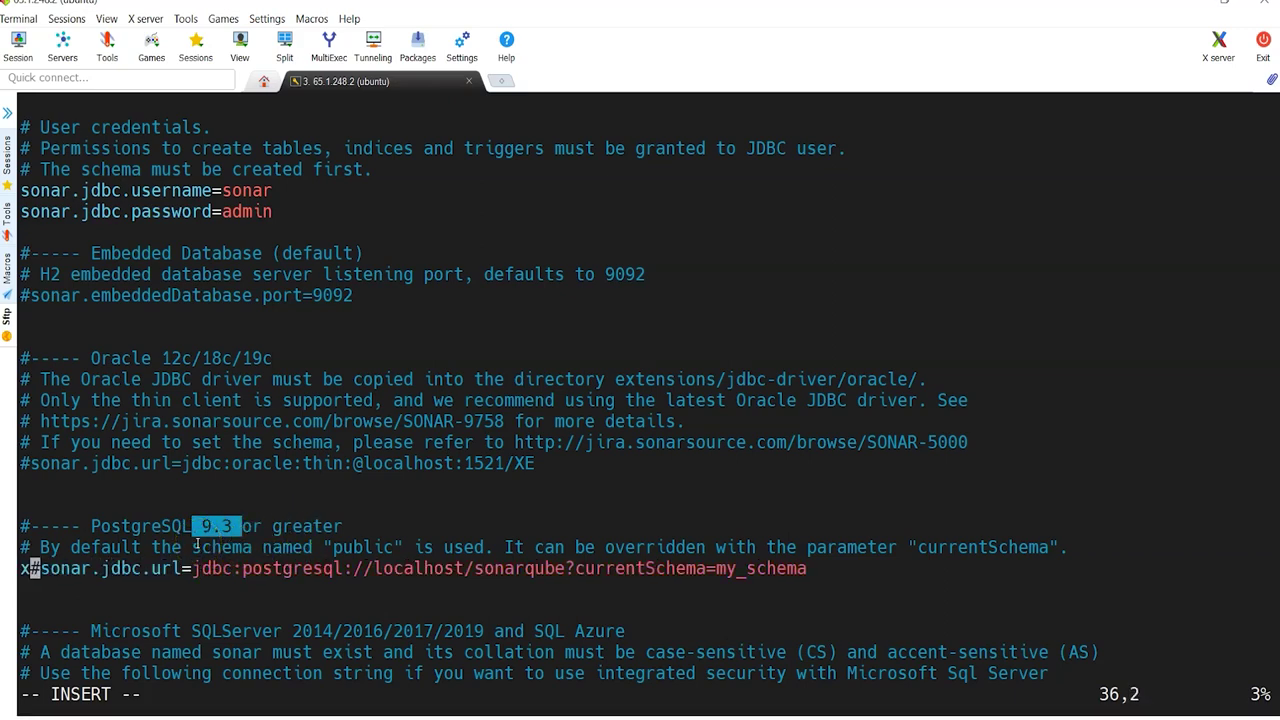
pyautogui.press('BackSpace')
pyautogui.press('Delete')
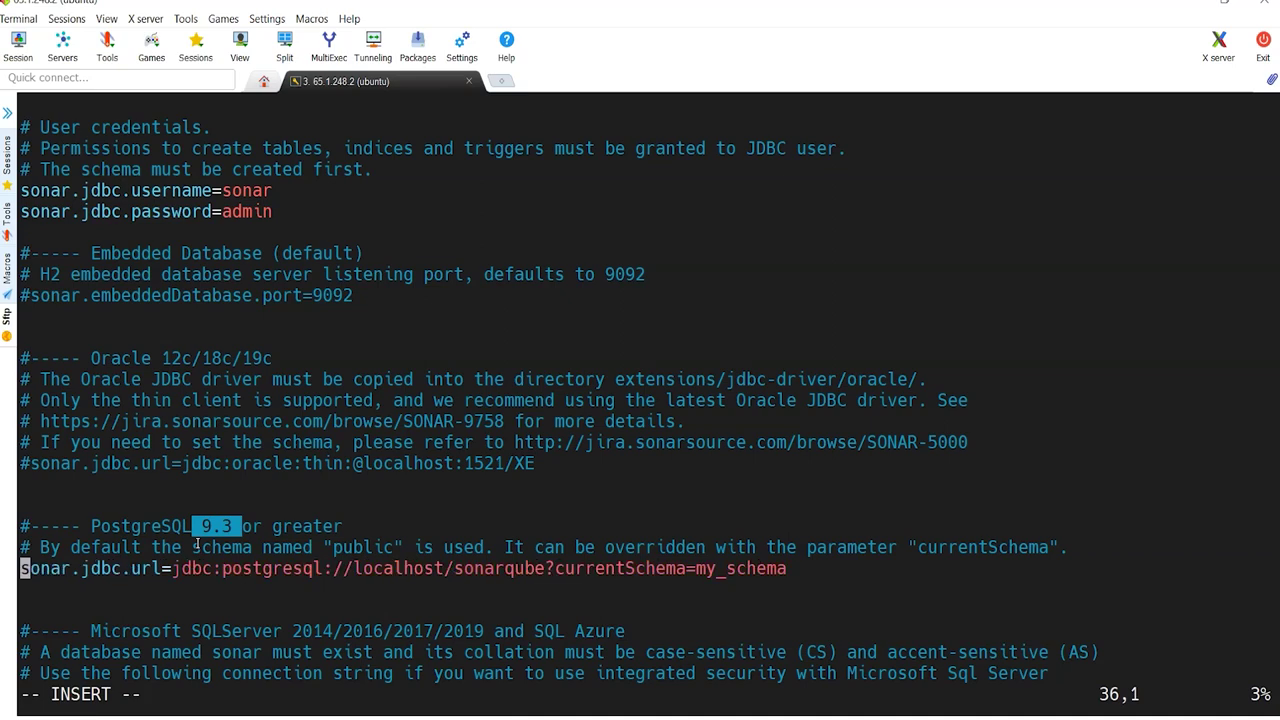
pyautogui.press('Right')
pyautogui.press('Right')
pyautogui.press('Right')
pyautogui.press('Right')
pyautogui.press('Right')
pyautogui.press('Right')
pyautogui.press('Right')
pyautogui.press('Right')
pyautogui.press('Right')
pyautogui.press('Right')
pyautogui.press('Right')
pyautogui.press('Right')
pyautogui.press('Right')
pyautogui.press('Right')
pyautogui.press('Right')
pyautogui.press('Right')
pyautogui.press('Right')
pyautogui.press('Right')
pyautogui.press('Right')
pyautogui.press('Right')
pyautogui.press('Right')
pyautogui.press('Right')
pyautogui.press('Right')
pyautogui.press('Right')
pyautogui.press('Right')
pyautogui.press('Right')
pyautogui.press('Right')
pyautogui.press('Right')
pyautogui.press('Right')
pyautogui.press('Right')
pyautogui.press('Right')
pyautogui.press('Right')
pyautogui.press('Right')
pyautogui.press('Right')
pyautogui.press('Right')
pyautogui.press('Right')
pyautogui.press('Right')
pyautogui.press('Right')
pyautogui.press('Left')
pyautogui.press('Left')
pyautogui.press('Left')
pyautogui.press('Left')
pyautogui.press('Left')
pyautogui.press('Left')
pyautogui.press('Left')
pyautogui.press('Left')
pyautogui.press('Left')
pyautogui.press('Right')
pyautogui.press('Right')
pyautogui.press('Right')
pyautogui.press('Right')
pyautogui.press('Right')
pyautogui.press('Right')
pyautogui.press('Right')
pyautogui.press('Right')
pyautogui.press('Right')
pyautogui.press('Right')
pyautogui.press('Right')
pyautogui.press('Right')
pyautogui.press('Right')
pyautogui.press('Right')
pyautogui.press('Right')
pyautogui.press('Right')
pyautogui.press('Right')
pyautogui.press('Right')
pyautogui.press('Right')
pyautogui.press('Delete')
pyautogui.press('Delete')
pyautogui.press('Delete')
pyautogui.press('Delete')
pyautogui.press('Delete')
pyautogui.press('Delete')
pyautogui.press('Delete')
pyautogui.press('Delete')
pyautogui.press('Delete')
pyautogui.press('Delete')
pyautogui.press('Delete')
pyautogui.press('Delete')
pyautogui.press('Delete')
pyautogui.press('Delete')
pyautogui.press('Delete')
pyautogui.press('Delete')
pyautogui.press('Delete')
pyautogui.press('Delete')
pyautogui.press('Delete')
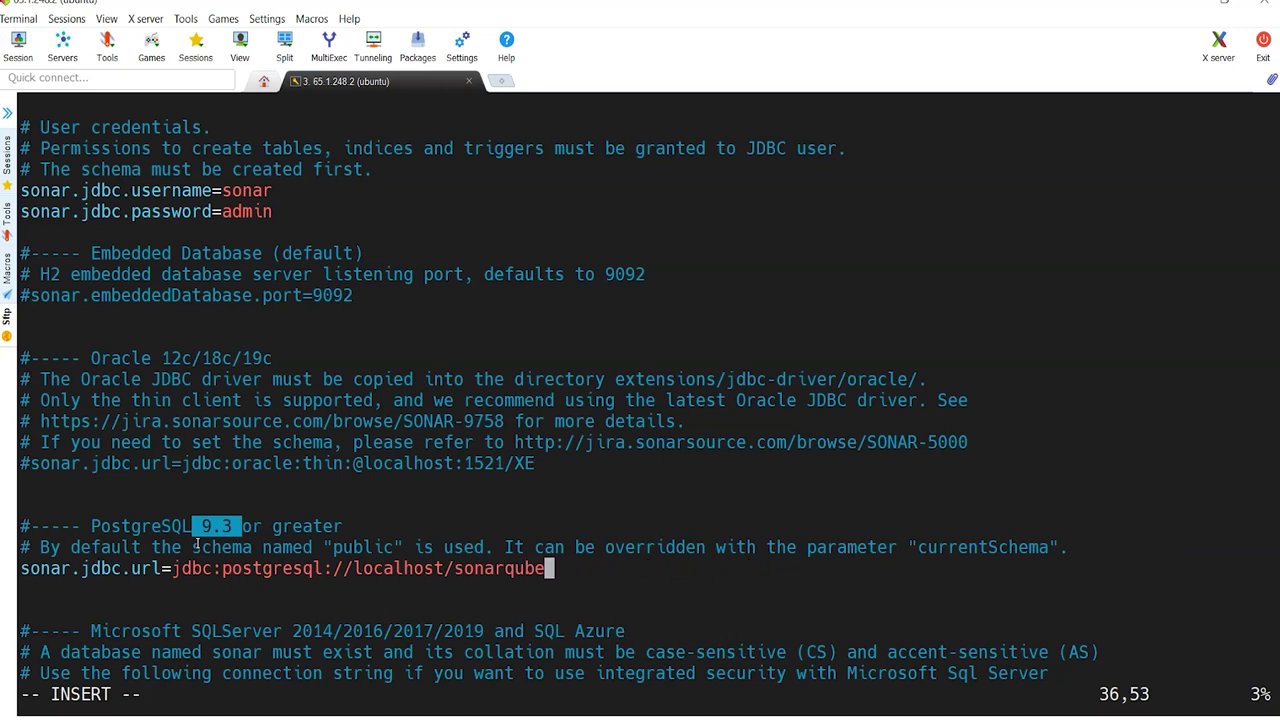
pyautogui.press('Escape')
pyautogui.press('Down')
pyautogui.press('Down')
pyautogui.press('Down')
pyautogui.press('Down')
pyautogui.press('Down')
pyautogui.press('Down')
pyautogui.press('Down')
pyautogui.press('Down')
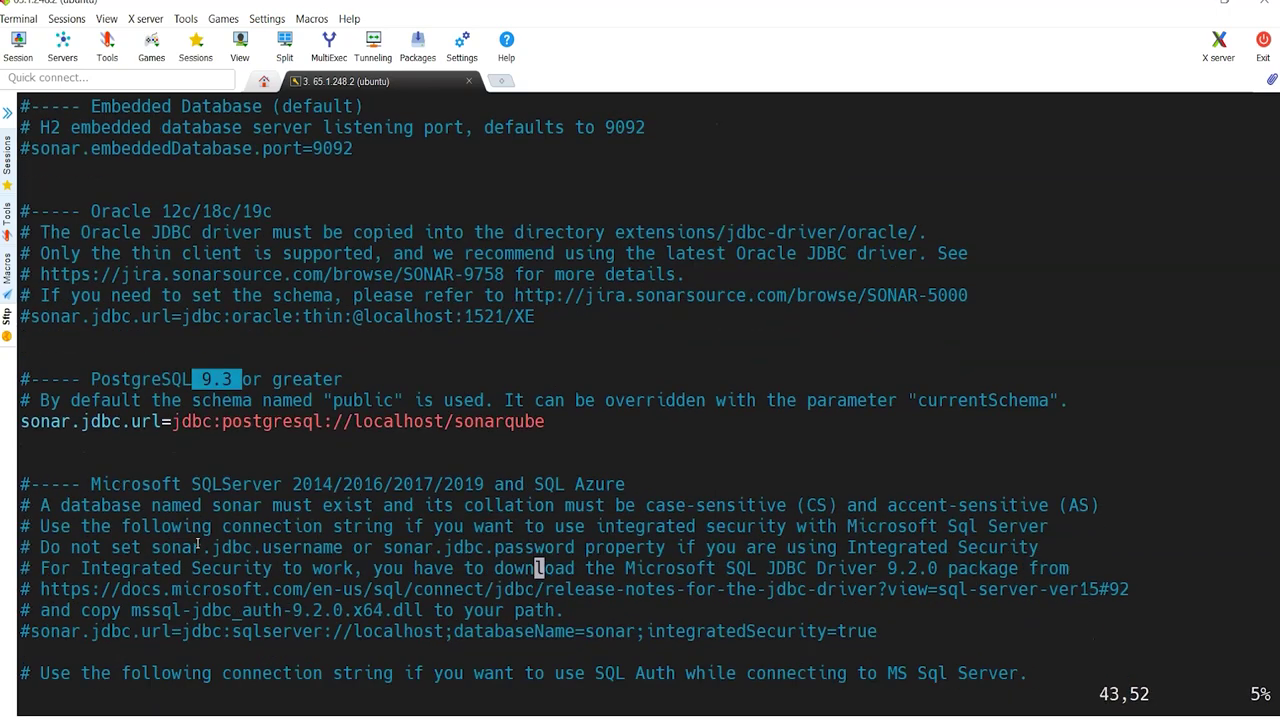
# Step: Copy the sonar.search.javaOpts property name from the GitHub guide
pyautogui.press('Down')
pyautogui.press('Down')
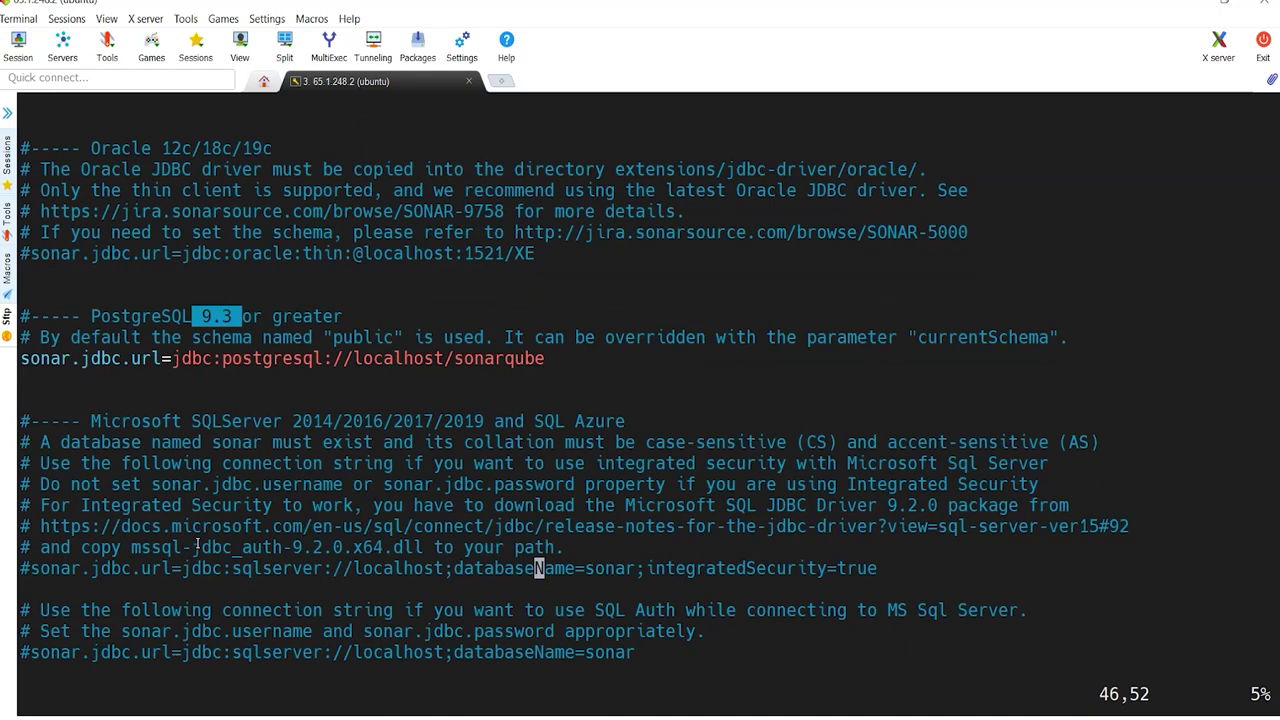
pyautogui.press('Down')
pyautogui.press('Down')
pyautogui.press('Down')
pyautogui.press('Down')
pyautogui.press('Down')
pyautogui.press('Down')
pyautogui.press('Down')
pyautogui.press('Down')
pyautogui.press('Down')
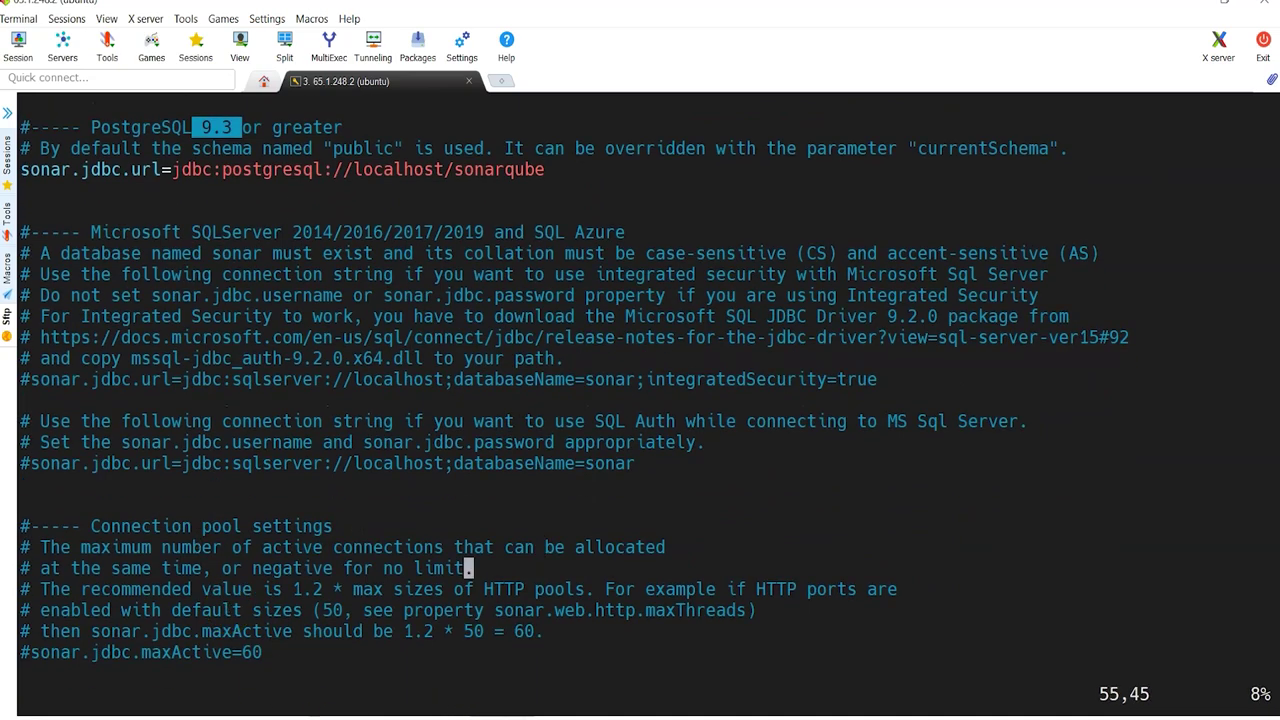
pyautogui.click(597, 712)
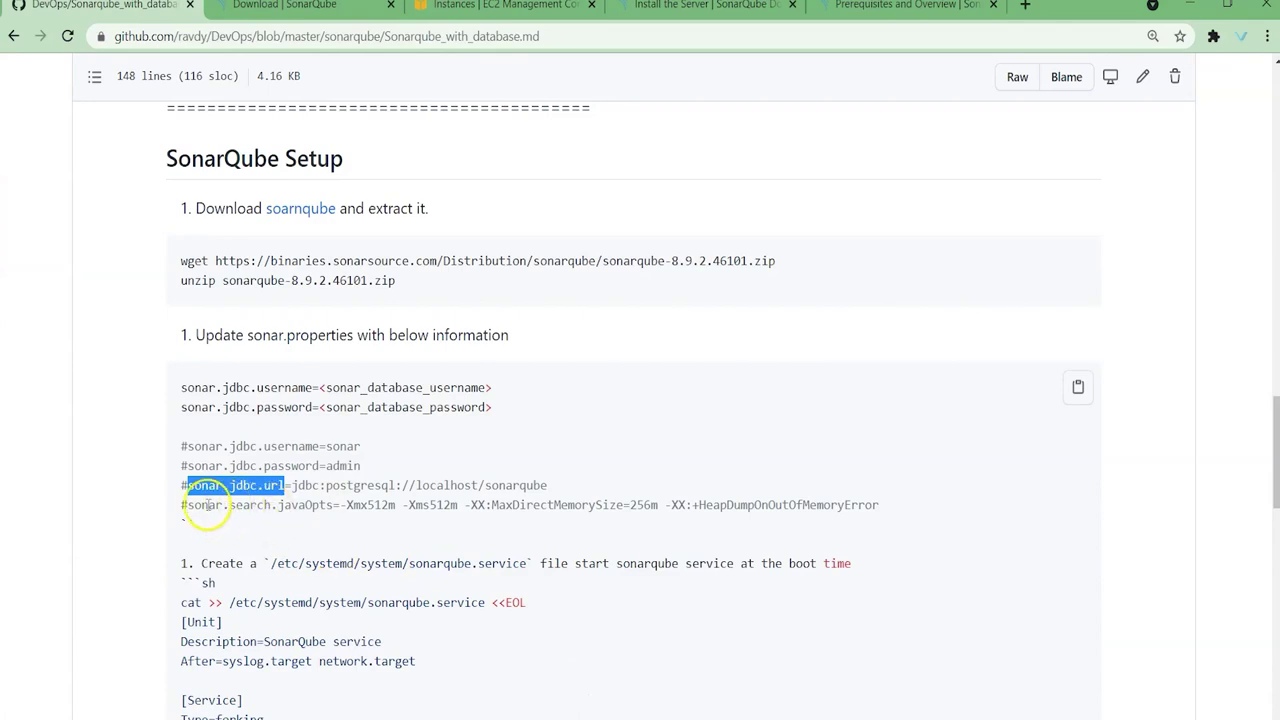
pyautogui.moveTo(188, 505); pyautogui.dragTo(330, 505)
pyautogui.hotkey('ctrl', 'c')
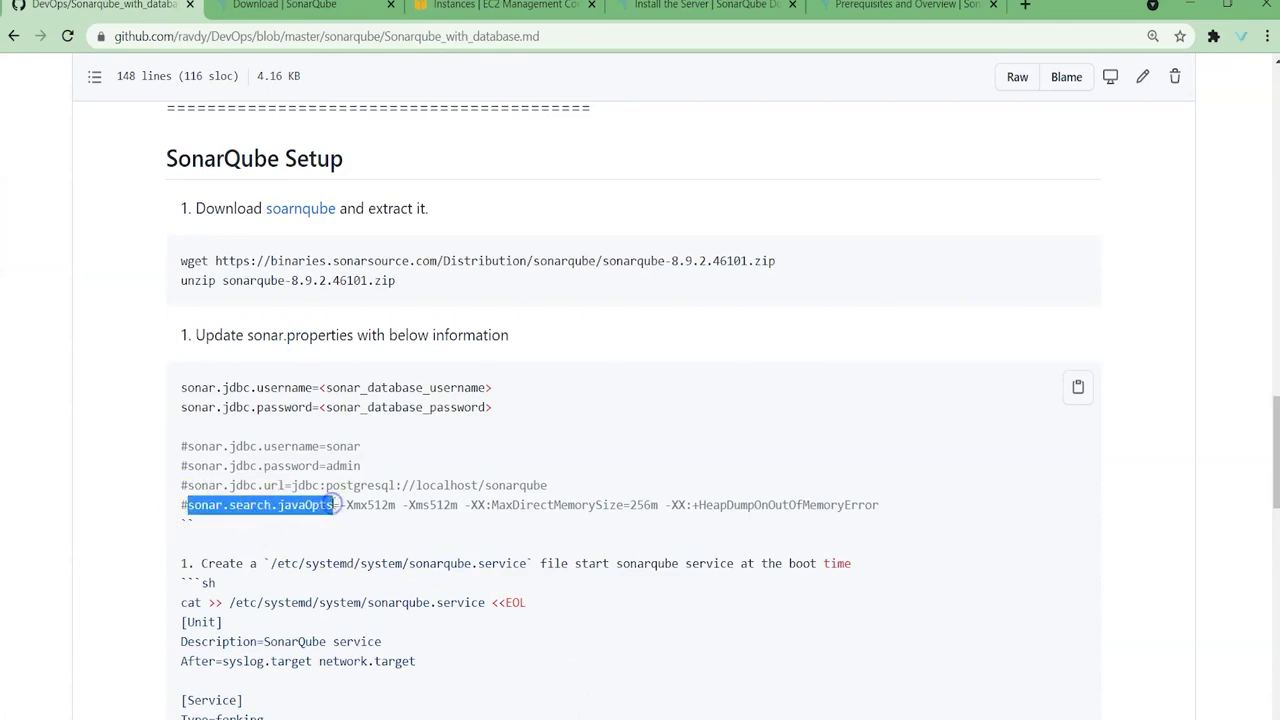
pyautogui.hotkey('alt', 'Tab')
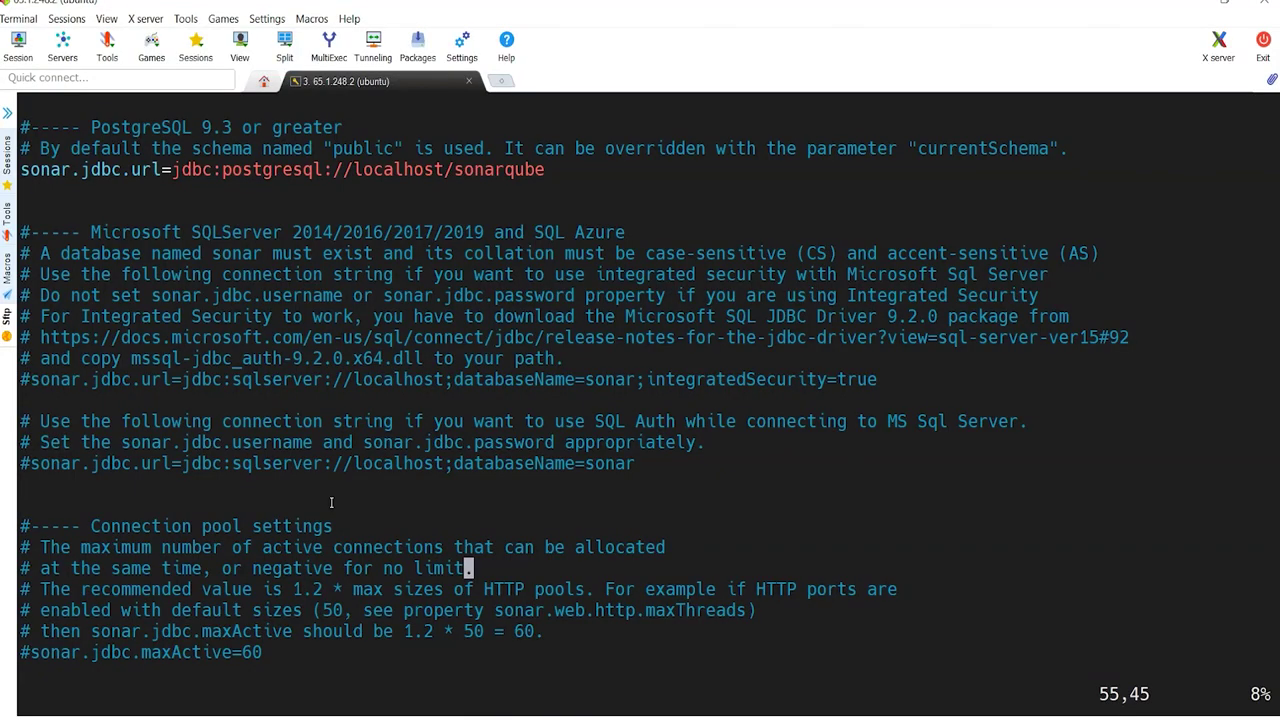
# Step: Search for sonar.search.javaOpts in vi and uncomment that line
pyautogui.write('/')
pyautogui.rightClick(331, 502)
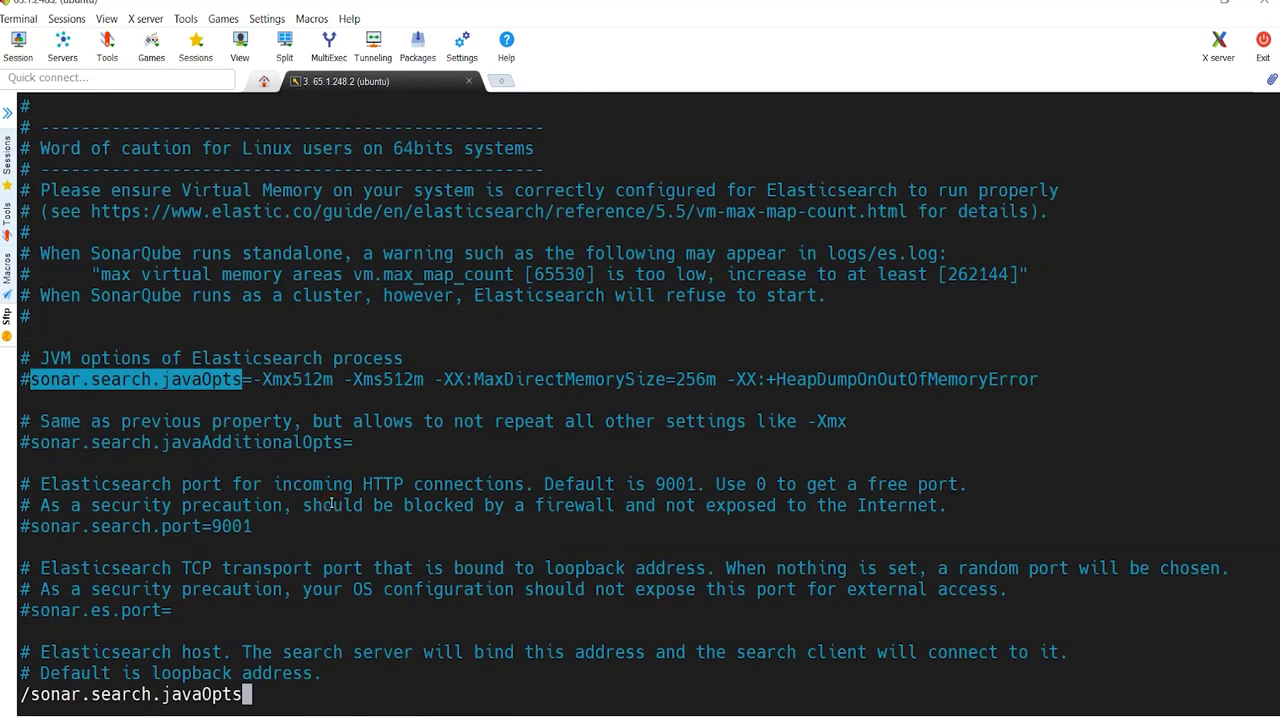
pyautogui.press('Return')
pyautogui.press('Left')
pyautogui.press('x')
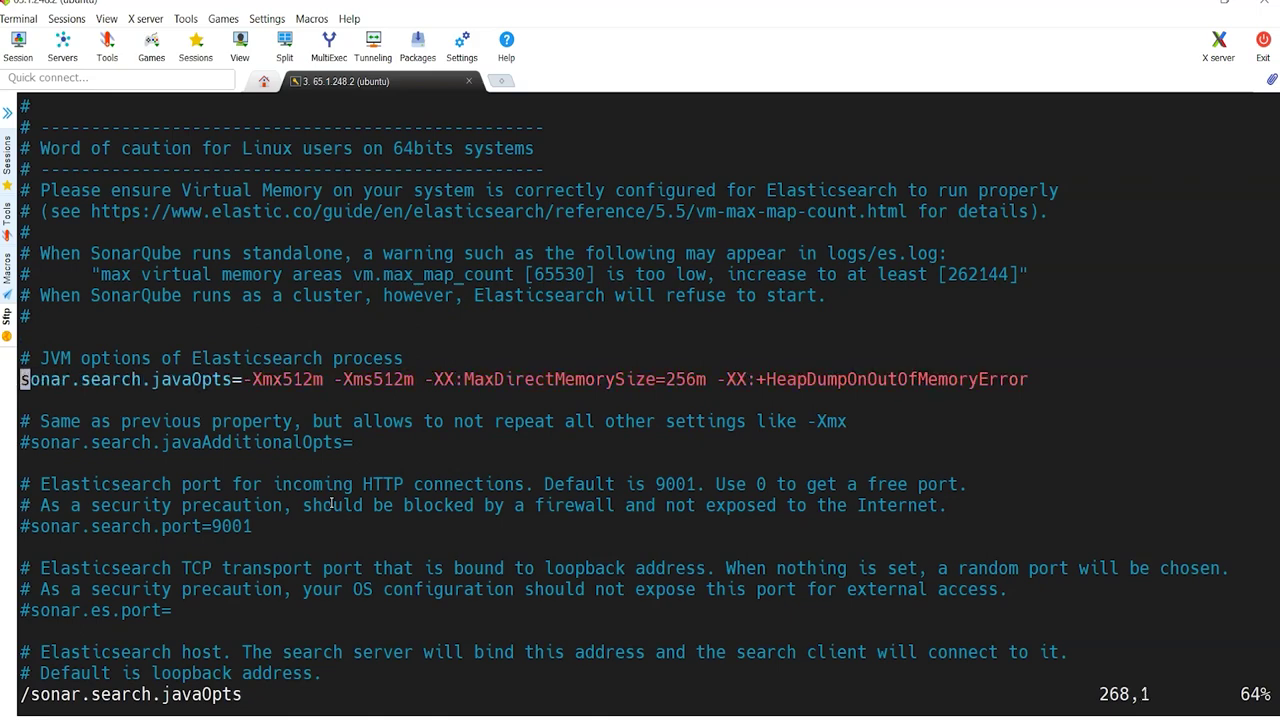
# Step: Save sonar.properties and exit vi with :wq
pyautogui.hotkey('alt', 'Tab')
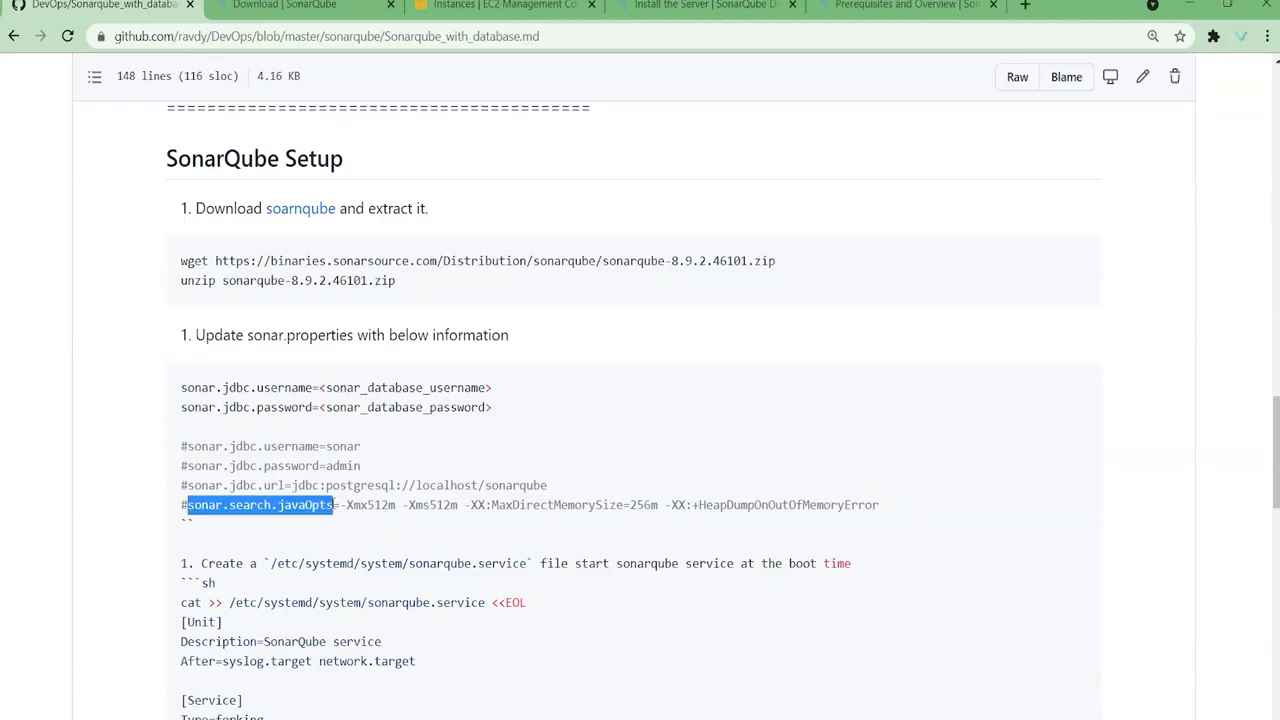
pyautogui.hotkey('alt', 'Tab')
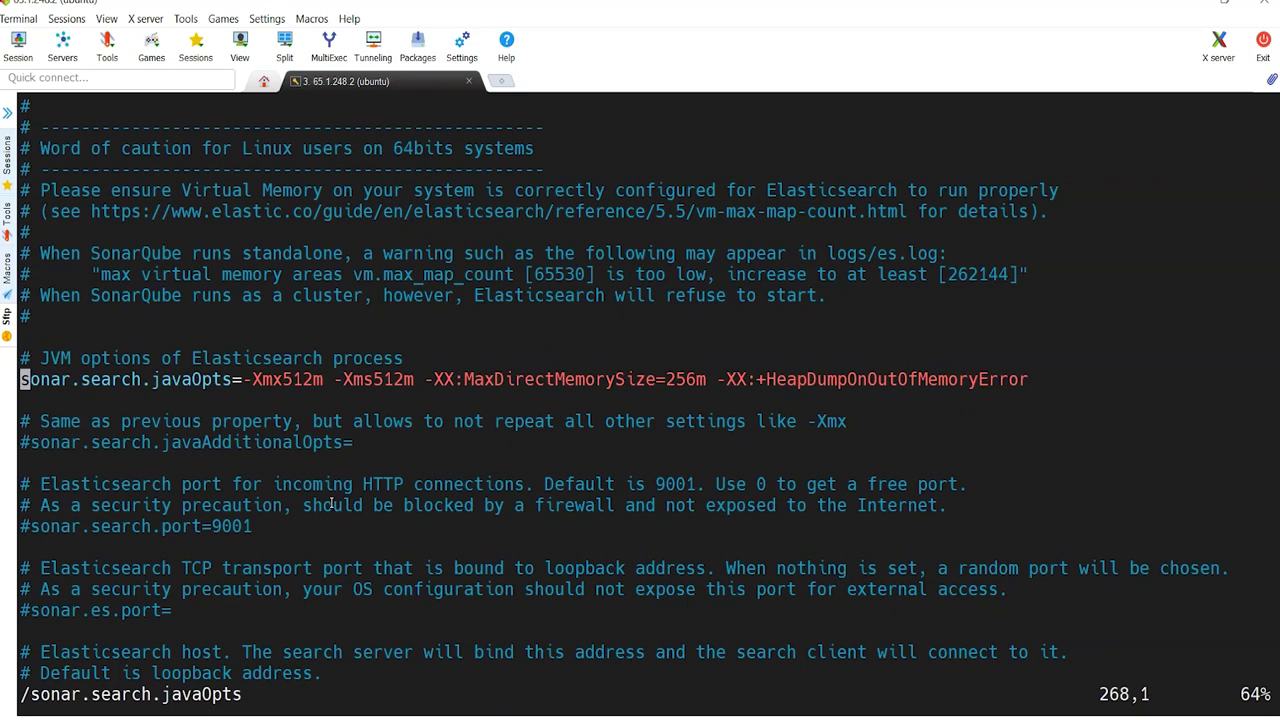
pyautogui.write(':wq')
pyautogui.press('Return')
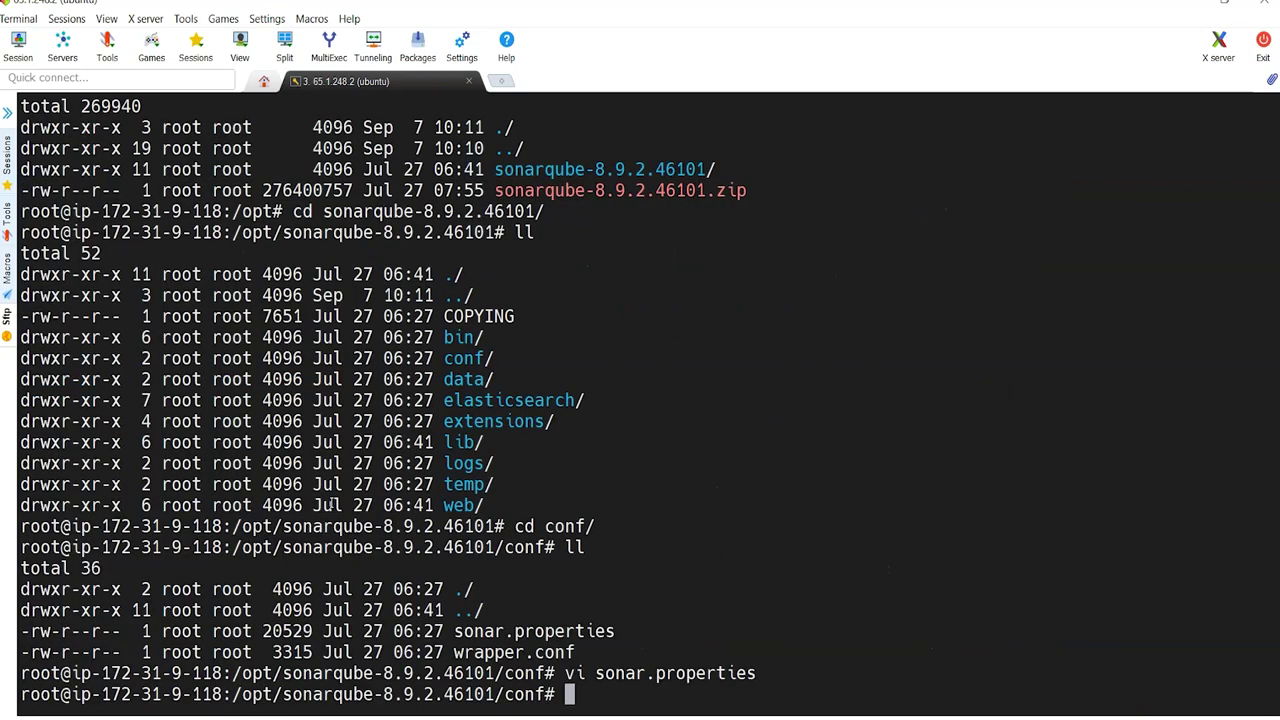
# Step: Select the /etc/systemd/system/sonarqube.service path in the GitHub guide
pyautogui.doubleClick(668, 673)
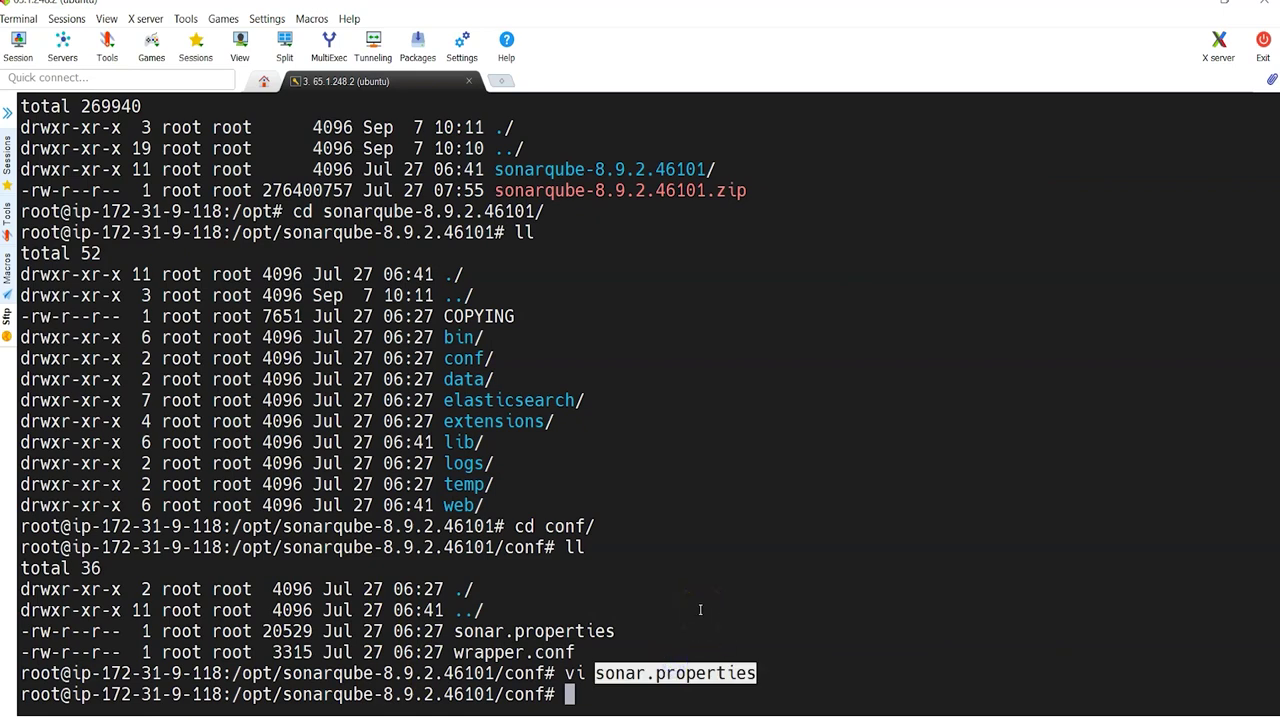
pyautogui.click(666, 606)
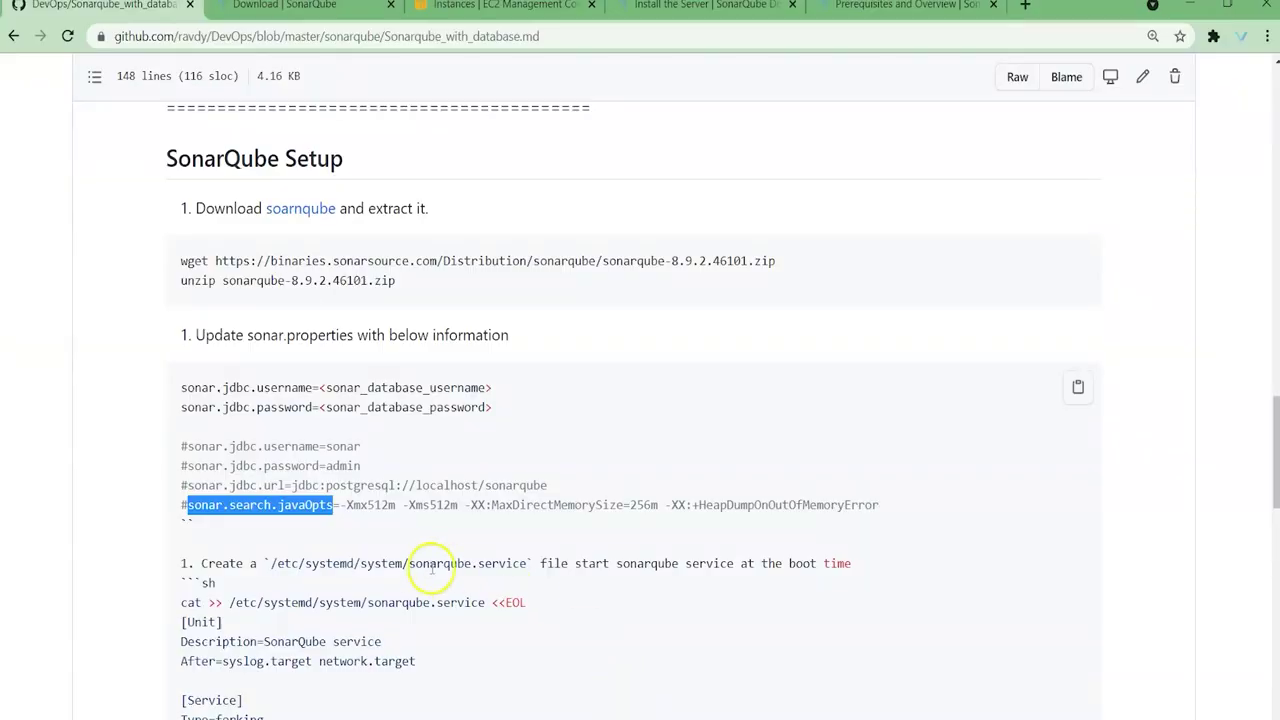
pyautogui.scroll(-2, 428, 530)
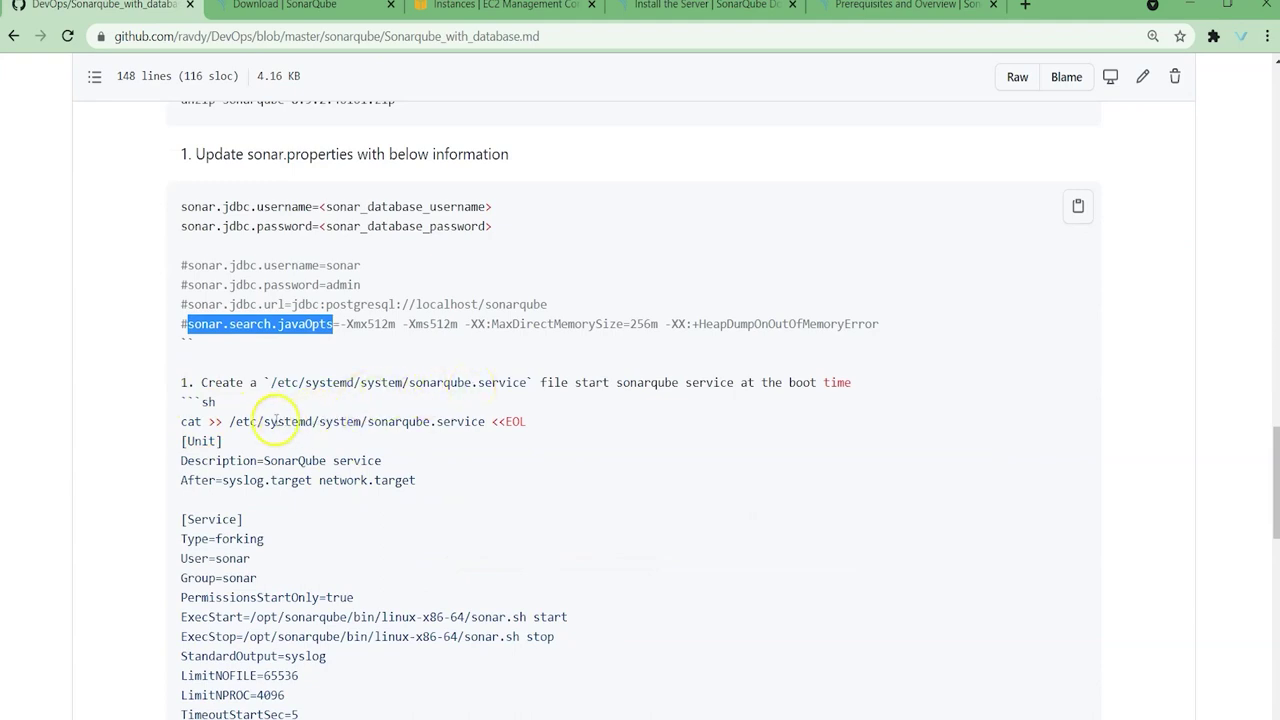
pyautogui.moveTo(182, 422); pyautogui.dragTo(250, 597)
pyautogui.click(282, 540)
pyautogui.tripleClick(182, 421)
pyautogui.click(225, 421)
pyautogui.moveTo(228, 421); pyautogui.dragTo(480, 416)
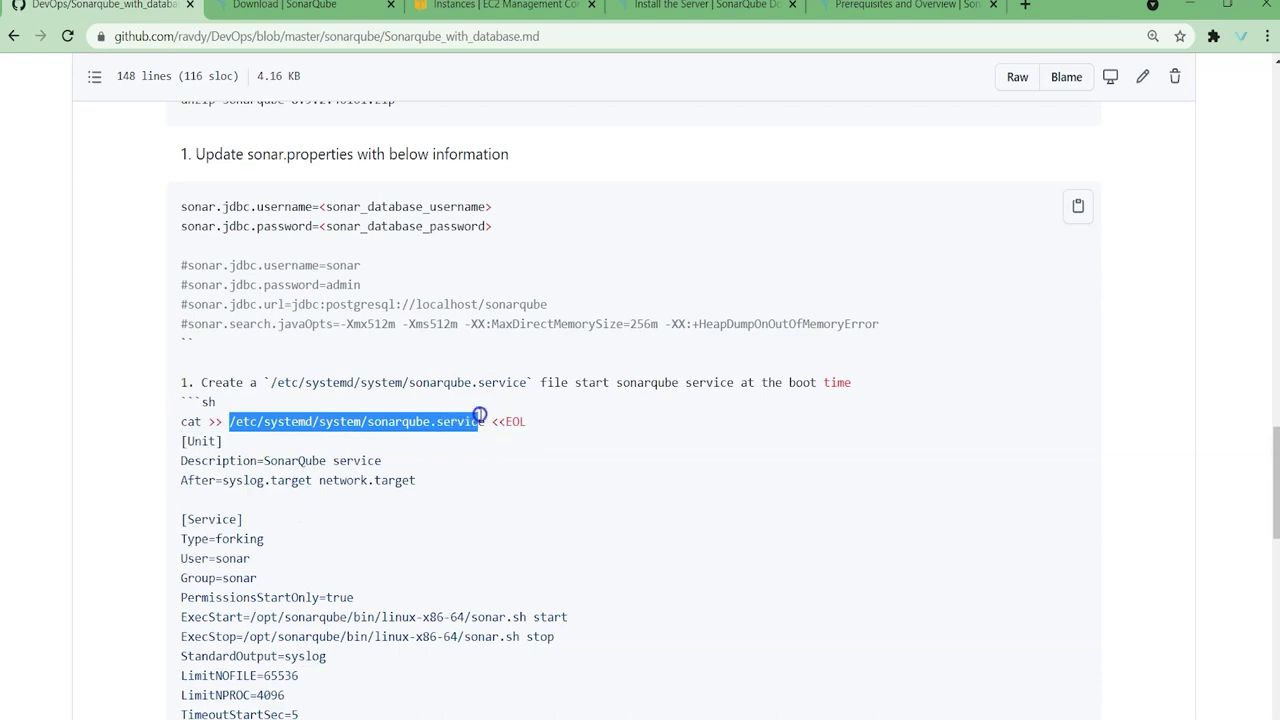
pyautogui.scroll(-4, 330, 540)
pyautogui.scroll(2, 200, 360)
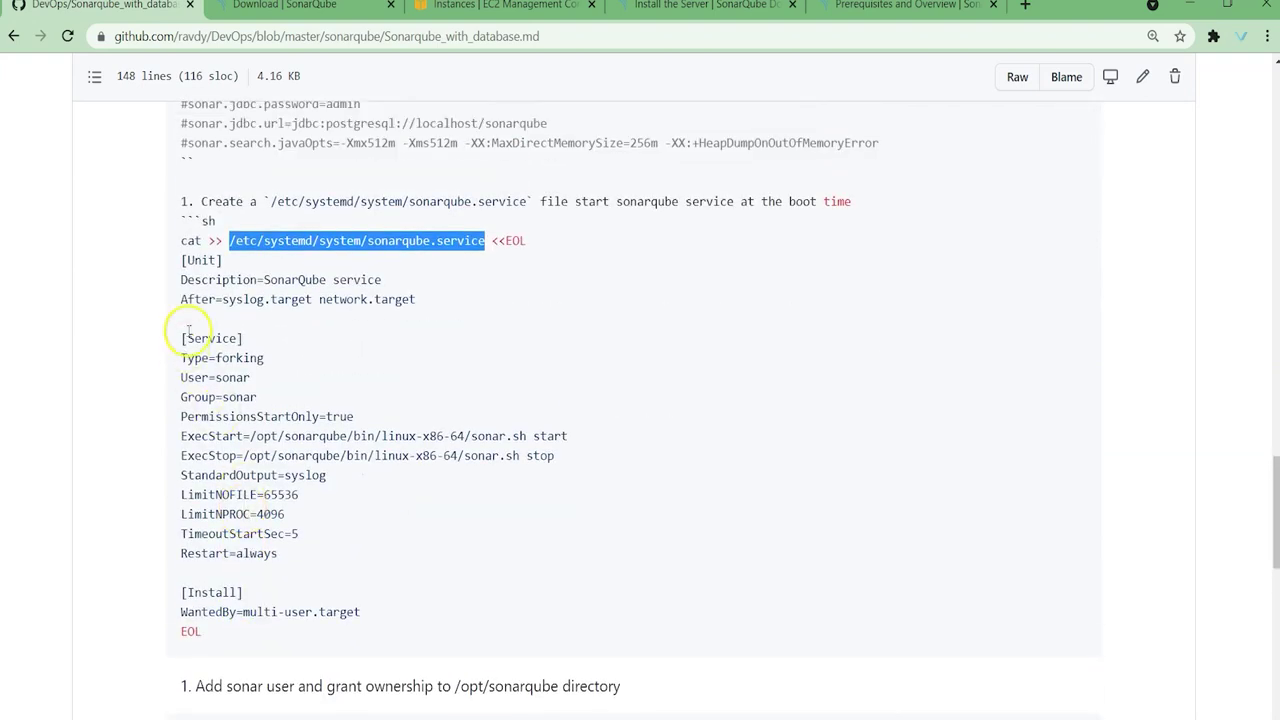
pyautogui.moveTo(228, 240); pyautogui.dragTo(491, 237)
pyautogui.hotkey('ctrl', 'c')
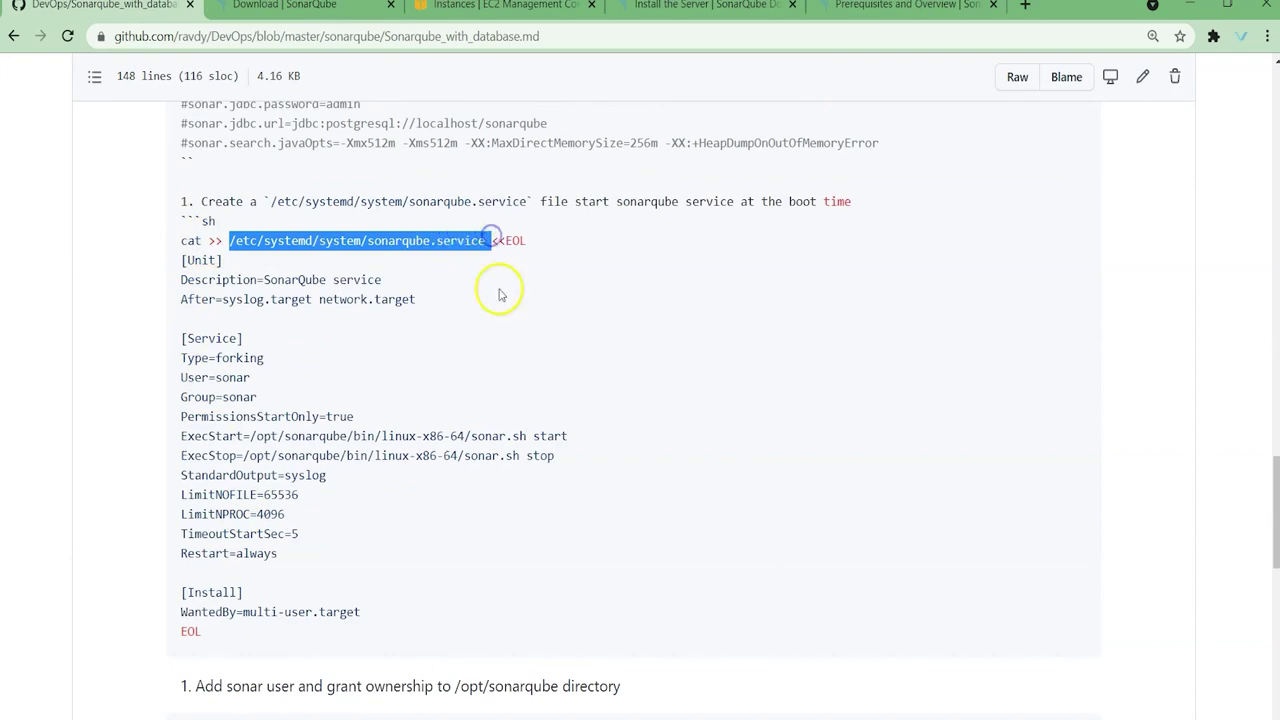
# Step: Confirm with ll that /etc/systemd/system/sonarqube.service does not exist yet
pyautogui.click(391, 712)
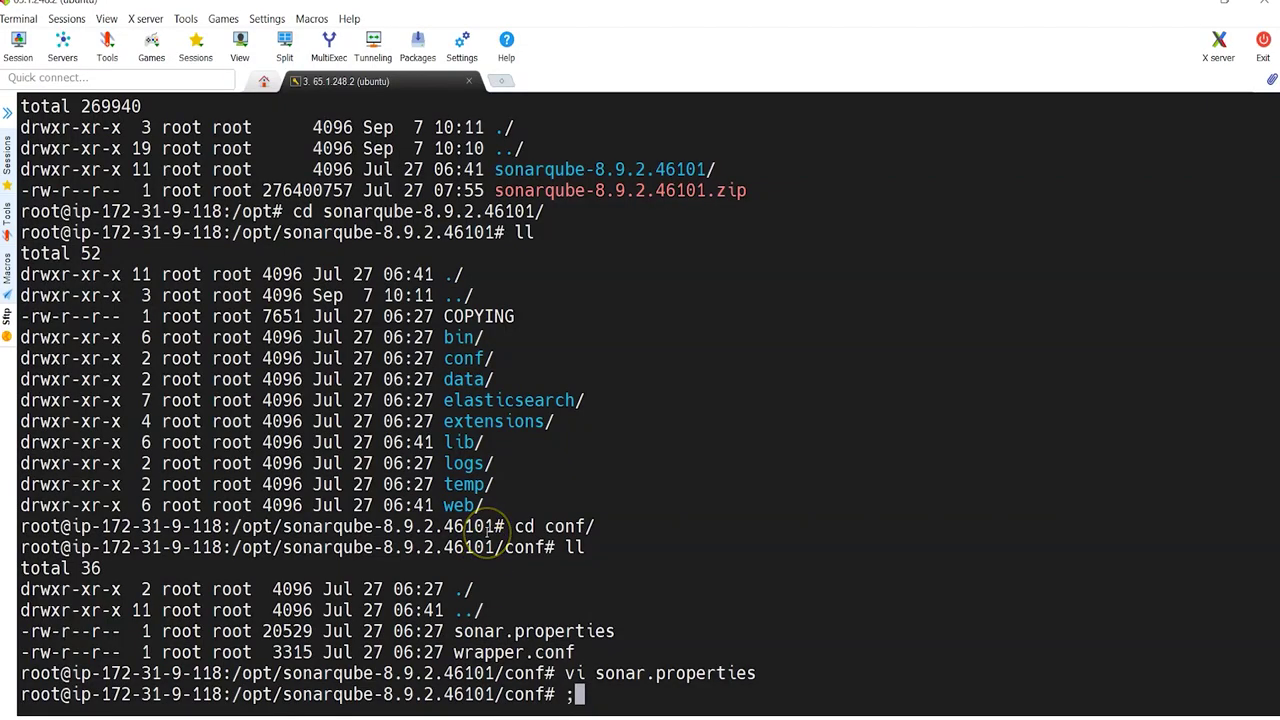
pyautogui.write('ll')
pyautogui.rightClick(487, 528)
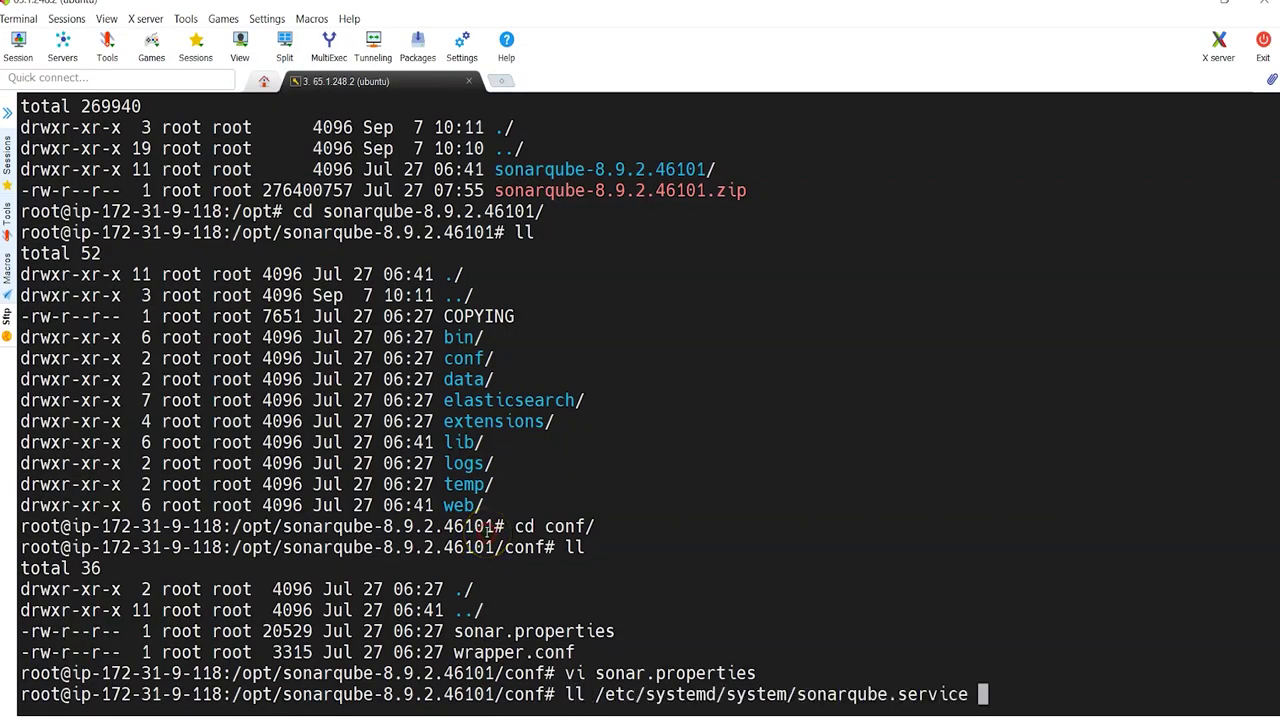
pyautogui.press('Return')
# Step: Copy the cat heredoc block from the guide and run it to create sonarqube.service
pyautogui.hotkey('alt', 'Tab')
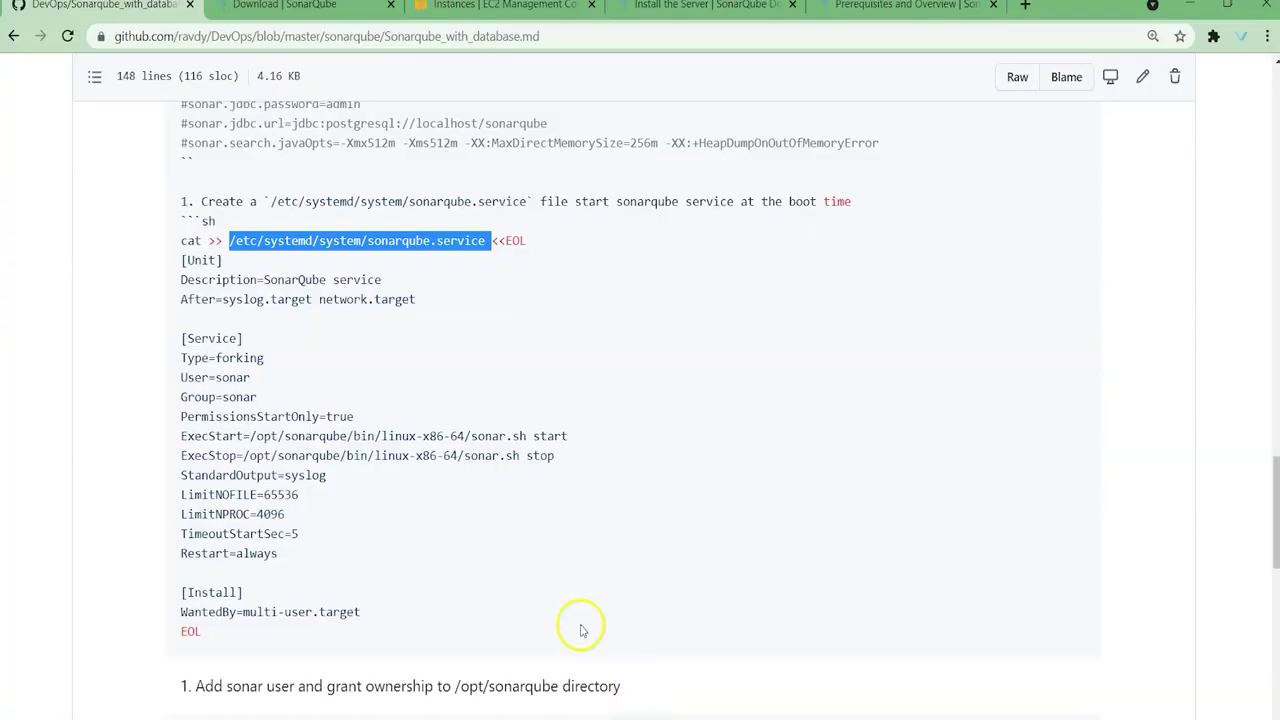
pyautogui.moveTo(182, 241); pyautogui.dragTo(332, 634)
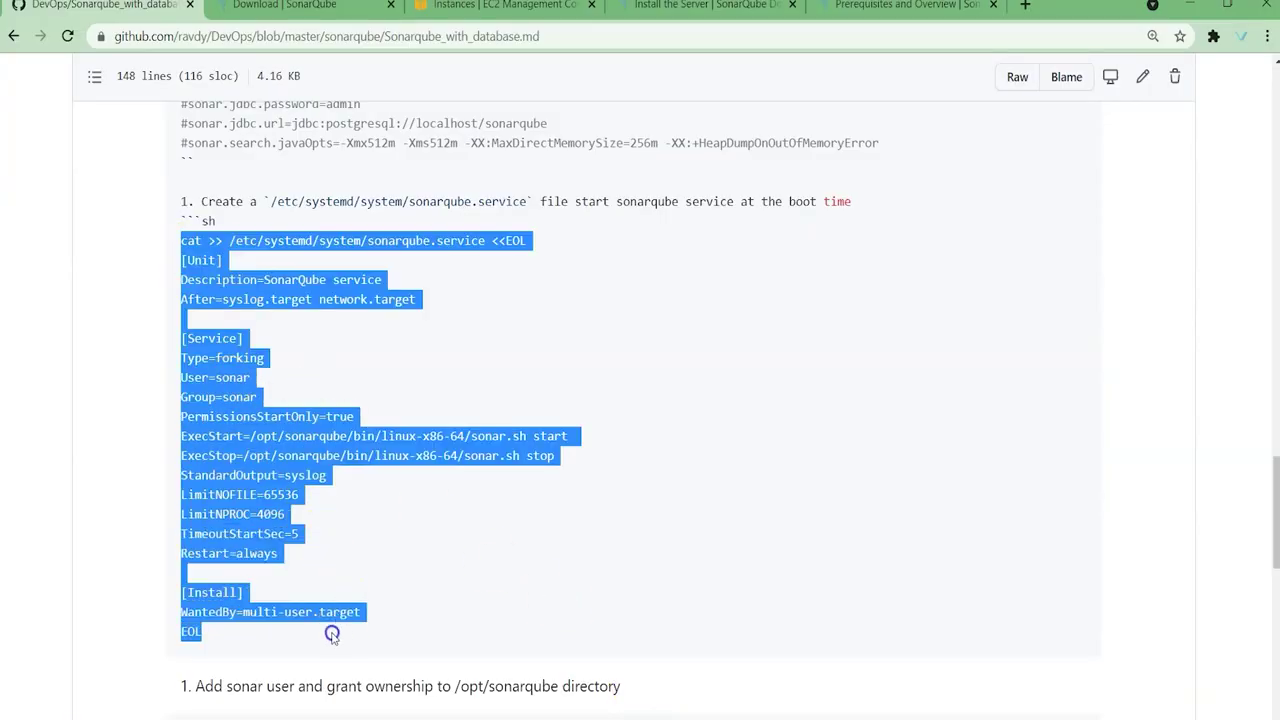
pyautogui.hotkey('ctrl', 'c')
pyautogui.hotkey('alt', 'Tab')
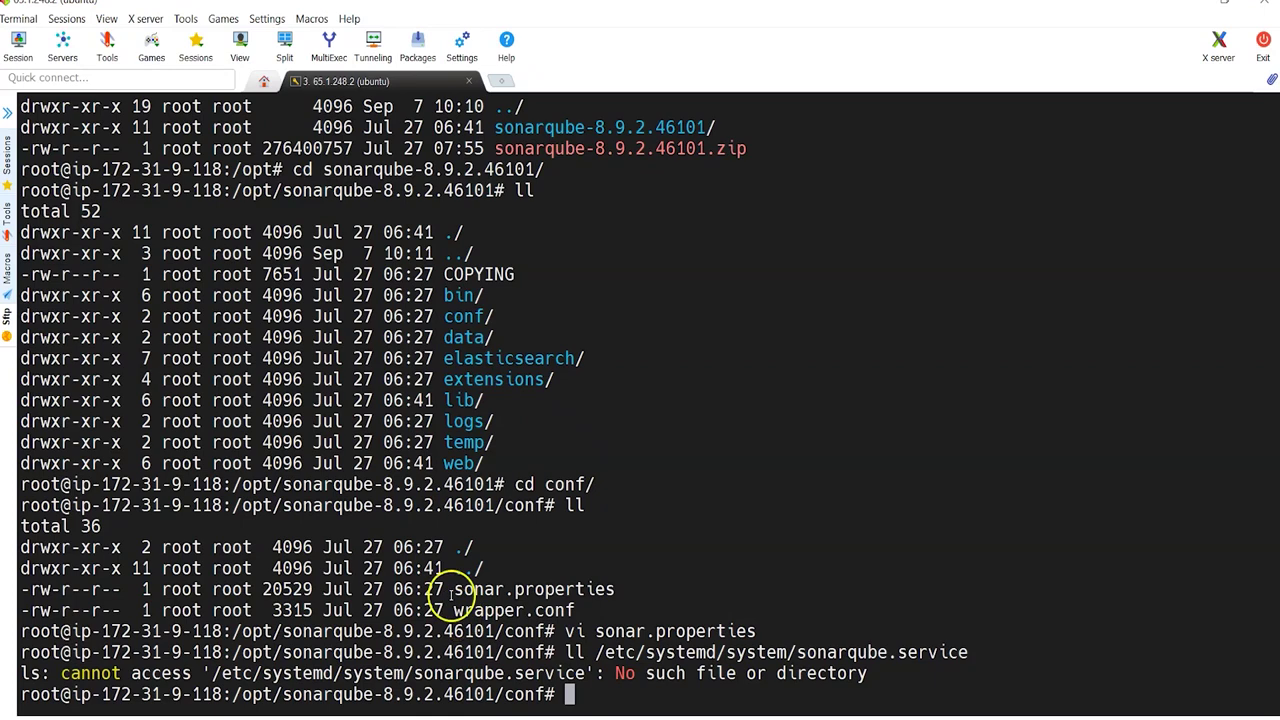
pyautogui.rightClick(451, 595)
pyautogui.press('Return')
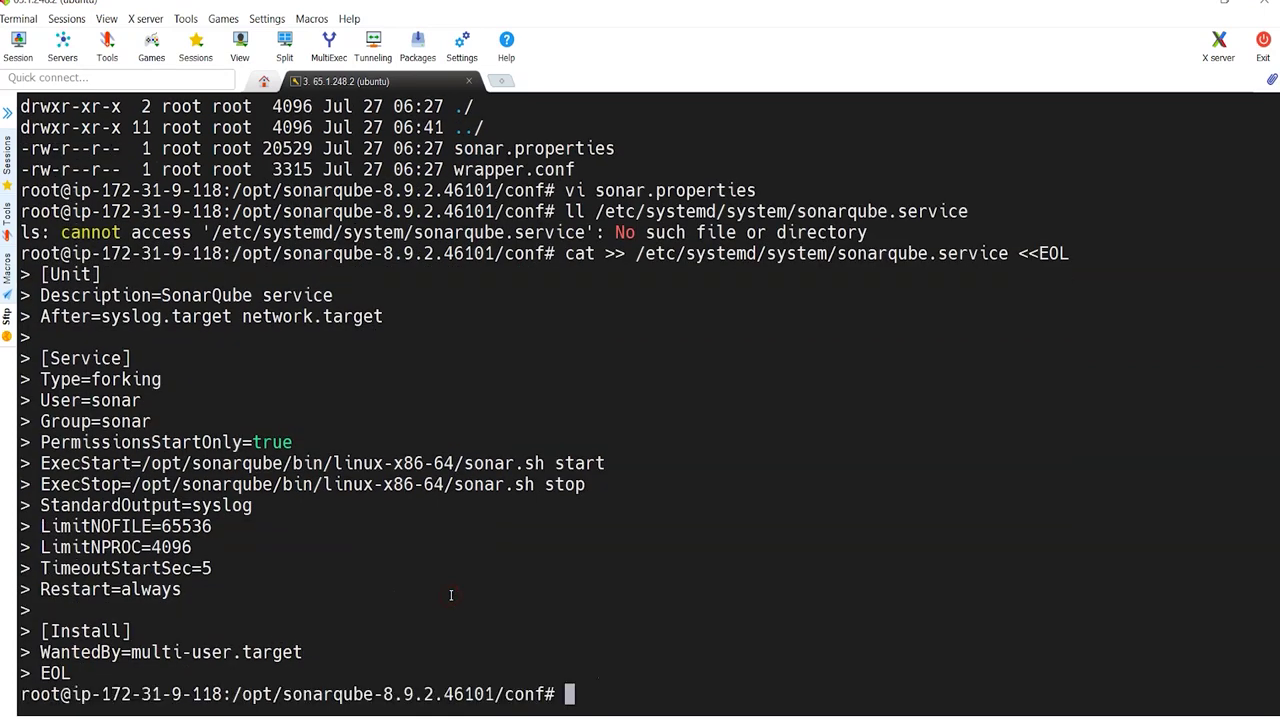
# Step: Print /etc/systemd/system/sonarqube.service with cat
pyautogui.write('cat')
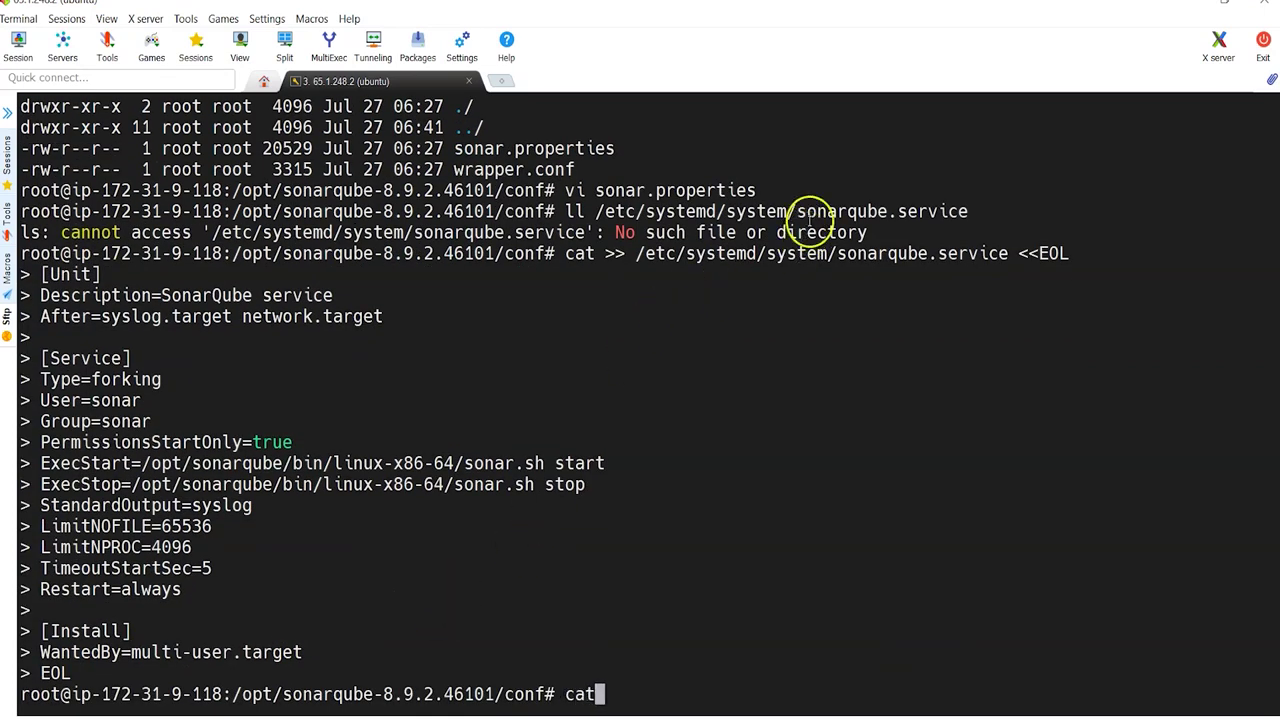
pyautogui.doubleClick(810, 211)
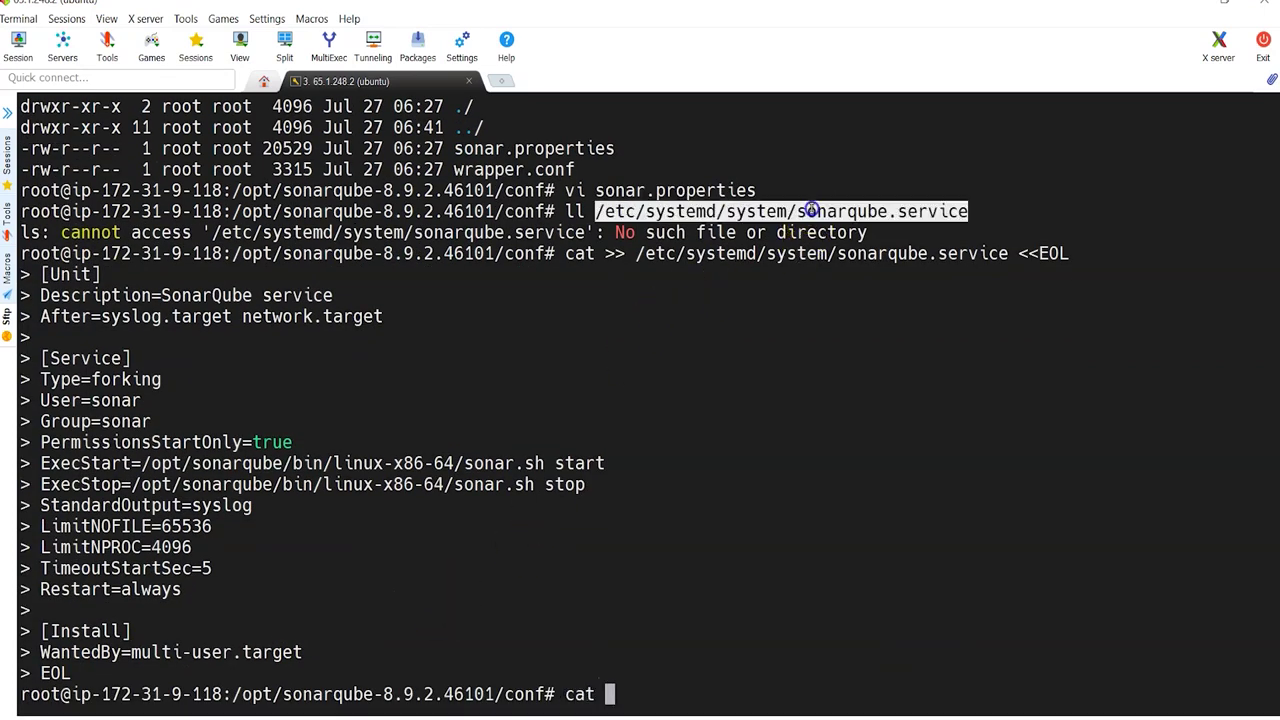
pyautogui.rightClick(736, 338)
pyautogui.press('Return')
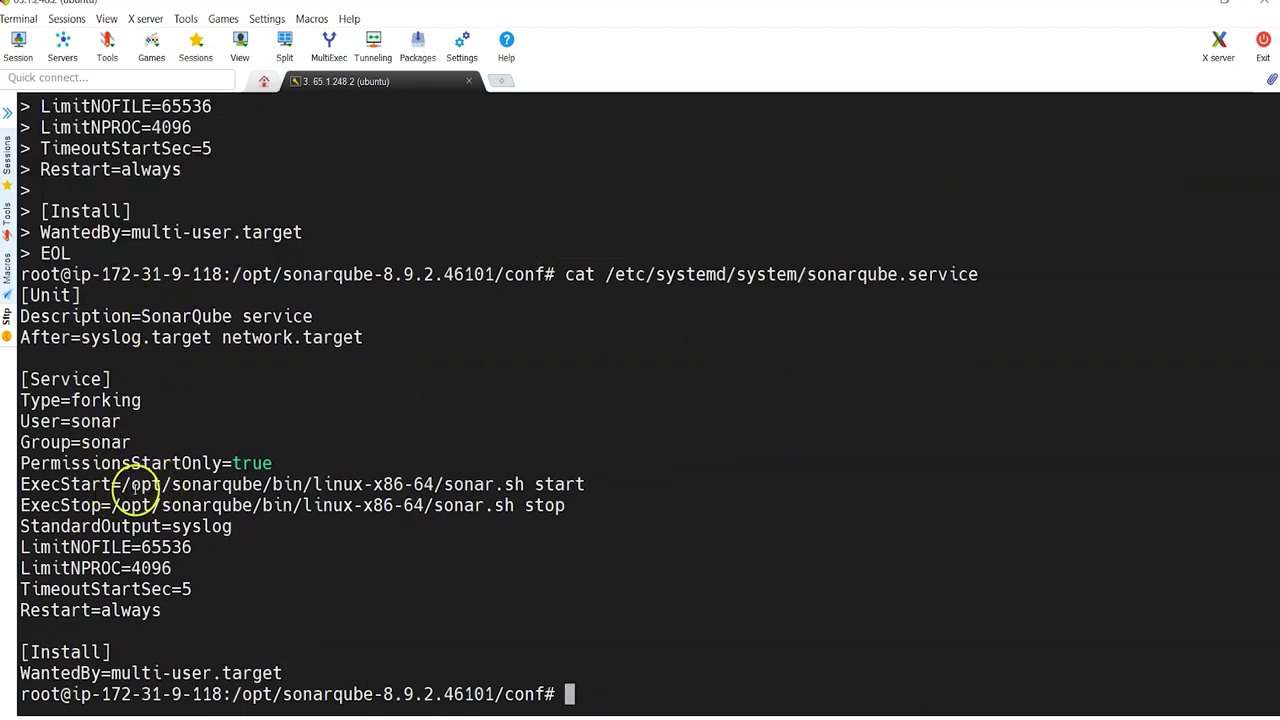
# Step: Review the unit's User sonar, Group sonar and ExecStart sonar.sh start settings
pyautogui.doubleClick(94, 421)
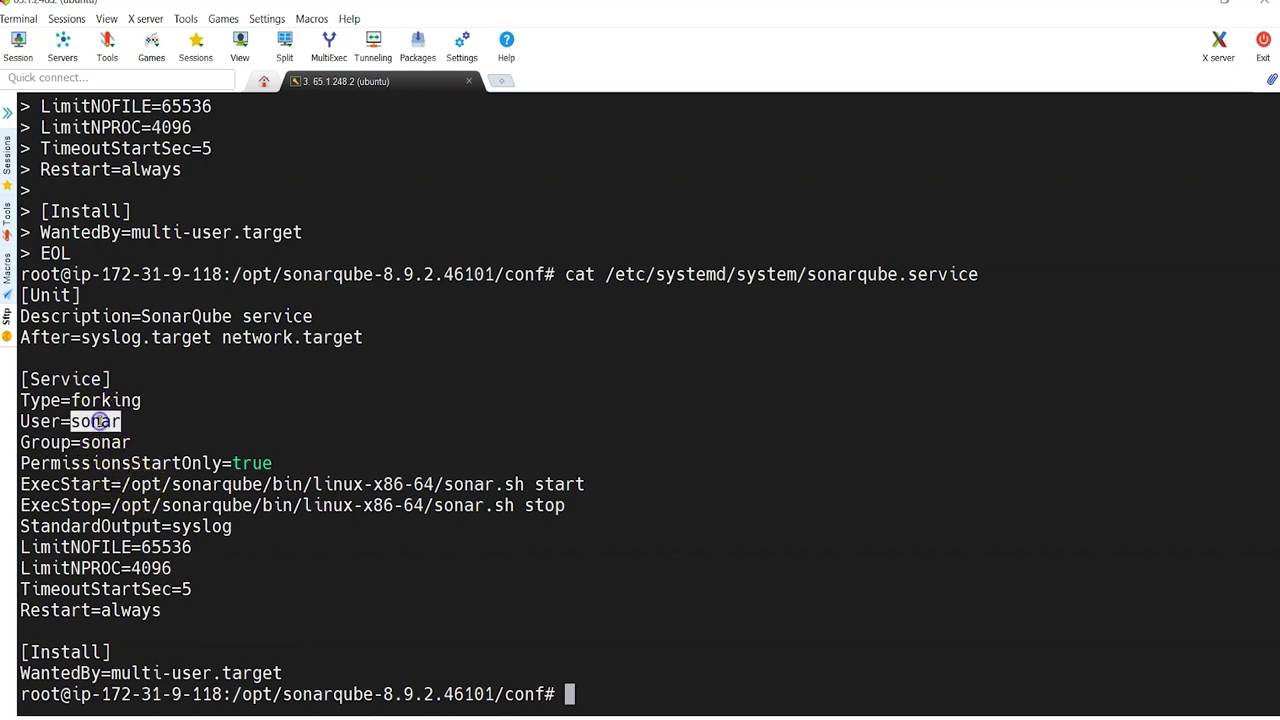
pyautogui.doubleClick(100, 442)
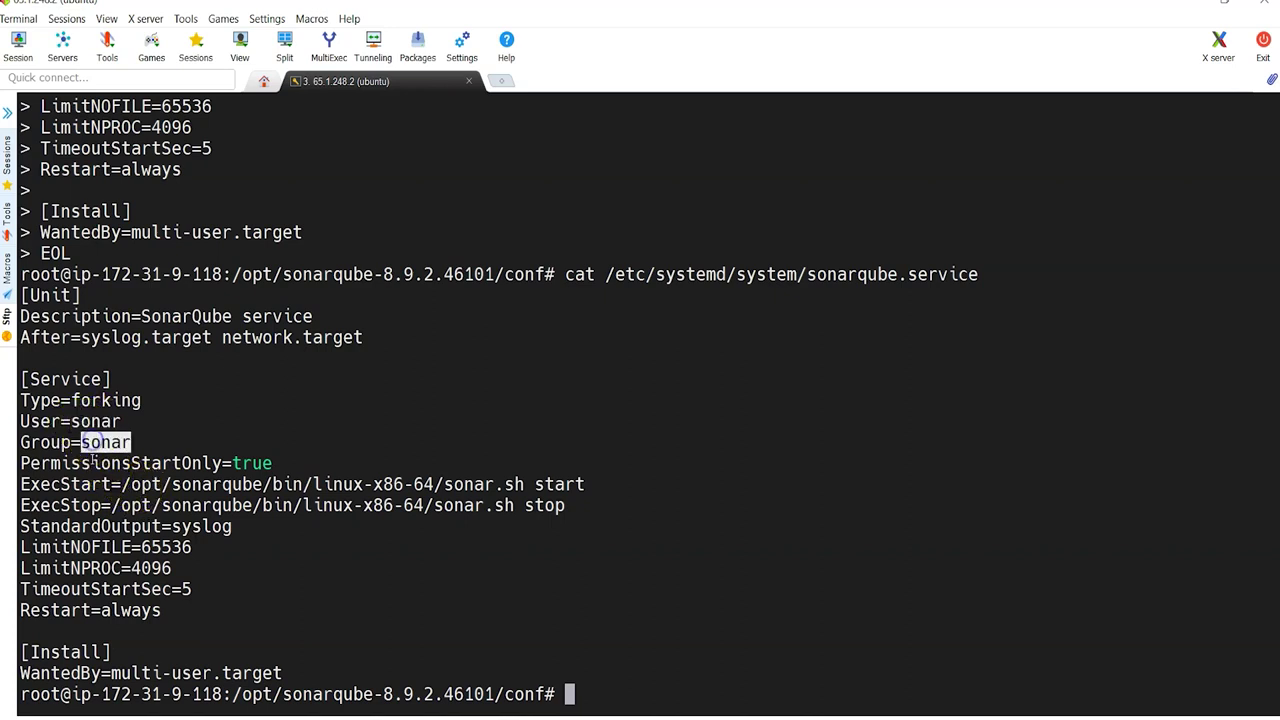
pyautogui.doubleClick(45, 484)
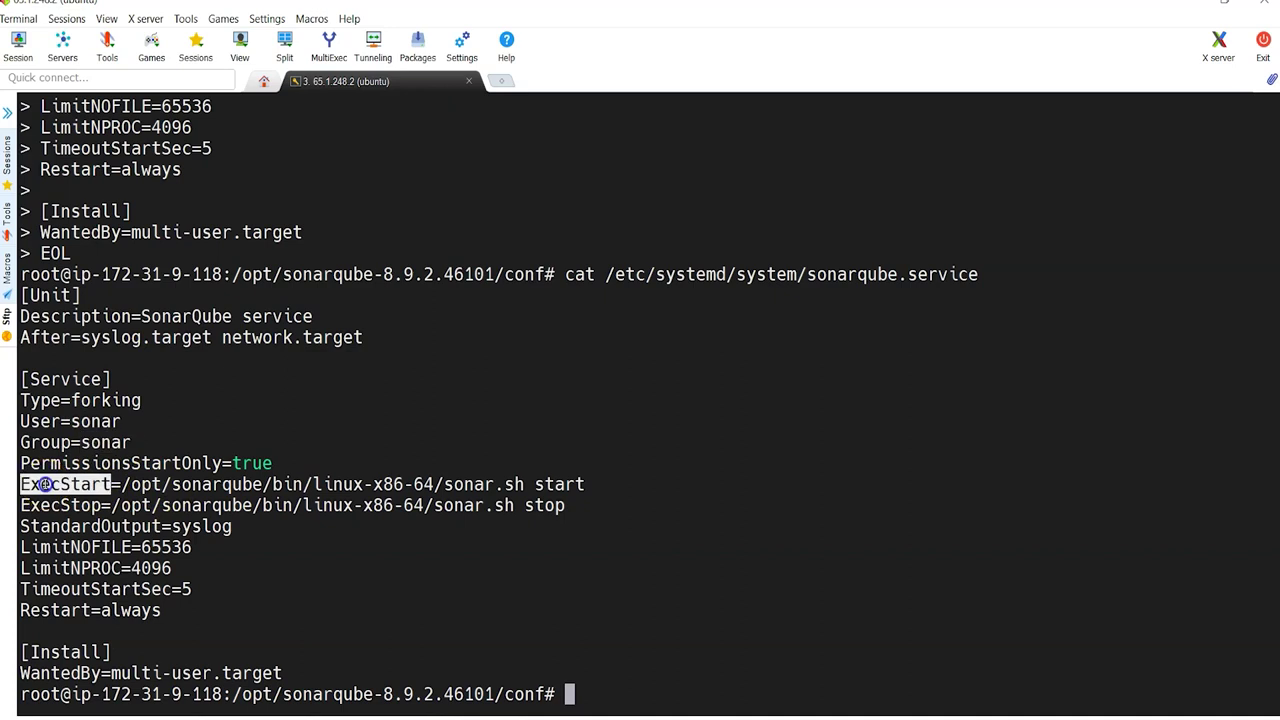
pyautogui.click(452, 480)
pyautogui.doubleClick(465, 484)
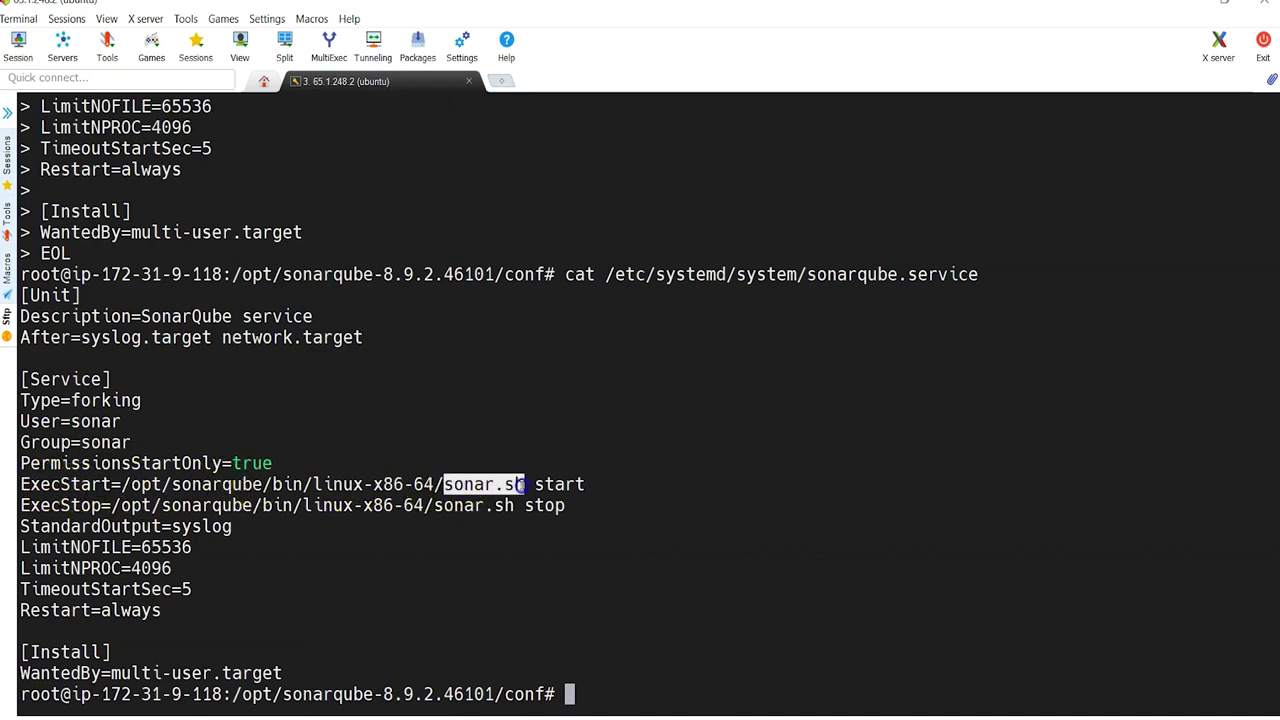
pyautogui.click(287, 694)
# Step: Compare the installed folder name sonarqube-8.9.2.46101 with sonarqube in the ExecStart path
pyautogui.moveTo(287, 694); pyautogui.dragTo(478, 692)
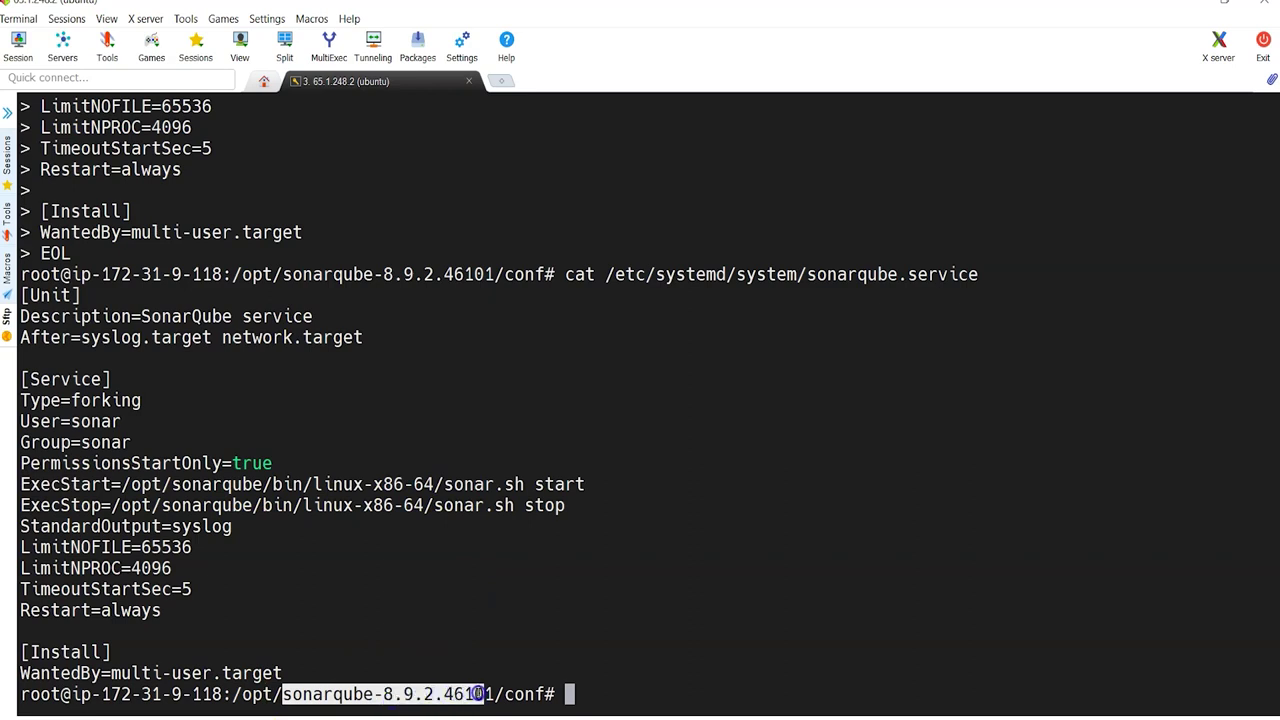
pyautogui.moveTo(500, 682); pyautogui.dragTo(497, 688)
pyautogui.click(178, 484)
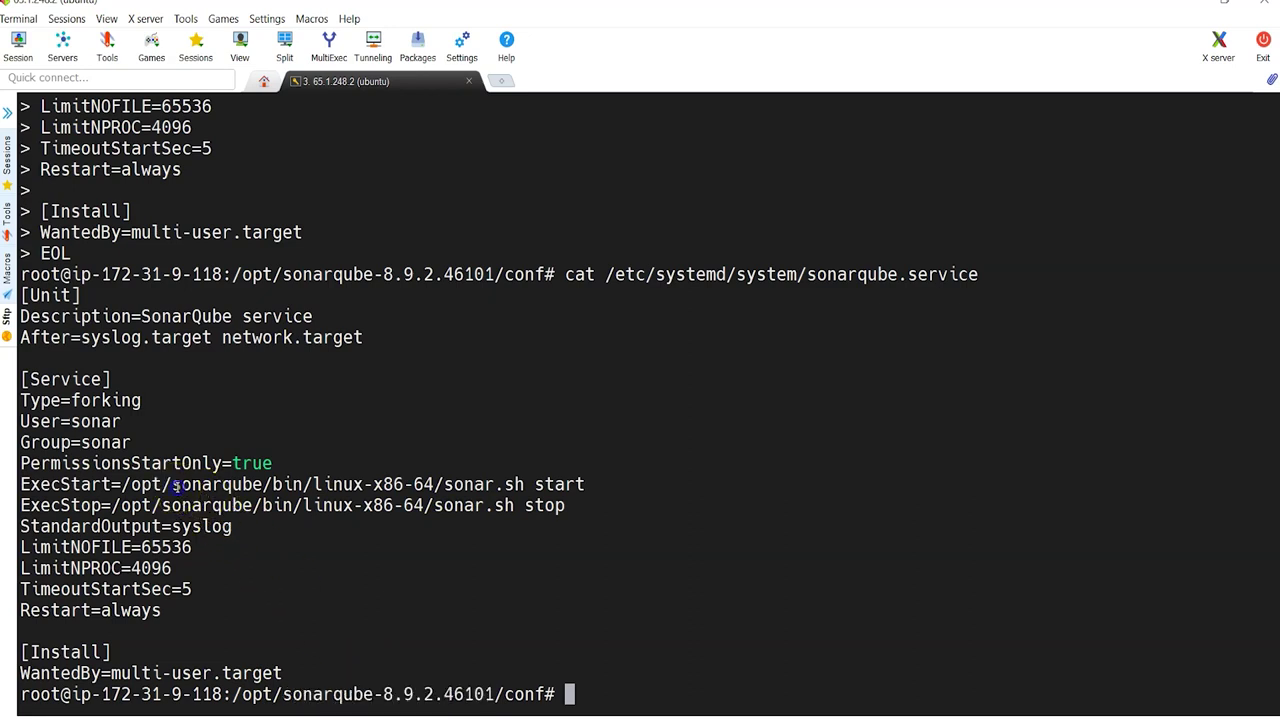
pyautogui.moveTo(176, 485); pyautogui.dragTo(241, 484)
pyautogui.click(597, 524)
pyautogui.write('ll')
pyautogui.press('BackSpace')
pyautogui.press('BackSpace')
pyautogui.moveTo(284, 693); pyautogui.dragTo(478, 693)
pyautogui.moveTo(172, 484); pyautogui.dragTo(250, 486)
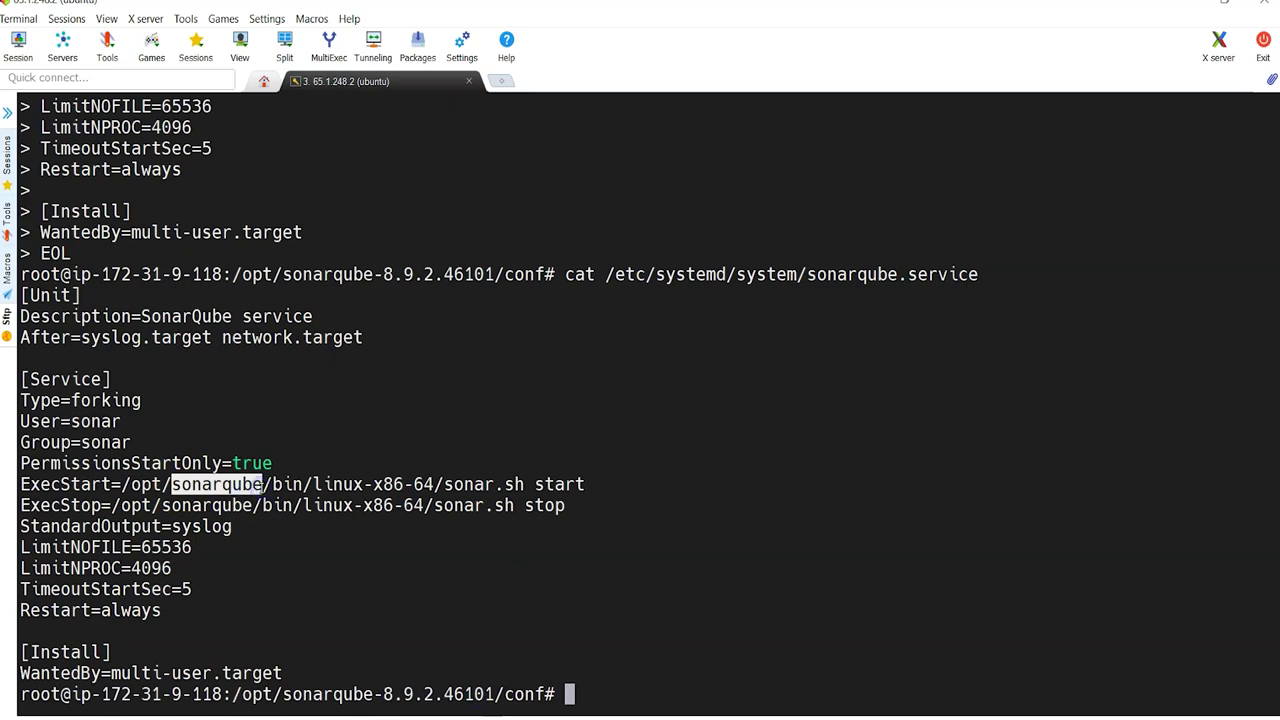
# Step: Go up to the sonarqube-8.9.2.46101 folder and list its contents
pyautogui.write('cd ..')
pyautogui.press('Return')
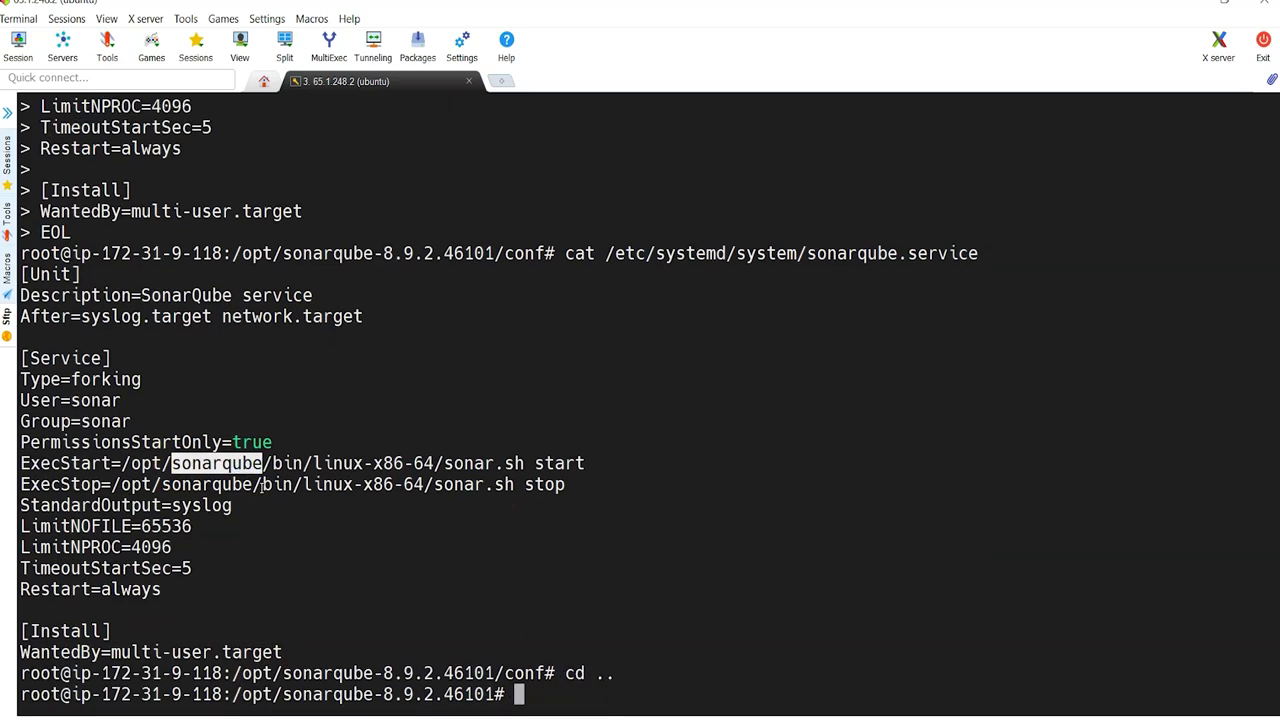
pyautogui.write('ll')
pyautogui.press('BackSpace')
pyautogui.press('BackSpace')
pyautogui.write('ll')
pyautogui.press('Return')
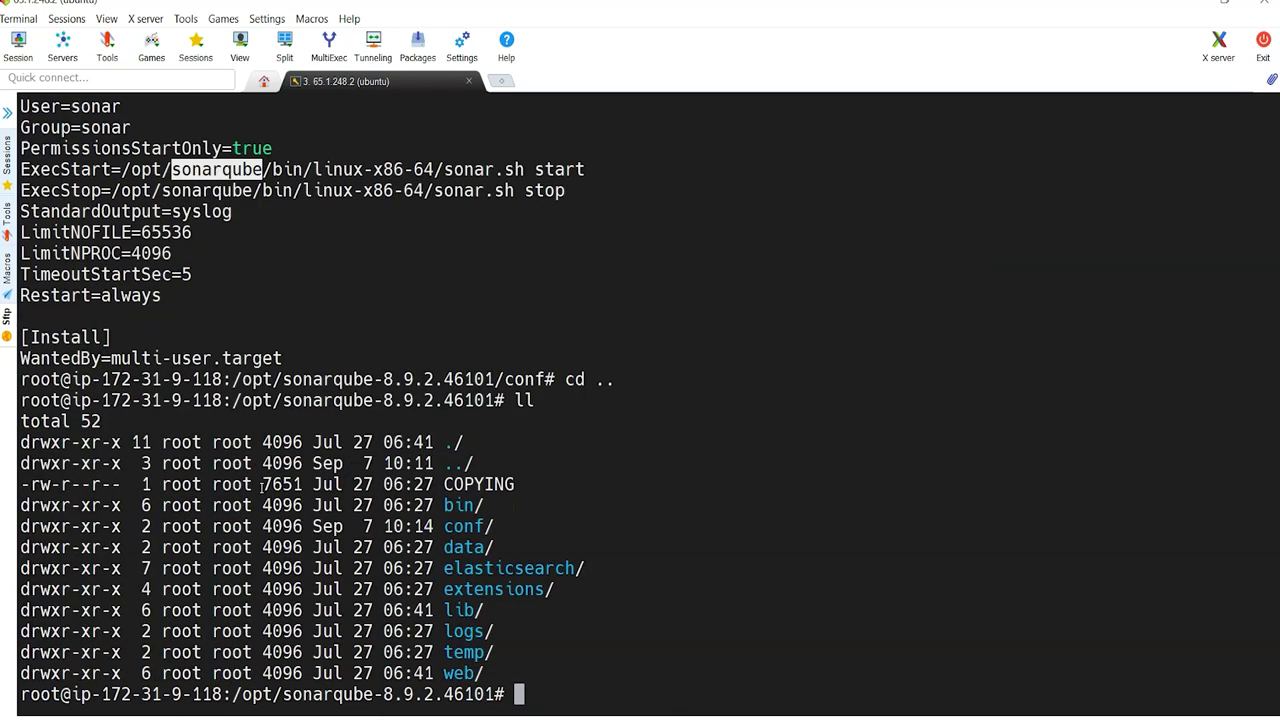
# Step: Browse into bin/linux-x86-64 and locate the sonar.sh script
pyautogui.write('cd bin')
pyautogui.press('Return')
pyautogui.write('ll')
pyautogui.press('Return')
pyautogui.write('cd li')
pyautogui.press('Tab')
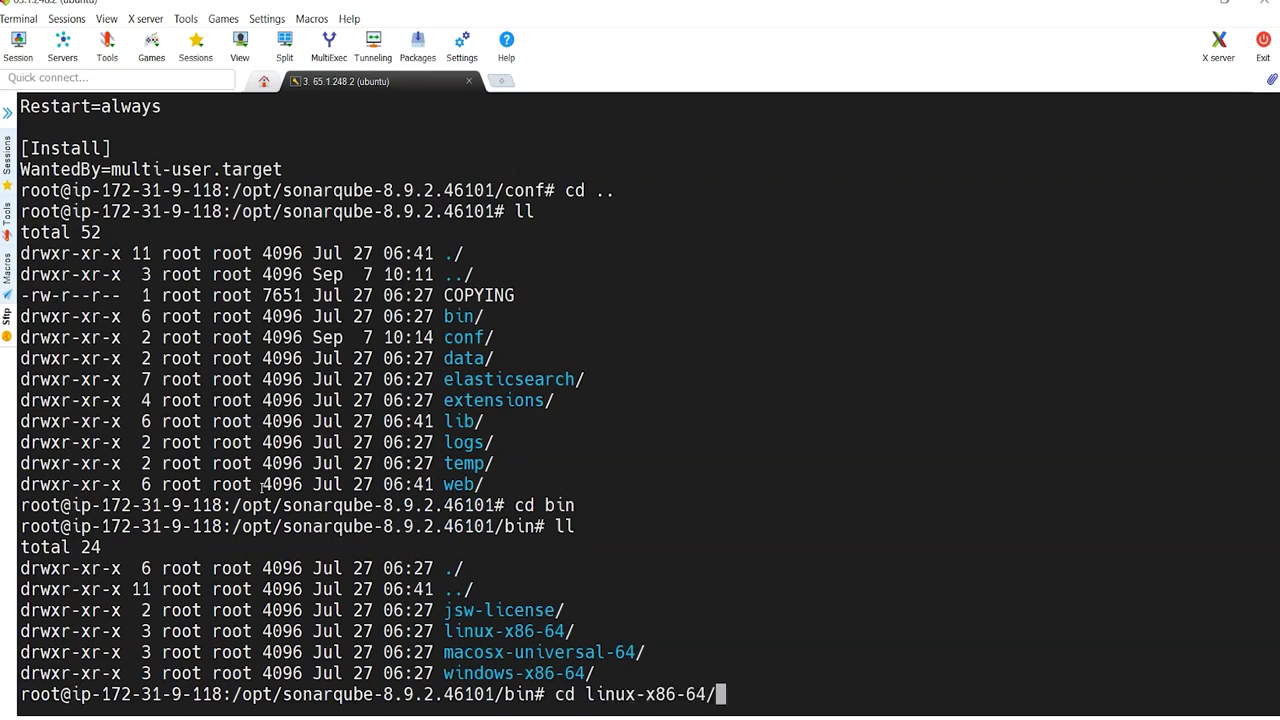
pyautogui.press('Return')
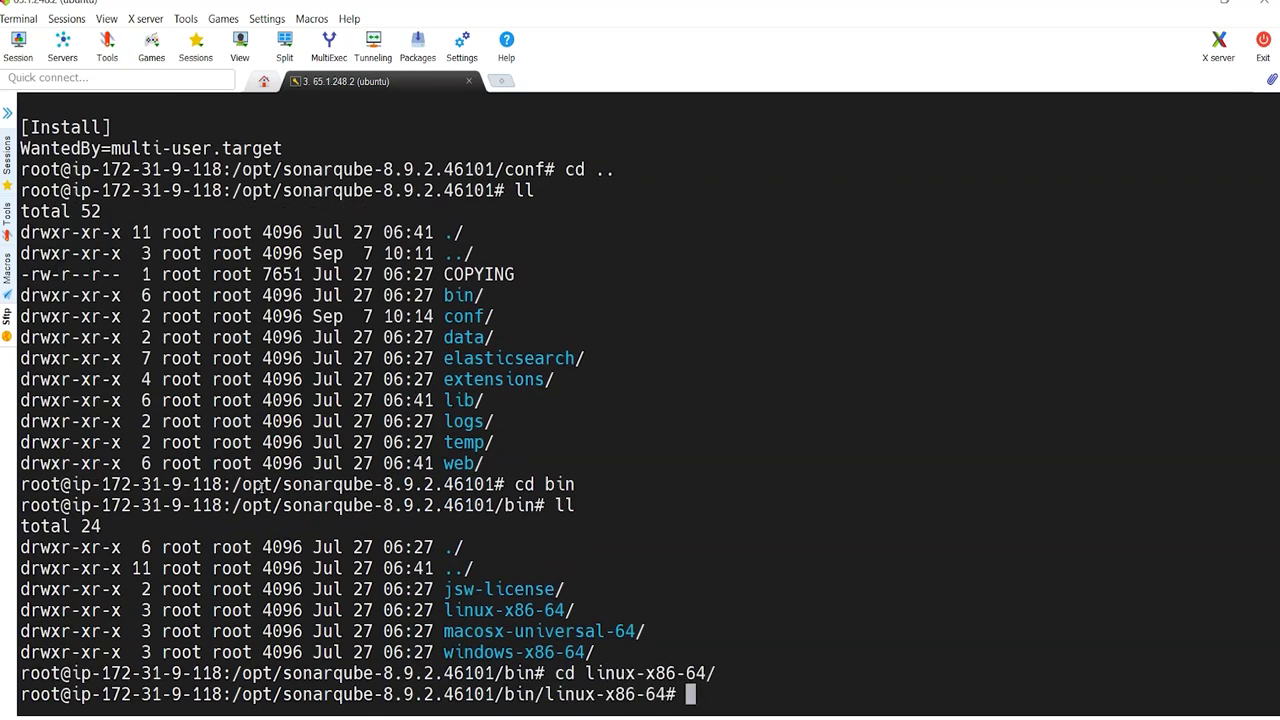
pyautogui.write('ll')
pyautogui.press('Return')
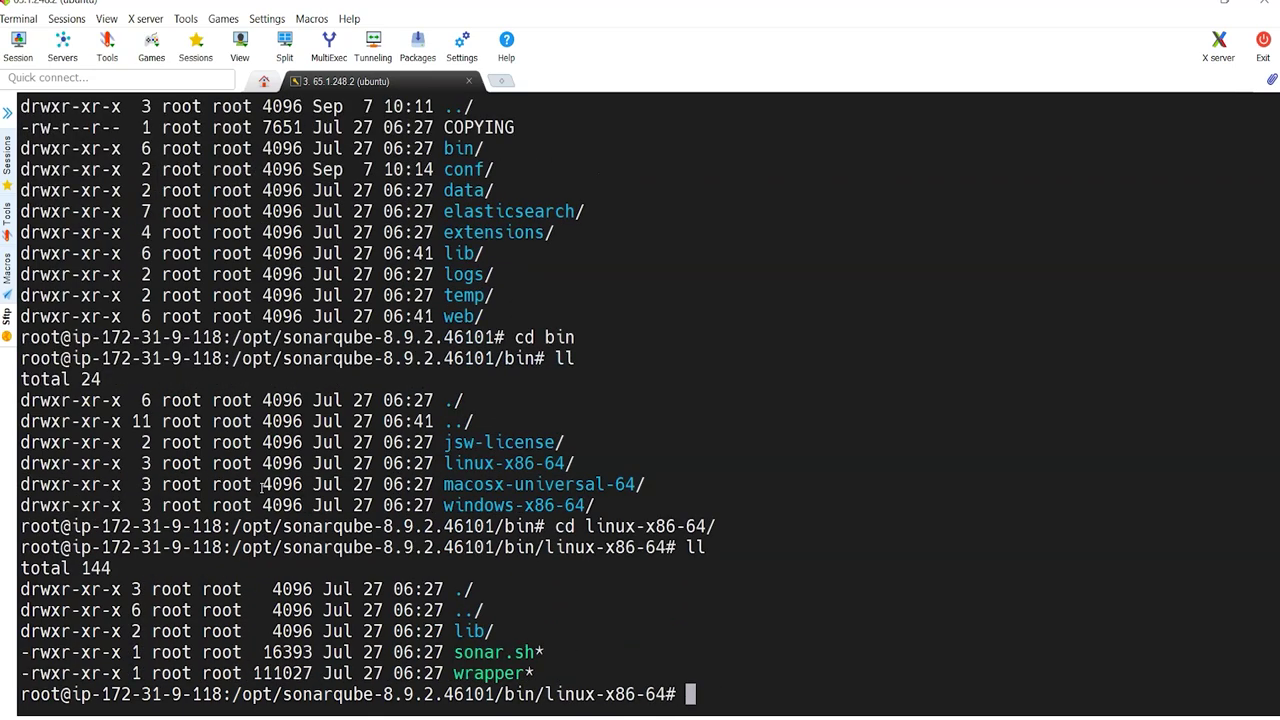
pyautogui.doubleClick(521, 655)
# Step: Print the current path with pwd and compare it to the ExecStart path
pyautogui.write('pwd')
pyautogui.press('Return')
pyautogui.doubleClick(370, 675)
pyautogui.scroll(8, 400, 560)
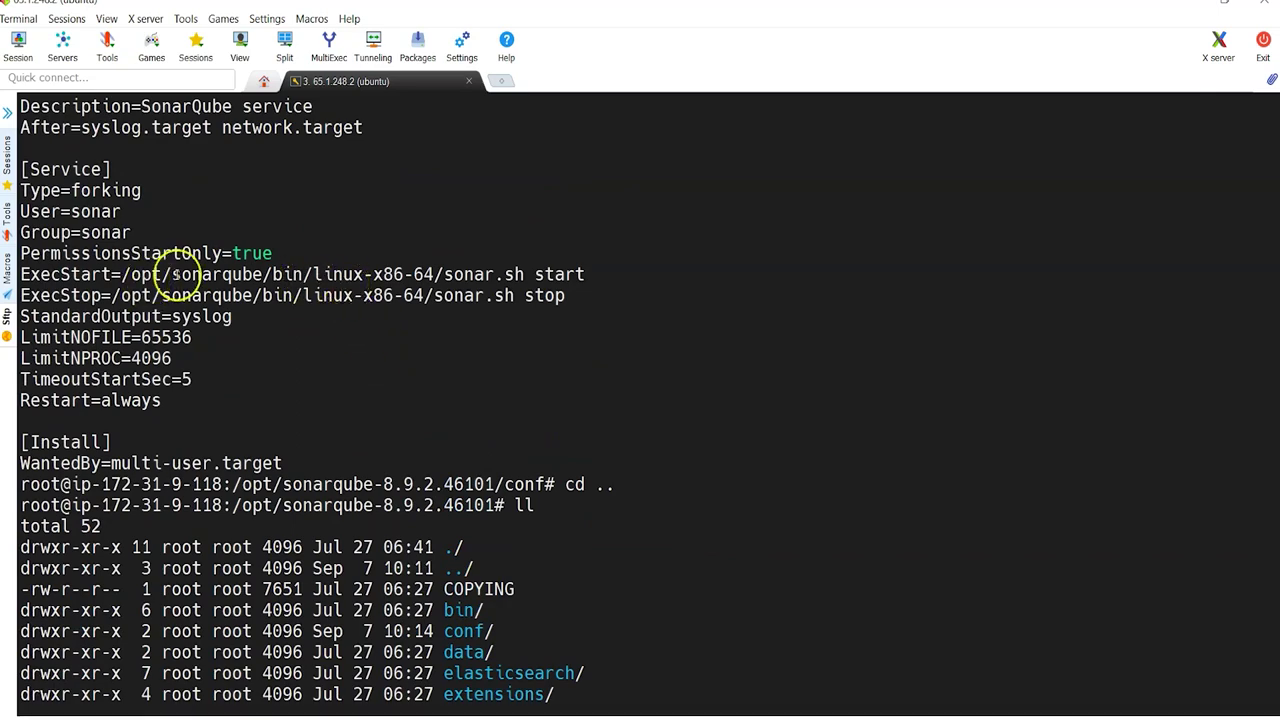
pyautogui.moveTo(176, 276); pyautogui.dragTo(258, 274)
pyautogui.scroll(-9, 323, 337)
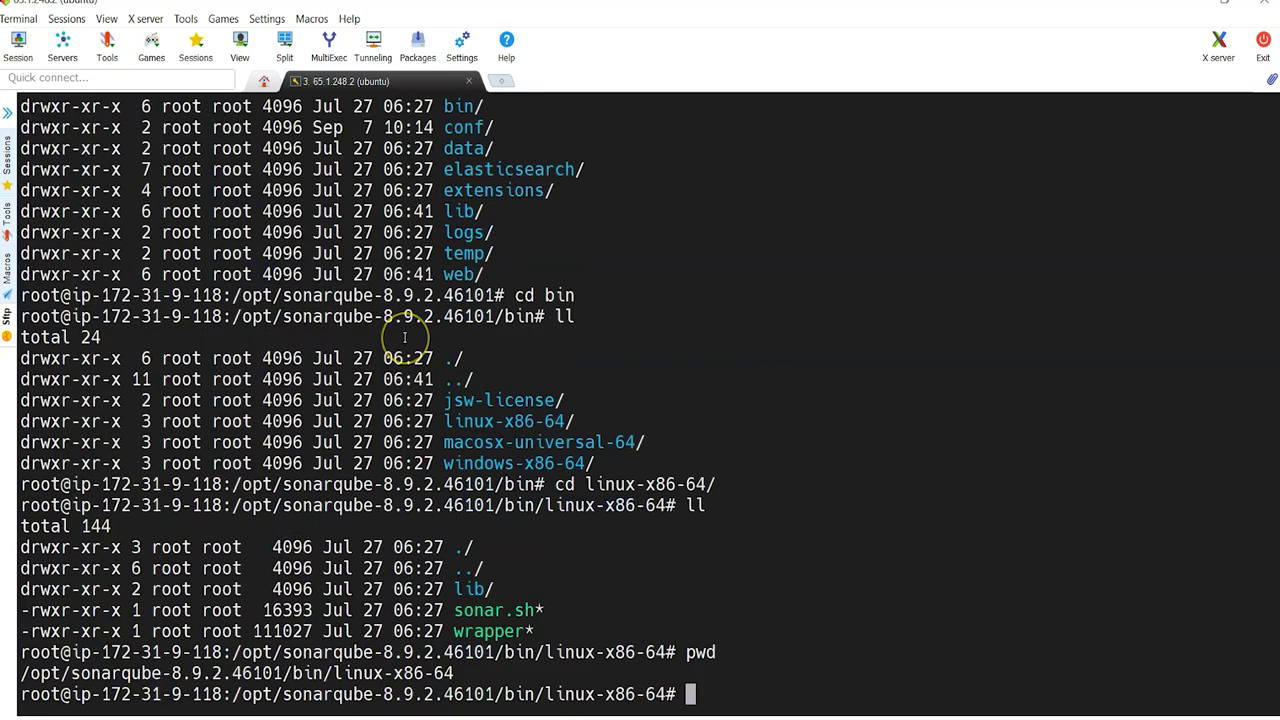
# Step: In /opt, rename sonarqube-8.9.2.46101 to sonarqube with mv
pyautogui.write('cd /opt')
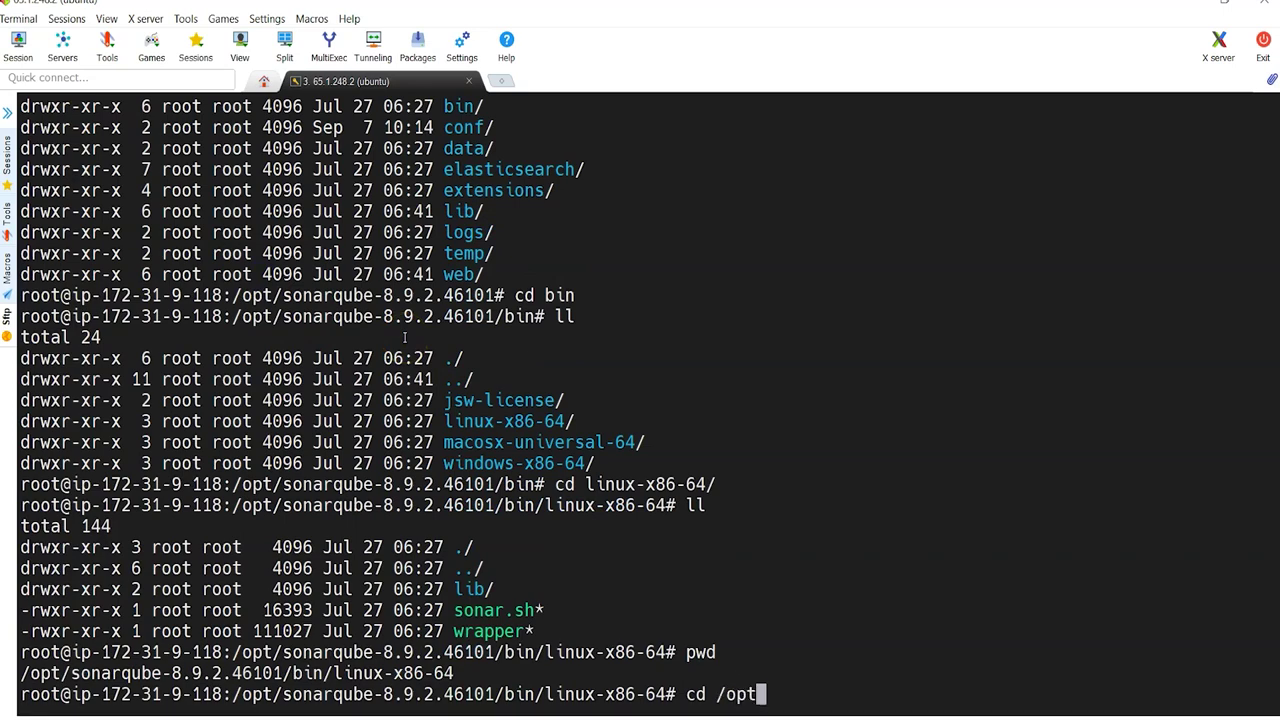
pyautogui.press('Return')
pyautogui.write('ll')
pyautogui.press('Return')
pyautogui.write('mv')
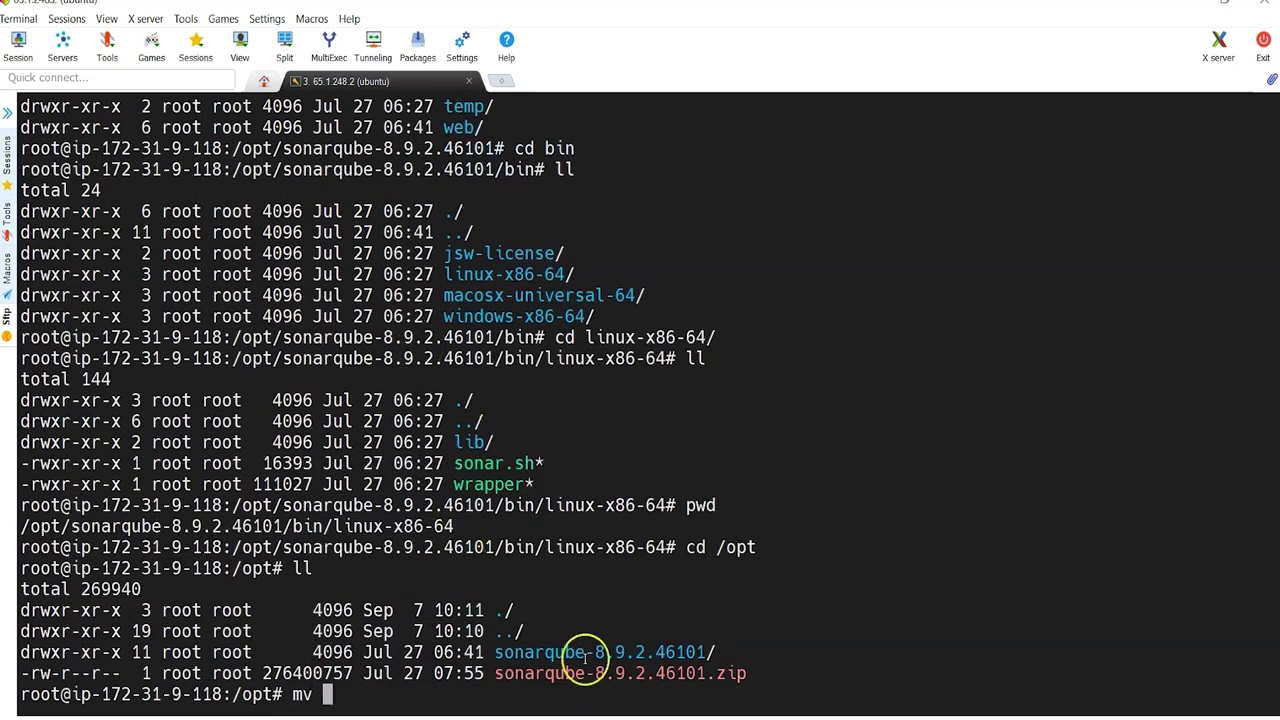
pyautogui.doubleClick(638, 651)
pyautogui.rightClick(638, 651)
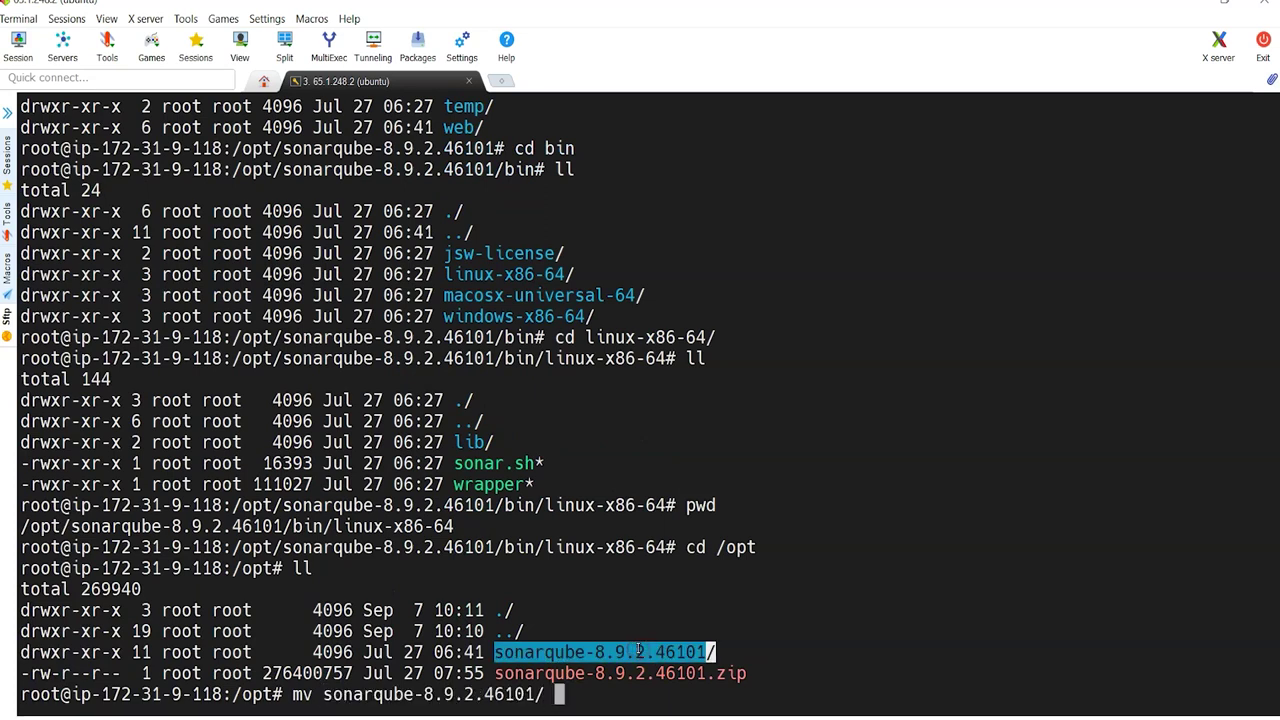
pyautogui.rightClick(638, 651)
pyautogui.press('BackSpace')
pyautogui.press('BackSpace')
pyautogui.press('BackSpace')
pyautogui.press('BackSpace')
pyautogui.press('BackSpace')
pyautogui.press('BackSpace')
pyautogui.press('BackSpace')
pyautogui.press('BackSpace')
pyautogui.press('BackSpace')
pyautogui.press('BackSpace')
pyautogui.press('BackSpace')
pyautogui.press('BackSpace')
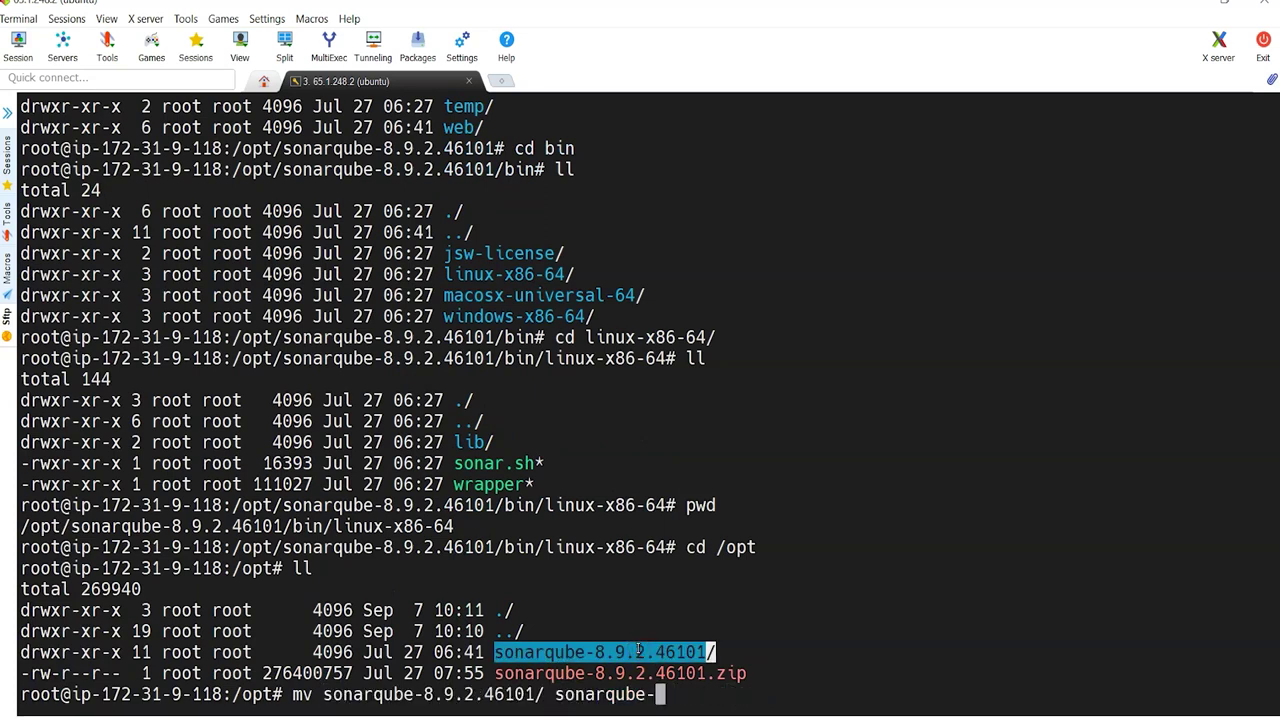
pyautogui.press('Return')
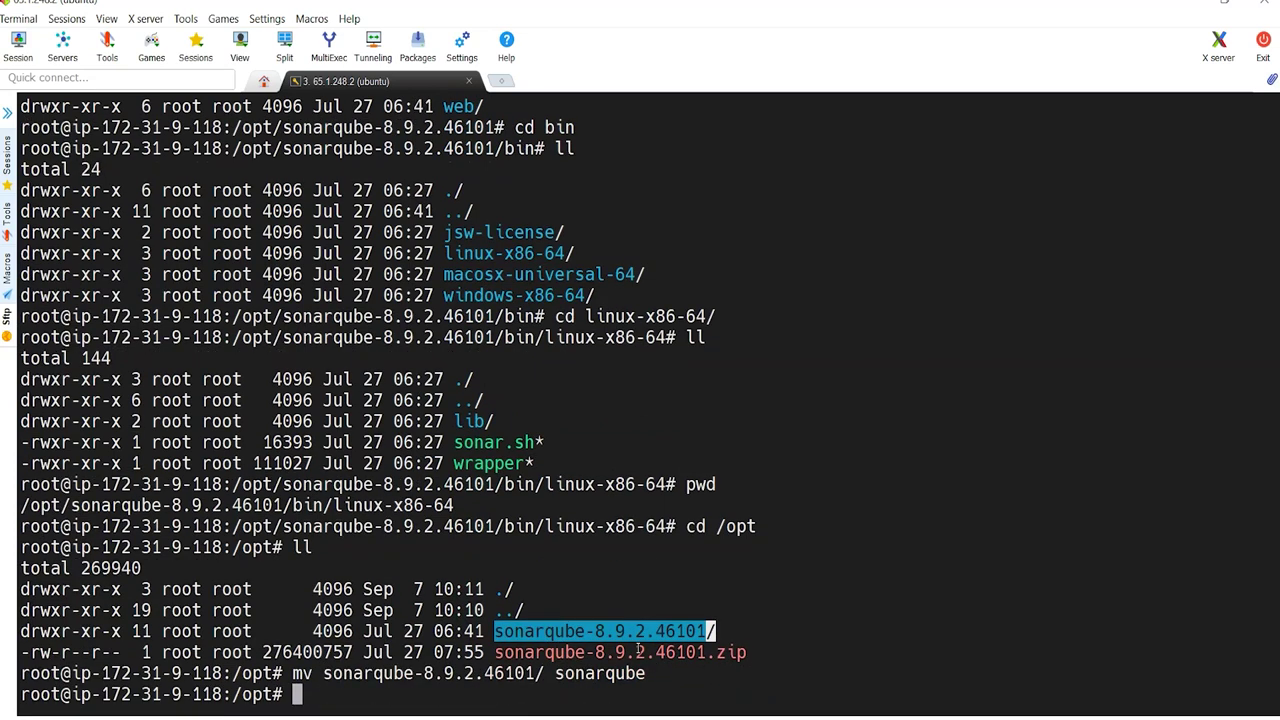
# Step: Recheck the service file's ExecStart and ExecStop entries, then go back to the GitHub guide
pyautogui.scroll(13, 638, 650)
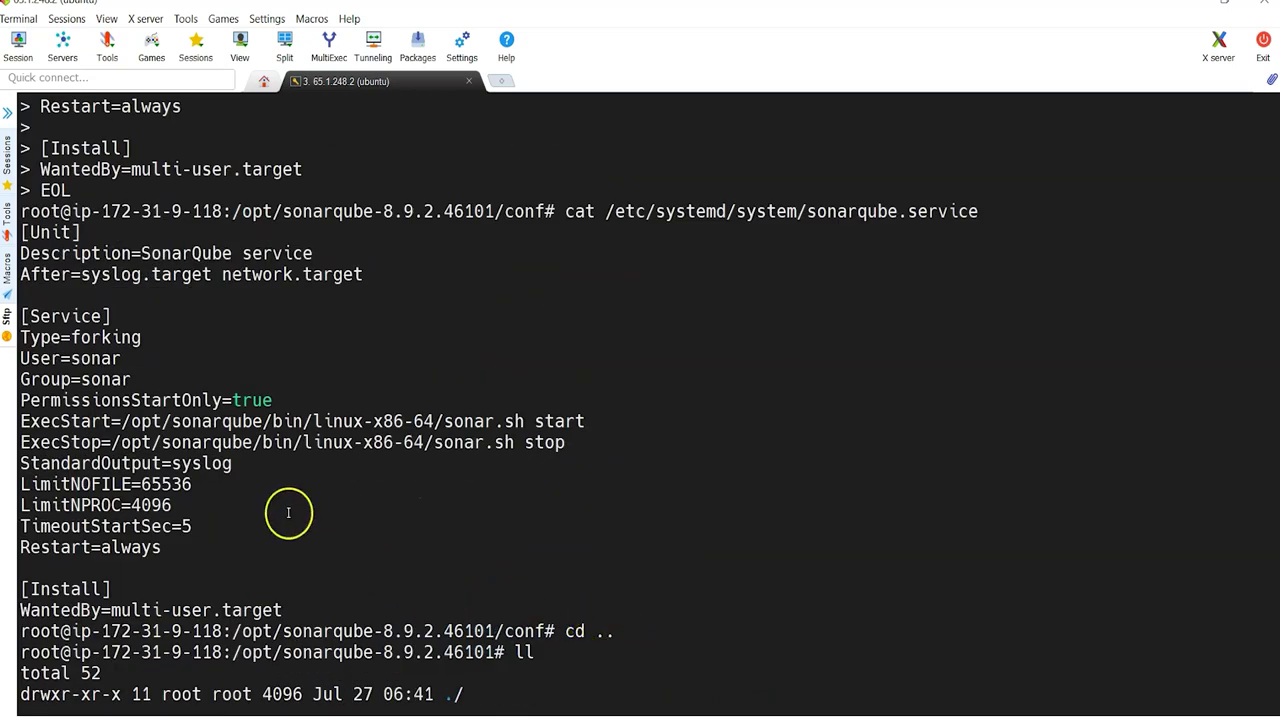
pyautogui.doubleClick(62, 424)
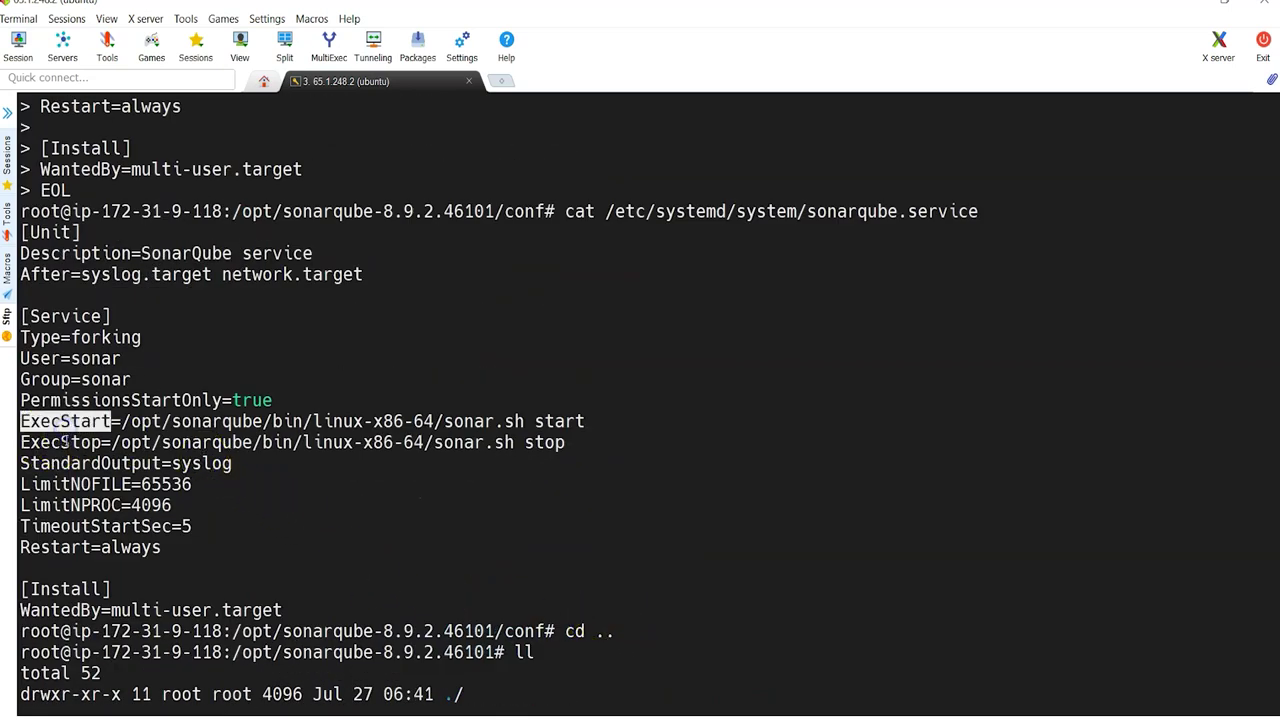
pyautogui.doubleClick(64, 442)
pyautogui.scroll(-6, 565, 457)
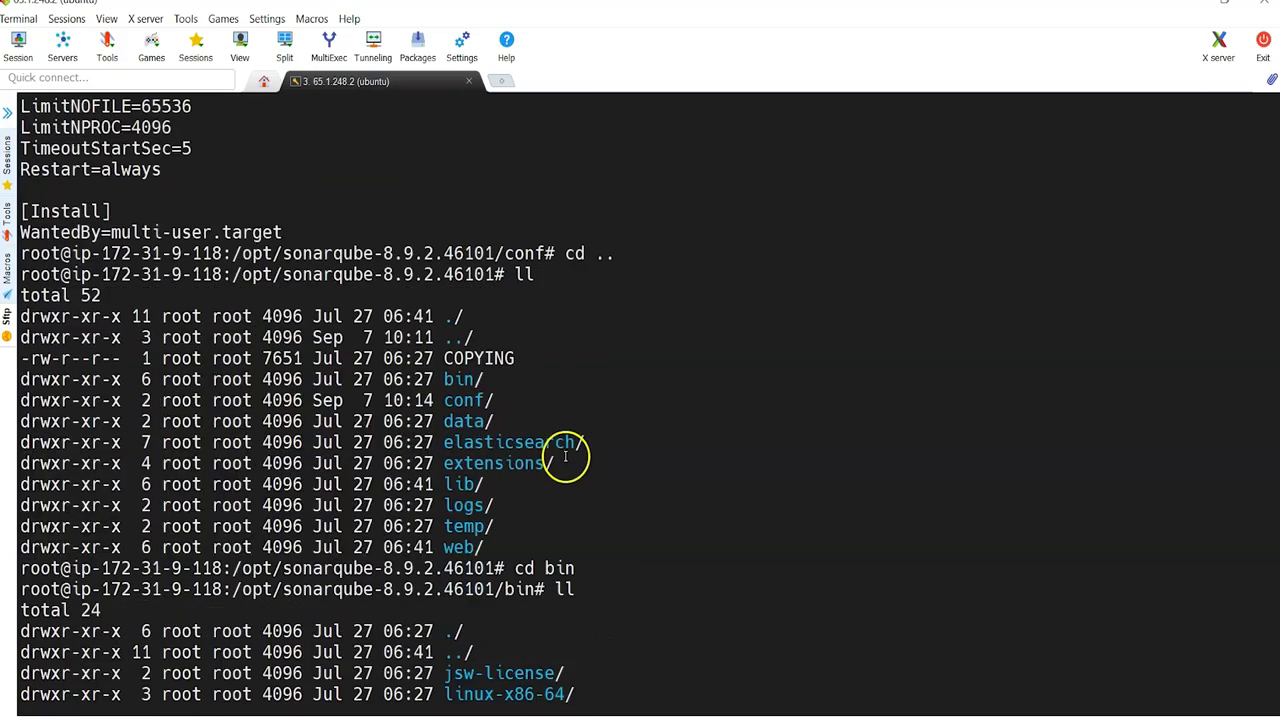
pyautogui.scroll(-8, 565, 457)
pyautogui.hotkey('alt', 'Tab')
pyautogui.scroll(-4, 448, 543)
# Step: Copy the 'useradd -d /opt/sonarqube sonar' line from the GitHub guide
pyautogui.click(181, 376)
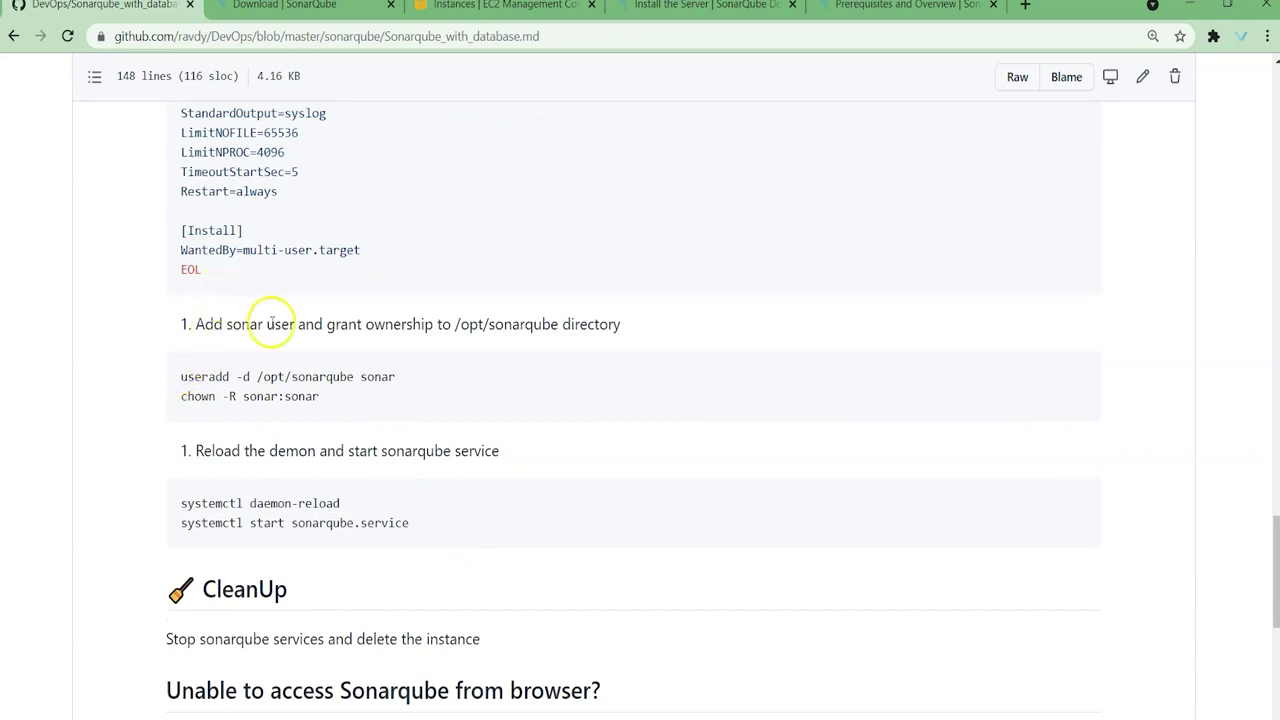
pyautogui.moveTo(257, 376); pyautogui.dragTo(357, 376)
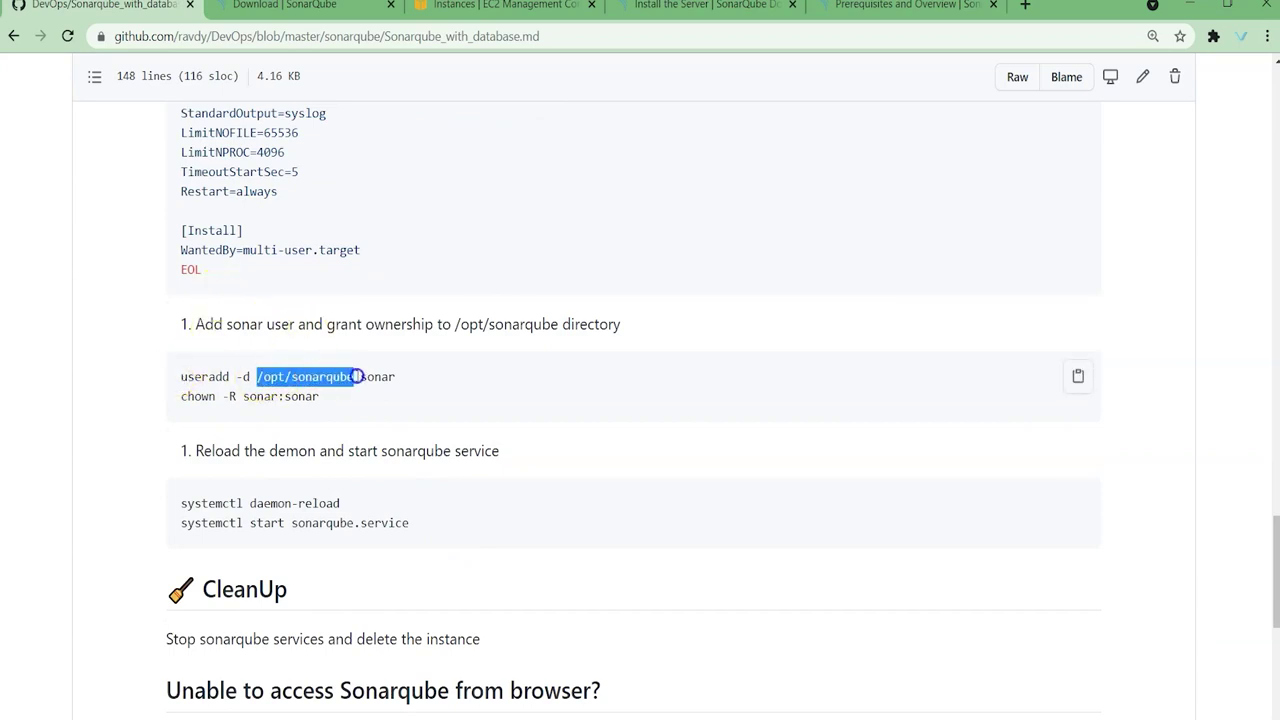
pyautogui.click(244, 388)
pyautogui.doubleClick(205, 377)
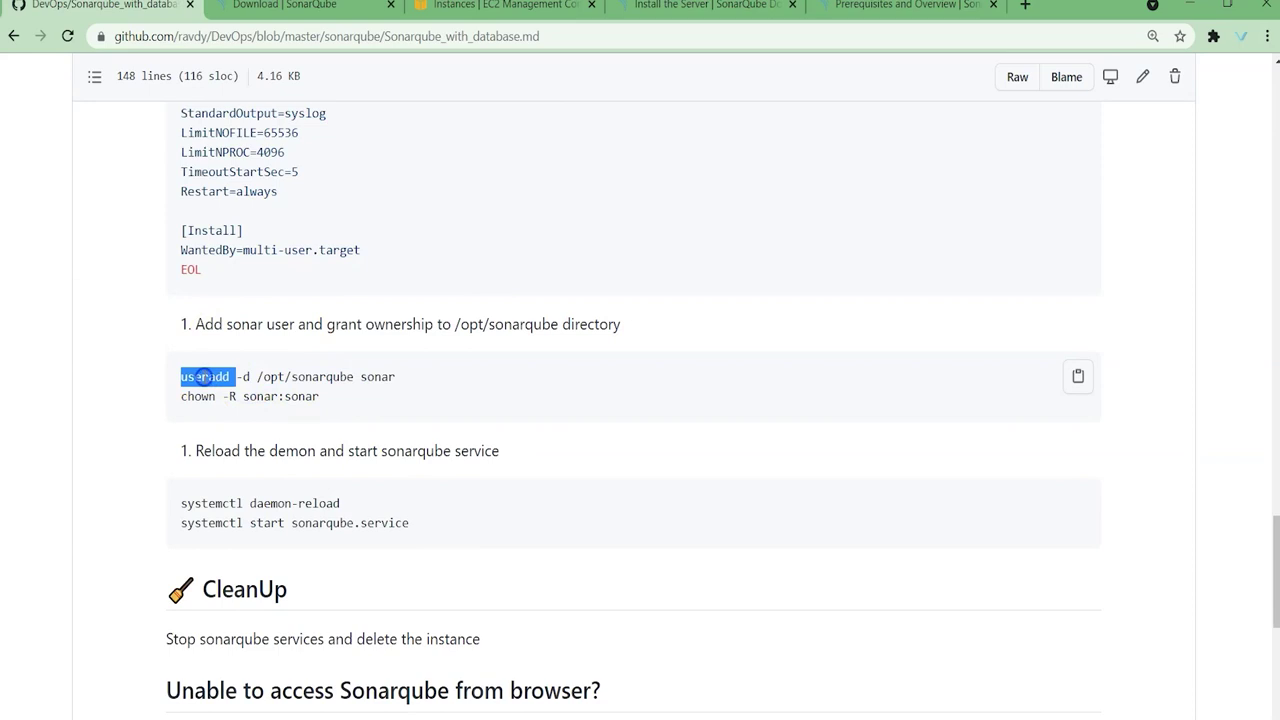
pyautogui.doubleClick(377, 377)
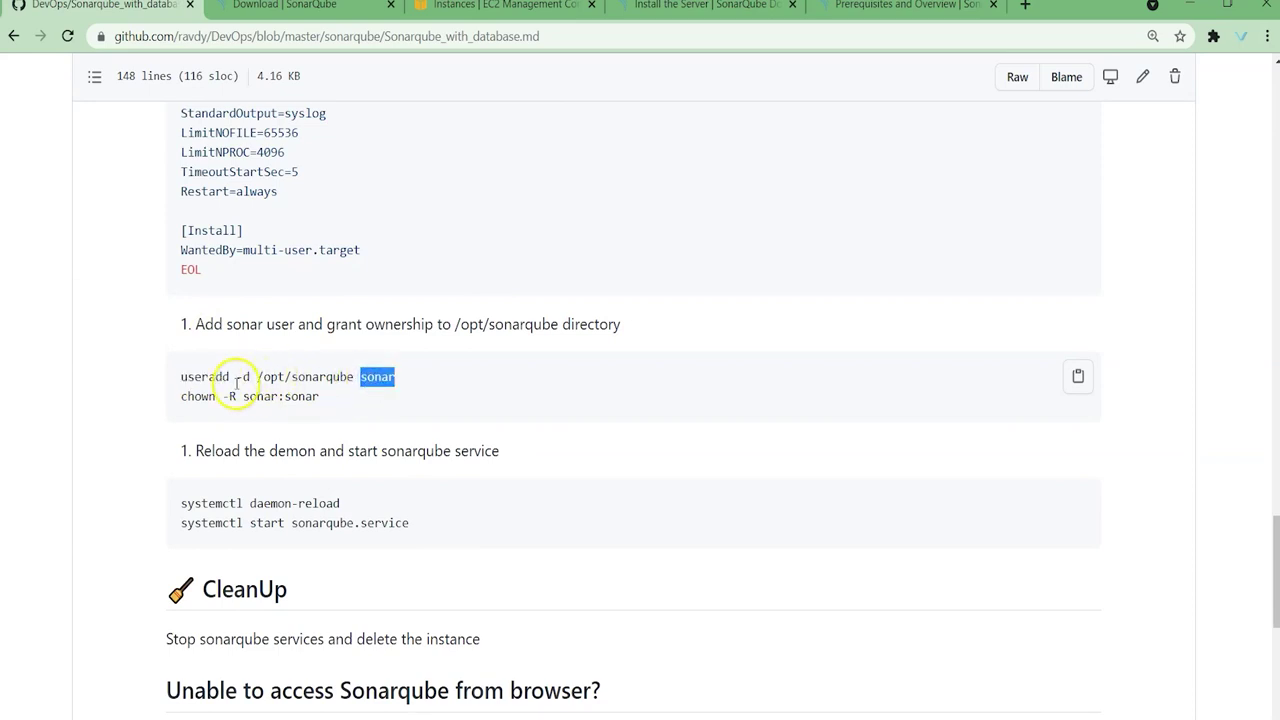
pyautogui.moveTo(256, 377); pyautogui.dragTo(353, 372)
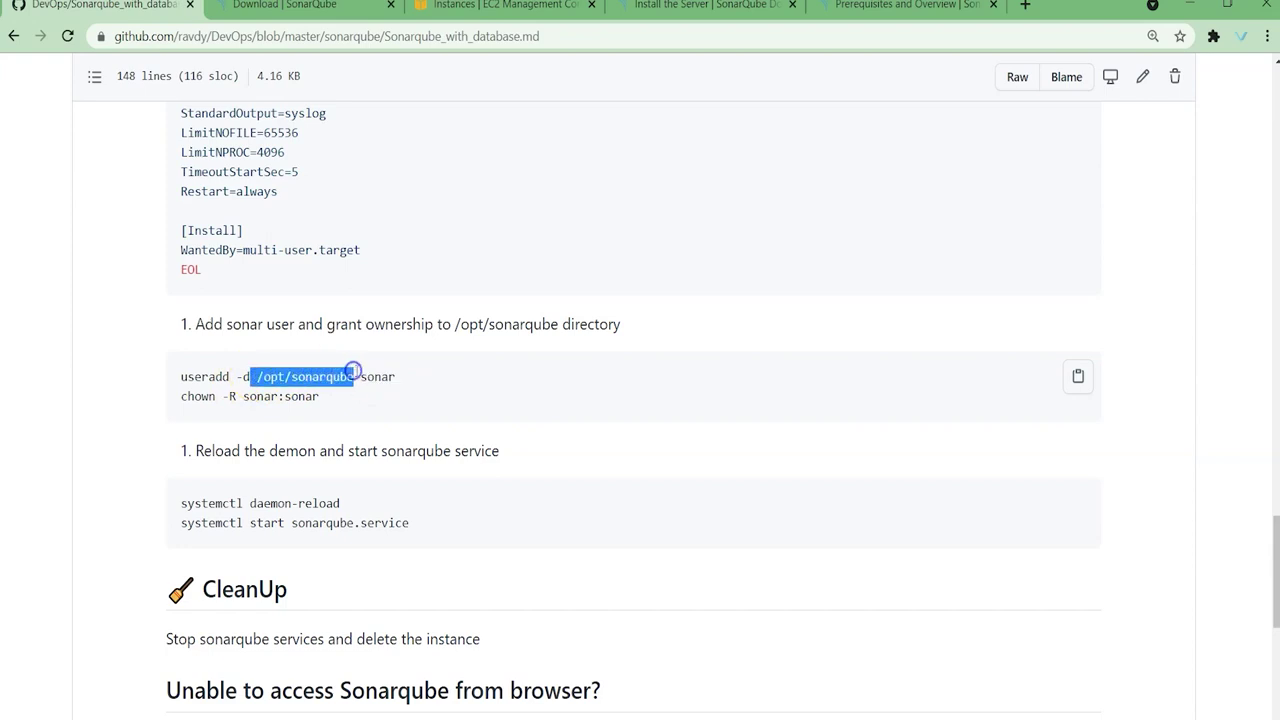
pyautogui.doubleClick(247, 376)
pyautogui.click(240, 377)
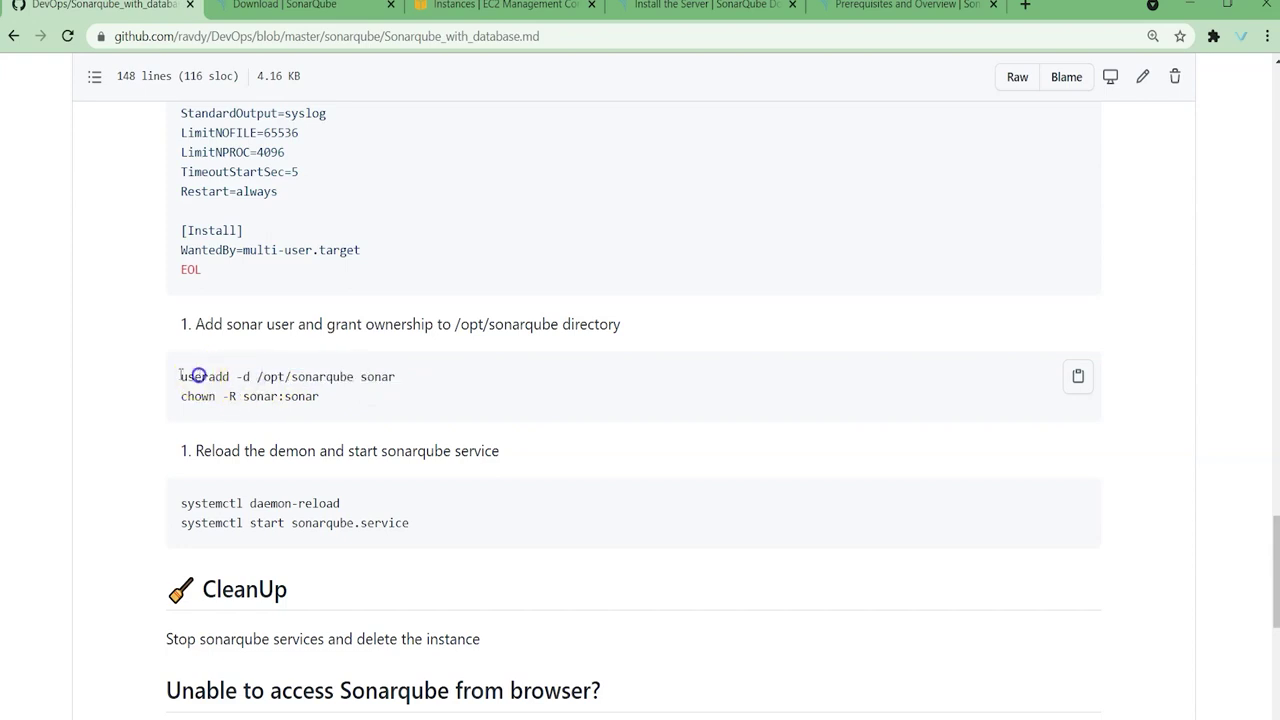
pyautogui.moveTo(181, 377); pyautogui.dragTo(405, 372)
pyautogui.hotkey('ctrl', 'c')
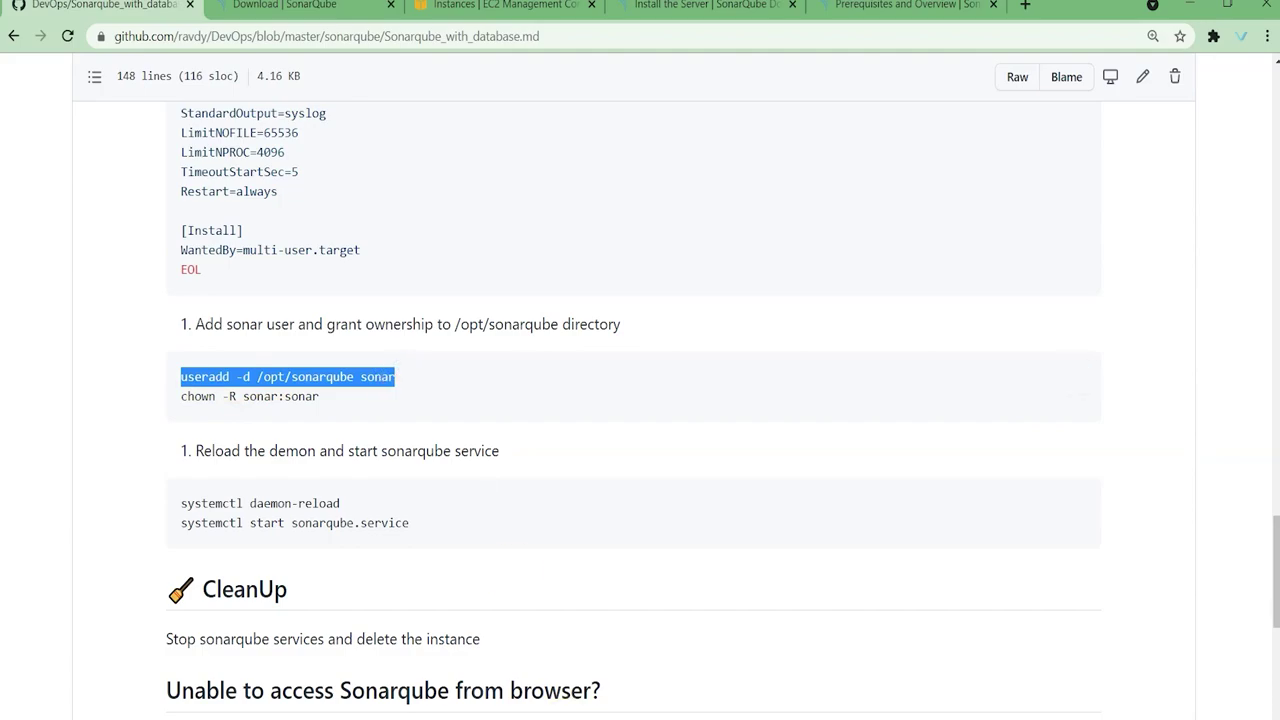
pyautogui.hotkey('alt', 'Tab')
# Step: Create the sonar user with useradd, then list the contents of /opt and /opt/sonarqube
pyautogui.rightClick(578, 397)
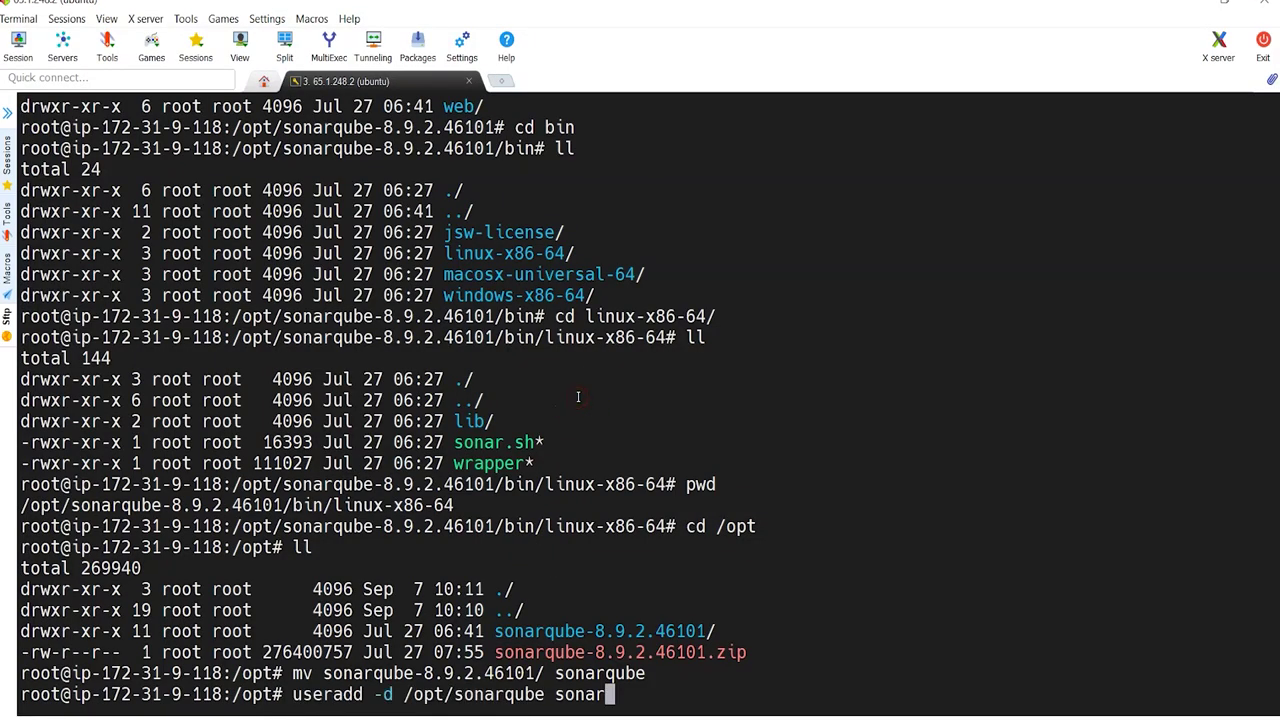
pyautogui.press('Return')
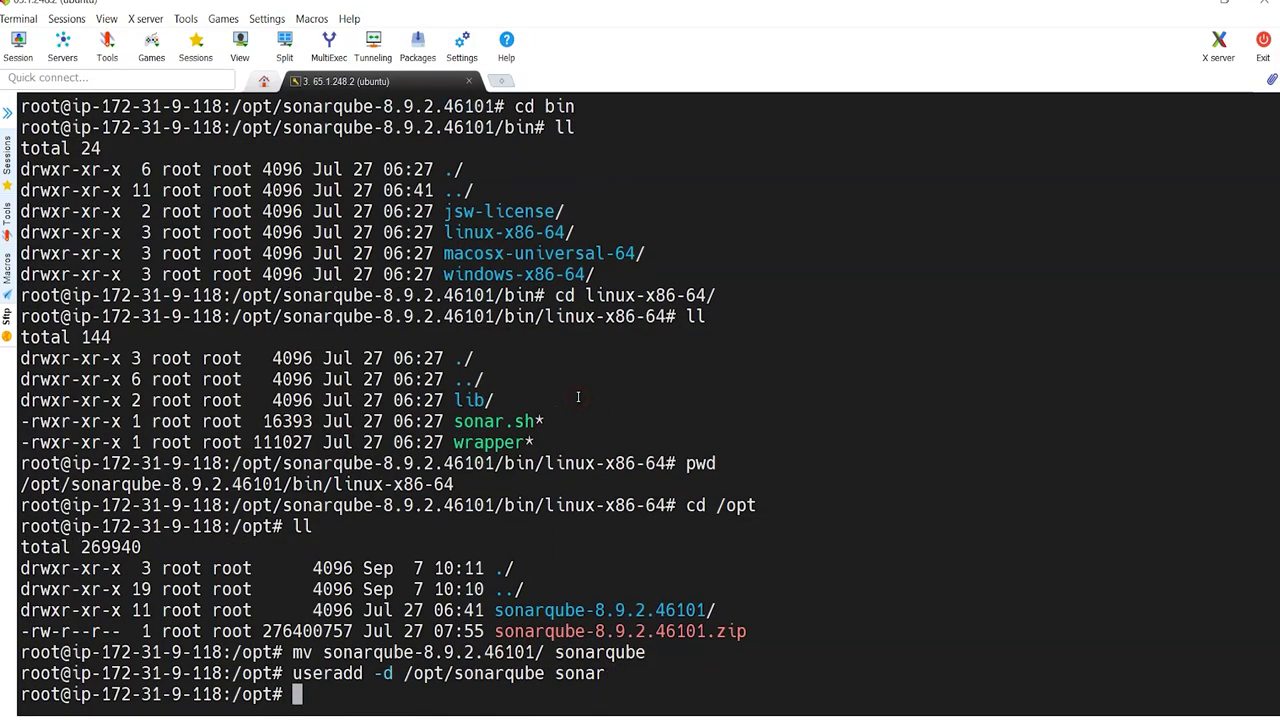
pyautogui.doubleClick(466, 673)
pyautogui.hotkey('ctrl', 'c')
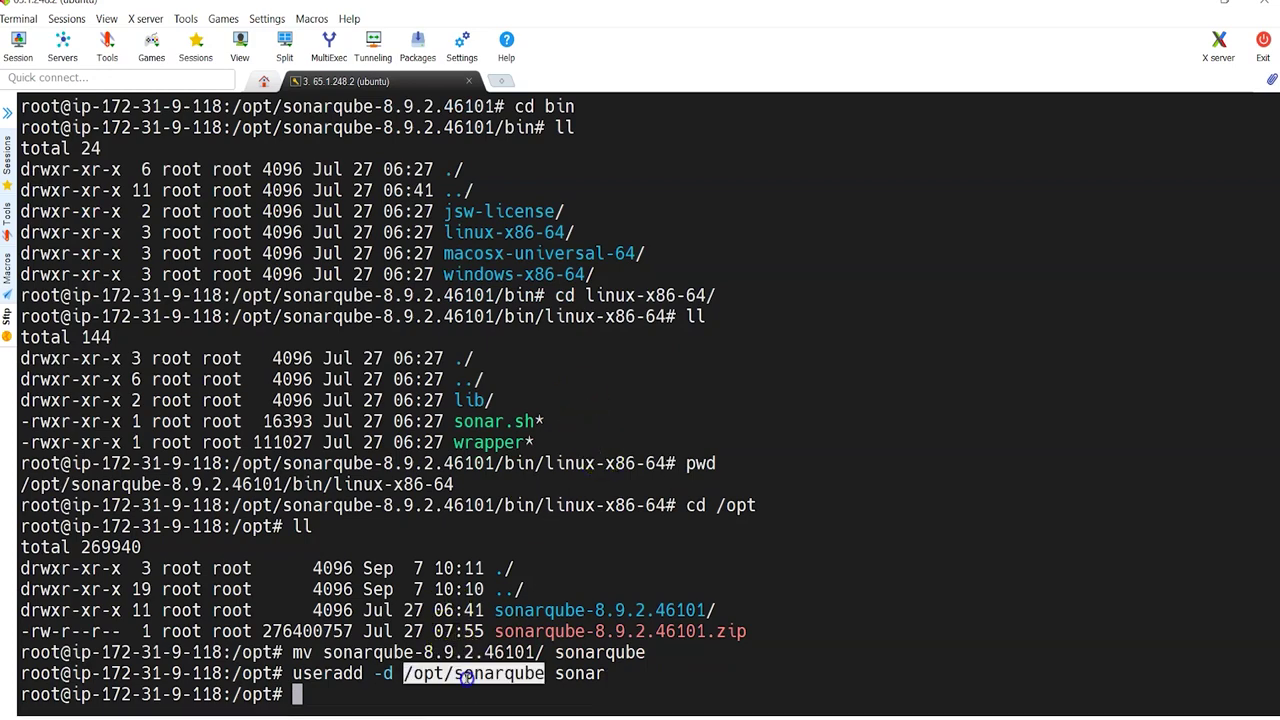
pyautogui.write('ls -l')
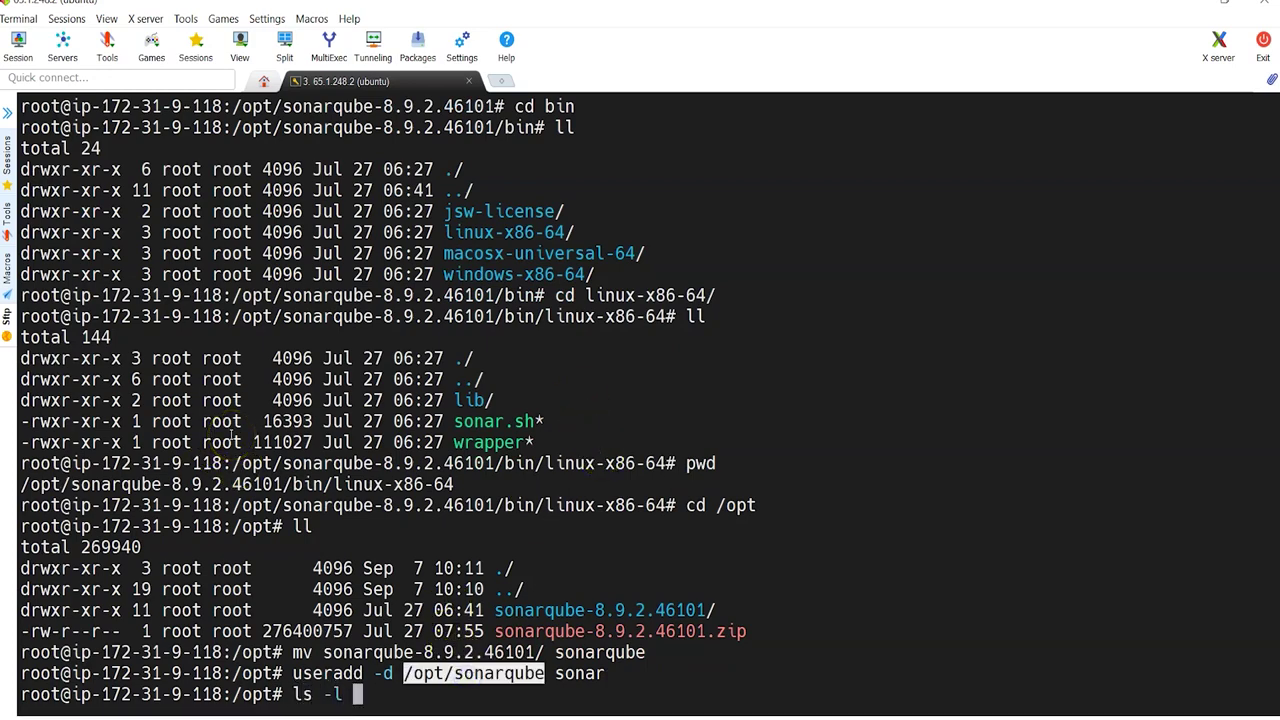
pyautogui.press('Return')
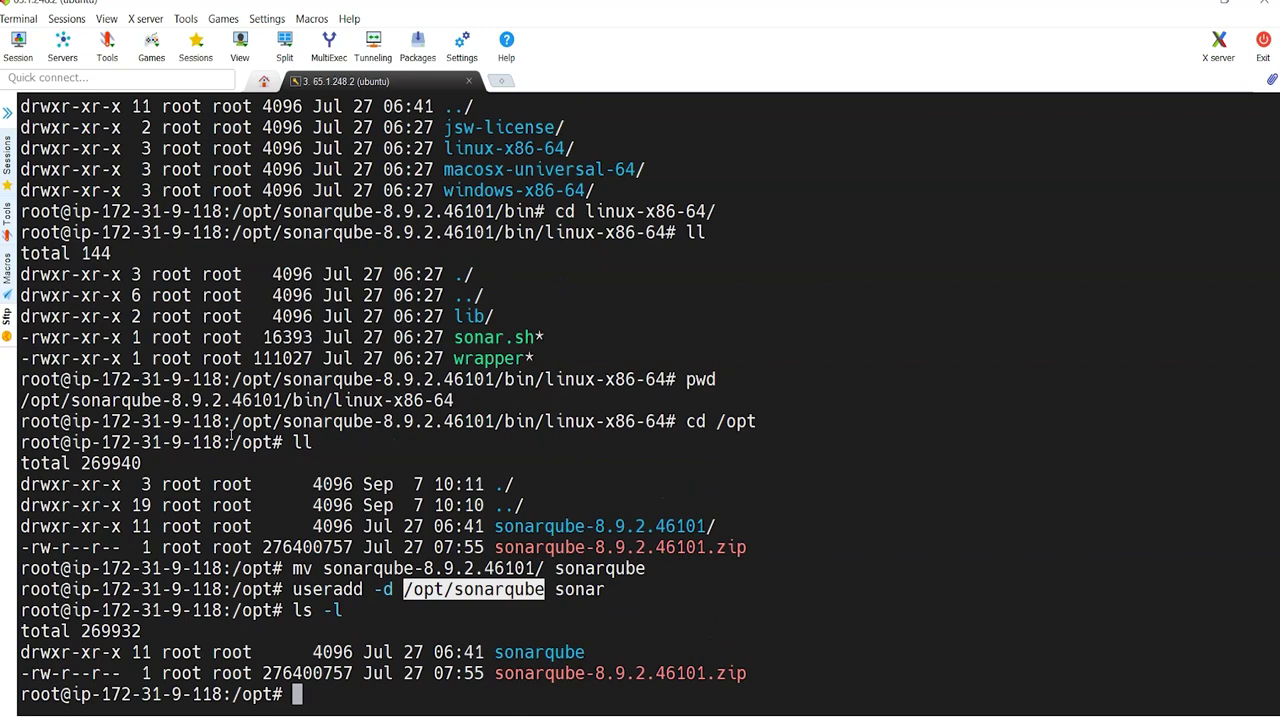
pyautogui.write('ls -l')
pyautogui.rightClick(229, 435)
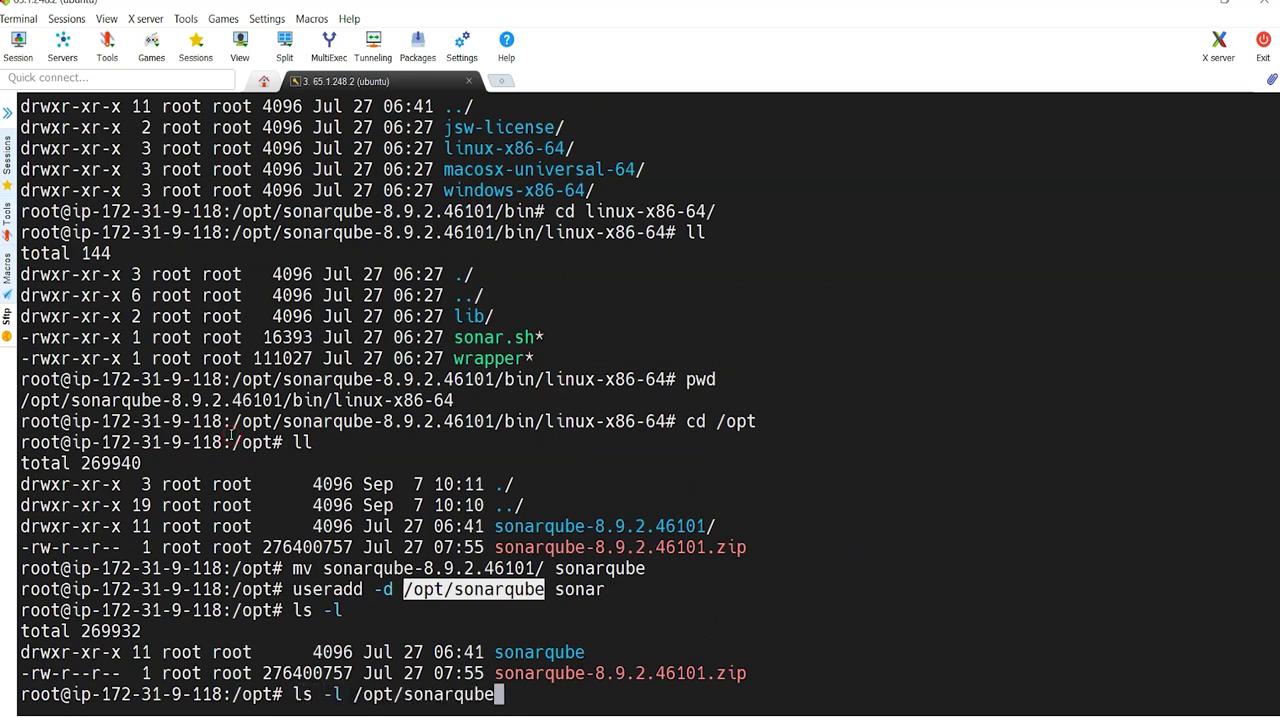
pyautogui.press('Return')
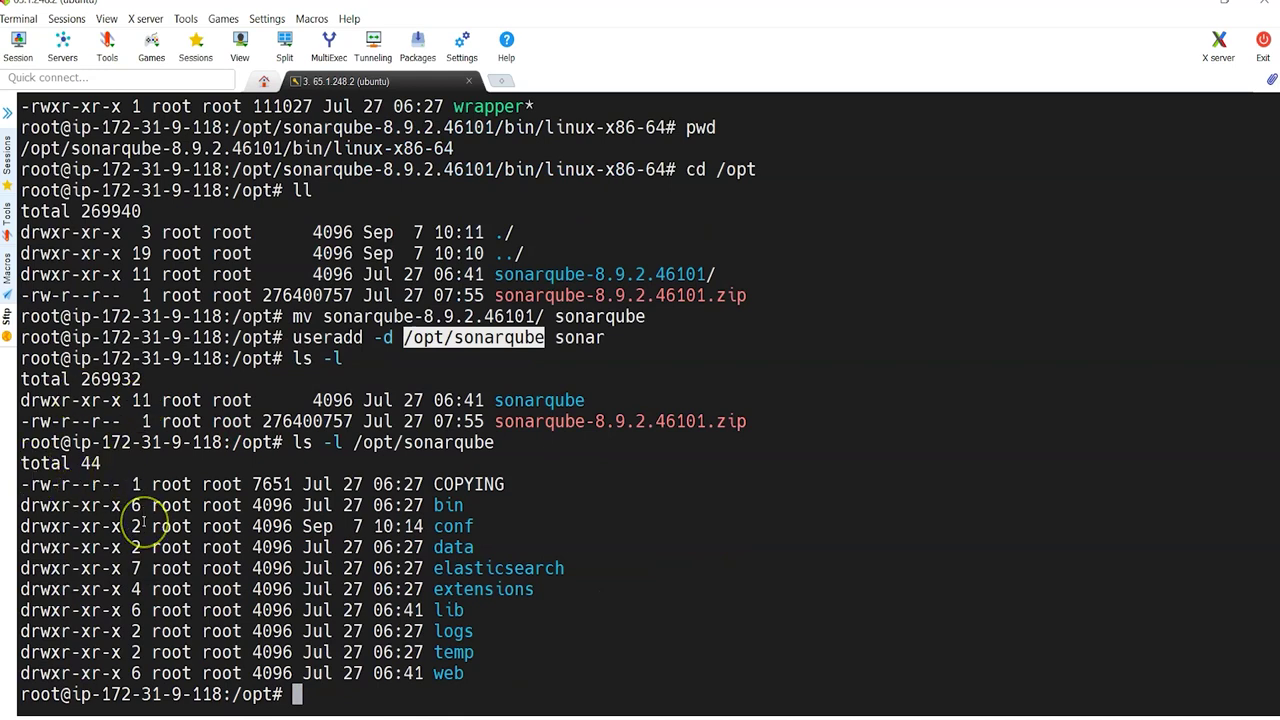
# Step: Give sonar:sonar ownership of /opt/sonarqube with chown -R and re-list to verify
pyautogui.write('chow')
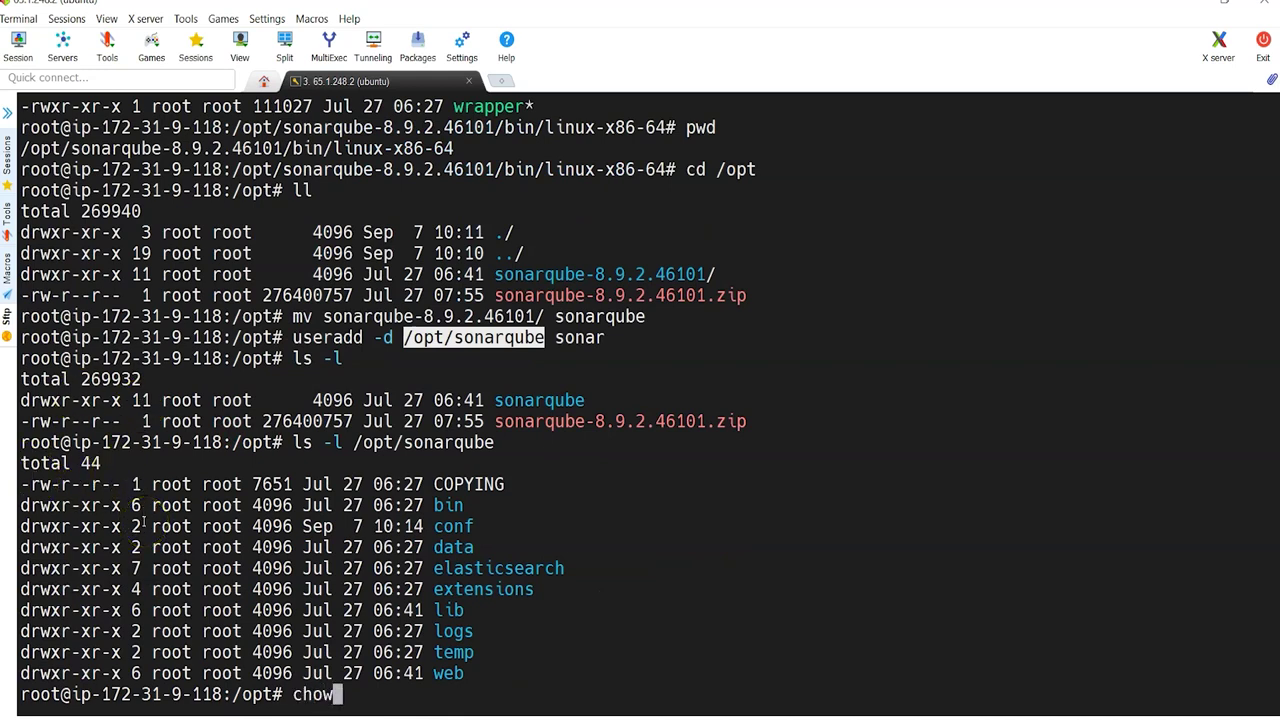
pyautogui.write('n -R sonar:sonar /opt/sonarqube')
pyautogui.press('Return')
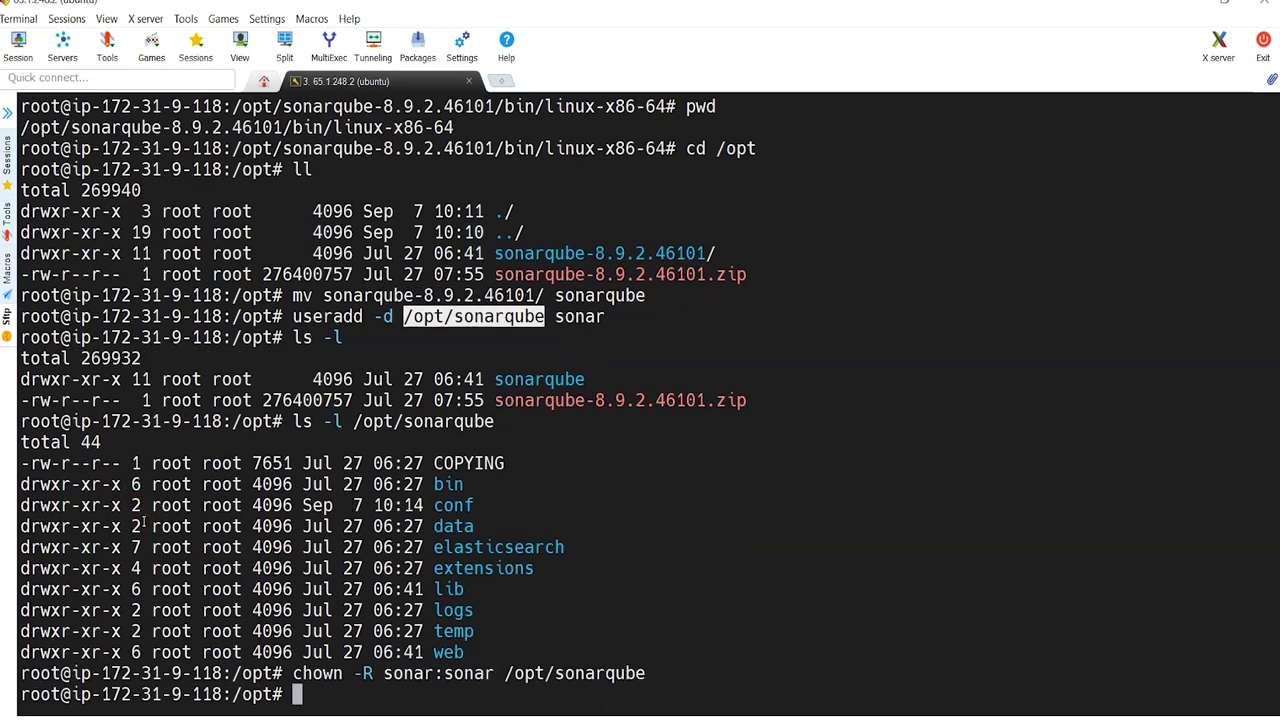
pyautogui.press('Up')
pyautogui.press('Up')
pyautogui.press('Return')
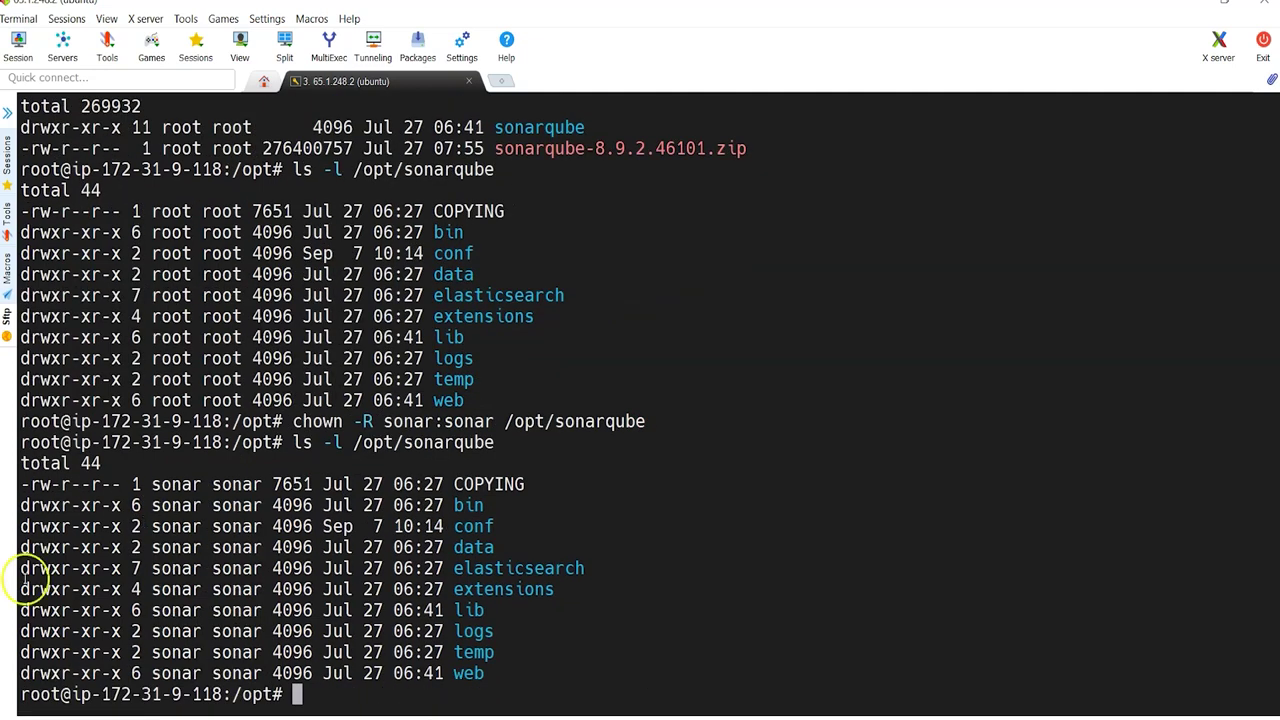
# Step: Select the systemctl daemon-reload command in the GitHub guide
pyautogui.click(632, 715)
pyautogui.scroll(-3, 500, 537)
pyautogui.moveTo(183, 228); pyautogui.dragTo(351, 229)
pyautogui.hotkey('ctrl', 'c')
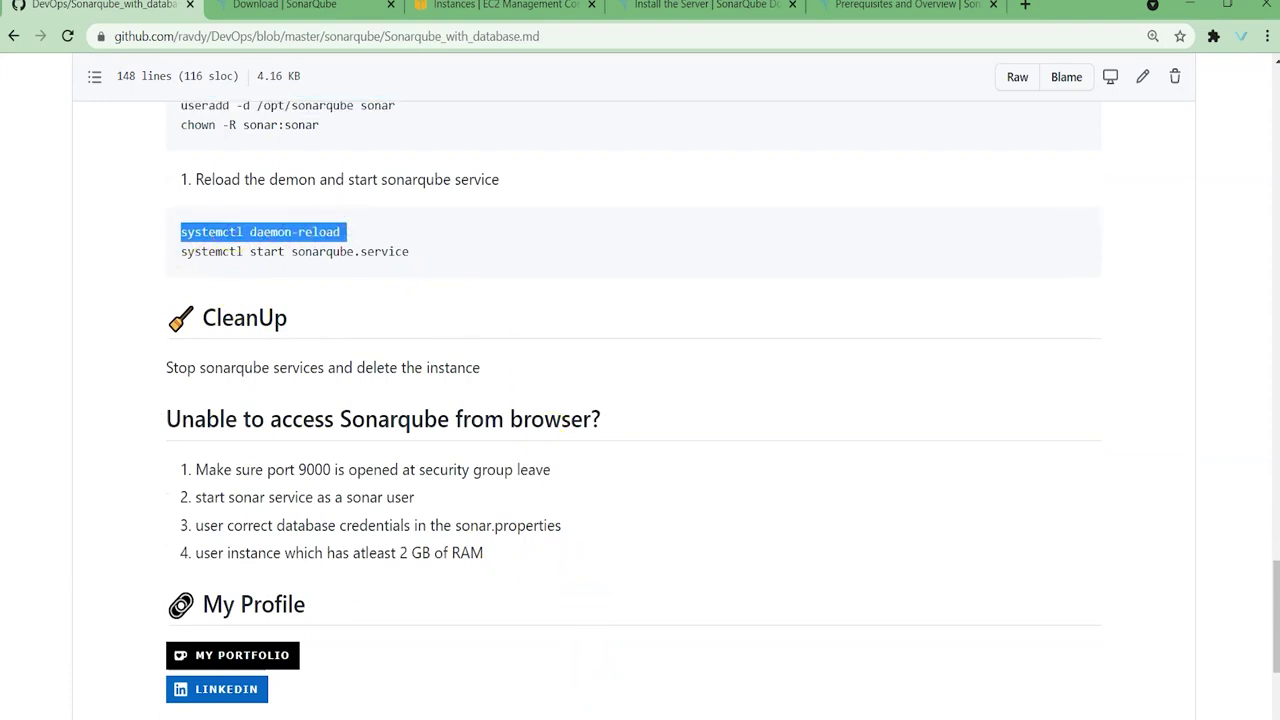
# Step: Run systemctl daemon-reload and try starting sonarqube.service, which fails on the mistyped 'systemclt'
pyautogui.hotkey('alt', 'Tab')
pyautogui.click(651, 463)
pyautogui.rightClick(523, 446)
pyautogui.press('Return')
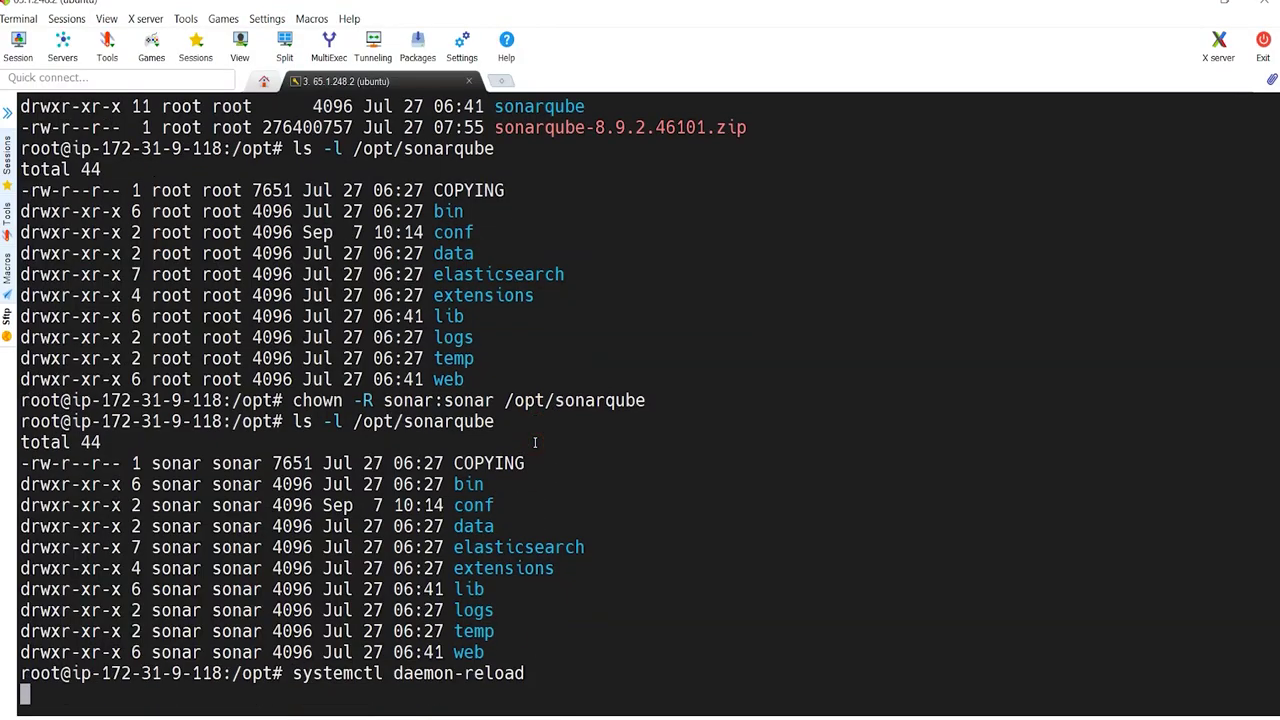
pyautogui.write('systemclt ')
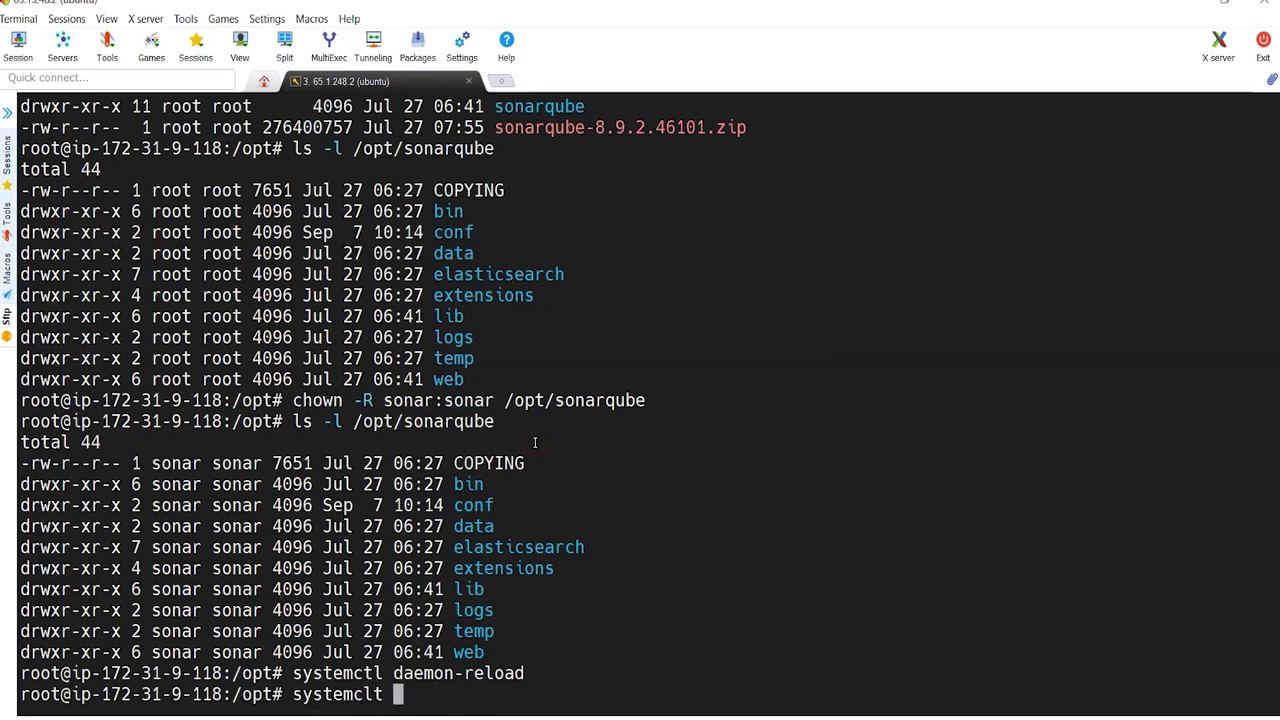
pyautogui.write('start sonarqube.')
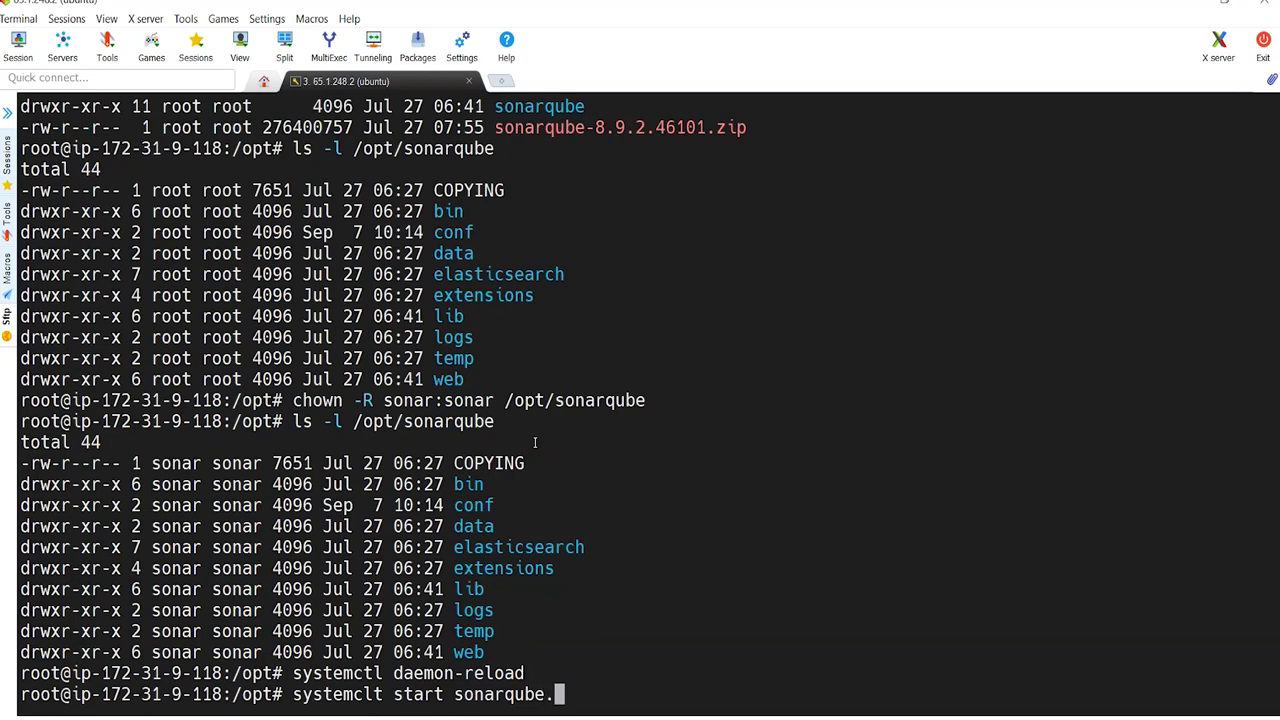
pyautogui.write('service')
pyautogui.press('Return')
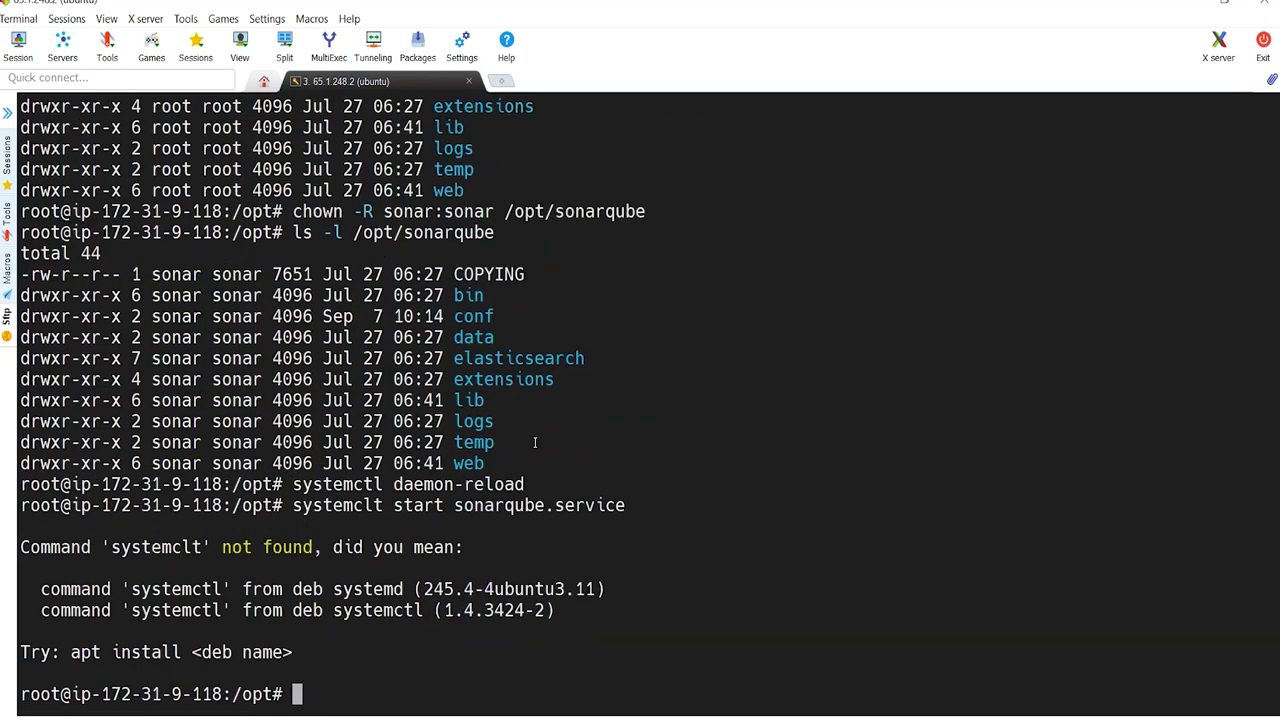
# Step: Start the service with 'systemctl start sonarqube.service'
pyautogui.hotkey('alt', 'Tab')
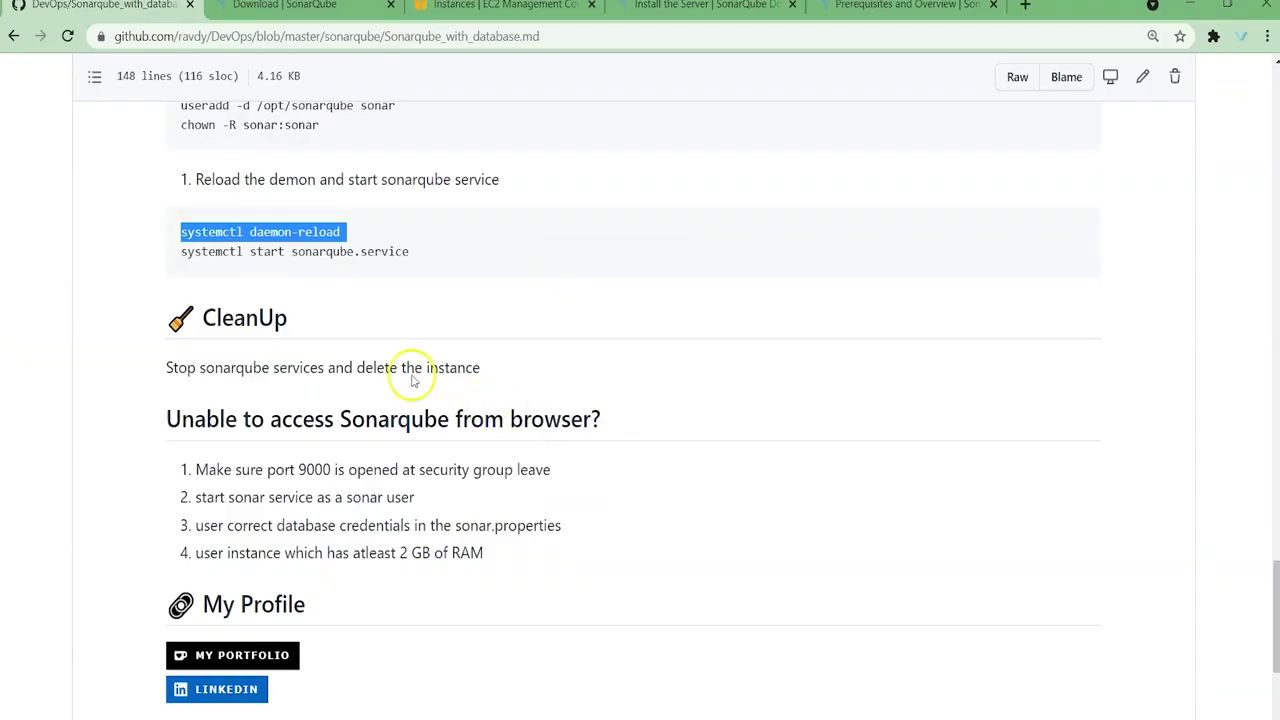
pyautogui.hotkey('alt', 'Tab')
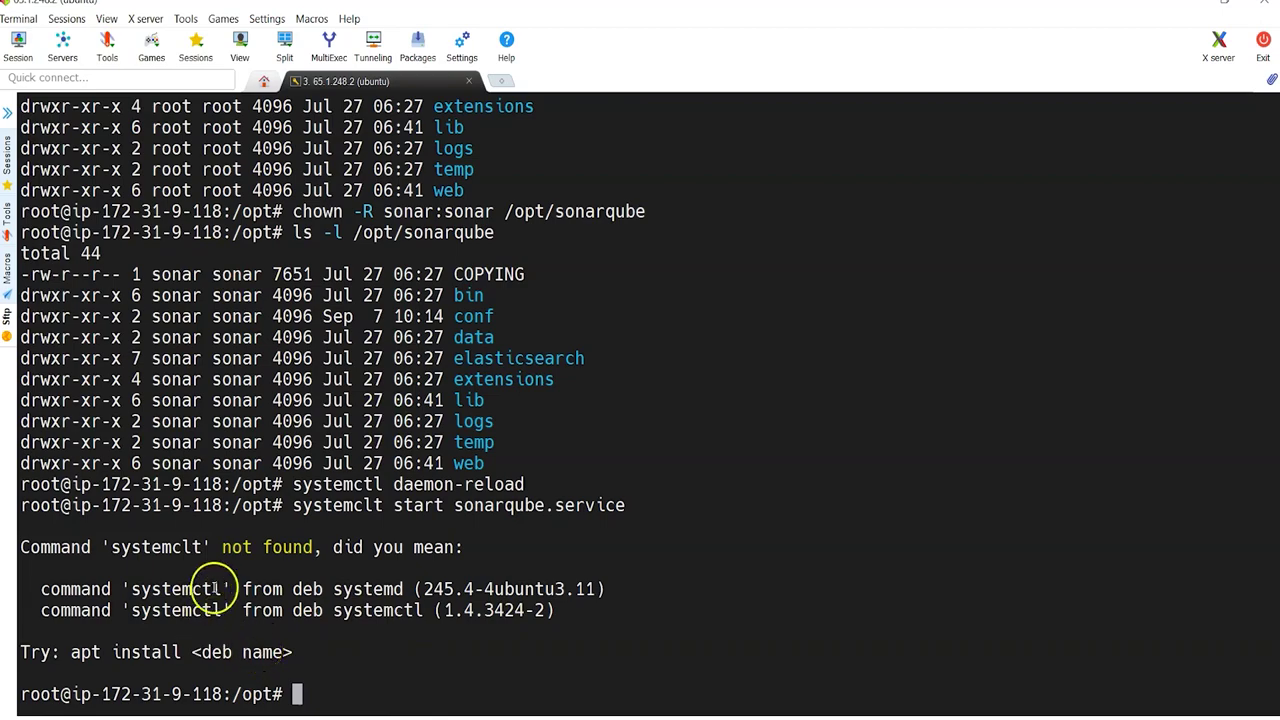
pyautogui.hotkey('alt', 'Tab')
pyautogui.moveTo(180, 251); pyautogui.dragTo(477, 249)
pyautogui.hotkey('alt', 'Tab')
pyautogui.write('systemctl ')
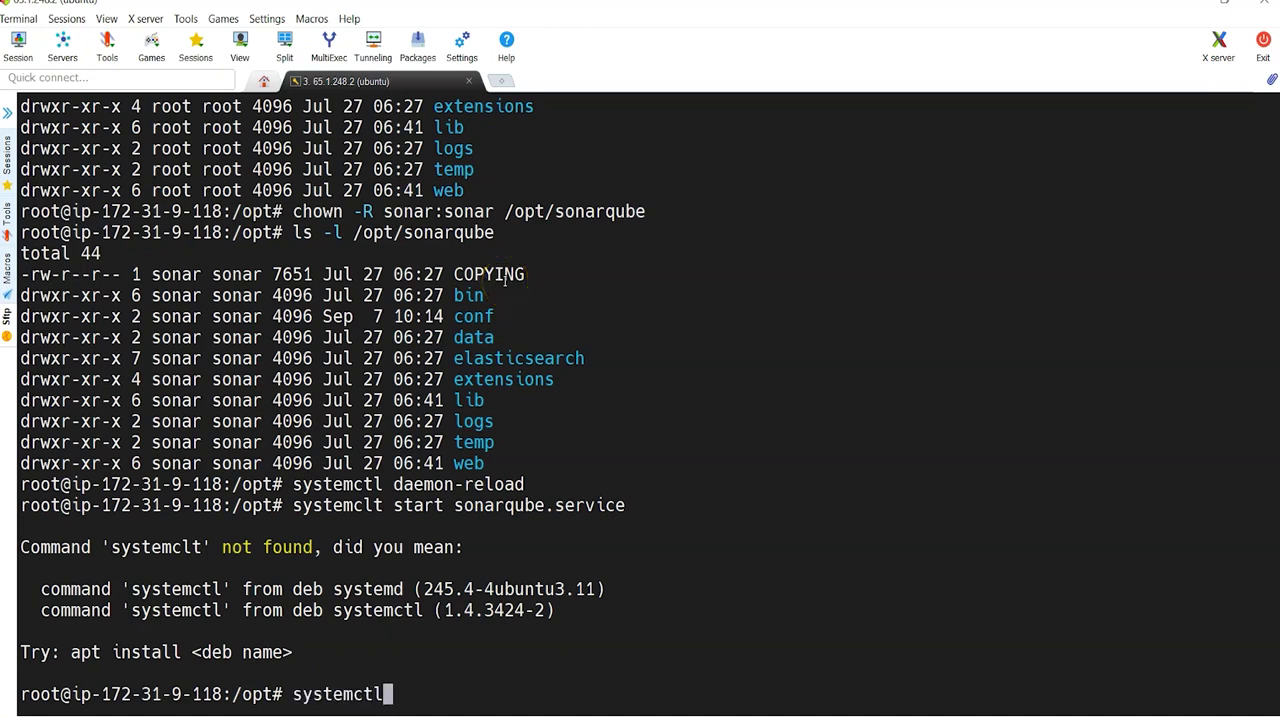
pyautogui.write('start son')
pyautogui.press('Tab')
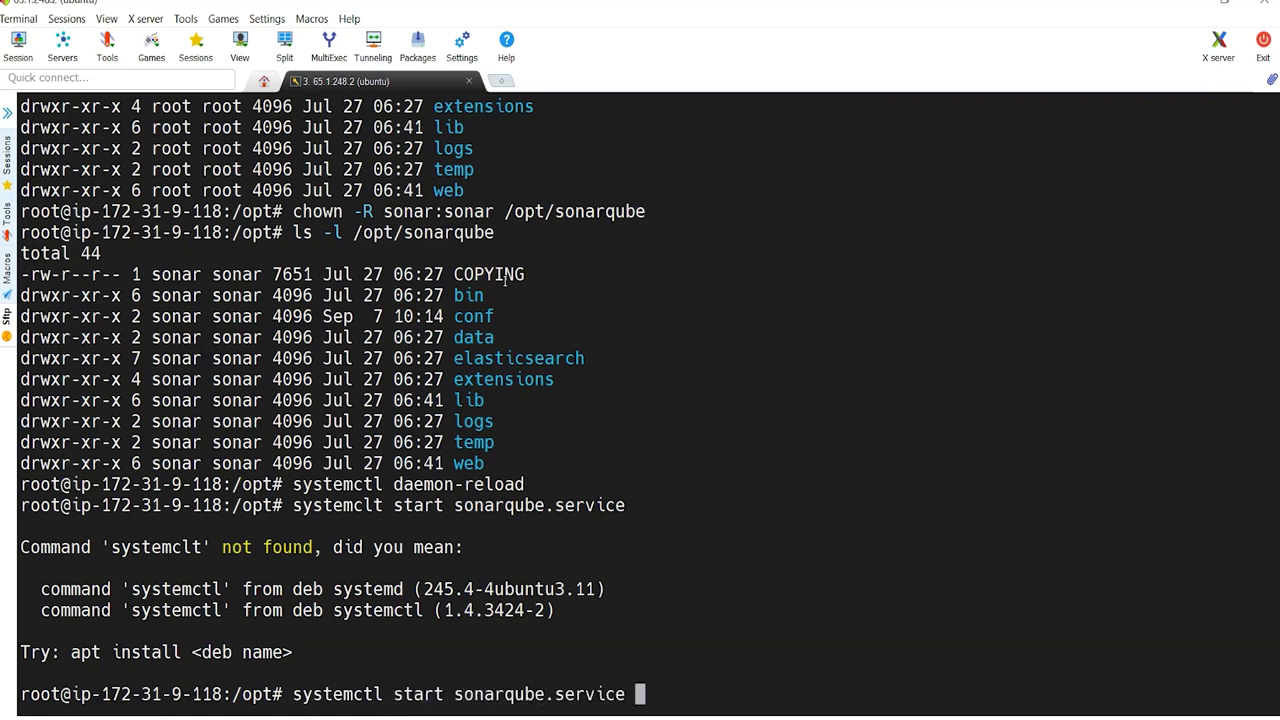
pyautogui.press('Return')
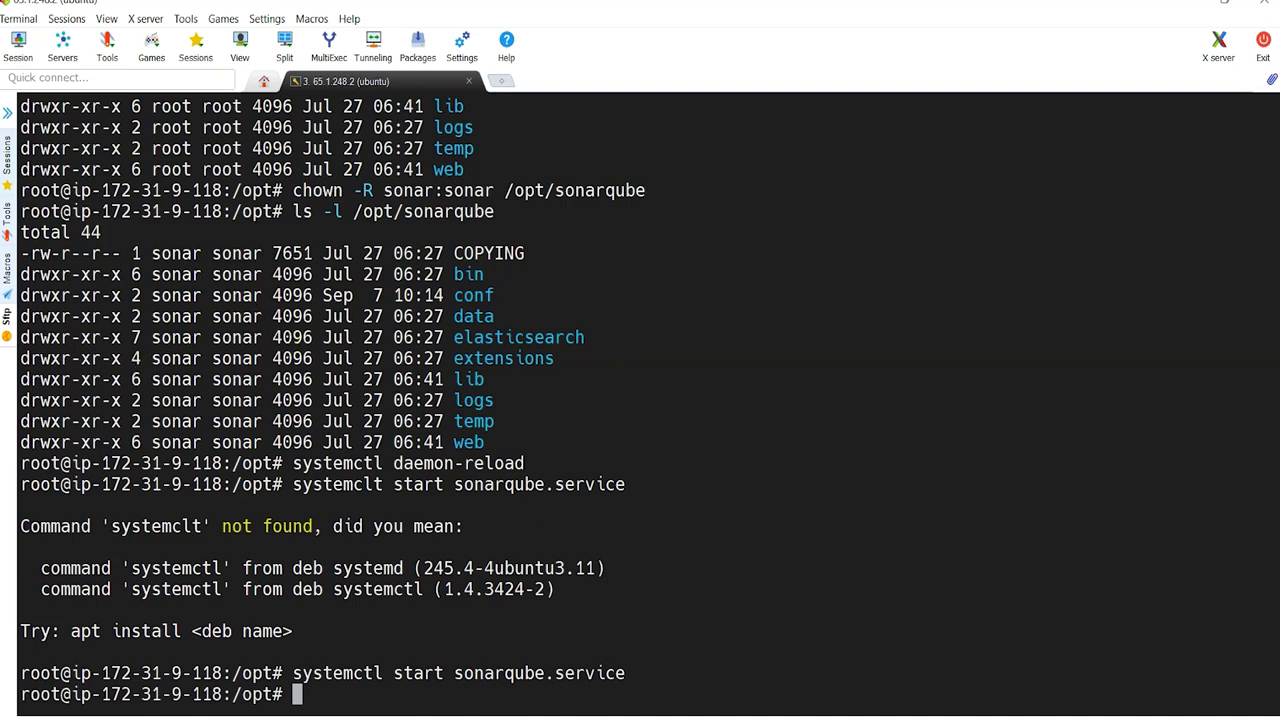
# Step: Confirm the sonar processes are running under the sonar user with 'ps -ef | grep sonar'
pyautogui.doubleClick(36, 671)
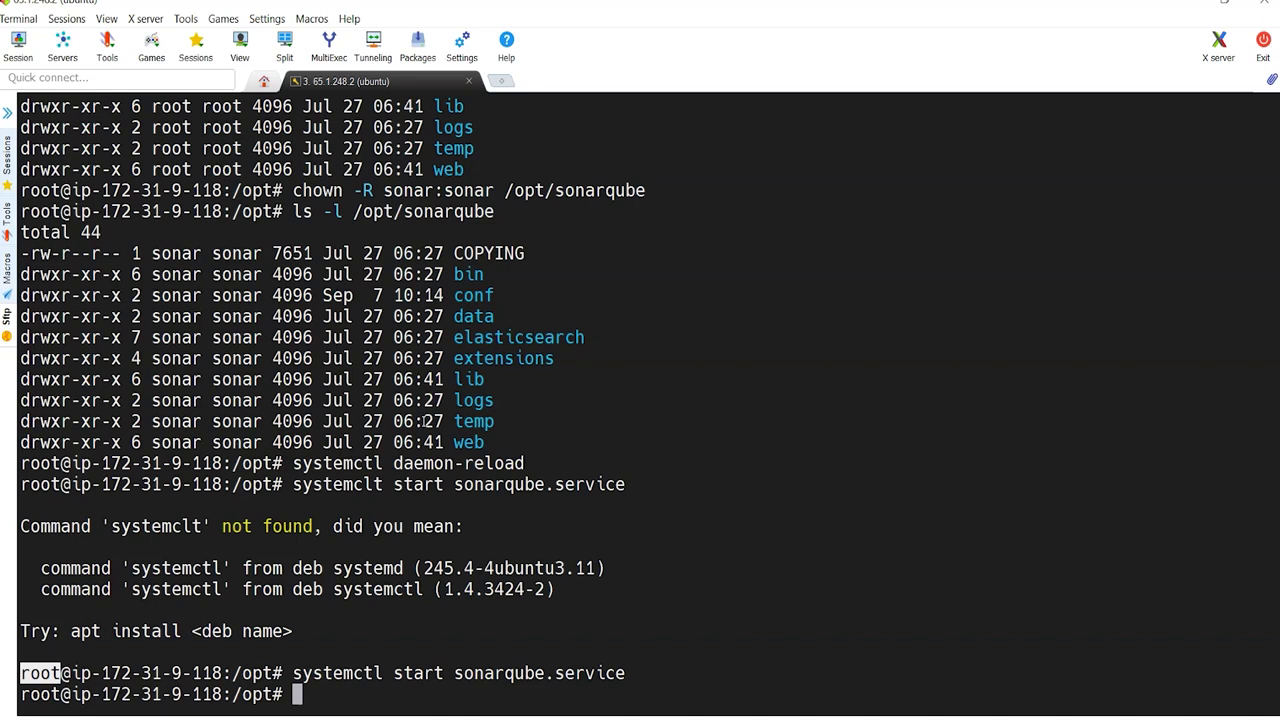
pyautogui.write('ps -ef  |grep sonar')
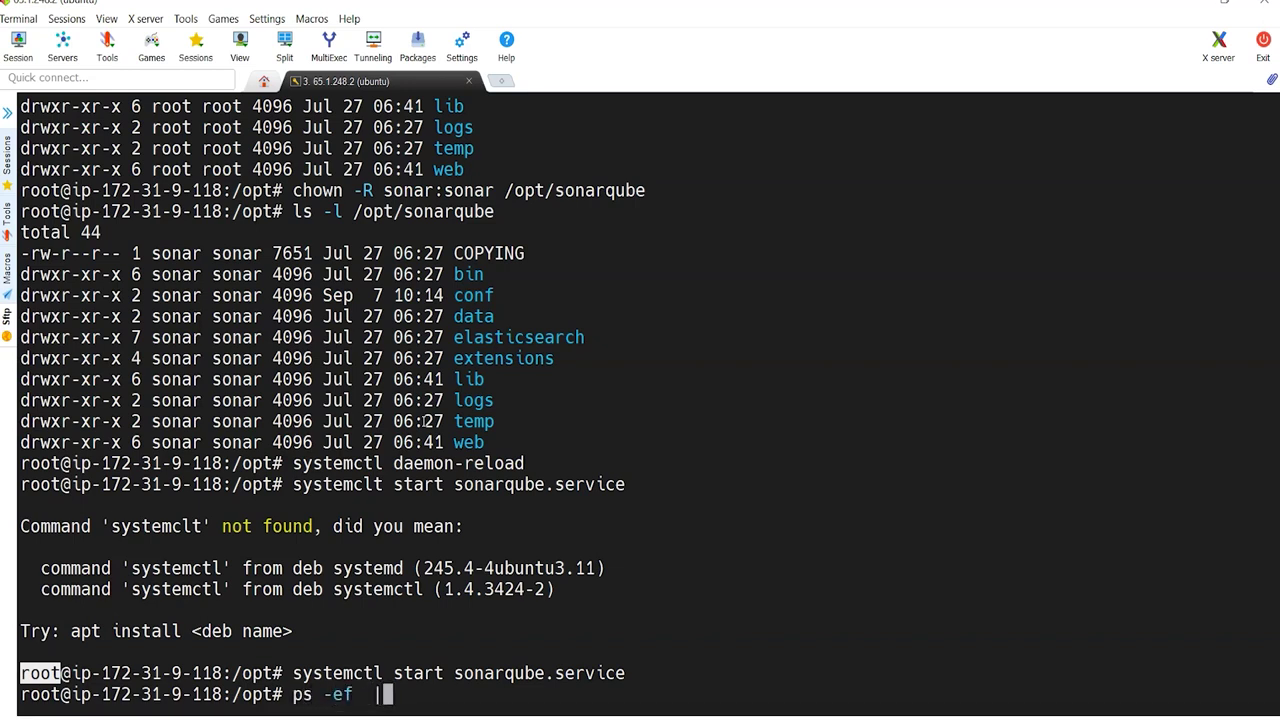
pyautogui.press('Return')
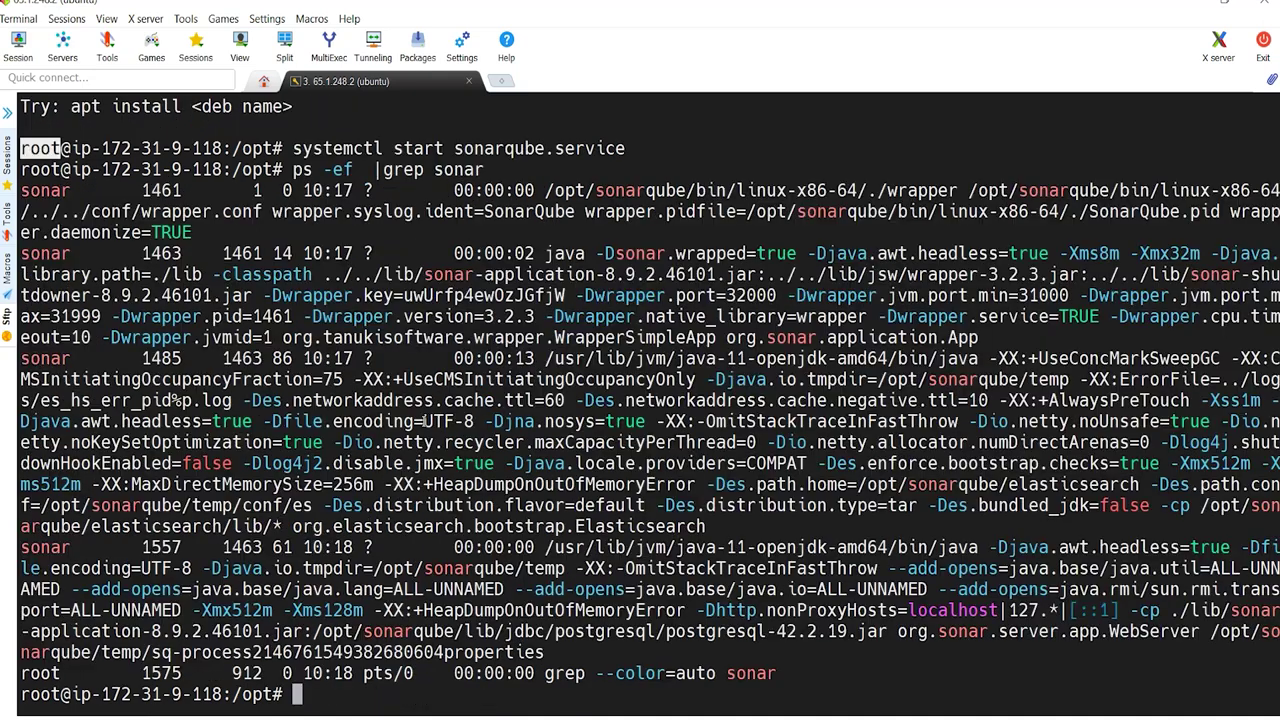
pyautogui.doubleClick(48, 254)
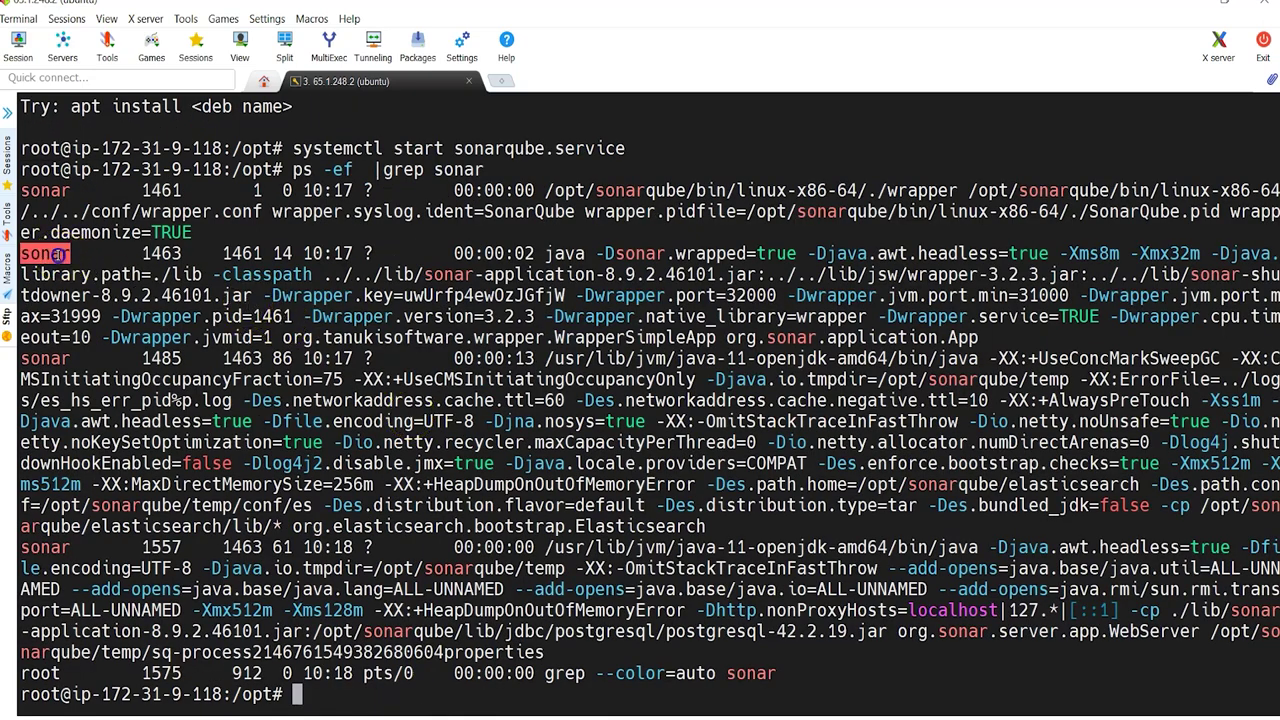
pyautogui.doubleClick(45, 190)
# Step: Verify with netstat -tulpn that java is listening on port 9000
pyautogui.write('netstat -tulpn')
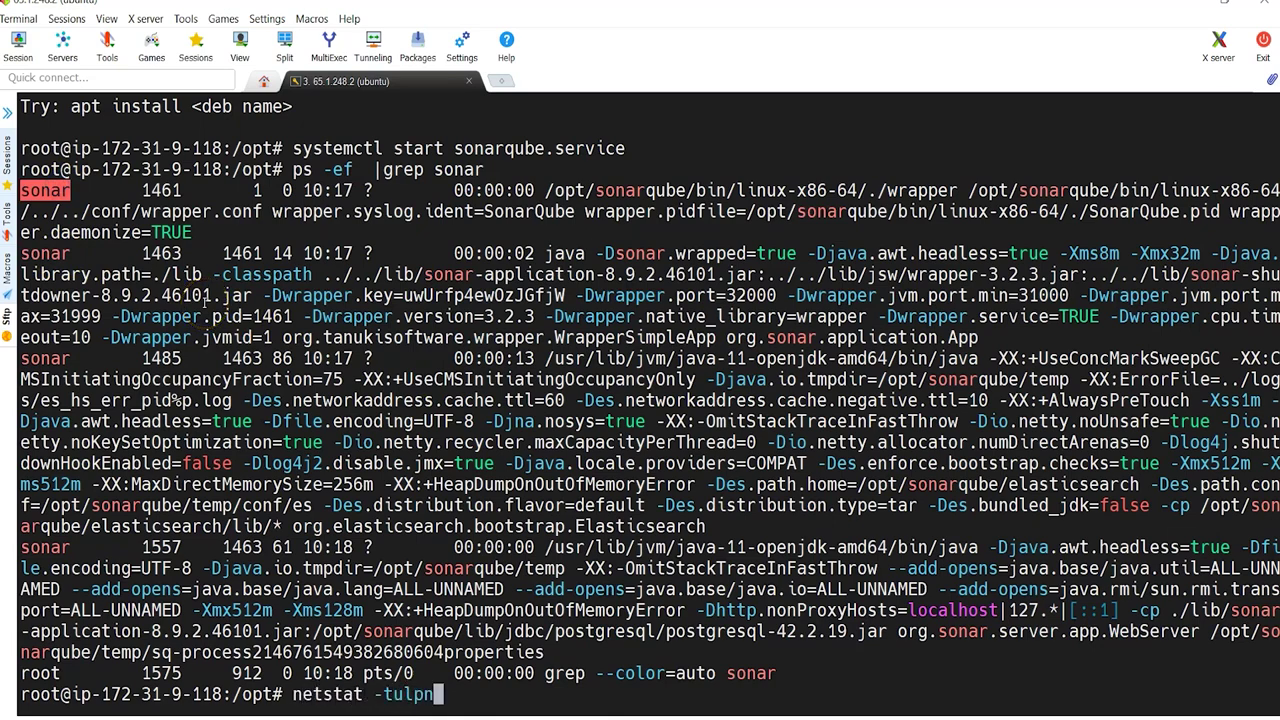
pyautogui.press('Return')
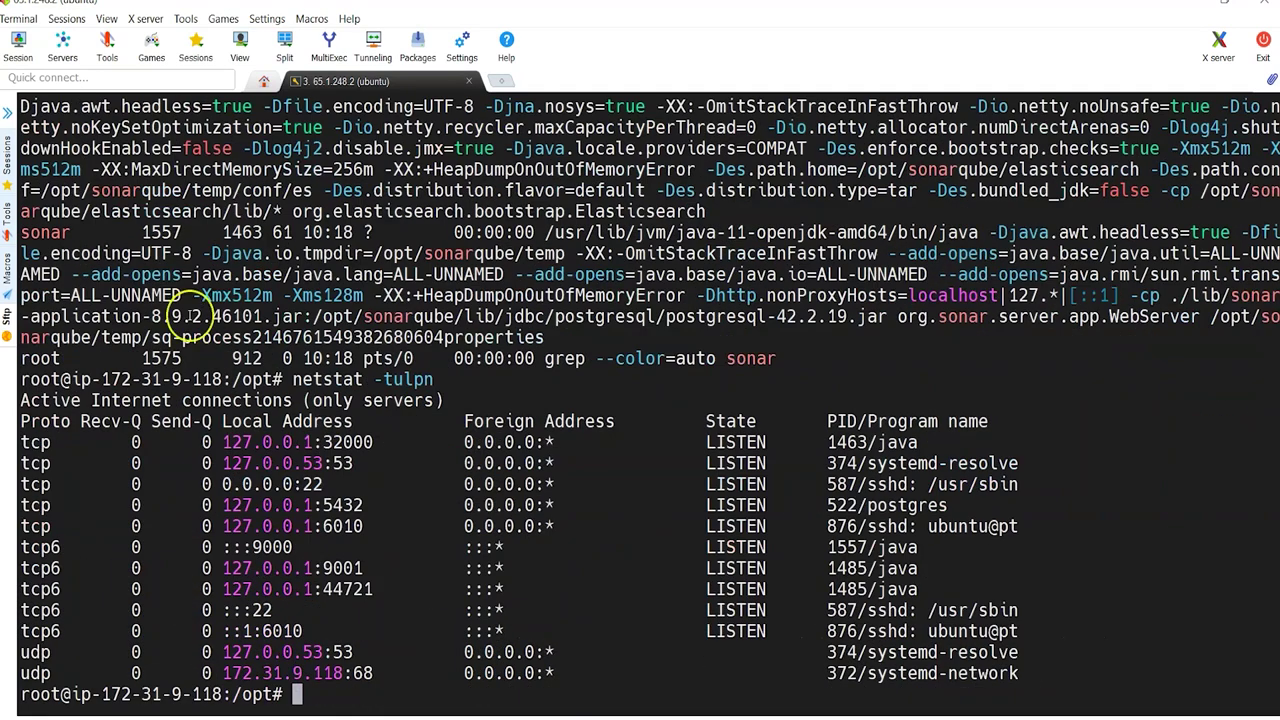
pyautogui.doubleClick(283, 547)
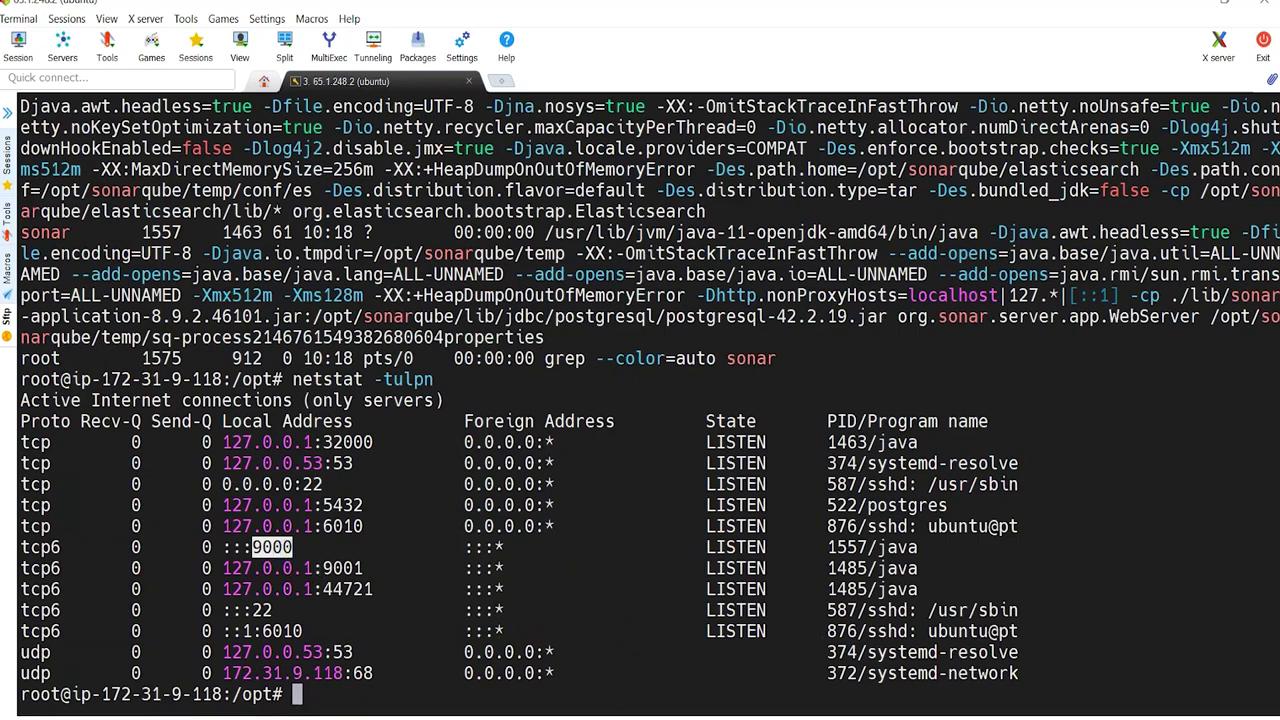
pyautogui.hotkey('alt', 'Tab')
# Step: Load SonarQube at 65.1.248.2:9000 using the instance's copied public IPv4 address
pyautogui.scroll(1, 323, 253)
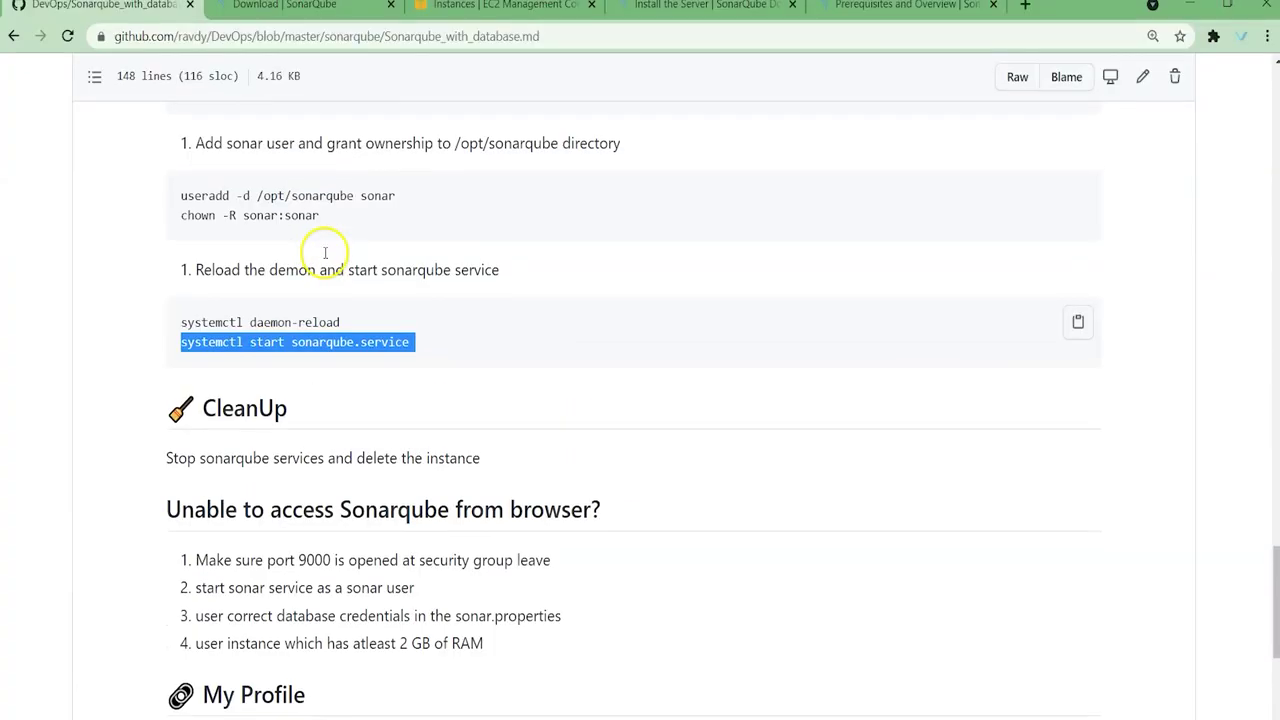
pyautogui.scroll(2, 323, 251)
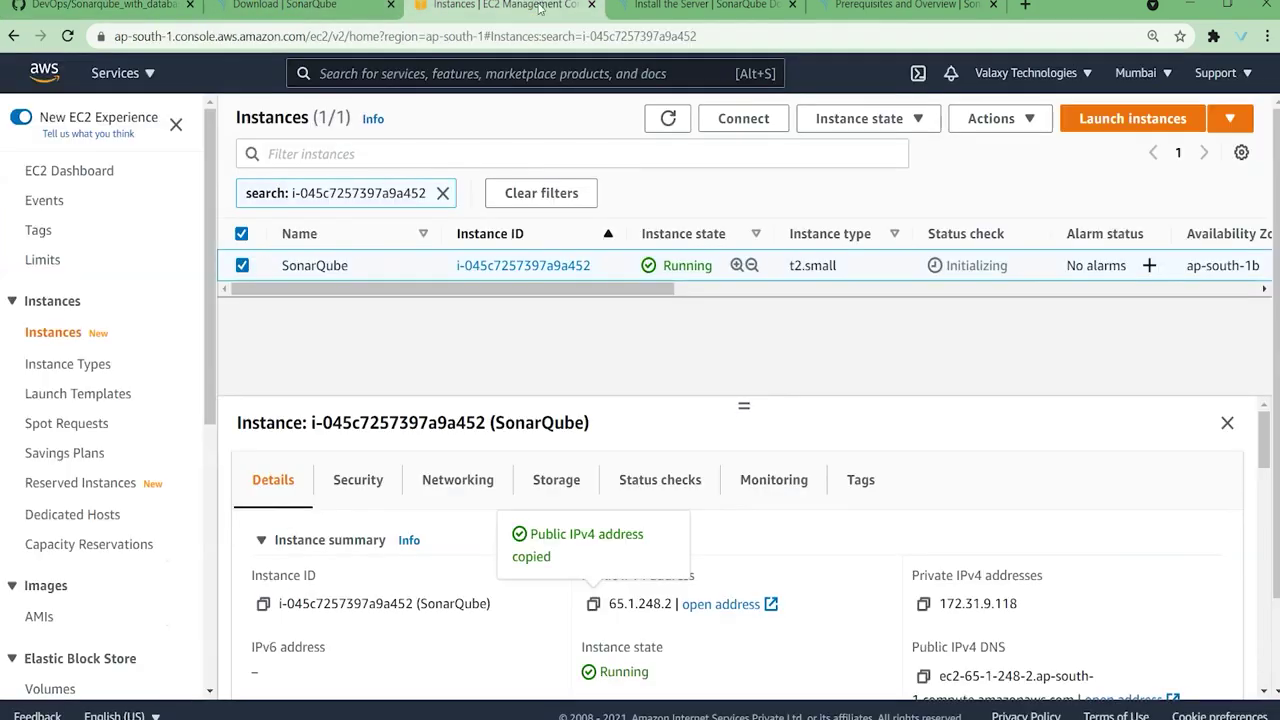
pyautogui.click(505, 5)
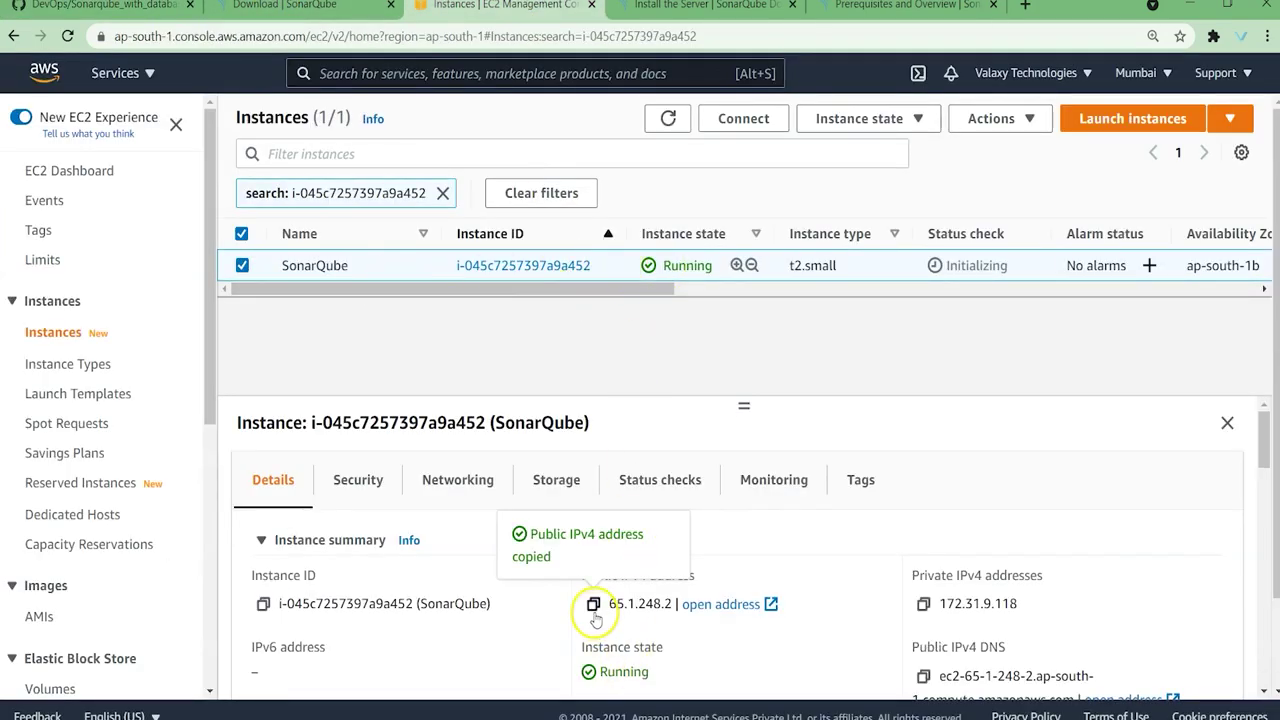
pyautogui.click(903, 5)
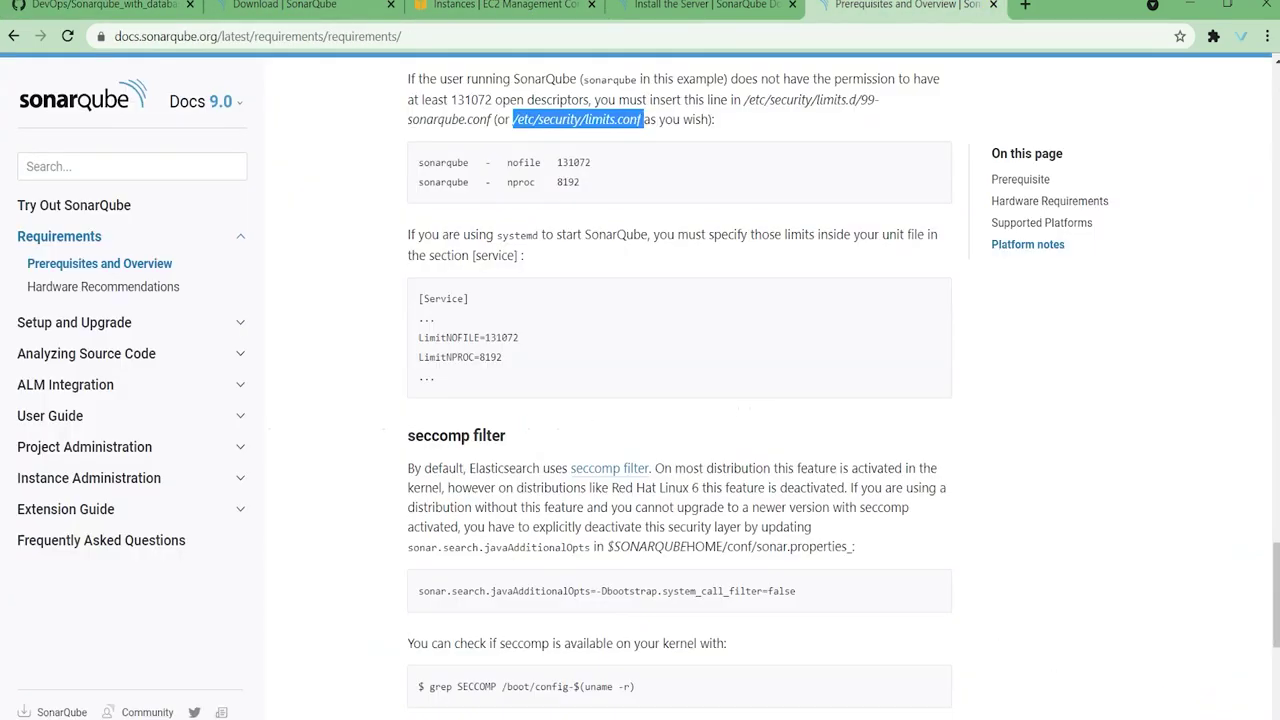
pyautogui.click(535, 36)
pyautogui.hotkey('ctrl', 'v')
pyautogui.write(':')
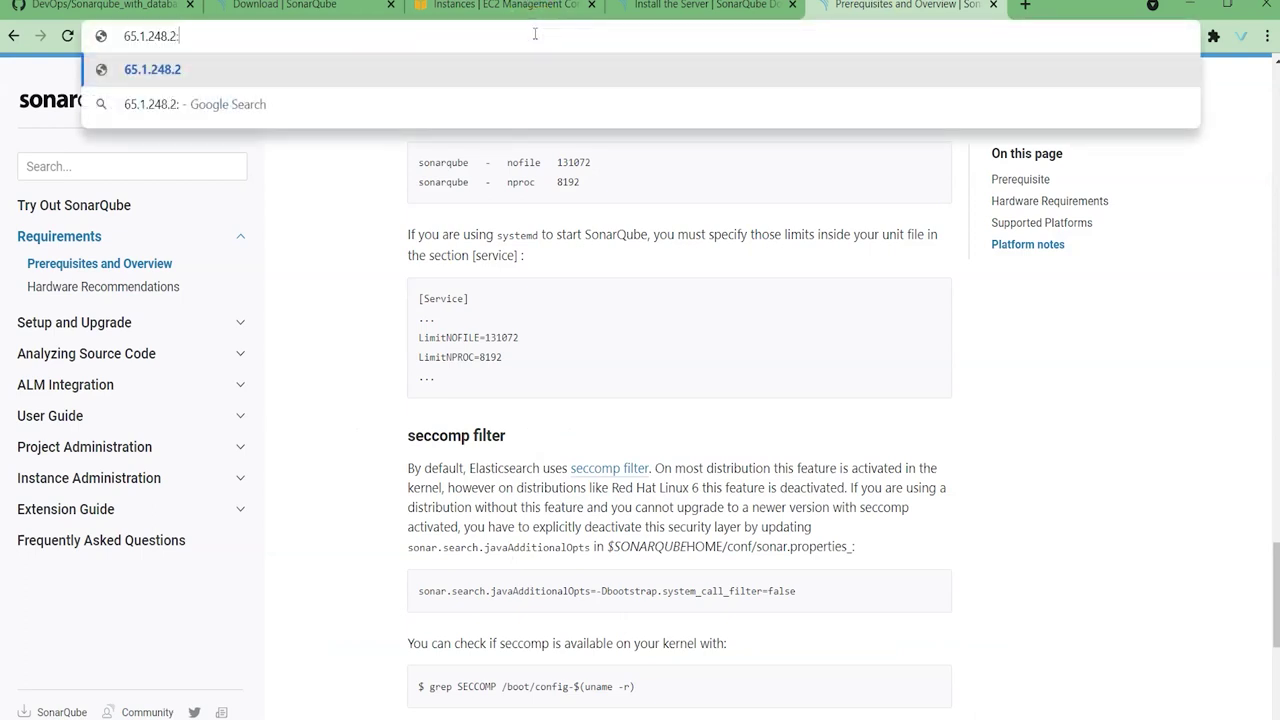
pyautogui.write('9000')
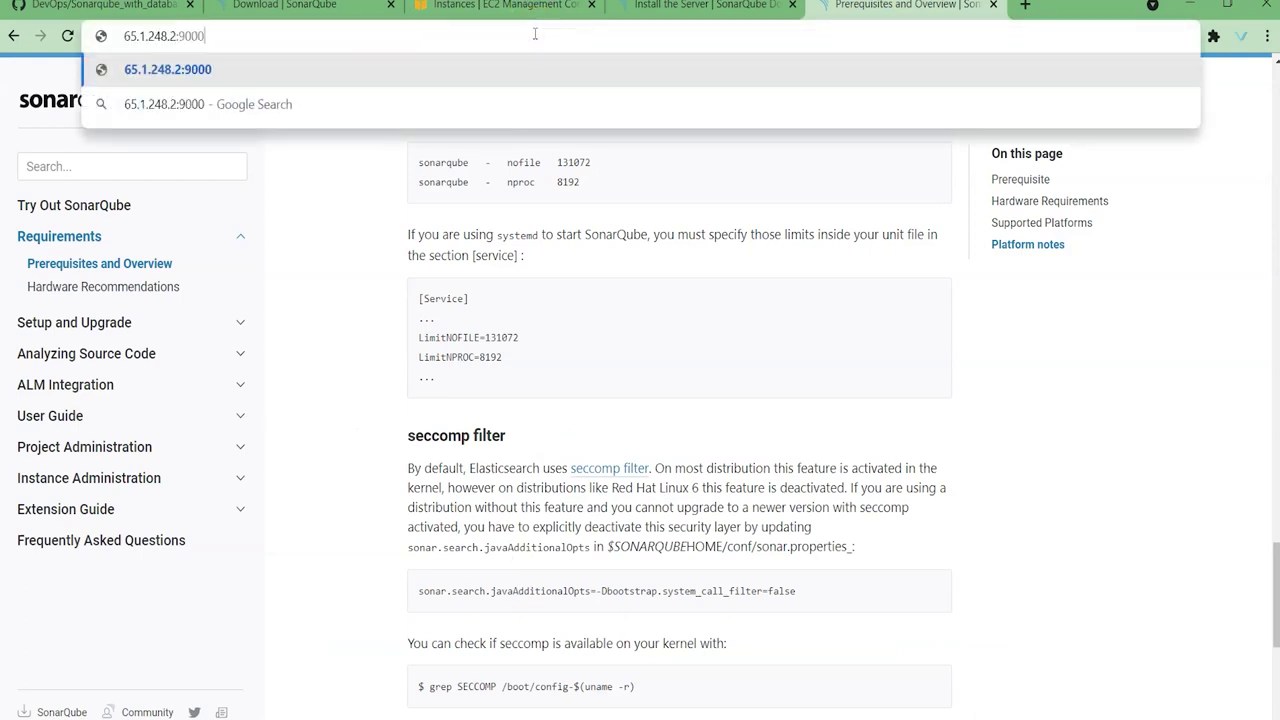
pyautogui.press('Return')
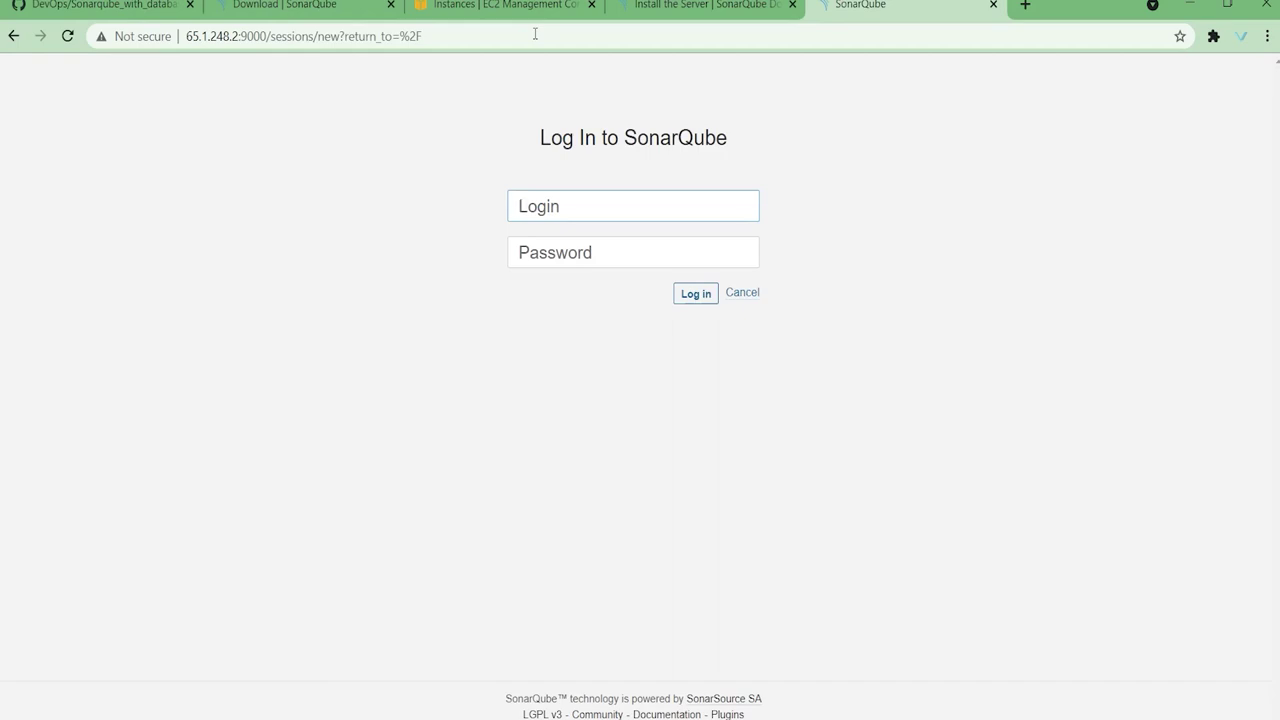
# Step: Sign in to SonarQube with the default administrator credentials
pyautogui.write('admin')
pyautogui.press('Tab')
pyautogui.write('adm')
pyautogui.press('Return')
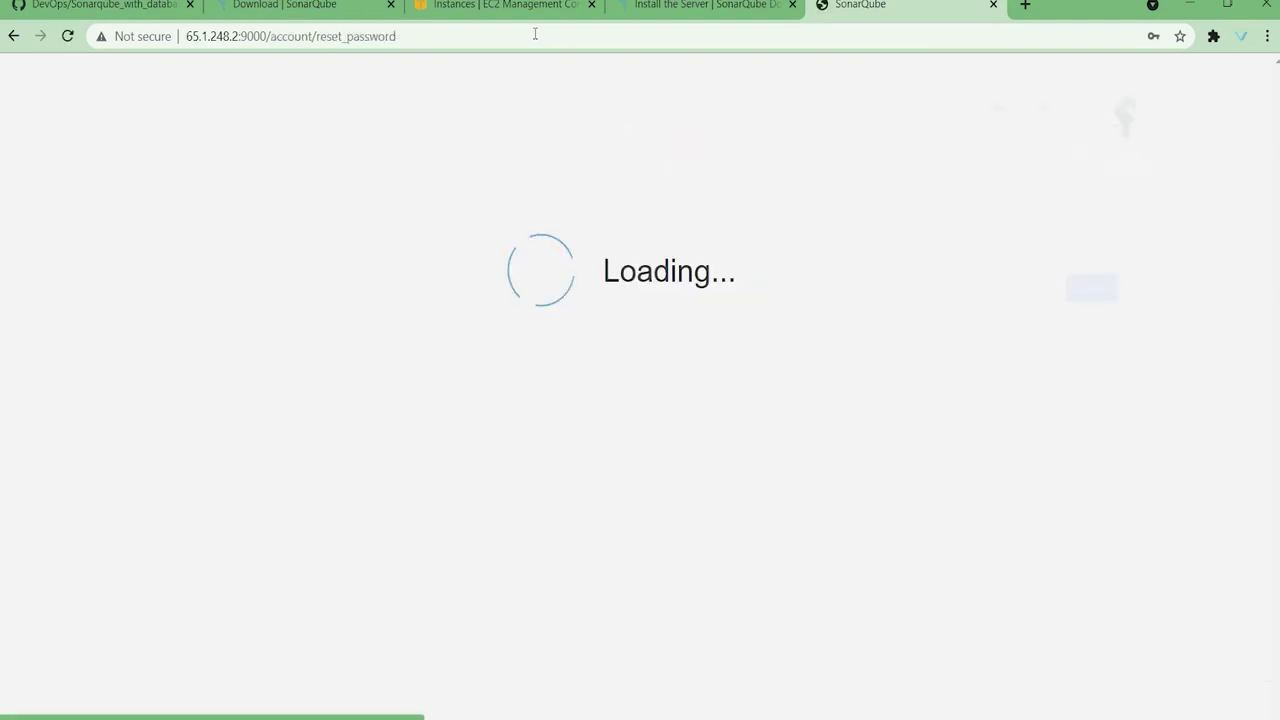
pyautogui.click(790, 280)
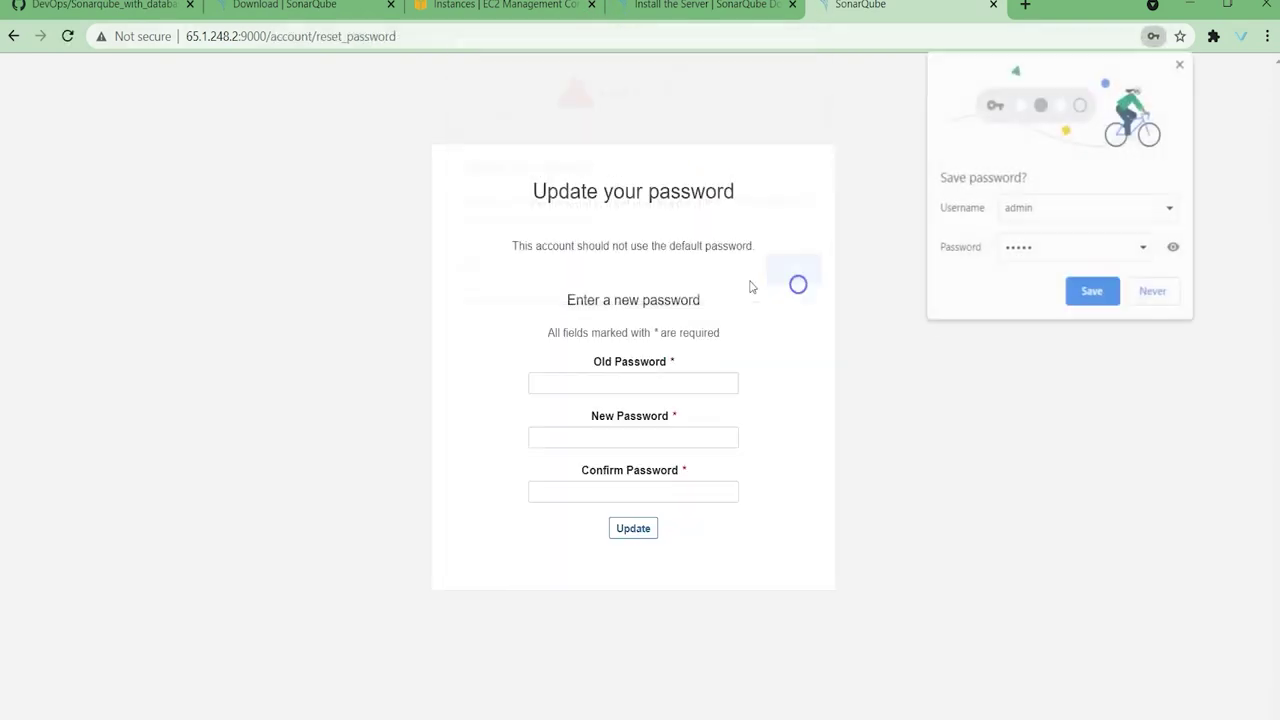
# Step: Replace the default admin password by filling Old, New and Confirm Password fields
pyautogui.click(627, 381)
pyautogui.click(1155, 293)
pyautogui.click(571, 378)
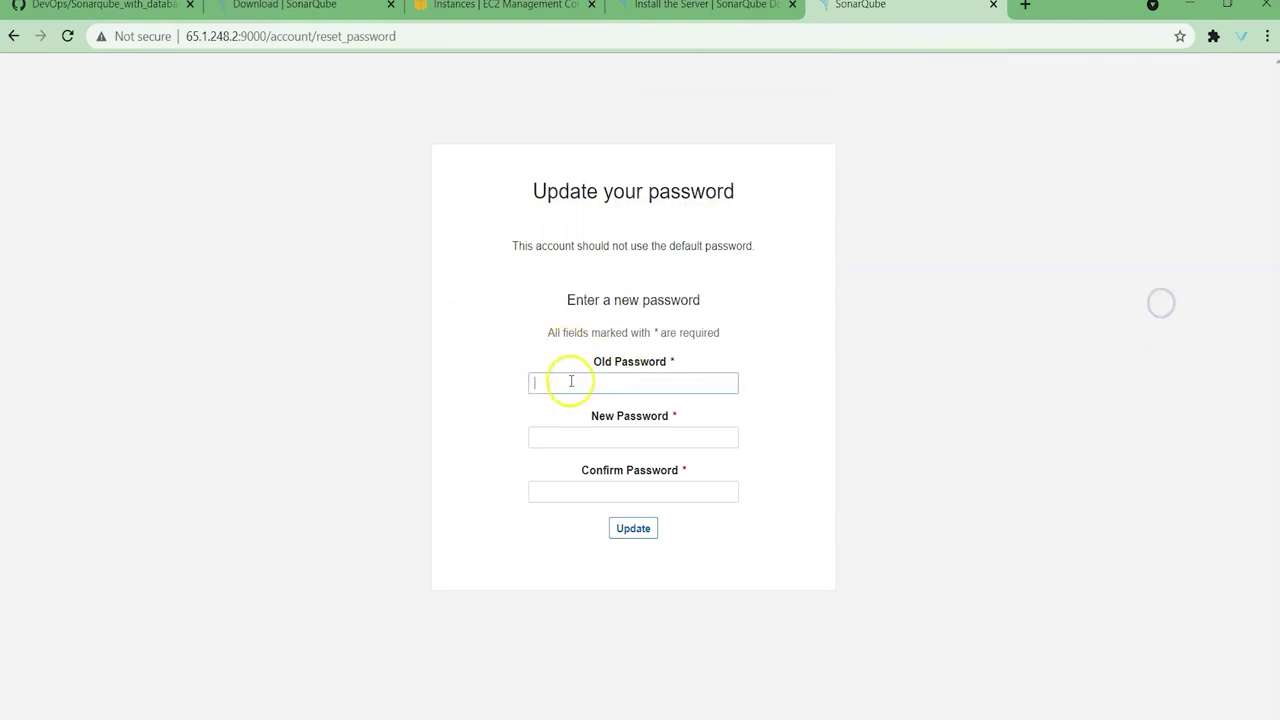
pyautogui.write('admin')
pyautogui.press('Tab')
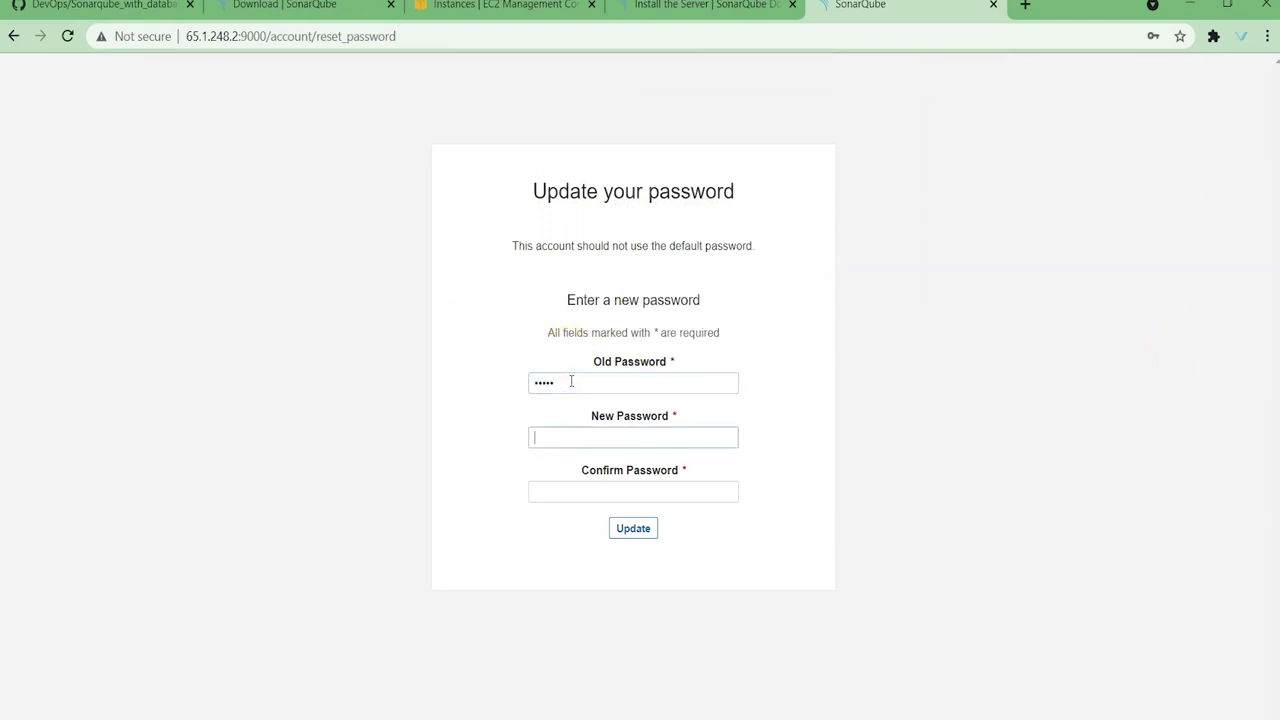
pyautogui.write('admin@123')
pyautogui.press('Tab')
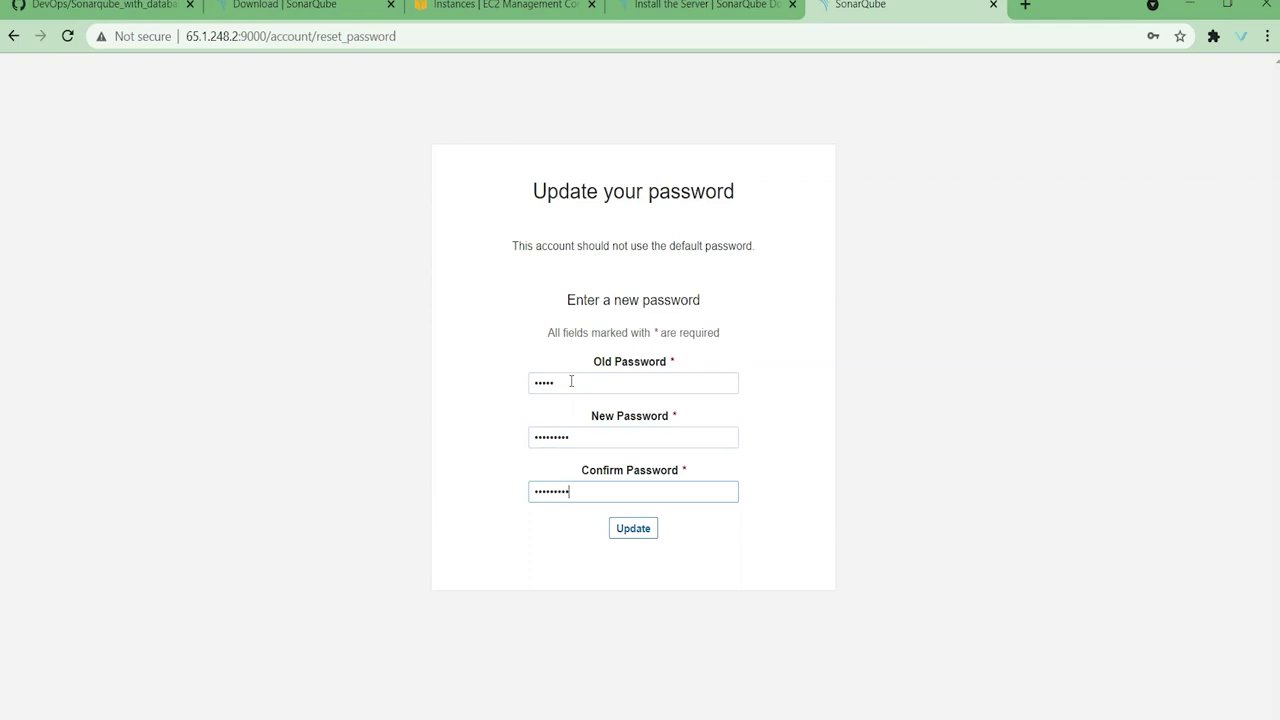
pyautogui.write('admin@123')
pyautogui.press('Return')
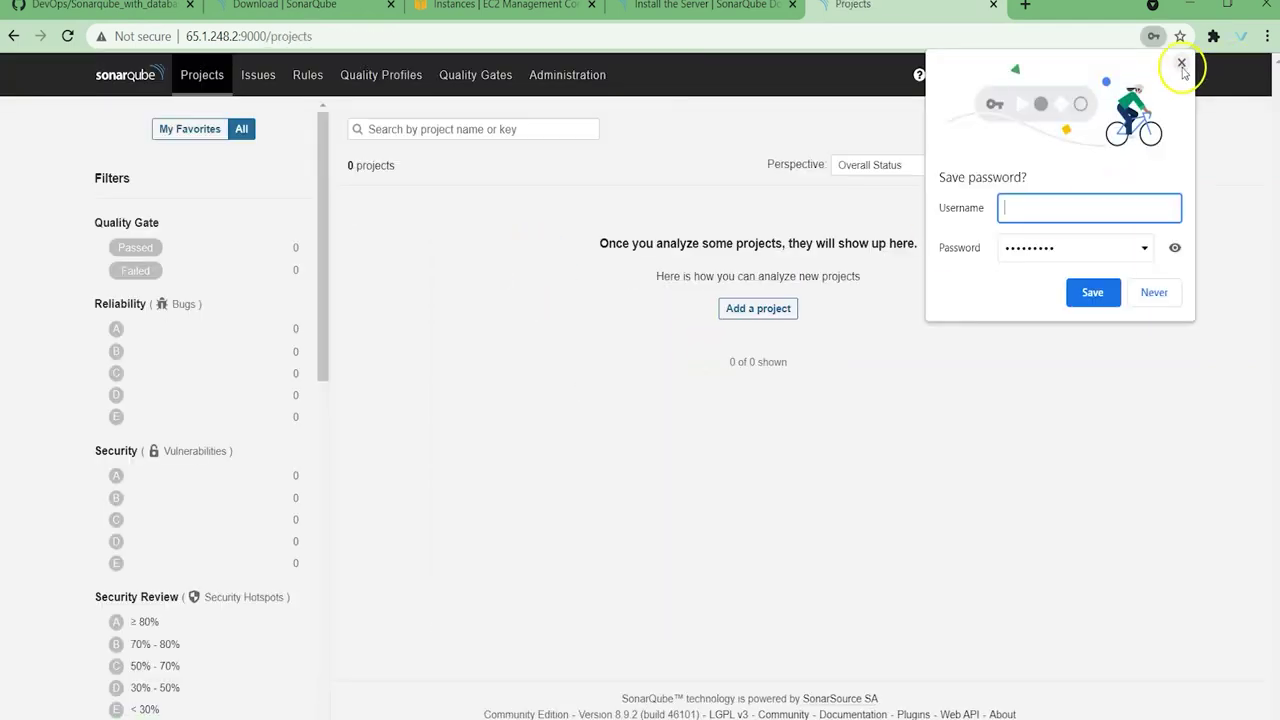
pyautogui.click(1181, 64)
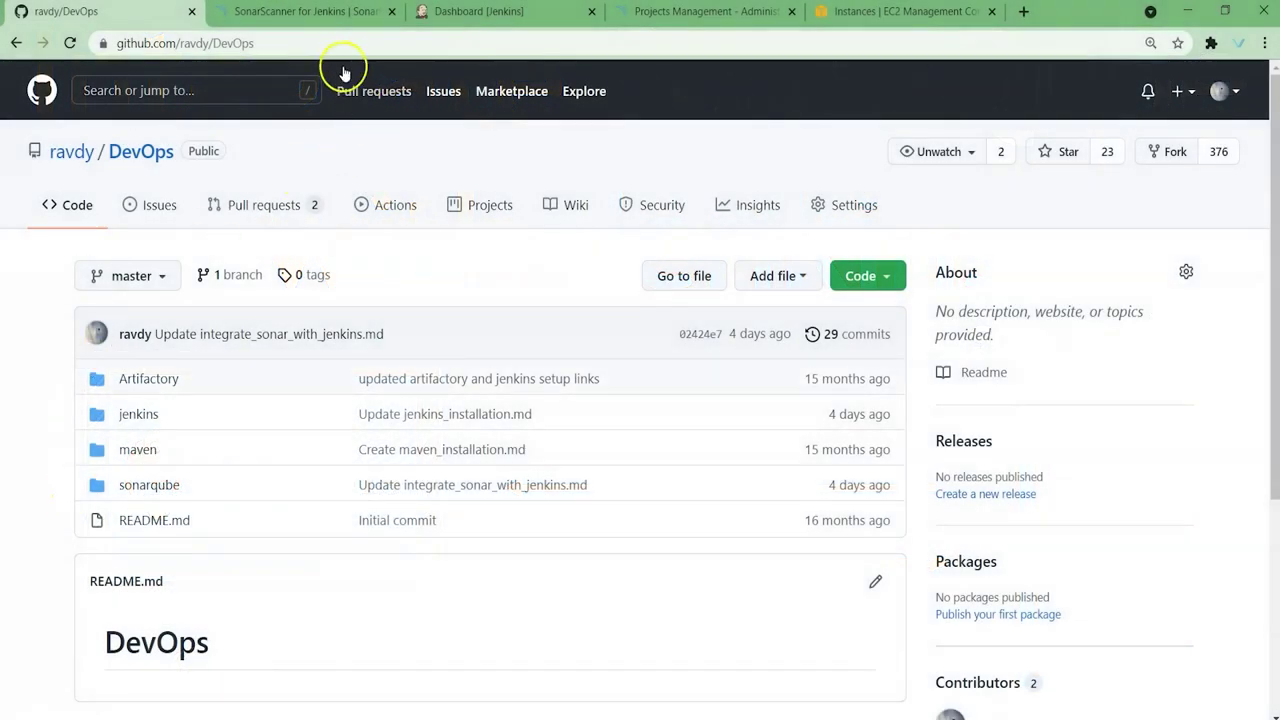
# Step: Open the sonarqube folder's integrate_sonar_with_jenkins.md guide in the repository
pyautogui.click(338, 43)
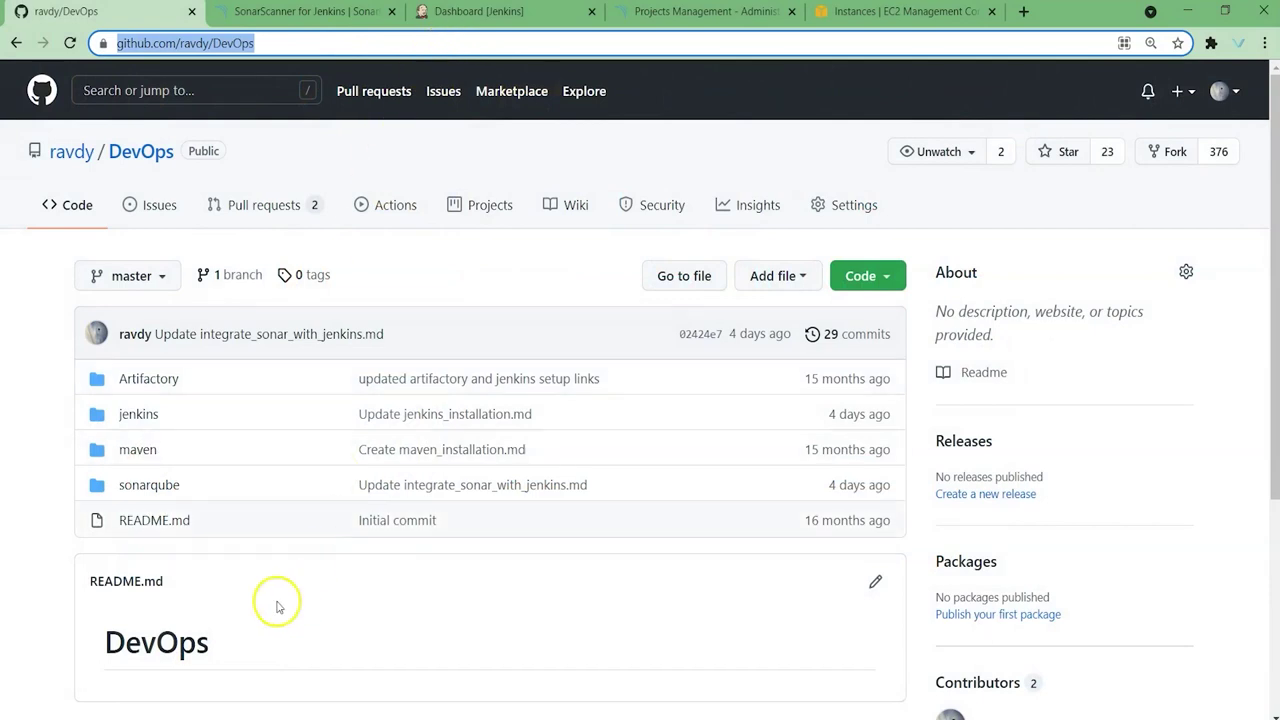
pyautogui.click(150, 485)
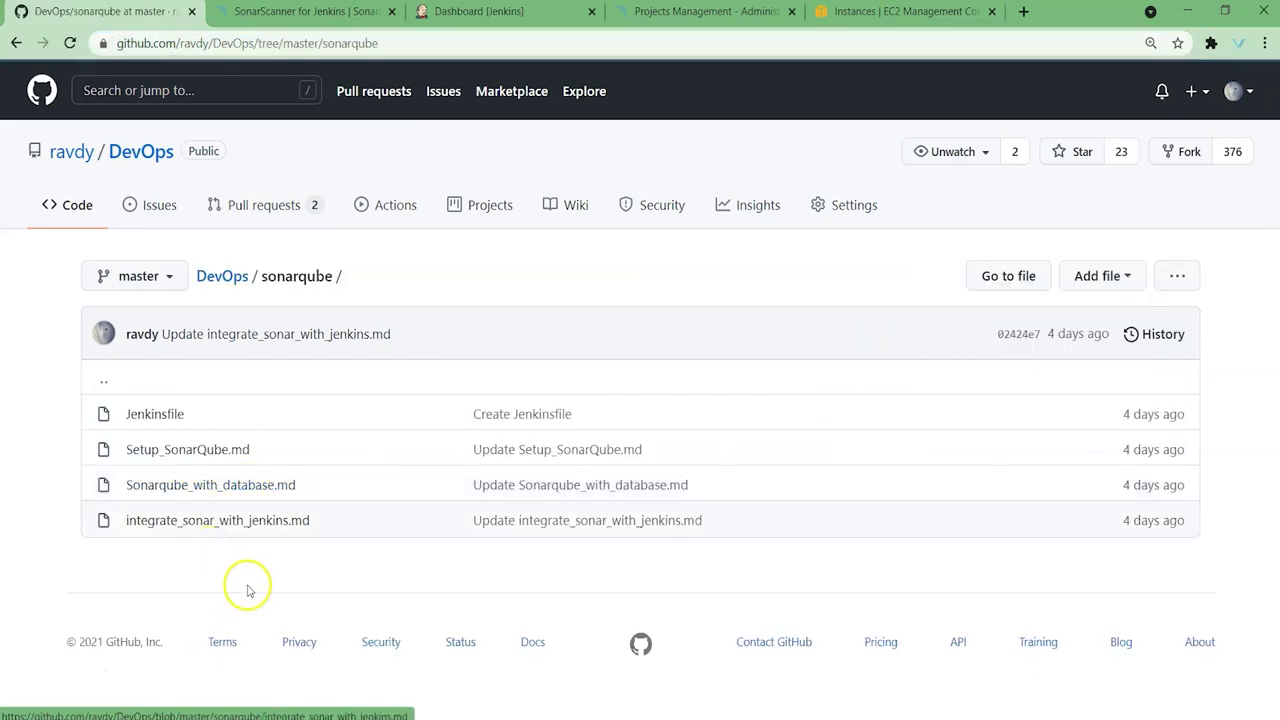
pyautogui.click(207, 522)
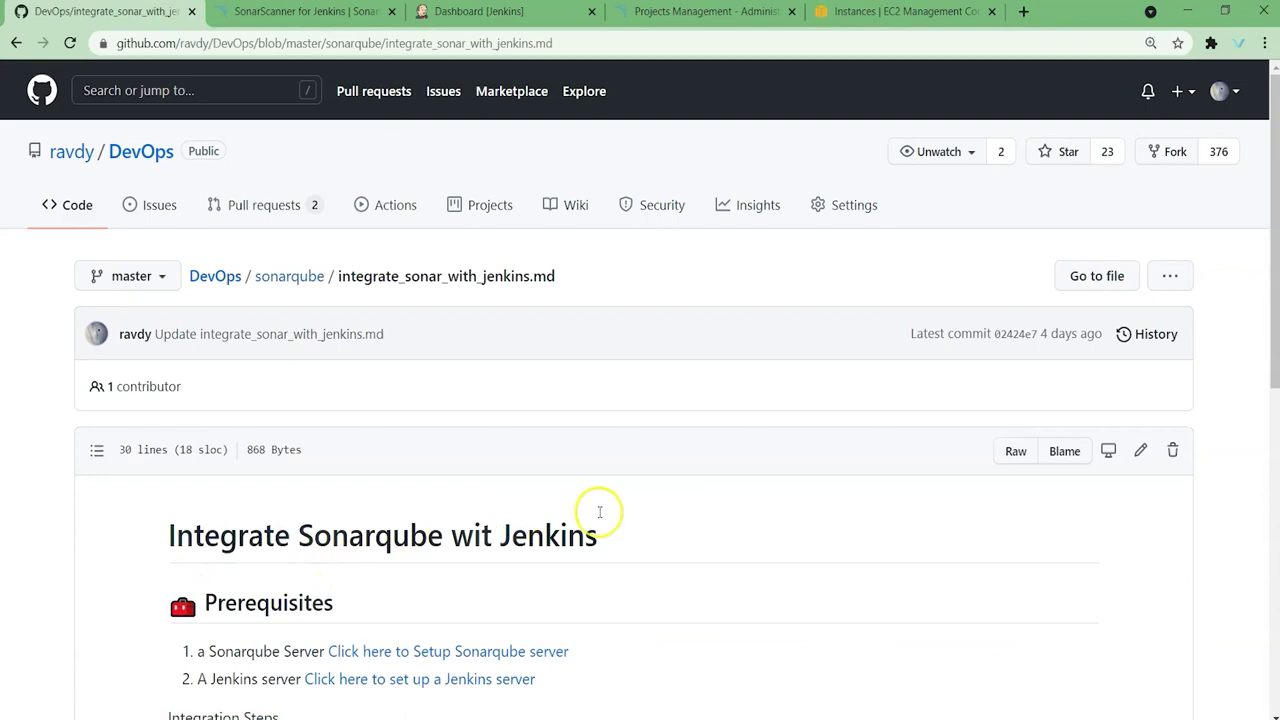
pyautogui.scroll(-2, 665, 502)
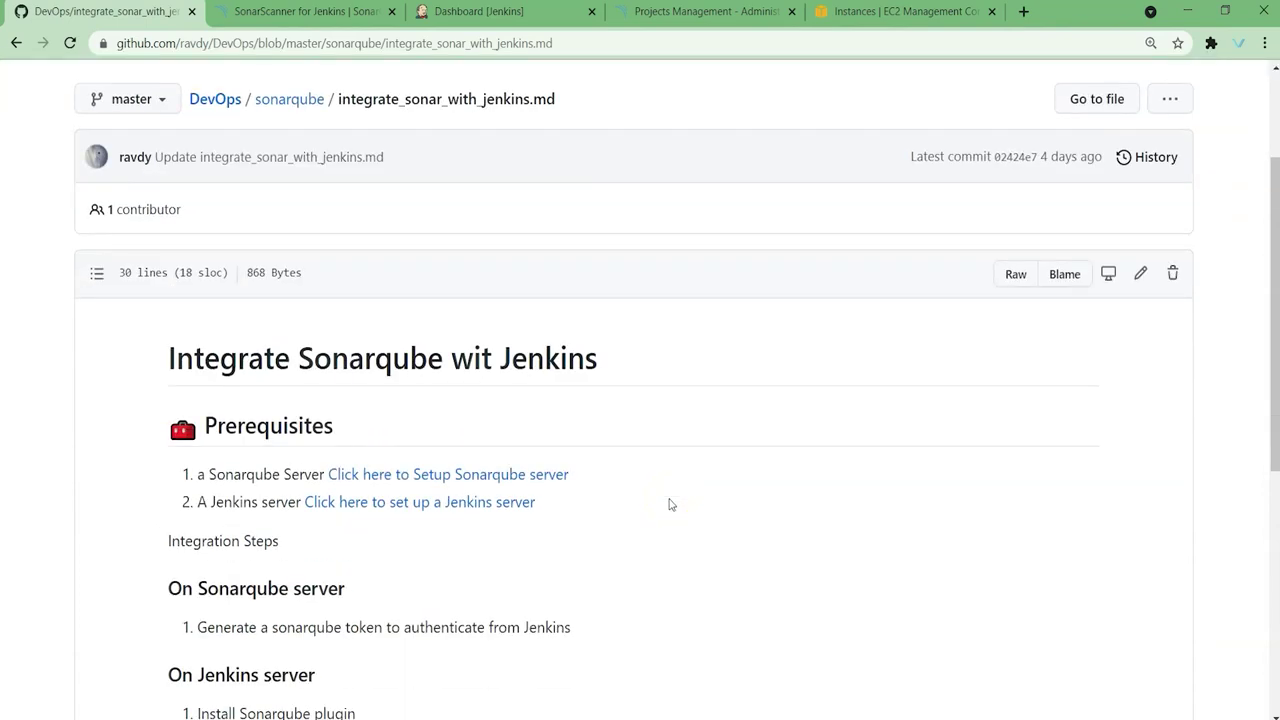
pyautogui.scroll(-2, 669, 503)
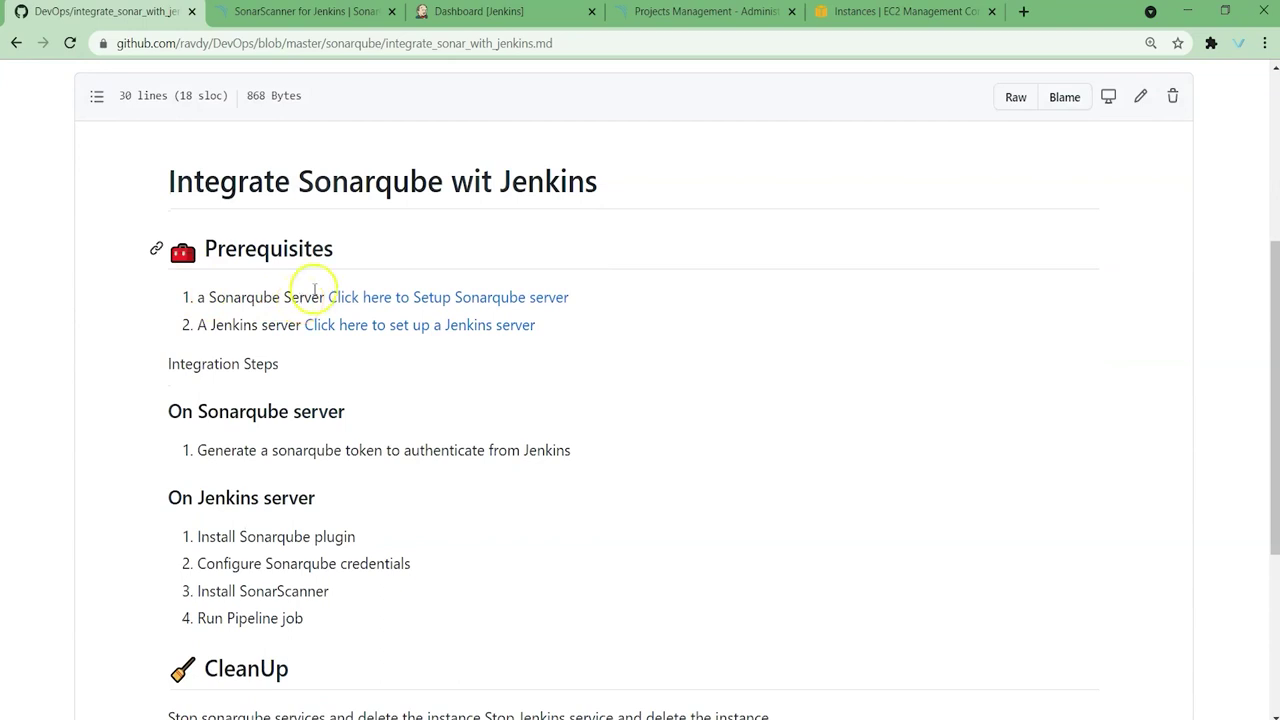
# Step: Check the SonarQube projects, Jenkins dashboard and EC2 instances, then return to the guide
pyautogui.click(700, 12)
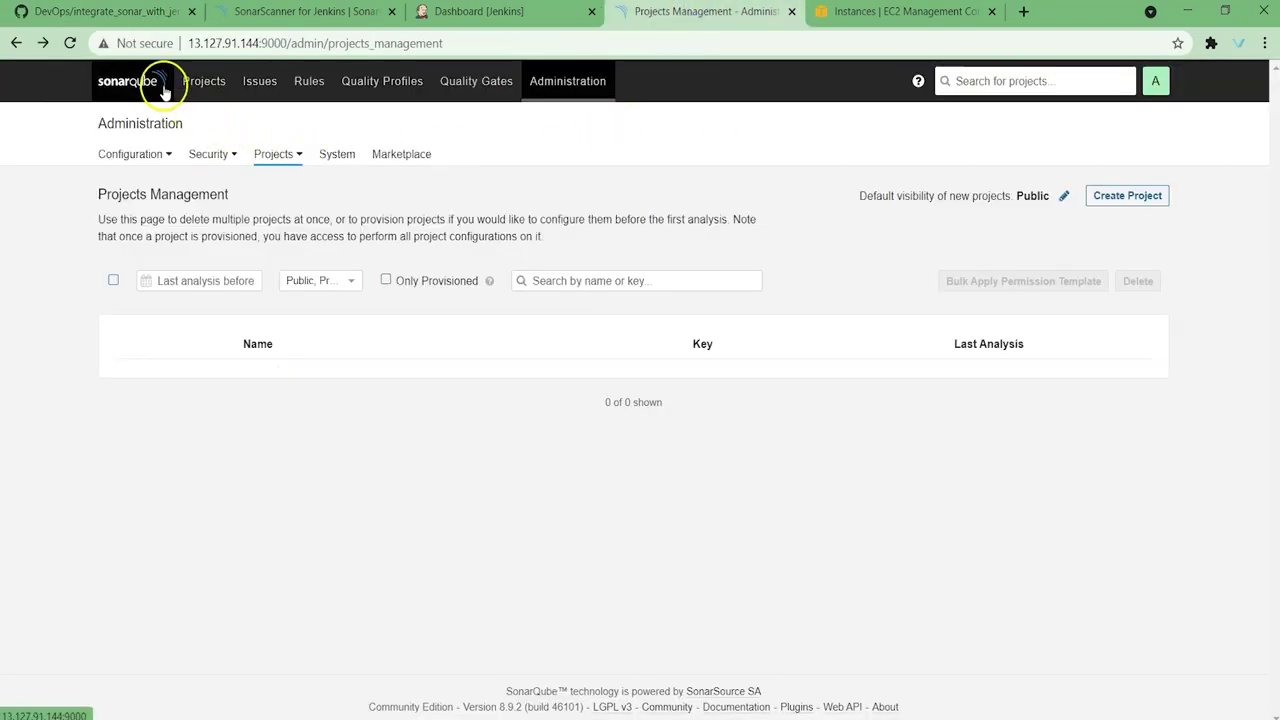
pyautogui.click(163, 88)
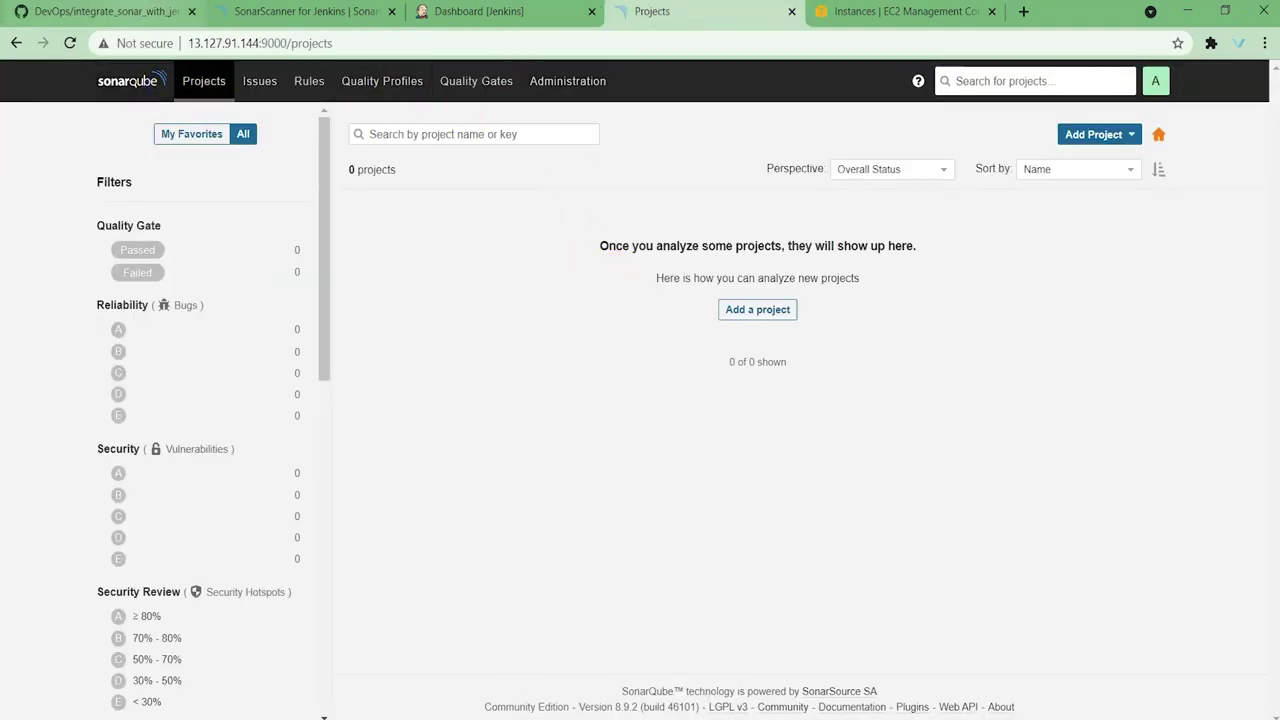
pyautogui.hotkey('ctrl', '1')
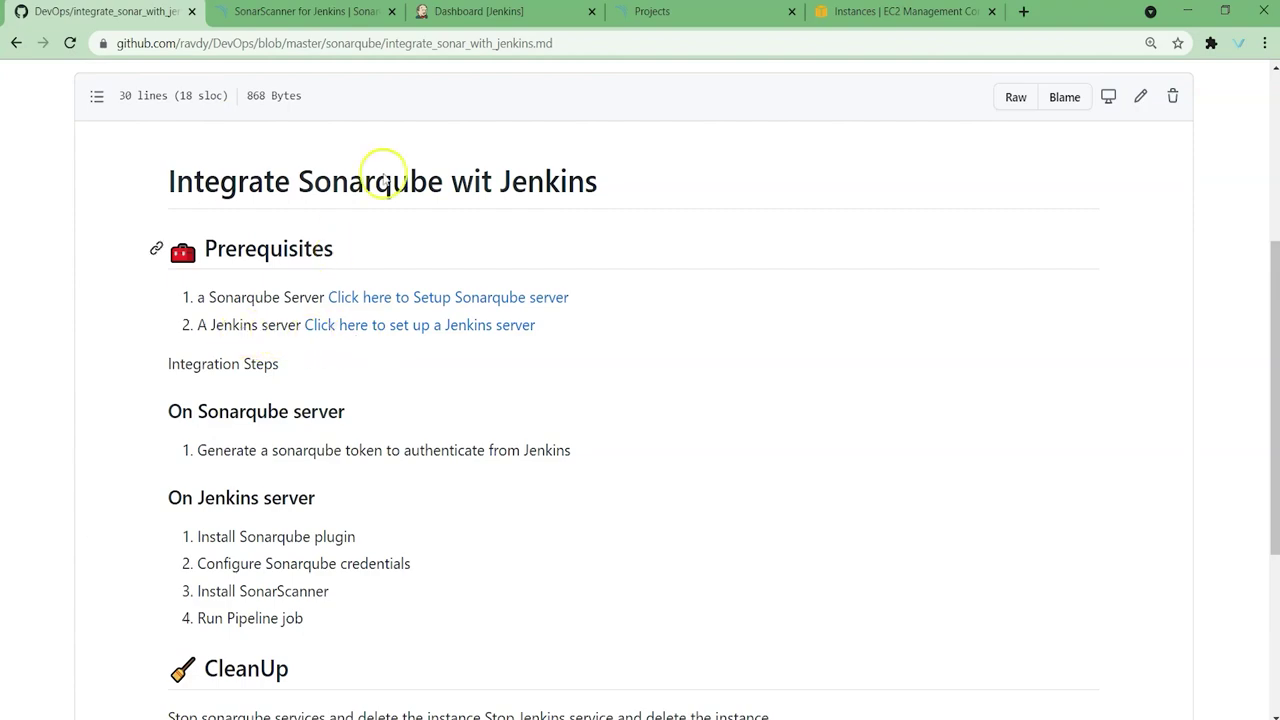
pyautogui.click(480, 12)
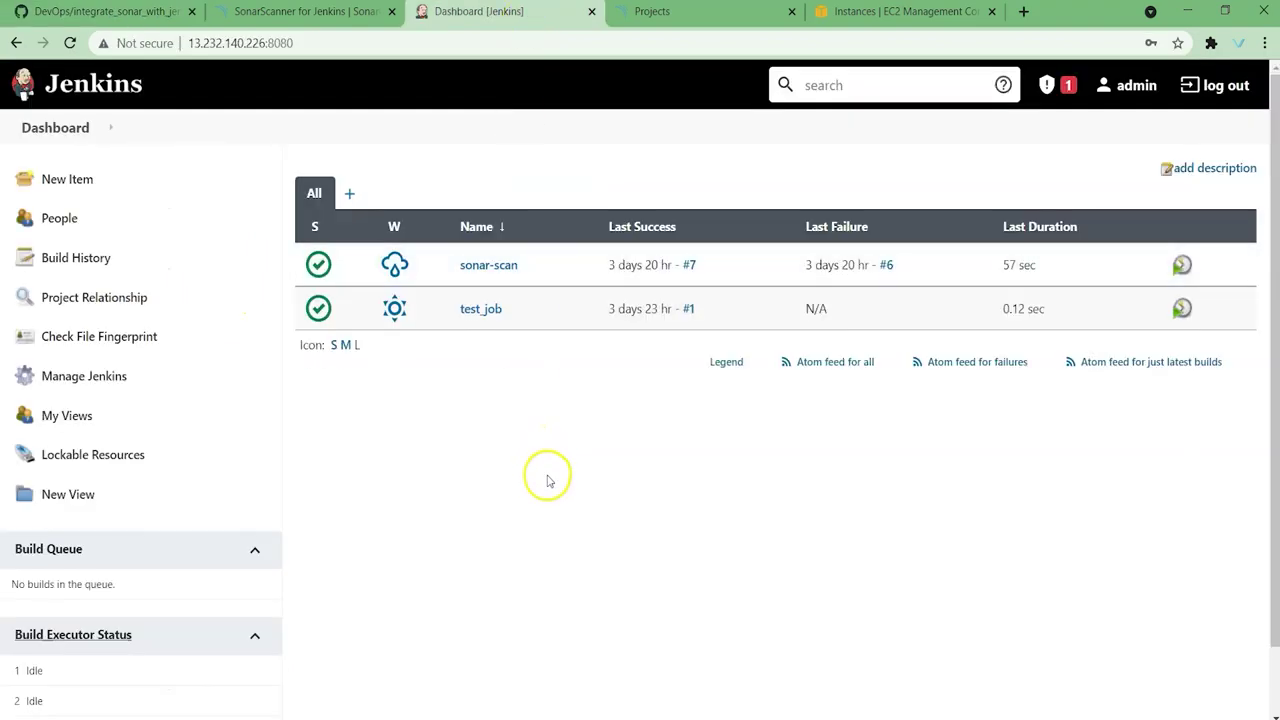
pyautogui.click(858, 11)
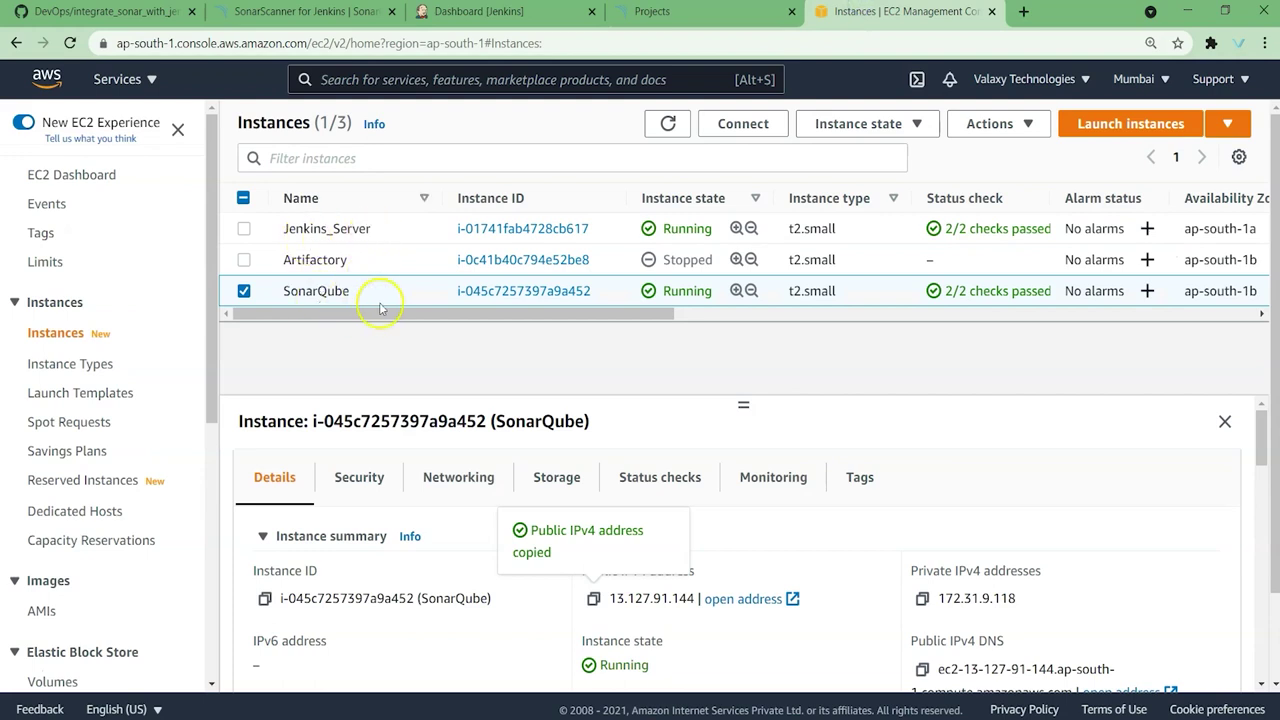
pyautogui.hotkey('ctrl', '1')
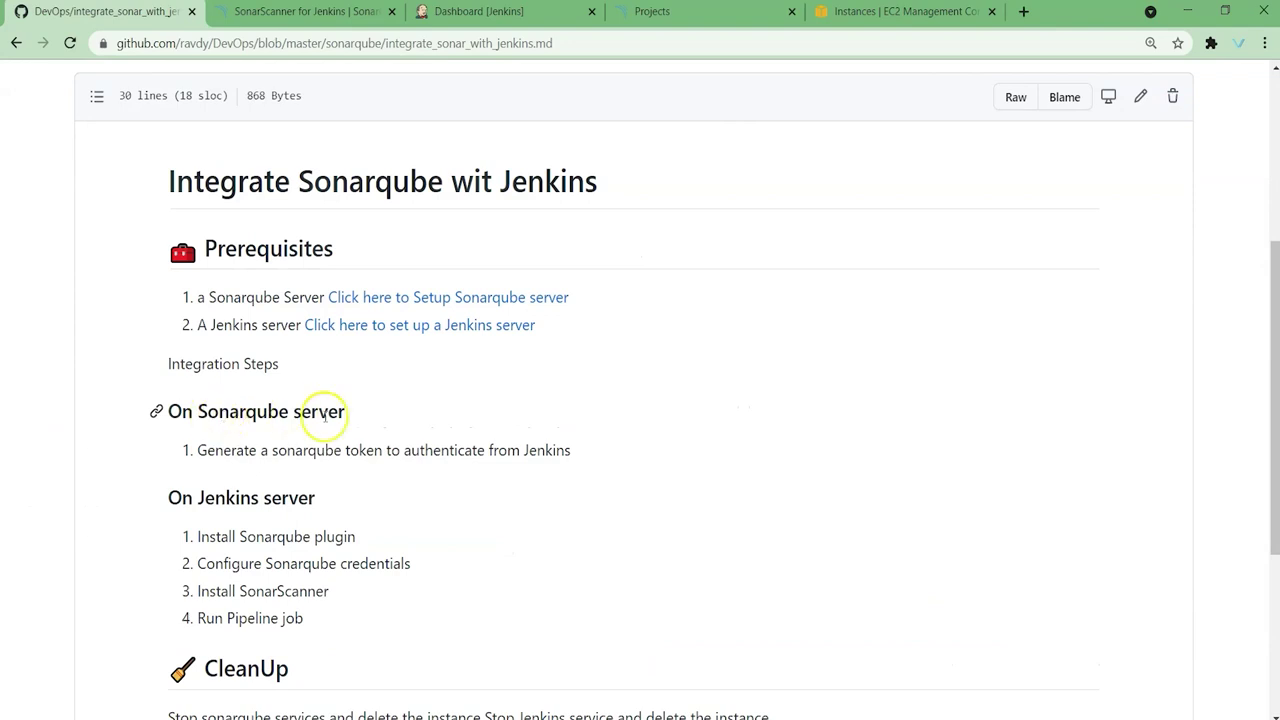
pyautogui.doubleClick(363, 451)
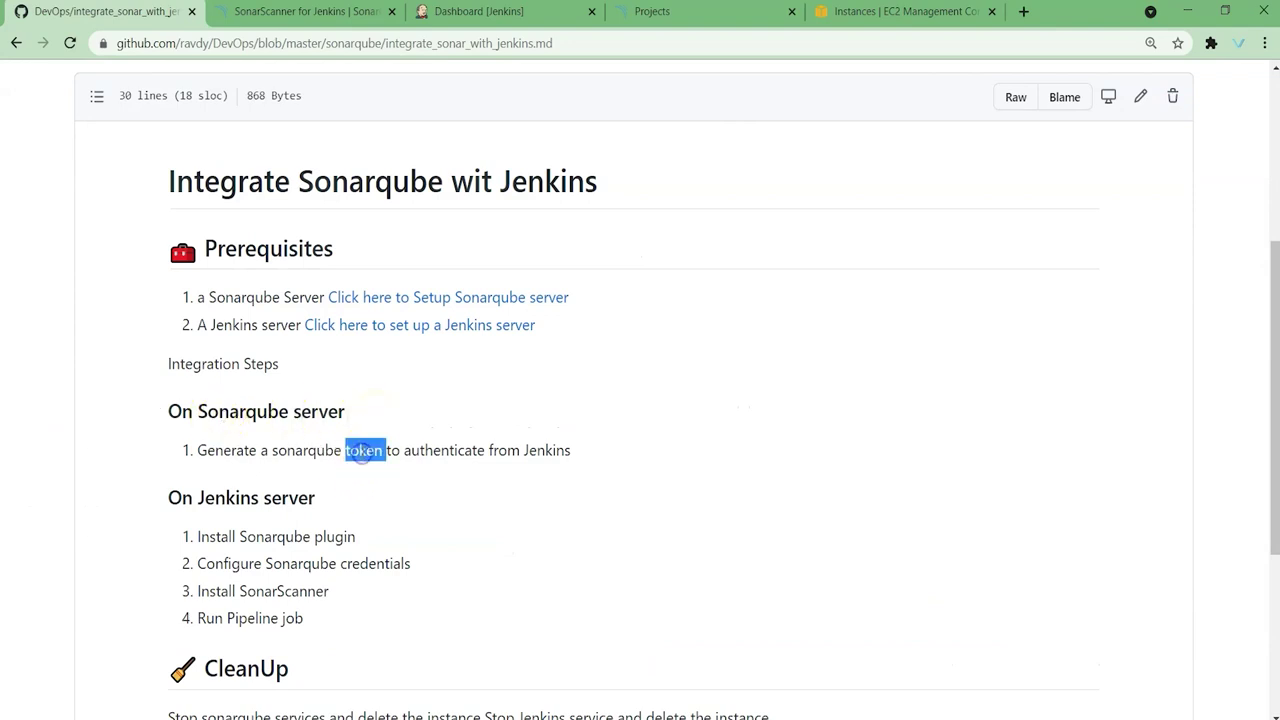
pyautogui.click(544, 458)
pyautogui.doubleClick(544, 458)
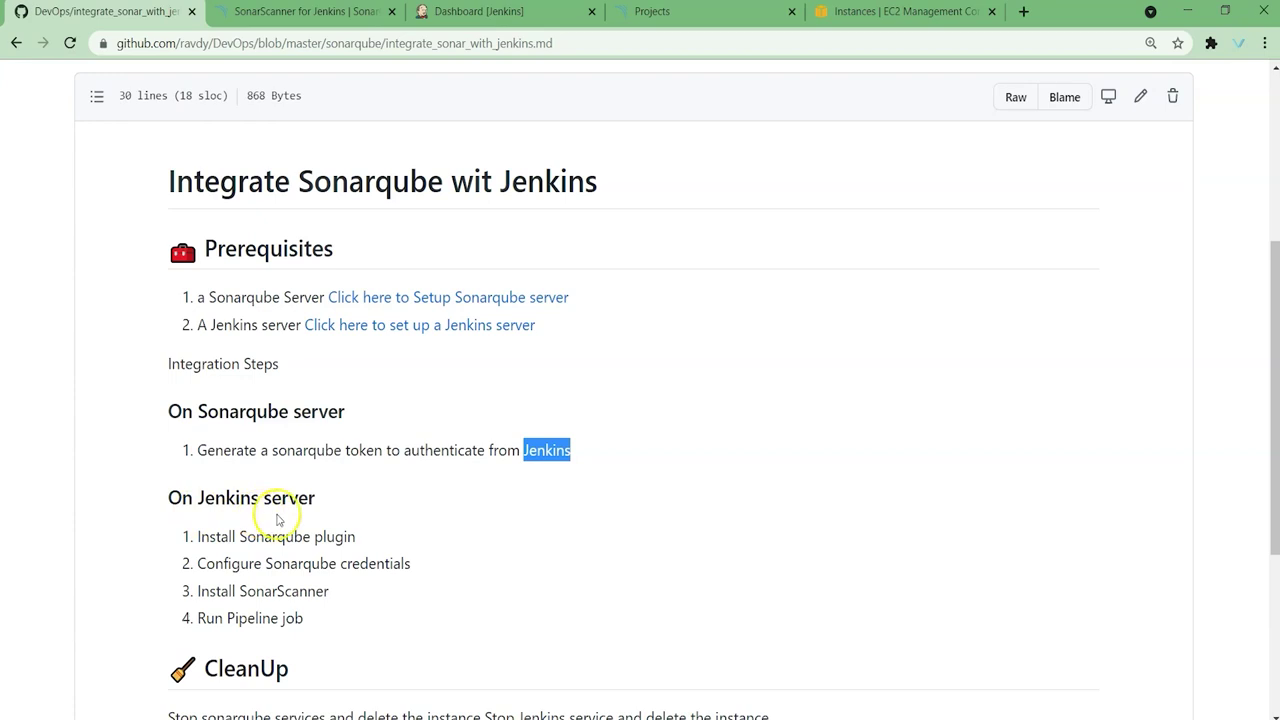
pyautogui.scroll(-2, 278, 530)
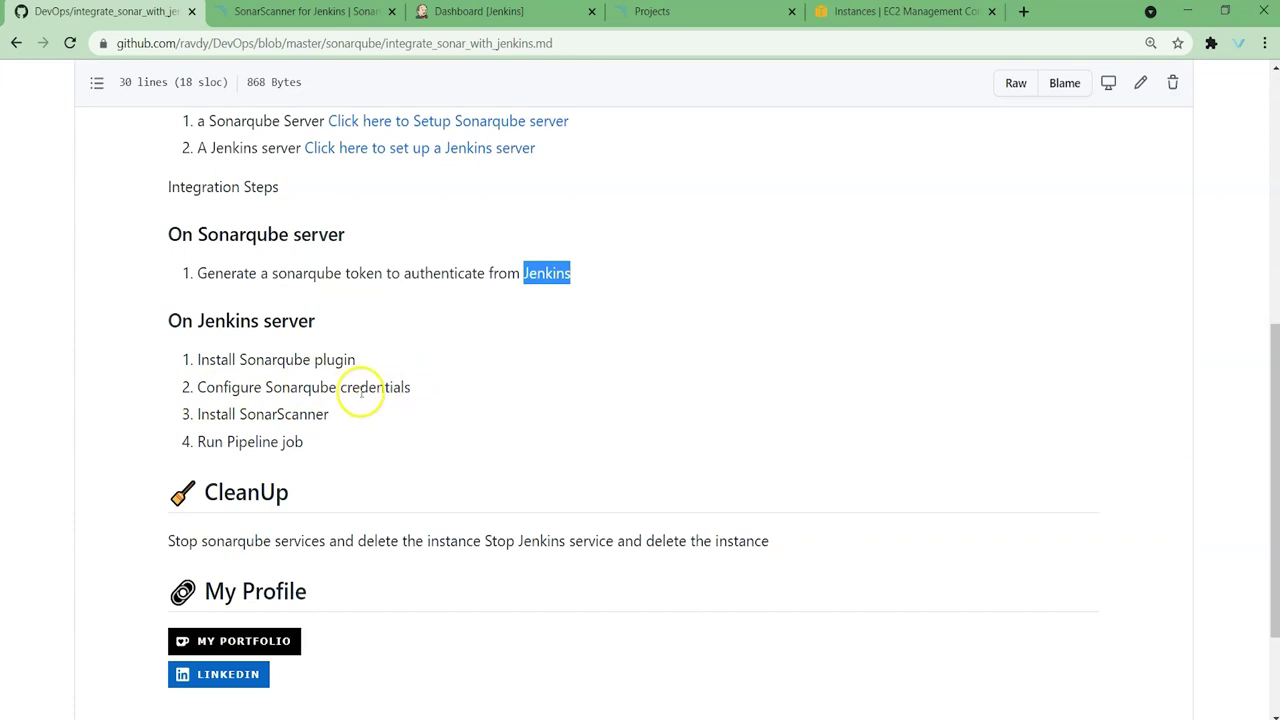
pyautogui.doubleClick(362, 274)
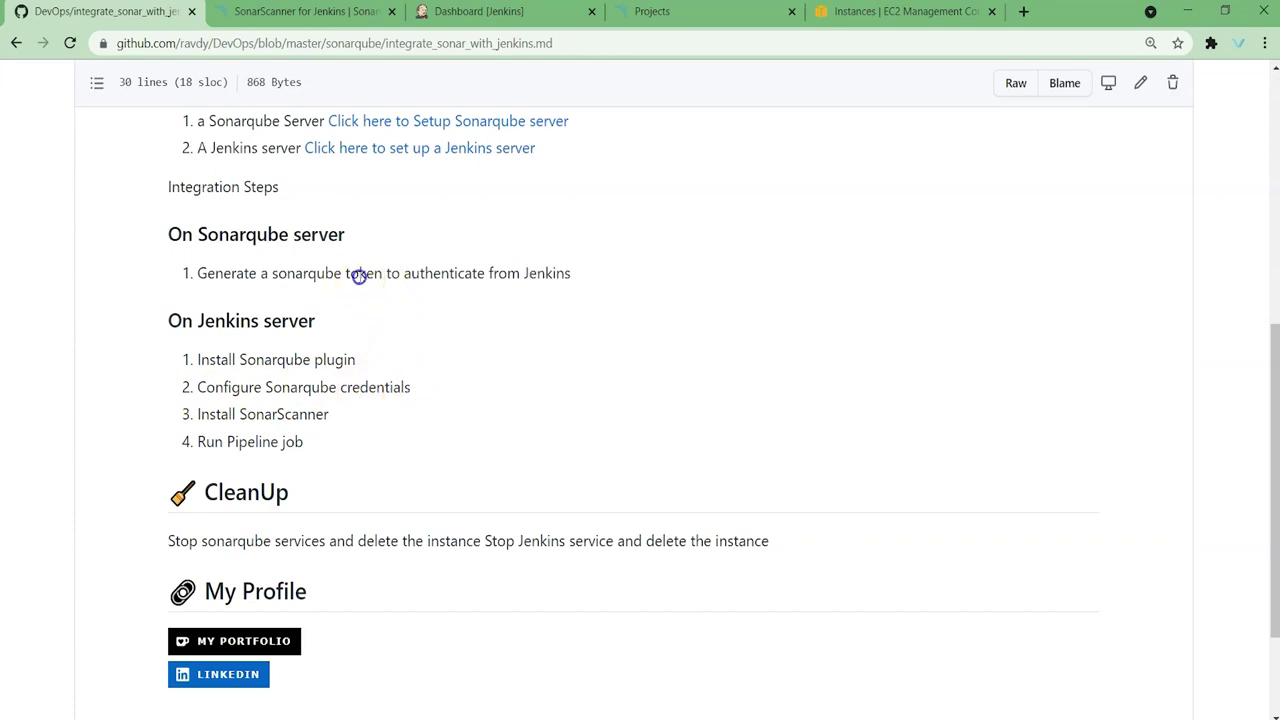
pyautogui.click(214, 410)
pyautogui.doubleClick(280, 414)
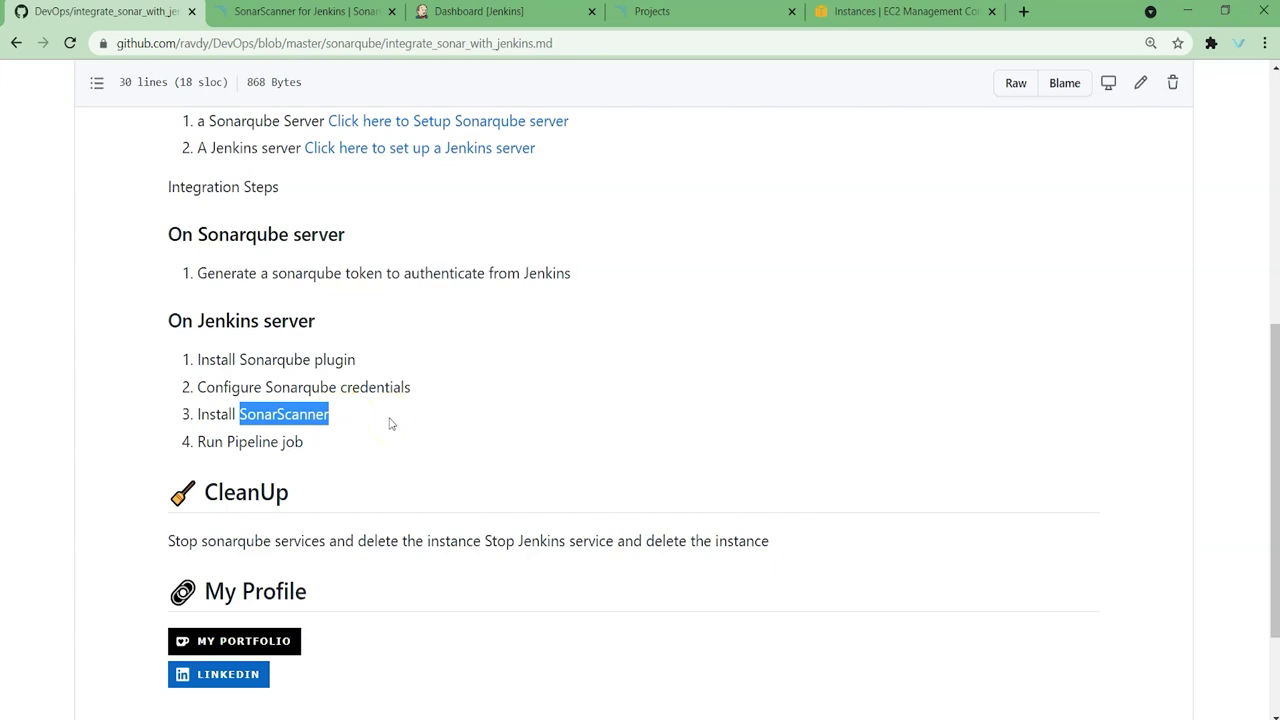
pyautogui.click(245, 440)
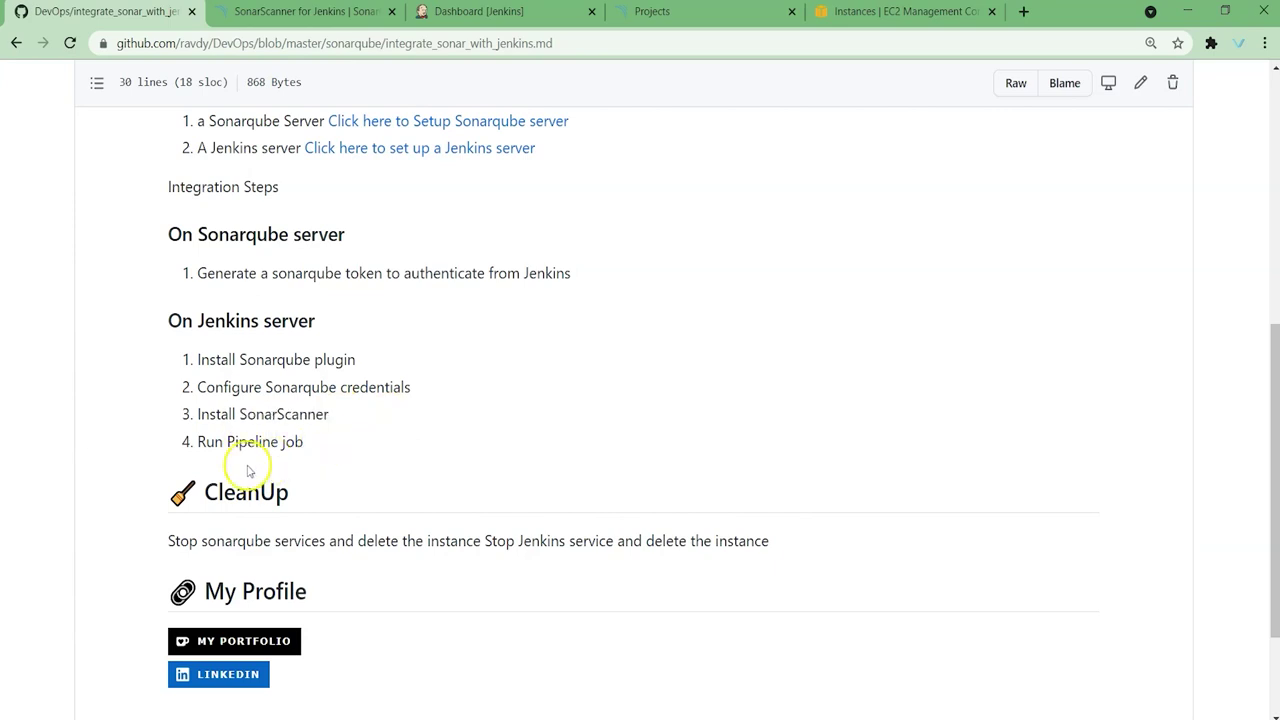
pyautogui.moveTo(199, 441); pyautogui.dragTo(349, 437)
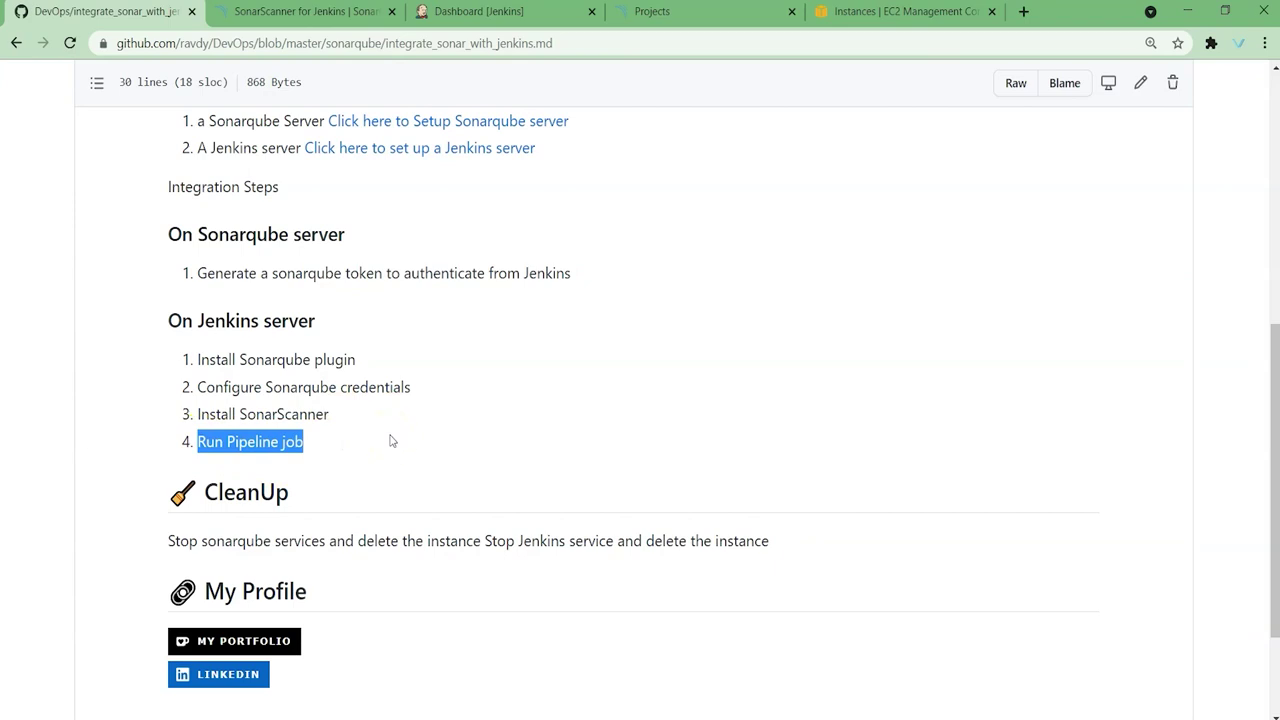
pyautogui.click(280, 450)
pyautogui.scroll(2, 284, 457)
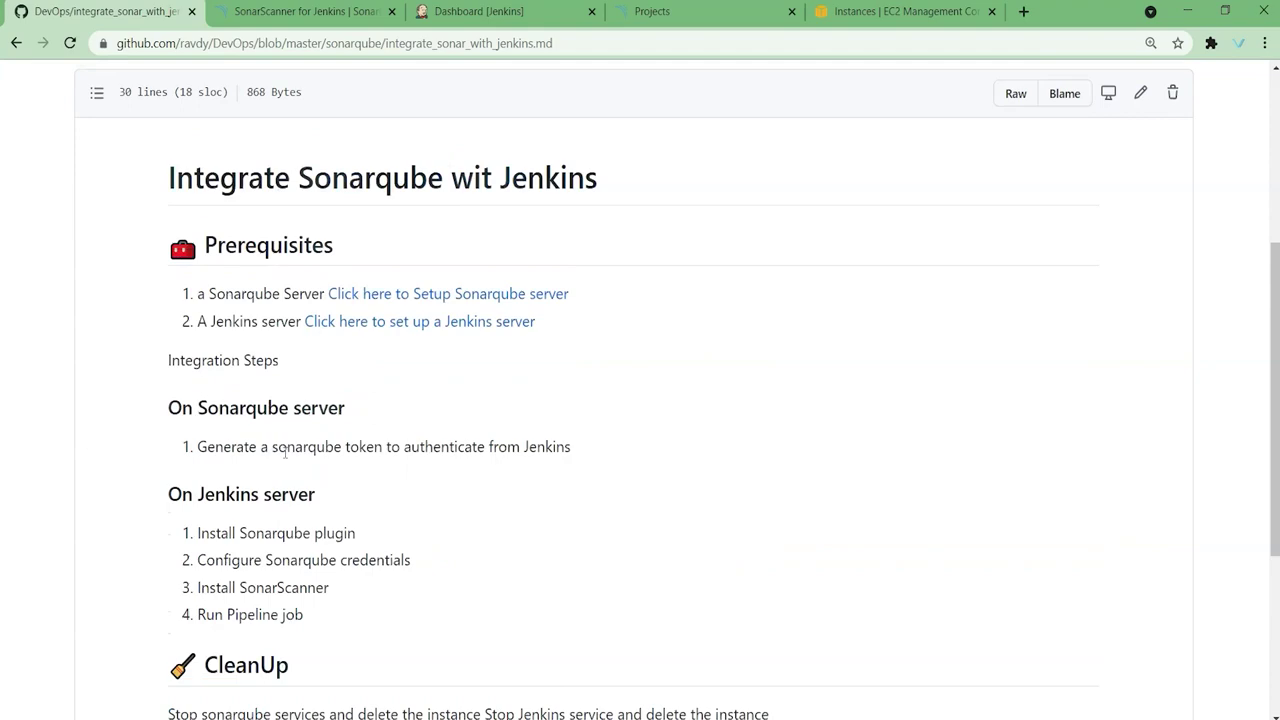
pyautogui.scroll(4, 284, 457)
# Step: Open the sonarqube Jenkinsfile and highlight its GetCode, Build and SonarQube analysis stages
pyautogui.click(289, 279)
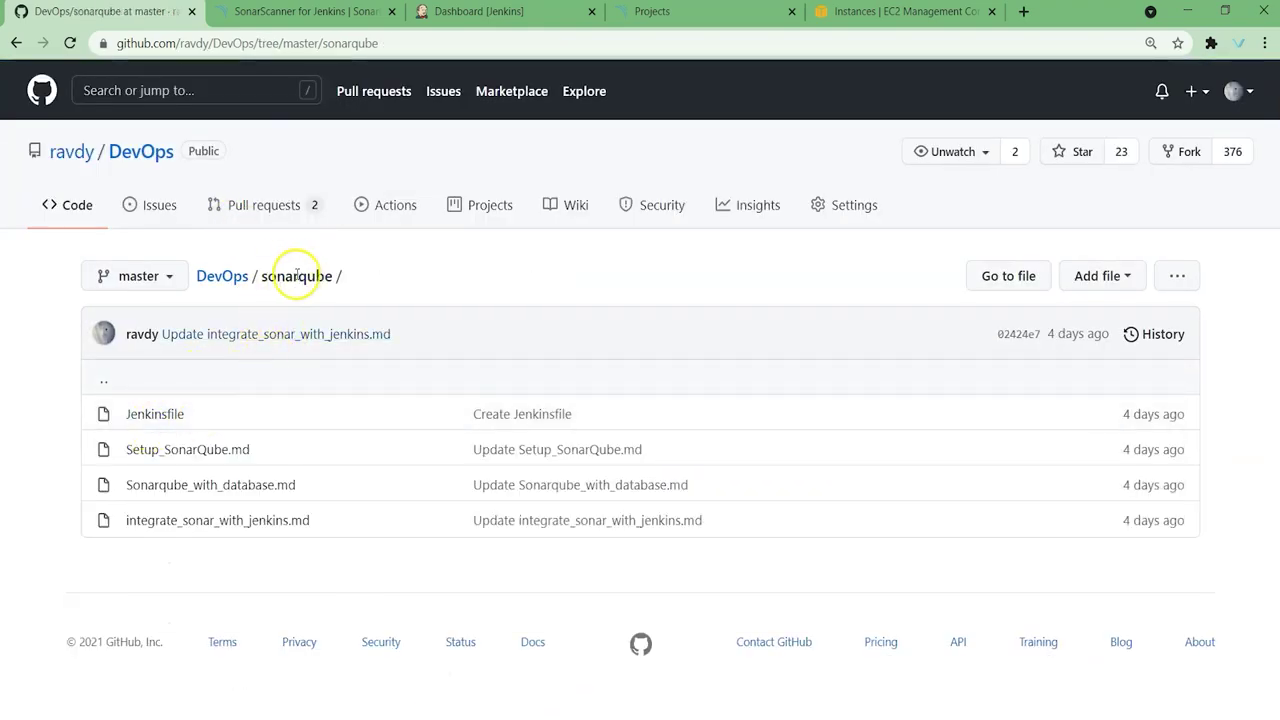
pyautogui.click(175, 420)
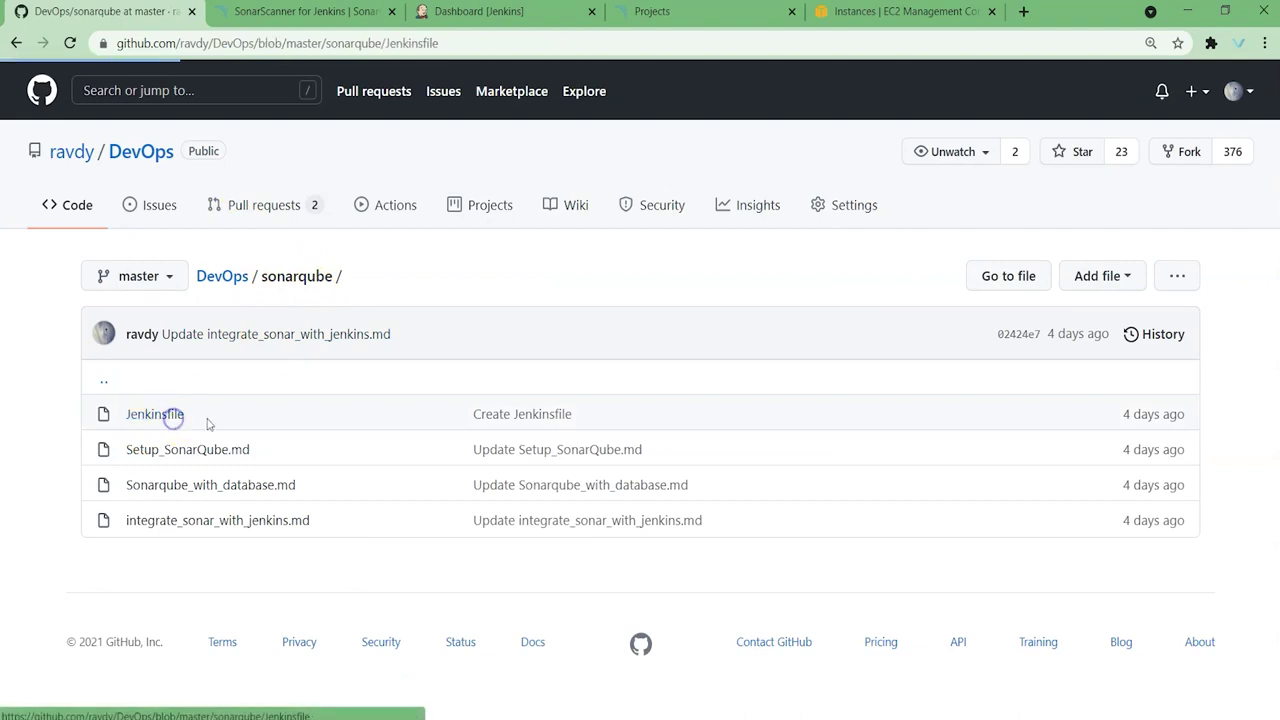
pyautogui.scroll(-3, 382, 340)
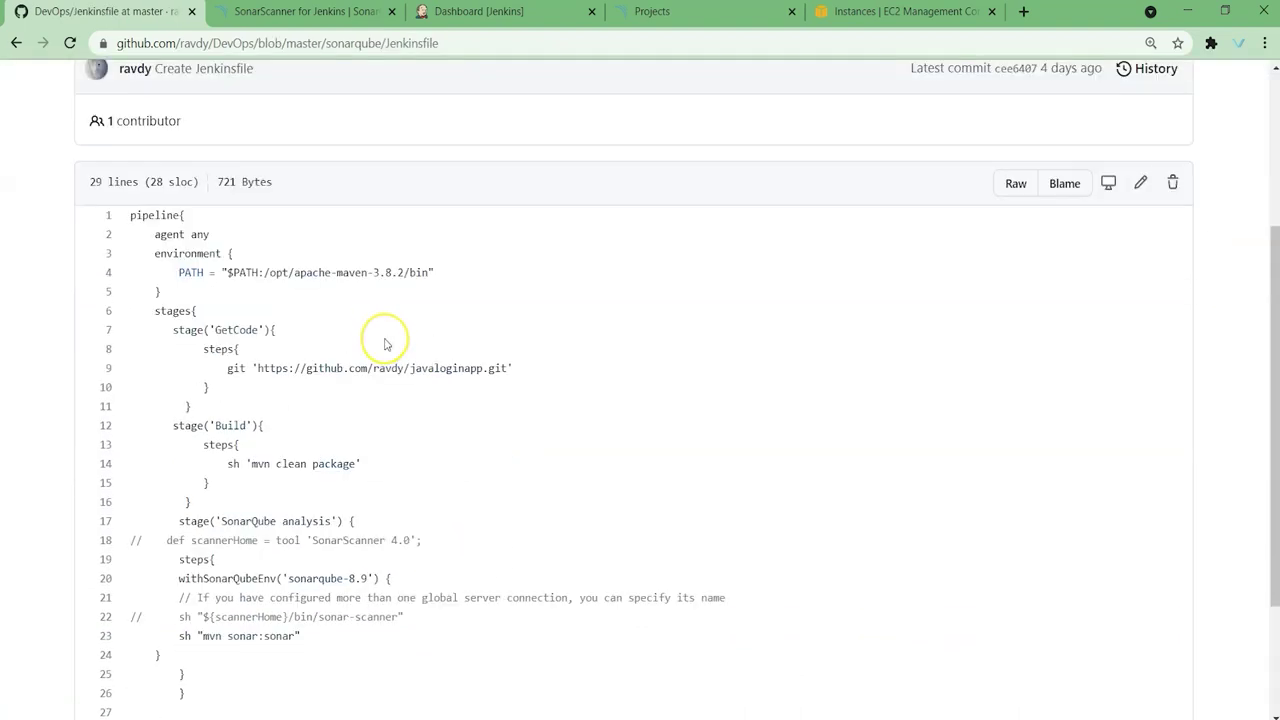
pyautogui.scroll(-1, 385, 344)
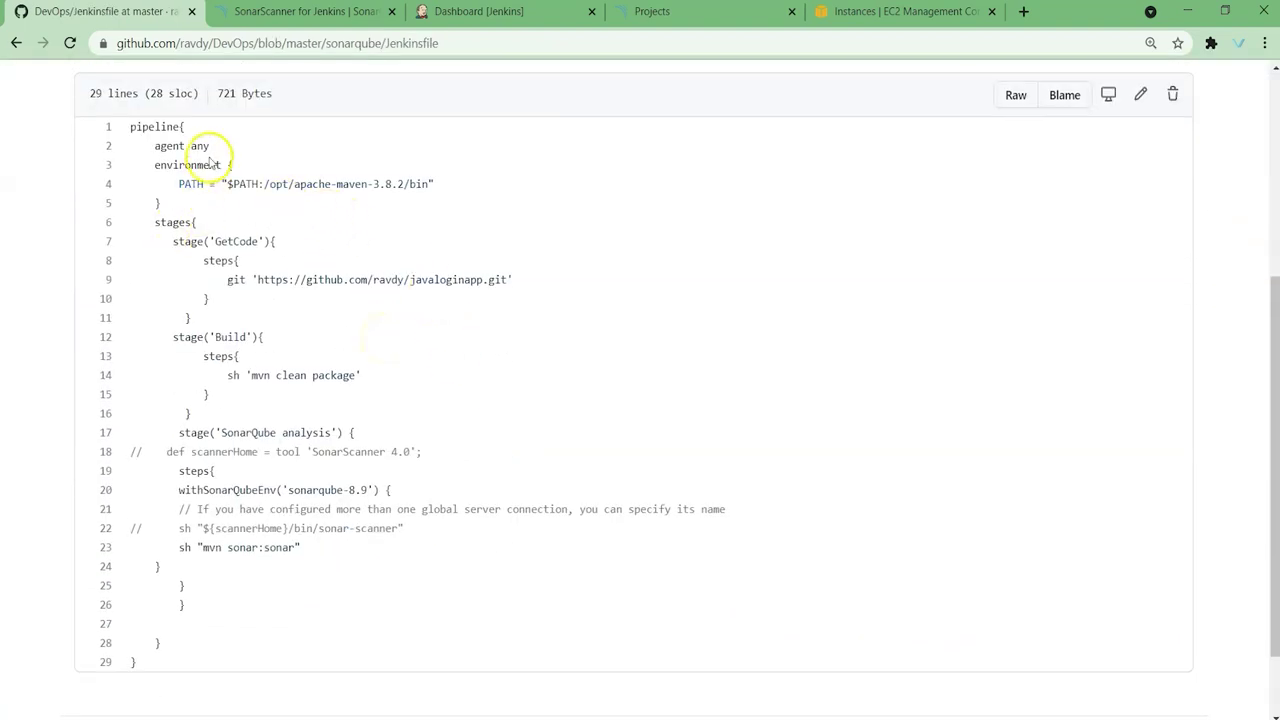
pyautogui.doubleClick(237, 241)
pyautogui.doubleClick(230, 337)
pyautogui.moveTo(215, 432); pyautogui.dragTo(346, 431)
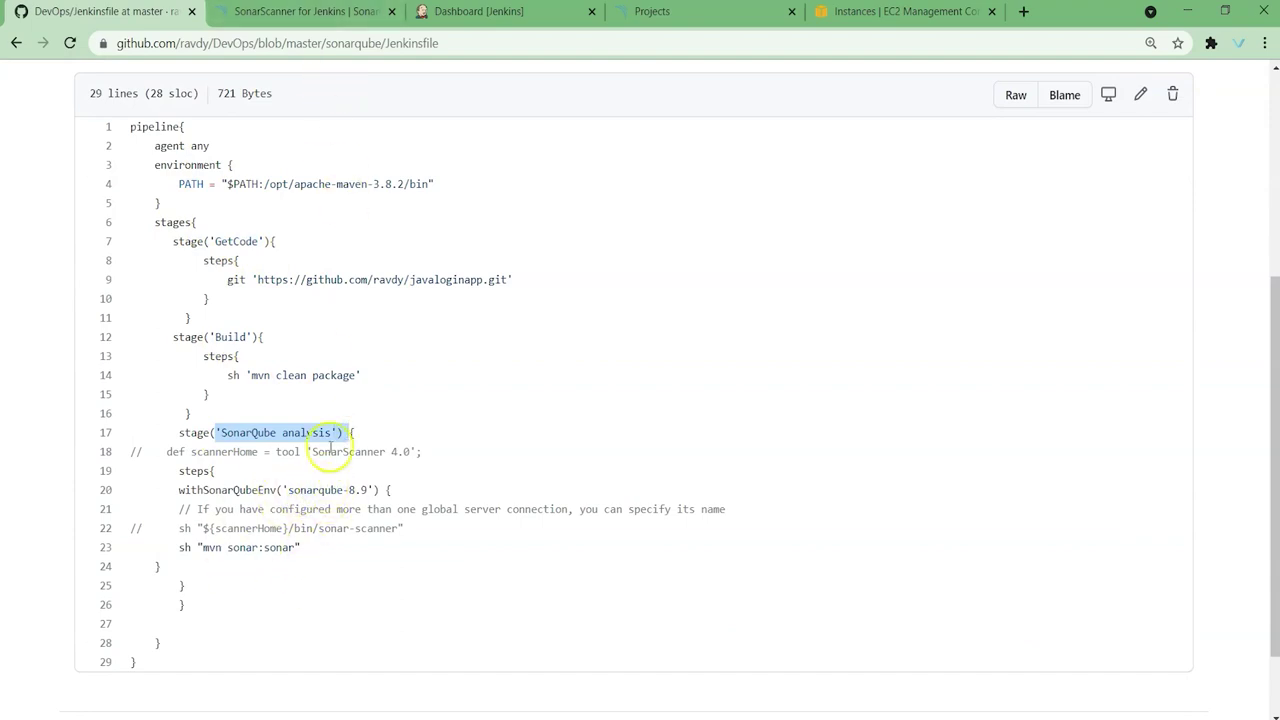
pyautogui.click(357, 20)
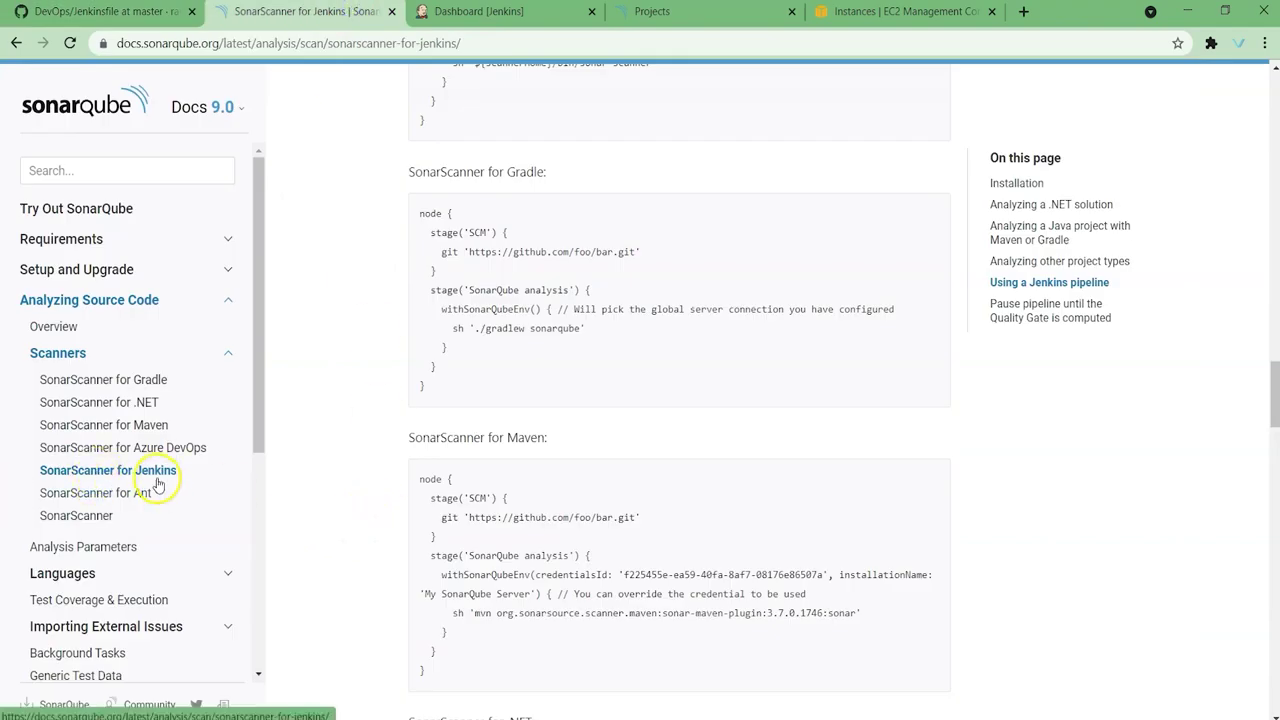
# Step: Highlight the SonarScanner for Maven heading, then go back to GitHub's sonarqube folder listing
pyautogui.moveTo(406, 437); pyautogui.dragTo(555, 437)
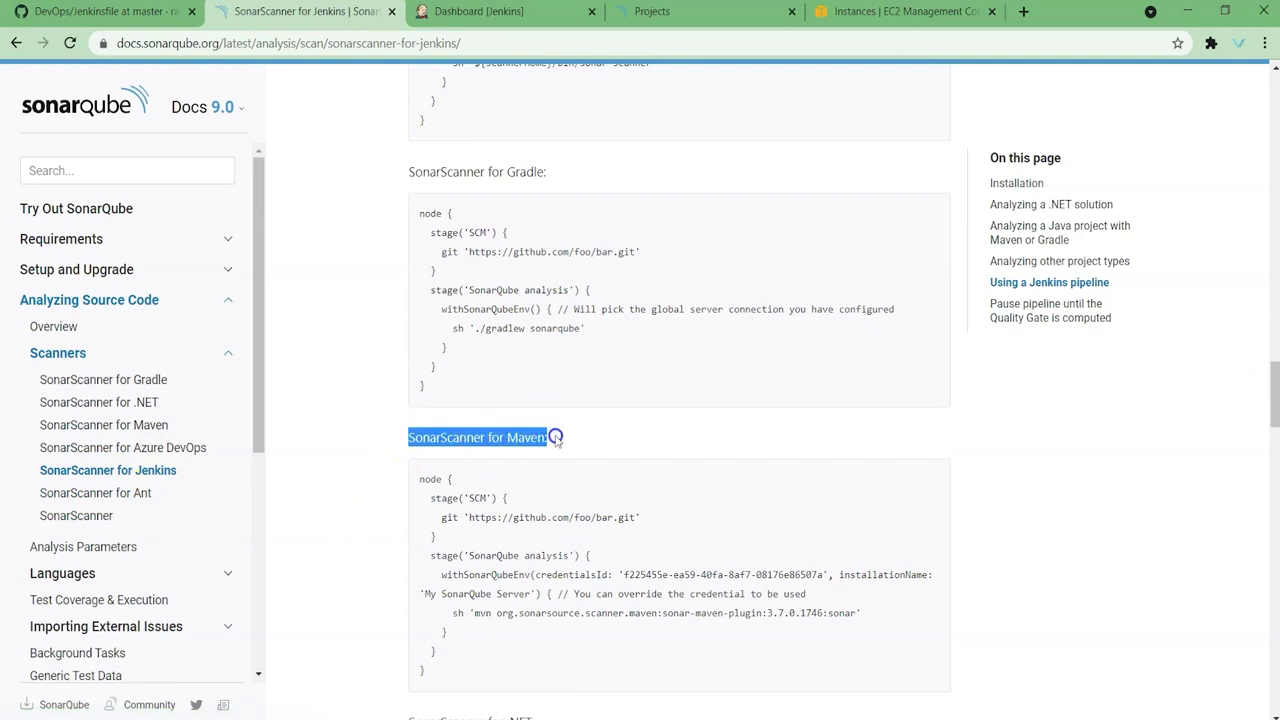
pyautogui.click(556, 437)
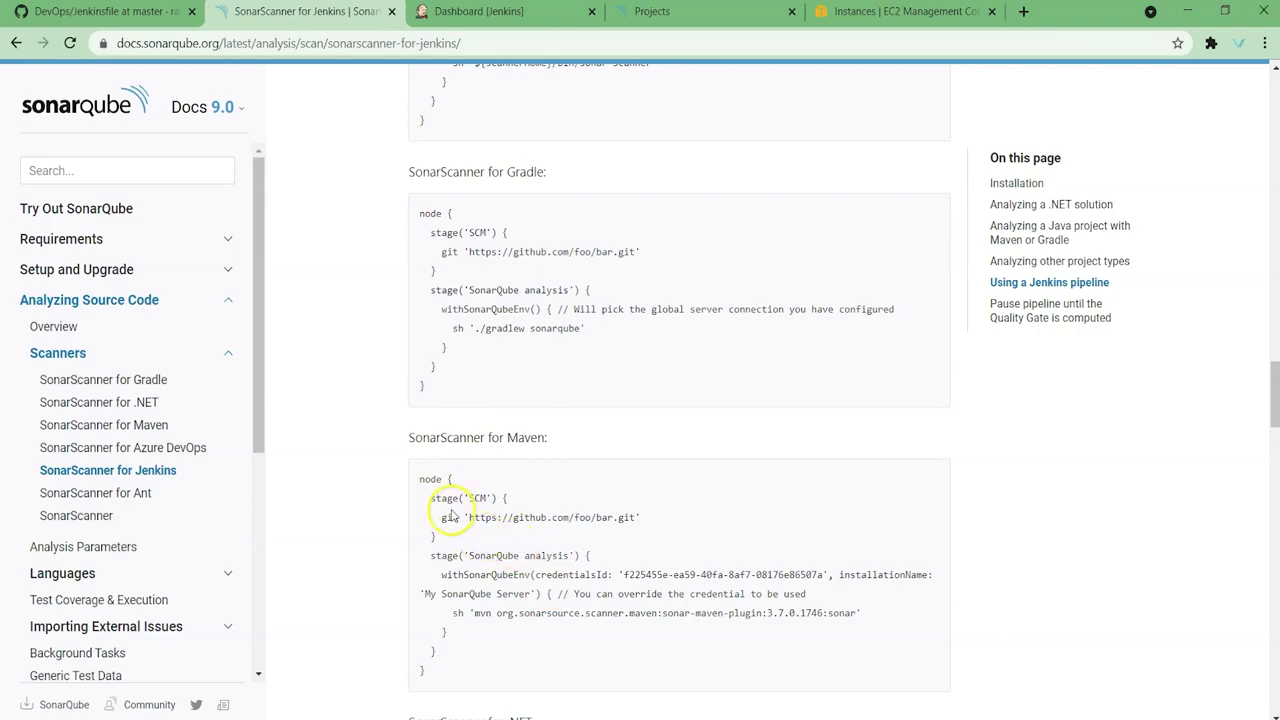
pyautogui.click(100, 11)
pyautogui.scroll(4, 200, 206)
pyautogui.click(289, 276)
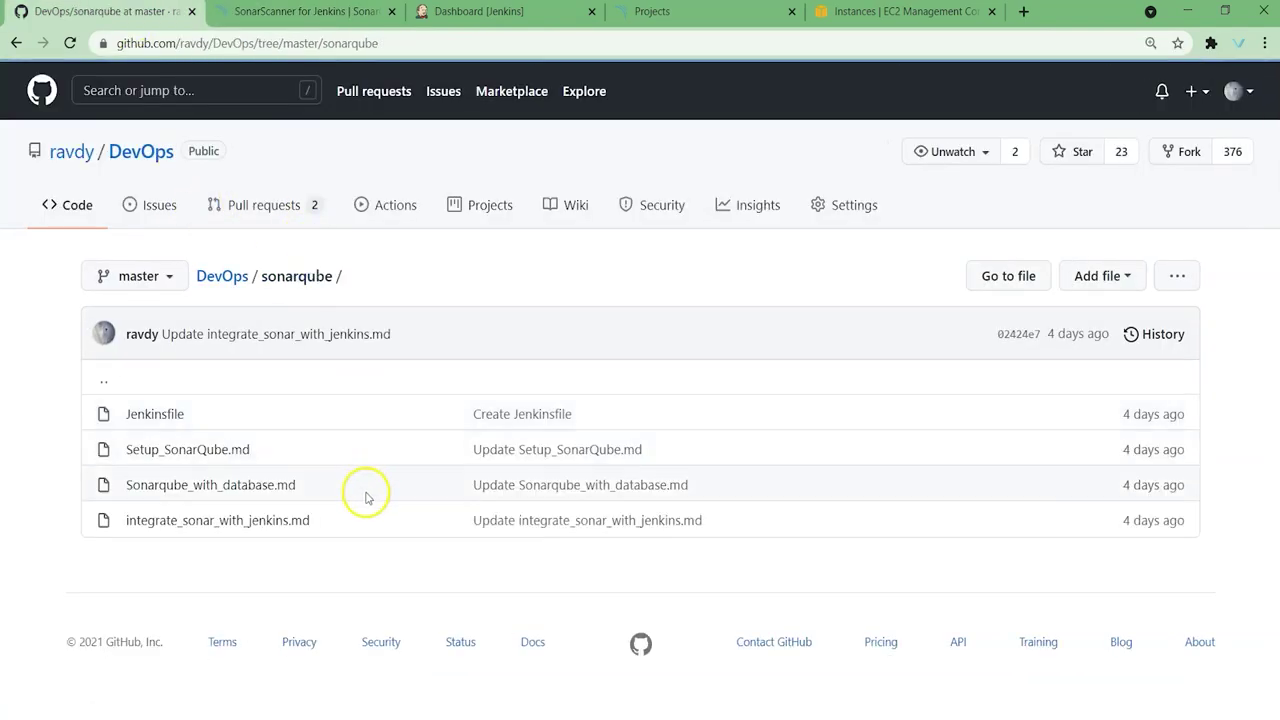
# Step: Reopen integrate_sonar_with_jenkins.md and select its prerequisites, then switch to SonarQube Projects
pyautogui.click(236, 526)
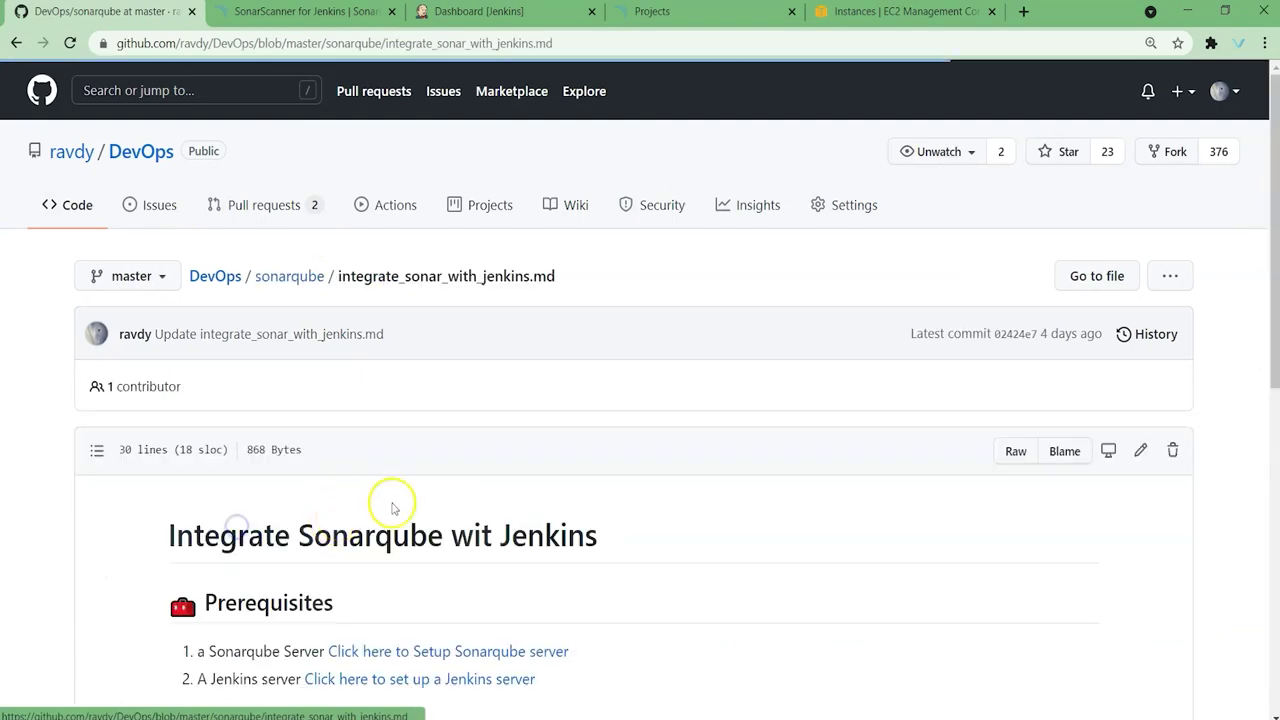
pyautogui.scroll(-2, 457, 486)
pyautogui.moveTo(185, 476); pyautogui.dragTo(614, 503)
pyautogui.scroll(-2, 655, 512)
pyautogui.scroll(-1, 655, 512)
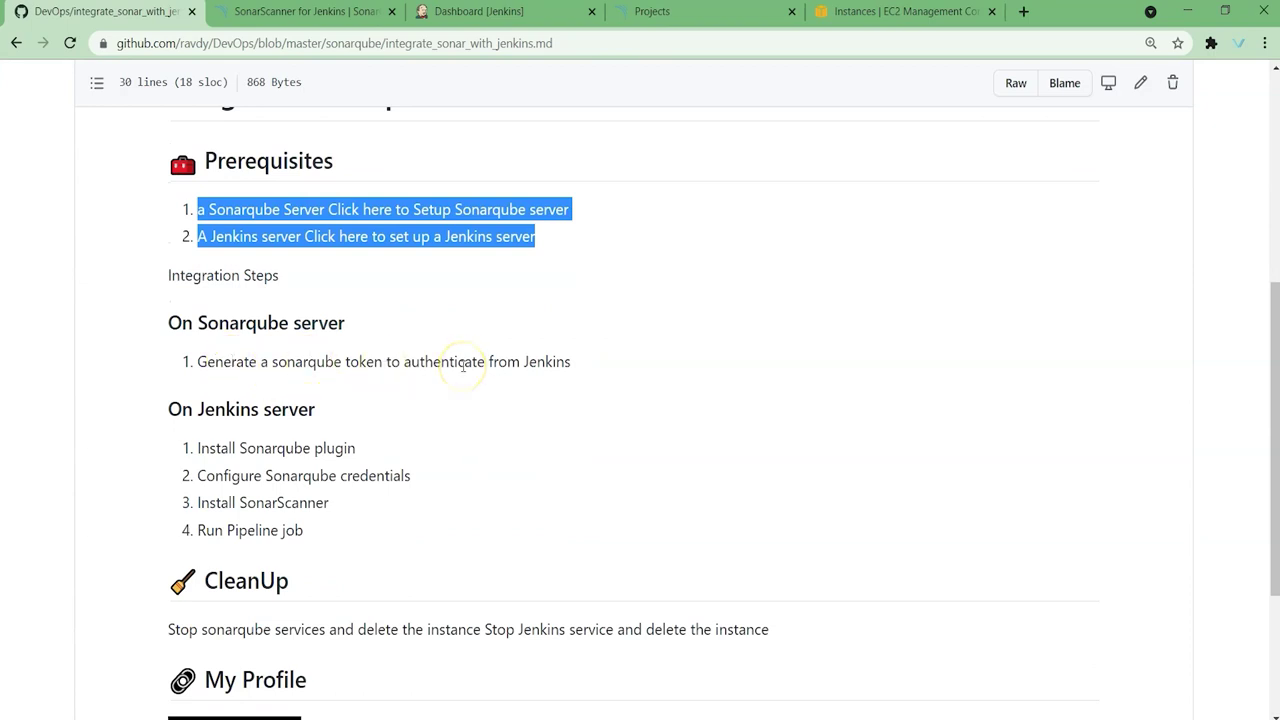
pyautogui.click(665, 11)
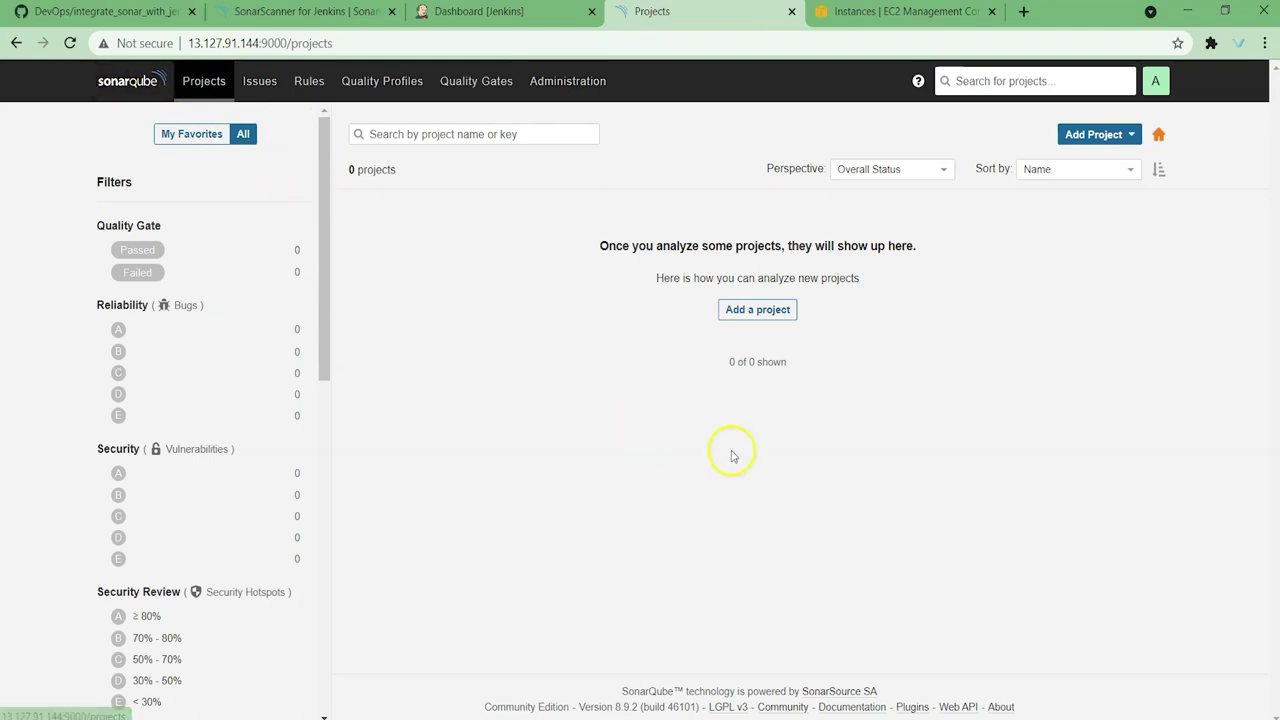
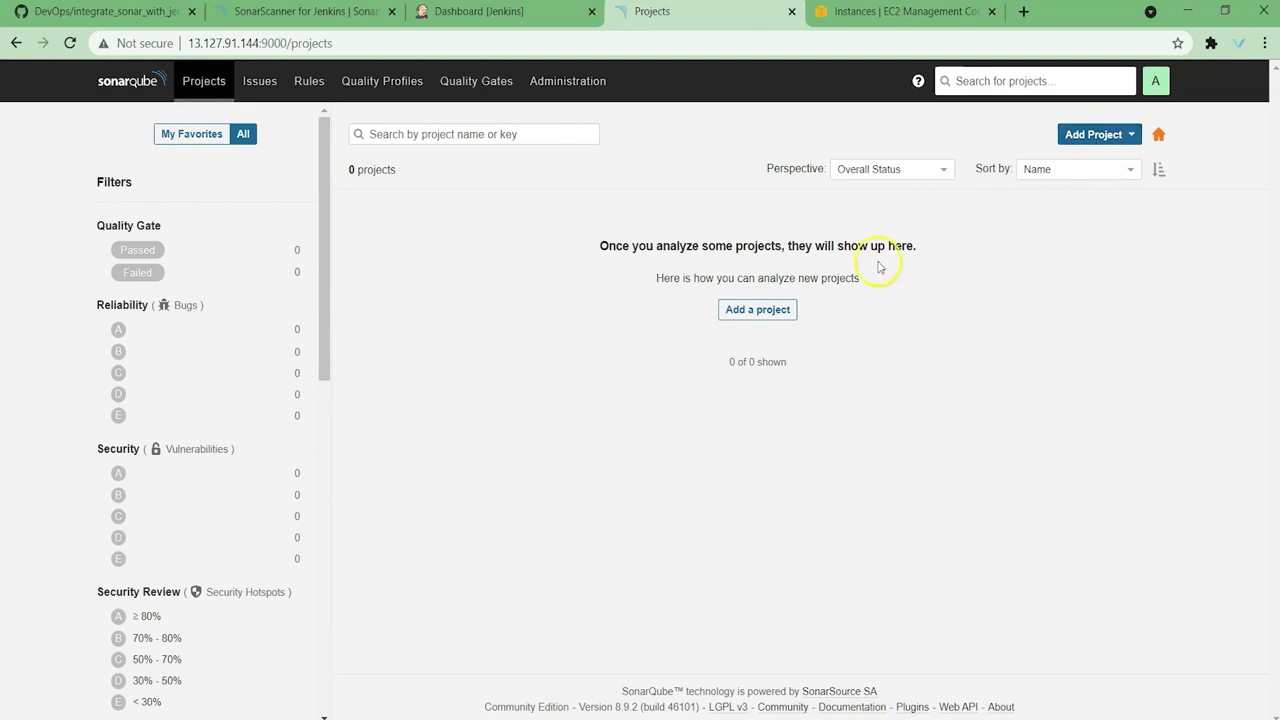
# Step: Manually create a SonarQube project with the key demoapp-project
pyautogui.click(782, 313)
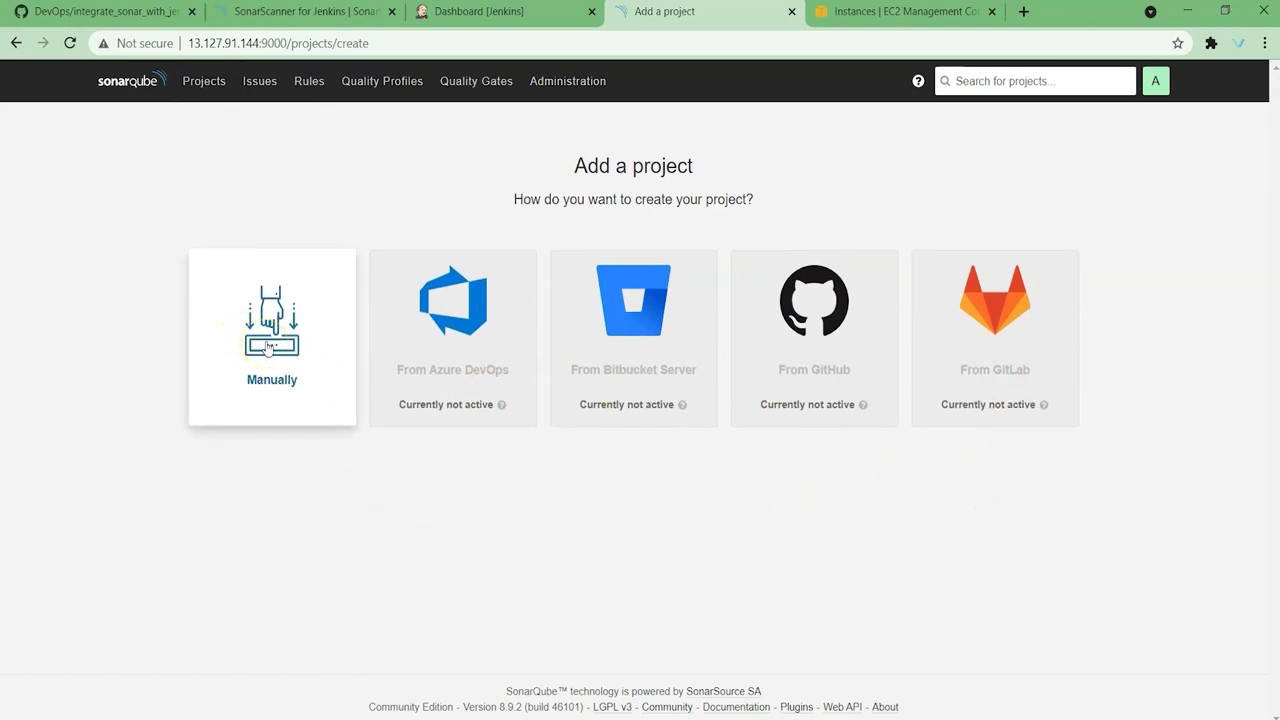
pyautogui.click(267, 347)
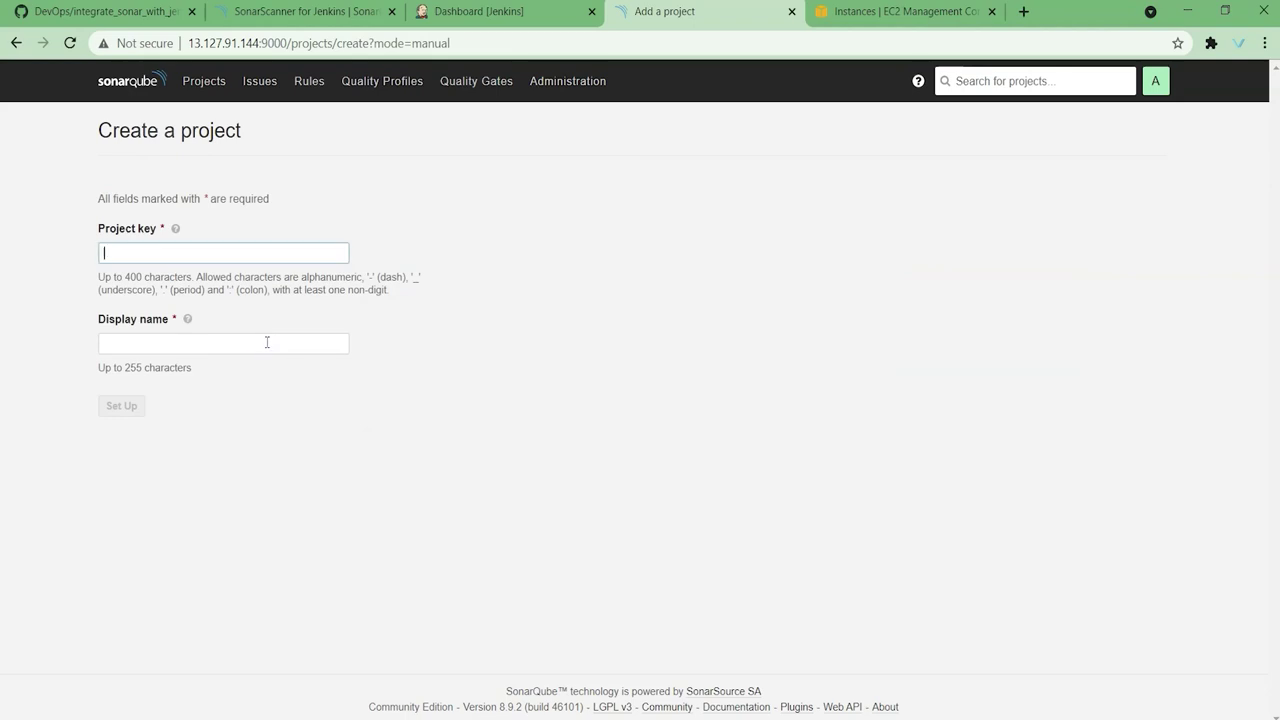
pyautogui.click(160, 254)
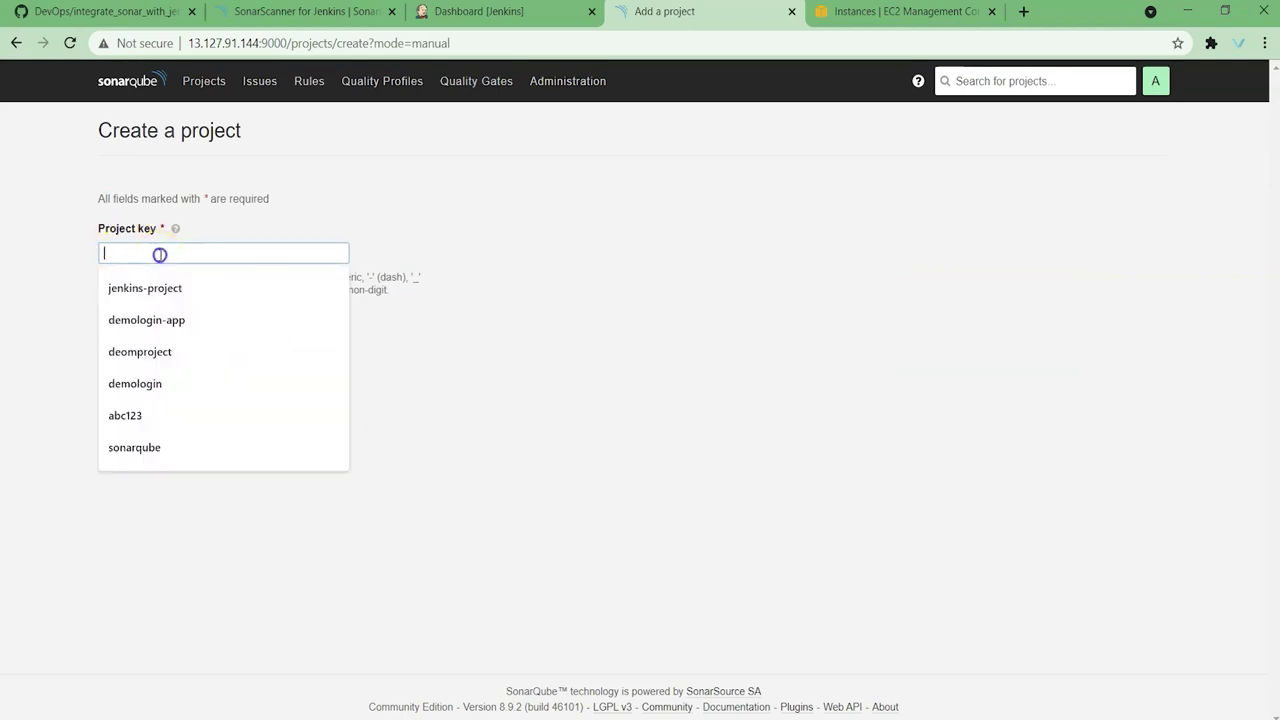
pyautogui.write('demoapp-project')
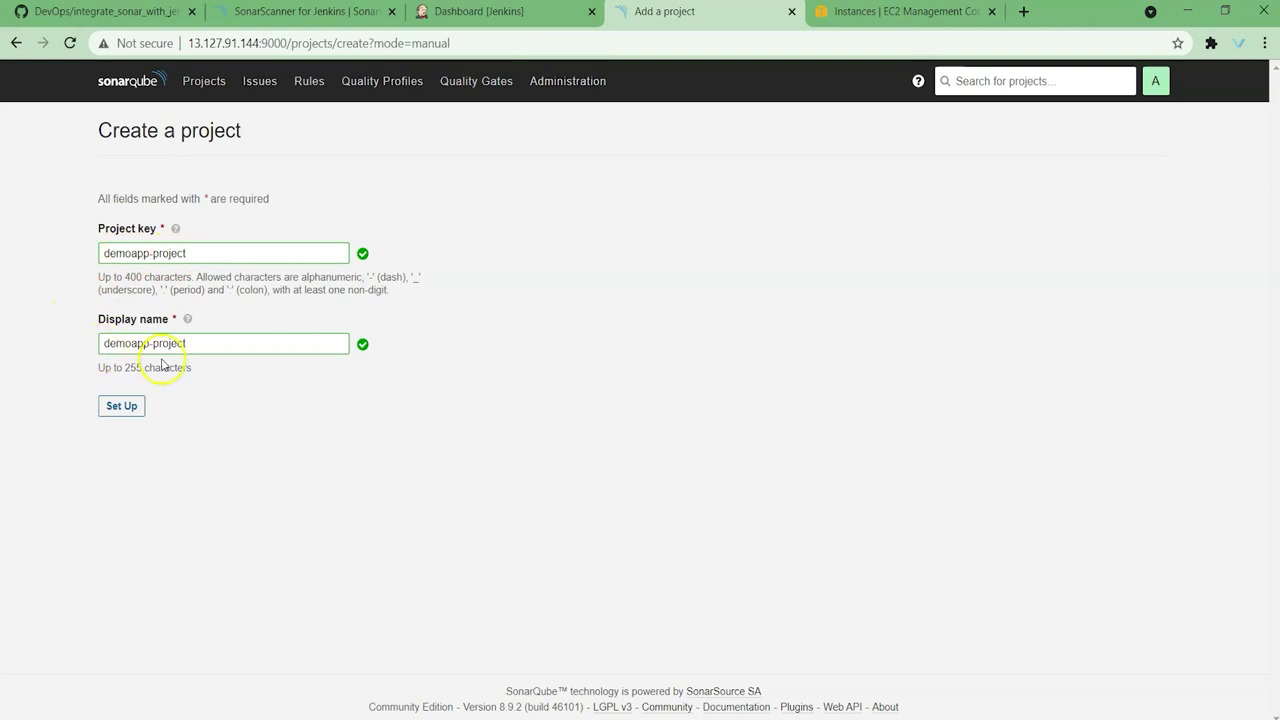
pyautogui.click(121, 408)
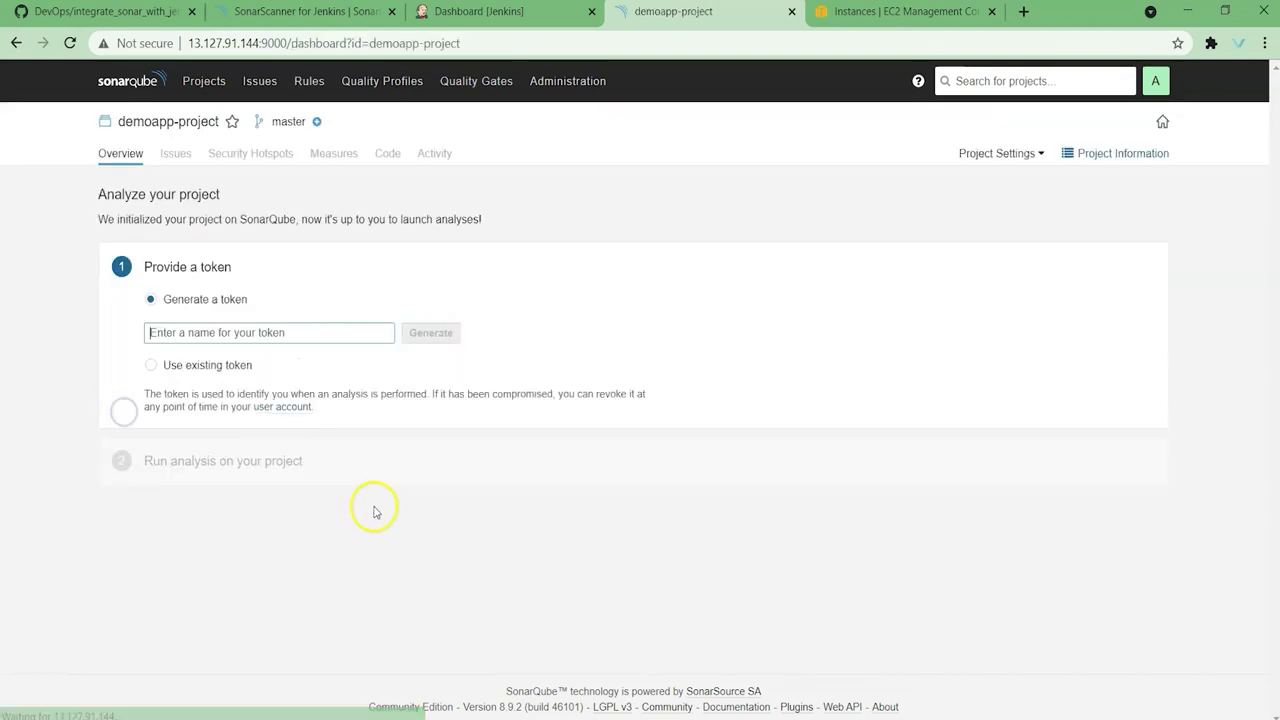
# Step: Generate a token named demoapp-project, copy it, and switch to Jenkins
pyautogui.click(250, 332)
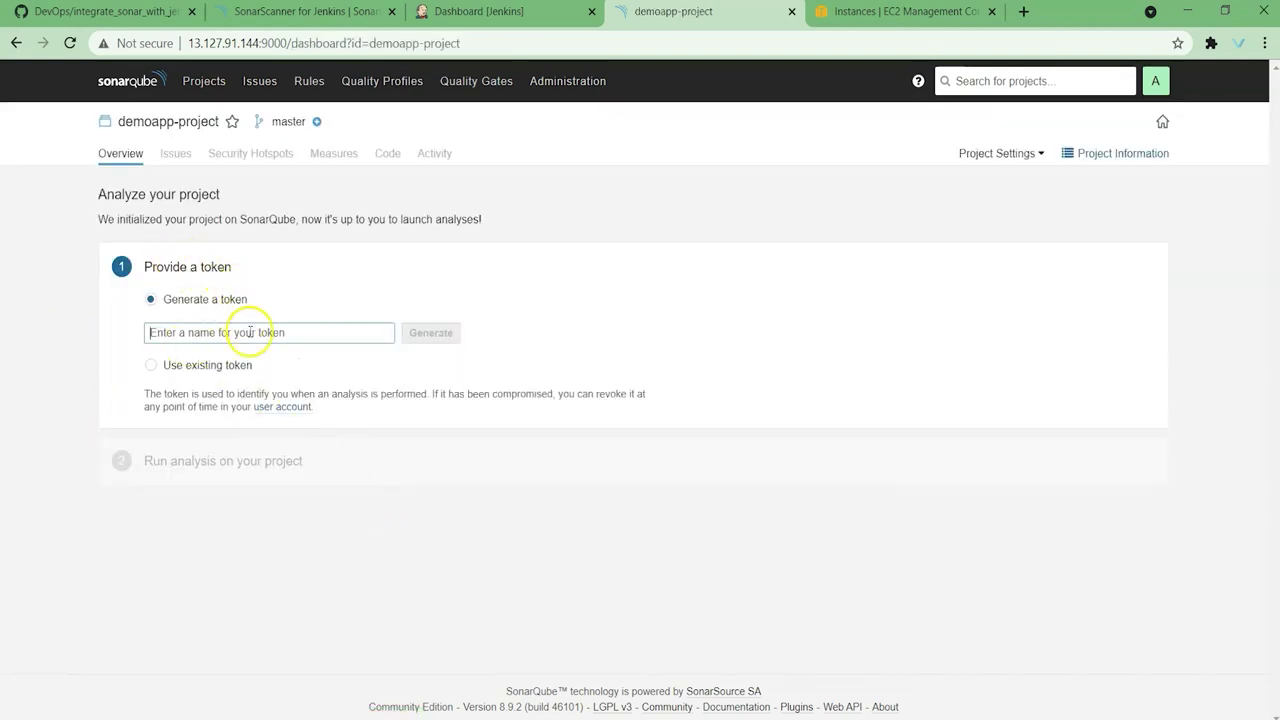
pyautogui.hotkey('ctrl', 'v')
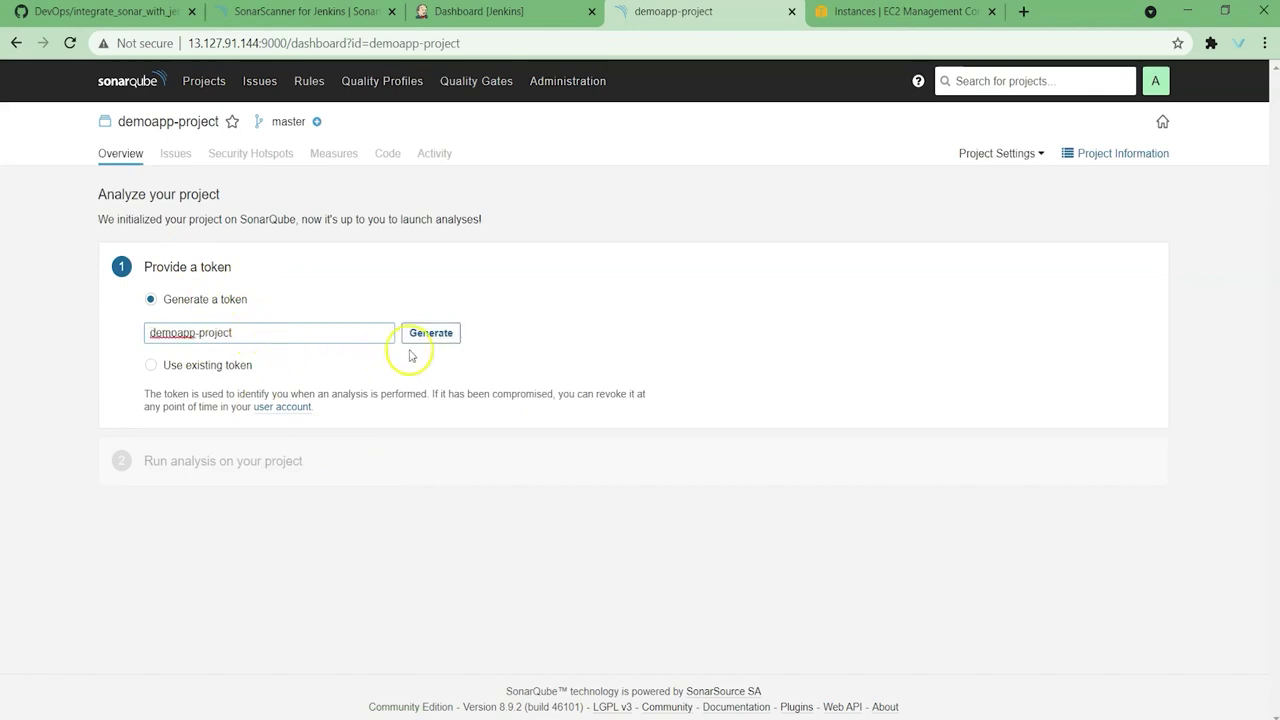
pyautogui.click(440, 342)
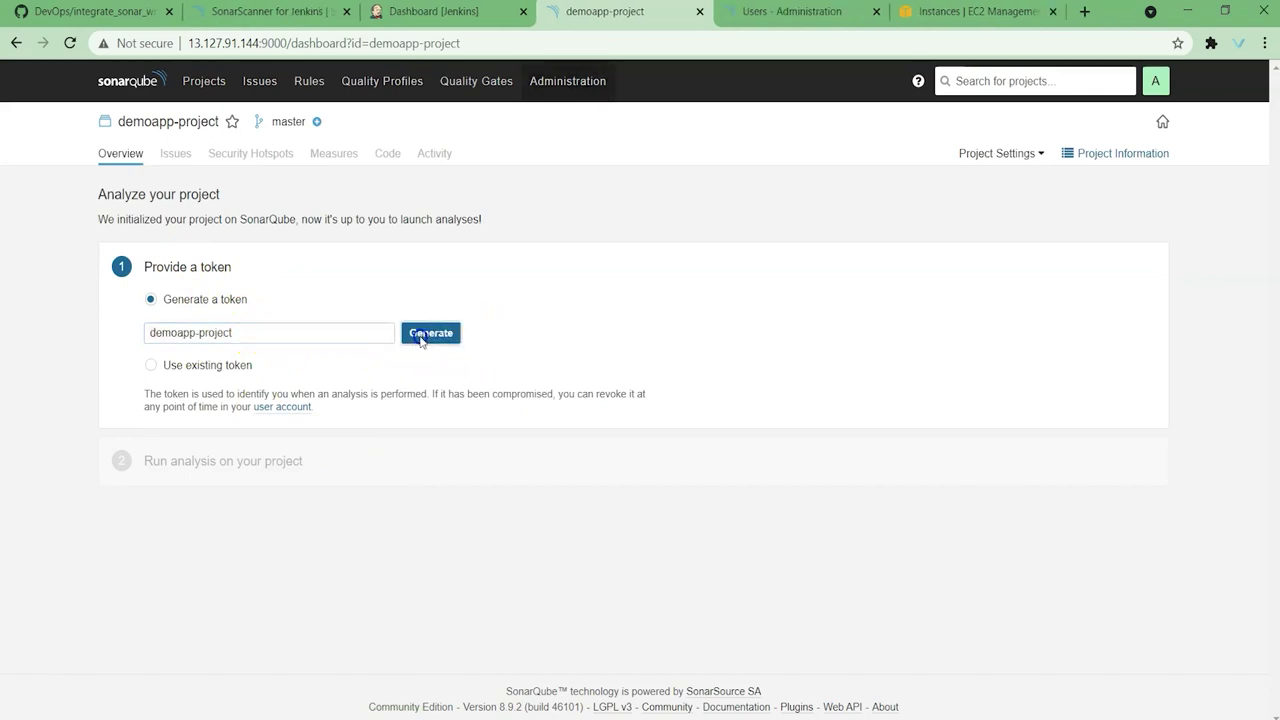
pyautogui.click(421, 340)
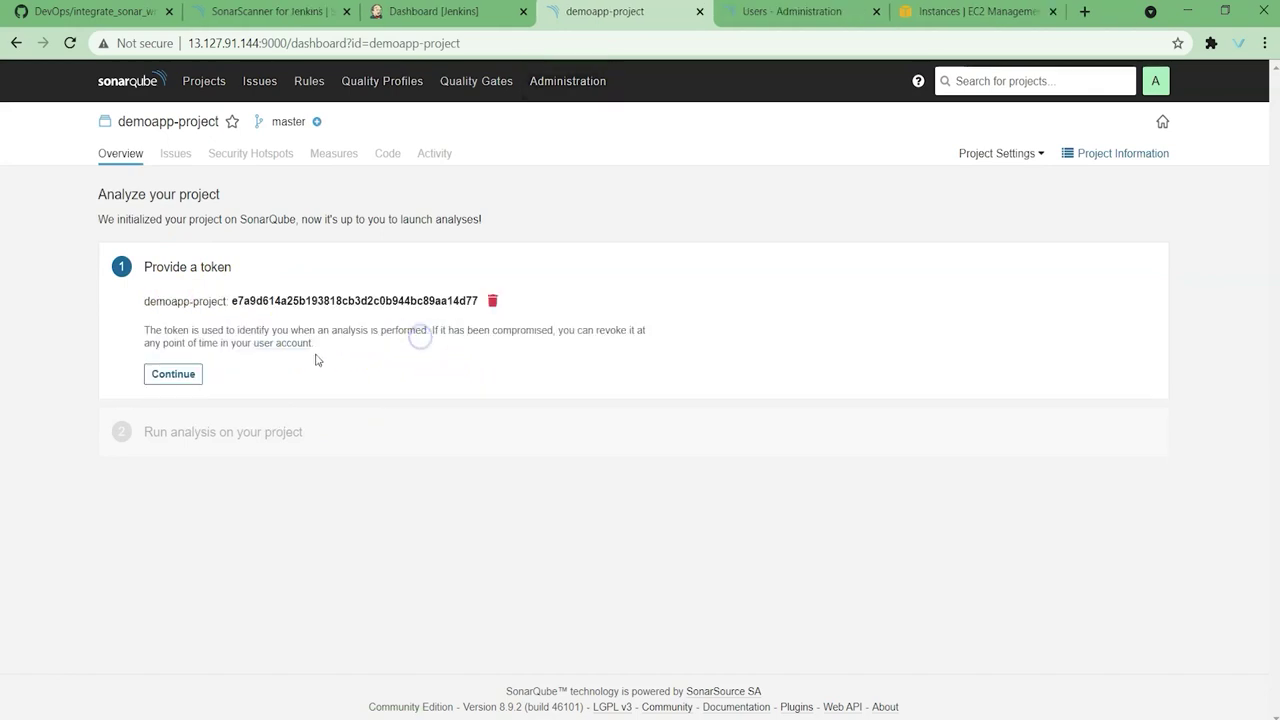
pyautogui.doubleClick(250, 306)
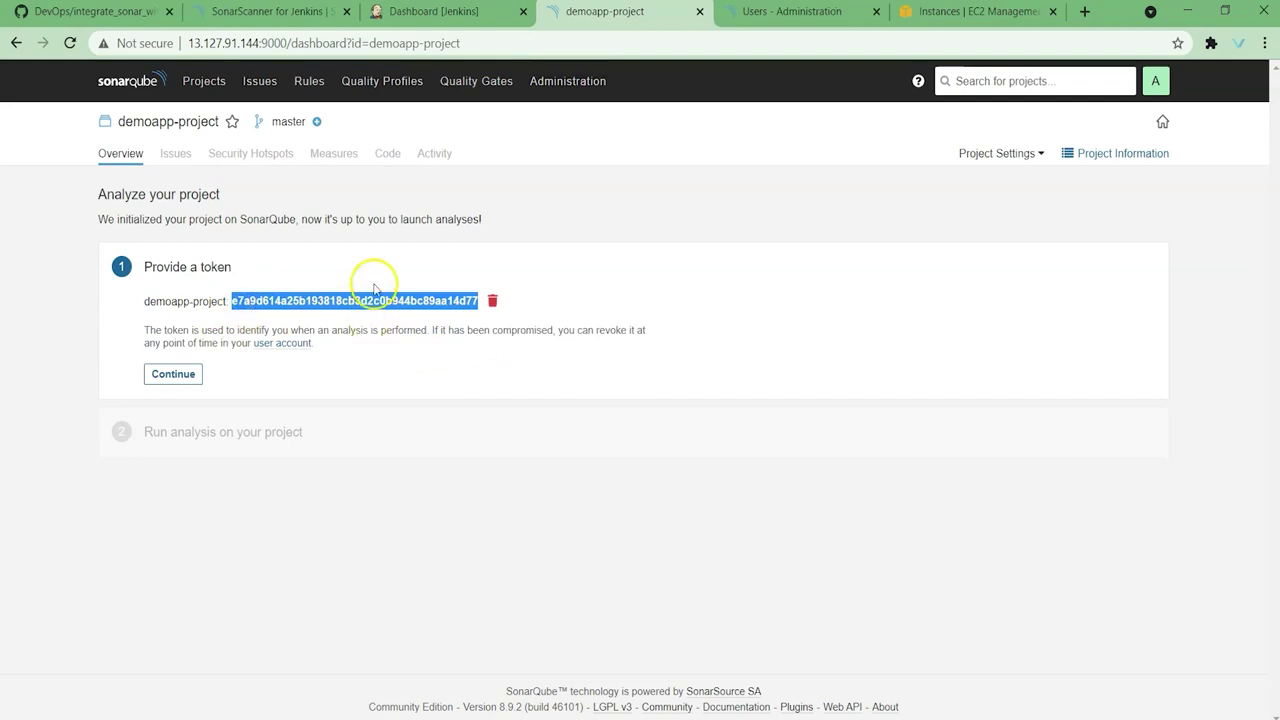
pyautogui.click(435, 11)
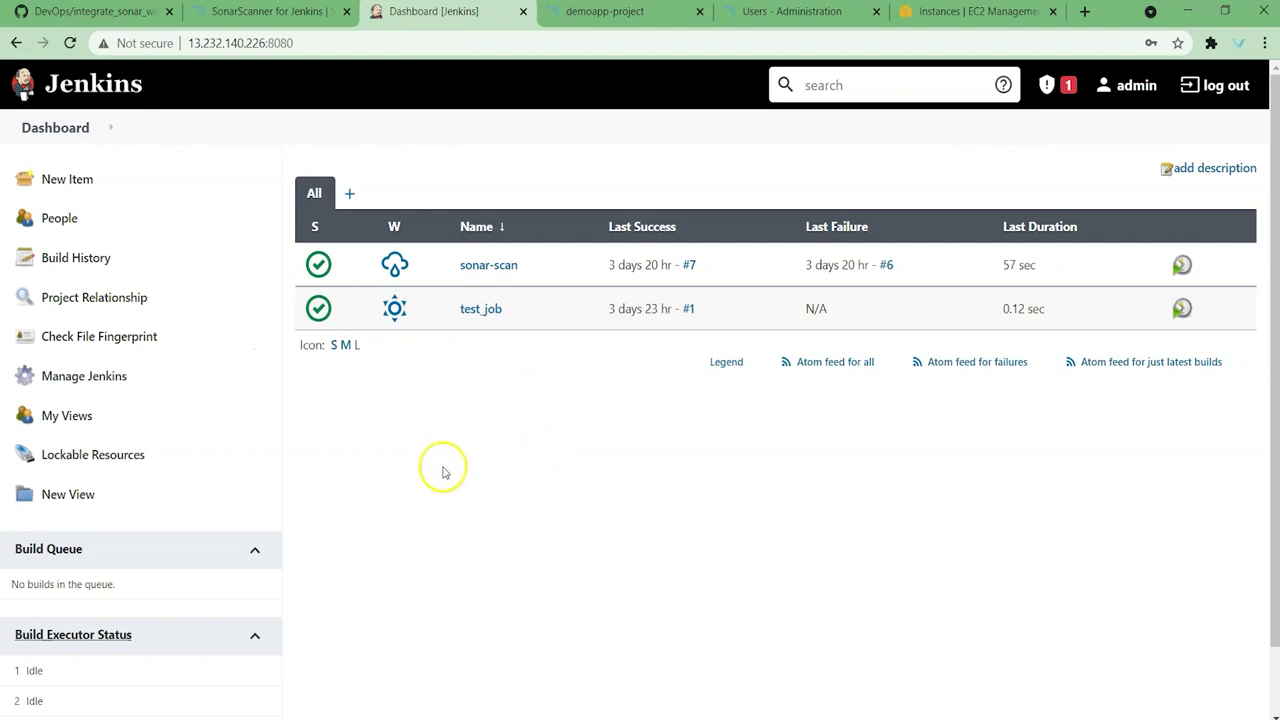
# Step: Check the GitHub guide, then open the Available plugins list in Manage Plugins
pyautogui.click(90, 11)
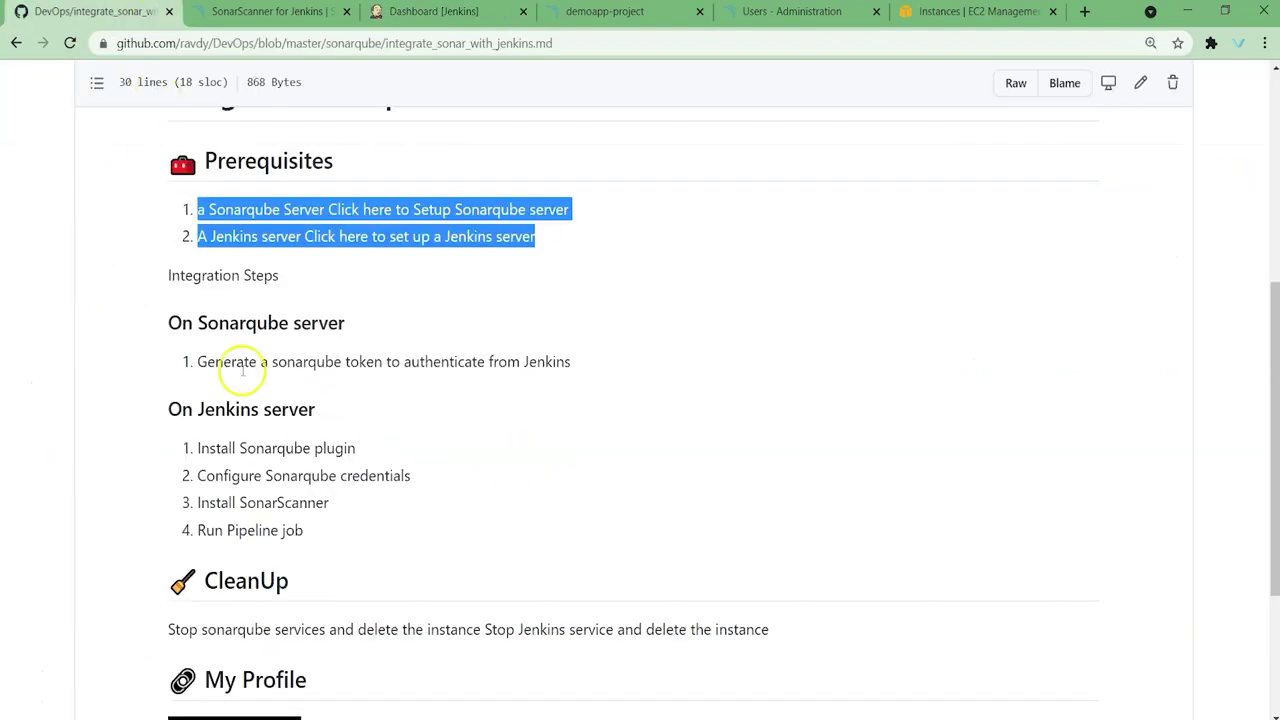
pyautogui.click(355, 426)
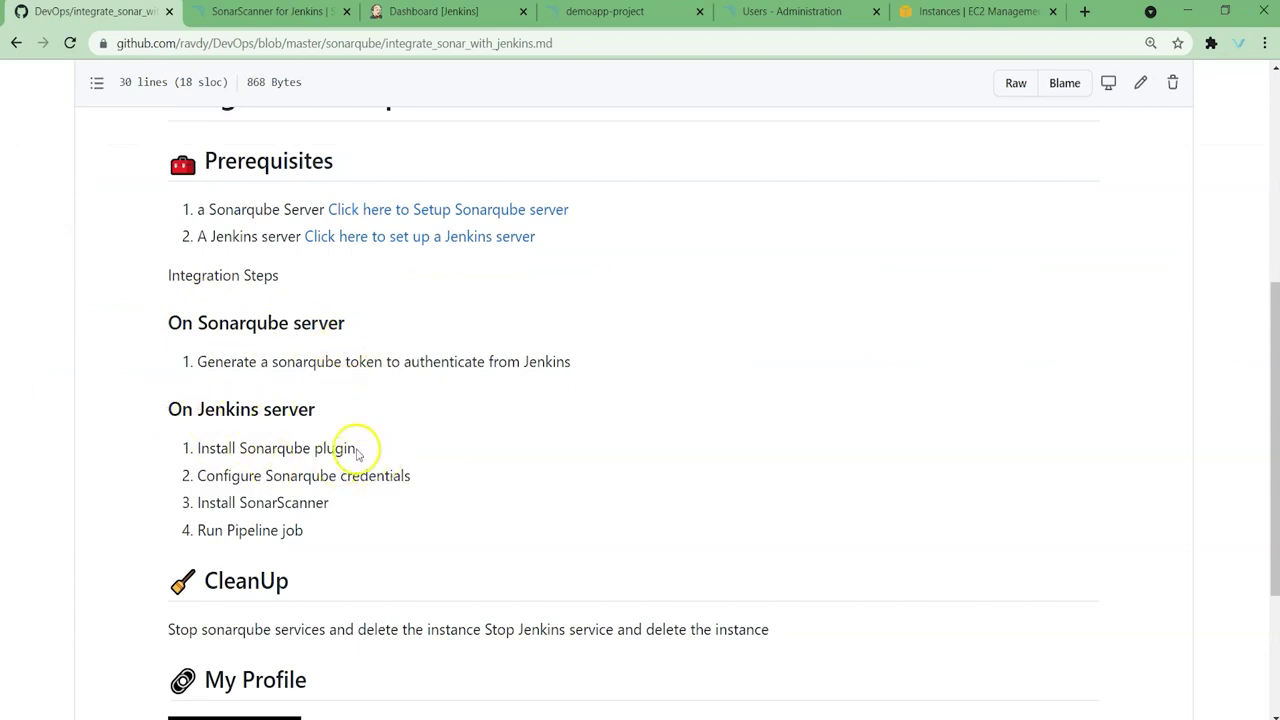
pyautogui.click(441, 8)
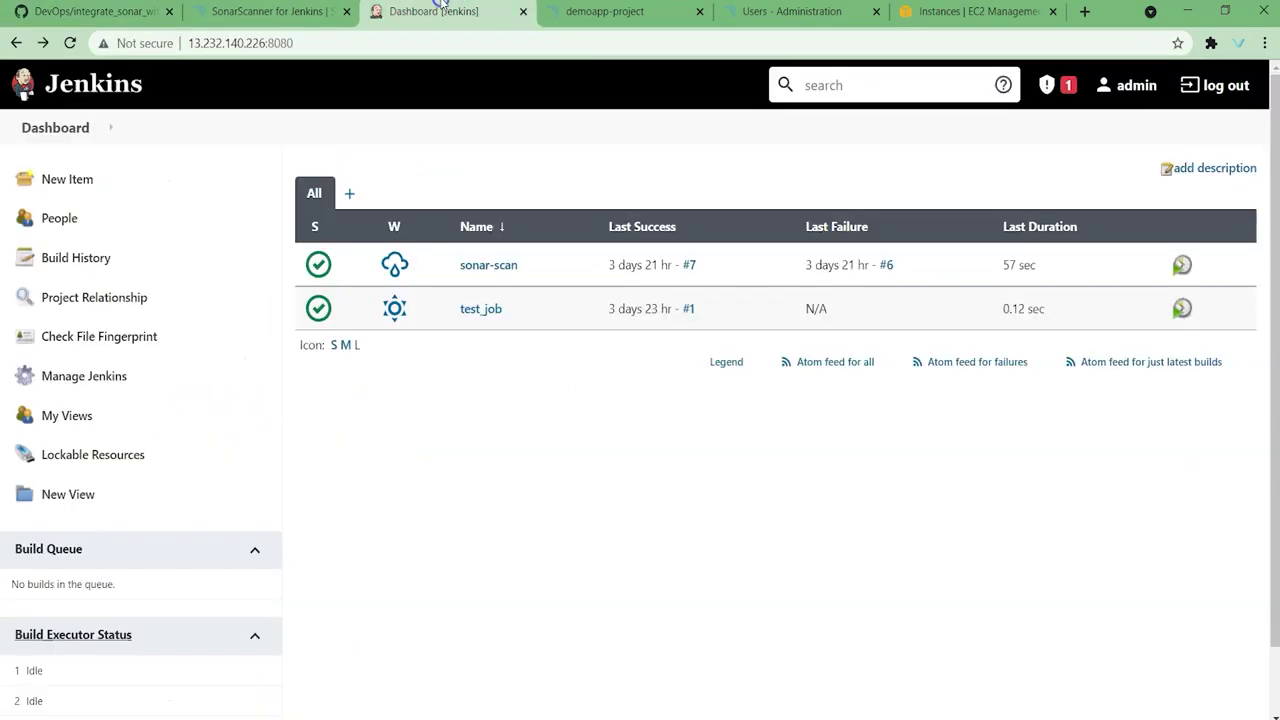
pyautogui.click(123, 378)
pyautogui.click(1062, 346)
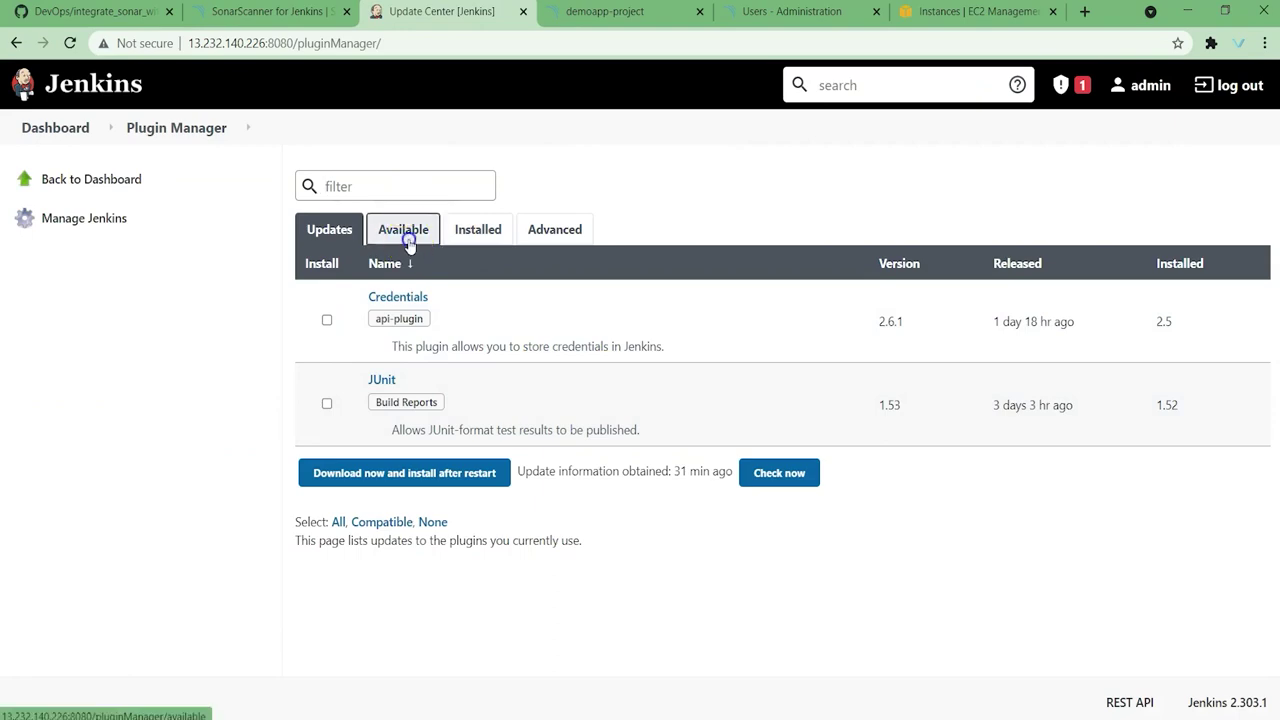
pyautogui.click(405, 235)
# Step: Search 'sonarqub' and install SonarQube Scanner without restart, then return to the dashboard
pyautogui.click(381, 192)
pyautogui.write('sonarqube')
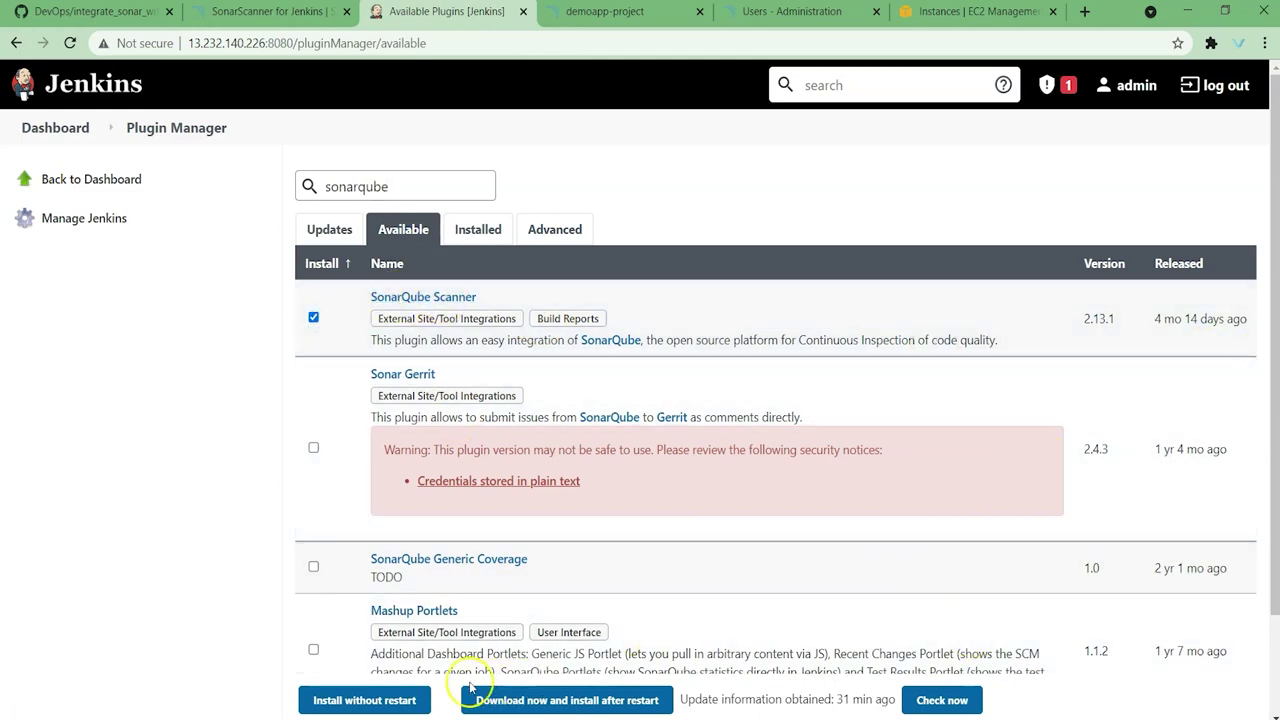
pyautogui.click(366, 700)
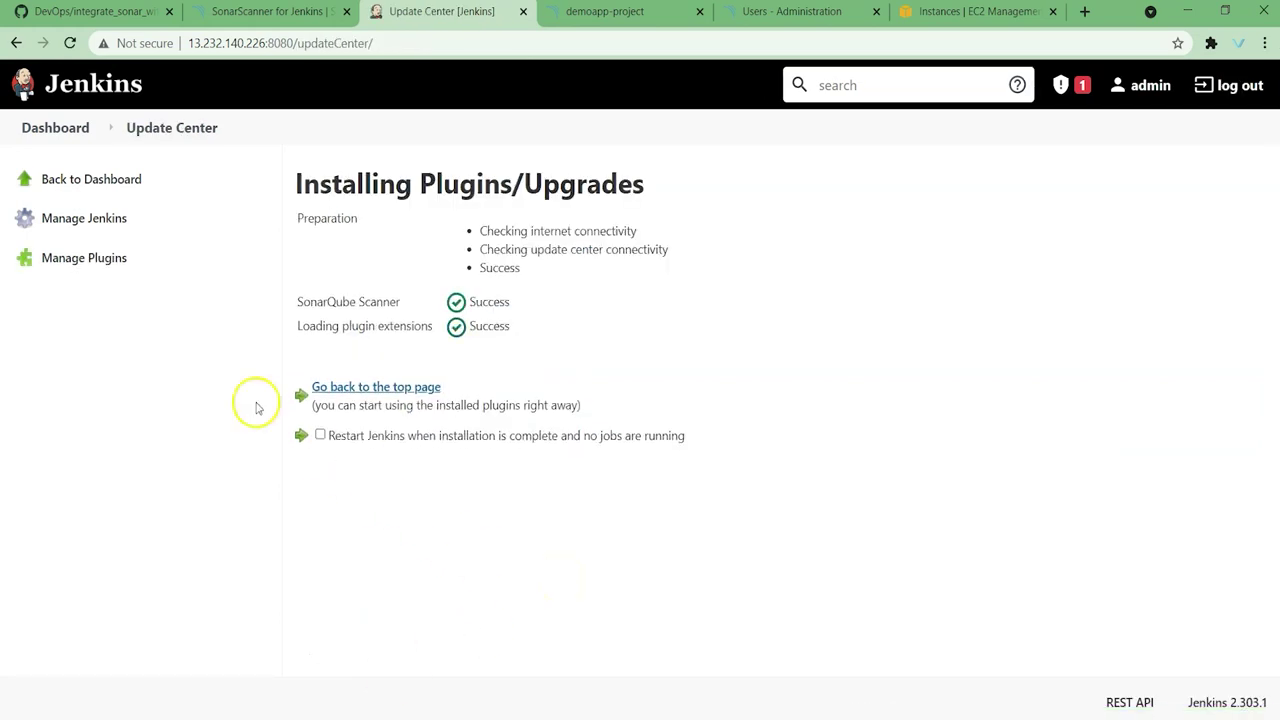
pyautogui.click(70, 132)
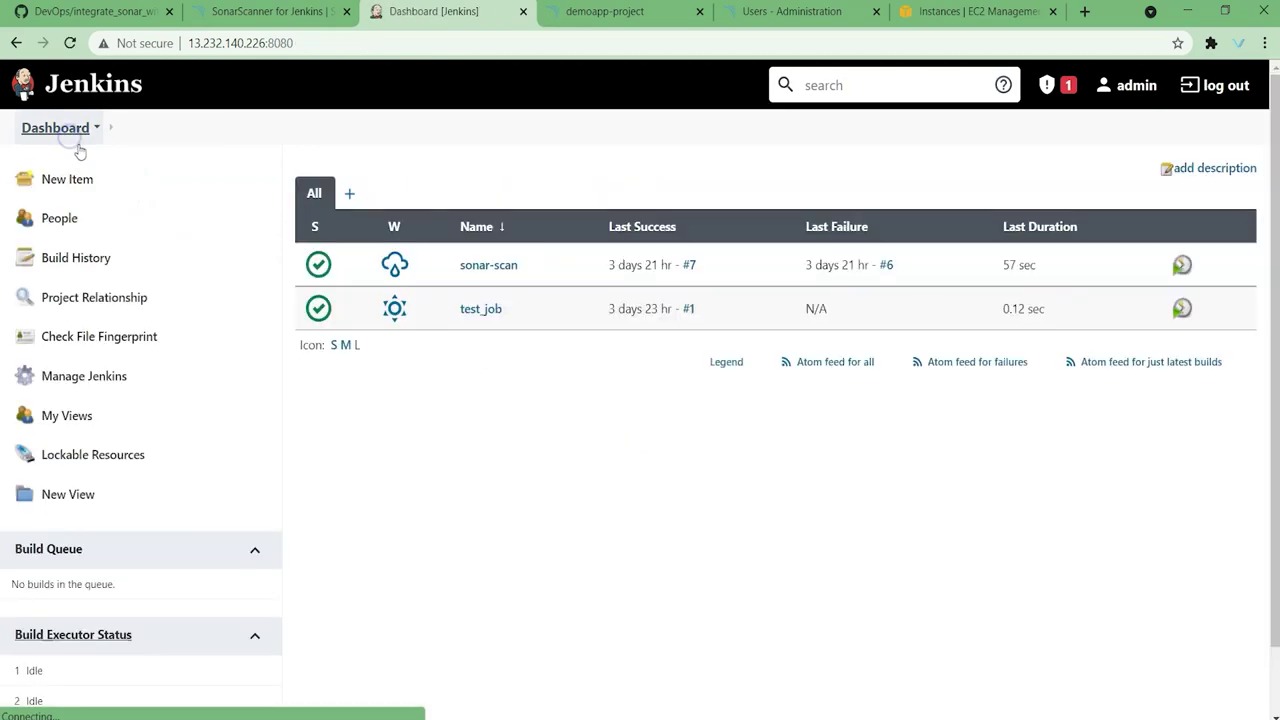
pyautogui.click(125, 12)
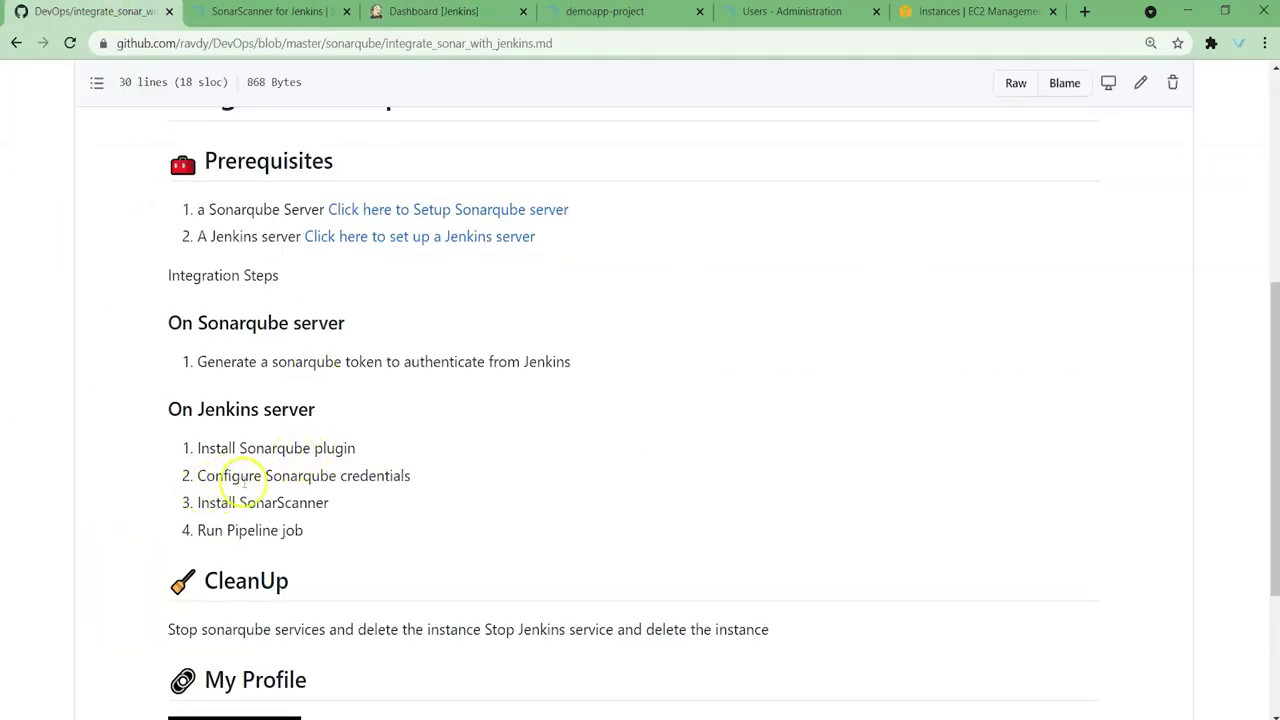
pyautogui.click(430, 11)
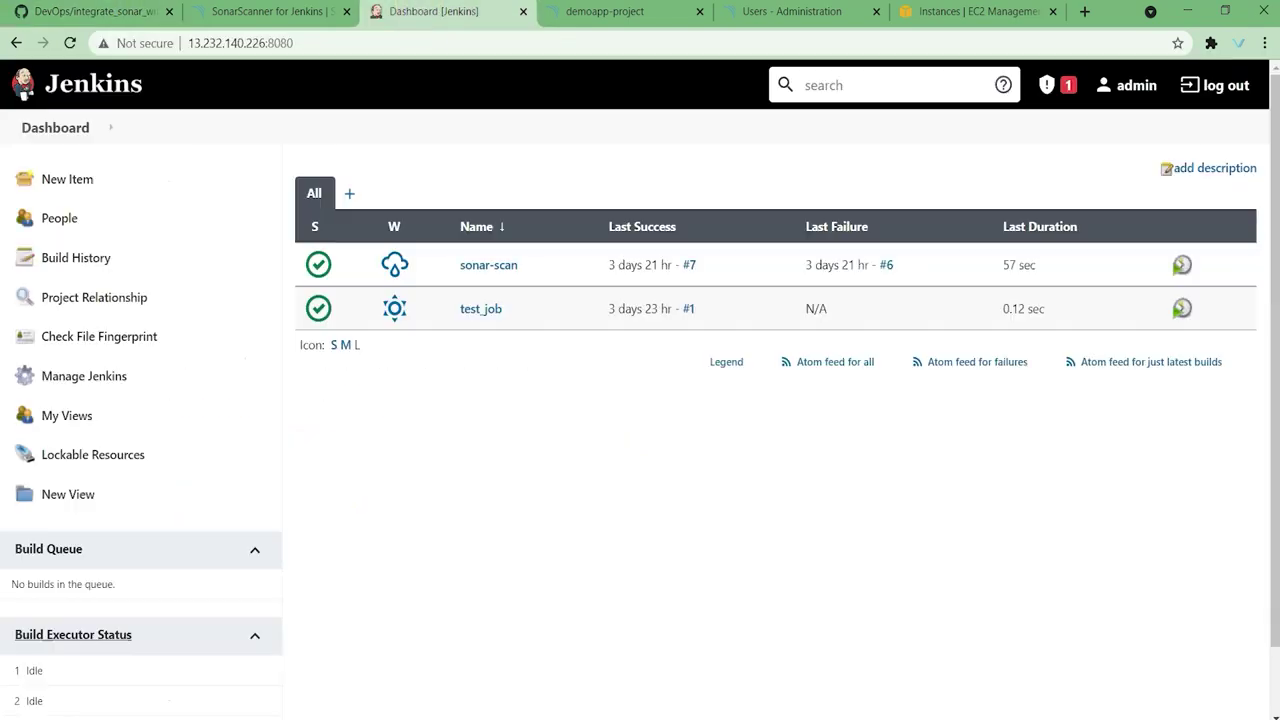
# Step: Open the add-credential form in the Jenkins global credentials domain
pyautogui.click(116, 376)
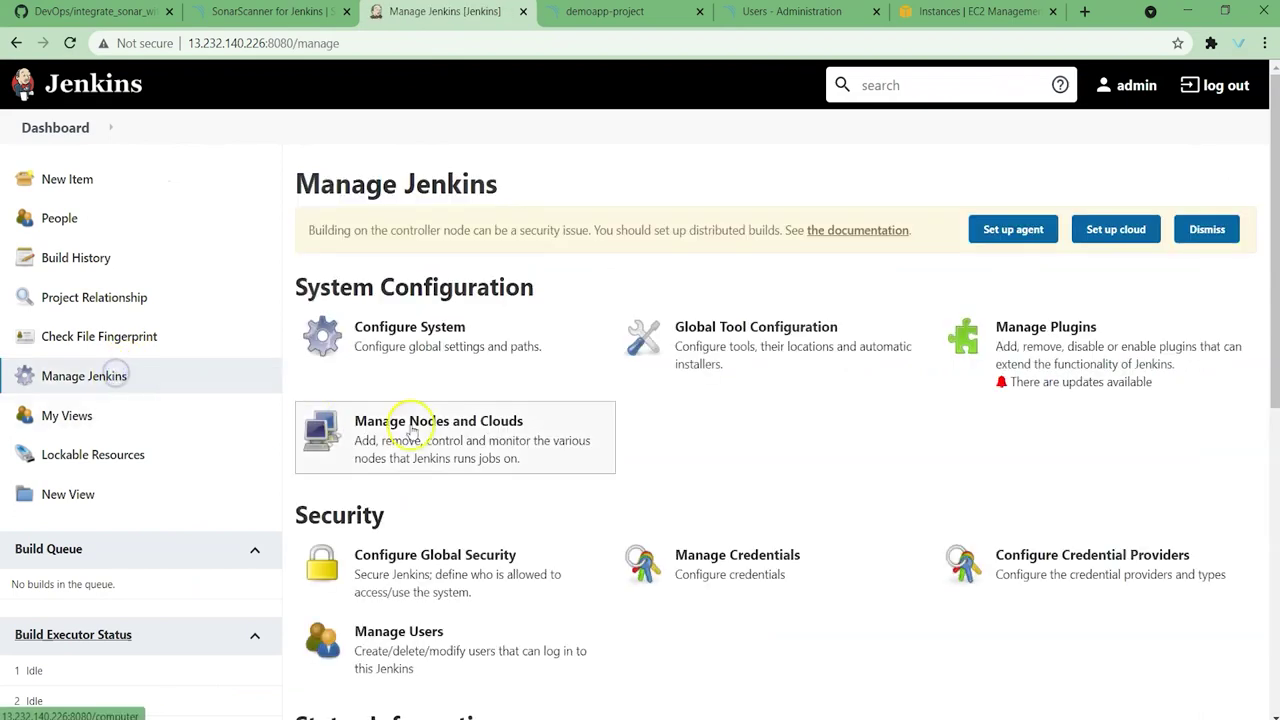
pyautogui.click(741, 578)
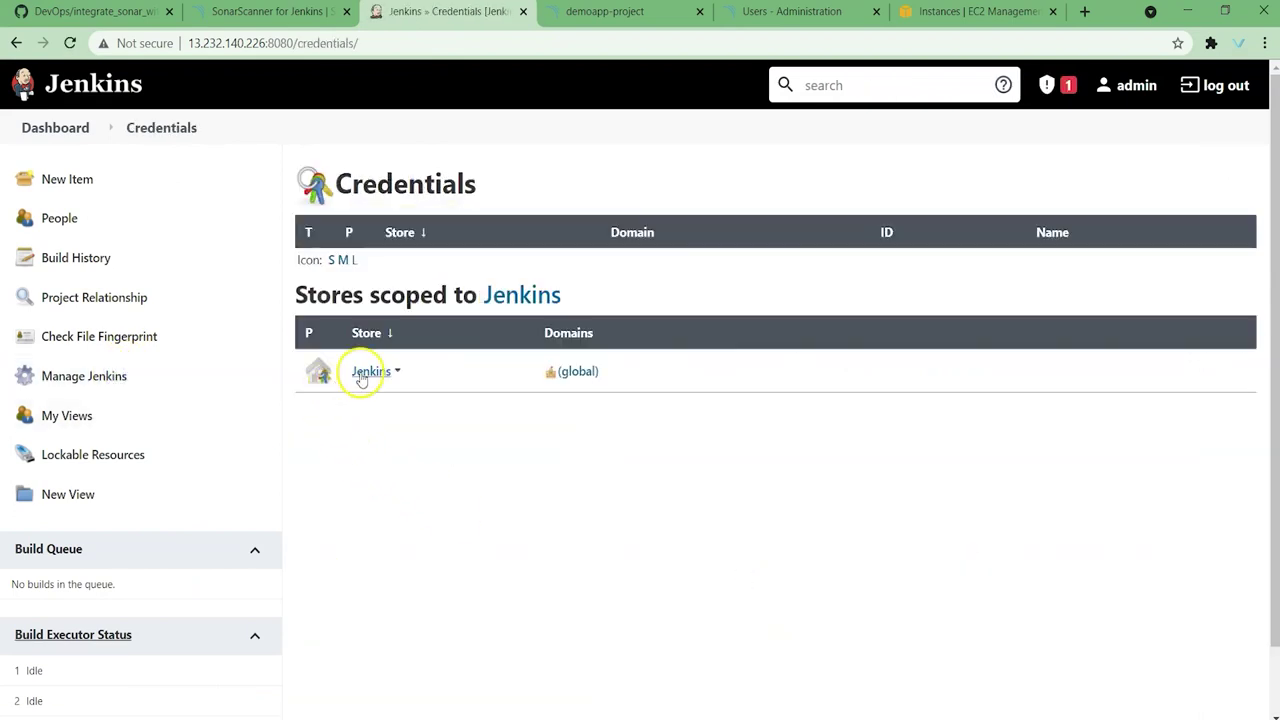
pyautogui.click(363, 374)
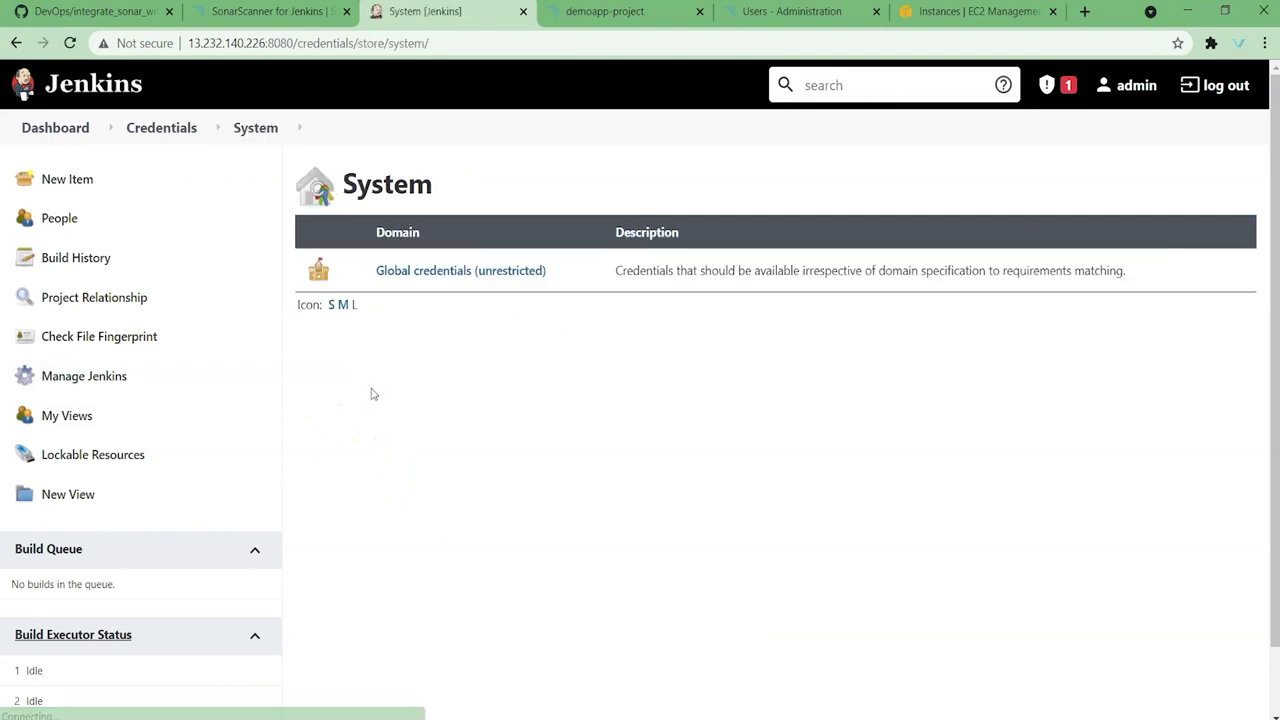
pyautogui.click(461, 272)
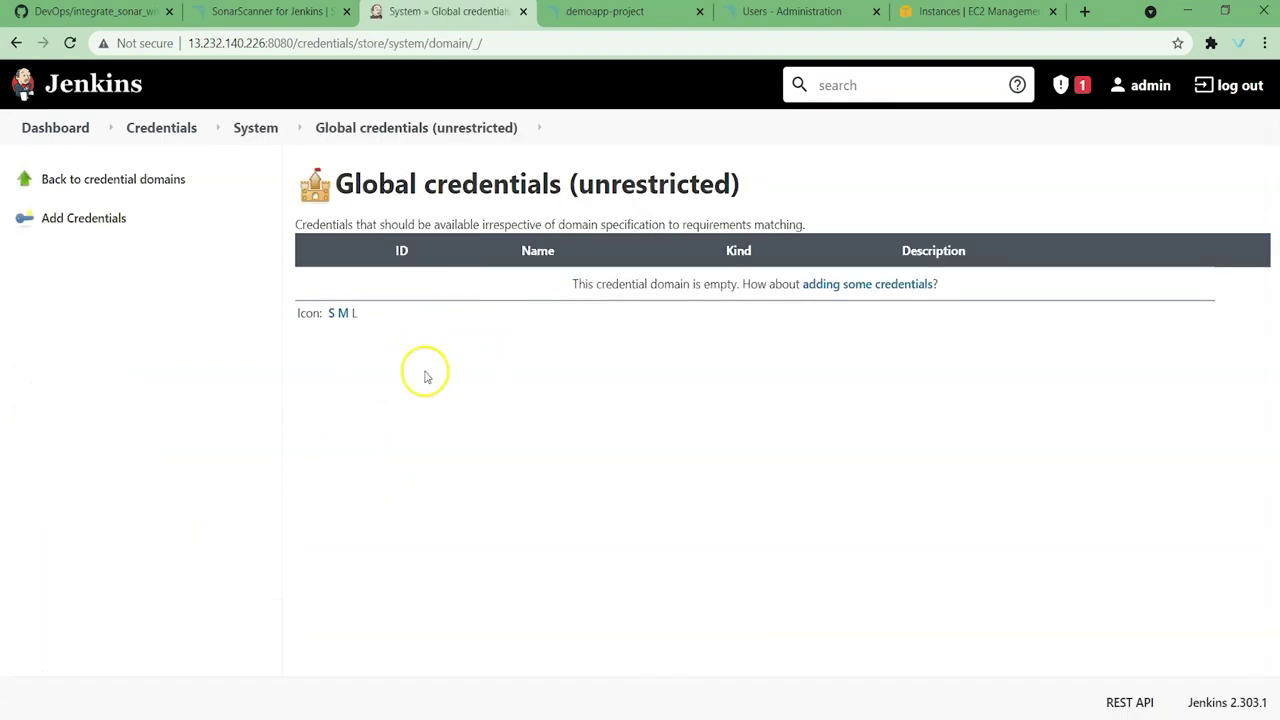
pyautogui.click(95, 222)
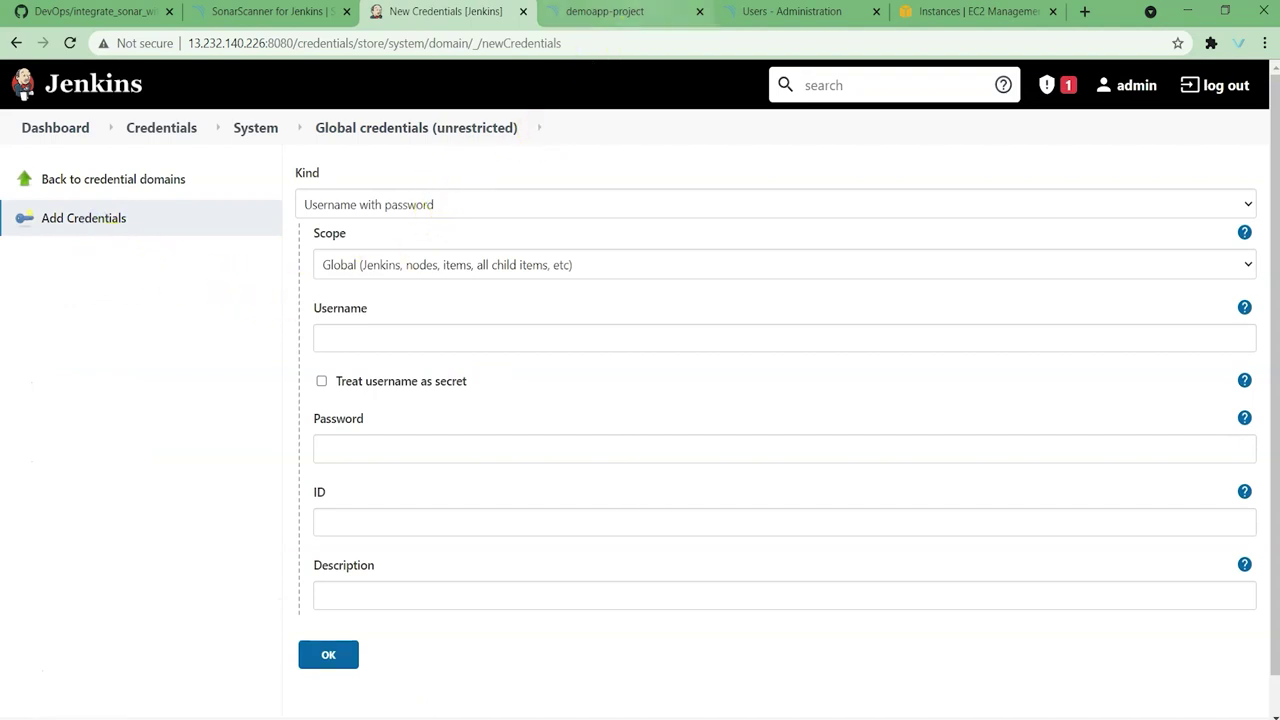
pyautogui.click(605, 11)
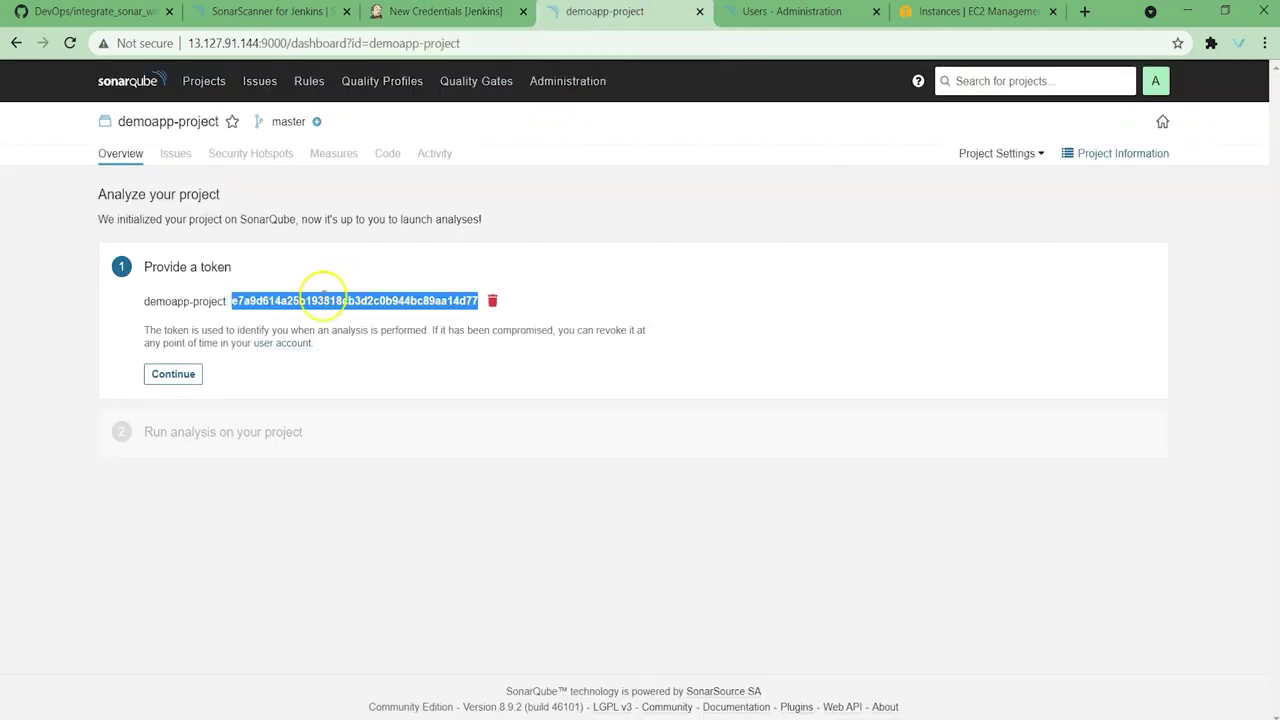
pyautogui.click(420, 10)
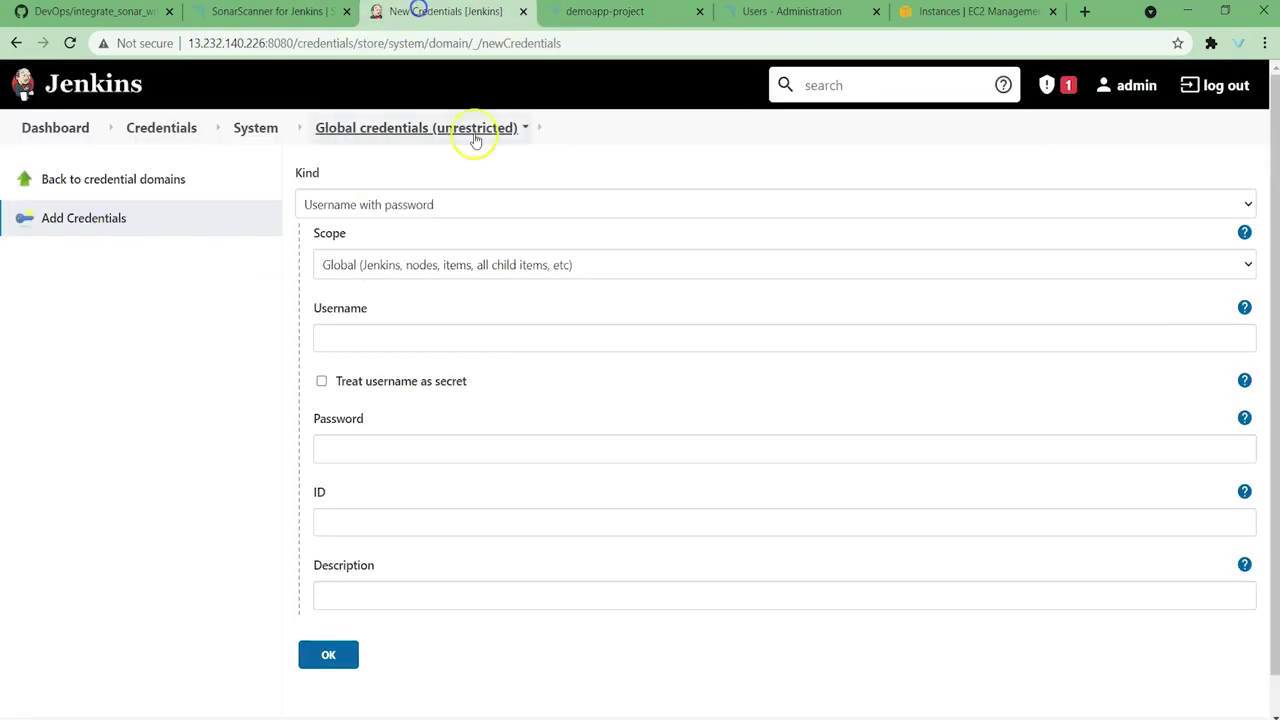
# Step: Make the credential Secret text and paste the SonarQube token as its secret
pyautogui.click(408, 205)
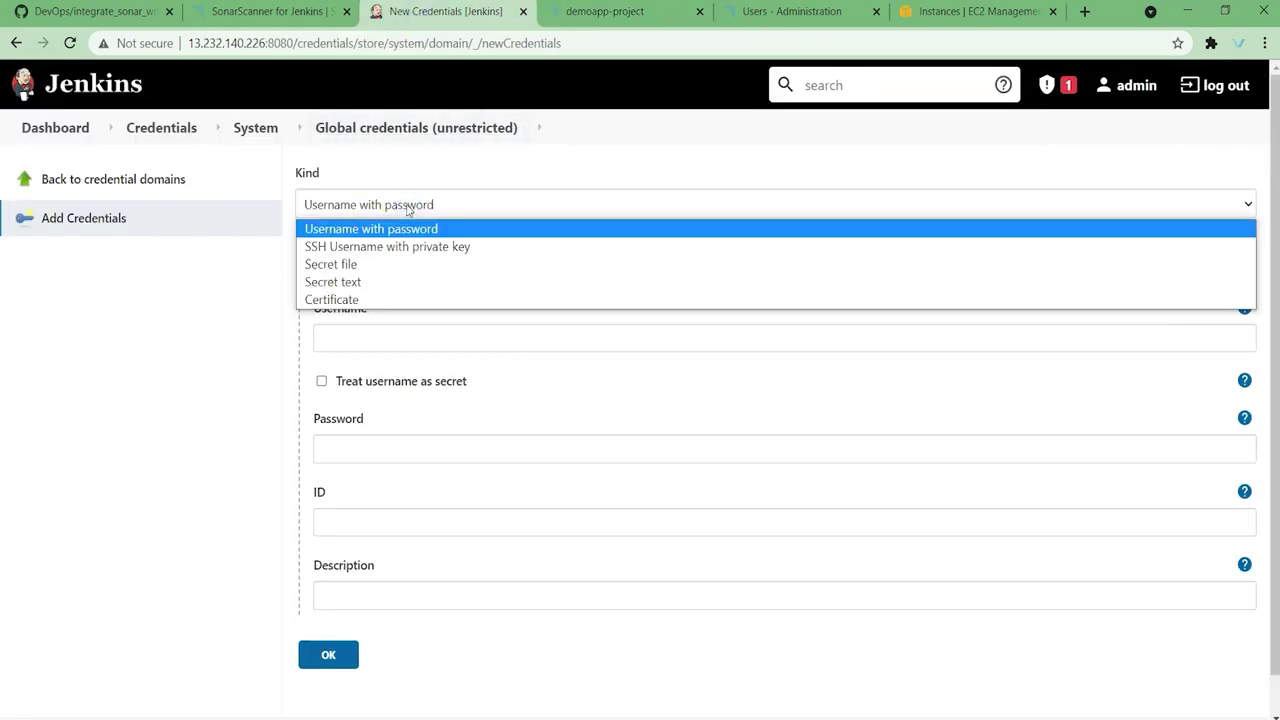
pyautogui.click(349, 283)
pyautogui.click(388, 339)
pyautogui.click(580, 12)
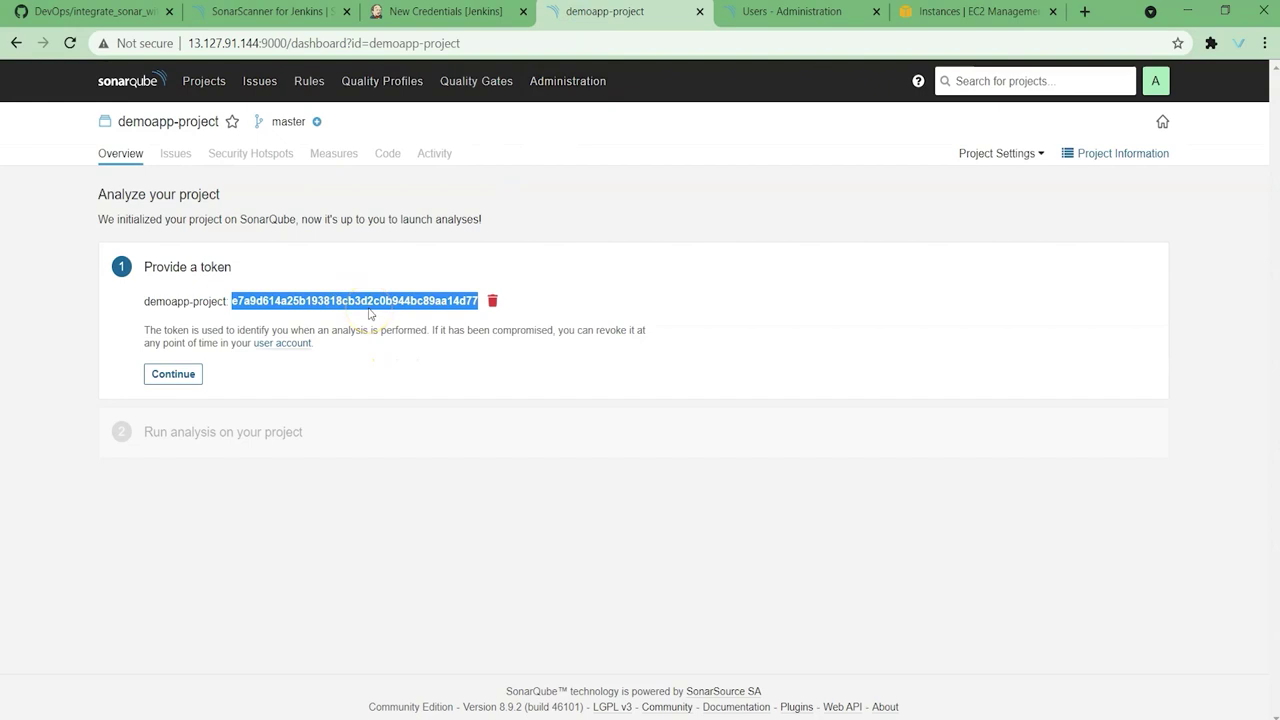
pyautogui.click(443, 14)
pyautogui.hotkey('ctrl', 'v')
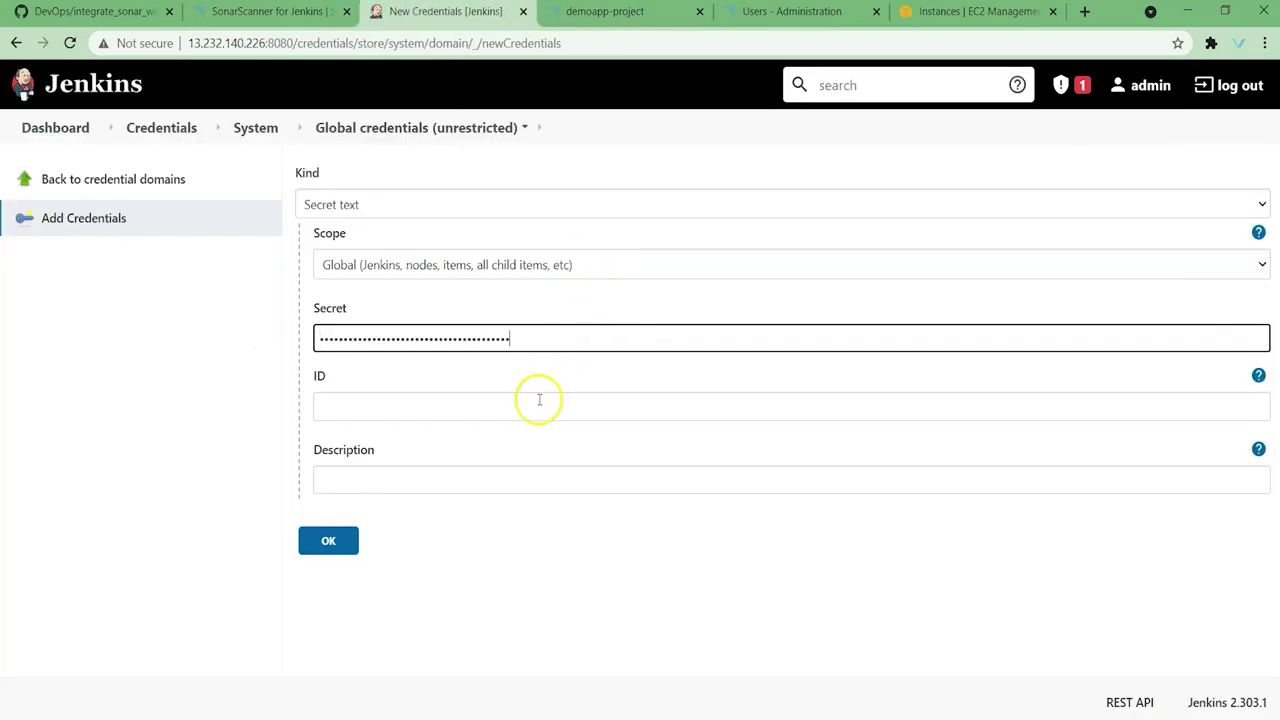
# Step: Give it ID and description sonarqube-token, save it, and return to the dashboard
pyautogui.click(450, 409)
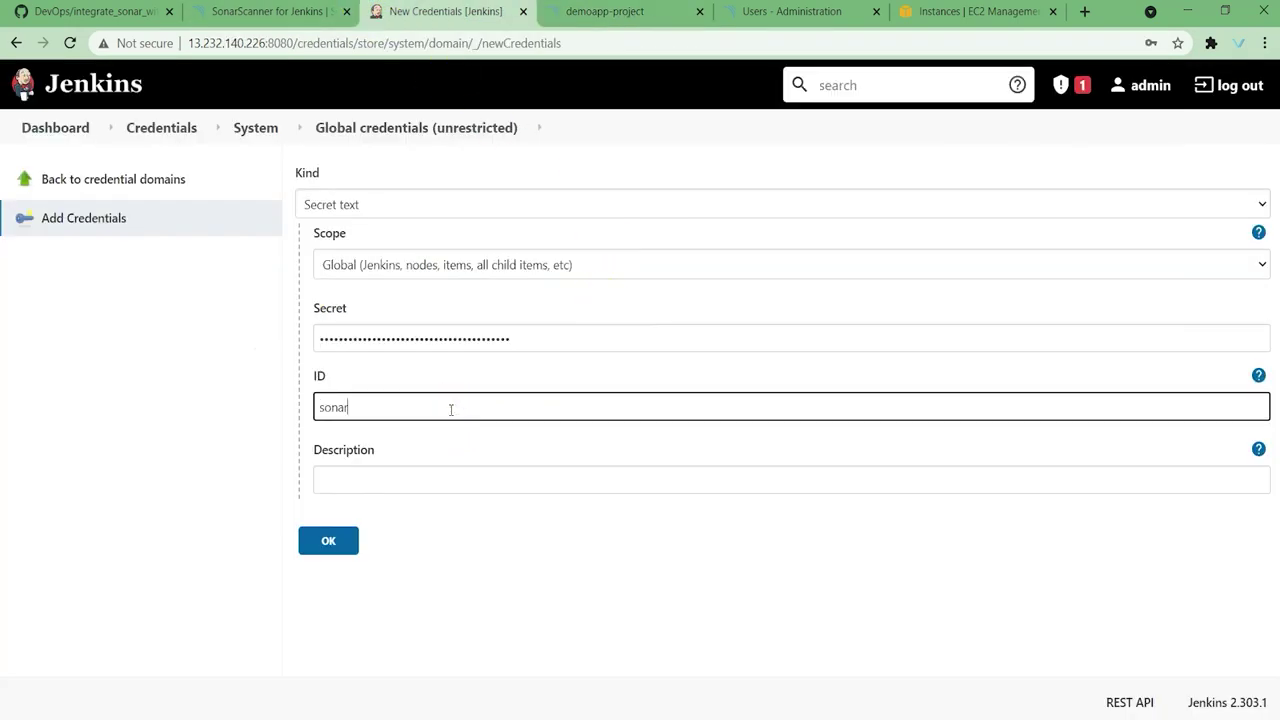
pyautogui.write('sonarqube-token')
pyautogui.press('Tab')
pyautogui.write('sonarqube-token')
pyautogui.click(420, 406)
pyautogui.click(407, 480)
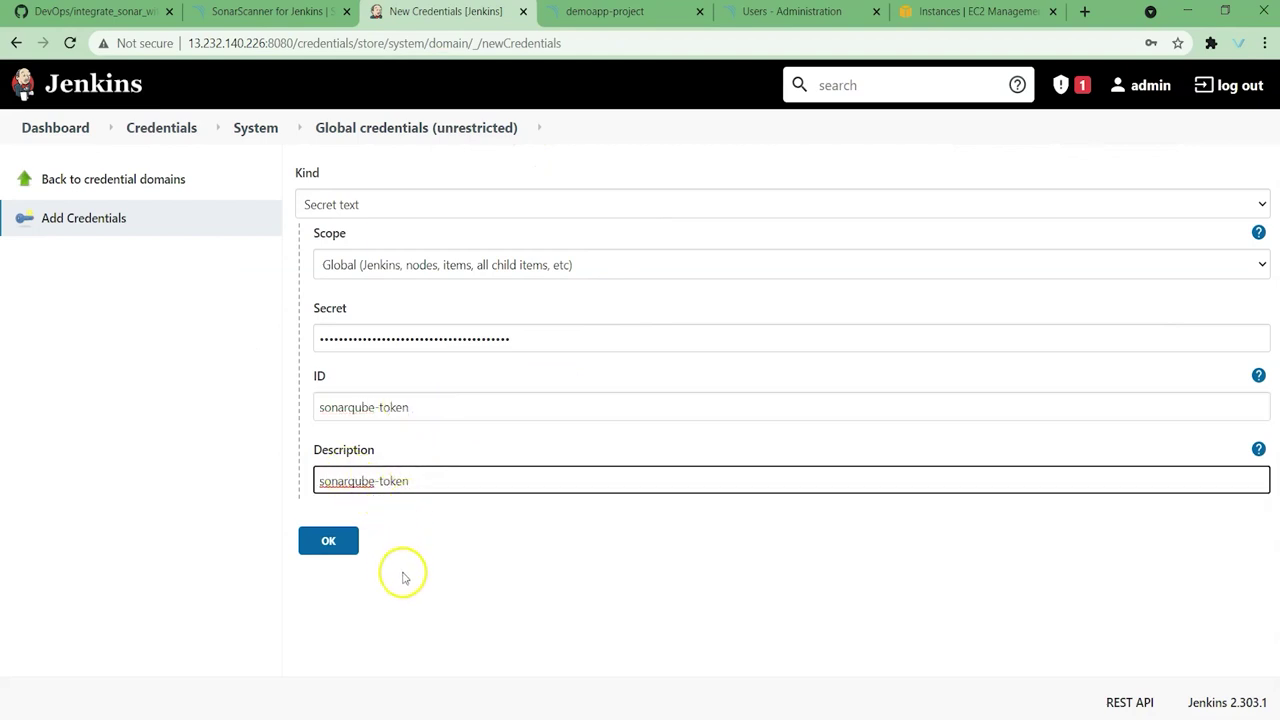
pyautogui.click(331, 542)
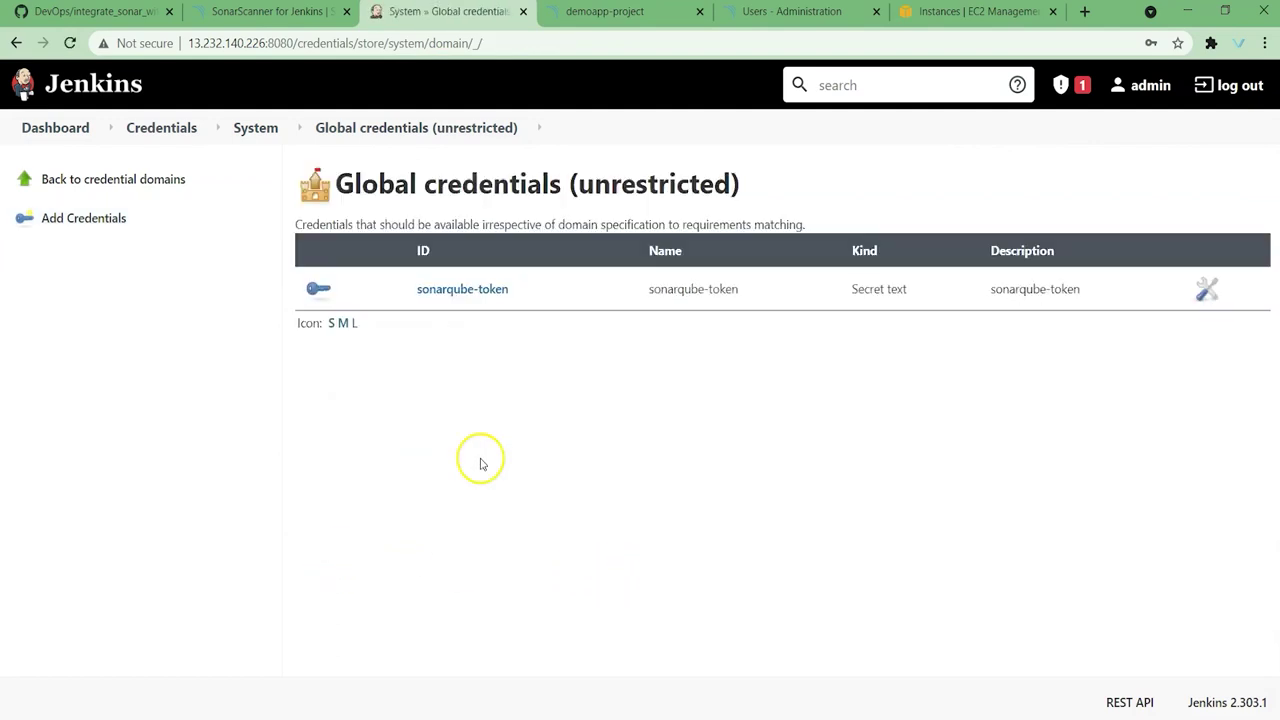
pyautogui.click(58, 128)
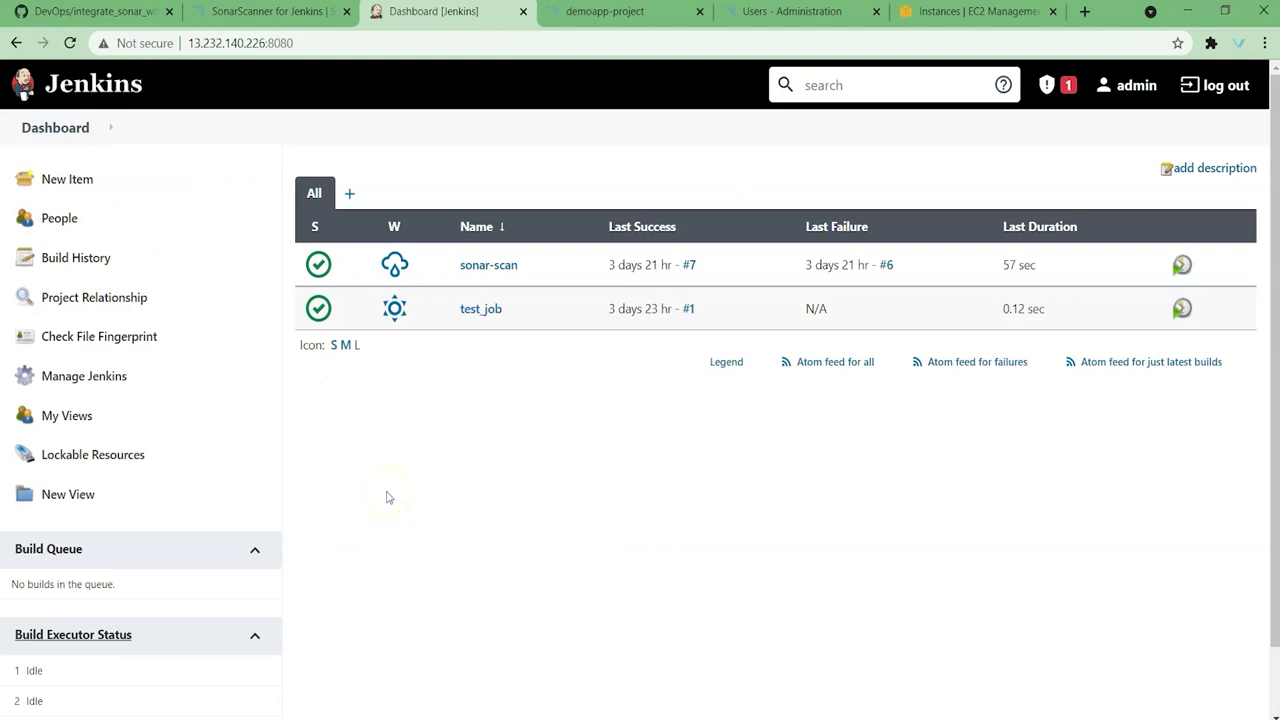
# Step: Add a new SonarQube server installation in Configure System
pyautogui.click(95, 11)
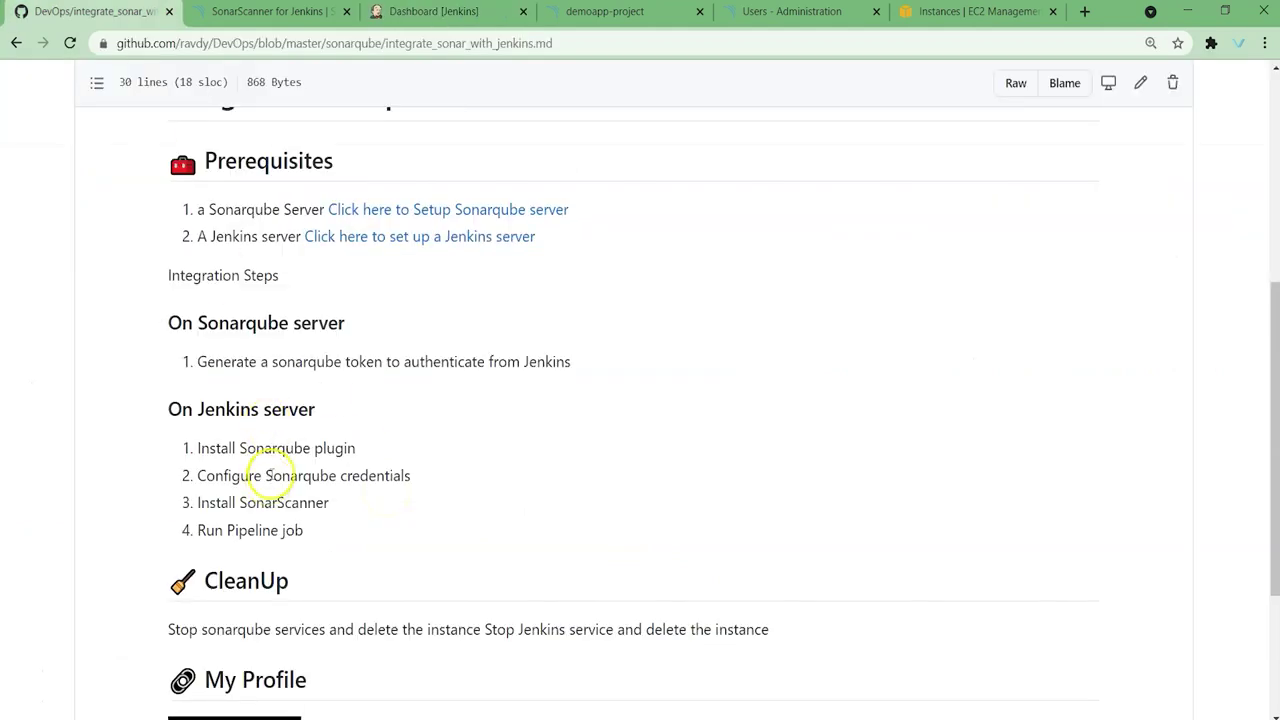
pyautogui.hotkey('ctrl', '3')
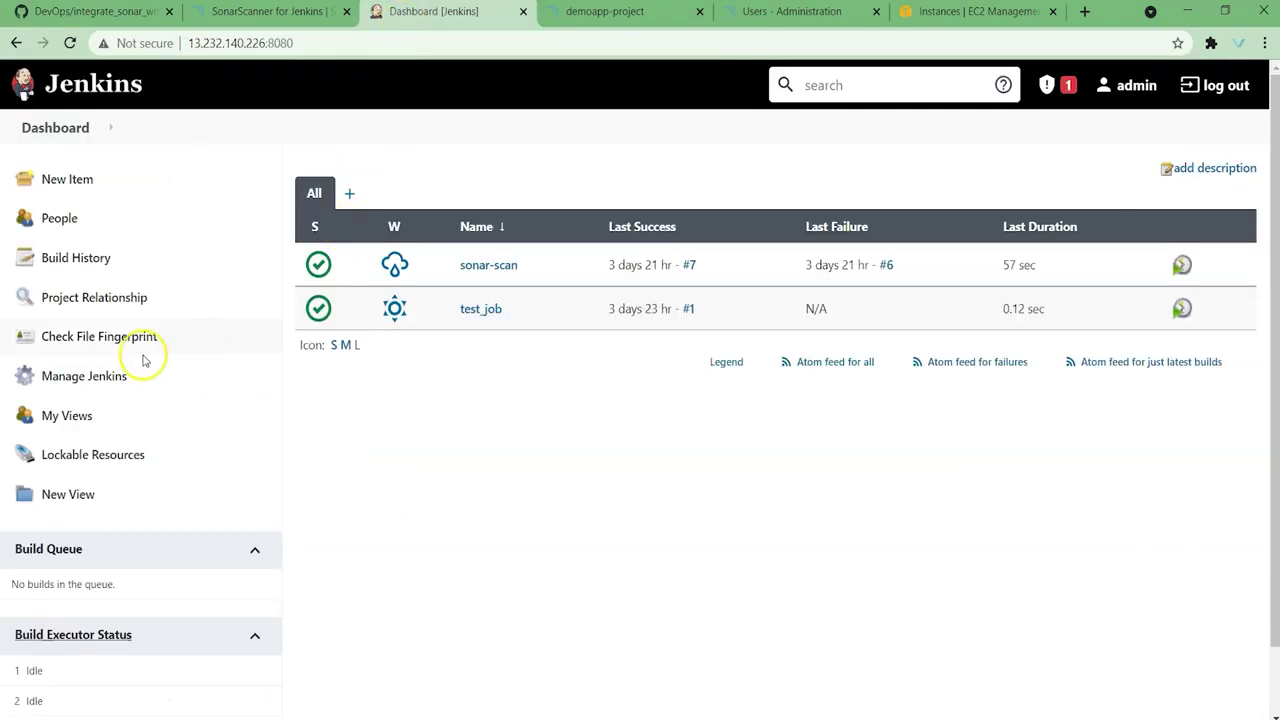
pyautogui.click(108, 377)
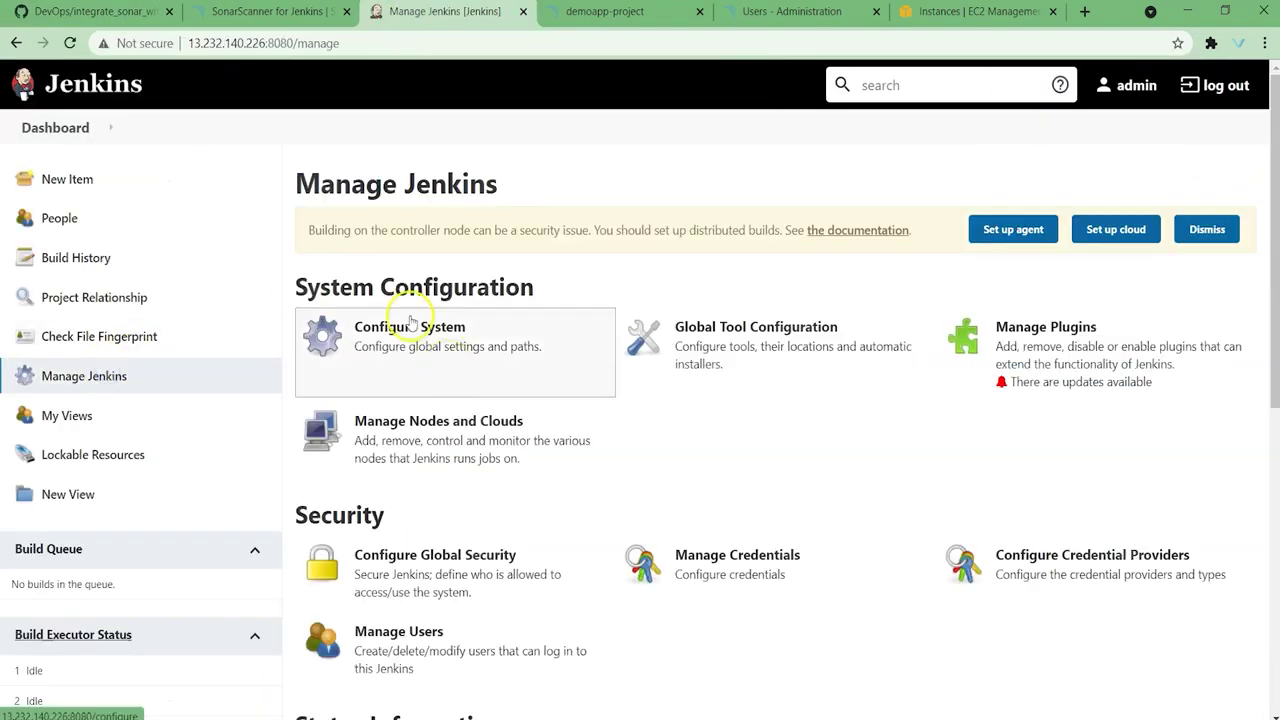
pyautogui.click(426, 335)
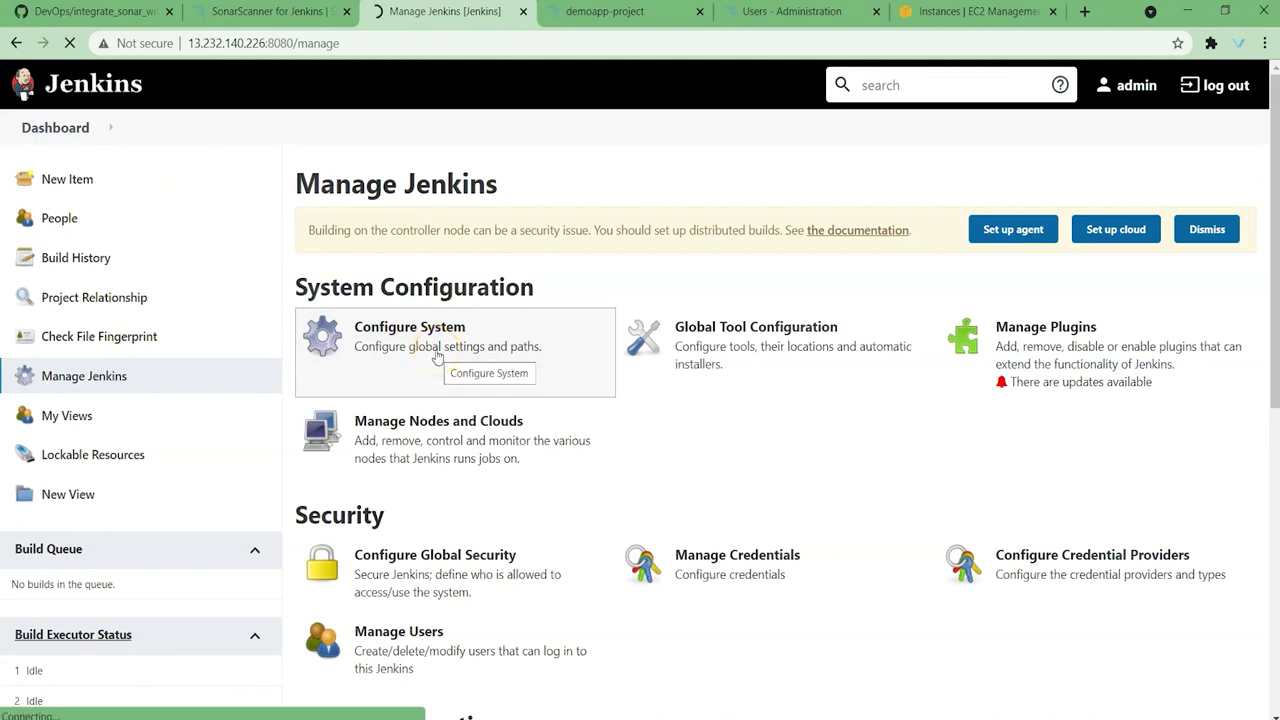
pyautogui.scroll(-6, 614, 423)
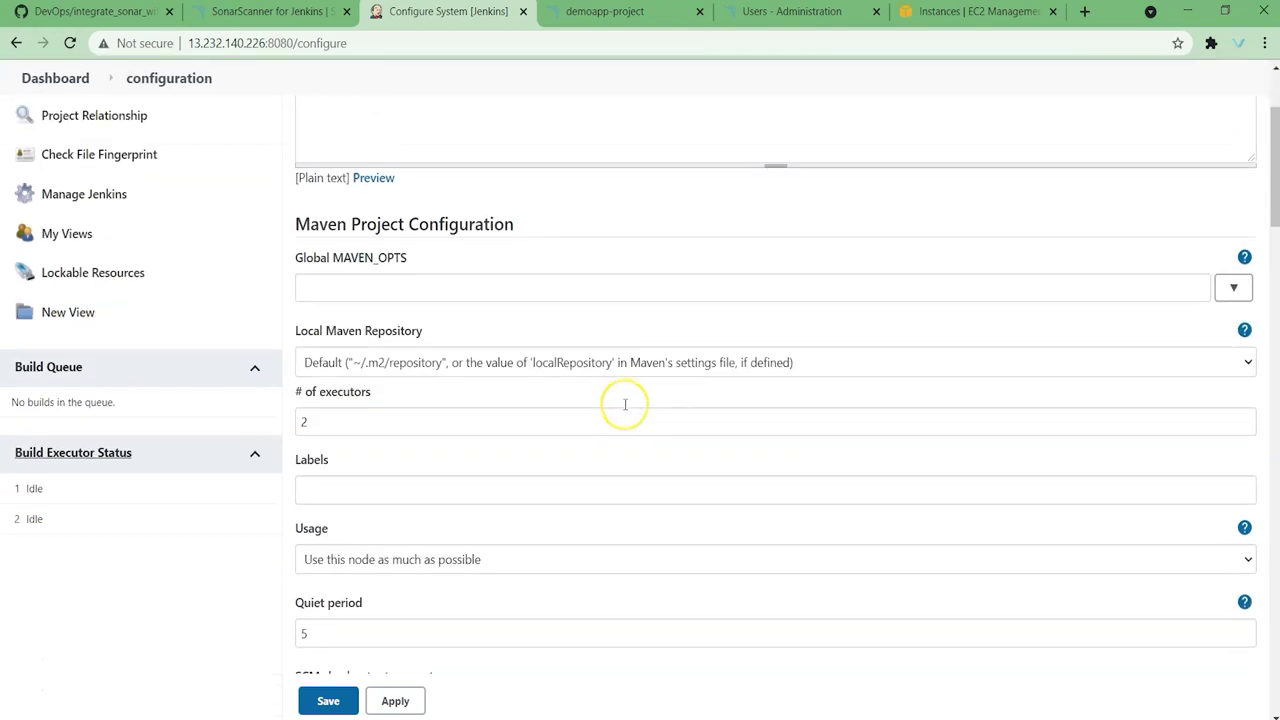
pyautogui.scroll(-3, 625, 404)
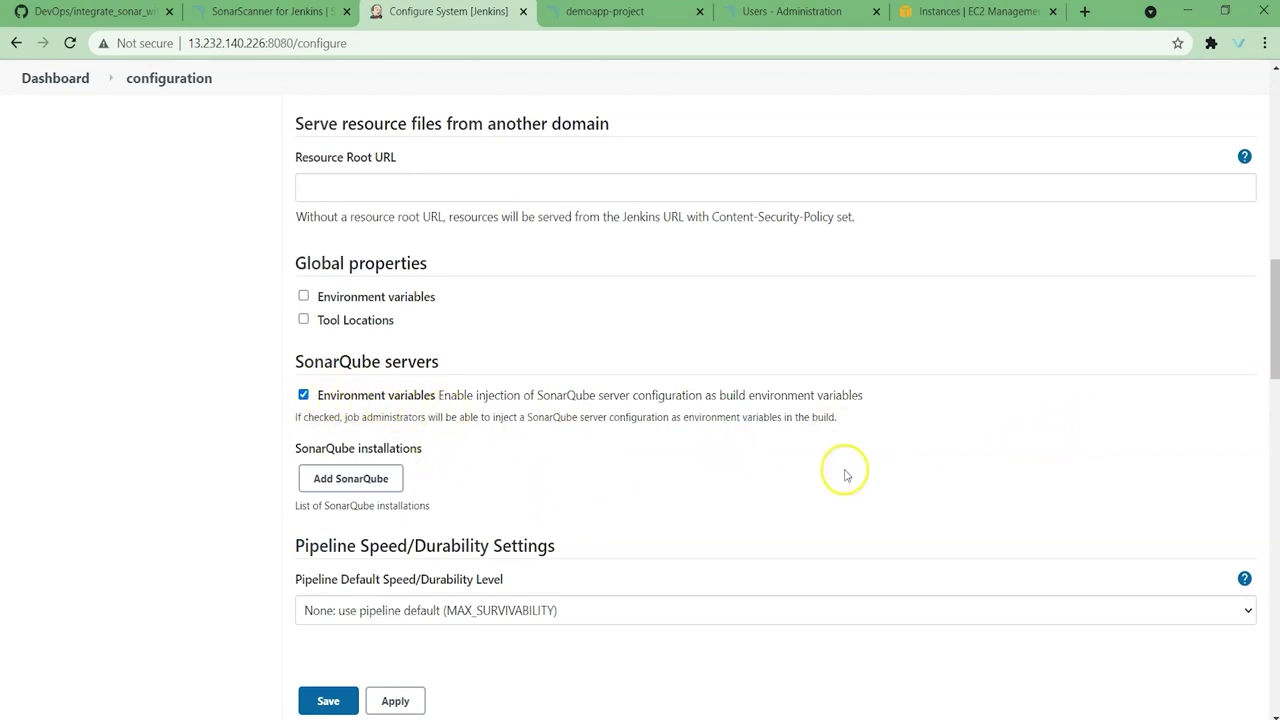
pyautogui.scroll(-1, 335, 471)
pyautogui.click(342, 390)
# Step: Name the installation sonarqube-8.9.2 after checking the version in SonarQube
pyautogui.click(492, 416)
pyautogui.click(501, 398)
pyautogui.write('sonarqube-8')
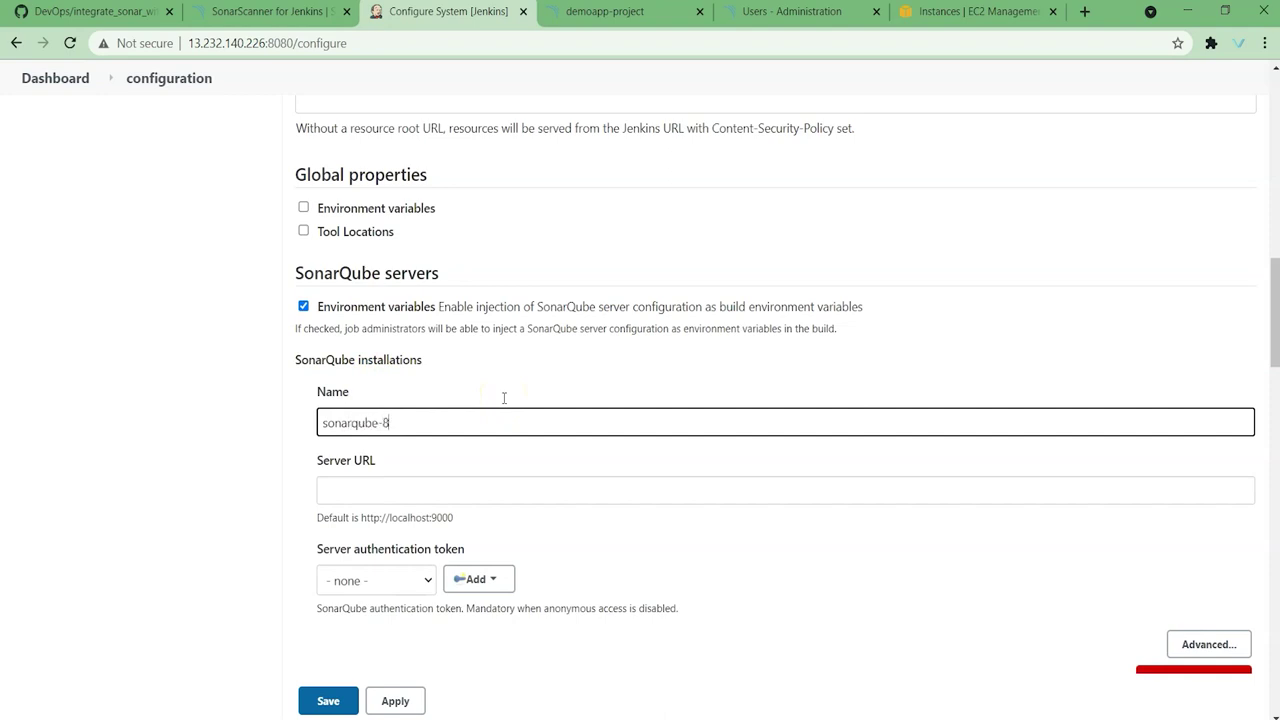
pyautogui.write('.9.2')
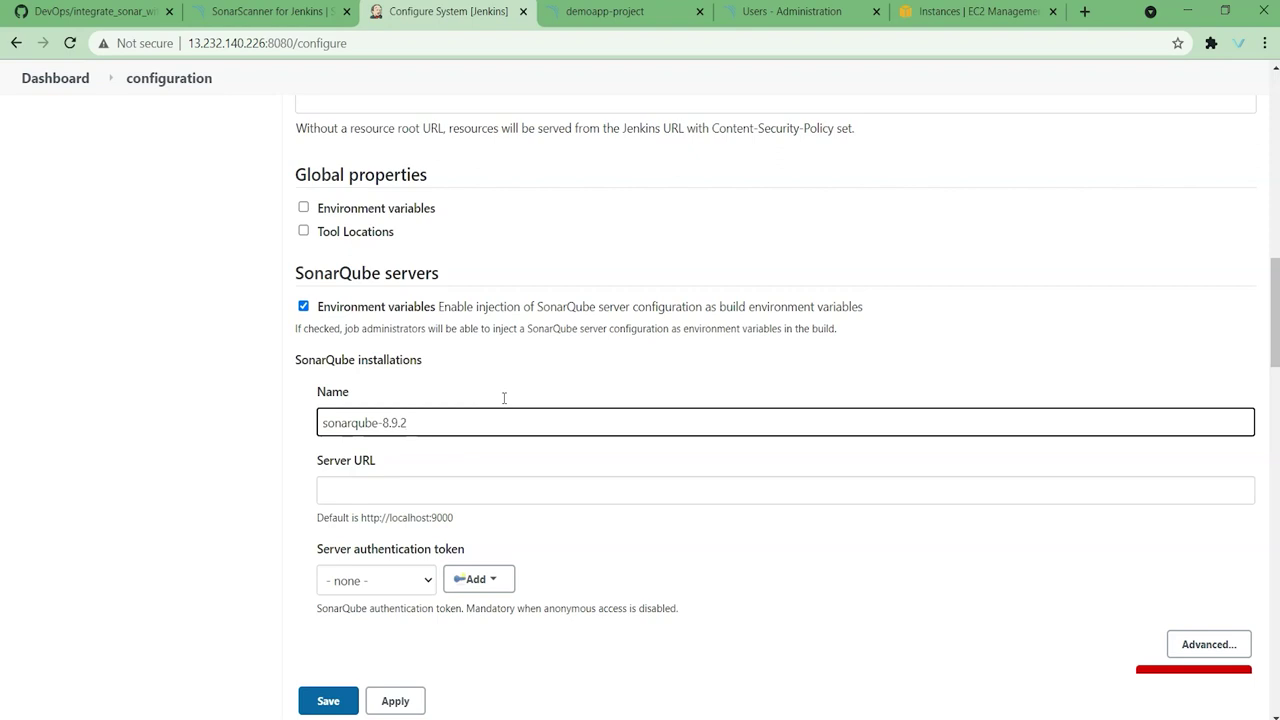
pyautogui.click(605, 12)
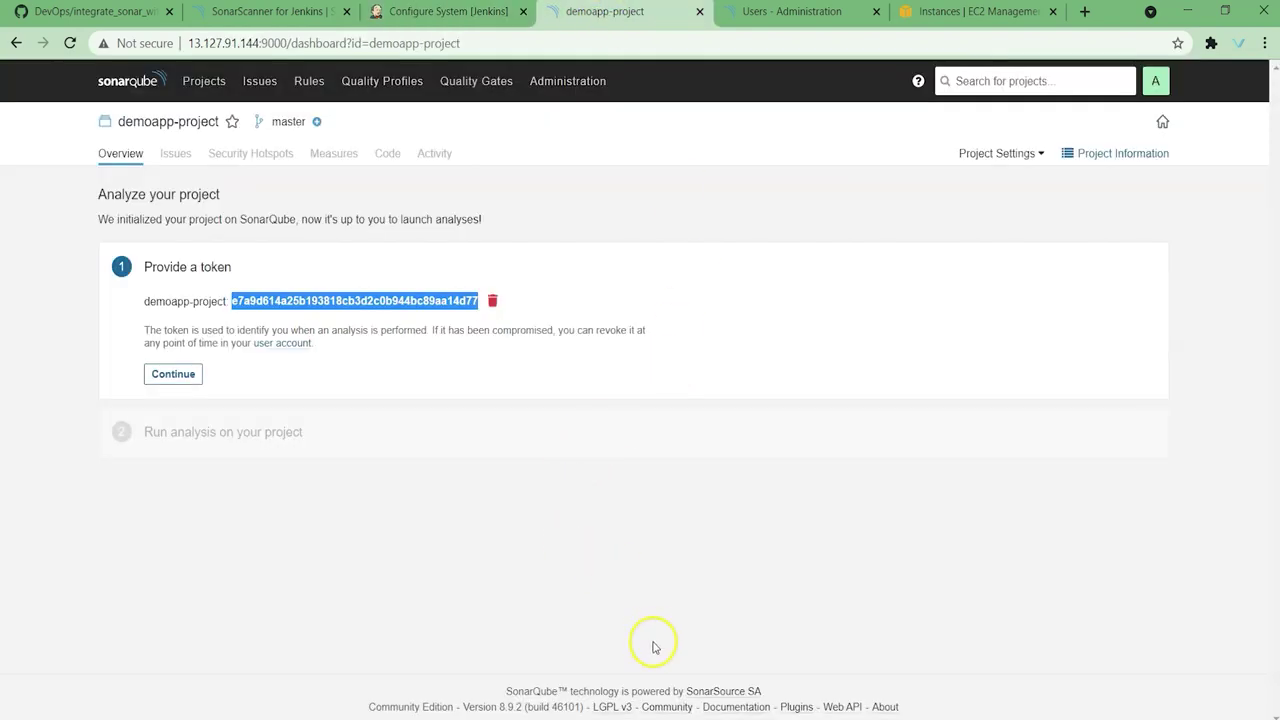
pyautogui.moveTo(462, 708); pyautogui.dragTo(511, 709)
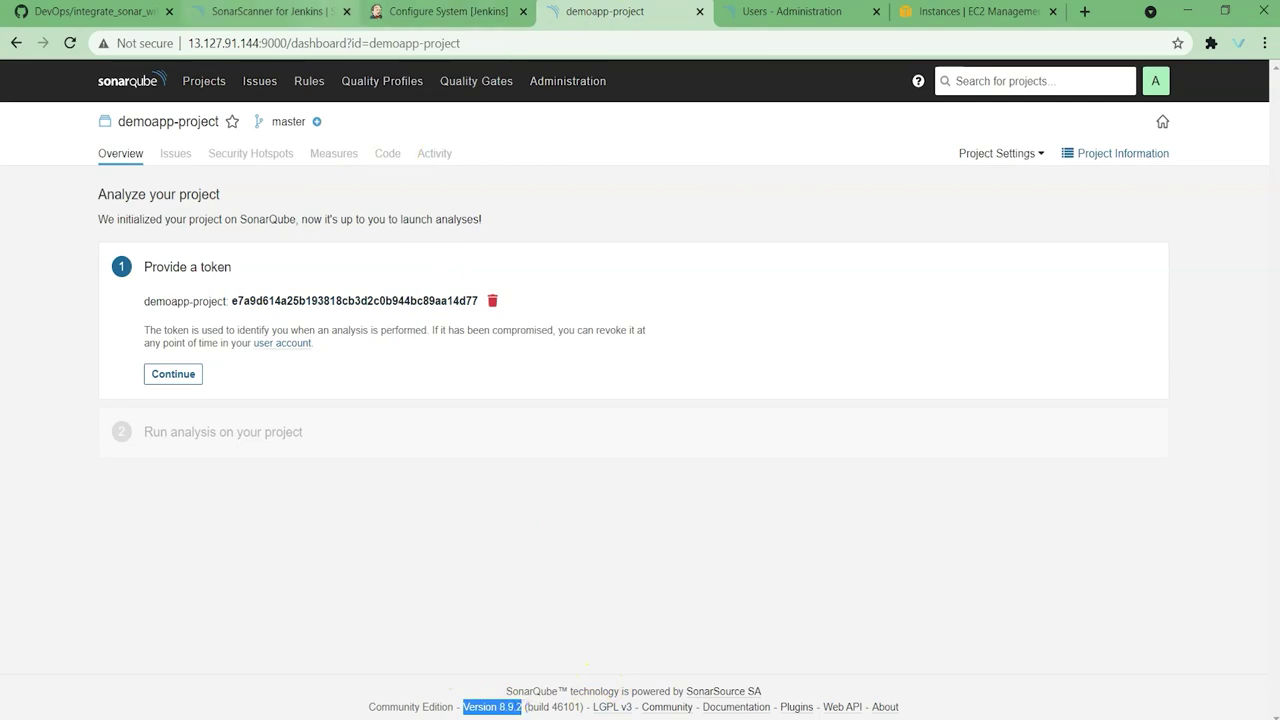
pyautogui.click(450, 11)
pyautogui.click(424, 491)
pyautogui.click(610, 11)
pyautogui.moveTo(189, 43); pyautogui.dragTo(287, 43)
pyautogui.hotkey('ctrl', 'c')
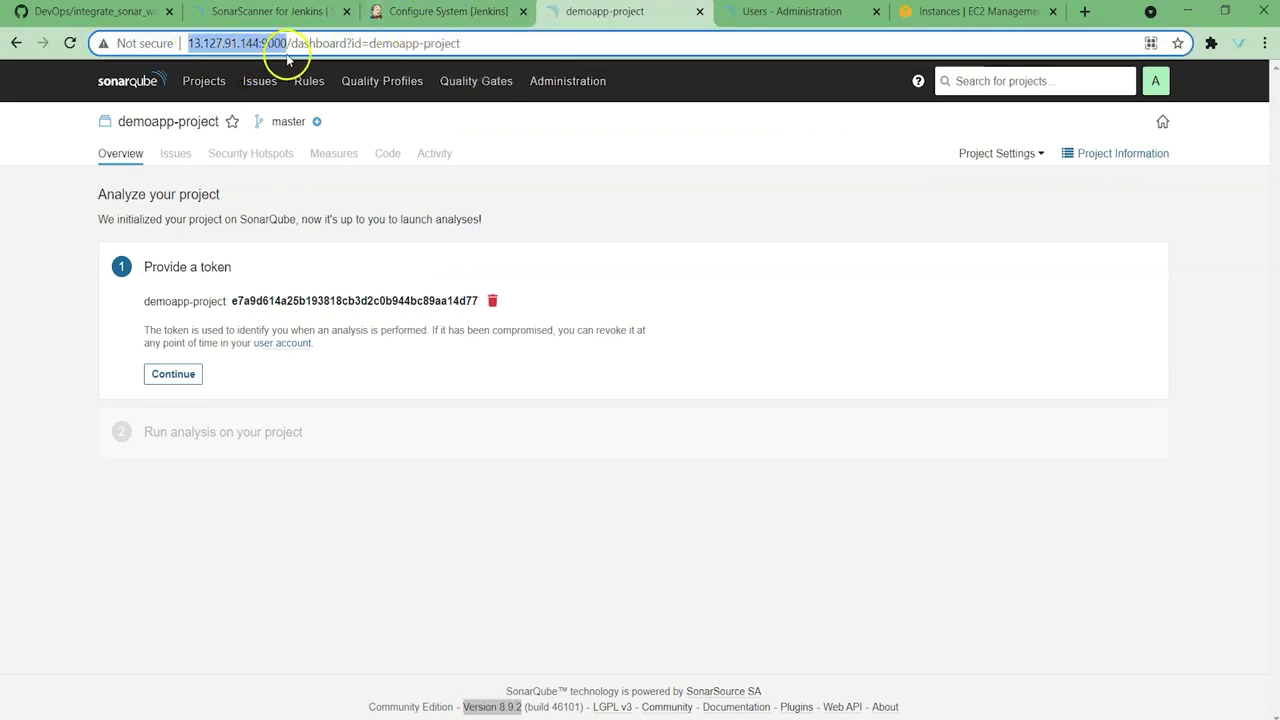
pyautogui.click(424, 8)
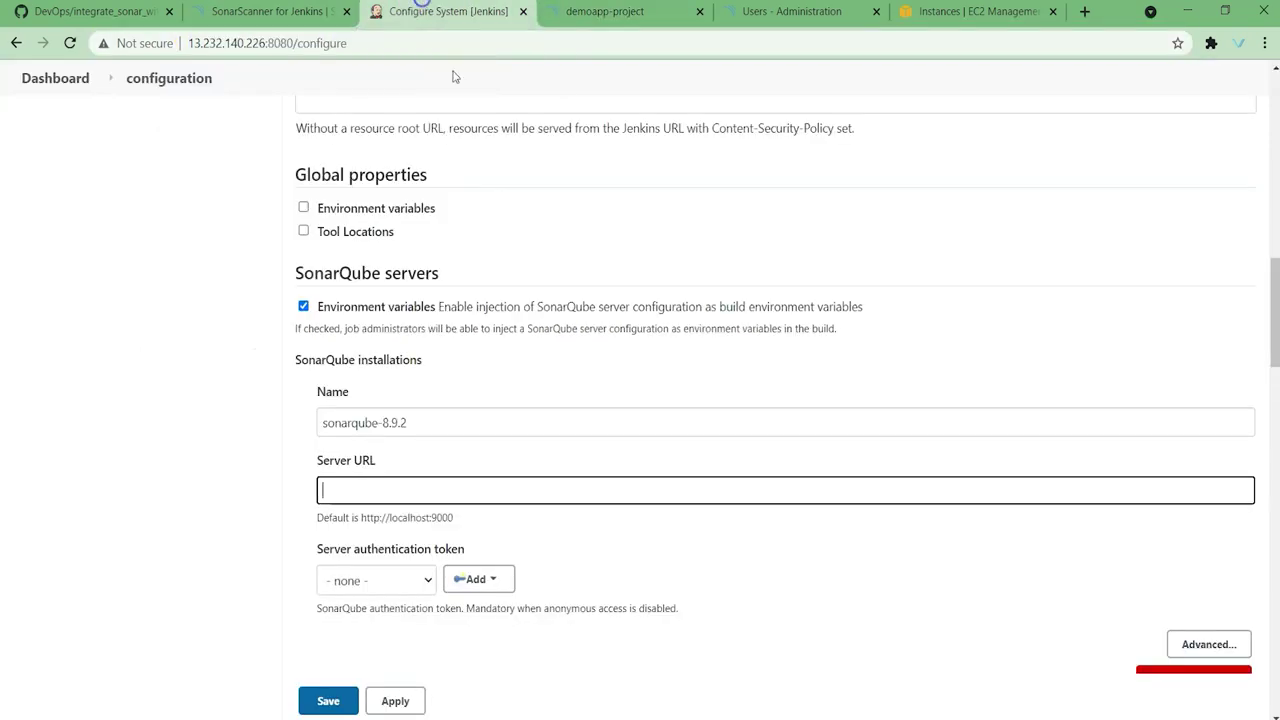
pyautogui.hotkey('ctrl', 'v')
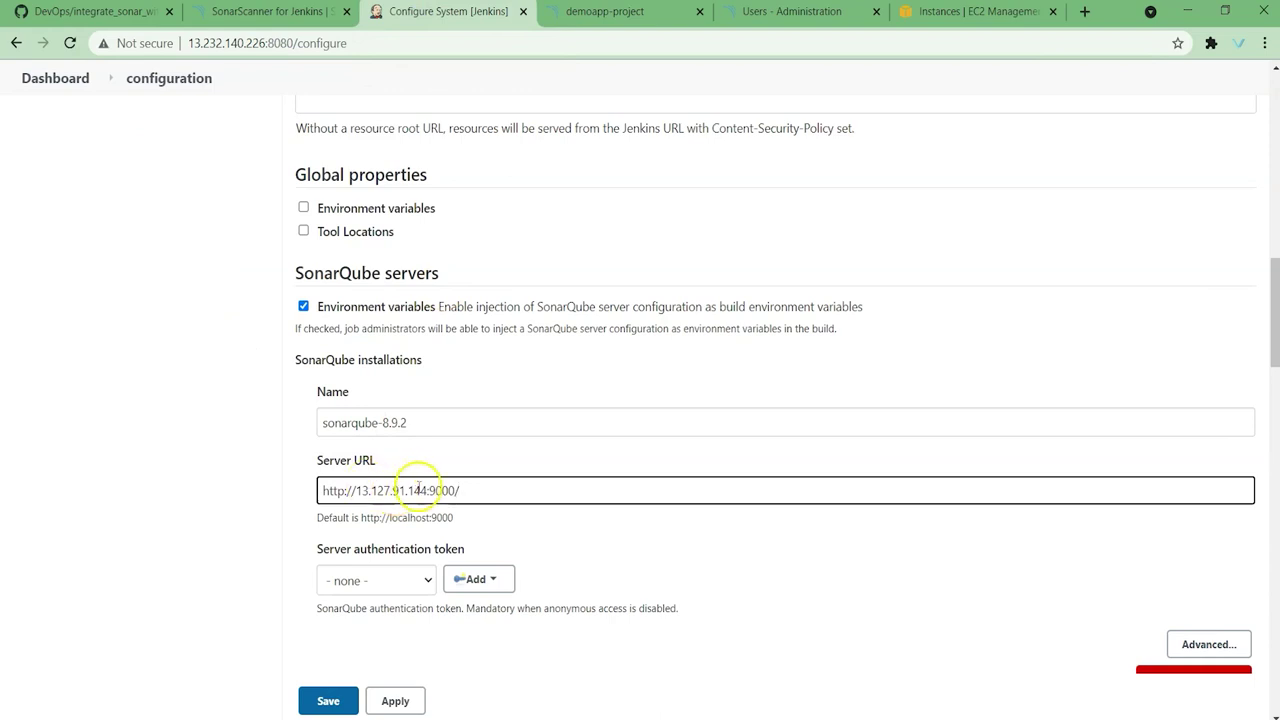
# Step: Authenticate with the sonarqube-token credential, then apply and save the system configuration
pyautogui.click(425, 580)
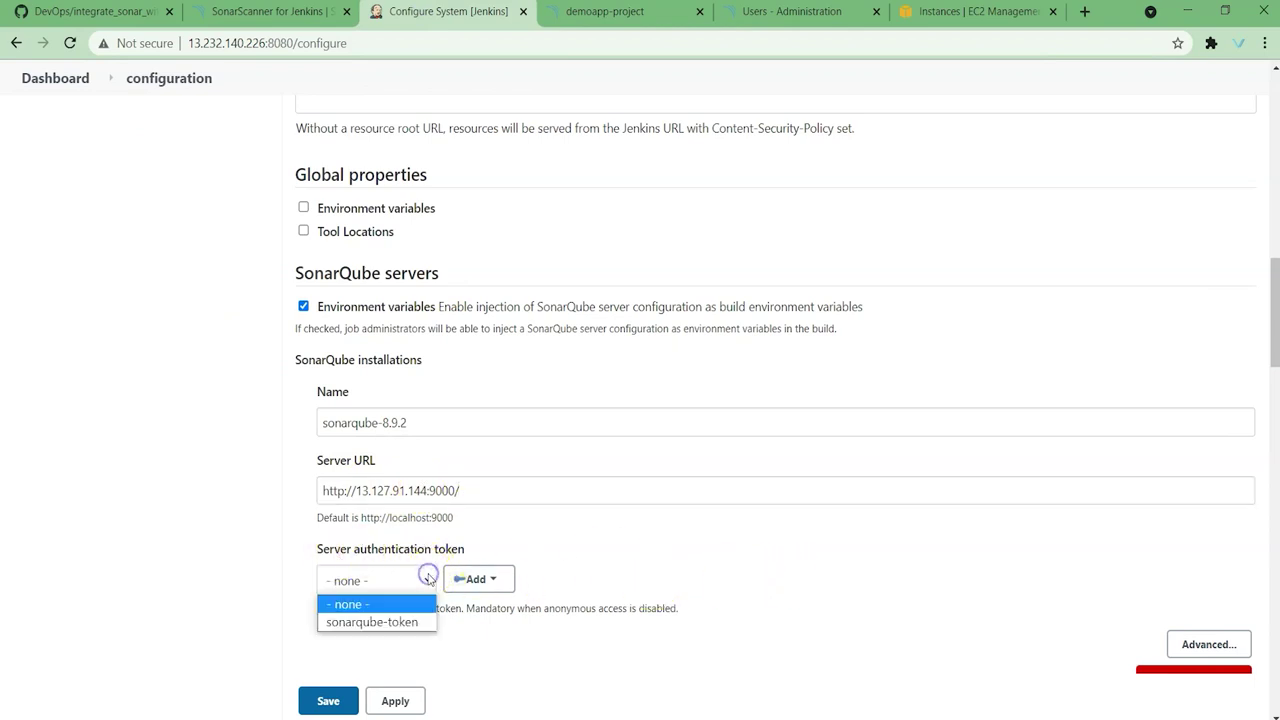
pyautogui.click(393, 624)
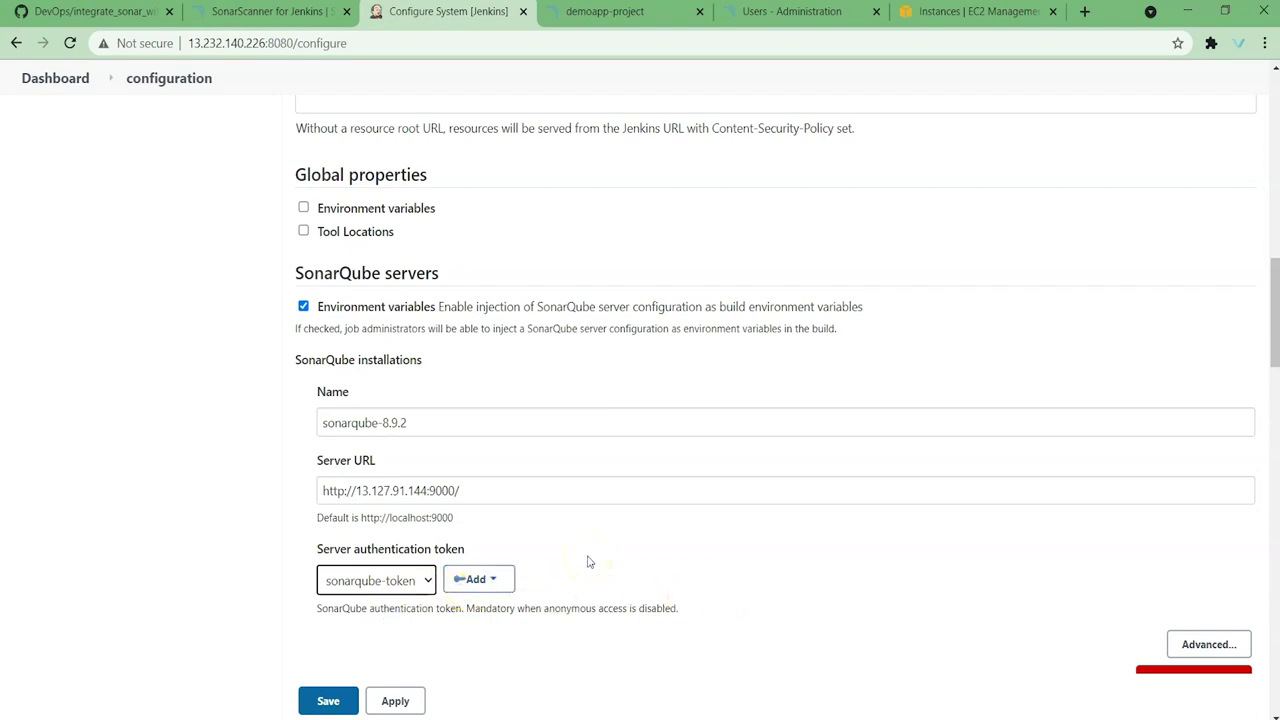
pyautogui.scroll(-3, 588, 562)
pyautogui.click(395, 701)
pyautogui.click(328, 701)
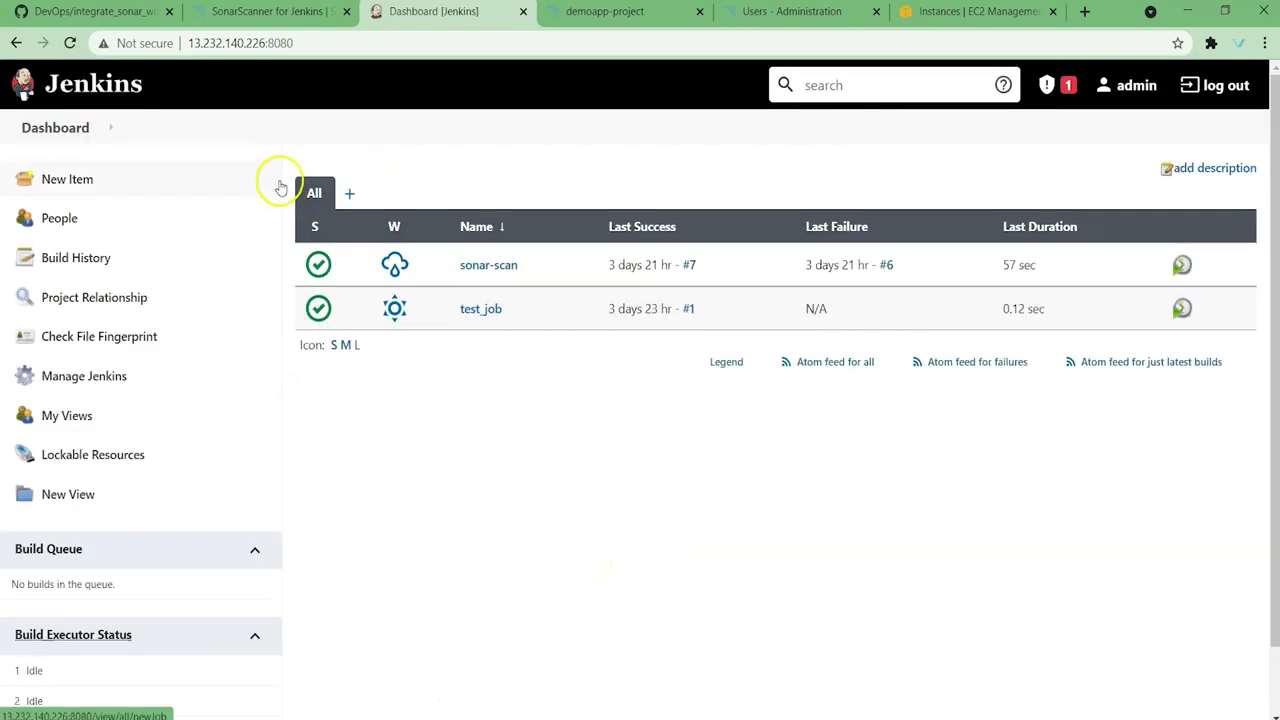
# Step: Check the guide's Install SonarScanner step and open Global Tool Configuration
pyautogui.hotkey('ctrl', '1')
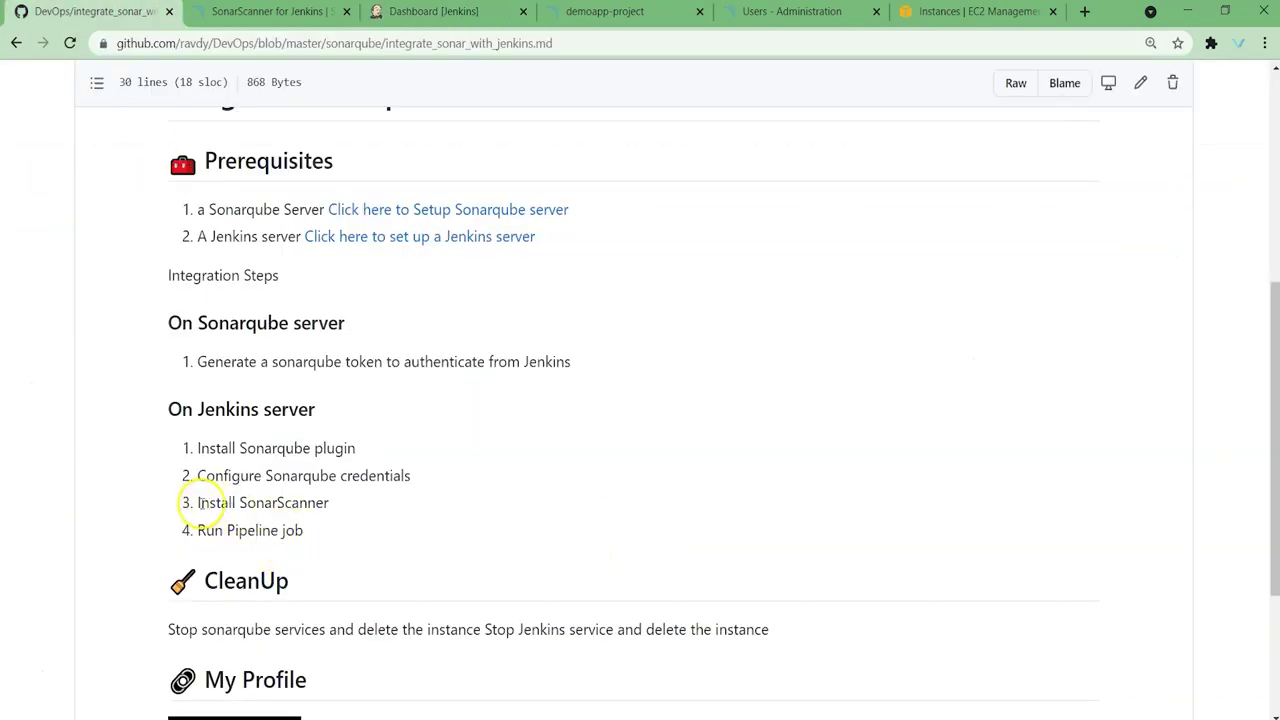
pyautogui.moveTo(196, 503); pyautogui.dragTo(350, 502)
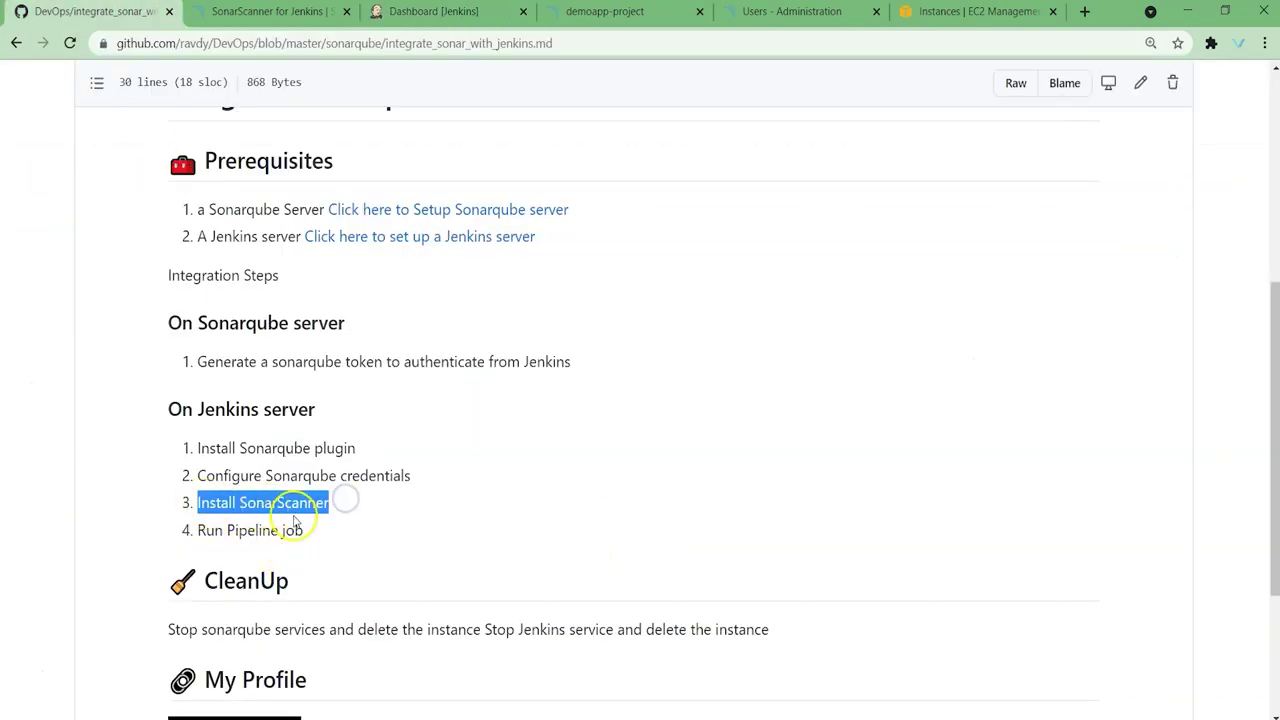
pyautogui.click(362, 14)
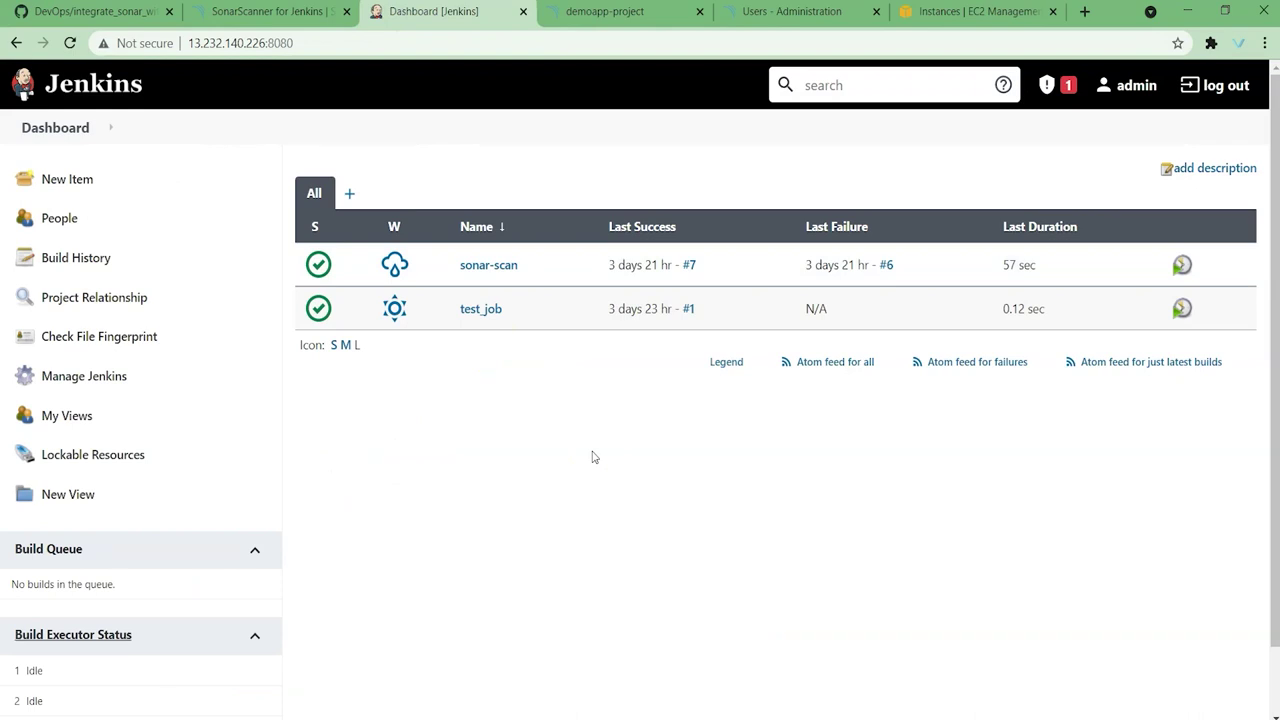
pyautogui.click(126, 375)
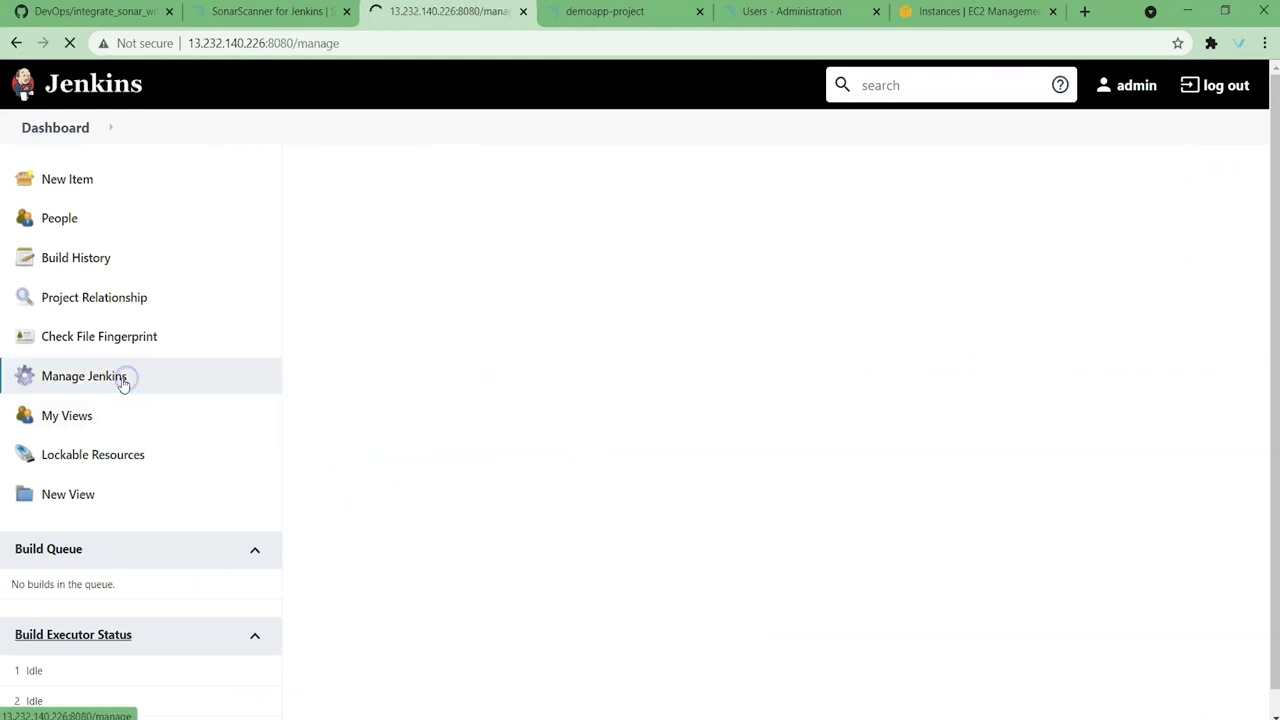
pyautogui.click(774, 358)
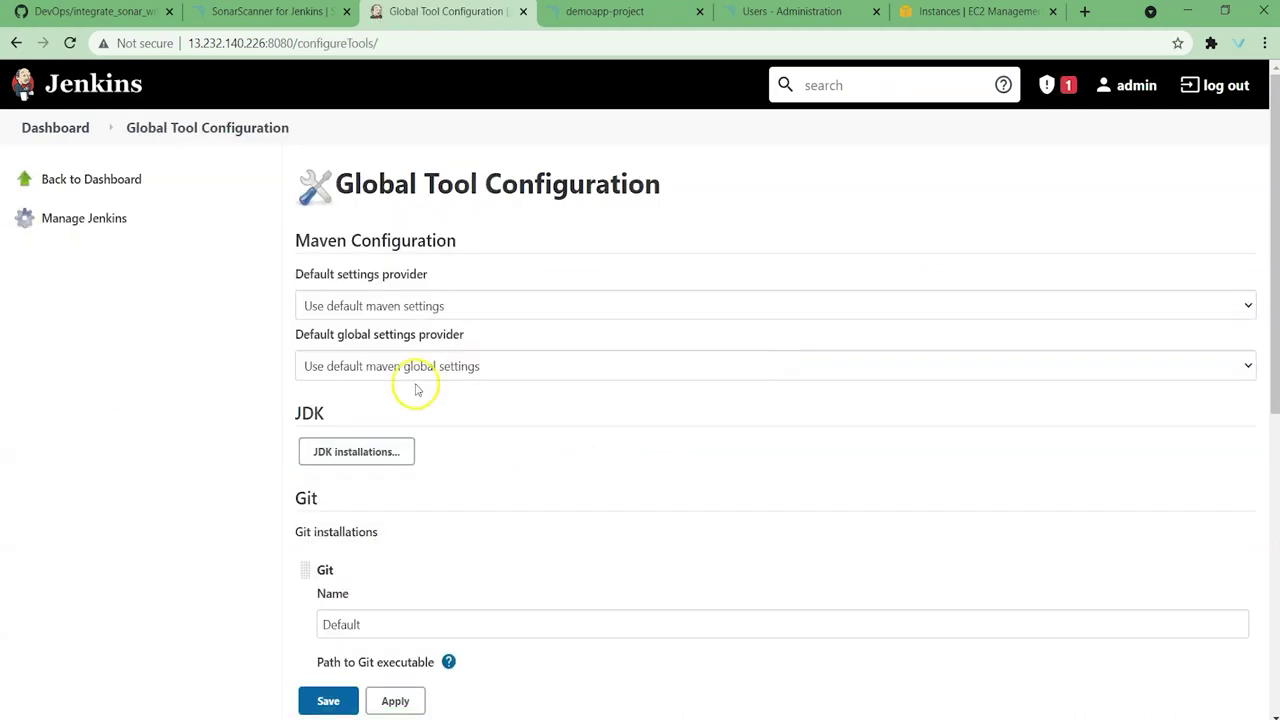
pyautogui.scroll(-5, 420, 390)
pyautogui.scroll(-2, 432, 388)
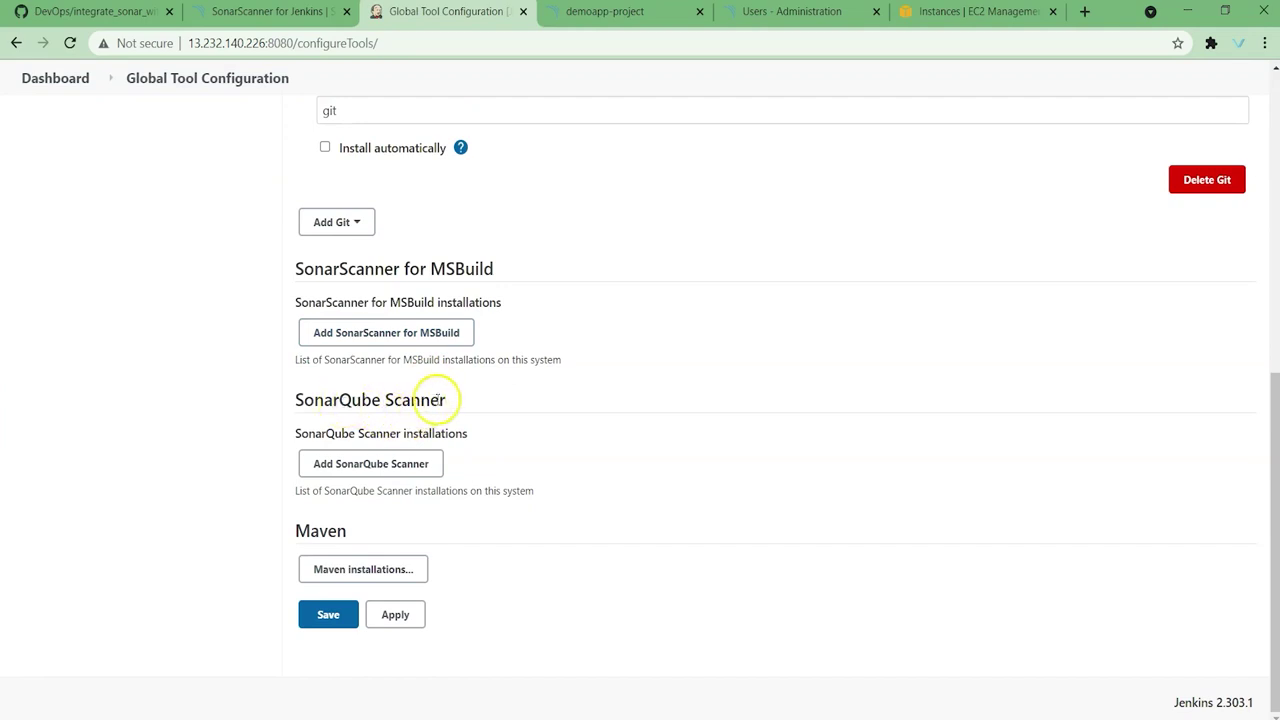
# Step: Add SonarQube Scanner SonaQubeScanner-4.6.2 auto-installing 4.6.2.2472, then apply and save
pyautogui.click(398, 472)
pyautogui.scroll(-1, 500, 545)
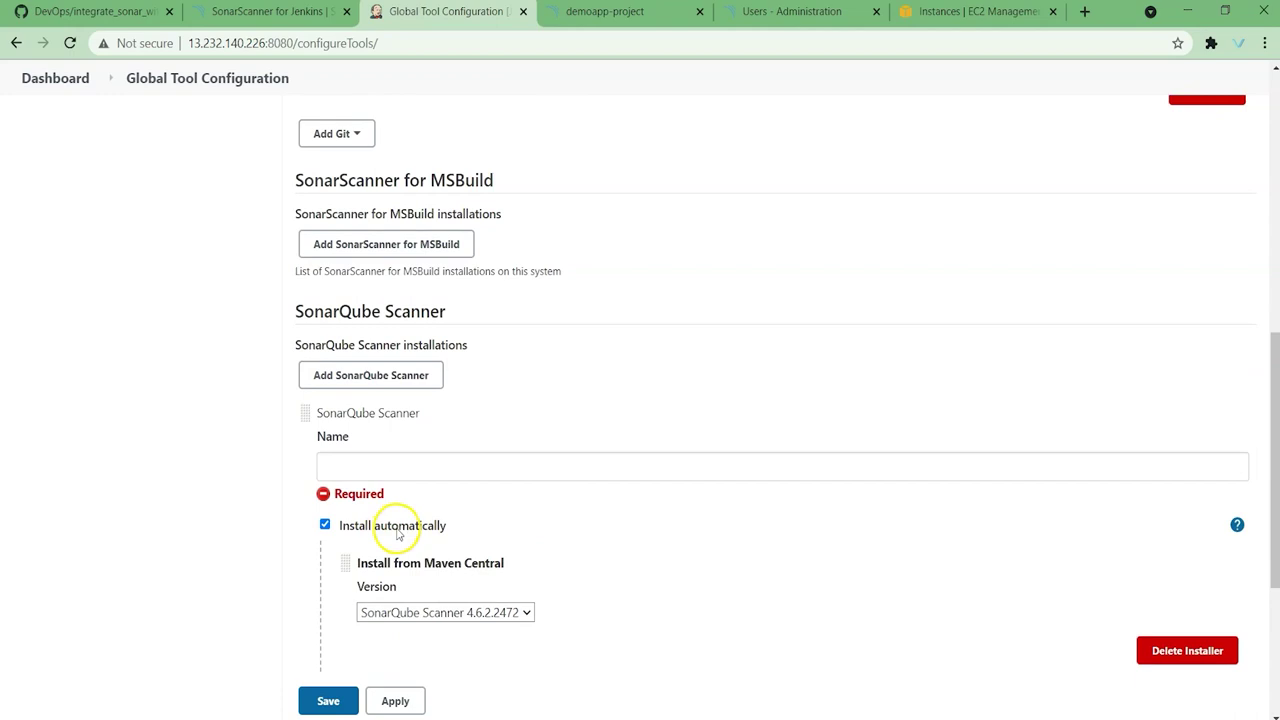
pyautogui.click(411, 470)
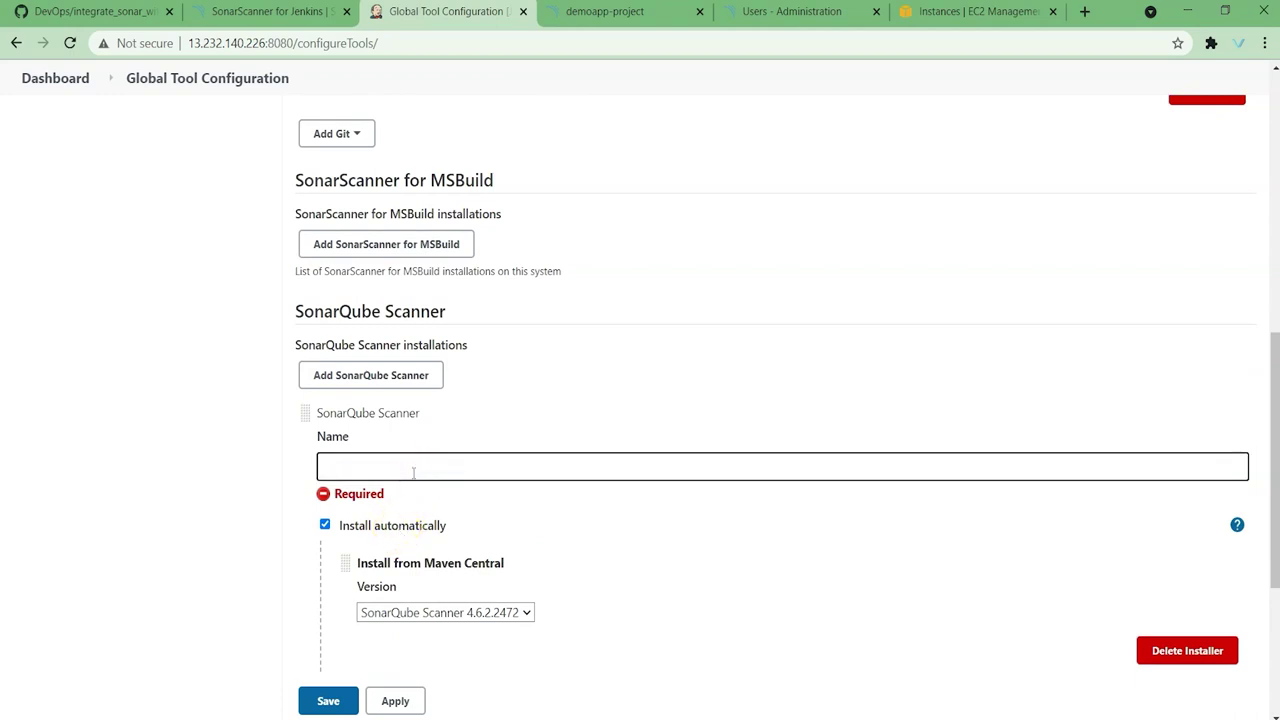
pyautogui.write('SonaQube')
pyautogui.click(418, 480)
pyautogui.write('Scanner-4.6.2')
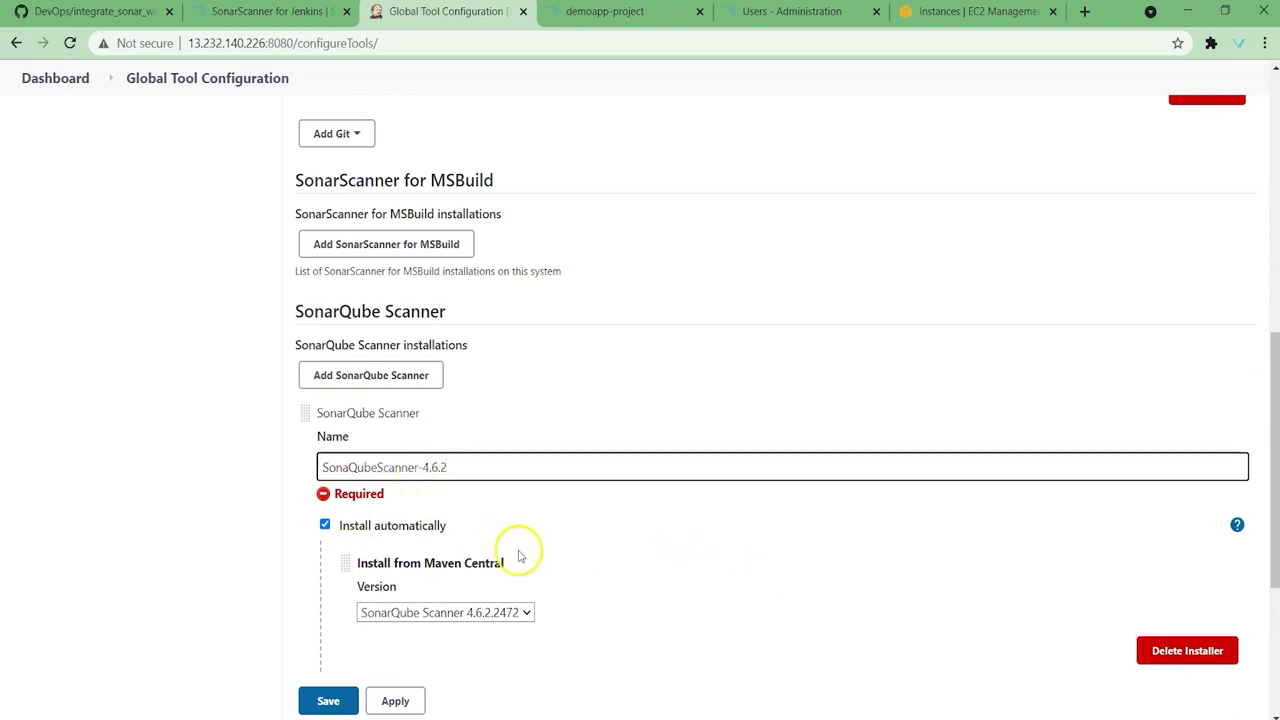
pyautogui.scroll(-2, 690, 508)
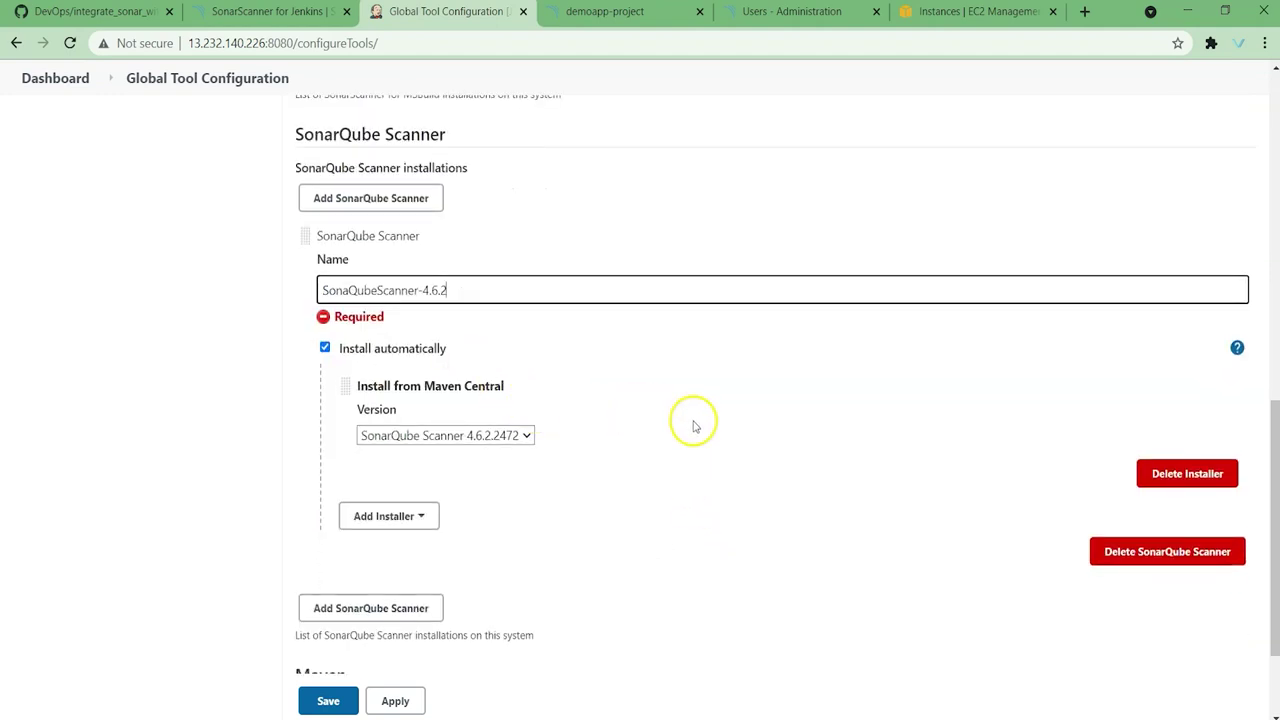
pyautogui.click(400, 701)
pyautogui.click(328, 701)
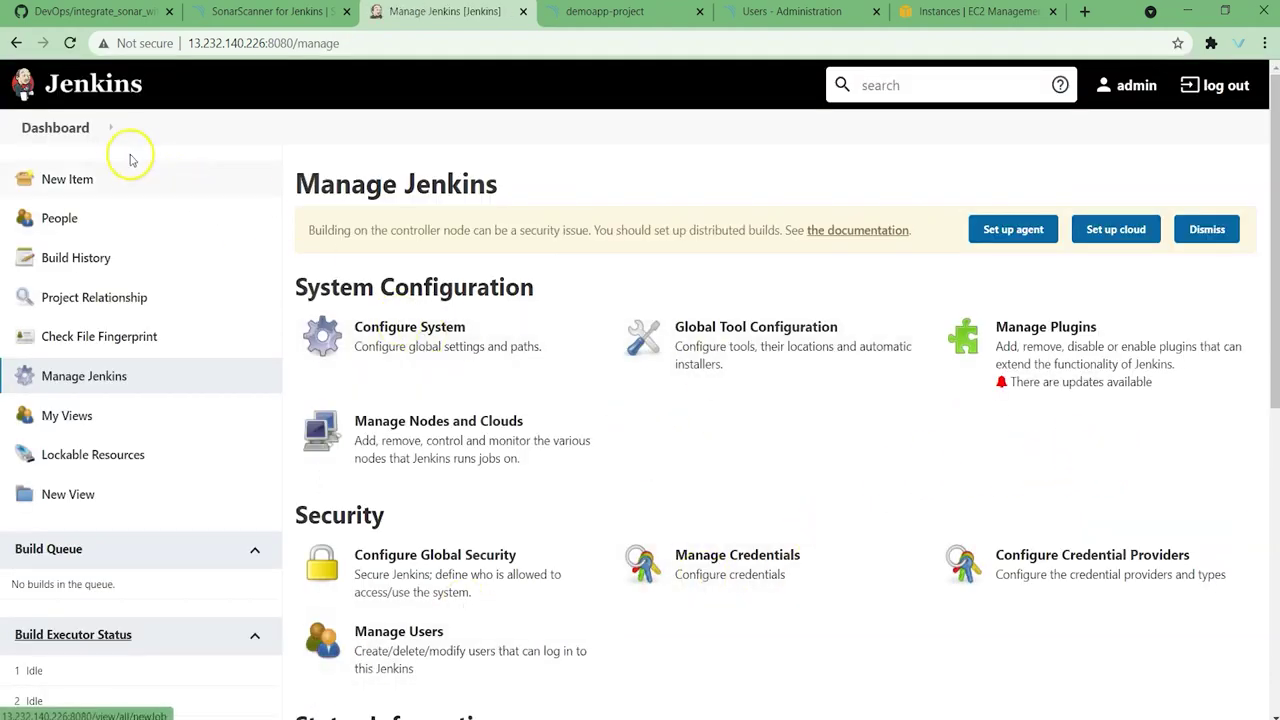
# Step: Create a Pipeline job named sonarqube-pipeline and scroll down to its script section
pyautogui.click(80, 188)
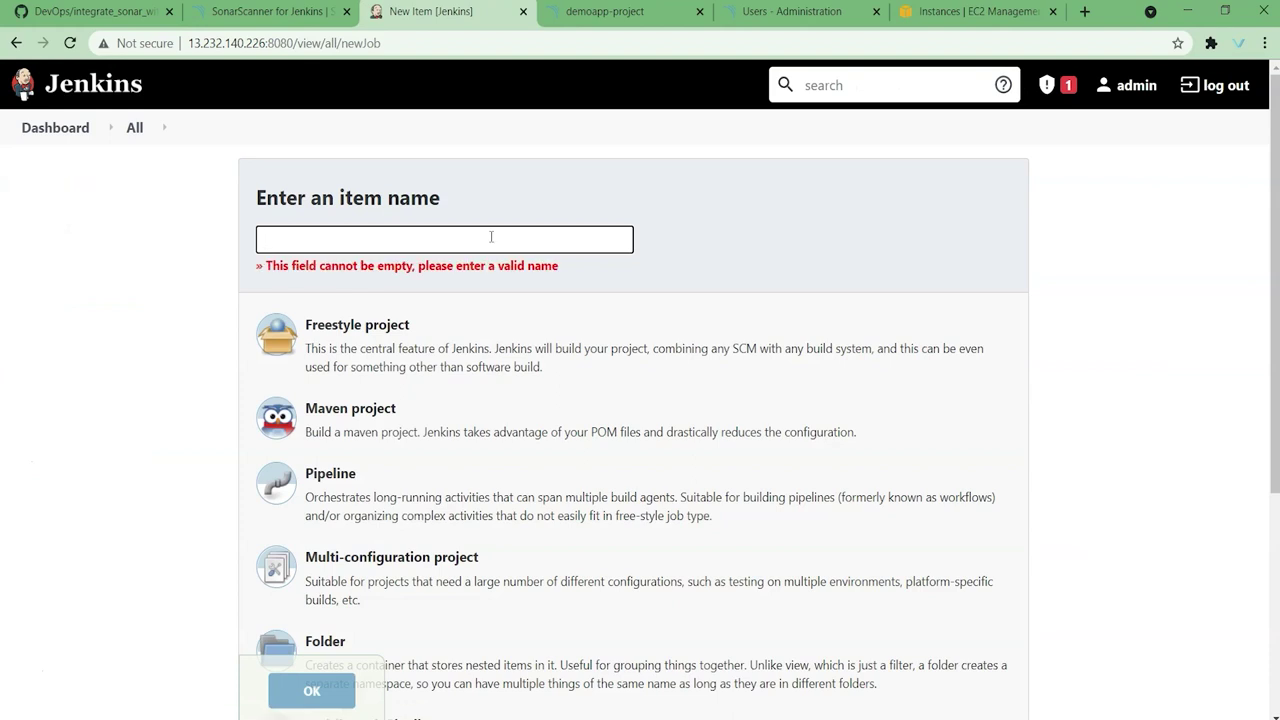
pyautogui.write('sonarqu')
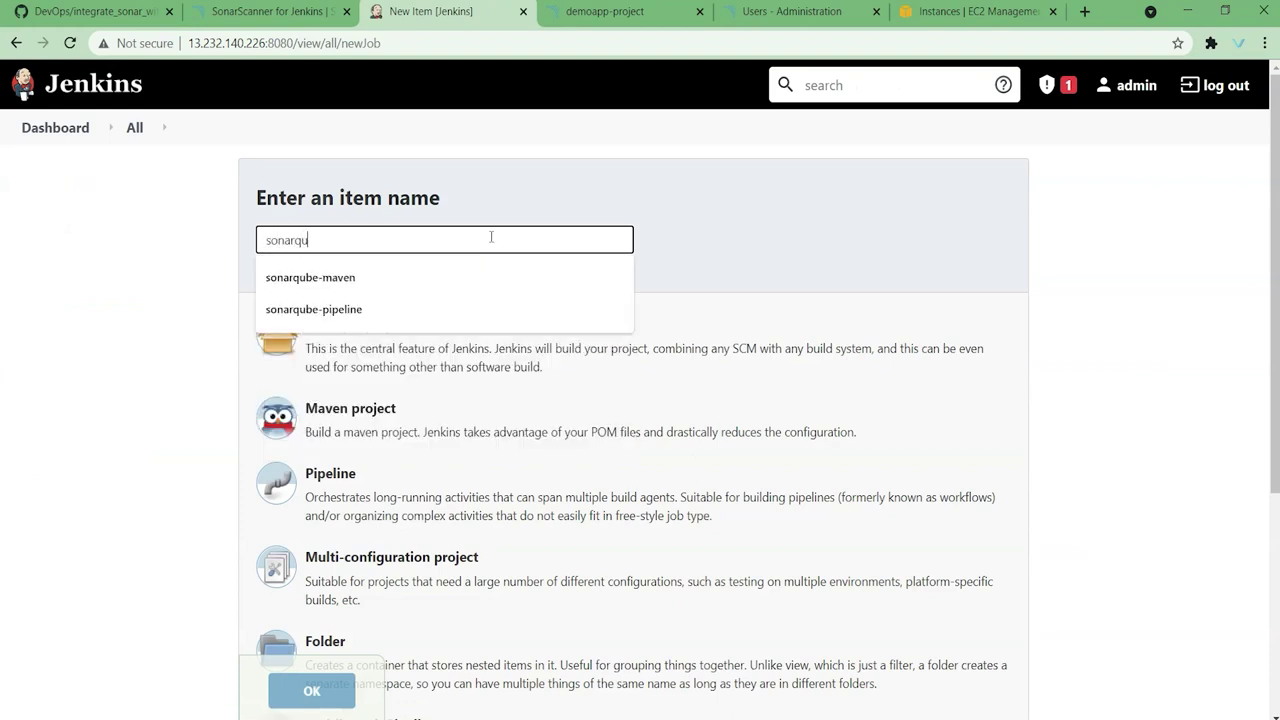
pyautogui.write('be-pipeline')
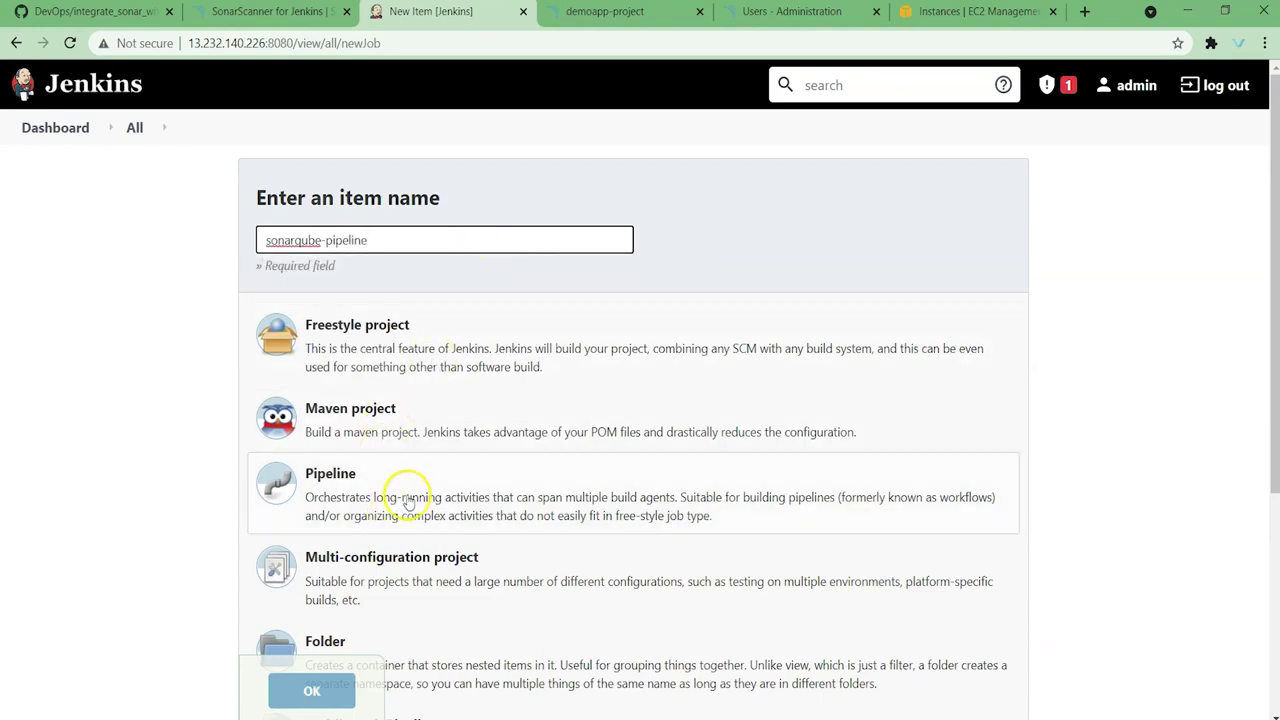
pyautogui.click(408, 496)
pyautogui.click(326, 692)
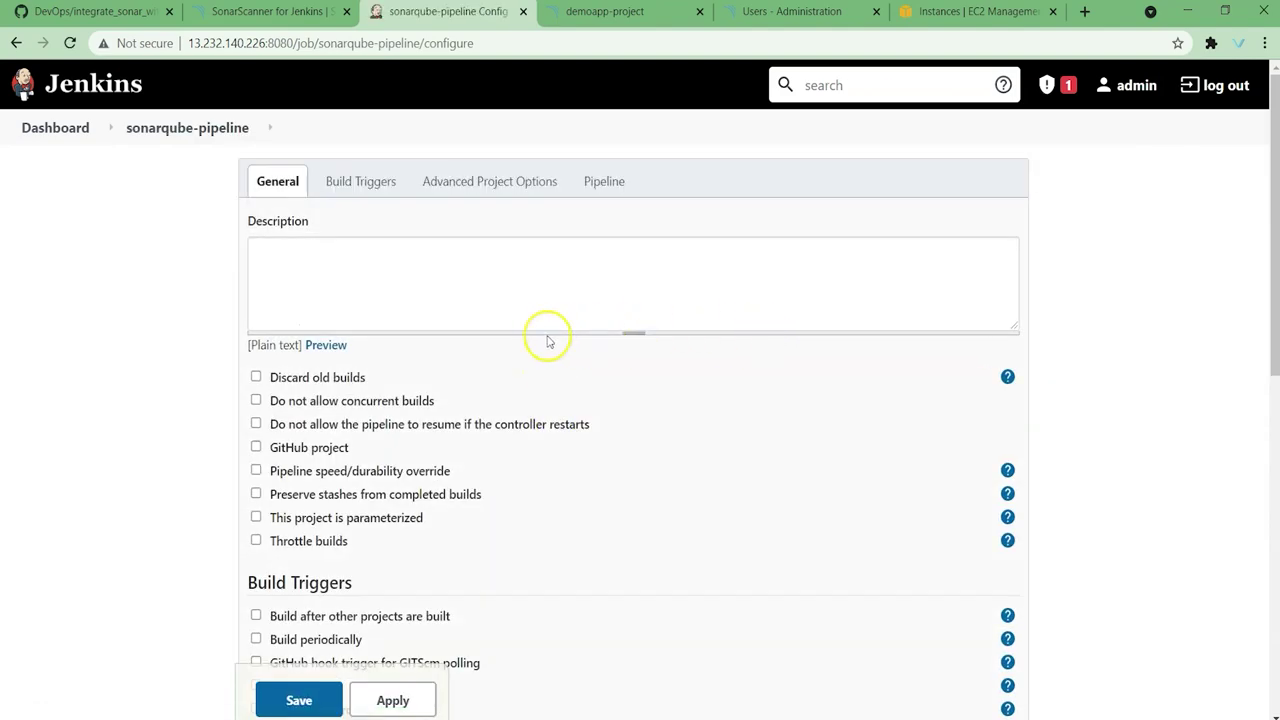
pyautogui.scroll(-3, 500, 340)
pyautogui.scroll(-5, 475, 342)
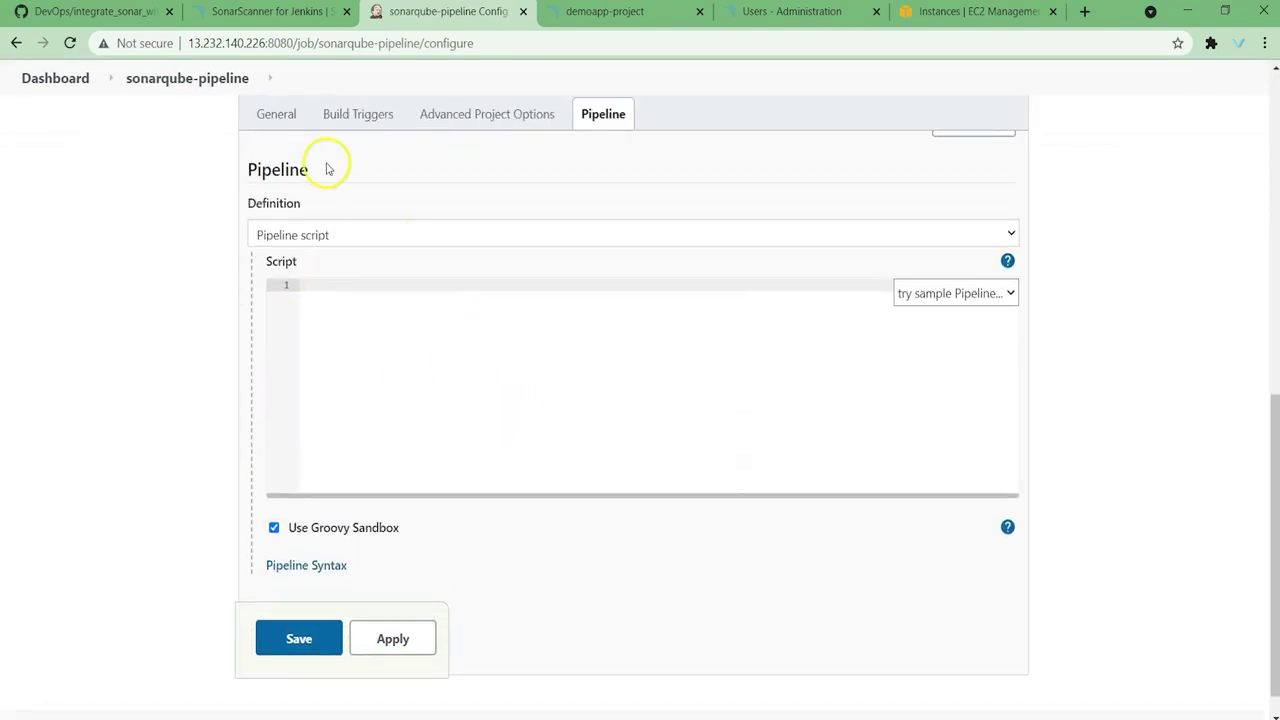
# Step: Paste the raw sonarqube/Jenkinsfile from GitHub into the sonarqube-pipeline Script box
pyautogui.click(92, 12)
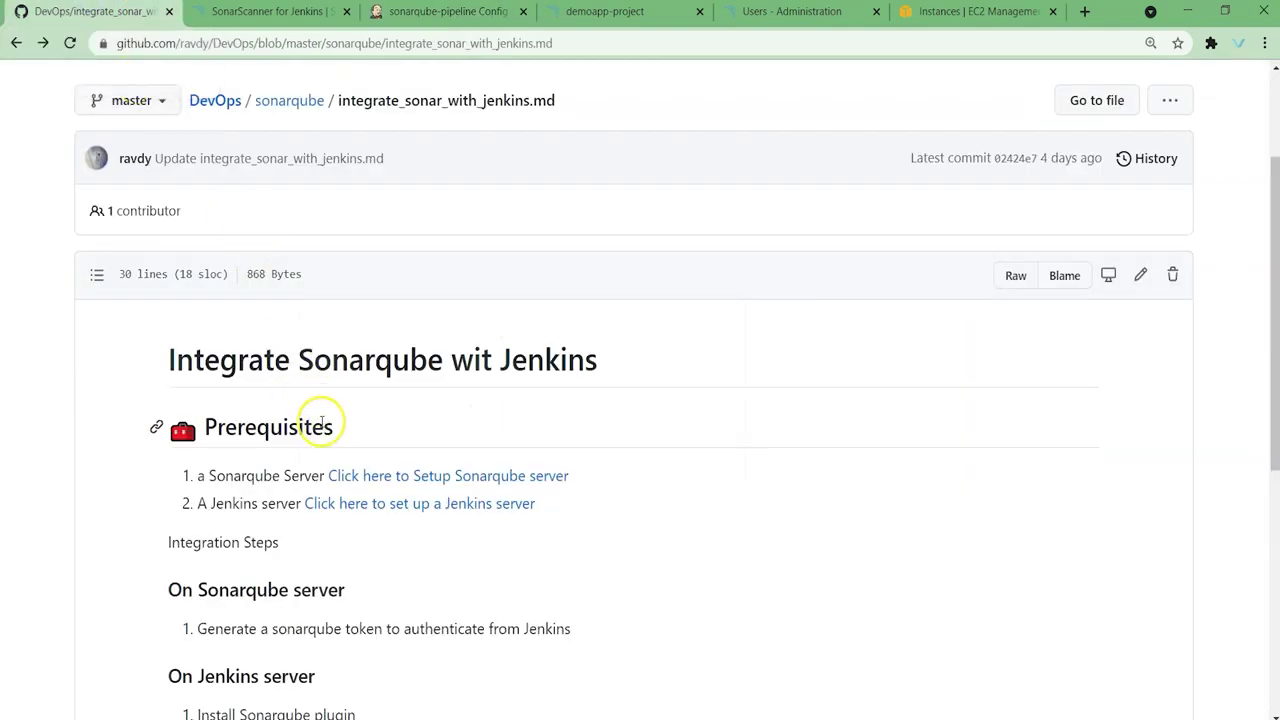
pyautogui.scroll(2, 320, 421)
pyautogui.click(286, 277)
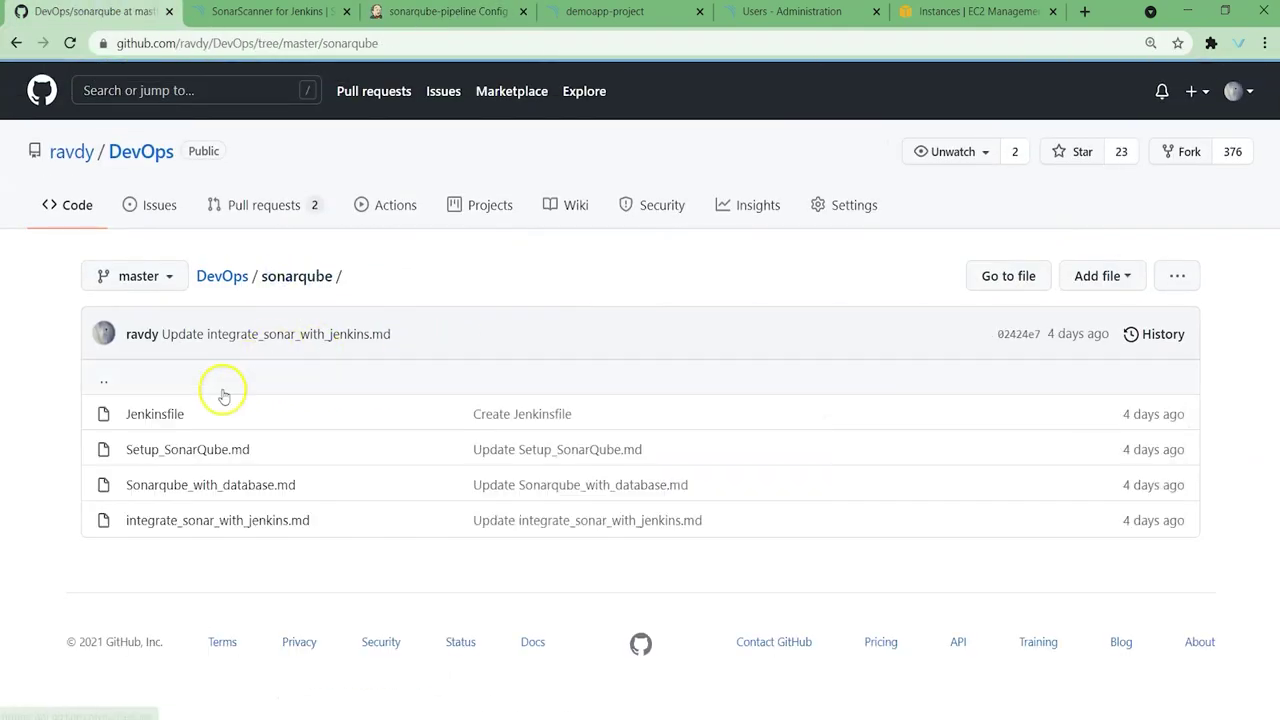
pyautogui.click(169, 414)
pyautogui.scroll(-1, 371, 482)
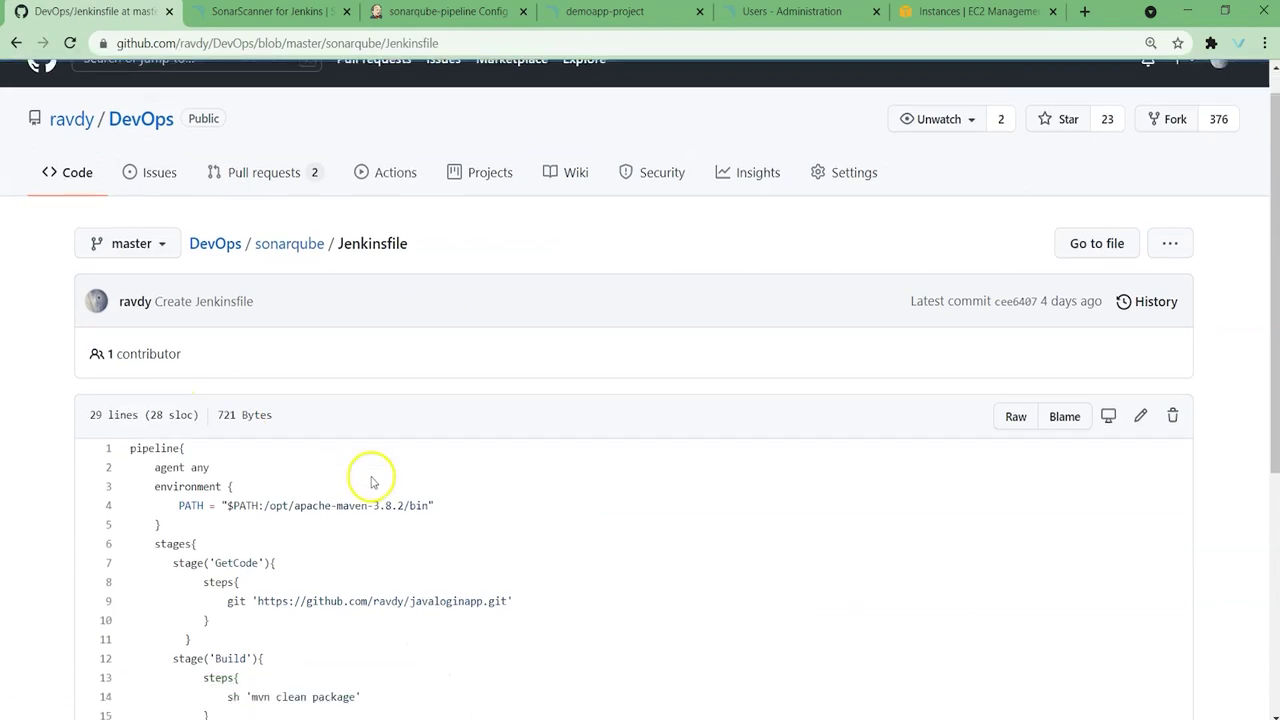
pyautogui.scroll(-3, 371, 482)
pyautogui.click(1016, 272)
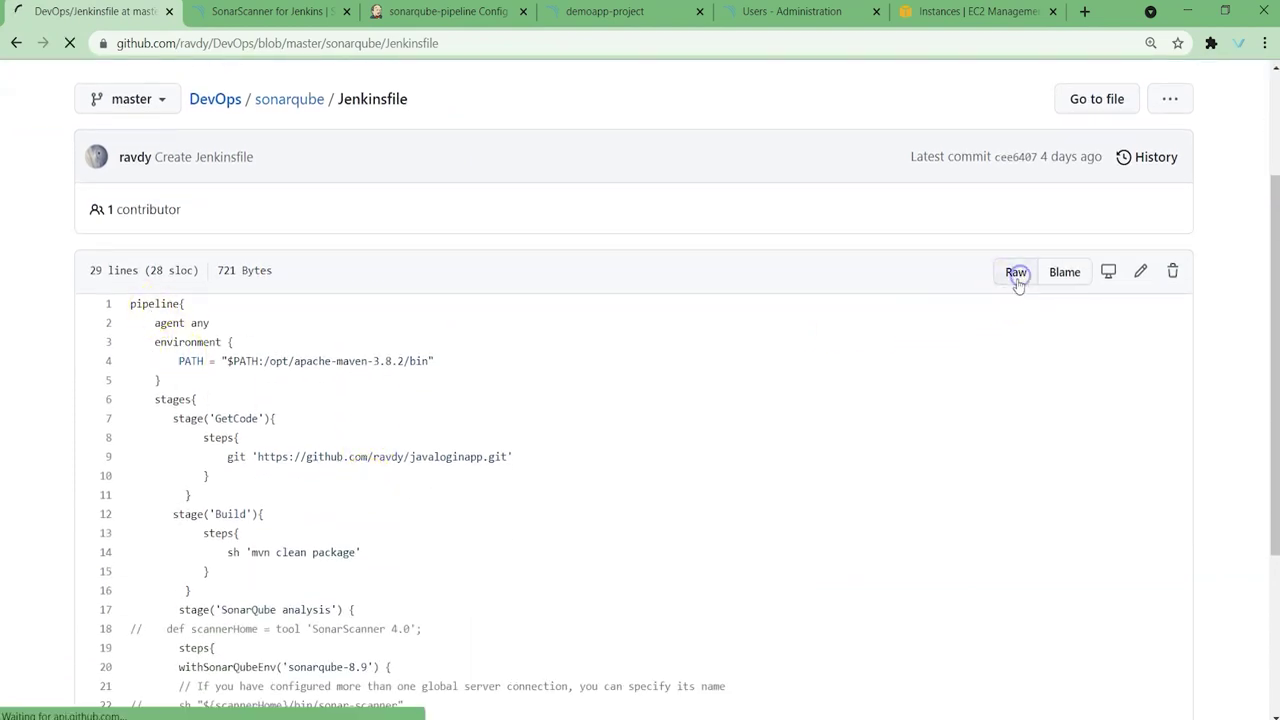
pyautogui.hotkey('ctrl', 'a')
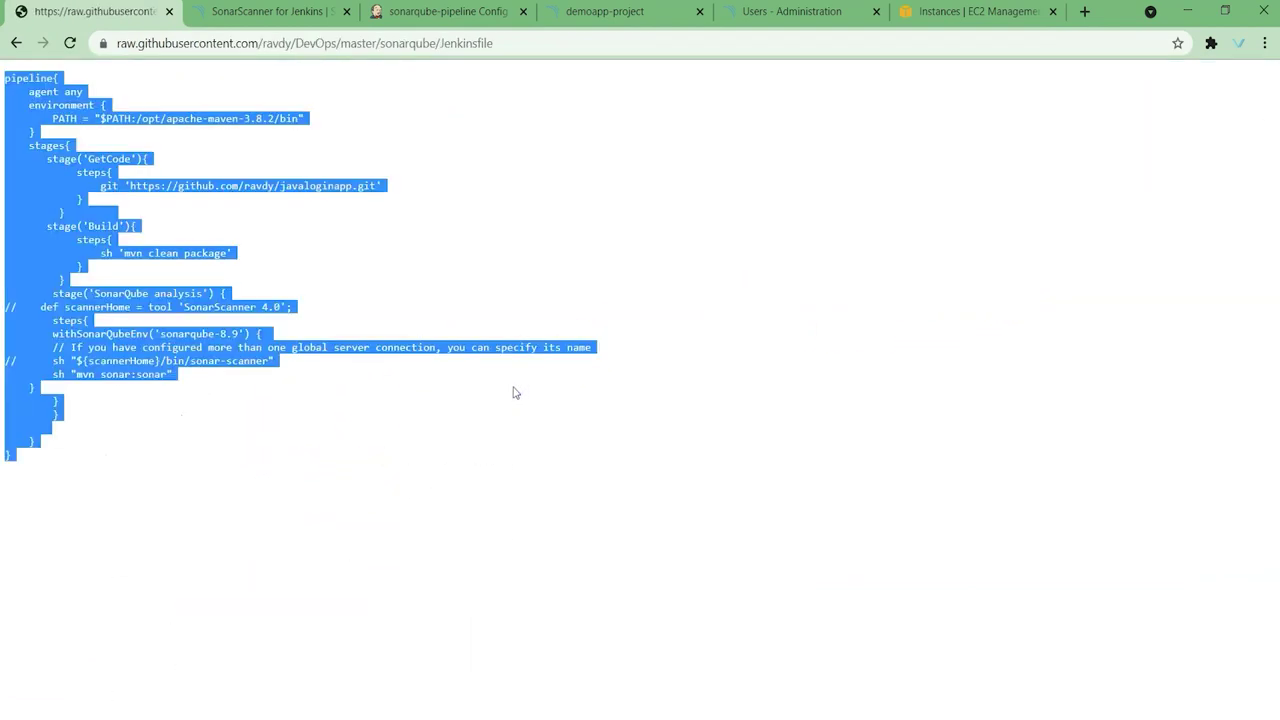
pyautogui.click(448, 12)
pyautogui.hotkey('ctrl', 'v')
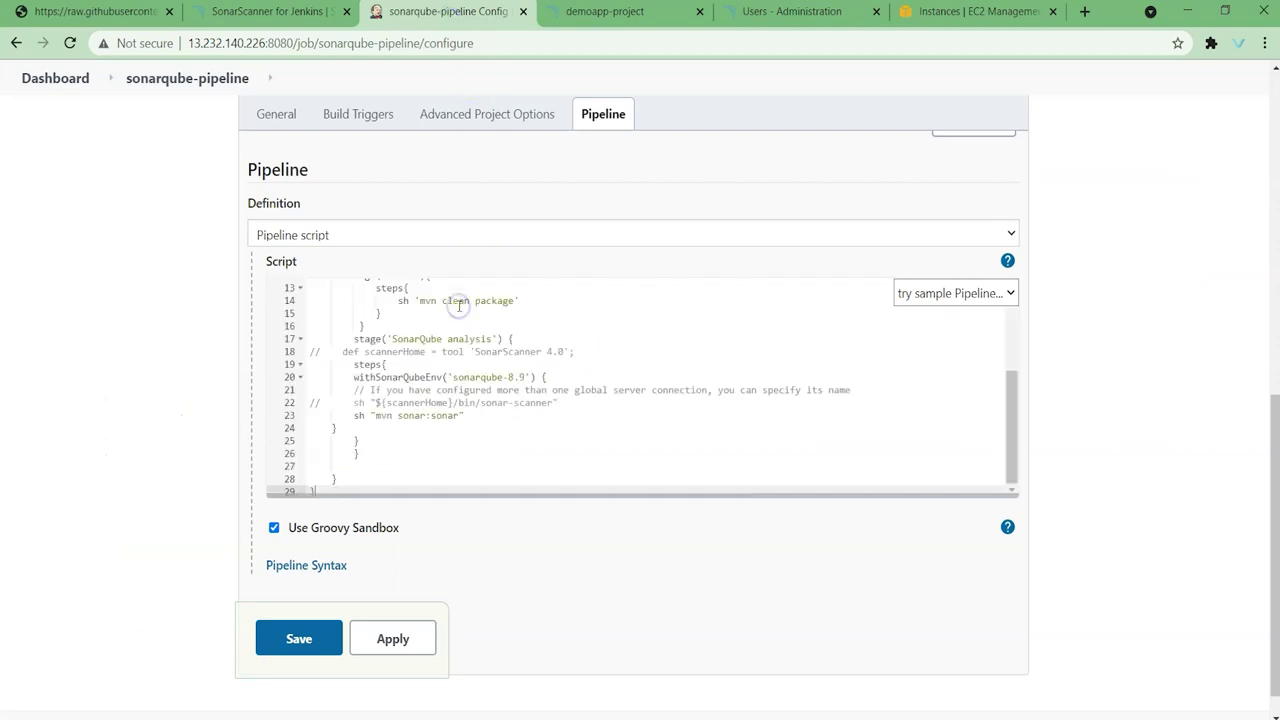
# Step: Compare the script's apache-maven-3.8.2 path with the server's Maven home, zooming to 125%
pyautogui.scroll(3, 544, 383)
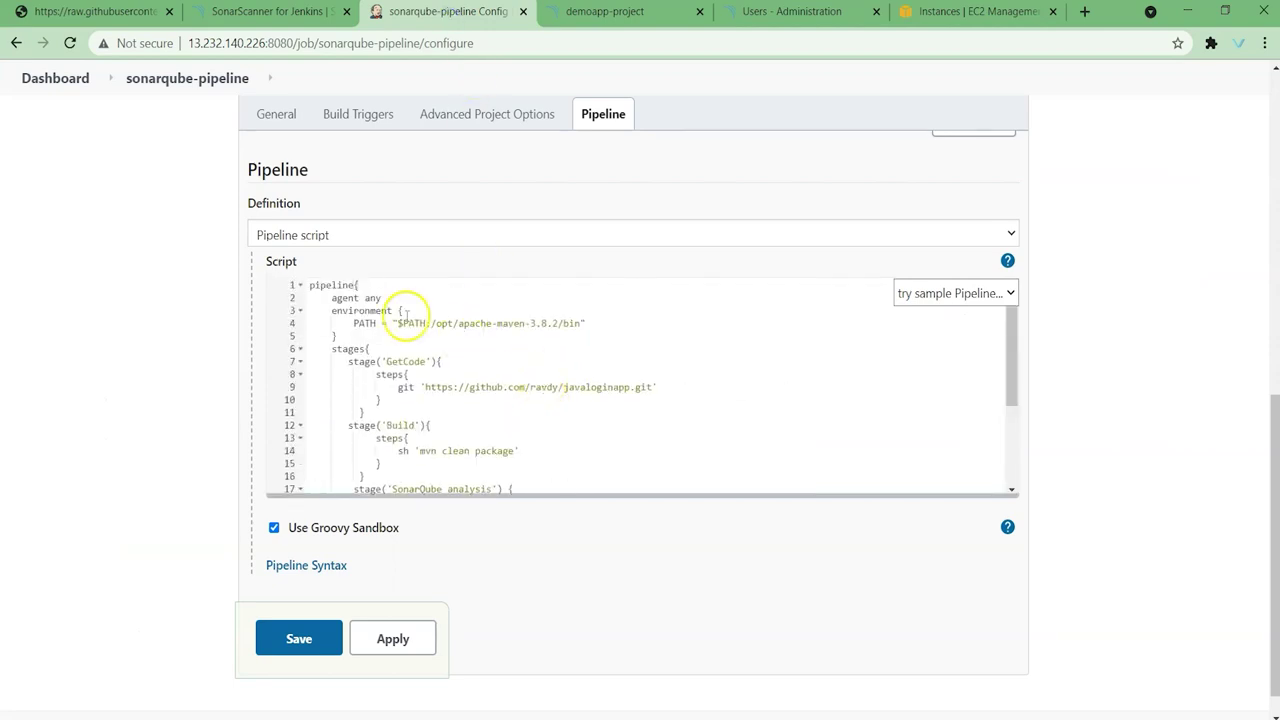
pyautogui.click(330, 298)
pyautogui.moveTo(330, 298); pyautogui.dragTo(407, 297)
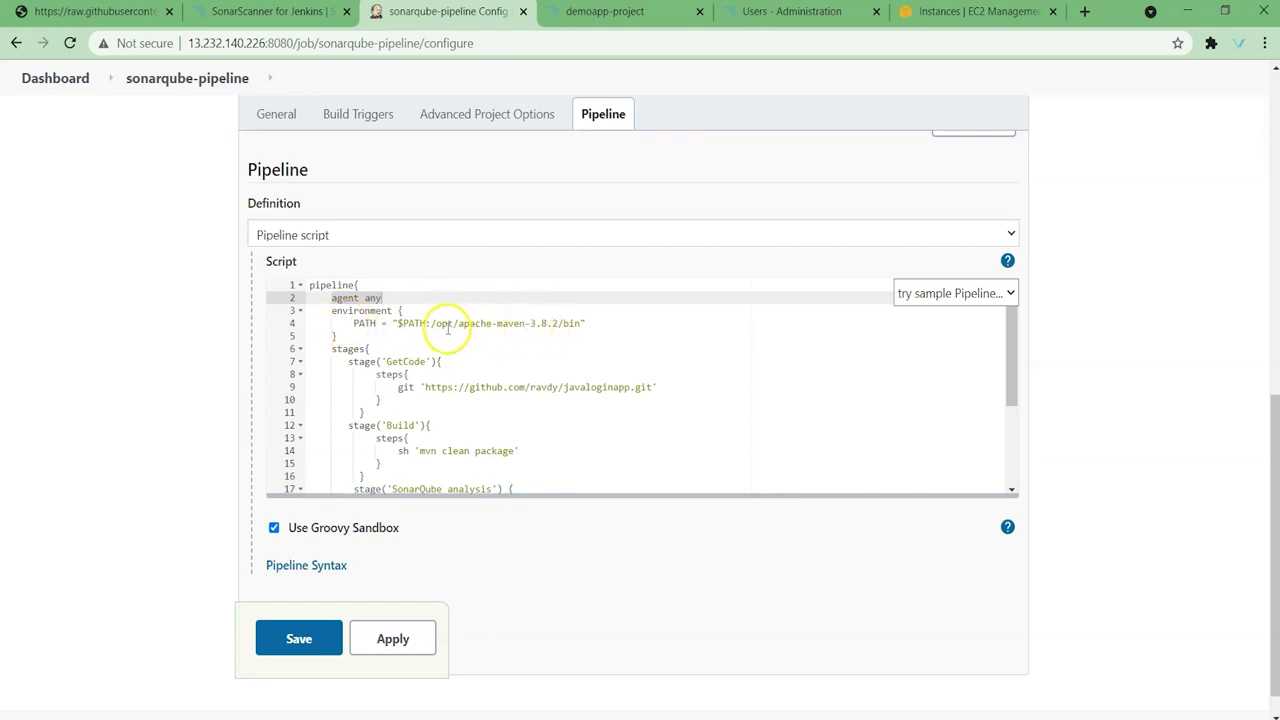
pyautogui.moveTo(433, 323); pyautogui.dragTo(556, 323)
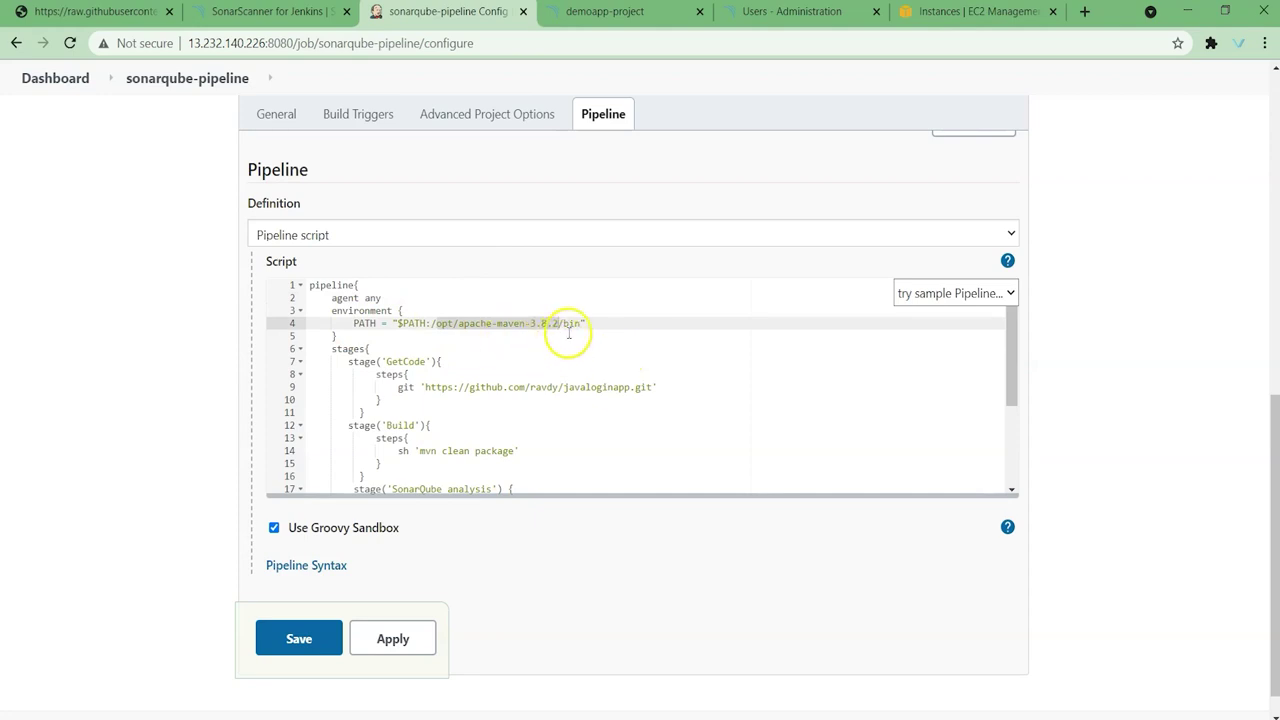
pyautogui.moveTo(458, 323); pyautogui.dragTo(540, 322)
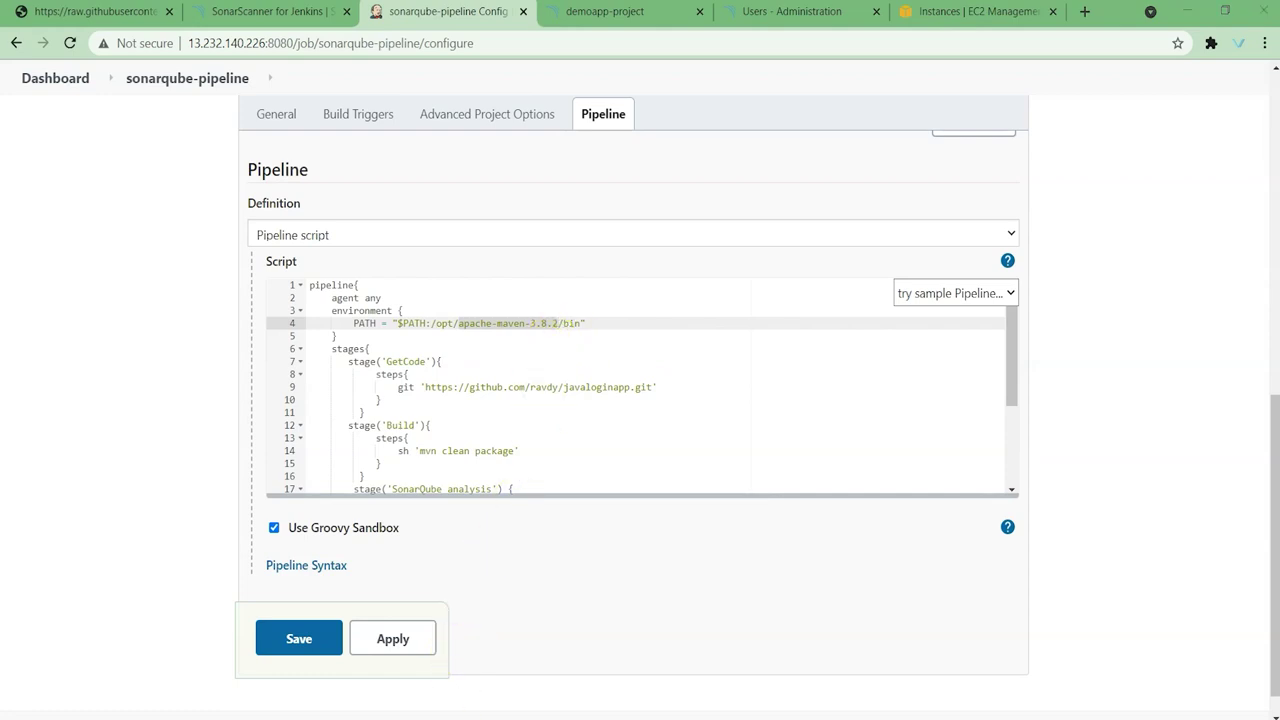
pyautogui.hotkey('alt', 'Tab')
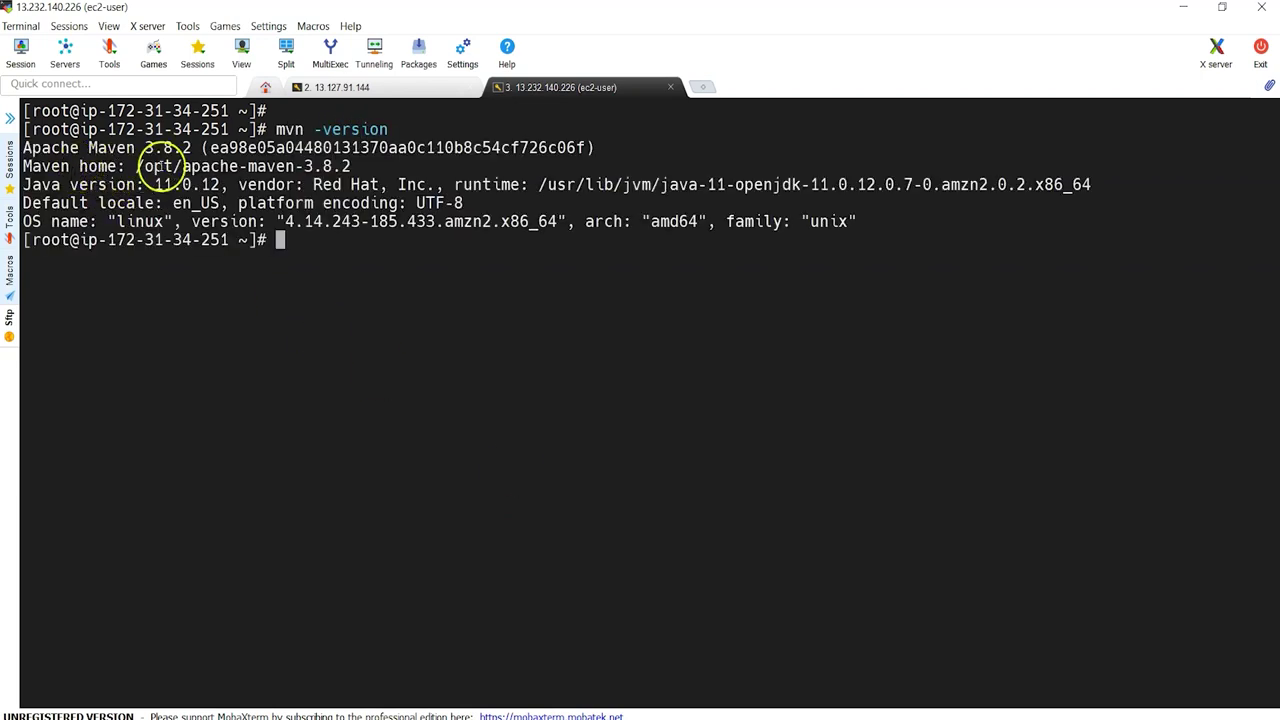
pyautogui.moveTo(137, 167); pyautogui.dragTo(313, 166)
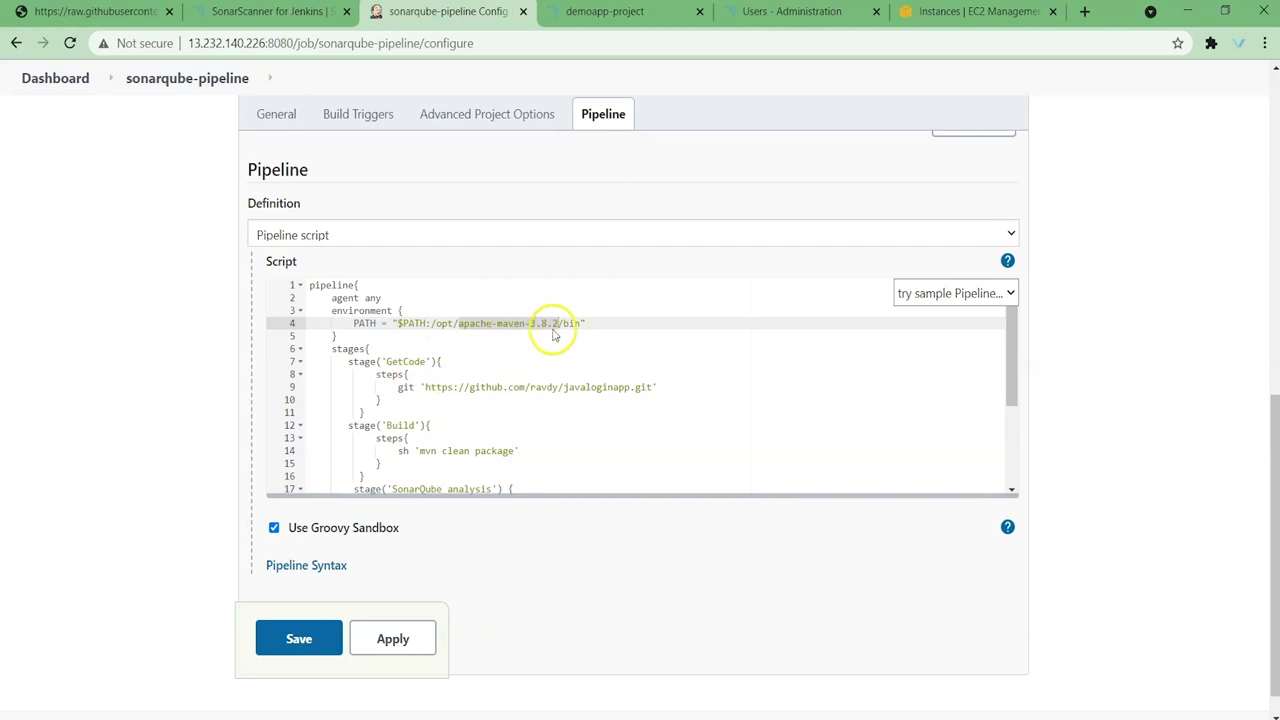
pyautogui.hotkey('ctrl', '+')
pyautogui.hotkey('ctrl', '+')
# Step: Review the GetCode stage's git URL and the Build stage's mvn clean package command
pyautogui.click(493, 474)
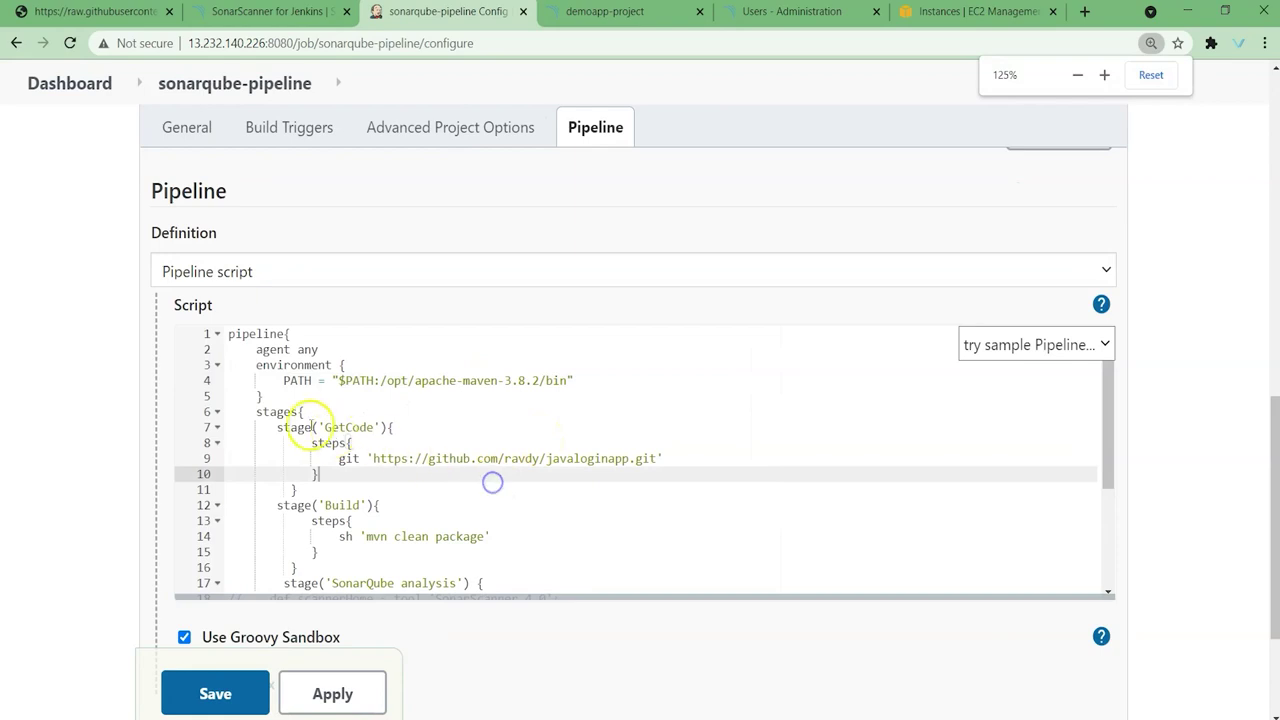
pyautogui.doubleClick(365, 427)
pyautogui.moveTo(373, 458); pyautogui.dragTo(648, 456)
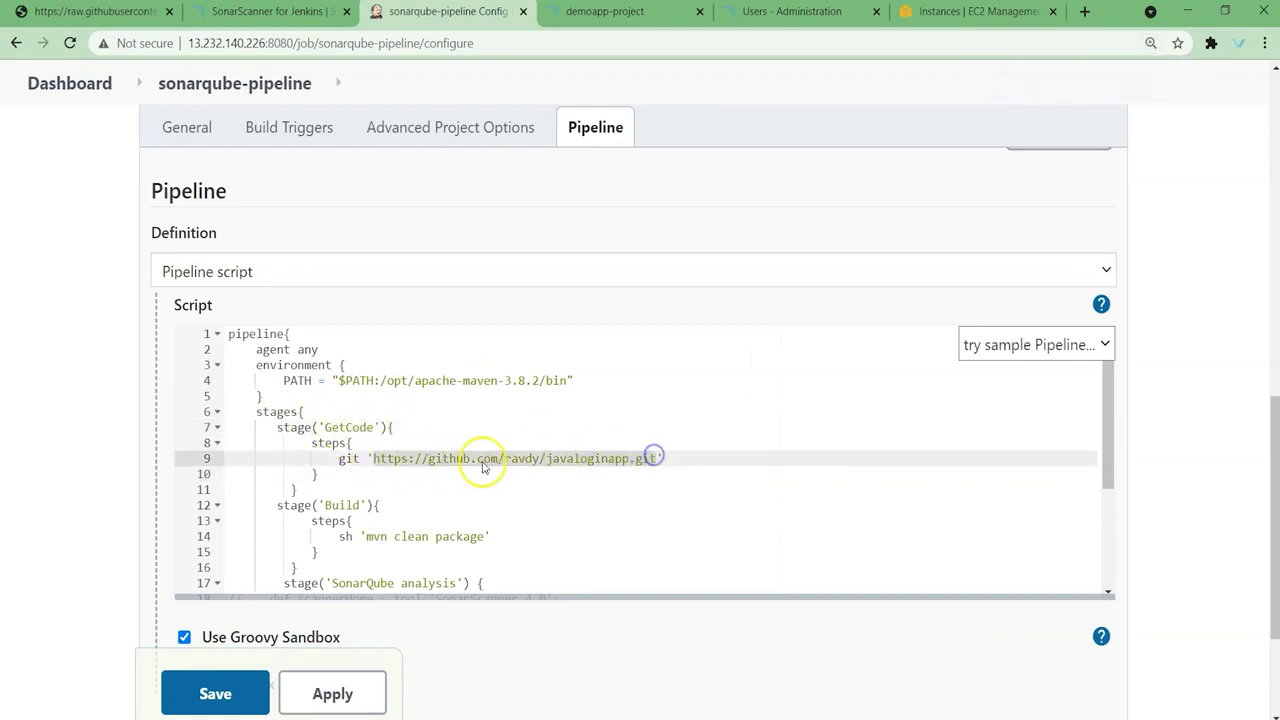
pyautogui.click(601, 489)
pyautogui.scroll(-1, 601, 489)
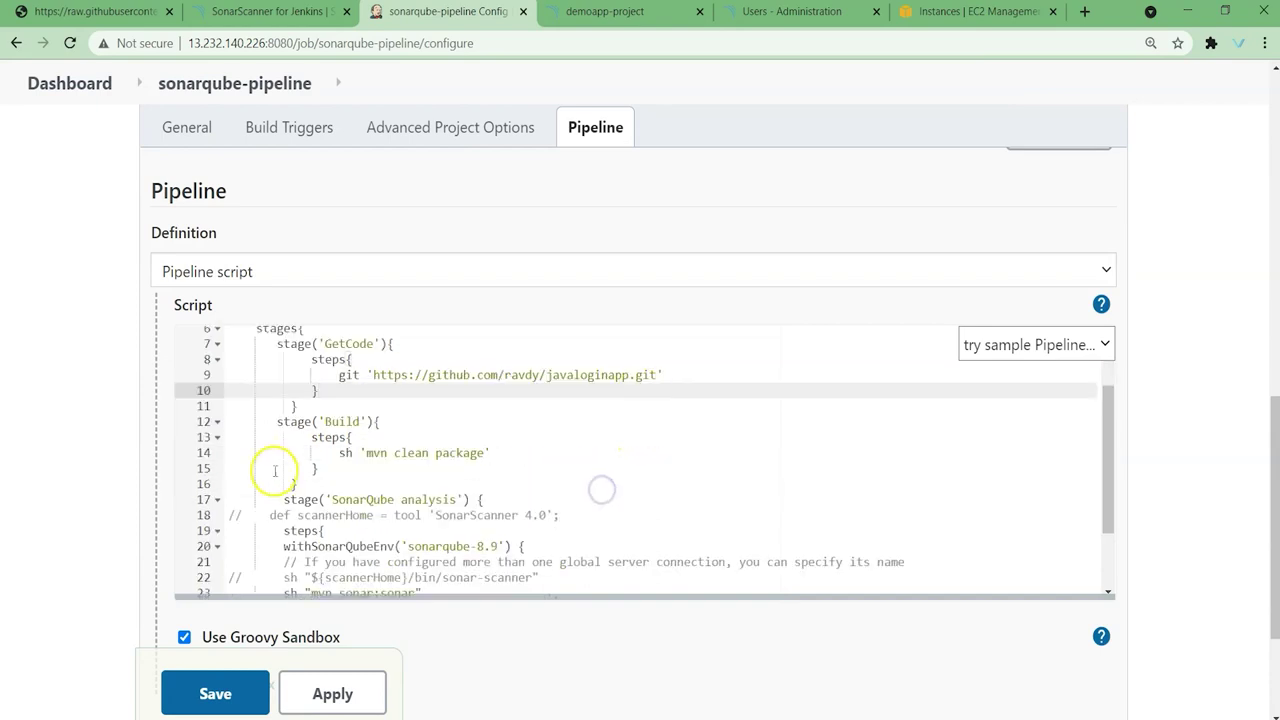
pyautogui.doubleClick(338, 421)
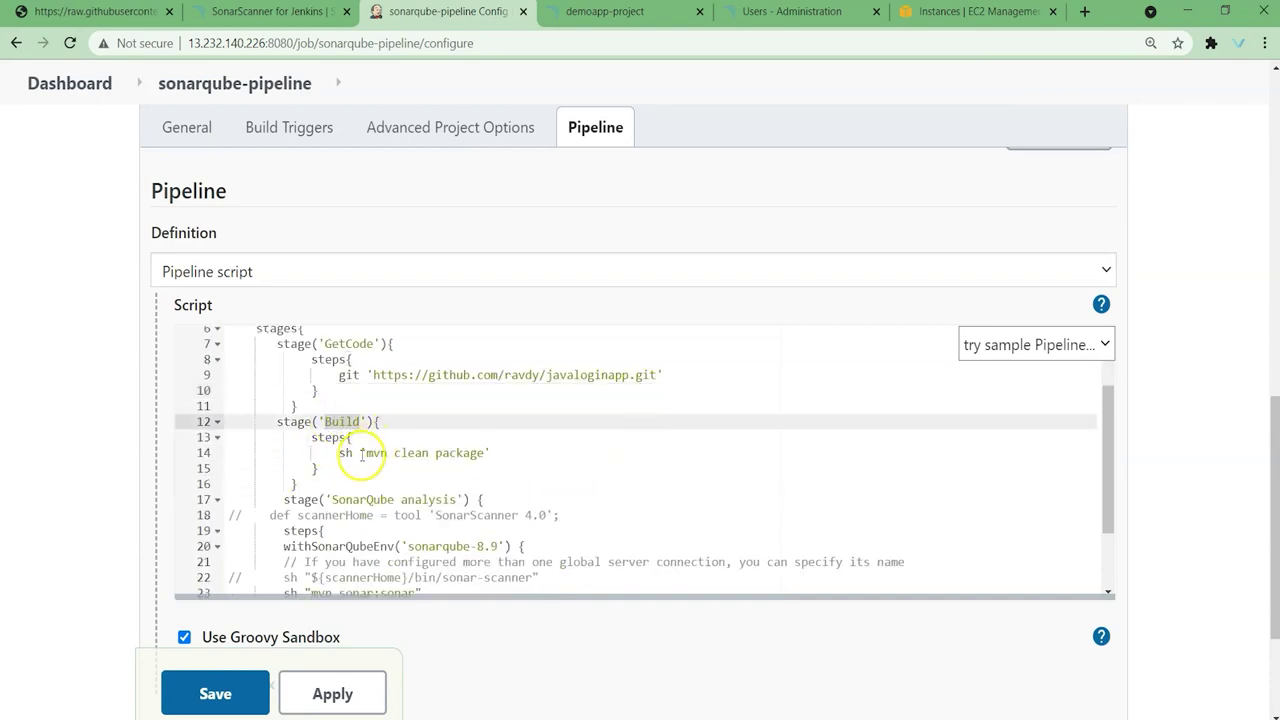
pyautogui.moveTo(365, 453); pyautogui.dragTo(478, 453)
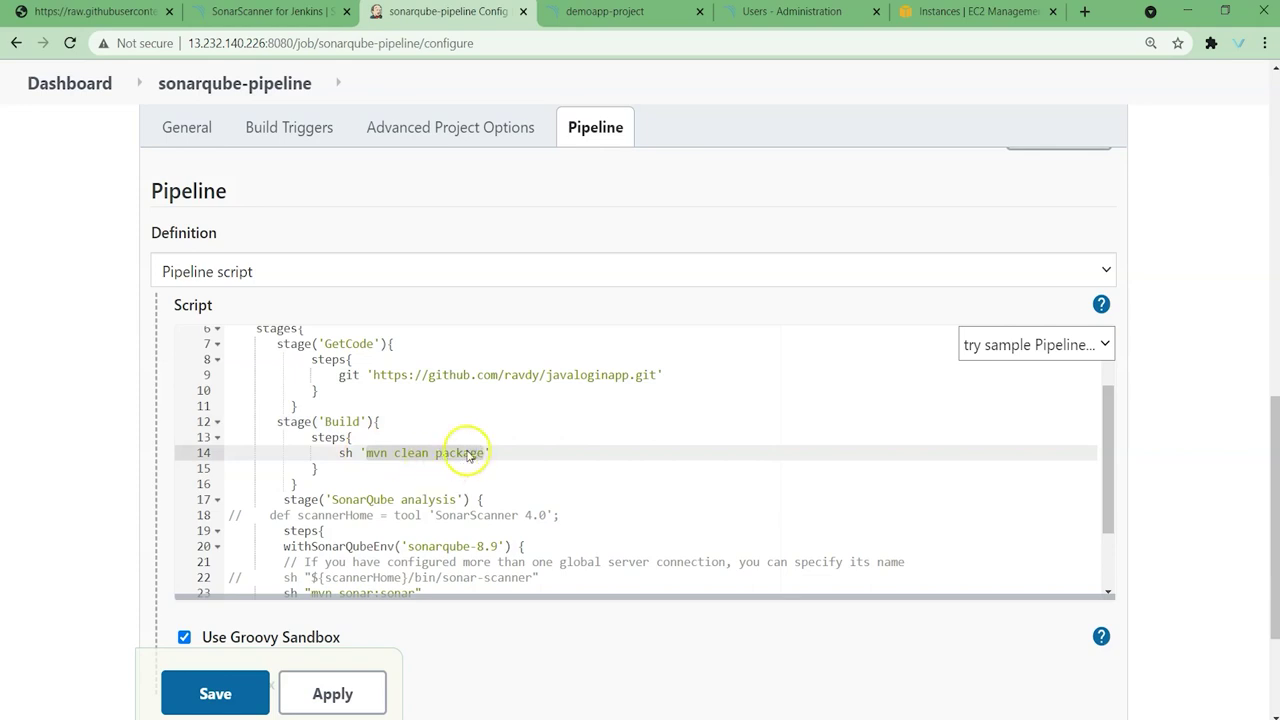
pyautogui.doubleClick(379, 455)
pyautogui.scroll(2, 380, 455)
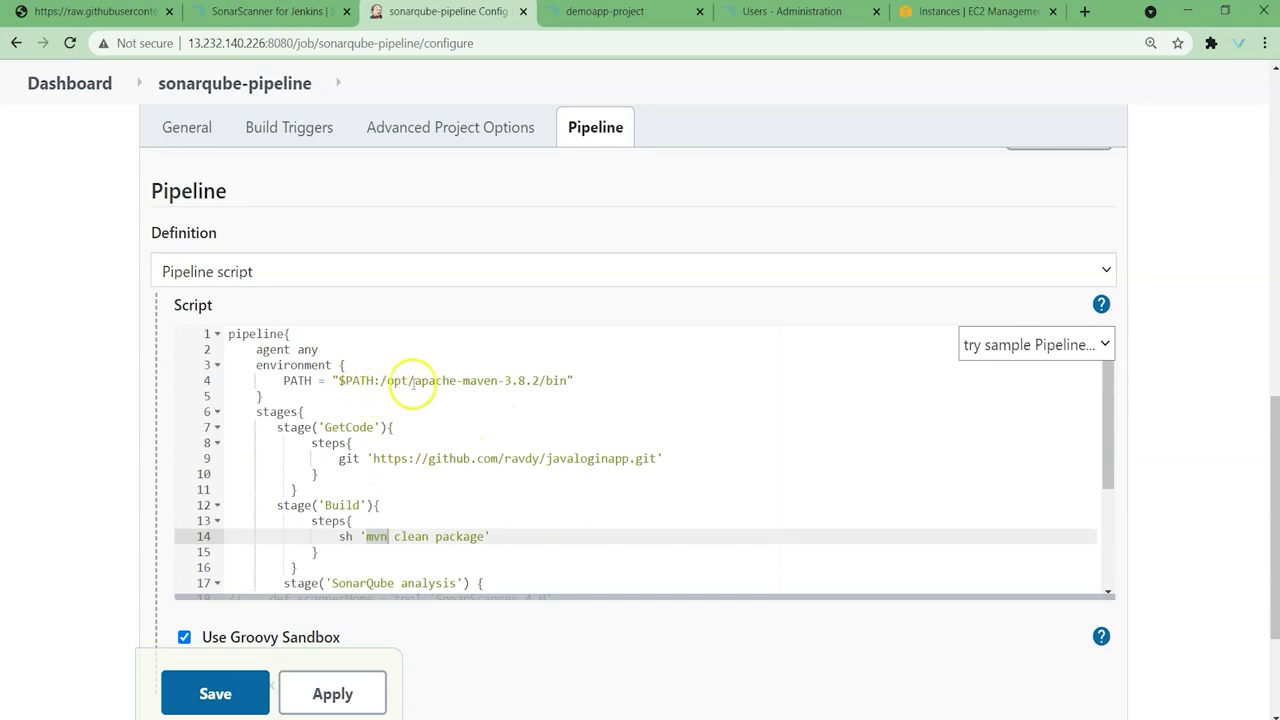
pyautogui.scroll(-2, 400, 482)
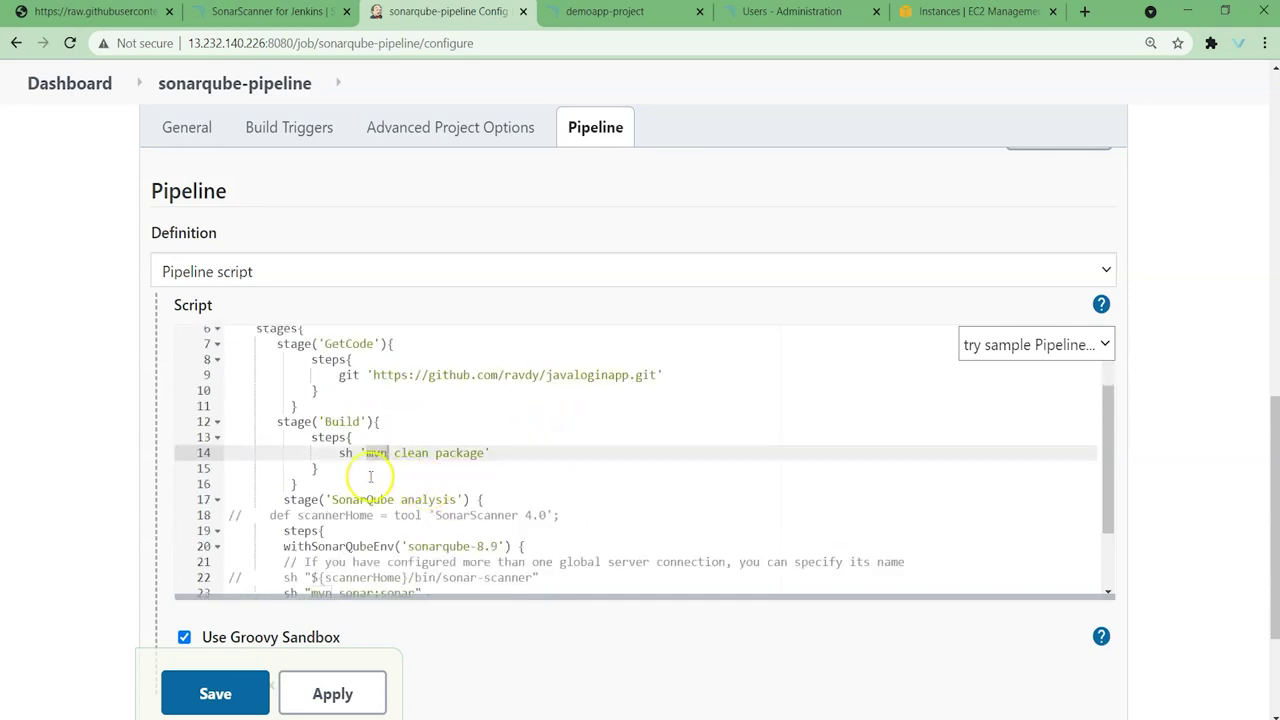
pyautogui.scroll(-2, 443, 460)
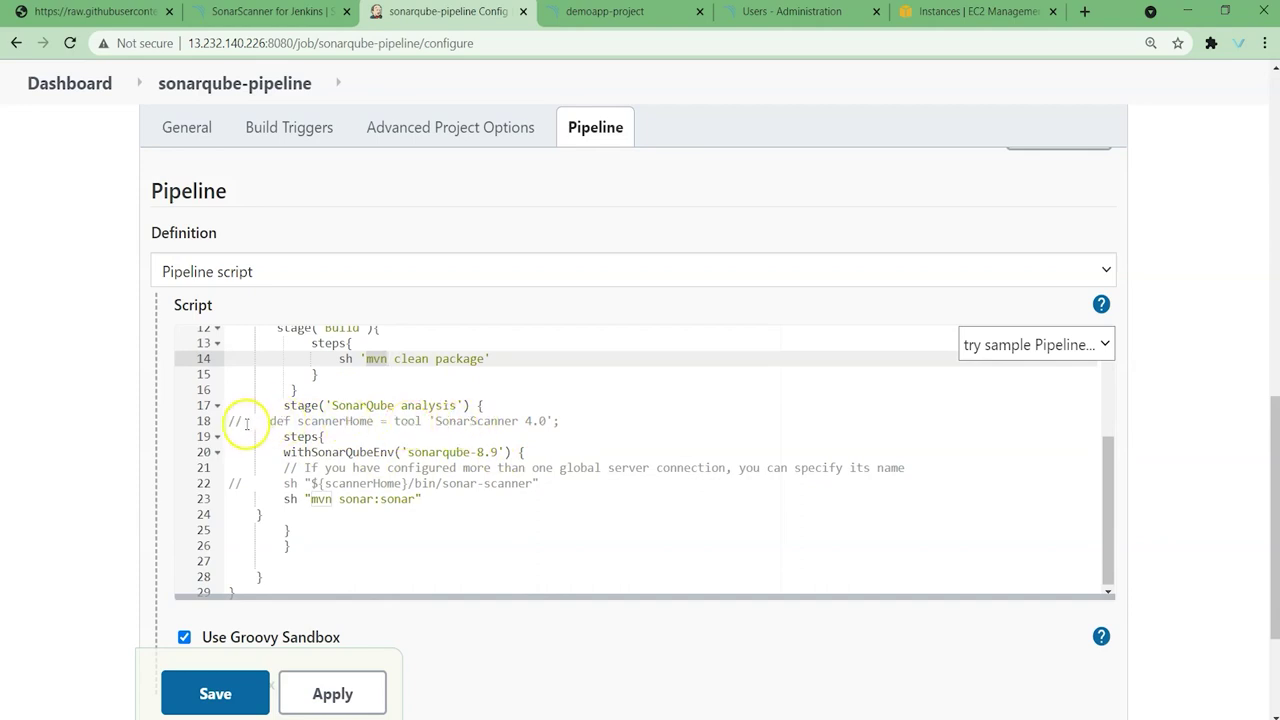
# Step: Change withSonarQubeEnv('sonarqube-8.9') to 'sonarqube-8.9.2' and apply the script
pyautogui.click(569, 425)
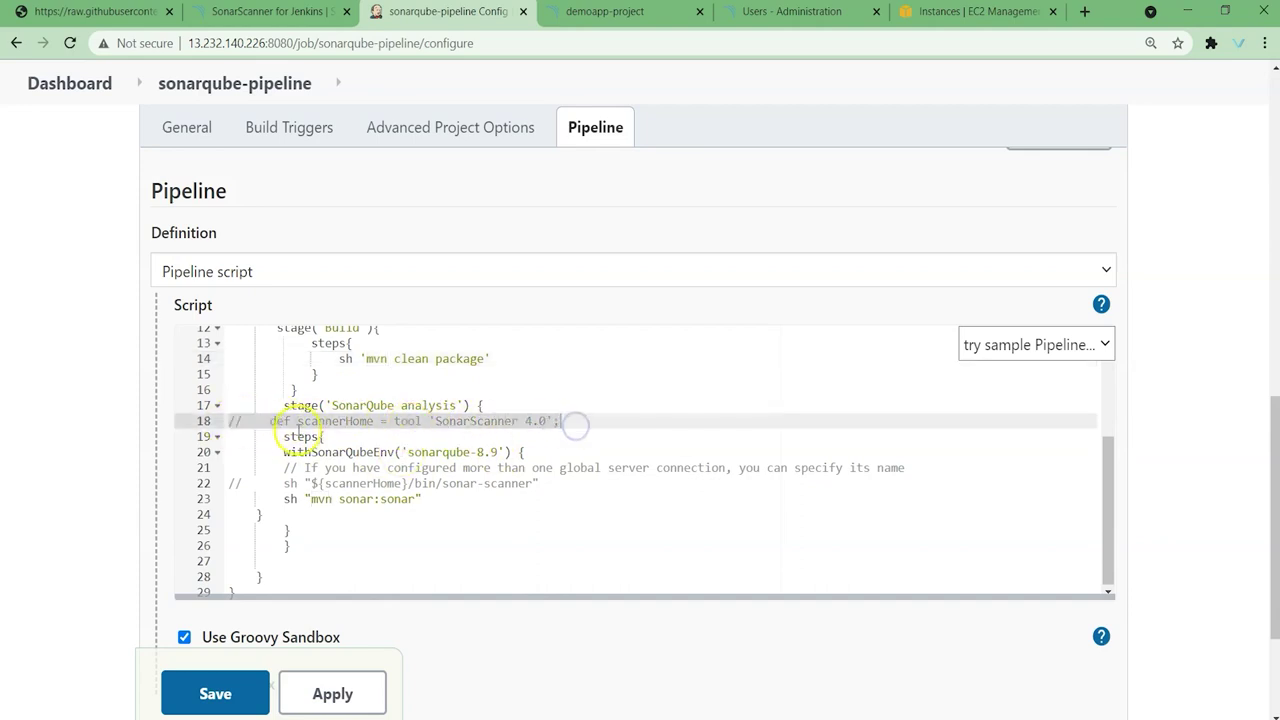
pyautogui.click(478, 424)
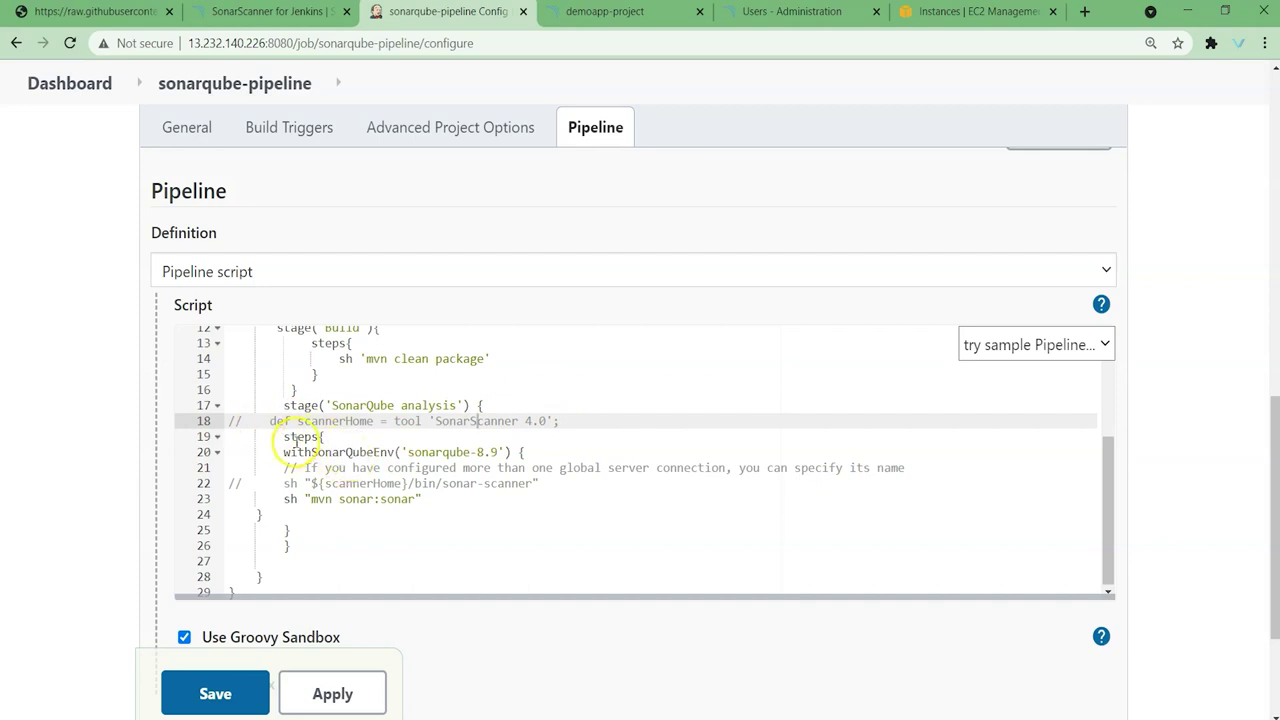
pyautogui.click(297, 440)
pyautogui.doubleClick(330, 452)
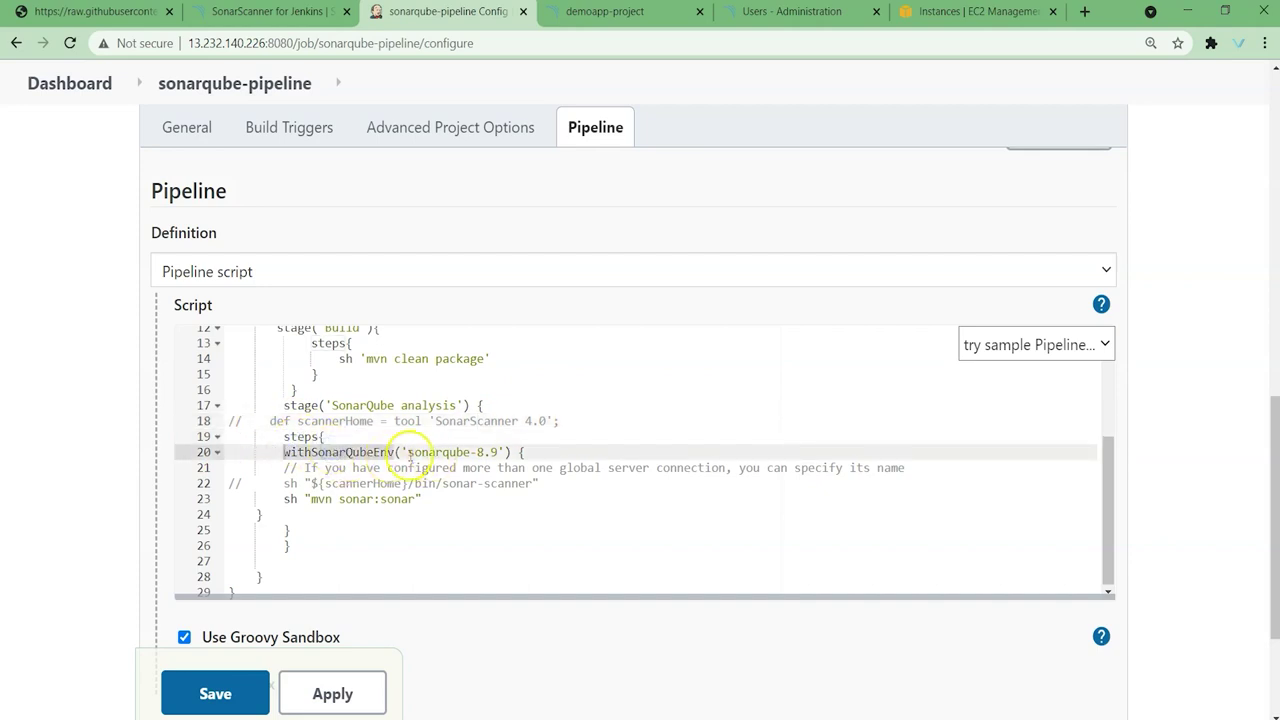
pyautogui.click(495, 452)
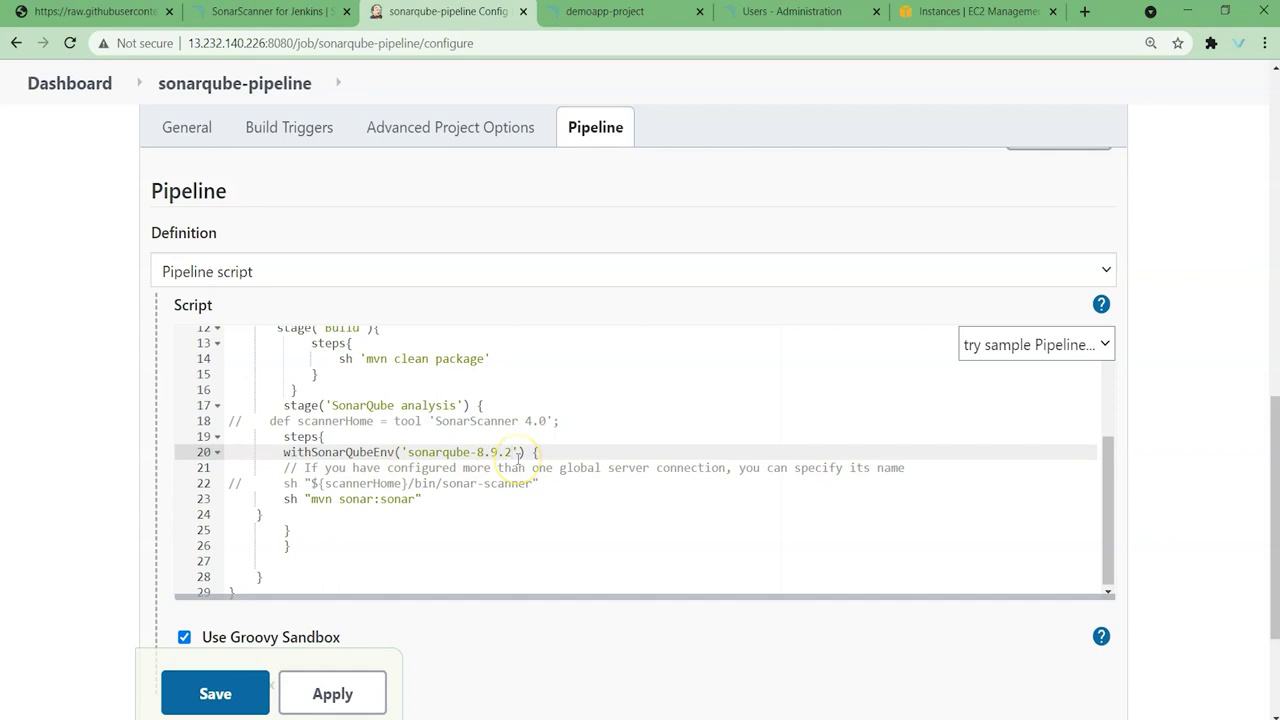
pyautogui.moveTo(311, 499); pyautogui.dragTo(419, 498)
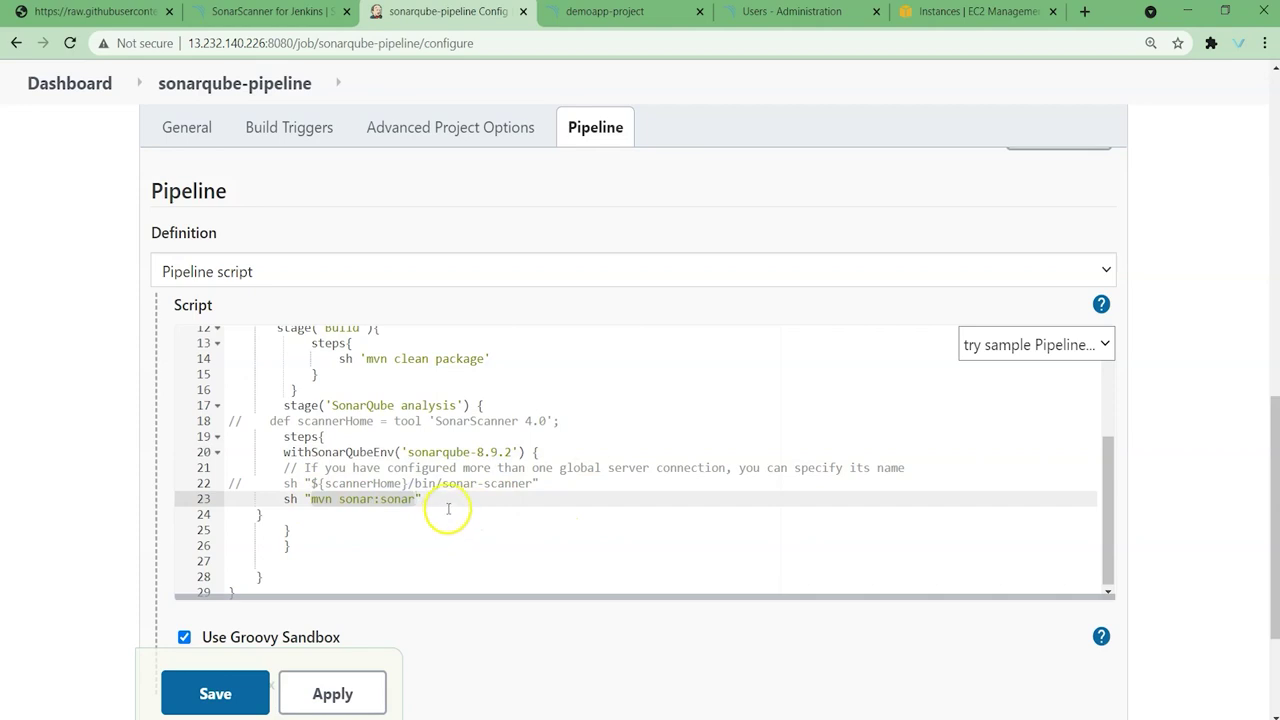
pyautogui.scroll(-2, 500, 460)
pyautogui.click(360, 597)
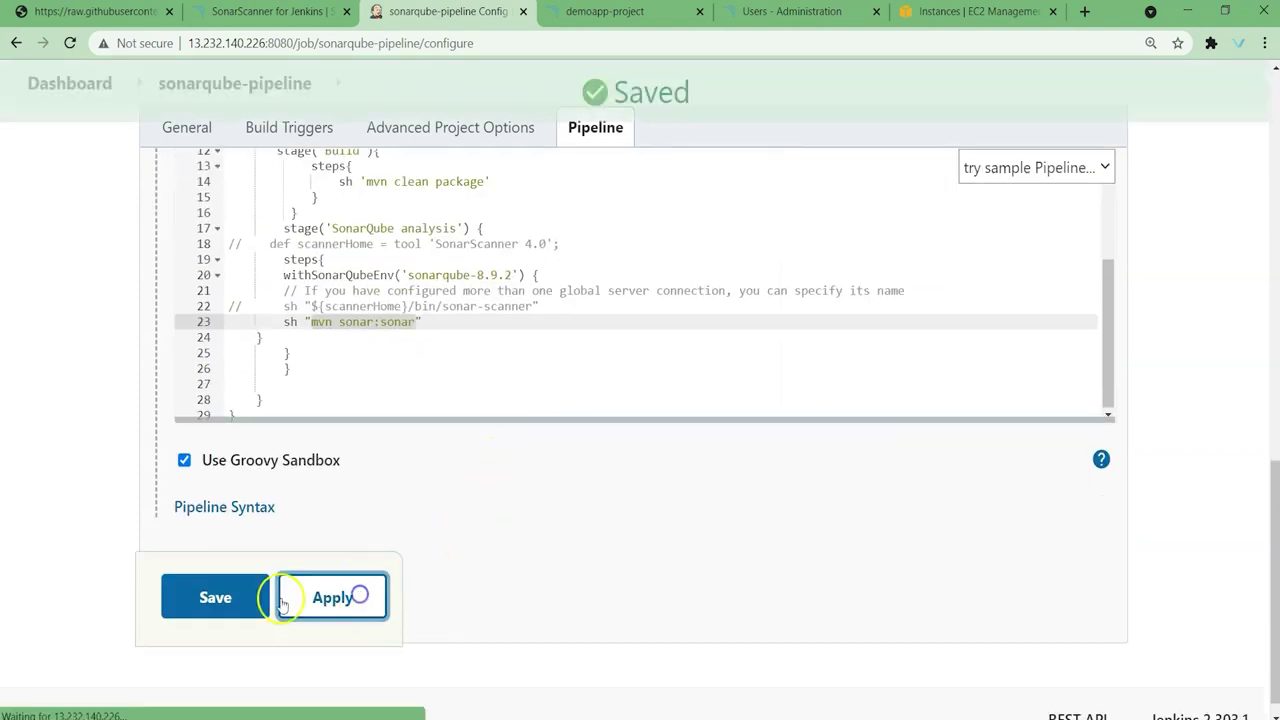
# Step: Save the job, reset the zoom, run Build Now, and view build #1's console output
pyautogui.click(233, 599)
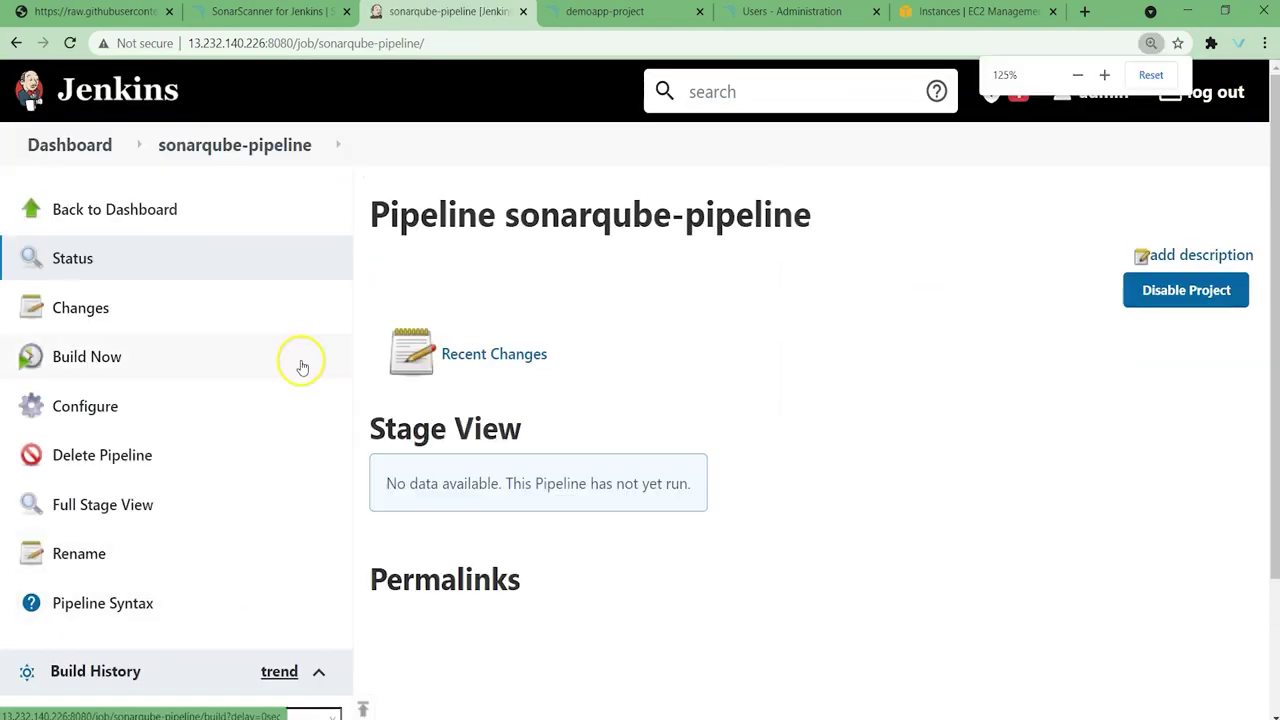
pyautogui.hotkey('ctrl', '-')
pyautogui.hotkey('ctrl', '-')
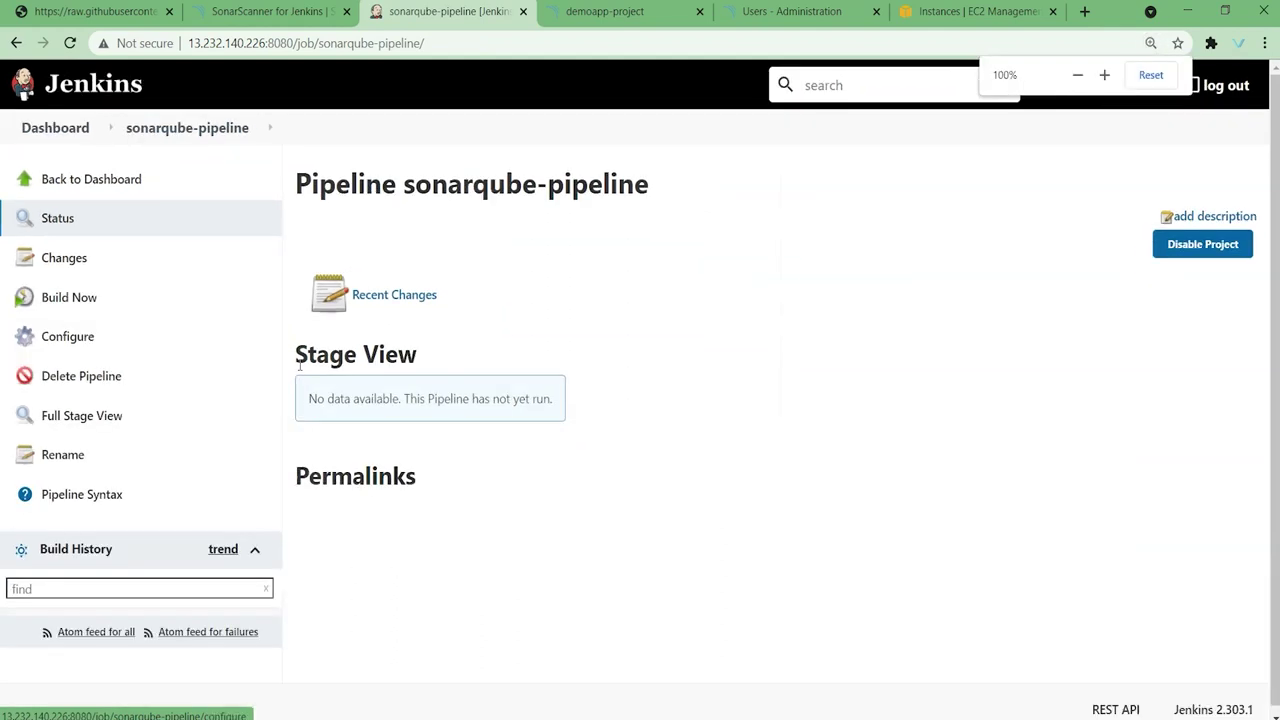
pyautogui.click(74, 296)
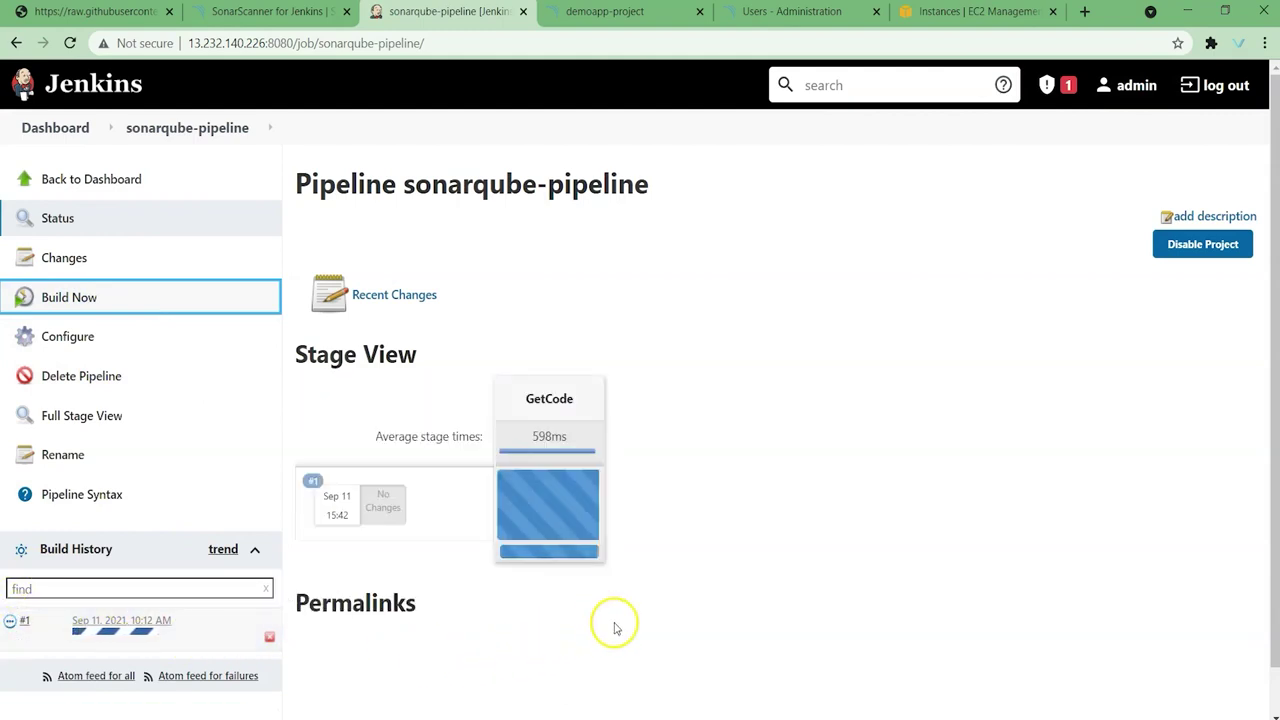
pyautogui.click(606, 624)
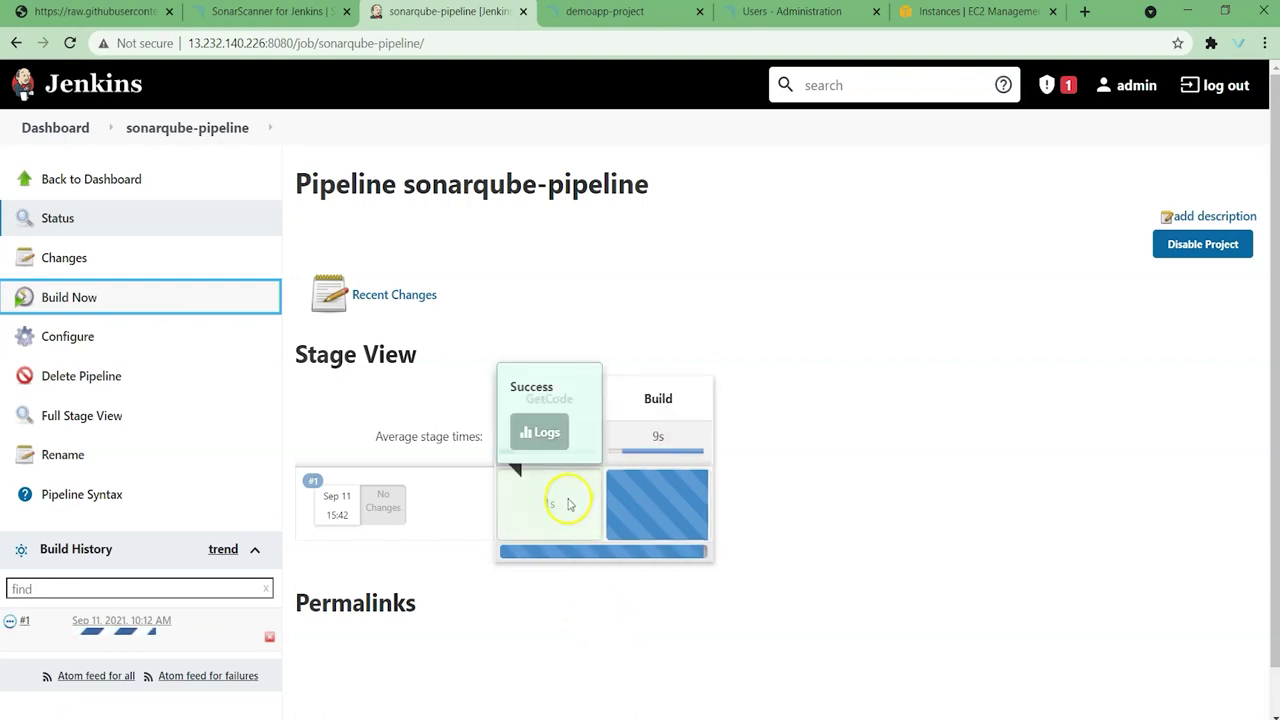
pyautogui.click(10, 621)
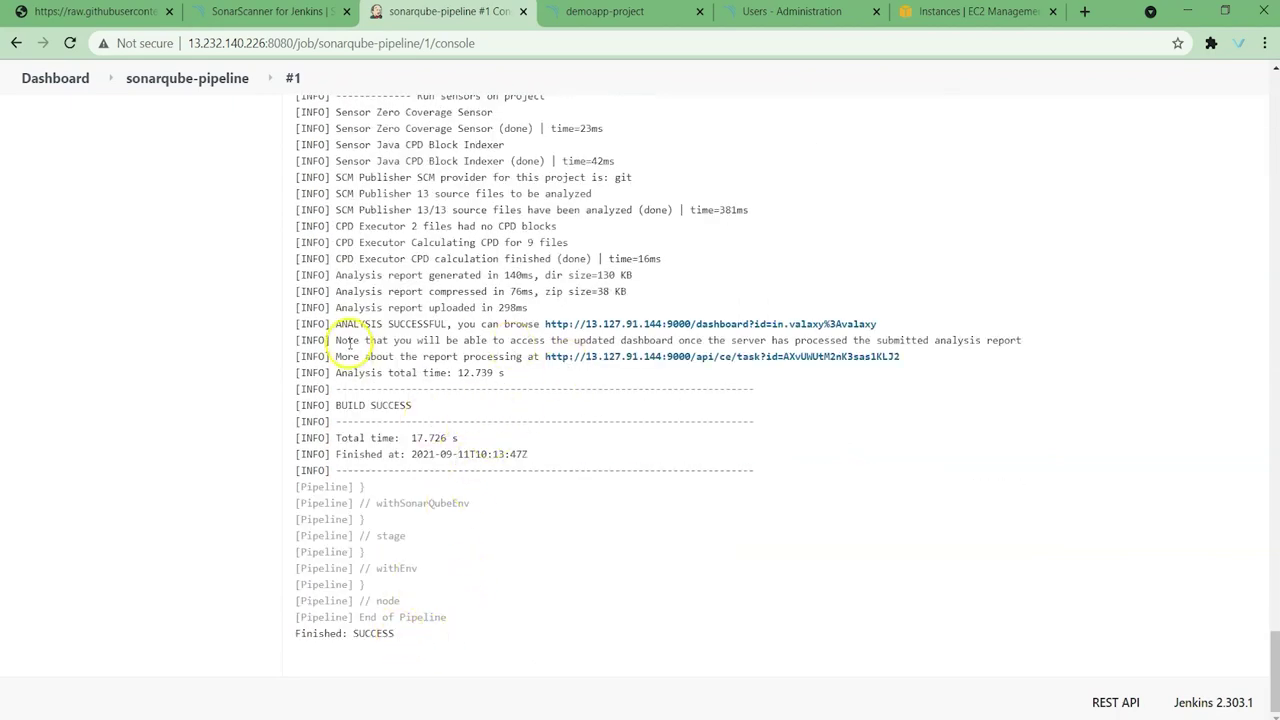
# Step: Confirm ANALYSIS SUCCESSFUL, then open the valaxy dashboard link from the log in a new tab
pyautogui.moveTo(340, 322); pyautogui.dragTo(462, 330)
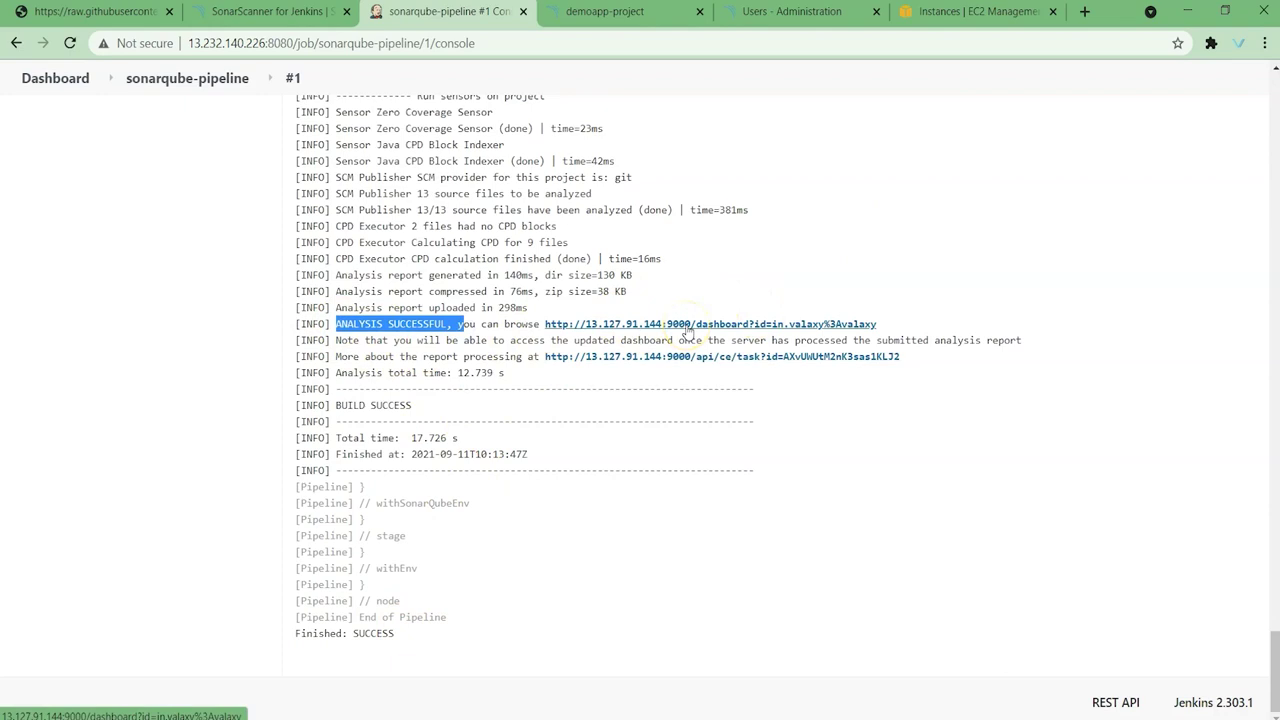
pyautogui.hotkey('ctrl', '4')
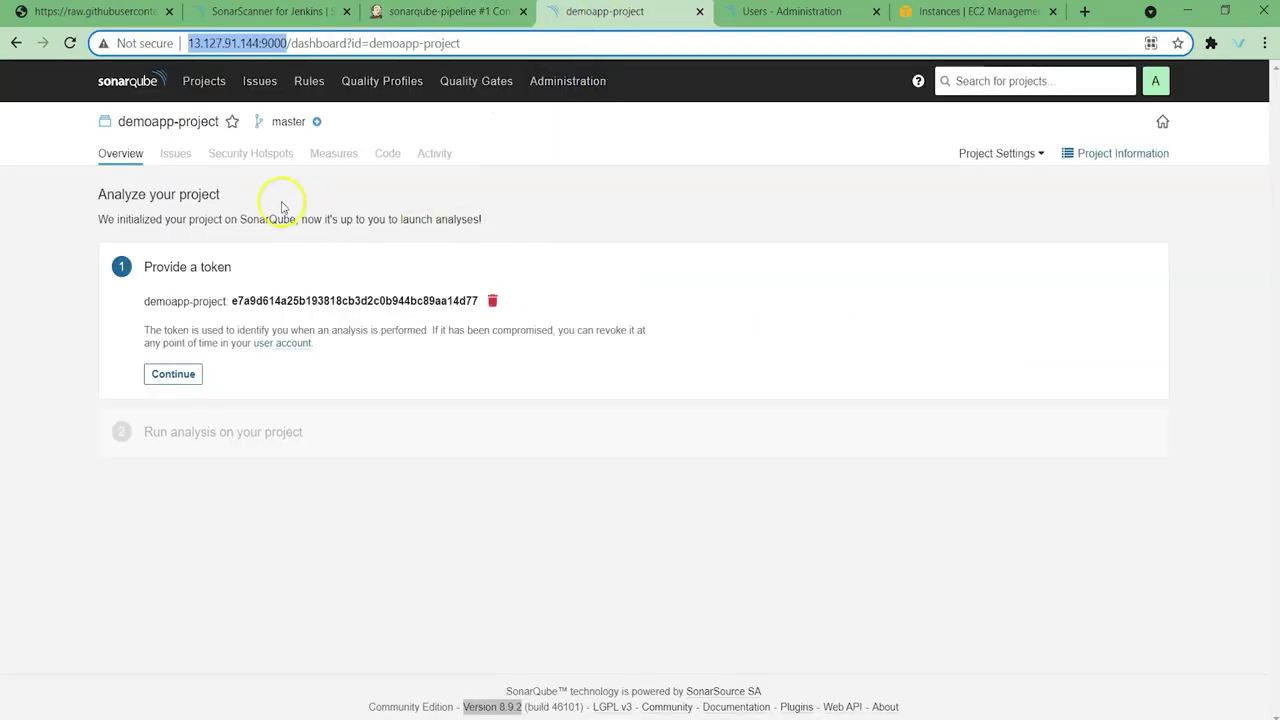
pyautogui.click(127, 84)
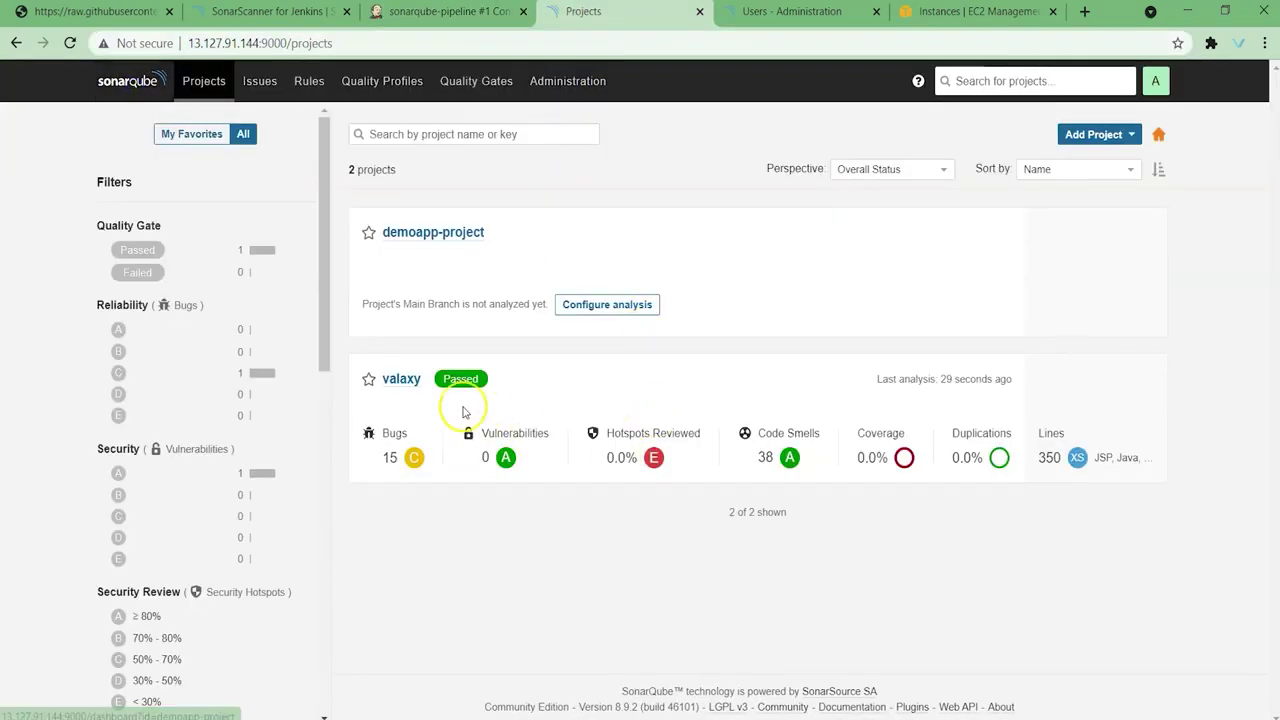
pyautogui.click(446, 12)
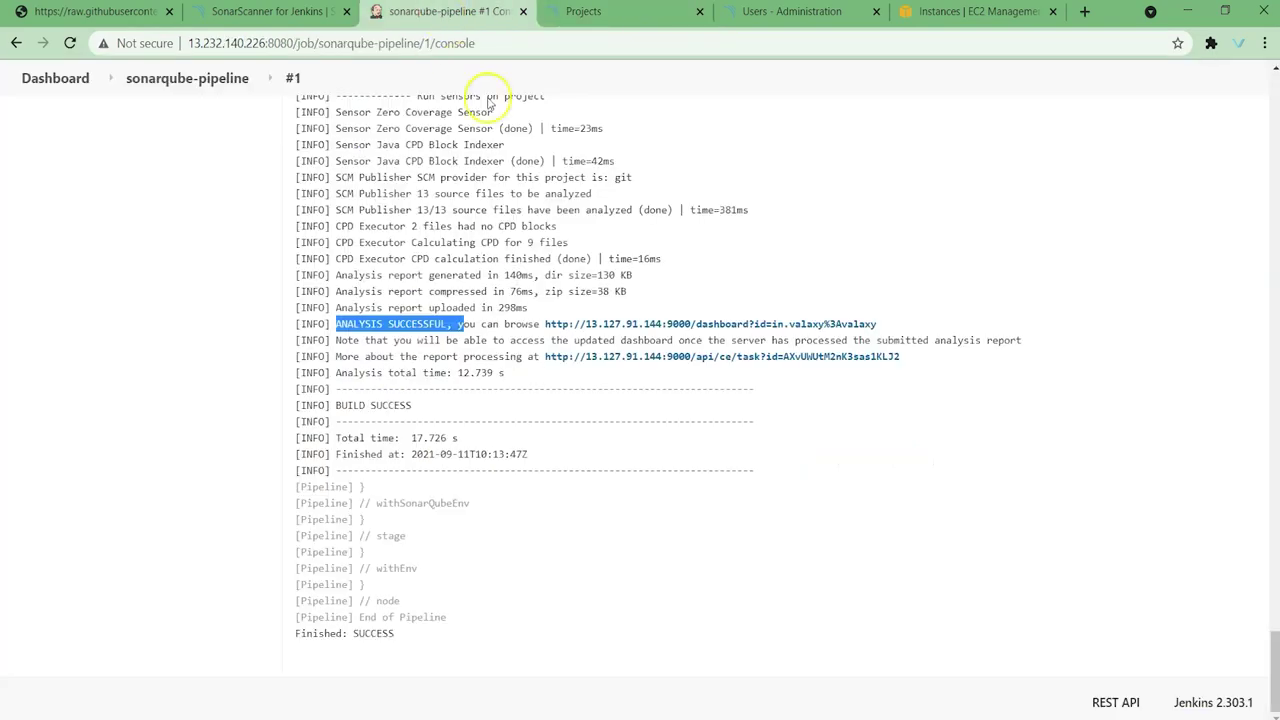
pyautogui.keyDown('ctrl'); pyautogui.click(684, 324); pyautogui.keyUp('ctrl')
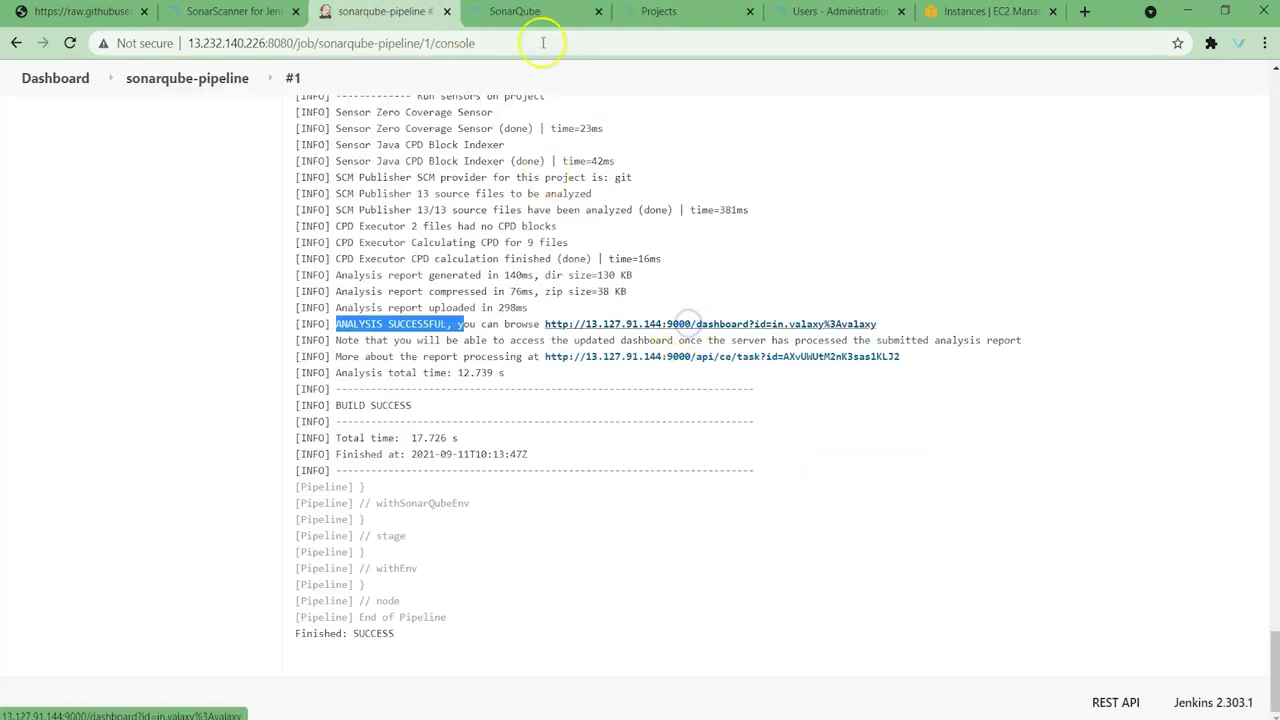
pyautogui.click(525, 12)
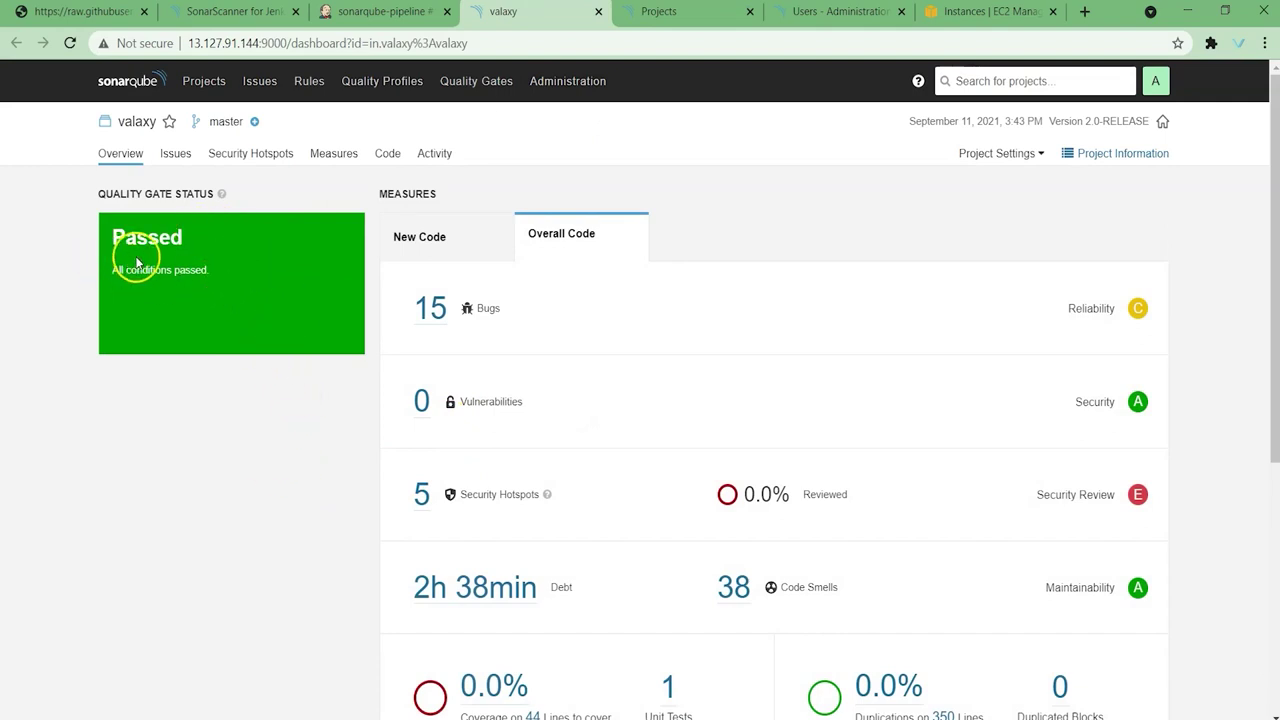
# Step: Open the valaxy project overview: gate Passed, 15 bugs, 0 vulnerabilities, 38 code smells
pyautogui.click(660, 11)
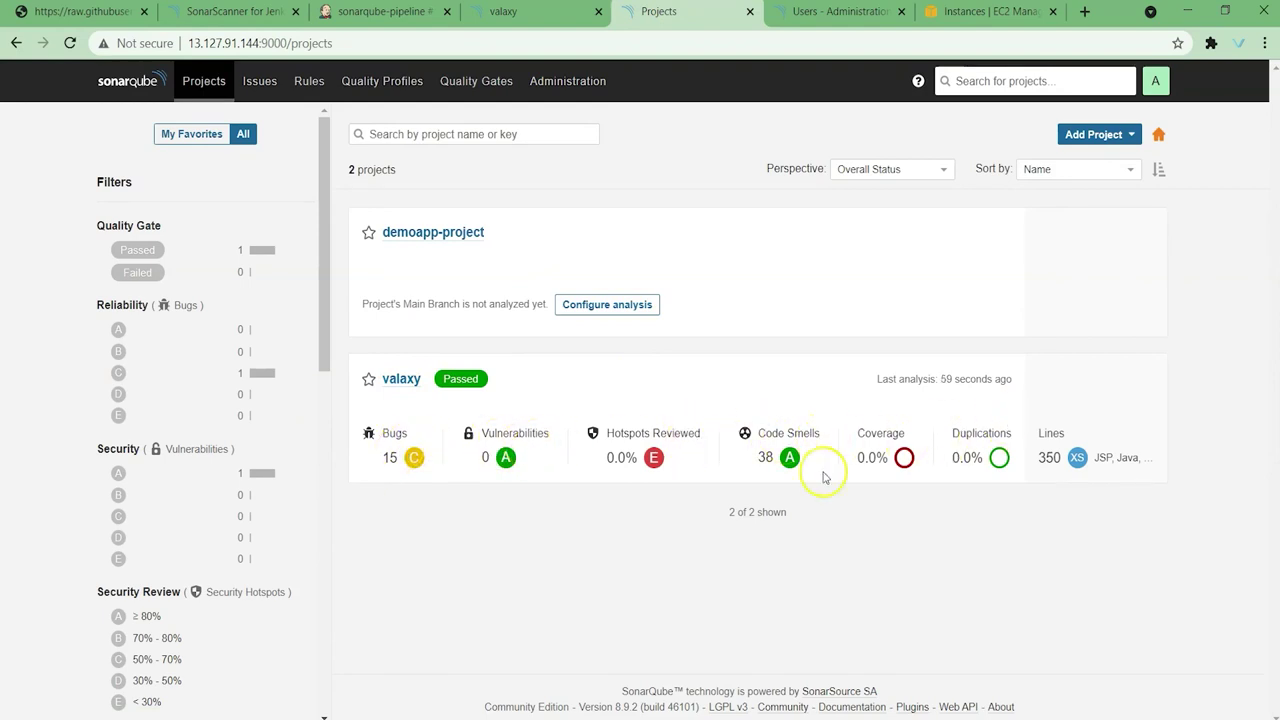
pyautogui.click(403, 377)
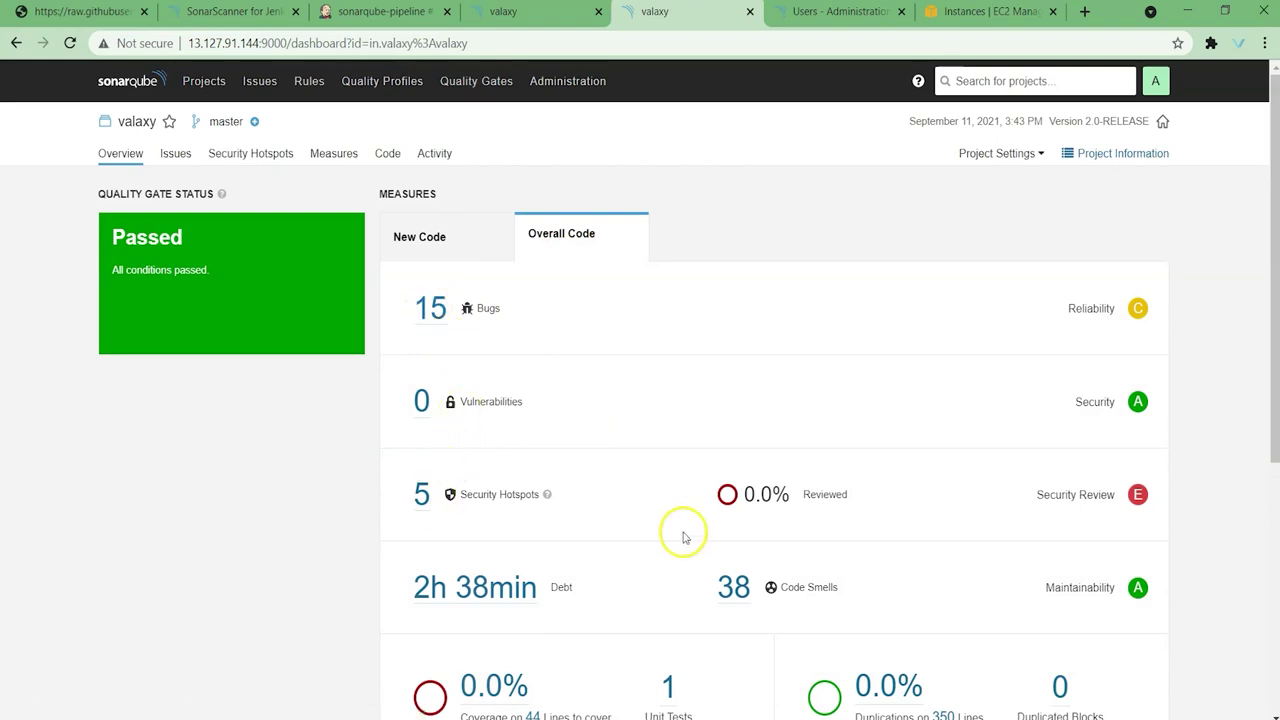
pyautogui.scroll(-3, 737, 508)
pyautogui.scroll(3, 711, 536)
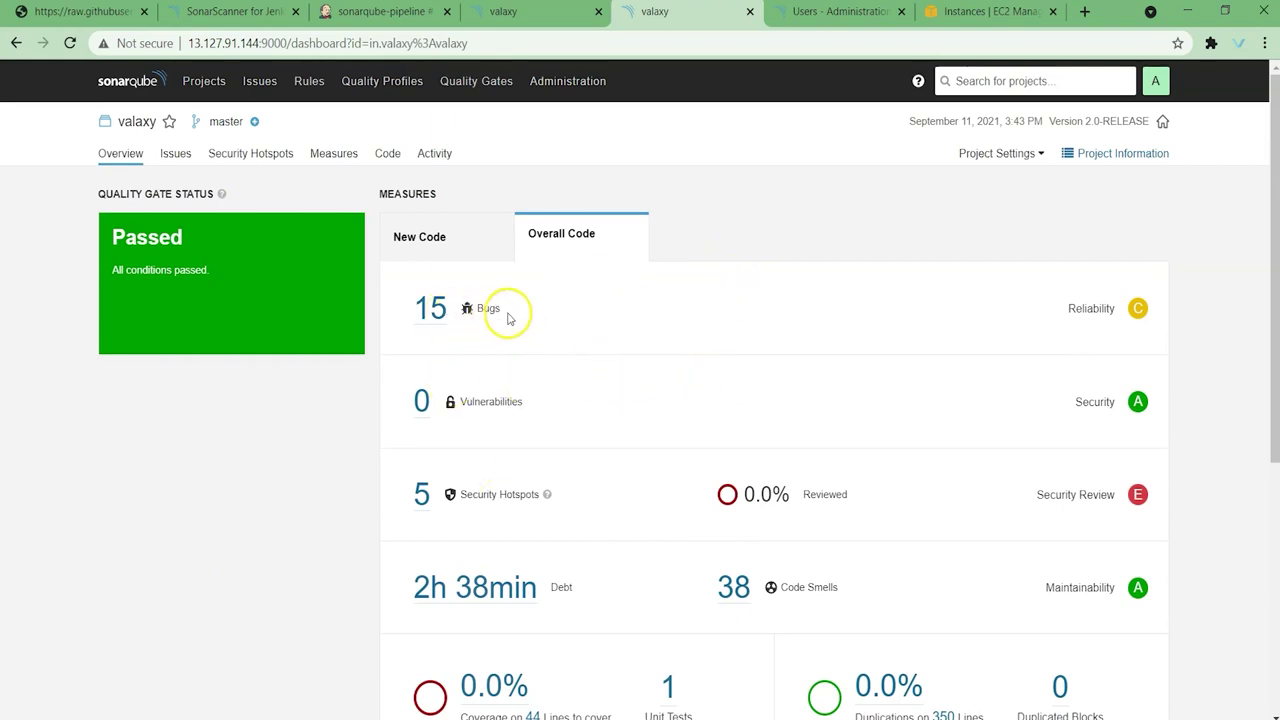
# Step: Review valaxy's 15 bugs, inspecting the first bug in its source code
pyautogui.click(434, 312)
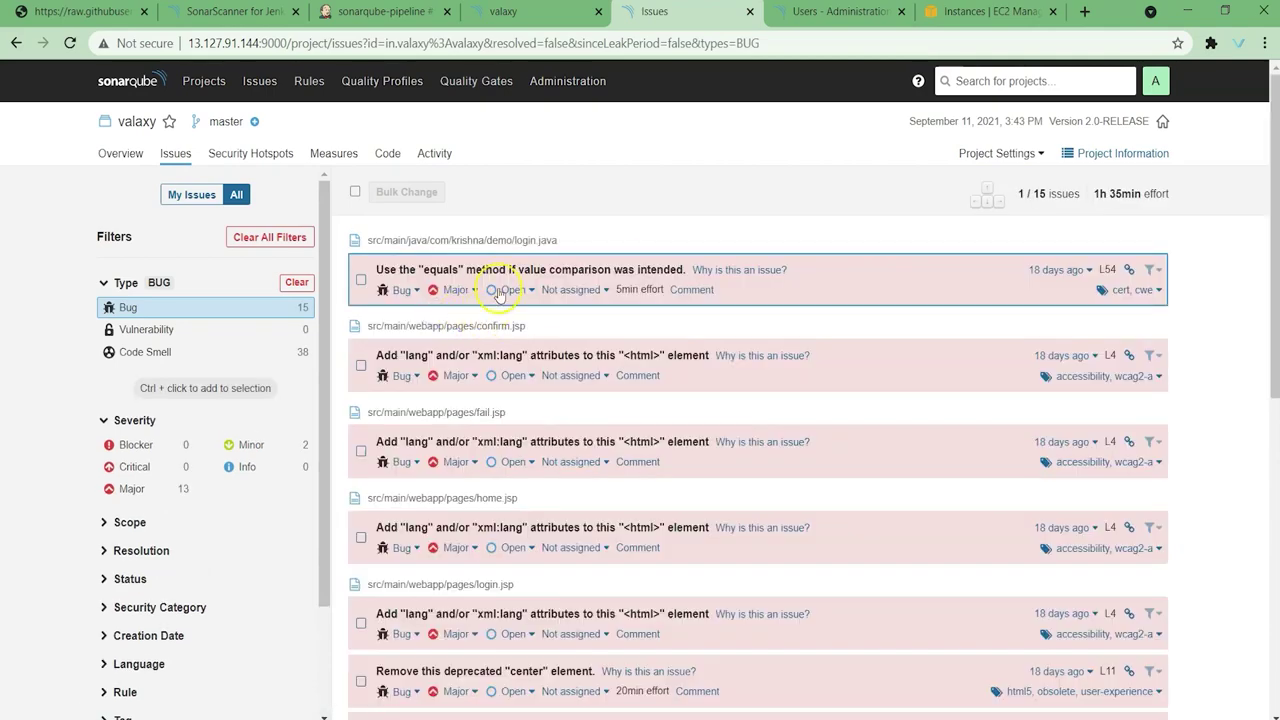
pyautogui.scroll(-3, 628, 441)
pyautogui.scroll(3, 623, 443)
pyautogui.click(620, 276)
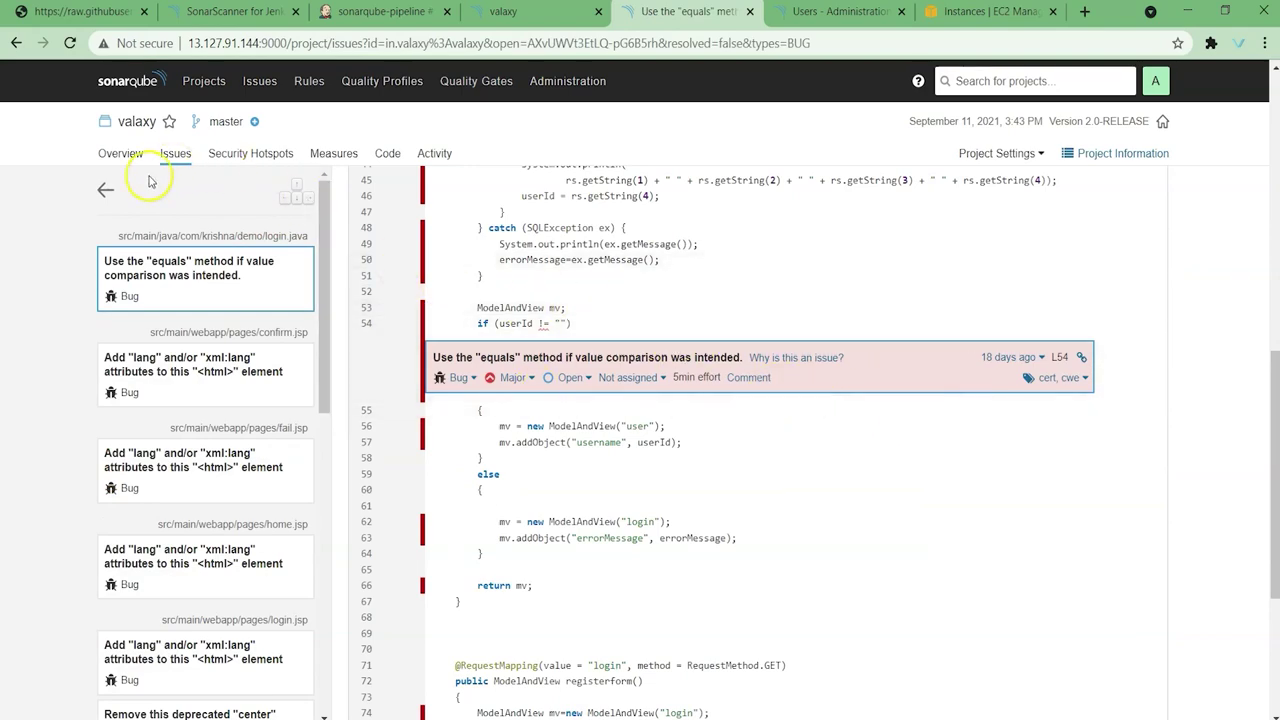
pyautogui.click(106, 193)
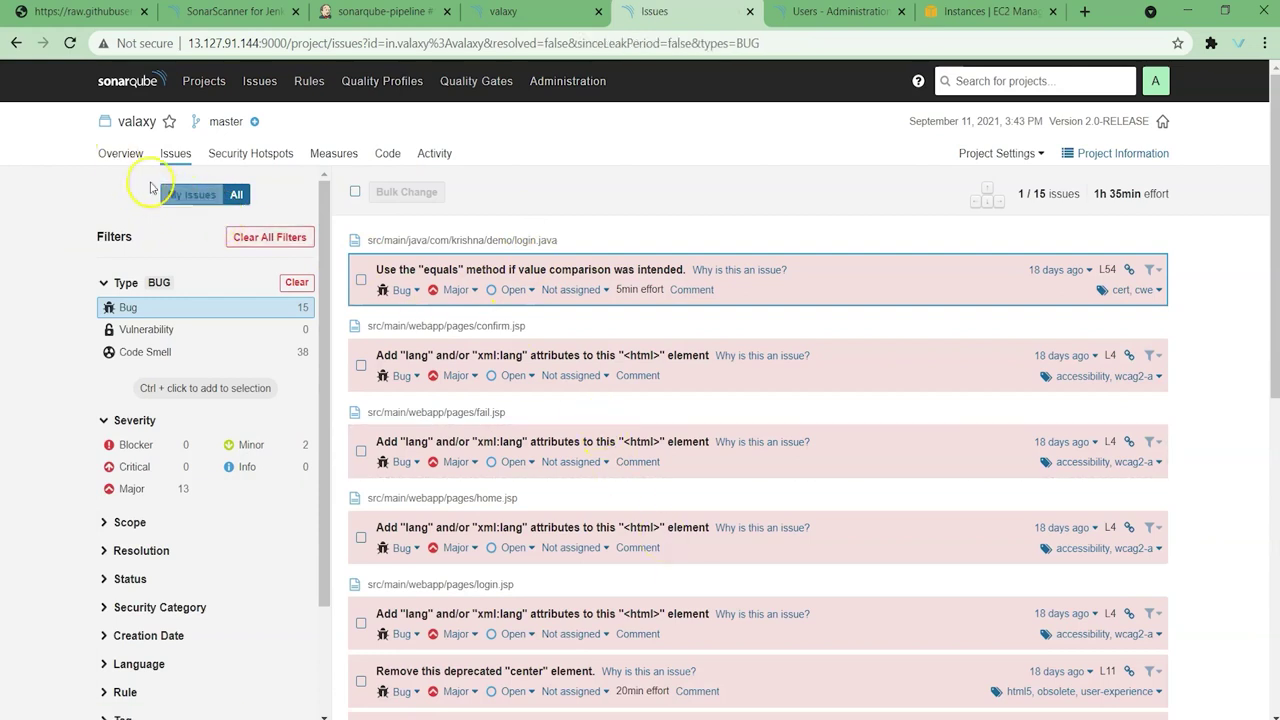
pyautogui.click(115, 160)
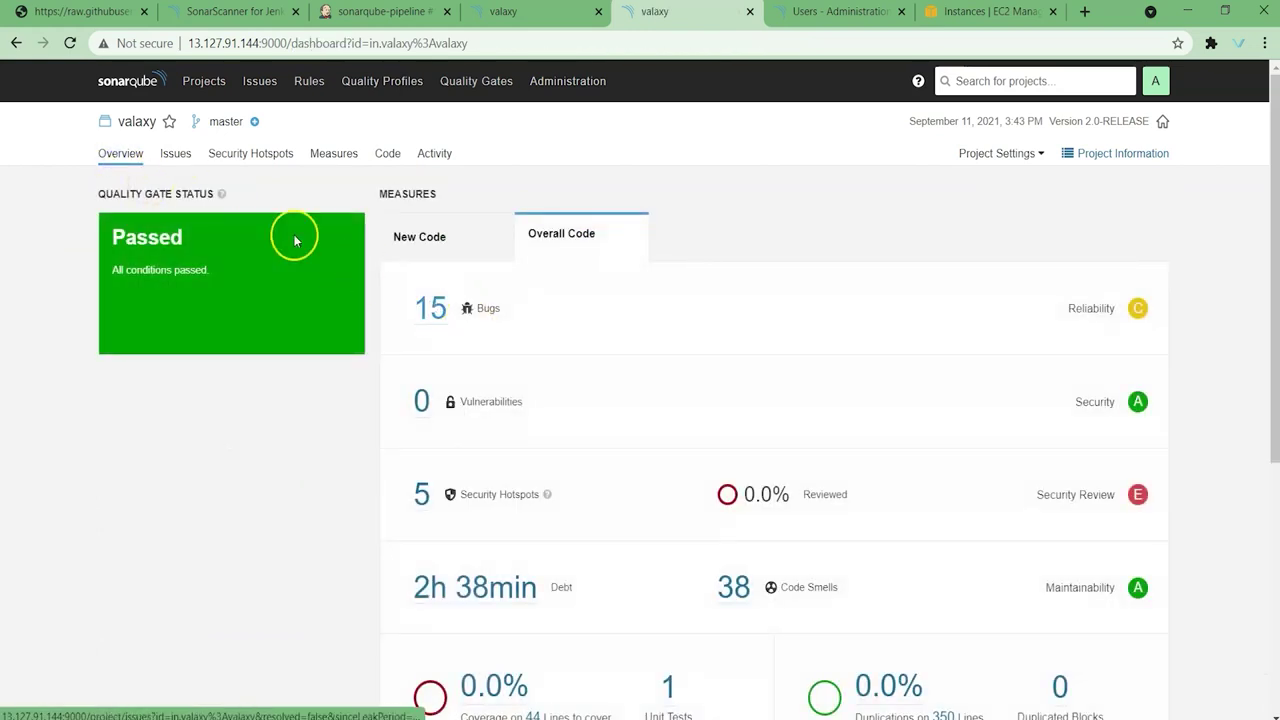
# Step: Browse all of valaxy's issues, then return to the full projects list
pyautogui.click(167, 160)
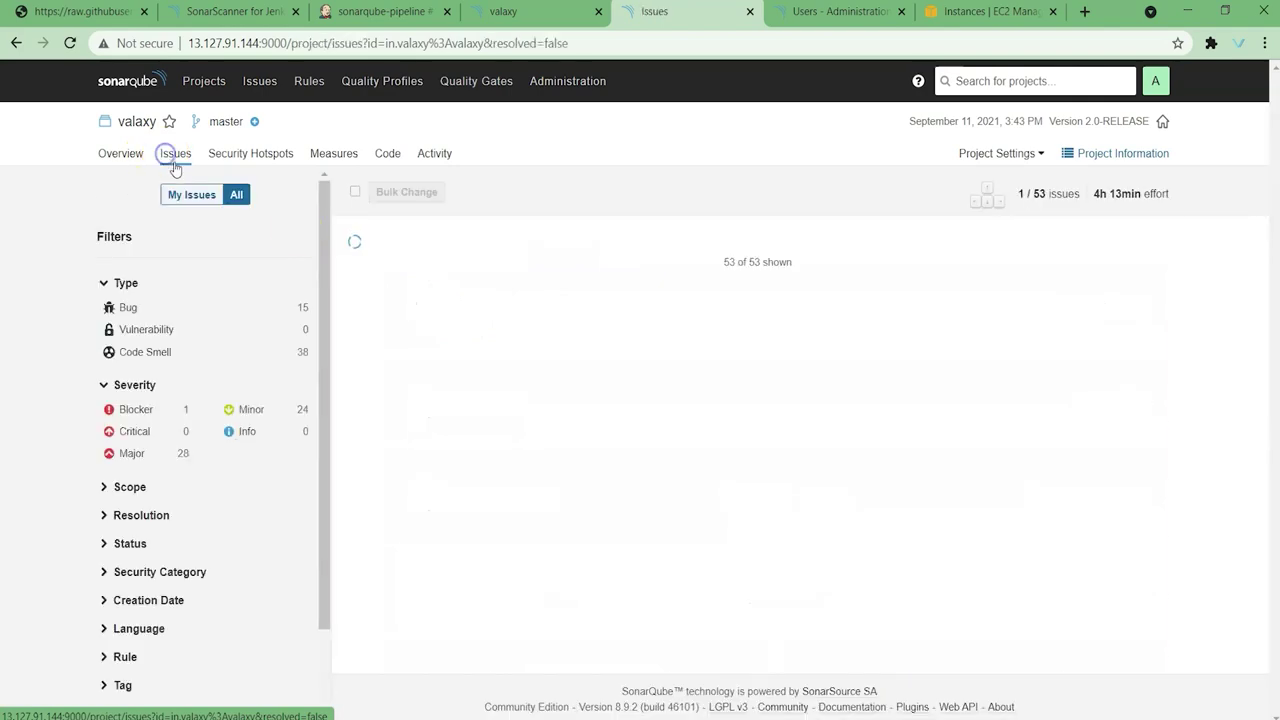
pyautogui.scroll(-3, 757, 406)
pyautogui.scroll(-10, 757, 406)
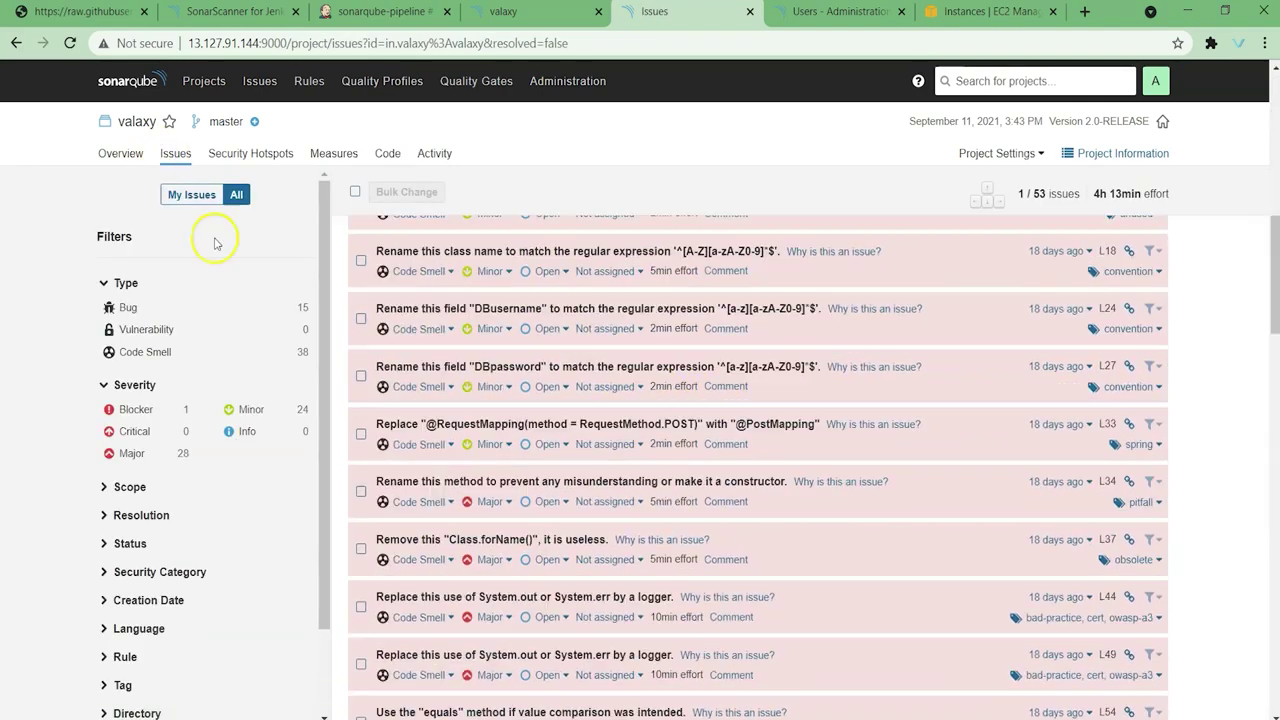
pyautogui.click(120, 153)
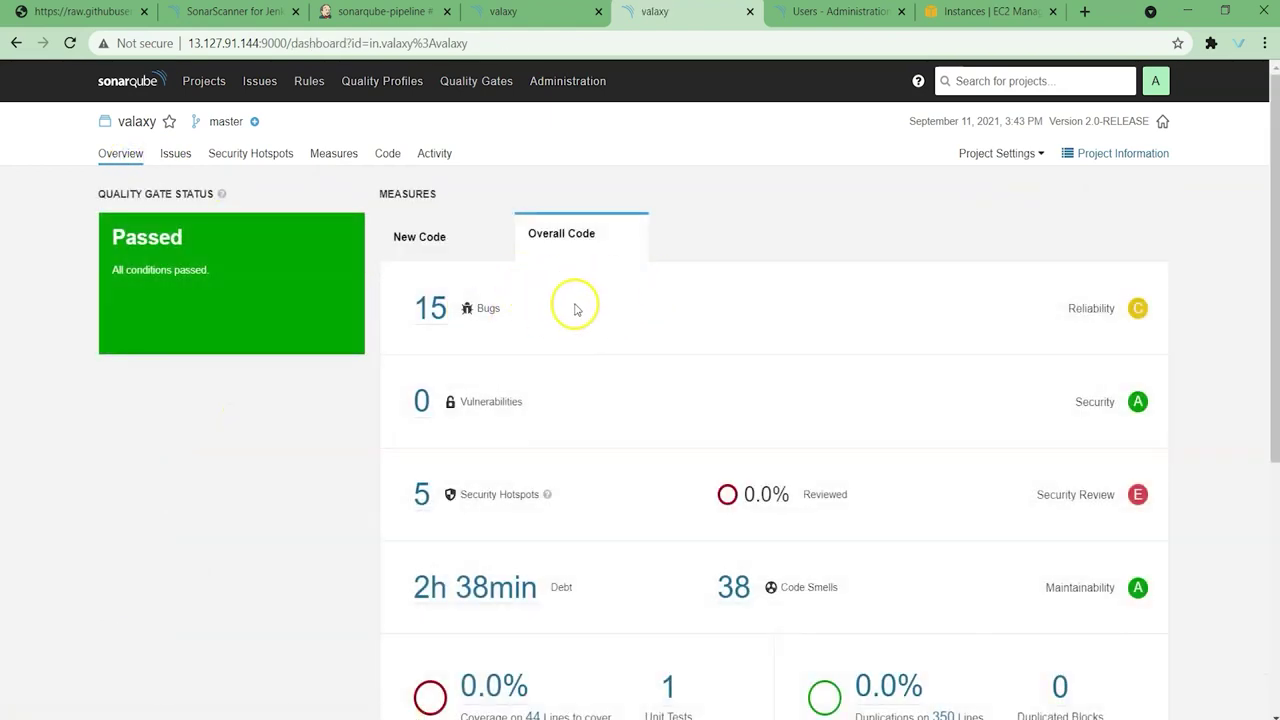
pyautogui.click(130, 82)
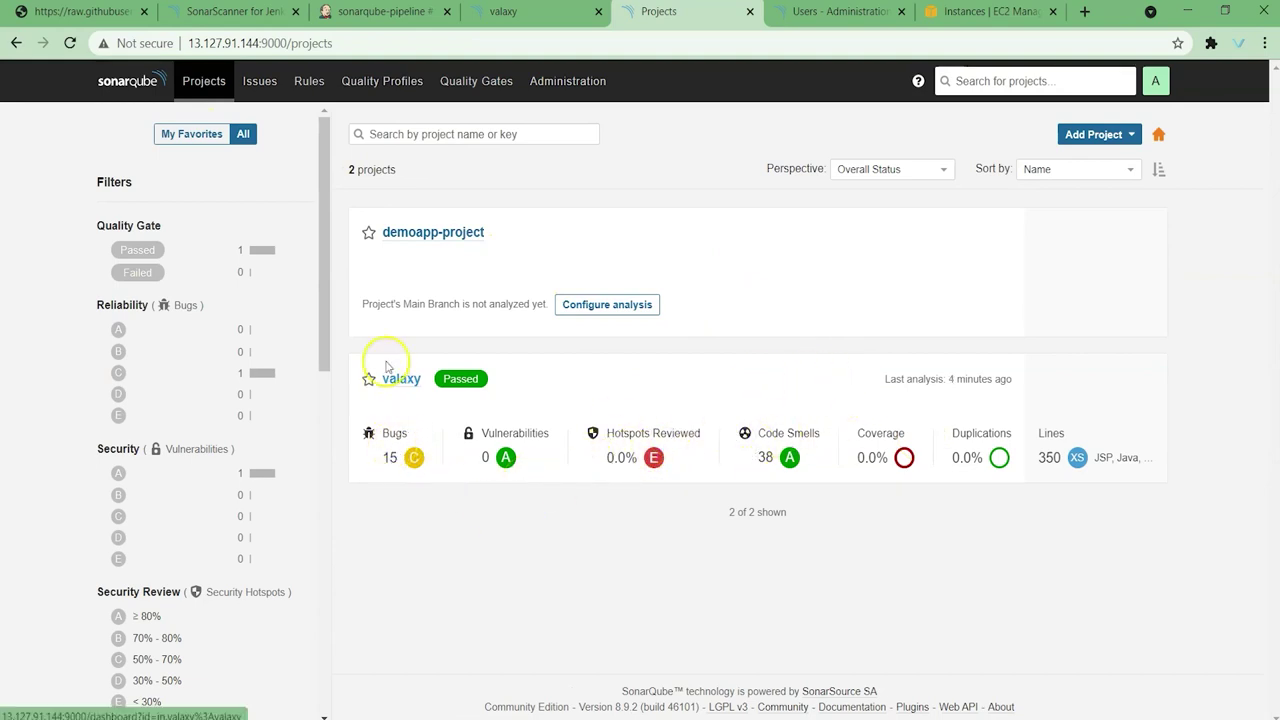
# Step: Filter the coding rules to Java, then locate the Java Sonar way profile's 452 rules
pyautogui.click(310, 84)
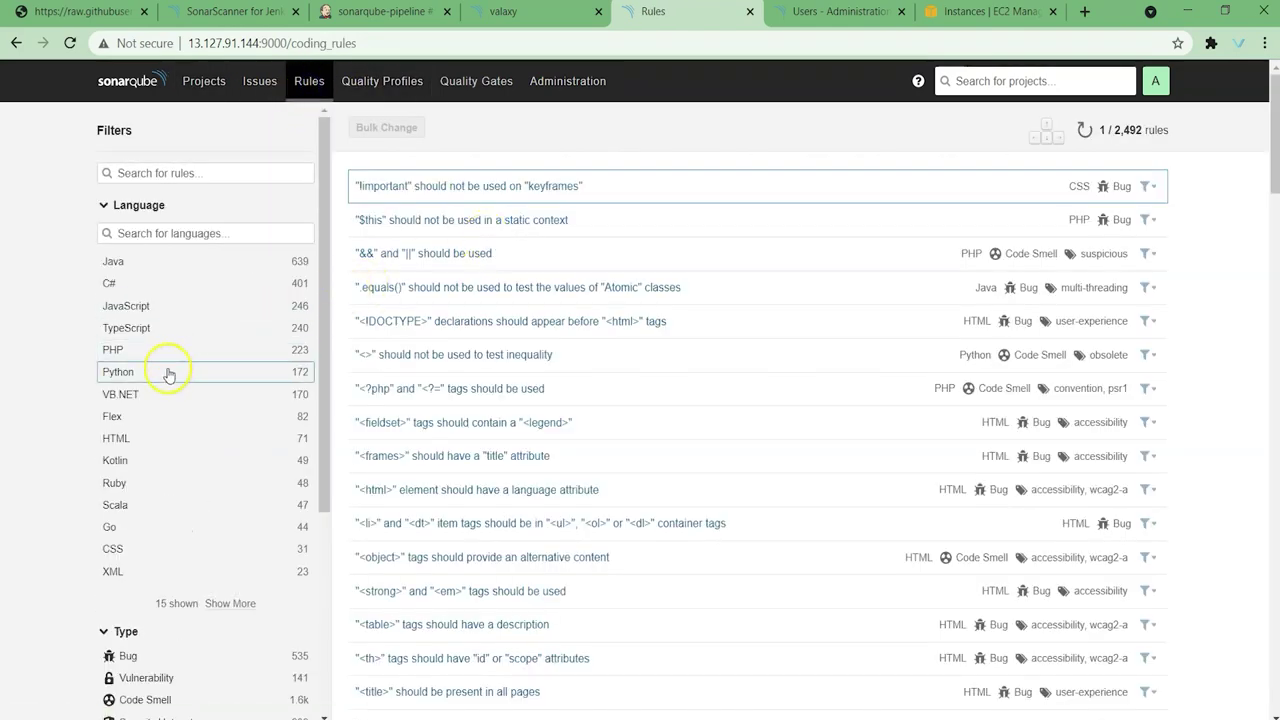
pyautogui.click(132, 270)
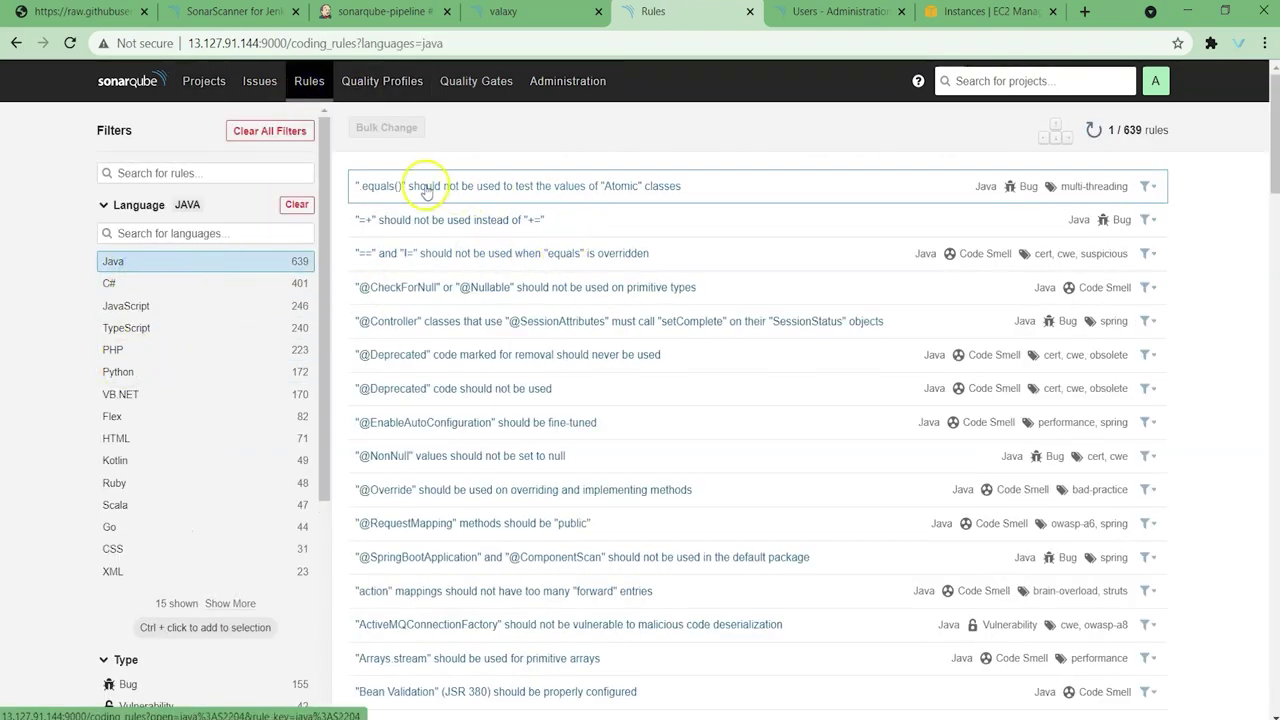
pyautogui.click(373, 86)
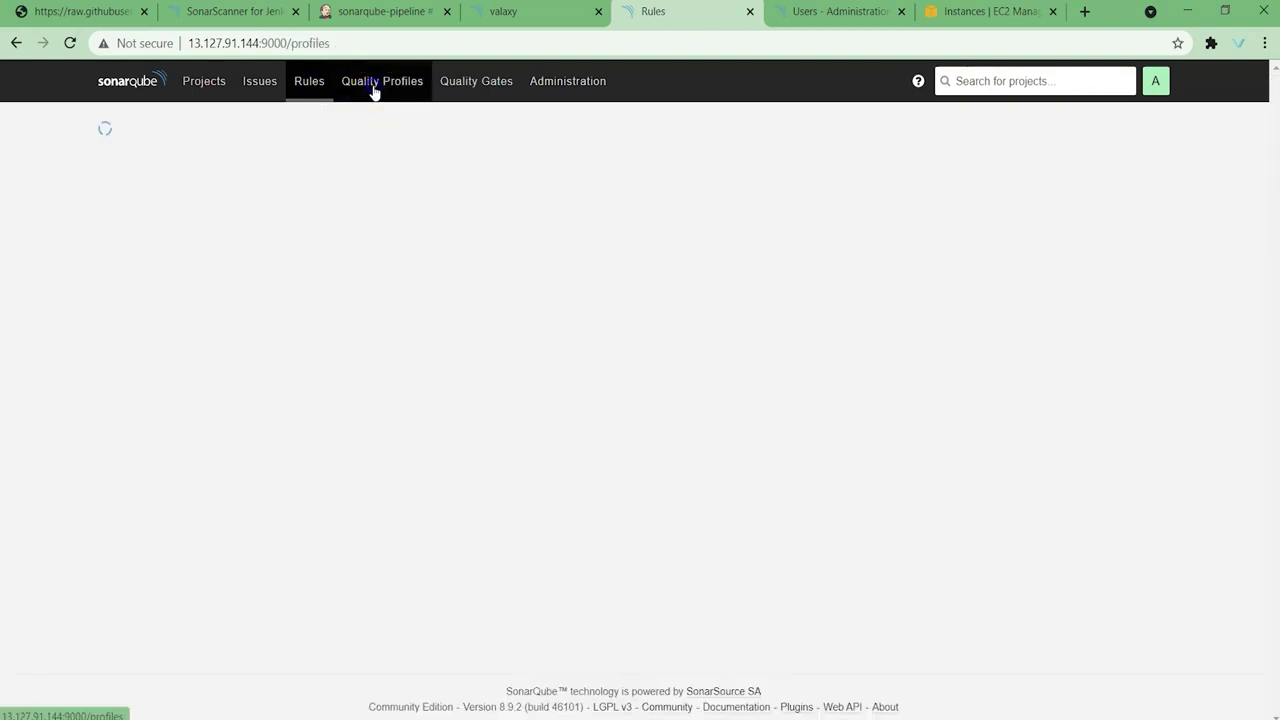
pyautogui.scroll(-7, 371, 400)
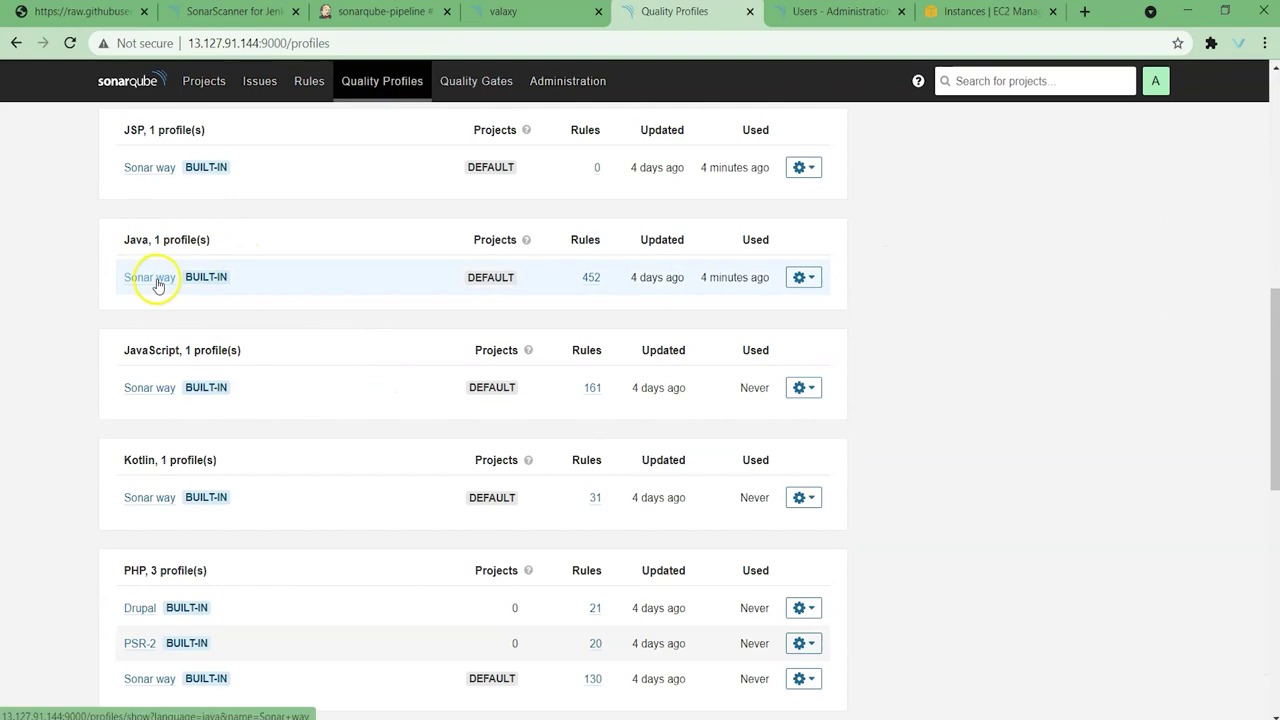
pyautogui.click(594, 273)
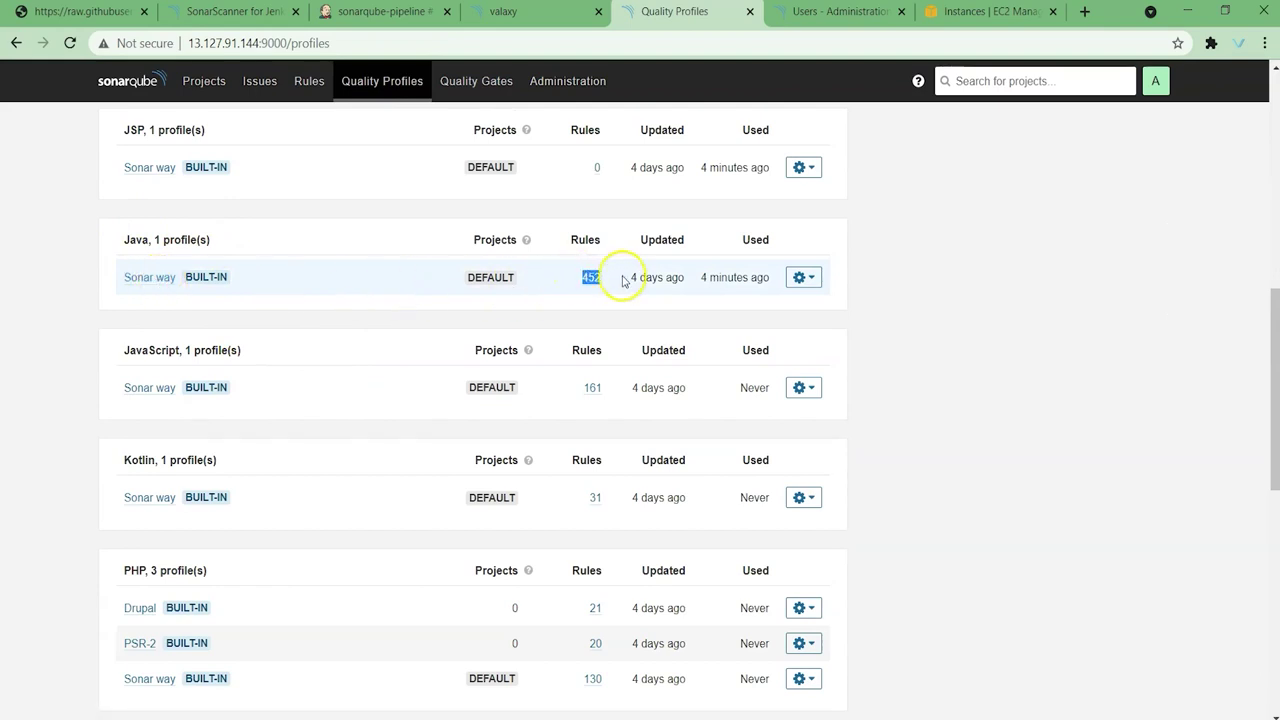
# Step: Return to the Quality Profiles list by way of Projects and scroll through the profiles
pyautogui.click(196, 81)
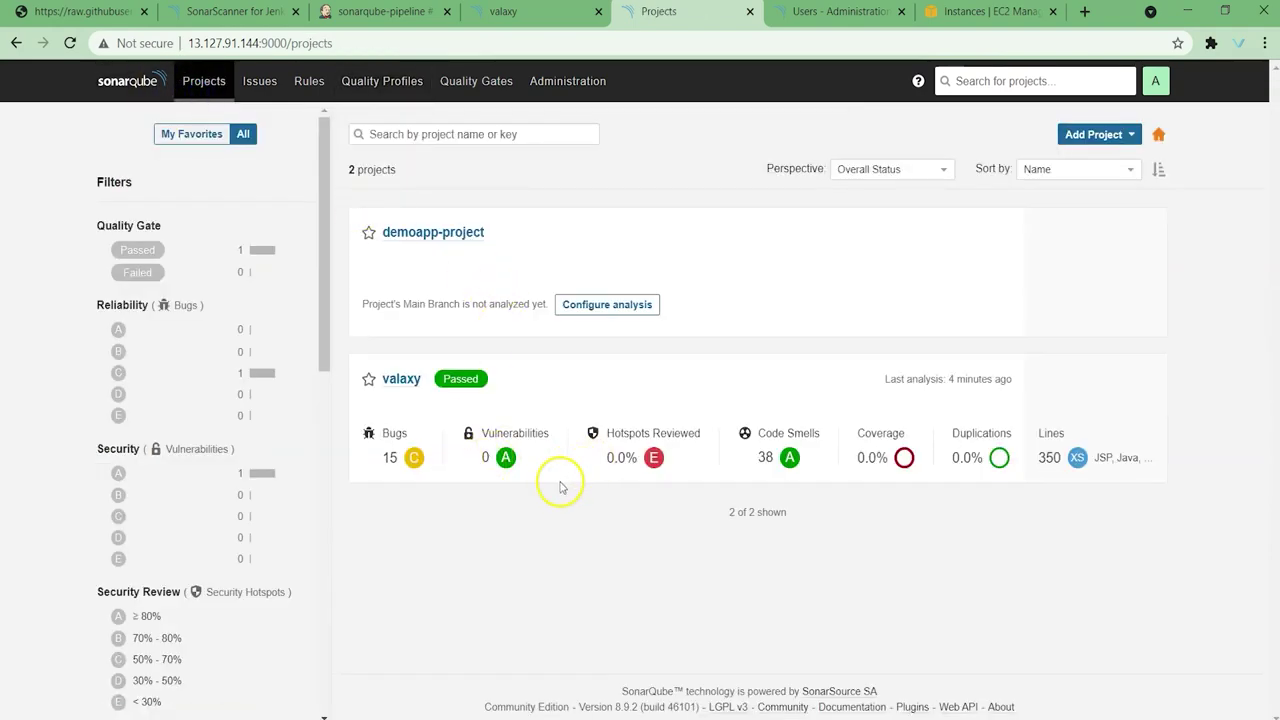
pyautogui.click(387, 84)
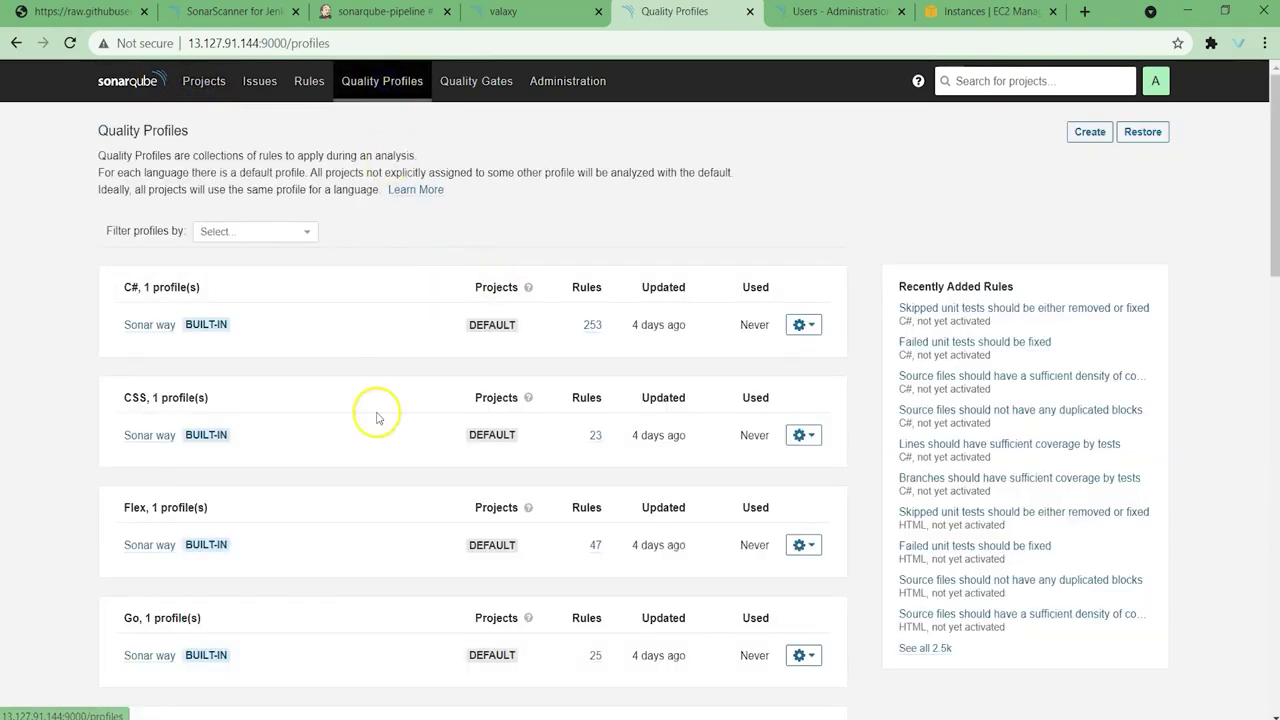
pyautogui.scroll(-1, 375, 420)
pyautogui.scroll(-3, 377, 436)
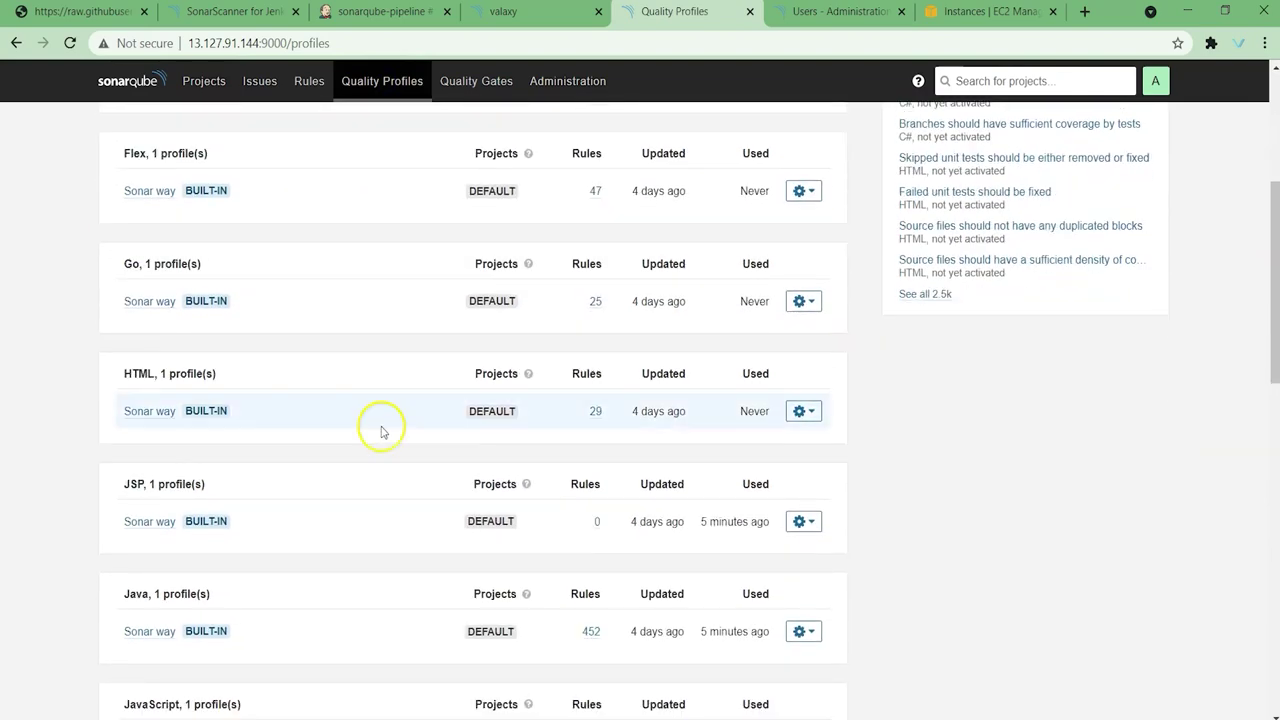
pyautogui.scroll(-1, 380, 430)
pyautogui.scroll(-1, 380, 431)
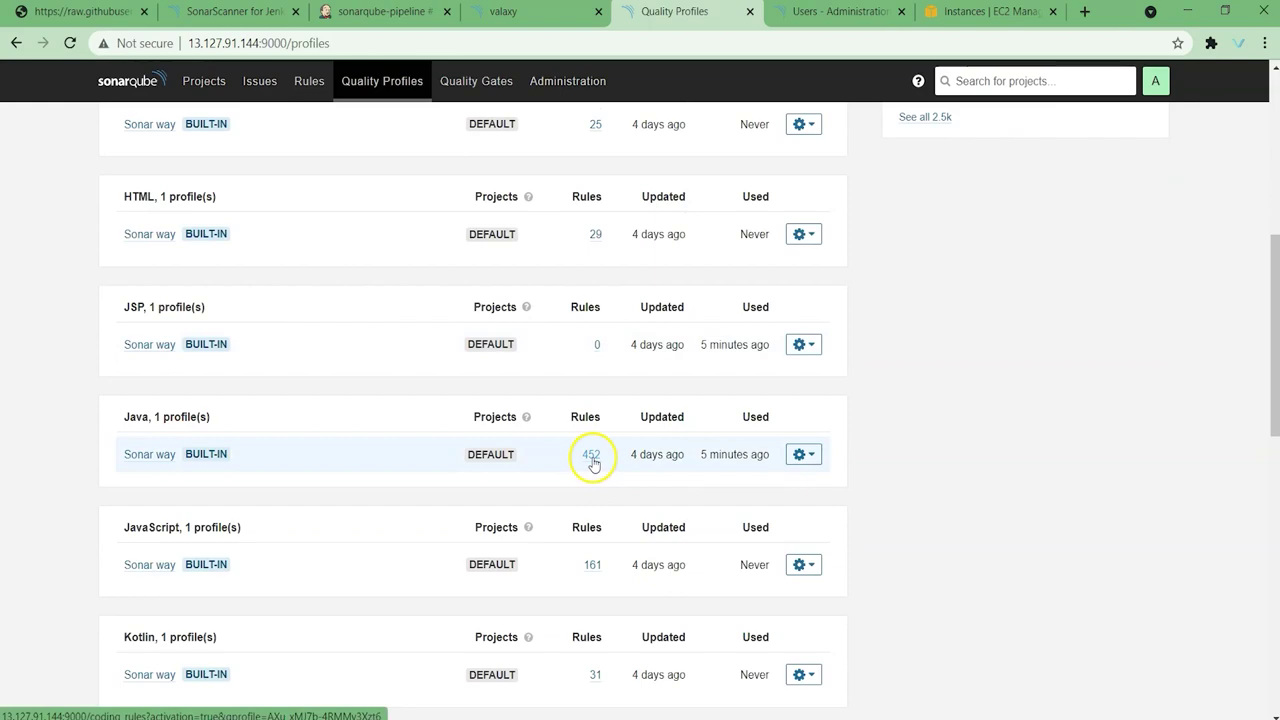
pyautogui.scroll(1, 390, 550)
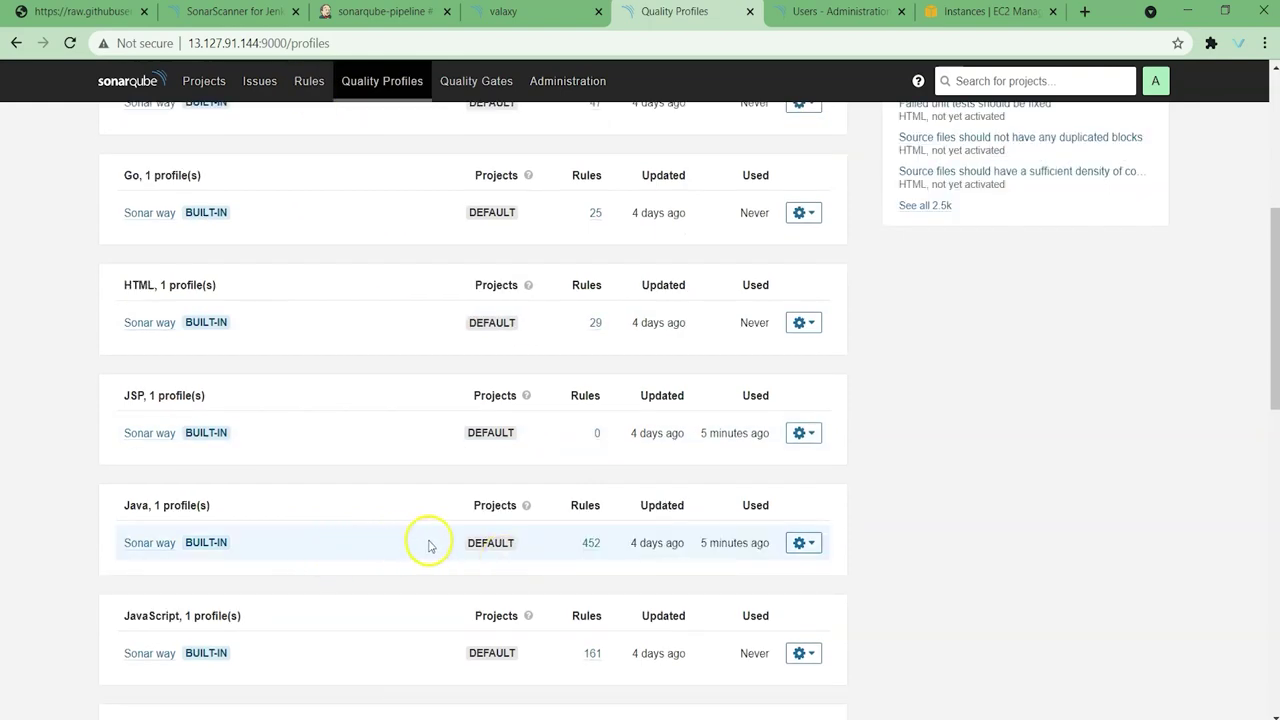
# Step: Create a new Java quality profile named 'test-profile'
pyautogui.scroll(5, 795, 326)
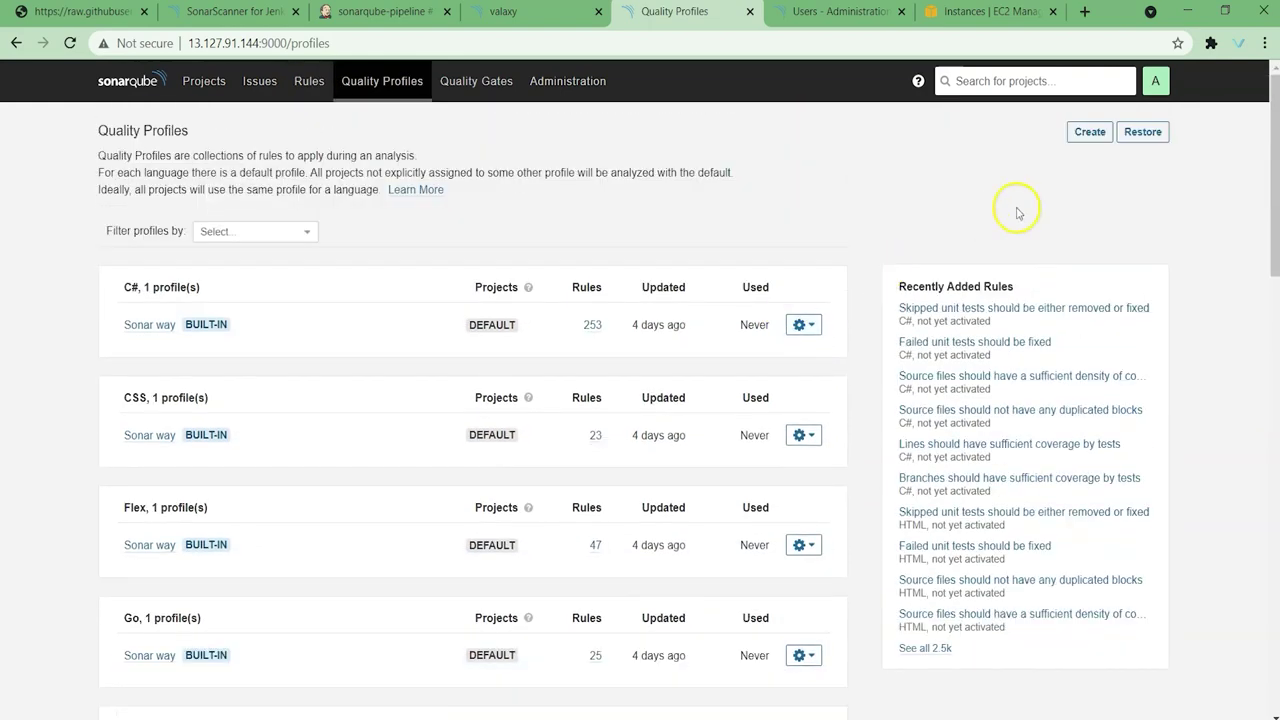
pyautogui.click(1086, 131)
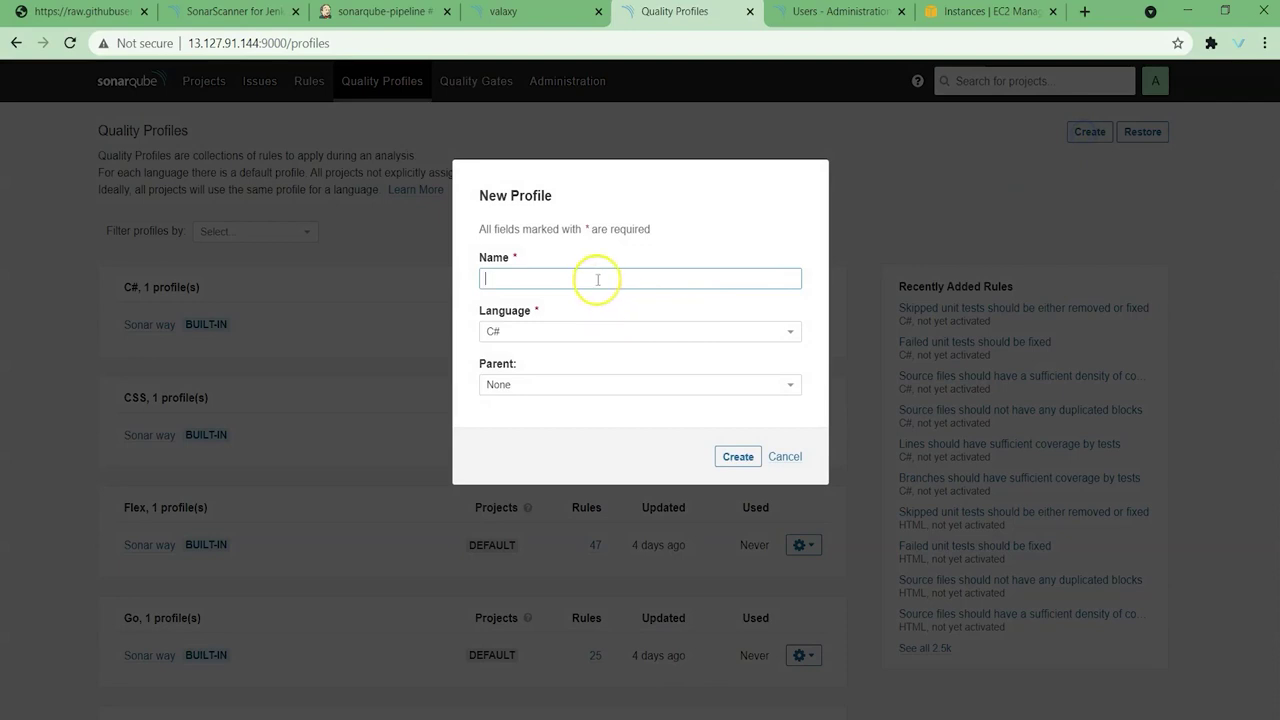
pyautogui.write('test-profile')
pyautogui.click(545, 328)
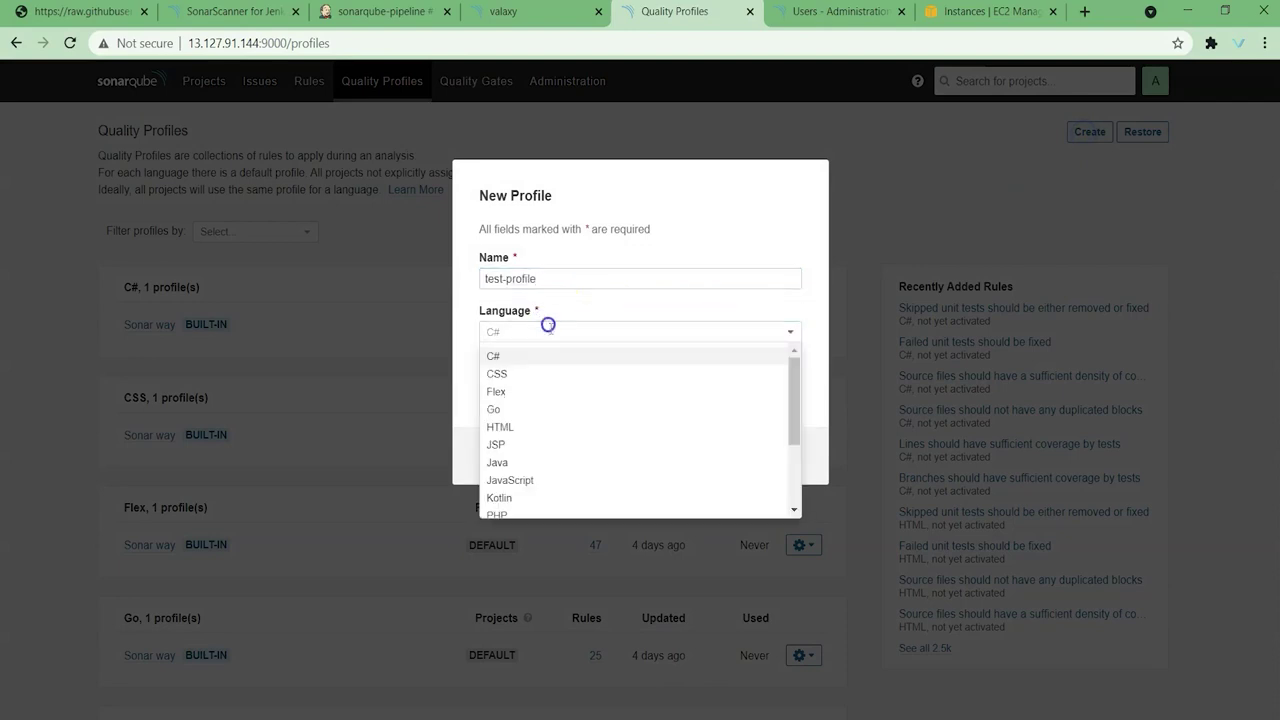
pyautogui.click(545, 464)
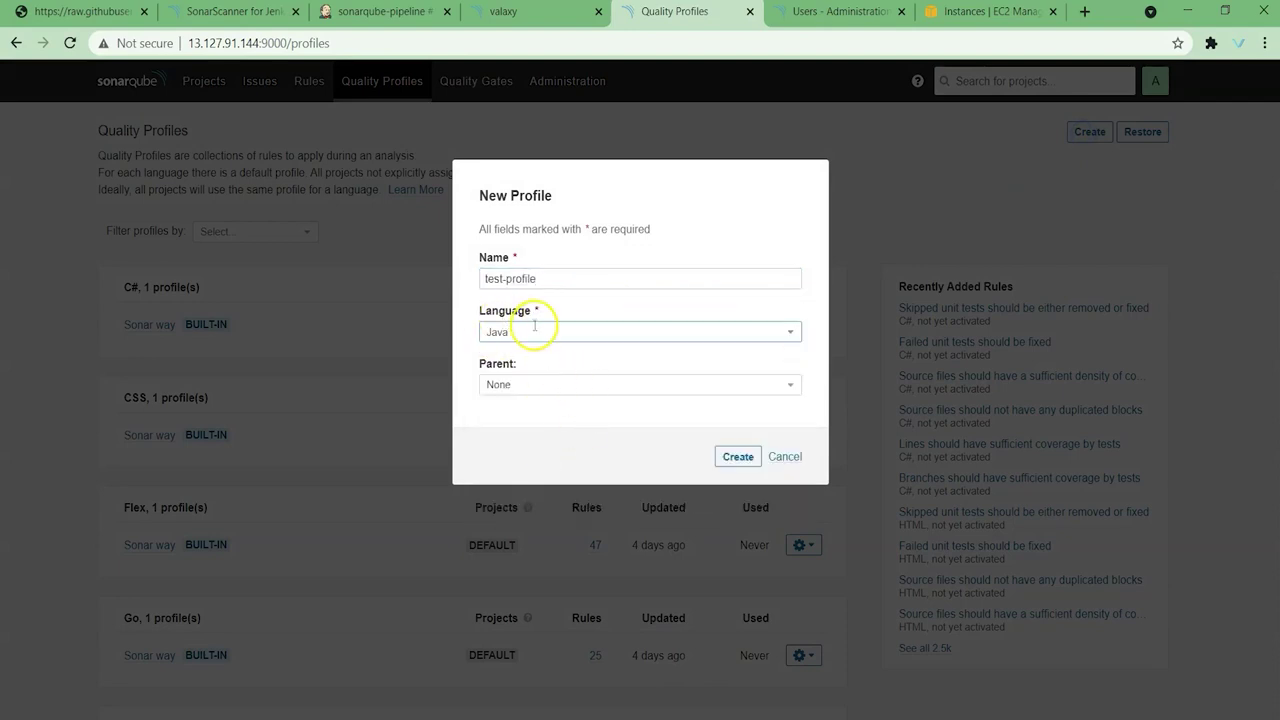
pyautogui.click(748, 458)
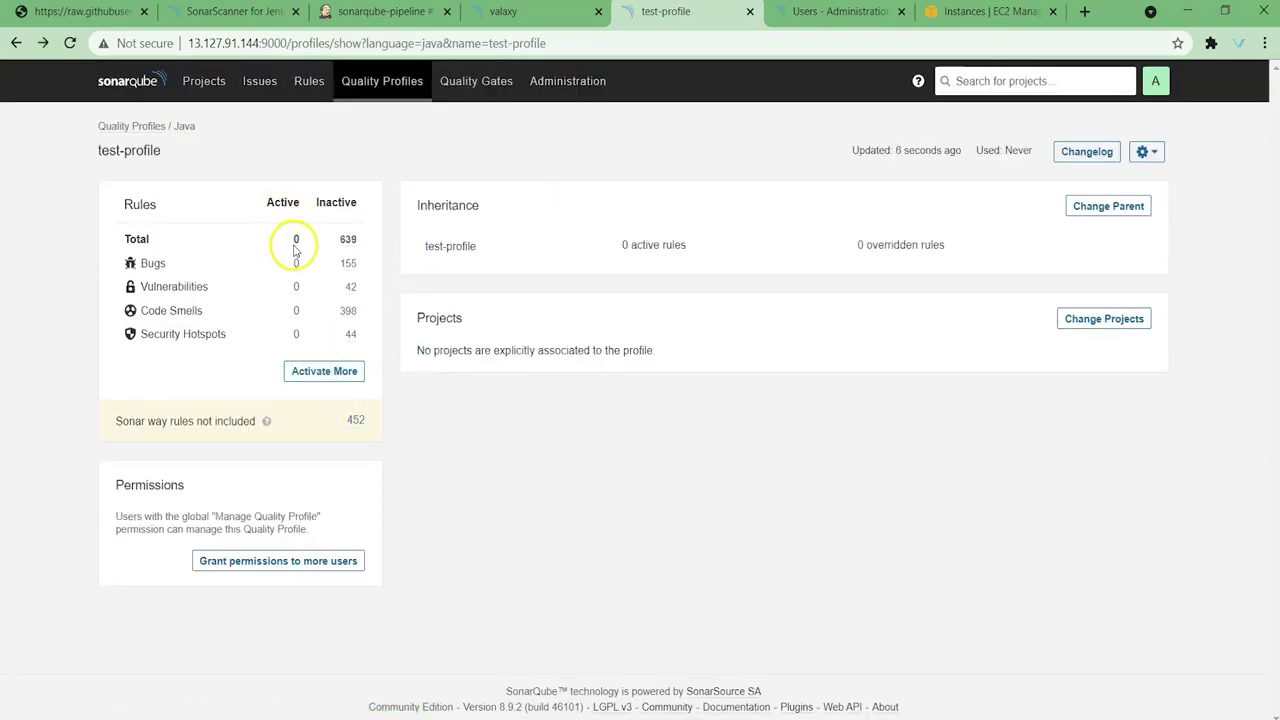
# Step: Bulk-activate all inactive Java rules in test-profile, giving it 633 rules
pyautogui.click(310, 371)
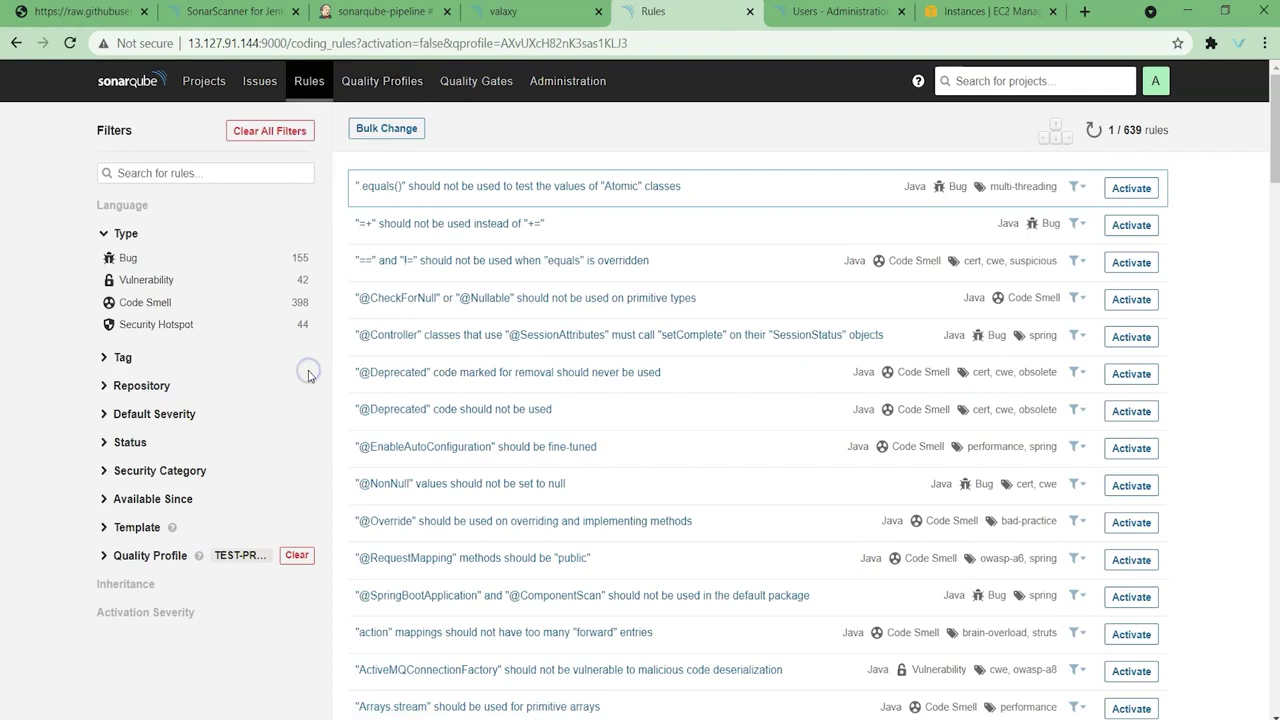
pyautogui.click(398, 135)
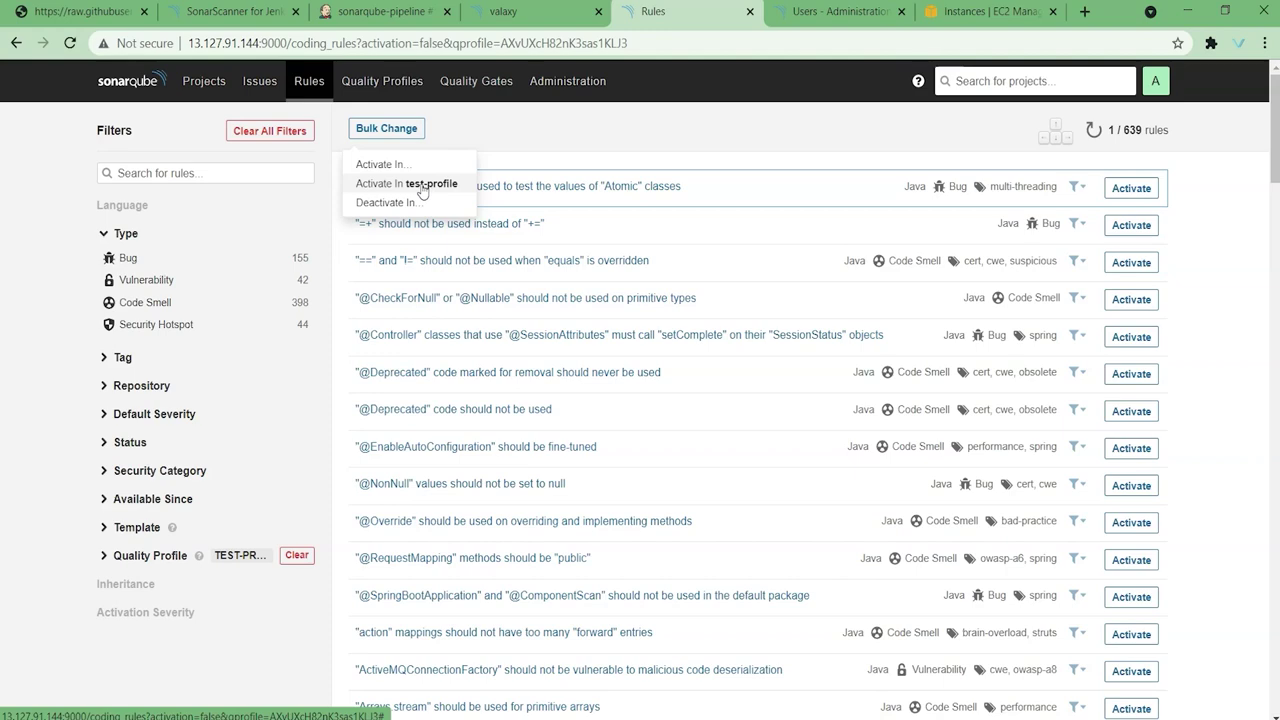
pyautogui.click(440, 186)
pyautogui.click(742, 321)
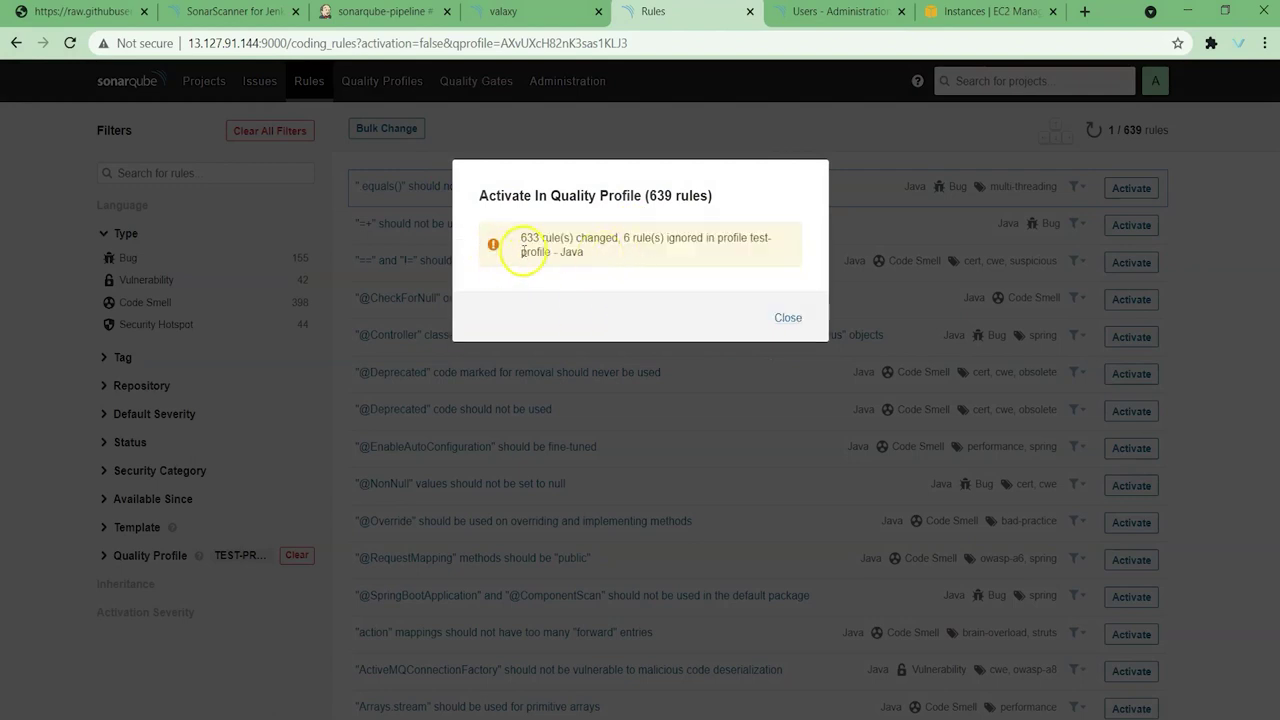
pyautogui.click(790, 318)
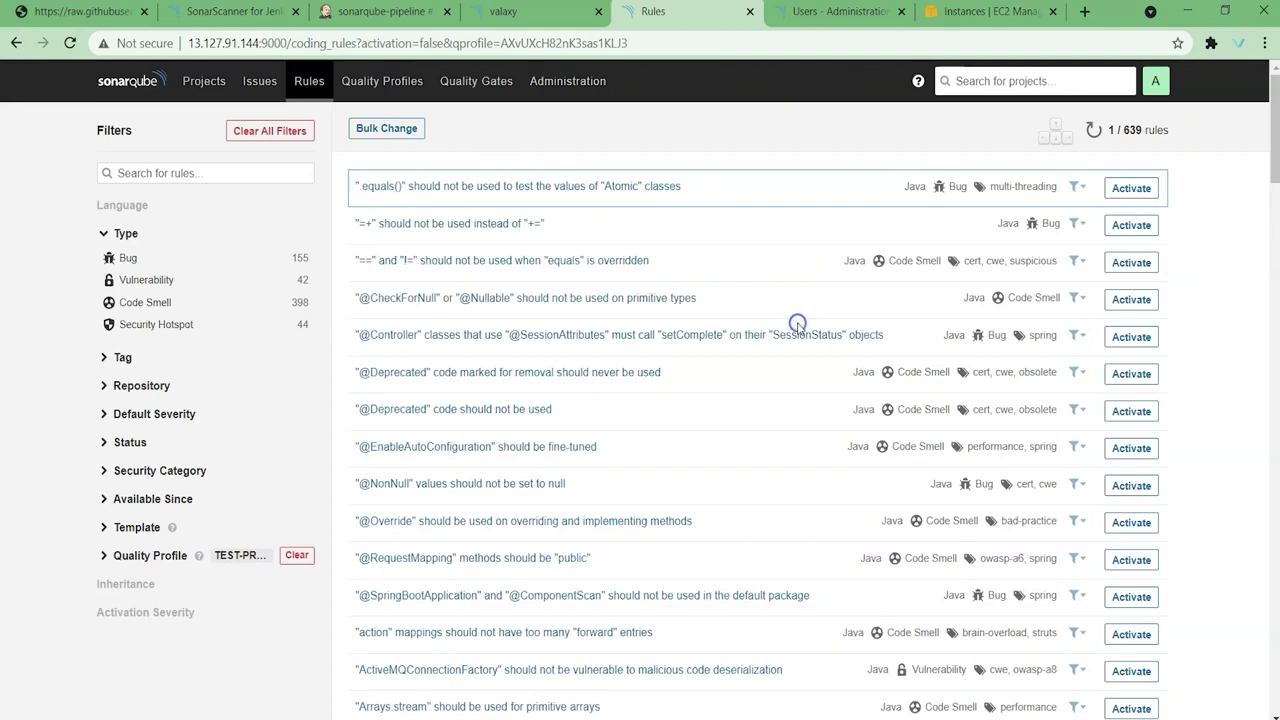
pyautogui.click(404, 93)
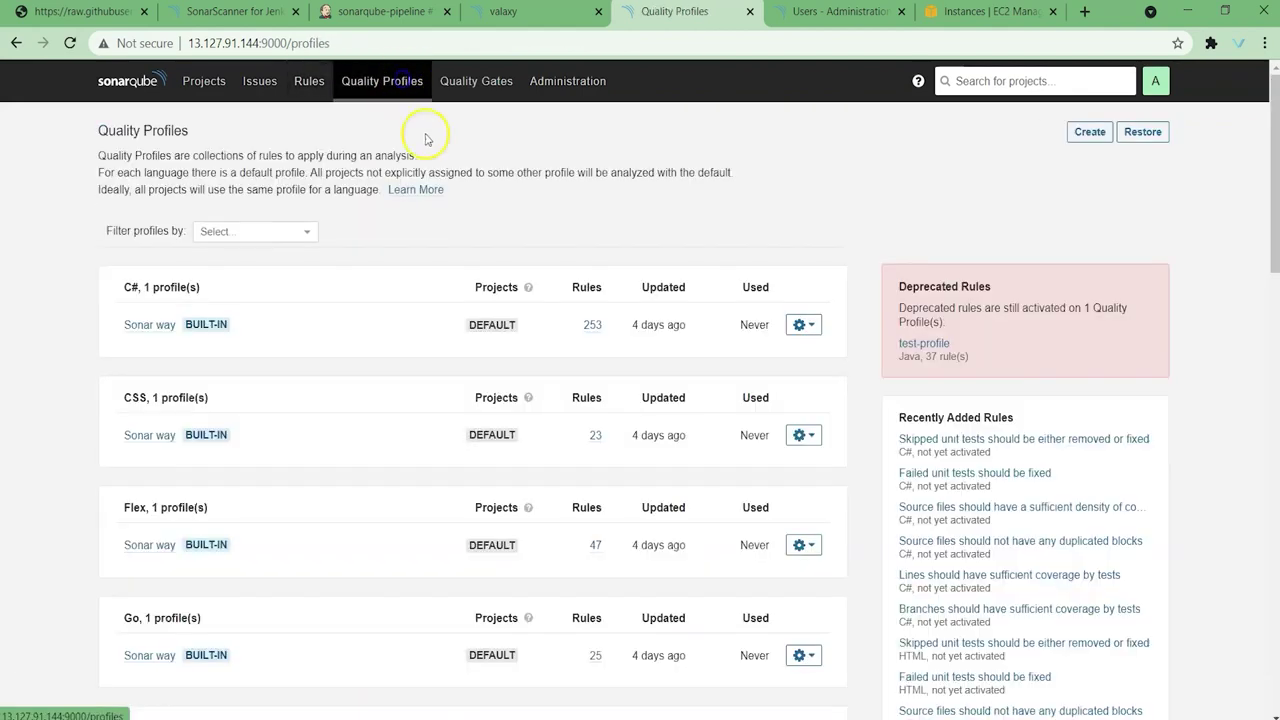
pyautogui.scroll(-5, 528, 286)
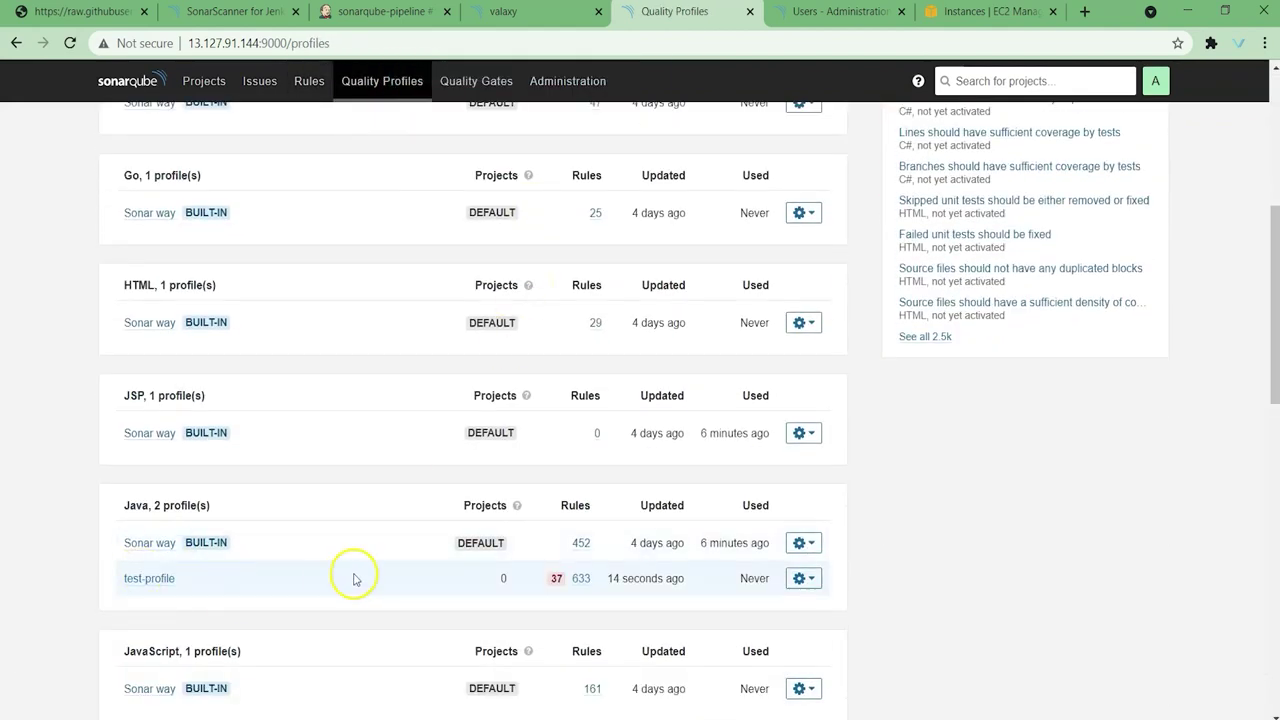
pyautogui.scroll(-1, 353, 578)
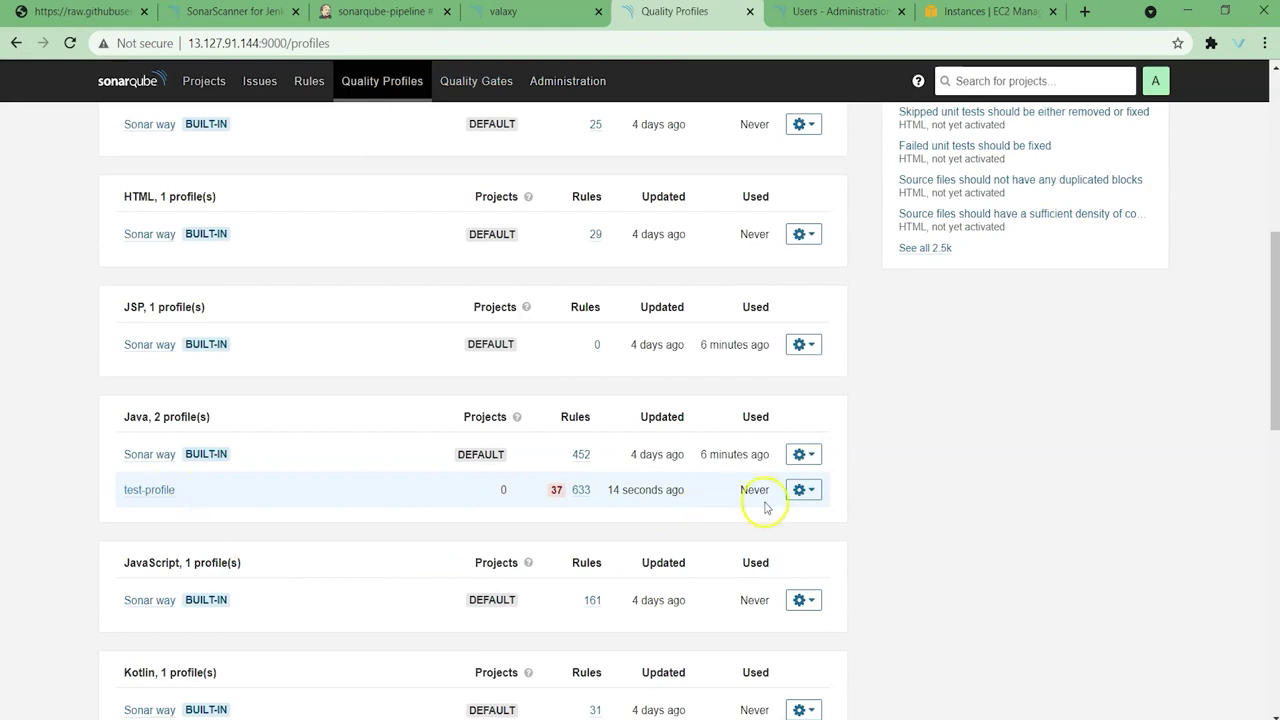
# Step: Set test-profile as the default Java quality profile
pyautogui.click(804, 490)
pyautogui.click(808, 640)
pyautogui.click(515, 12)
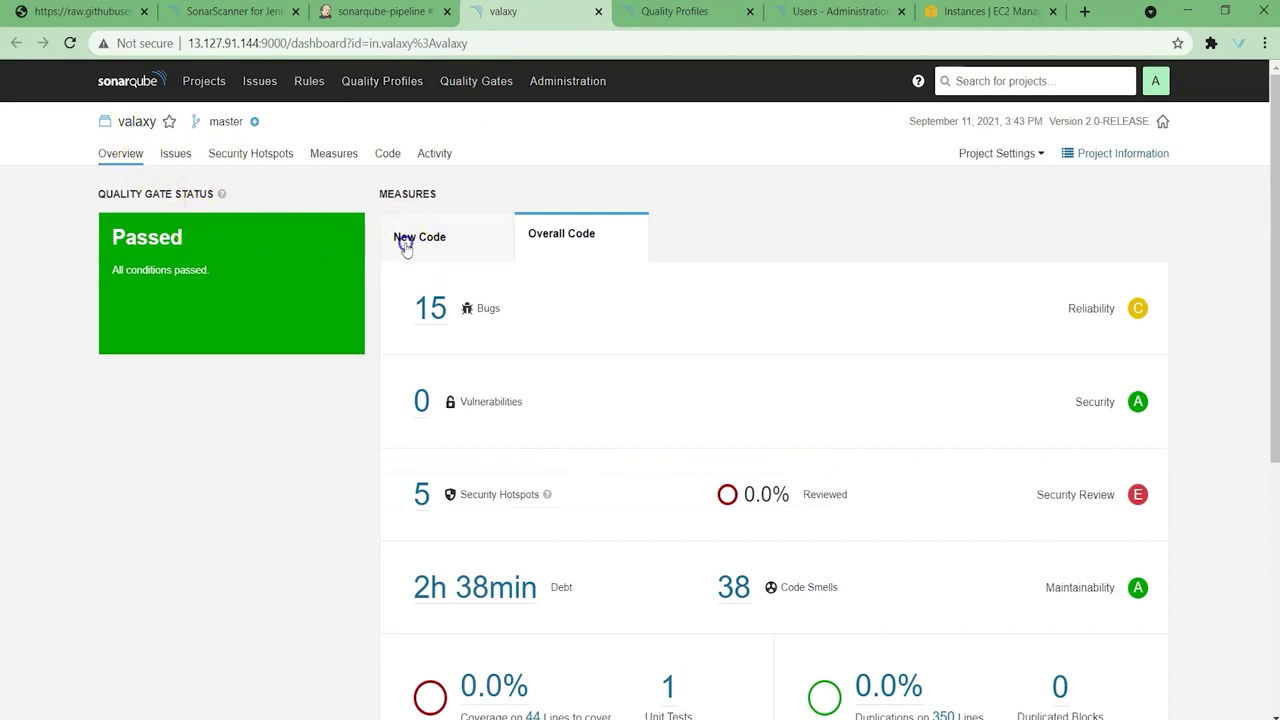
# Step: Reopen the valaxy dashboard from Projects, then return to the Jenkins build #1 console
pyautogui.click(128, 82)
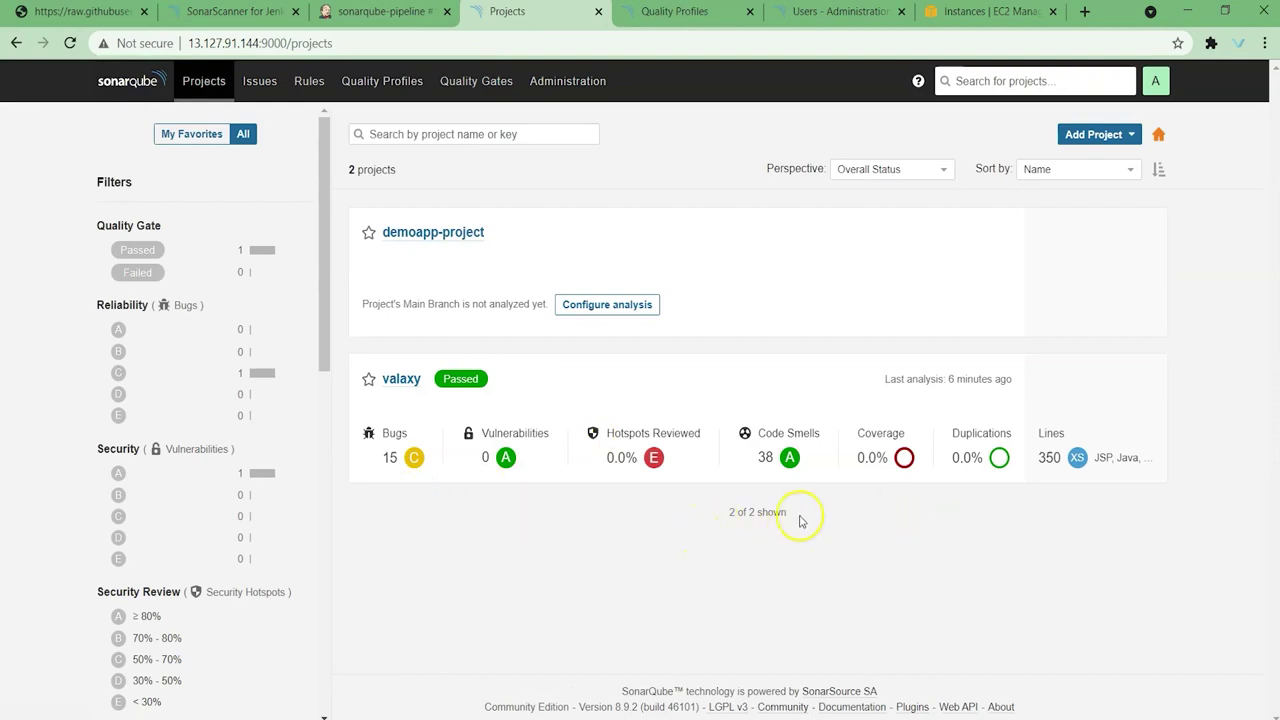
pyautogui.click(411, 389)
pyautogui.scroll(-2, 660, 331)
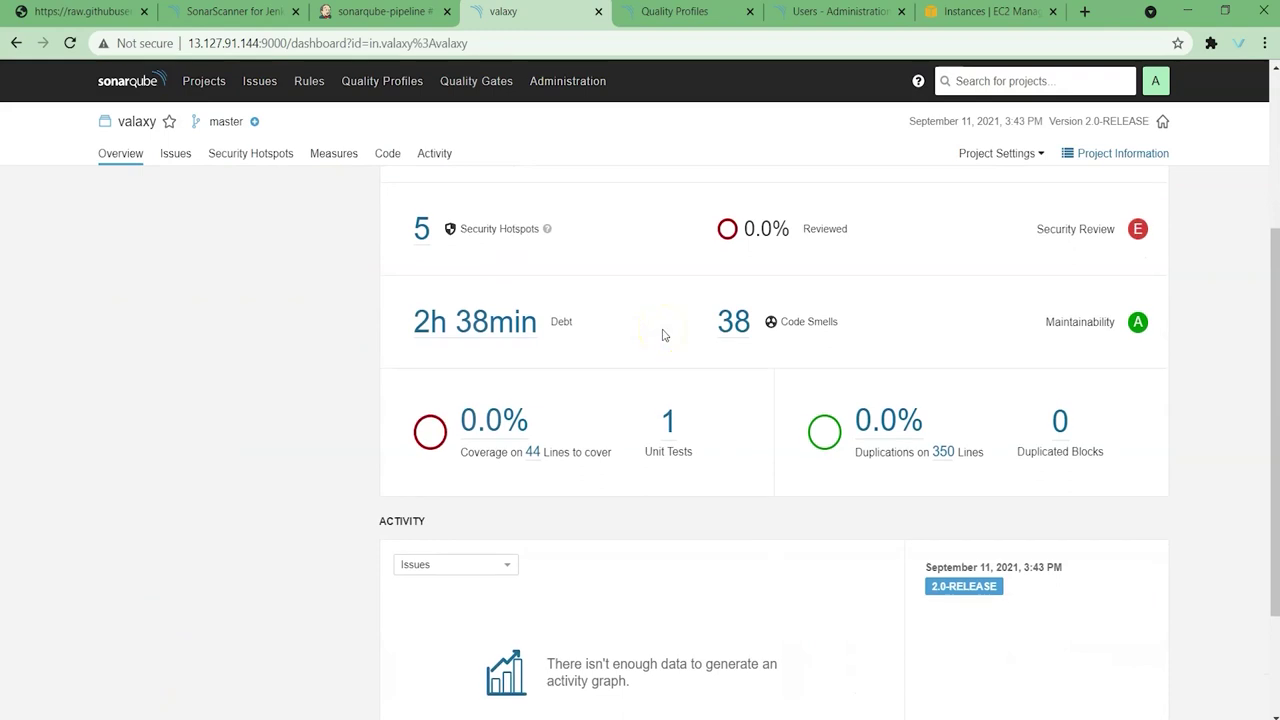
pyautogui.scroll(1, 794, 354)
pyautogui.scroll(2, 572, 447)
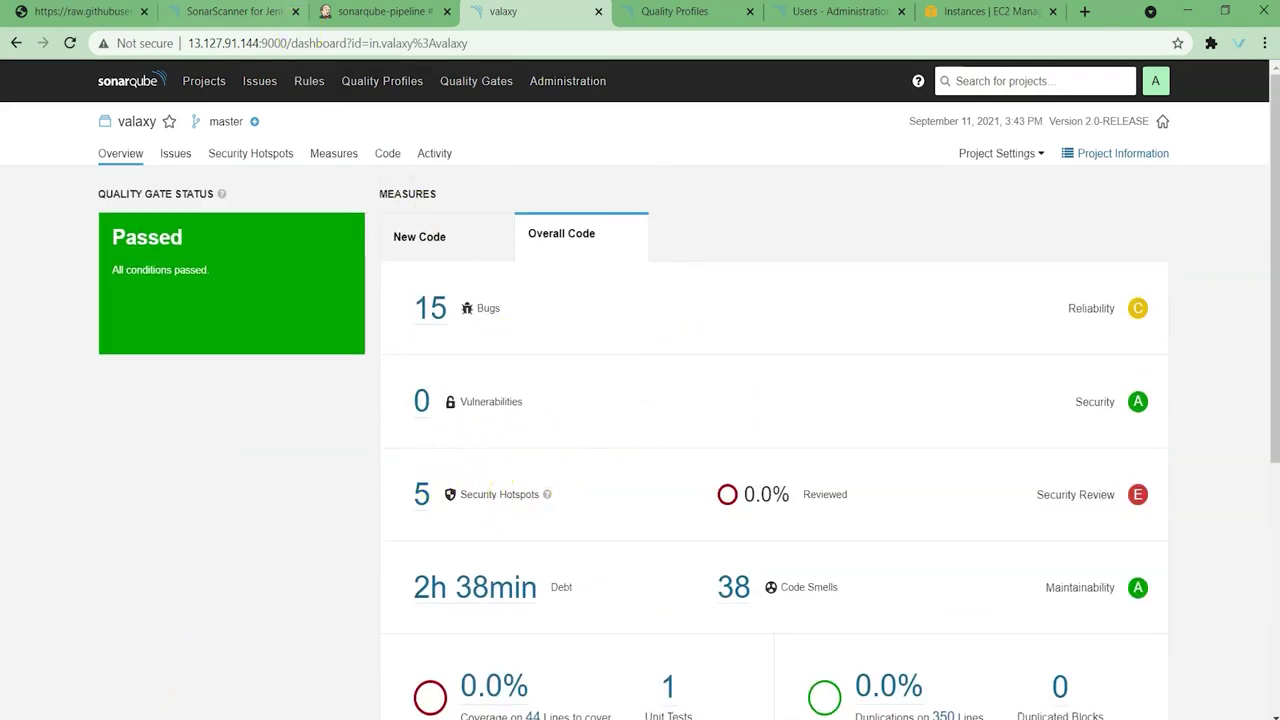
pyautogui.click(370, 11)
# Step: Run sonarqube-pipeline build #2 and highlight its console line showing the test-profile Java profile
pyautogui.click(187, 78)
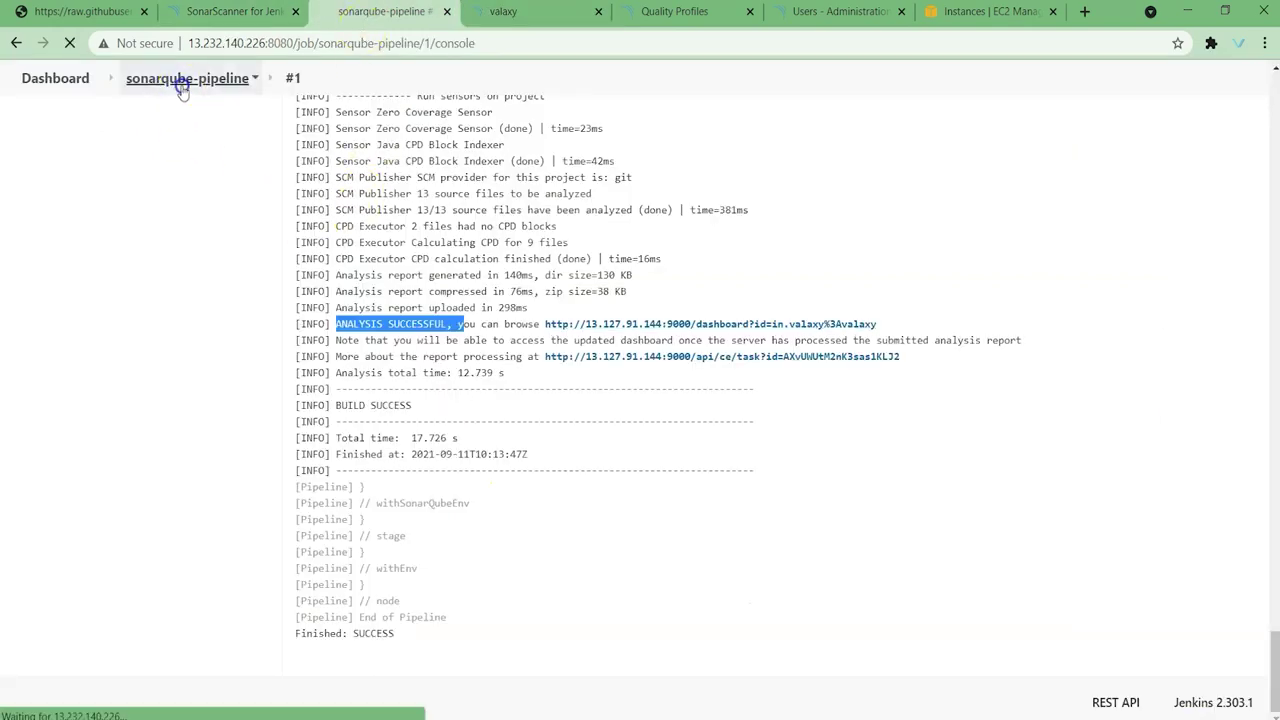
pyautogui.click(75, 297)
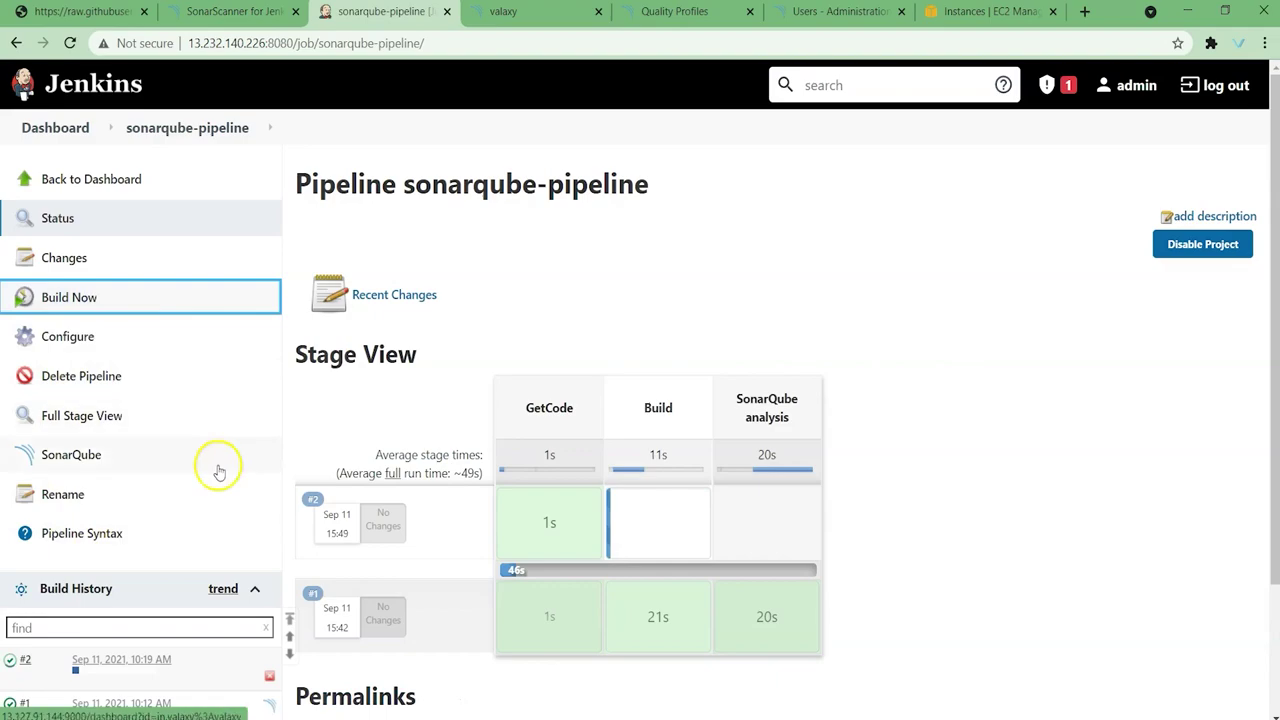
pyautogui.click(14, 660)
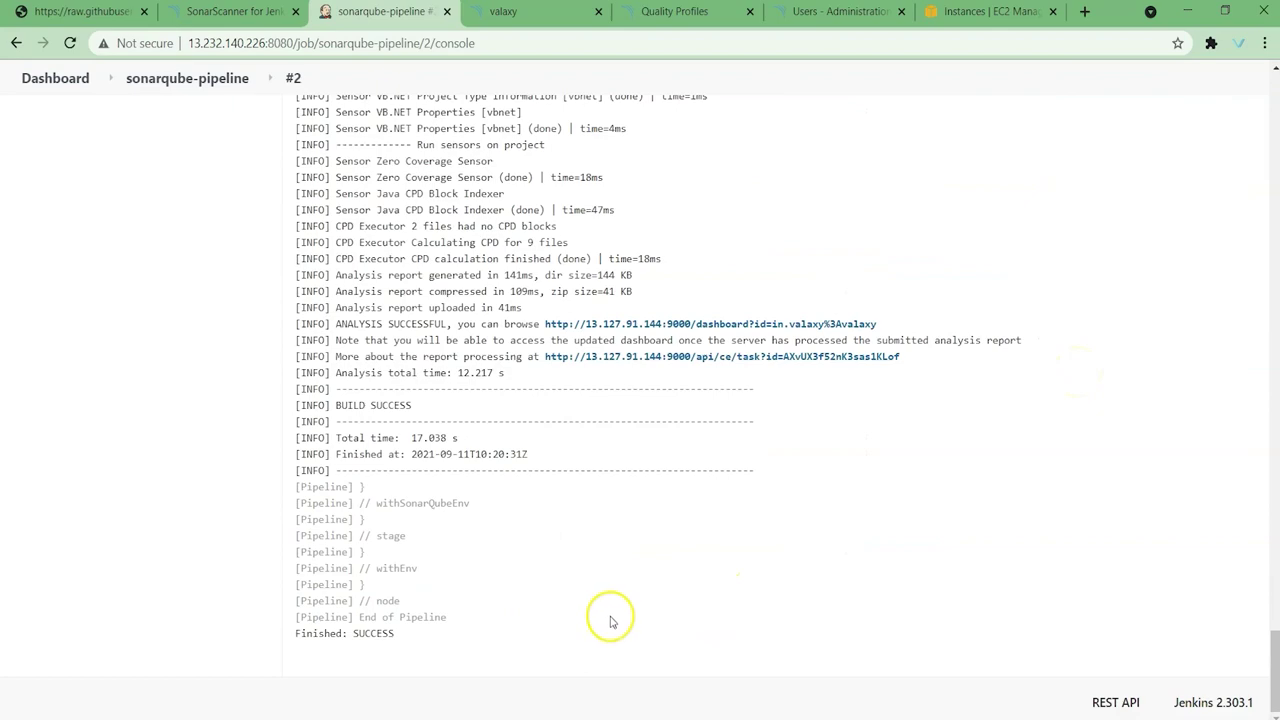
pyautogui.scroll(5, 610, 622)
pyautogui.scroll(4, 614, 621)
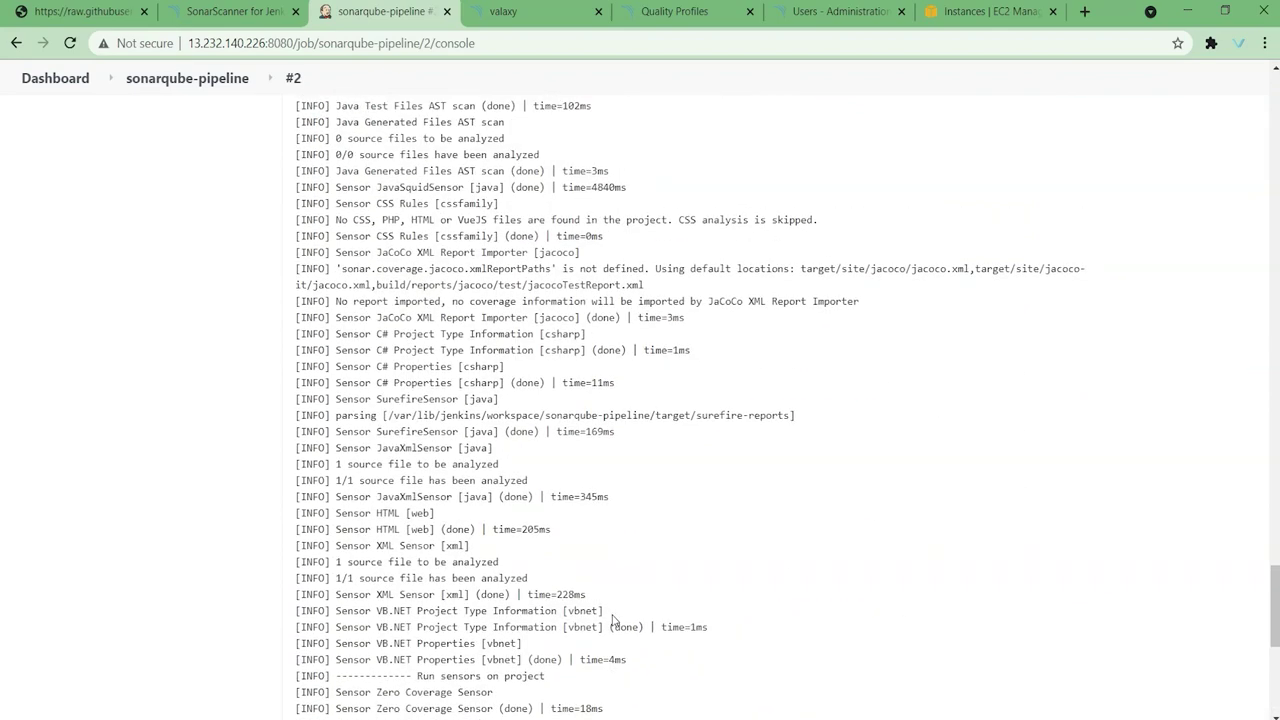
pyautogui.scroll(4, 614, 621)
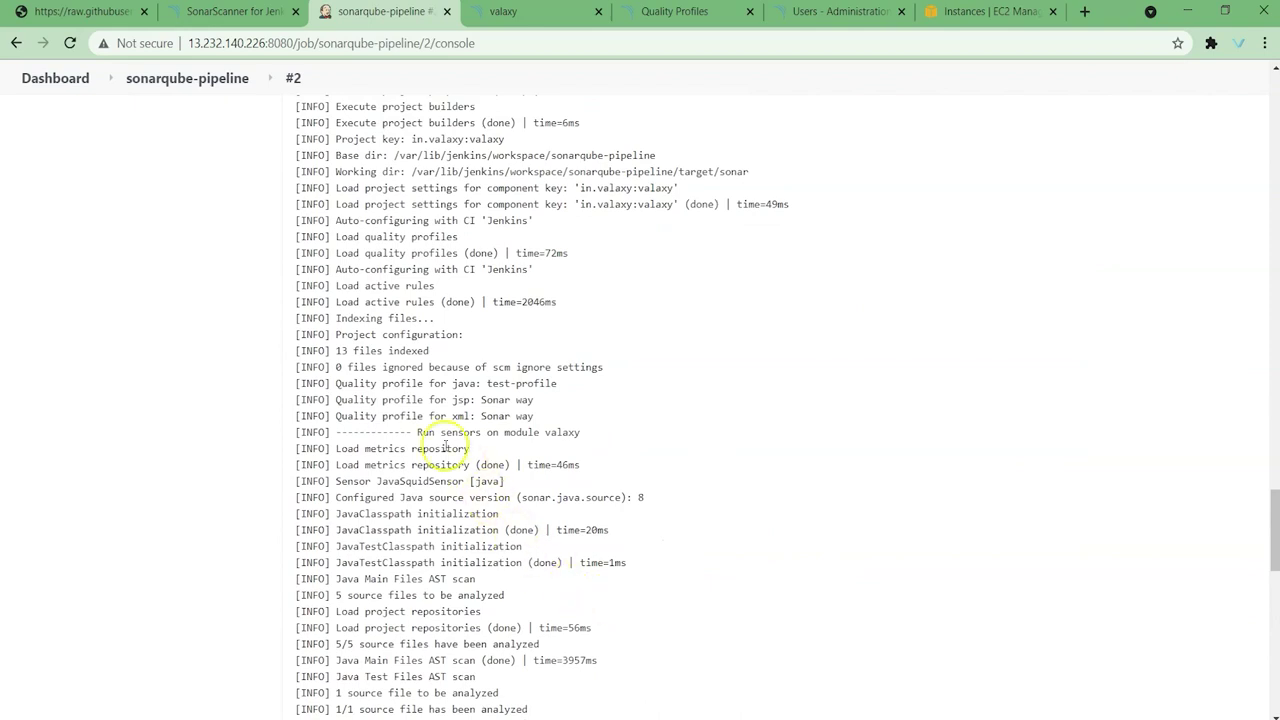
pyautogui.moveTo(336, 383); pyautogui.dragTo(563, 382)
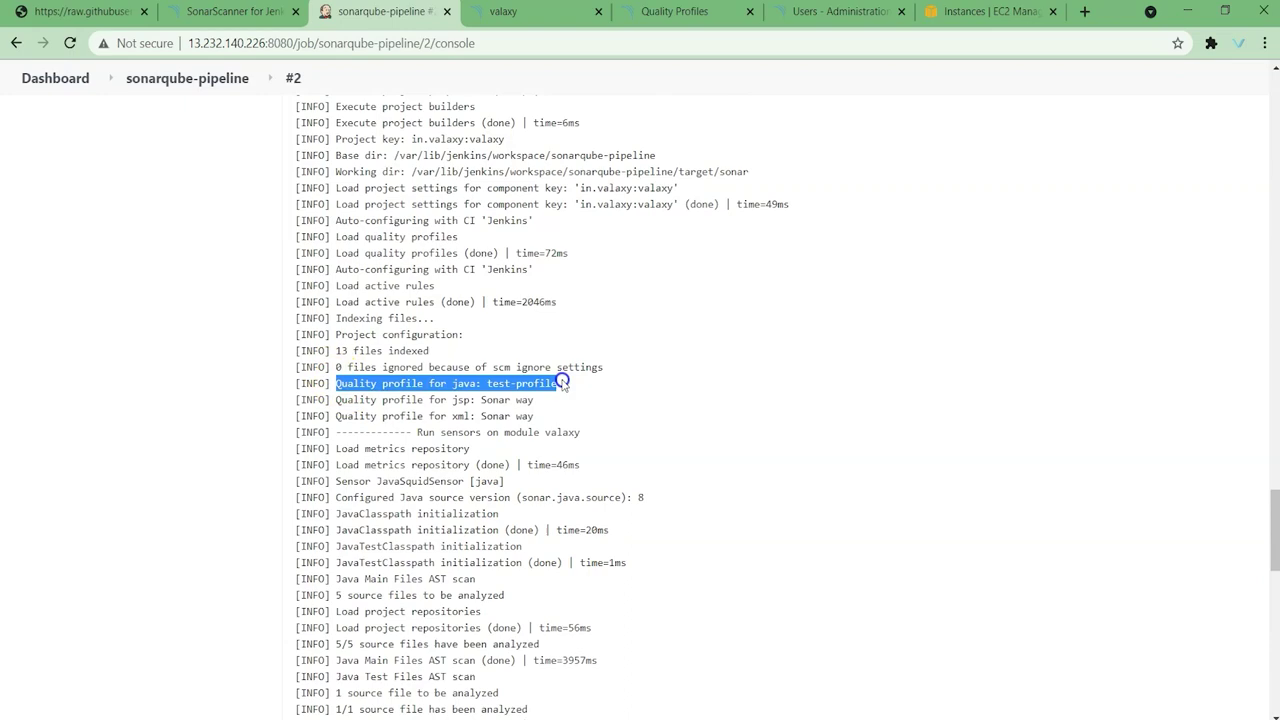
# Step: Compare with build #1's console, highlighting its Sonar way Java profile line
pyautogui.click(188, 78)
pyautogui.scroll(-1, 80, 580)
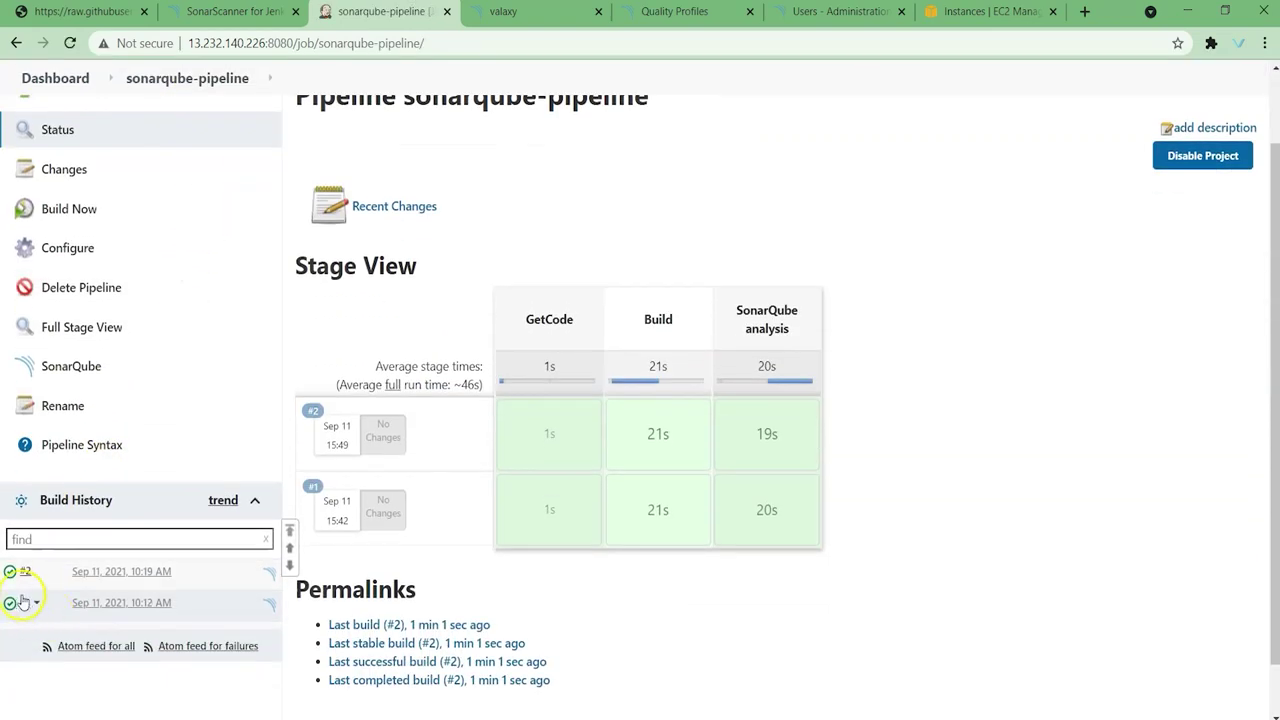
pyautogui.click(10, 605)
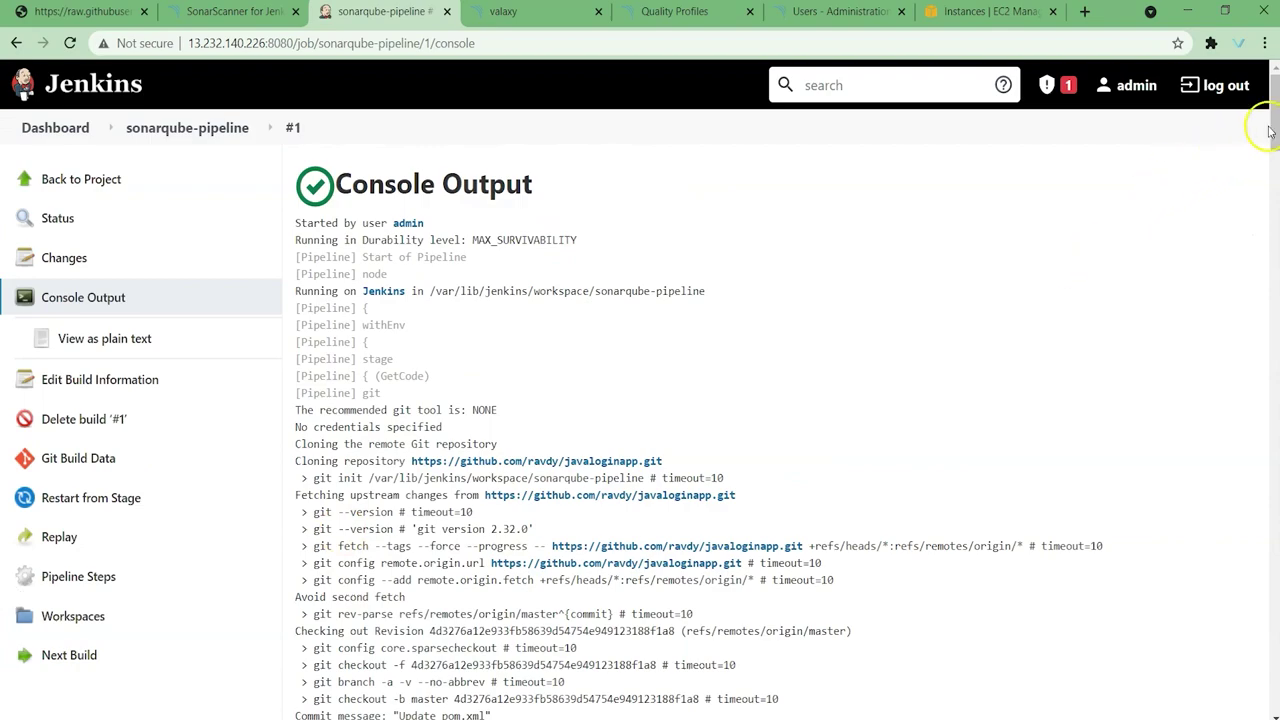
pyautogui.moveTo(1272, 120); pyautogui.dragTo(1236, 684)
pyautogui.scroll(8, 846, 357)
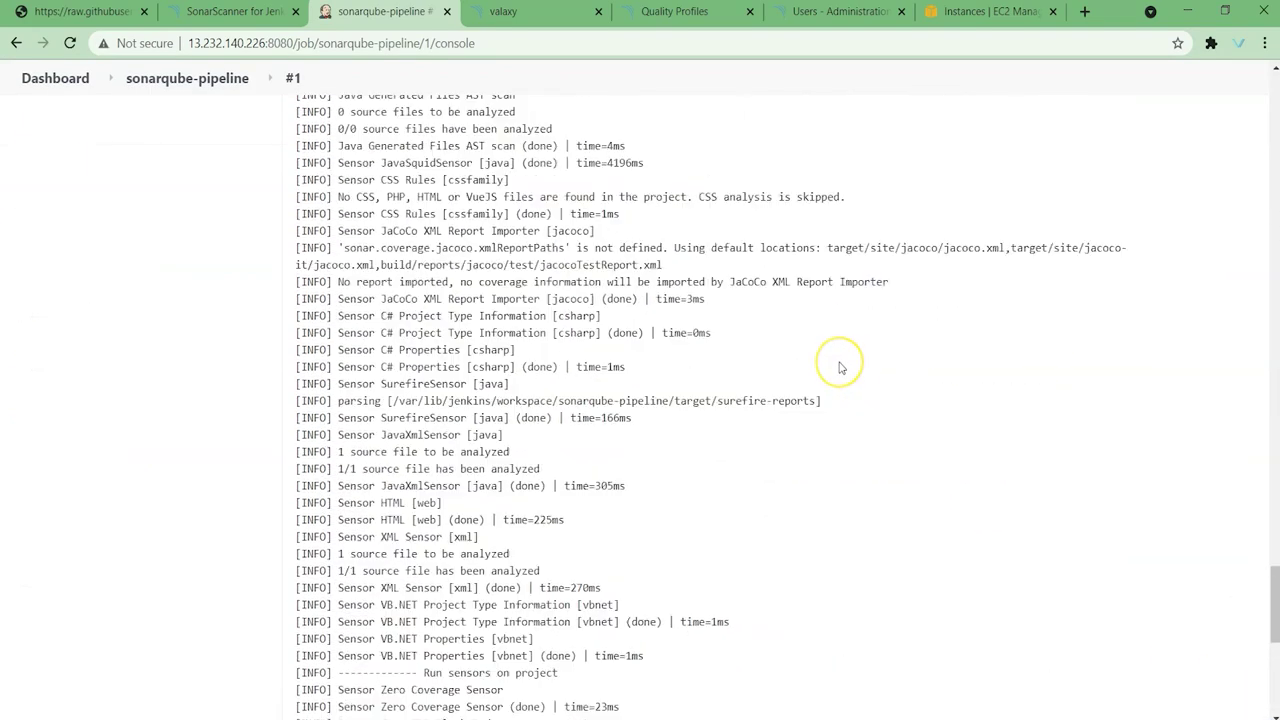
pyautogui.scroll(4, 840, 368)
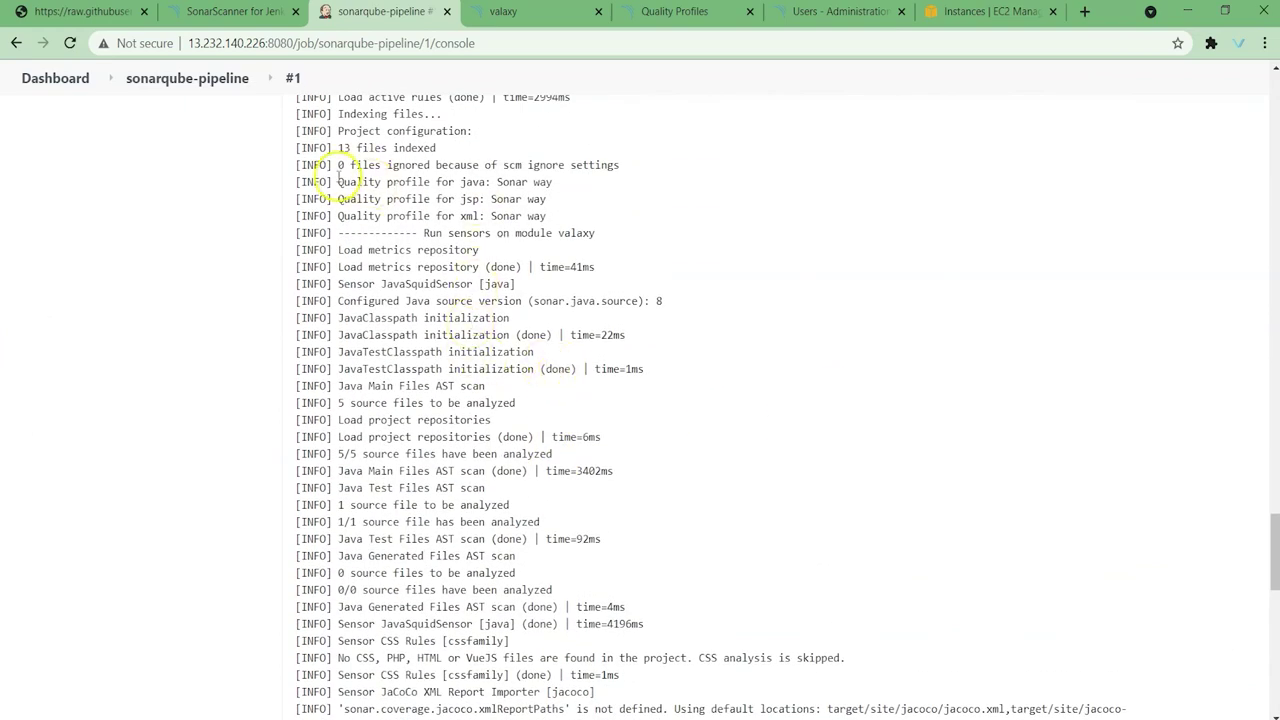
pyautogui.moveTo(337, 182); pyautogui.dragTo(588, 182)
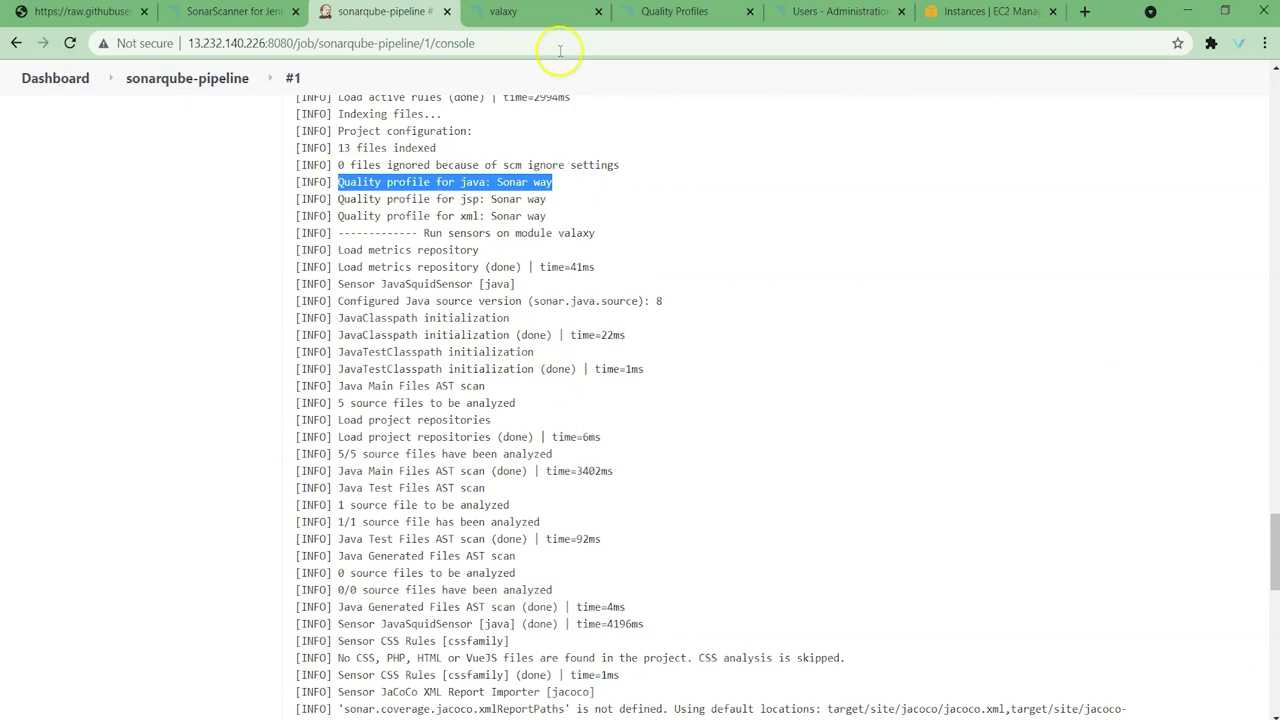
pyautogui.click(530, 6)
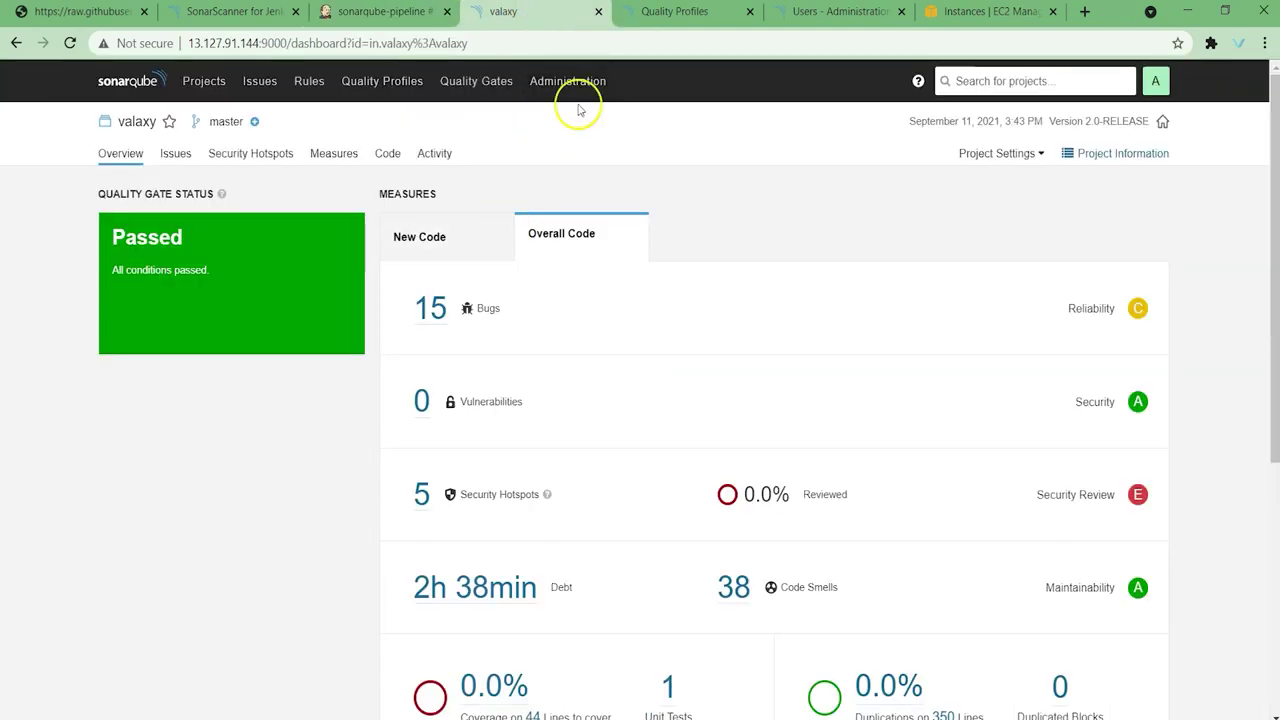
# Step: Show valaxy's Overall Code measures: Passed, 15 bugs, 3 vulnerabilities, 6 hotspots, 95 code smells
pyautogui.click(126, 83)
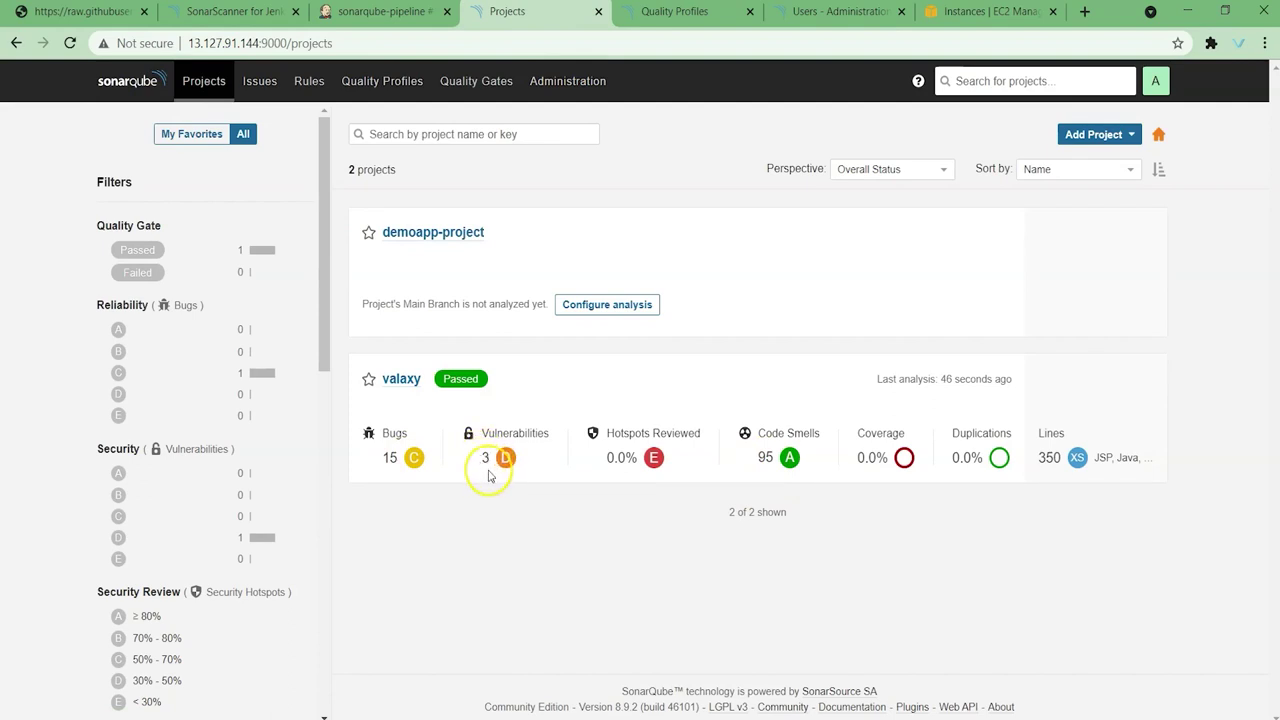
pyautogui.click(401, 378)
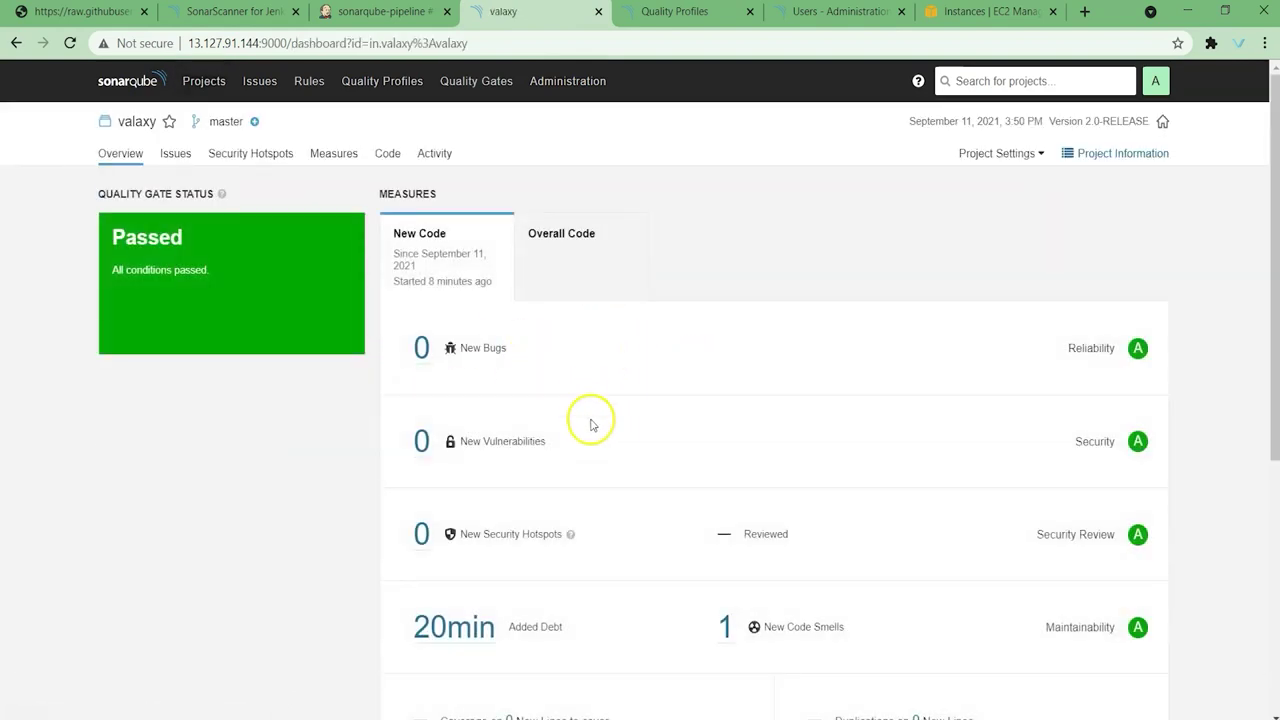
pyautogui.scroll(-4, 616, 392)
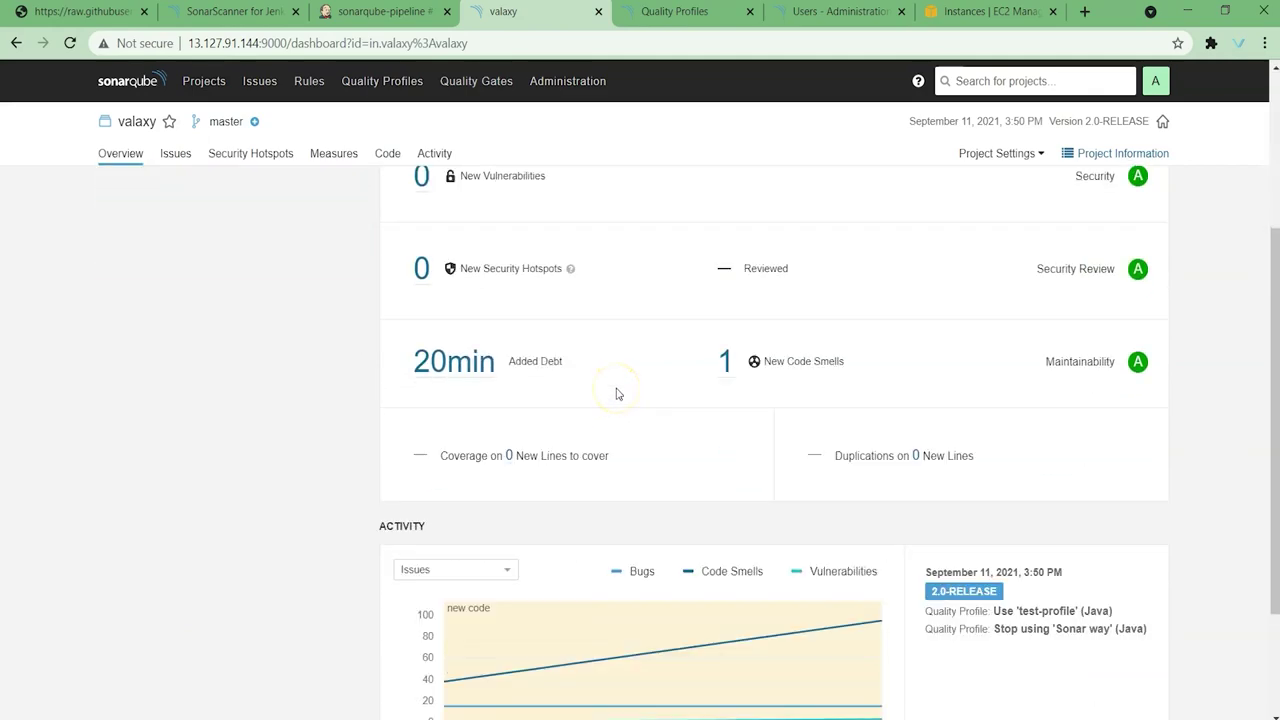
pyautogui.scroll(4, 616, 393)
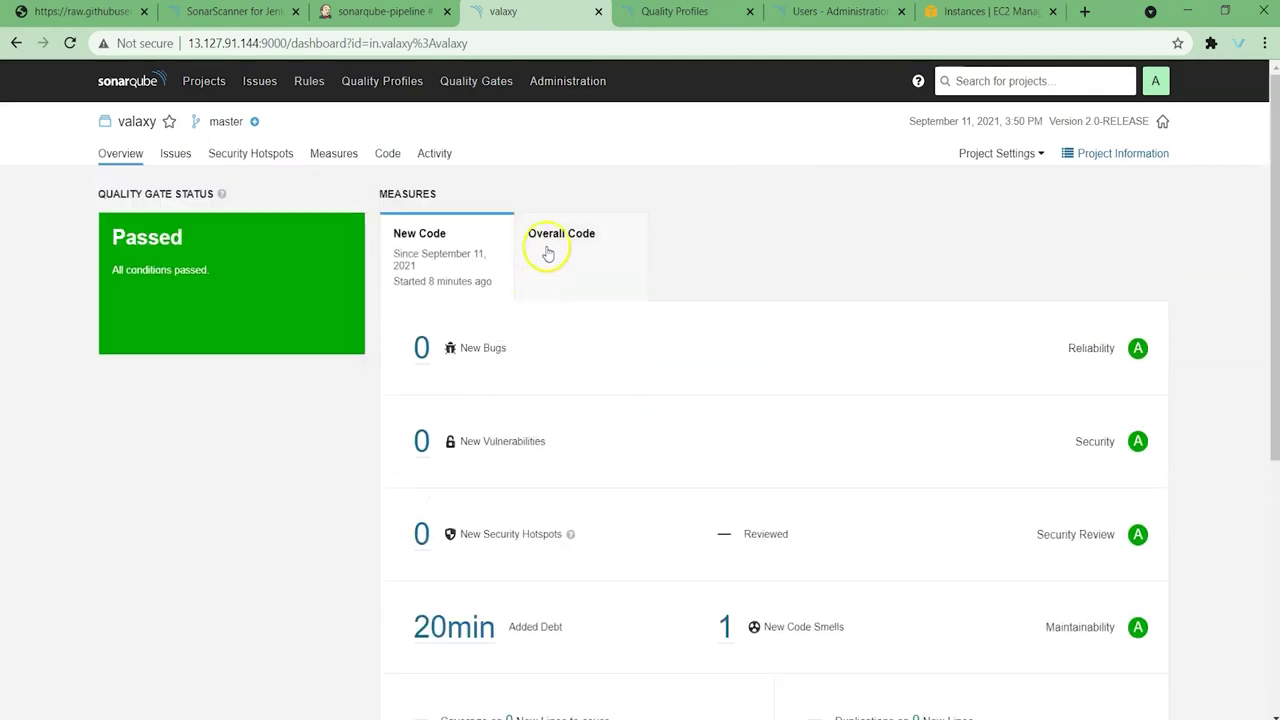
pyautogui.click(547, 245)
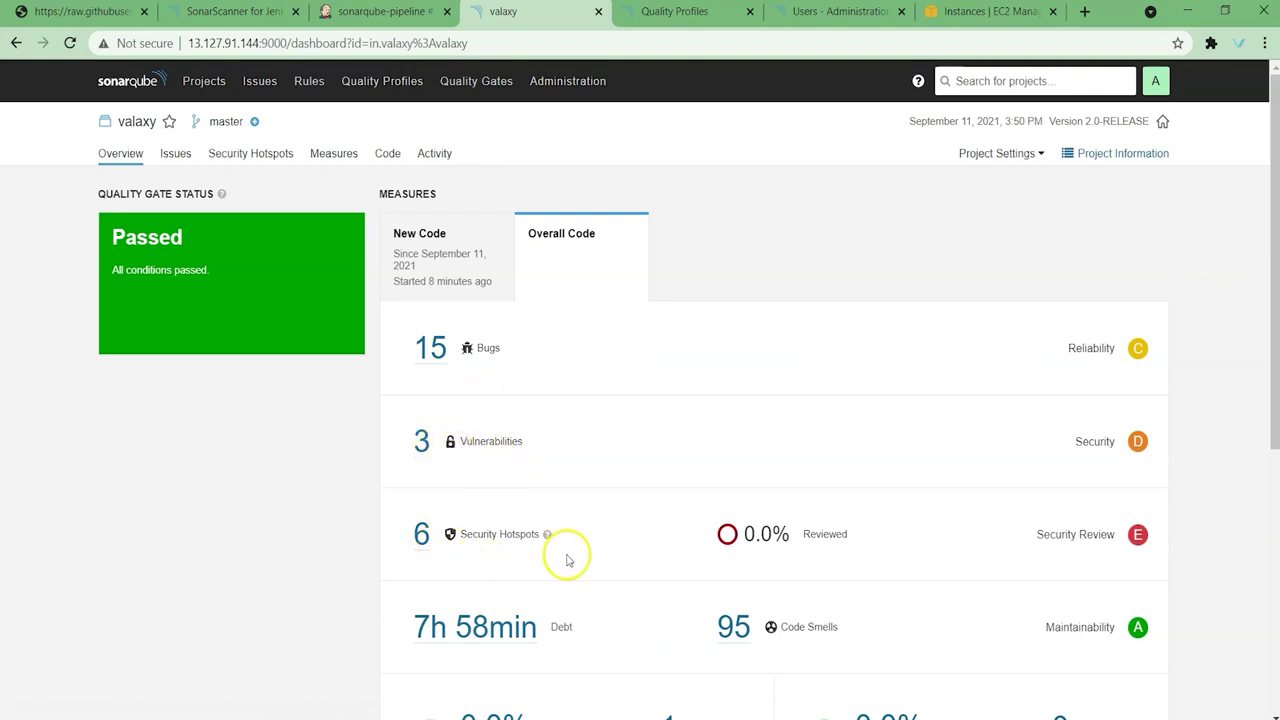
pyautogui.scroll(-1, 605, 572)
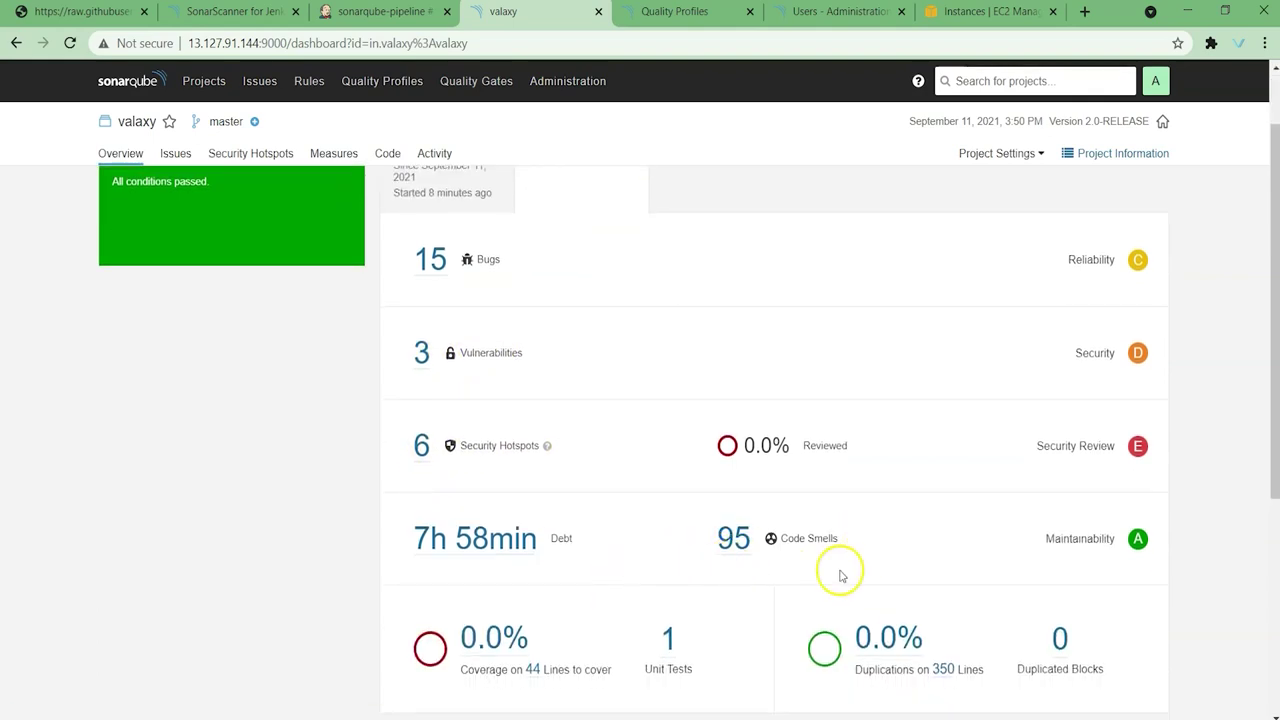
pyautogui.scroll(-3, 843, 550)
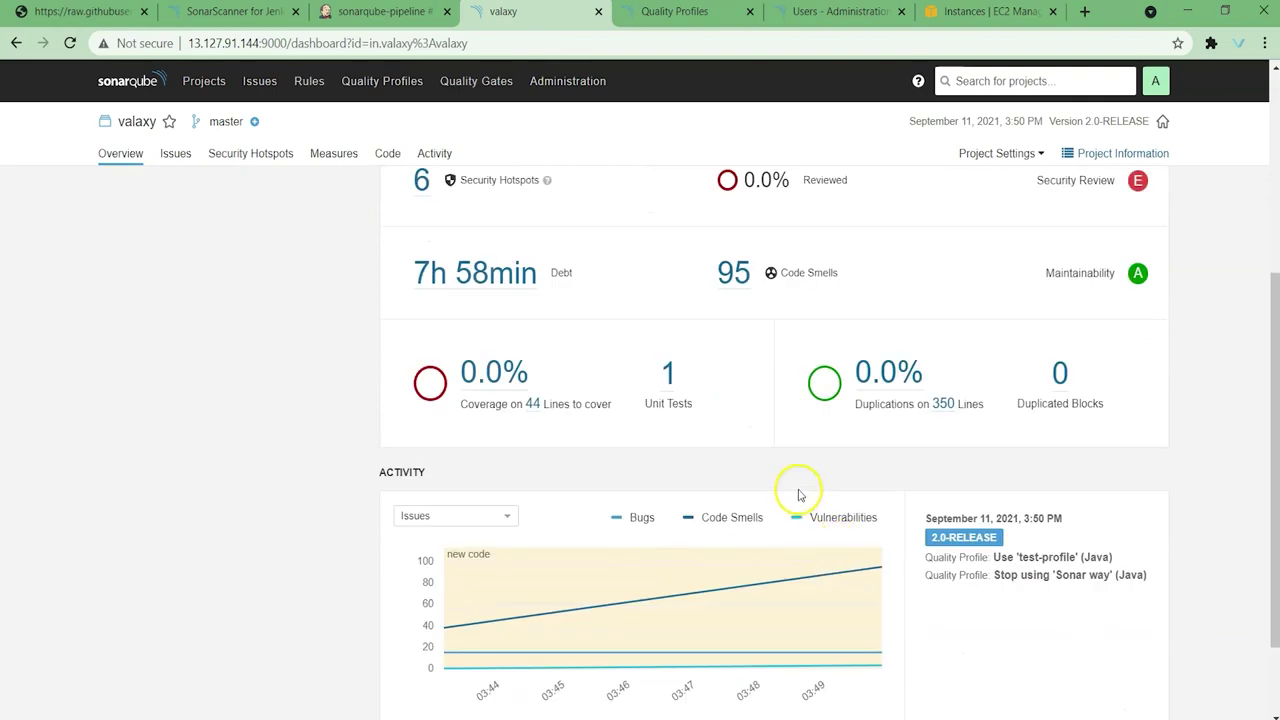
pyautogui.scroll(4, 850, 384)
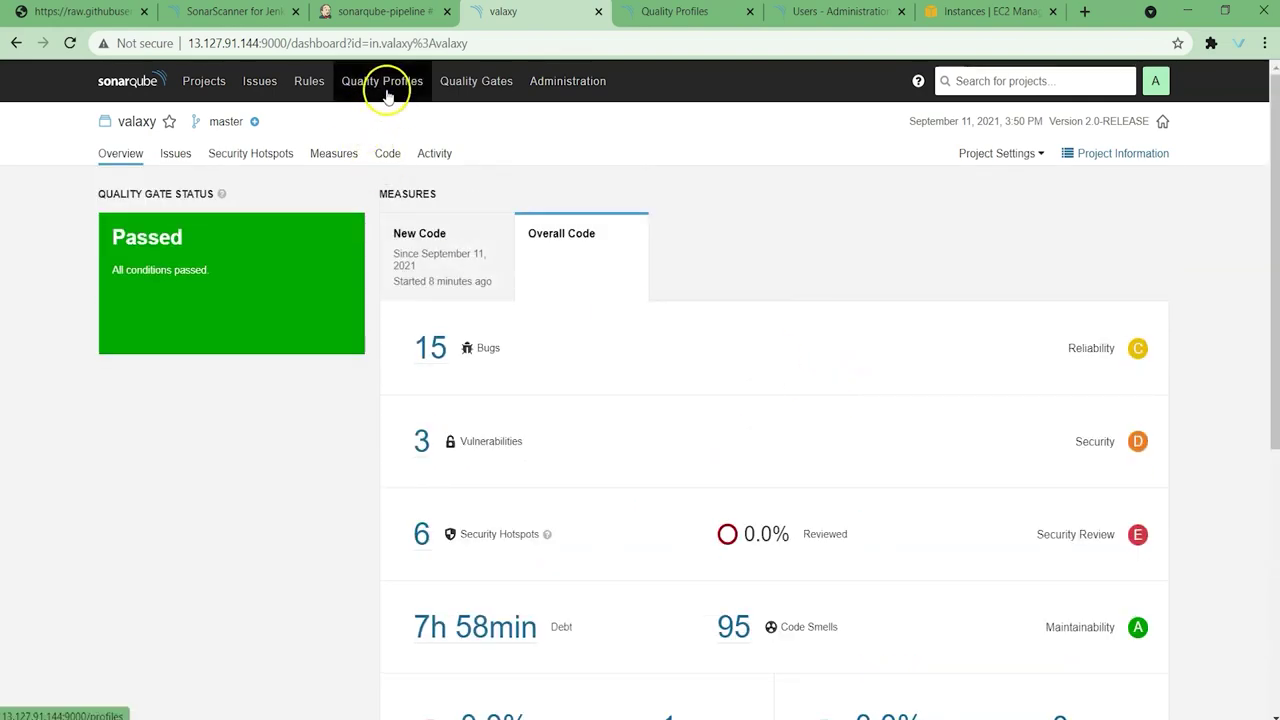
# Step: Inspect the Sonar way quality gate conditions, then advance to the Configuration Management slide
pyautogui.click(451, 97)
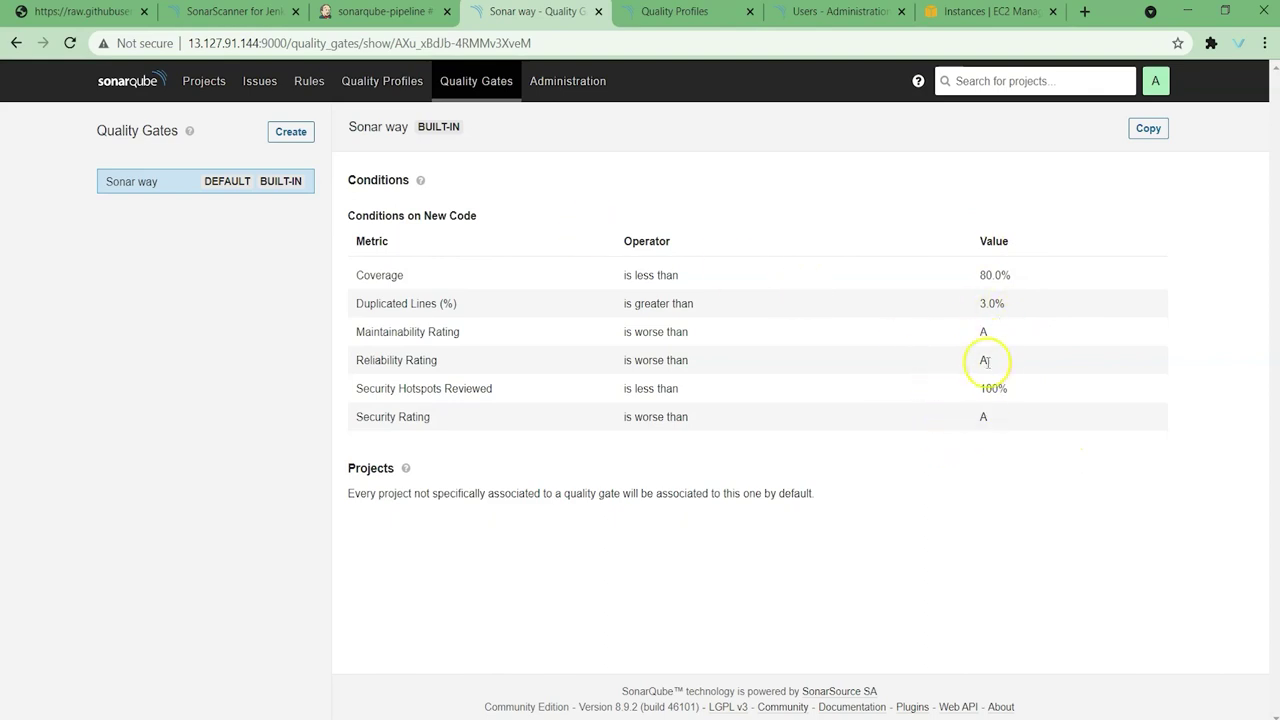
pyautogui.click(201, 88)
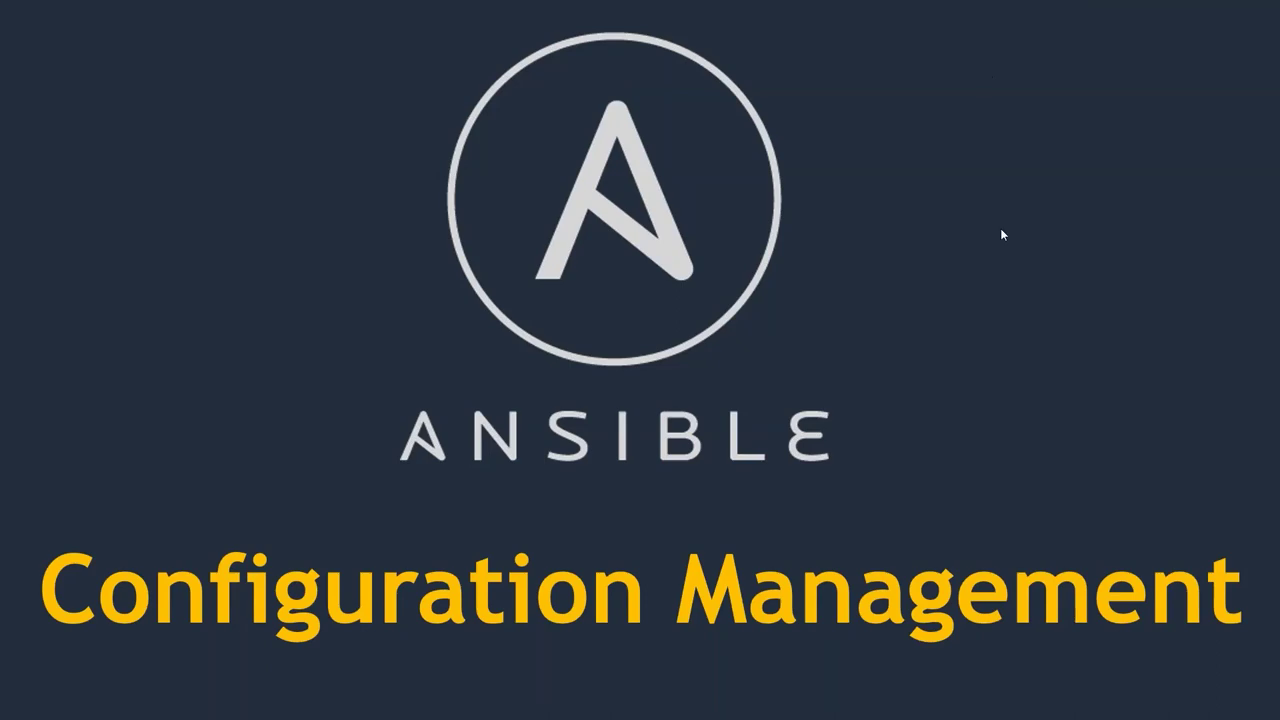
pyautogui.press('Right')
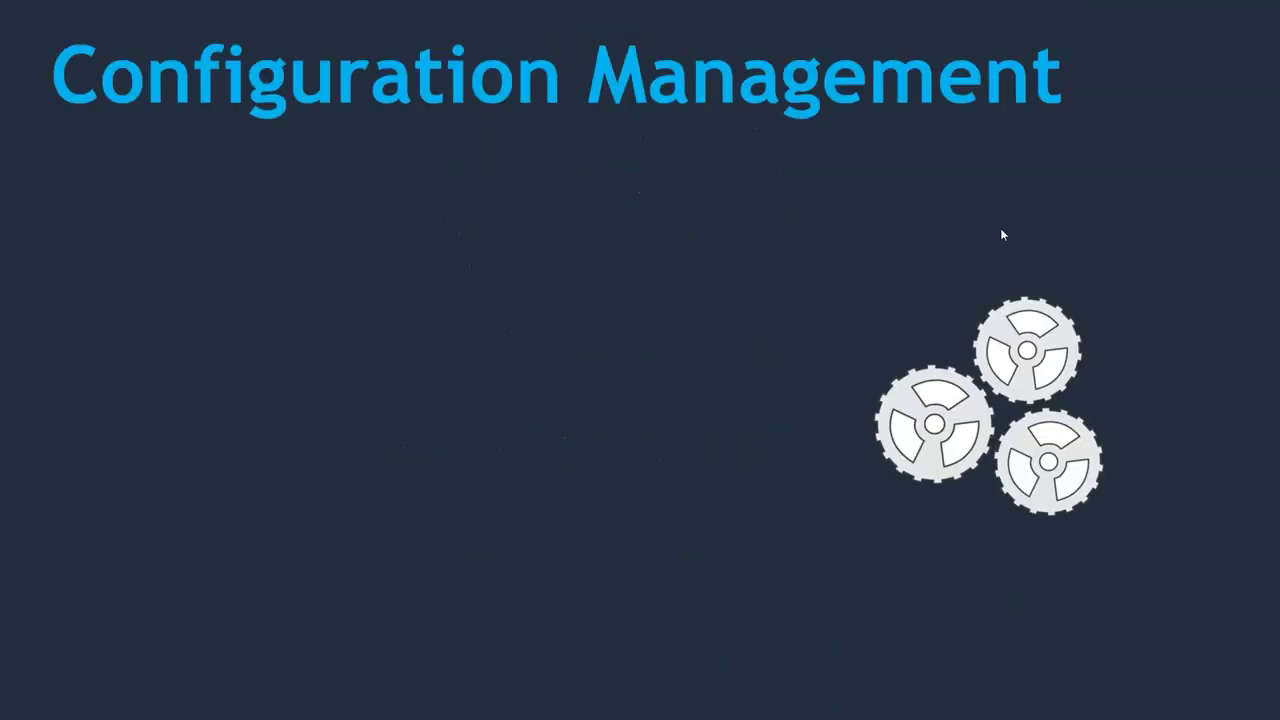